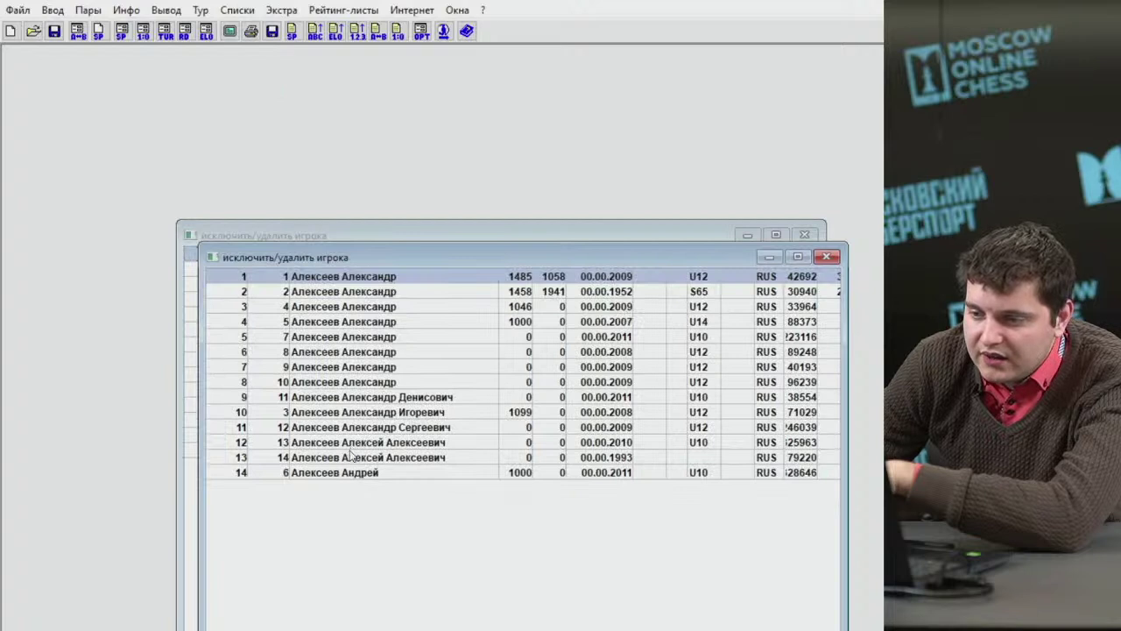
Restore the excluded player to the round 6 and 7 pairings, then close the player list.
double_click(351, 429)
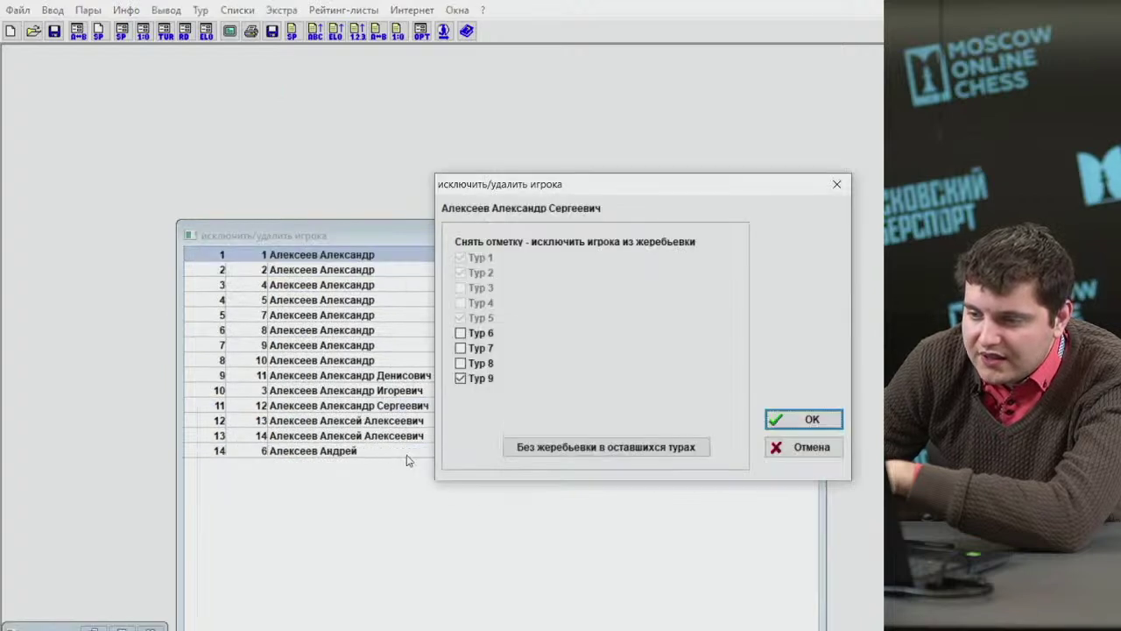
click(461, 334)
click(461, 350)
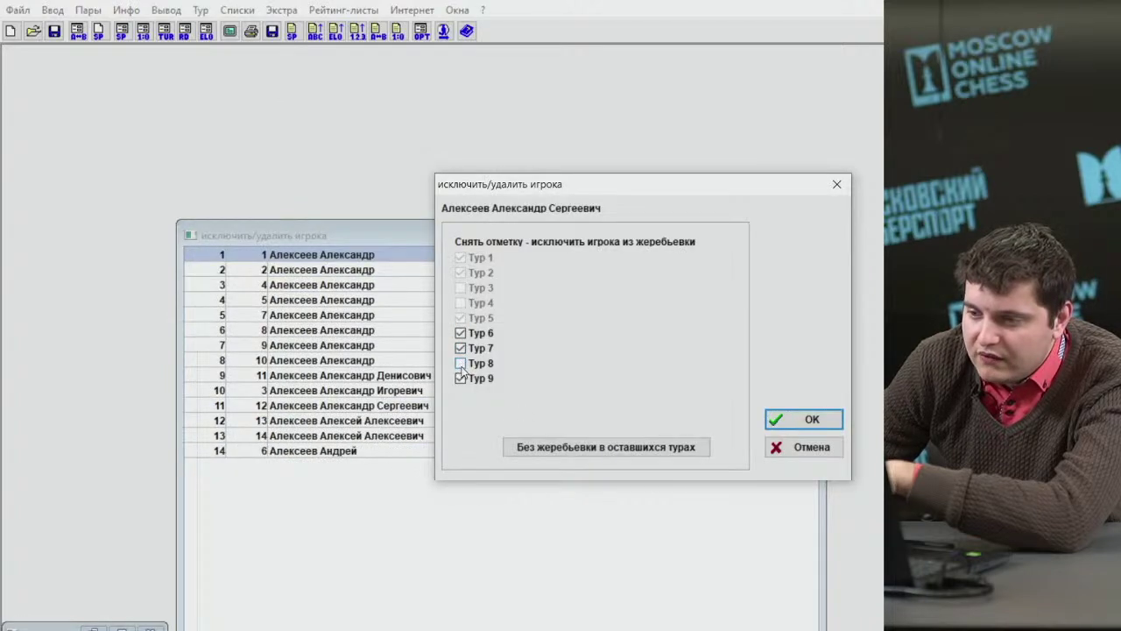
click(804, 419)
click(807, 236)
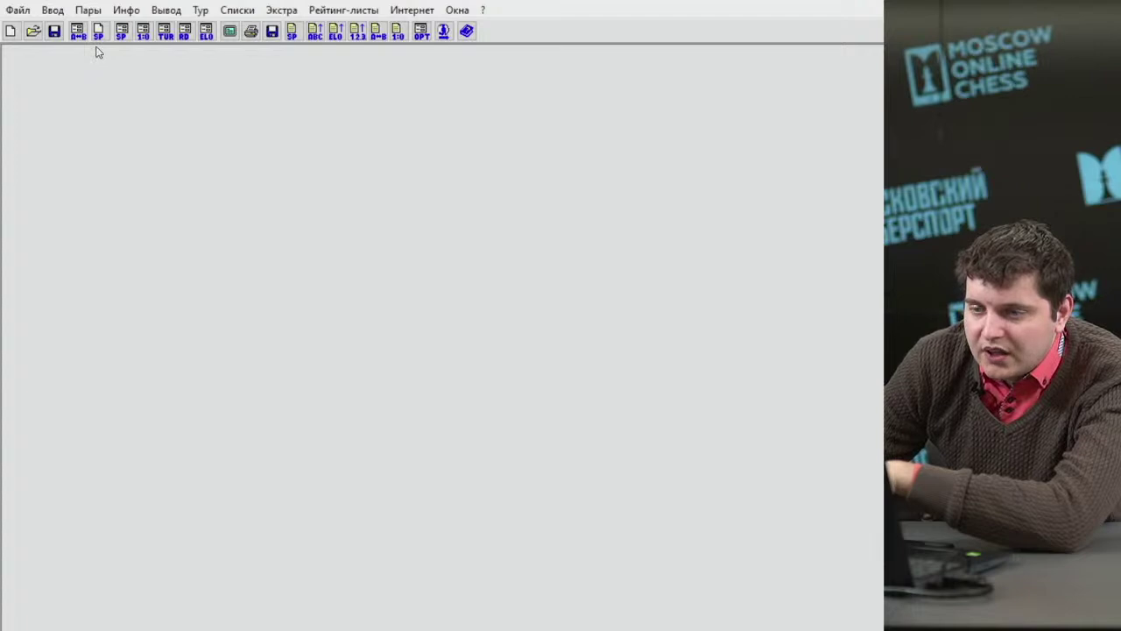
Change Туры from 9 to 5 on the Общее tab of the tournament data dialog.
click(54, 10)
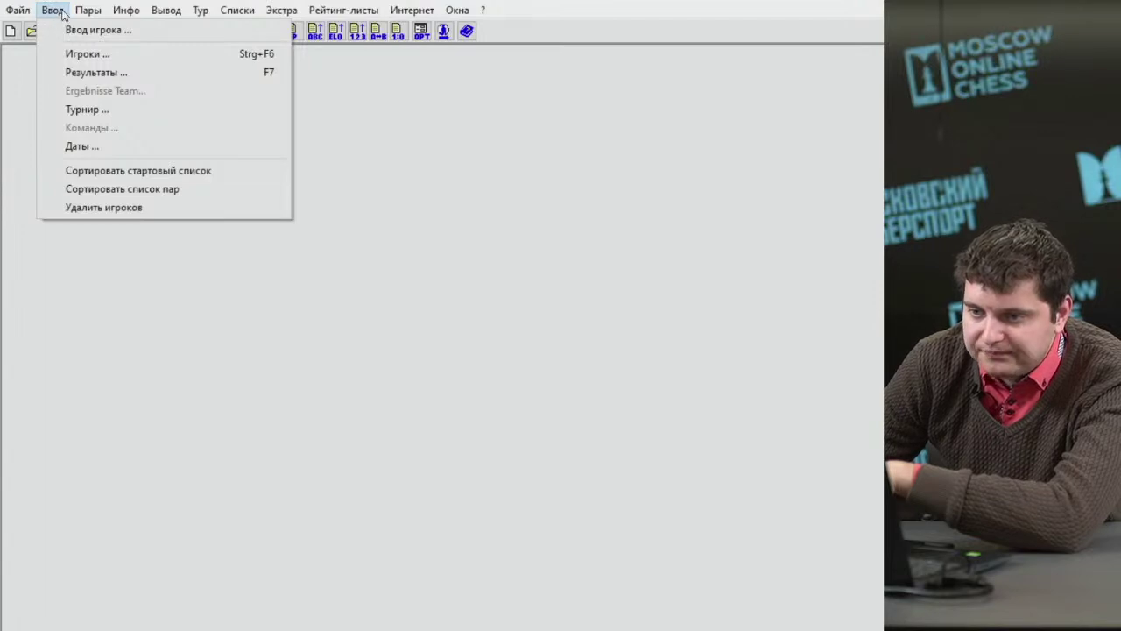
mouse_move(222, 10)
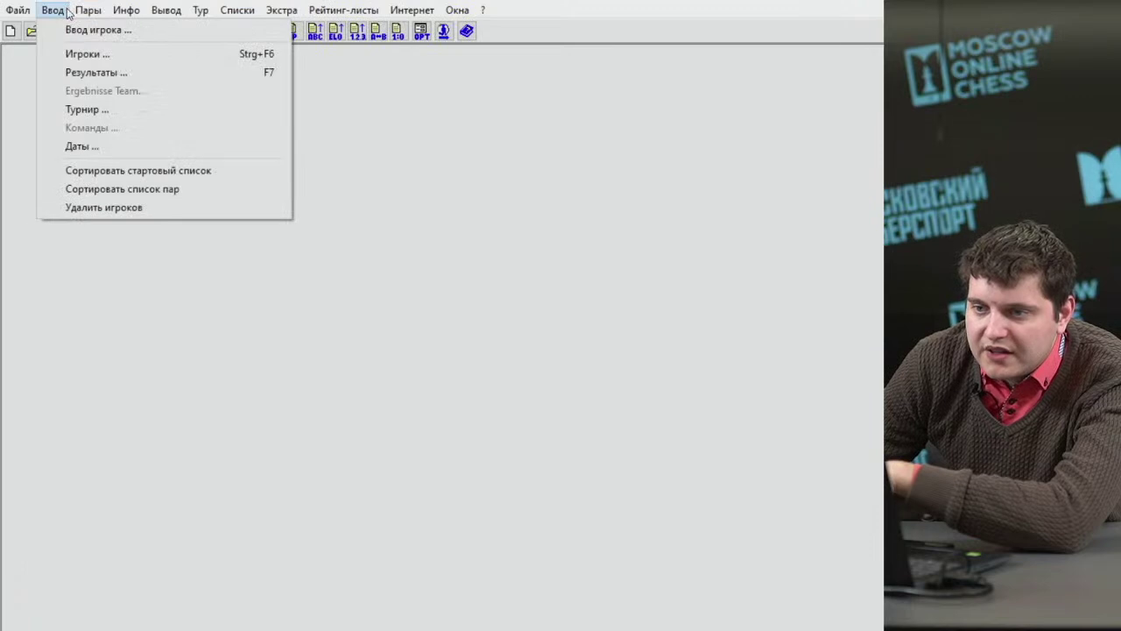
mouse_move(82, 11)
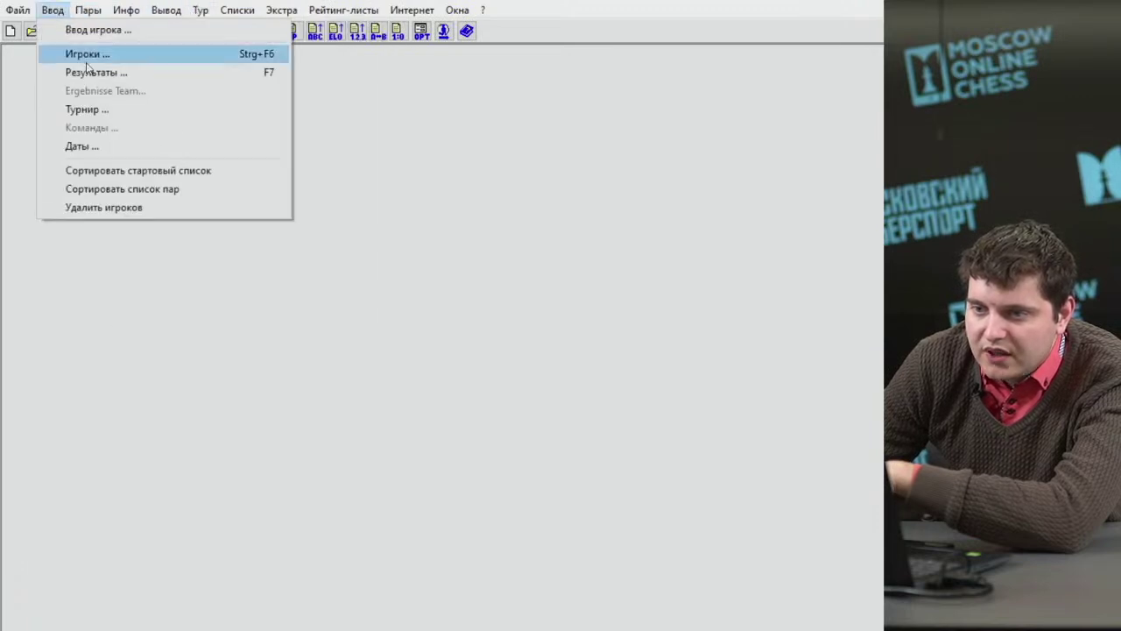
click(88, 107)
click(259, 80)
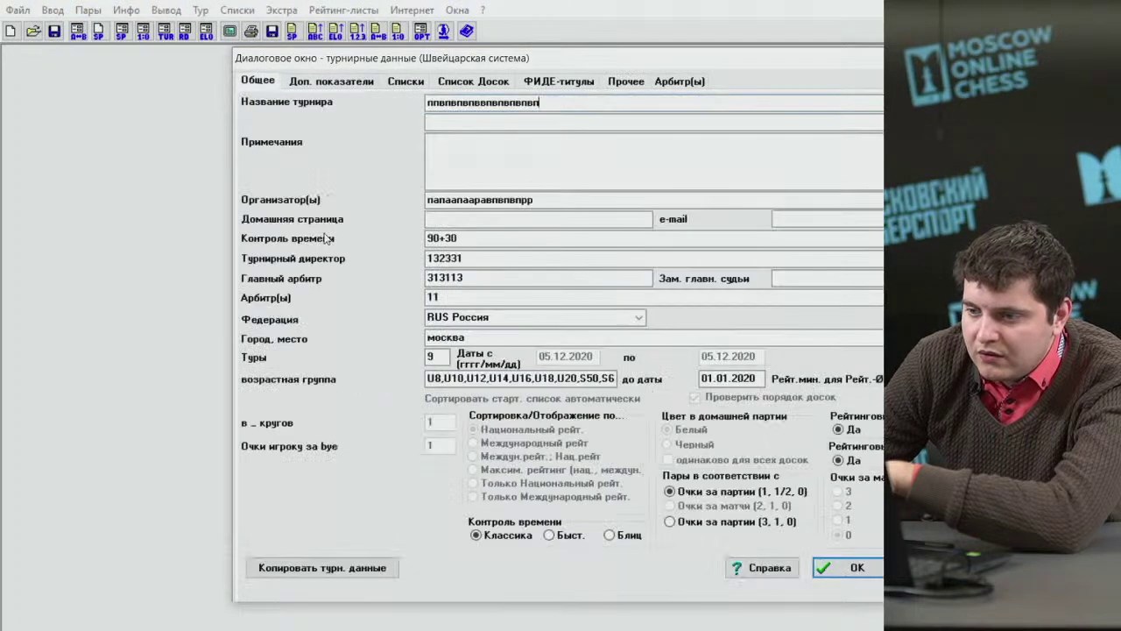
double_click(439, 358)
text(5)
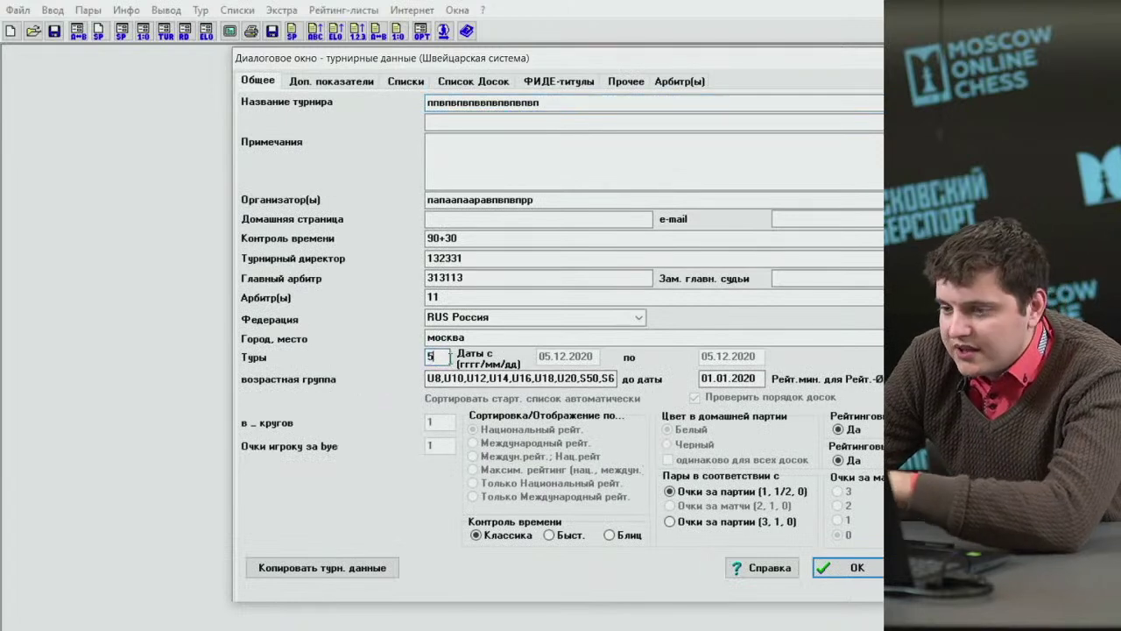
click(856, 567)
click(53, 9)
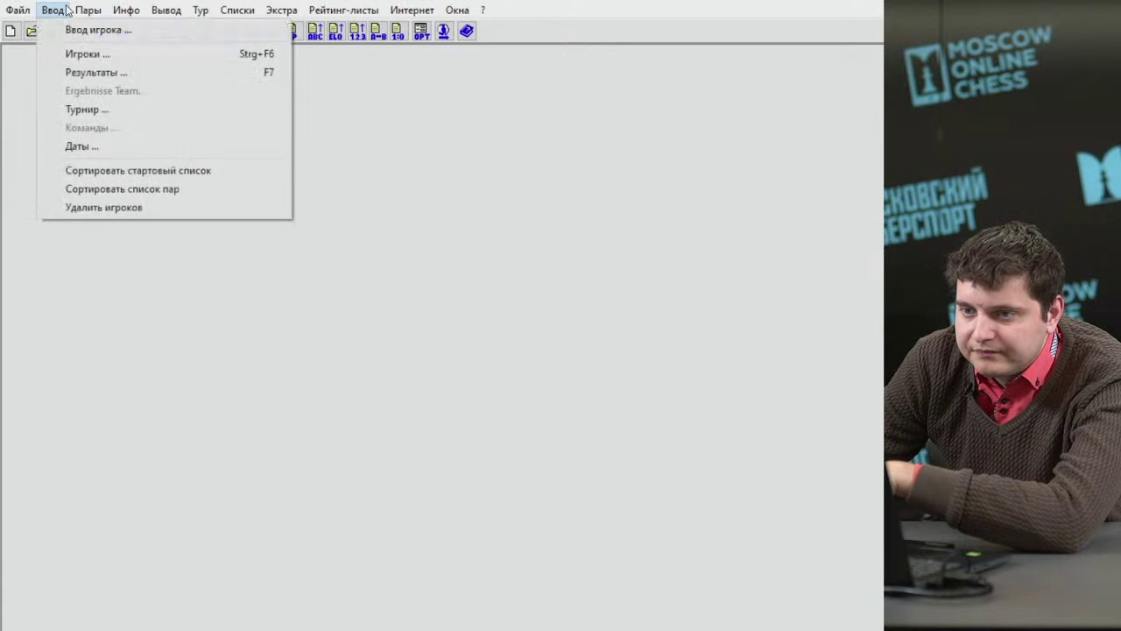
Enter round 5 results for boards 1–6 as 1, ½, 0, +, ½, 1, then close the window.
click(94, 72)
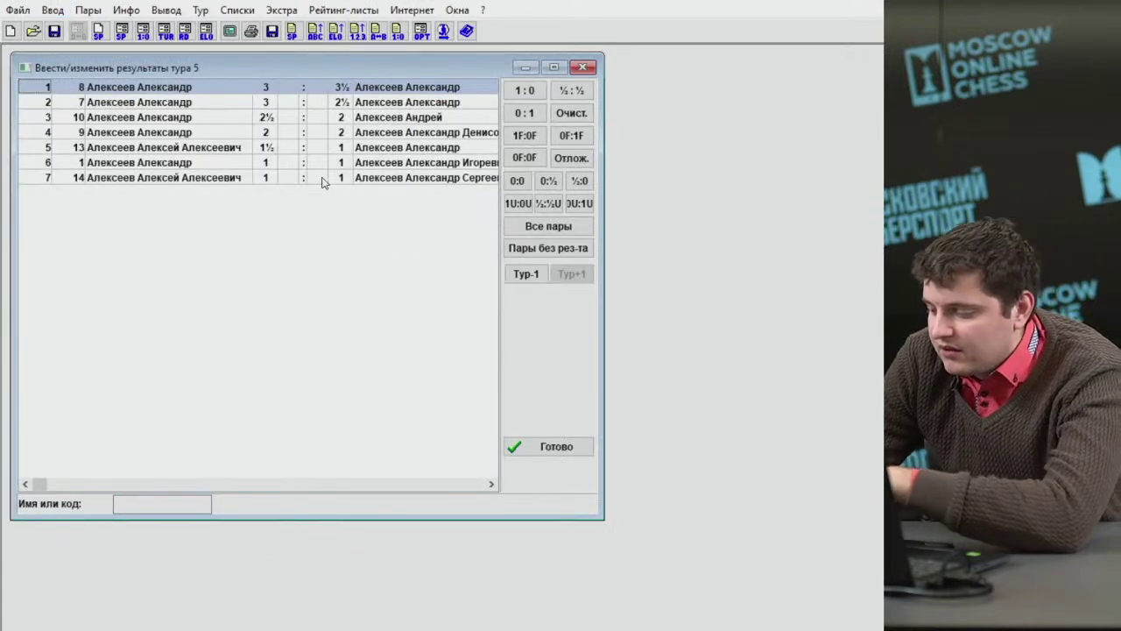
key(1)
key(5)
key(0)
key(plus)
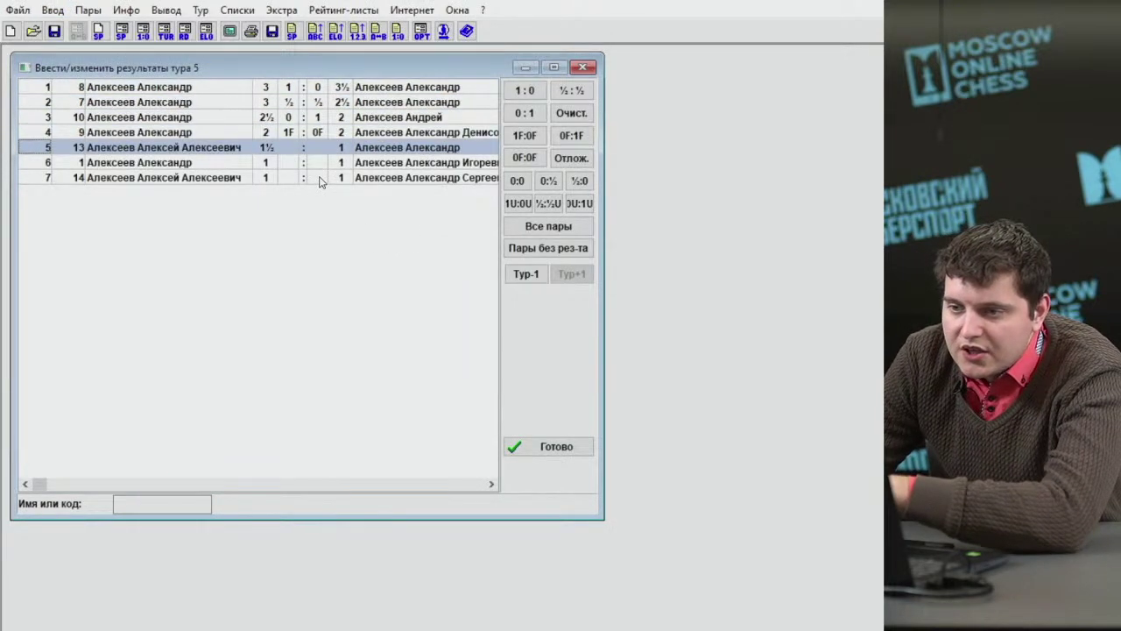
click(304, 163)
key(1)
click(307, 147)
key(5)
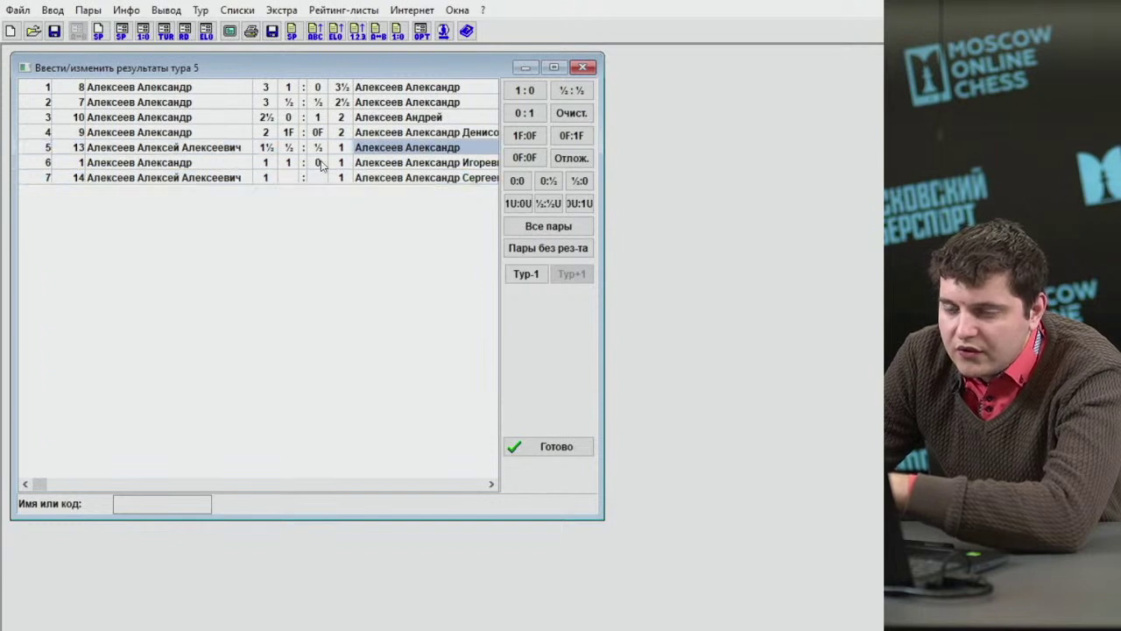
click(583, 68)
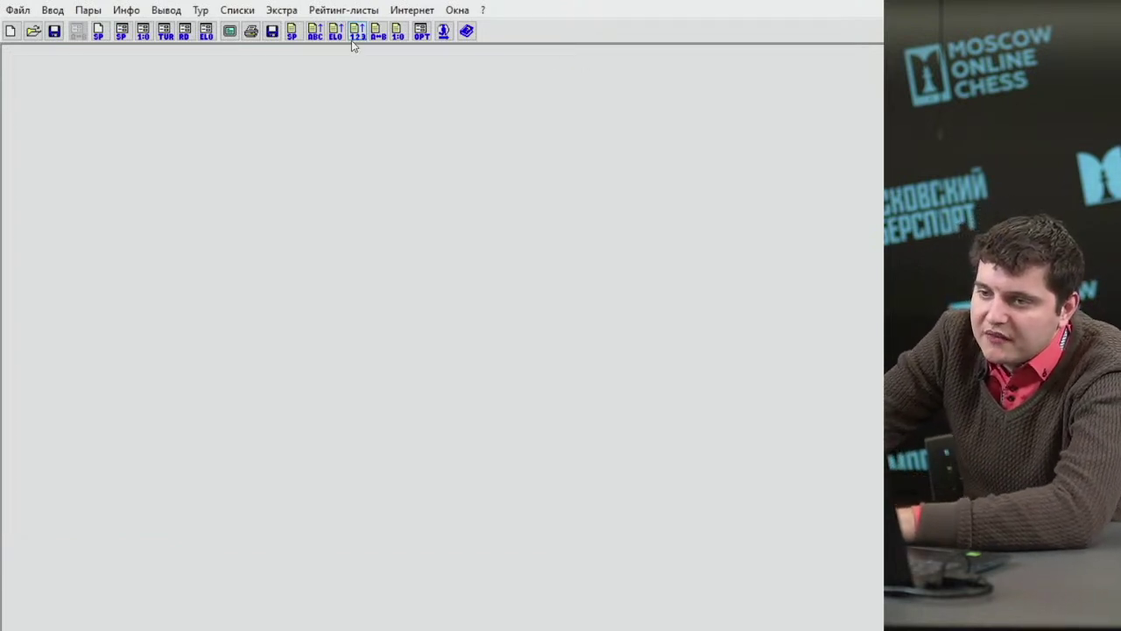
Display the Таблица/Доп.показатели standings after round 5 and open its Меню Печать settings.
click(244, 12)
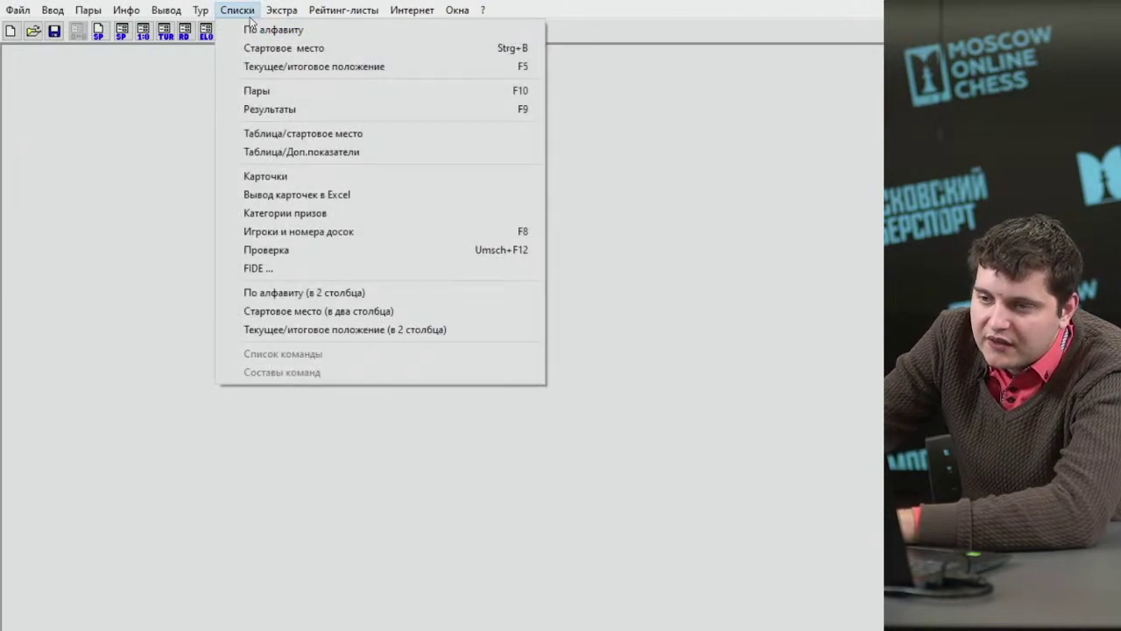
click(321, 154)
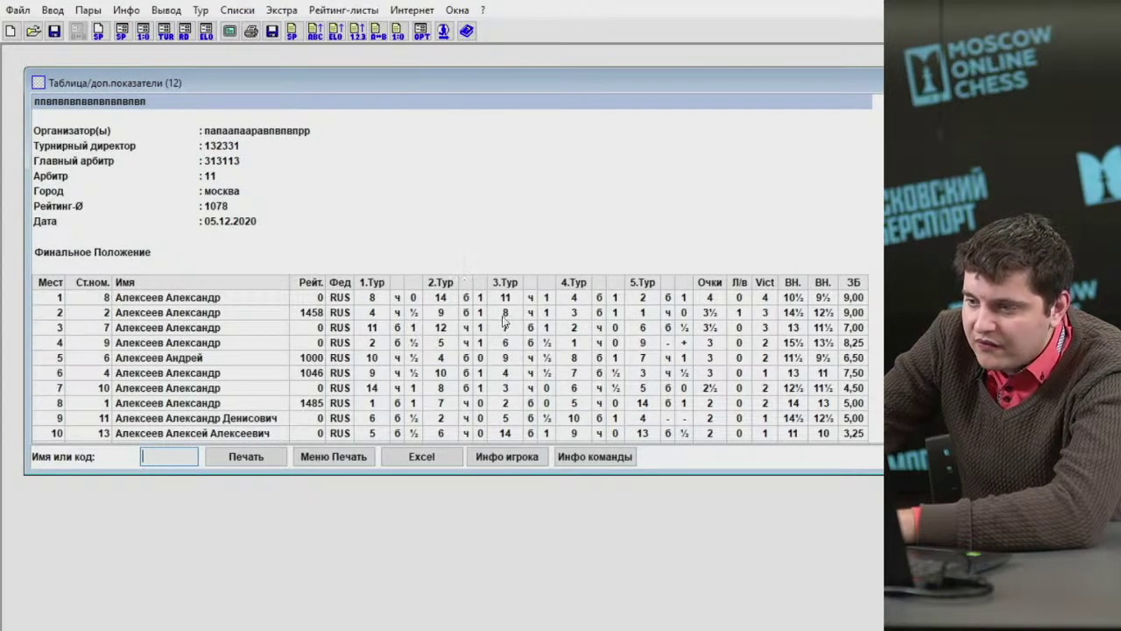
click(385, 300)
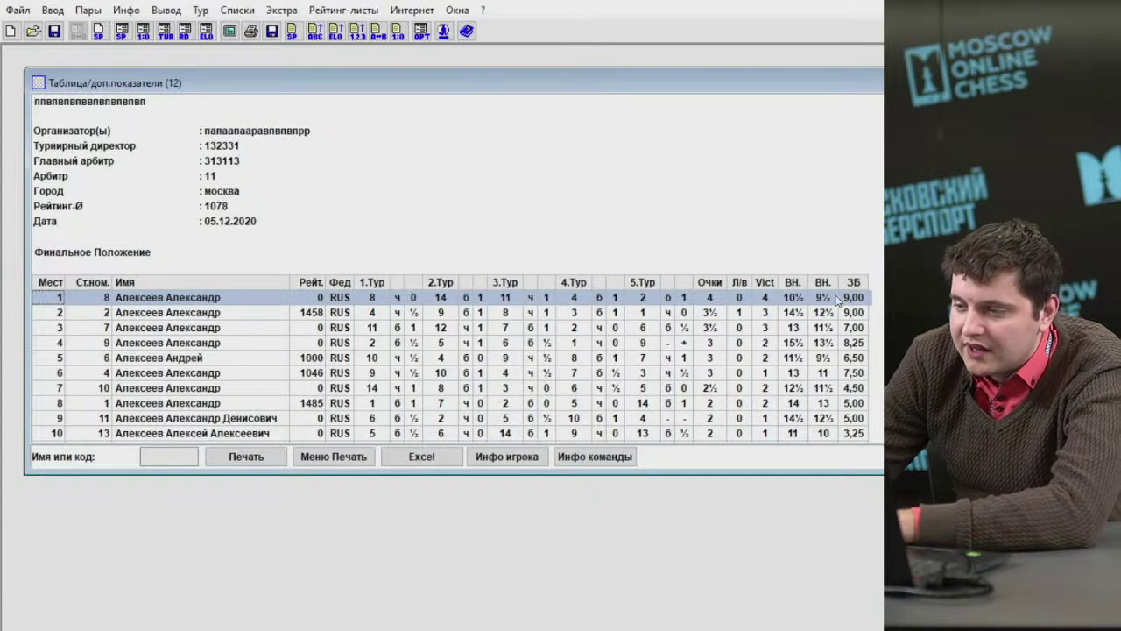
click(714, 327)
click(714, 387)
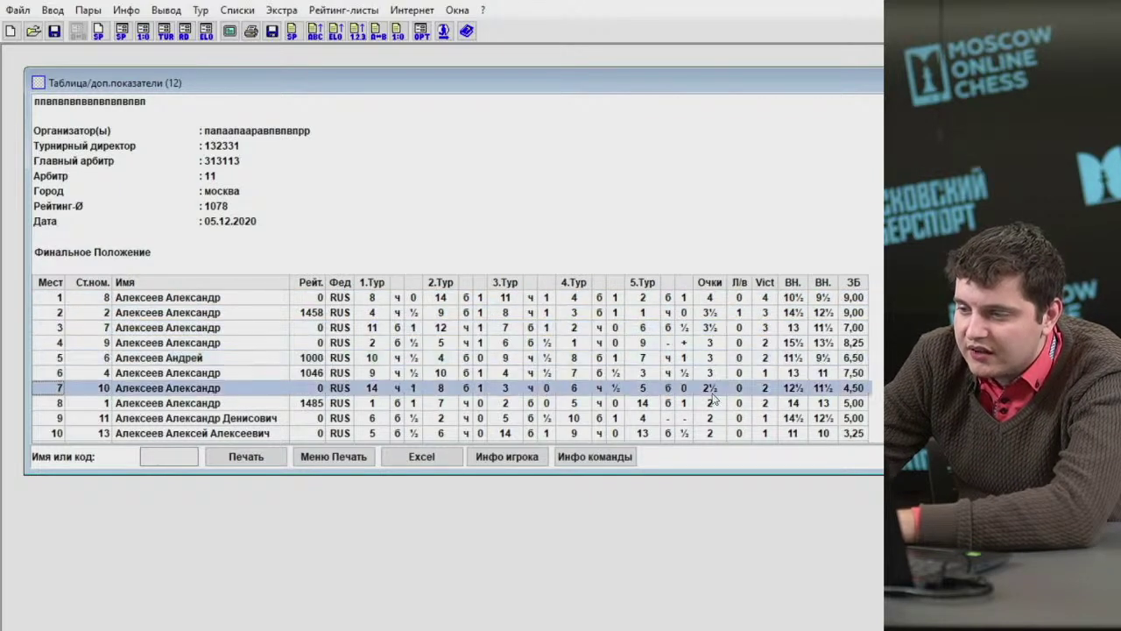
click(711, 343)
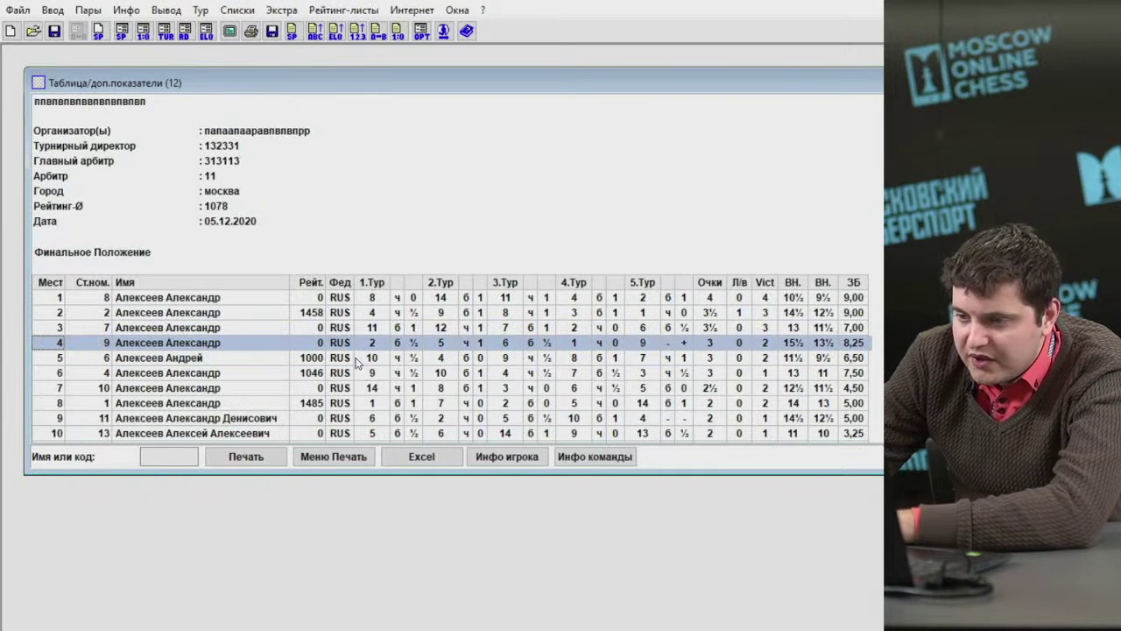
click(337, 456)
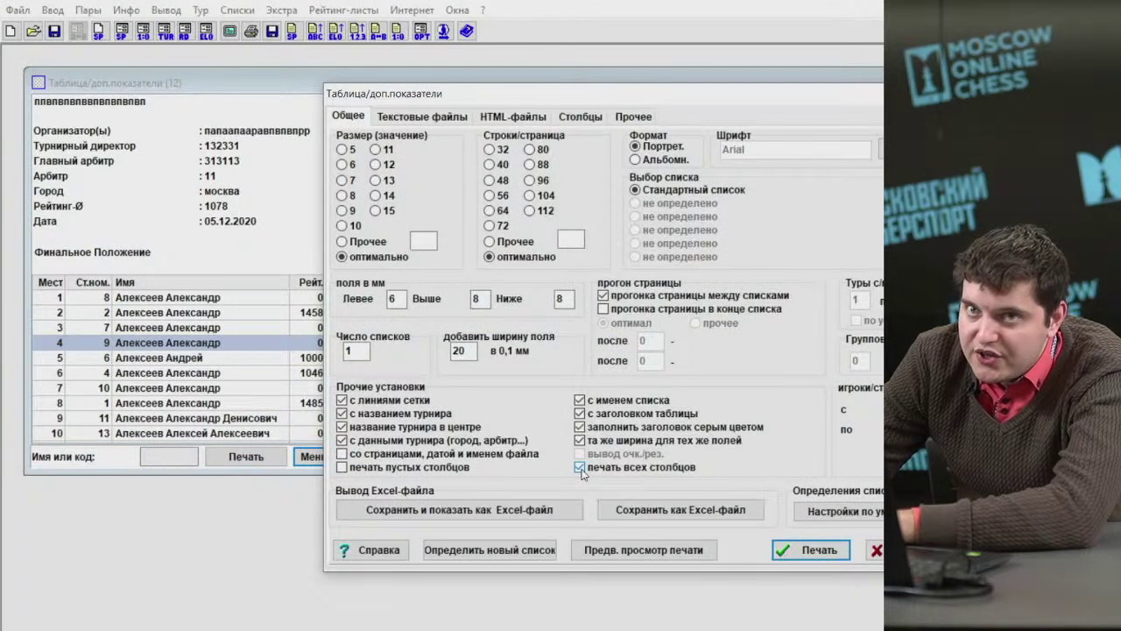
Save the standings as an Excel file under the suggested name and open it in Excel.
click(530, 511)
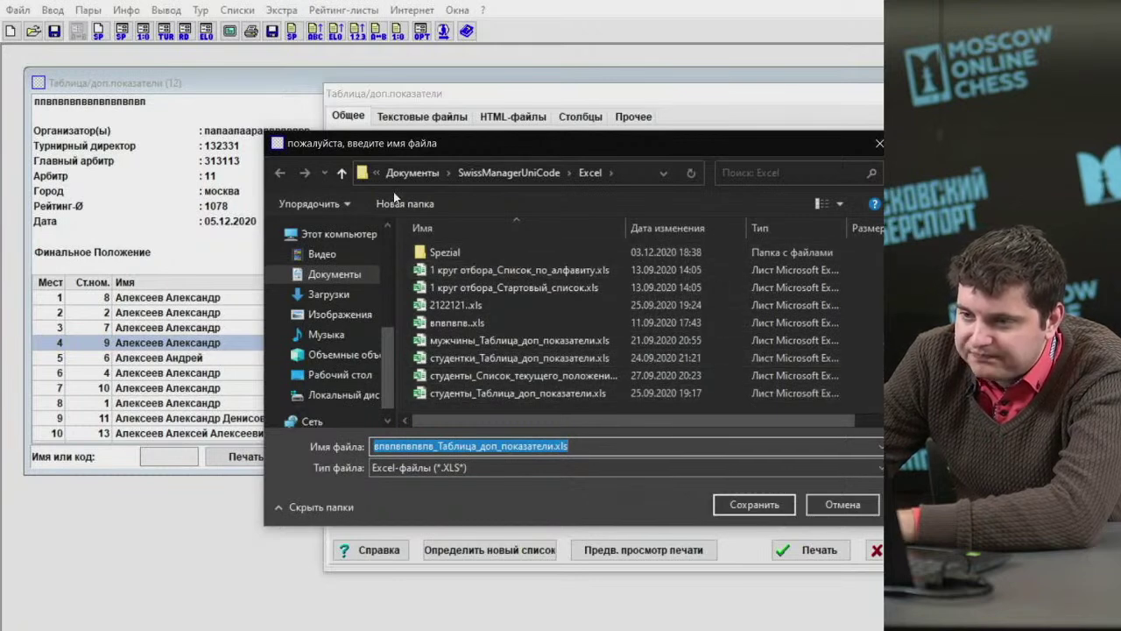
drag(417, 146, 478, 123)
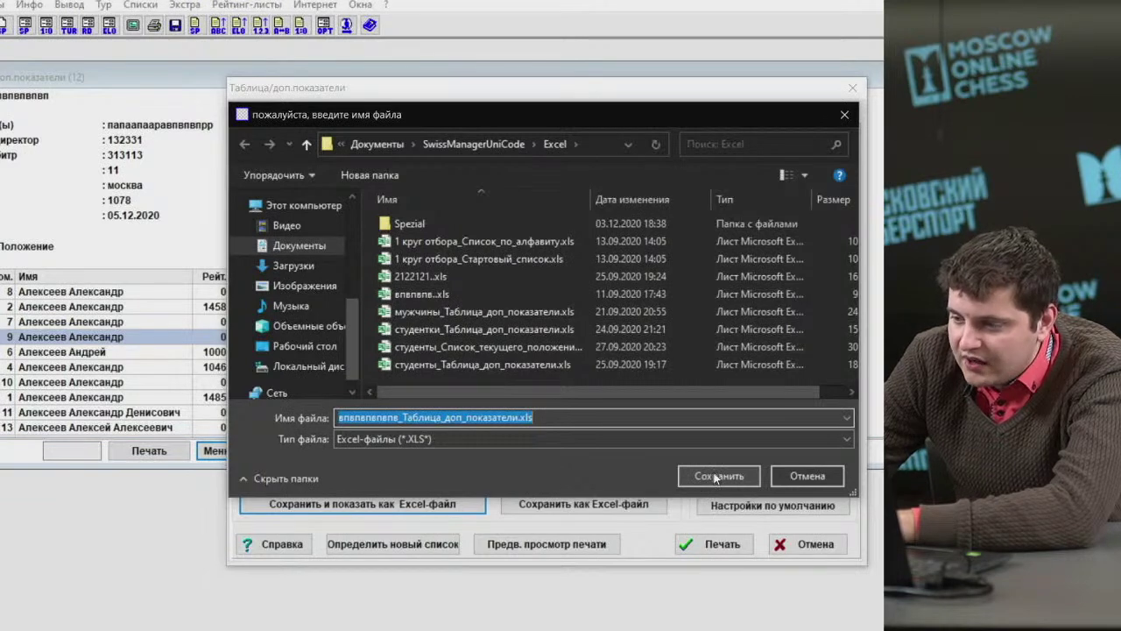
click(715, 477)
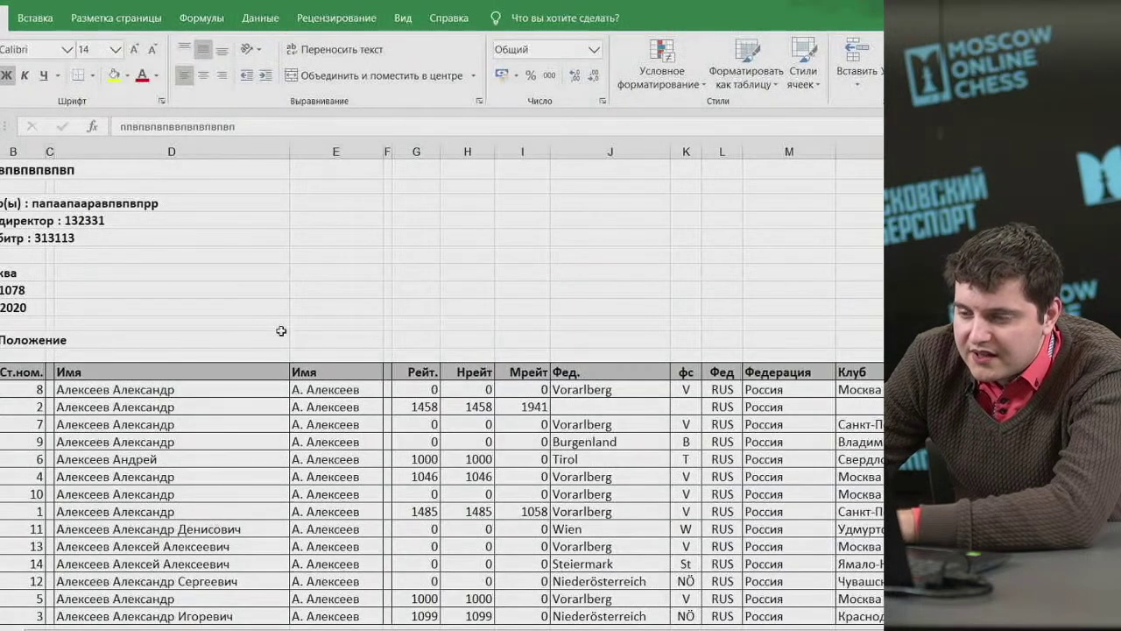
Delete the two copyright footer rows at the bottom of the sheet.
scroll(317, 339, down, 2)
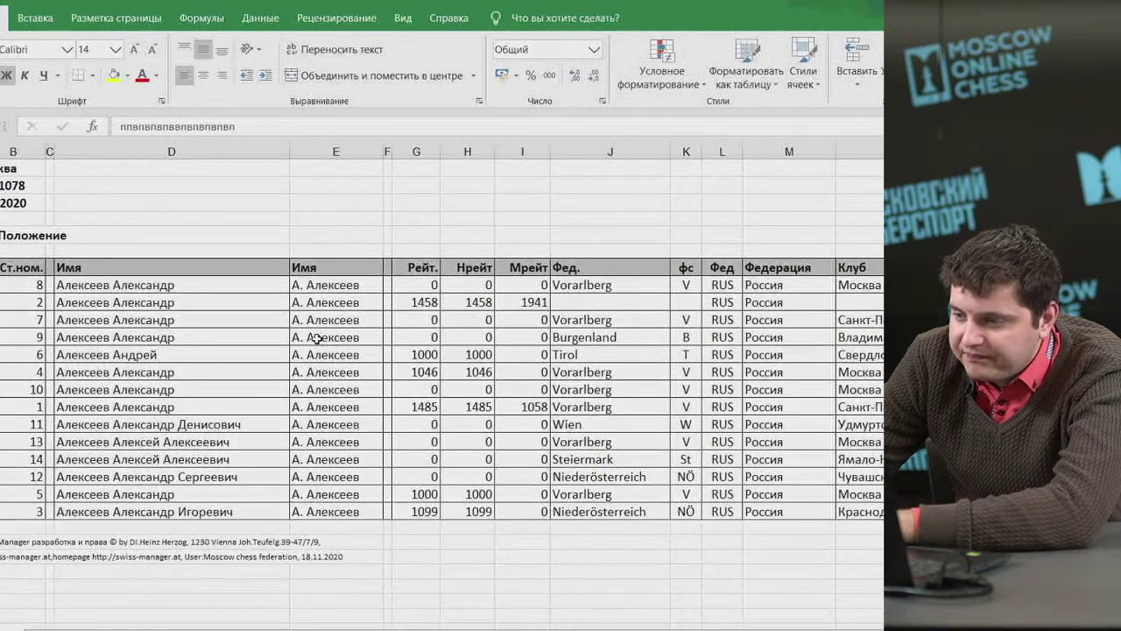
drag(2, 541, 2, 556)
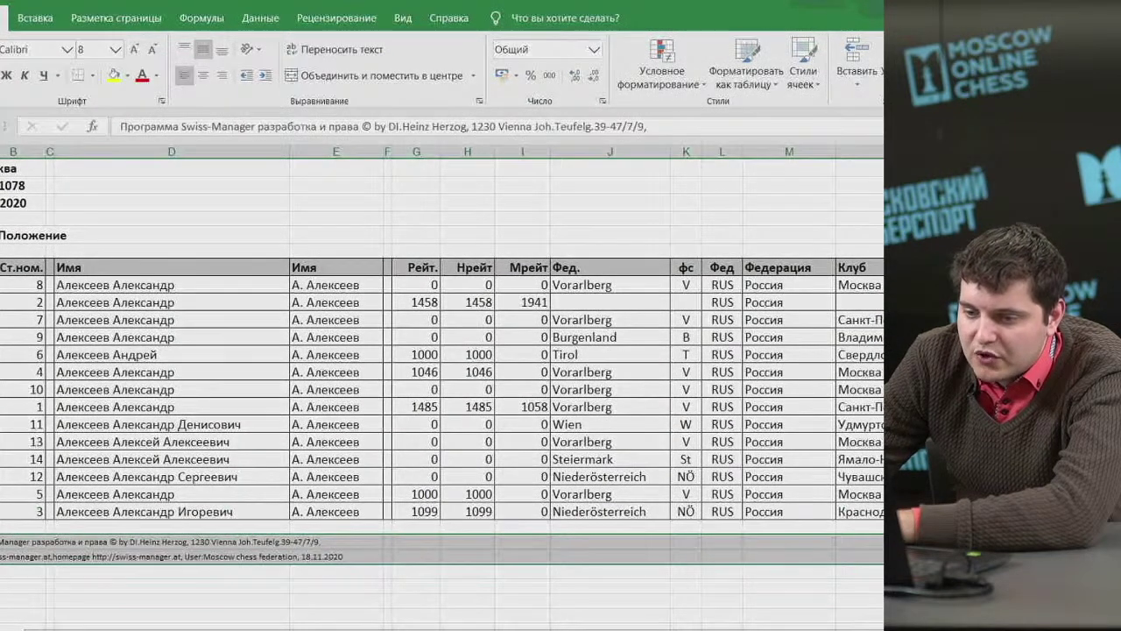
right_click(2, 556)
click(27, 437)
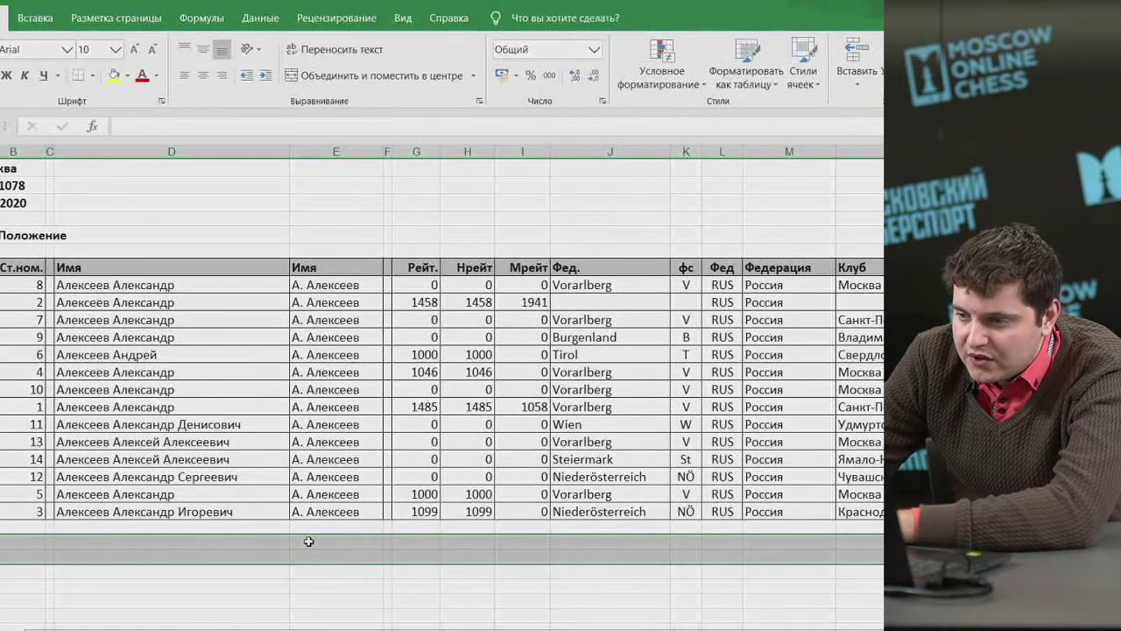
scroll(309, 541, up, 2)
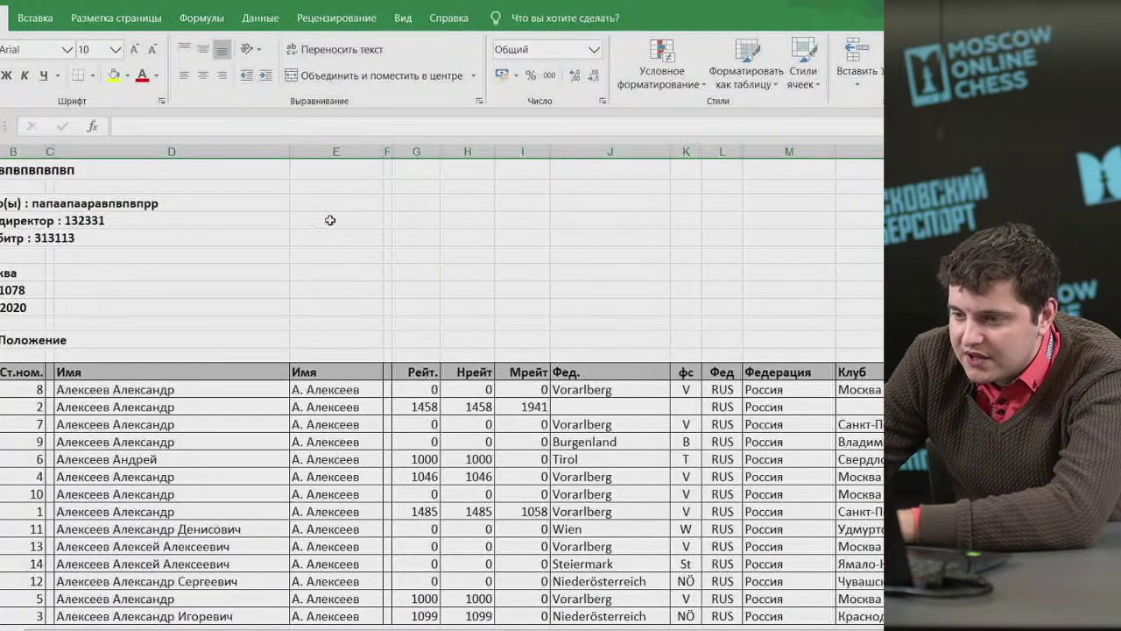
Delete the duplicate short-name column and the Рейт column.
click(351, 151)
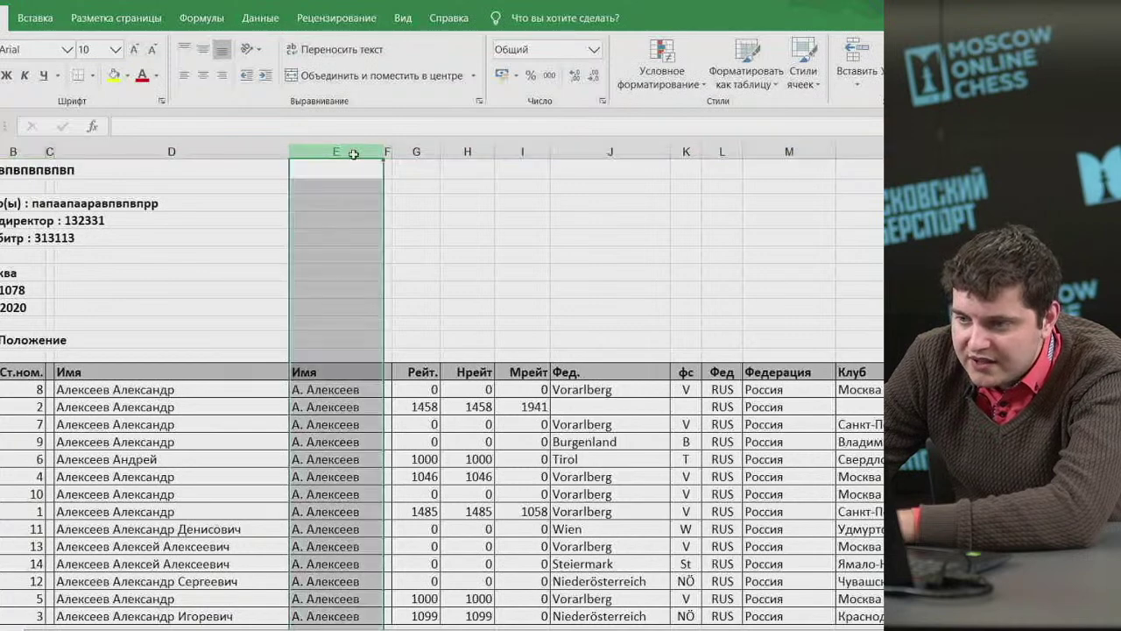
right_click(385, 152)
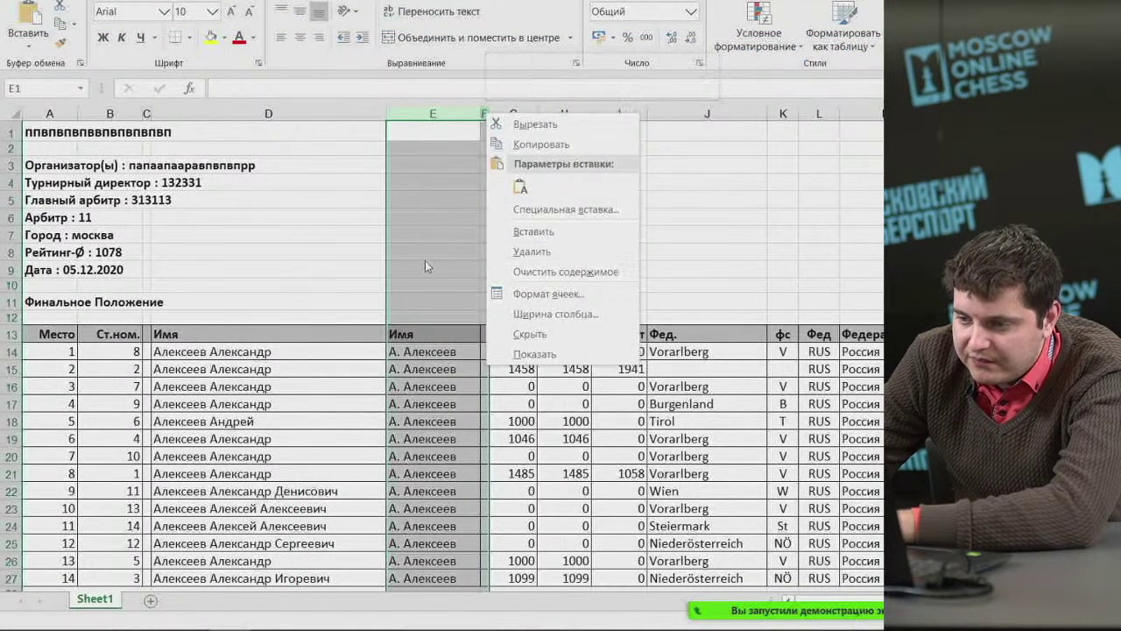
key(Escape)
right_click(441, 119)
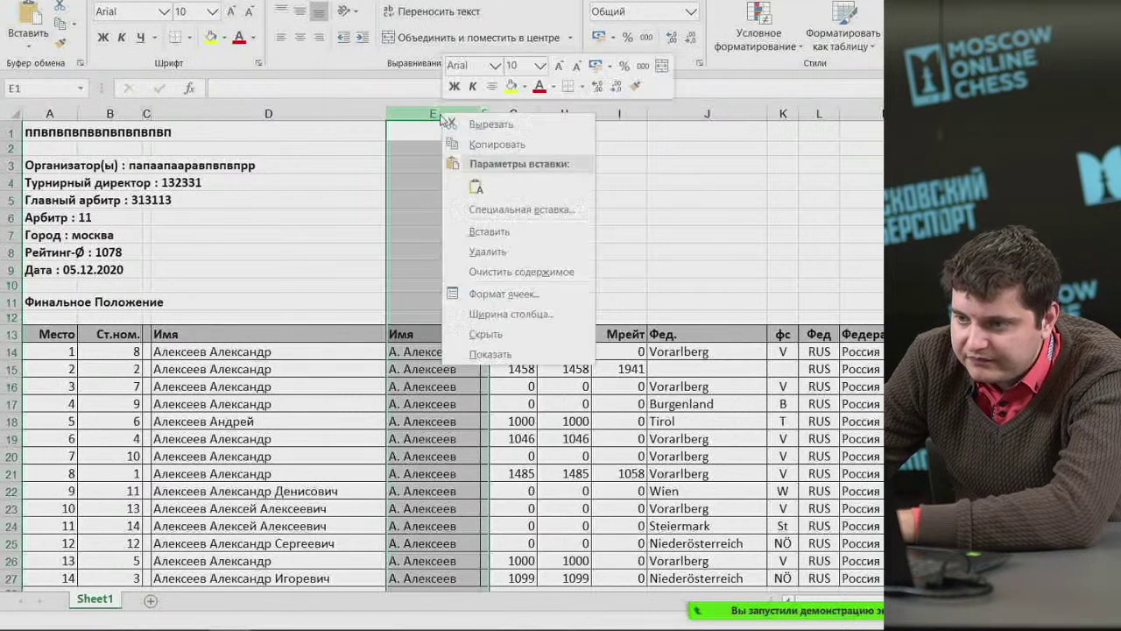
click(449, 244)
click(410, 114)
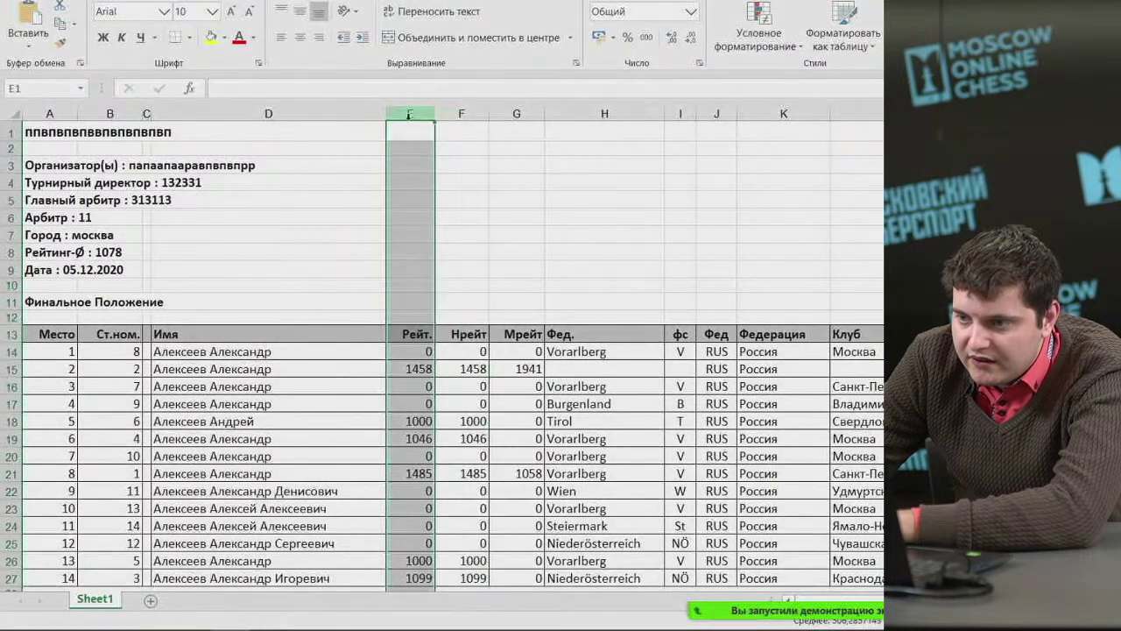
right_click(410, 114)
click(438, 256)
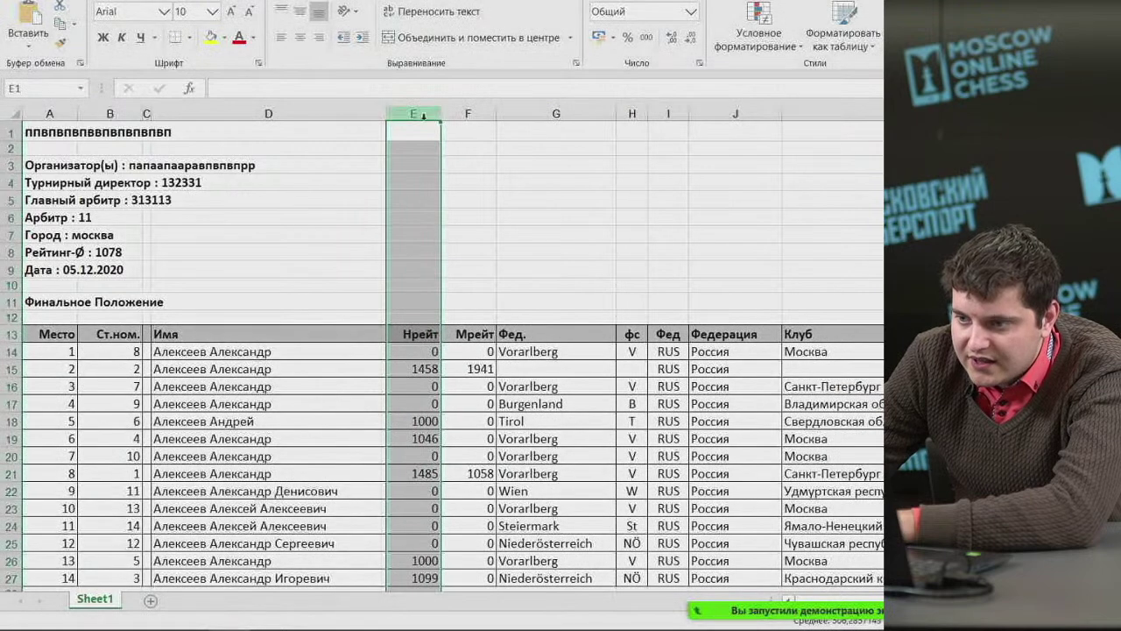
Centre the Нрейт and Мрейт columns and autofit them to their numbers.
drag(436, 114, 465, 114)
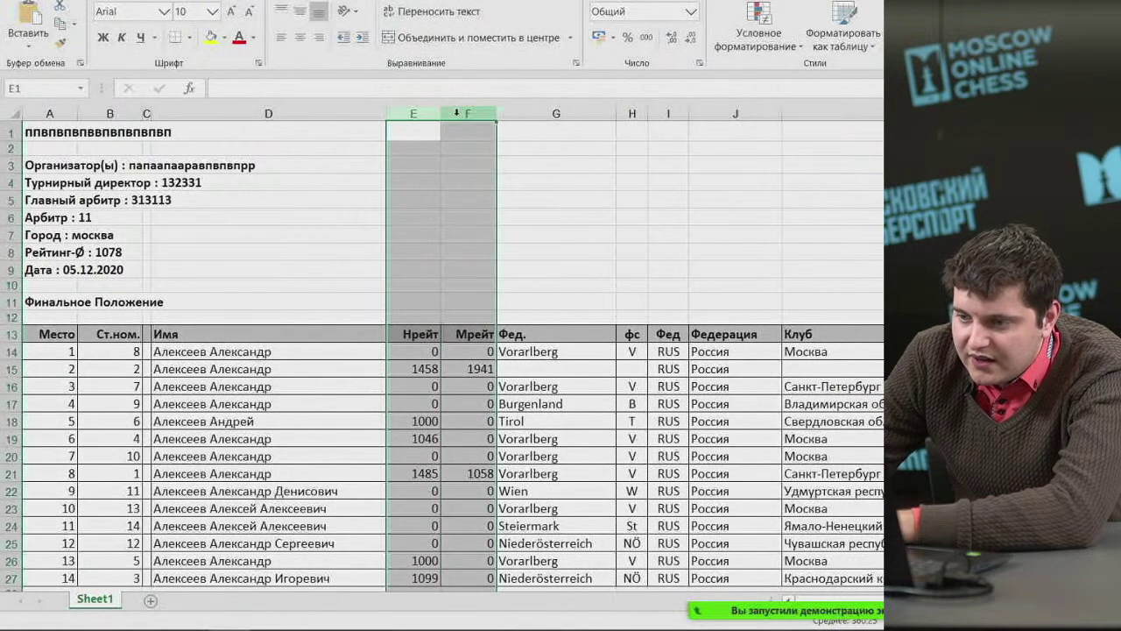
click(300, 38)
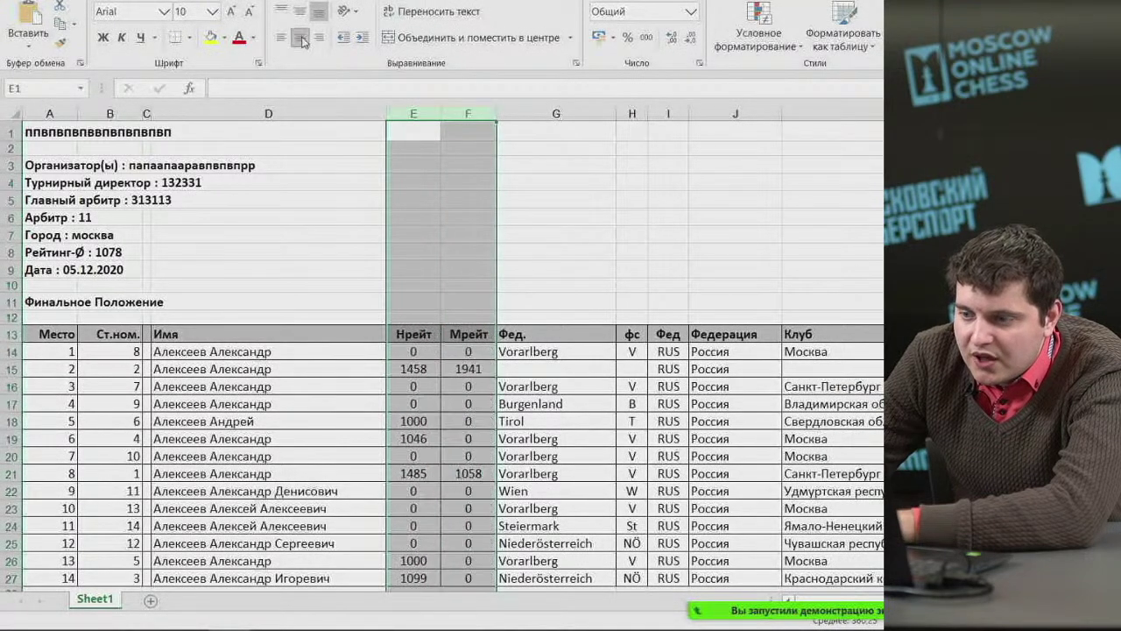
double_click(441, 114)
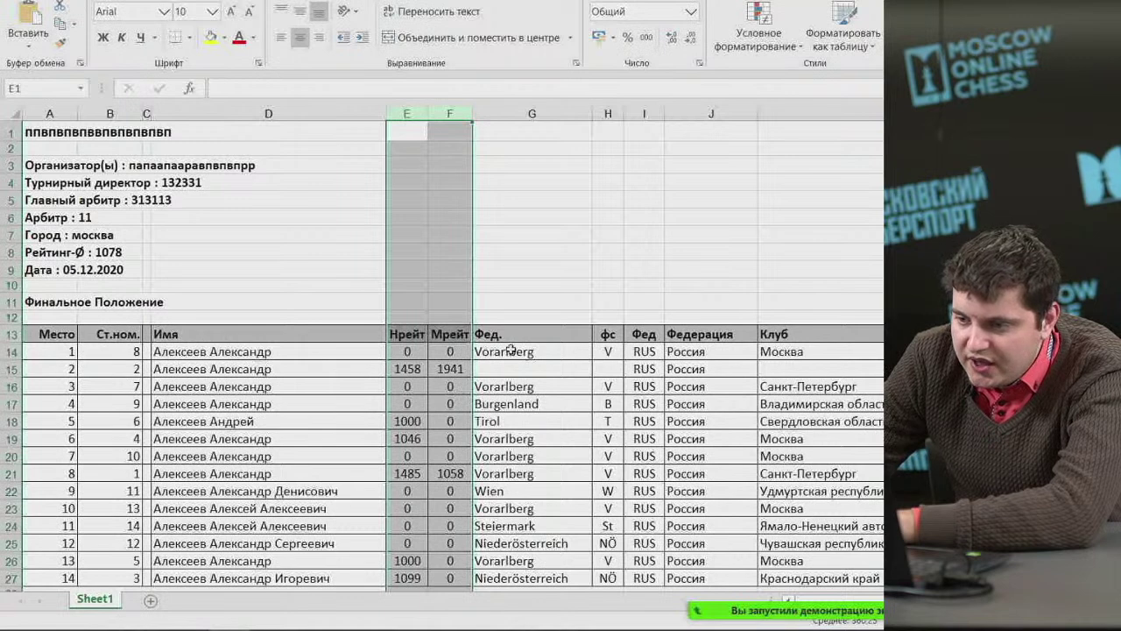
click(536, 303)
Delete the four columns Фед., фс, Фед and Федерация.
drag(538, 114, 681, 127)
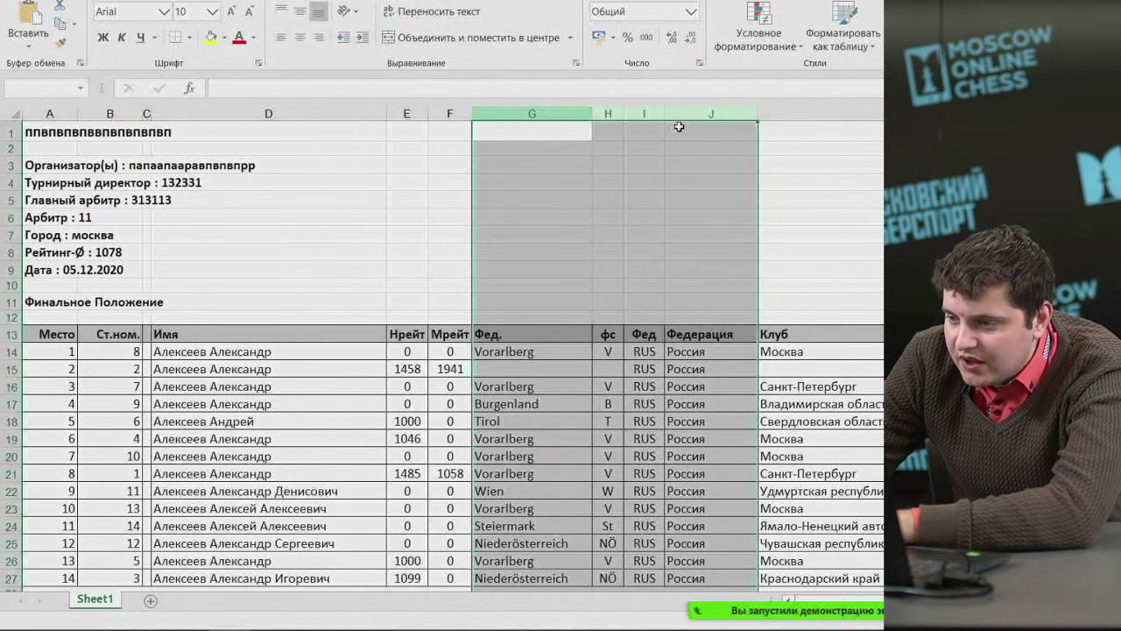
right_click(700, 120)
key(Escape)
key(ctrl+minus)
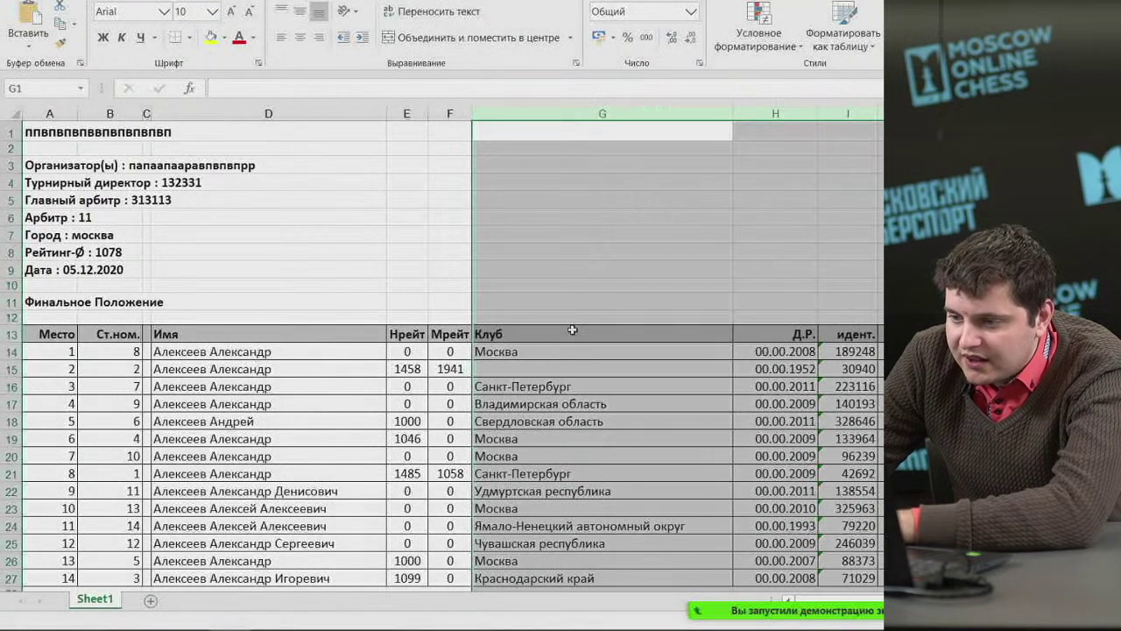
Replace the Клуб heading with a centred 'Субъект/Регион' and autofit that column.
click(543, 337)
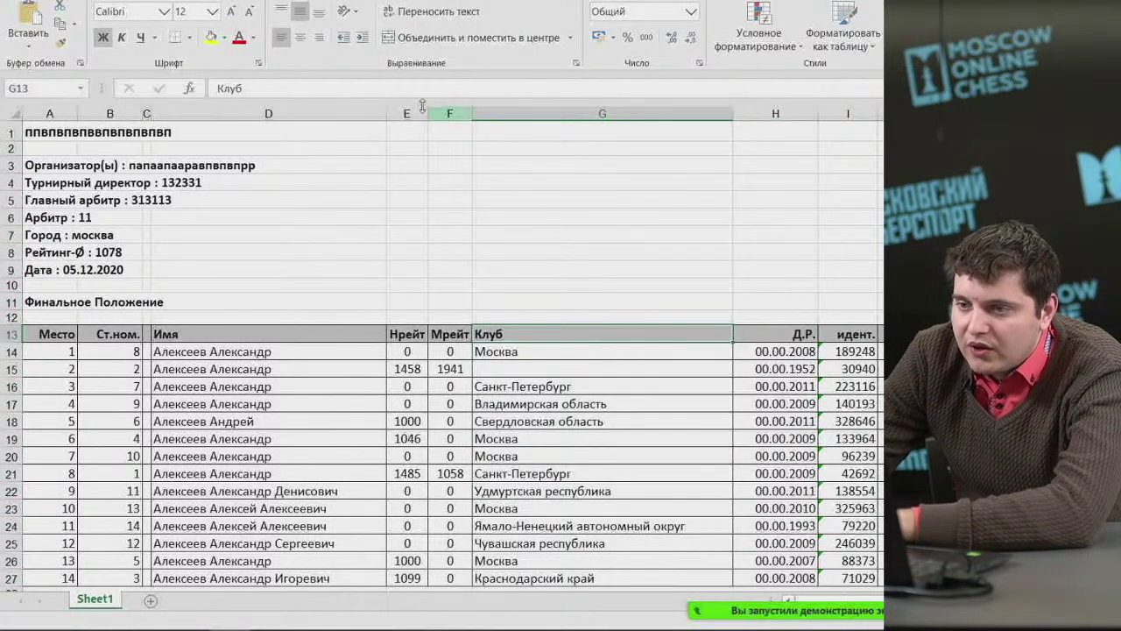
click(300, 37)
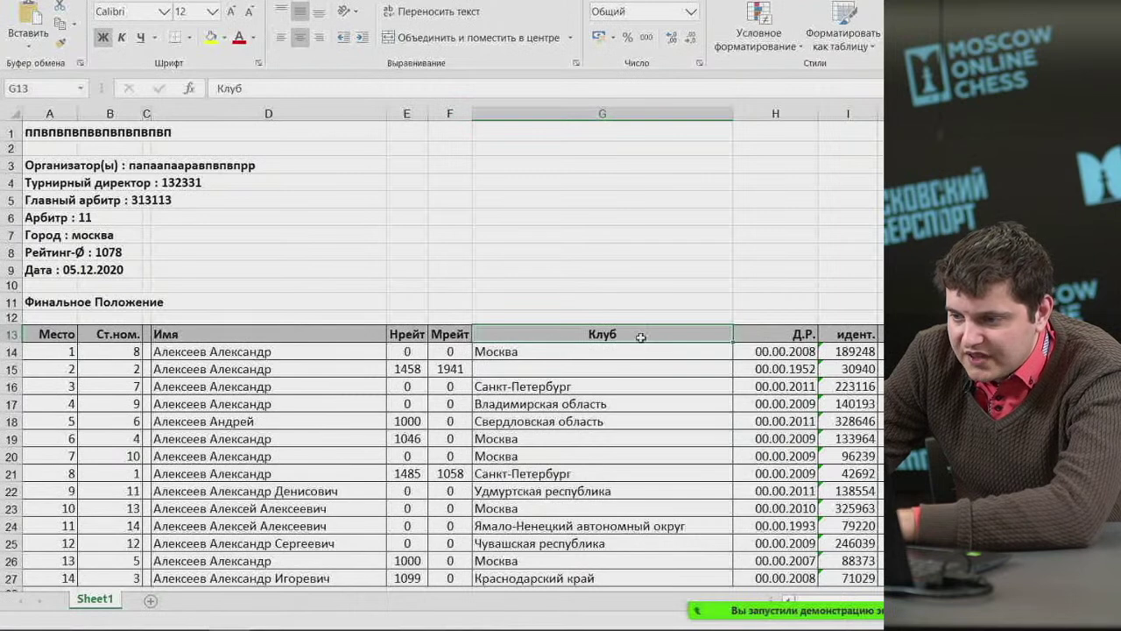
text(К)
key(BackSpace)
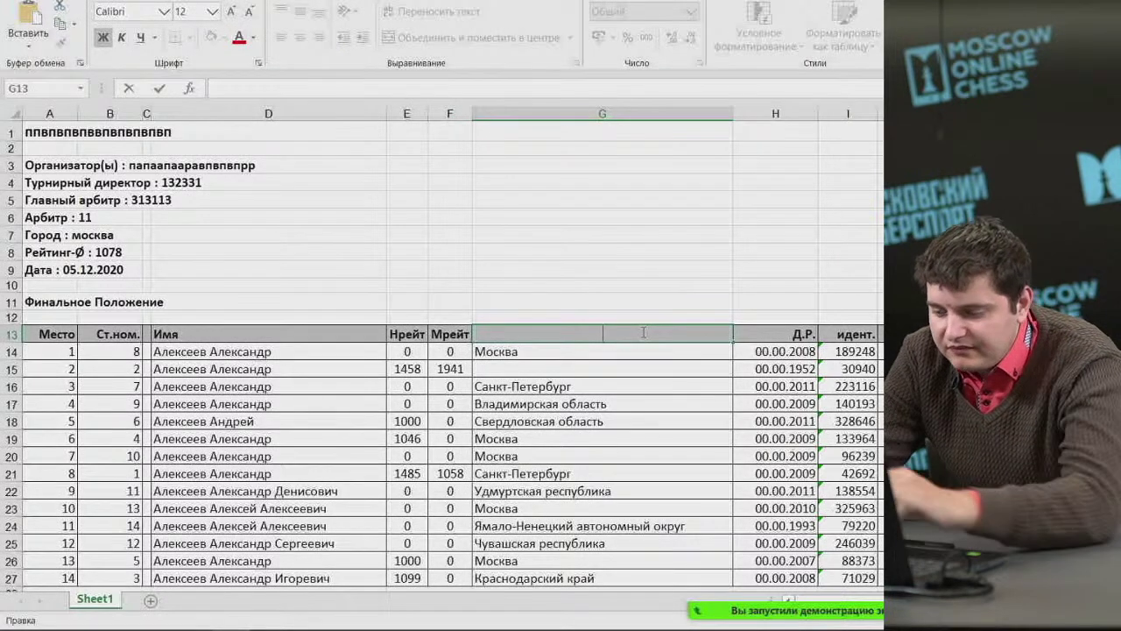
text(Субъект)
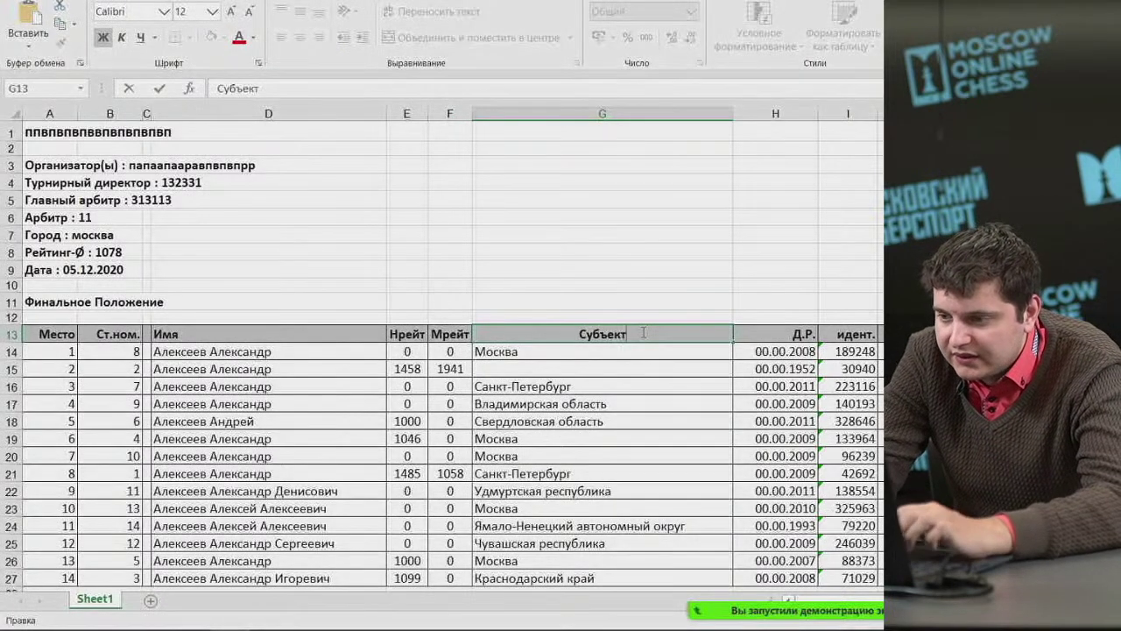
text(/Регион)
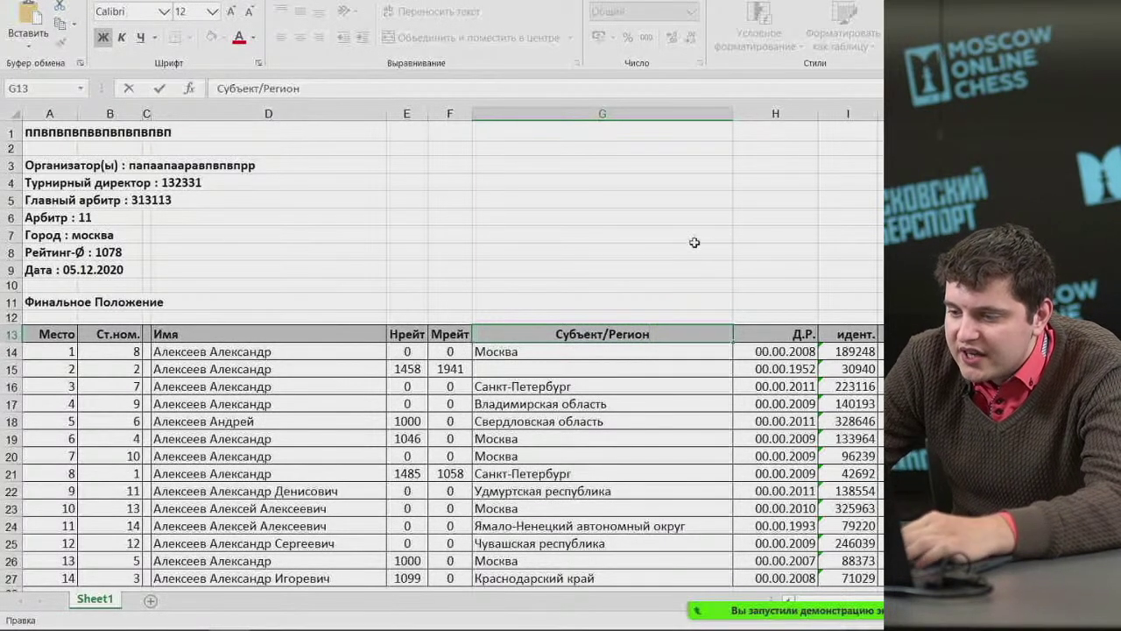
click(740, 114)
double_click(733, 114)
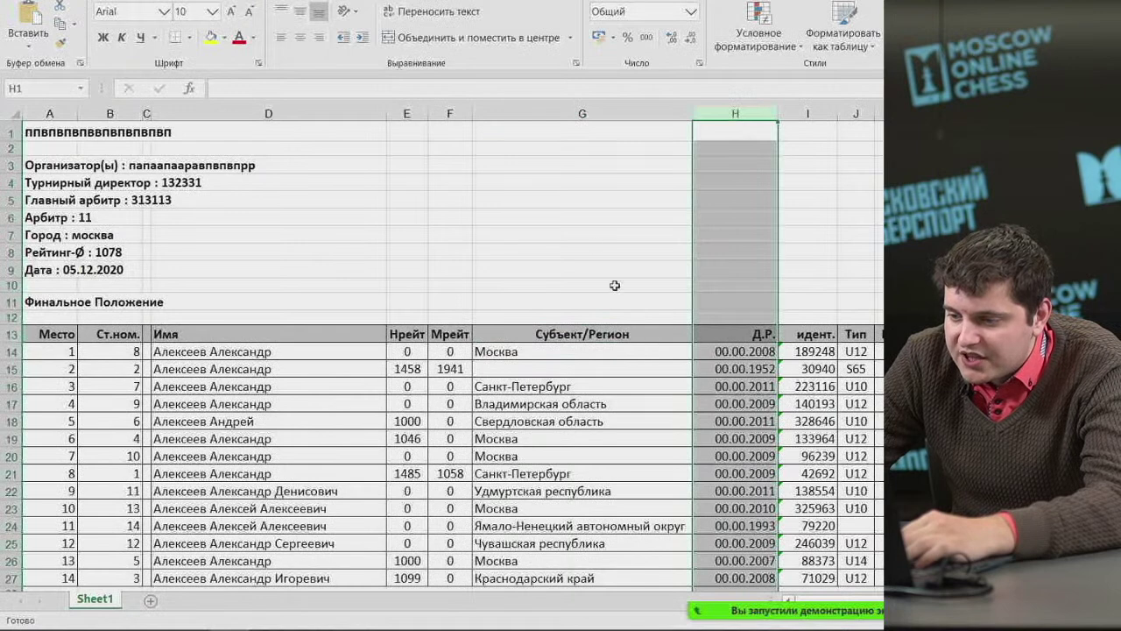
click(517, 372)
click(554, 526)
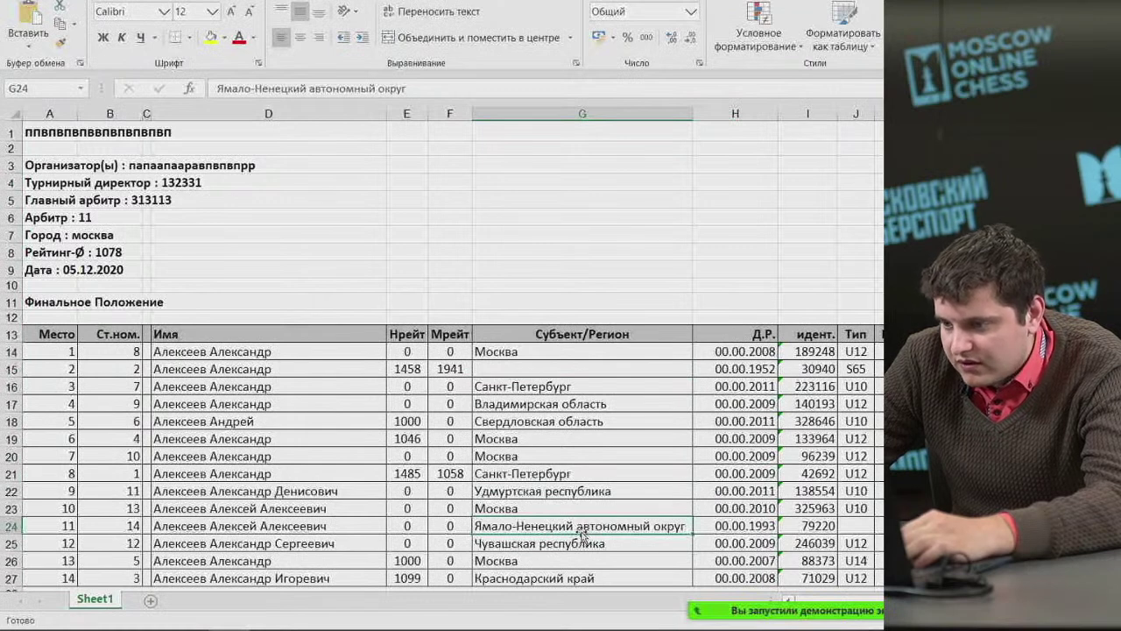
Replace 'Ямало-Ненецкий автономный округ' in G24 with 'ЯНАО' and autofit the region column.
click(565, 334)
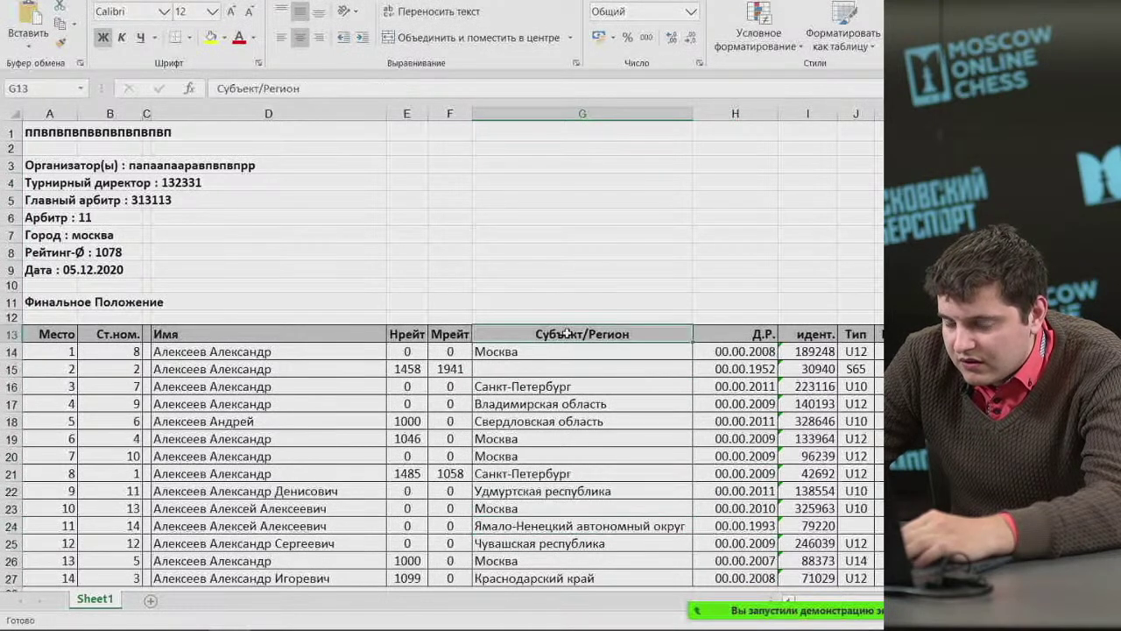
click(593, 525)
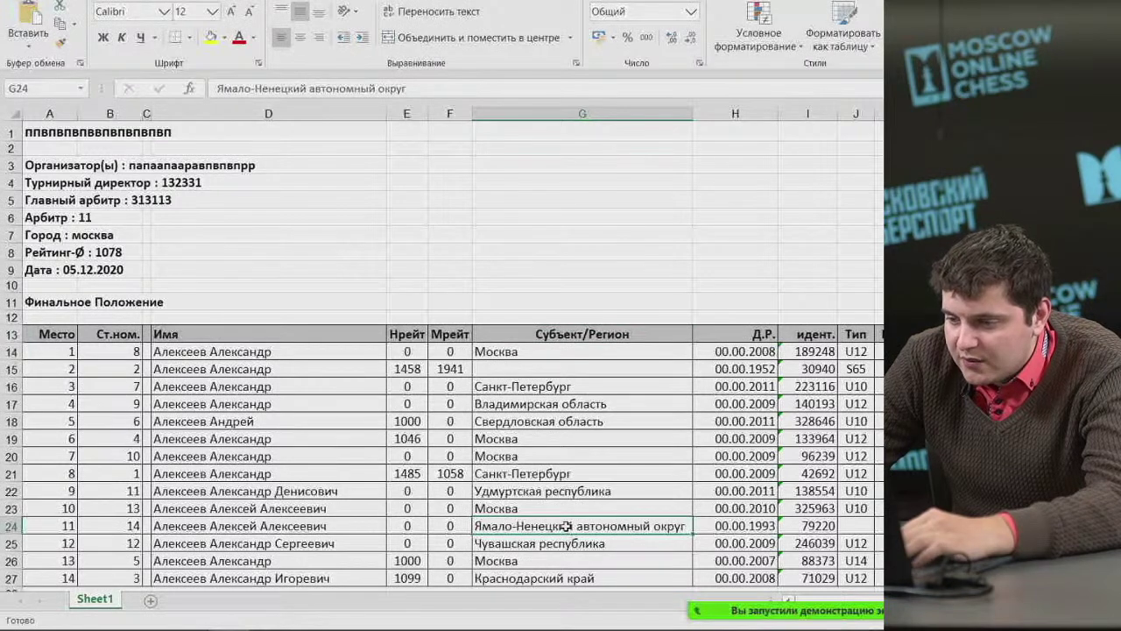
double_click(567, 525)
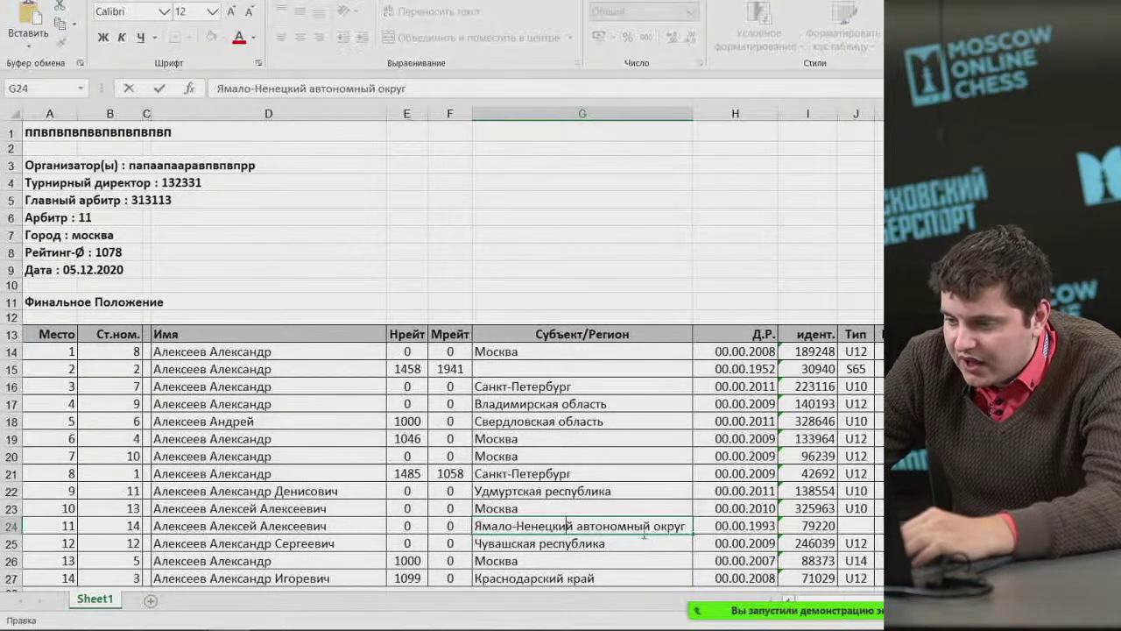
drag(690, 527, 535, 514)
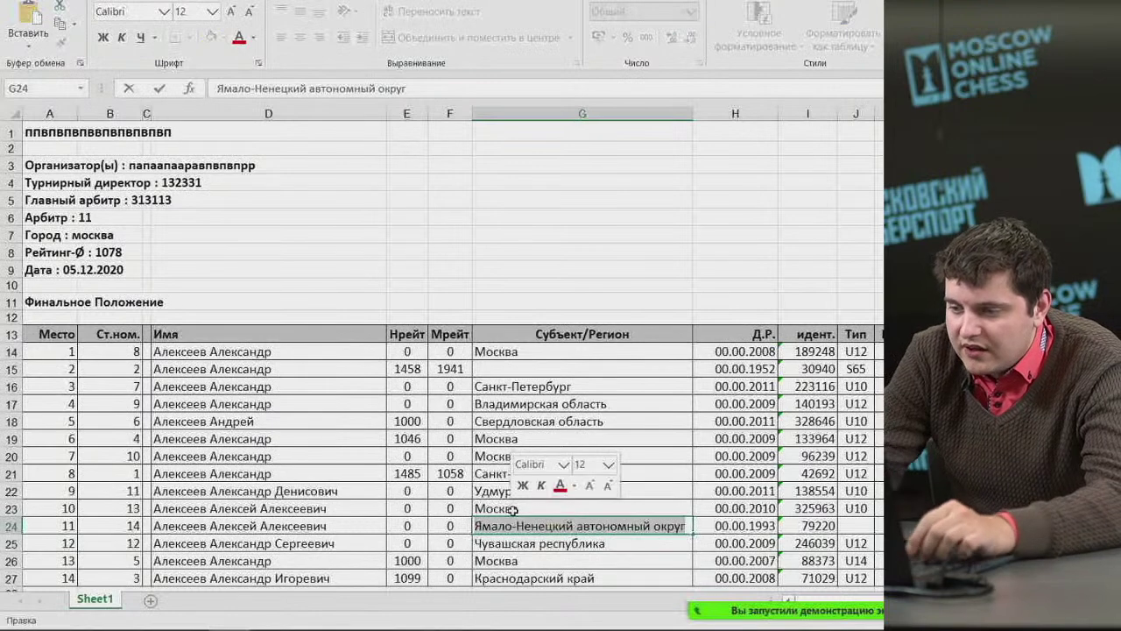
text(ЯНАО)
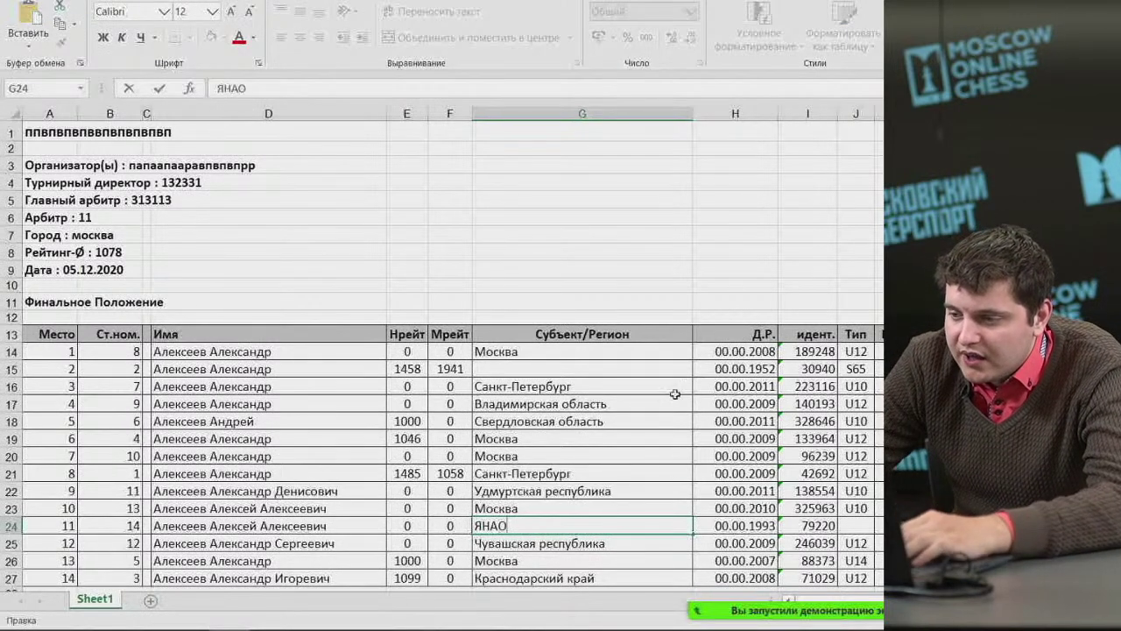
click(689, 114)
double_click(692, 114)
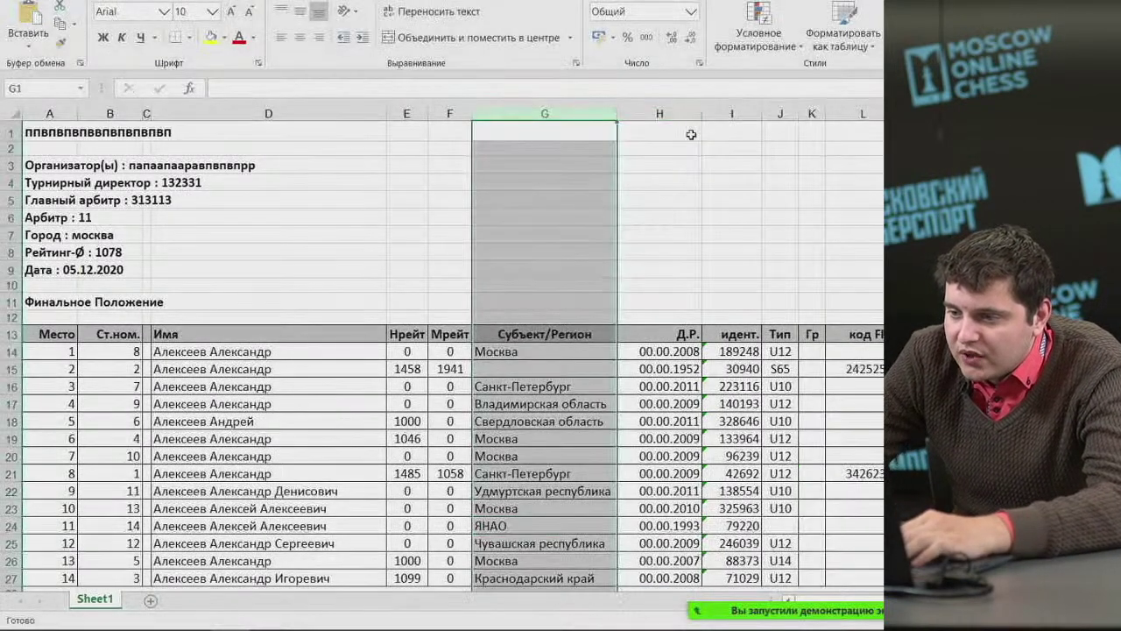
Move the Д.Р. birth-date column to column E, before the ratings, and autofit it.
click(648, 263)
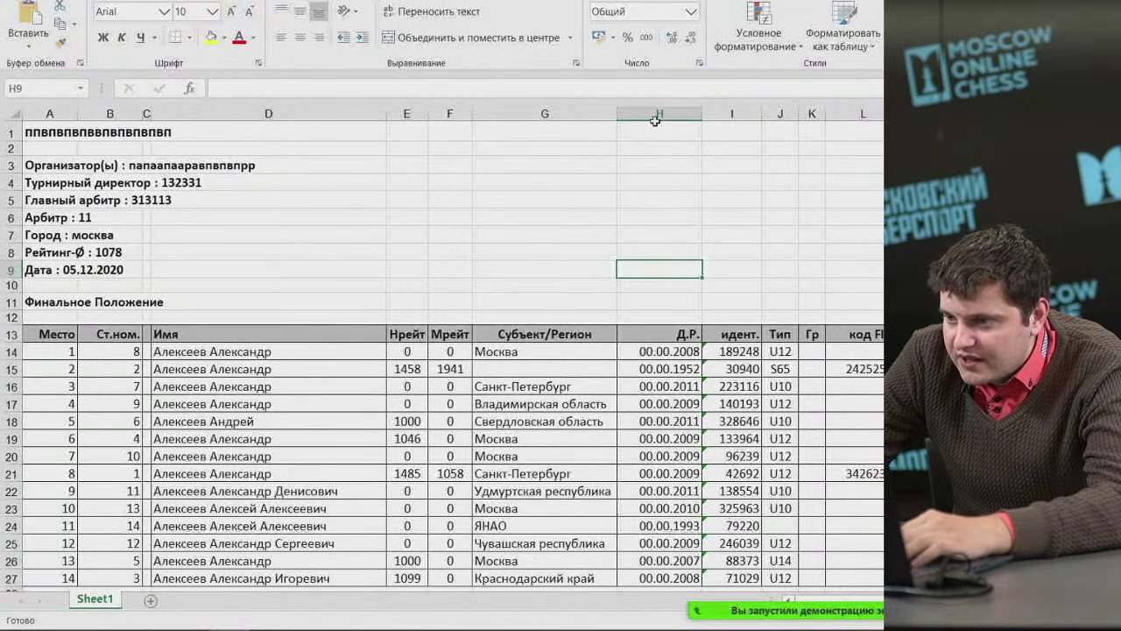
click(655, 118)
right_click(661, 121)
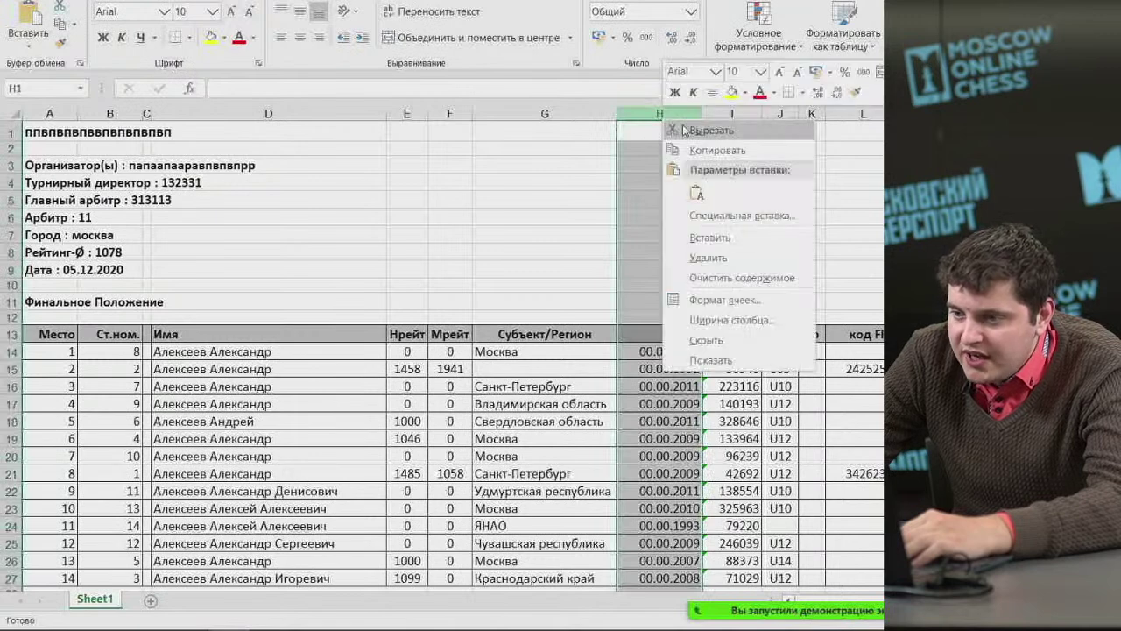
click(685, 130)
click(407, 114)
right_click(409, 119)
click(461, 251)
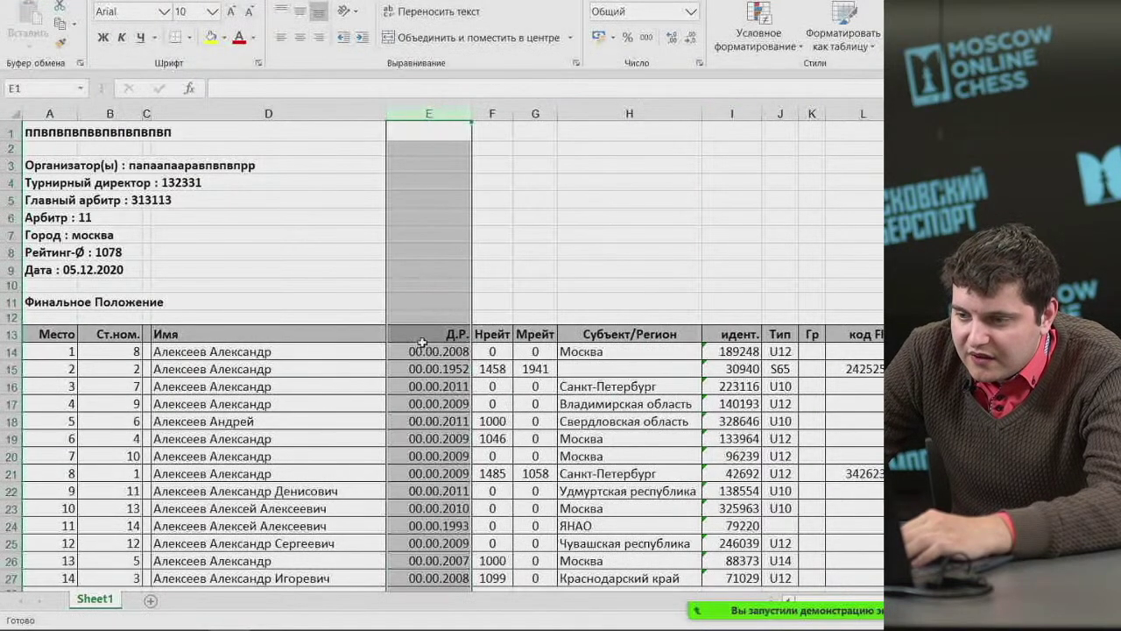
double_click(469, 113)
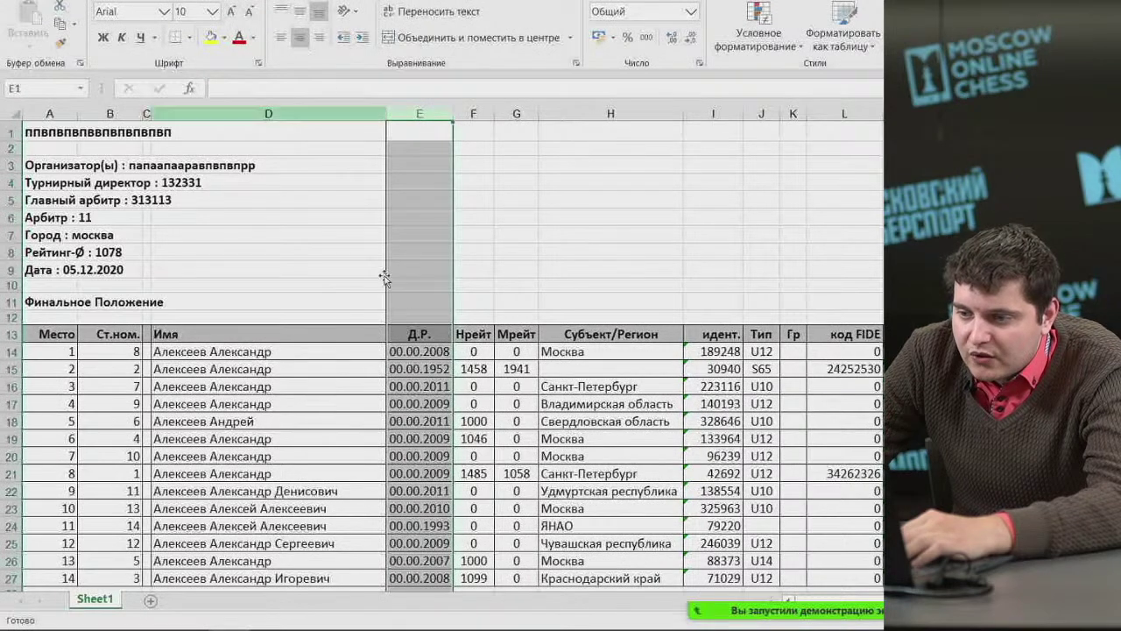
Remove every '00.00.' prefix from the birth dates, leaving only years, and refit the column.
click(412, 335)
key(ctrl+space)
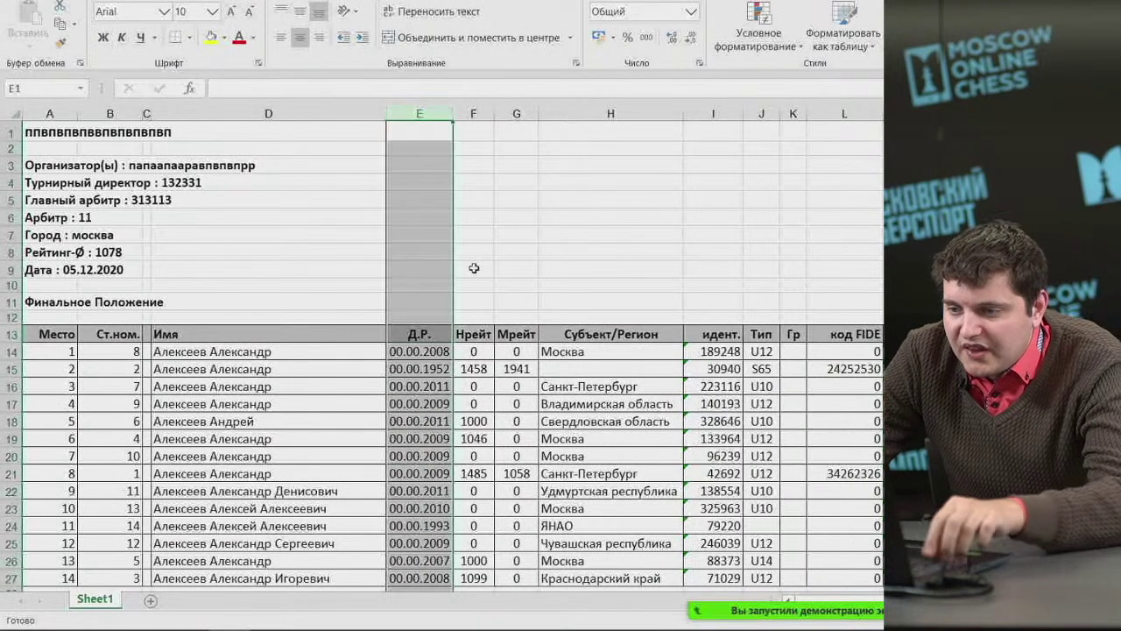
scroll(429, 361, down, 4)
scroll(429, 361, up, 5)
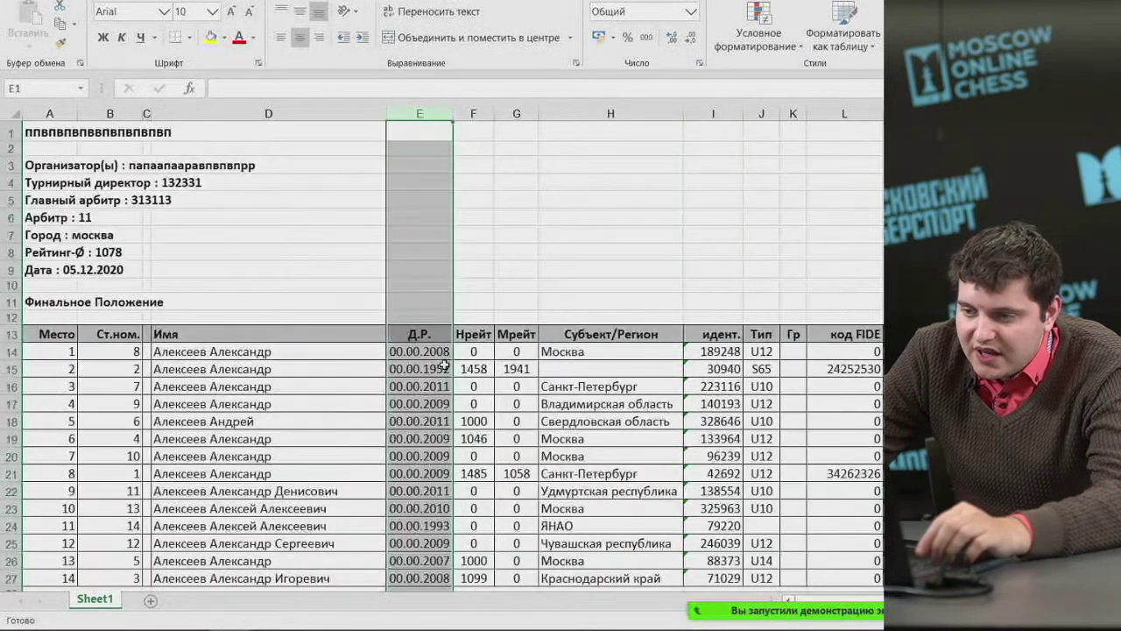
key(ctrl+h)
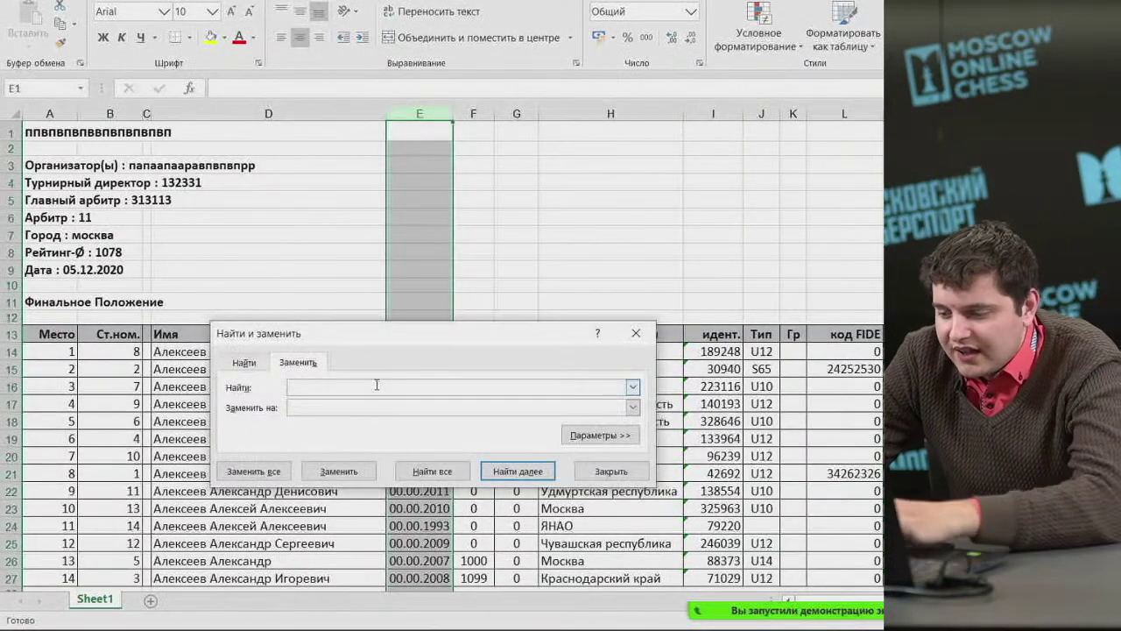
text(00.00)
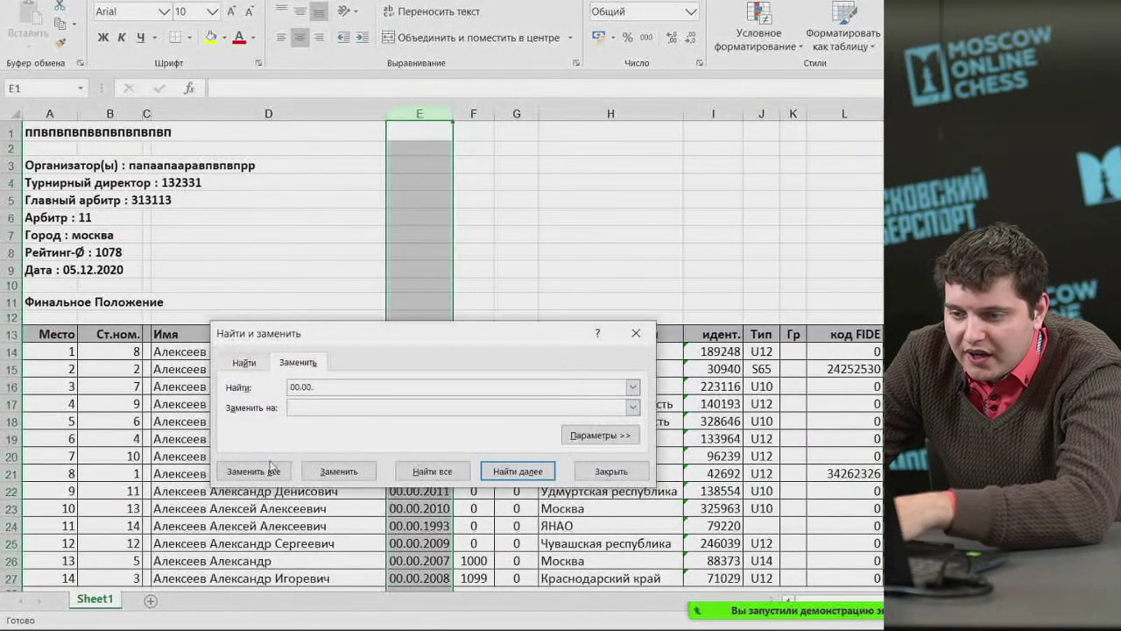
text(.)
click(270, 471)
click(719, 333)
click(610, 470)
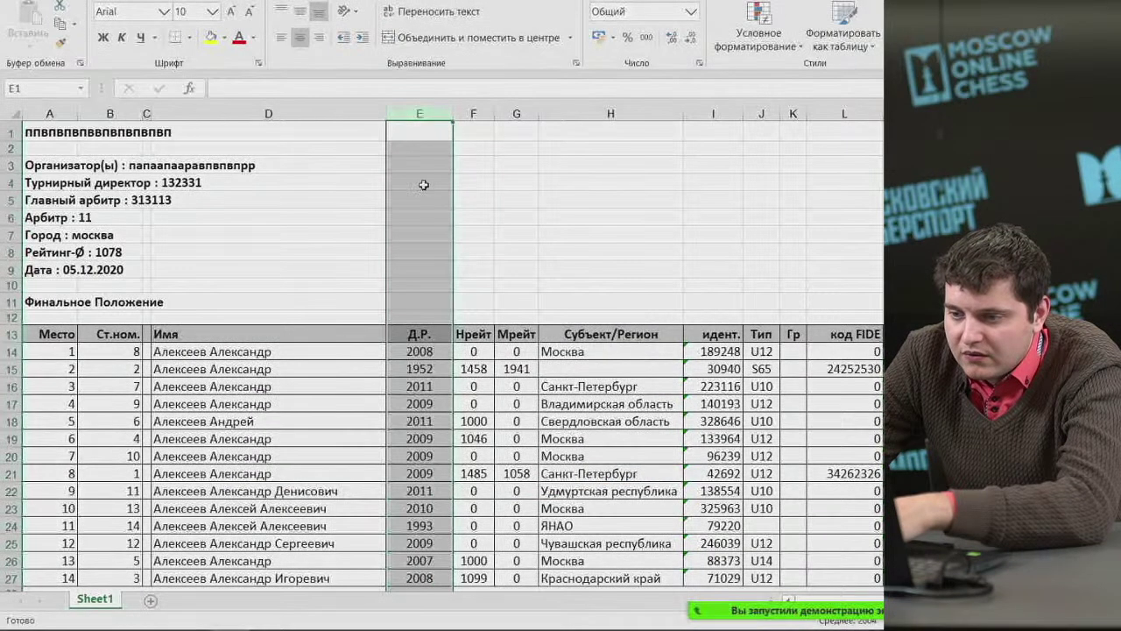
double_click(454, 116)
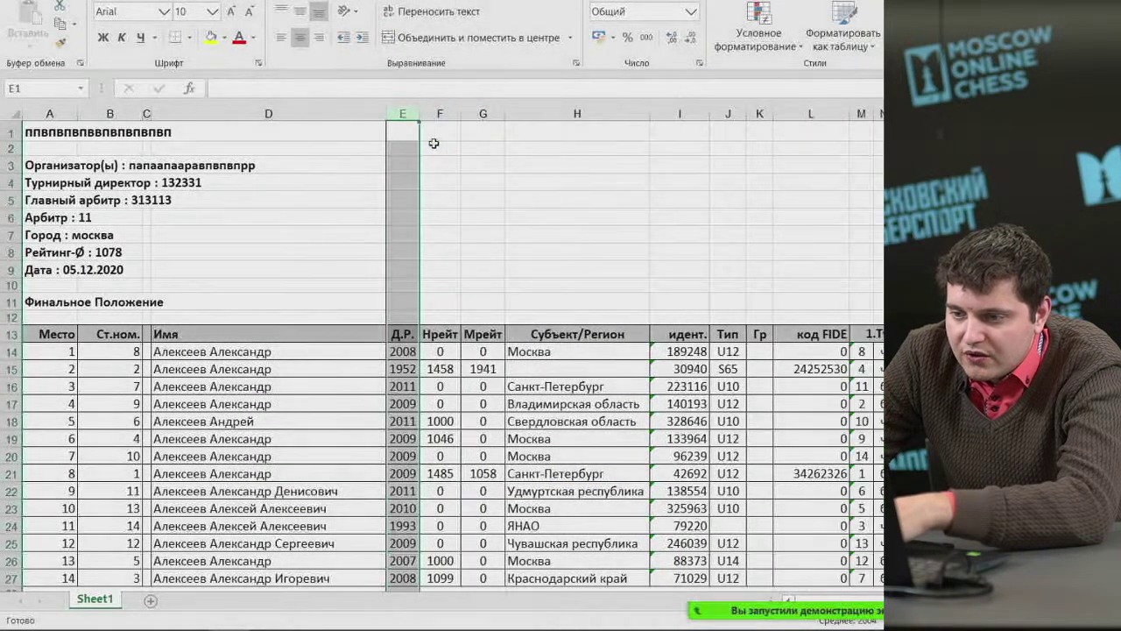
Change the birth-year heading from Д.Р. to 'Г.Р.'.
click(399, 333)
text(Г.Р.)
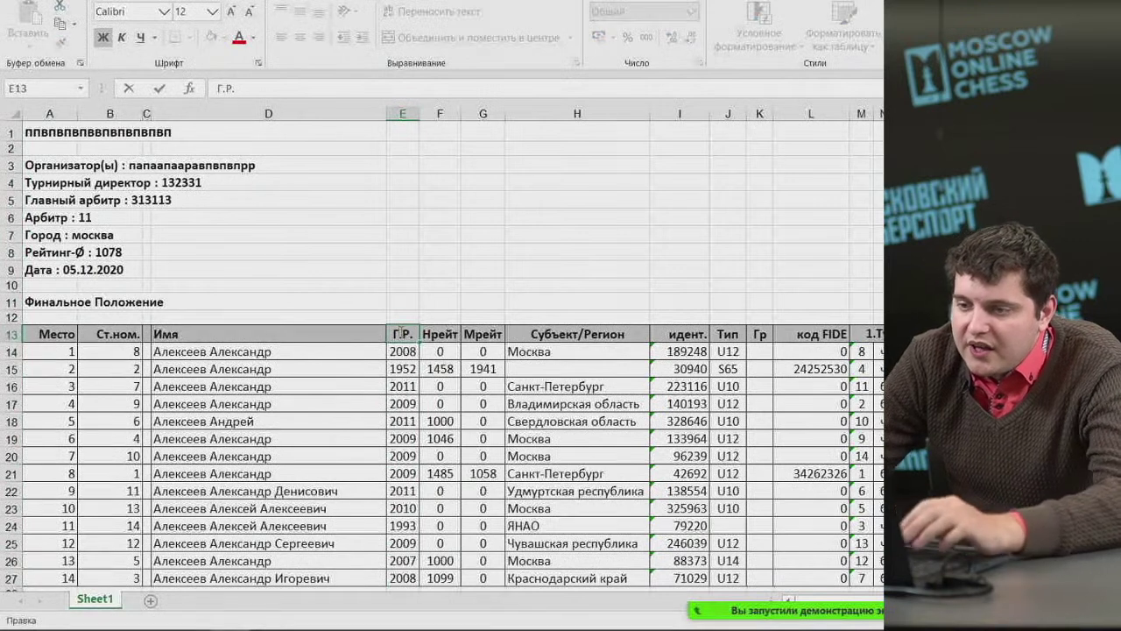
click(422, 299)
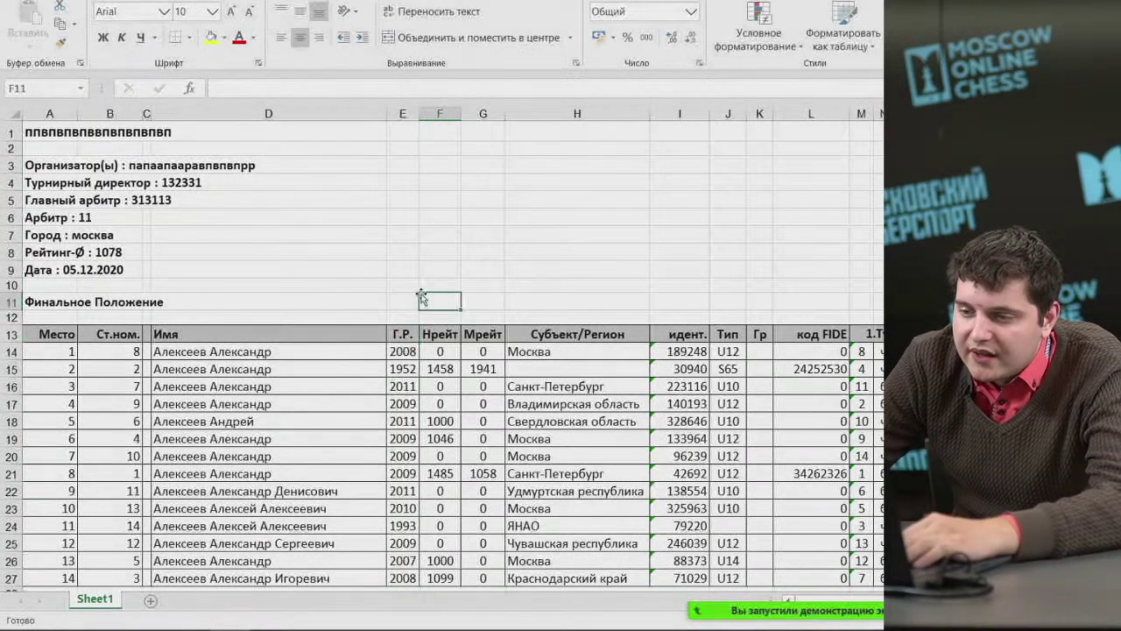
Centre the Имя header and retitle it 'Фамилия, Имя'.
click(234, 330)
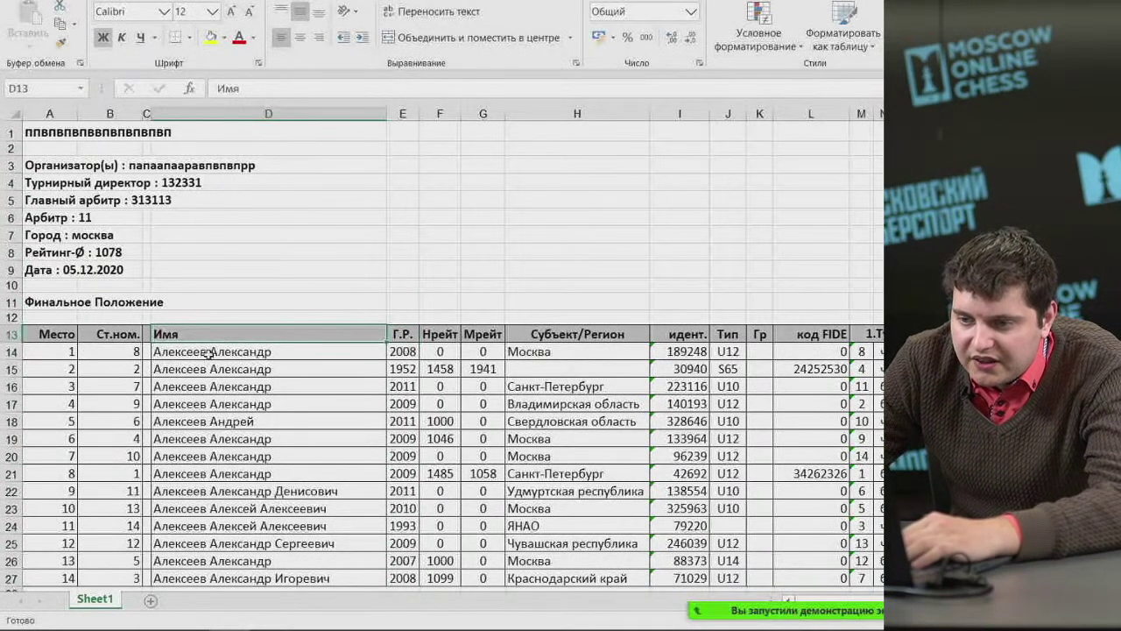
click(300, 37)
double_click(239, 330)
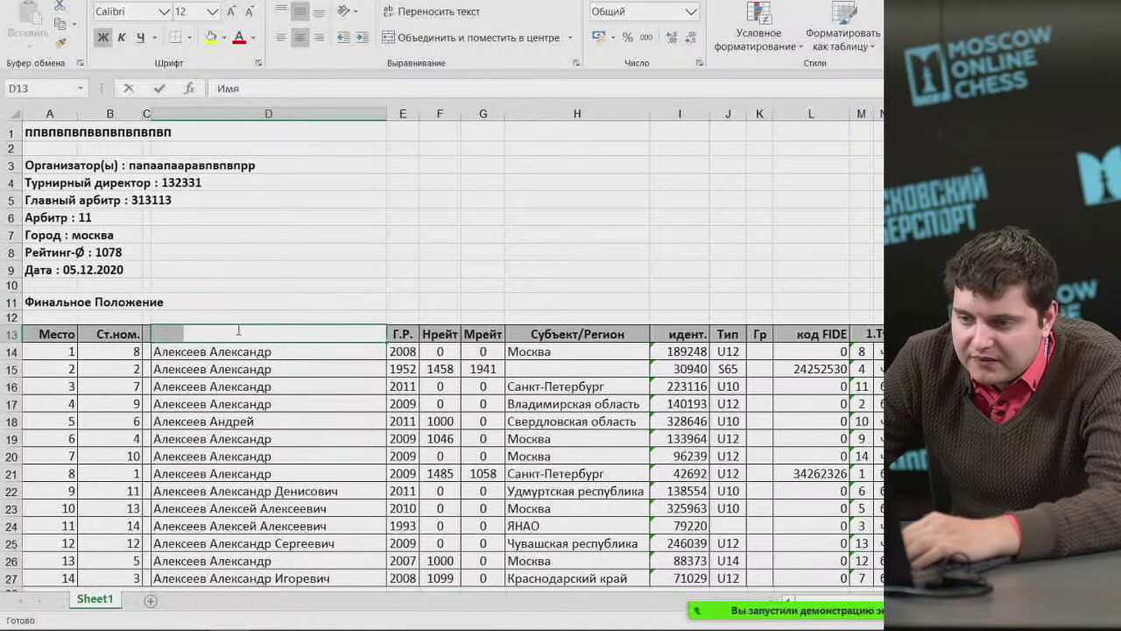
text(Фамилии)
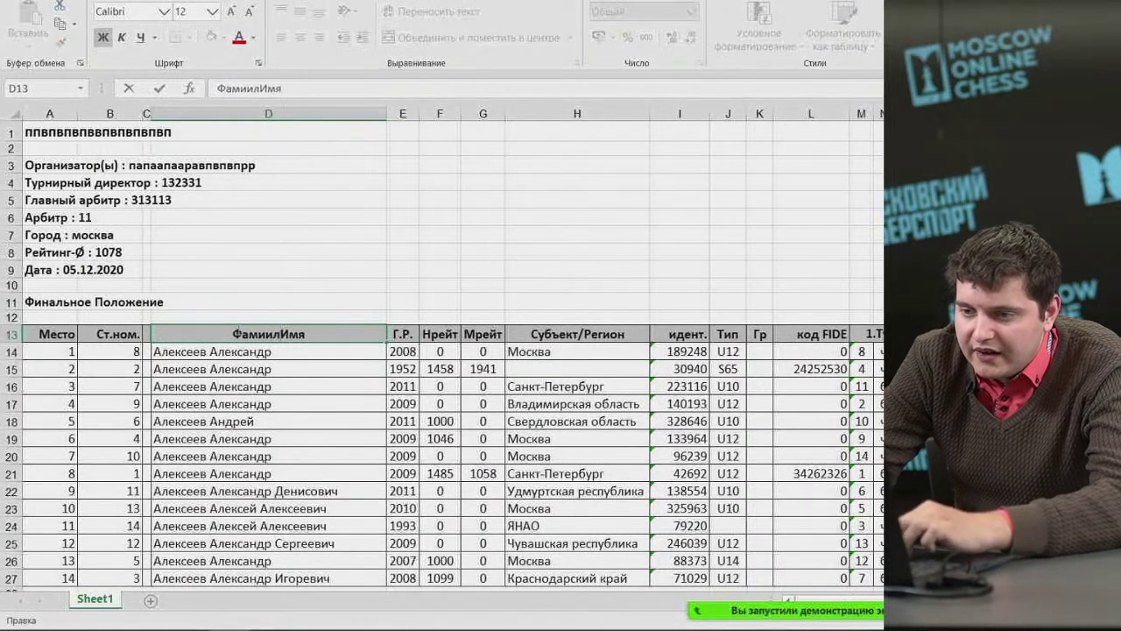
text(я,)
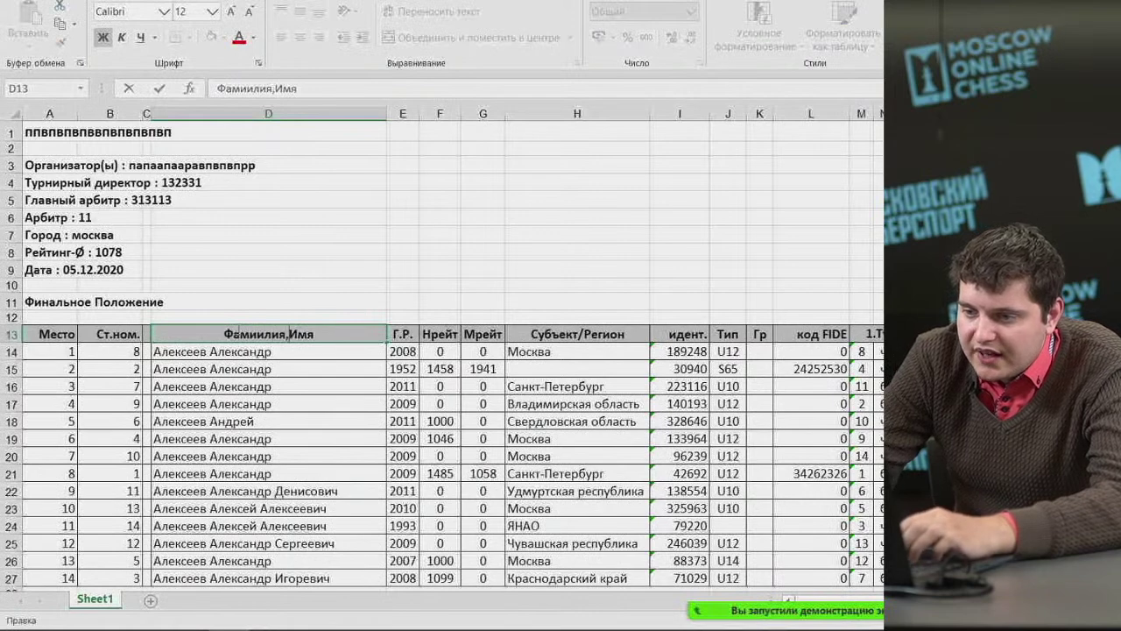
click(291, 300)
Remove the patronymics Денисович and Алексеевич from the names in rows 22 and 23.
scroll(302, 368, down, 3)
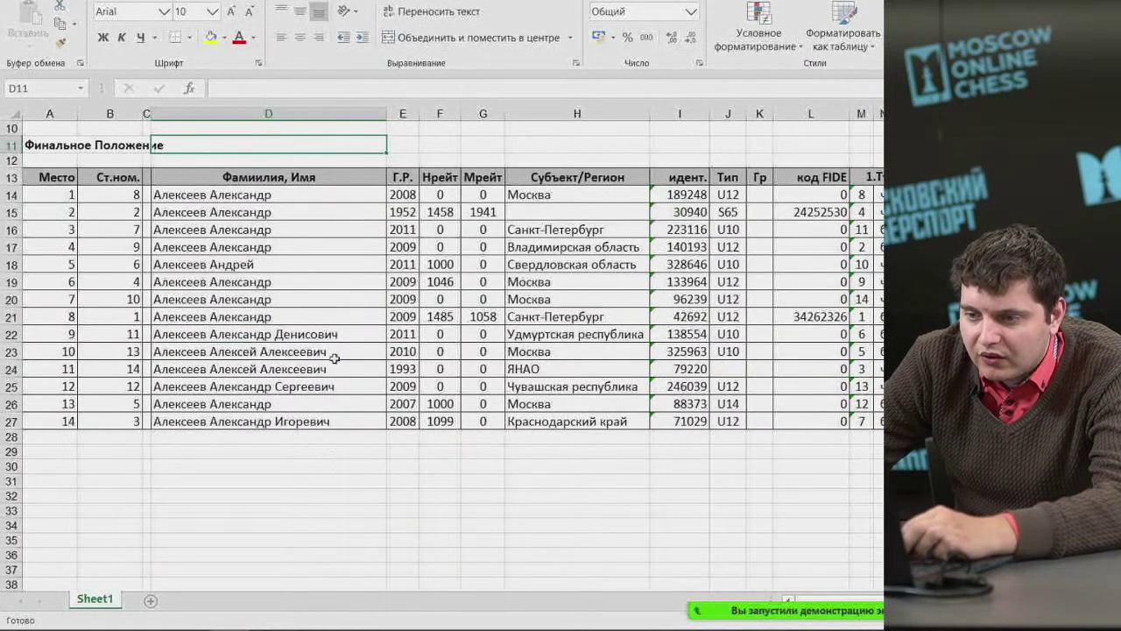
double_click(319, 334)
double_click(318, 334)
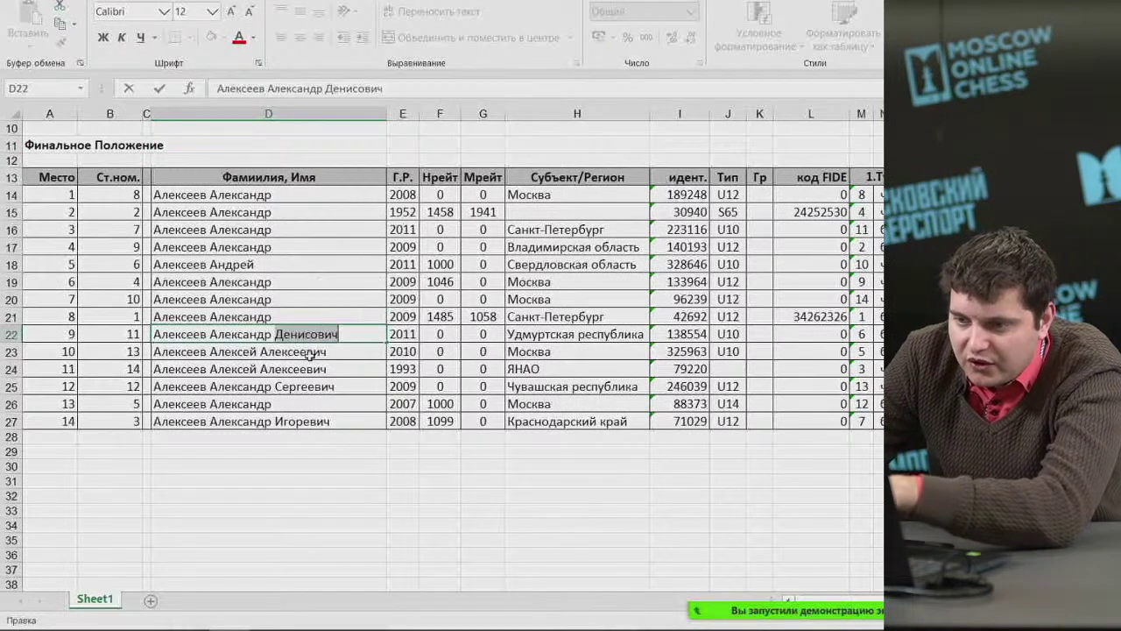
key(BackSpace)
key(Return)
double_click(308, 353)
click(309, 353)
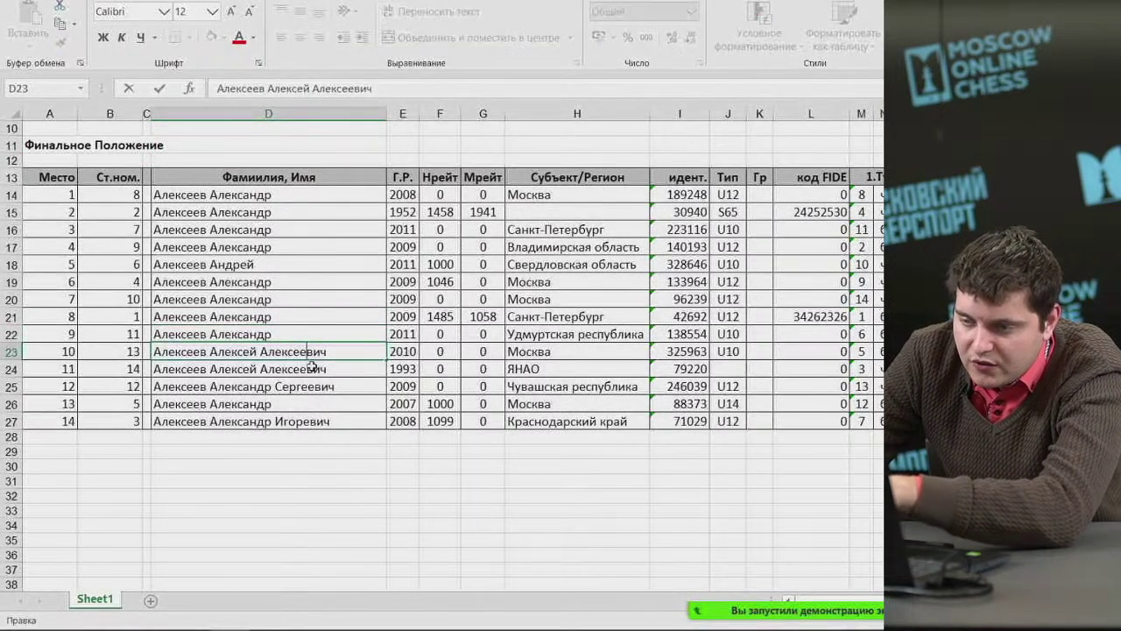
double_click(308, 353)
key(BackSpace)
key(Return)
Remove the patronymics Алексеевич, Сергеевич and Игоревич from rows 24, 25 and 27.
double_click(304, 369)
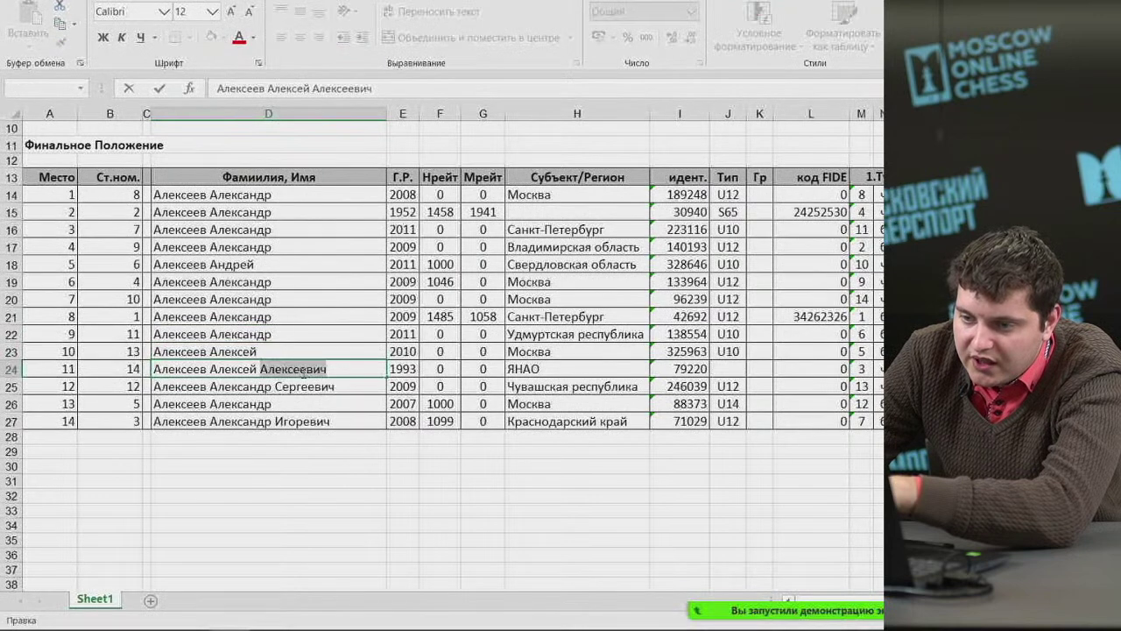
key(BackSpace)
key(Return)
double_click(308, 386)
key(BackSpace)
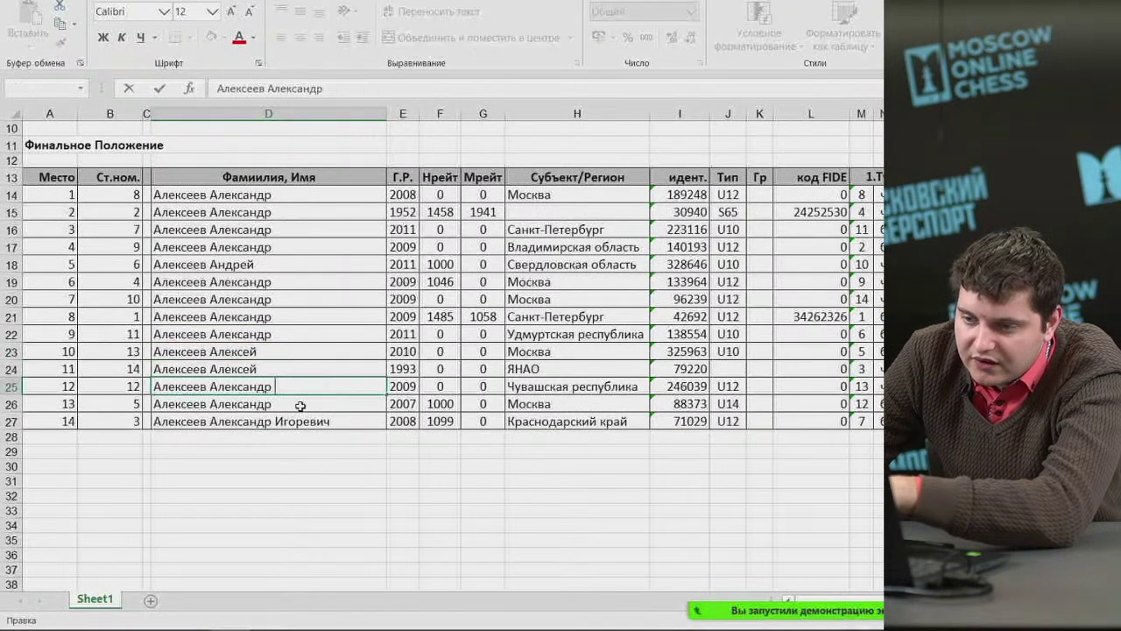
key(Return)
click(303, 426)
double_click(303, 423)
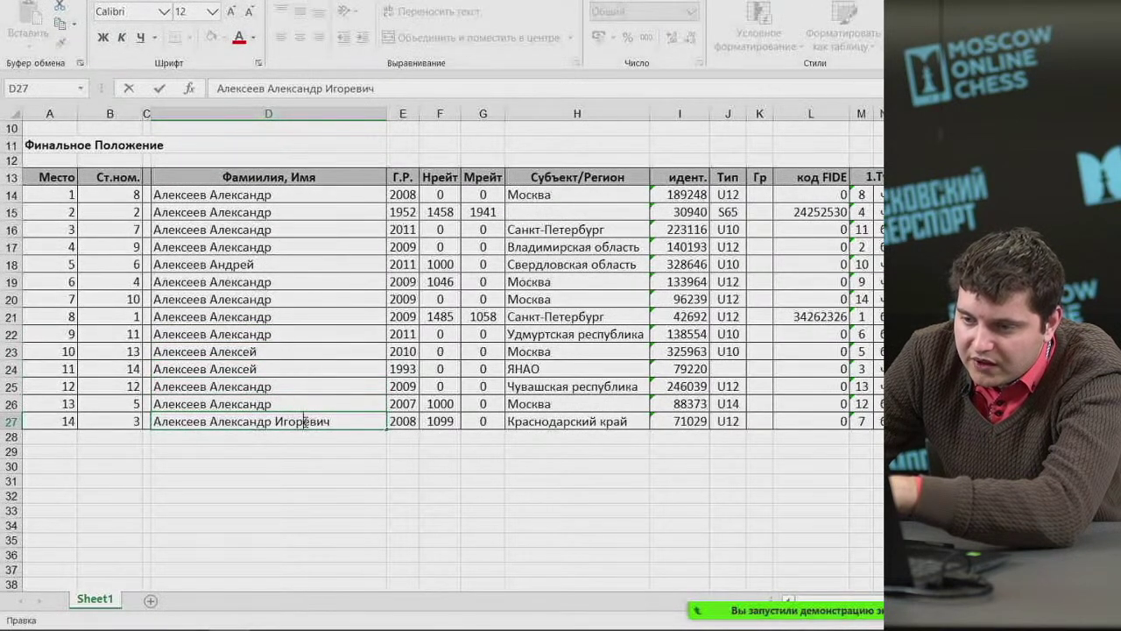
key(BackSpace)
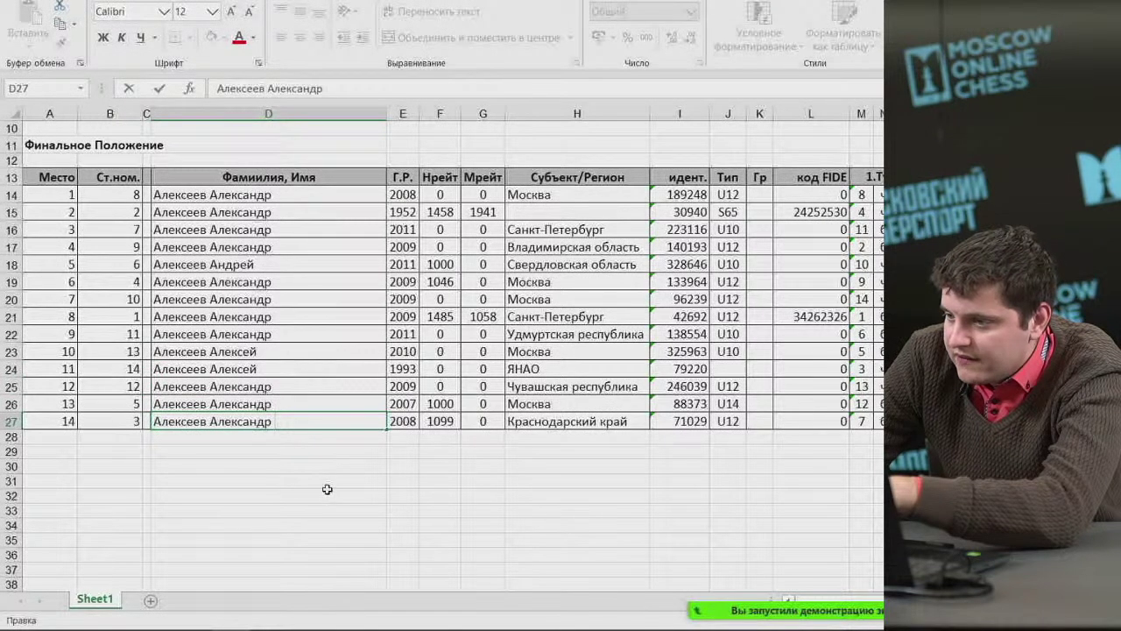
key(Return)
click(322, 494)
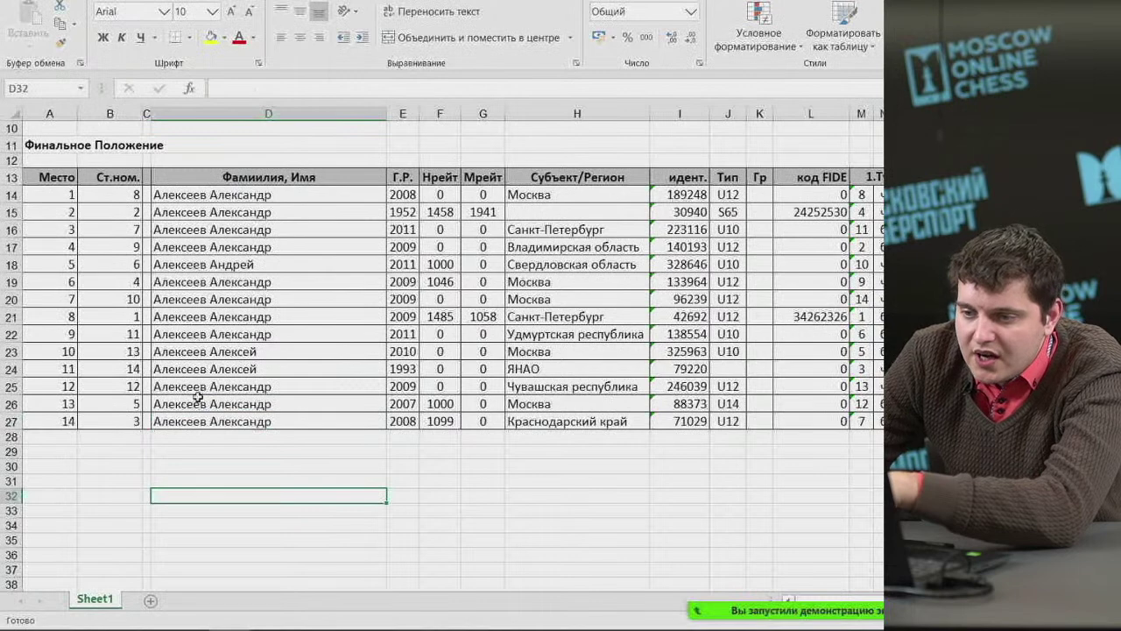
Autofit column D, relabel B13 as №, and autofit and centre column B.
scroll(194, 394, up, 2)
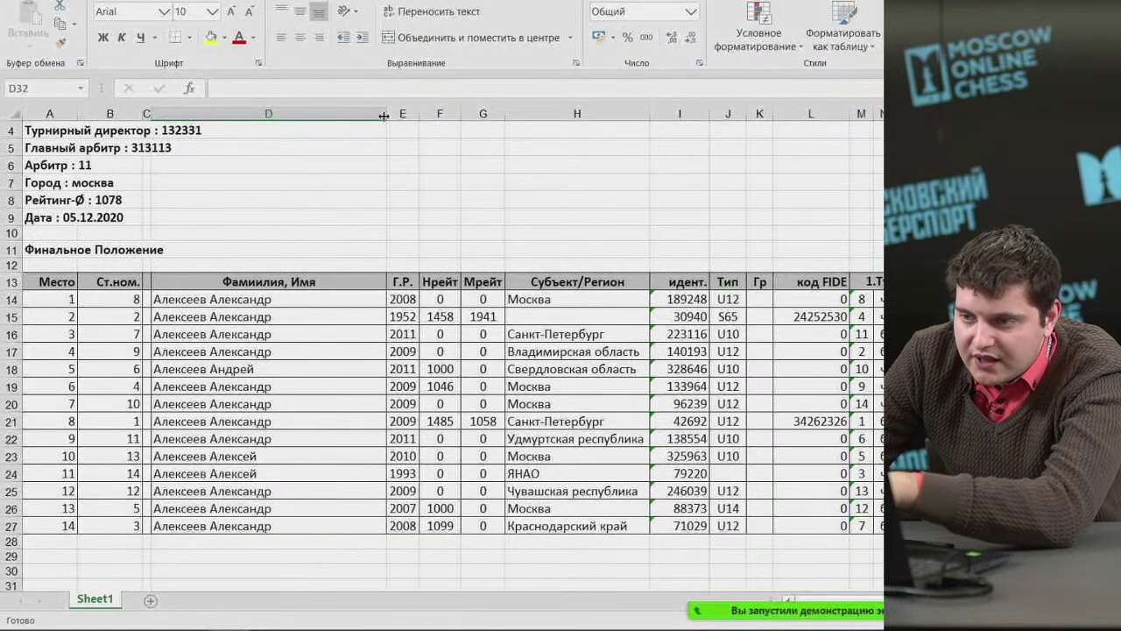
double_click(384, 116)
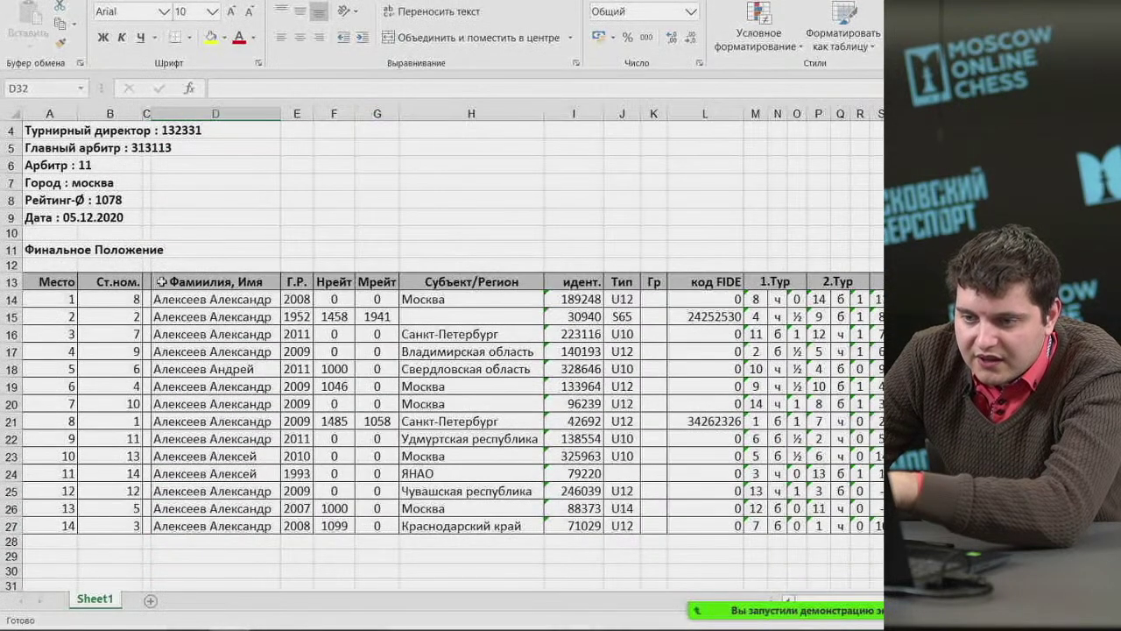
click(132, 282)
text(№)
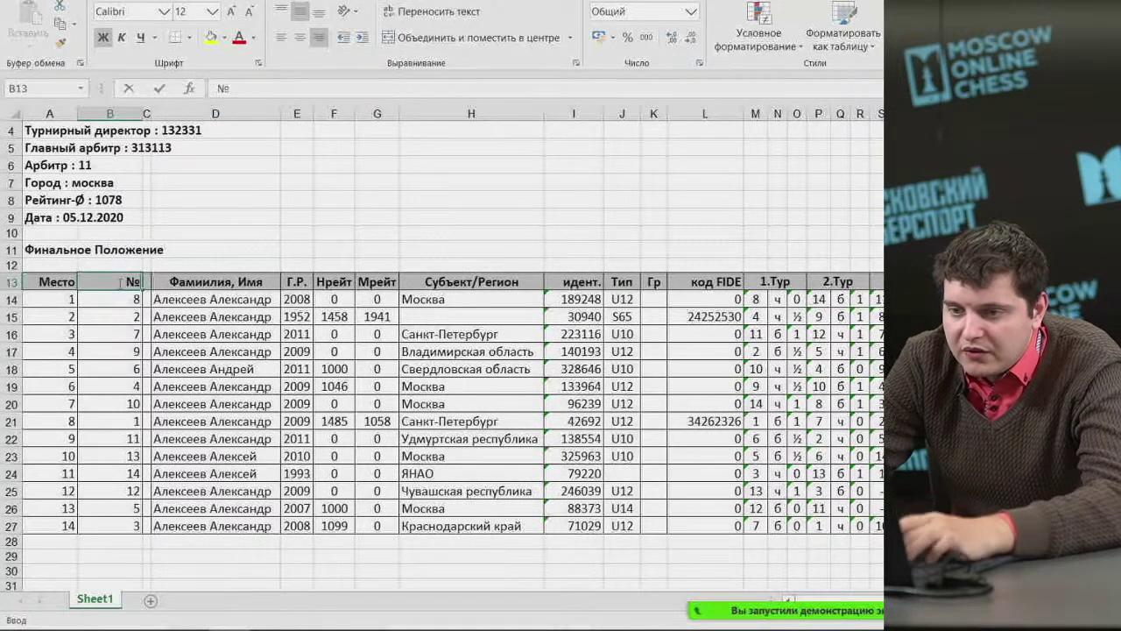
click(113, 114)
double_click(145, 114)
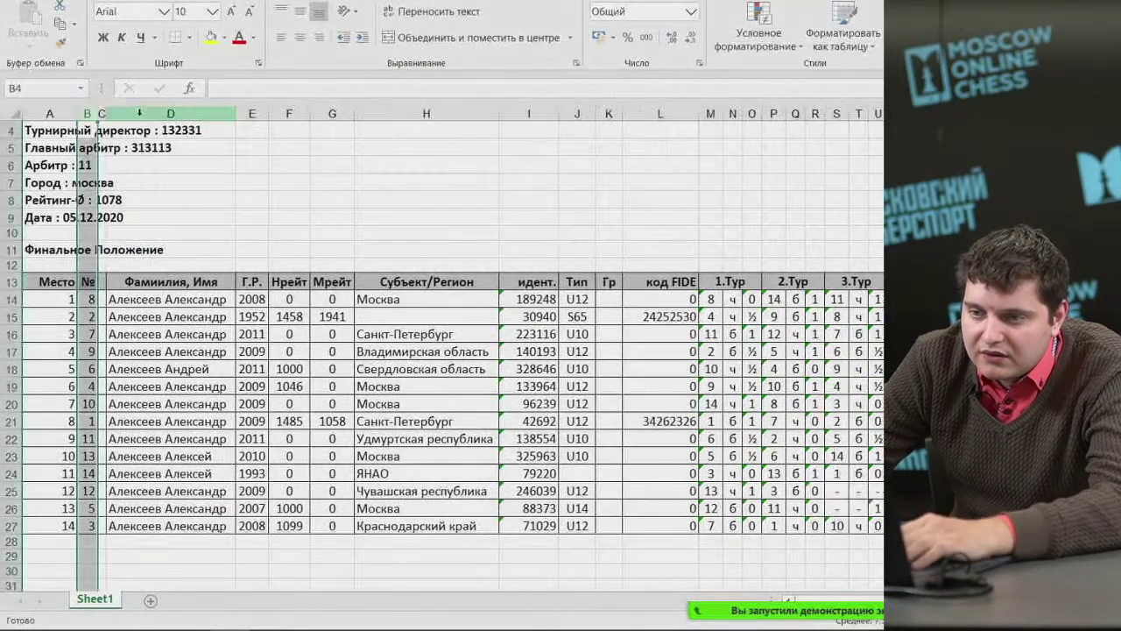
click(299, 37)
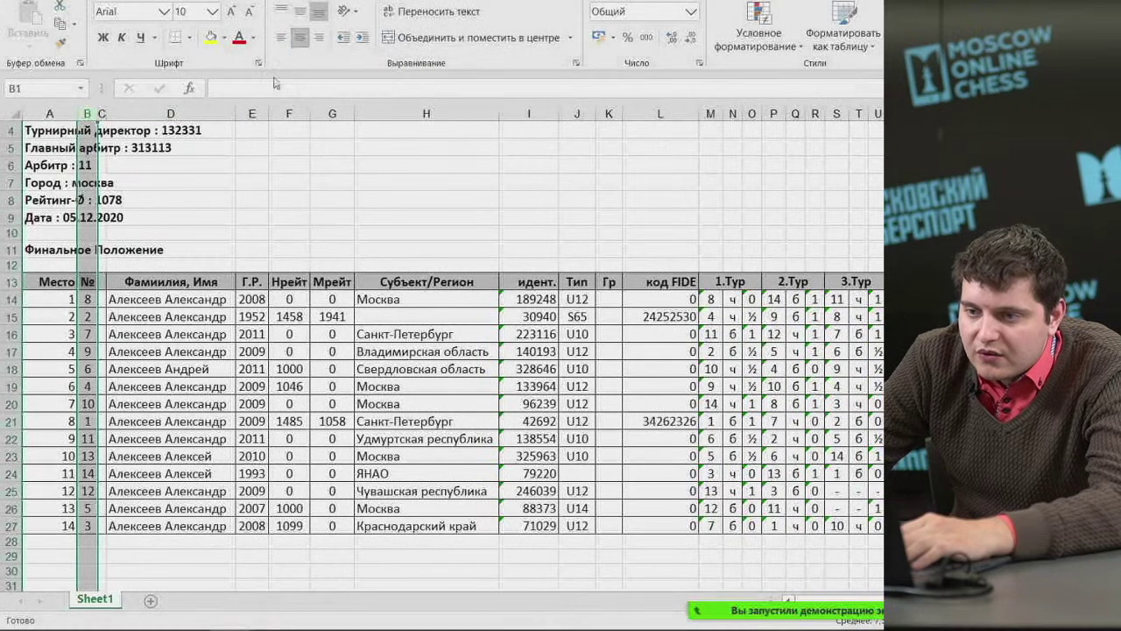
Shorten the Место header in A13 to М and centre the place numbers A13:A27.
click(44, 278)
double_click(54, 275)
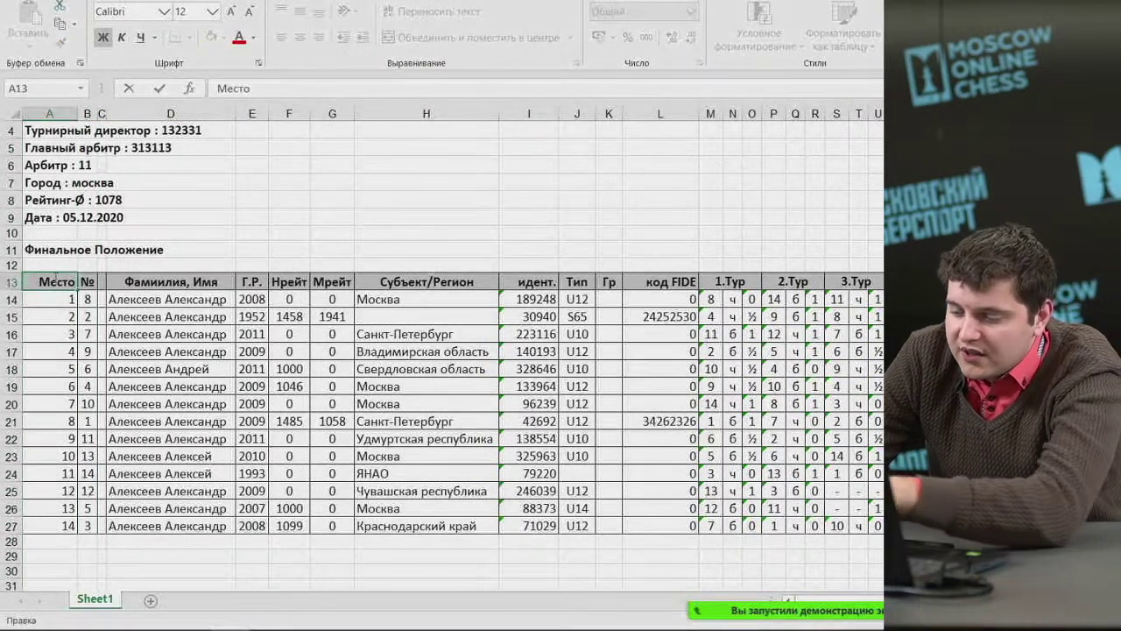
key(BackSpace)
key(BackSpace)
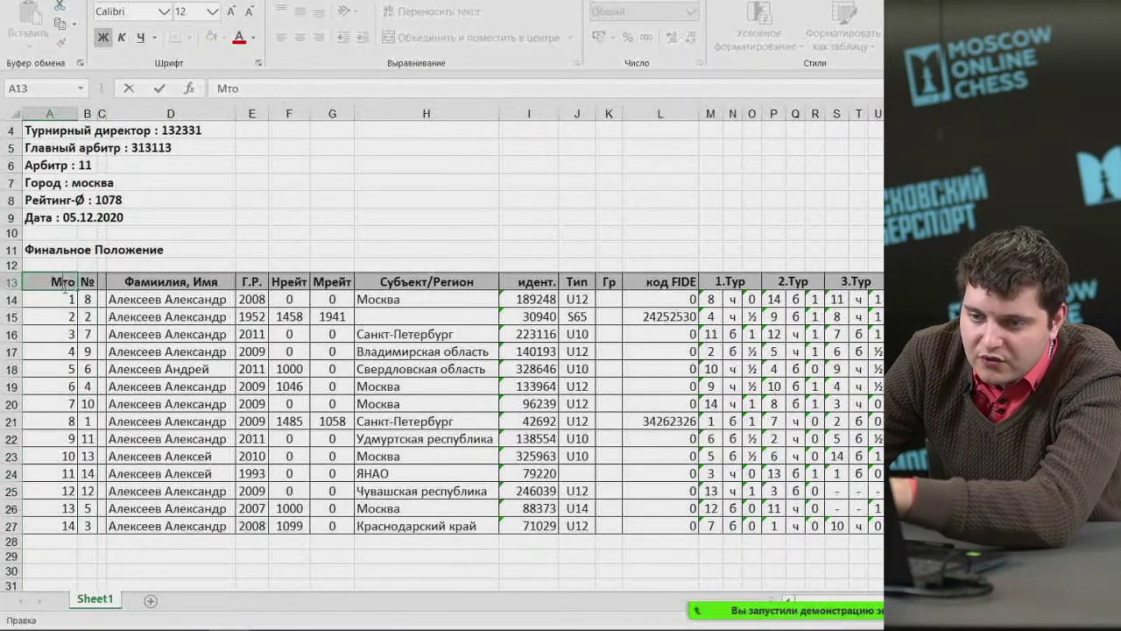
key(BackSpace)
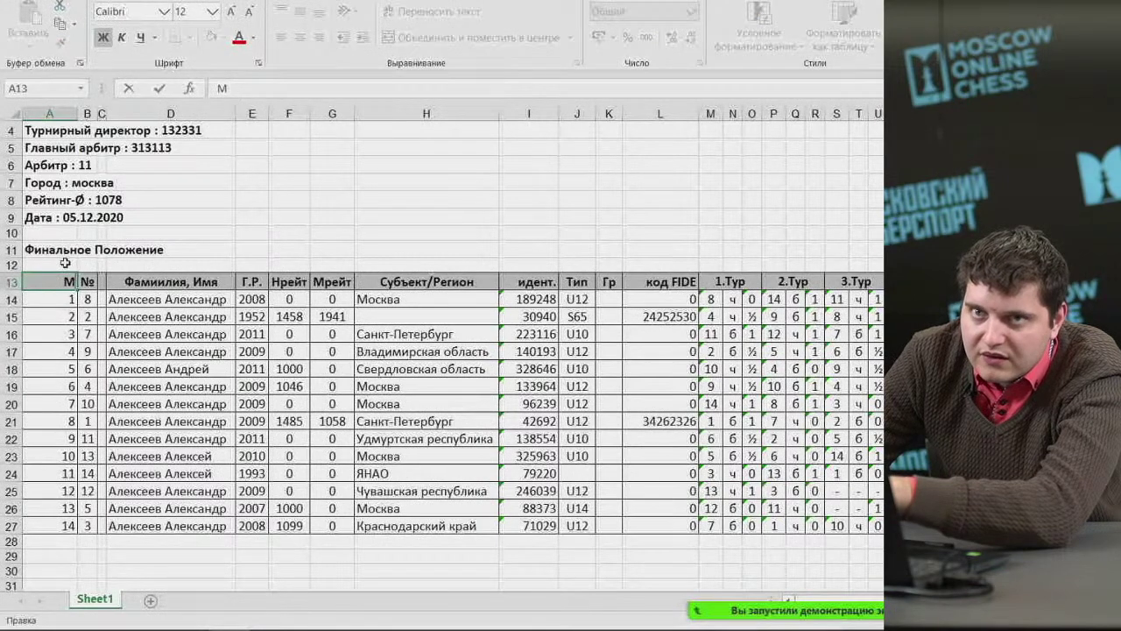
click(50, 114)
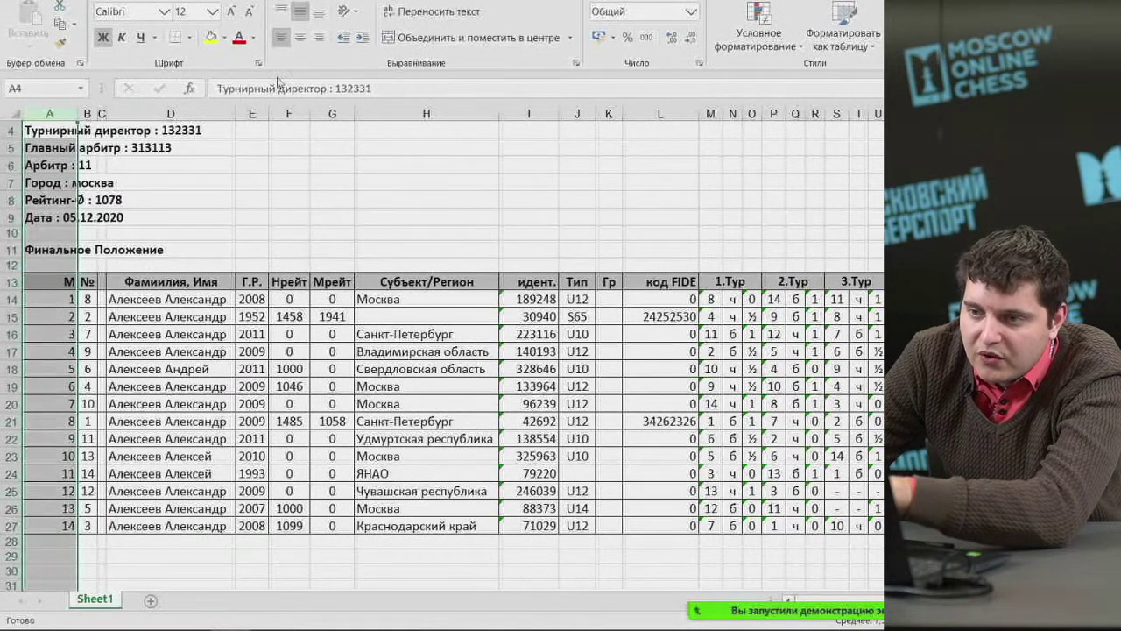
click(252, 198)
drag(40, 278, 55, 527)
click(306, 36)
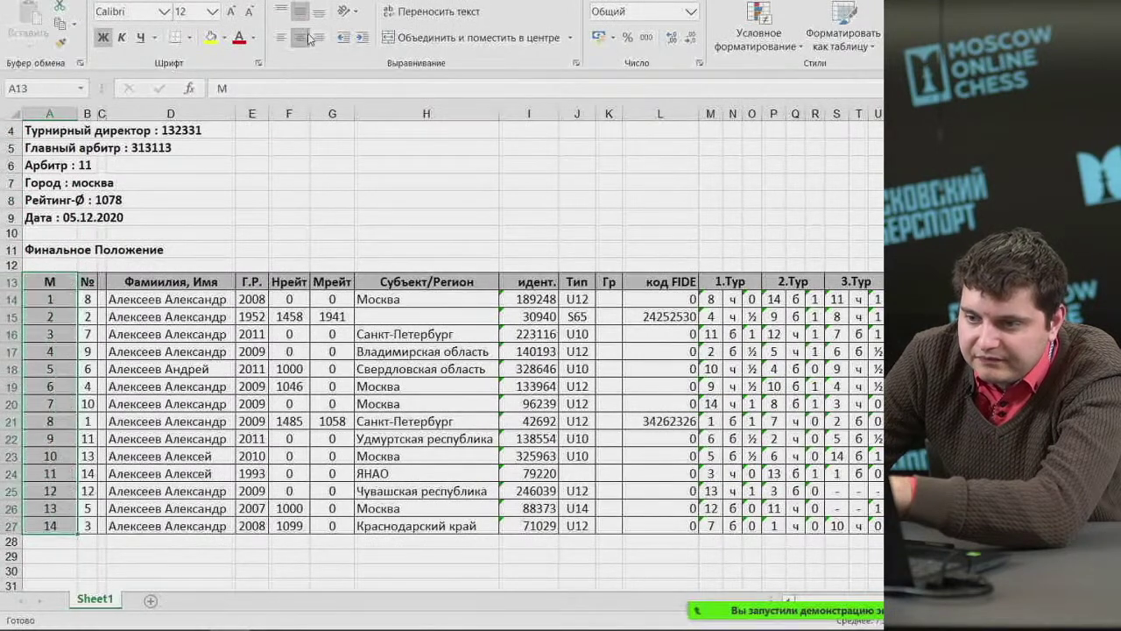
click(260, 246)
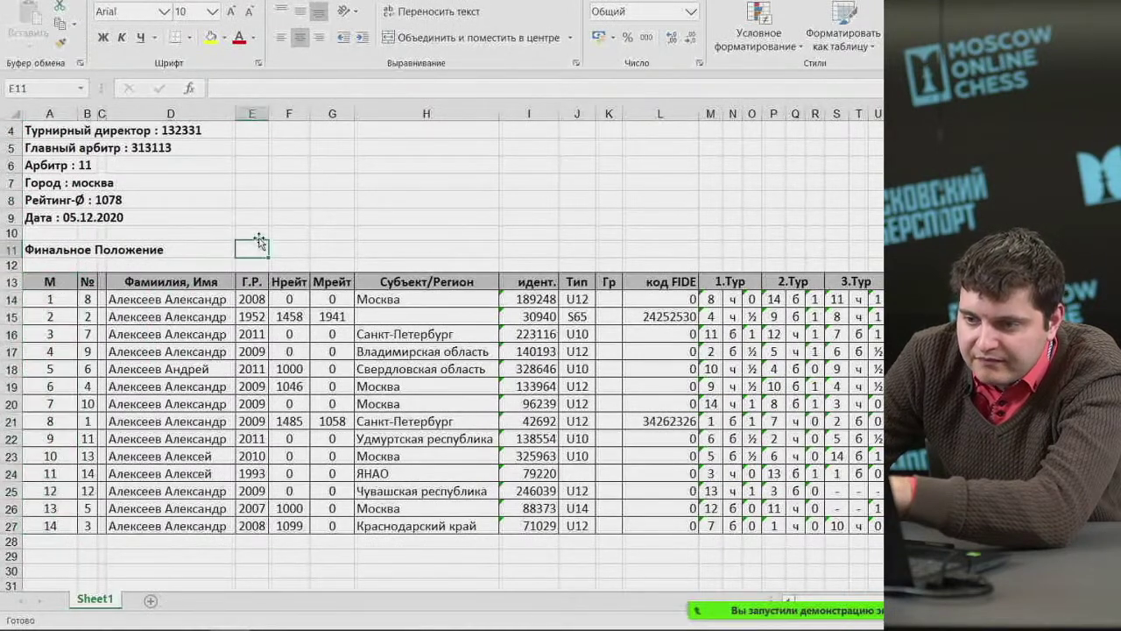
Widen column C and give it the header Титул.
click(100, 281)
drag(103, 114, 135, 115)
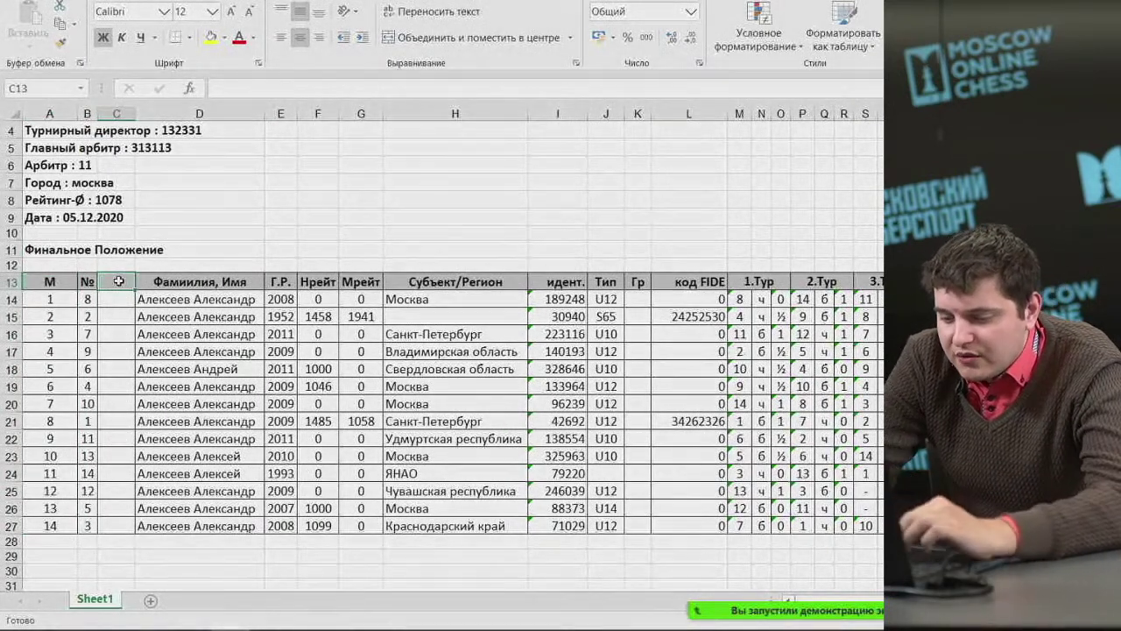
text(Титу)
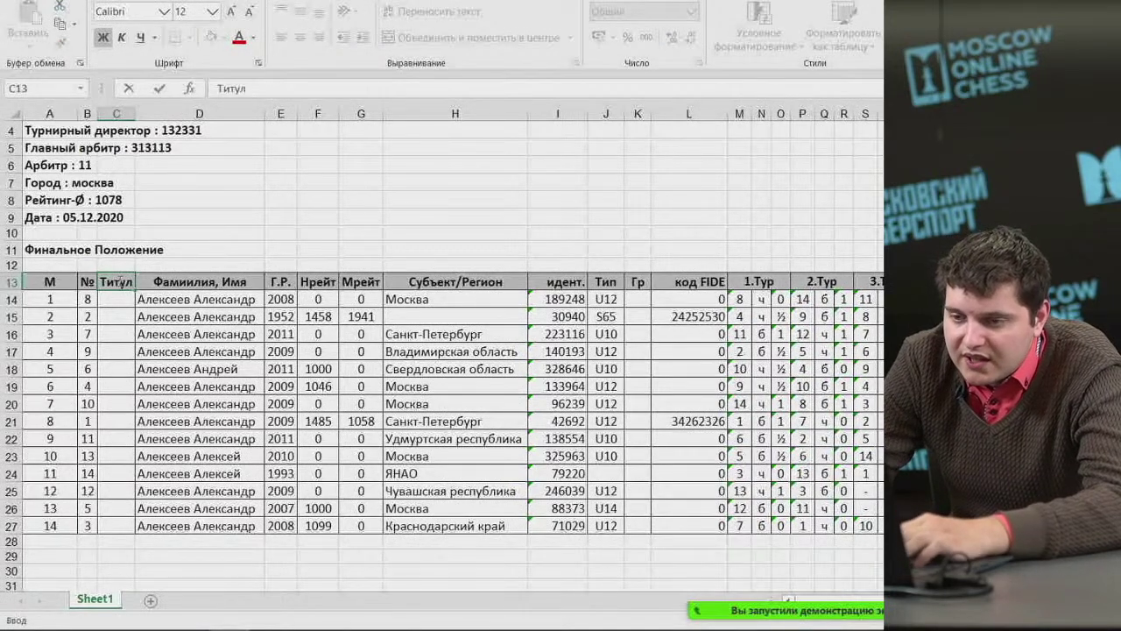
text(л)
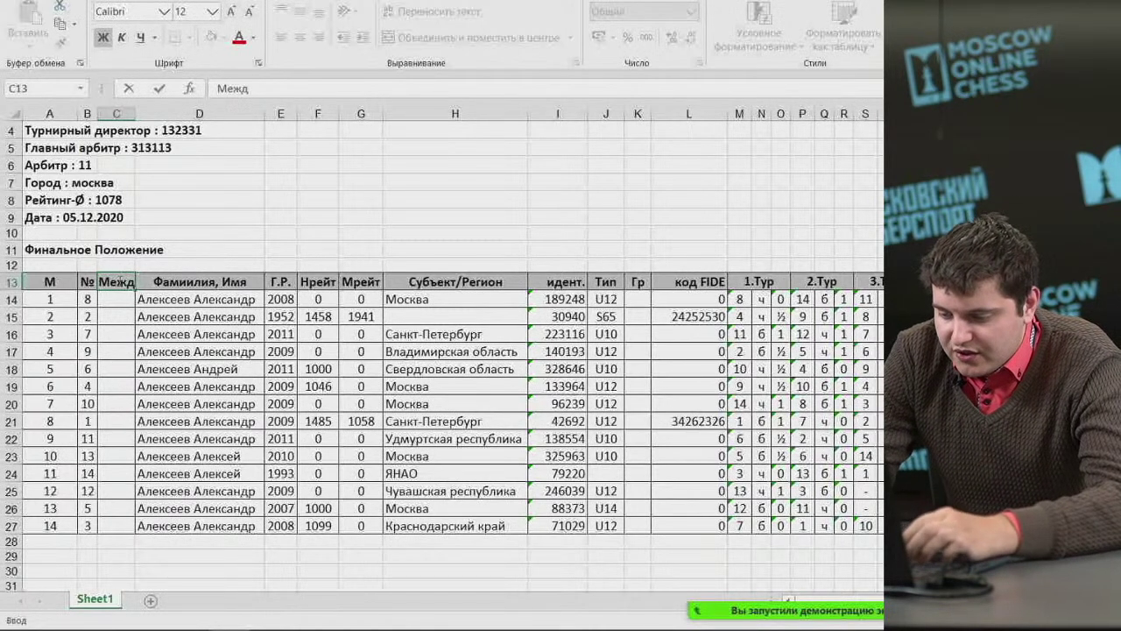
Change column C's header to Межд.звание and widen it to fit.
text(Межд.)
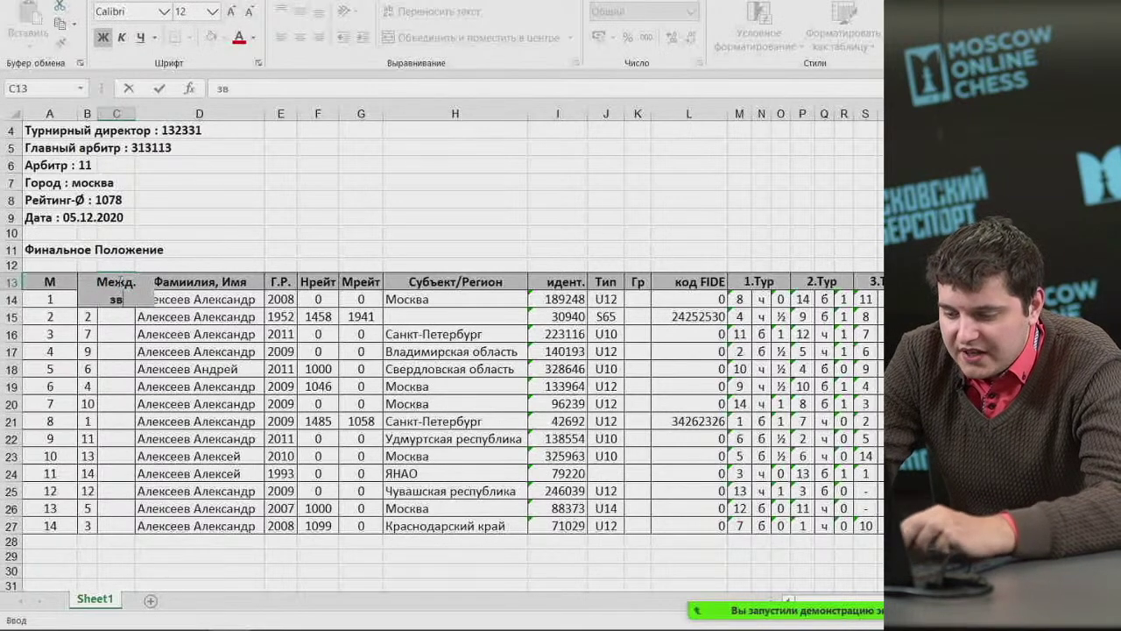
text(звание)
click(168, 262)
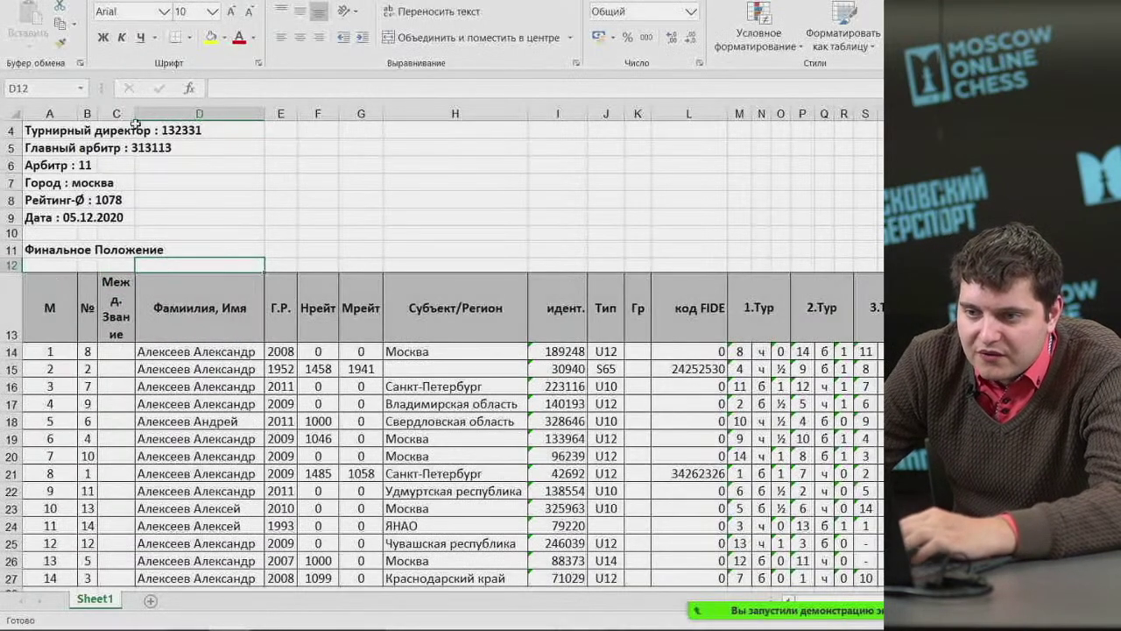
drag(135, 114, 146, 113)
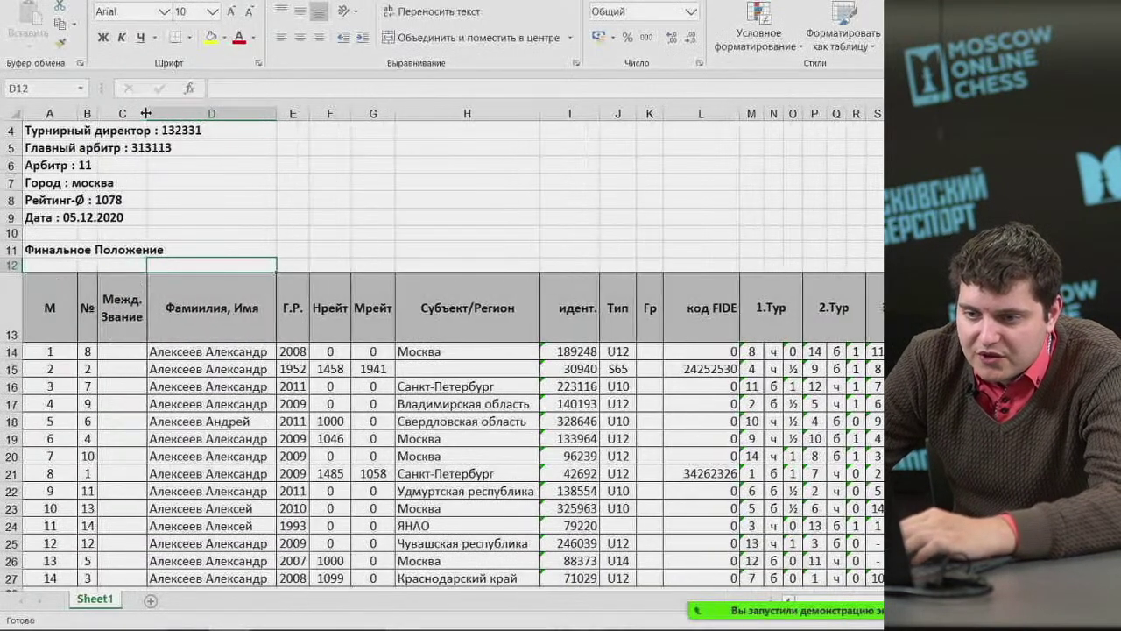
Enter titles GM, WFM, IM and FM for the top four players in C14–C17.
click(125, 351)
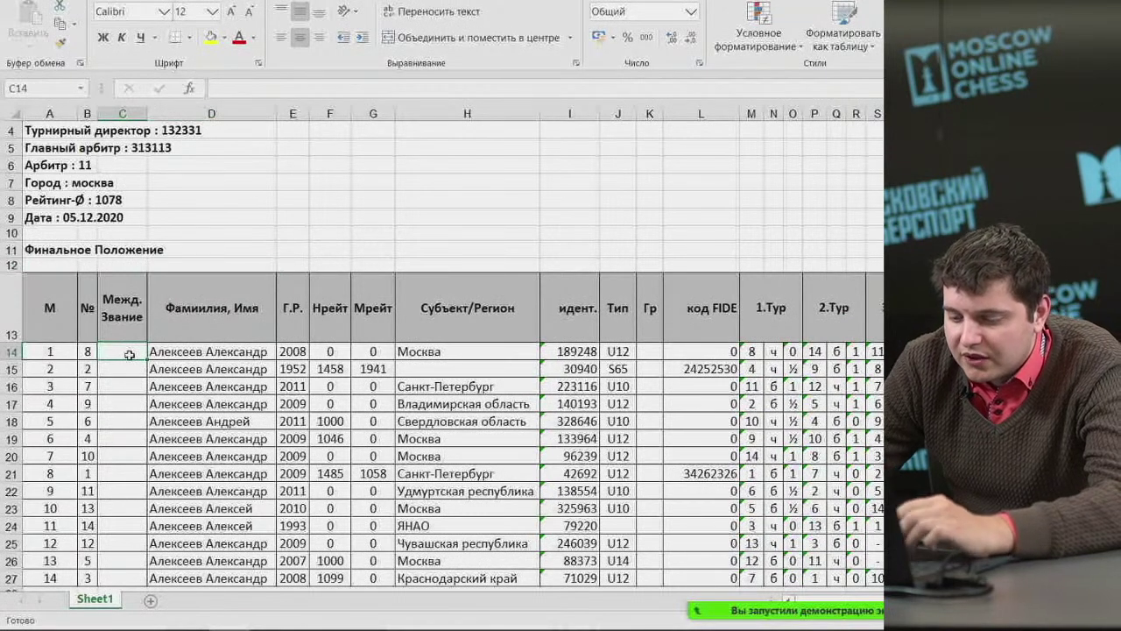
text(GM)
key(Return)
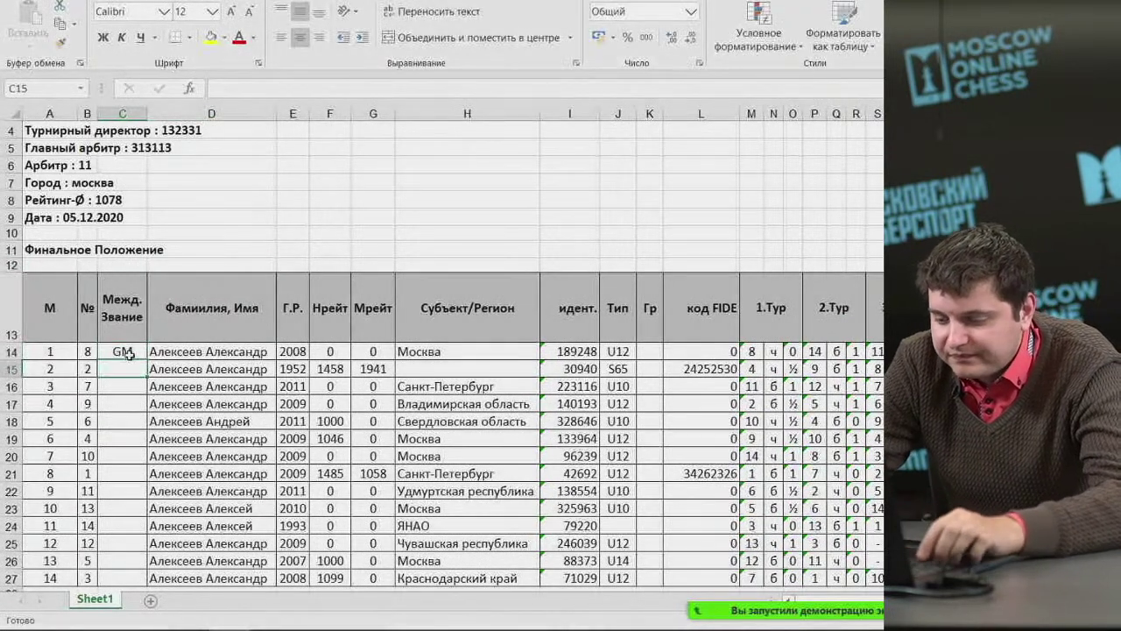
text(W)
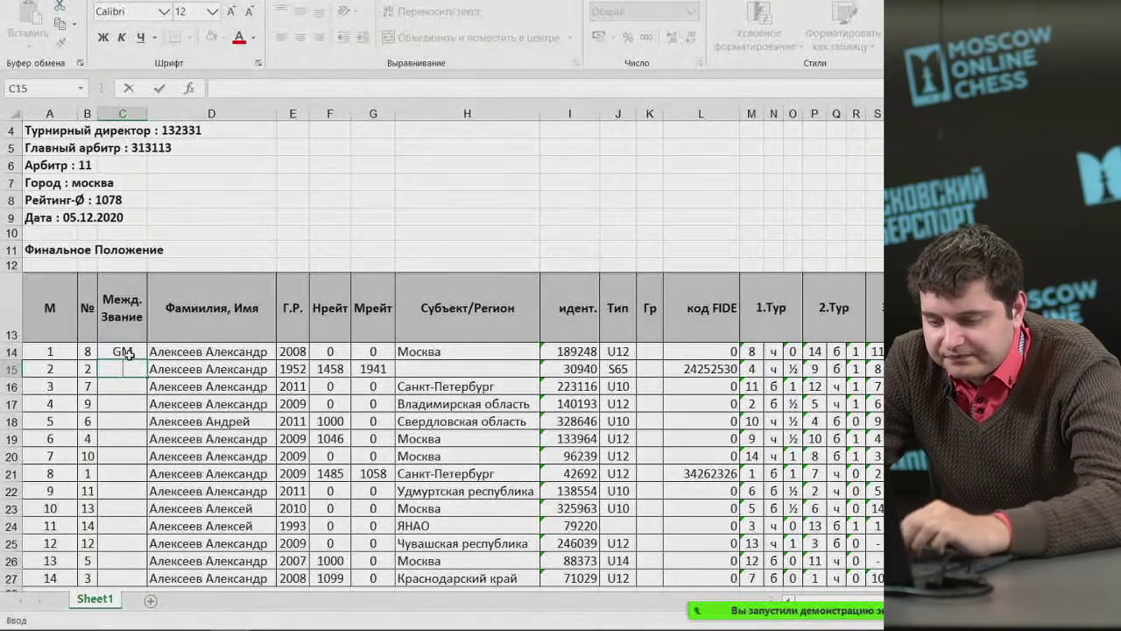
text(FM)
key(Return)
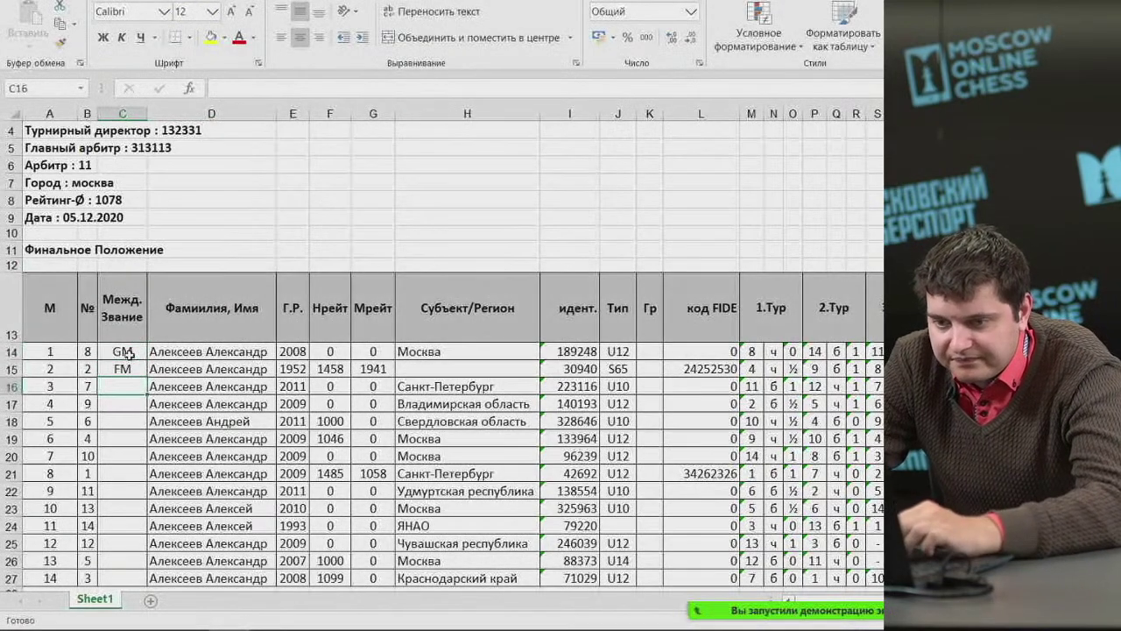
text(IM)
key(Return)
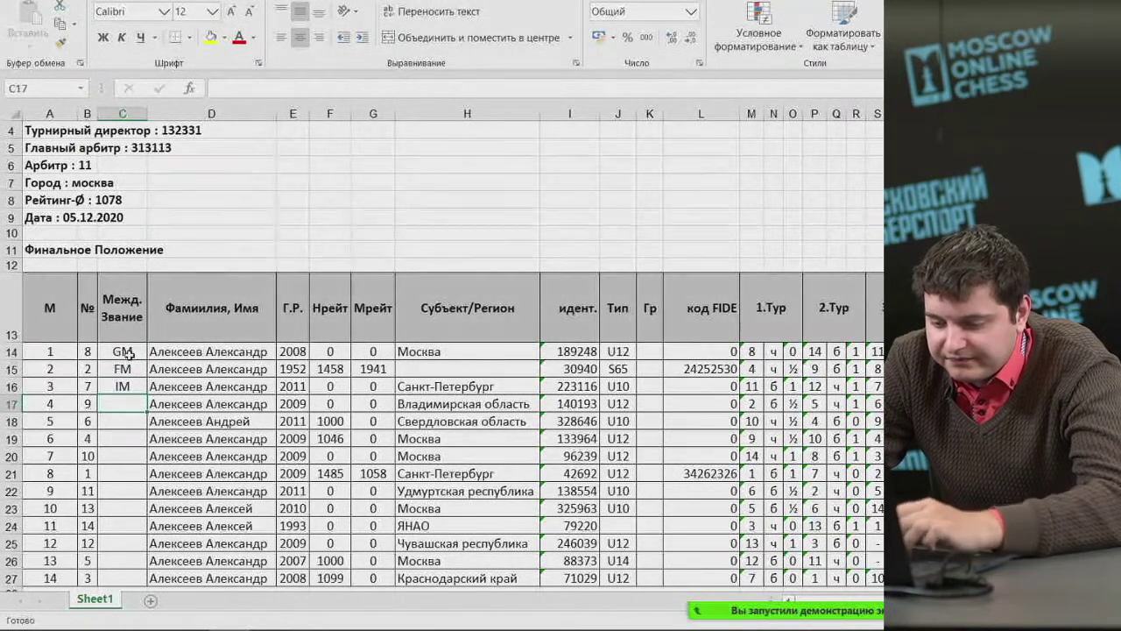
text(FM)
click(363, 196)
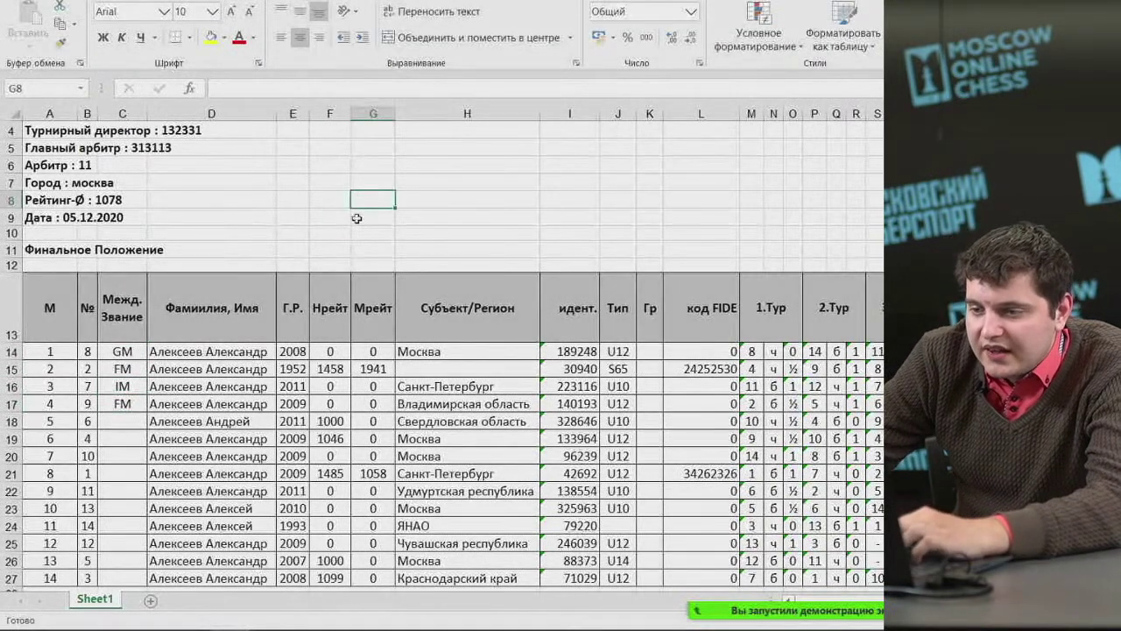
Insert an empty column F before the Нрейт column.
click(319, 147)
click(326, 165)
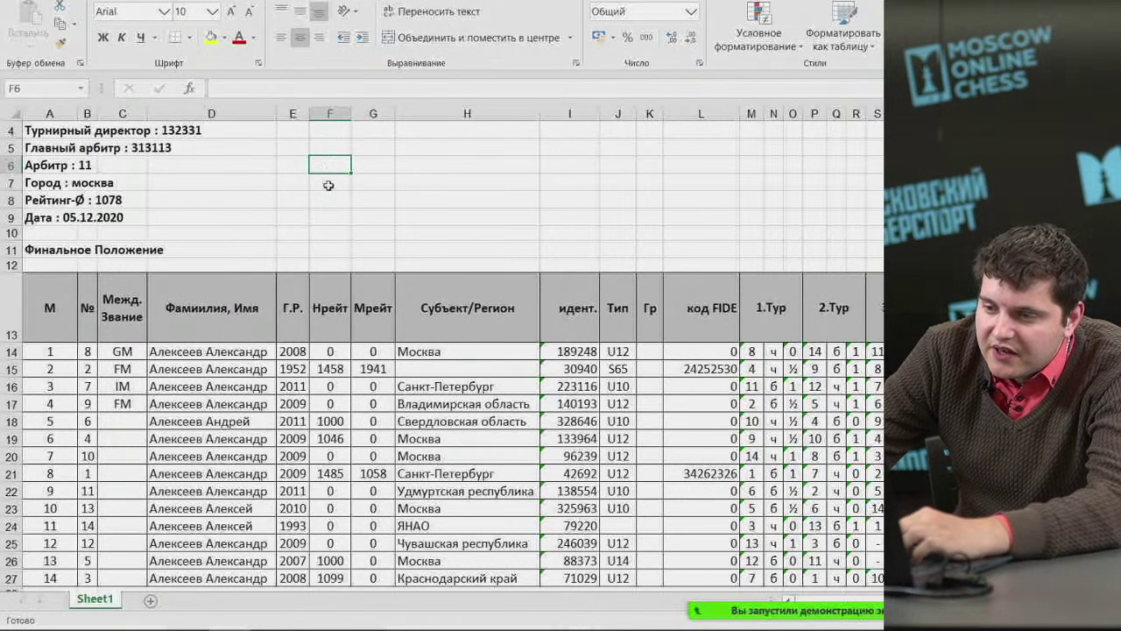
click(329, 189)
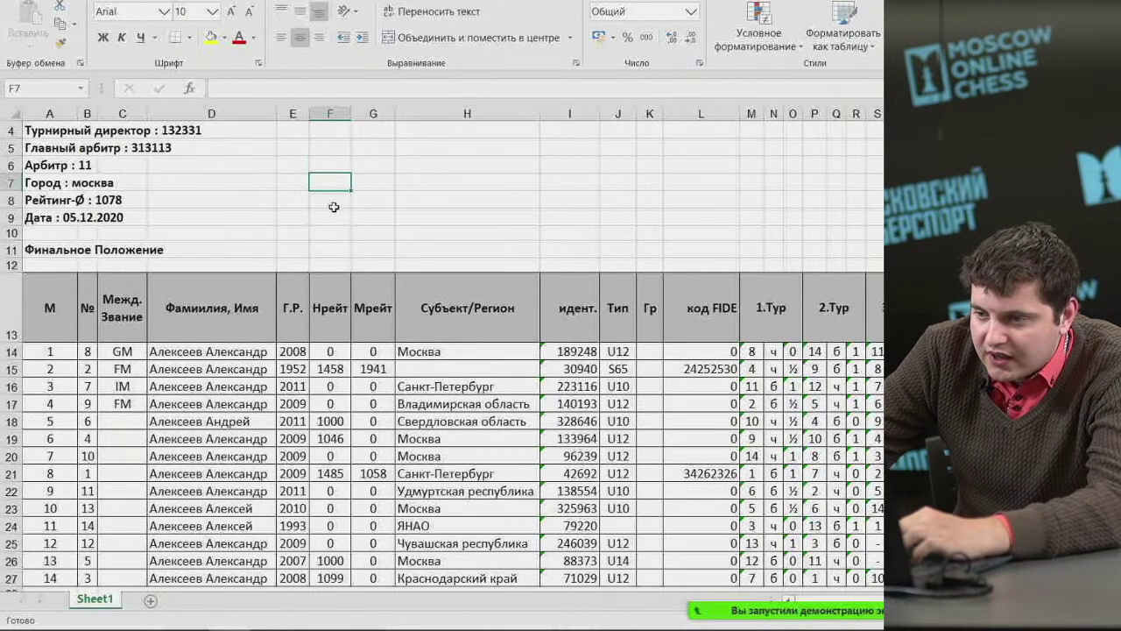
click(336, 200)
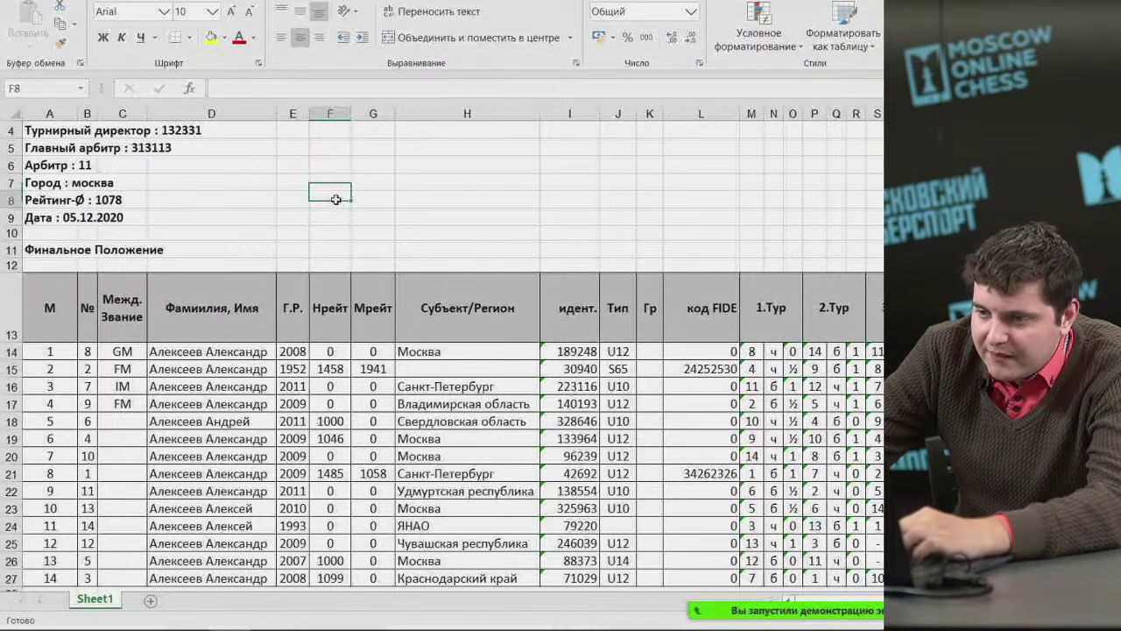
click(334, 218)
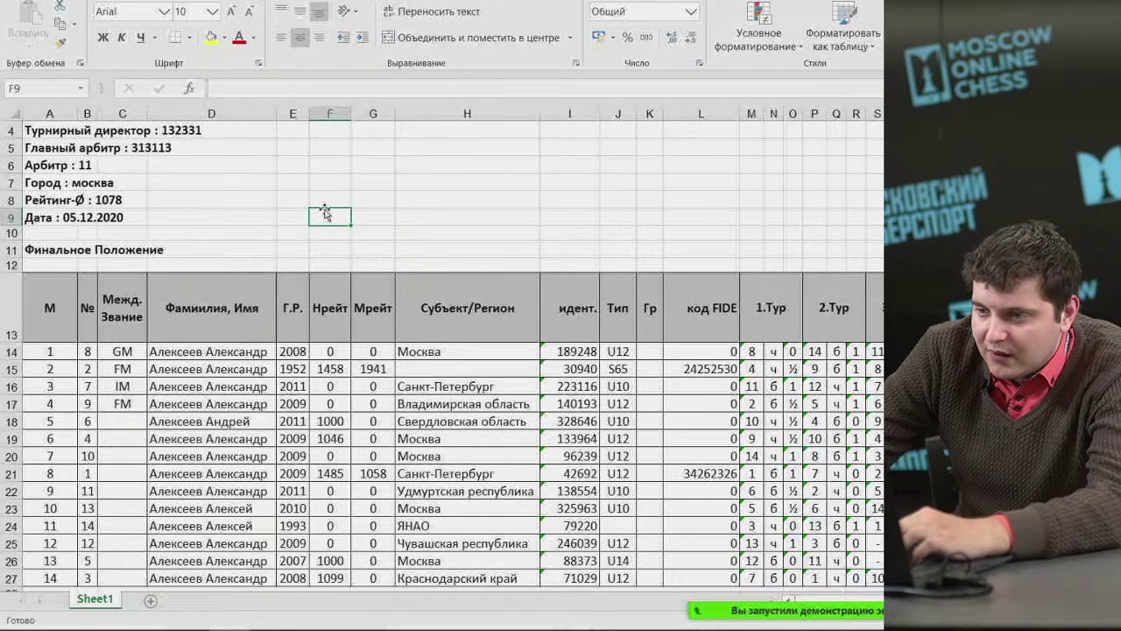
click(332, 198)
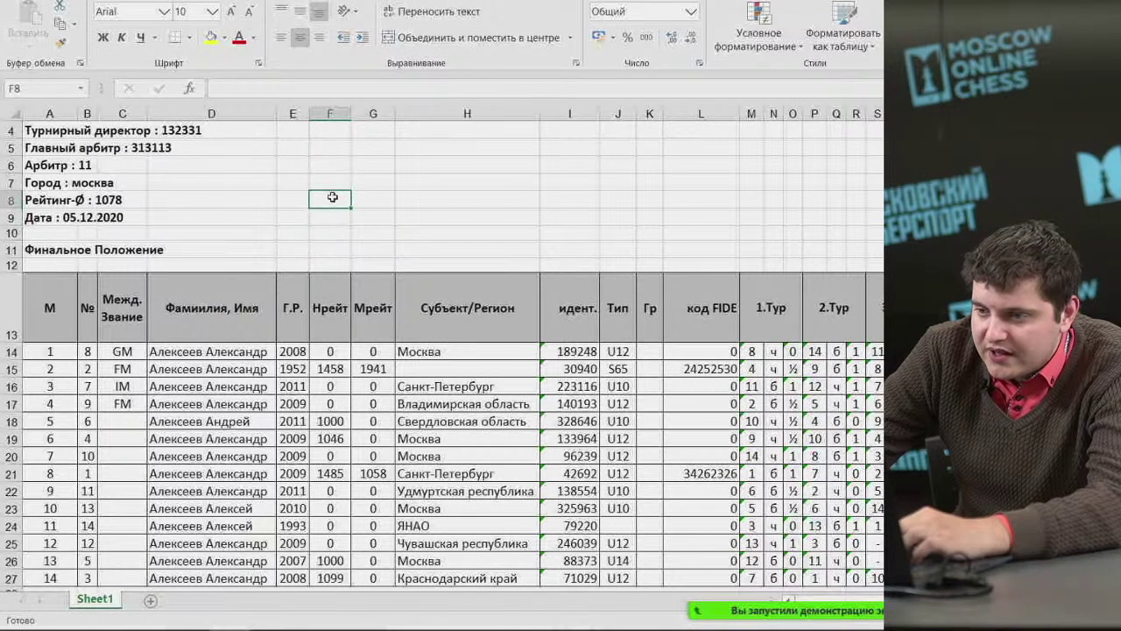
right_click(330, 116)
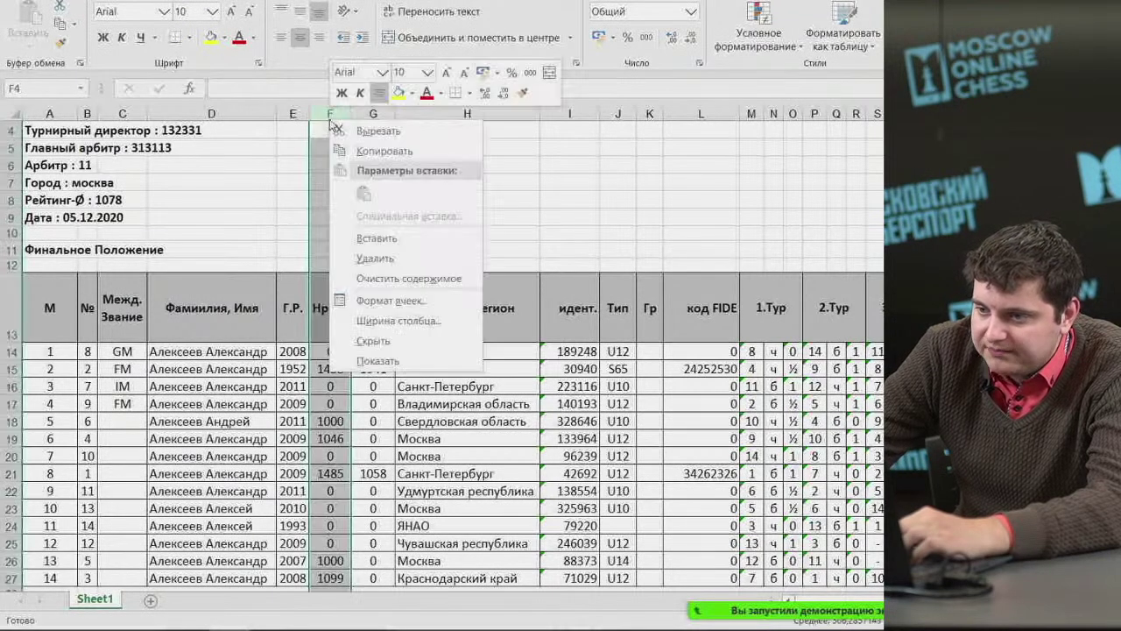
click(397, 238)
Head the new column Разряд in F13 and autofit its width.
click(326, 290)
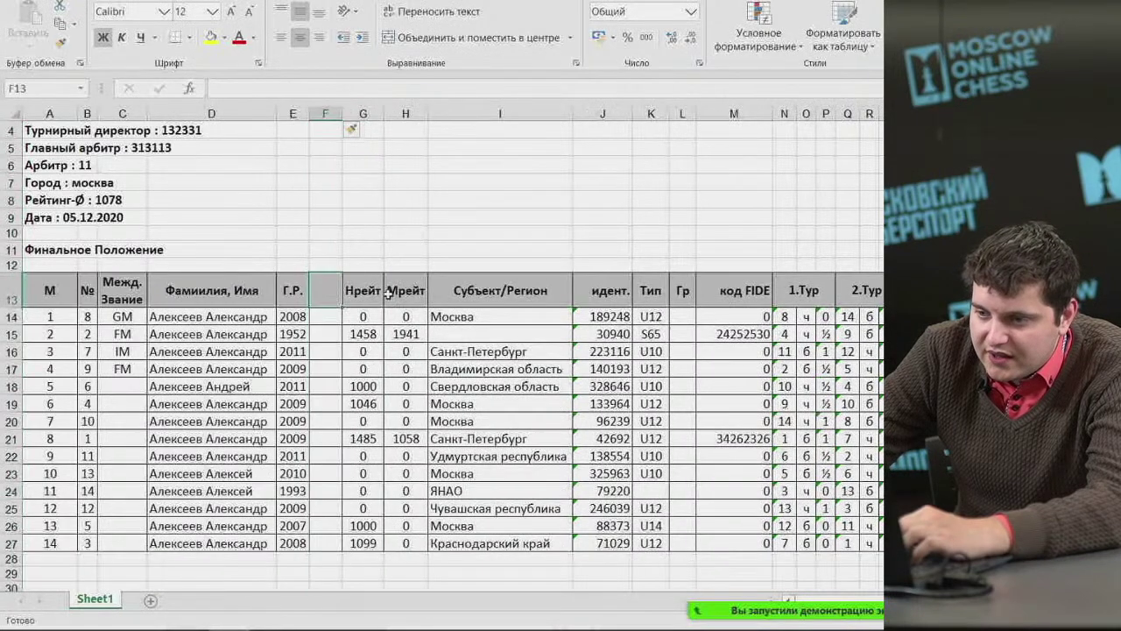
text(Hf)
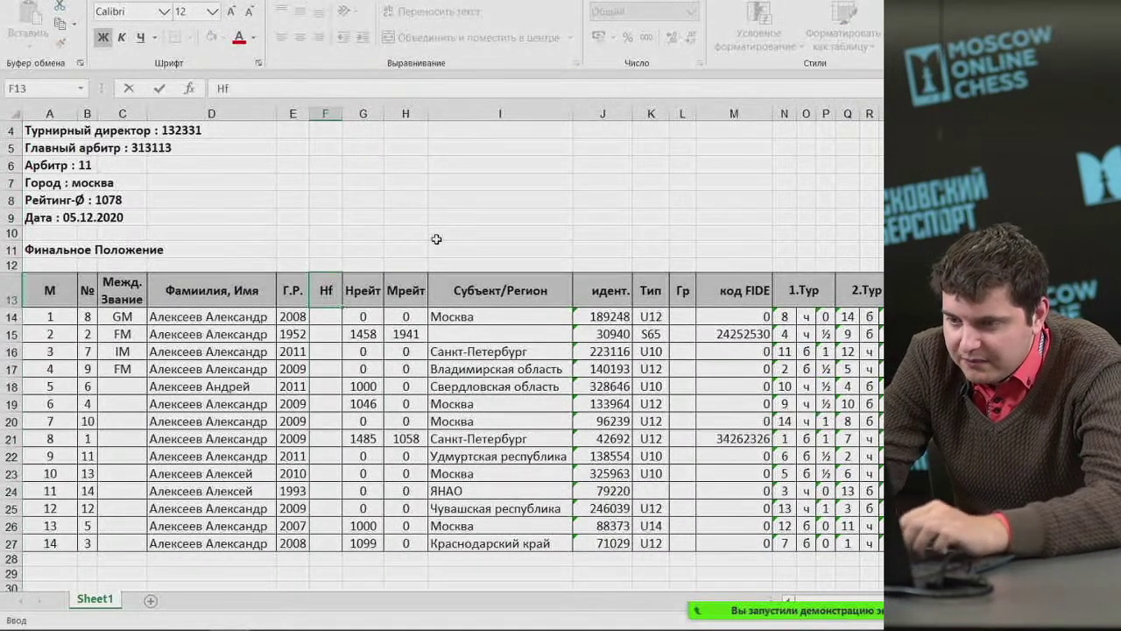
key(BackSpace)
key(BackSpace)
text(Разря)
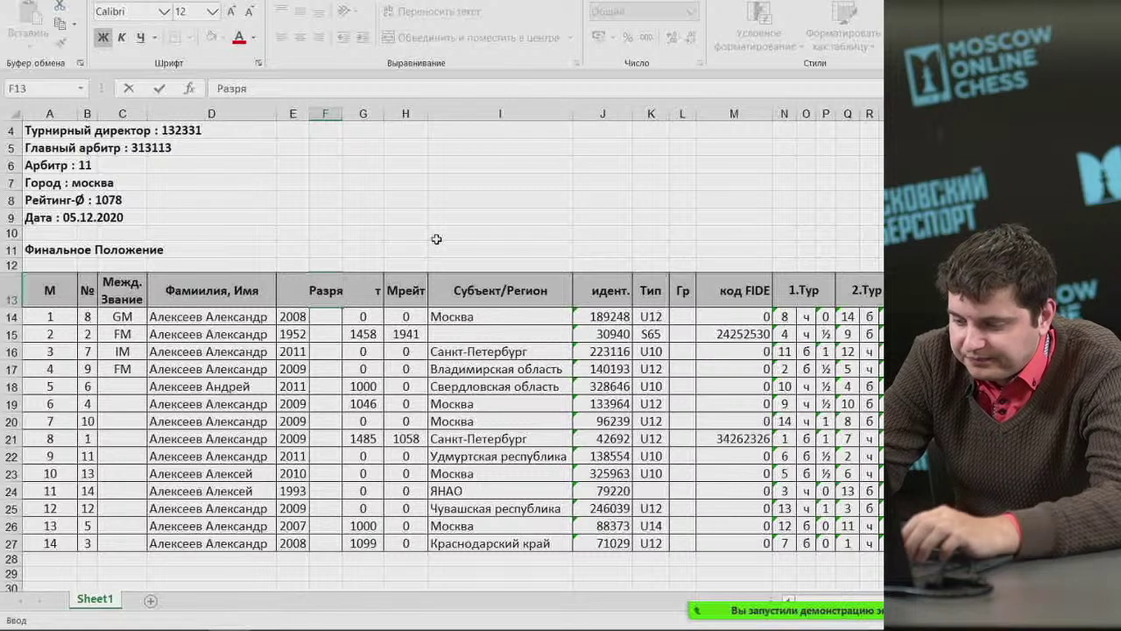
text(д)
click(351, 215)
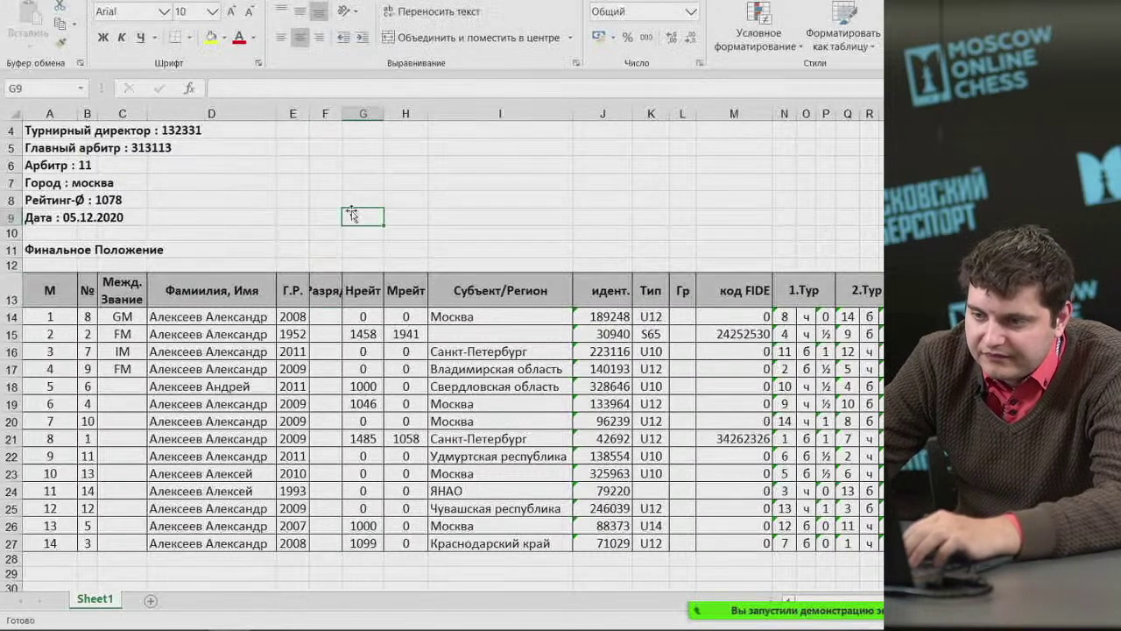
double_click(341, 114)
click(335, 316)
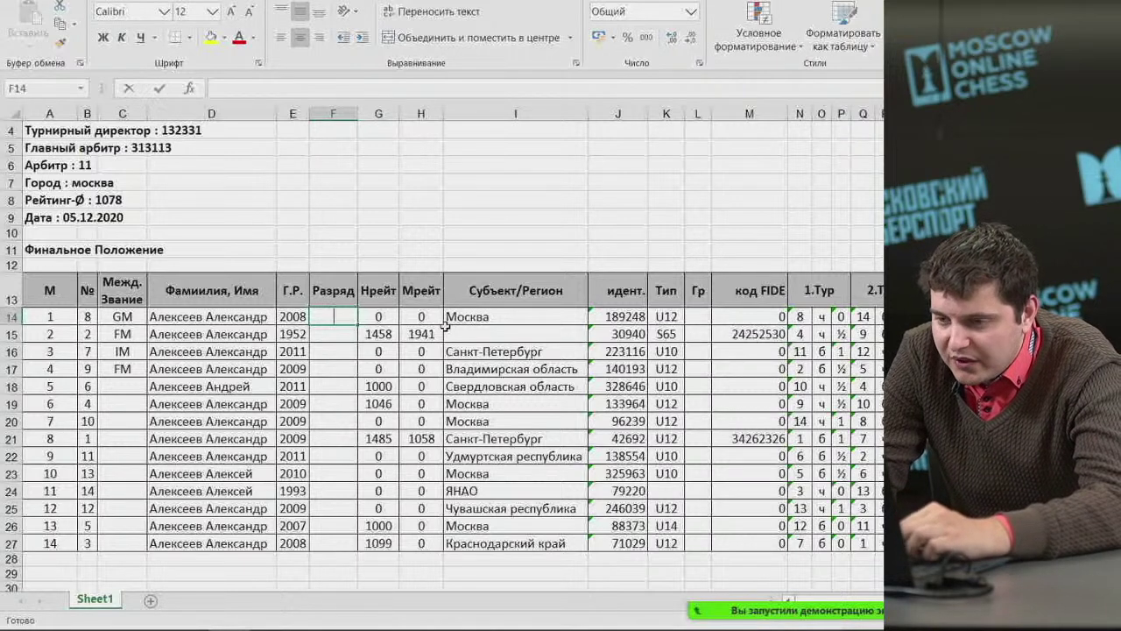
Enter categories КМС, 1, 2, 3, КМС and 2 for the first six players.
text(к)
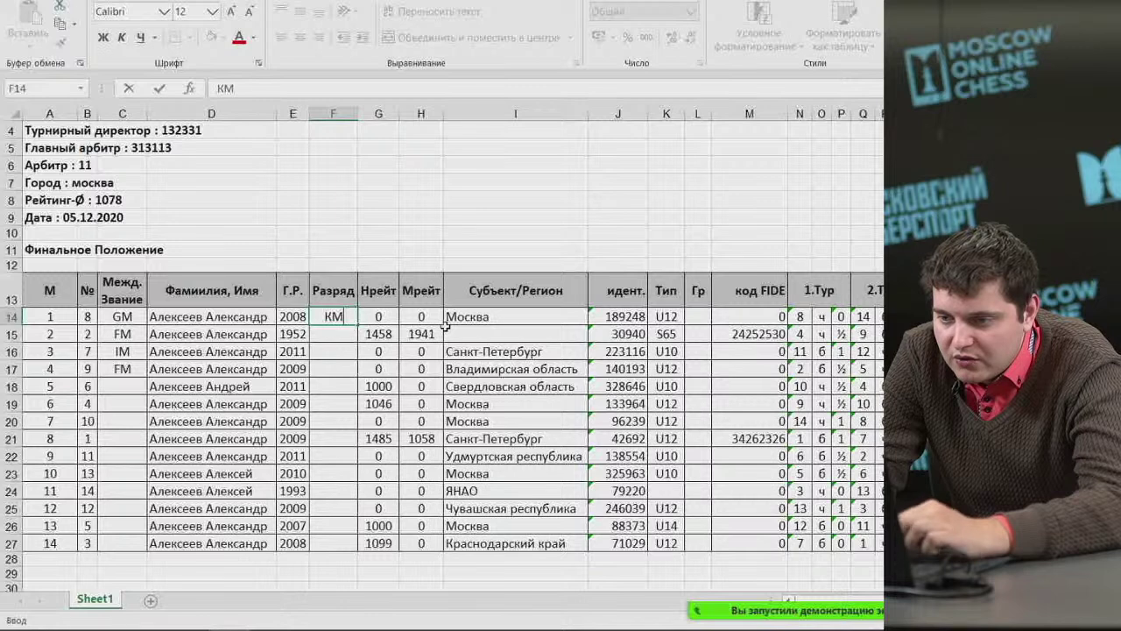
key(Return)
text(1)
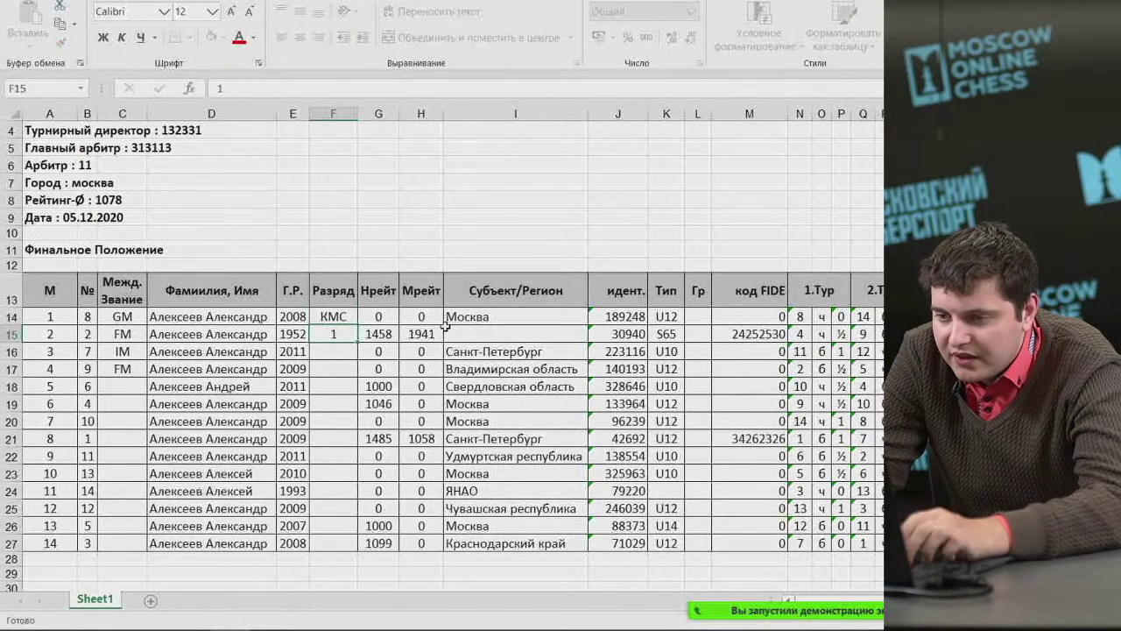
key(Return)
text(2)
key(Return)
text(3)
key(Up)
key(Down)
key(Down)
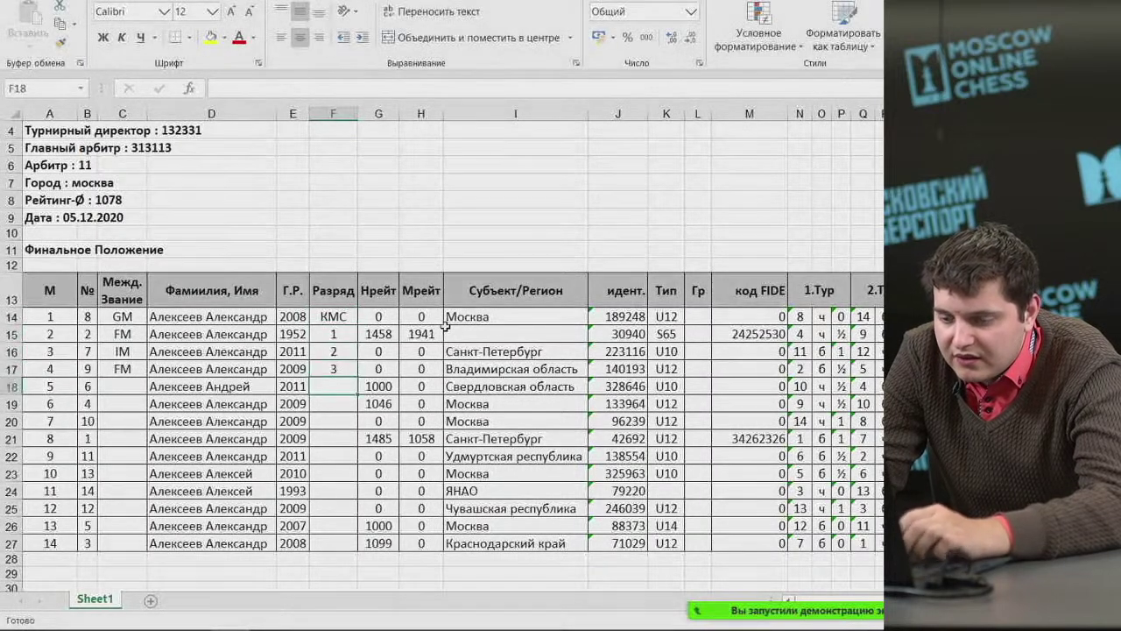
text(КМС)
key(Return)
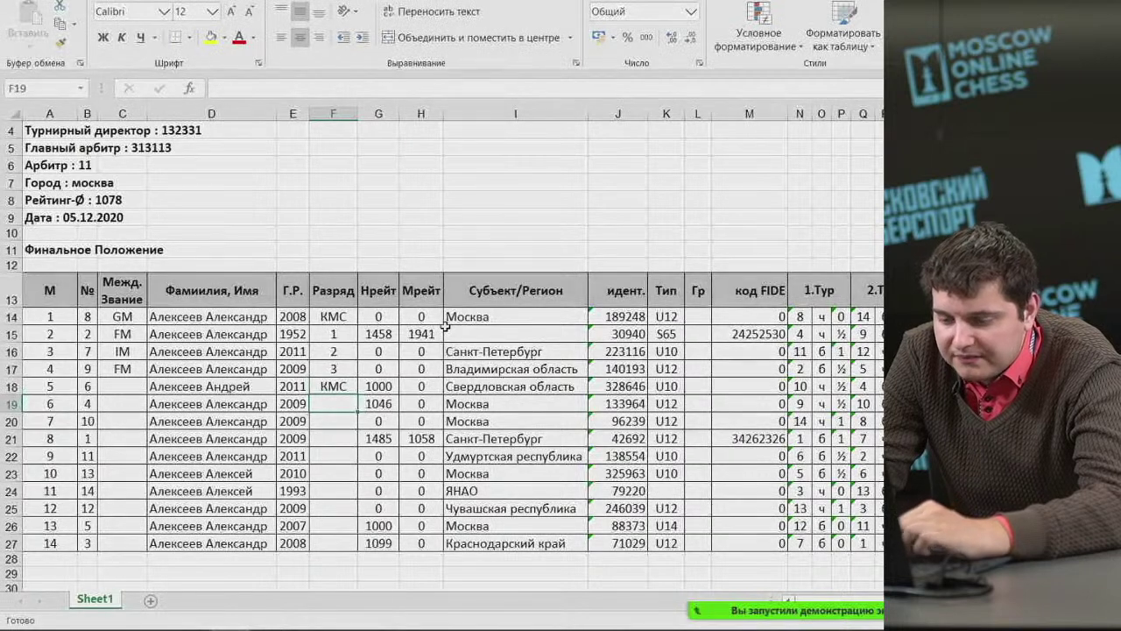
text(2)
key(Return)
Enter 2, 2, 3, 2 and 1 for players eight to twelve, then 1 for the seventh.
key(Down)
text(2)
key(Return)
text(2)
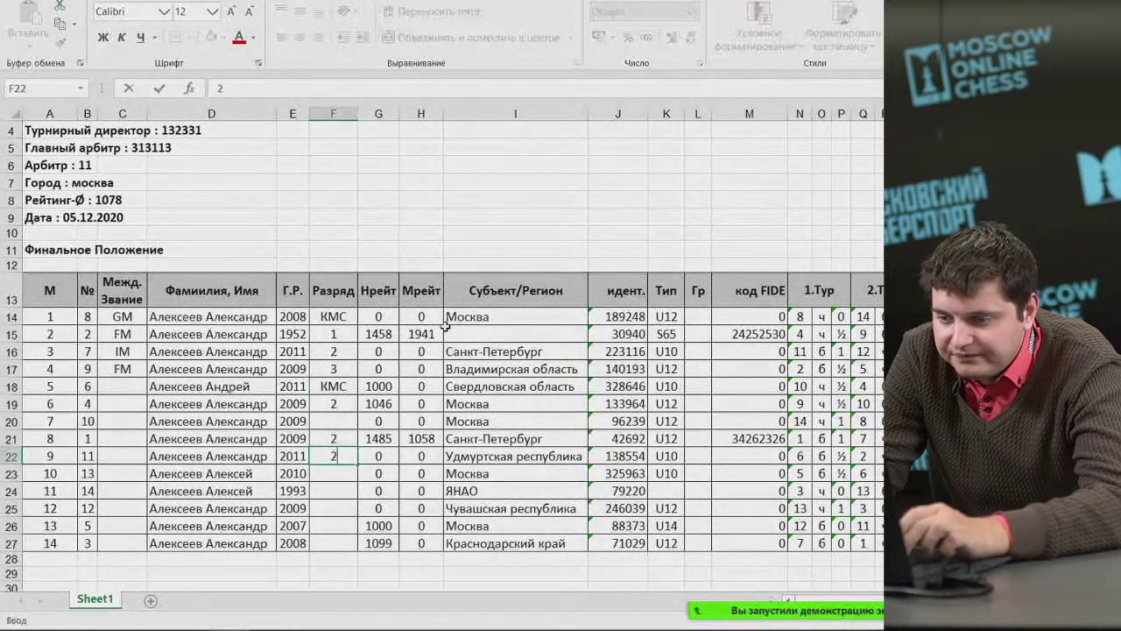
key(Return)
text(3)
key(Return)
text(4)
key(Return)
key(Up)
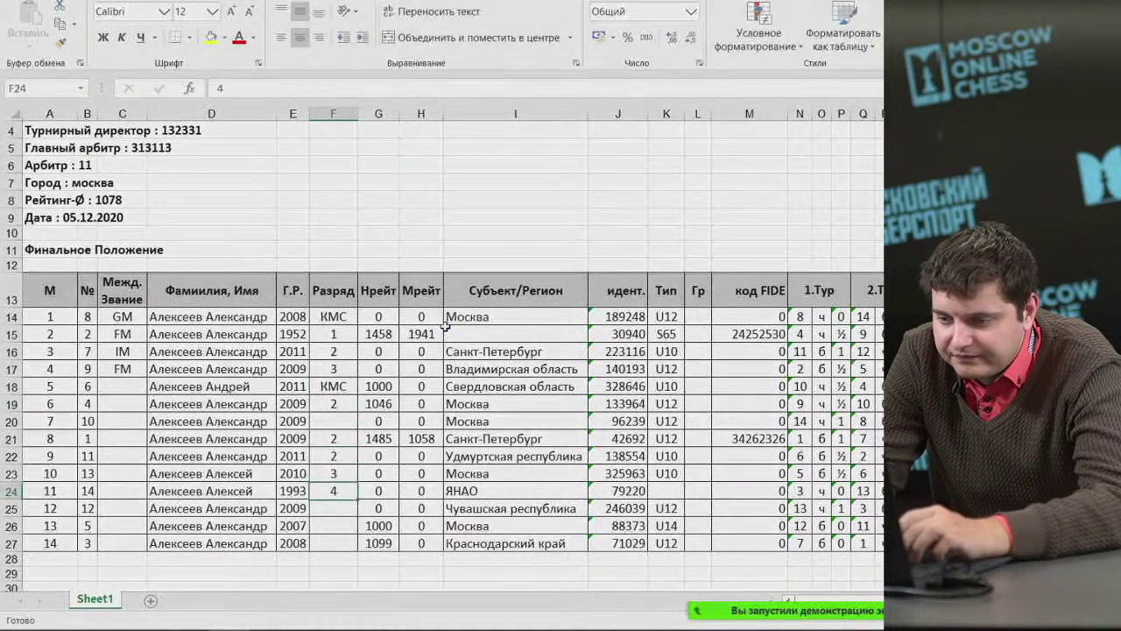
text(2)
key(Return)
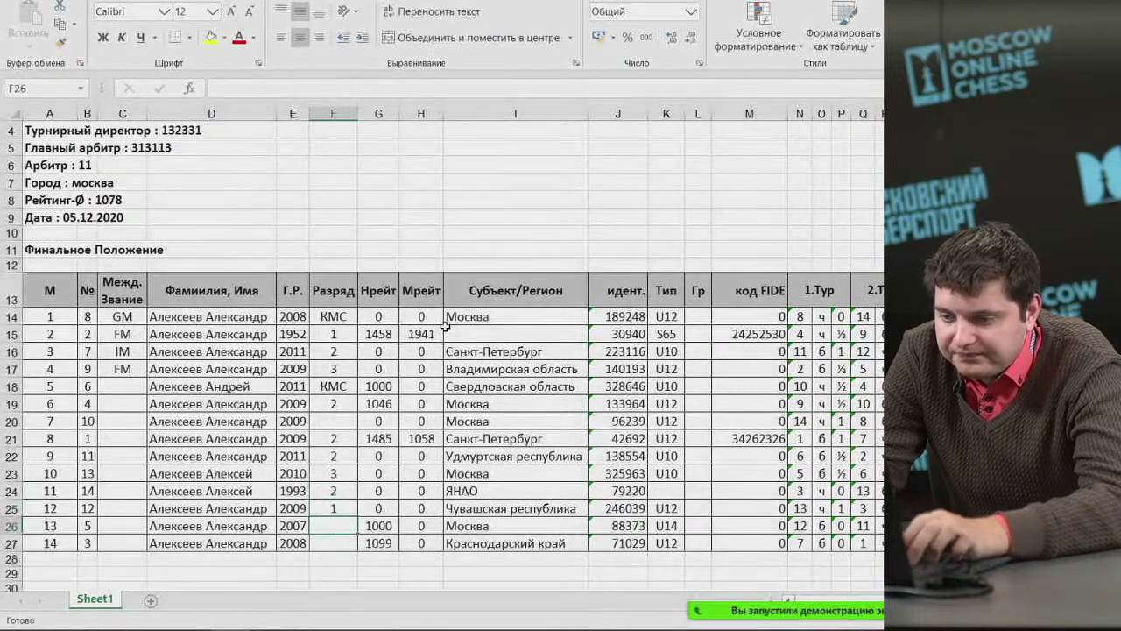
text(1)
key(Return)
text(1)
key(Return)
text(1)
key(Up)
key(Up)
key(Up)
key(Up)
key(Up)
key(Up)
key(Up)
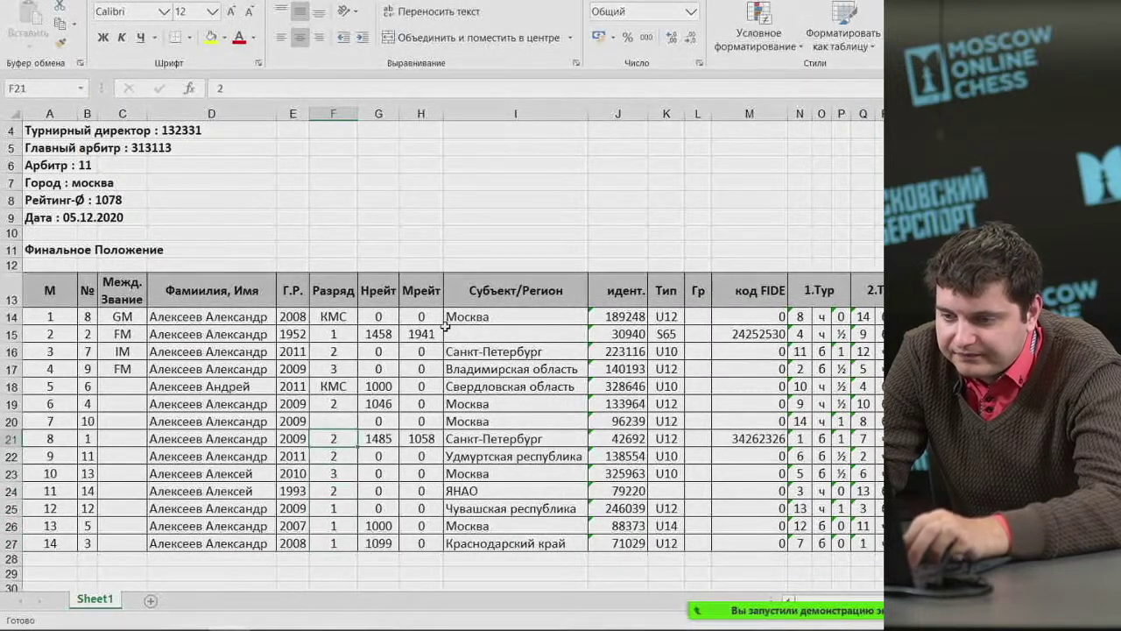
text(1)
Replace the first zero Нрейт ratings, through G20, with 1000.
click(387, 319)
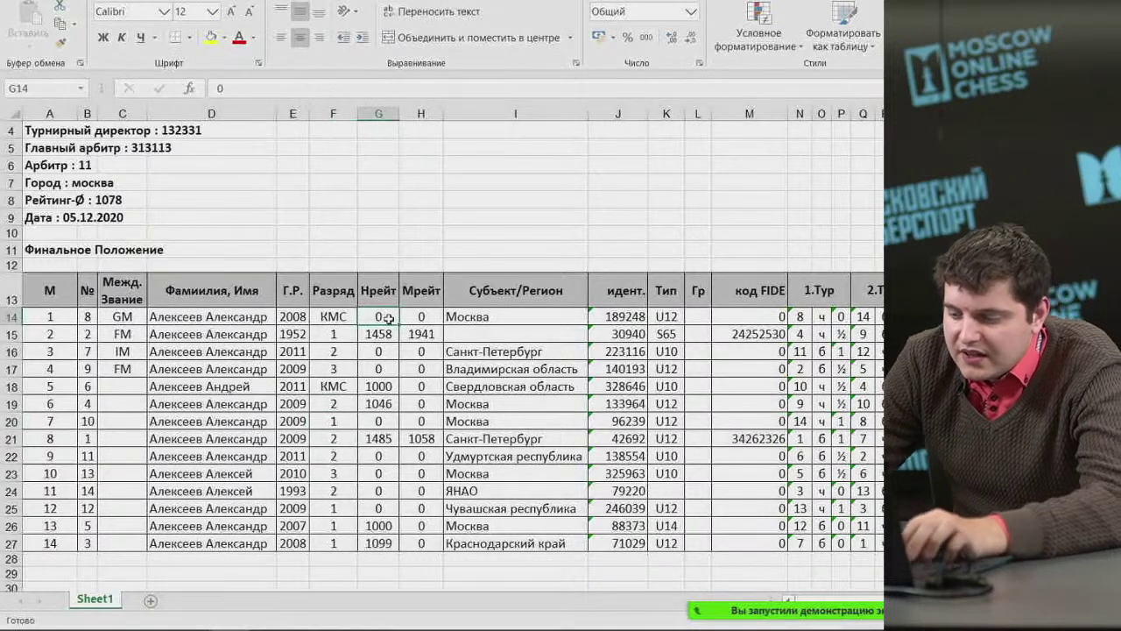
text(1000)
key(Return)
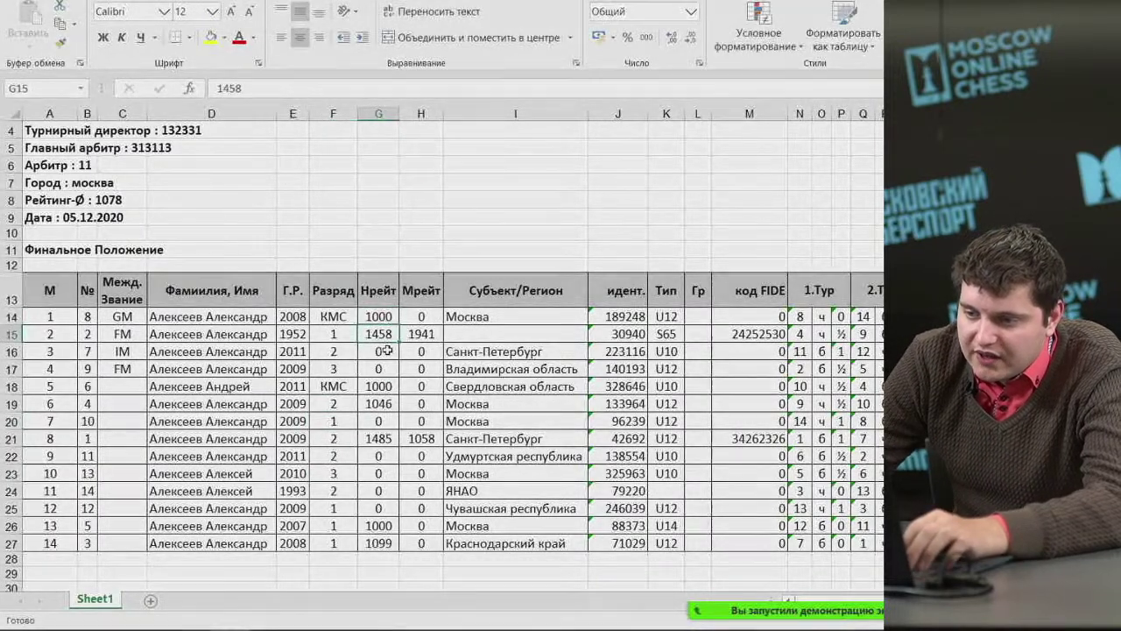
click(391, 351)
text(1000)
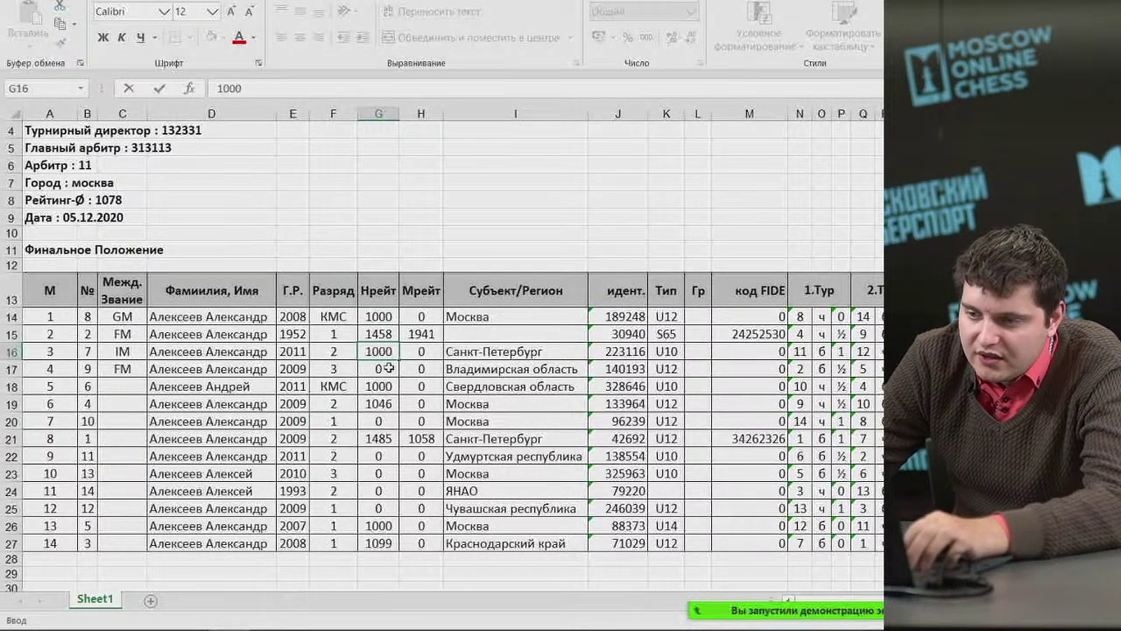
click(388, 368)
text(1000)
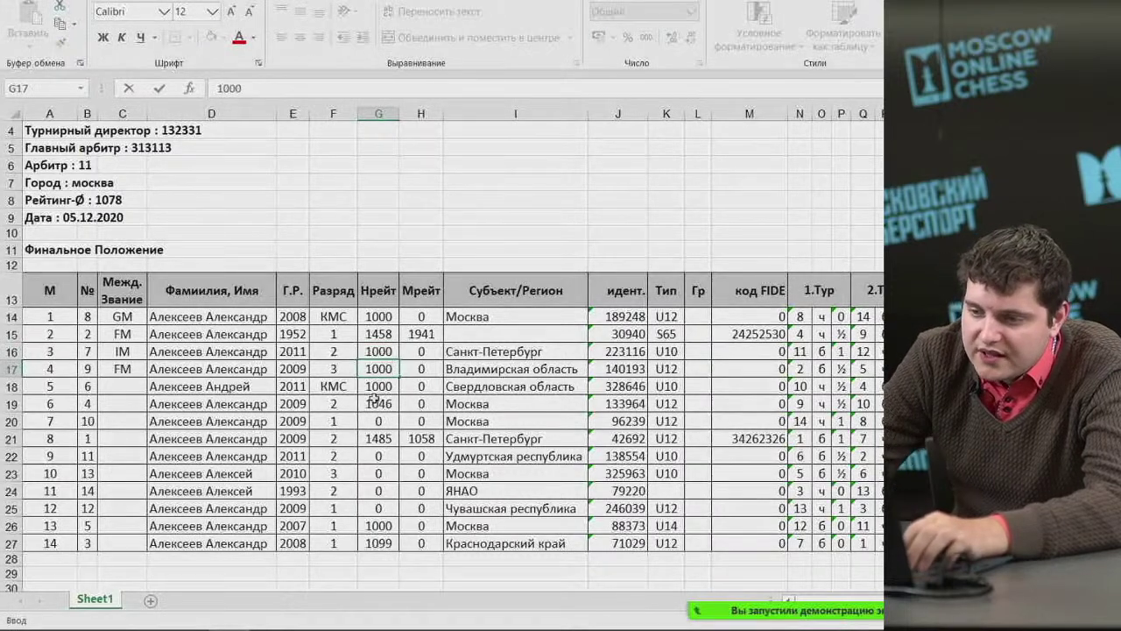
click(374, 421)
text(1000)
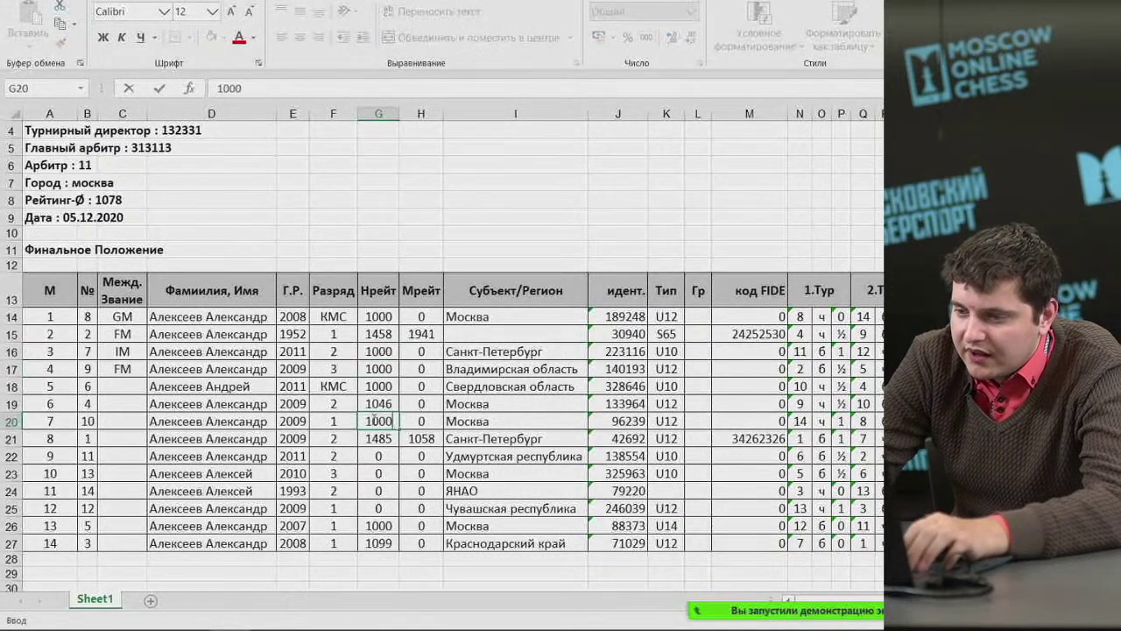
Set ratings G22–G25 to 1000 and clear the zero Мрейт value in H14.
click(385, 456)
text(10)
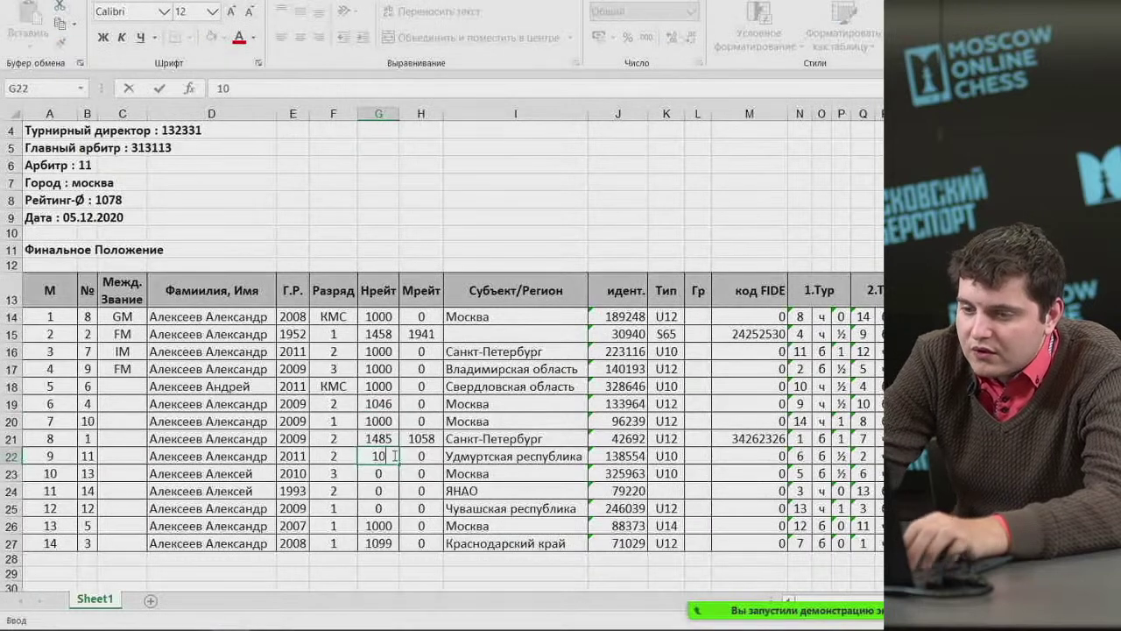
text(00)
drag(385, 473, 385, 508)
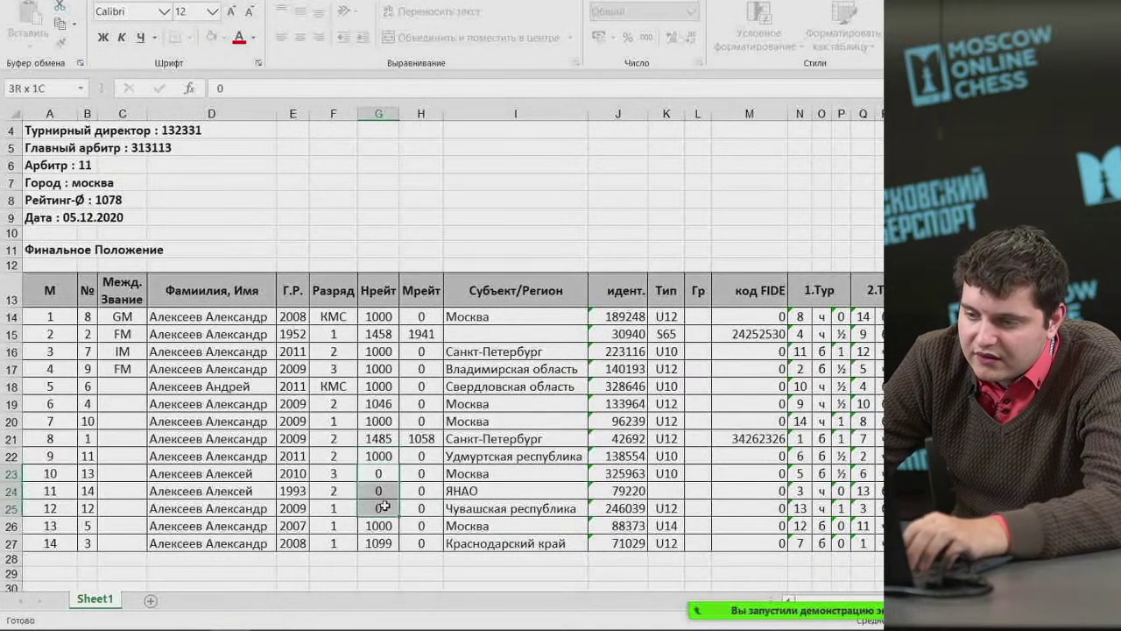
click(385, 473)
text(1000)
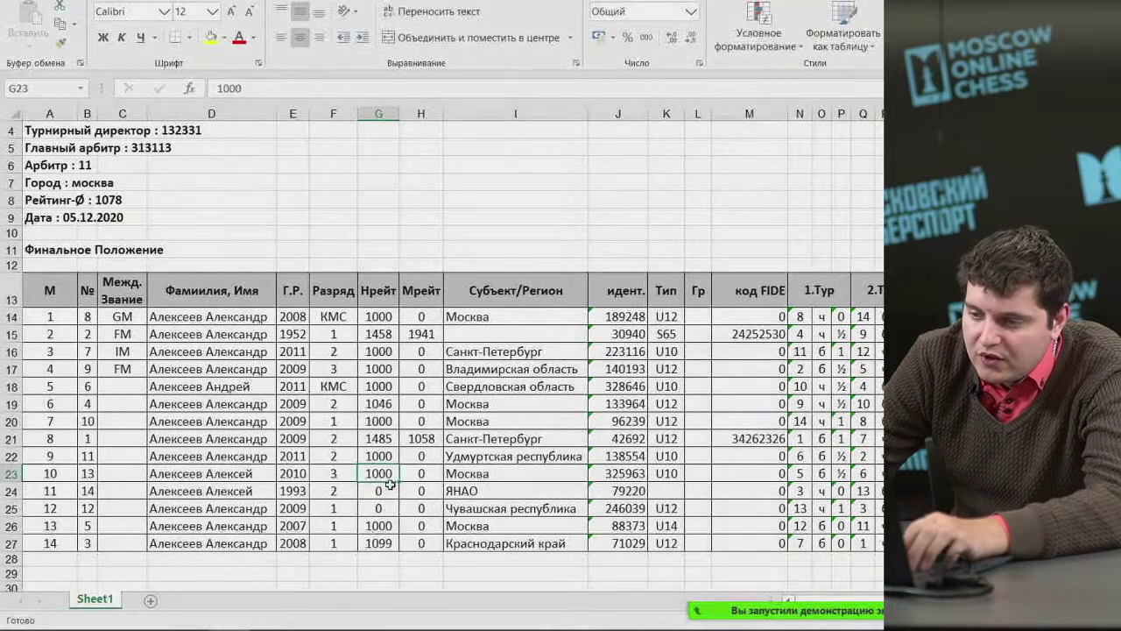
click(391, 491)
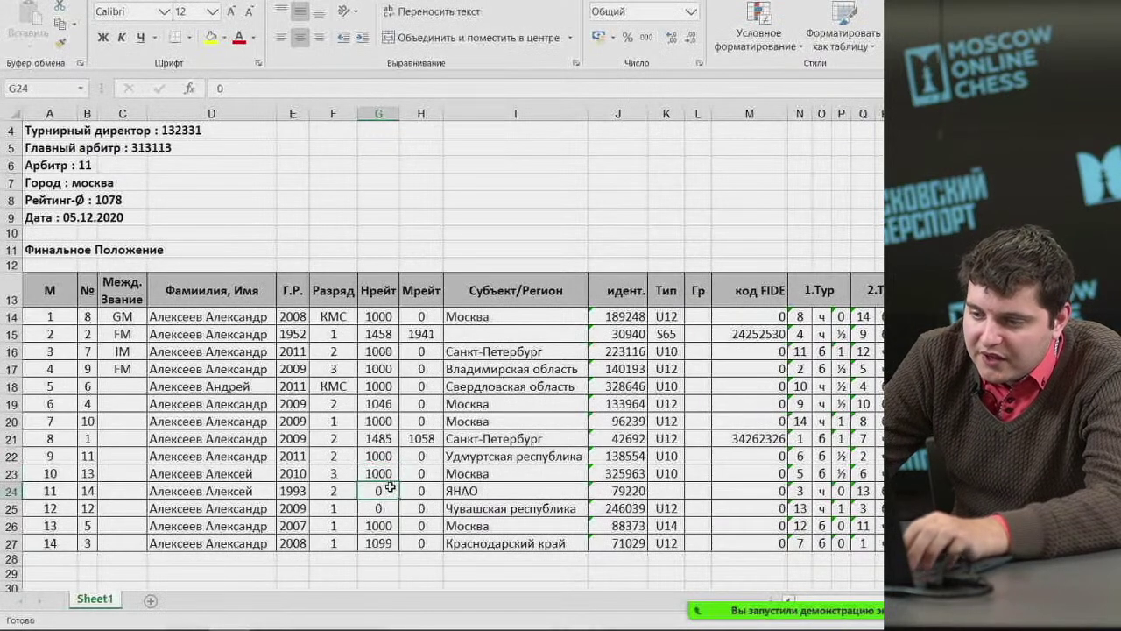
text(1000)
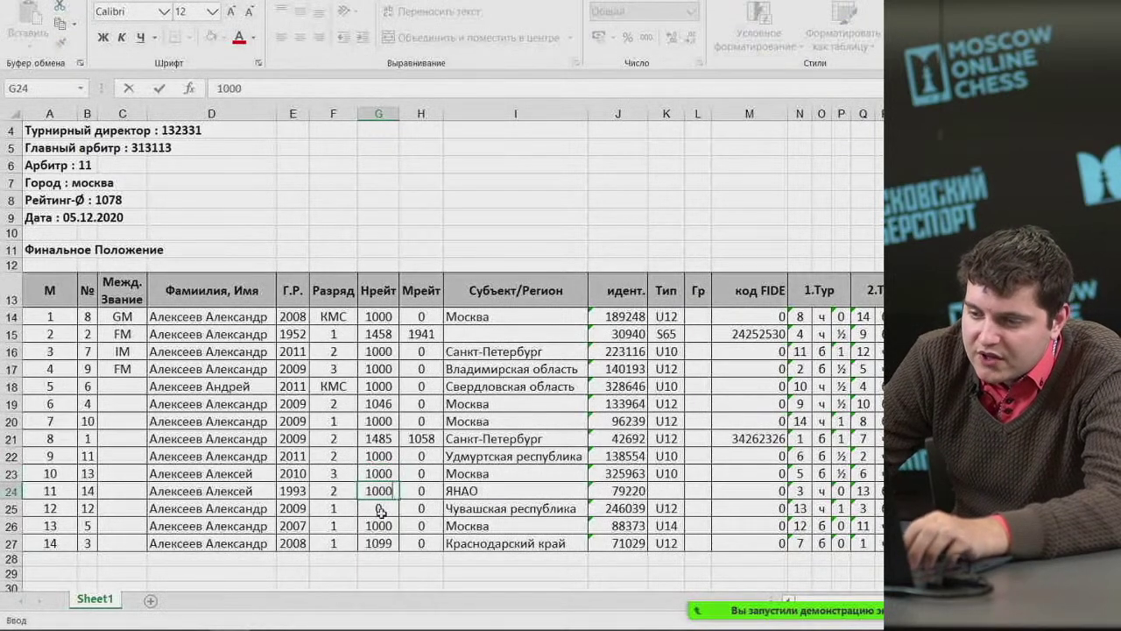
click(383, 508)
text(1000)
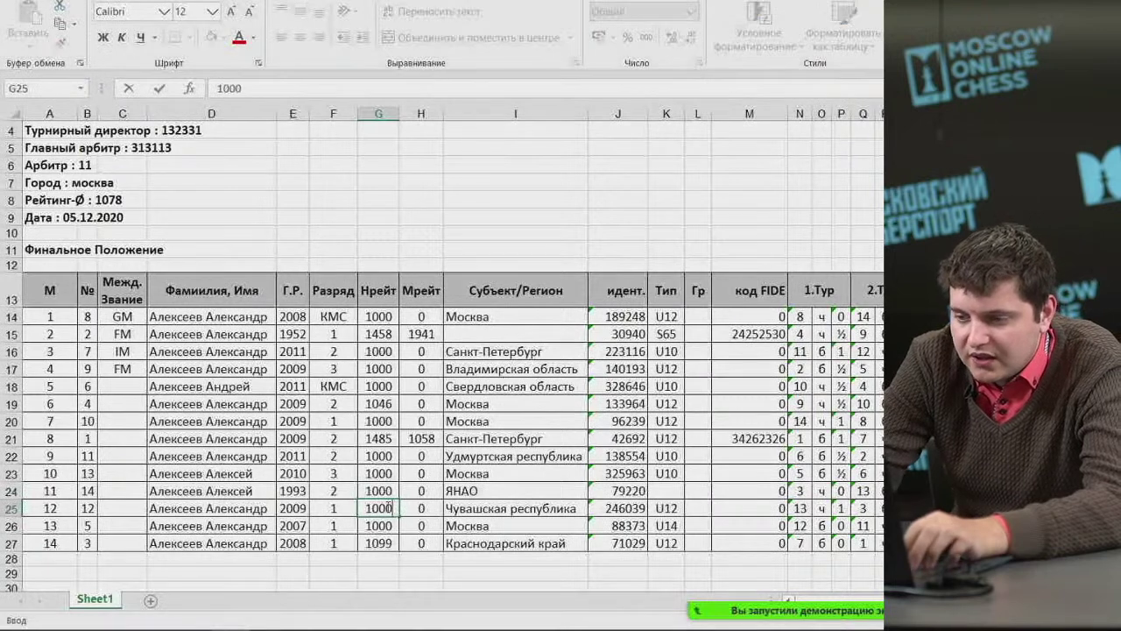
click(421, 317)
key(Delete)
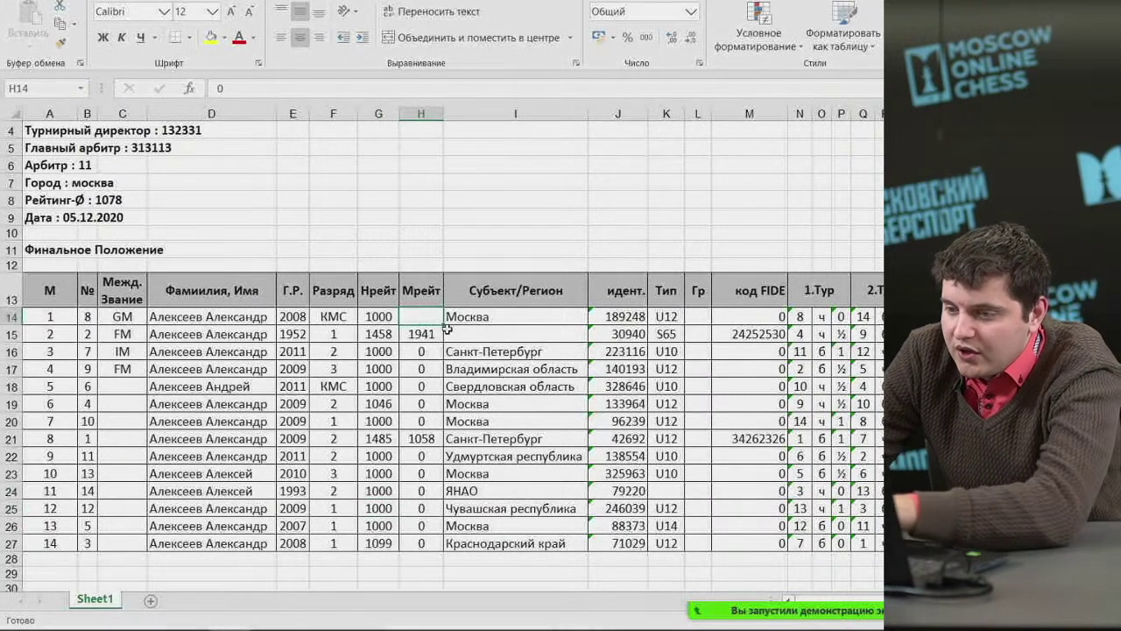
Delete the zero Мрейт values from H16 downward, leaving only 1941 and 1058.
drag(421, 350, 423, 543)
key(Delete)
key(Delete)
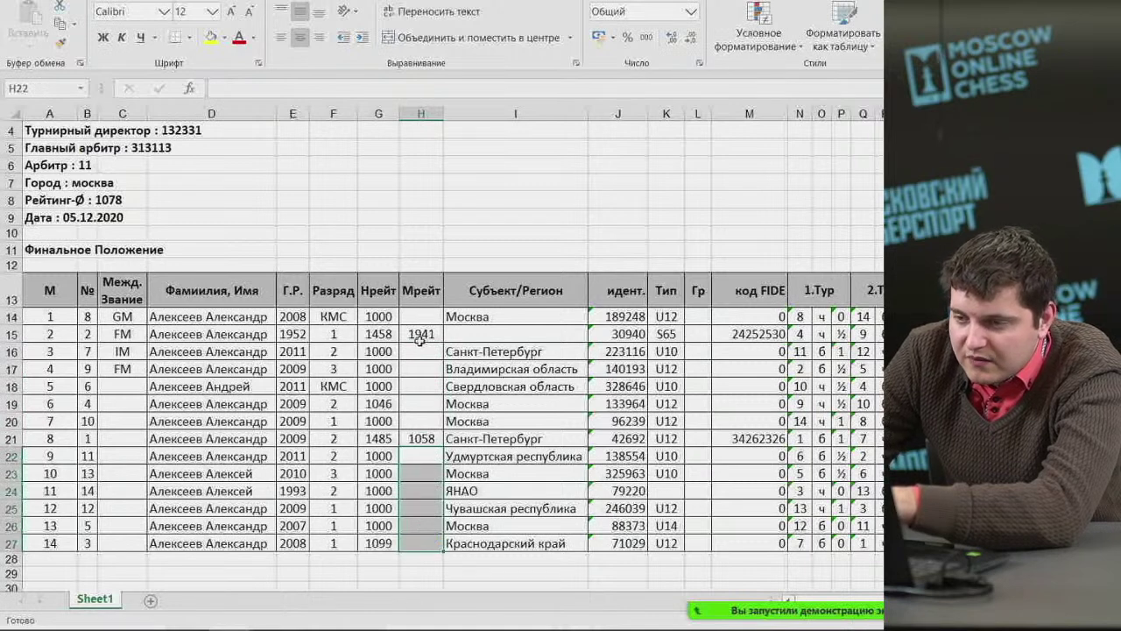
click(615, 291)
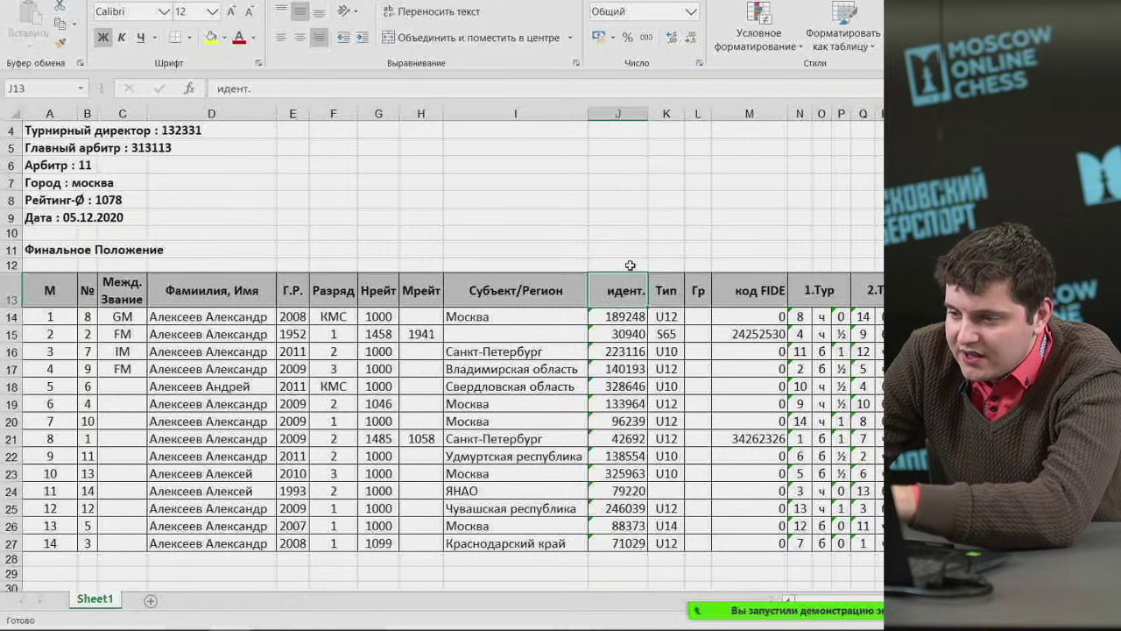
Rename header J13 from идент. to Код ФШР and centre column J.
click(618, 114)
click(632, 290)
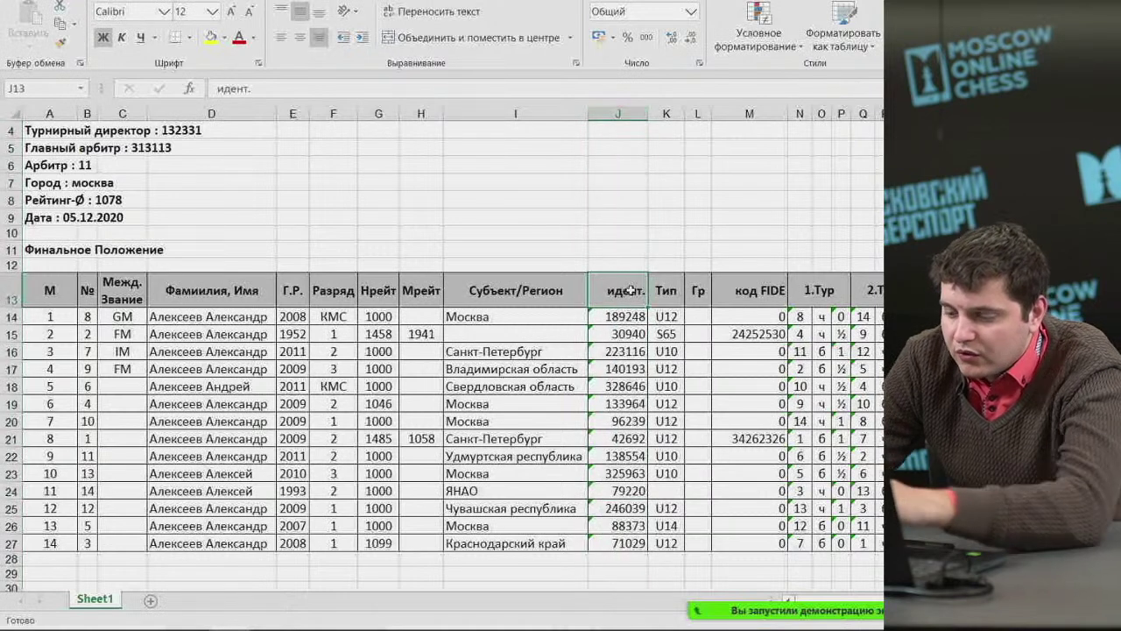
double_click(632, 290)
text(Код)
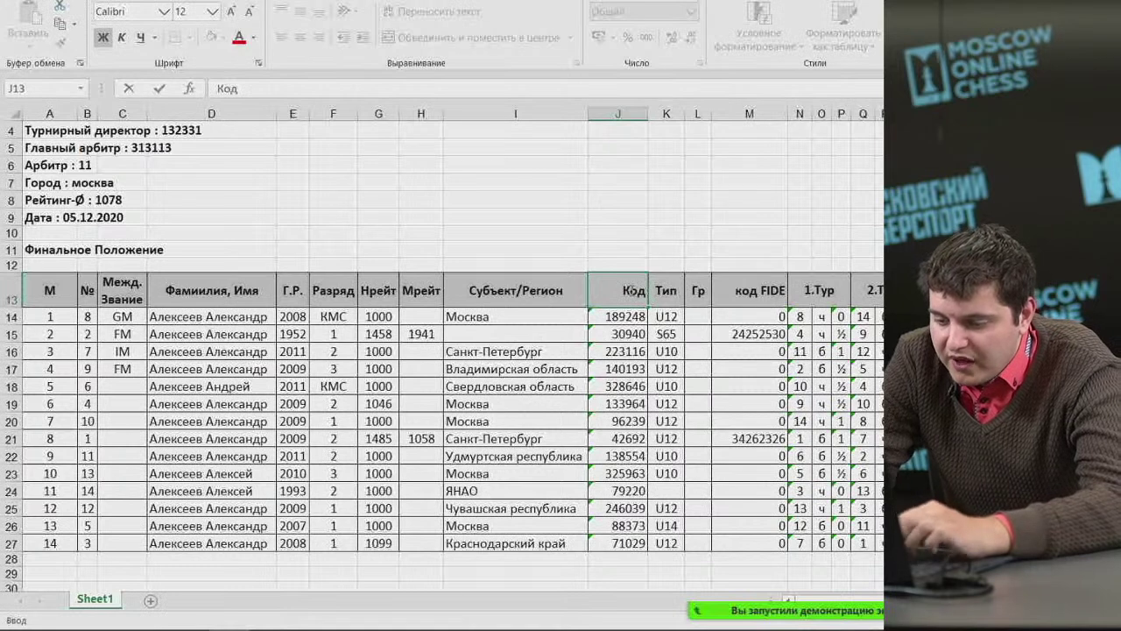
text( Ф)
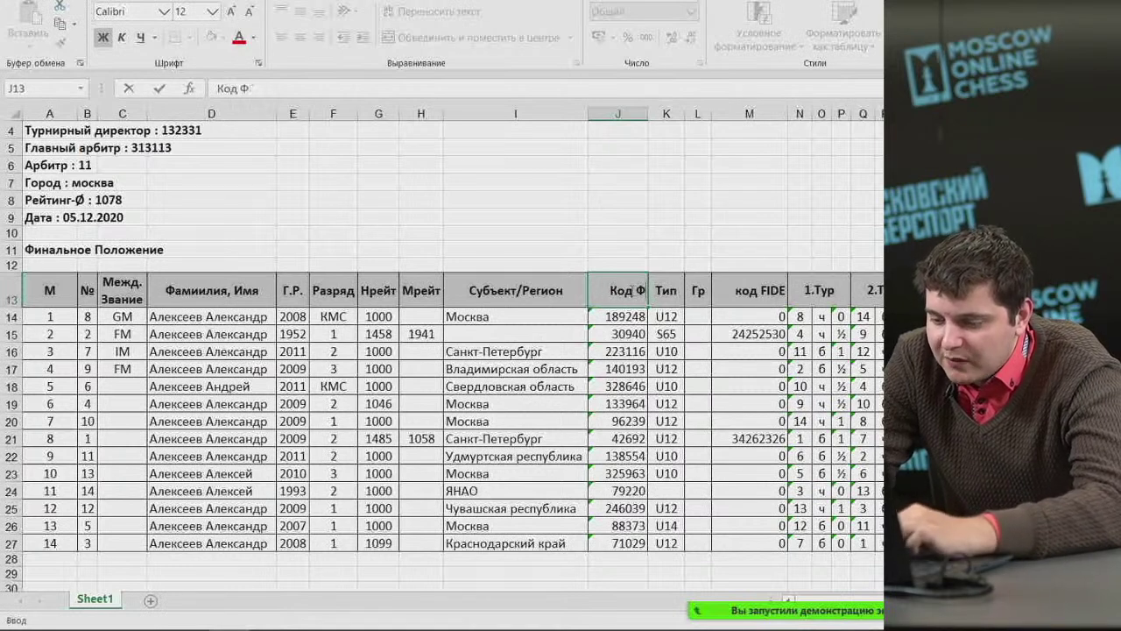
text(ШР)
click(617, 114)
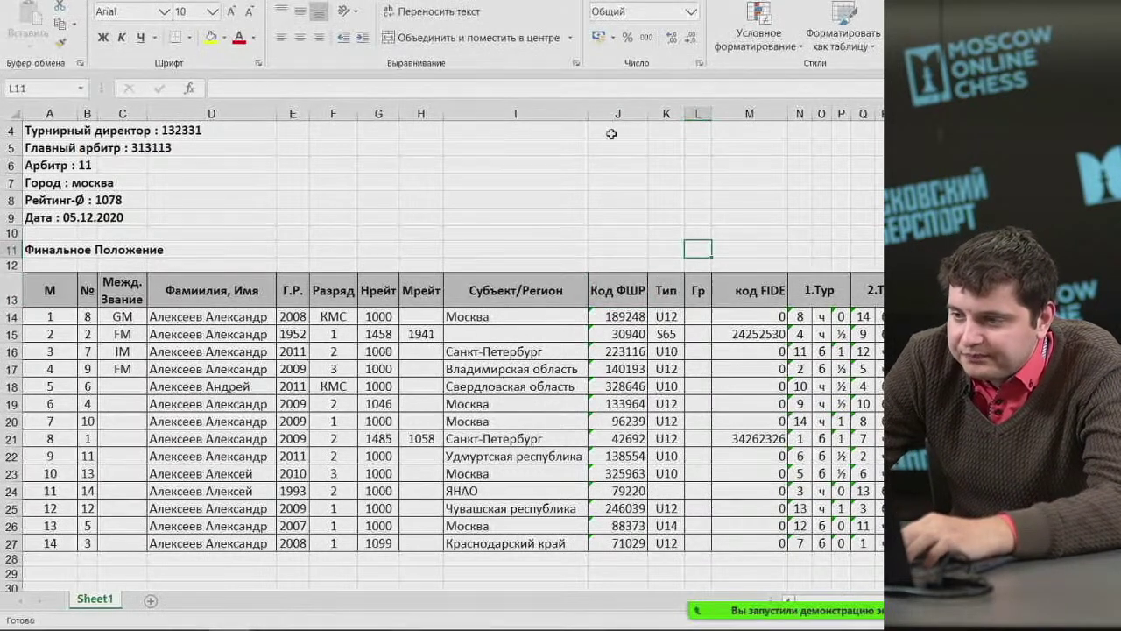
click(300, 37)
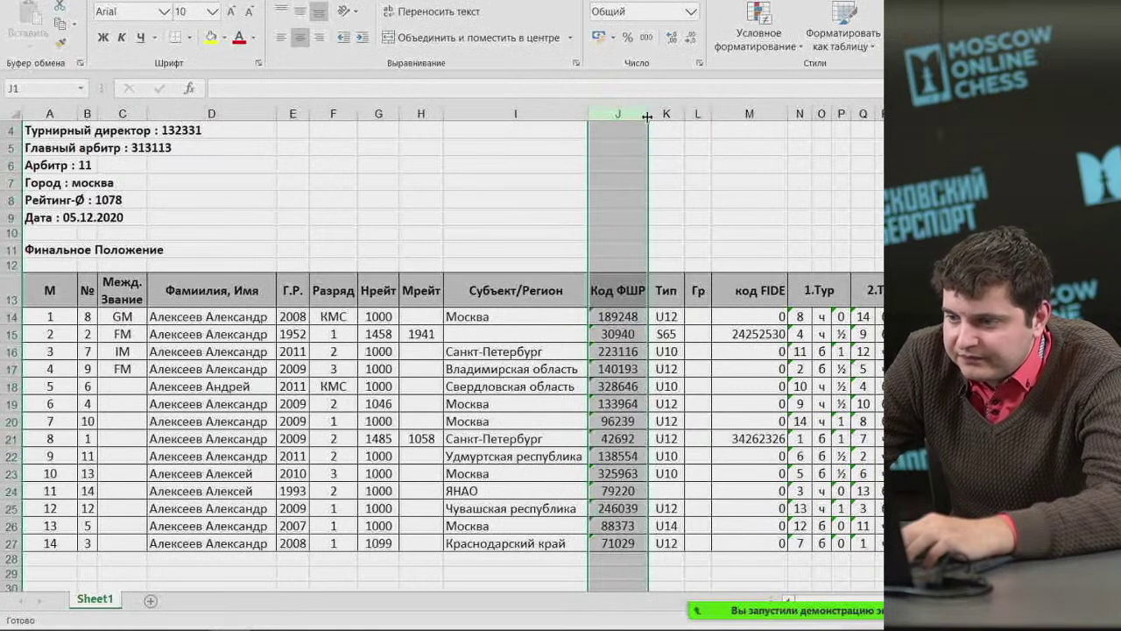
Delete the Тип and Гр columns.
drag(671, 117, 697, 106)
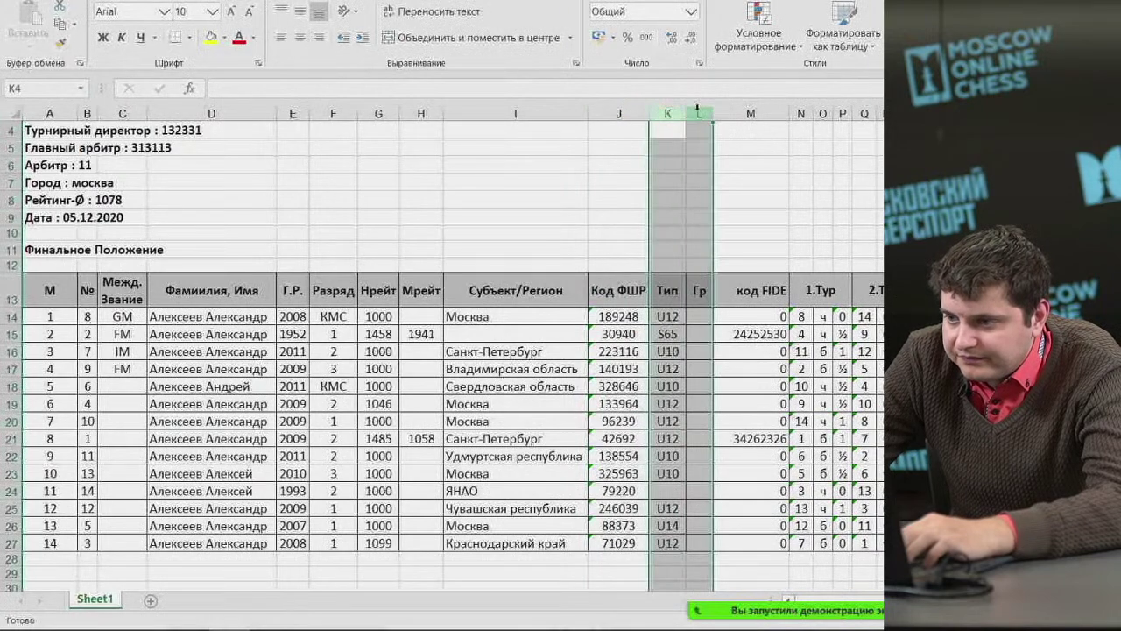
right_click(698, 110)
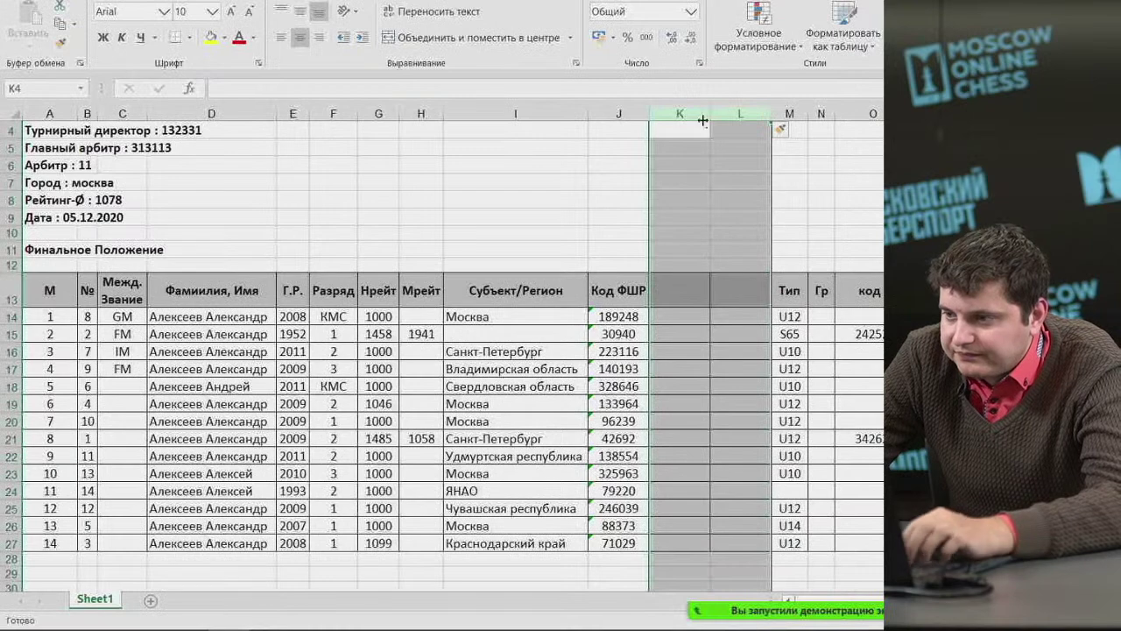
drag(701, 115, 818, 115)
right_click(818, 117)
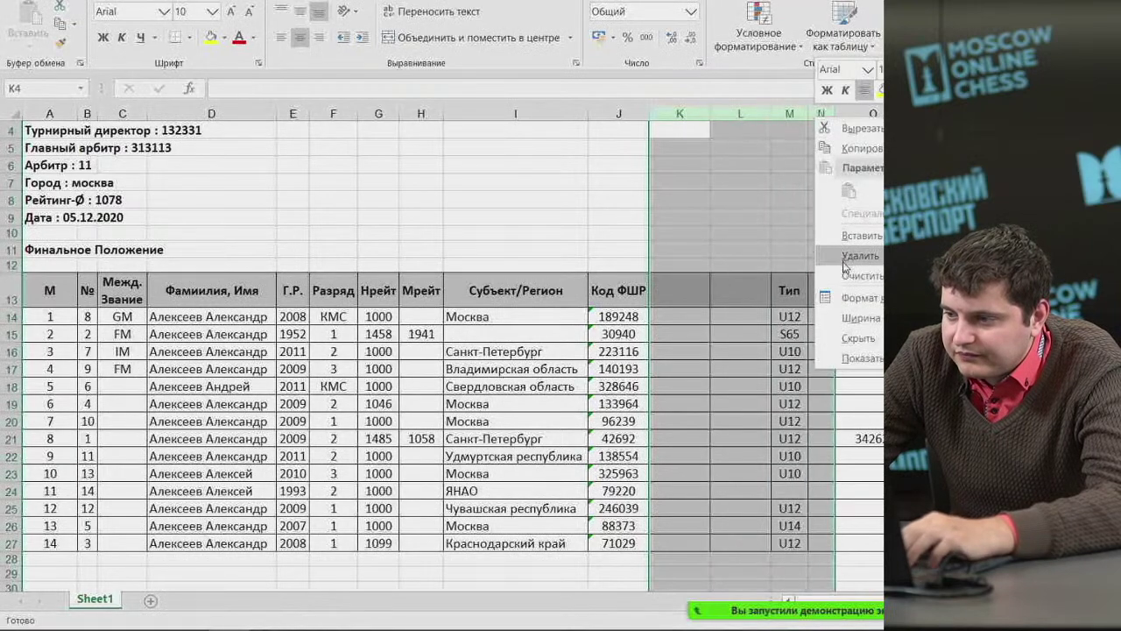
click(860, 255)
Centre the FIDE column and capitalise its header to Код FIDE.
key(shift+Left)
key(shift+Left)
key(shift+Left)
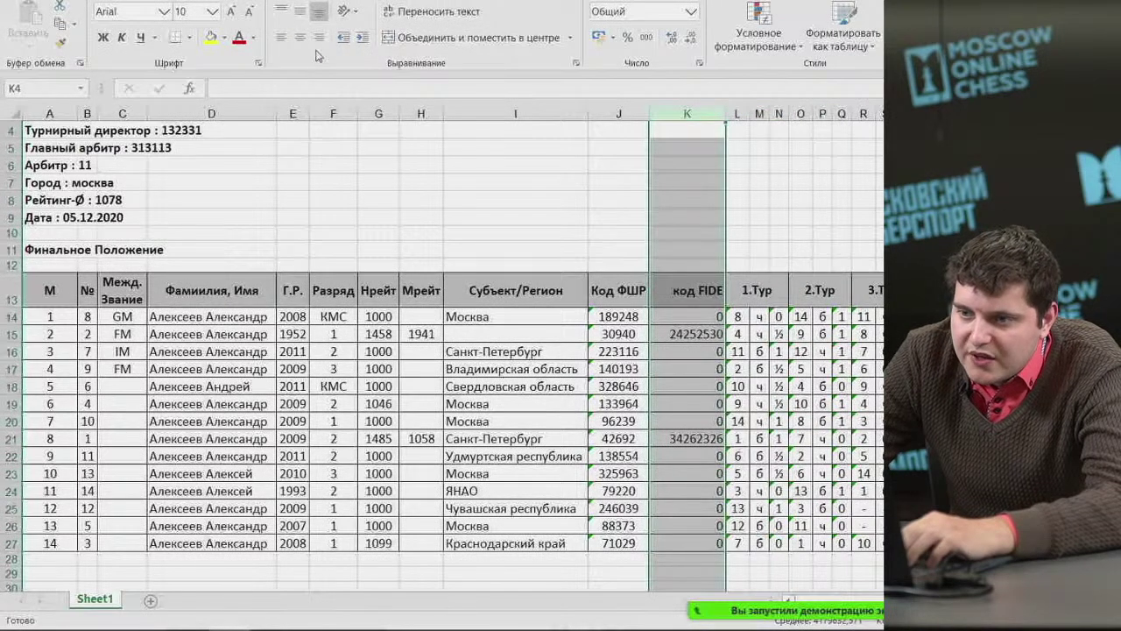
click(300, 37)
double_click(682, 303)
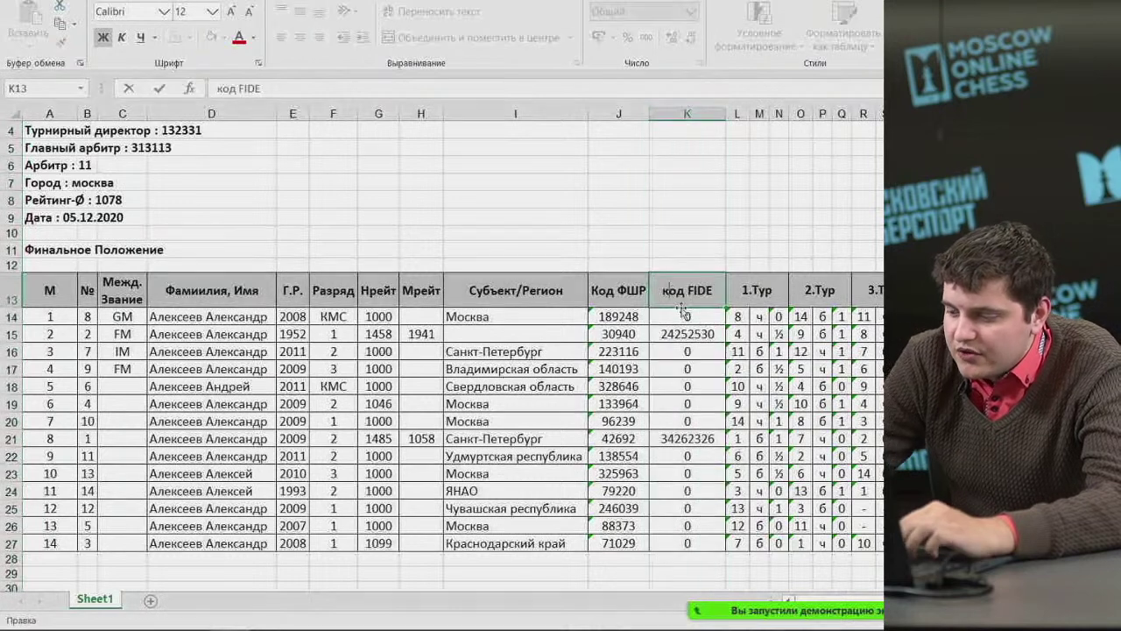
text(К)
click(687, 232)
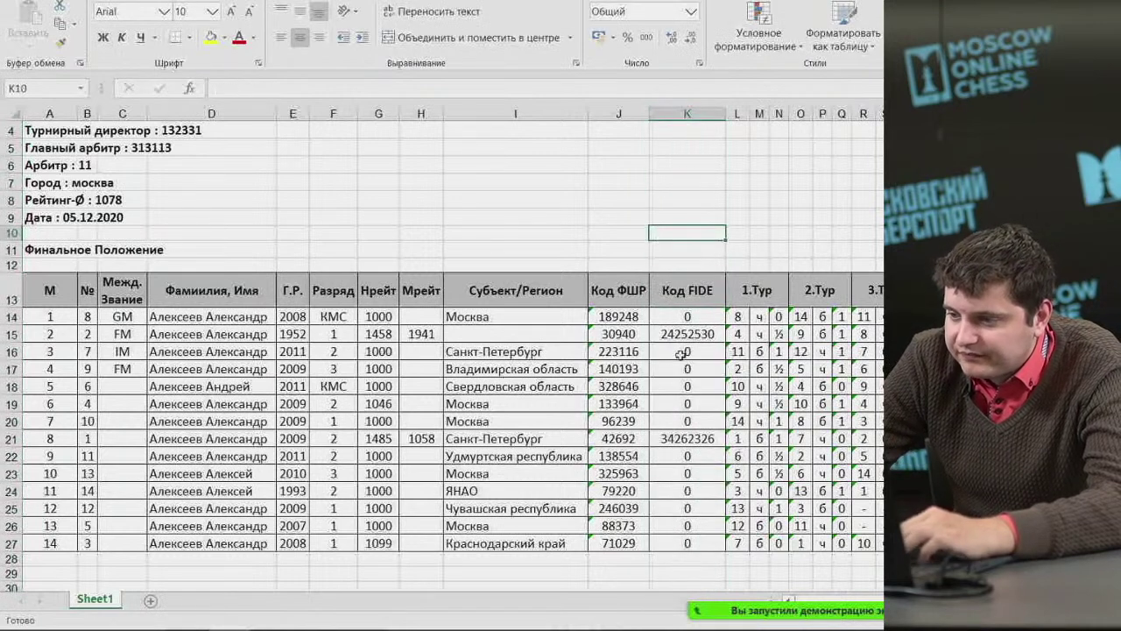
Clear the zero FIDE codes in K14 and K16 downward, then autofit column K.
click(672, 317)
key(Delete)
drag(687, 351, 674, 543)
key(Delete)
key(Delete)
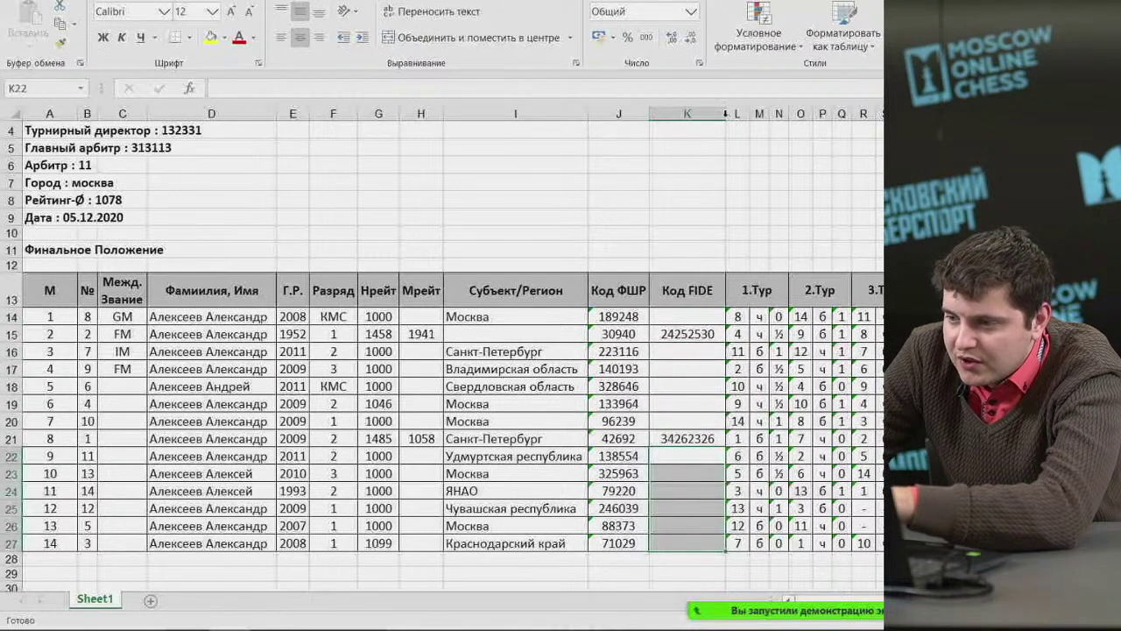
double_click(725, 114)
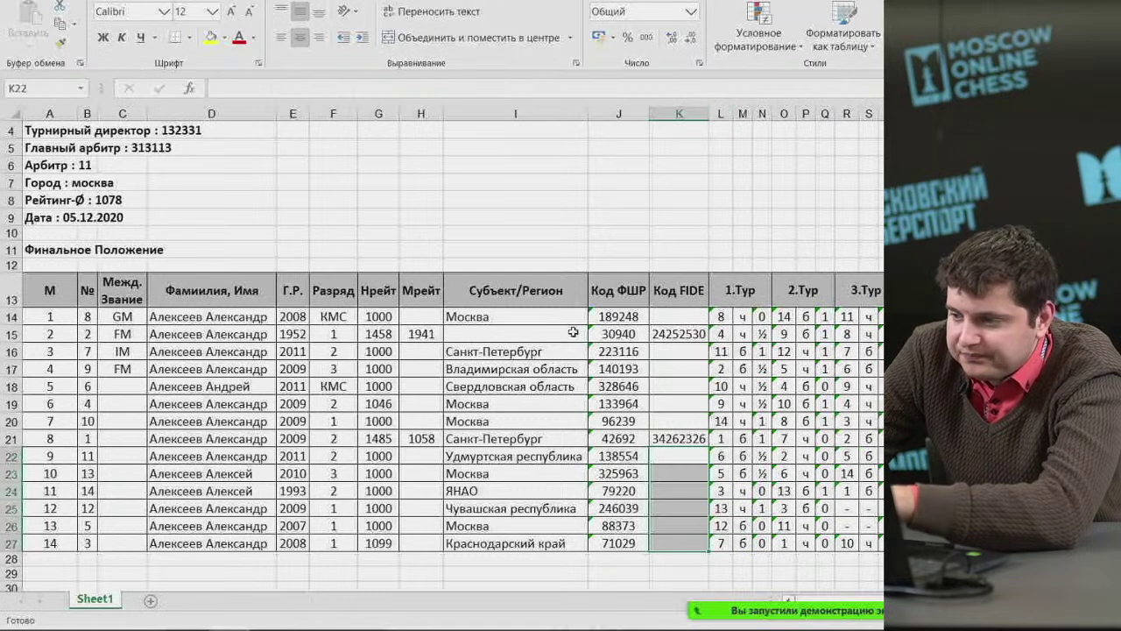
mouse_move(768, 602)
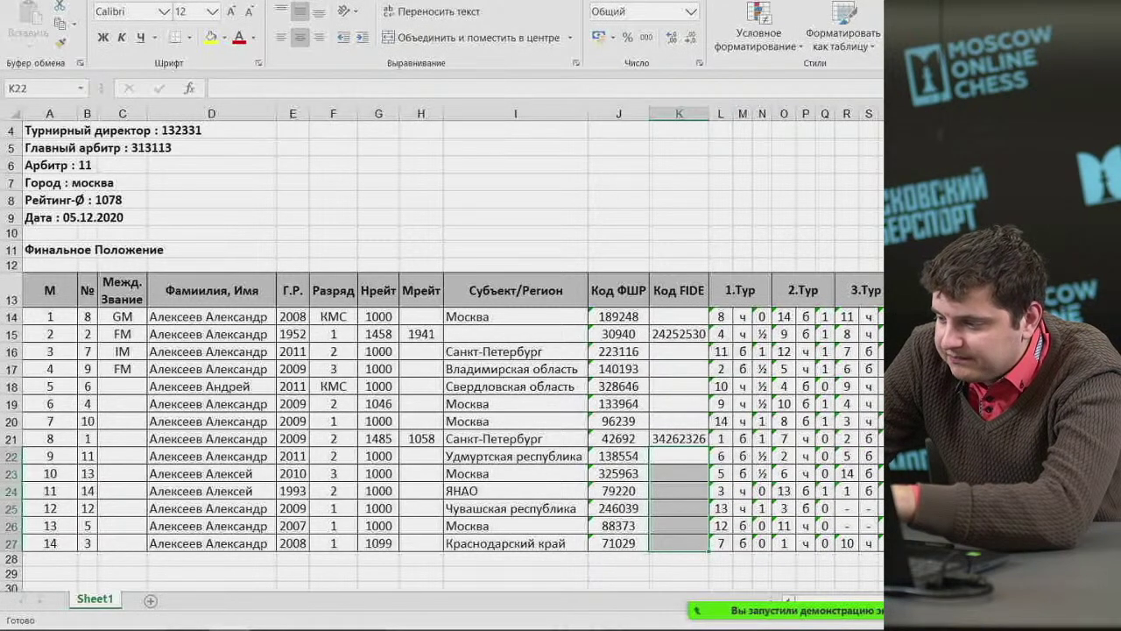
Delete the six columns МРейт.-Ø, Рейт+/-, W, n, We and W-We after НРейт.-Ø.
scroll(452, 350, right, 6)
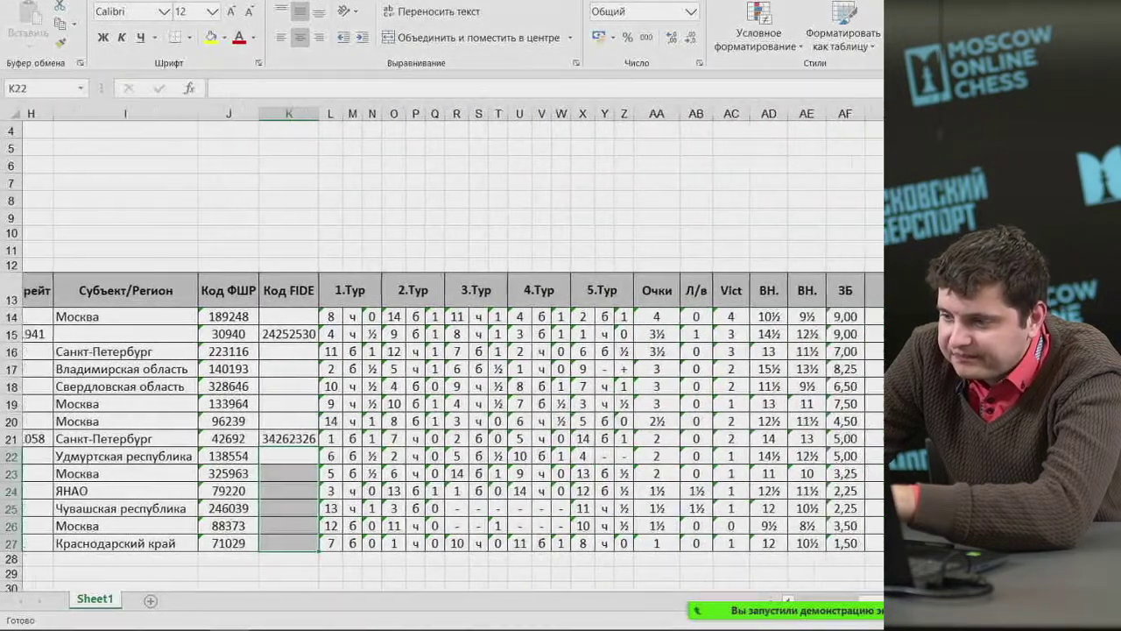
scroll(774, 246, right, 3)
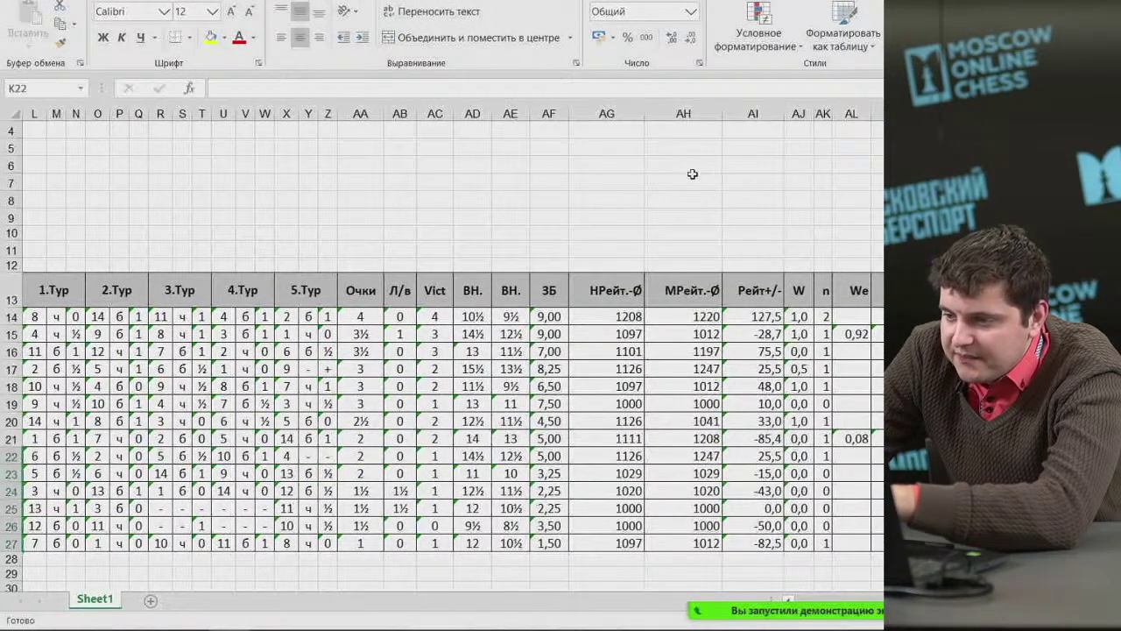
drag(683, 114, 902, 114)
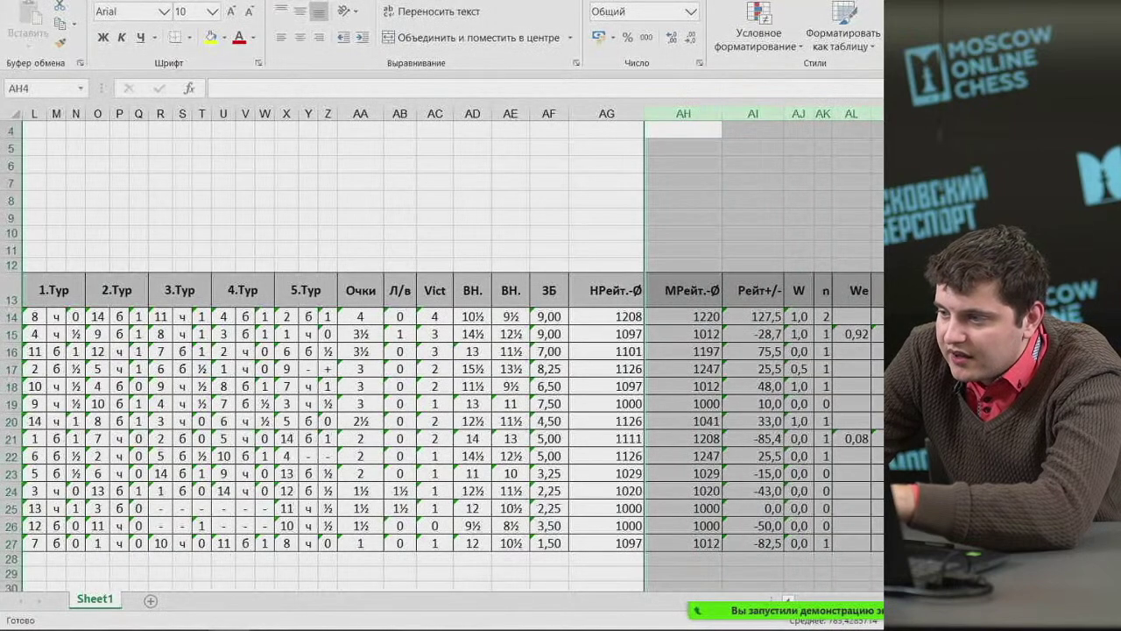
click(1007, 265)
click(1003, 114)
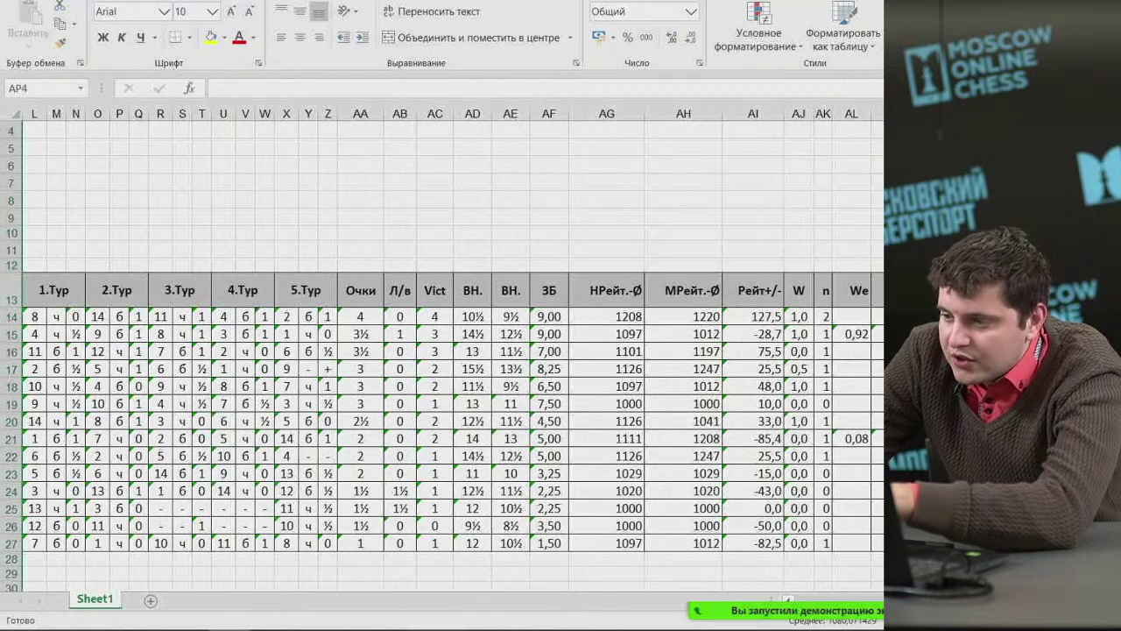
drag(681, 114, 911, 113)
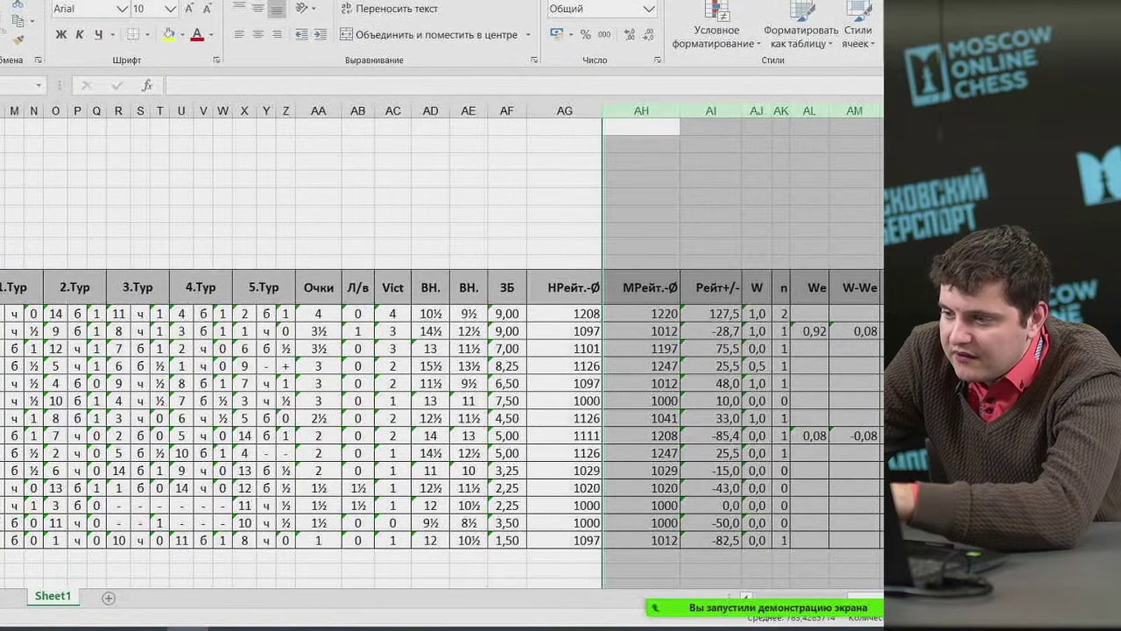
key(ctrl+minus)
click(548, 294)
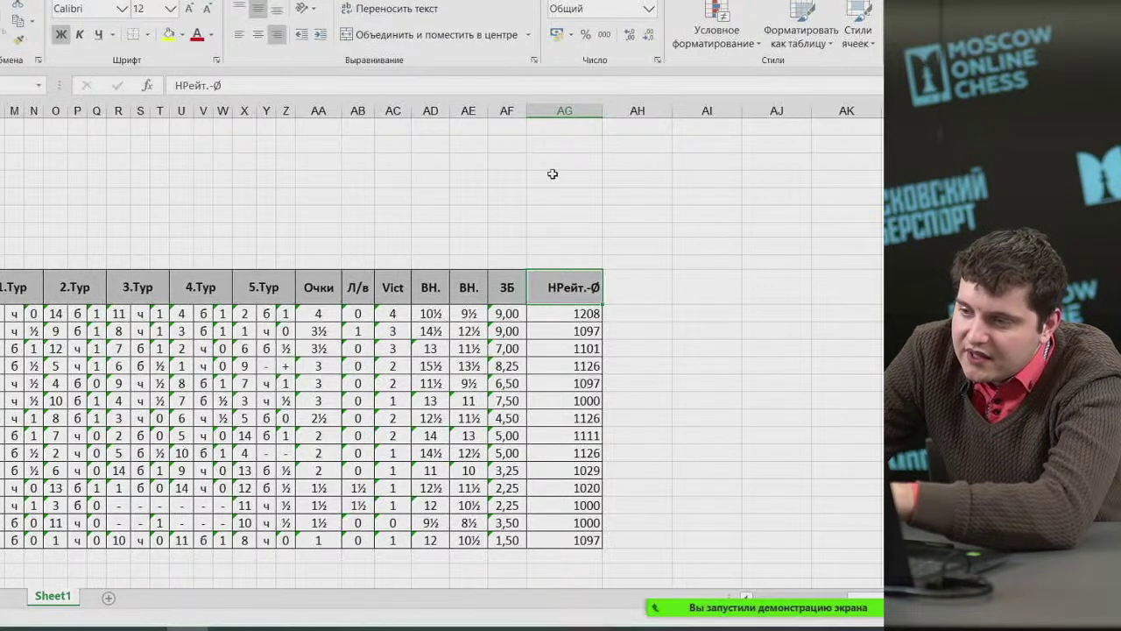
Centre and autofit column AG, rename its НРейт.-Ø header to СРС, and autofit column AA.
click(563, 113)
click(258, 34)
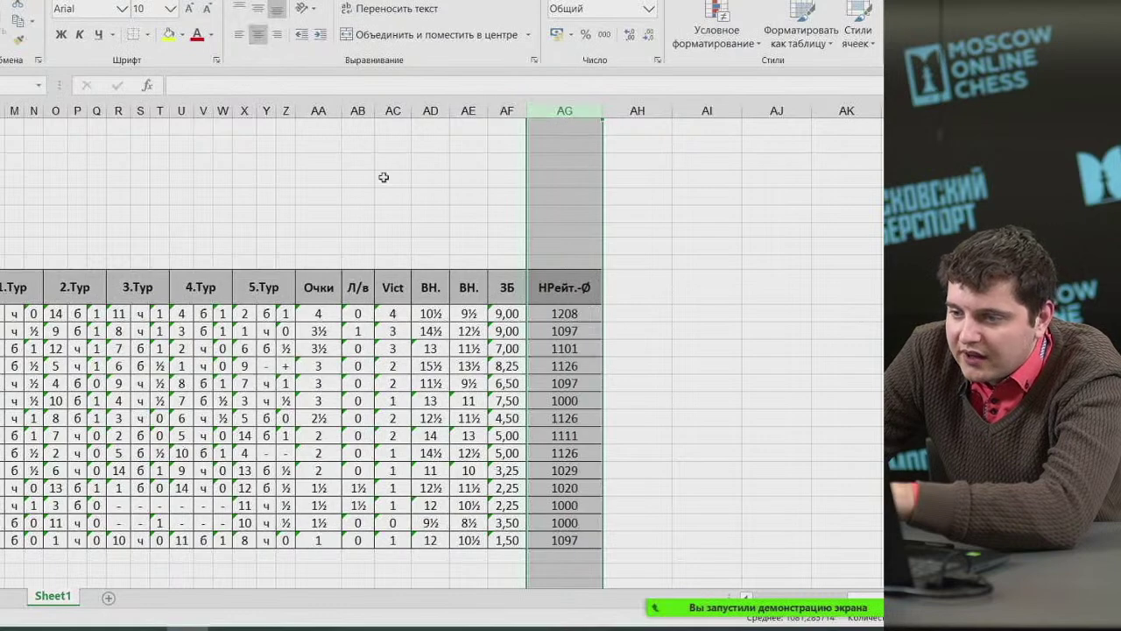
double_click(602, 110)
click(559, 278)
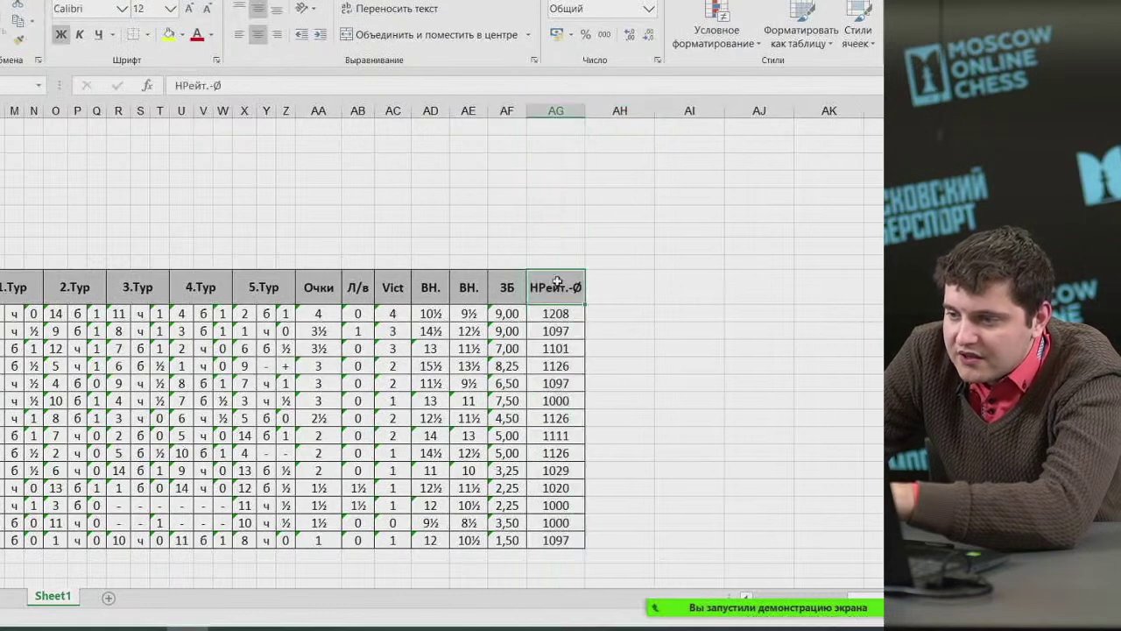
text(СРС)
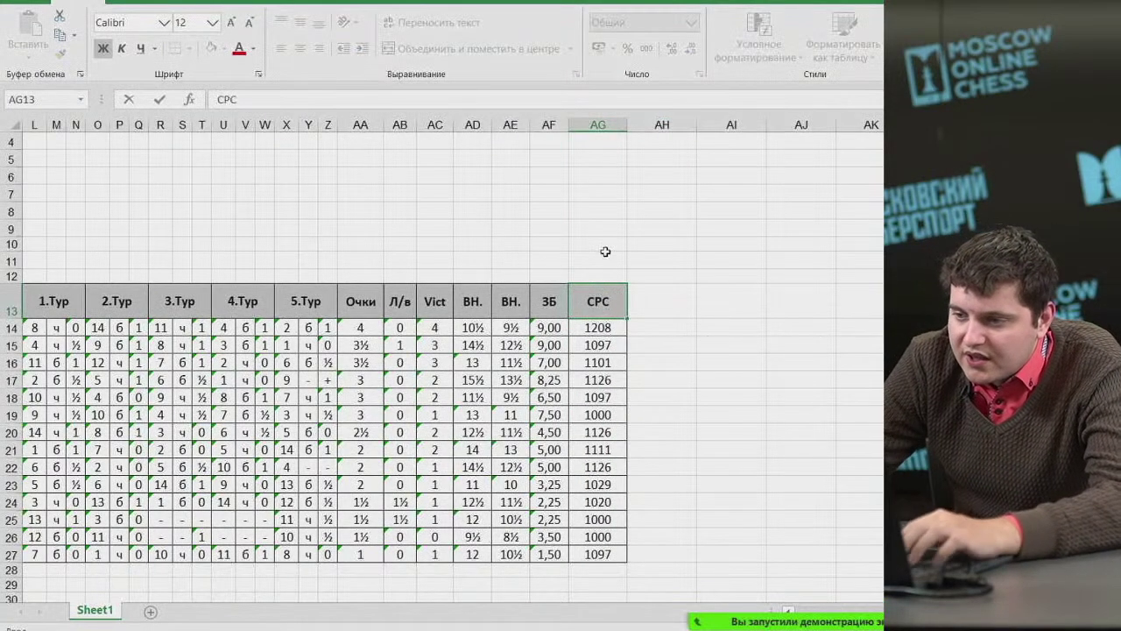
click(613, 259)
key(Down)
key(Down)
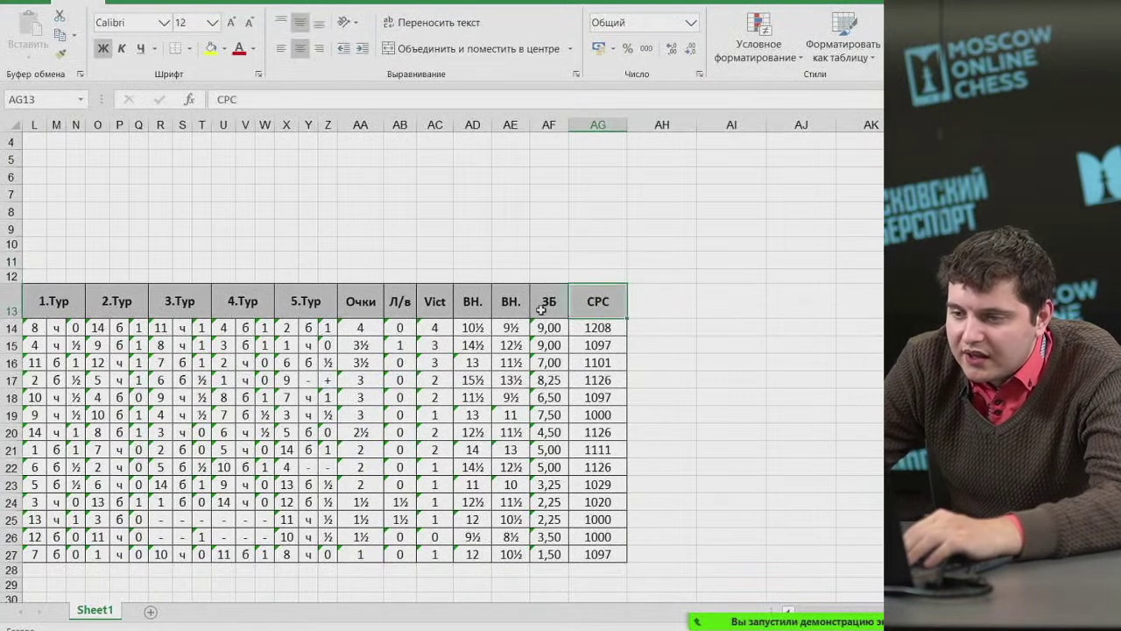
double_click(382, 129)
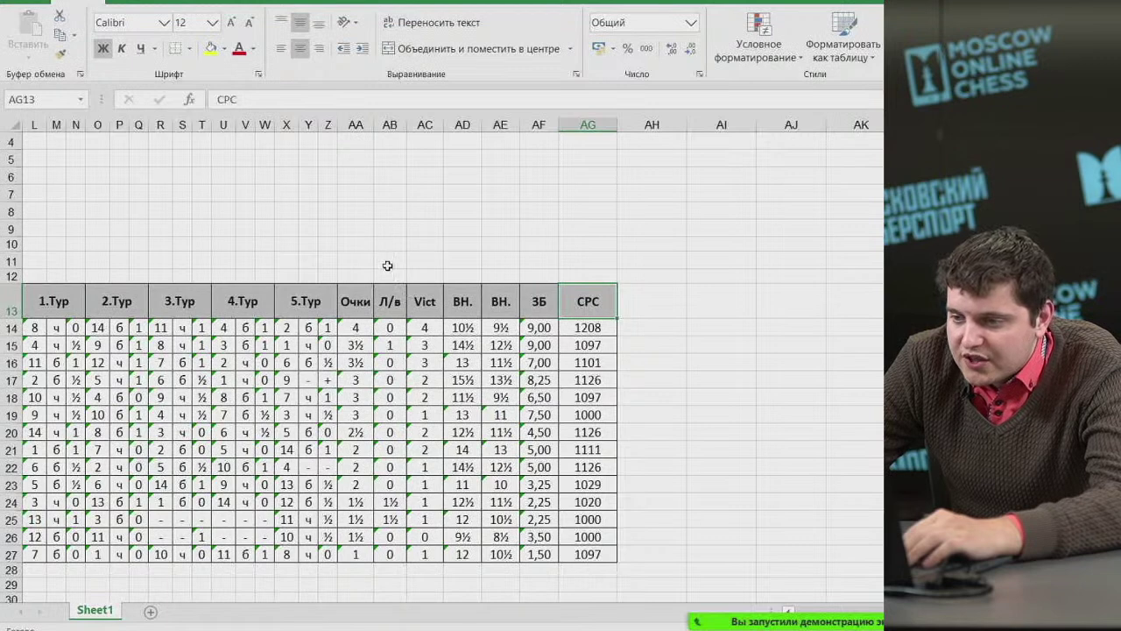
Rename the five tiebreak headers to К1, К2, К3, К4 and К5.
click(391, 301)
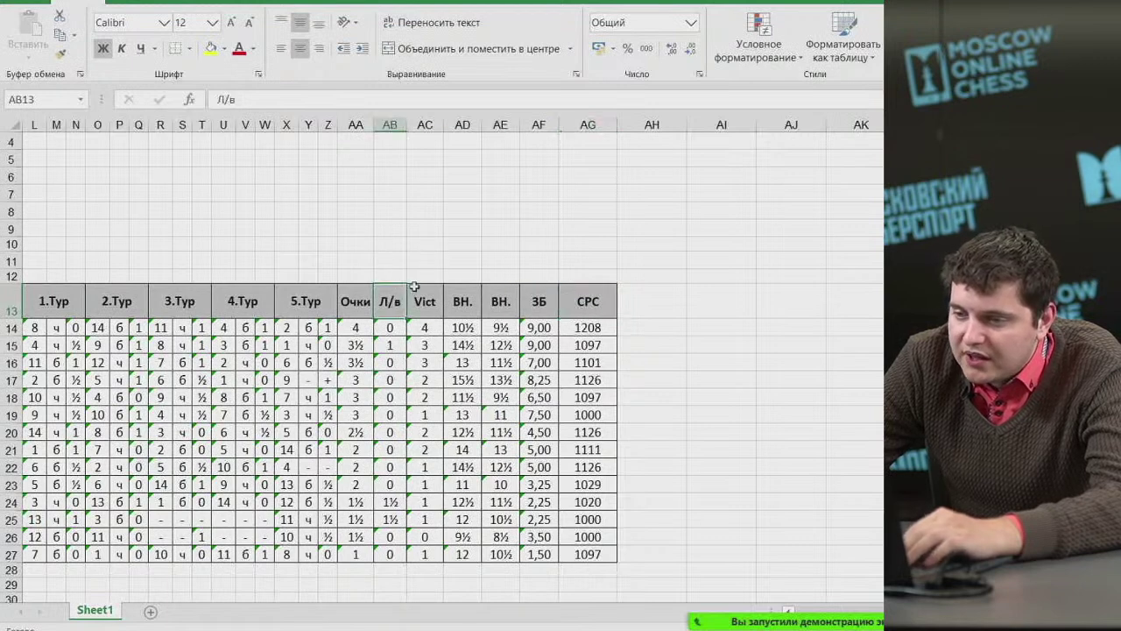
text(К)
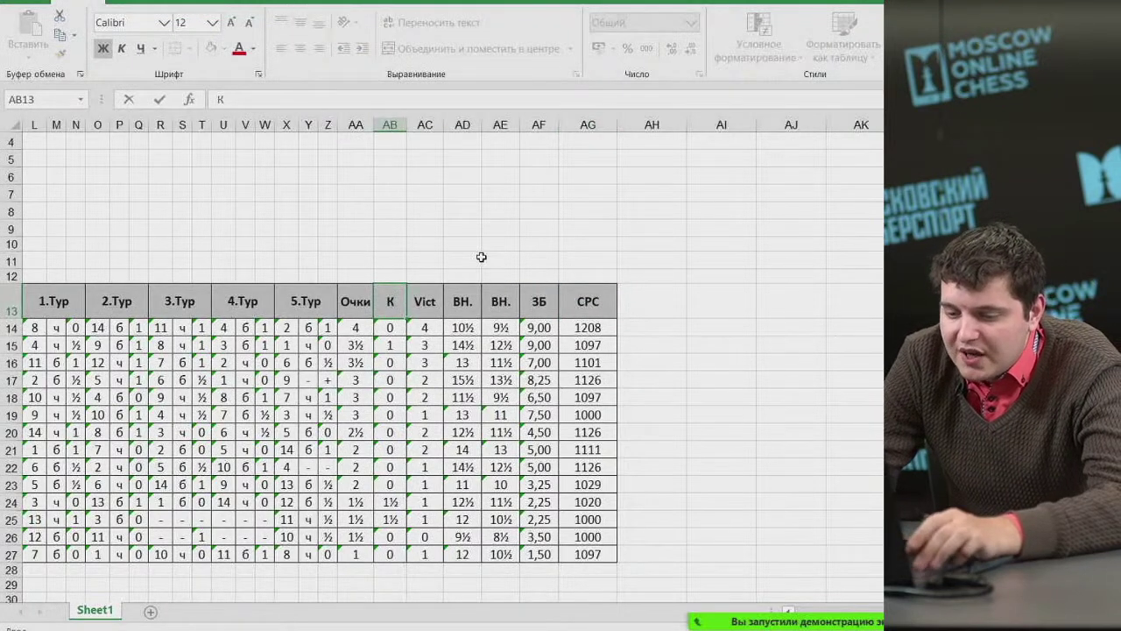
text(1)
key(Tab)
text(К2)
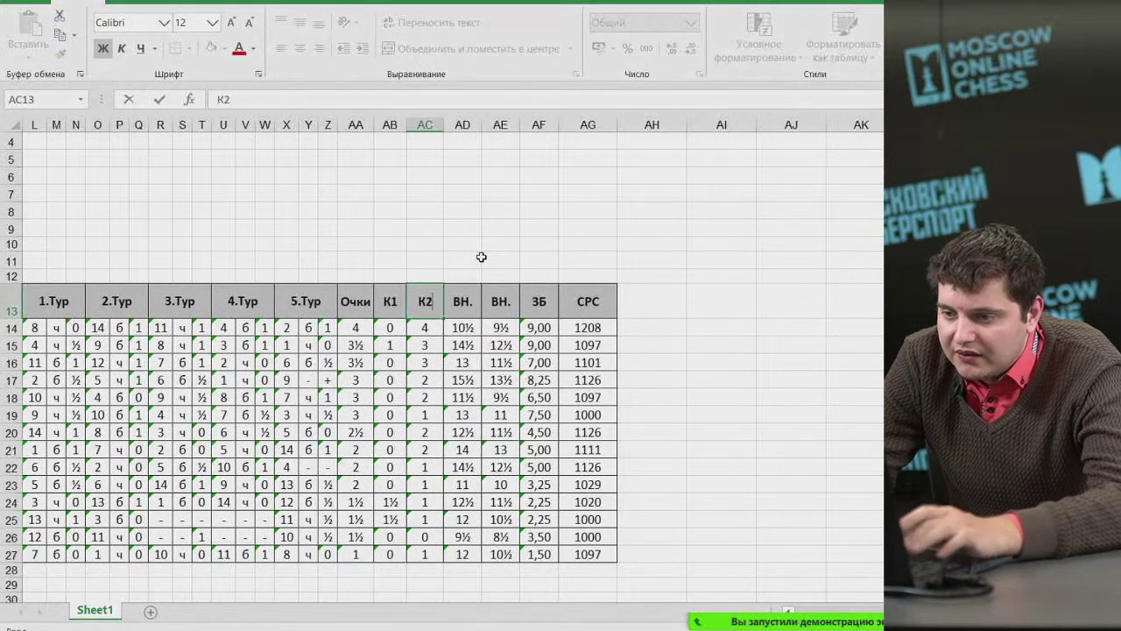
key(Tab)
text(К3)
key(Tab)
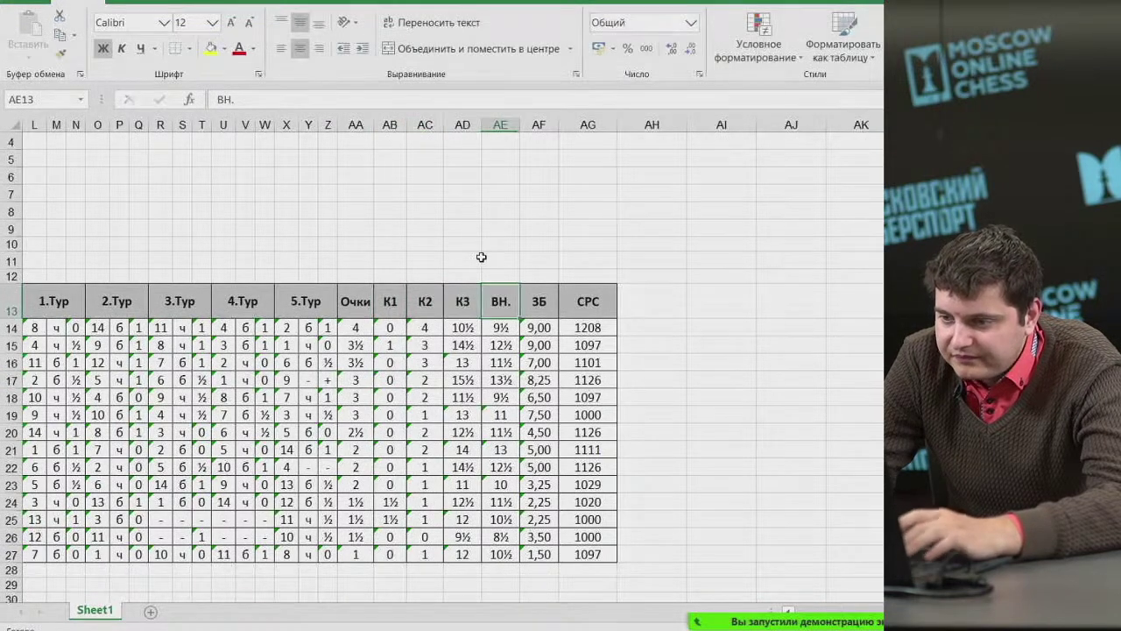
text(К)
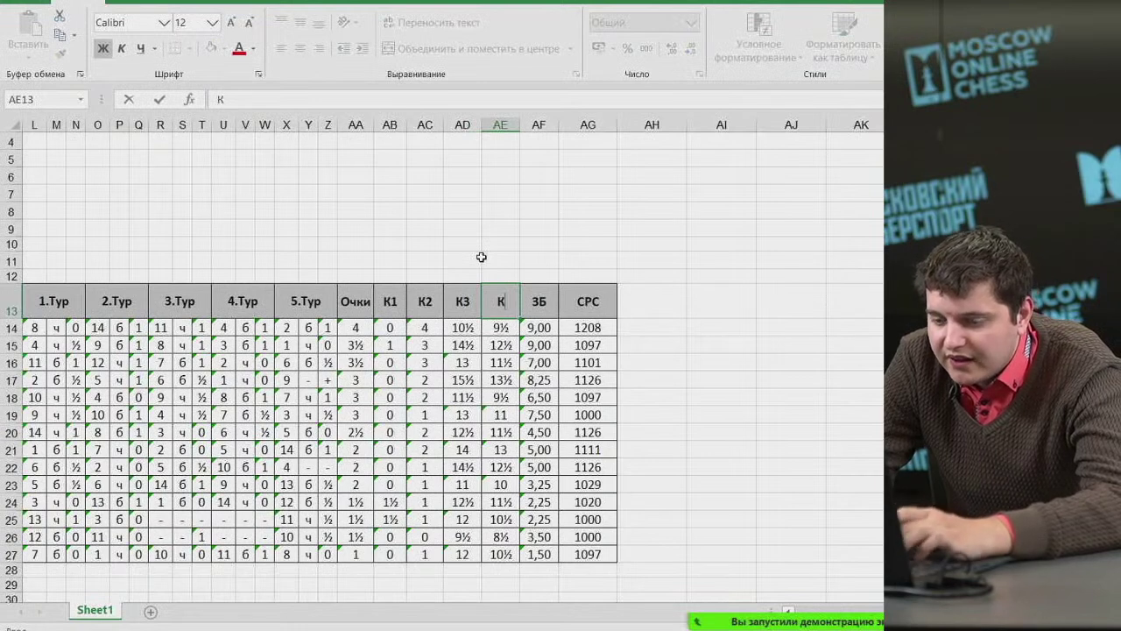
text(4)
key(Tab)
text(К5)
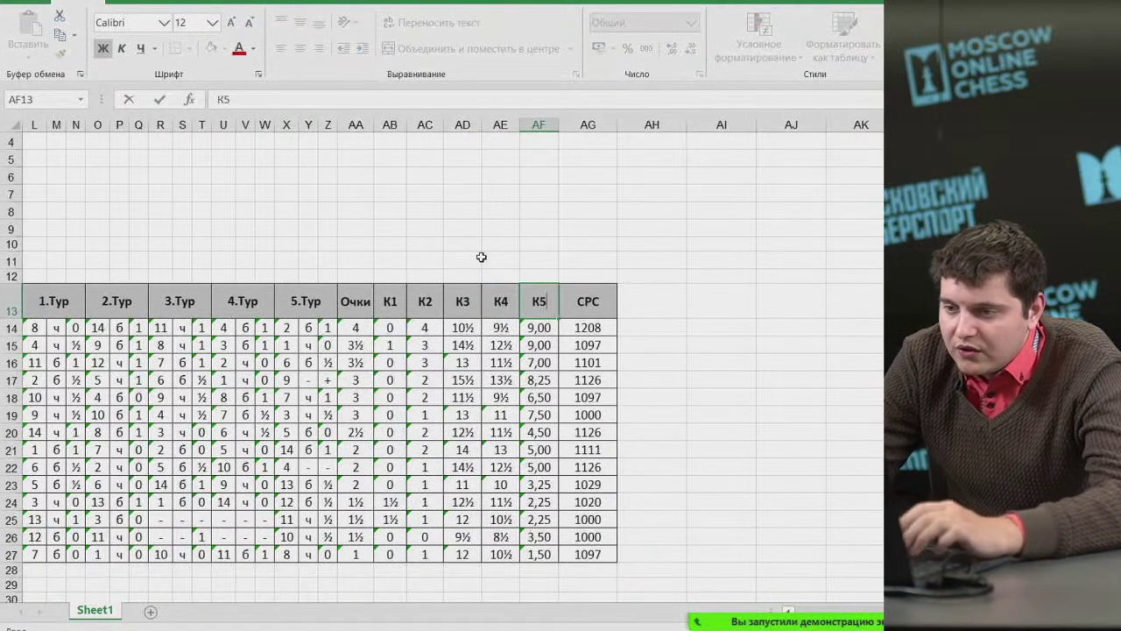
click(493, 268)
scroll(493, 267, down, 3)
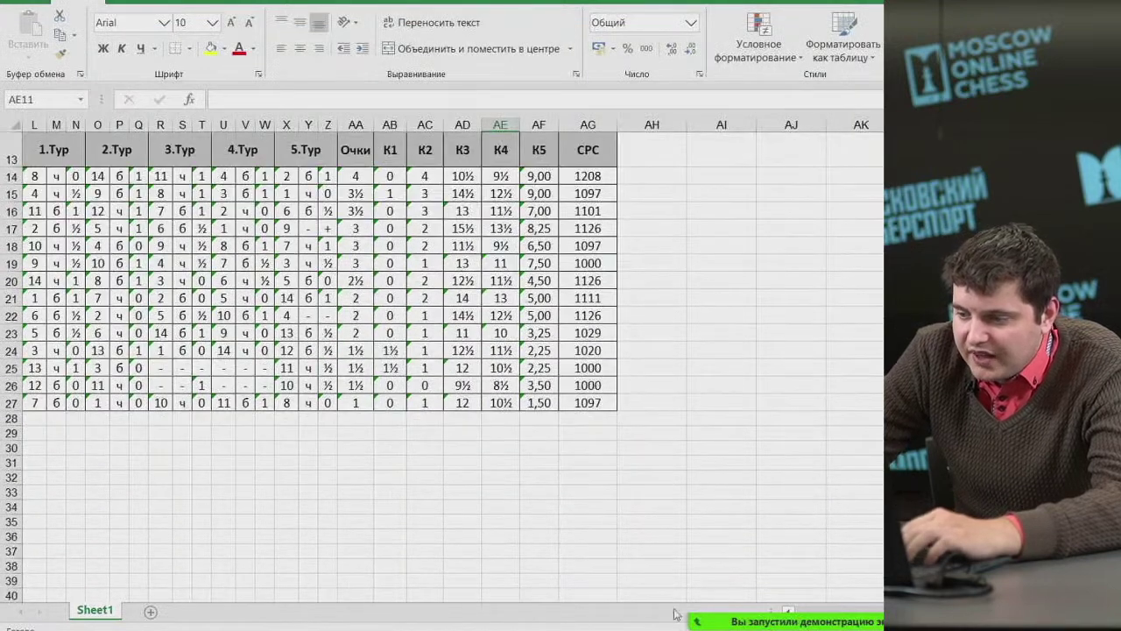
Enter the first legend line 'к1 -личная встреча' in cell D29.
scroll(154, 446, left, 5)
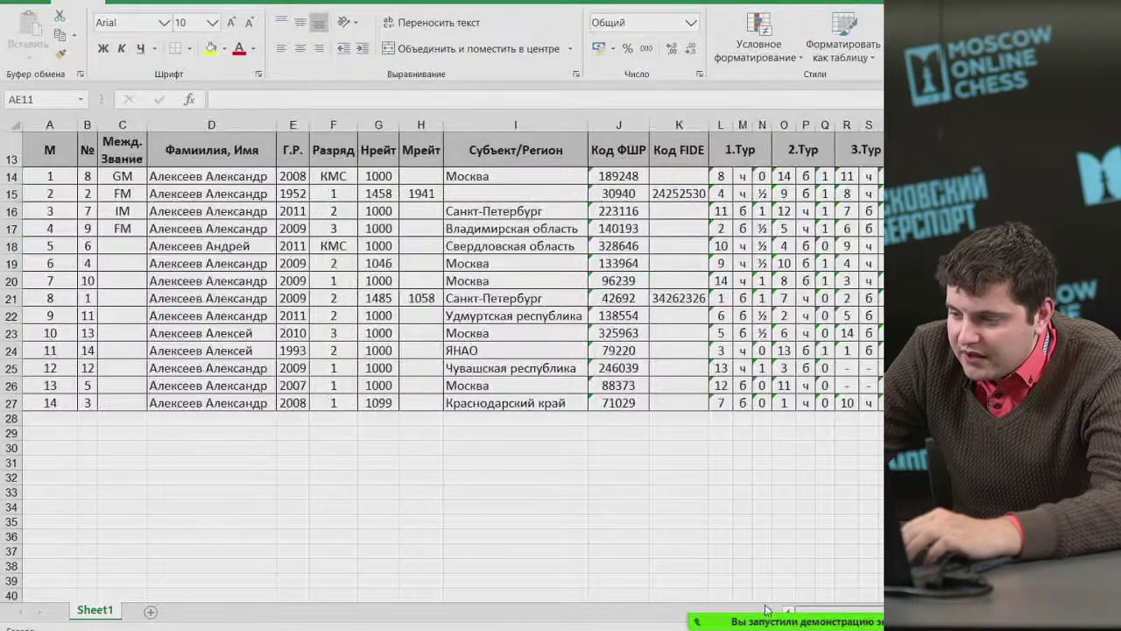
drag(55, 435, 163, 433)
click(163, 432)
text(к)
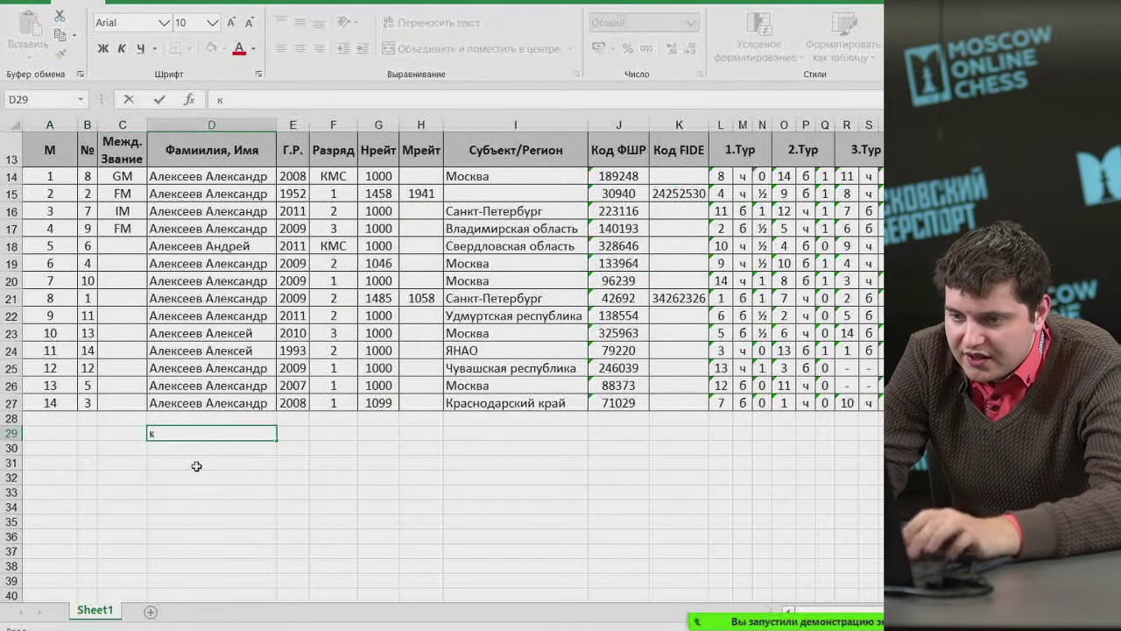
text(1 -личная)
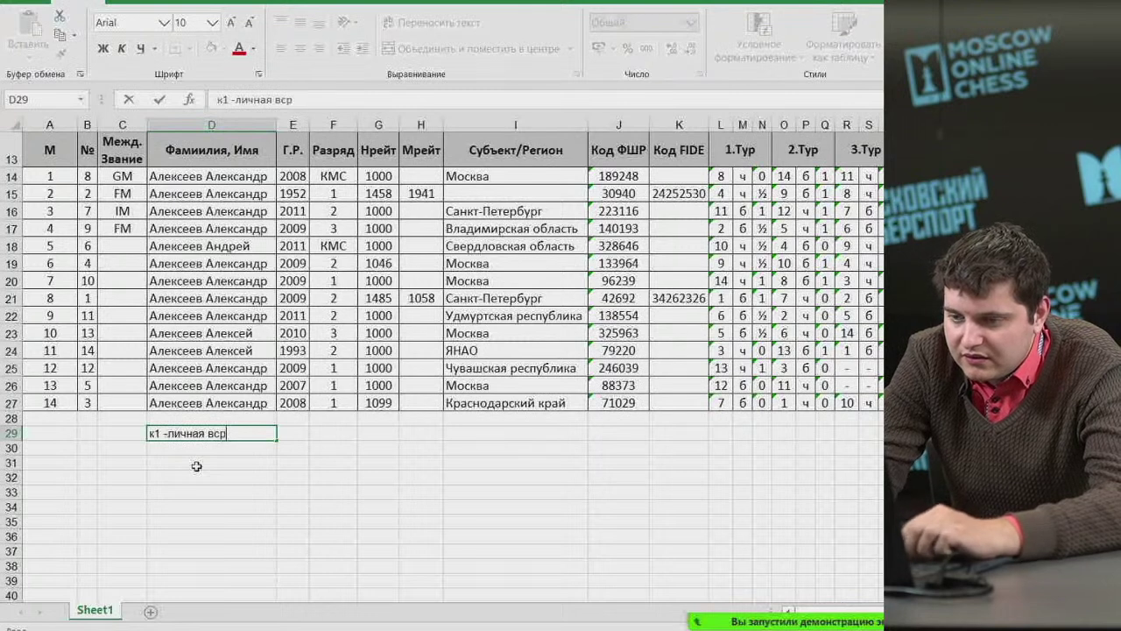
text( встреча)
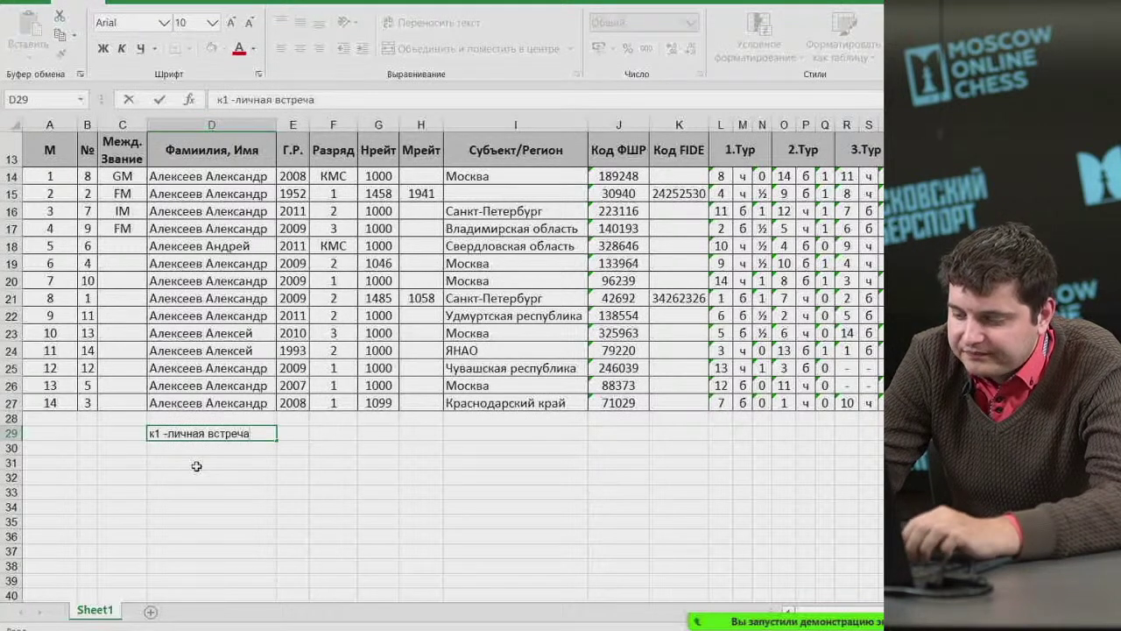
key(Return)
Edit D30 so the second legend line reads 'к2-Количетсво побед'.
text(к1 -личная встреча)
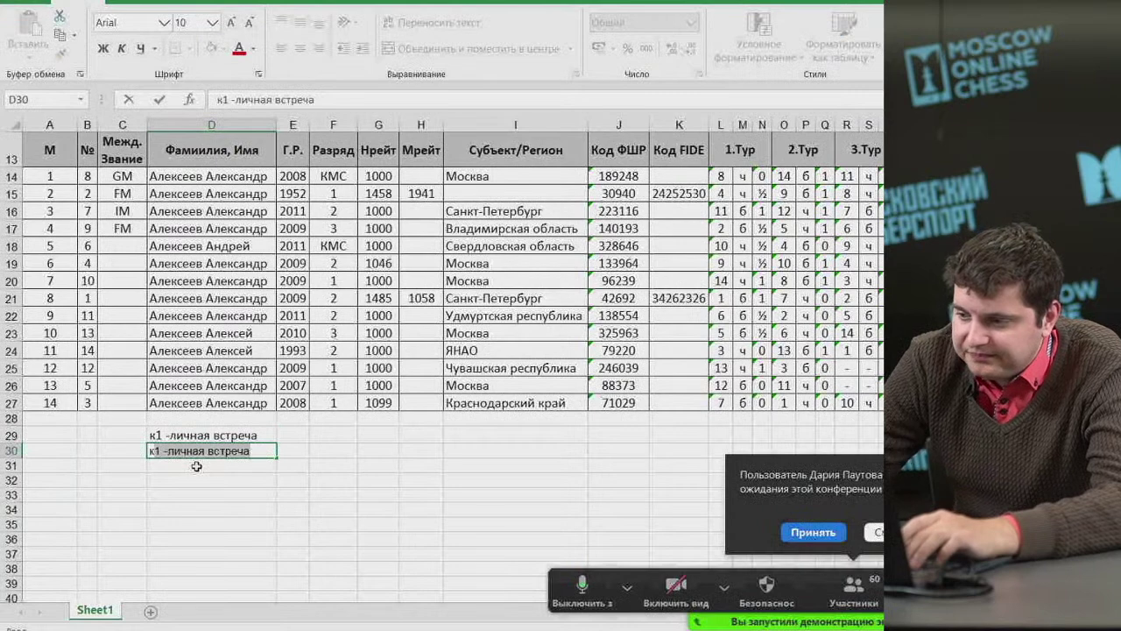
click(790, 531)
double_click(210, 451)
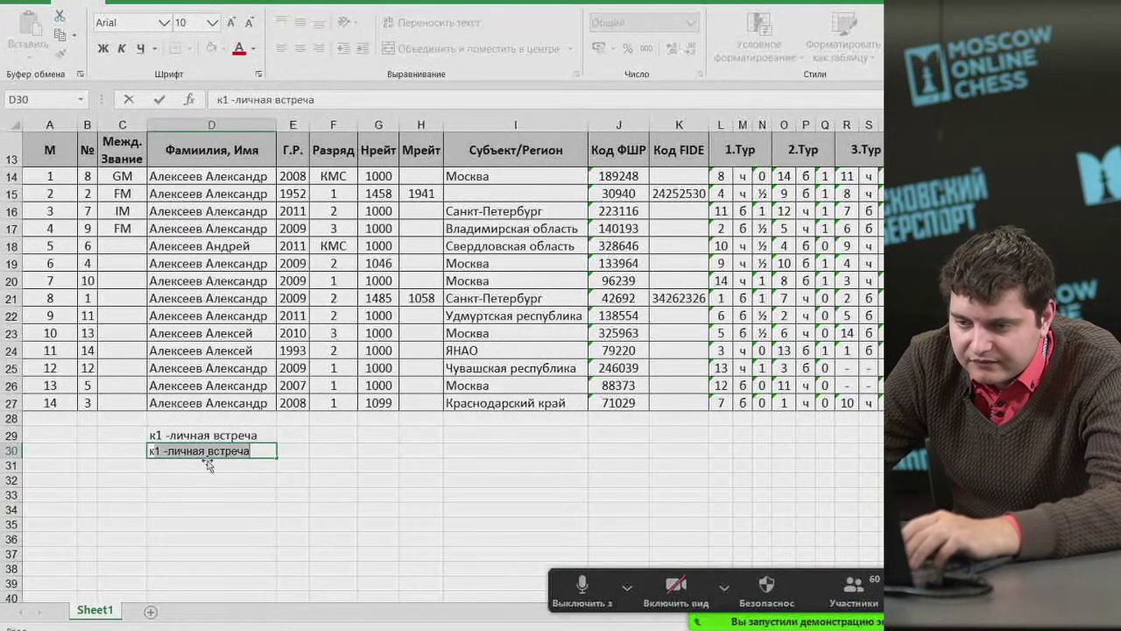
click(163, 450)
key(BackSpace)
scroll(619, 517, up, 3)
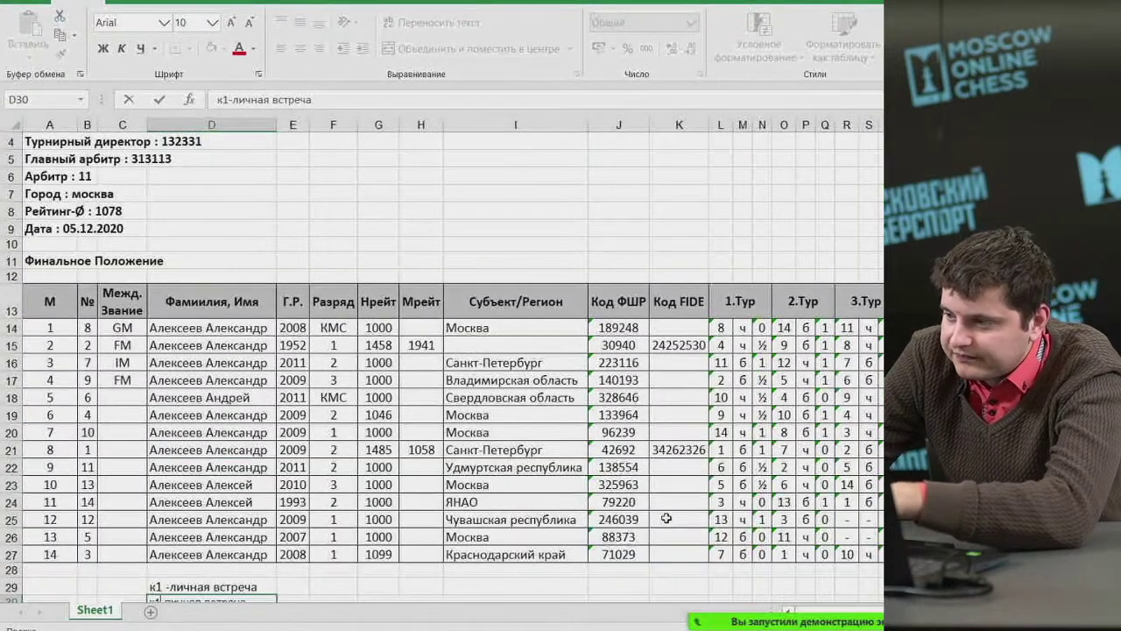
scroll(385, 477, down, 2)
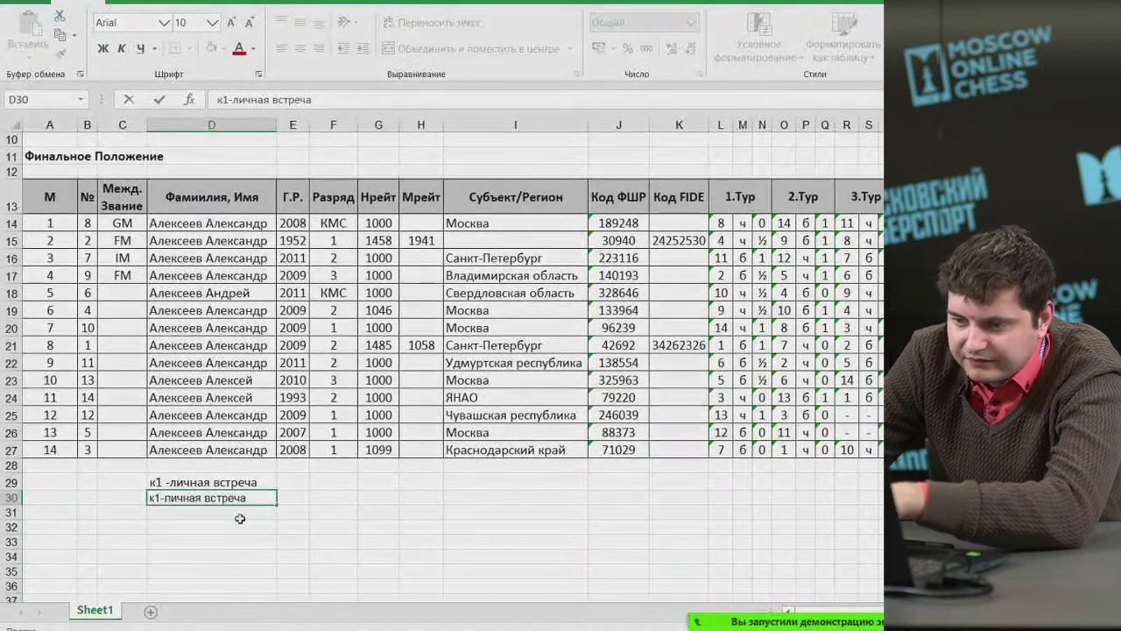
key(BackSpace)
text(2)
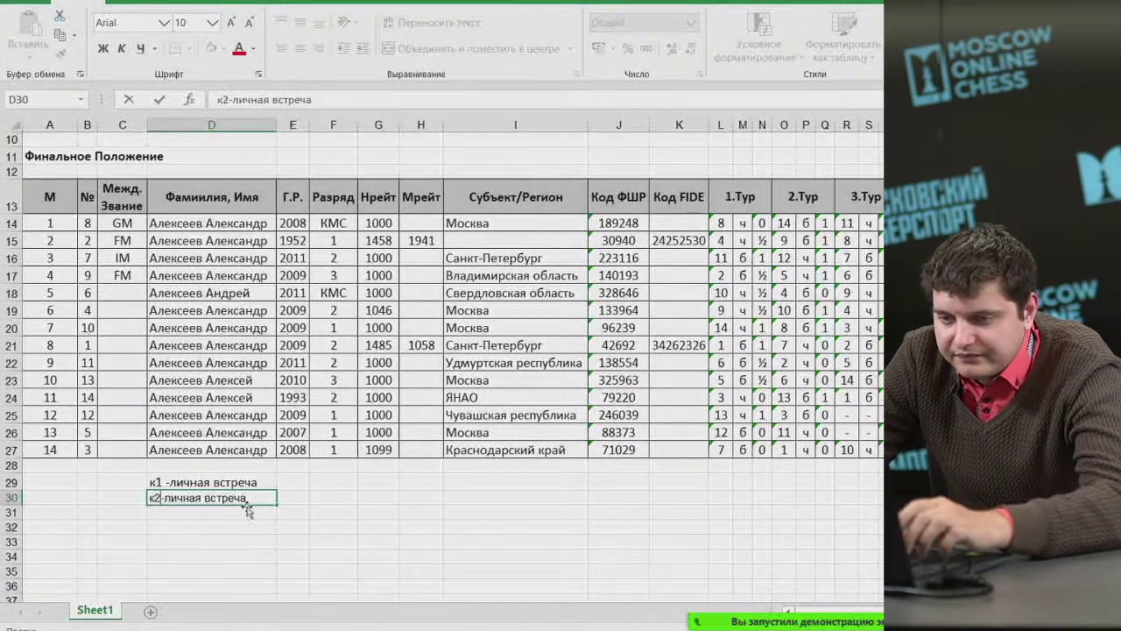
drag(247, 497, 164, 497)
text(Зо)
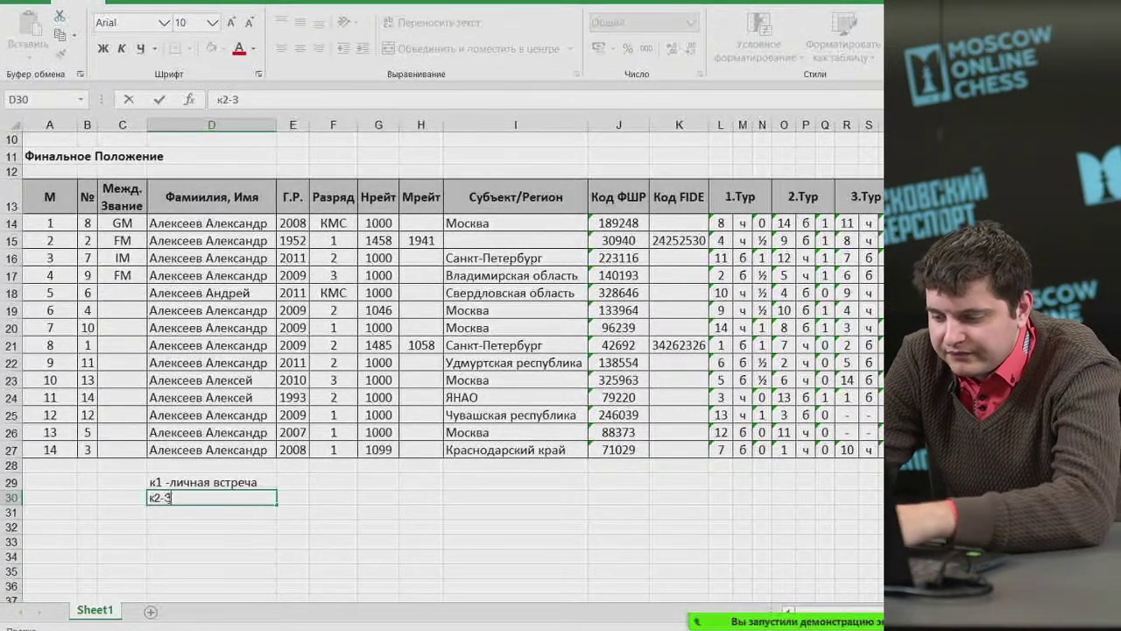
key(BackSpace)
key(BackSpace)
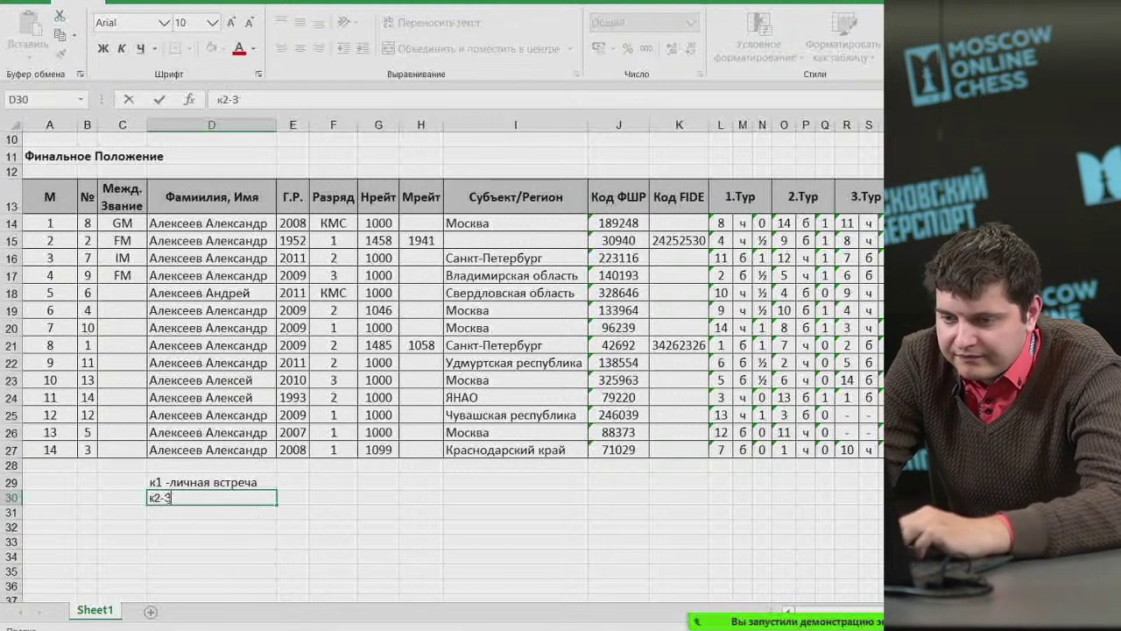
text(о)
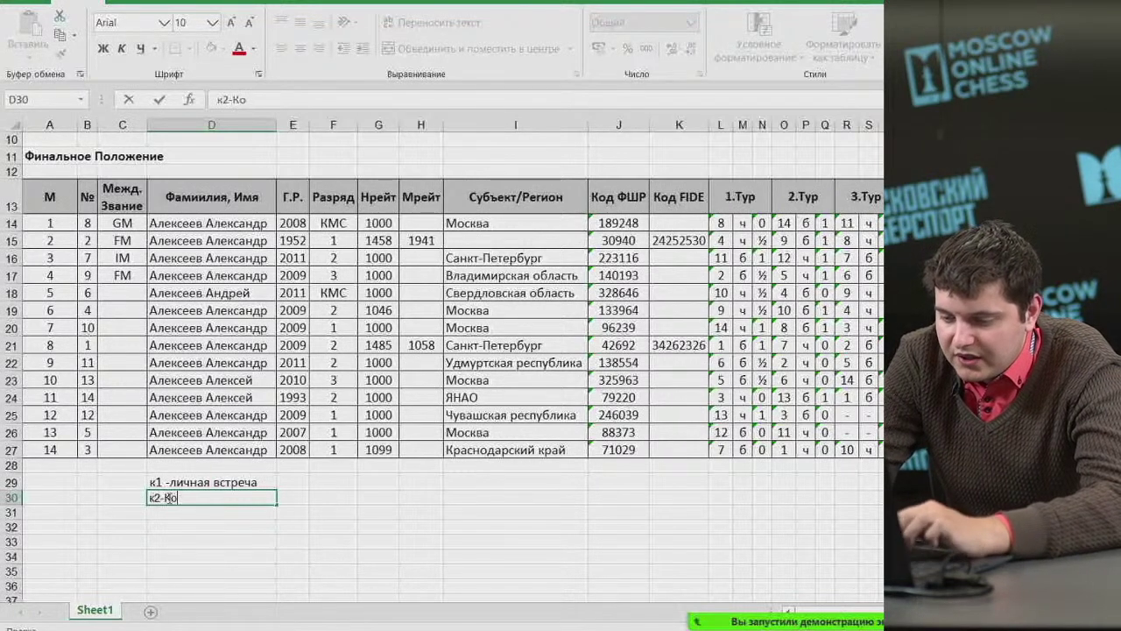
text(личетсво побед)
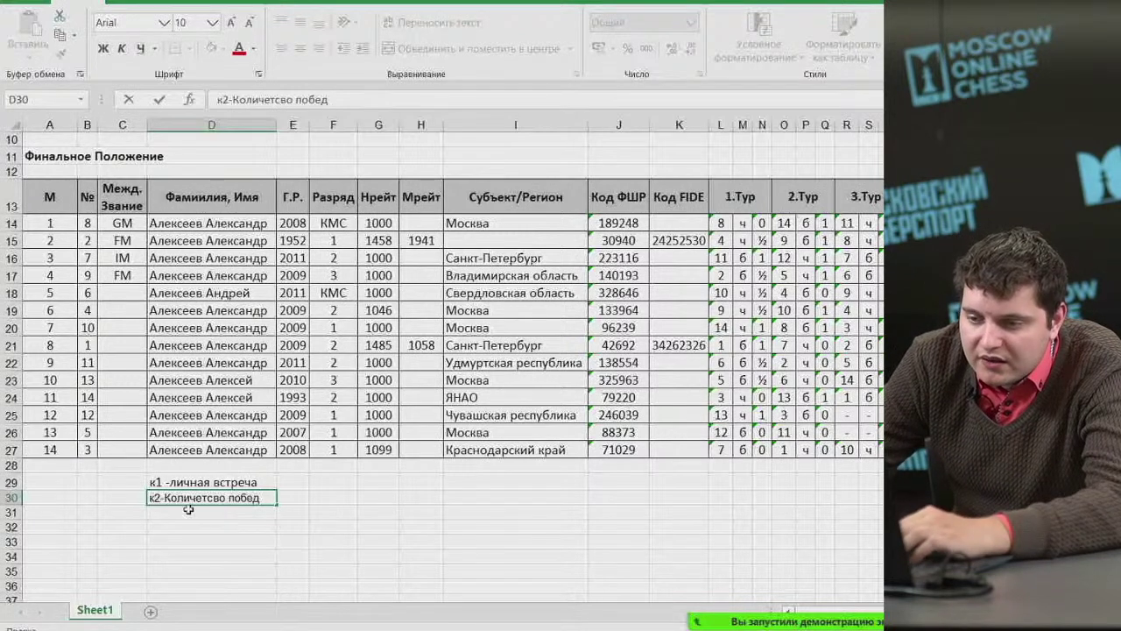
key(Return)
click(186, 496)
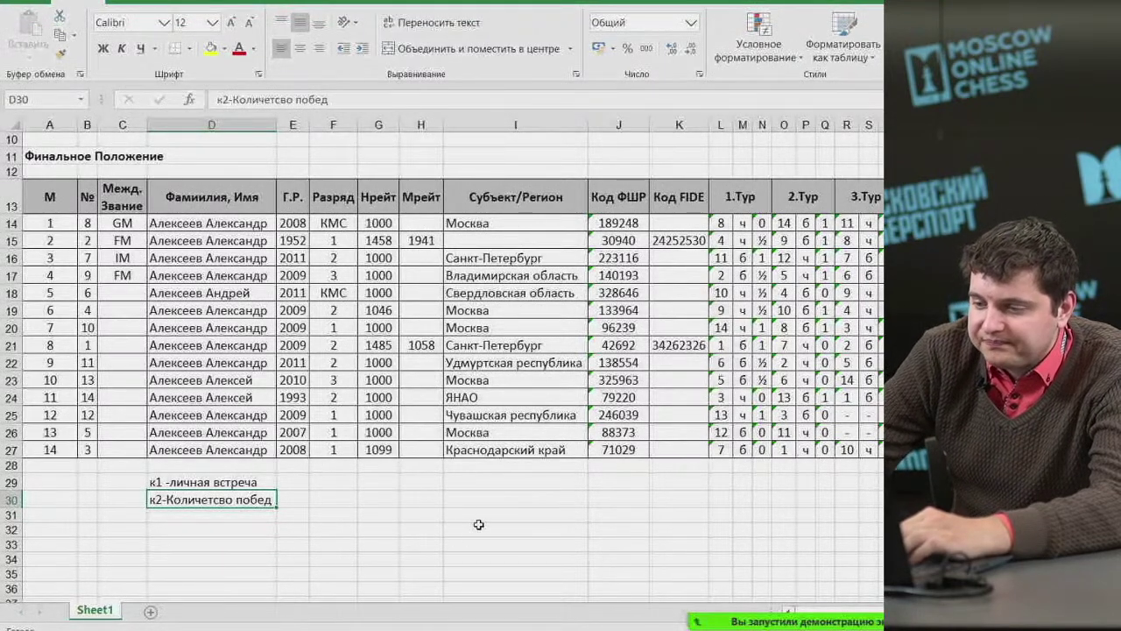
Merge and centre row 1 across the table and enter 'Этап Кубка России среди мужчин 2020'.
scroll(508, 526, up, 3)
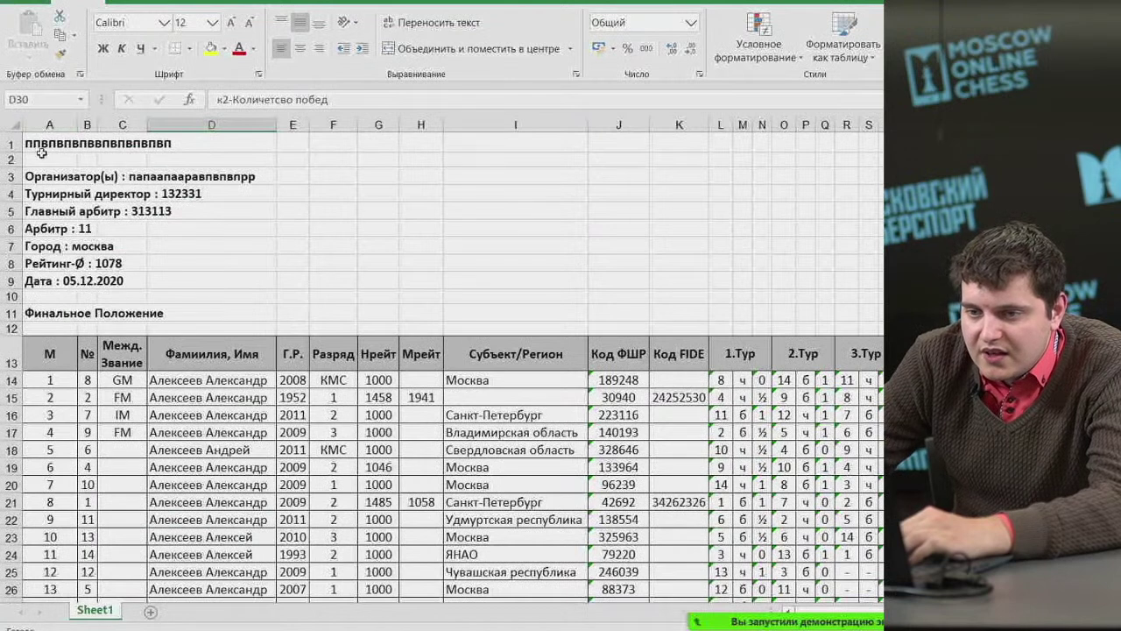
drag(40, 147, 863, 142)
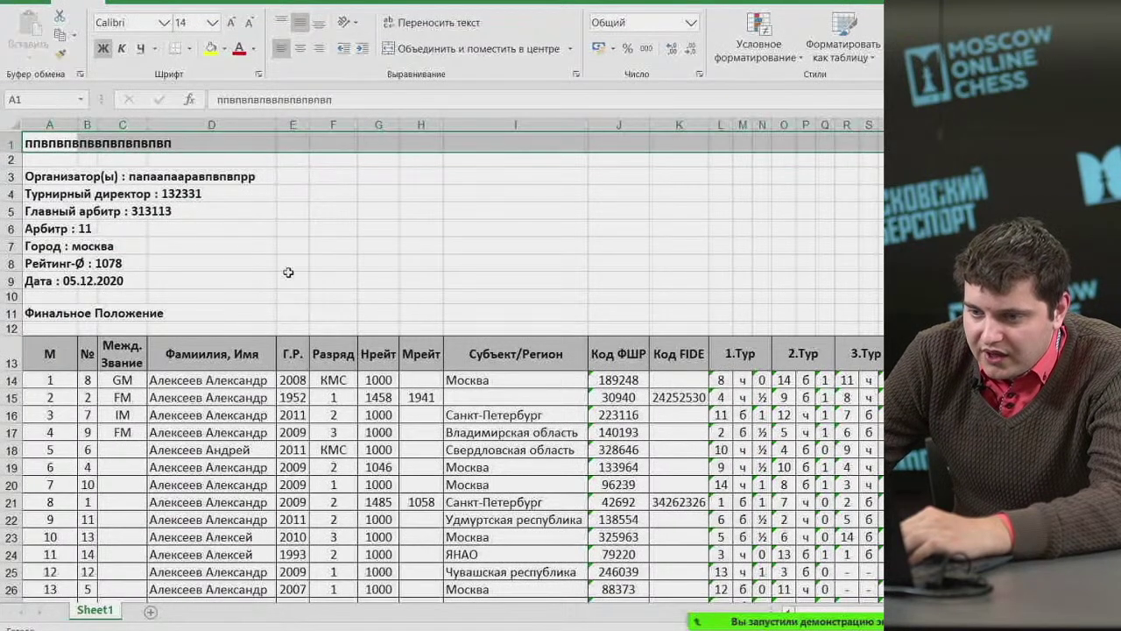
drag(48, 140, 769, 138)
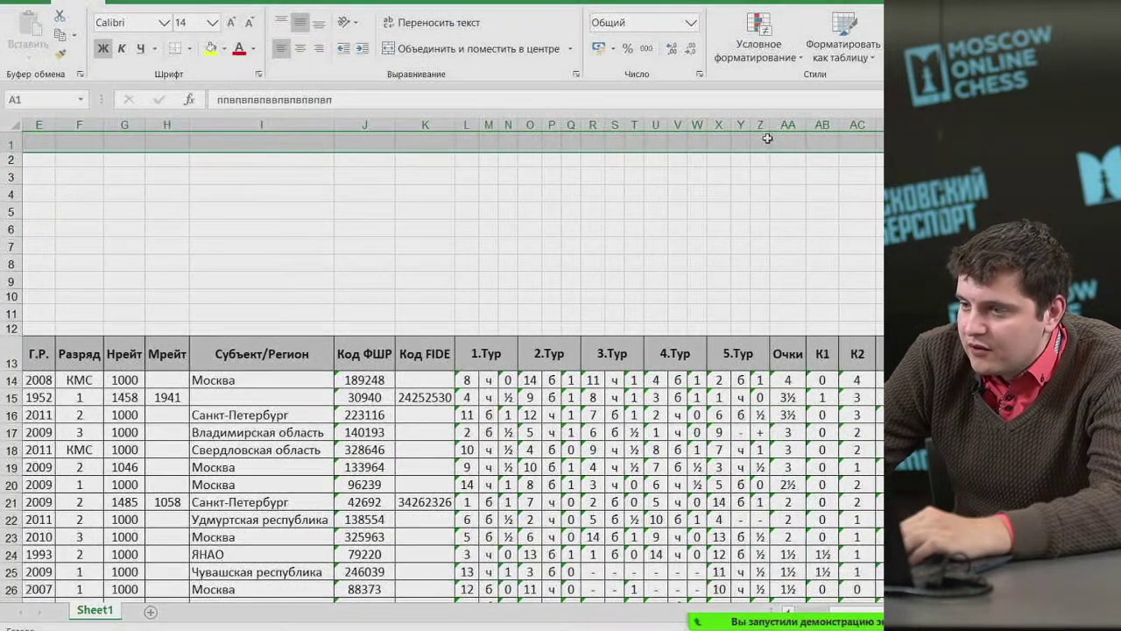
click(501, 52)
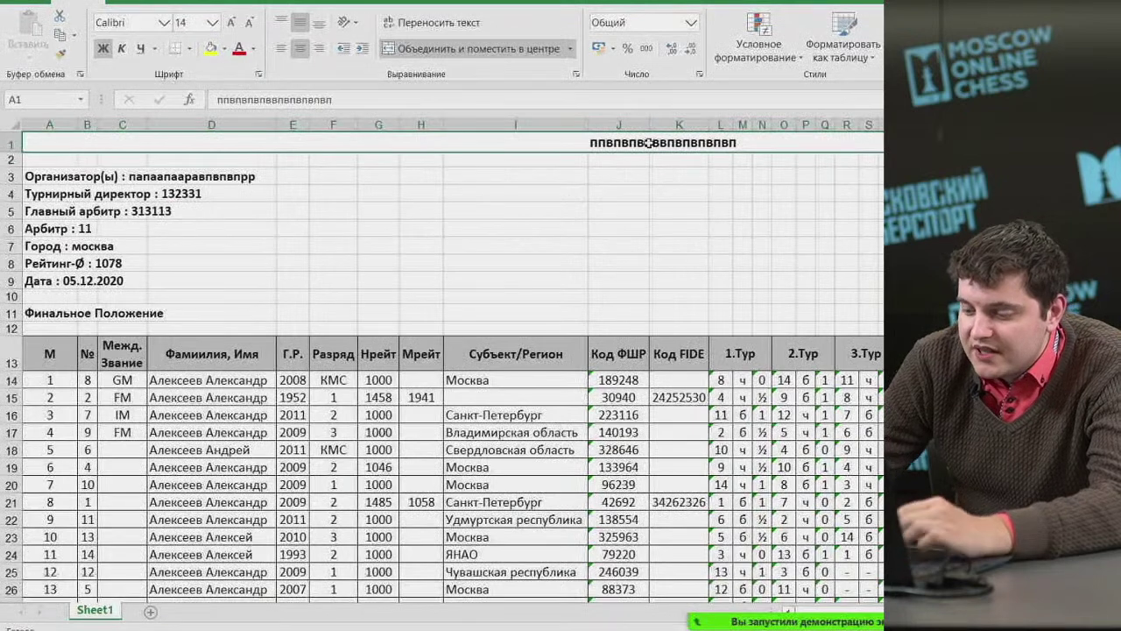
text(Этап)
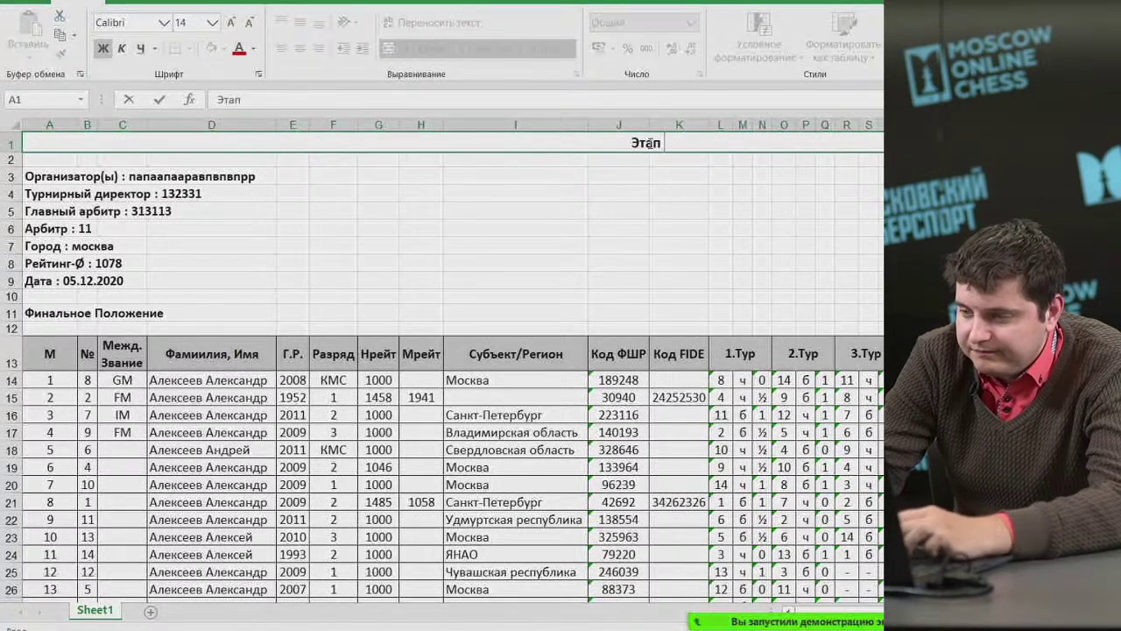
text( Кубка Р)
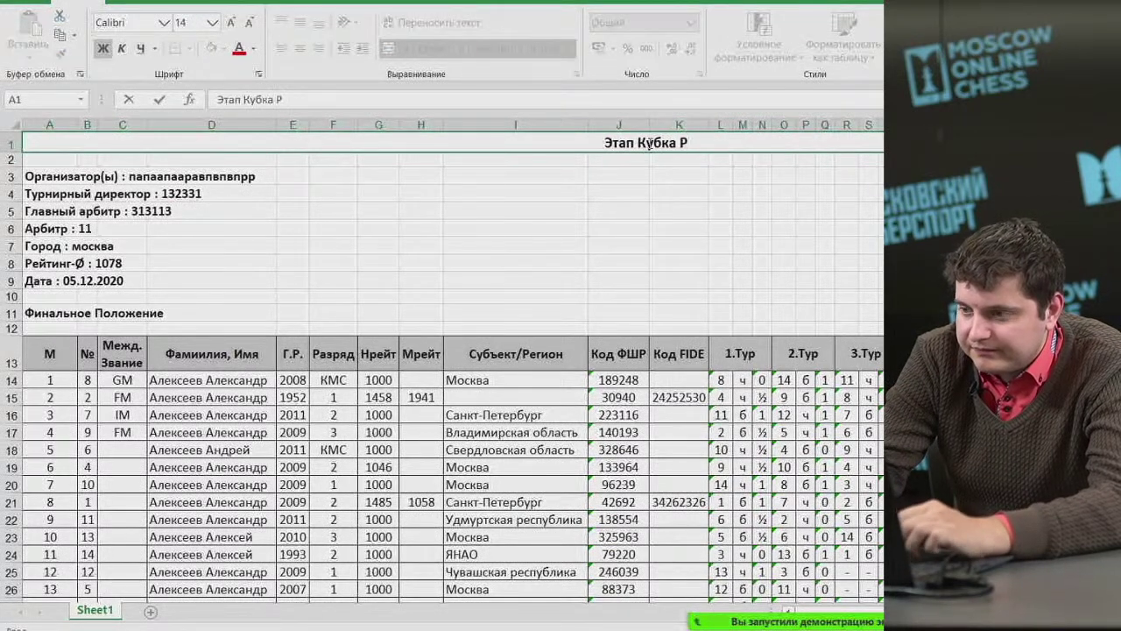
text(оссии среди)
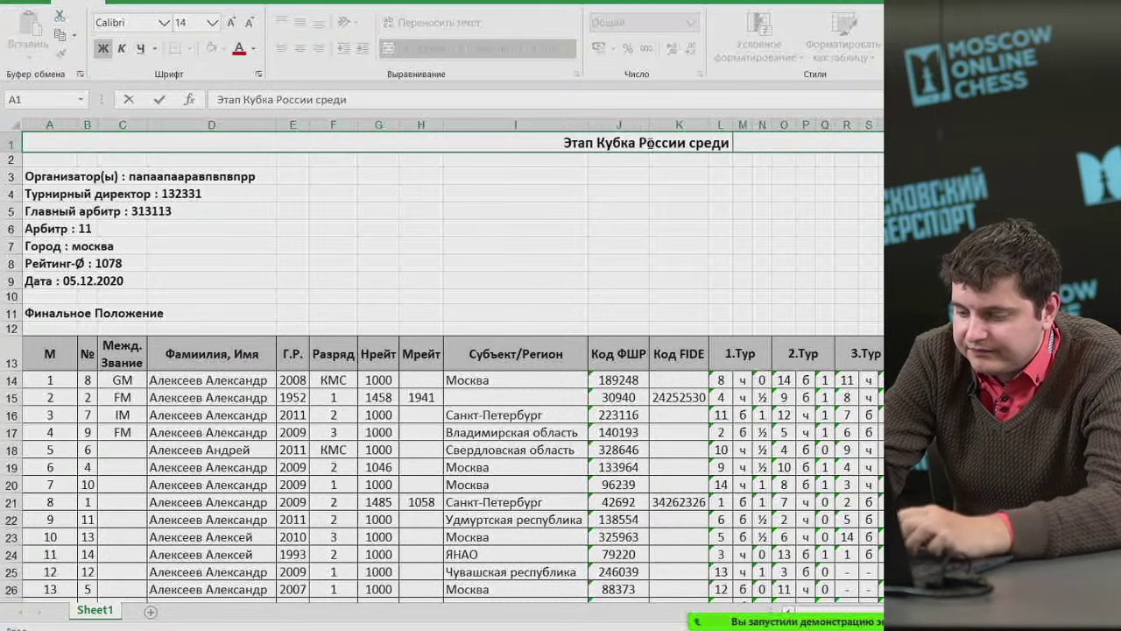
text( мужчин 2020)
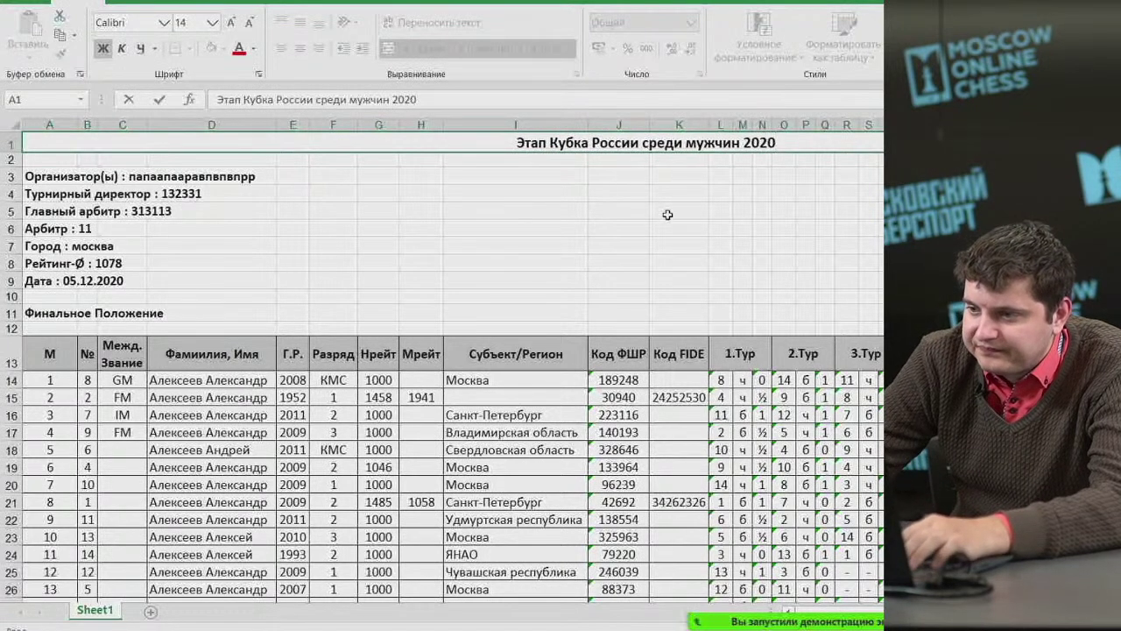
click(673, 212)
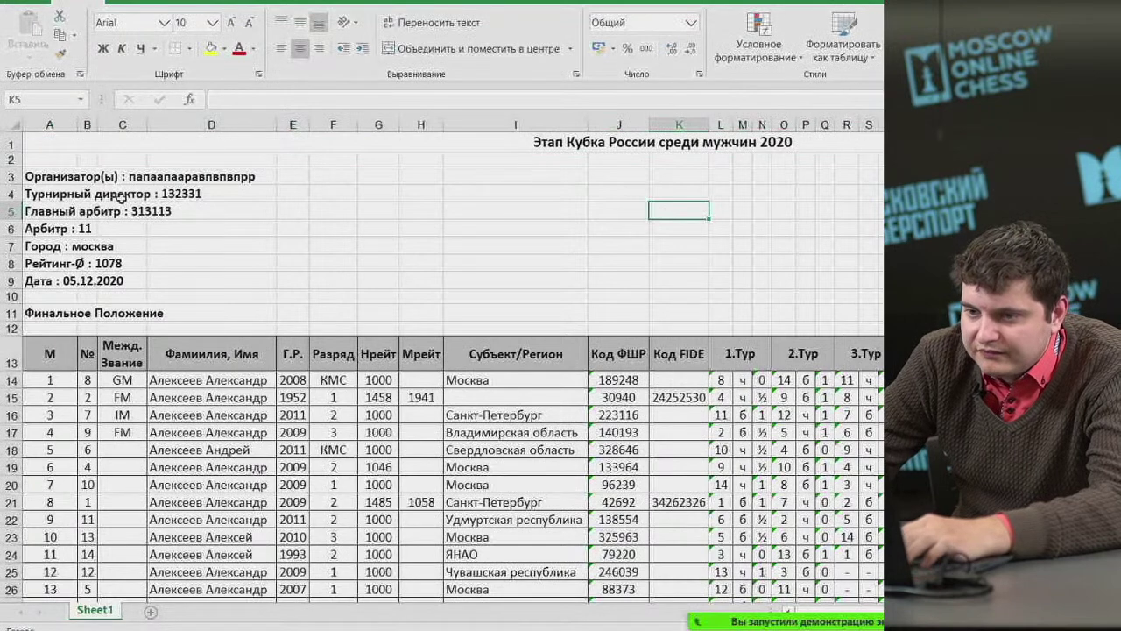
Delete the organiser information rows 3 to 11.
drag(12, 176, 16, 313)
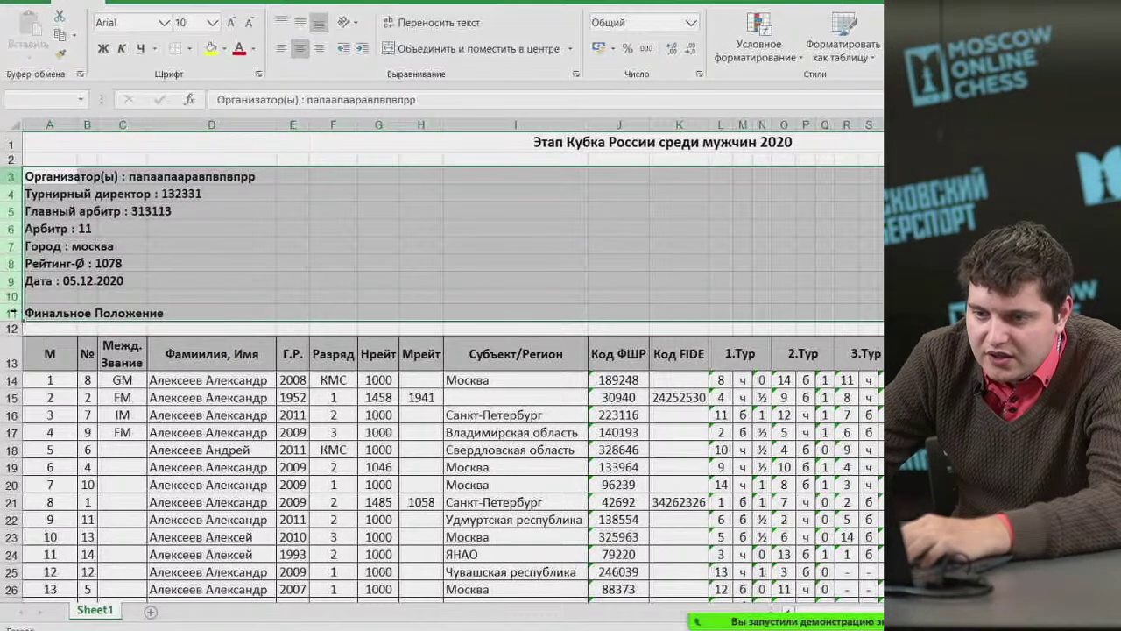
right_click(14, 263)
click(54, 382)
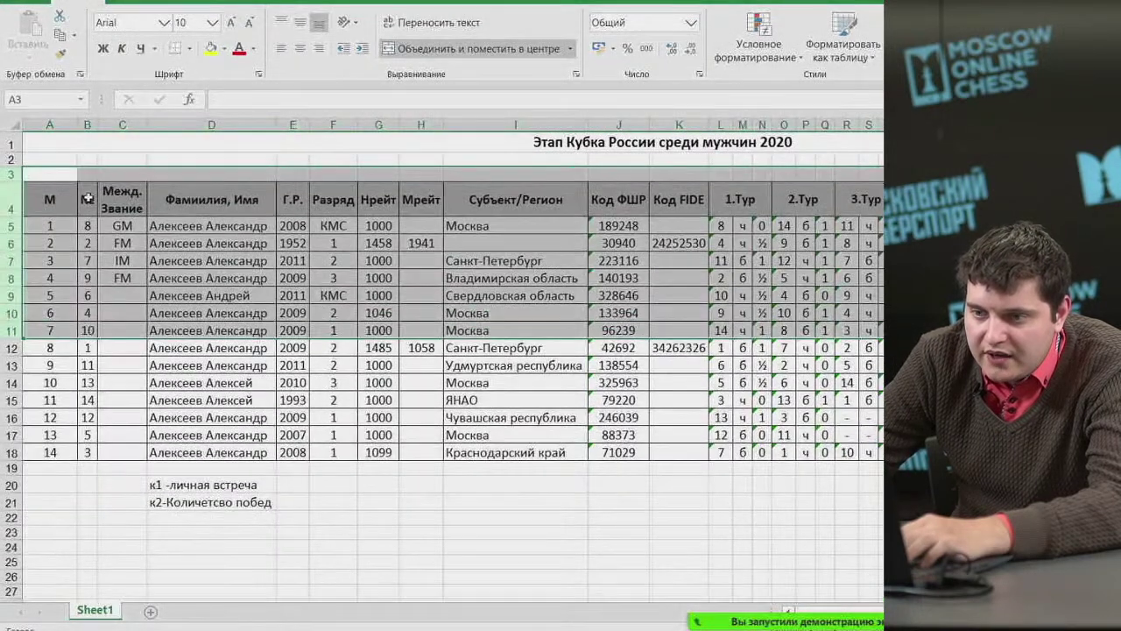
click(87, 173)
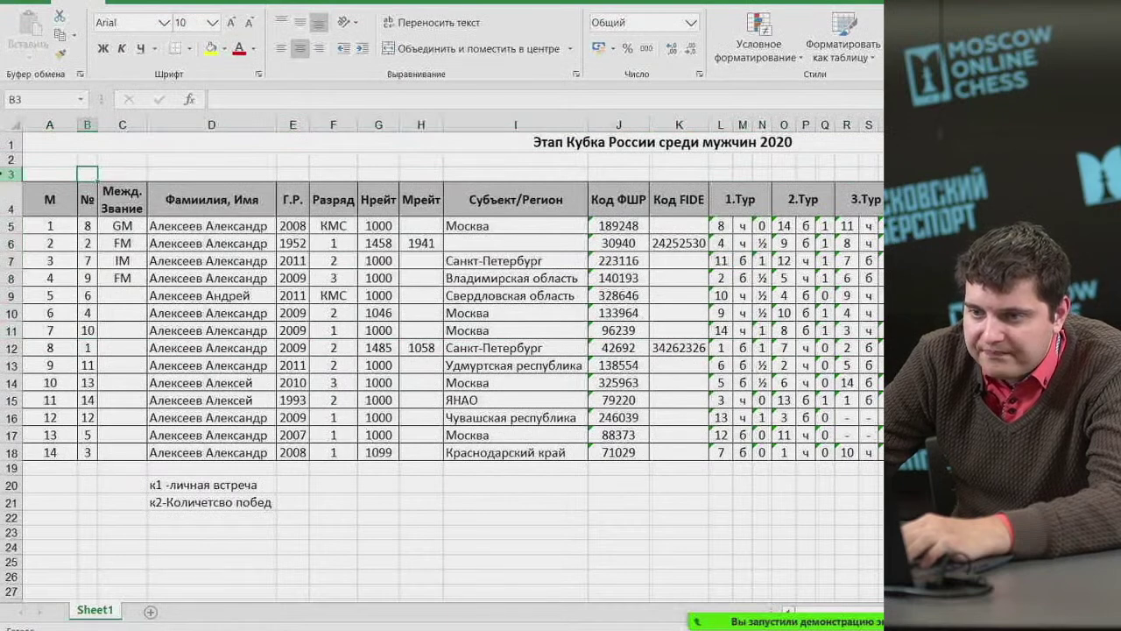
Merge row 2 across the table and enter the subtitle '(ЕКП СМ №212131)'.
drag(88, 166, 880, 162)
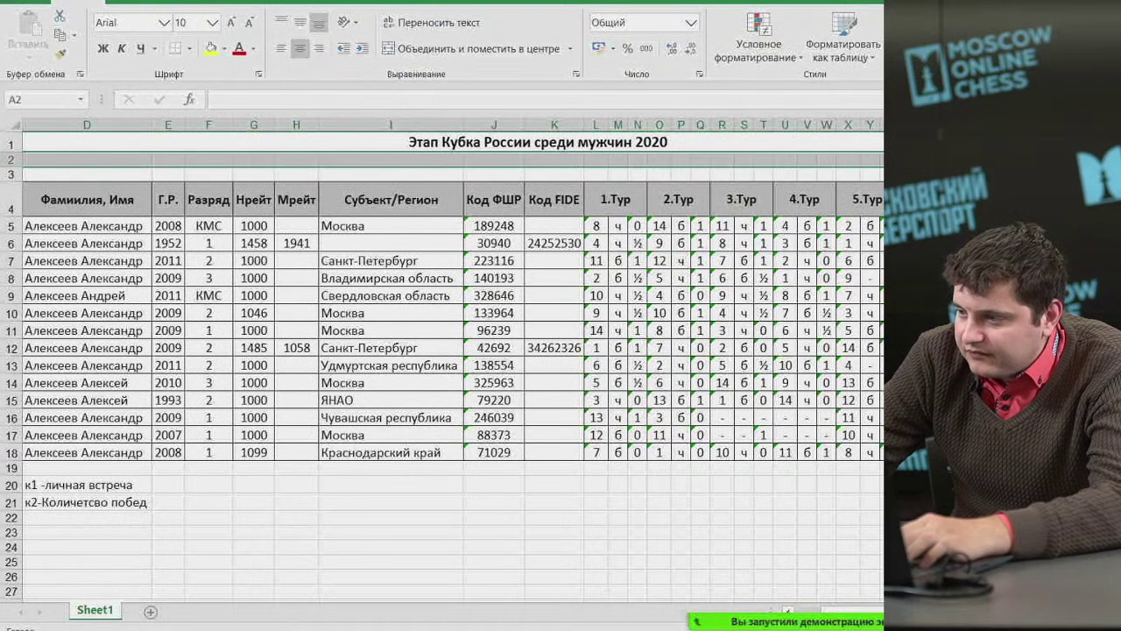
click(441, 51)
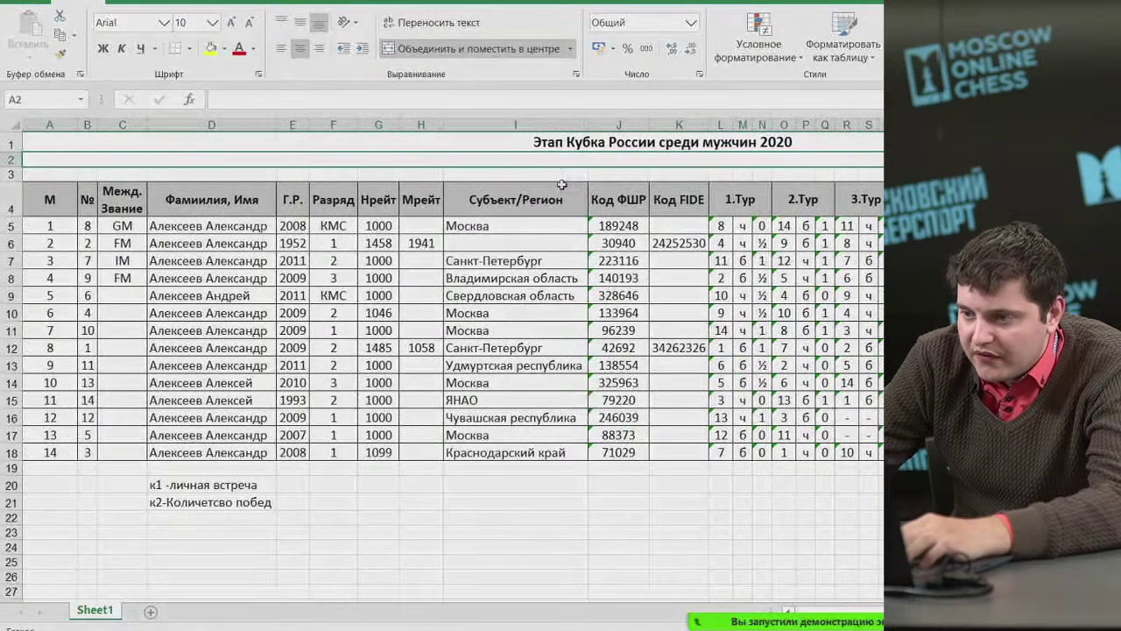
text(()
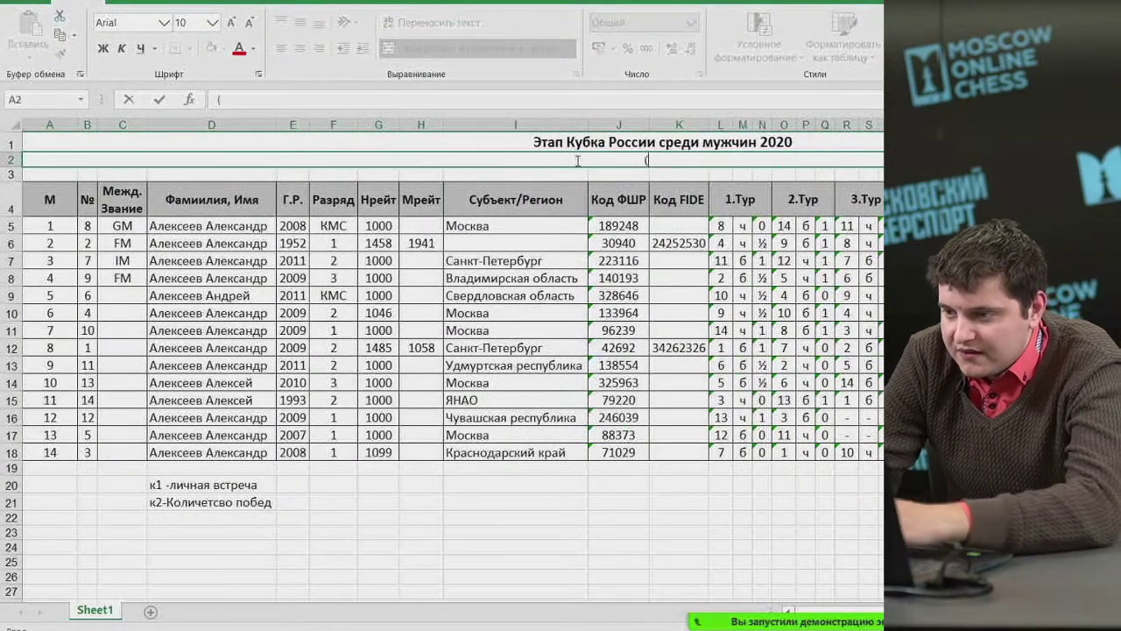
text(Е)
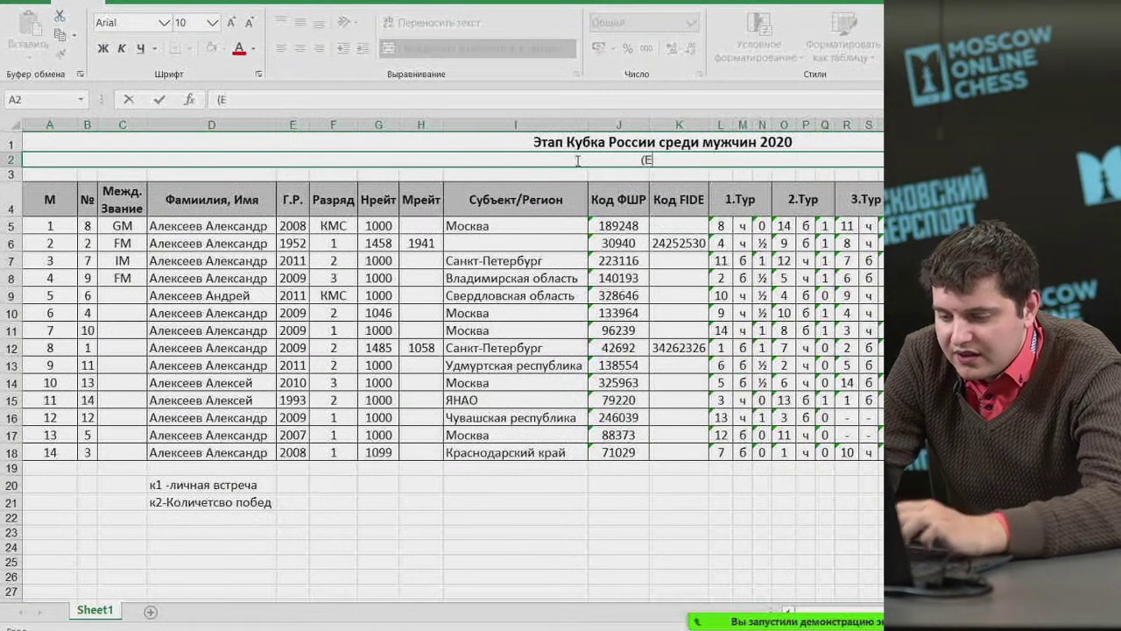
text(КП СМ )
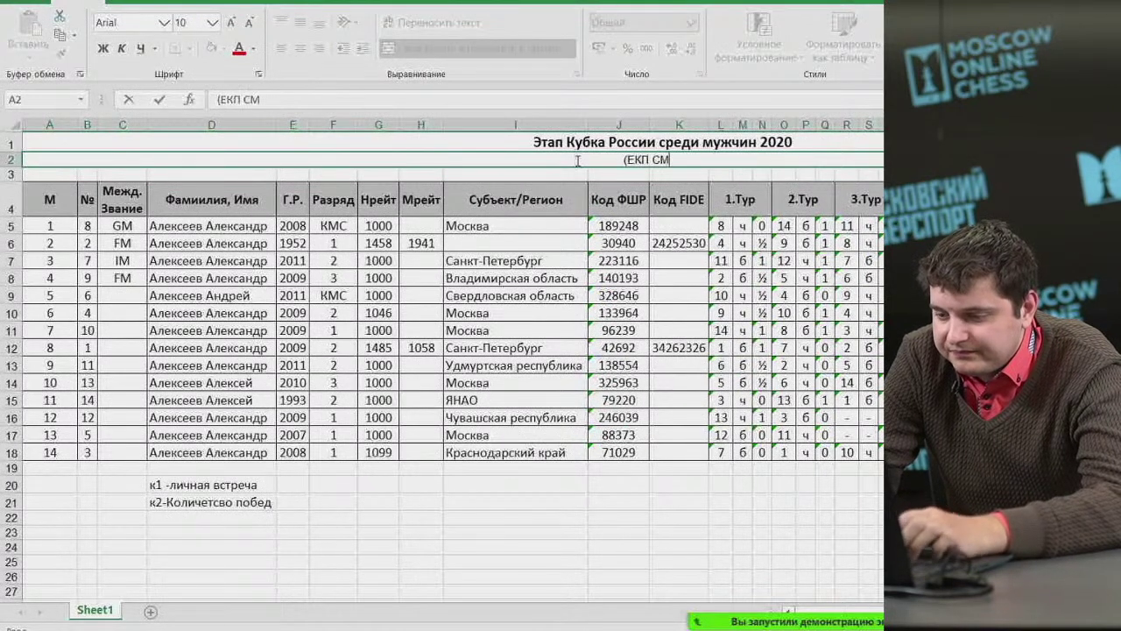
text(№)
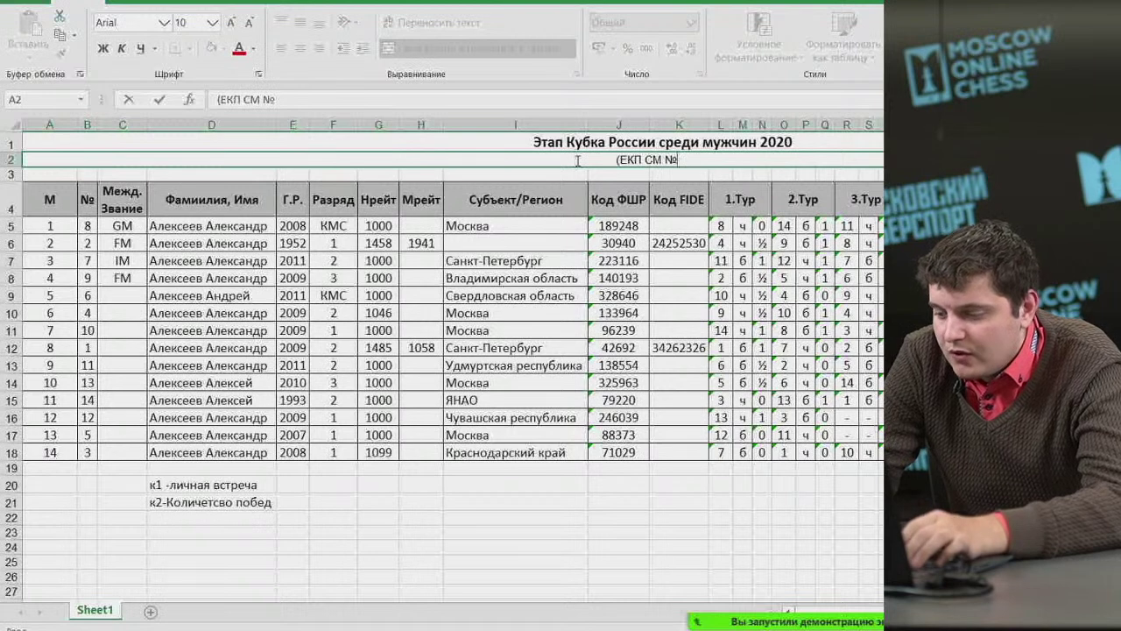
text(2)
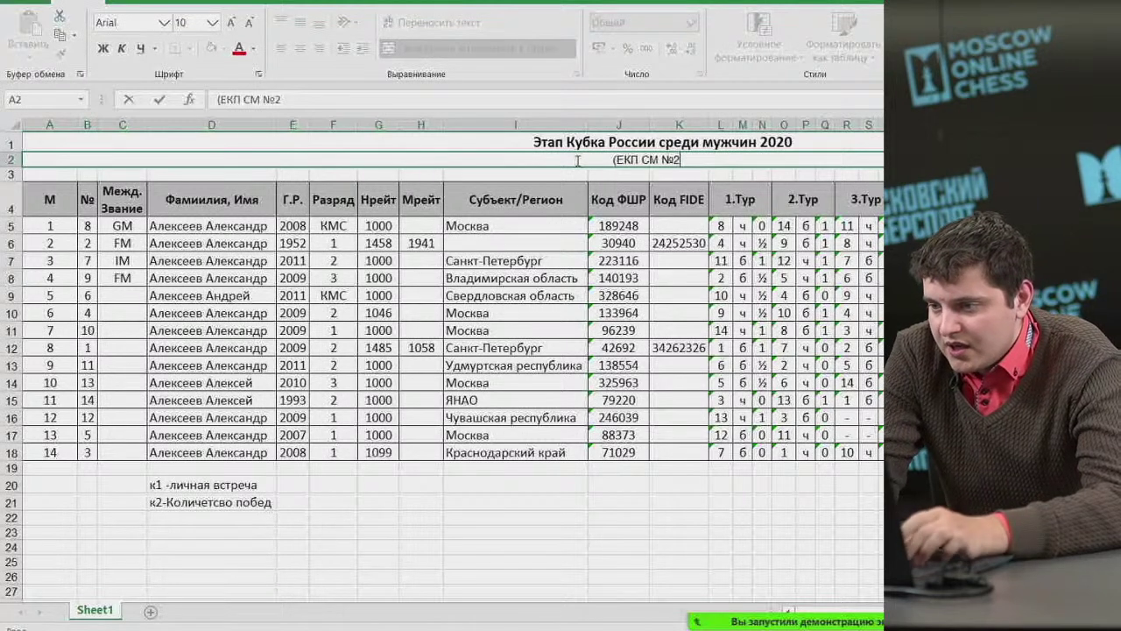
text(12131))
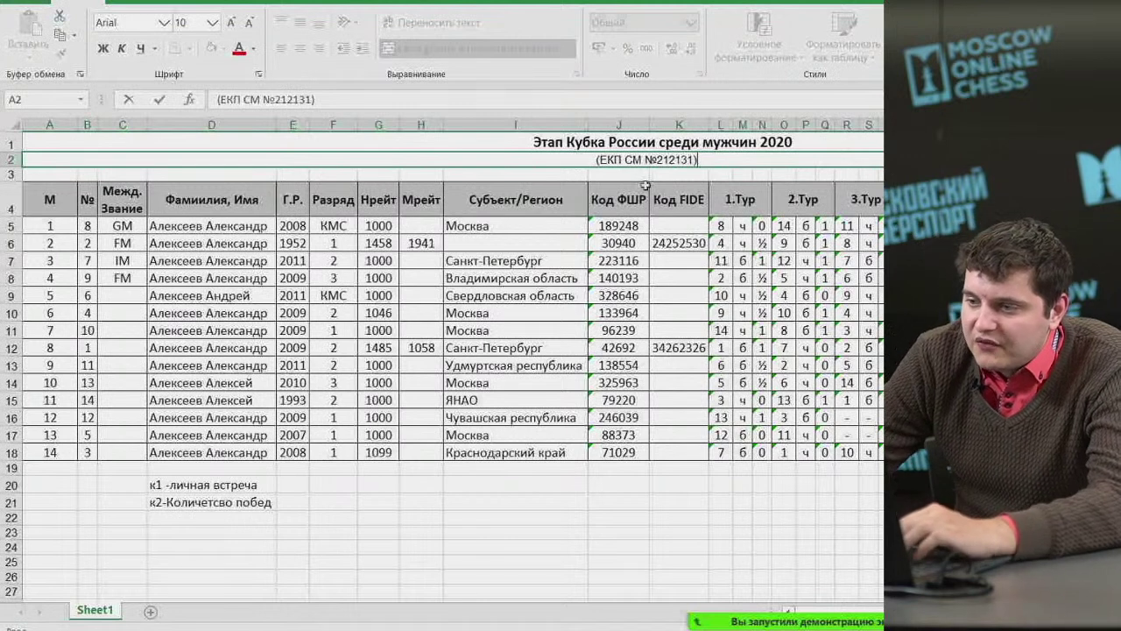
click(618, 173)
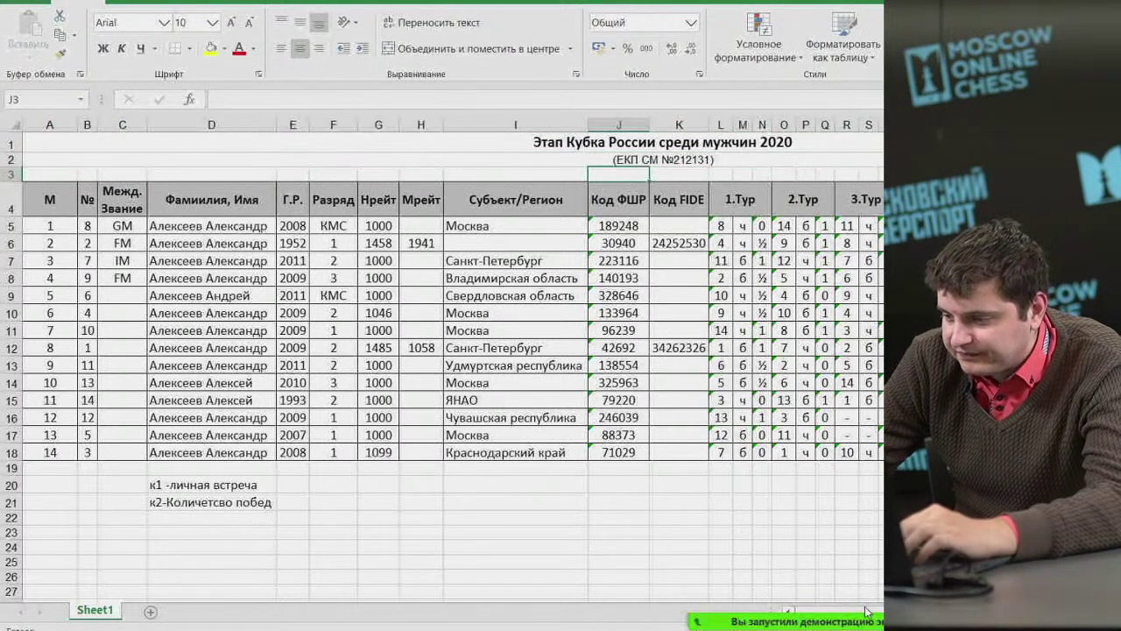
Enter the tournament dates '23.11-02.12.2020г.' in cell D3.
click(204, 174)
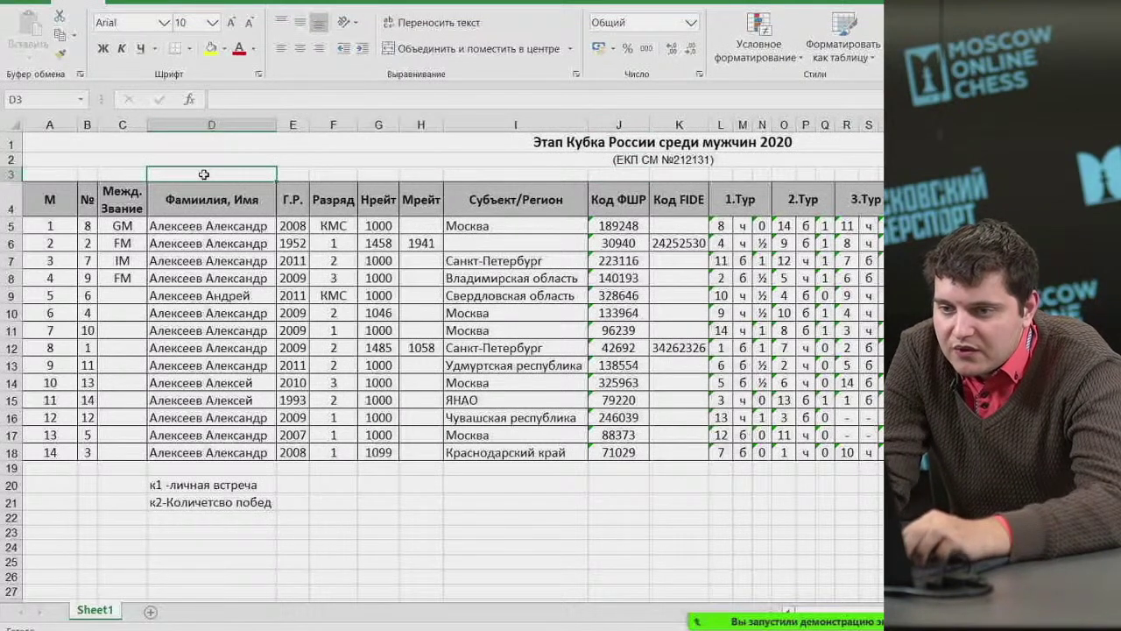
text(23)
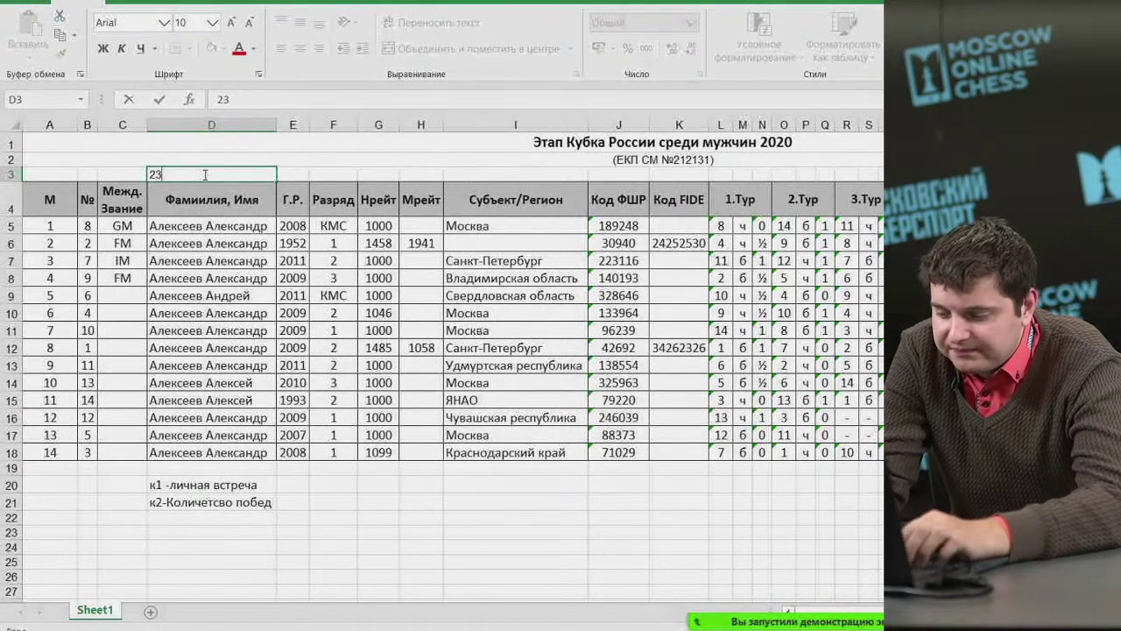
text(1)
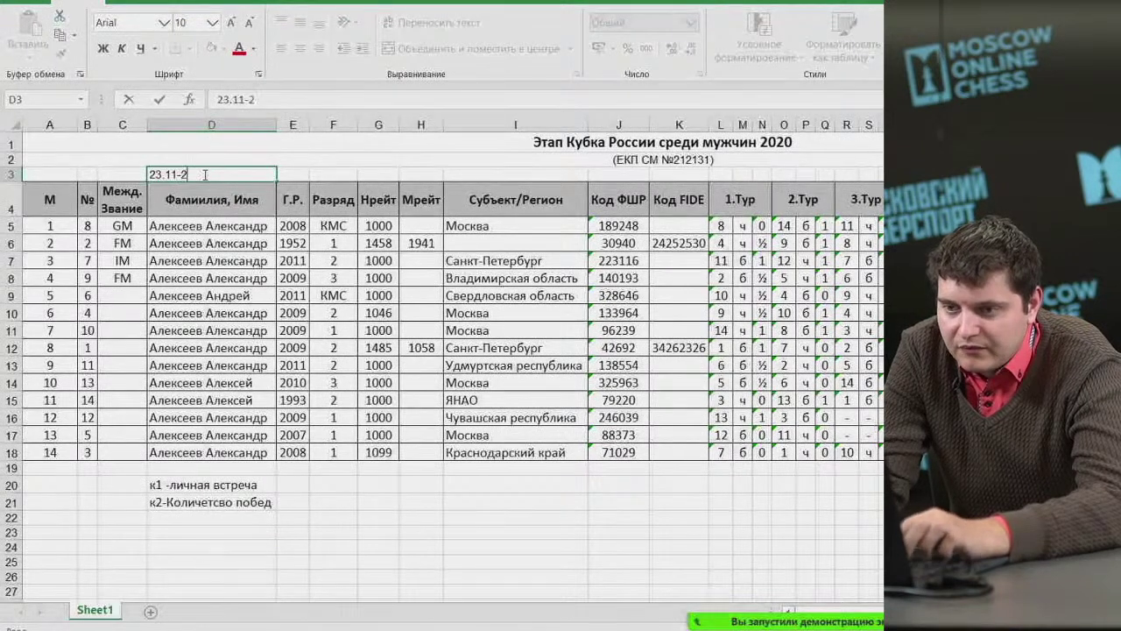
text(-02)
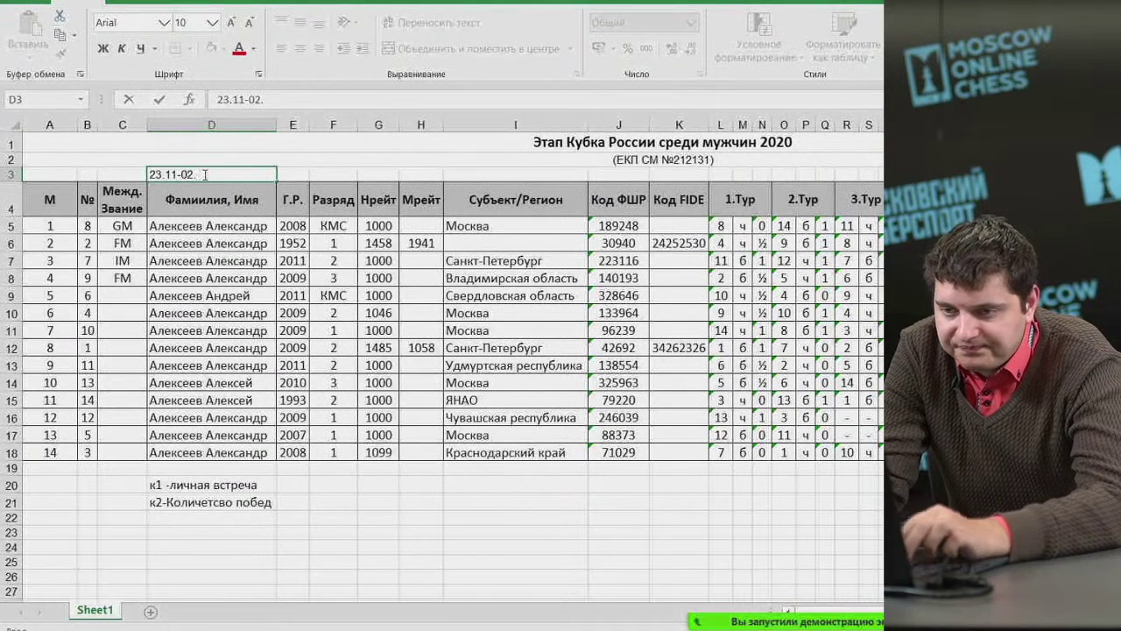
text(.12.2020г.)
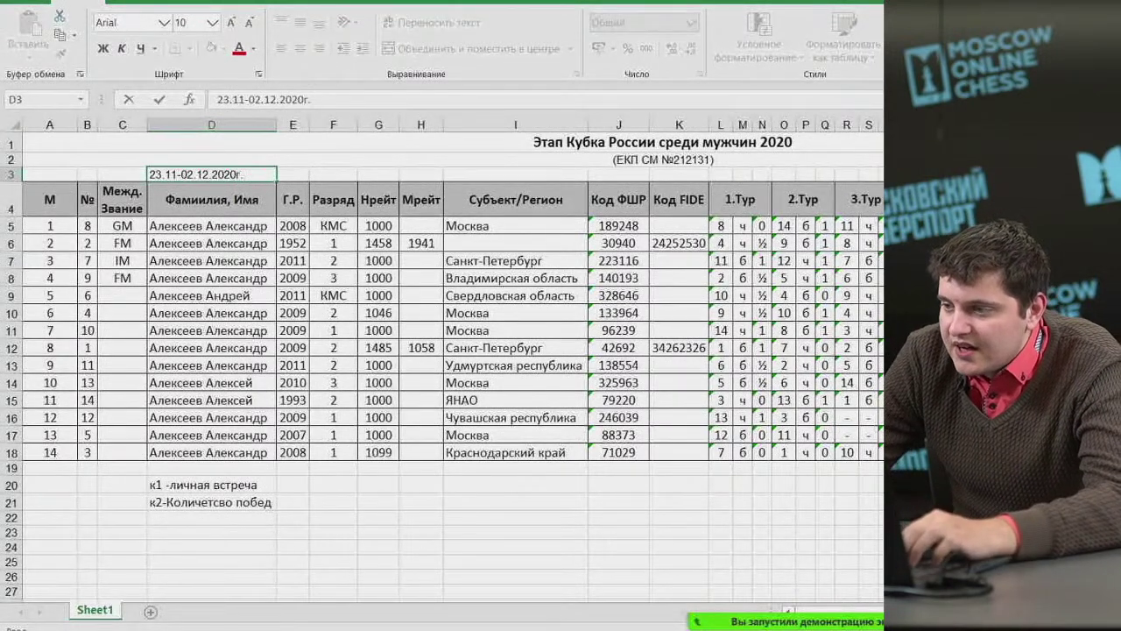
click(978, 174)
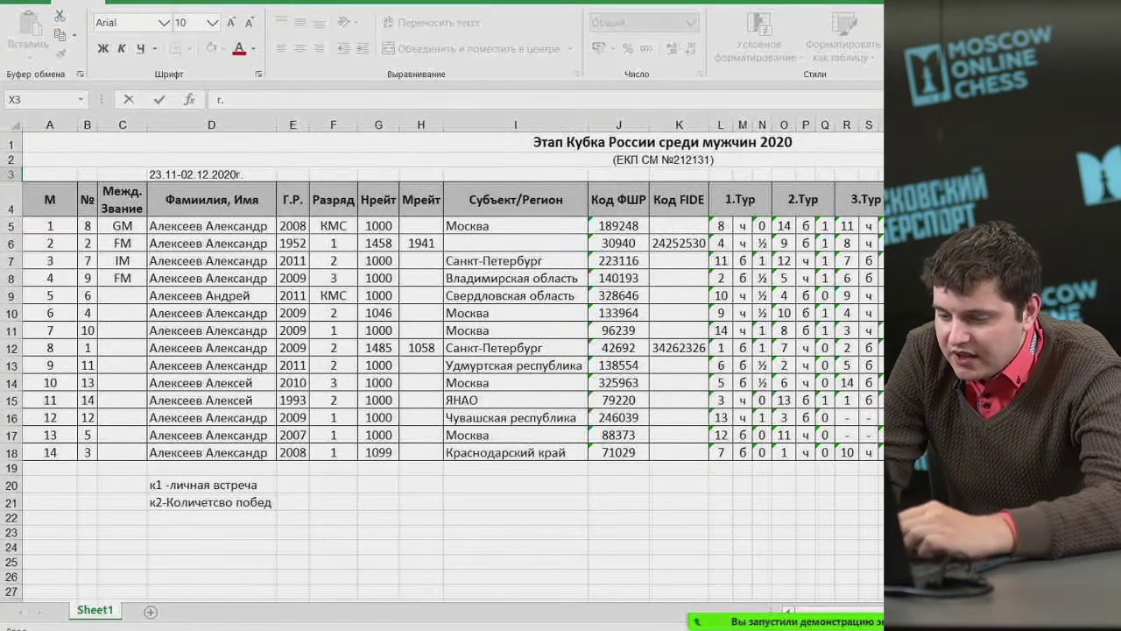
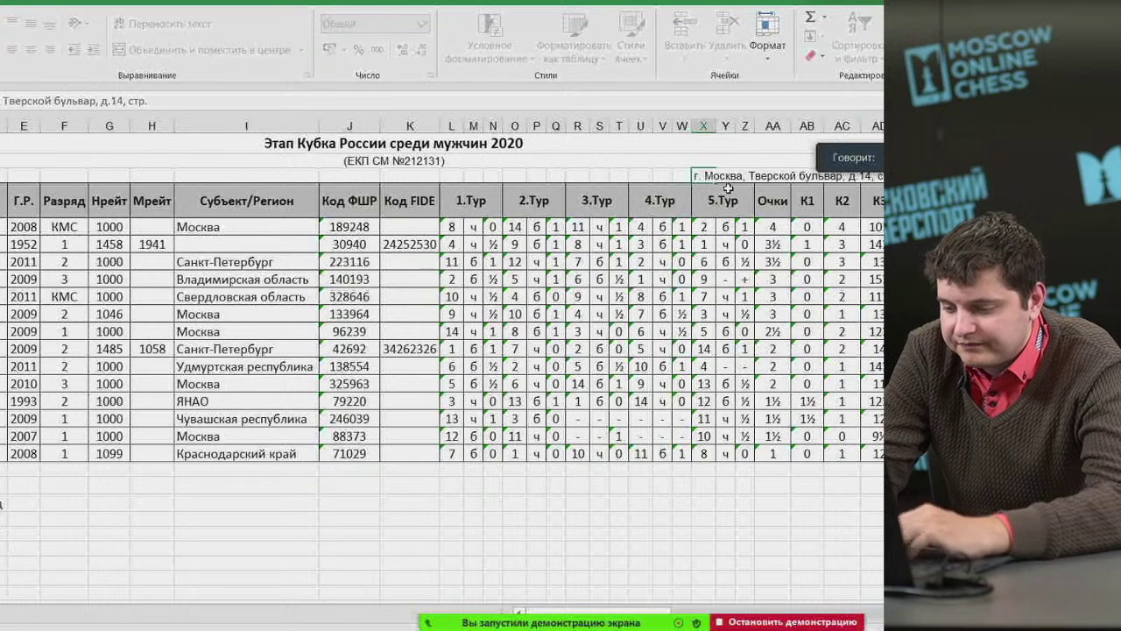
Enter the Moscow venue address in cell X3 and make it bold.
key(ctrl+Return)
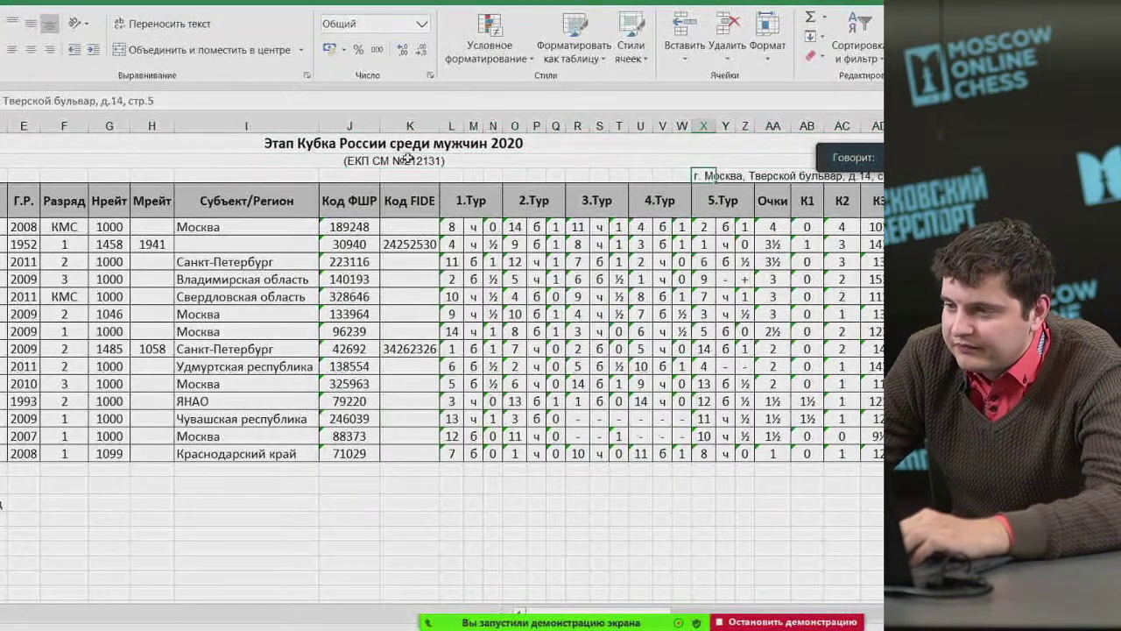
key(ctrl+b)
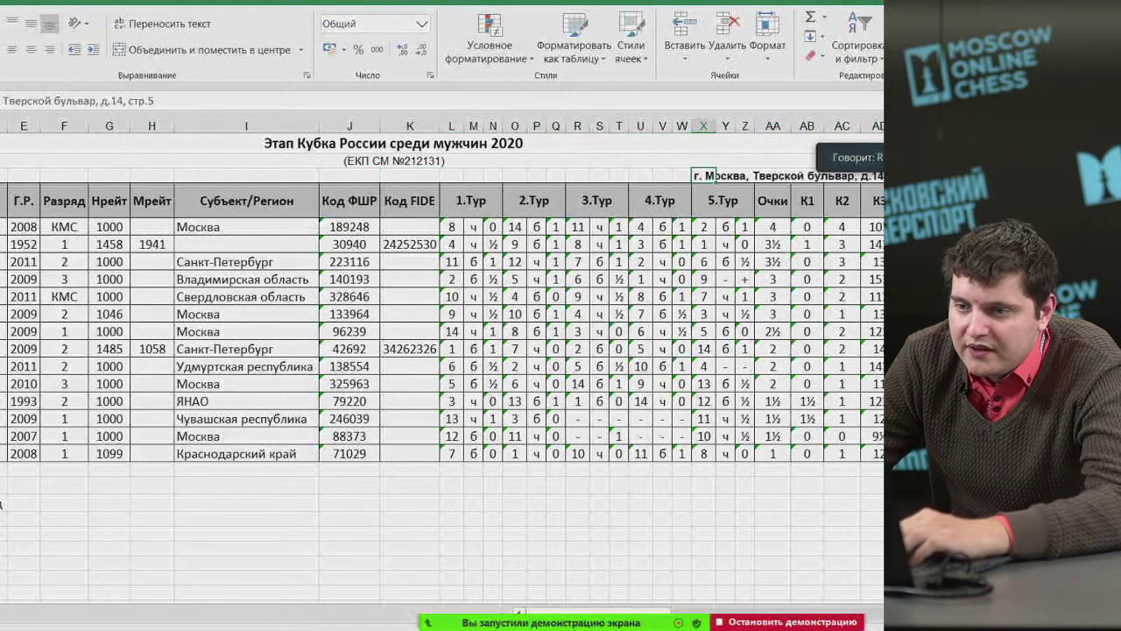
key(ctrl+Left)
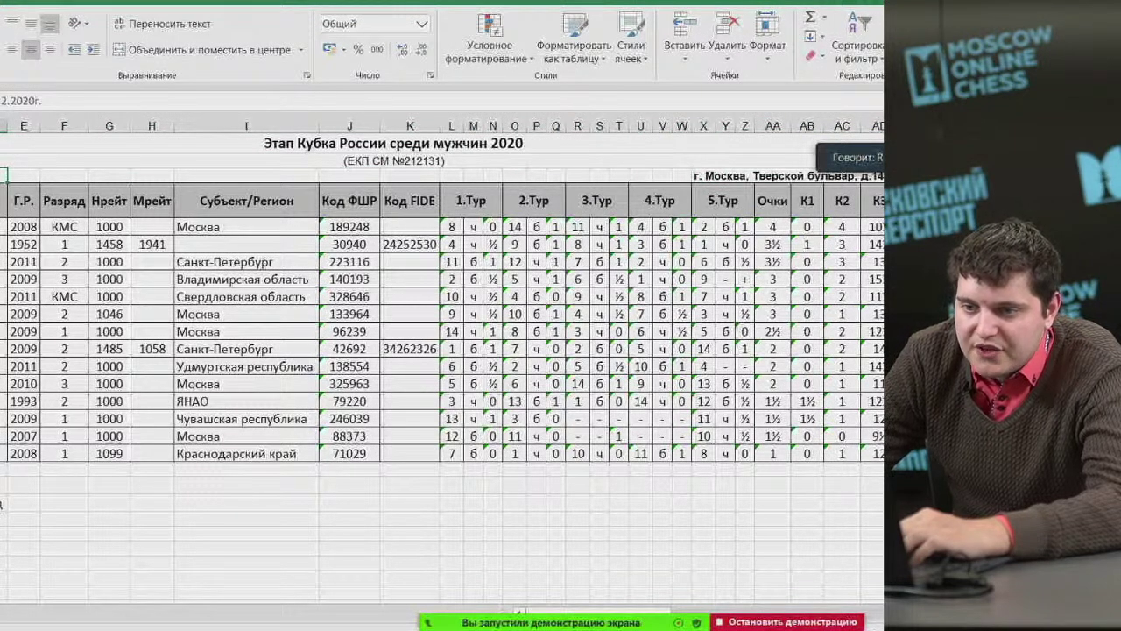
scroll(442, 385, right, 1)
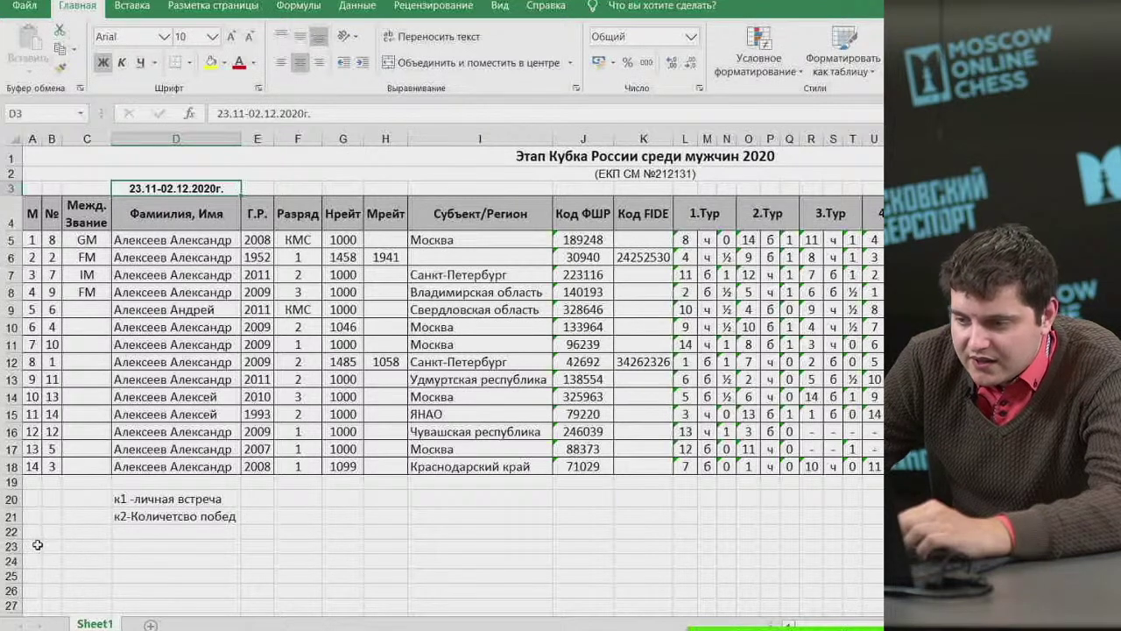
drag(39, 546, 455, 544)
click(456, 545)
scroll(312, 468, down, 2)
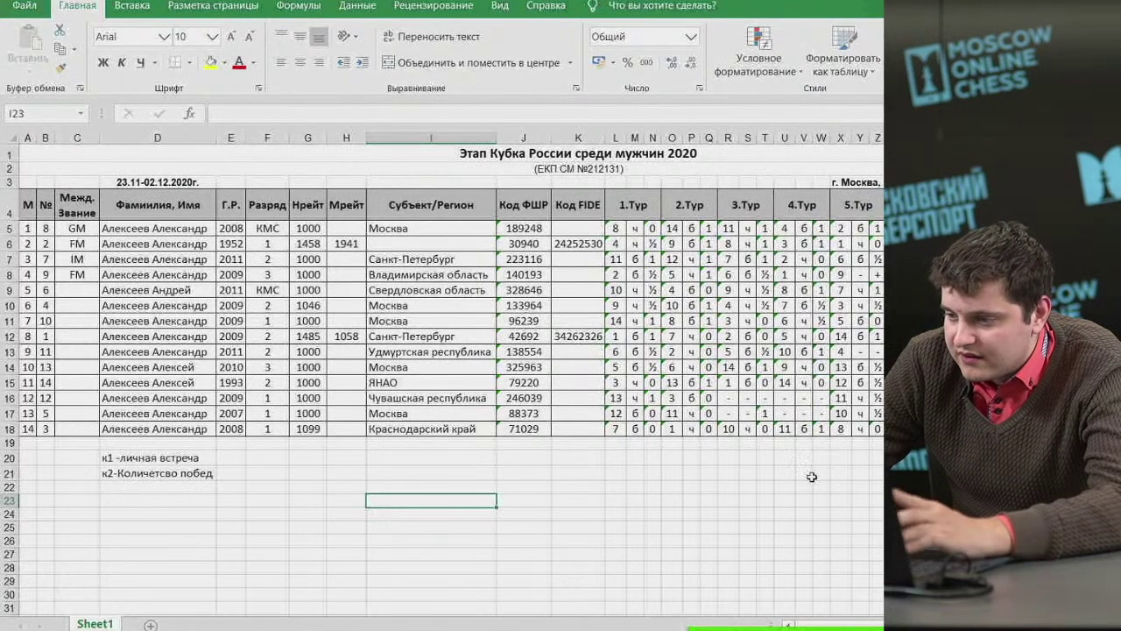
click(348, 487)
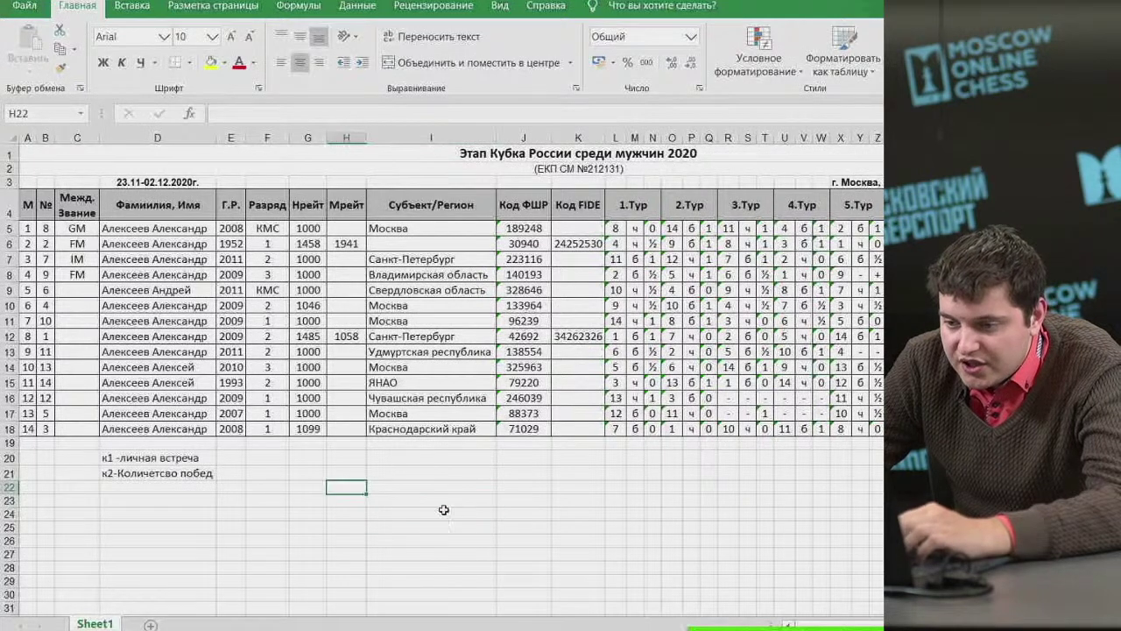
Enter the label 'Главный судья' in cell H22.
text(Гл)
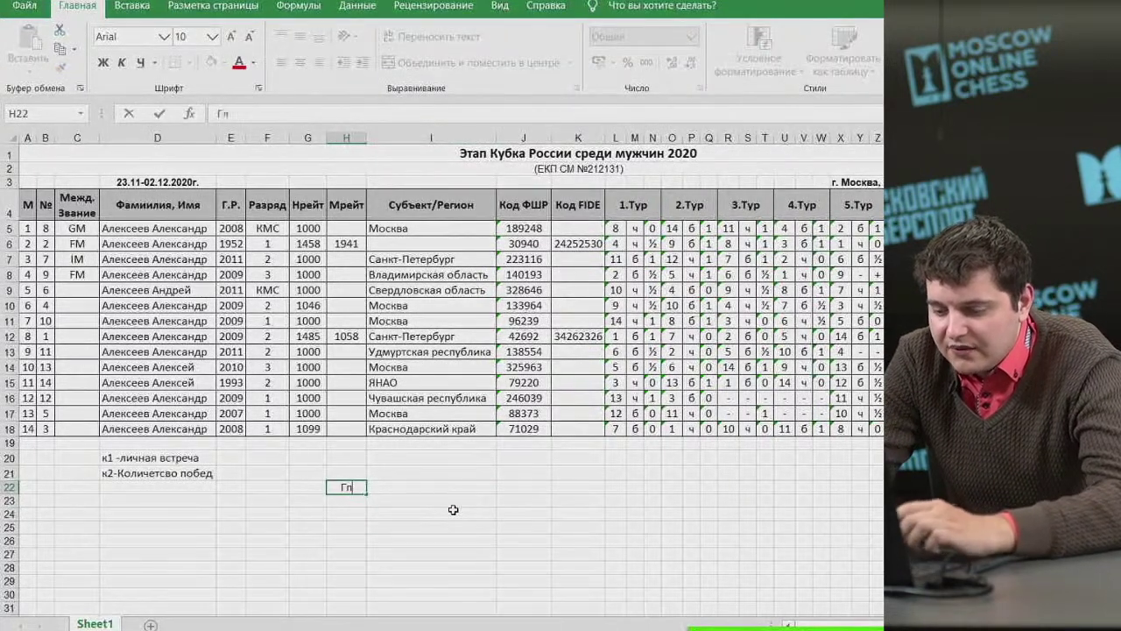
text(авный судья)
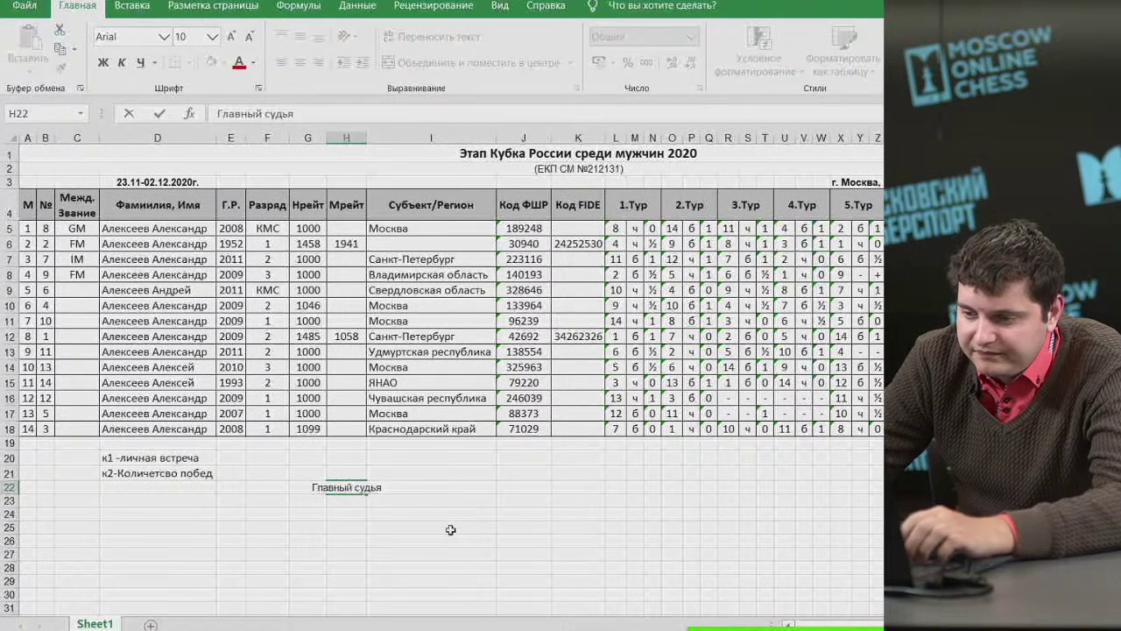
click(450, 530)
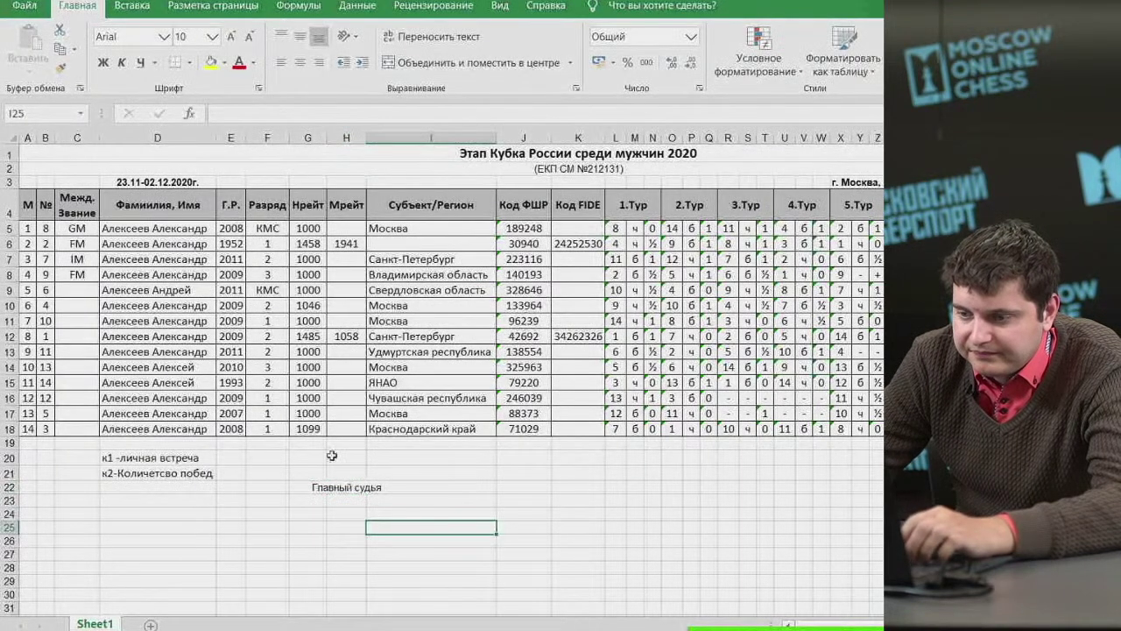
click(336, 486)
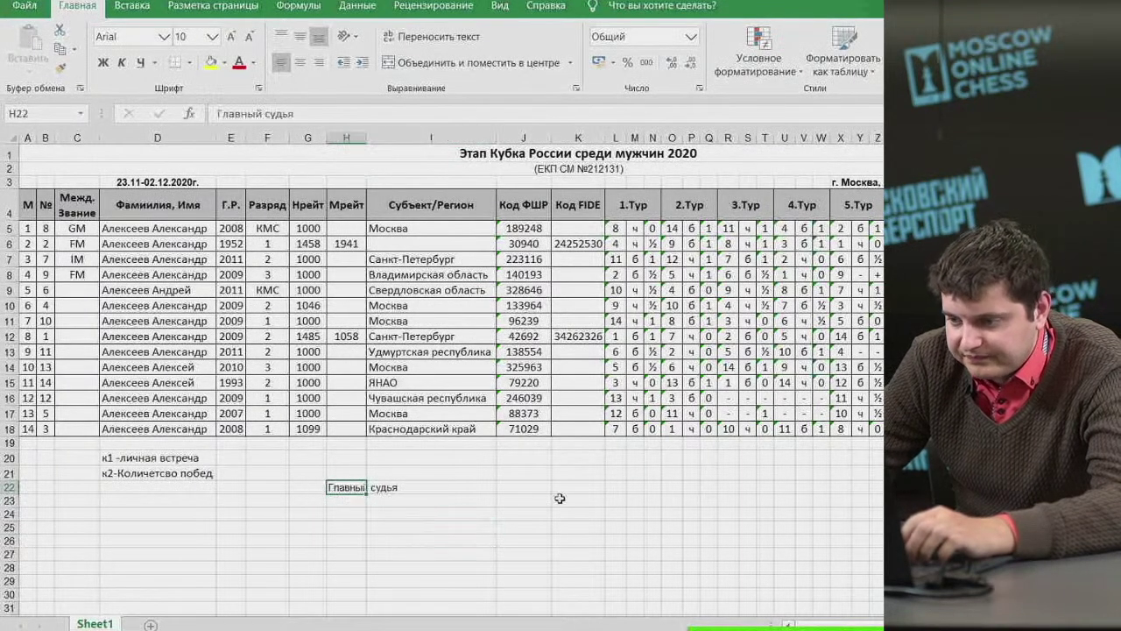
click(603, 486)
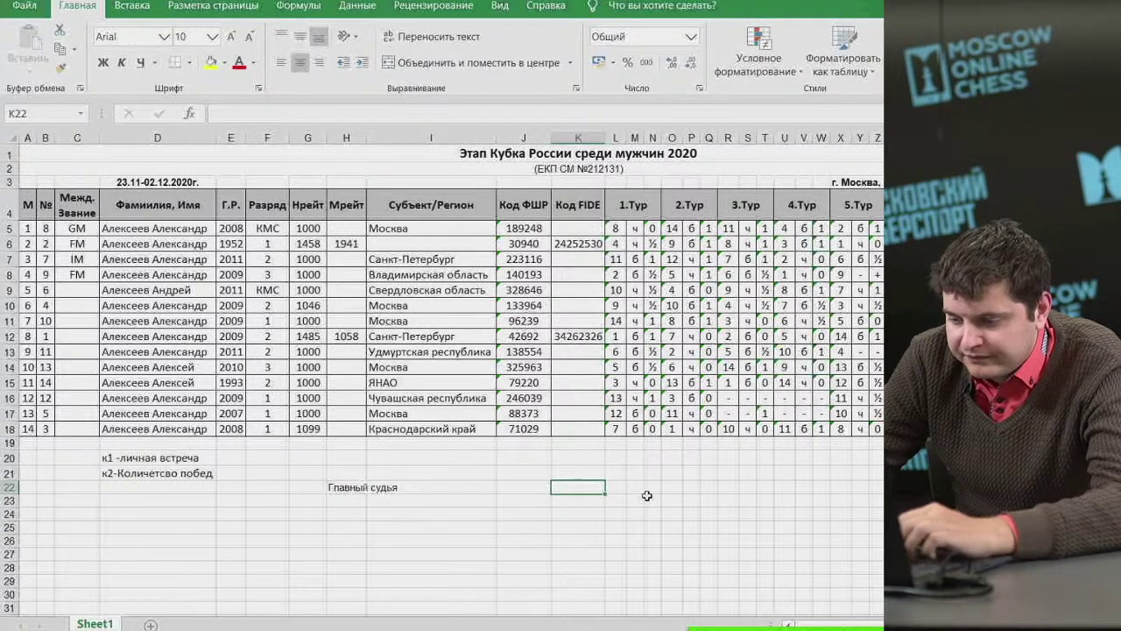
Type the chief arbiter's initials and surname in K22 with a provisional category.
text(А.А.)
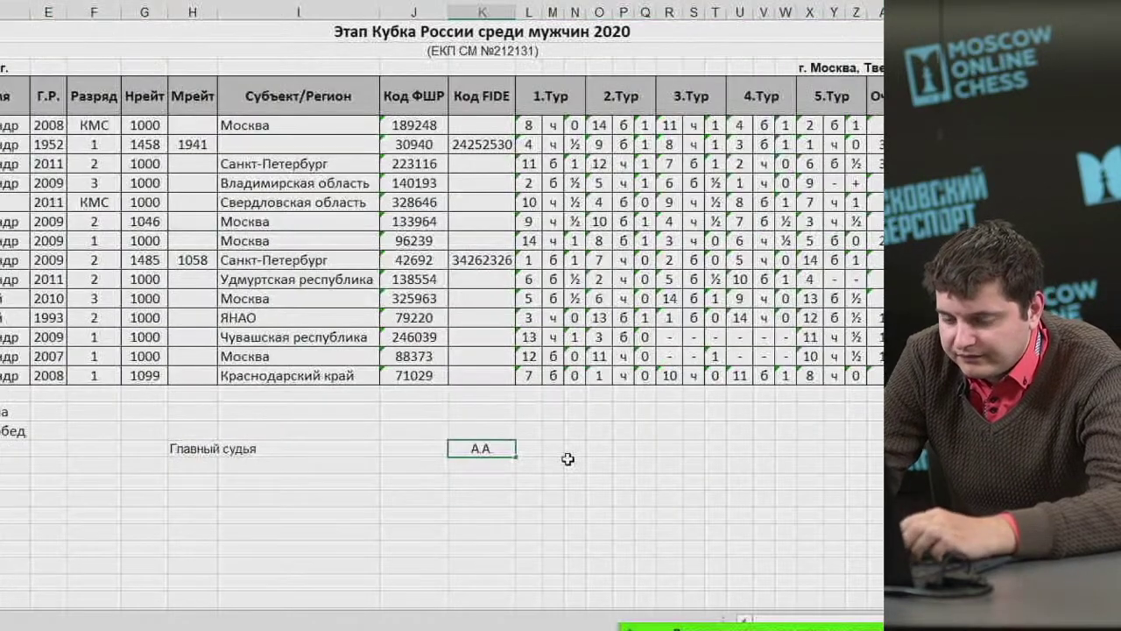
key(BackSpace)
key(BackSpace)
text(С. )
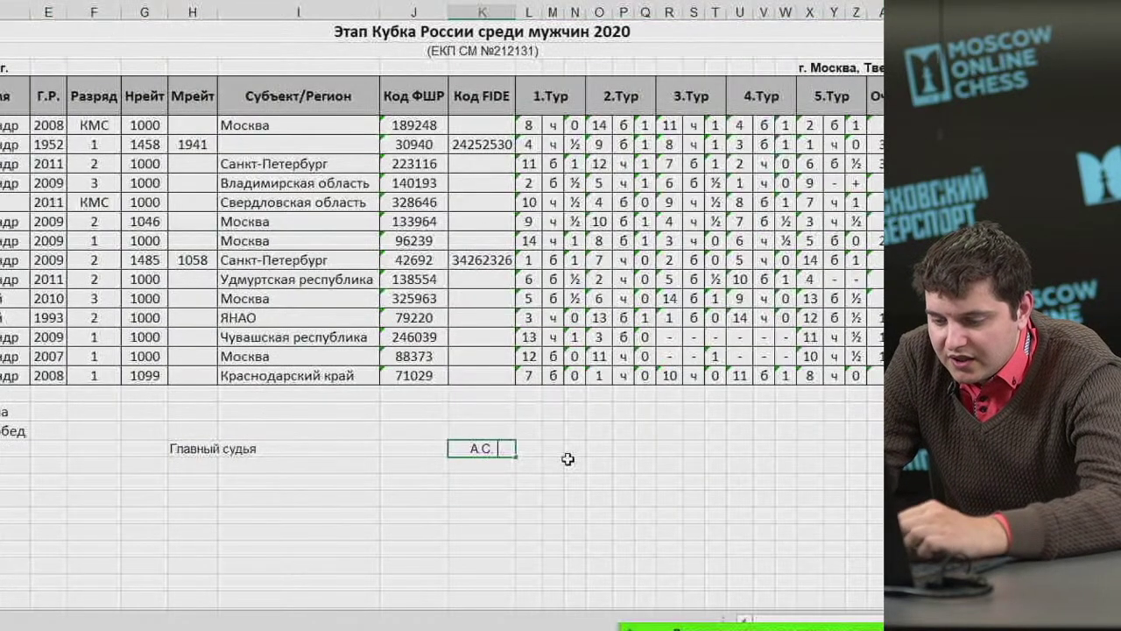
text(И)
text(ванов)
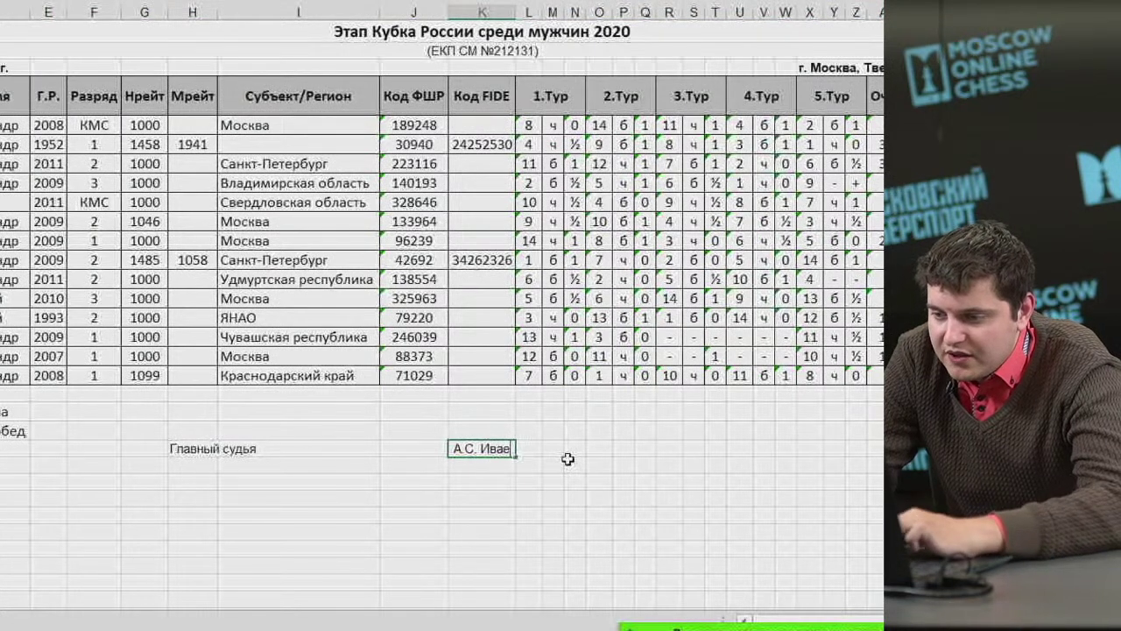
text(, ССВК)
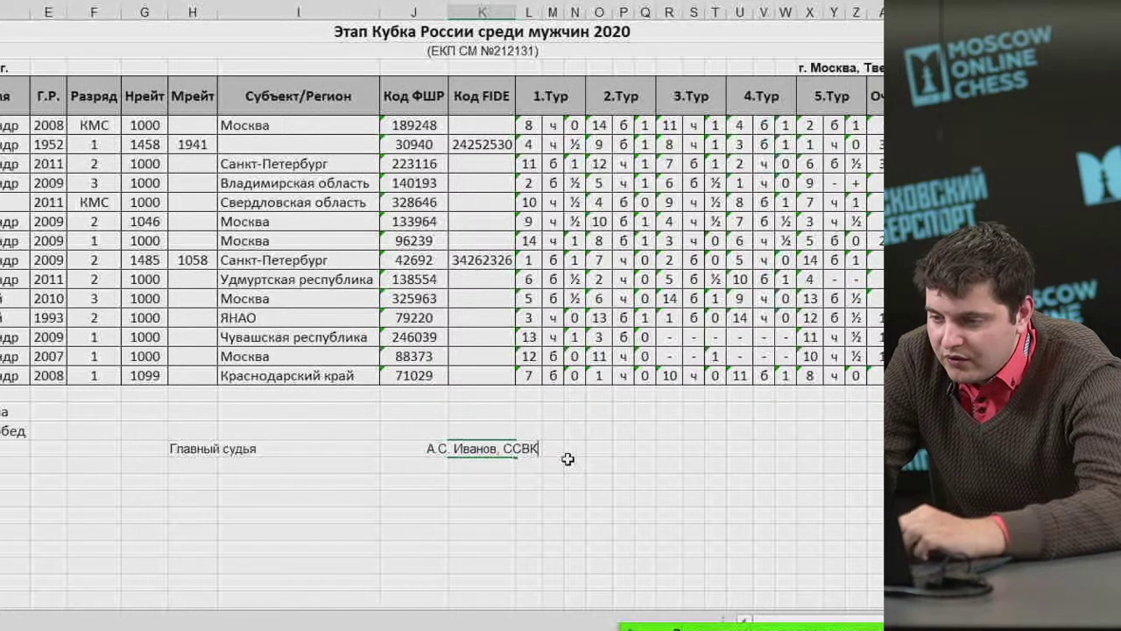
key(BackSpace)
key(BackSpace)
key(BackSpace)
key(BackSpace)
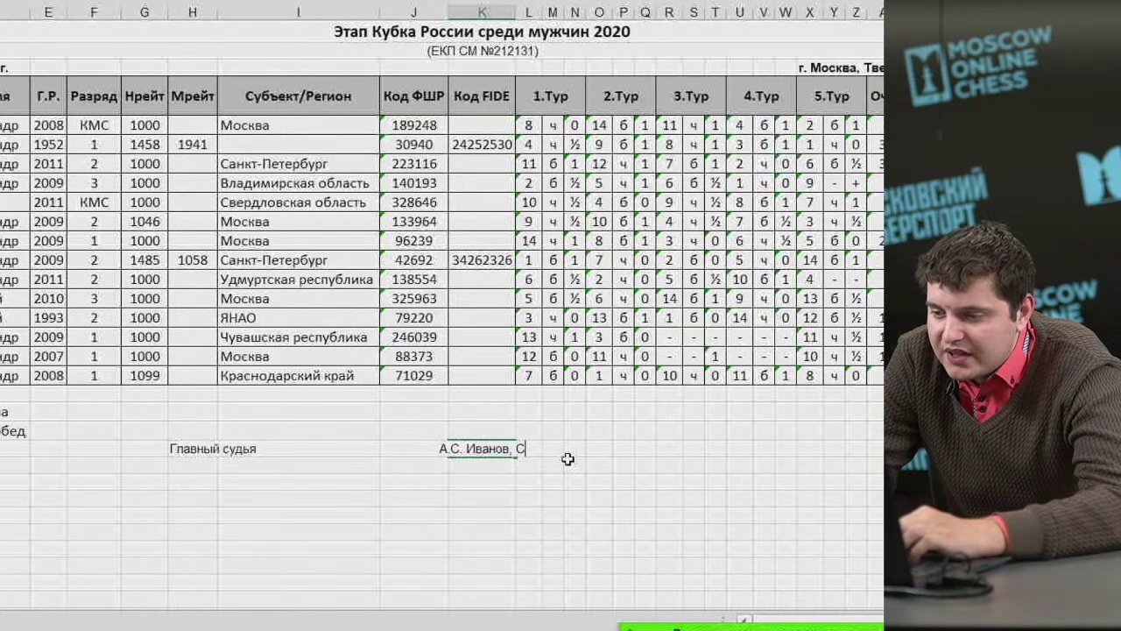
text(ВК)
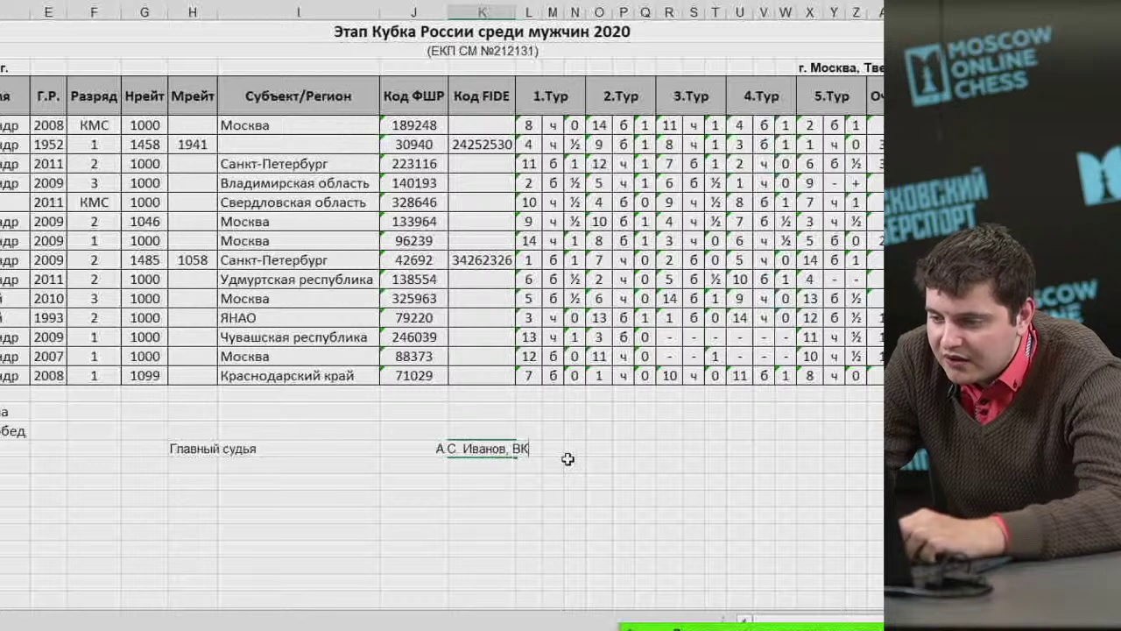
key(BackSpace)
key(BackSpace)
text(С)
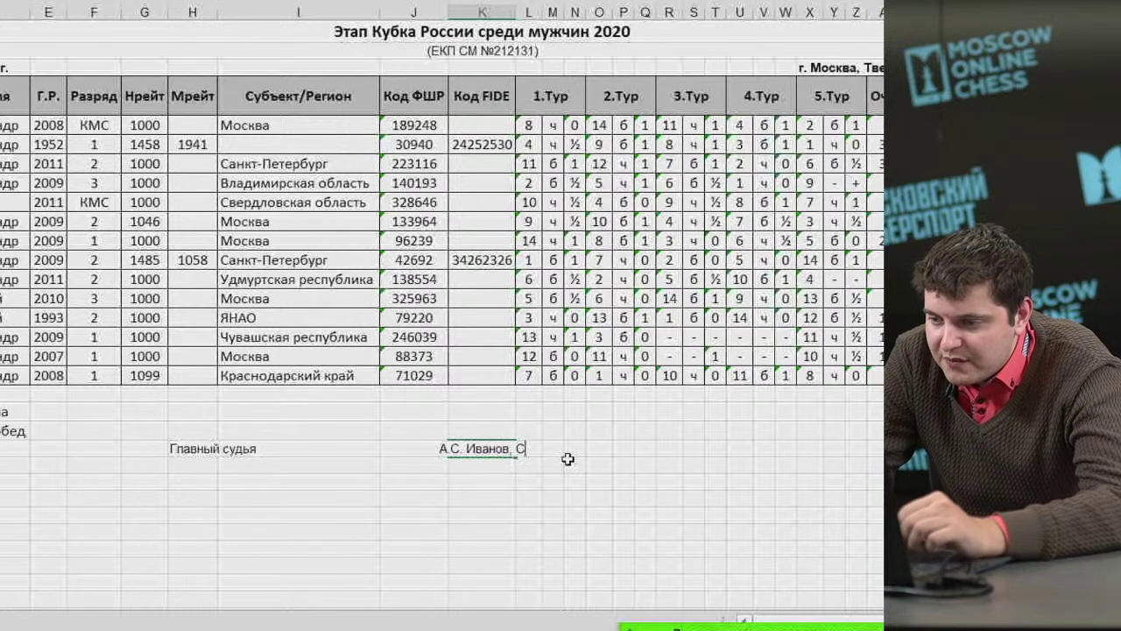
text(С 1К)
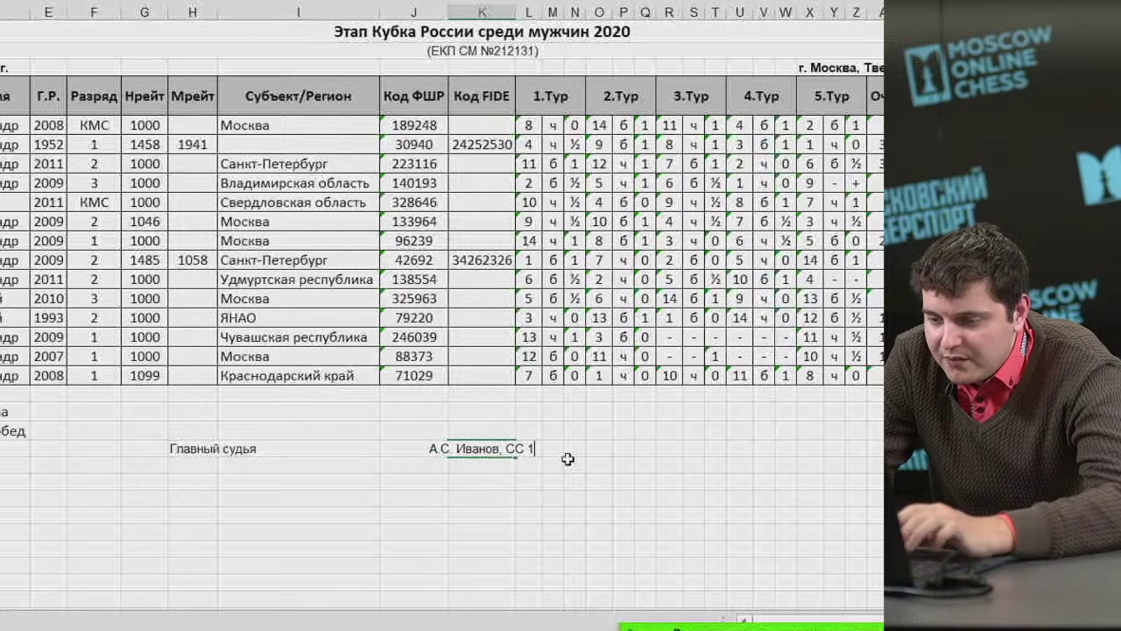
key(BackSpace)
key(BackSpace)
key(BackSpace)
key(BackSpace)
key(BackSpace)
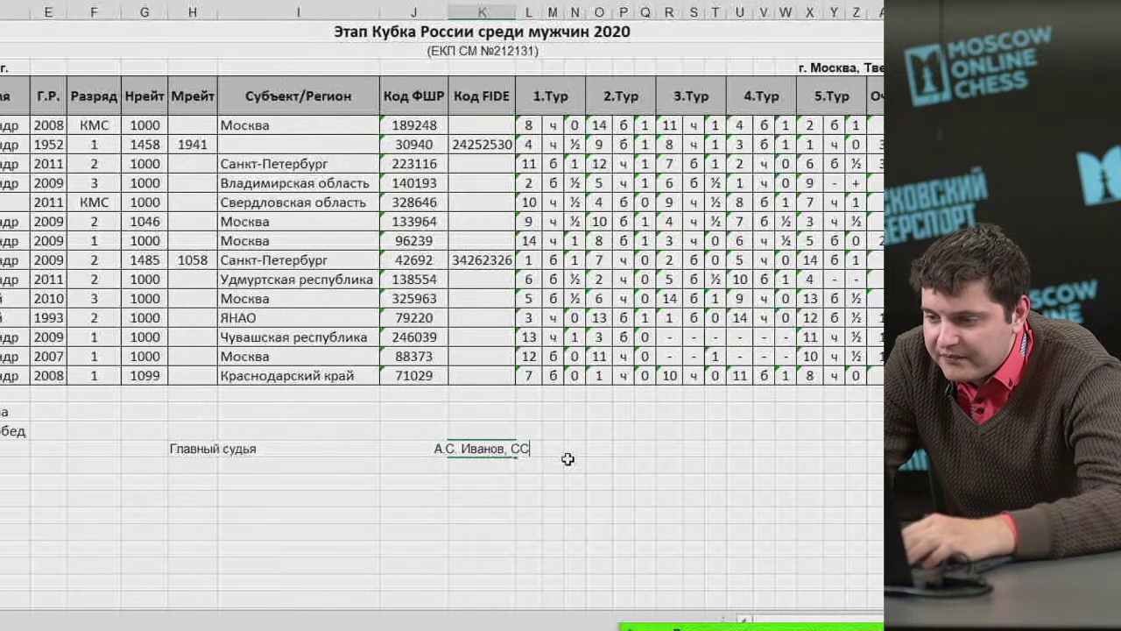
text(1К)
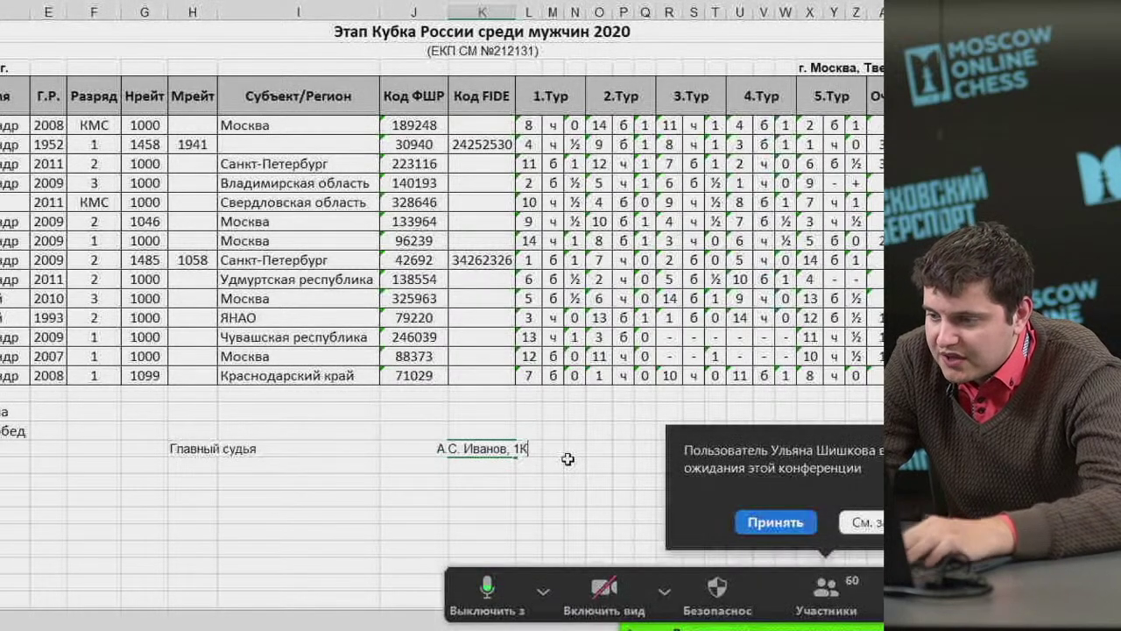
Set the arbiter's category to ВК and add the region (Архангельская область, г.Архангельск).
click(782, 526)
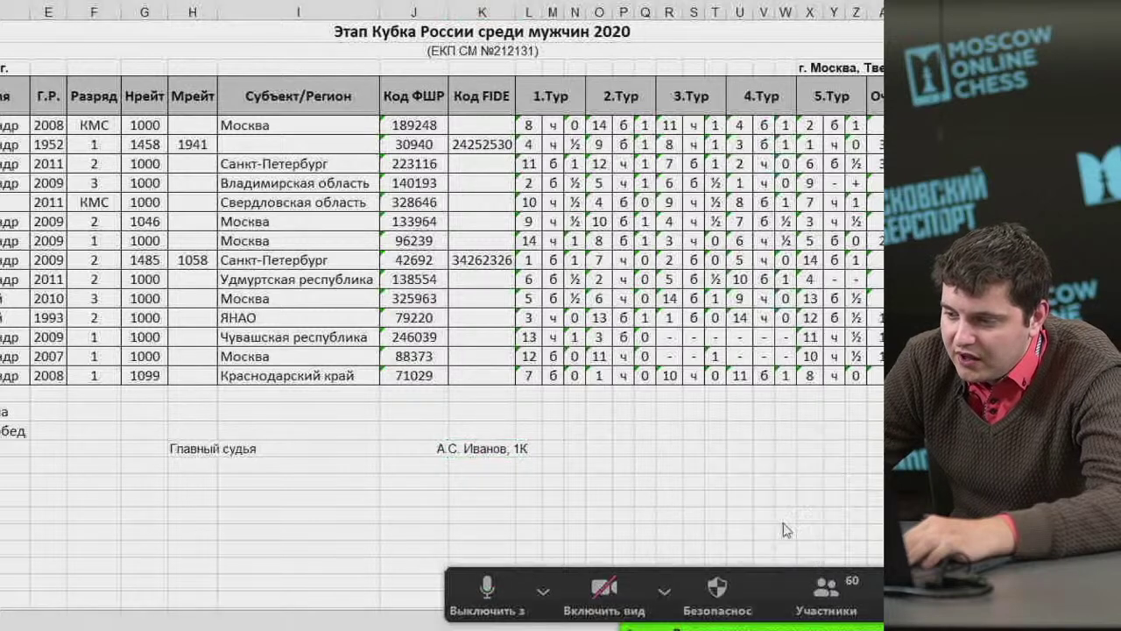
click(488, 449)
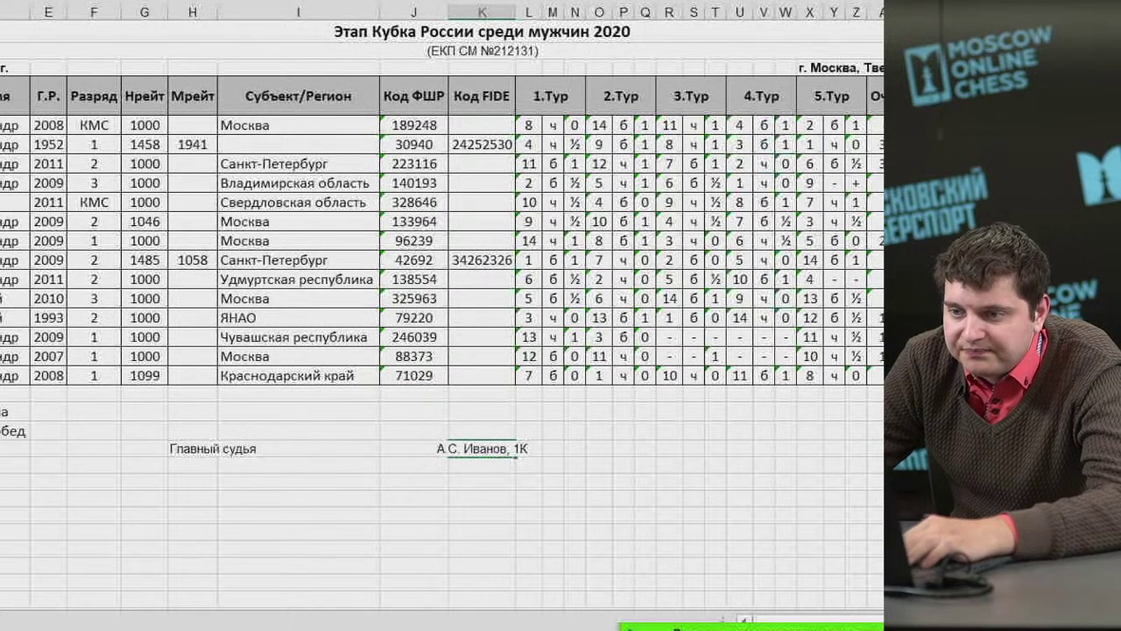
key(BackSpace)
key(BackSpace)
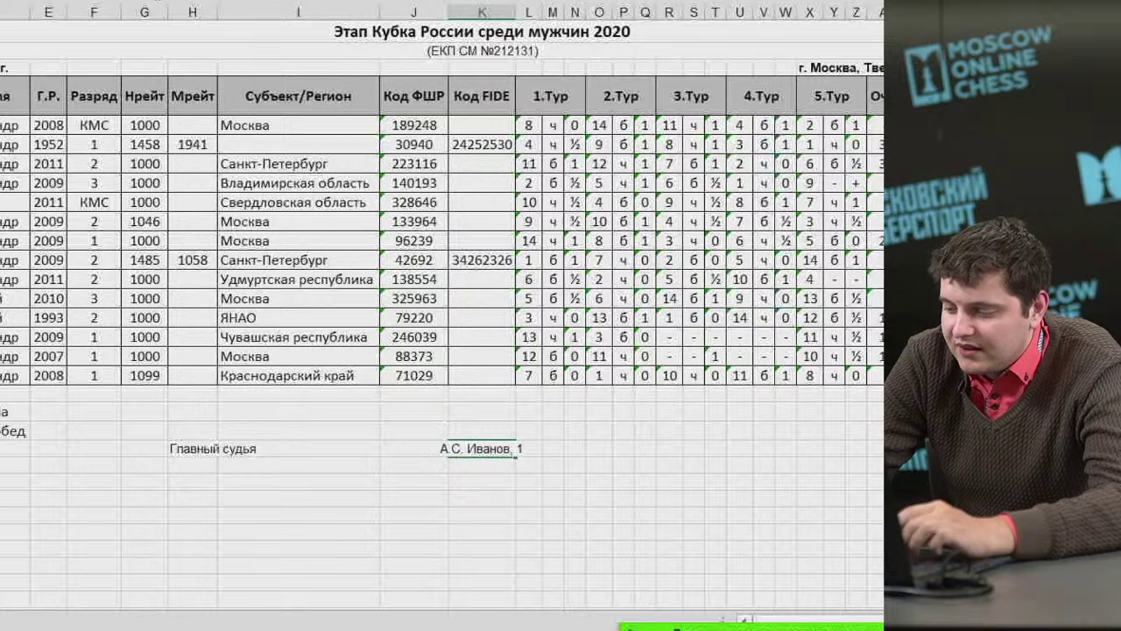
text(ВК)
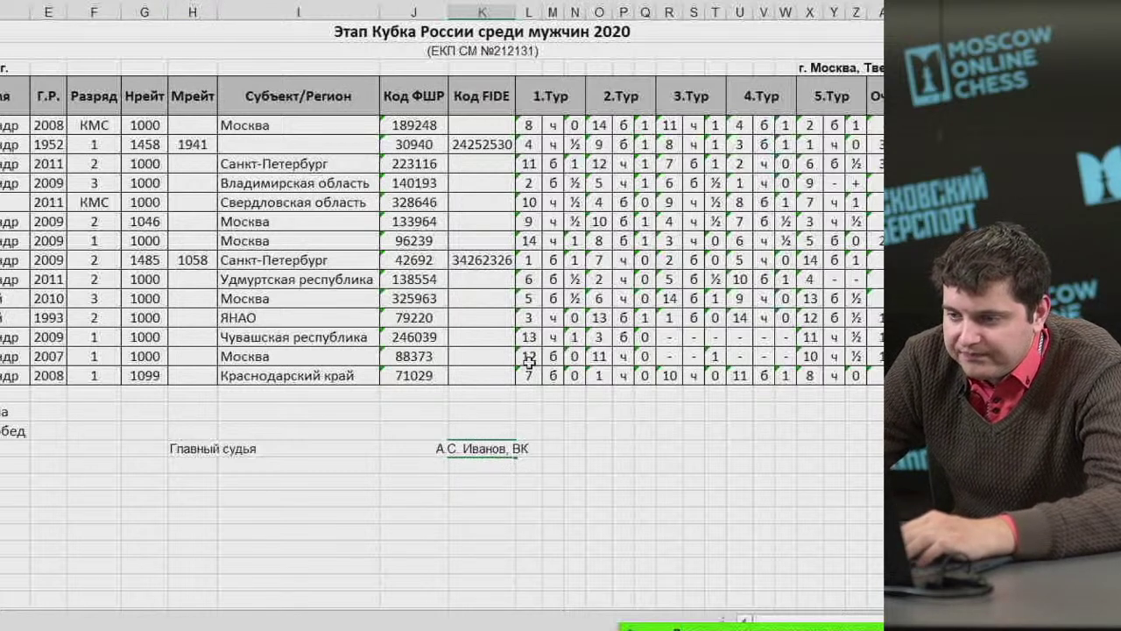
text( ()
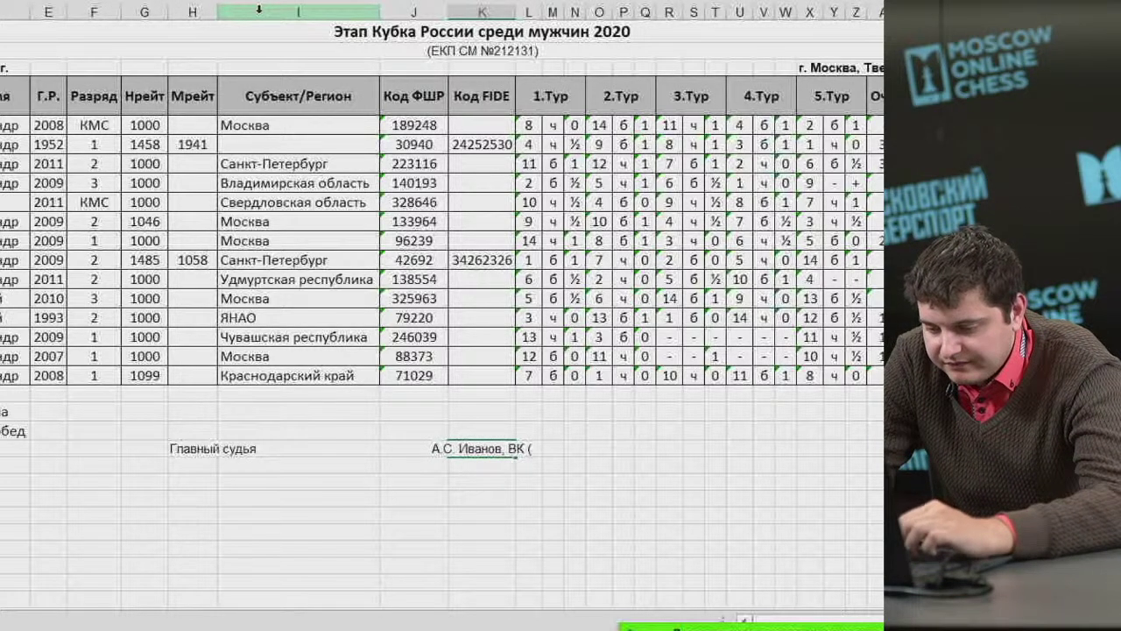
text(А)
key(BackSpace)
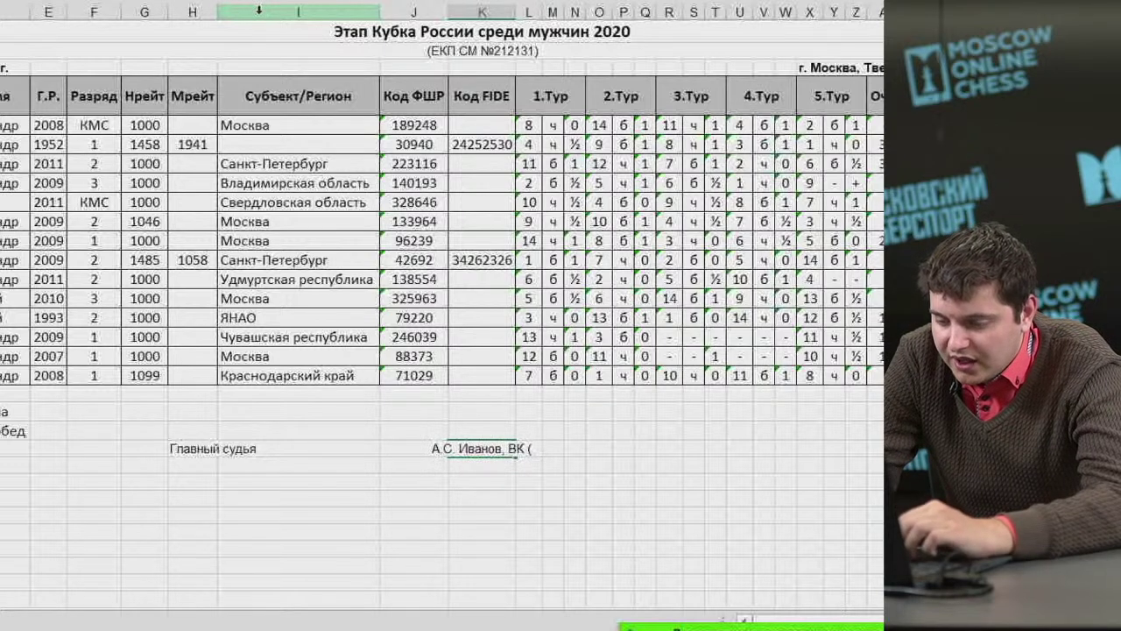
text(Арханге)
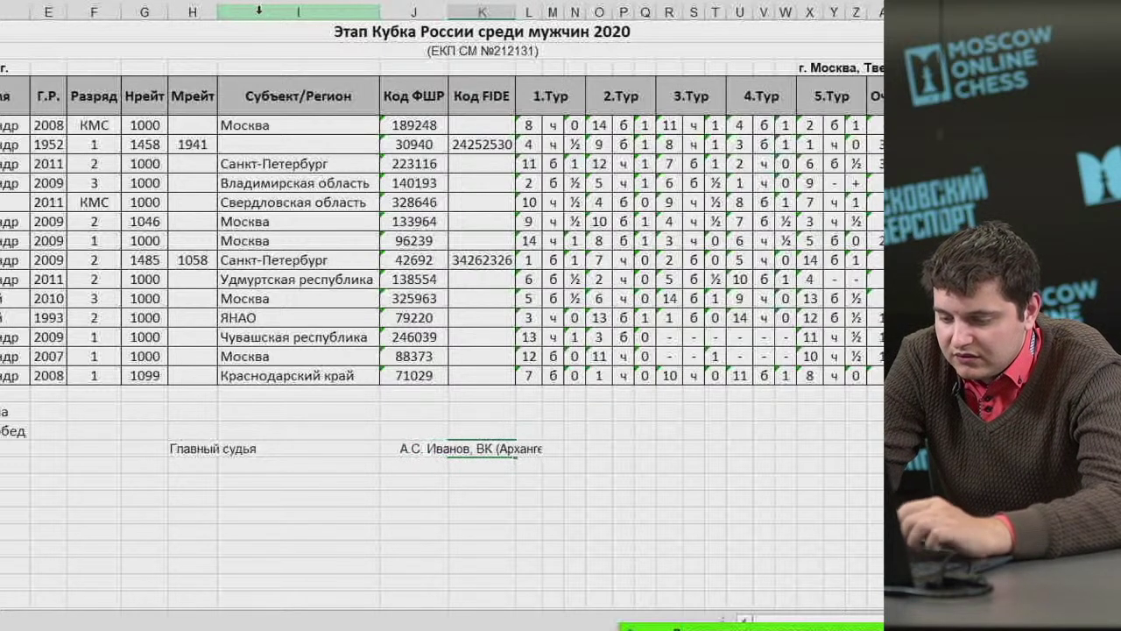
text(льская область)
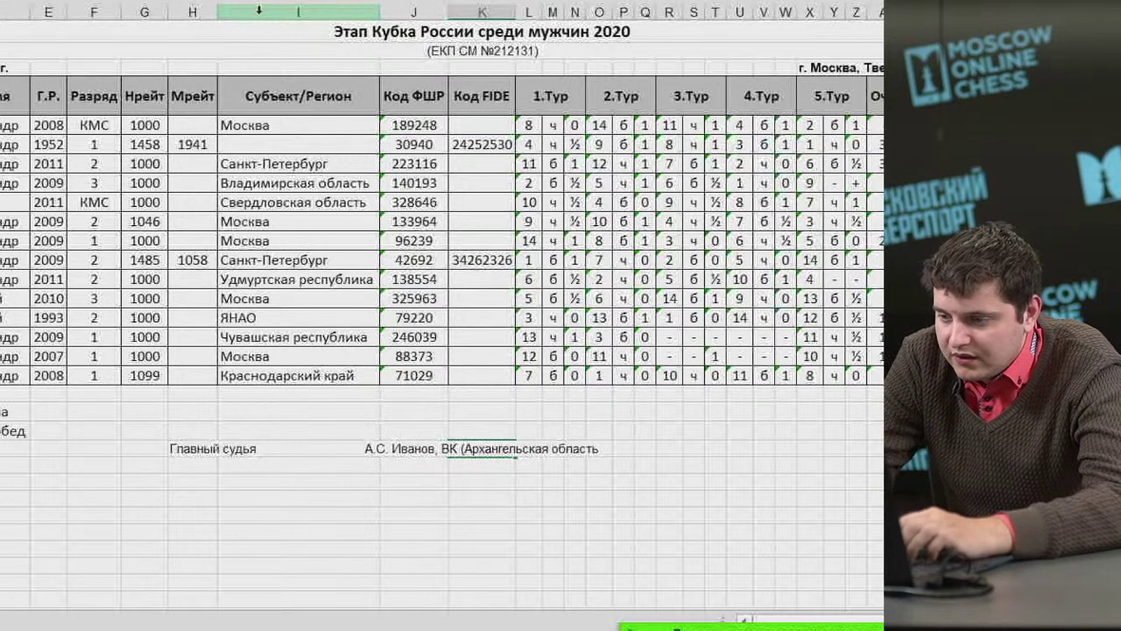
text(, Ар)
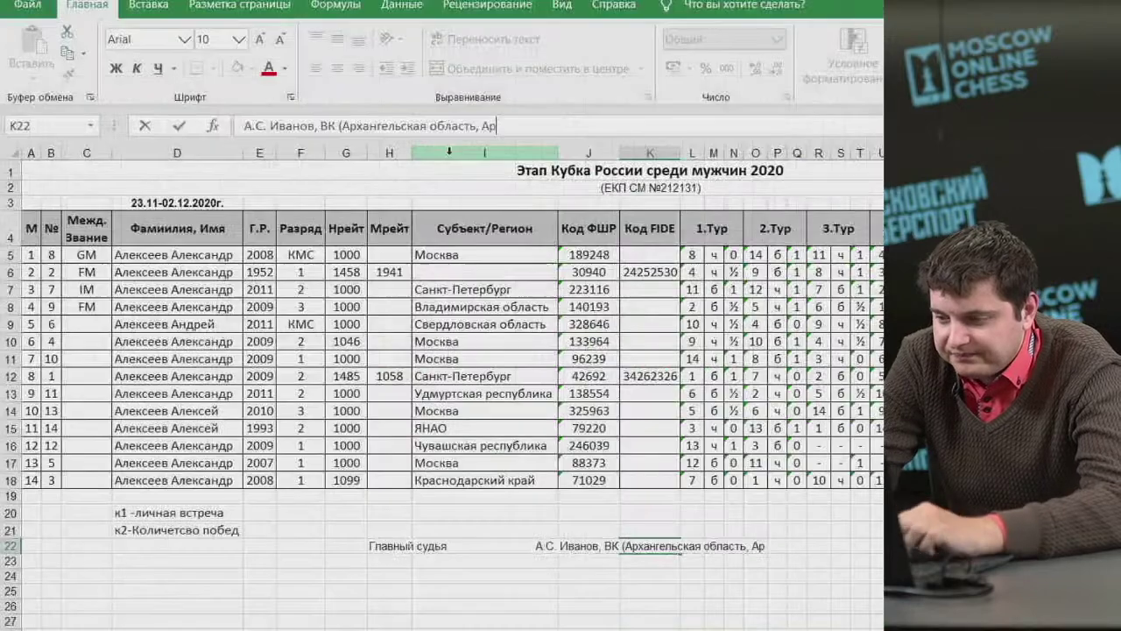
key(BackSpace)
key(BackSpace)
text(г.Ар)
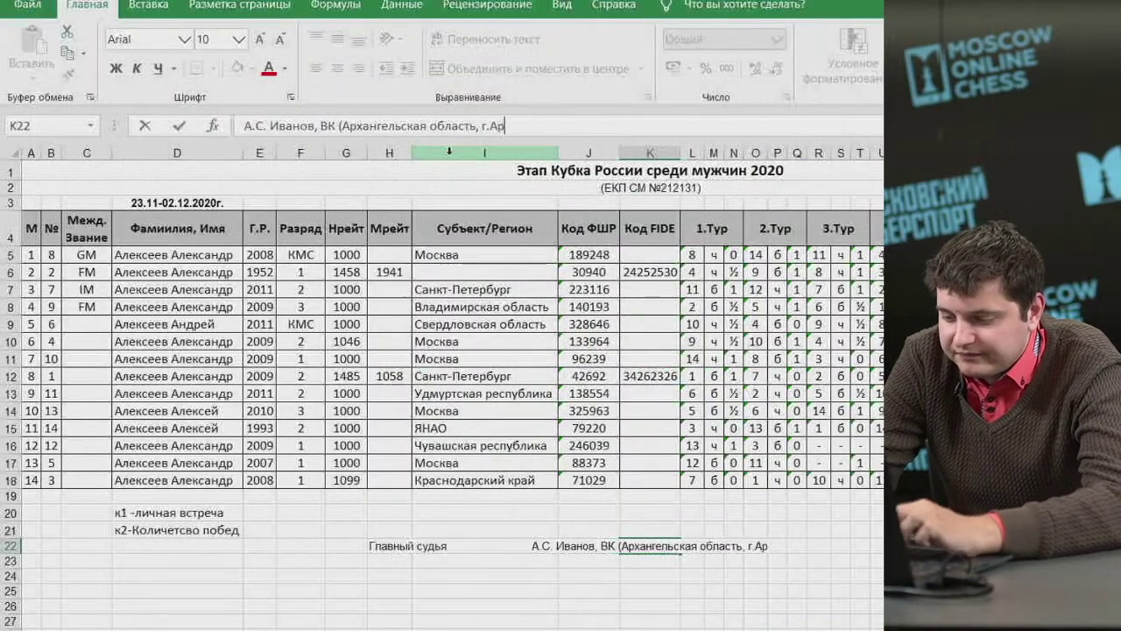
text(хангельск))
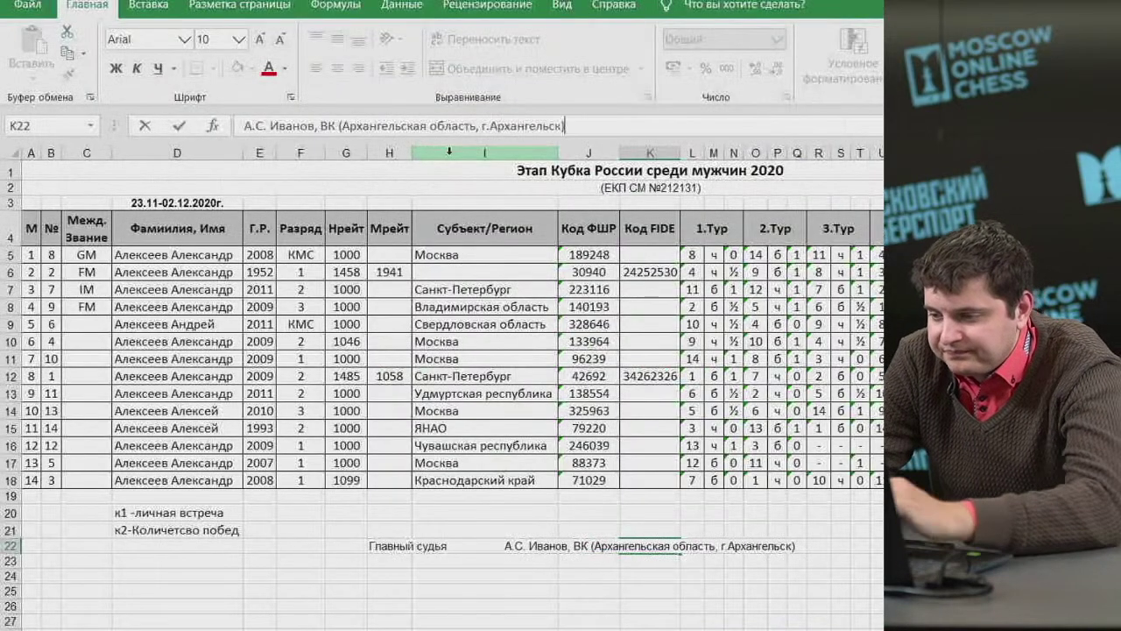
key(Return)
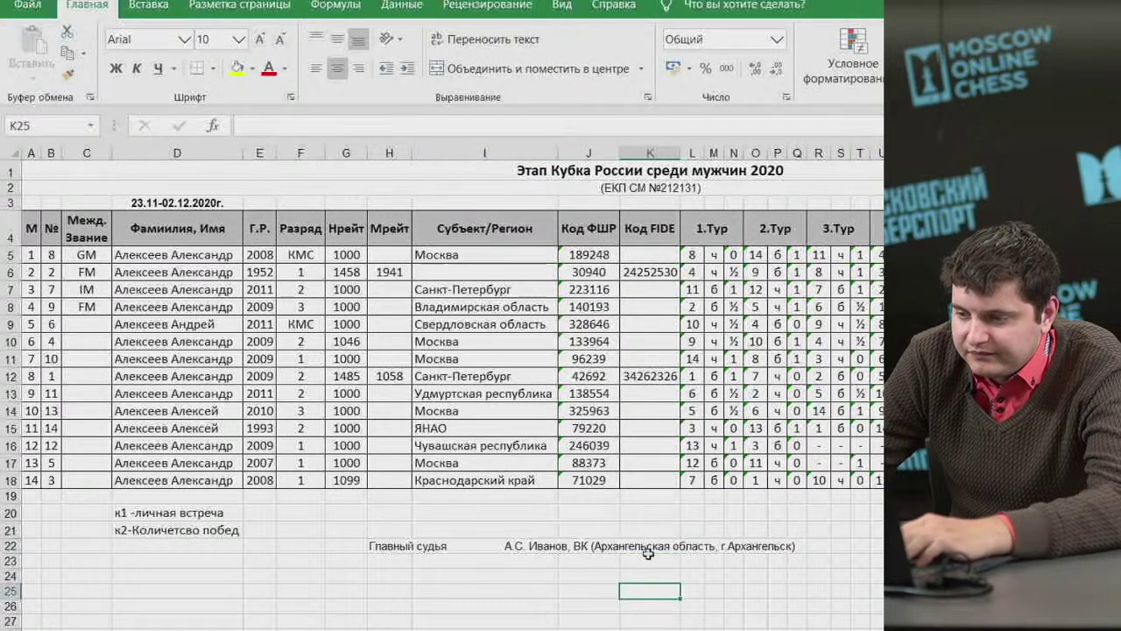
Left-align K22, make row 22 bold at 12 pt, and copy it to row 24.
click(648, 545)
click(316, 67)
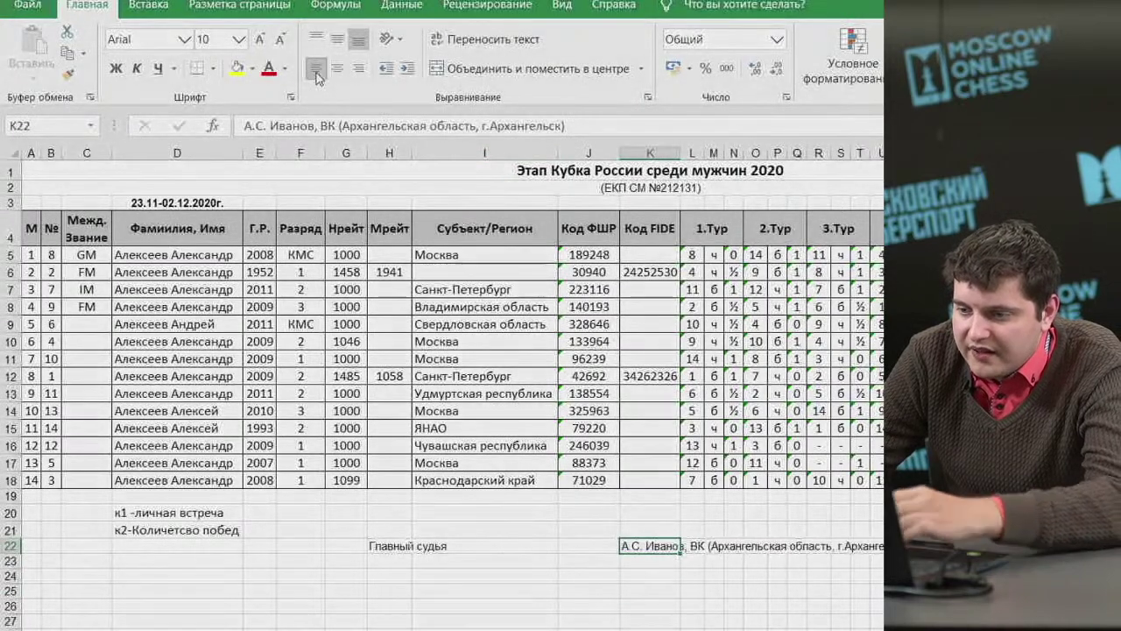
click(379, 545)
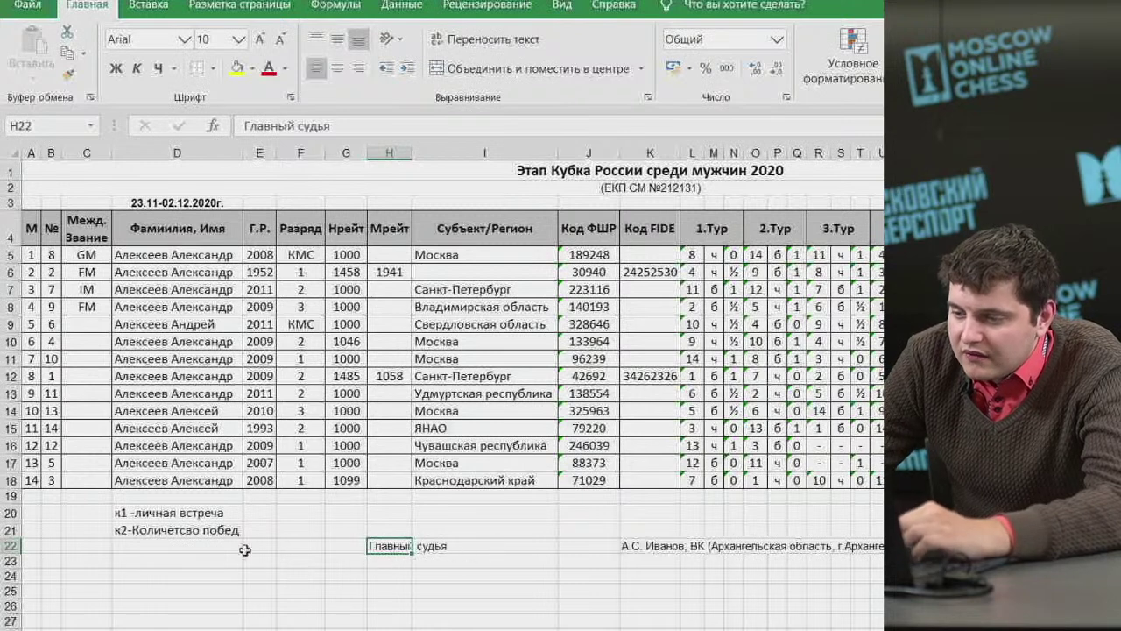
click(6, 545)
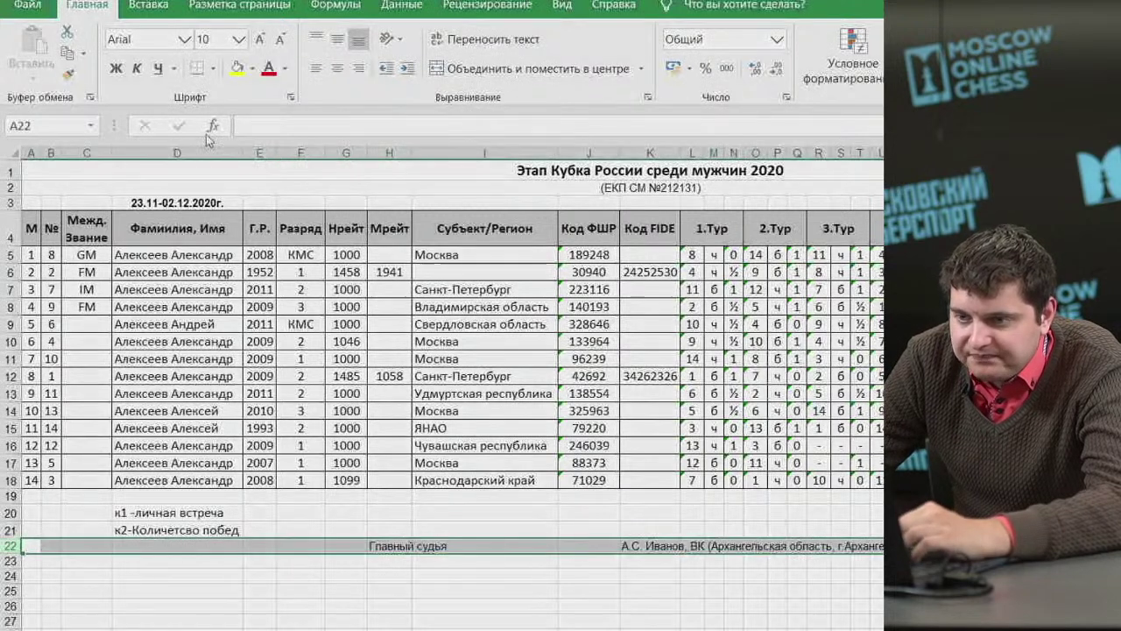
click(116, 67)
click(260, 40)
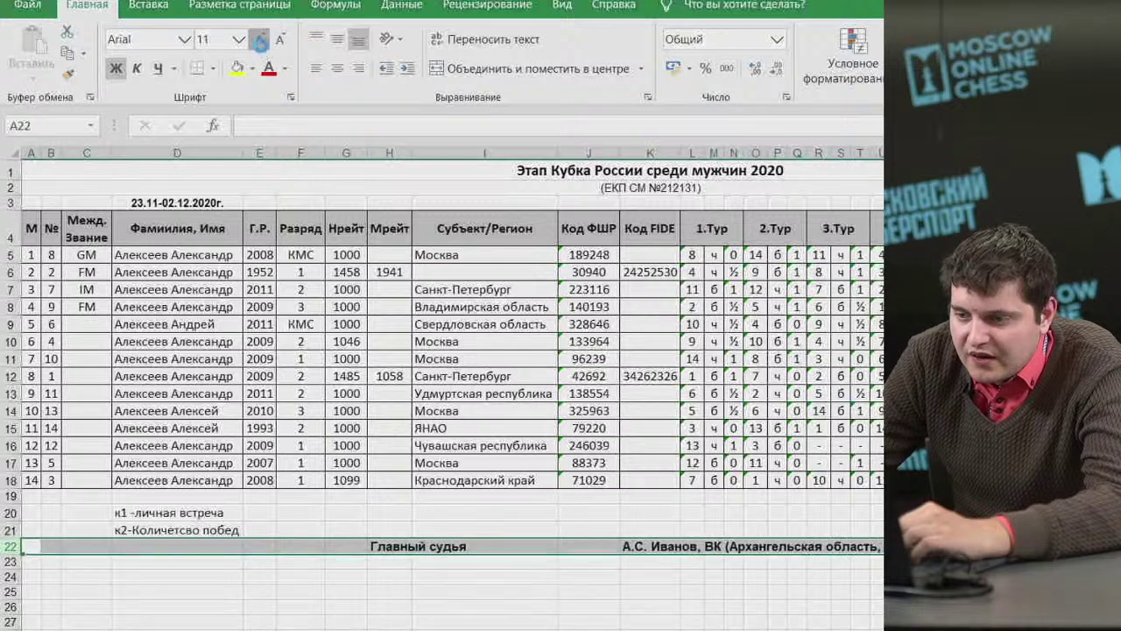
click(261, 40)
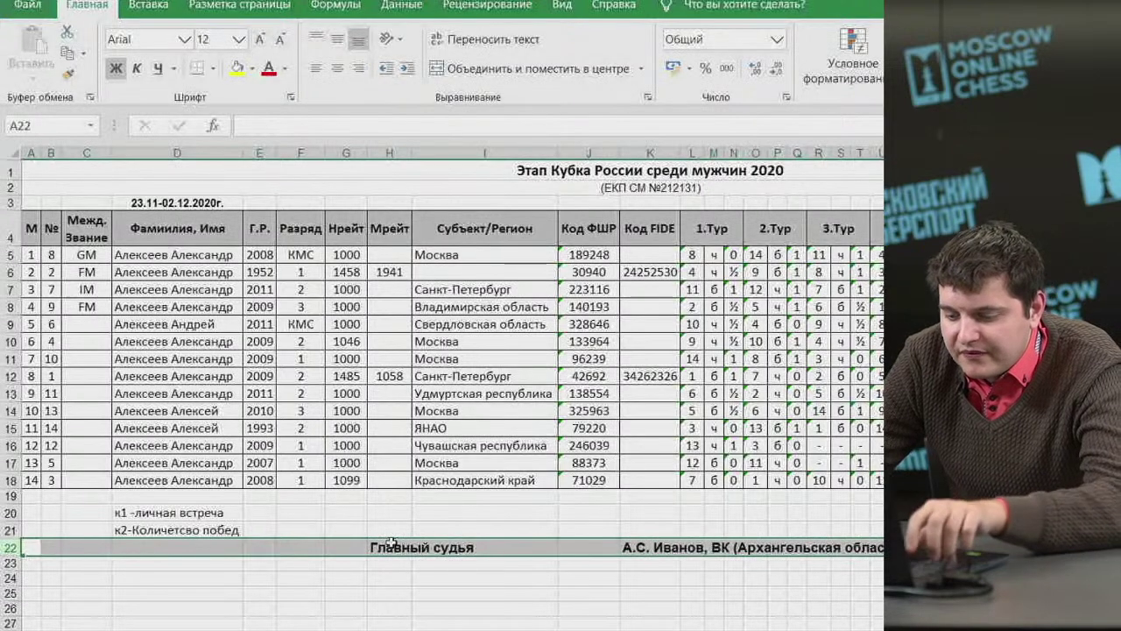
key(ctrl+c)
click(9, 578)
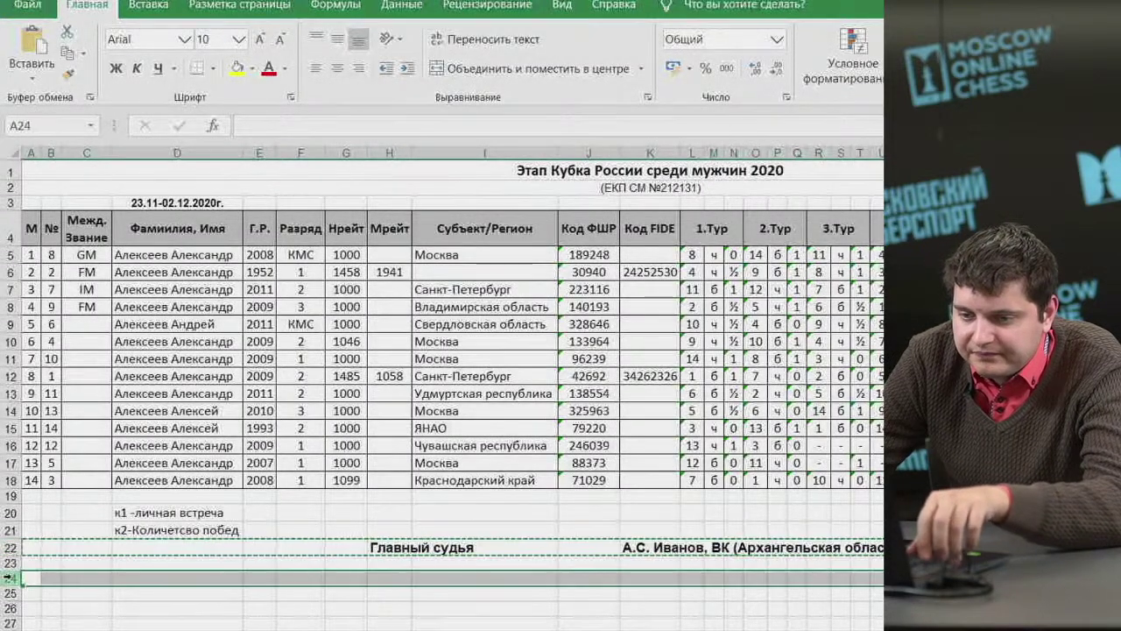
Paste the arbiter row into row 24 and change its label to 'Главный секретарь'.
key(ctrl+v)
click(390, 579)
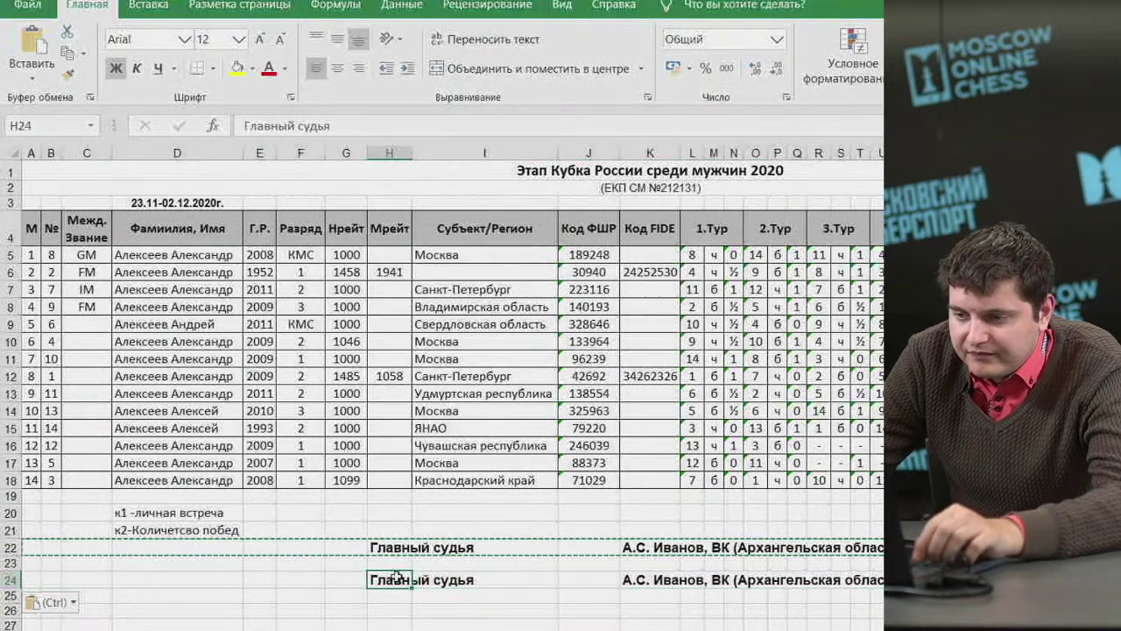
drag(330, 126, 301, 131)
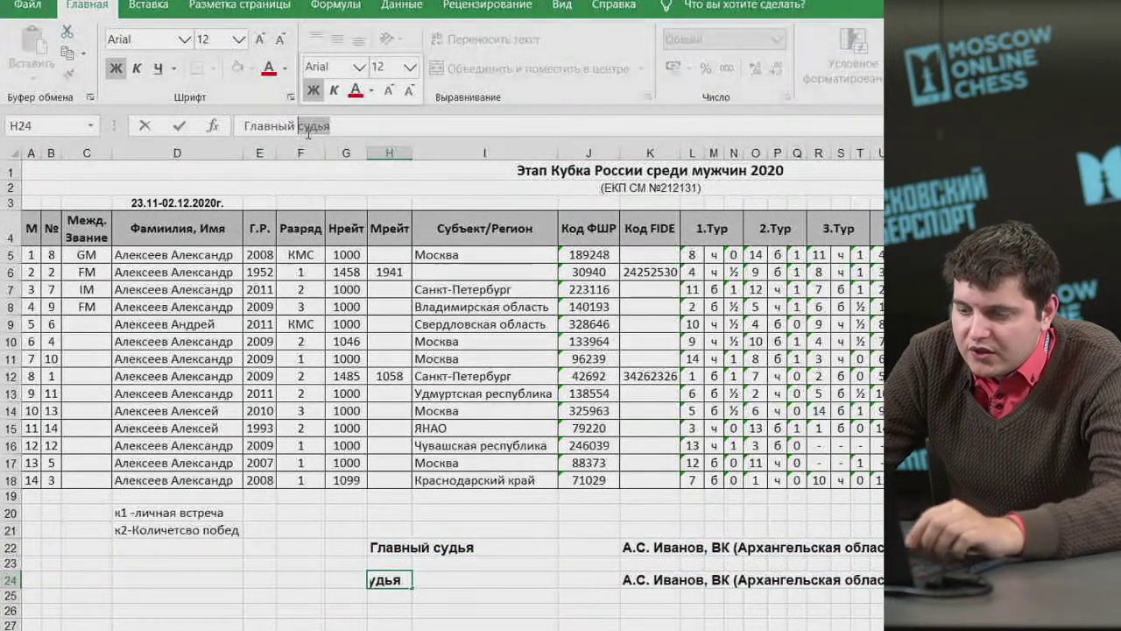
text(секте)
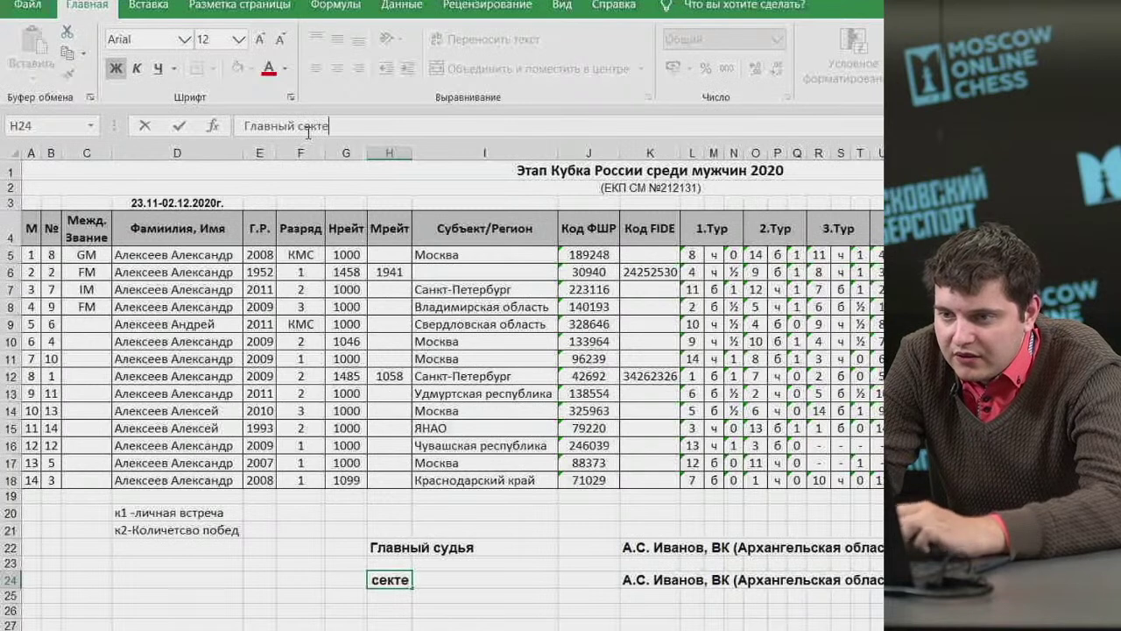
text(ра)
key(BackSpace)
key(BackSpace)
key(BackSpace)
text(ретарь тур)
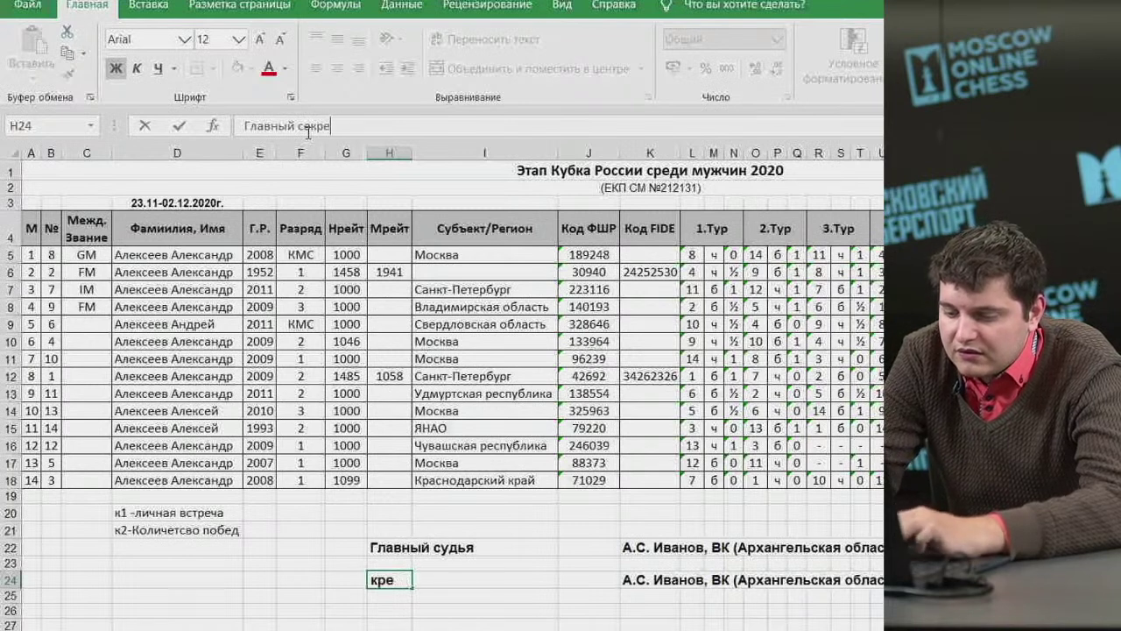
key(BackSpace)
key(BackSpace)
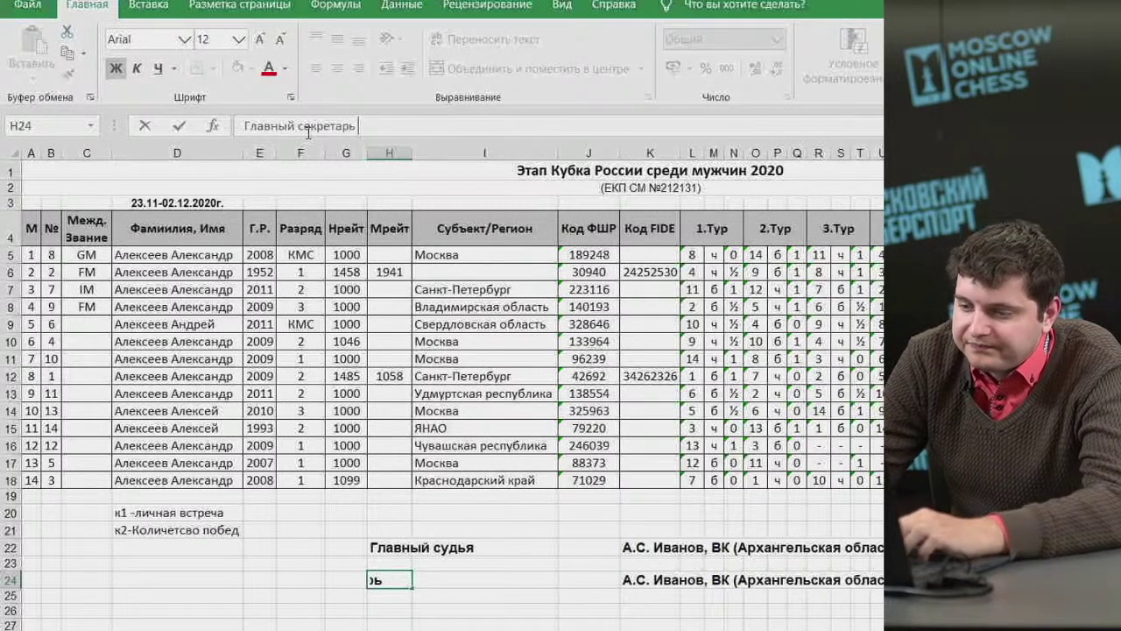
key(Tab)
key(Tab)
key(Tab)
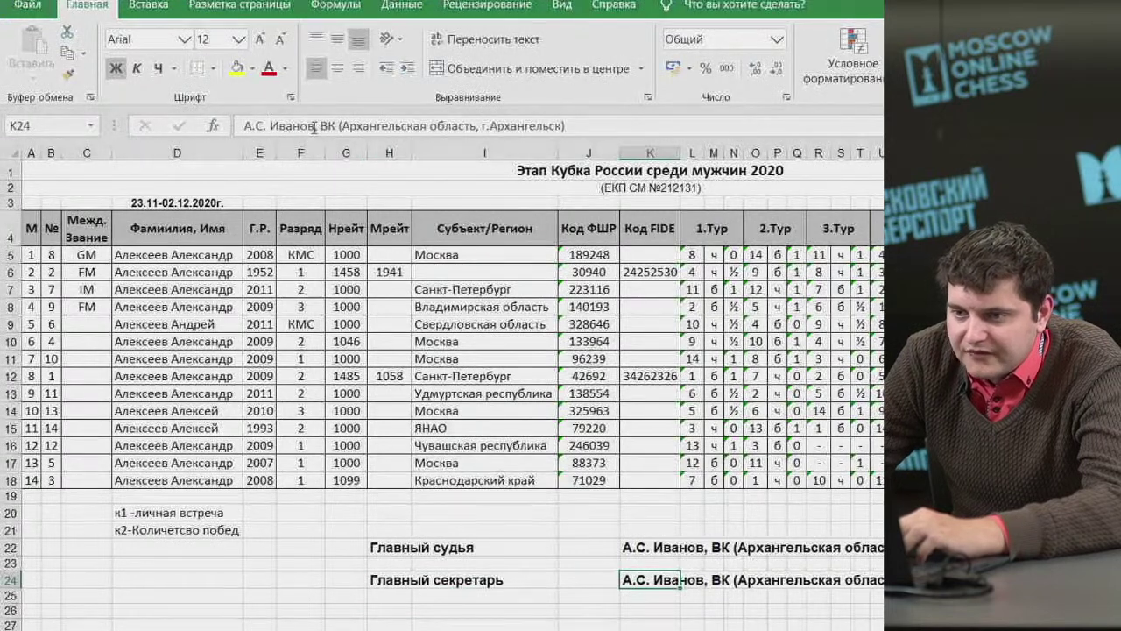
Replace K24 with the secretary's name, category 1К and location (г. Москва).
drag(314, 126, 244, 126)
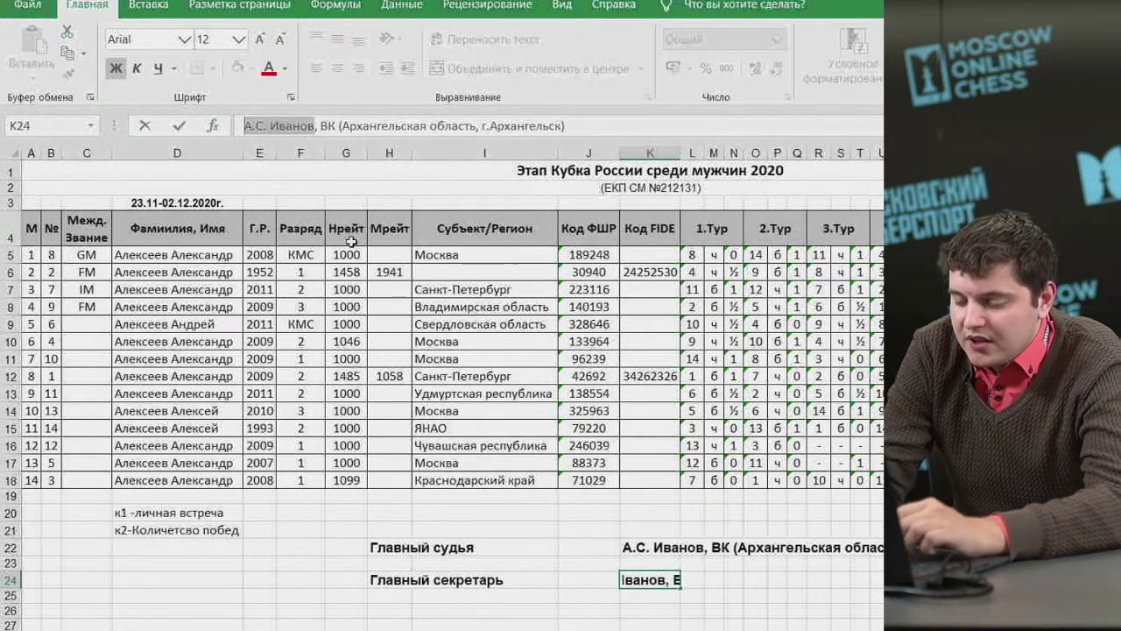
text(И.)
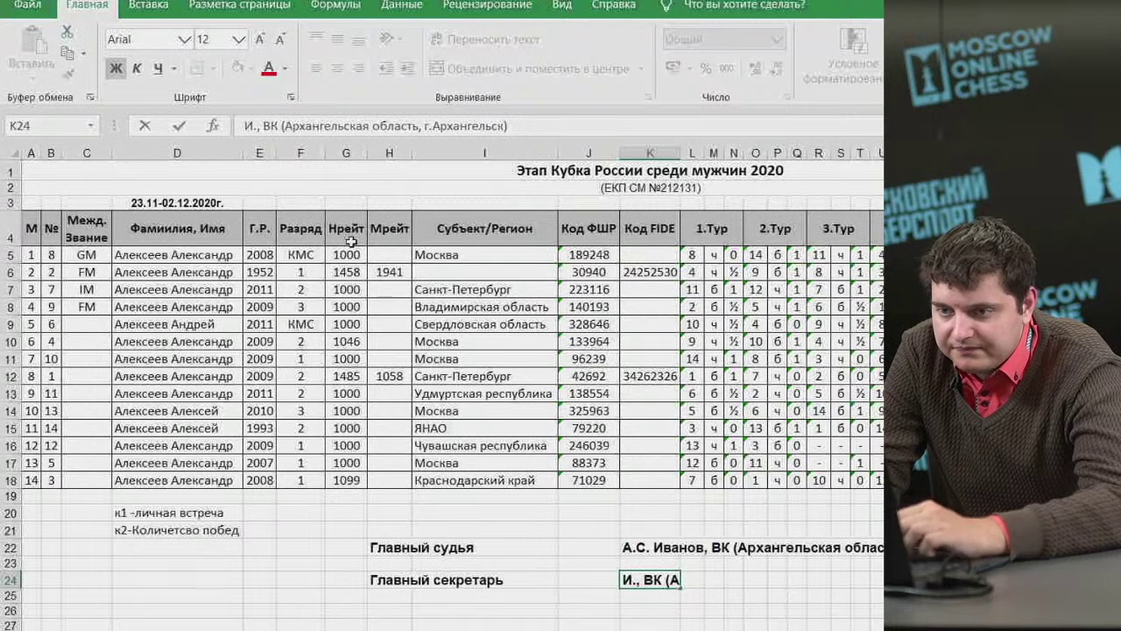
text(А. Петров)
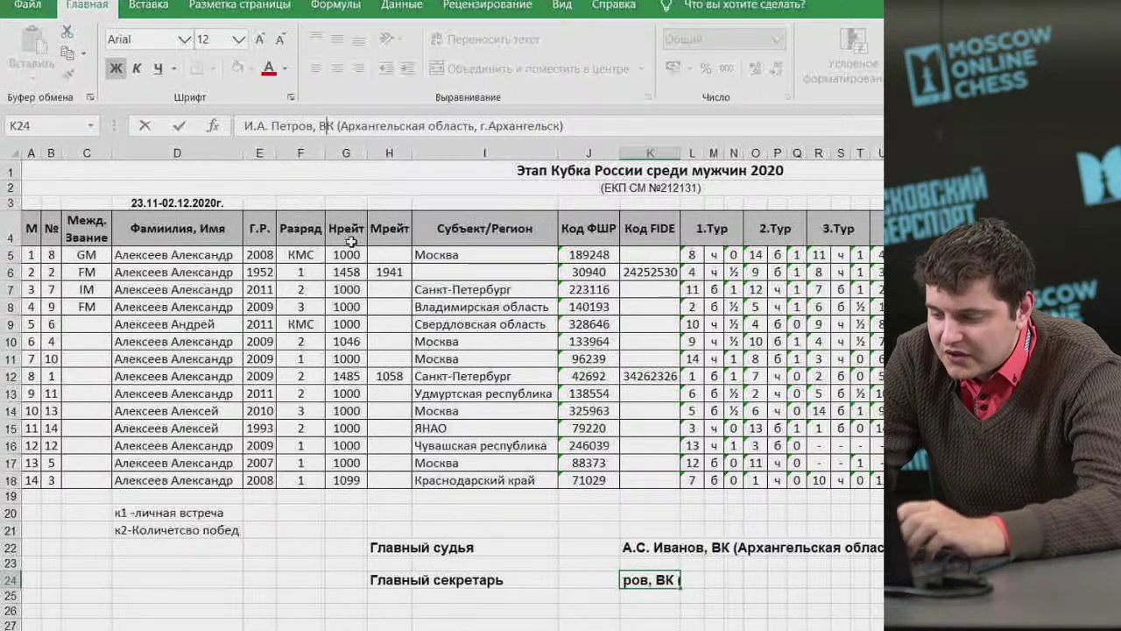
key(Delete)
text(1)
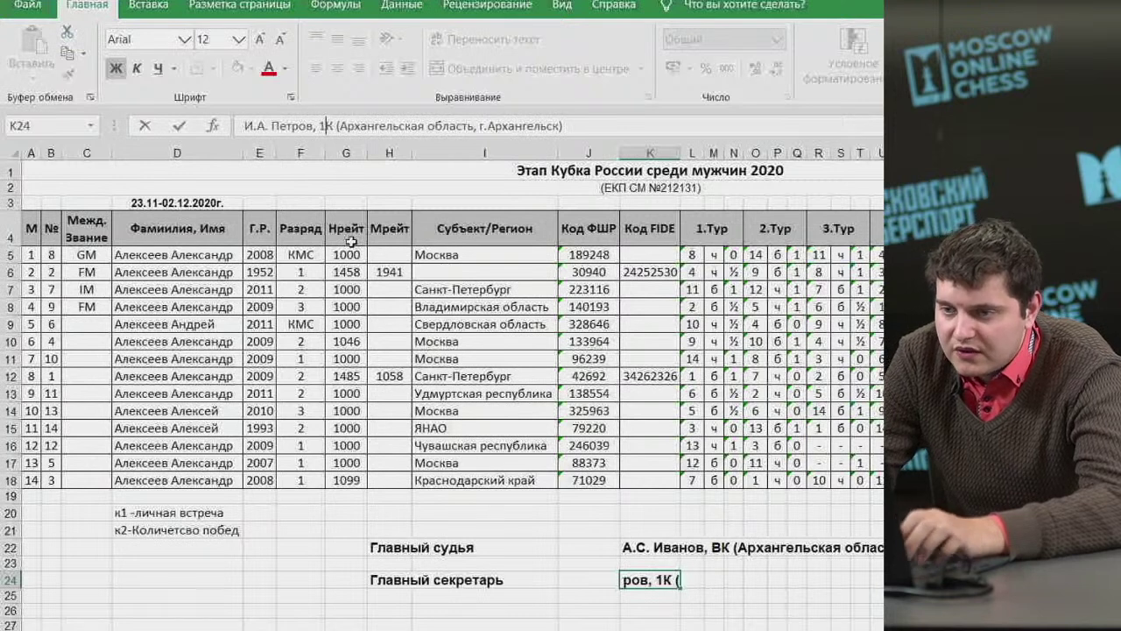
key(Return)
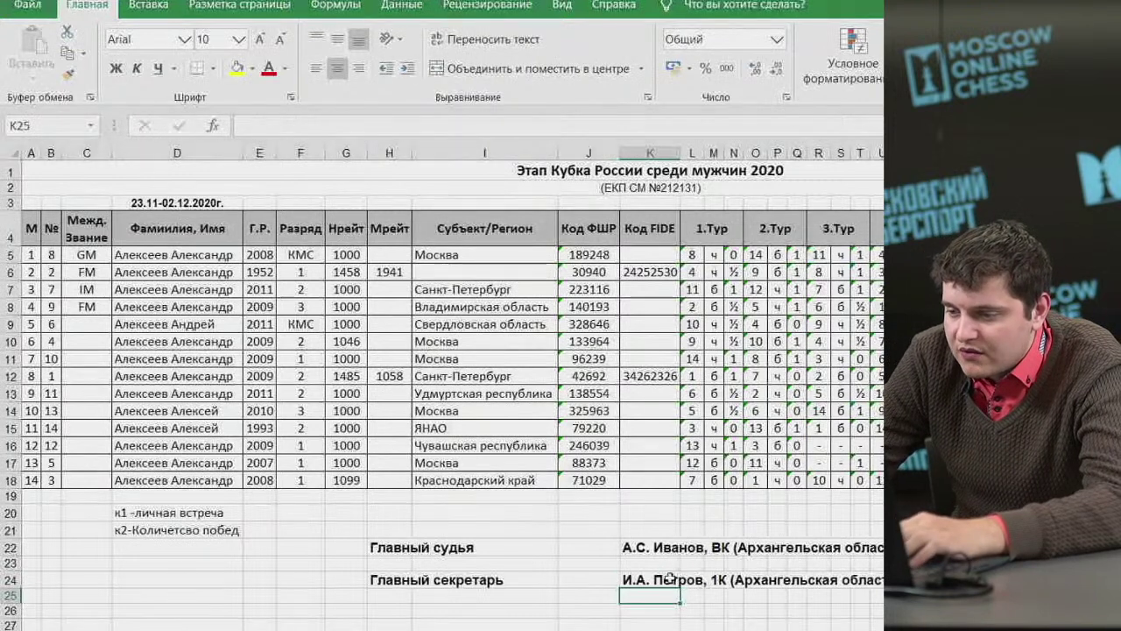
click(646, 578)
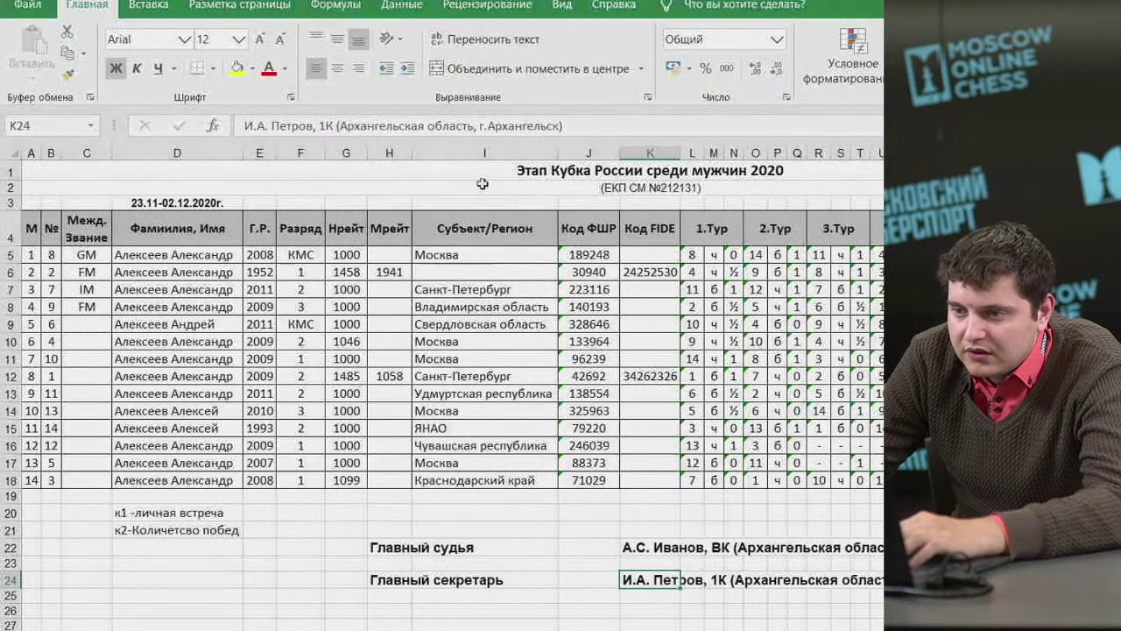
drag(553, 129, 361, 126)
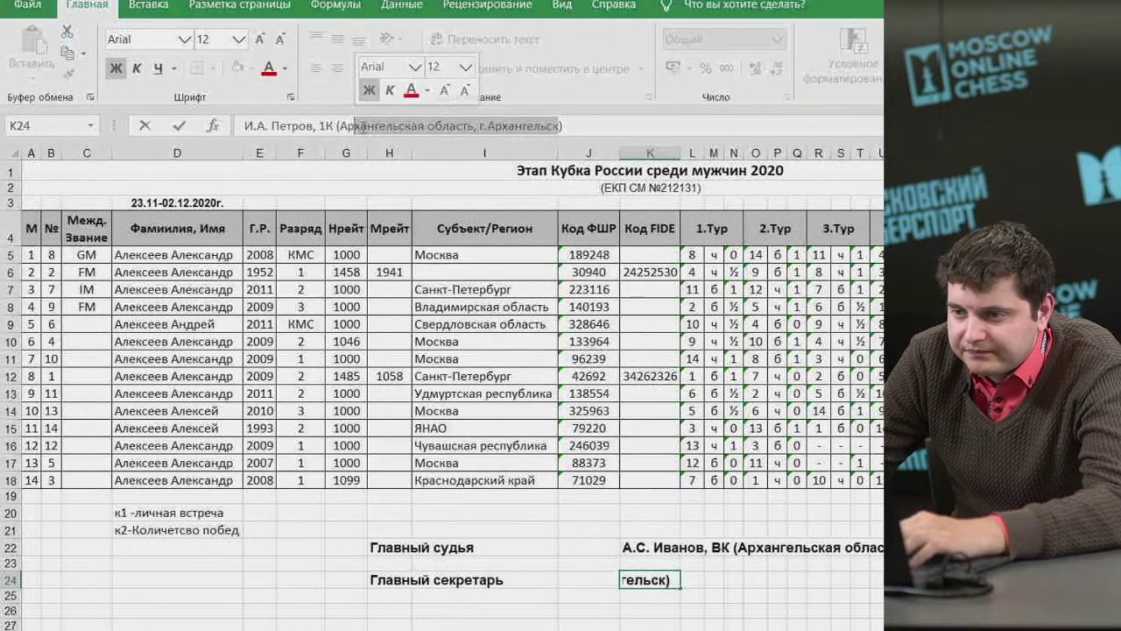
key(BackSpace)
key(BackSpace)
key(BackSpace)
text(г. Моск)
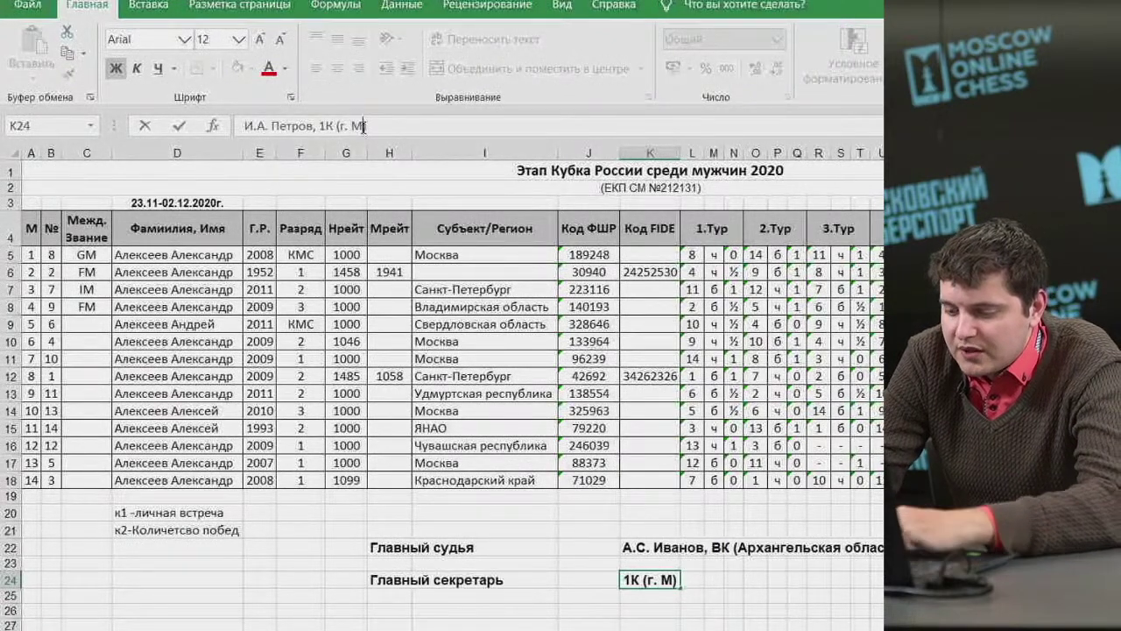
text(ва)
click(408, 596)
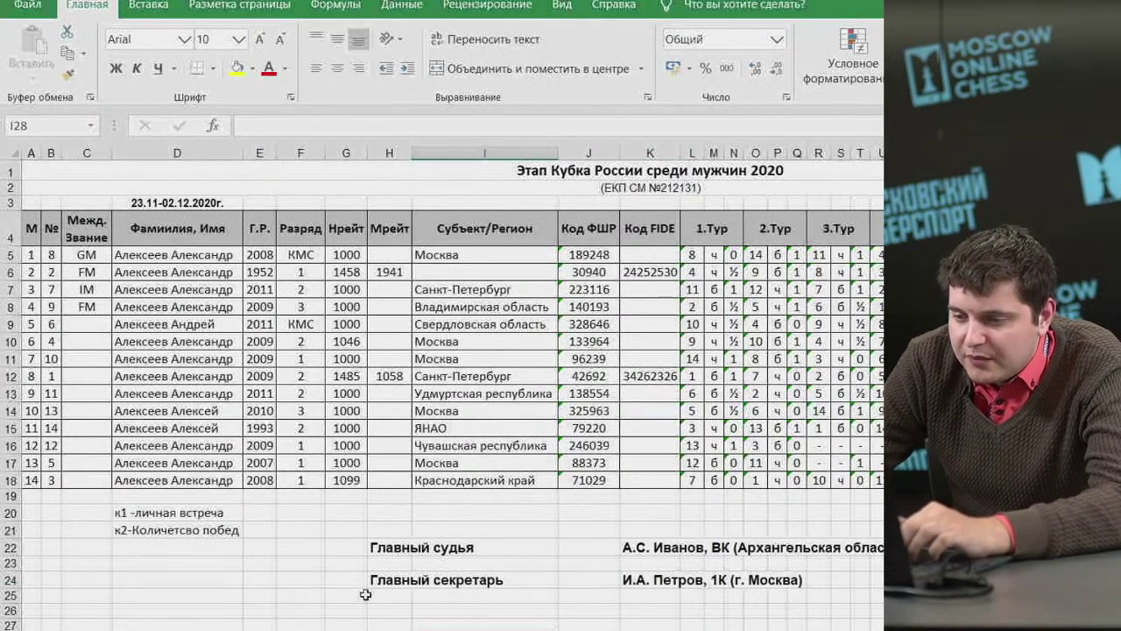
drag(385, 580, 649, 580)
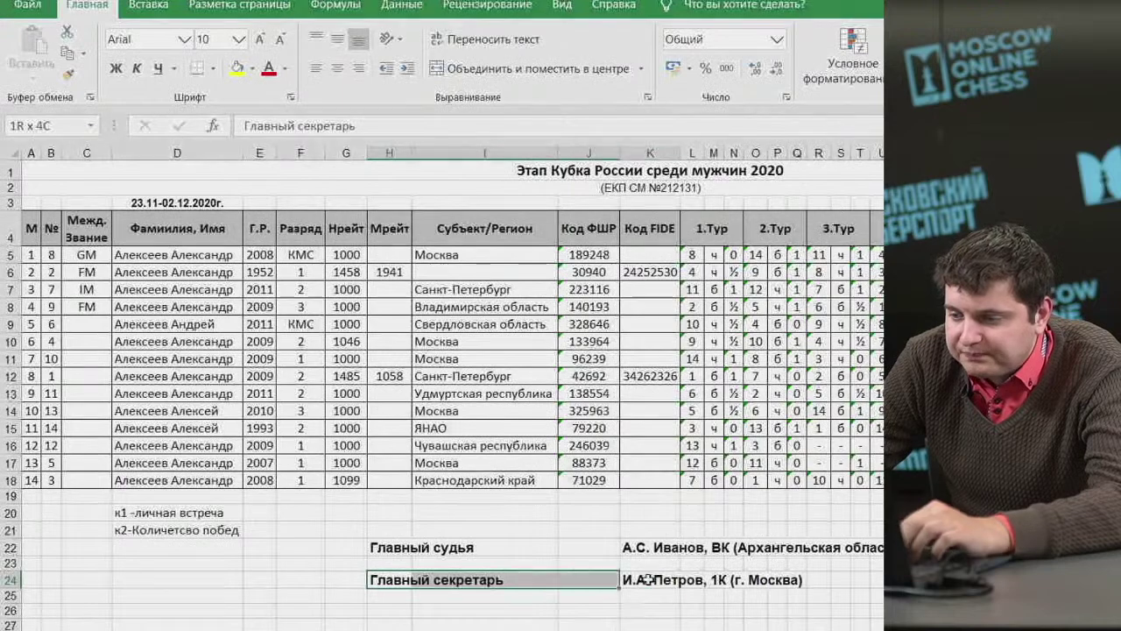
Copy the secretary line into row 26 and relabel it 'Зам.главного судьи'.
key(ctrl+c)
click(397, 612)
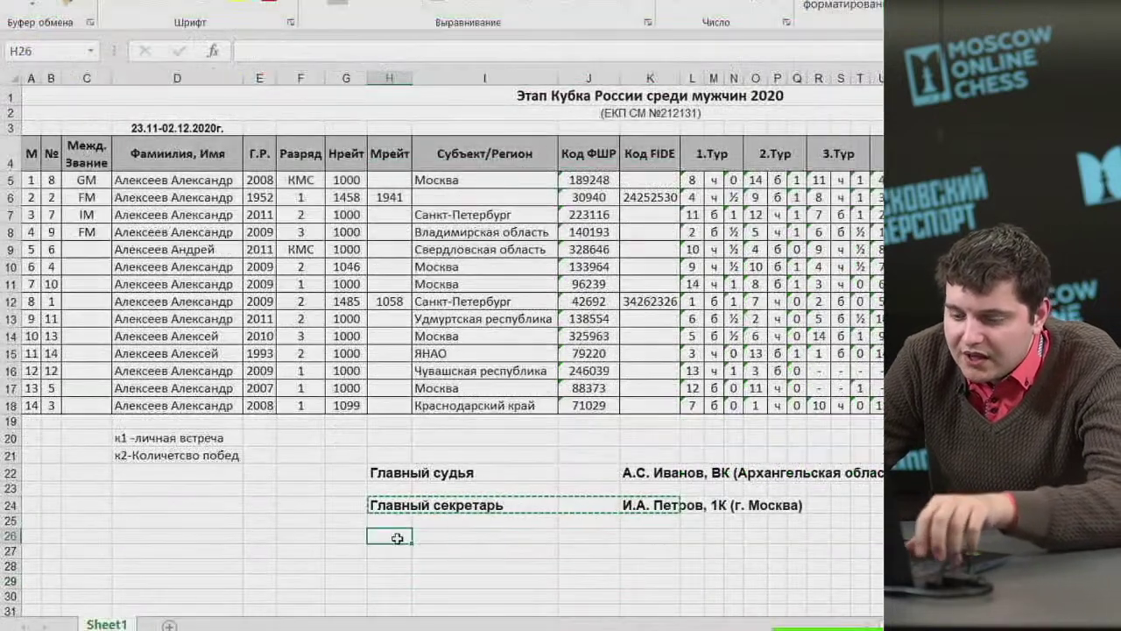
key(ctrl+v)
drag(355, 50, 229, 43)
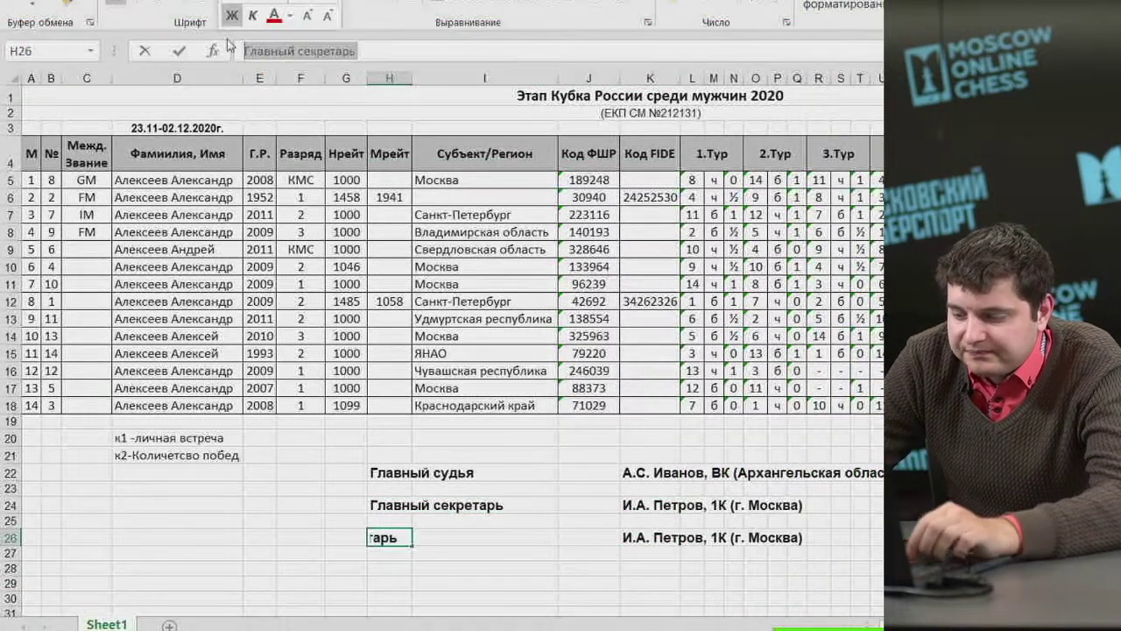
text(Зам.главного судьи)
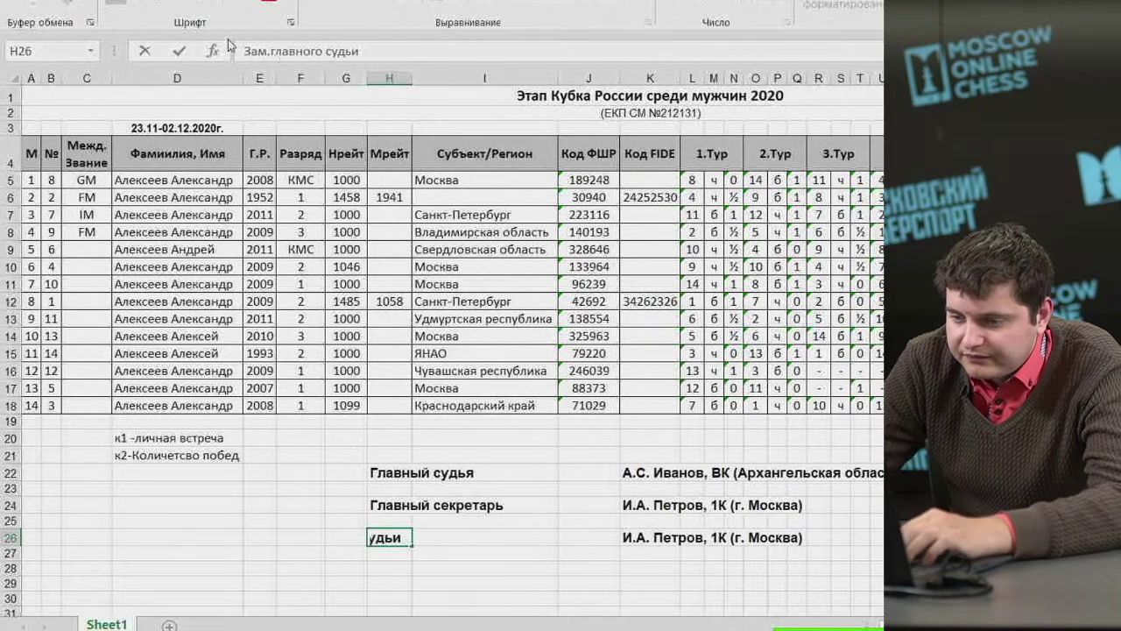
key(Tab)
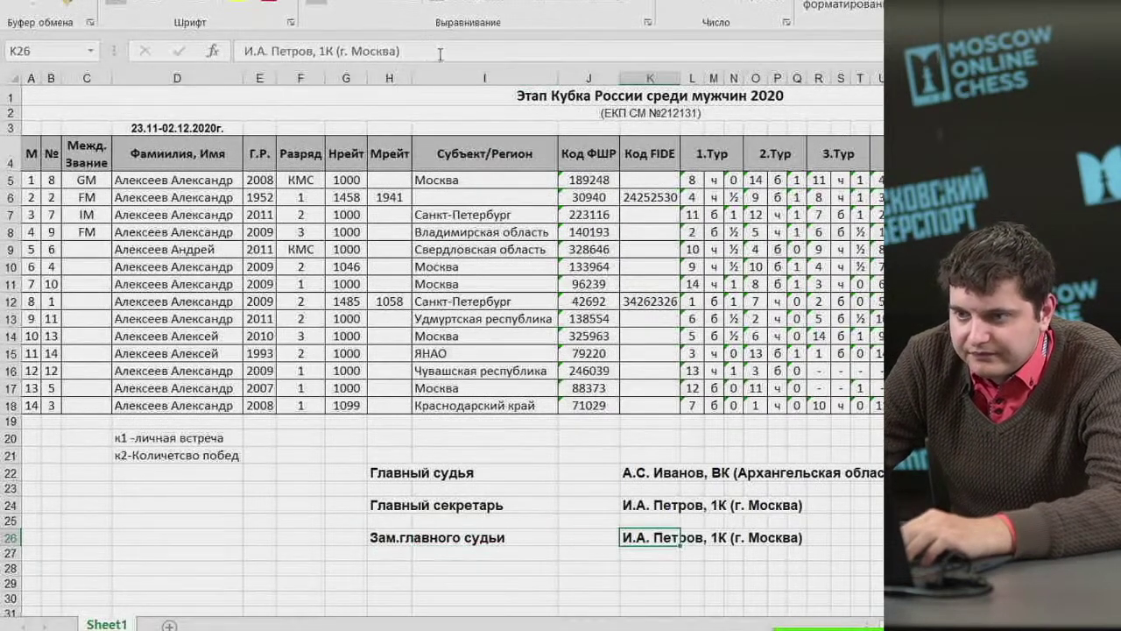
Replace the copied name in K26 with the deputy's name, 1К and (г. Санкт-Петербург).
double_click(649, 539)
key(End)
key(shift+Home)
text(А)
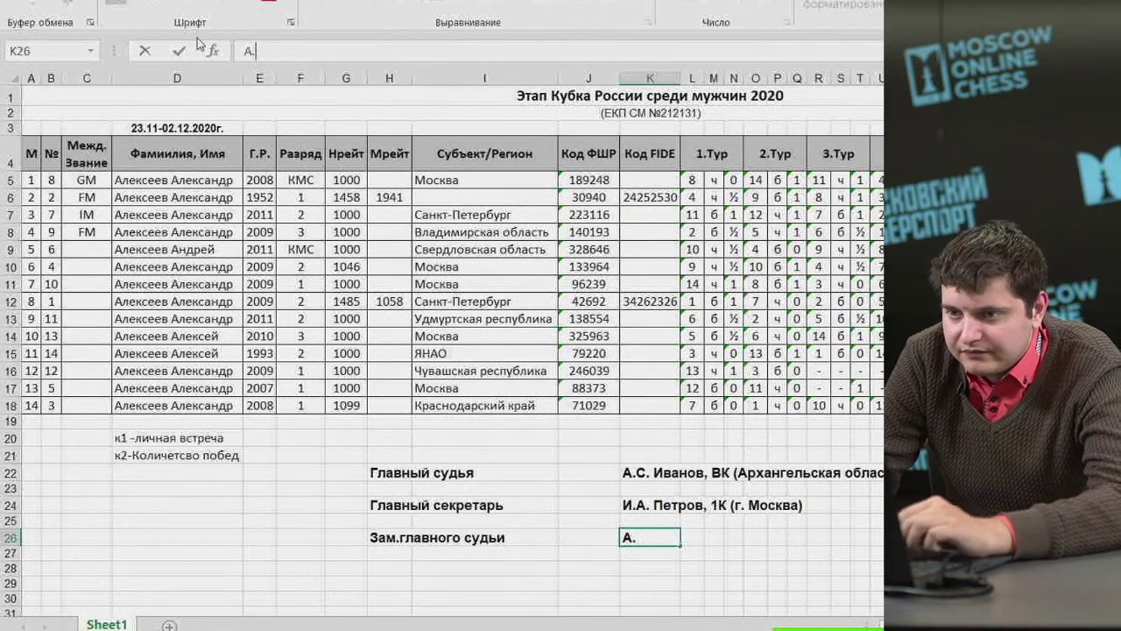
text(.Н.)
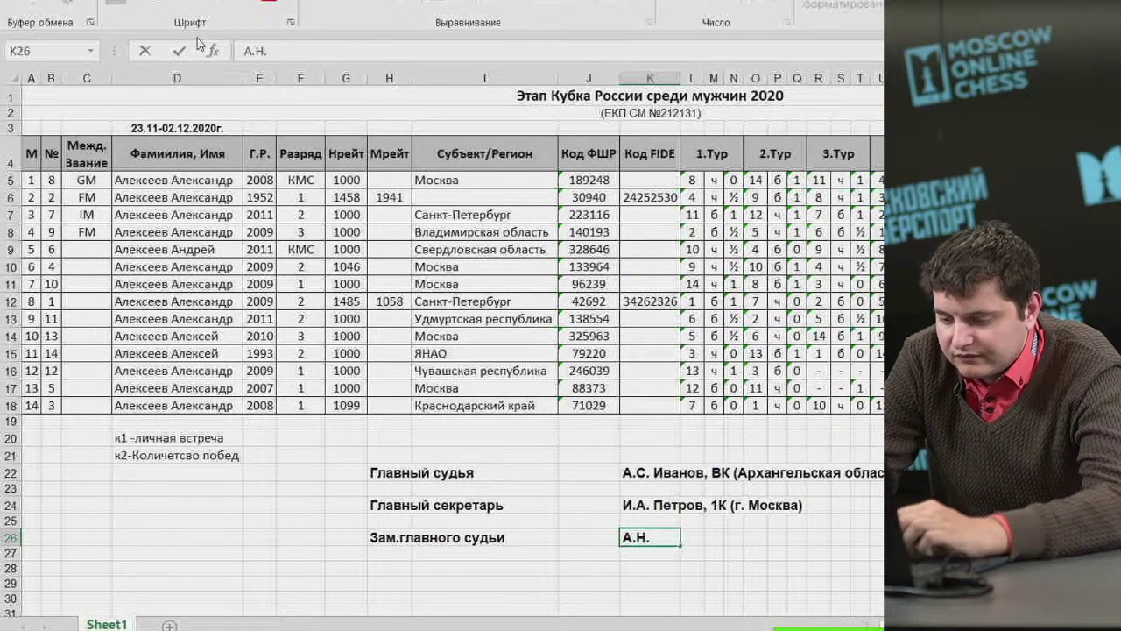
text( Андреев)
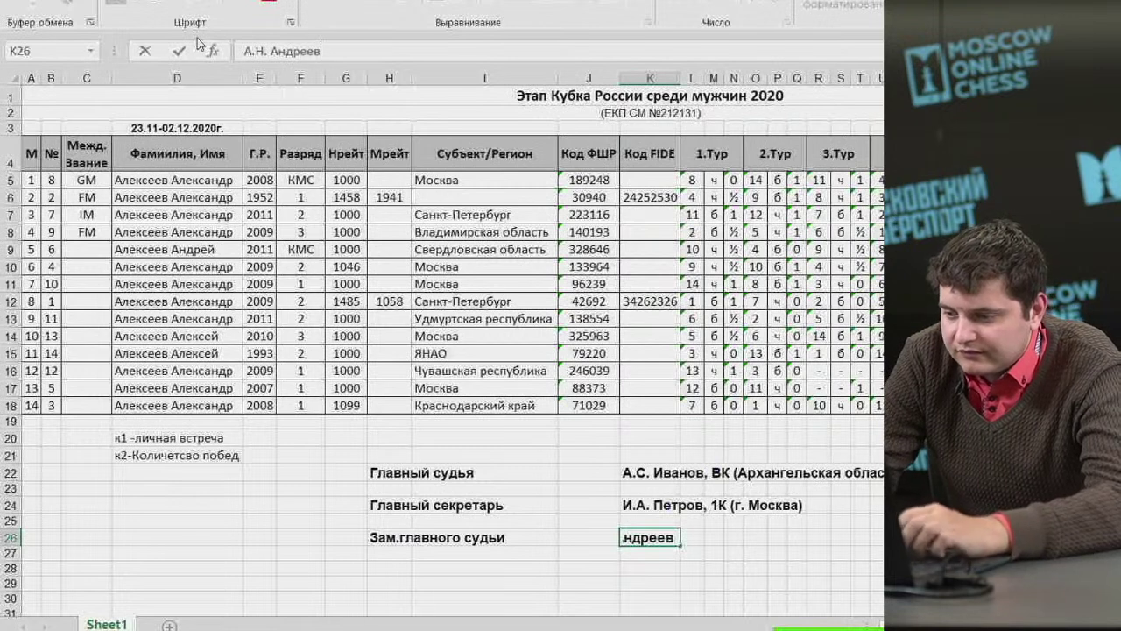
text(, 1К)
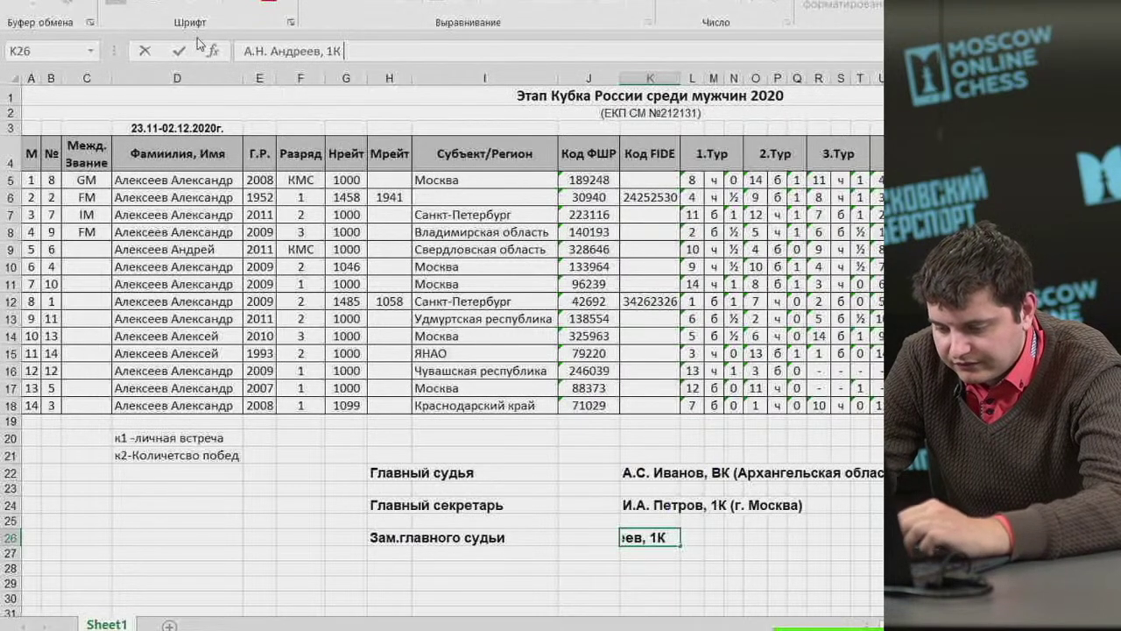
text( 9)
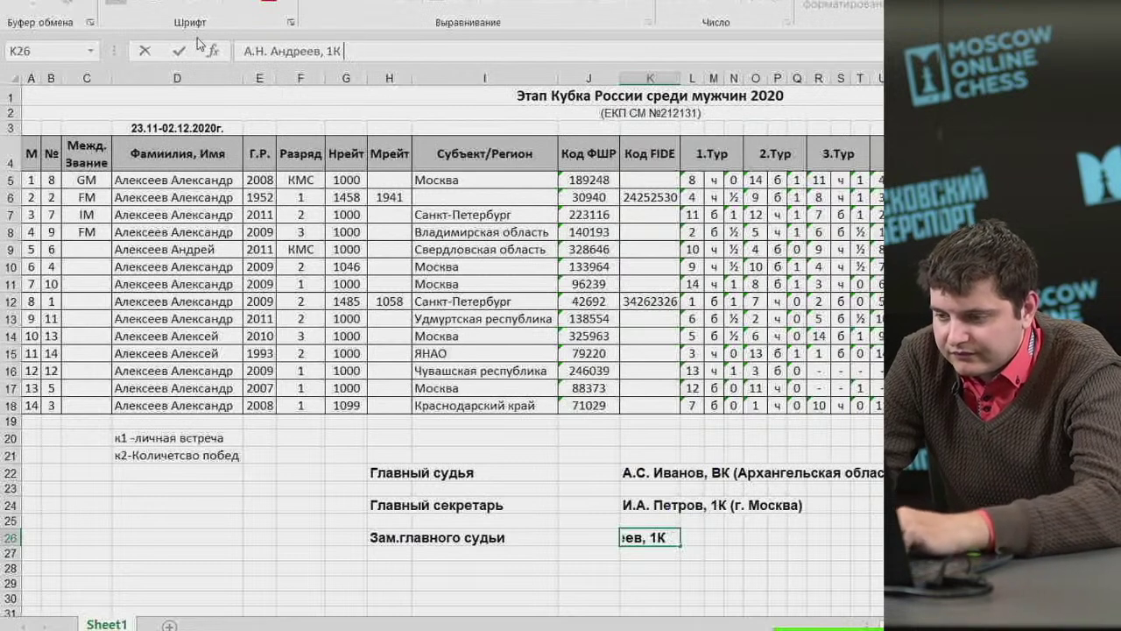
text((г. Санк)
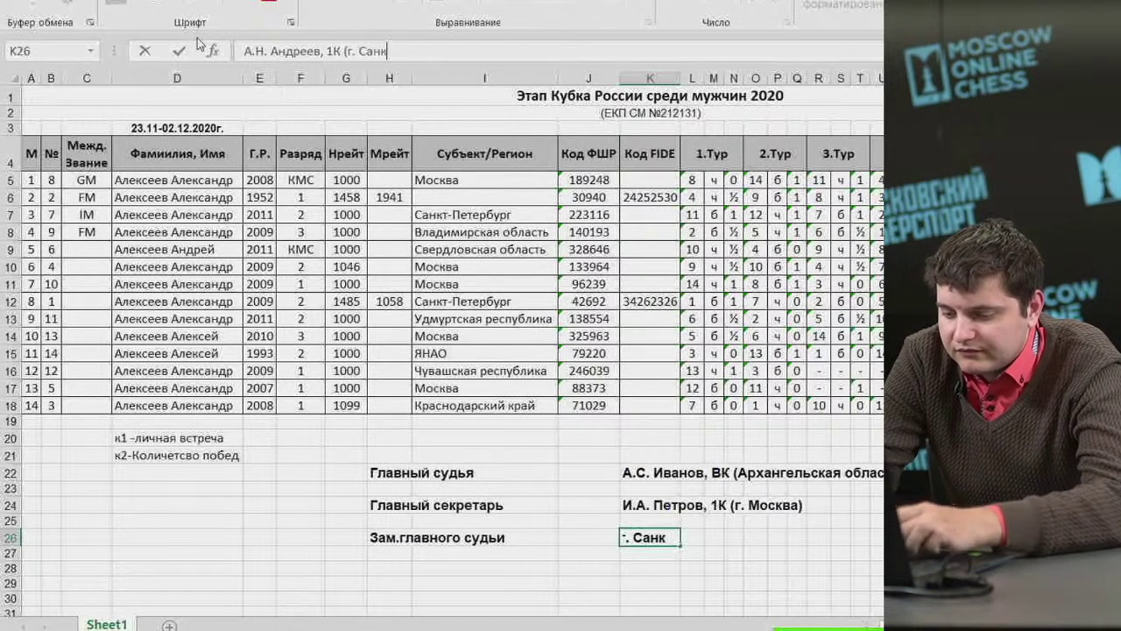
text(т-Петербург)
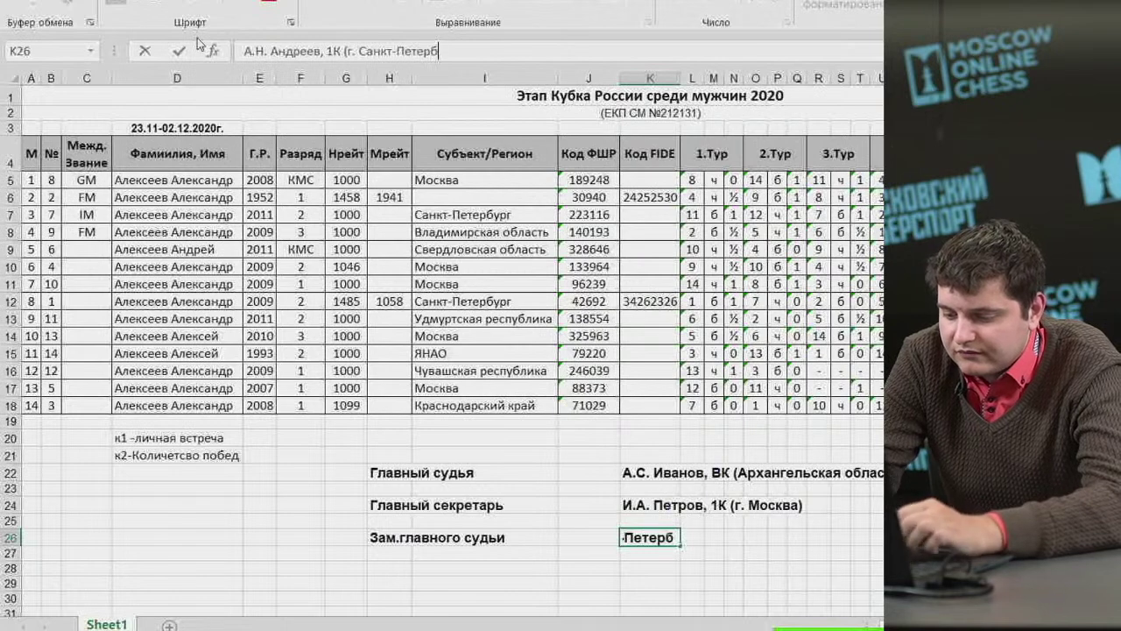
text())
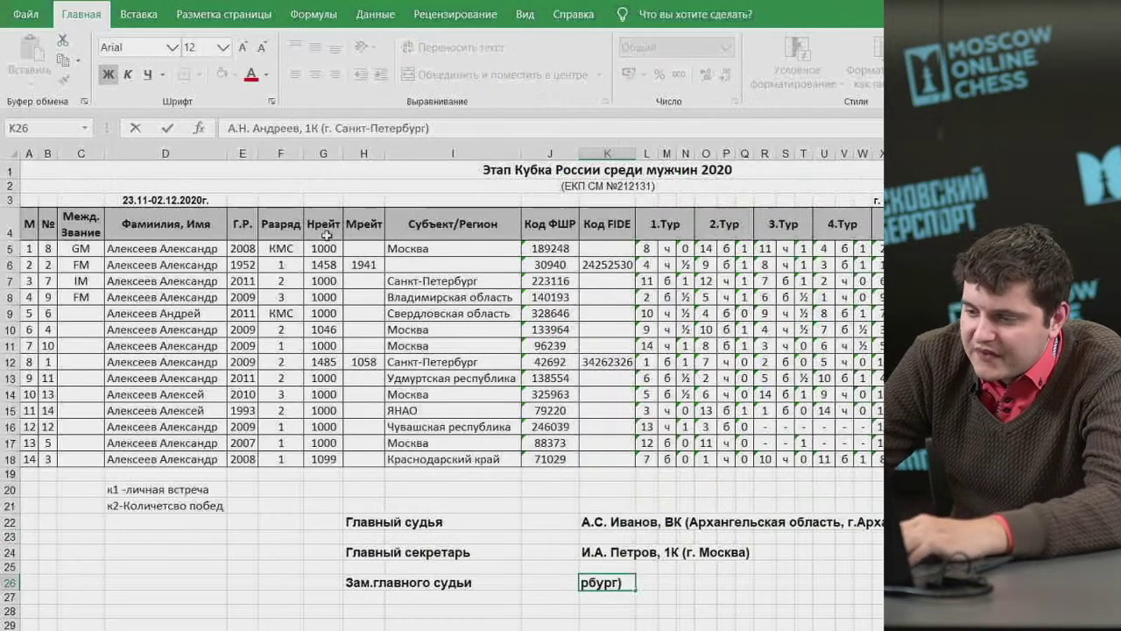
click(639, 625)
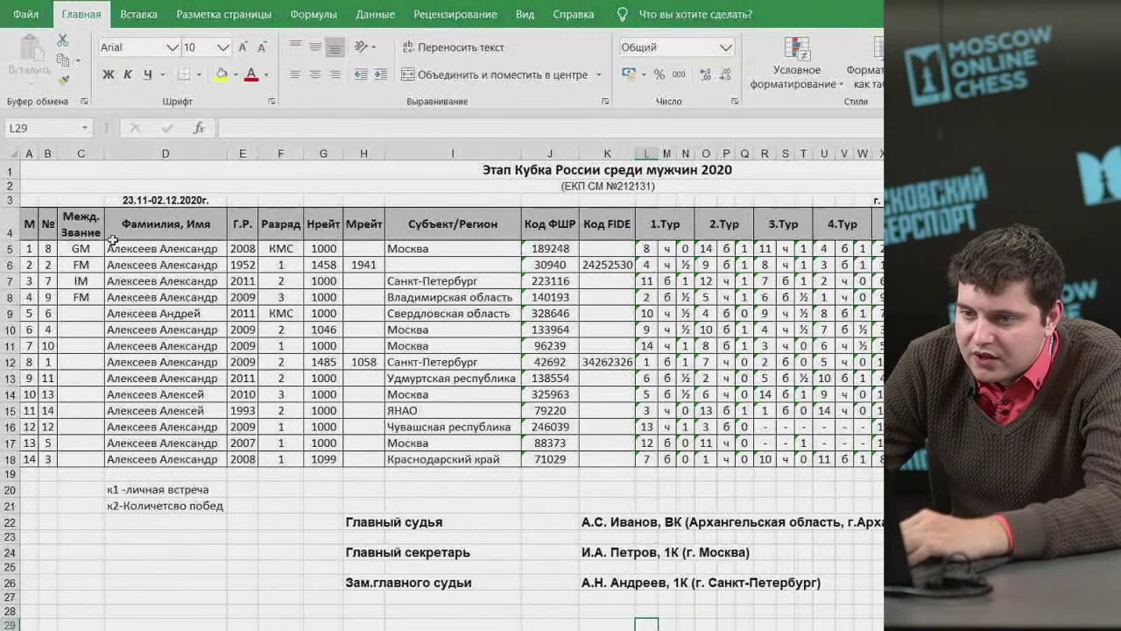
click(280, 153)
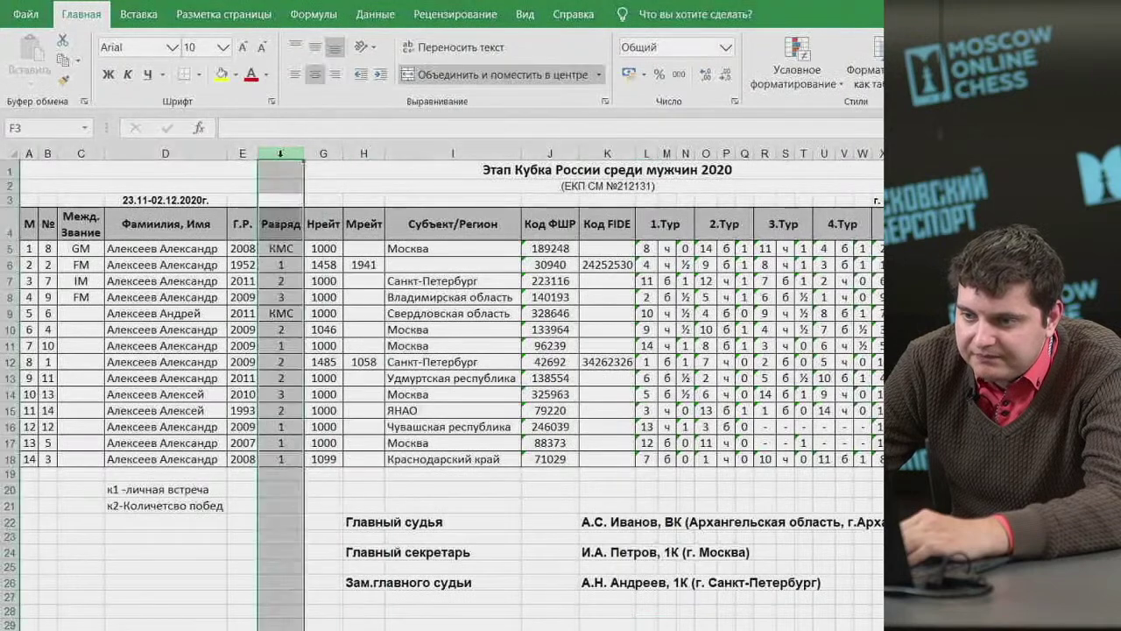
drag(166, 153, 246, 148)
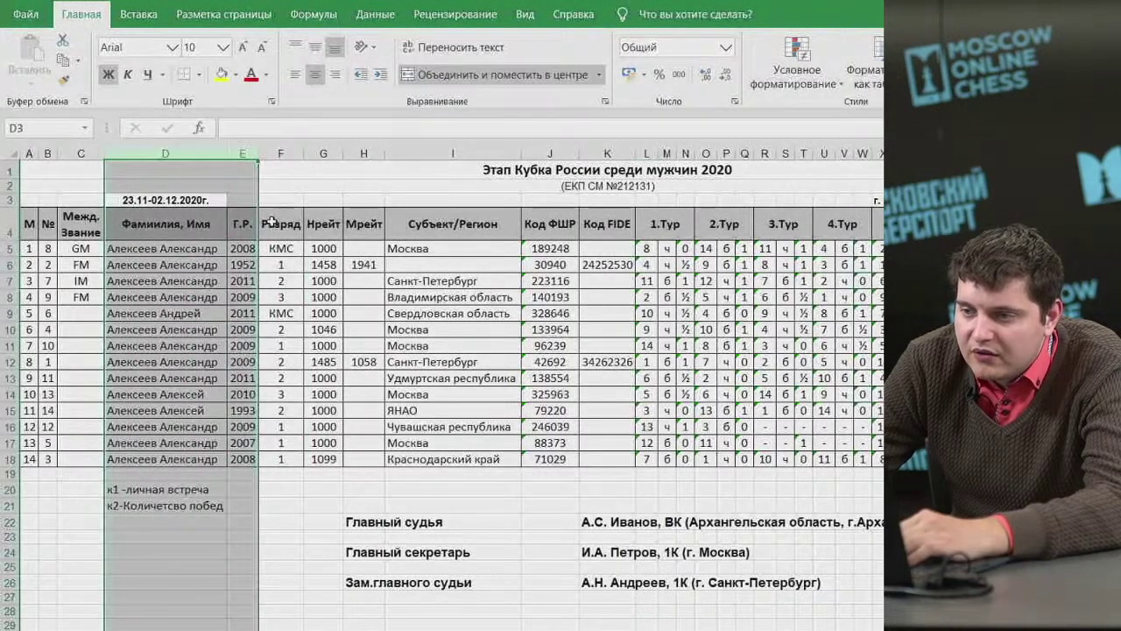
click(454, 155)
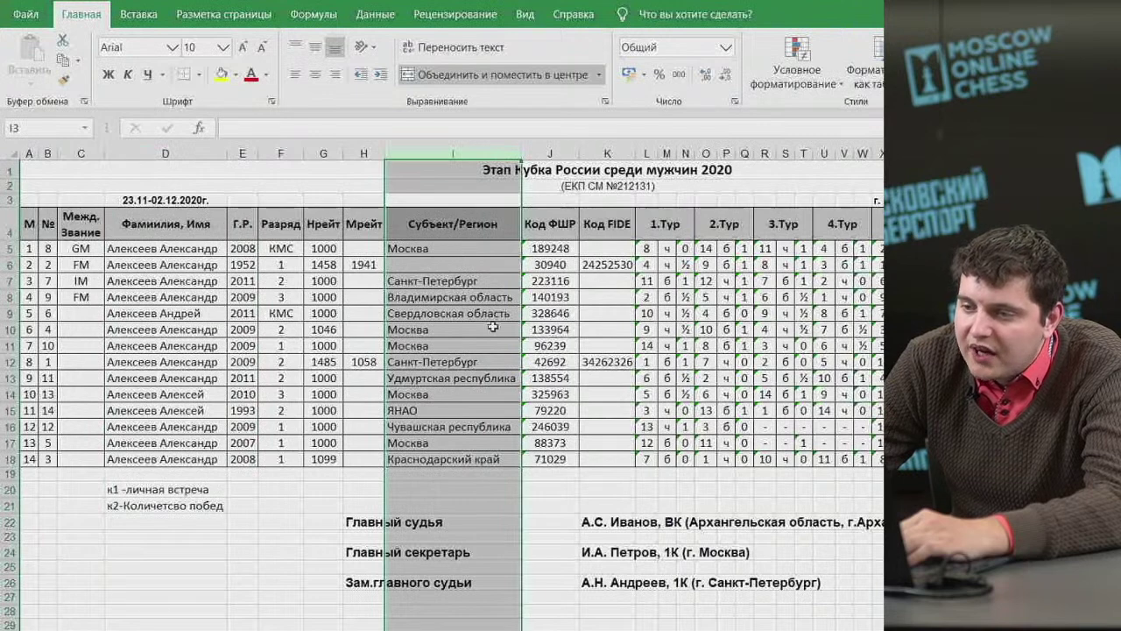
click(540, 226)
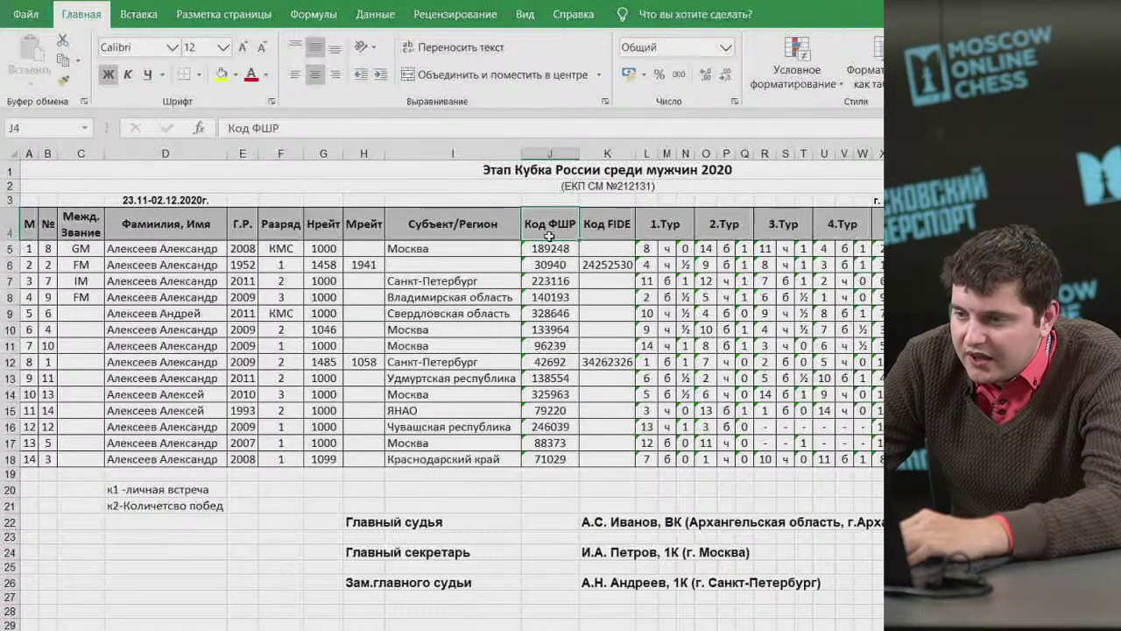
drag(549, 236, 618, 462)
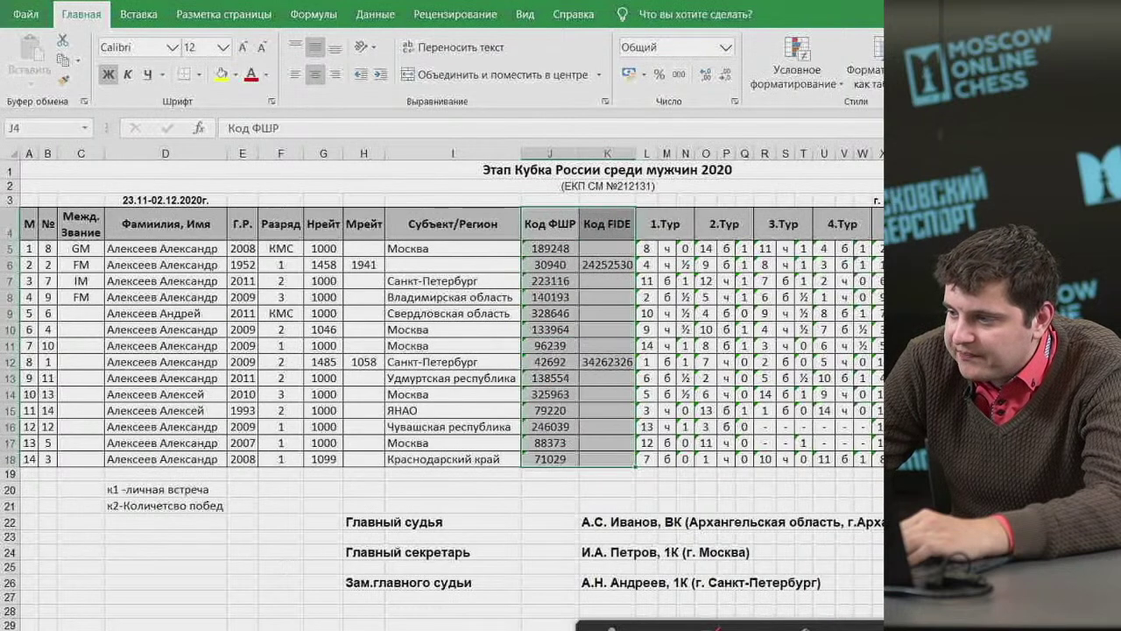
click(350, 520)
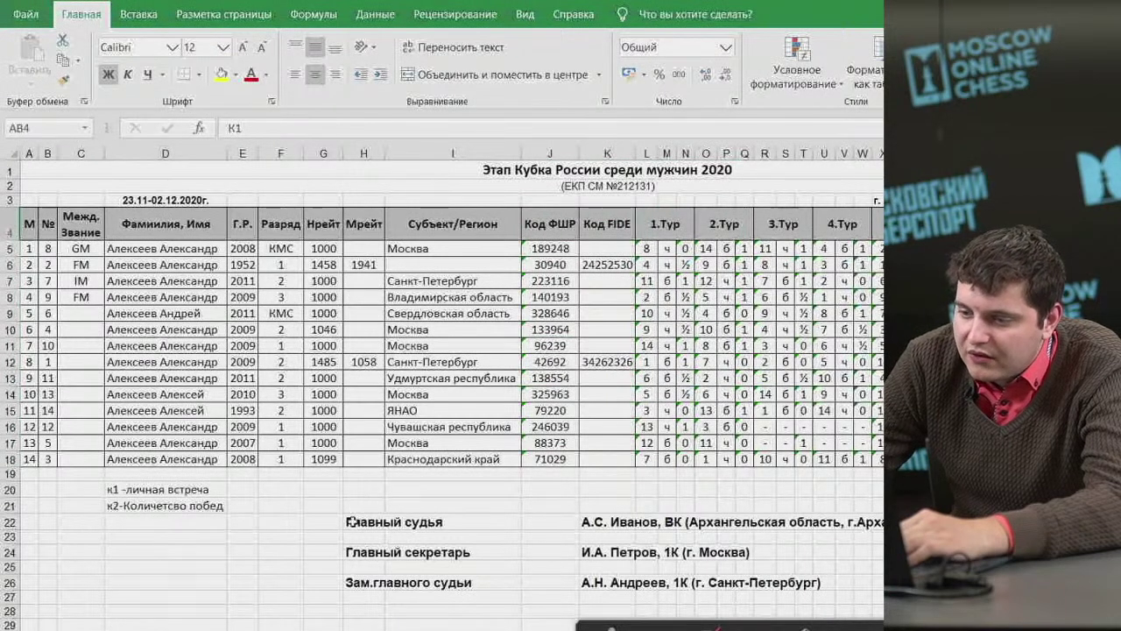
drag(350, 520, 746, 585)
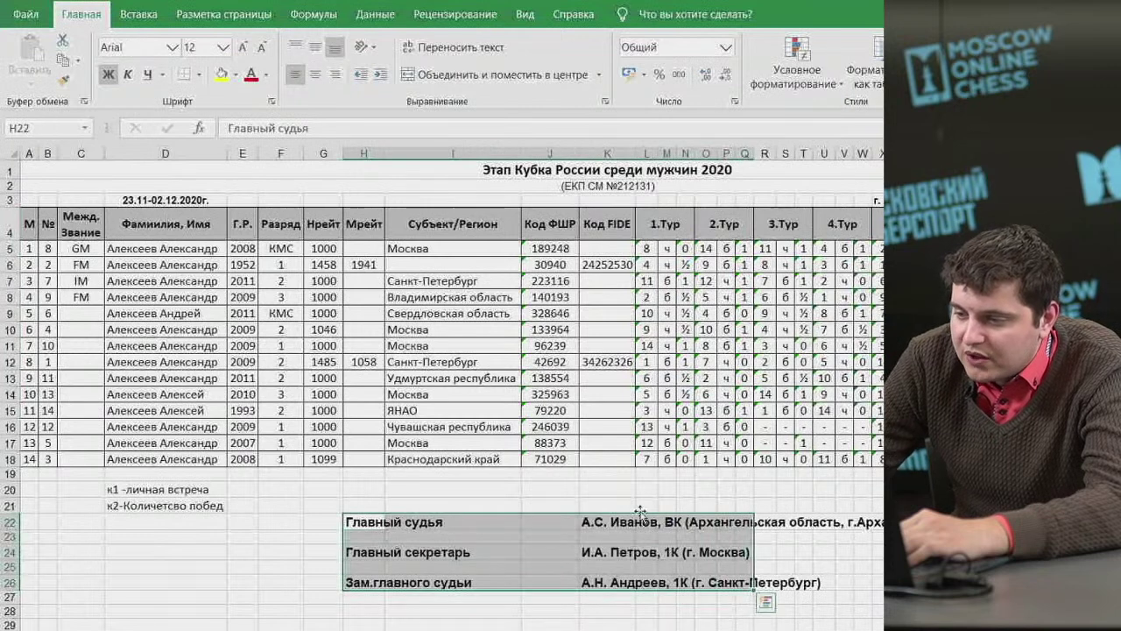
click(670, 523)
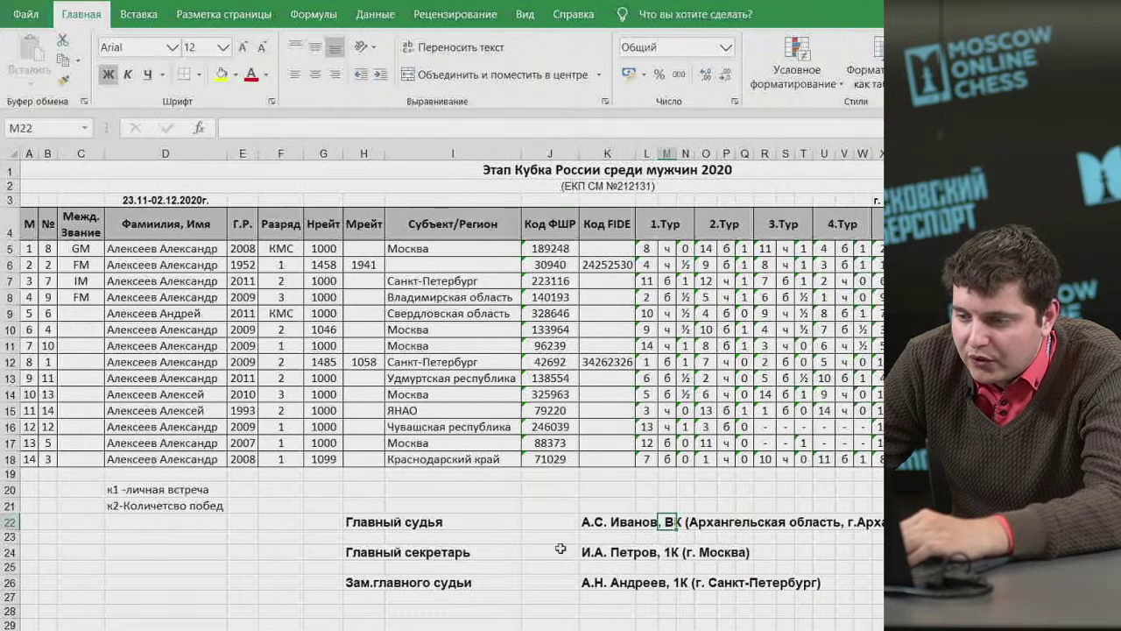
Correct the category in K24 and K26 from 1К to ВК via the formula bar.
click(589, 552)
click(302, 132)
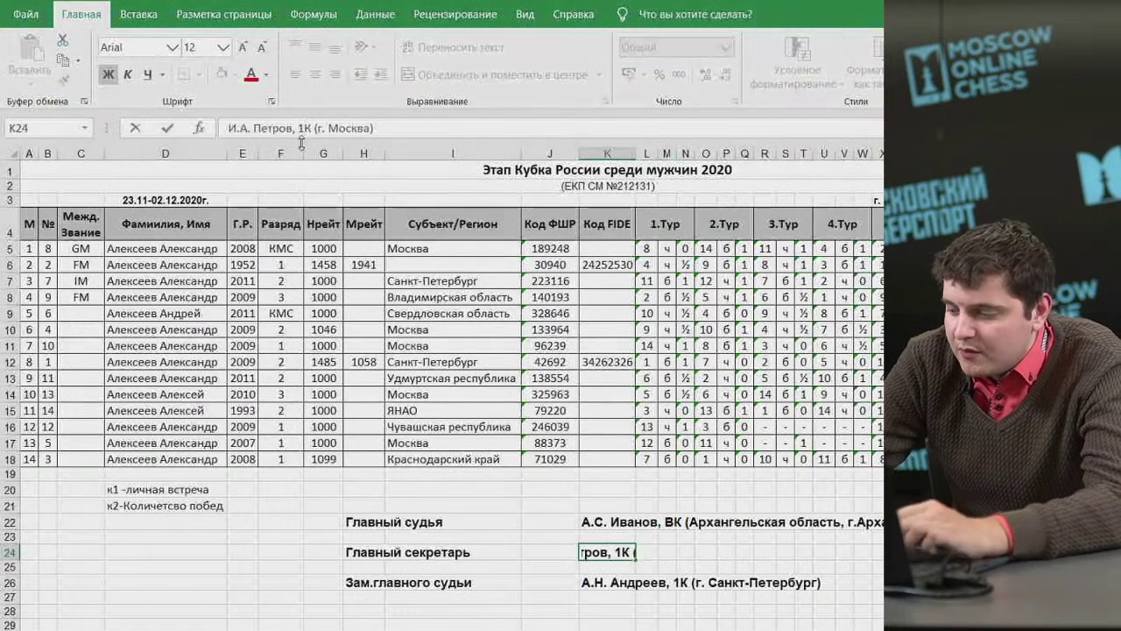
key(BackSpace)
text(В)
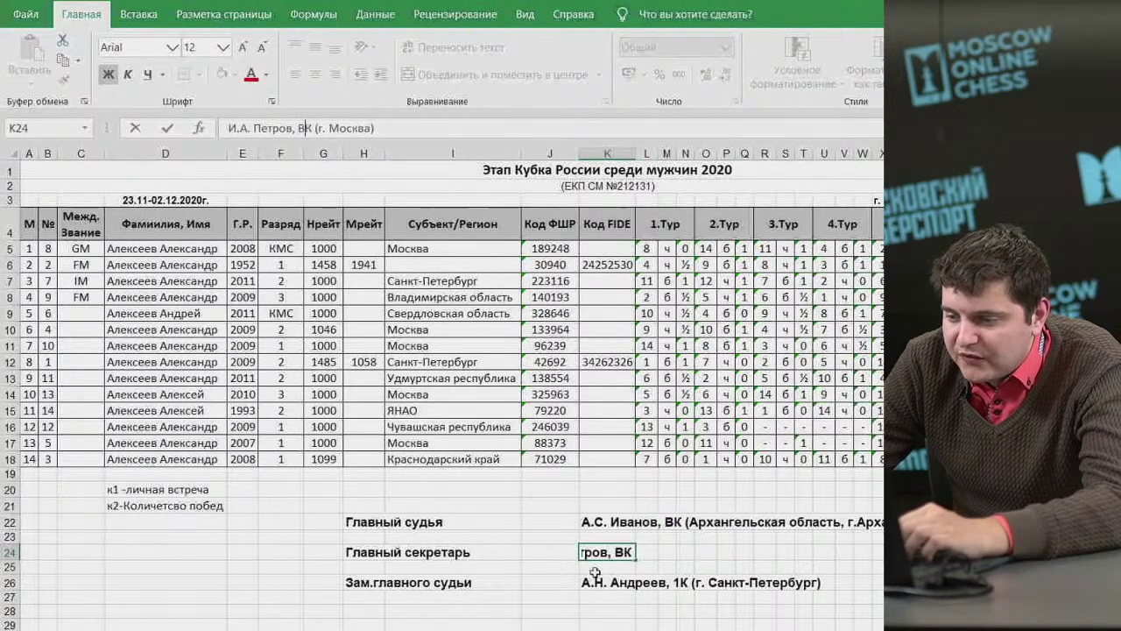
click(595, 580)
click(310, 128)
key(BackSpace)
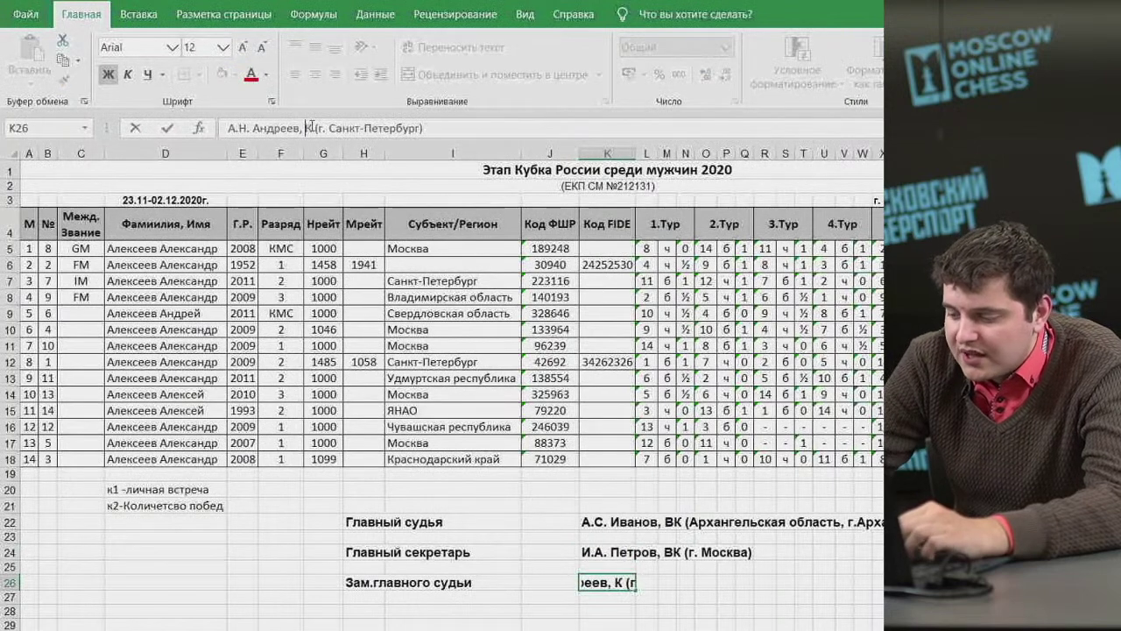
text(В)
click(530, 536)
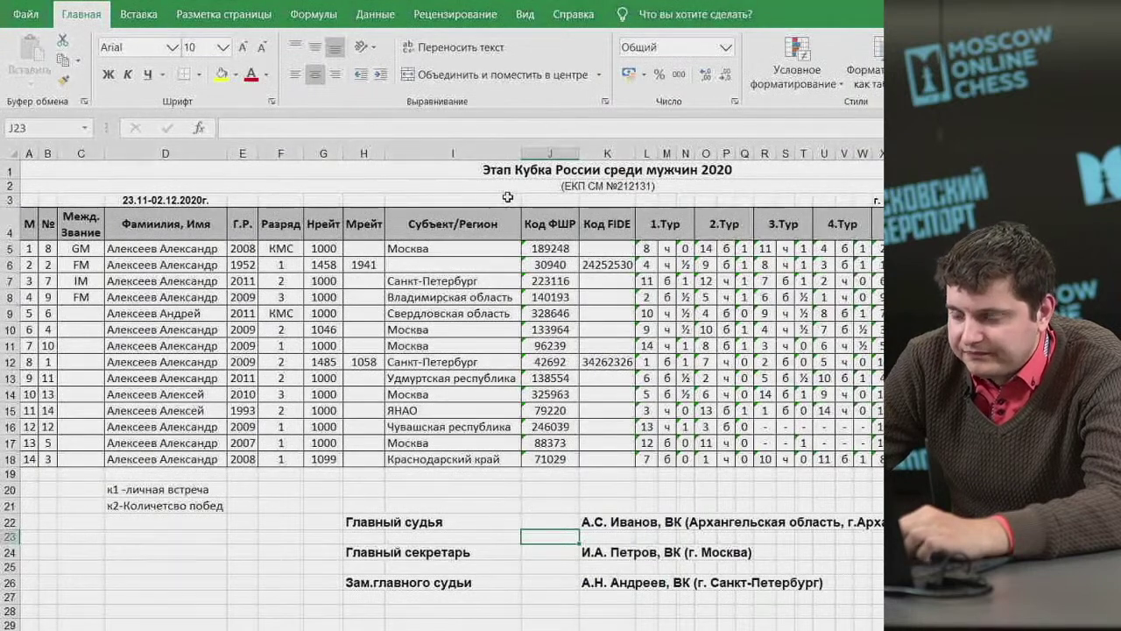
Dismiss the conference join notification and return to the spreadsheet.
click(364, 252)
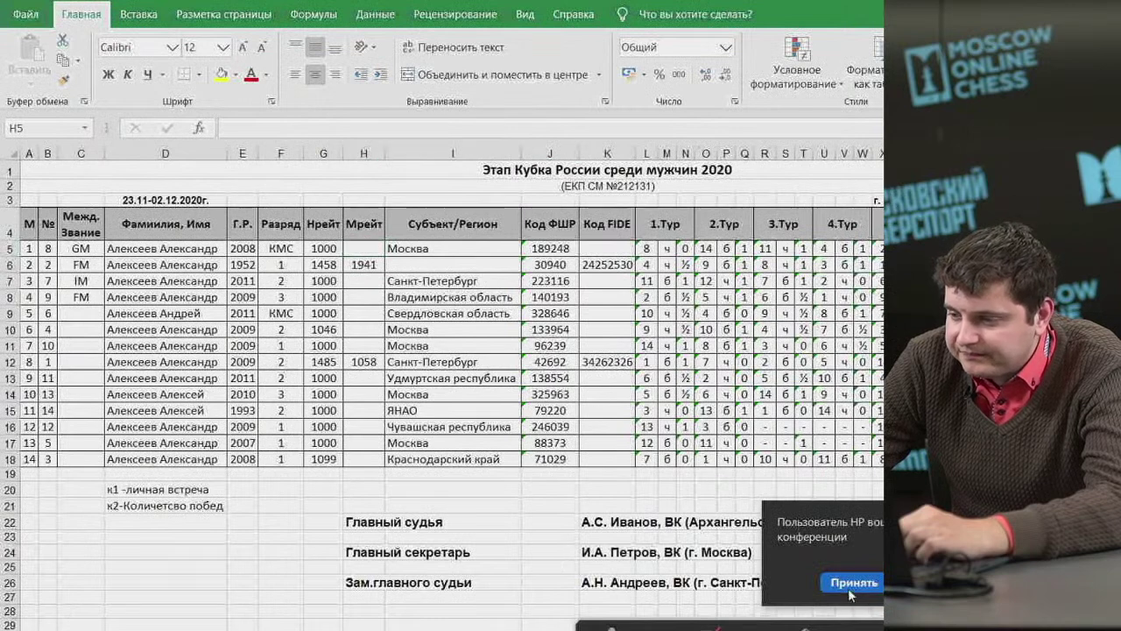
click(850, 582)
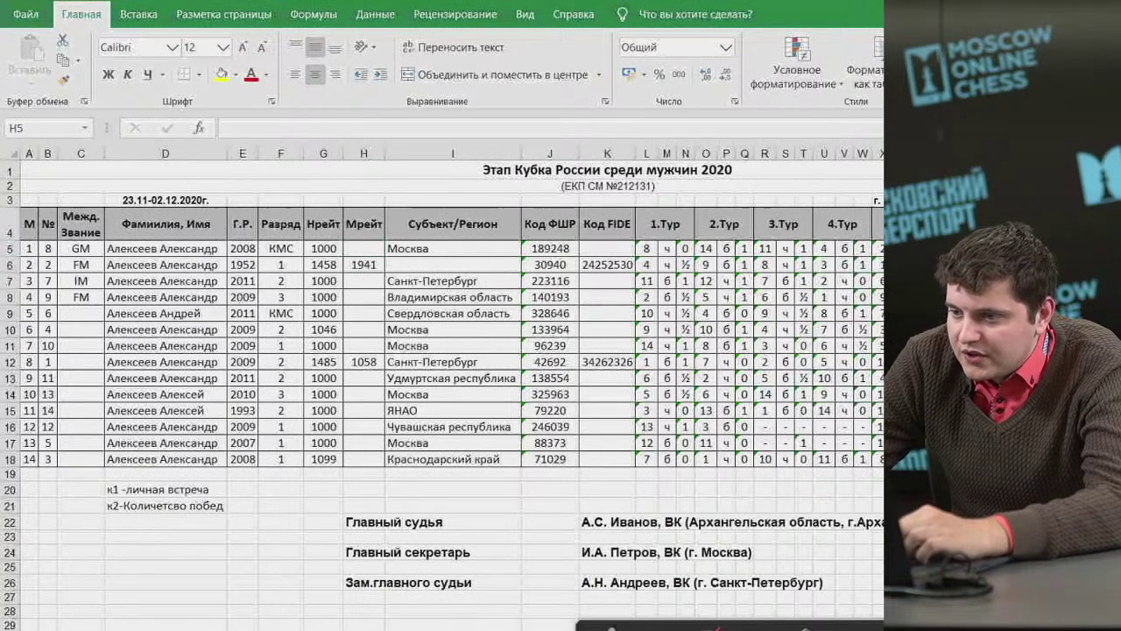
click(35, 18)
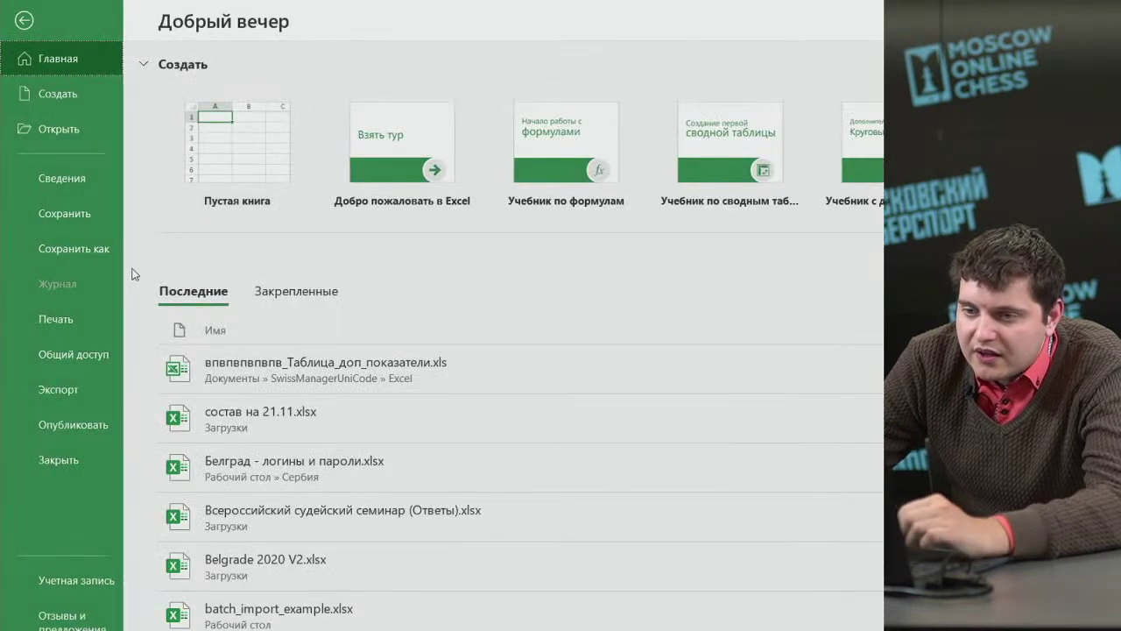
click(26, 23)
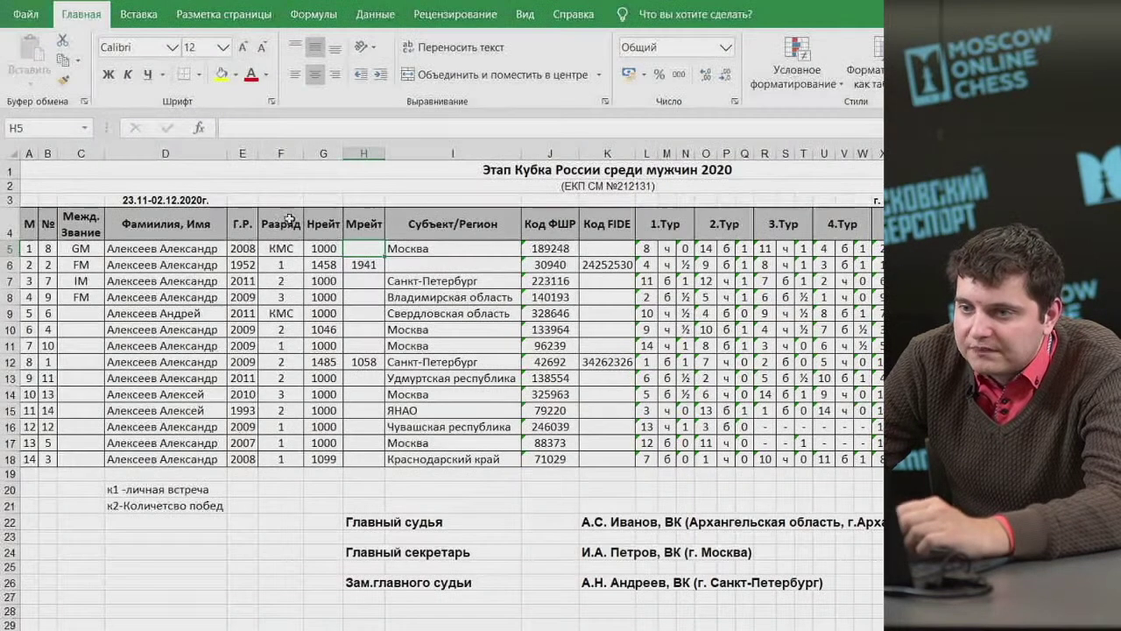
Switch the page orientation to Landscape and show the print preview.
click(224, 14)
click(202, 61)
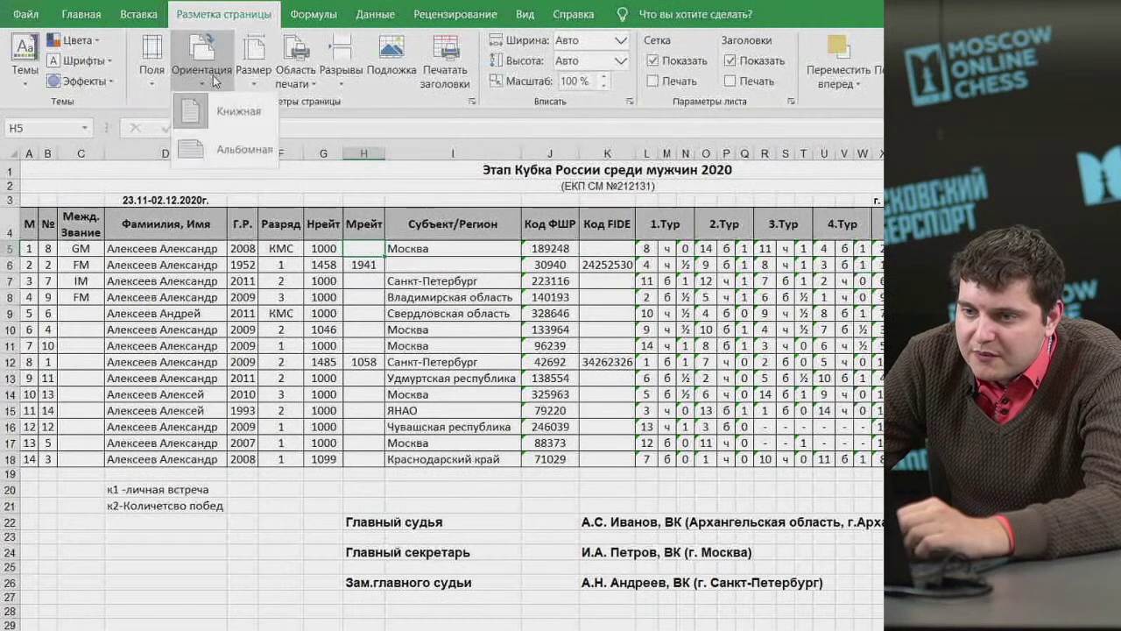
click(232, 156)
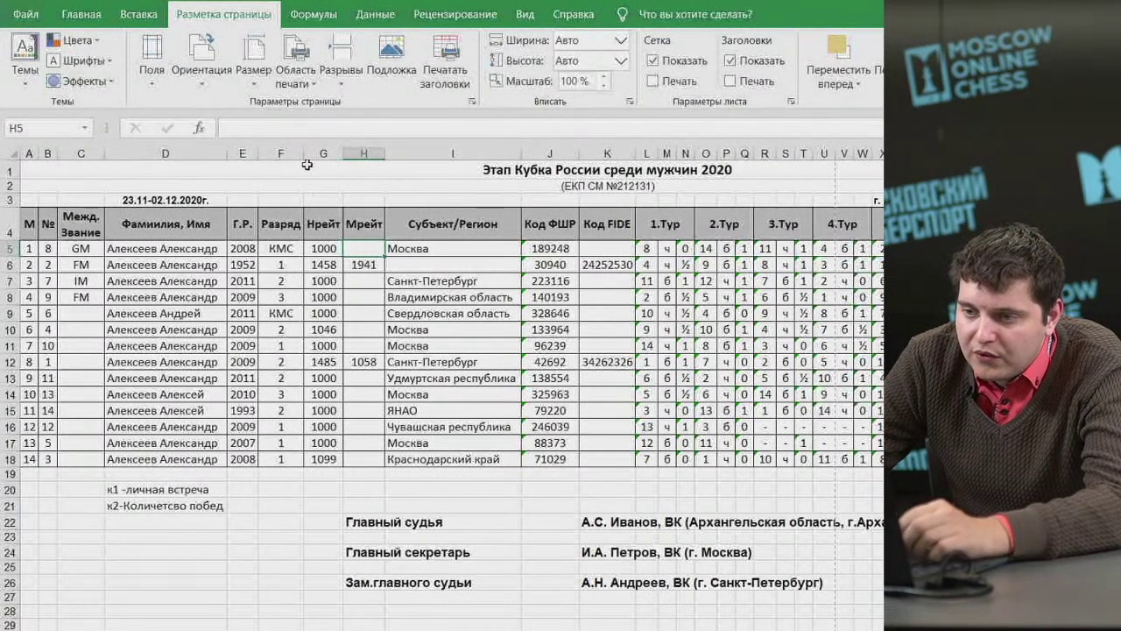
click(24, 14)
click(77, 317)
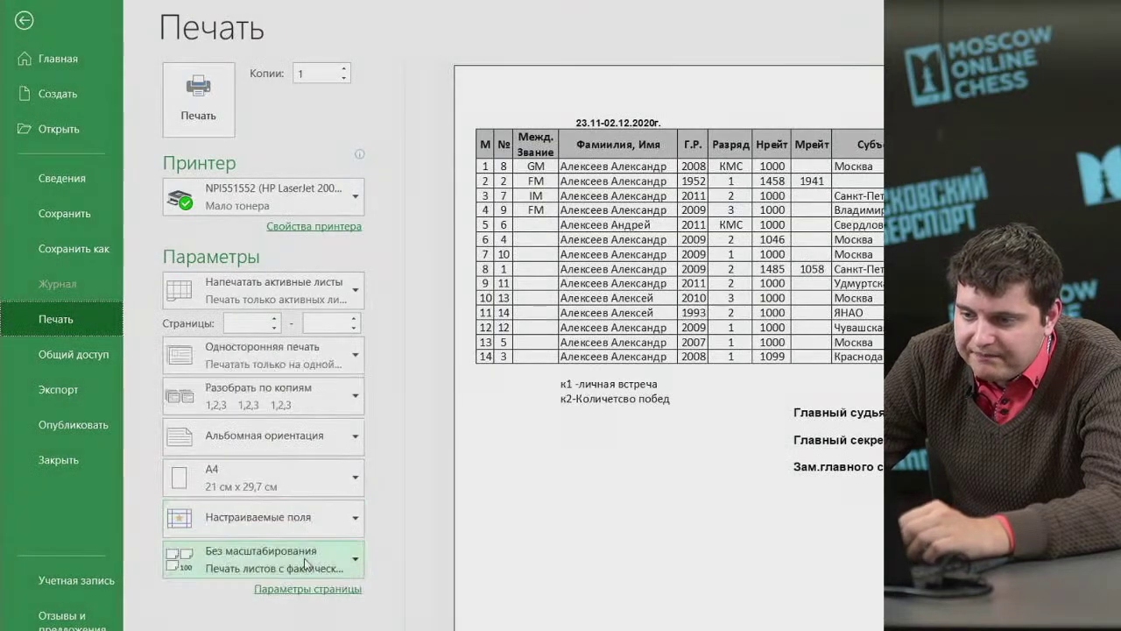
Set print scaling to 'Fit All Columns on One Page'.
click(316, 559)
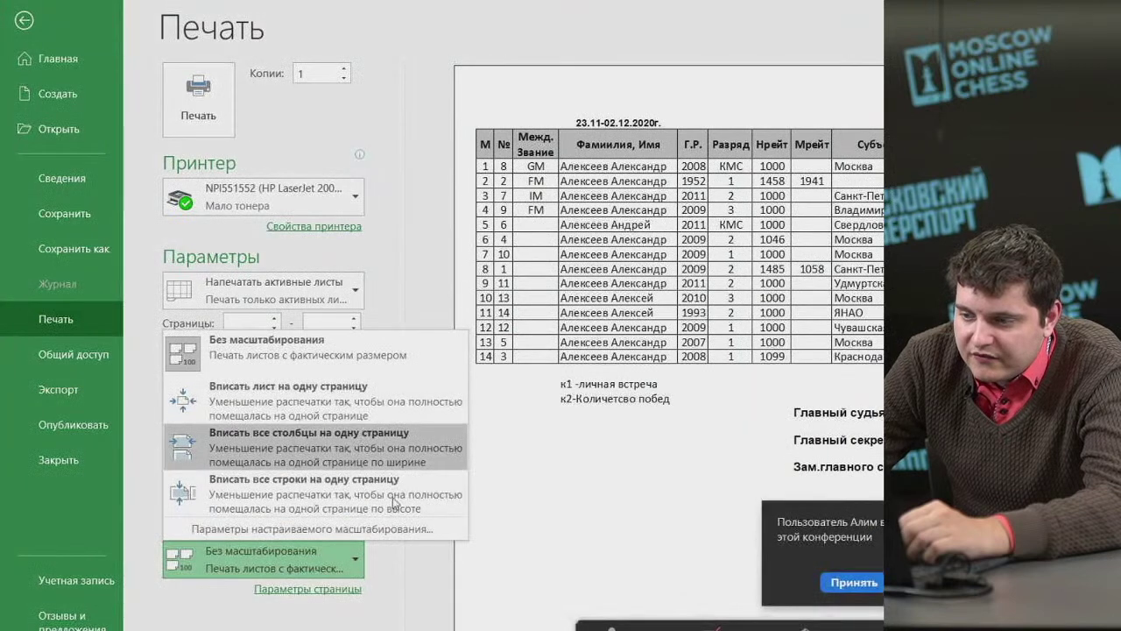
click(339, 561)
click(339, 564)
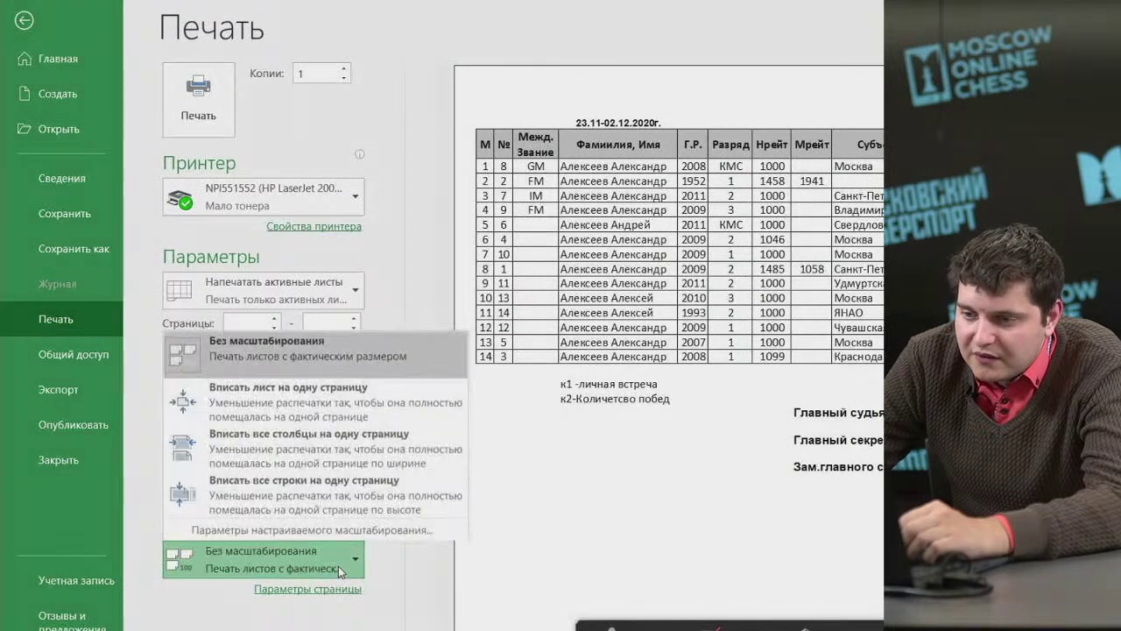
click(368, 463)
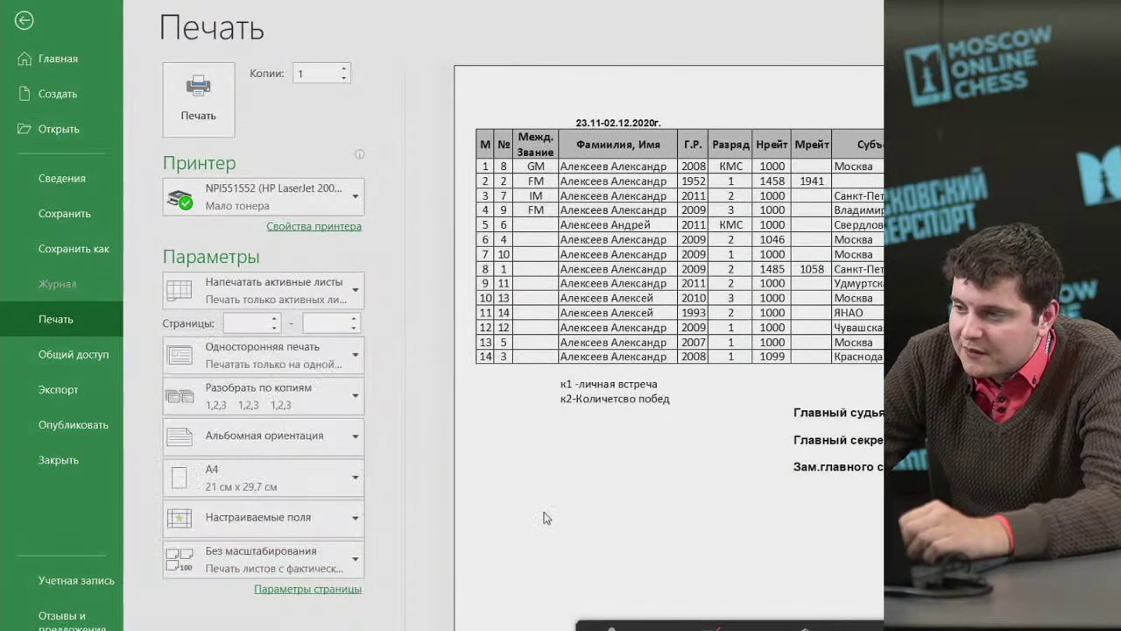
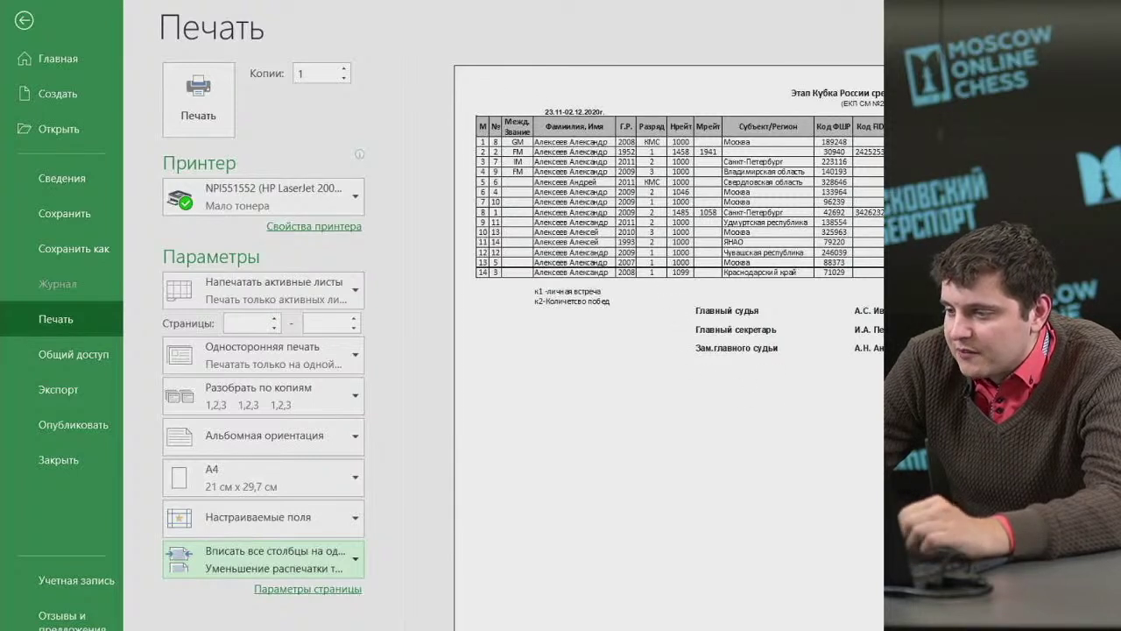
Save the trimmed start list over the existing .xls file, confirming the overwrite.
click(23, 20)
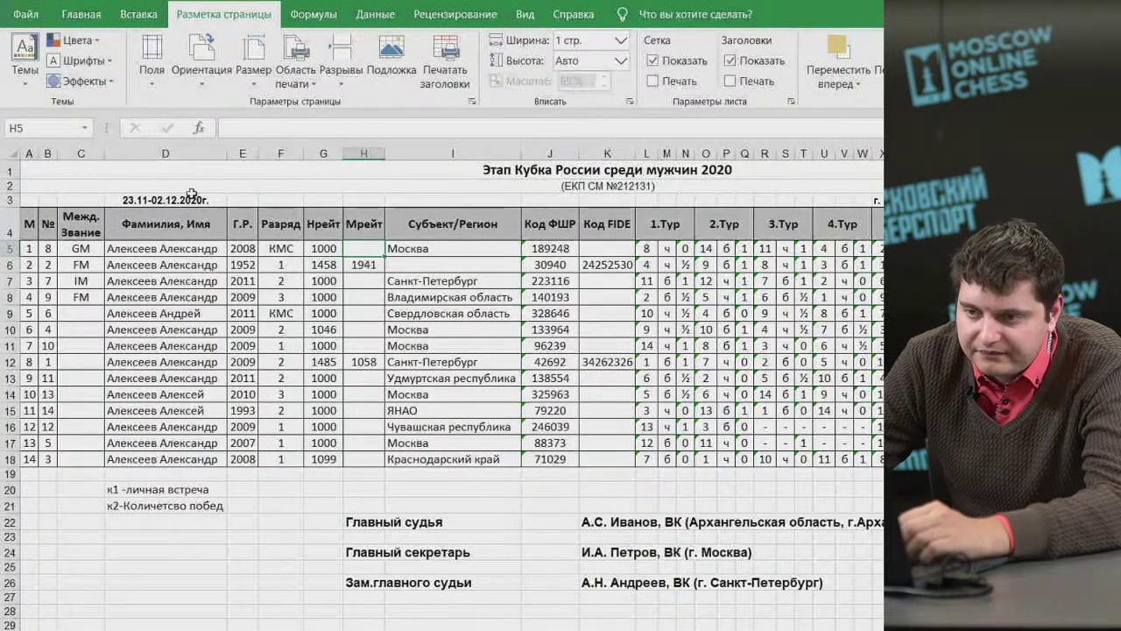
click(193, 188)
click(24, 15)
click(100, 248)
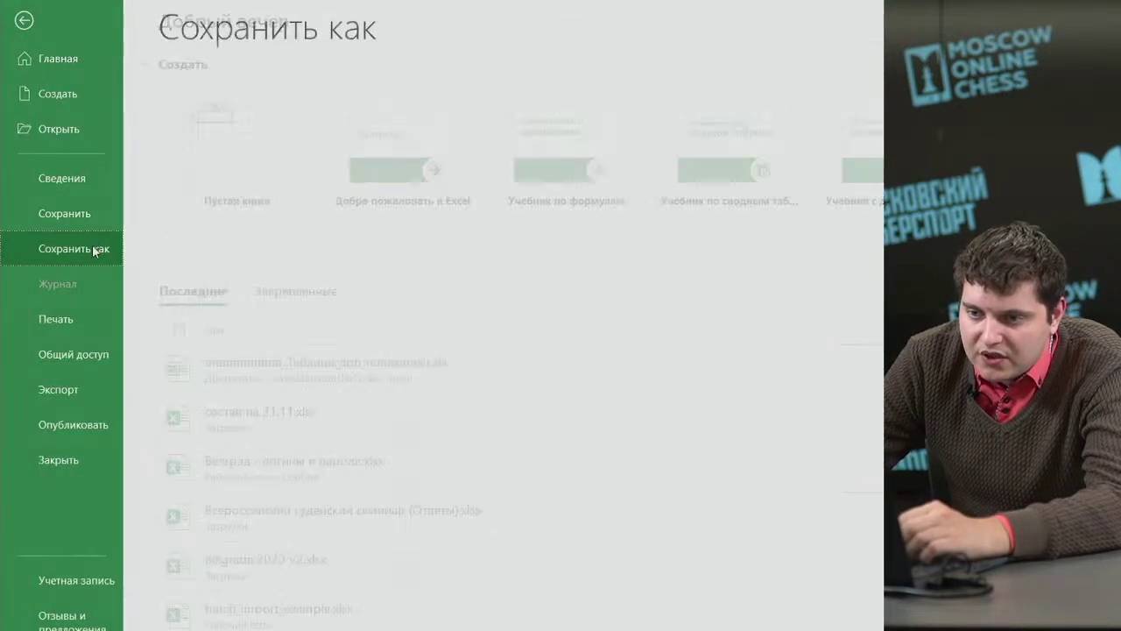
click(316, 333)
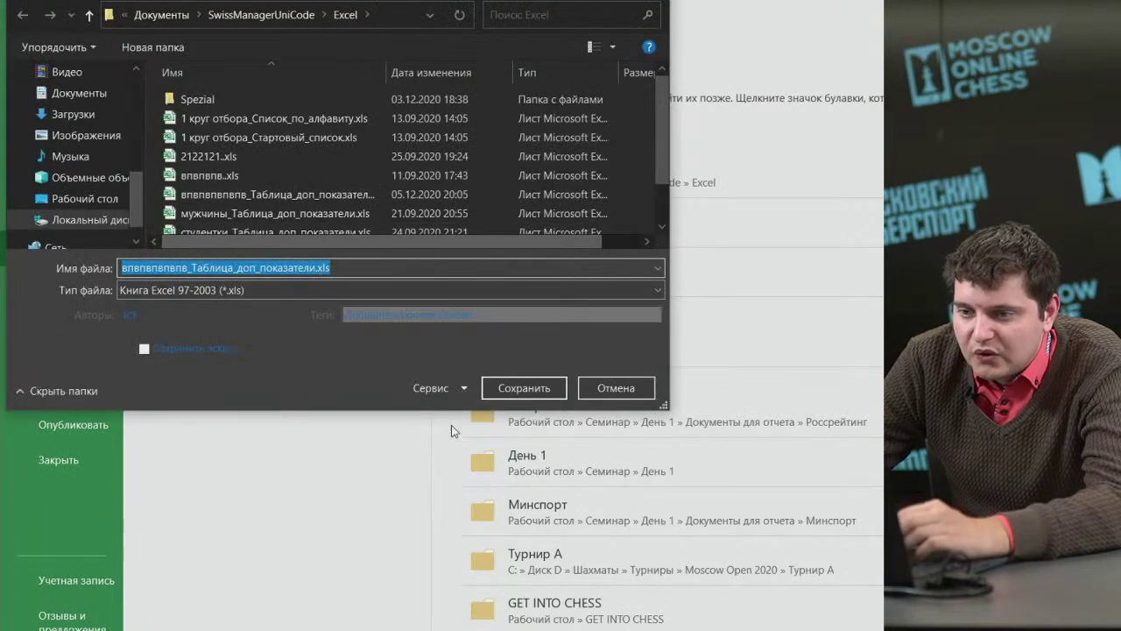
click(530, 389)
click(739, 343)
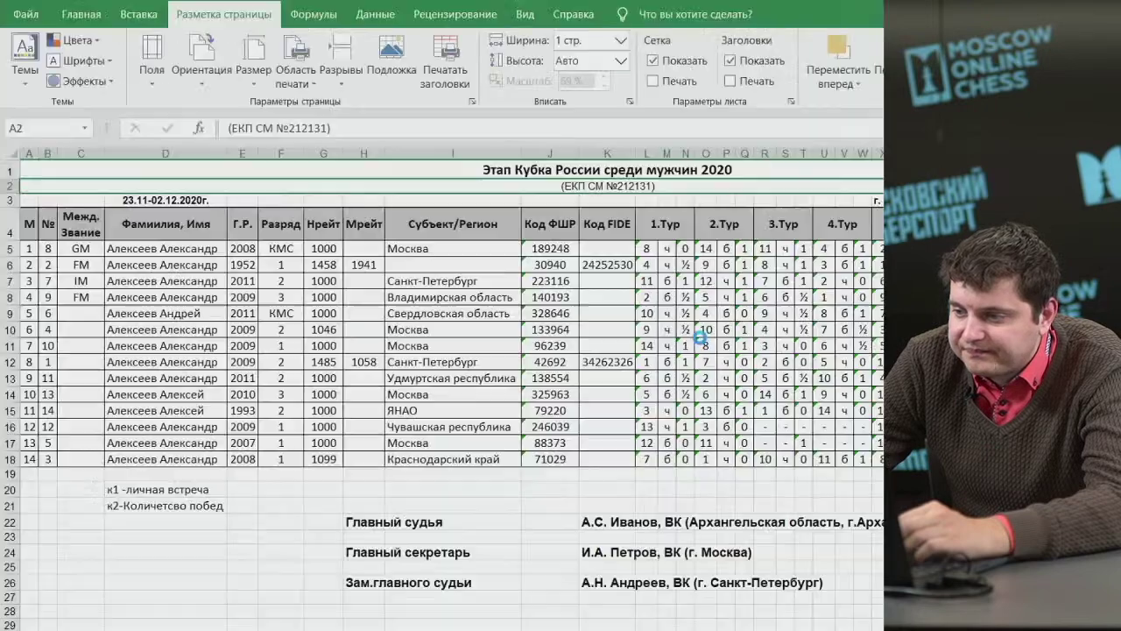
Check a couple of cells in the sheet, then switch back to Swiss-Manager.
click(646, 493)
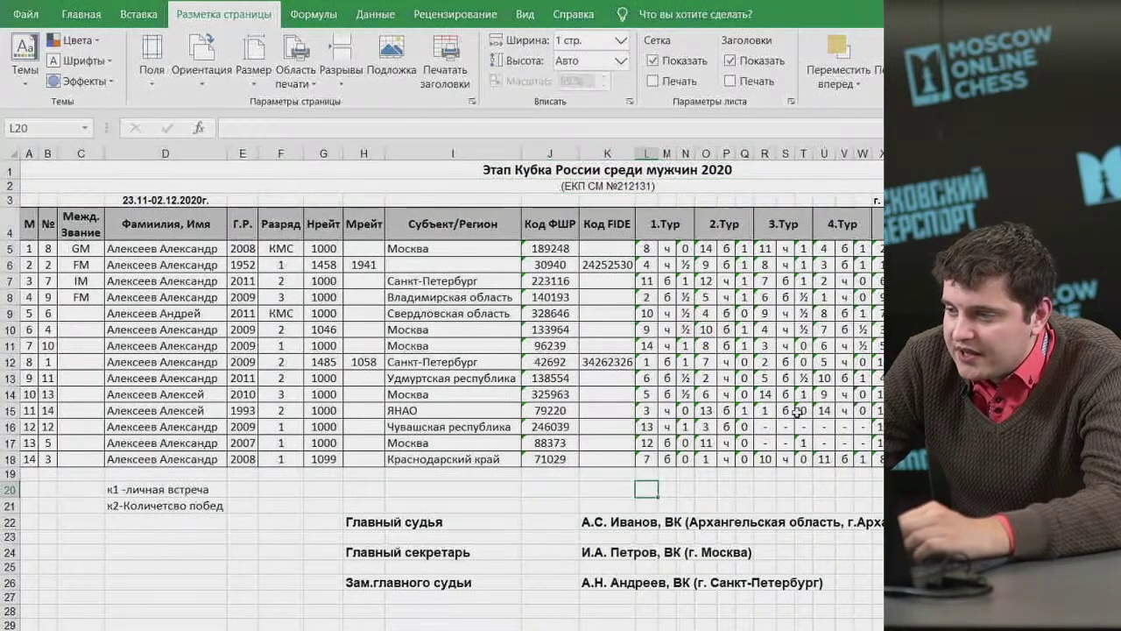
click(744, 200)
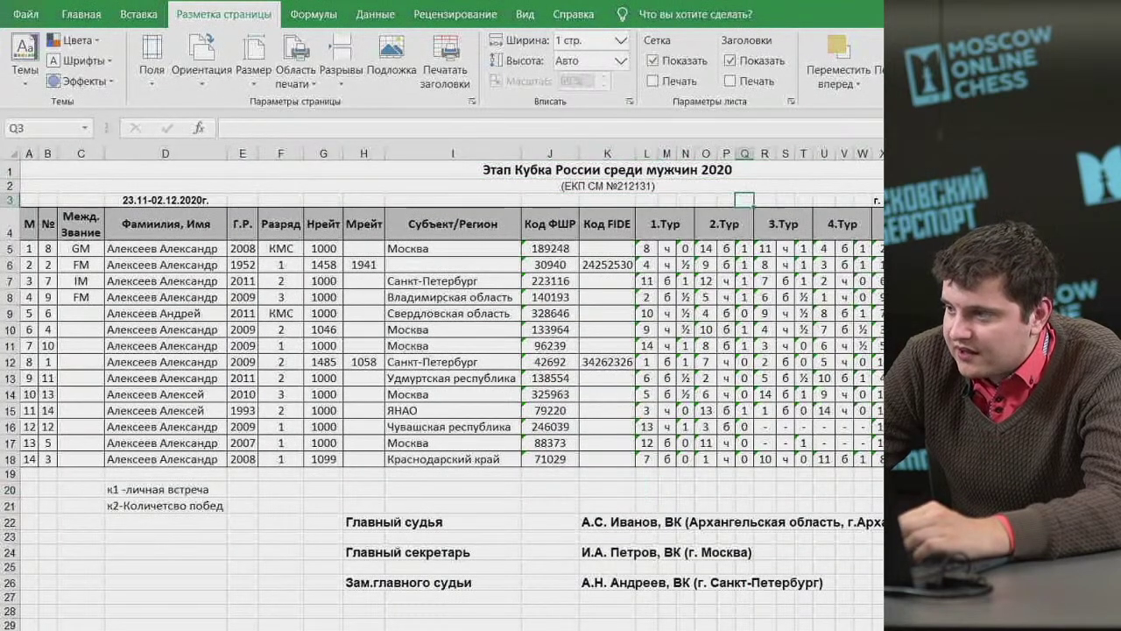
key(alt+Tab)
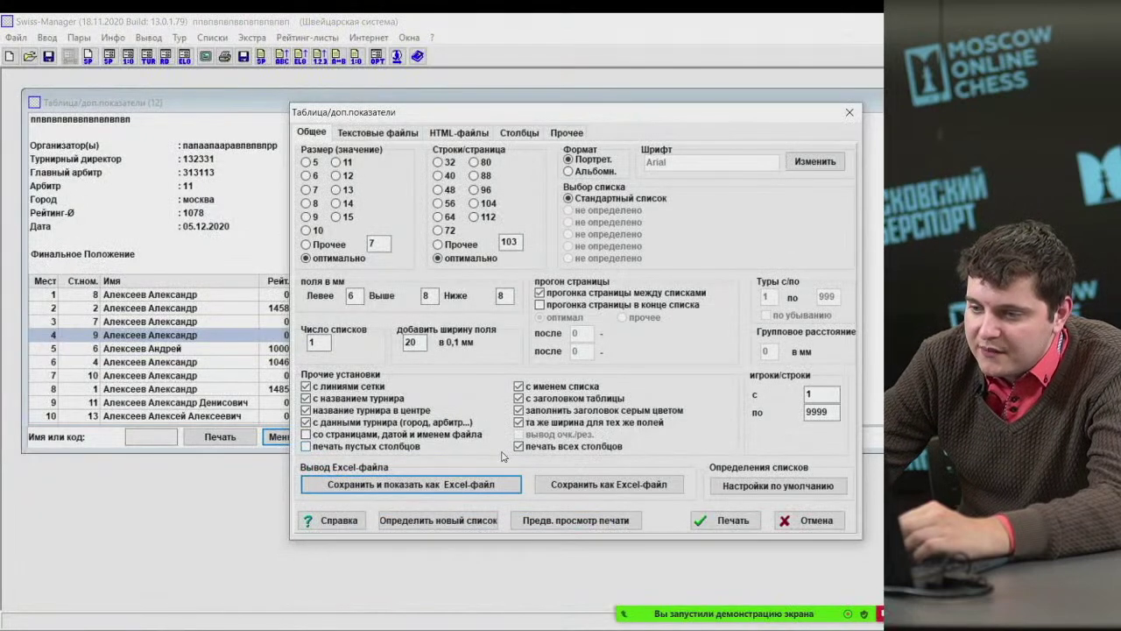
Cancel the print settings and review the extra-indicators table's columns and rows.
click(517, 449)
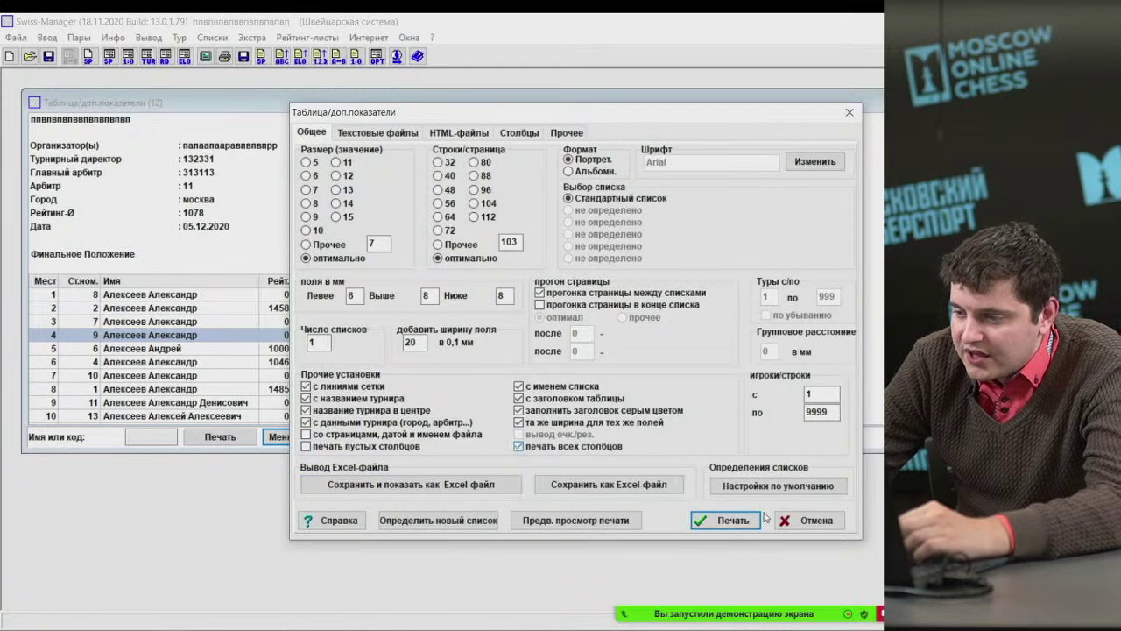
click(808, 520)
click(212, 37)
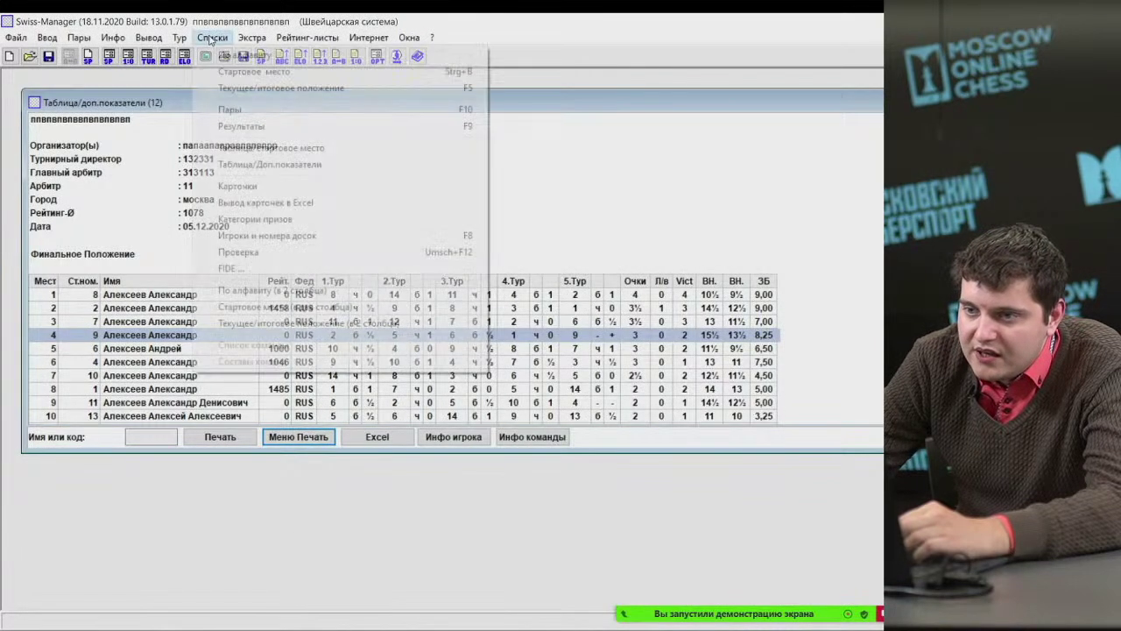
click(295, 166)
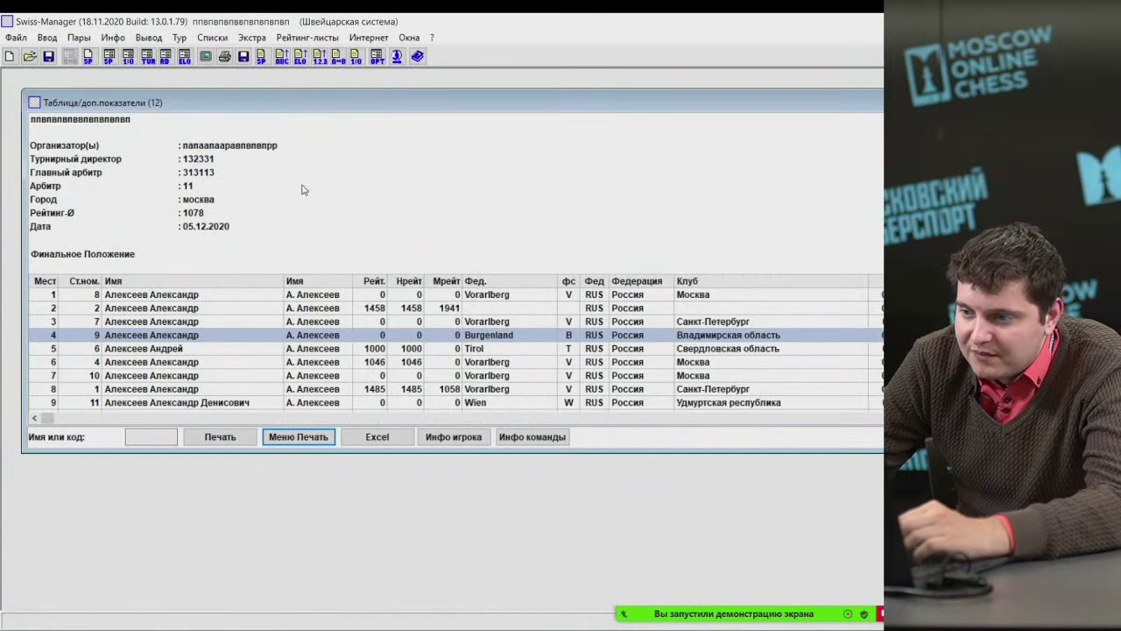
scroll(411, 295, down, 10)
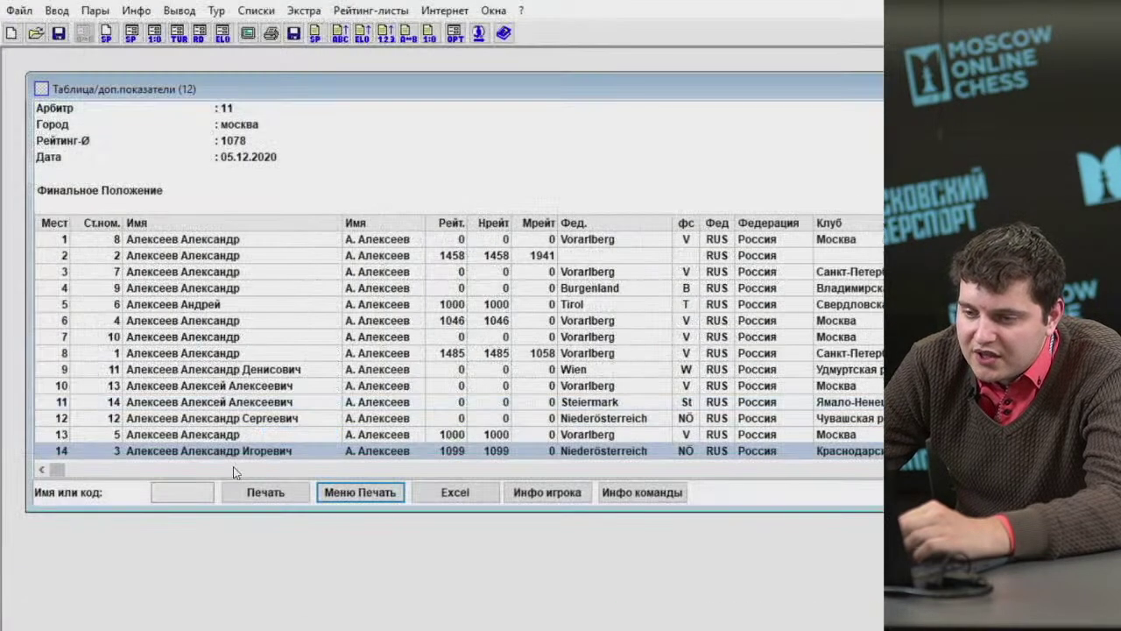
click(234, 470)
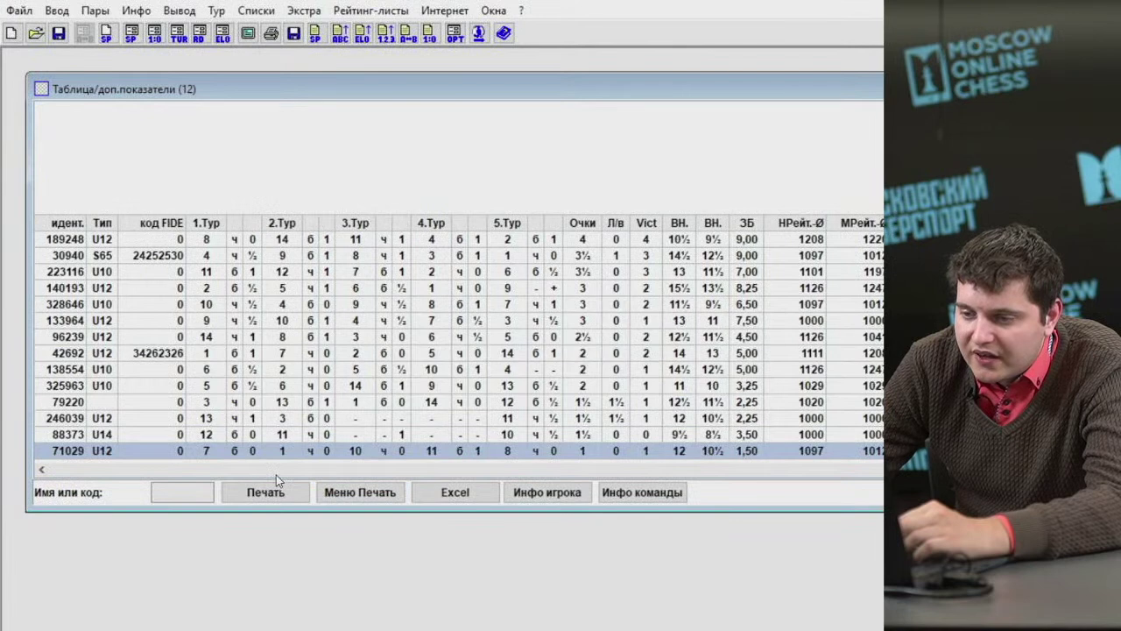
click(276, 472)
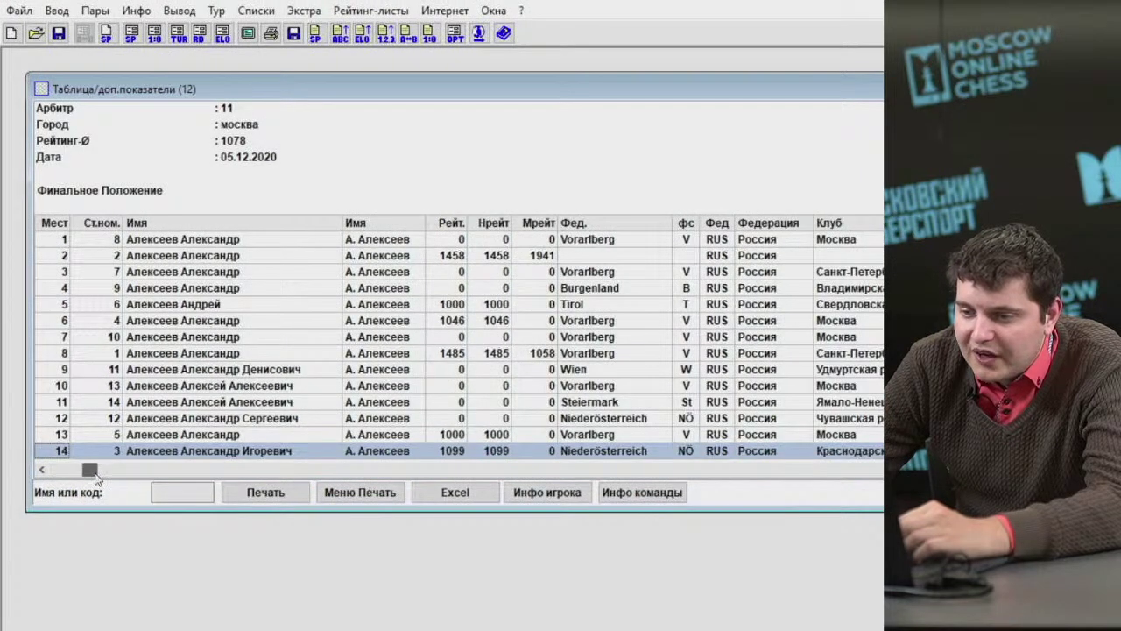
drag(96, 475, 763, 480)
drag(520, 470, 57, 469)
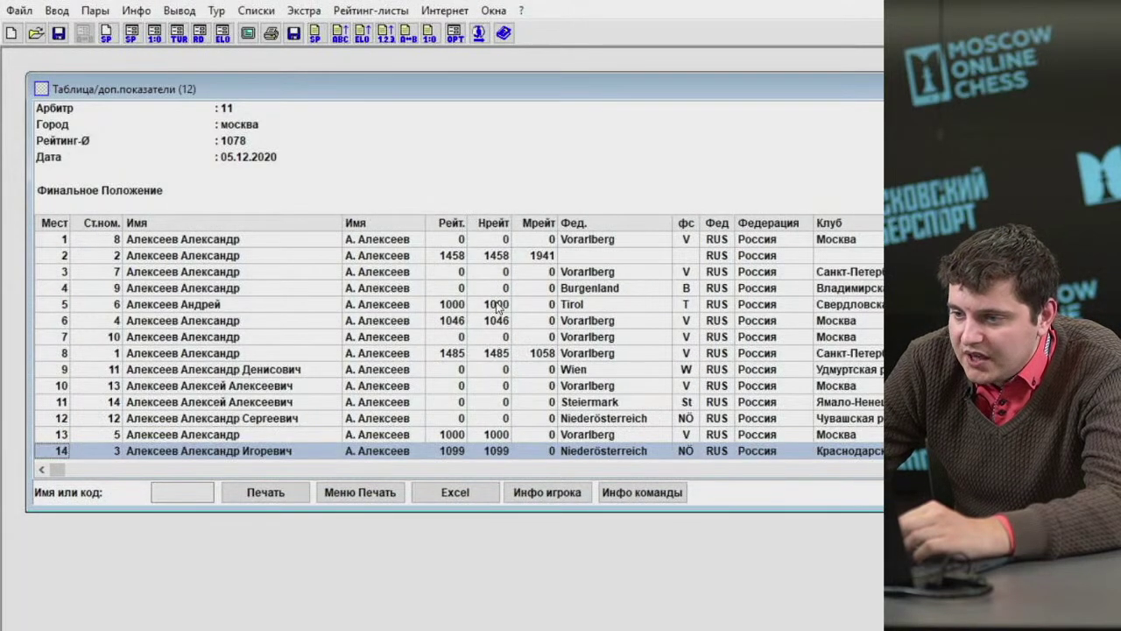
click(532, 241)
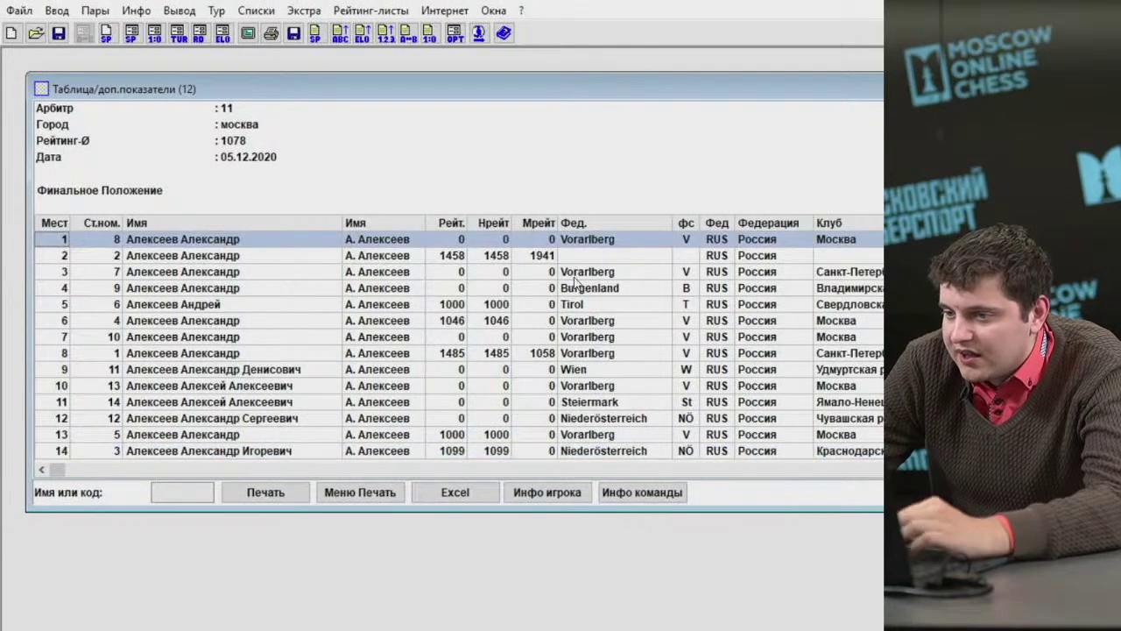
key(End)
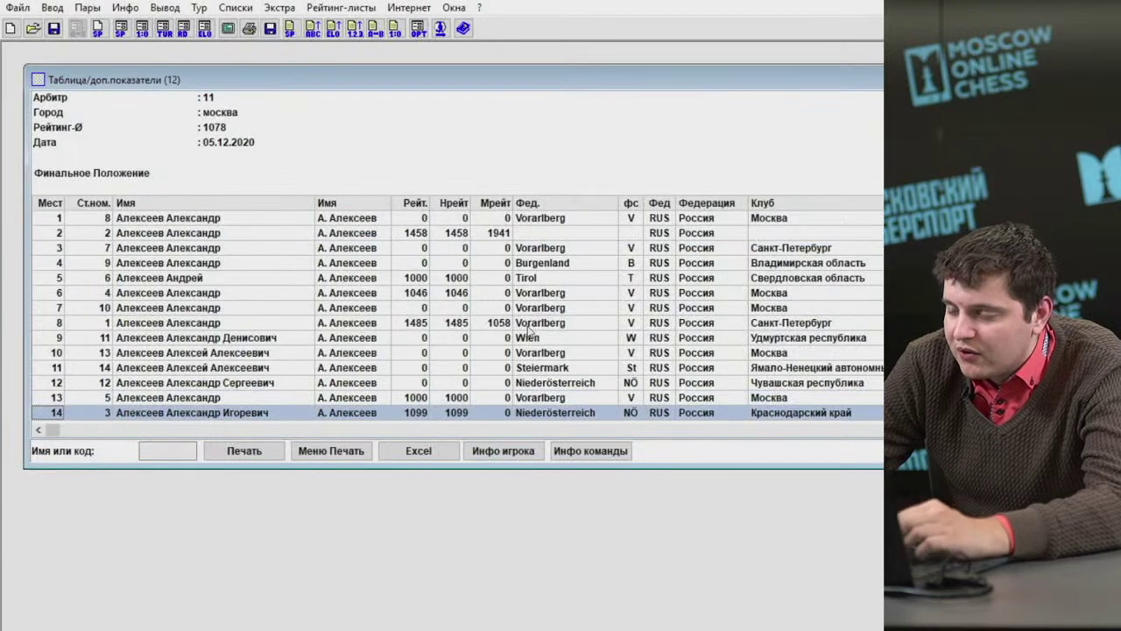
click(552, 430)
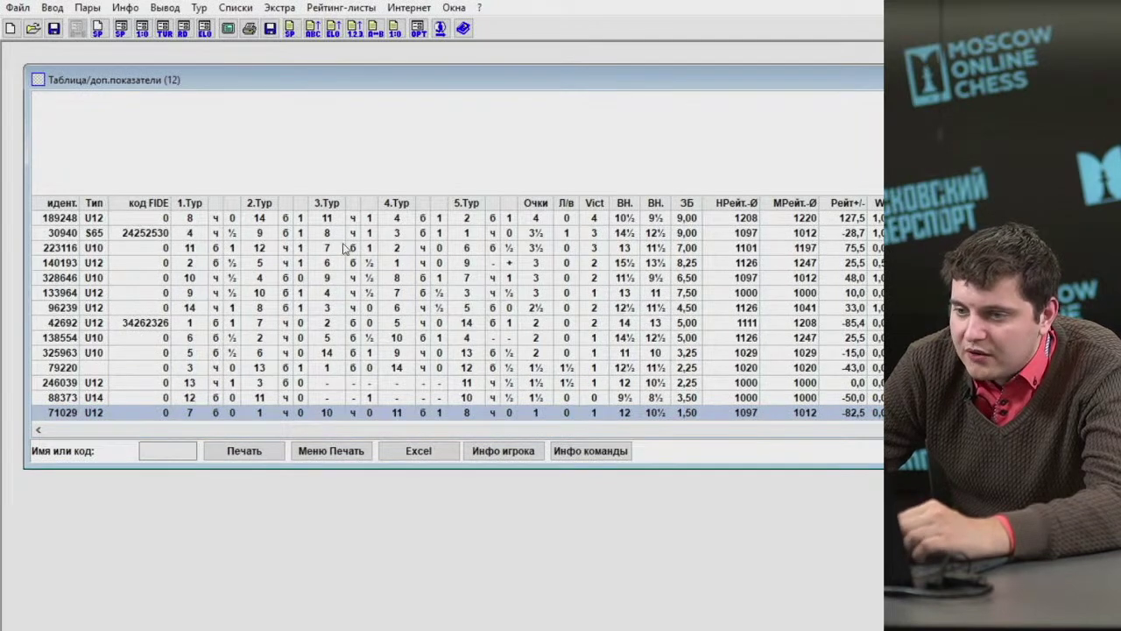
Turn off 'печать всех столбцов' in the extra-indicators table's print settings.
click(238, 9)
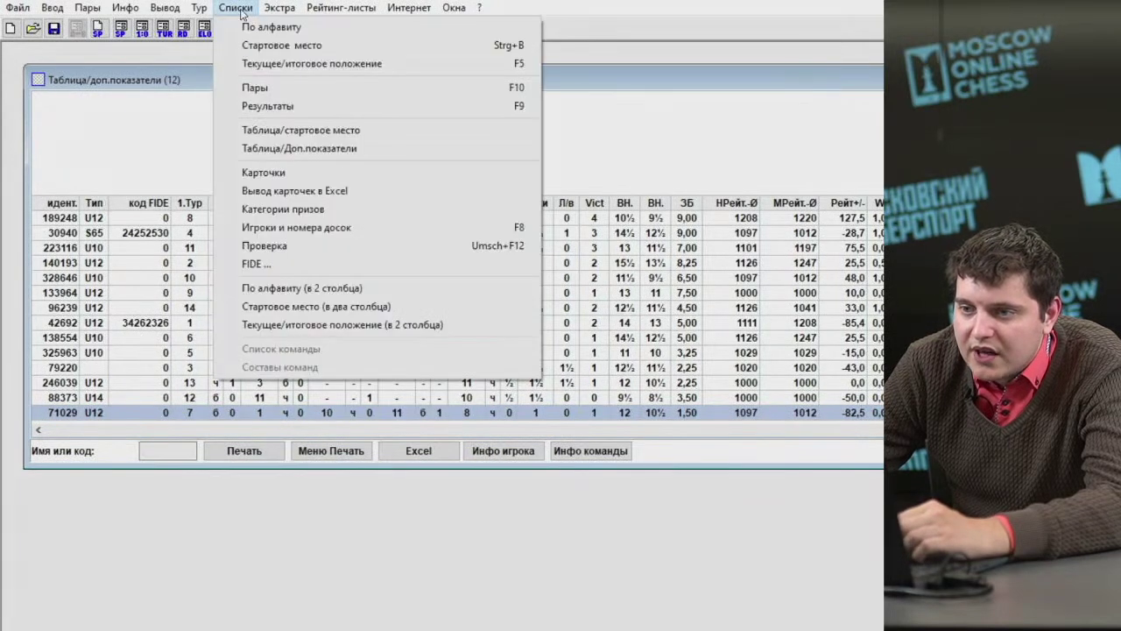
click(364, 445)
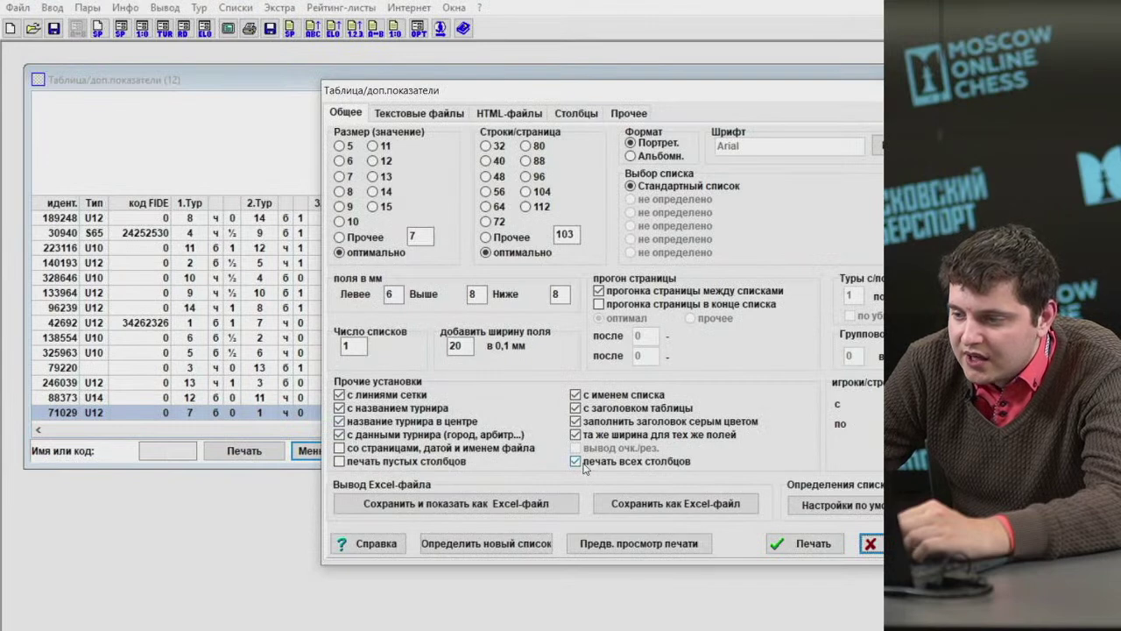
click(583, 466)
key(Return)
Recheck the extra-indicators table down to the last row, then close it.
click(236, 7)
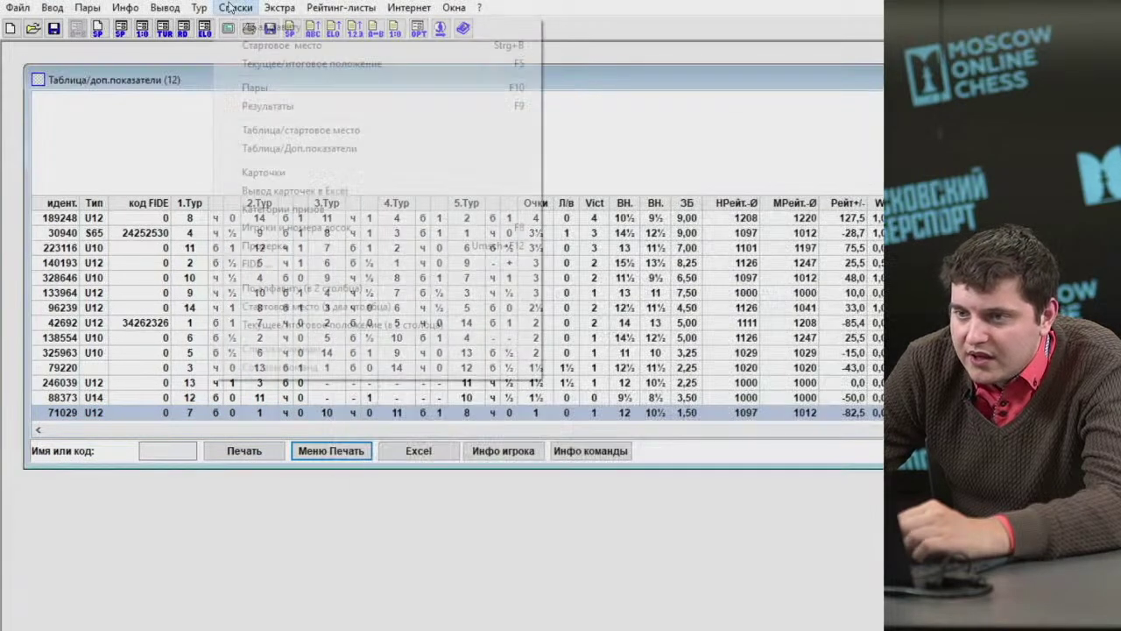
click(298, 147)
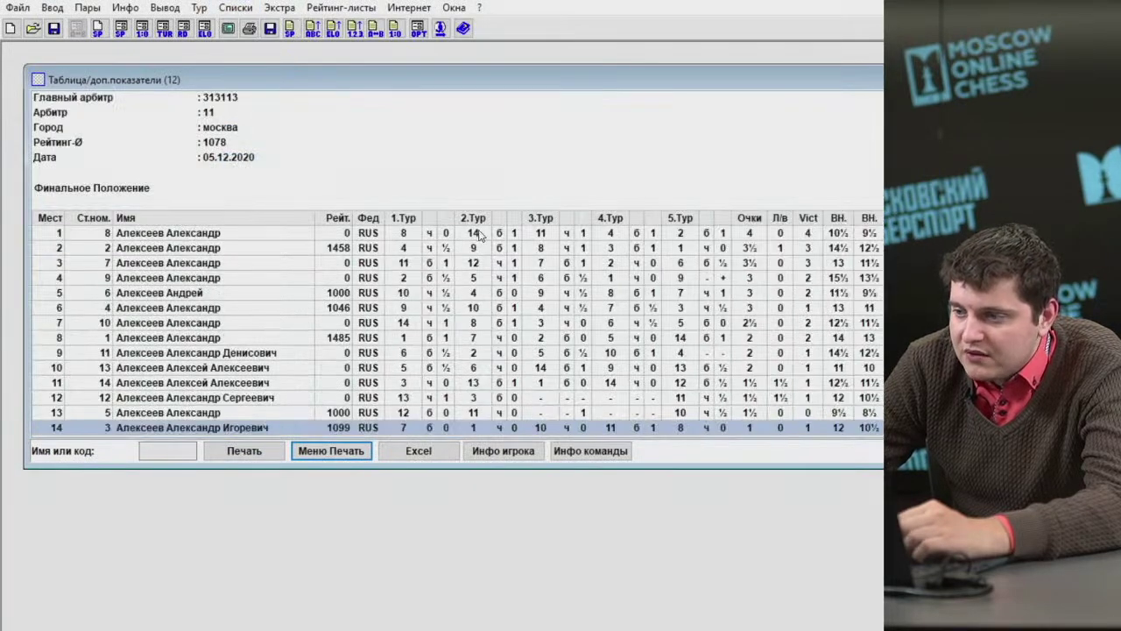
scroll(351, 287, up, 2)
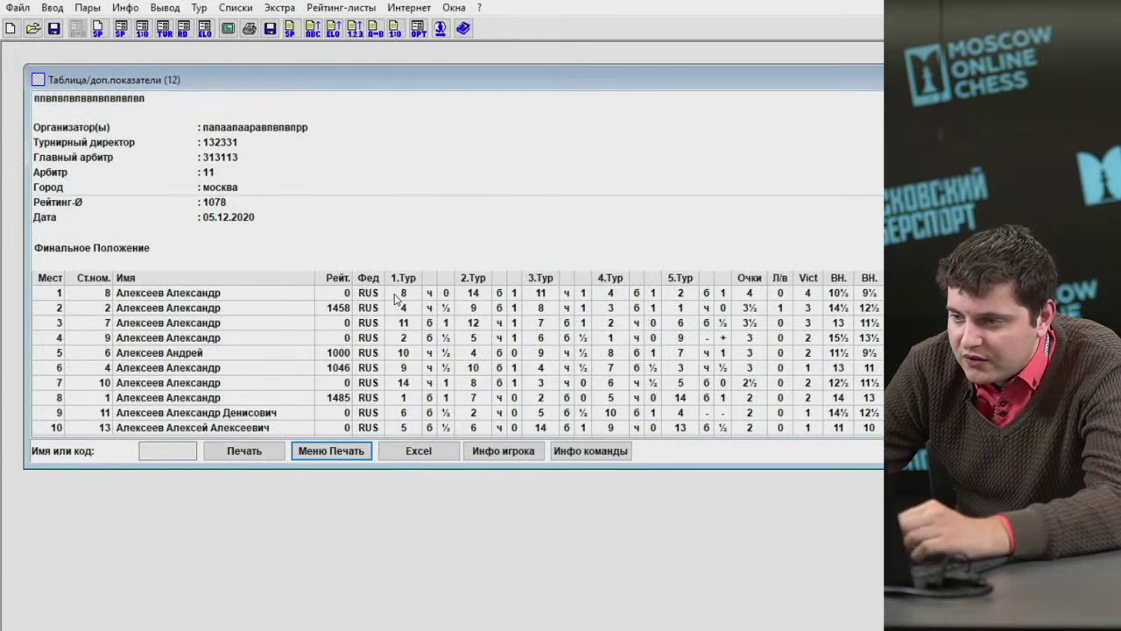
key(Down)
key(Down)
key(End)
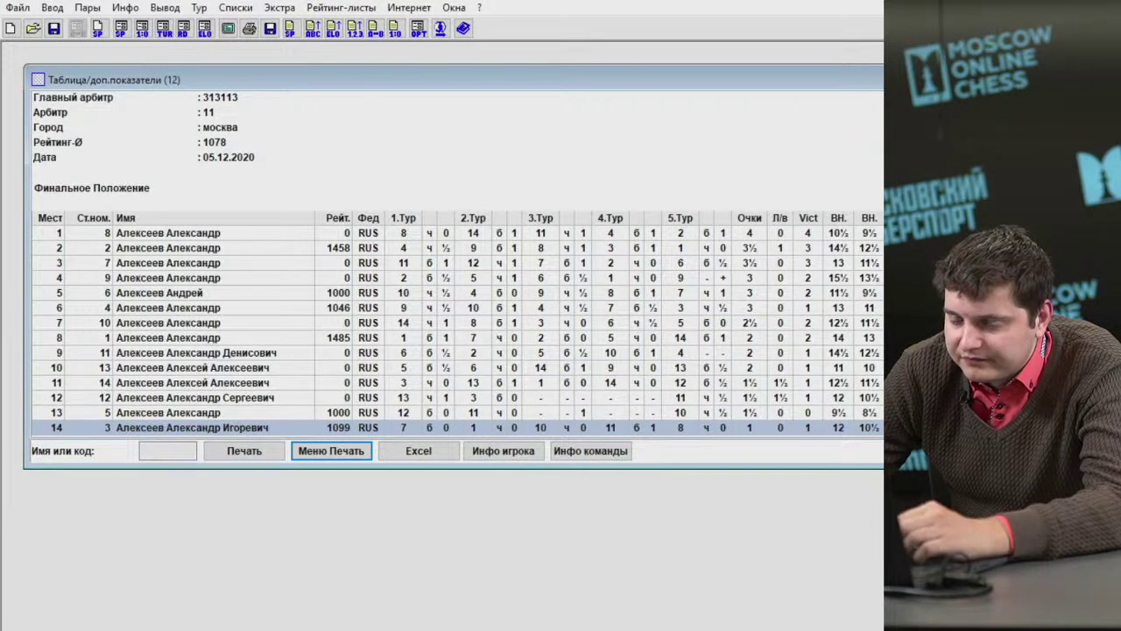
key(Escape)
click(237, 8)
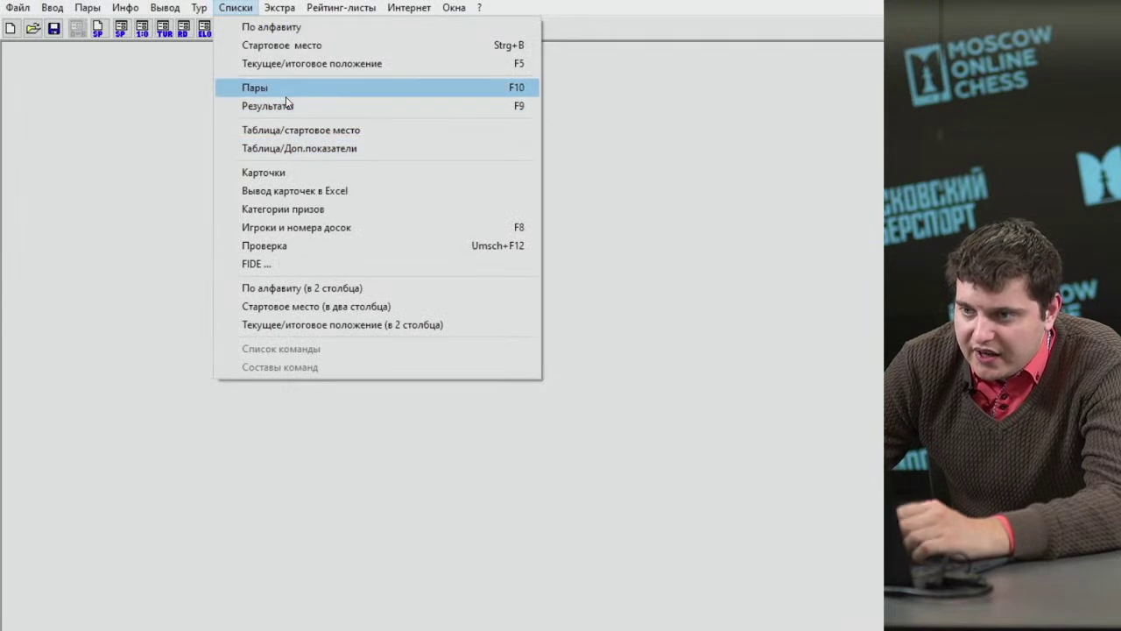
Save the current tournament and create round-robin file 'впвпвпв' in the Семинар folder.
click(180, 112)
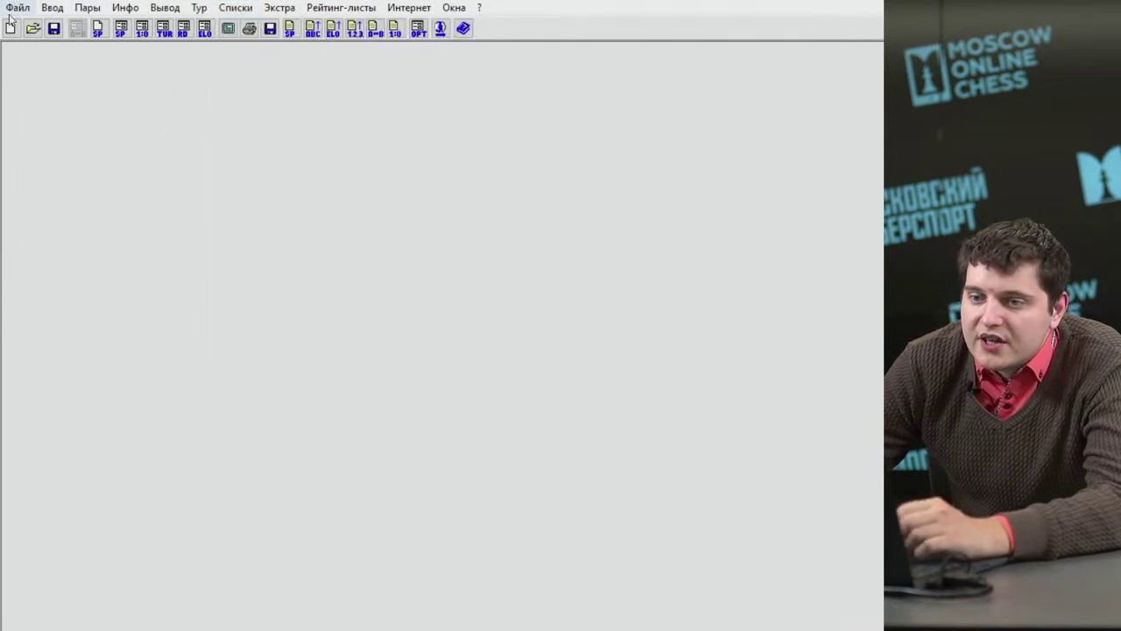
click(10, 28)
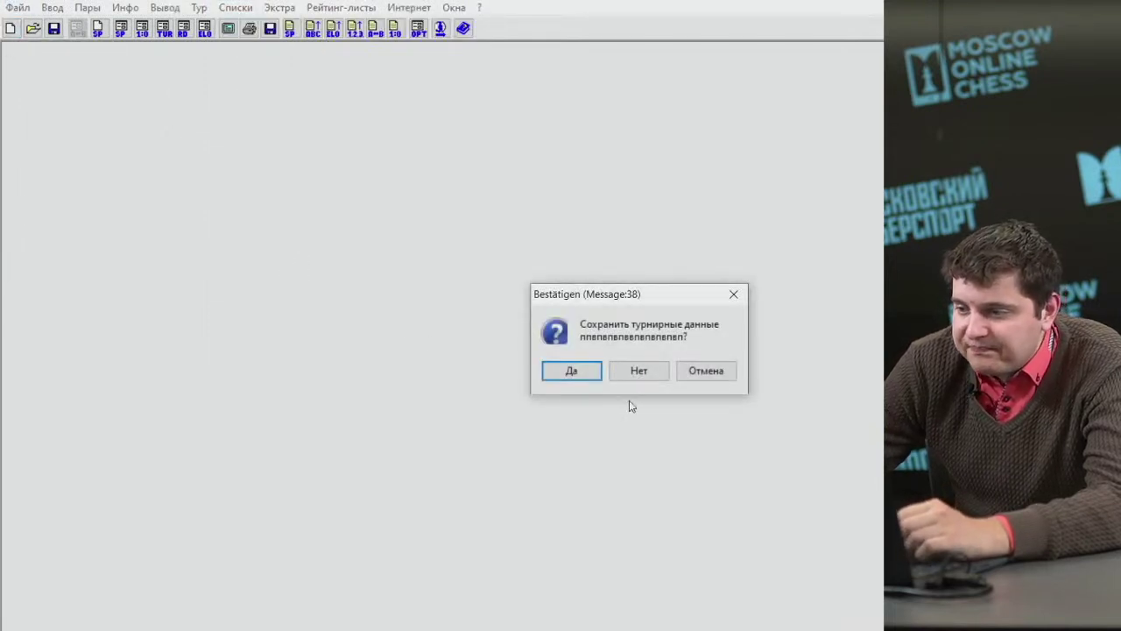
click(588, 371)
click(545, 337)
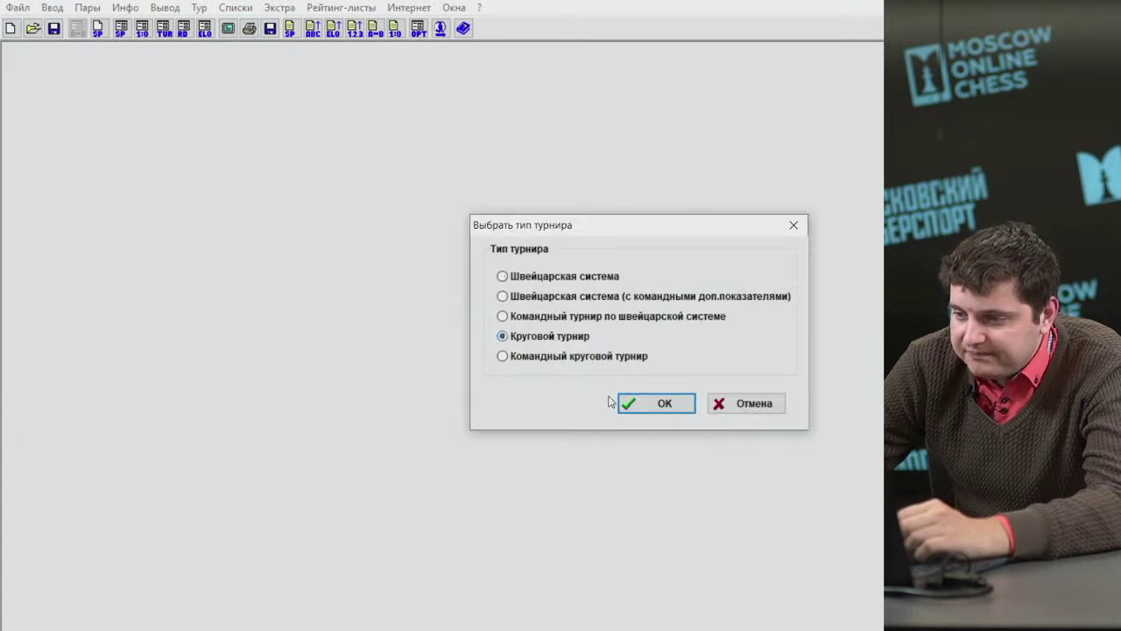
click(624, 403)
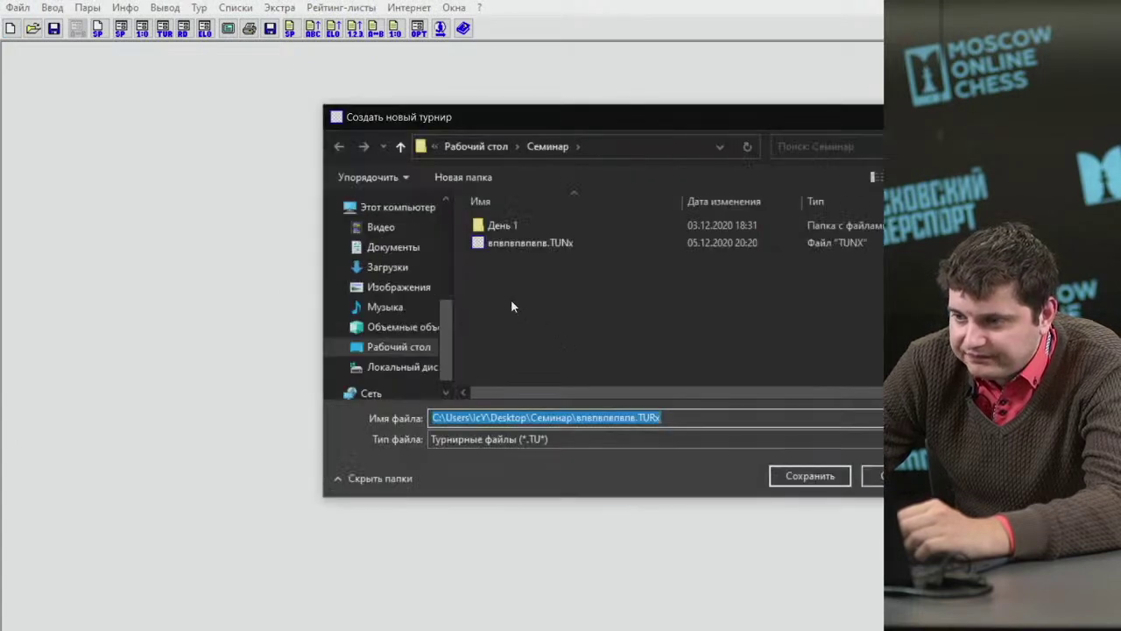
text(впвпвп)
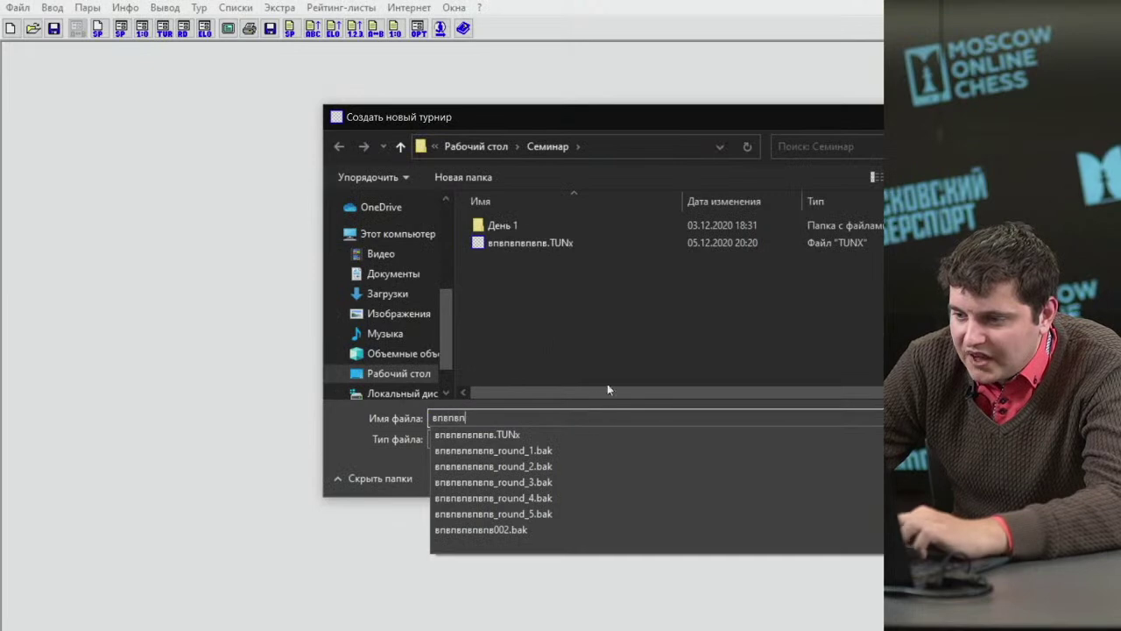
text(в)
click(801, 480)
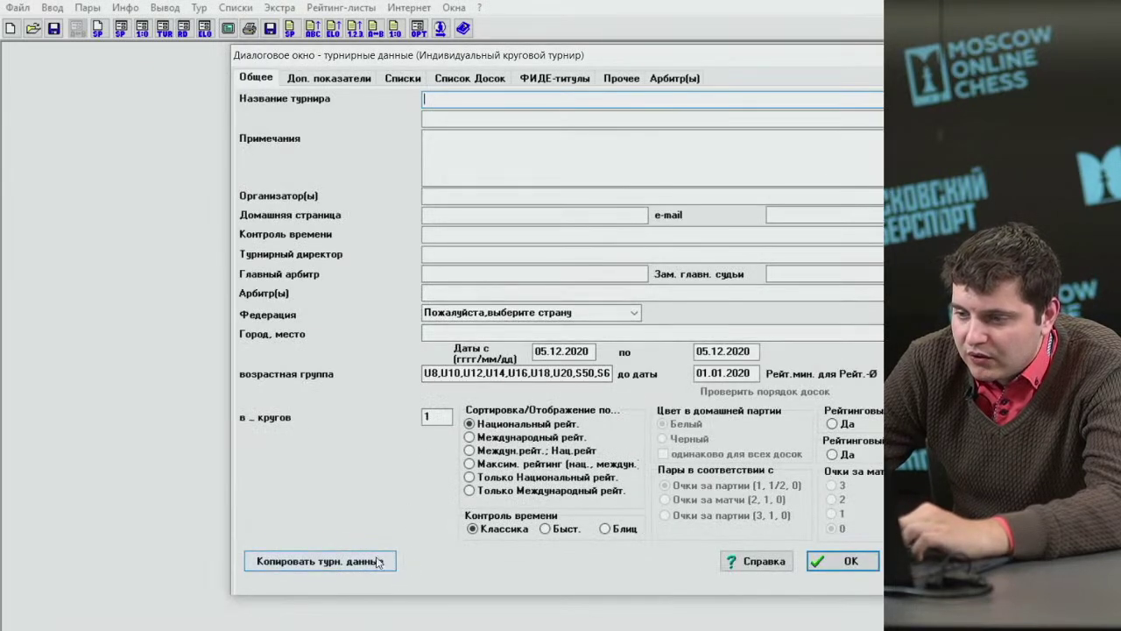
Replace the tournament name with Турнир кинотеатра "Южный".
text(впвпвпвпвпвп)
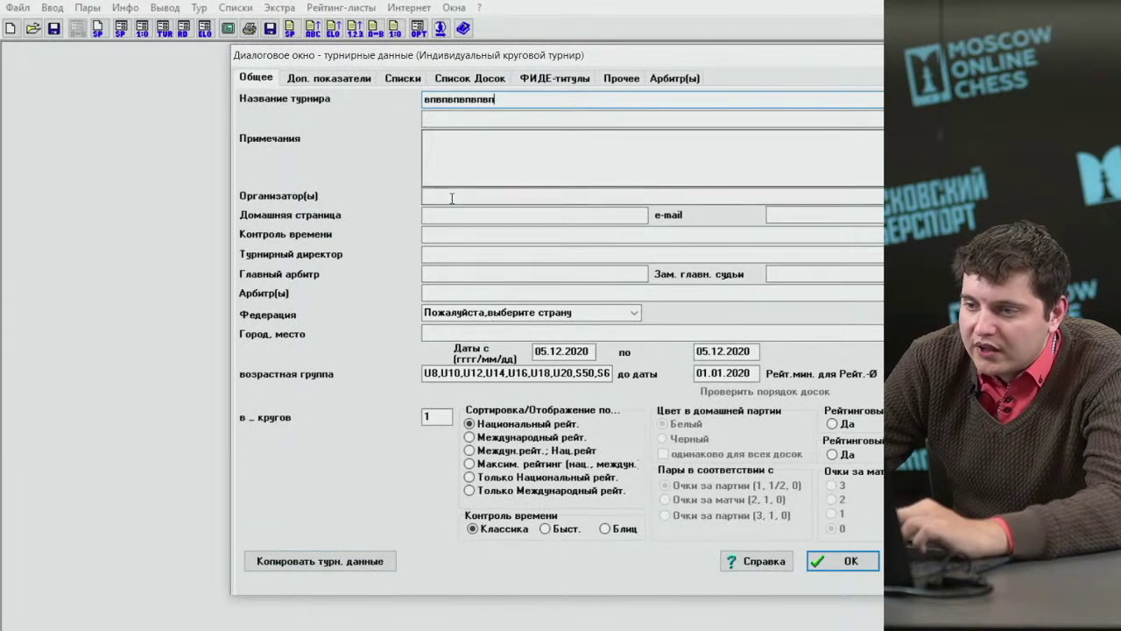
key(ctrl+a)
text(Ту)
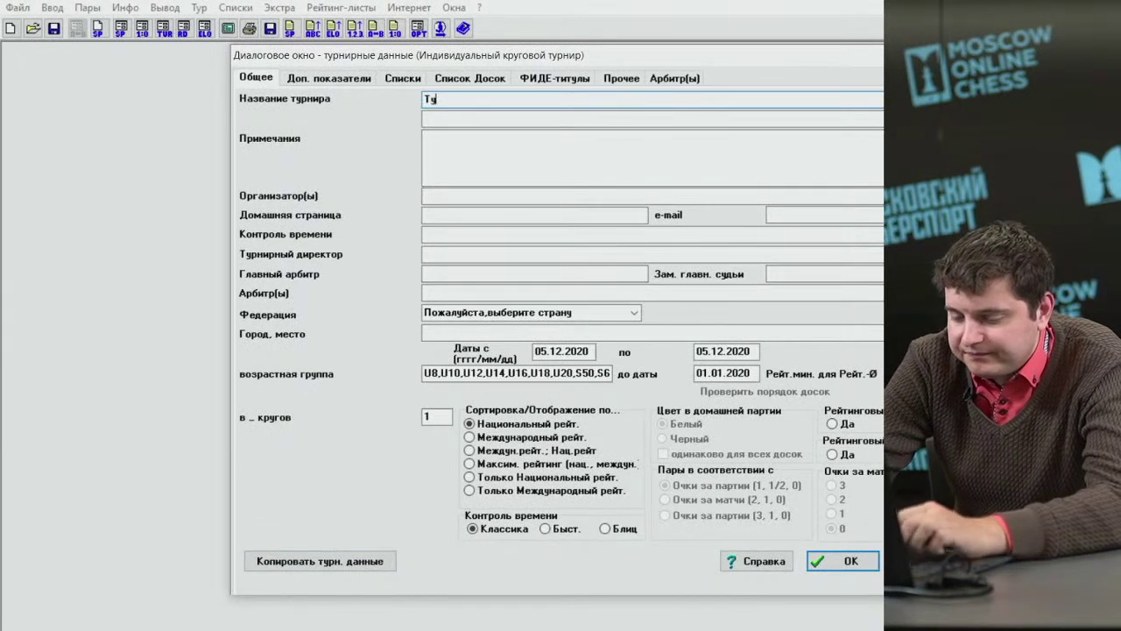
text(рнир кинотеатра)
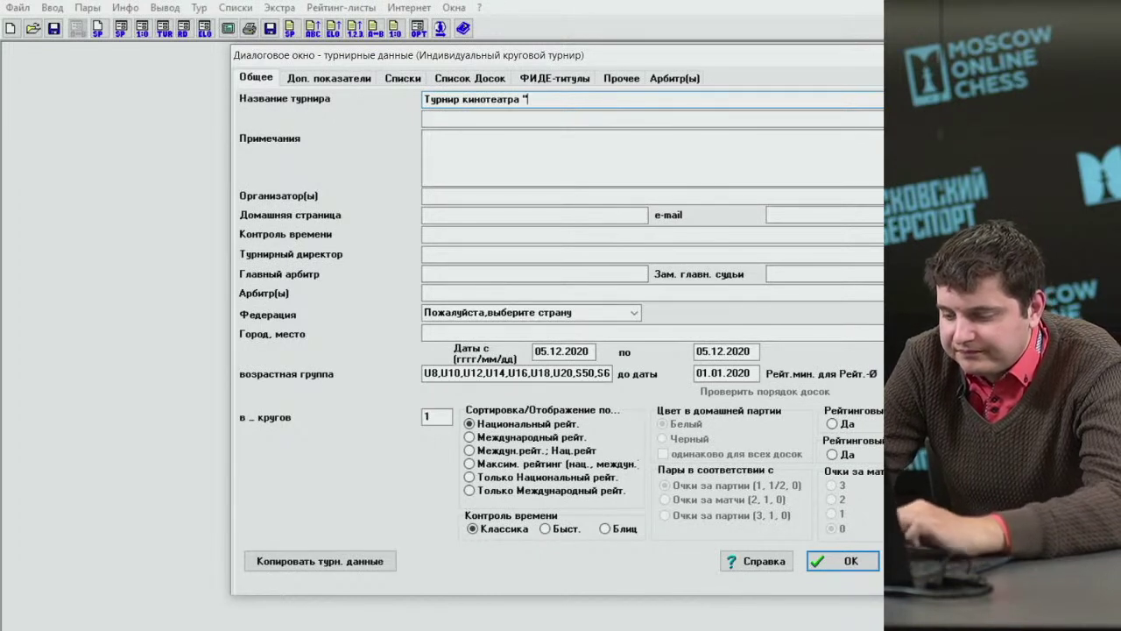
text(жный)
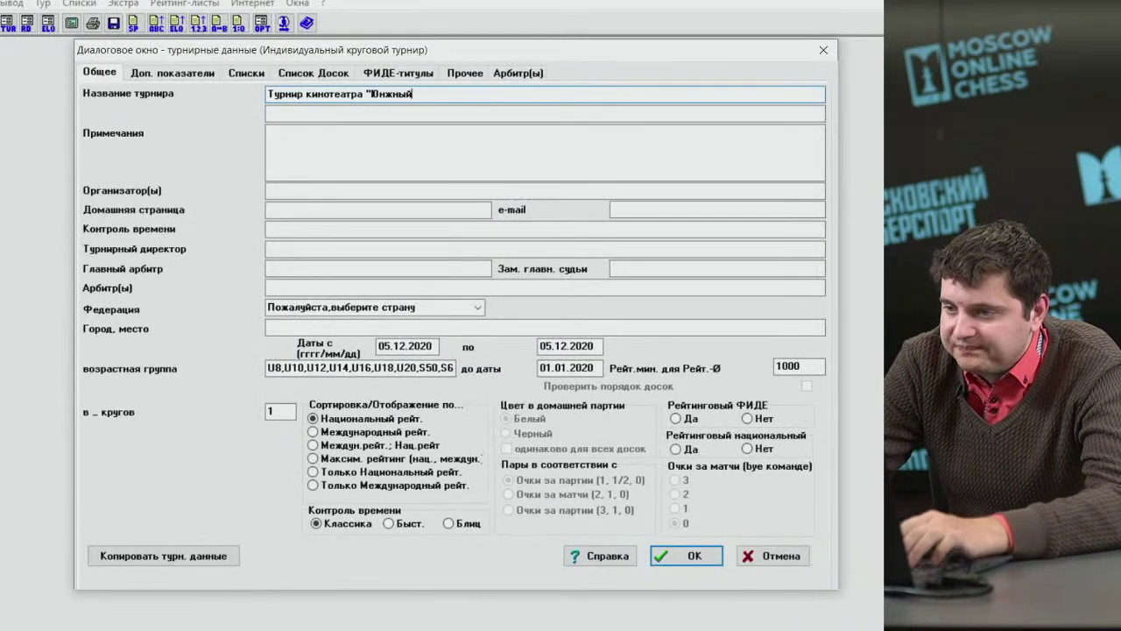
key(BackSpace)
key(BackSpace)
key(BackSpace)
key(BackSpace)
key(BackSpace)
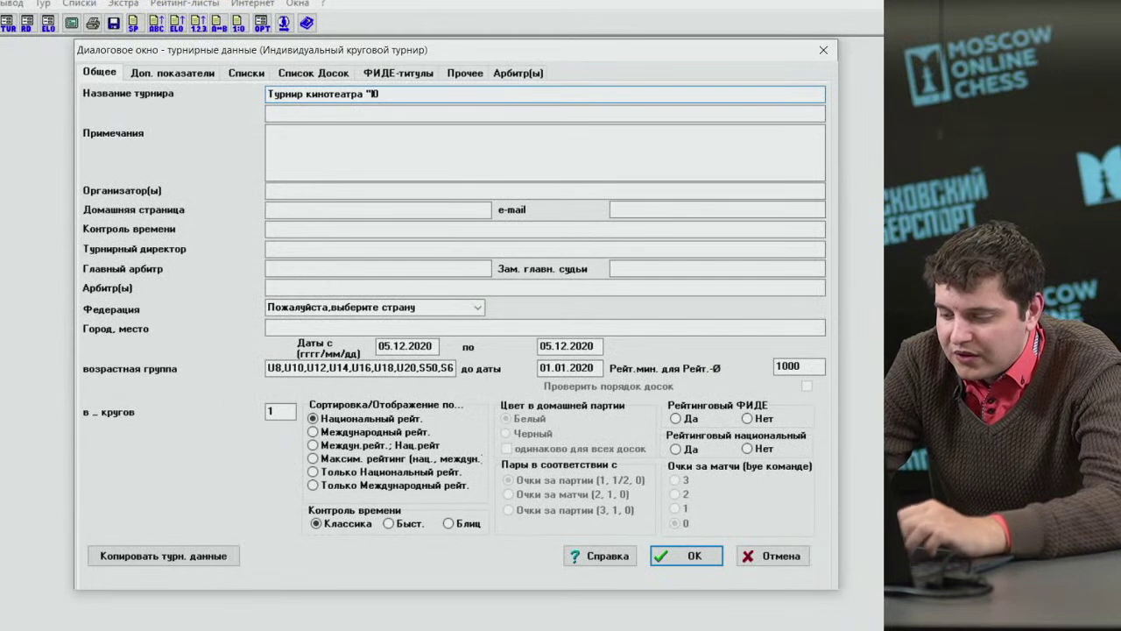
text(жный)
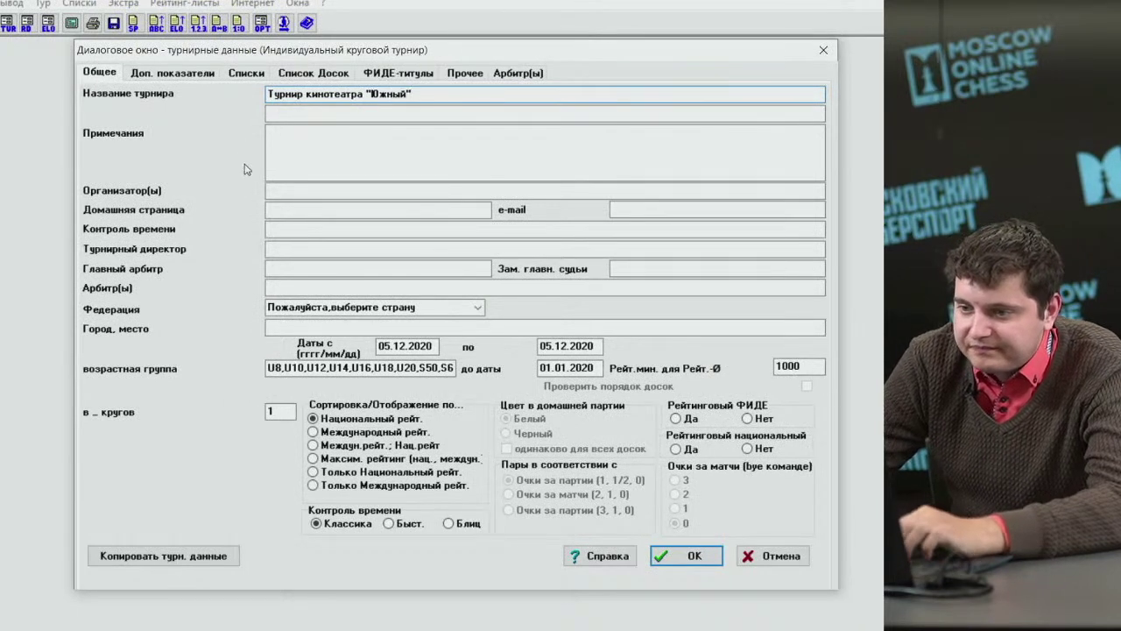
Set time control 50+10 and enter placeholder director and chief arbiter values.
click(298, 229)
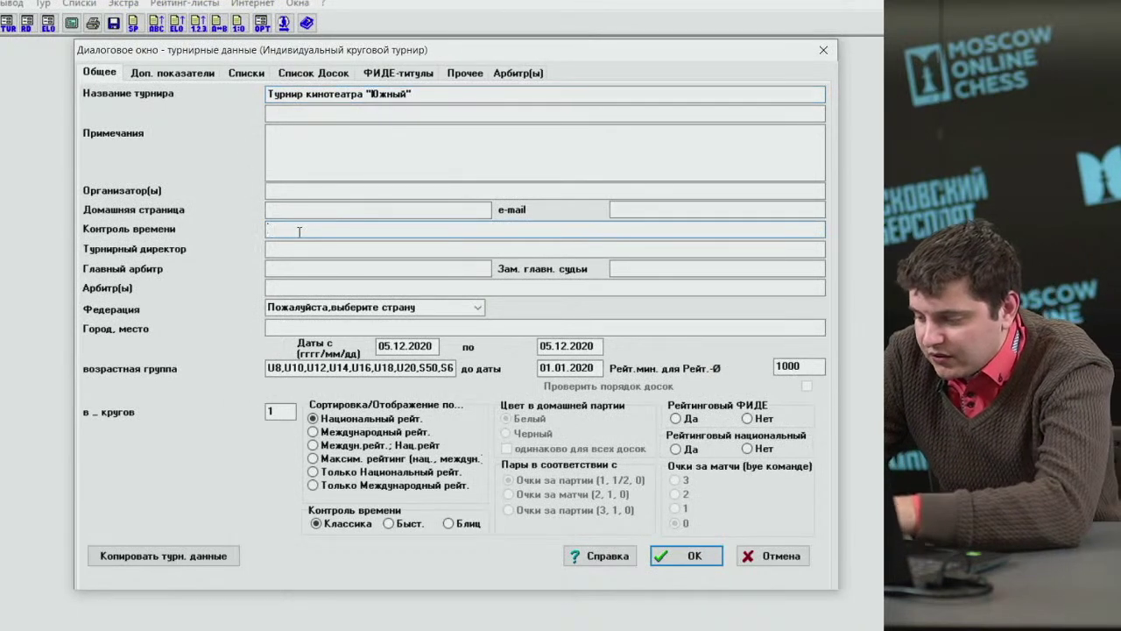
text(50+10)
click(290, 247)
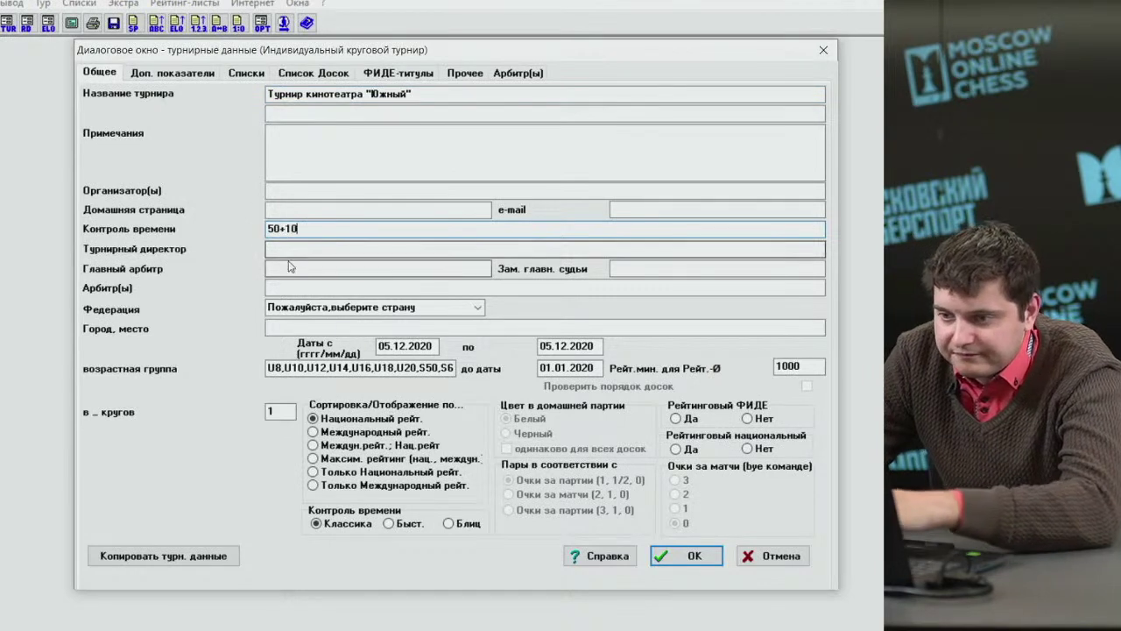
text(121)
key(Tab)
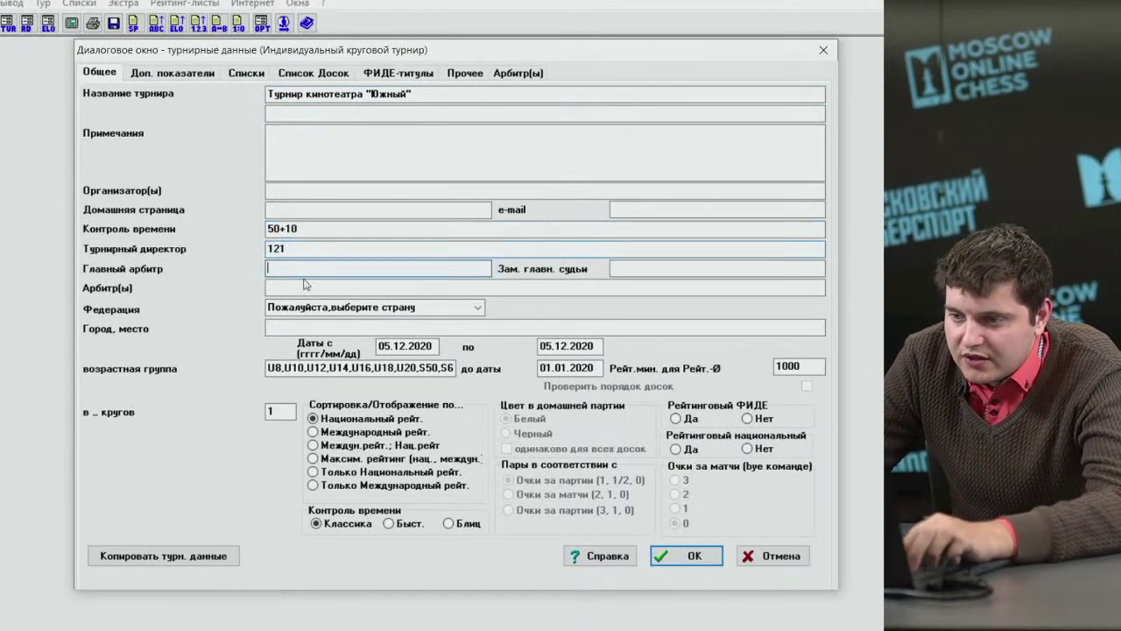
text(11313141441)
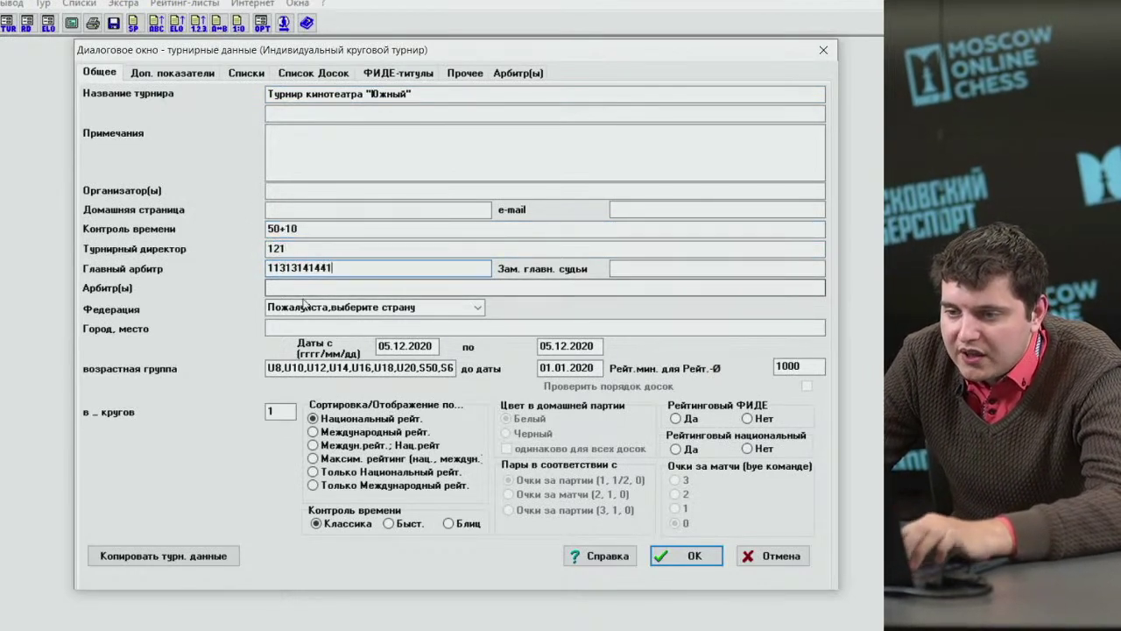
Set the federation to RUS Россия and the city to Москва.
click(473, 308)
text(rus)
click(311, 325)
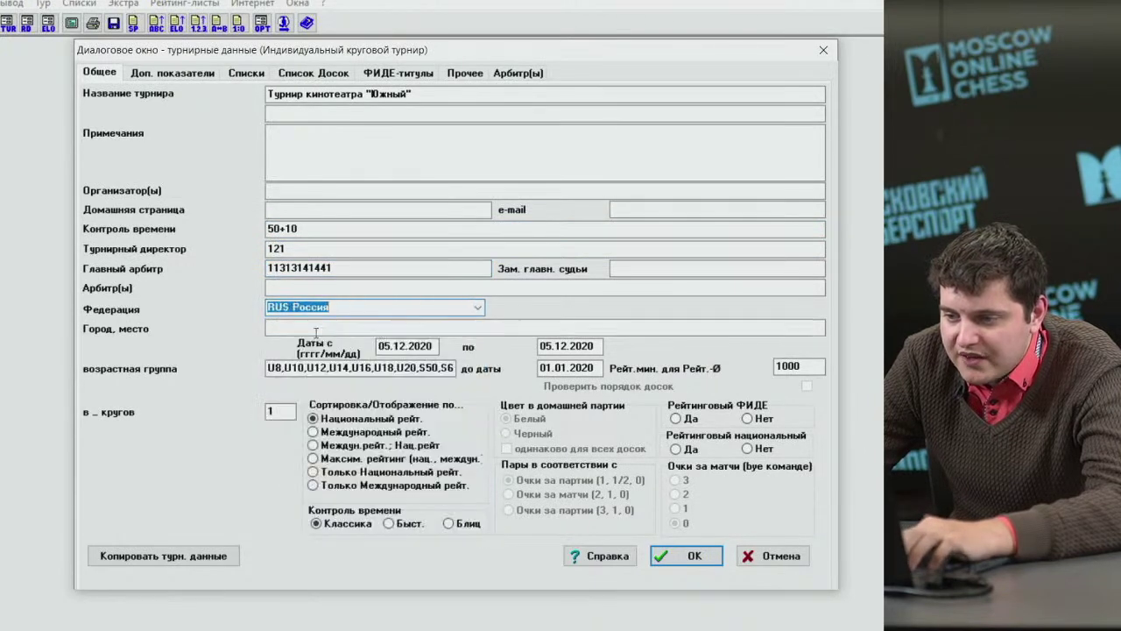
key(Tab)
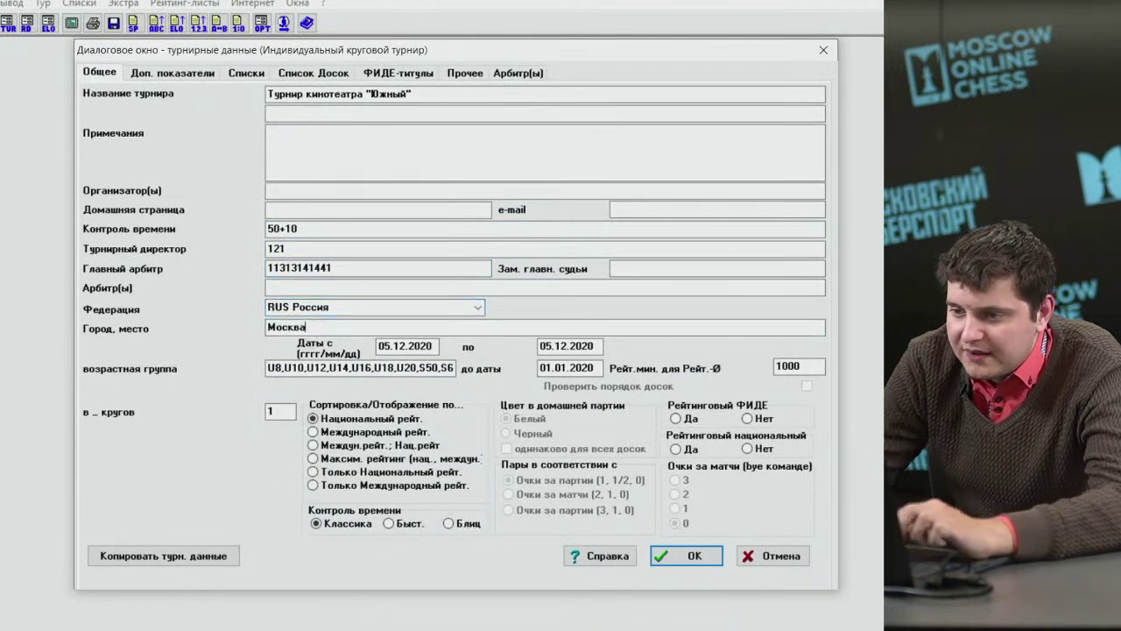
text(Москва)
click(274, 411)
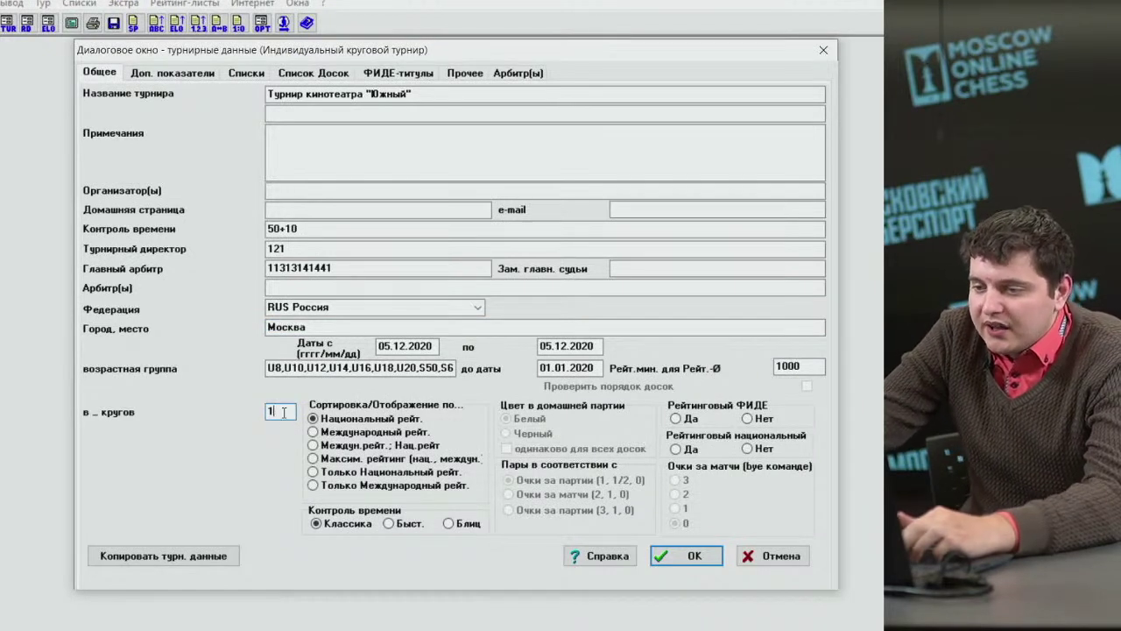
Set Рейтинговый ФИДЕ and Рейтинговый национальный to Да and confirm the tournament data.
double_click(270, 410)
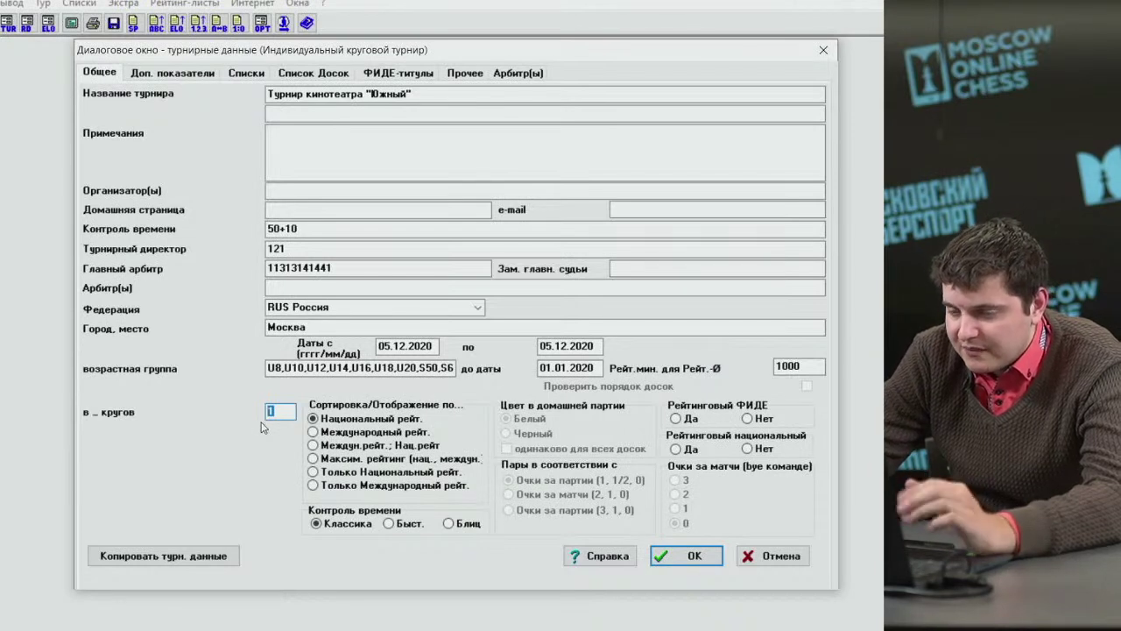
click(692, 419)
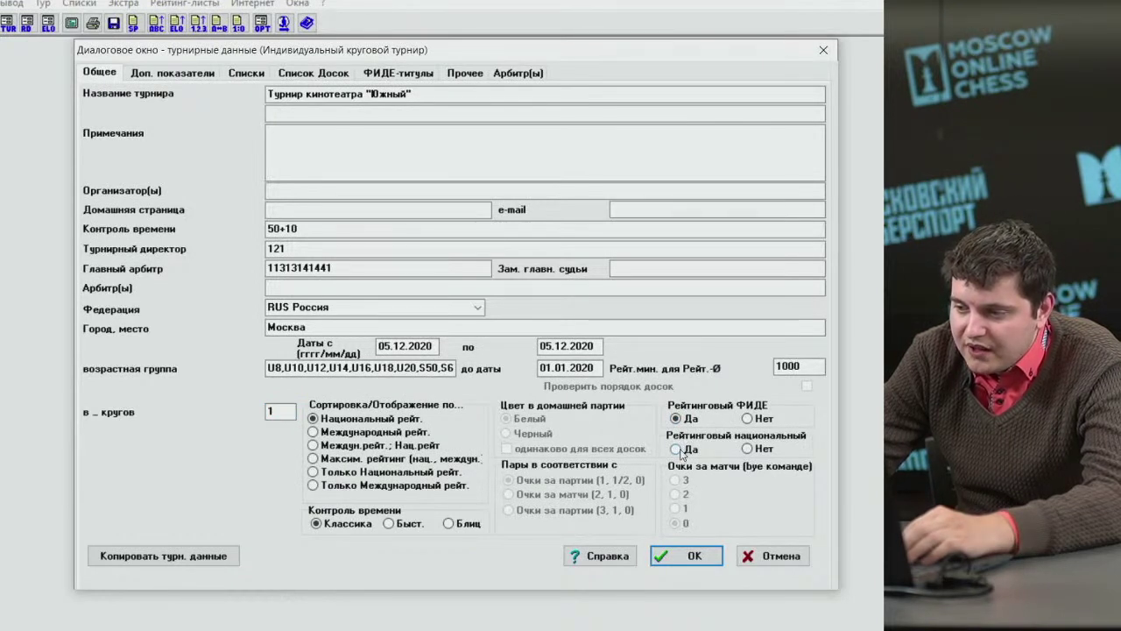
click(680, 449)
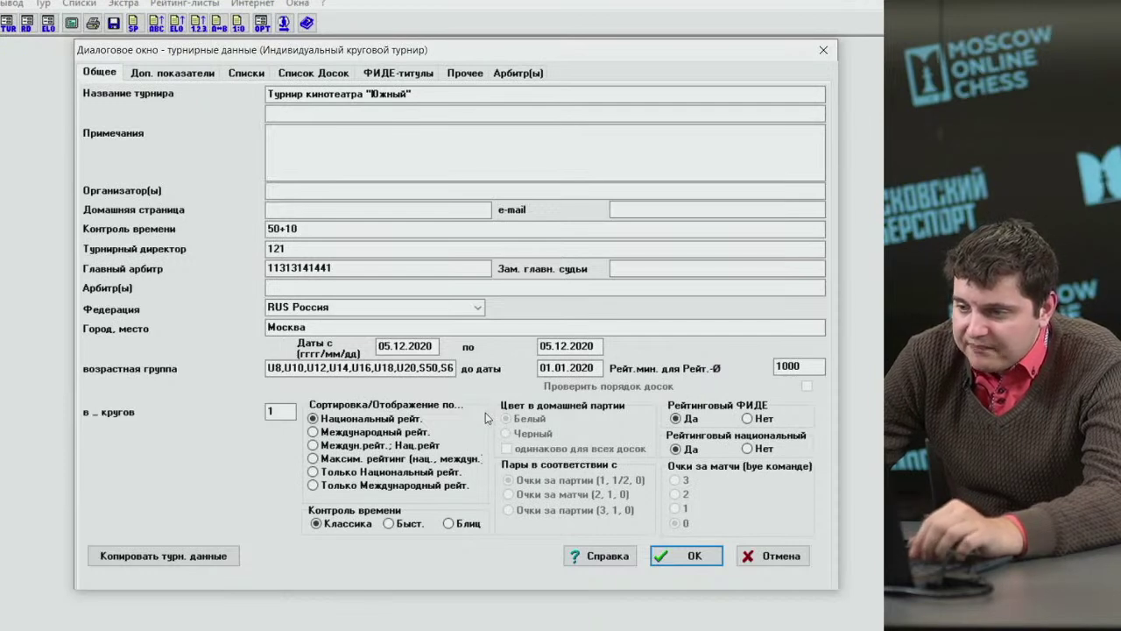
click(672, 554)
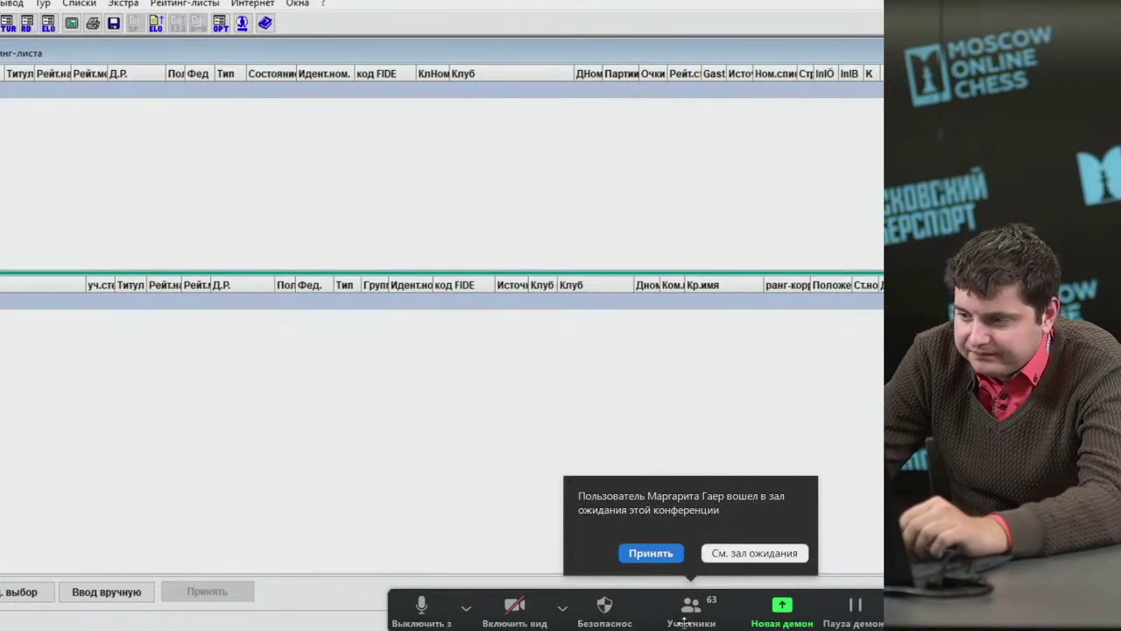
Dismiss the Zoom notice and add the ten found rating-list players to the tournament.
click(655, 553)
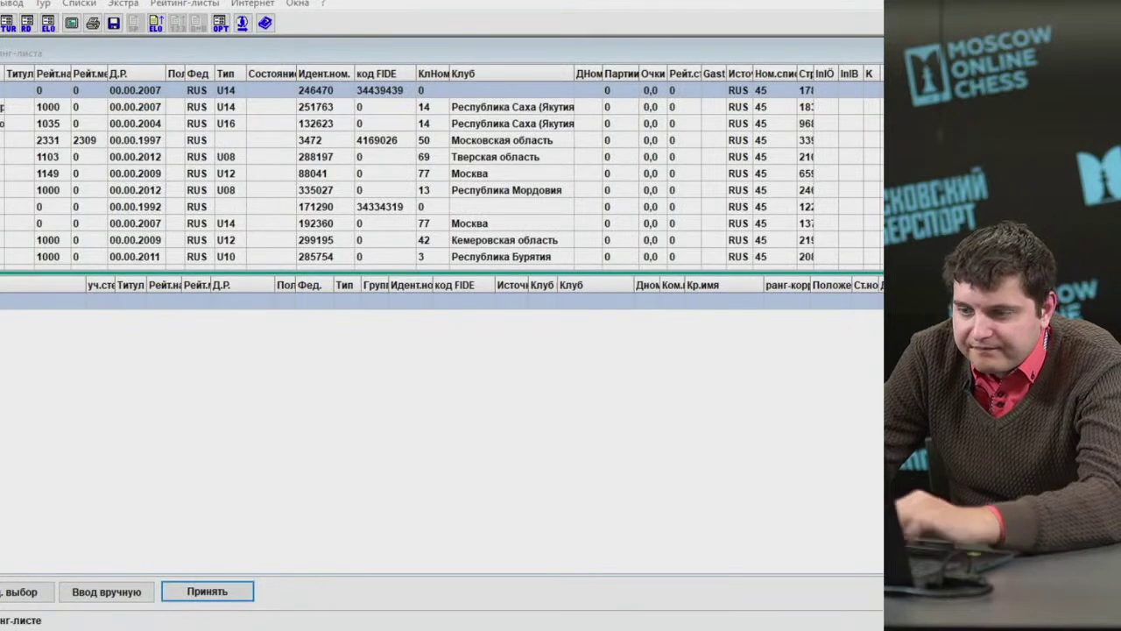
click(4, 109)
click(105, 132)
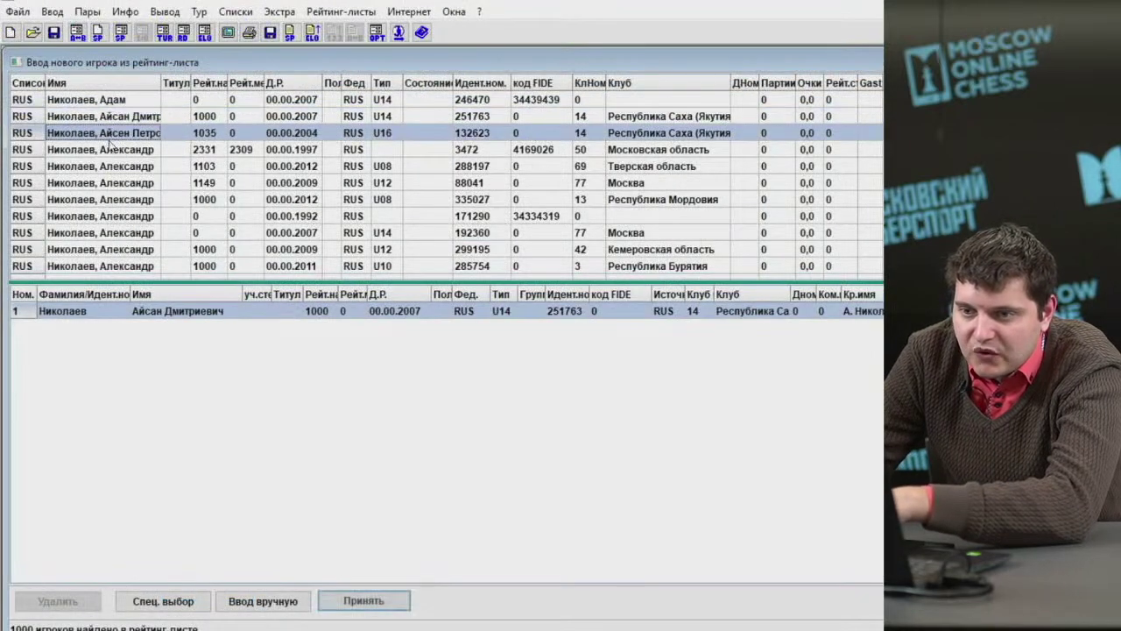
click(109, 149)
click(113, 166)
click(115, 180)
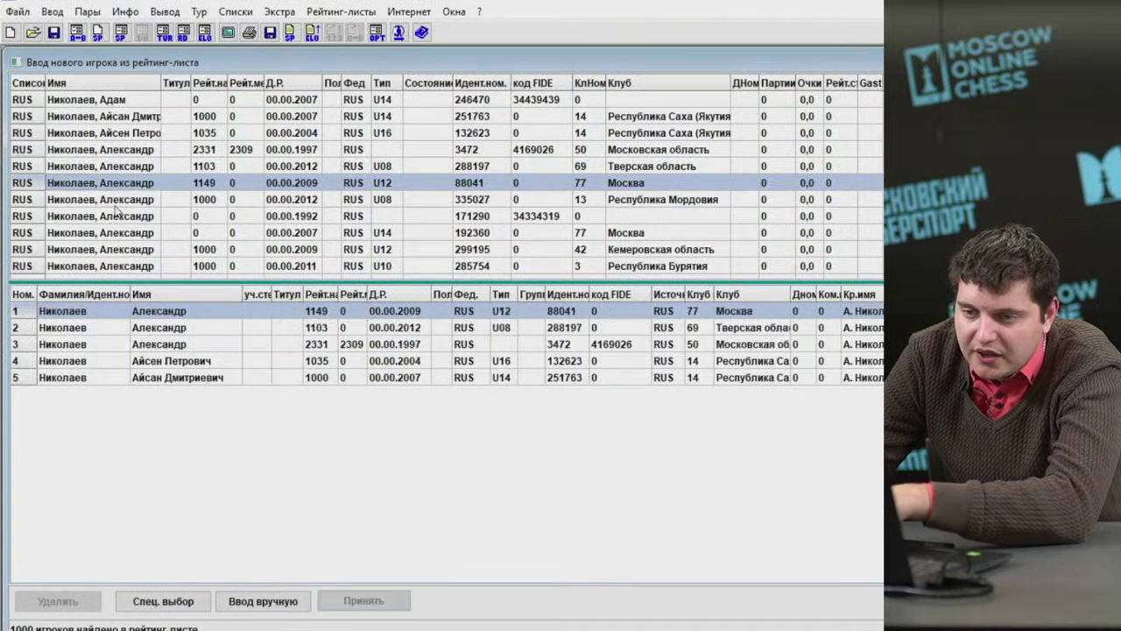
click(116, 199)
click(116, 215)
click(117, 232)
click(117, 253)
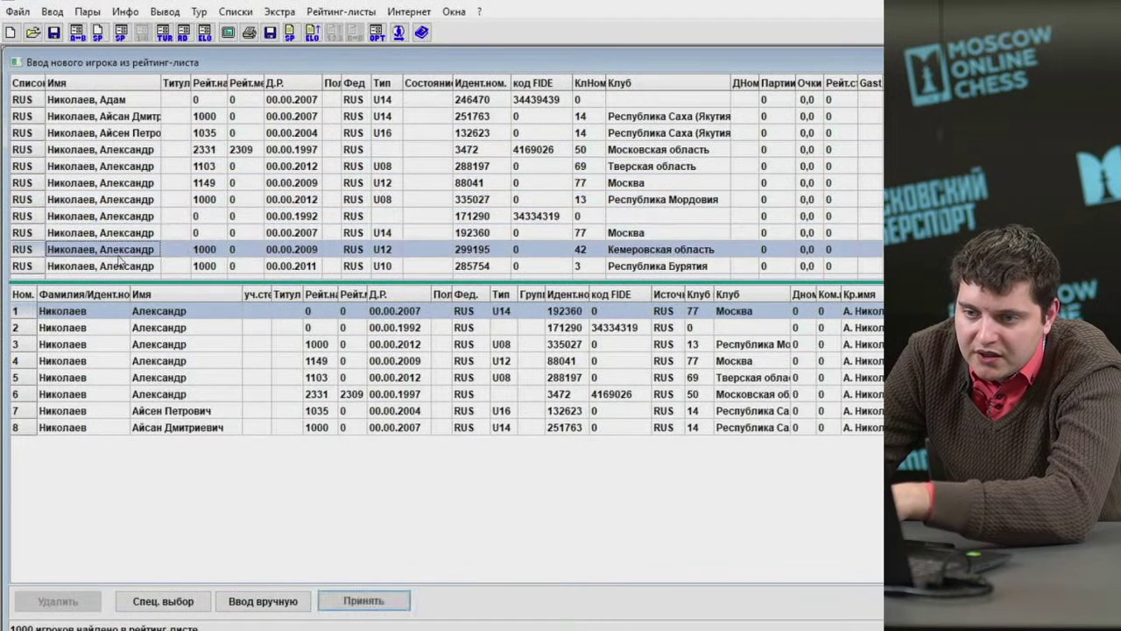
click(122, 266)
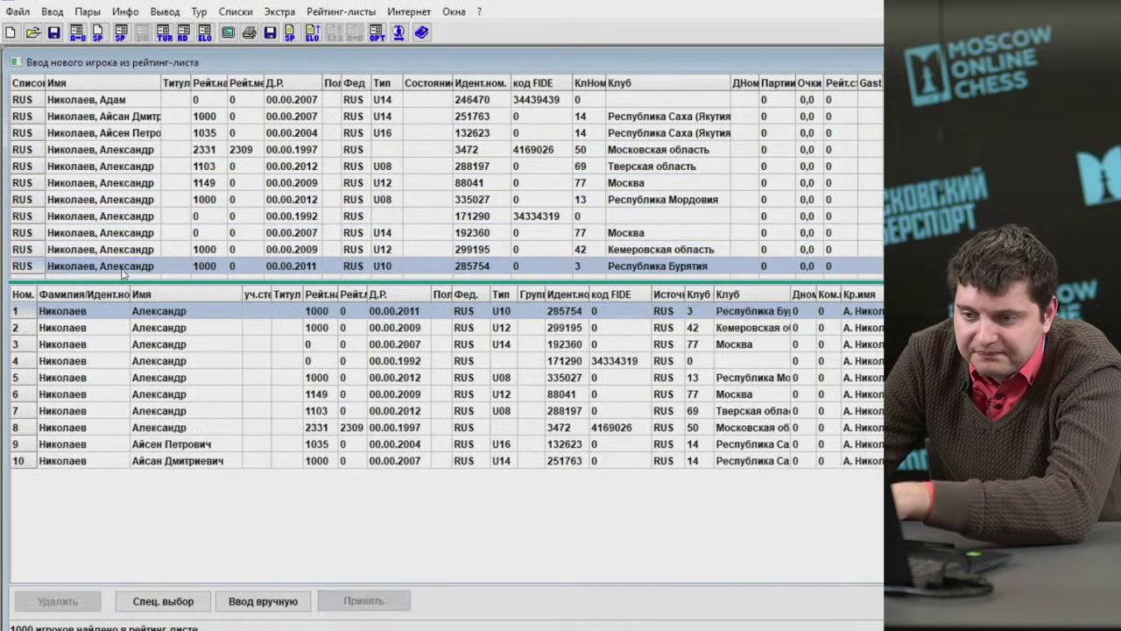
click(184, 459)
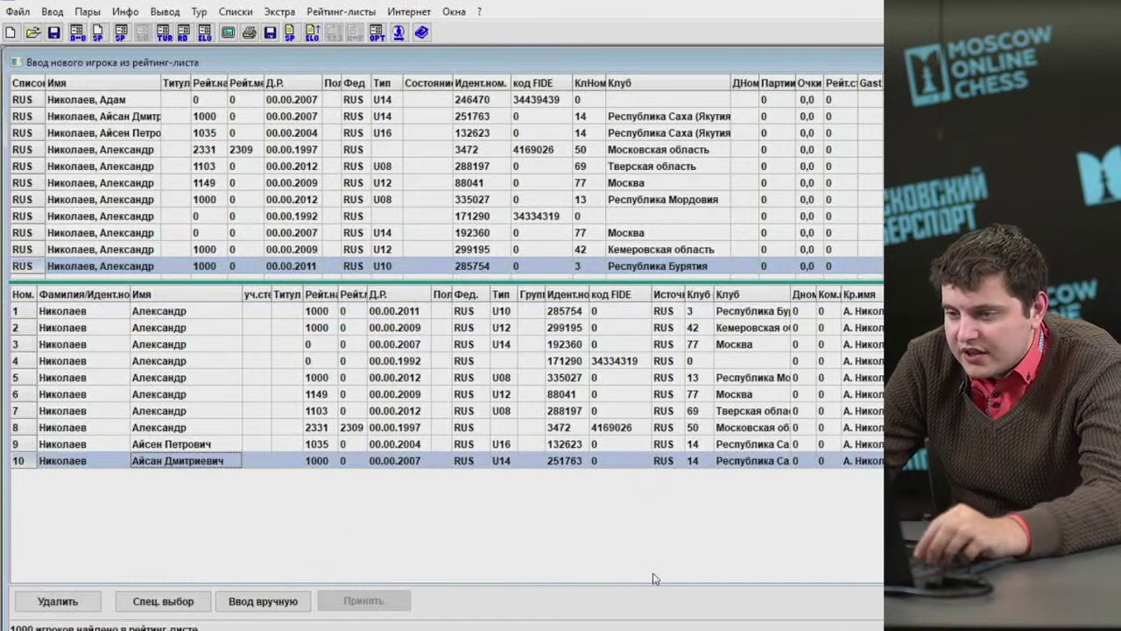
click(52, 11)
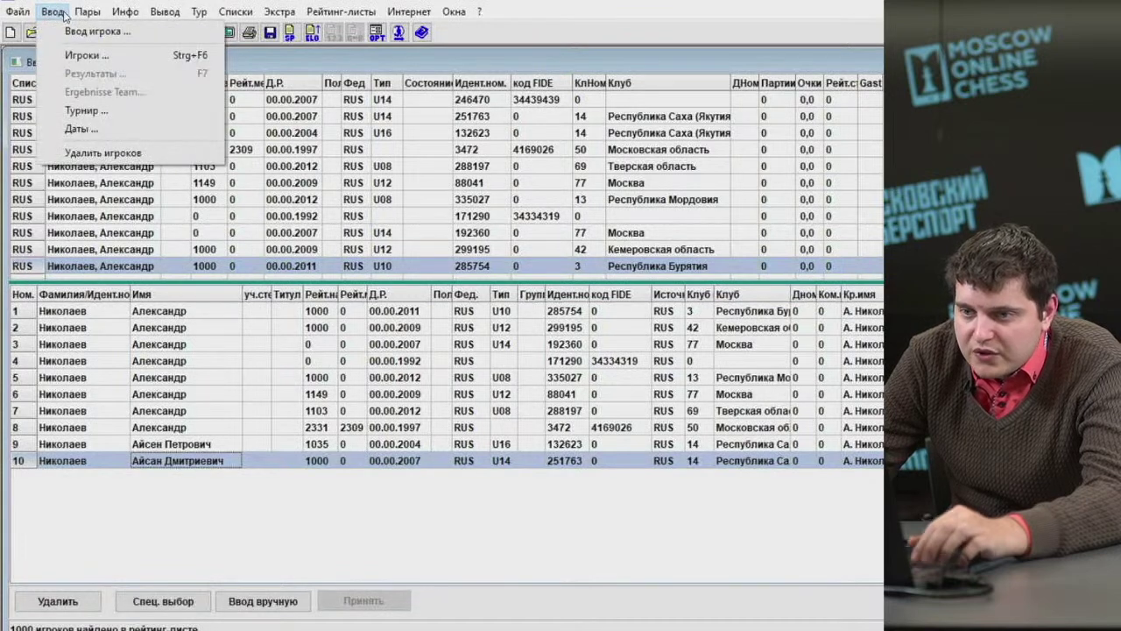
Open the tournament player list and select the first player's group cell.
click(80, 55)
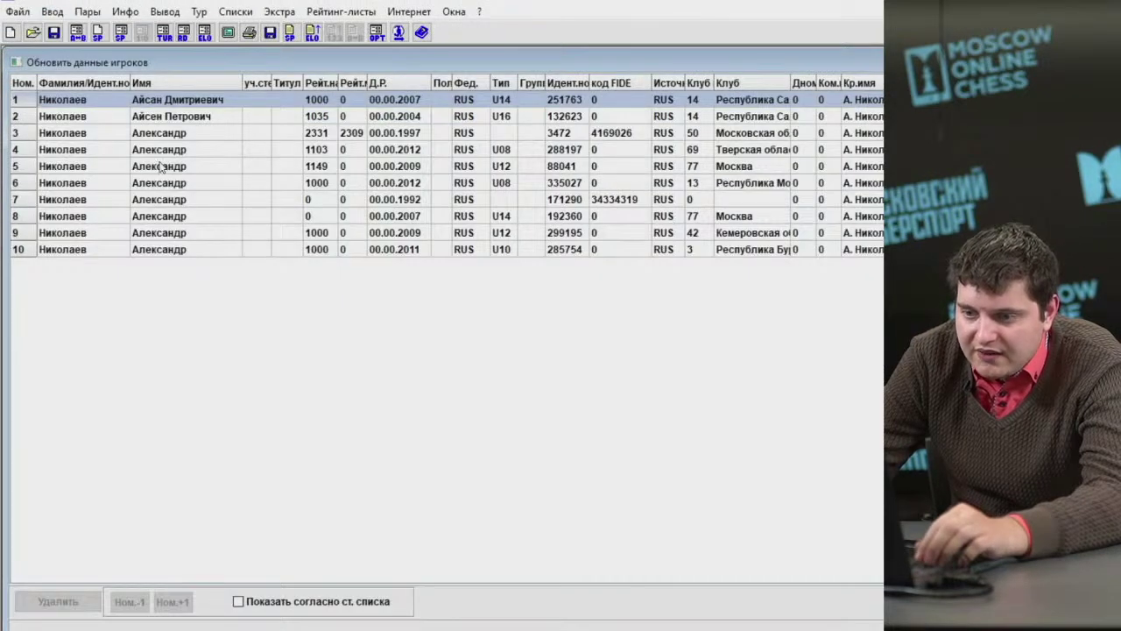
click(52, 12)
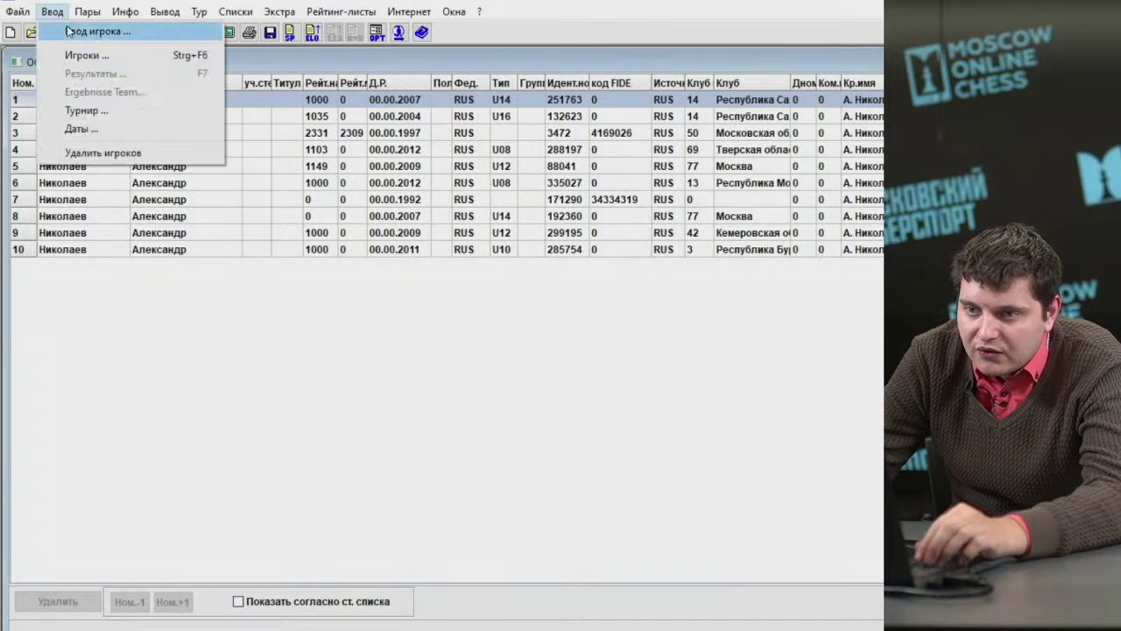
click(78, 55)
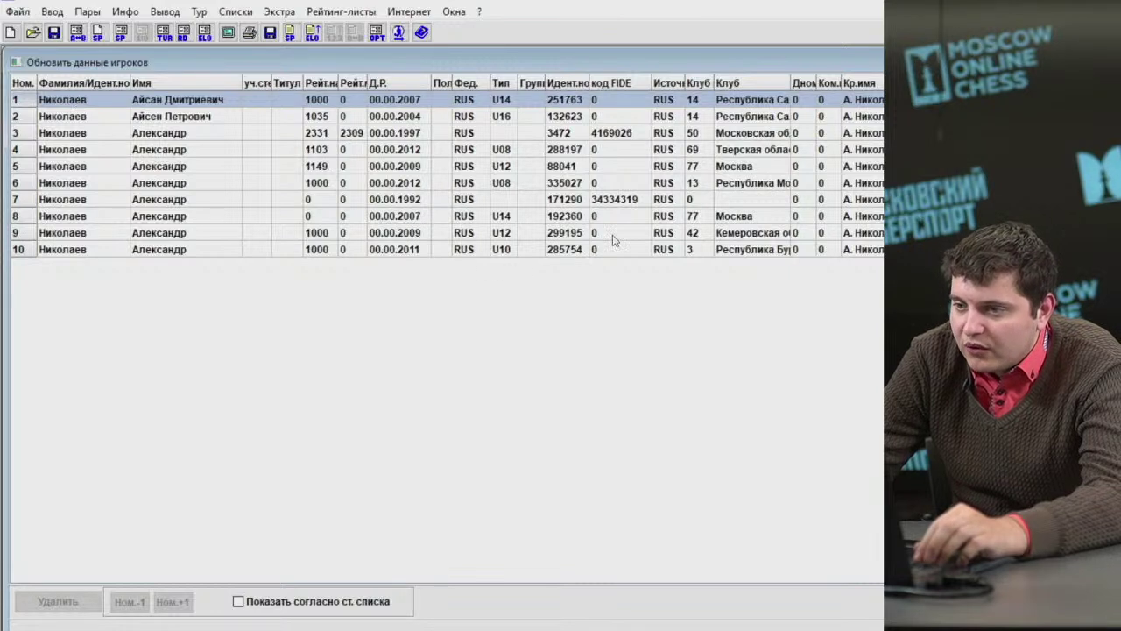
click(533, 100)
click(533, 120)
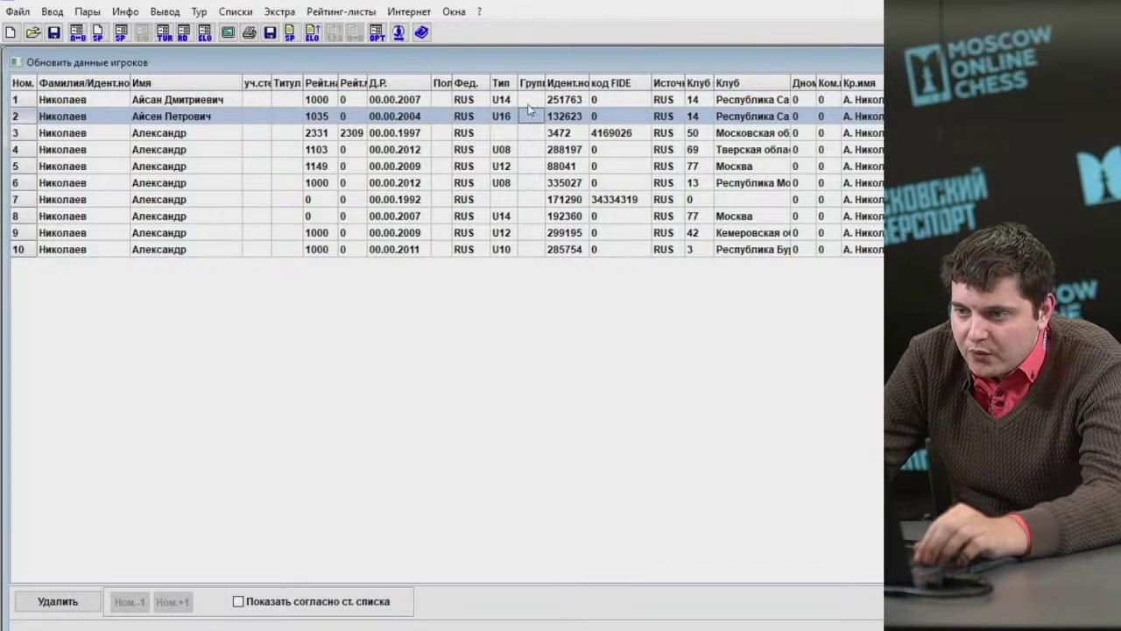
click(533, 105)
key(Right)
key(Right)
click(533, 105)
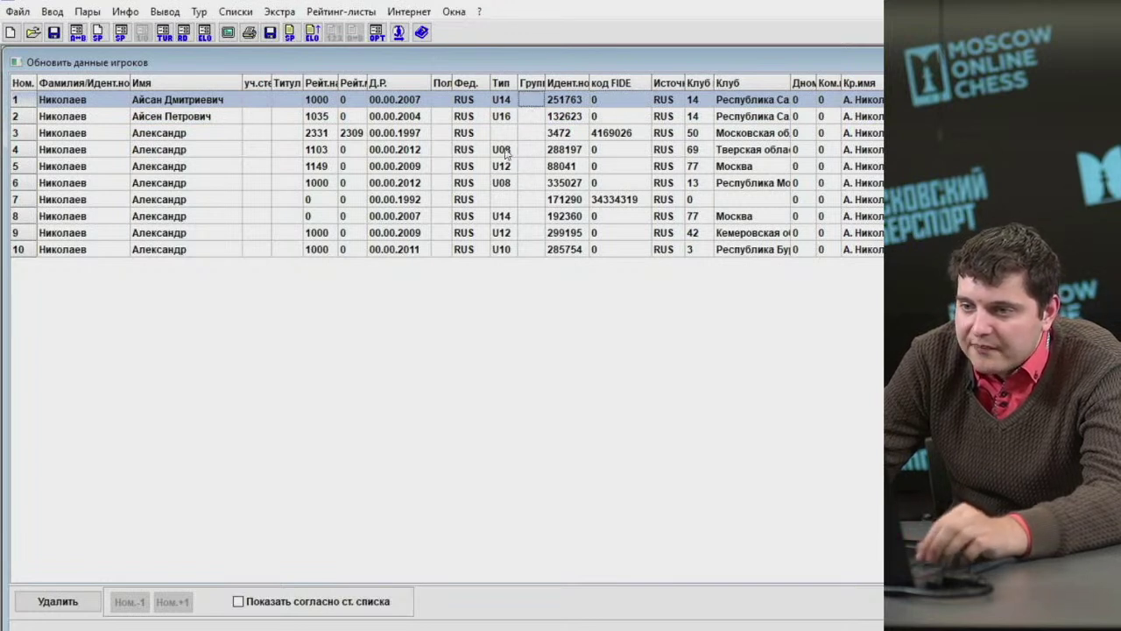
Enter groups КМС, 1, 3, 2, then 1 for the rest, and show start-list order.
click(538, 98)
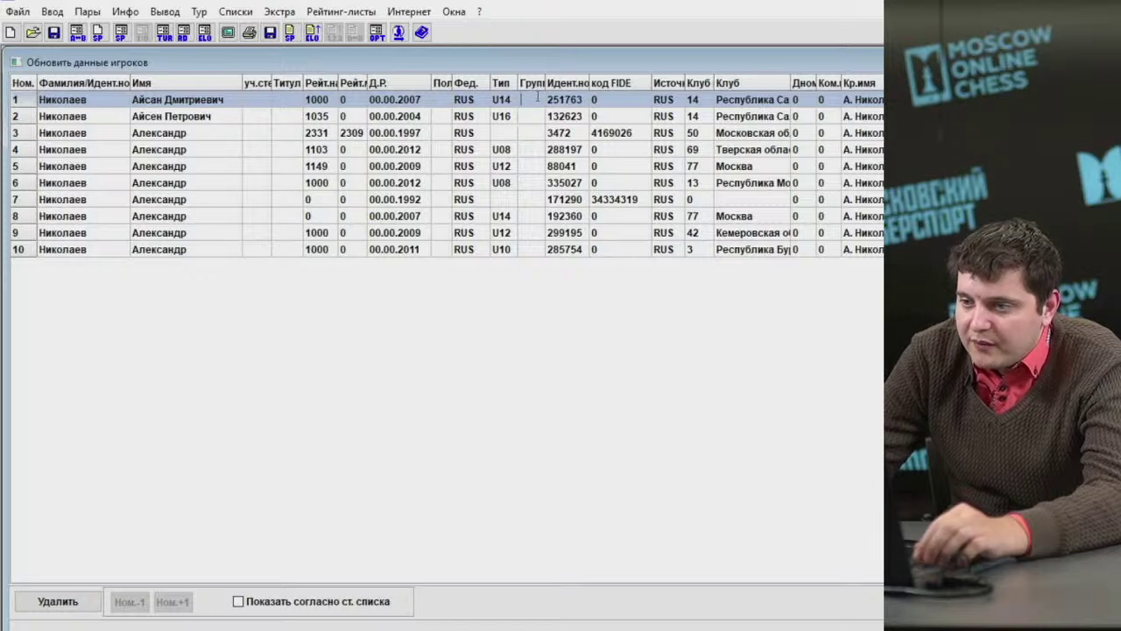
text(КМ)
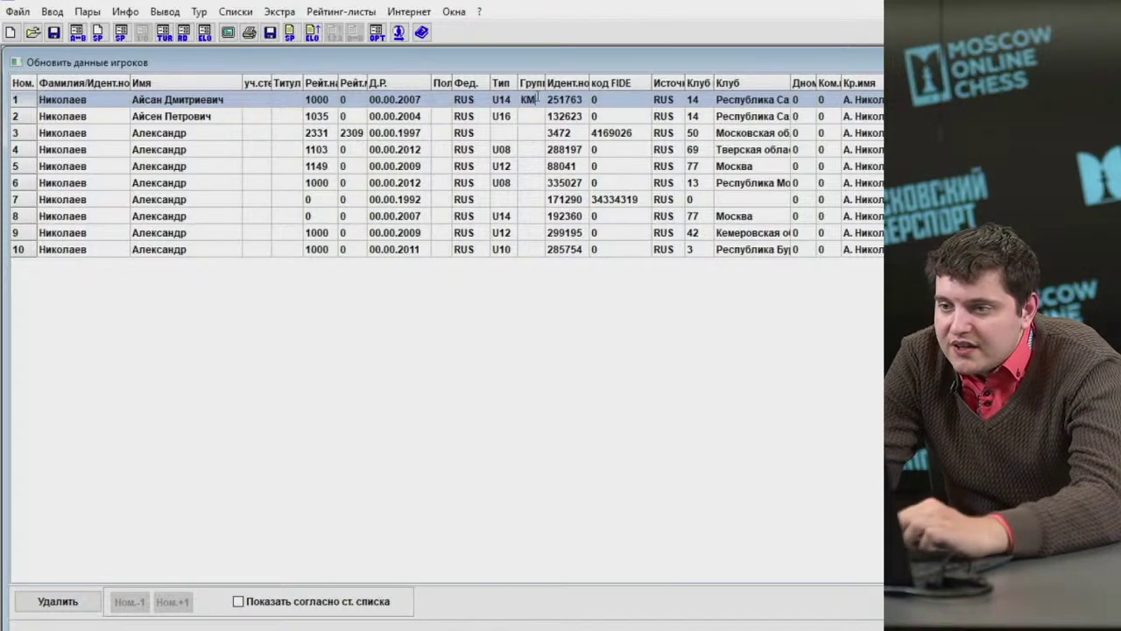
key(Return)
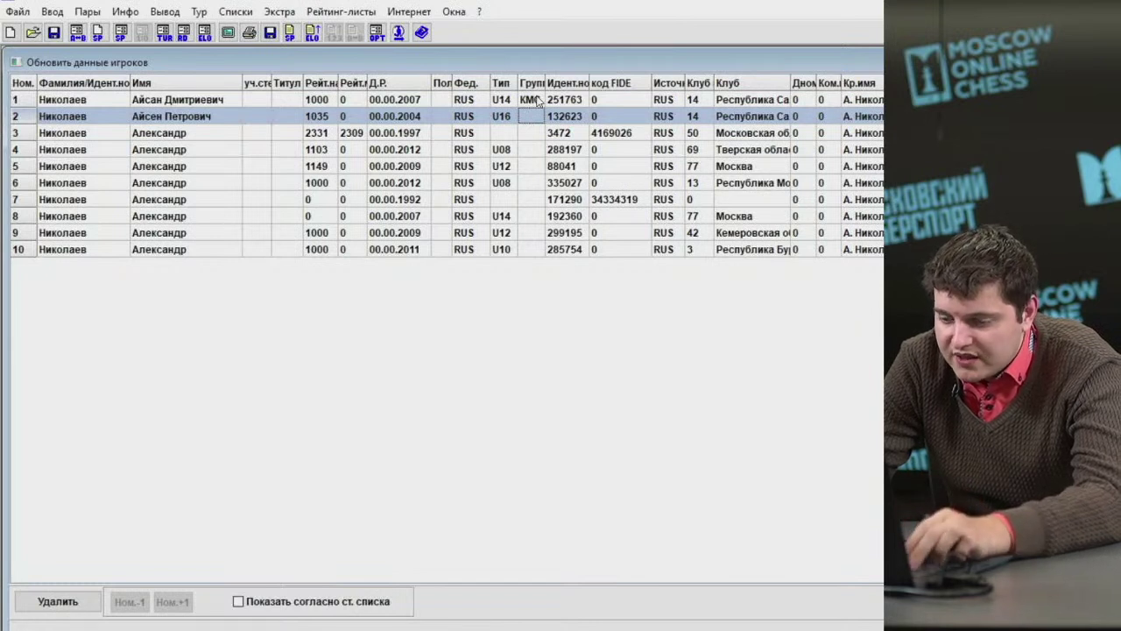
text(1)
key(Return)
text(3)
key(Return)
text(2)
key(Return)
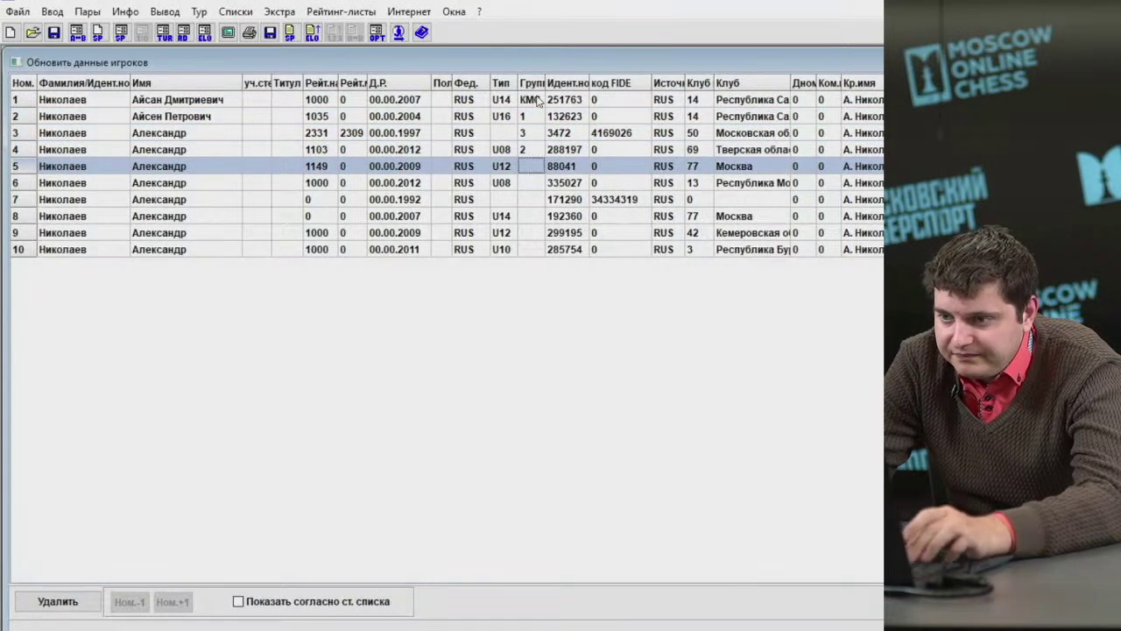
key(1)
key(Return)
key(1)
key(Return)
key(1)
key(Return)
key(1)
key(Return)
key(1)
key(Return)
text(1)
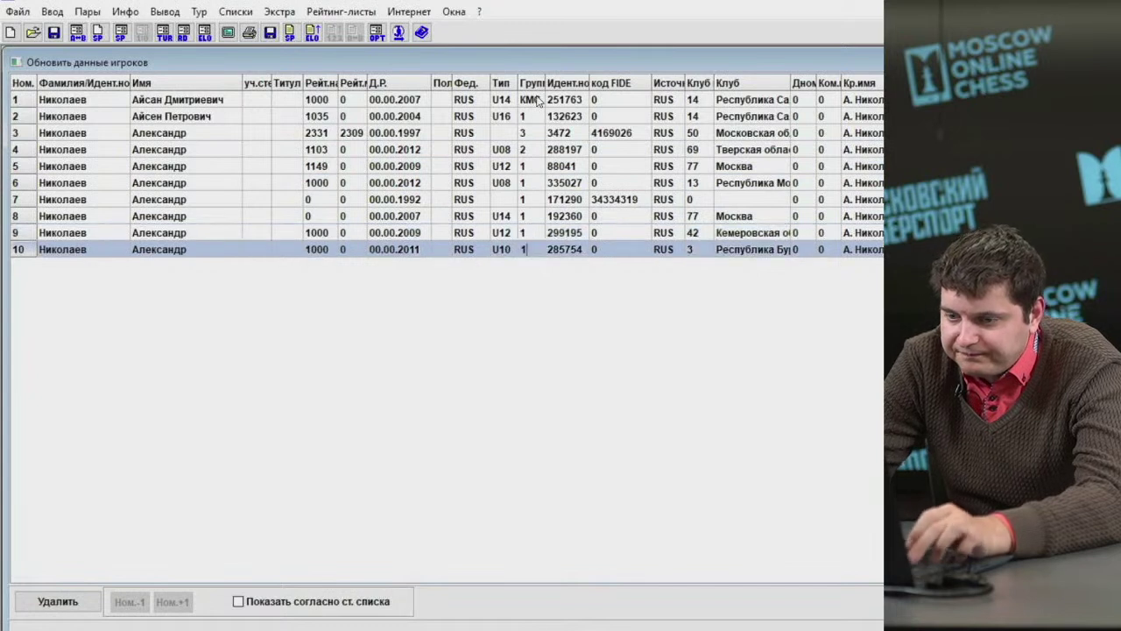
key(Return)
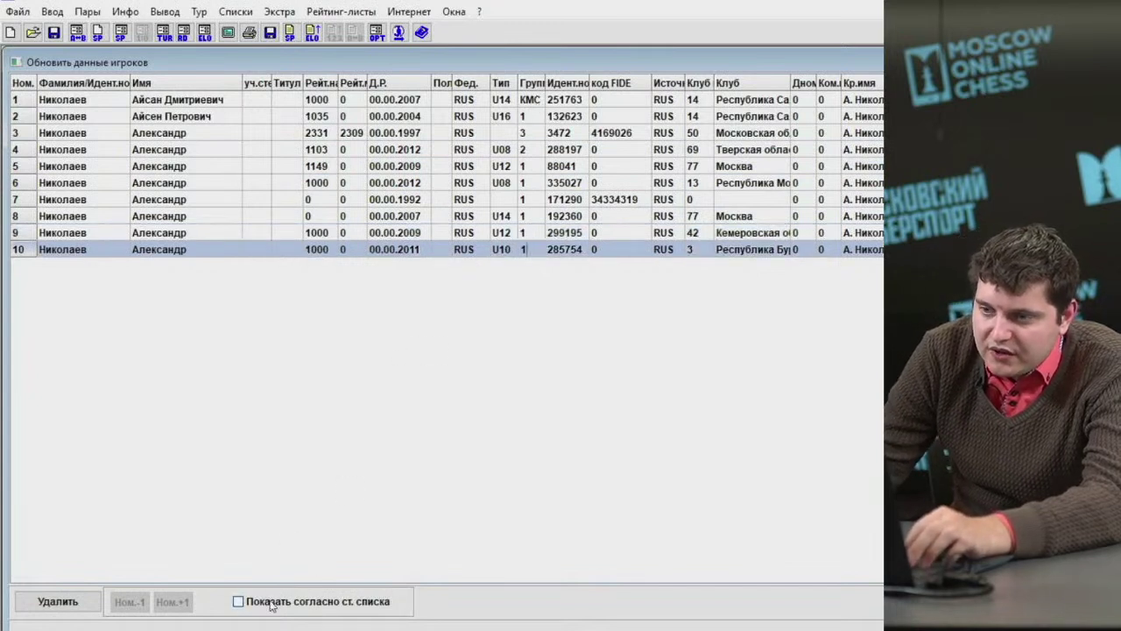
click(271, 603)
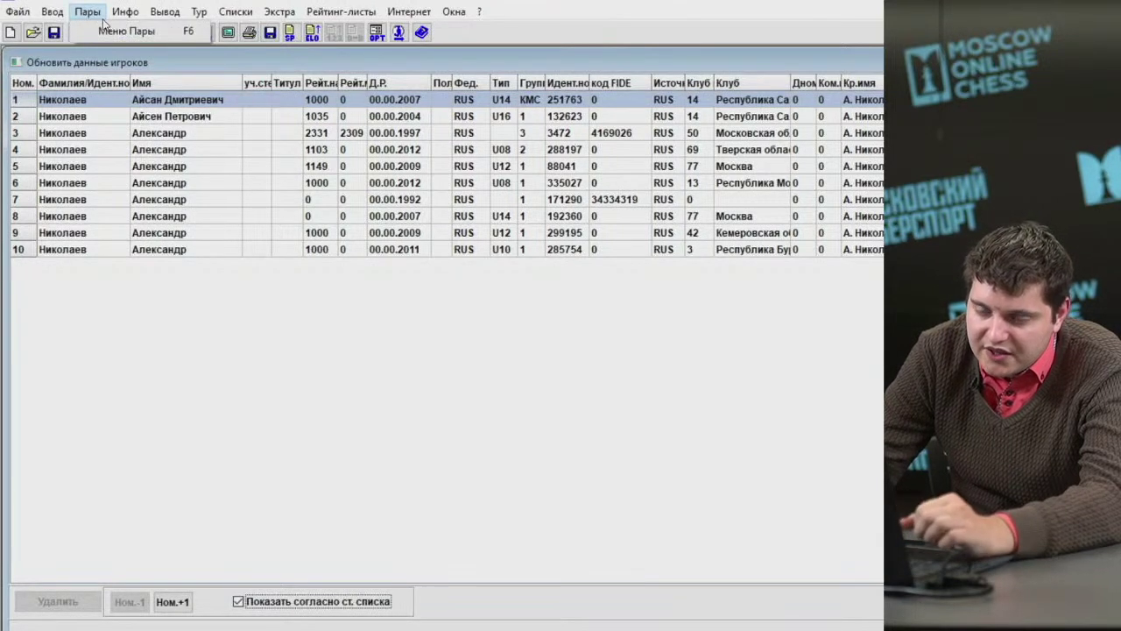
Draw standard round-robin pairings with players seeded in entry order rather than randomly.
click(103, 21)
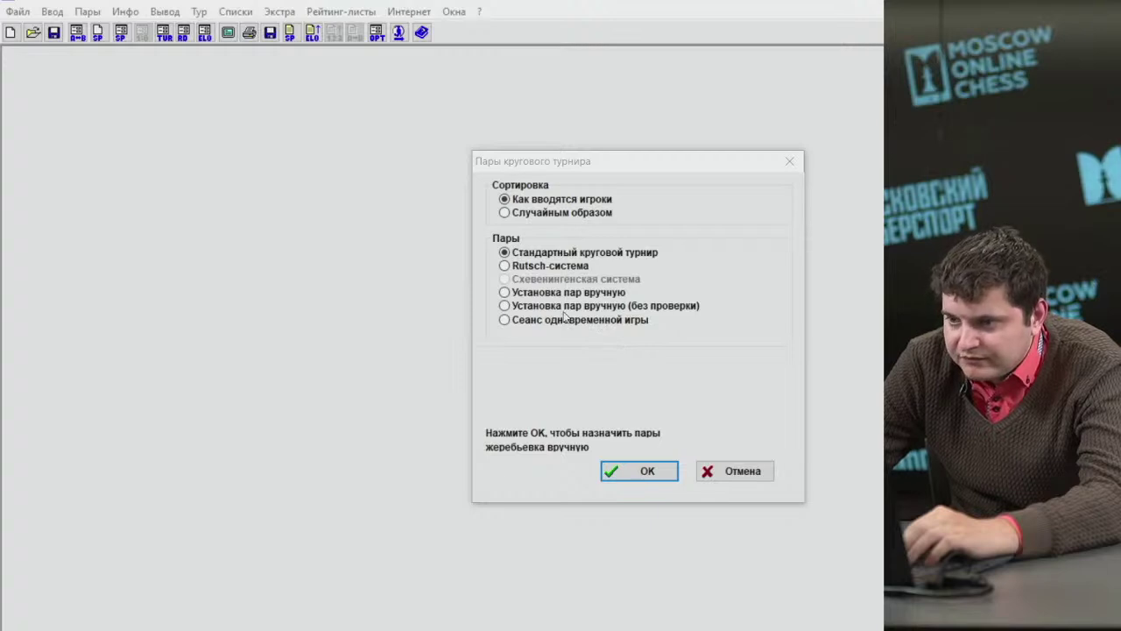
click(537, 219)
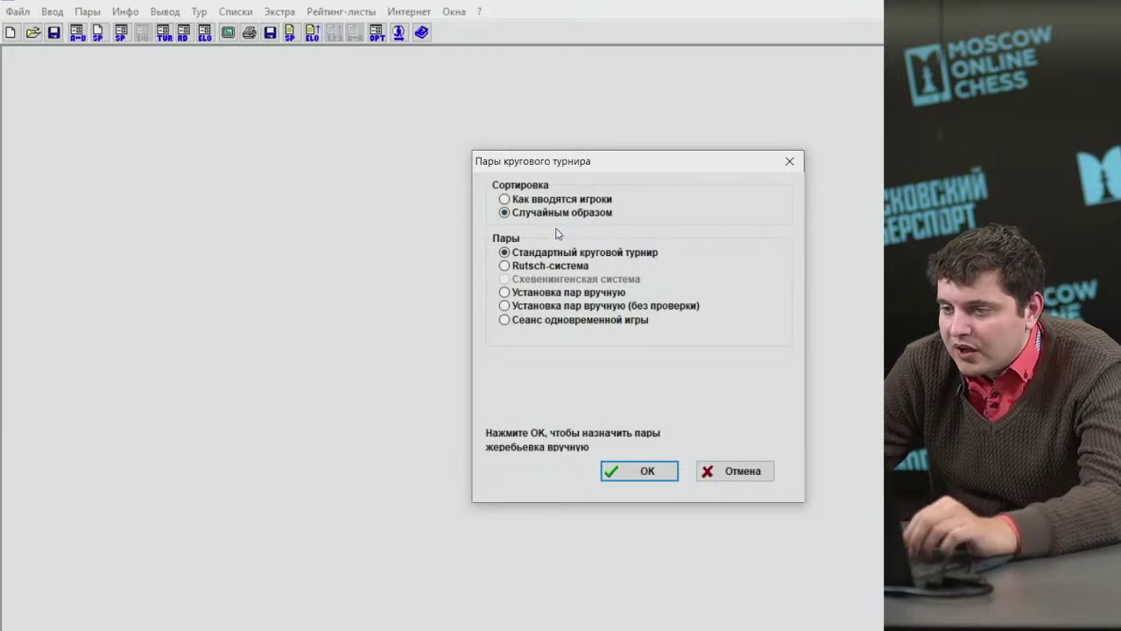
click(548, 200)
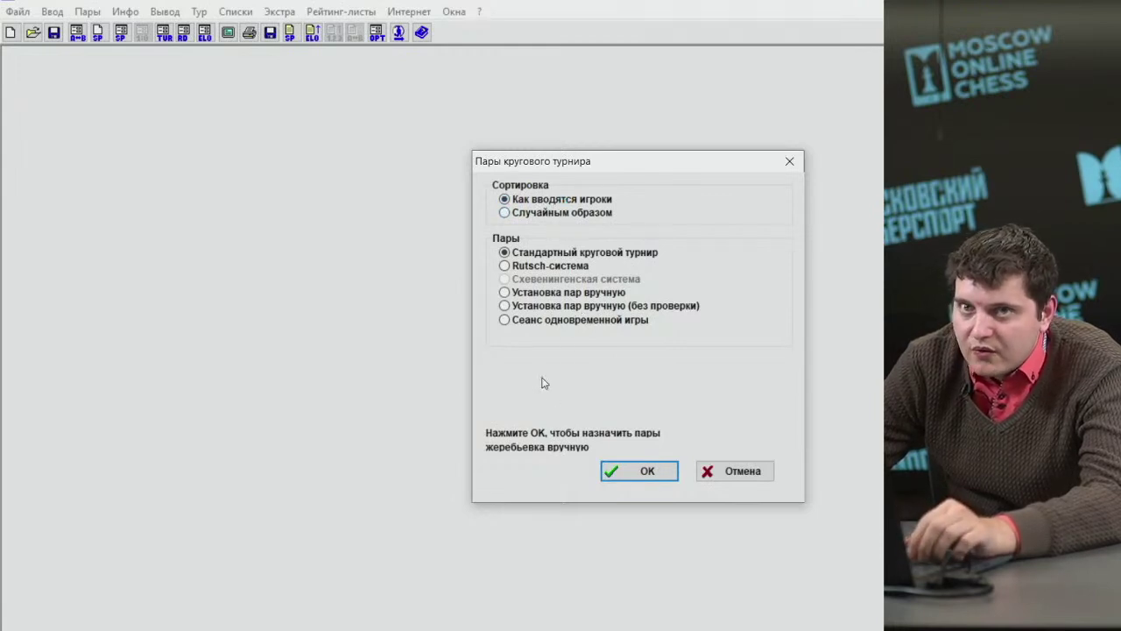
click(632, 470)
click(242, 16)
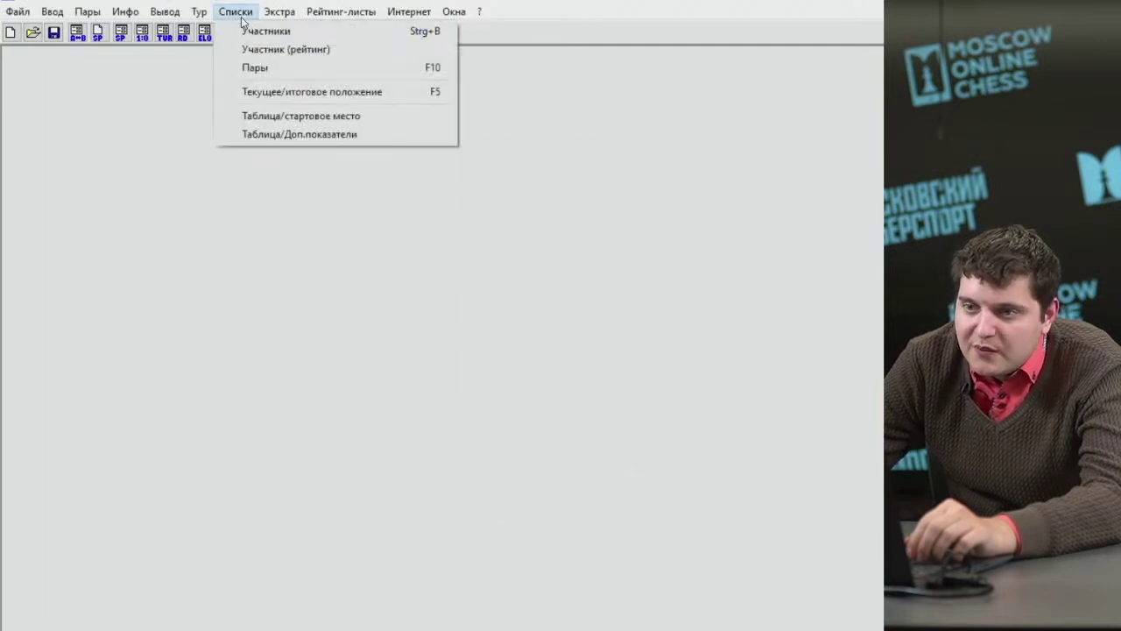
Review the Пары report for rounds 1–9 and save the tournament.
click(257, 69)
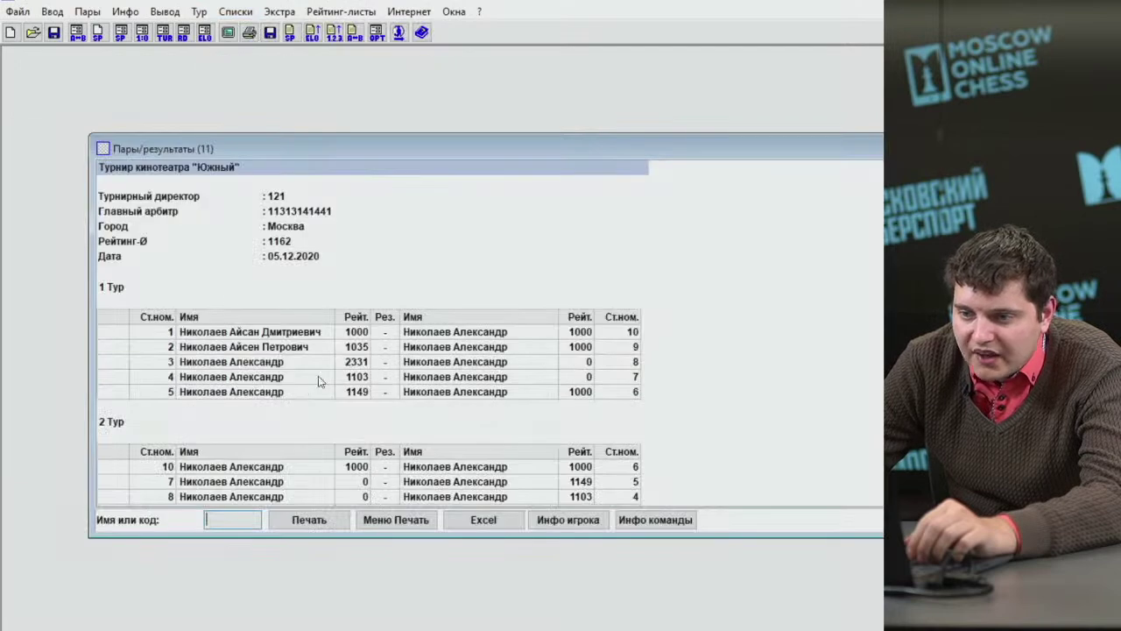
click(244, 303)
key(Page_Down)
key(Page_Down)
key(Page_Down)
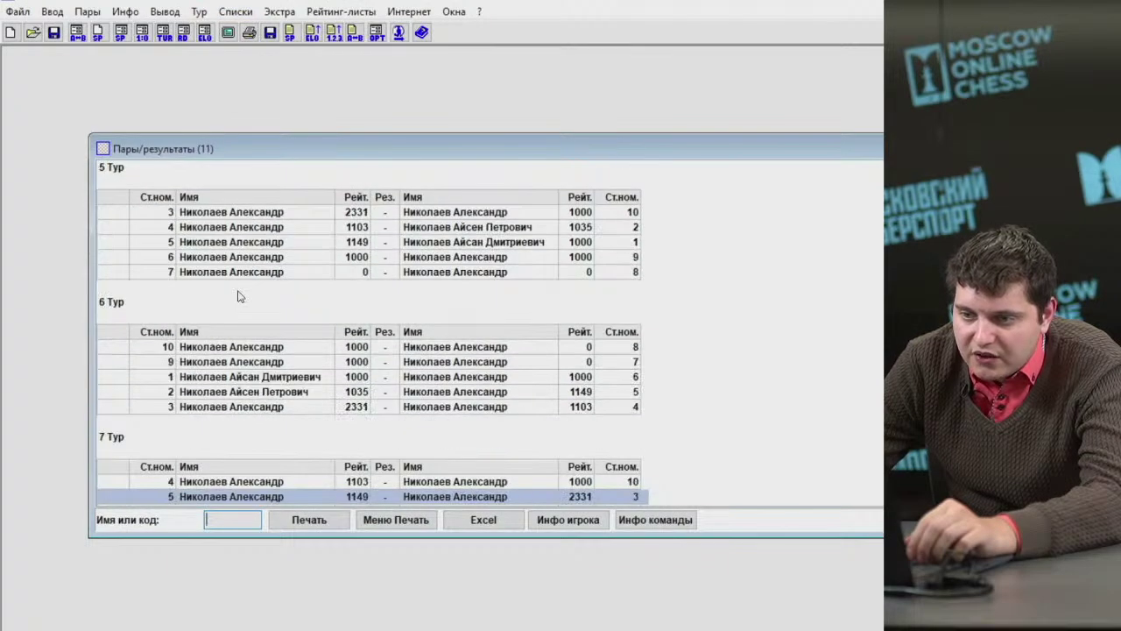
key(Page_Up)
key(Page_Up)
key(Page_Up)
key(Page_Up)
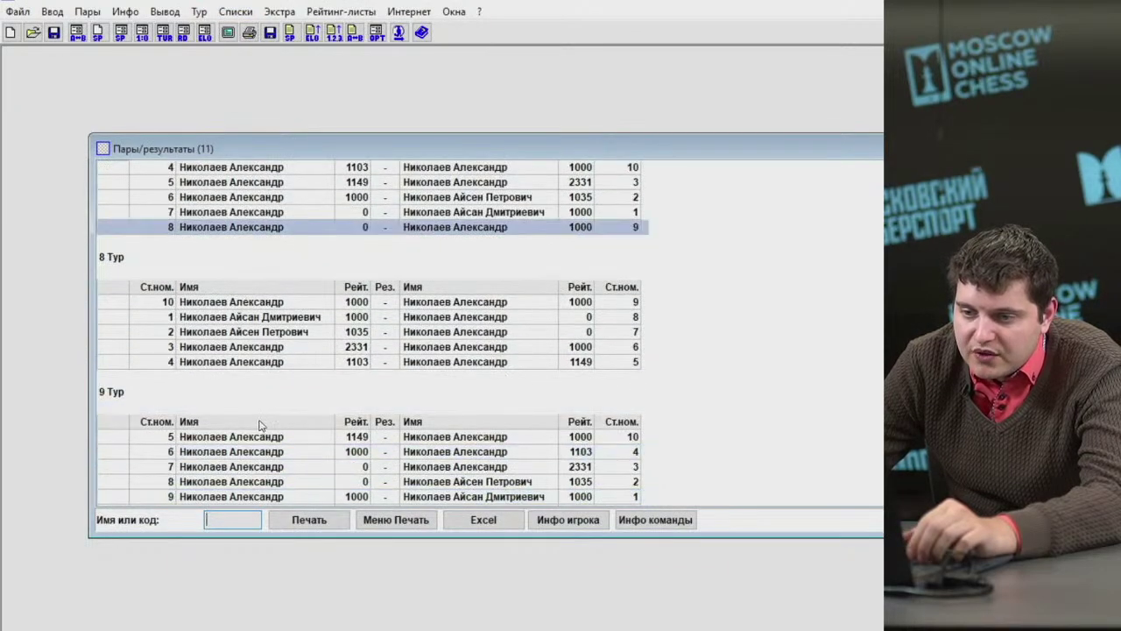
key(Page_Up)
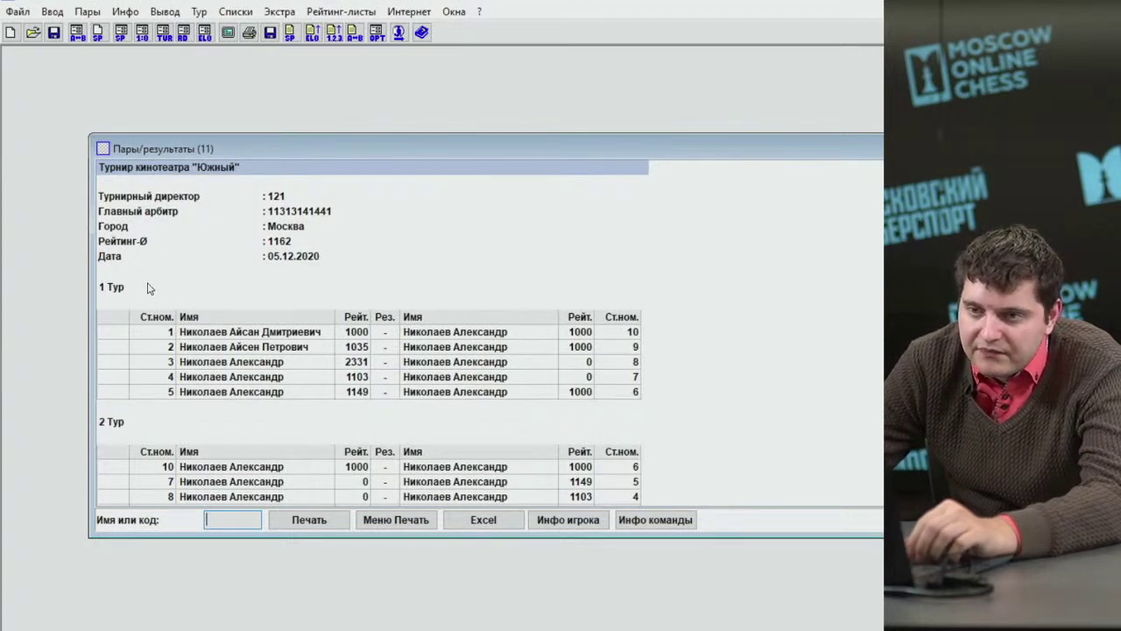
click(53, 33)
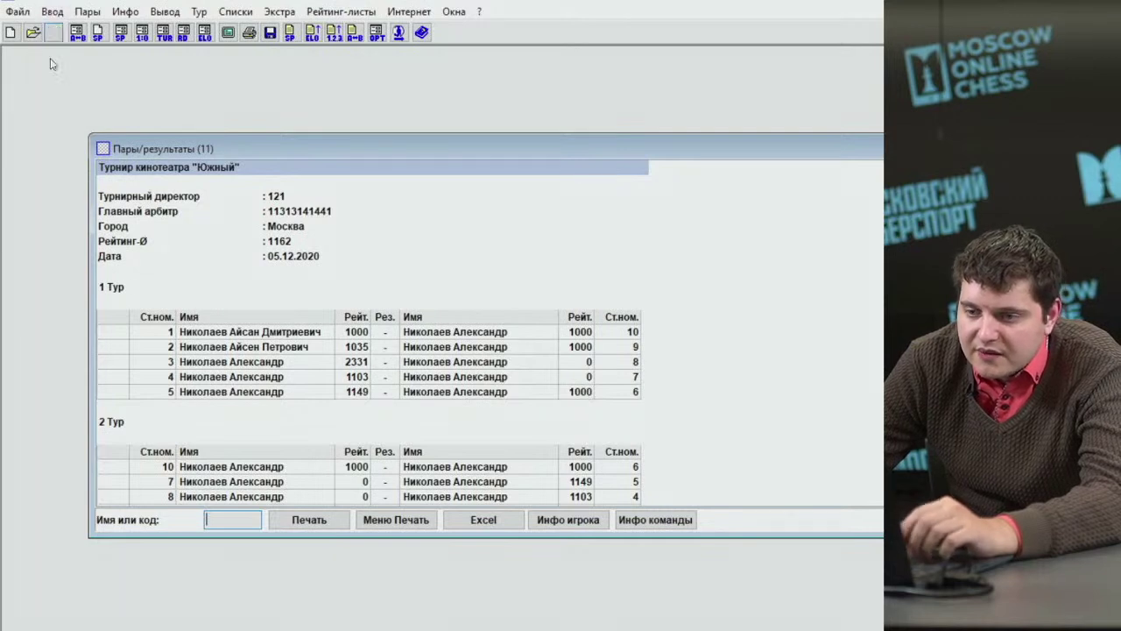
click(88, 12)
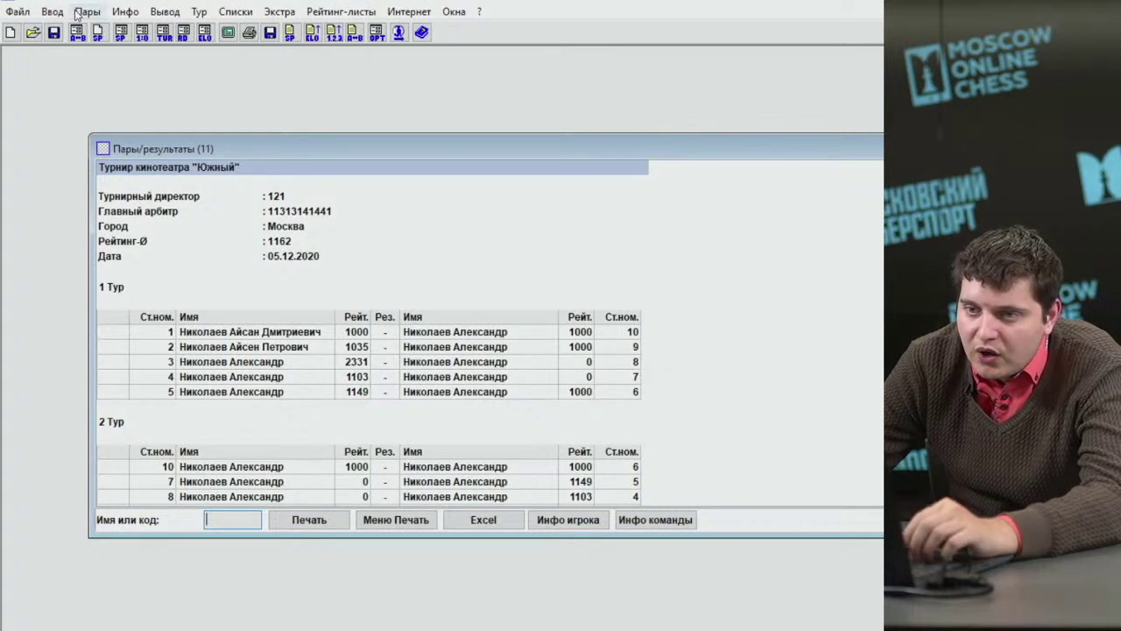
Date round 1 as 02.12.2020, then change rounds 2–5 to 03.12 through 06.12.2020.
click(79, 129)
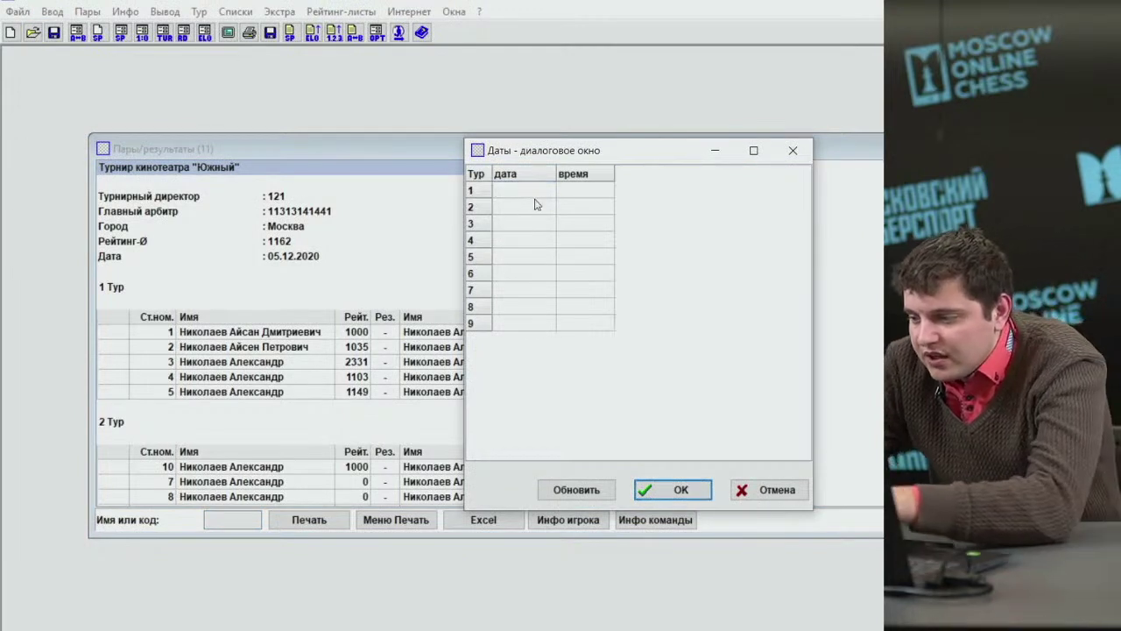
text(02)
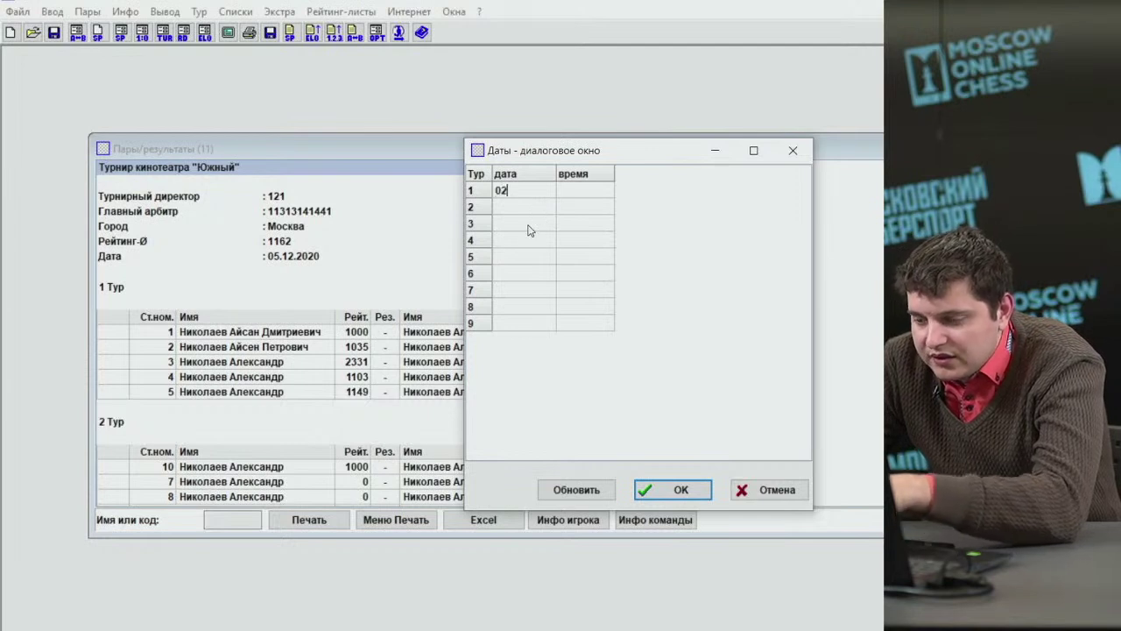
text(.12.2020)
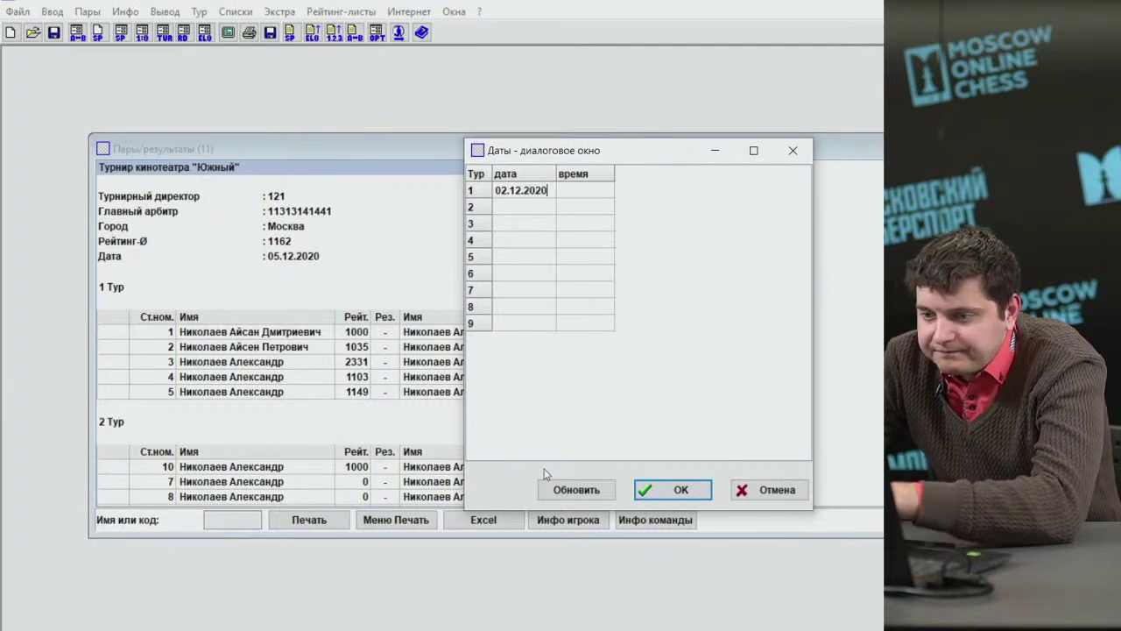
key(Tab)
click(508, 207)
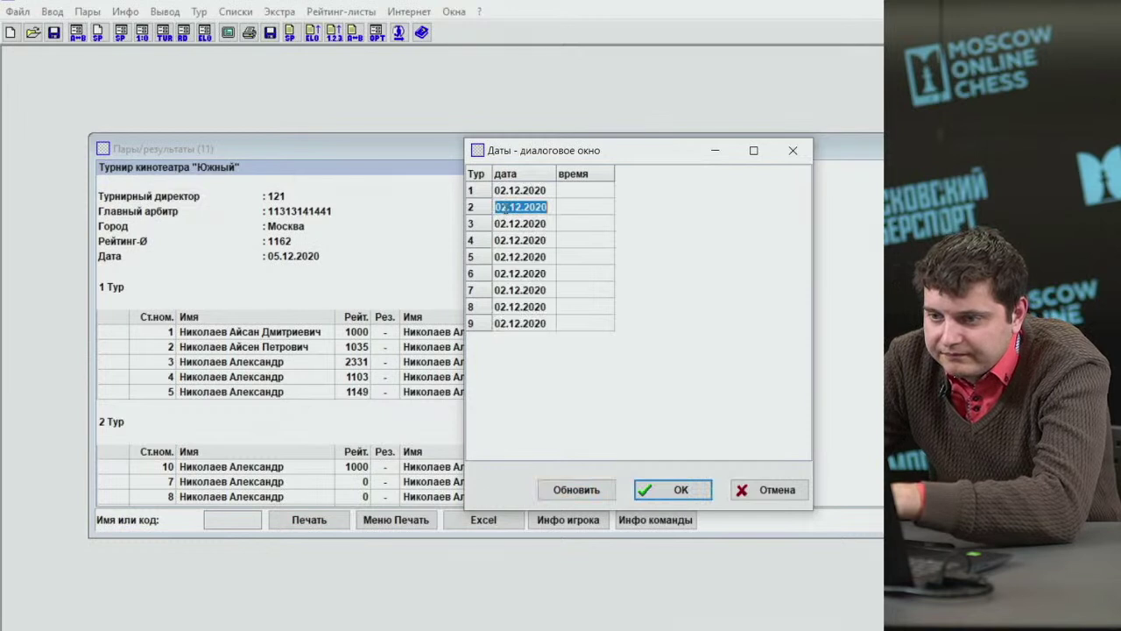
click(505, 207)
key(BackSpace)
text(3)
click(502, 224)
click(502, 224)
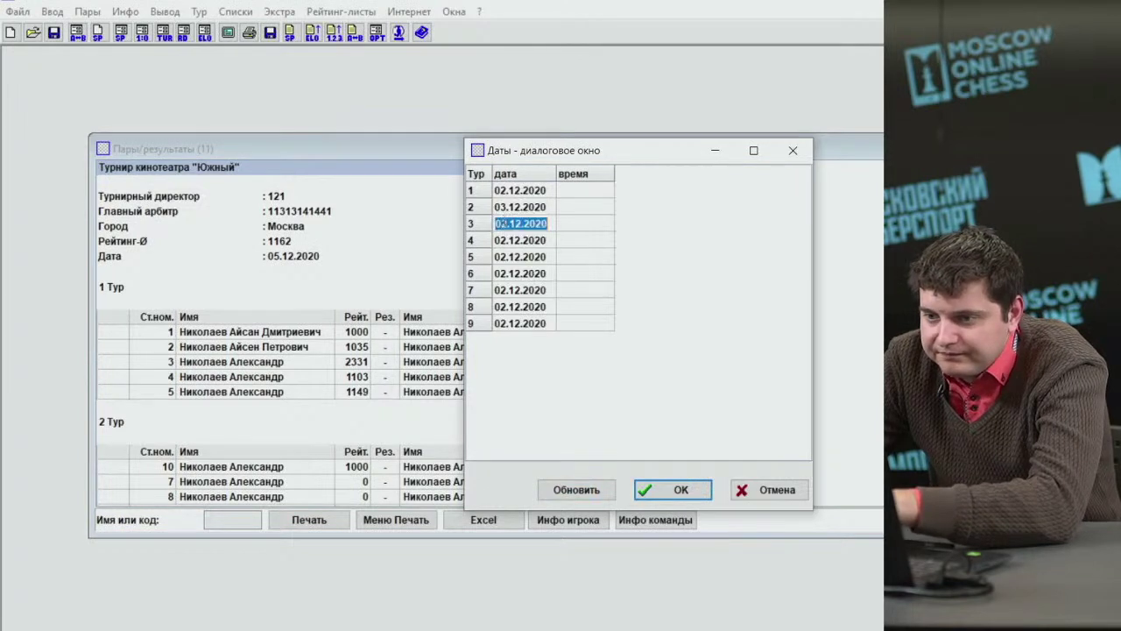
click(506, 224)
key(BackSpace)
text(4)
click(507, 240)
click(506, 240)
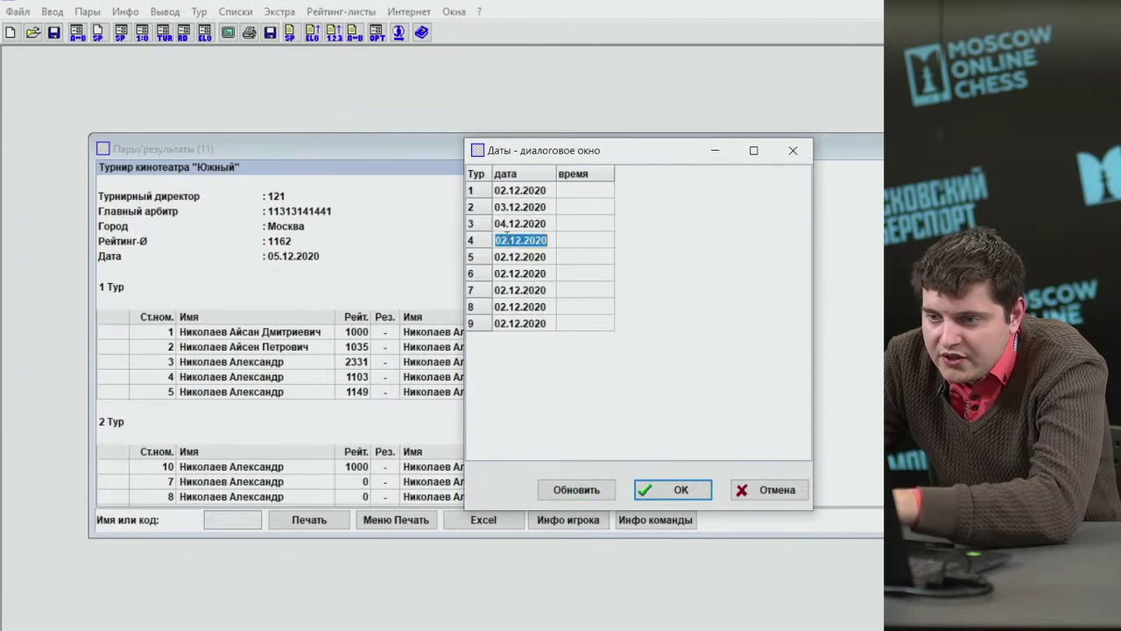
click(506, 240)
key(BackSpace)
text(5)
click(510, 257)
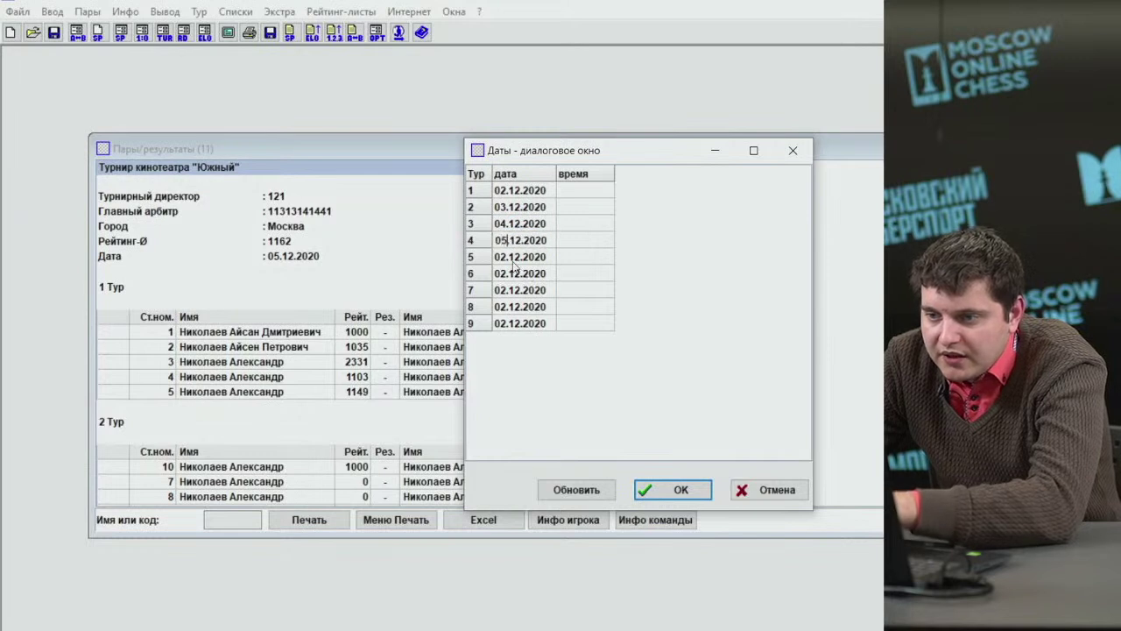
click(511, 256)
click(508, 256)
key(BackSpace)
text(6)
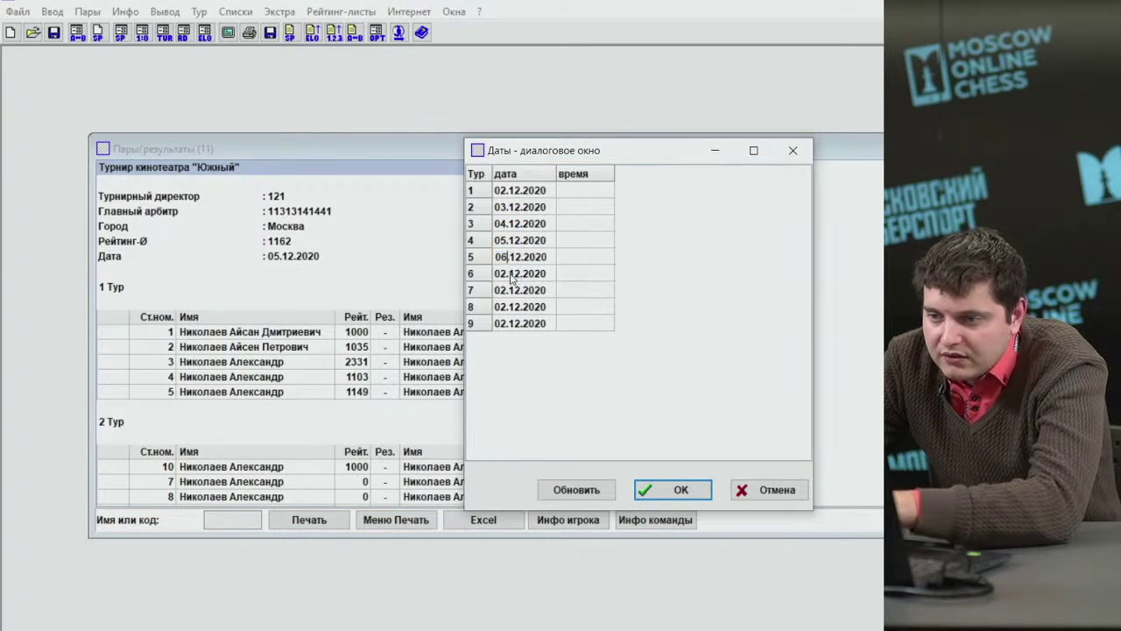
Change rounds 6–9 to 07.12 through 10.12.2020.
click(510, 273)
click(510, 273)
click(508, 273)
key(BackSpace)
text(7)
click(510, 290)
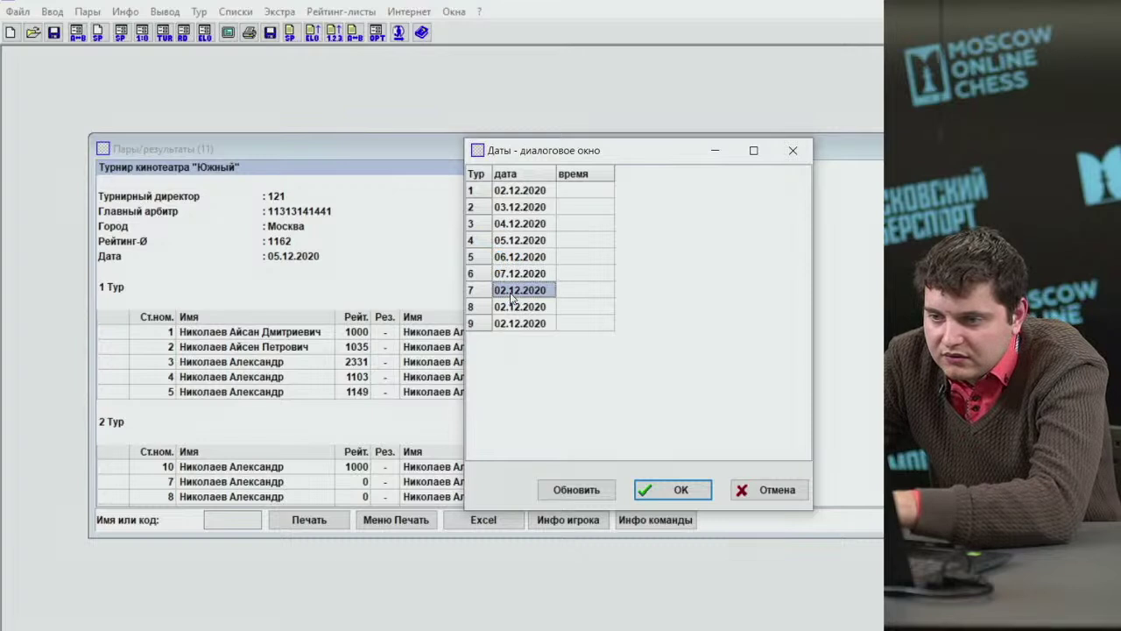
click(511, 290)
click(508, 290)
key(BackSpace)
text(8)
click(511, 307)
click(510, 307)
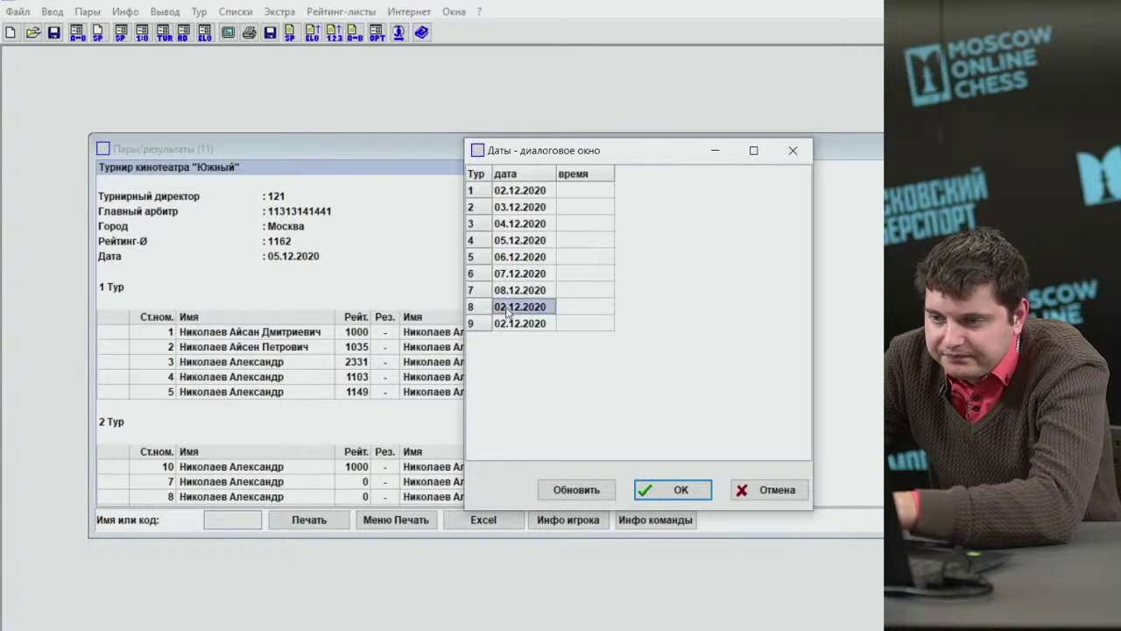
click(508, 307)
key(BackSpace)
text(9)
click(511, 324)
click(511, 323)
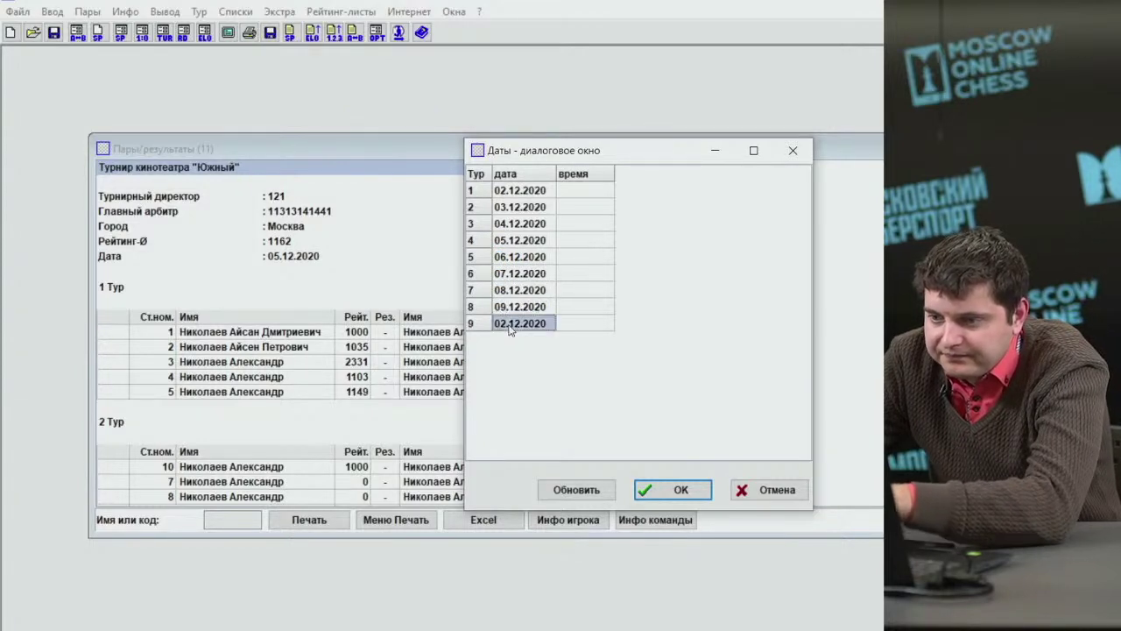
click(508, 324)
key(BackSpace)
key(BackSpace)
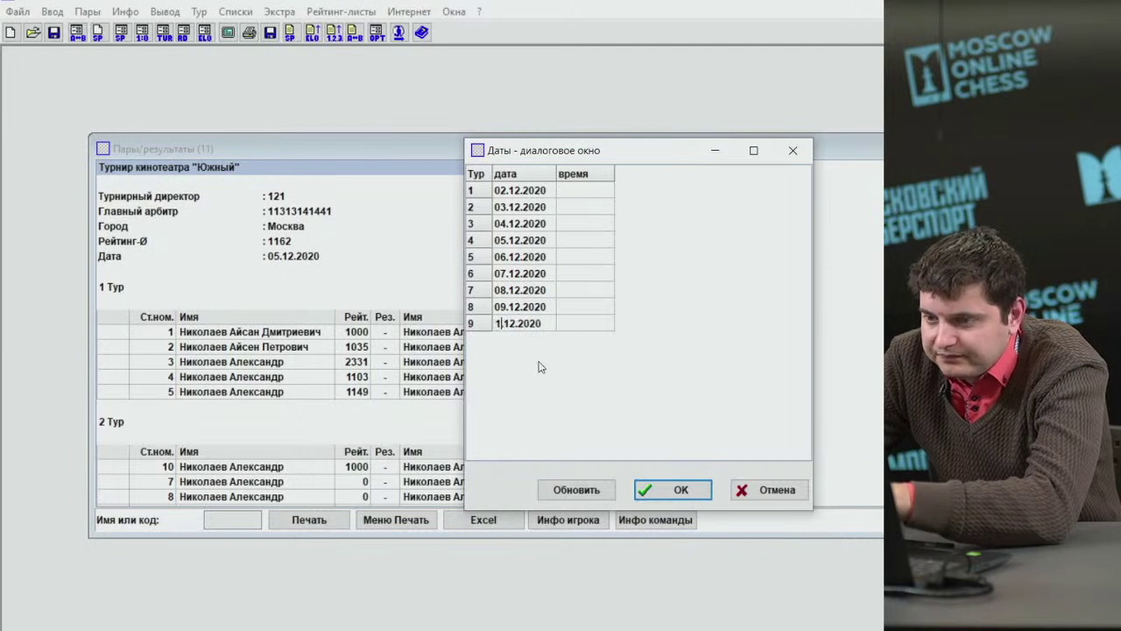
text(10.)
Give every round a 15:00 start time via Обновить and confirm the round dates with OK.
click(579, 193)
click(580, 192)
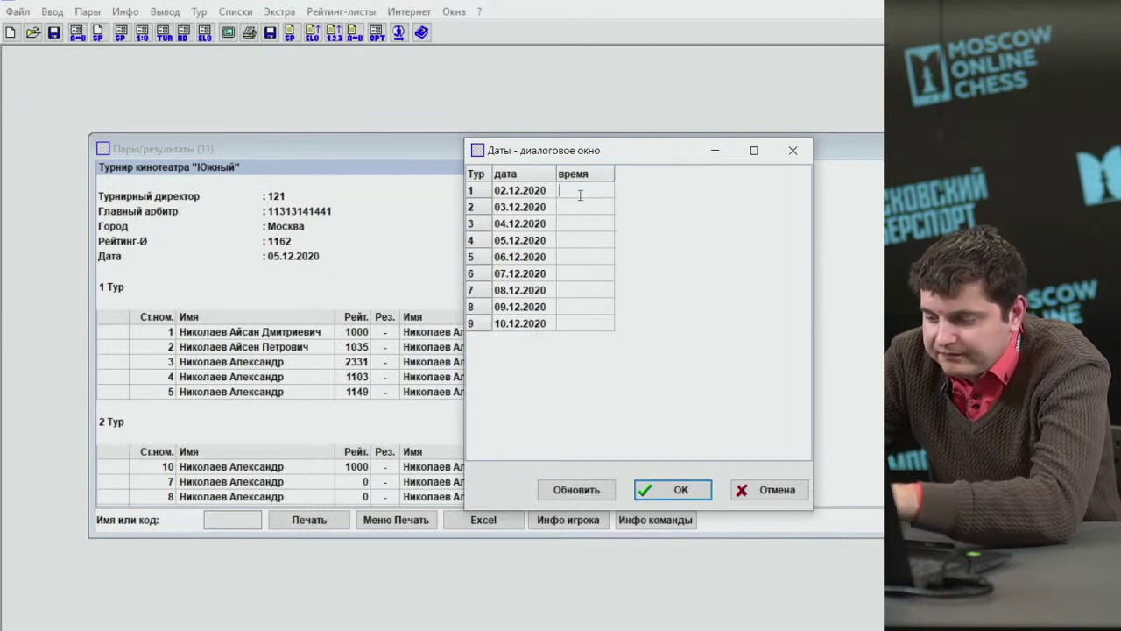
text(15:00)
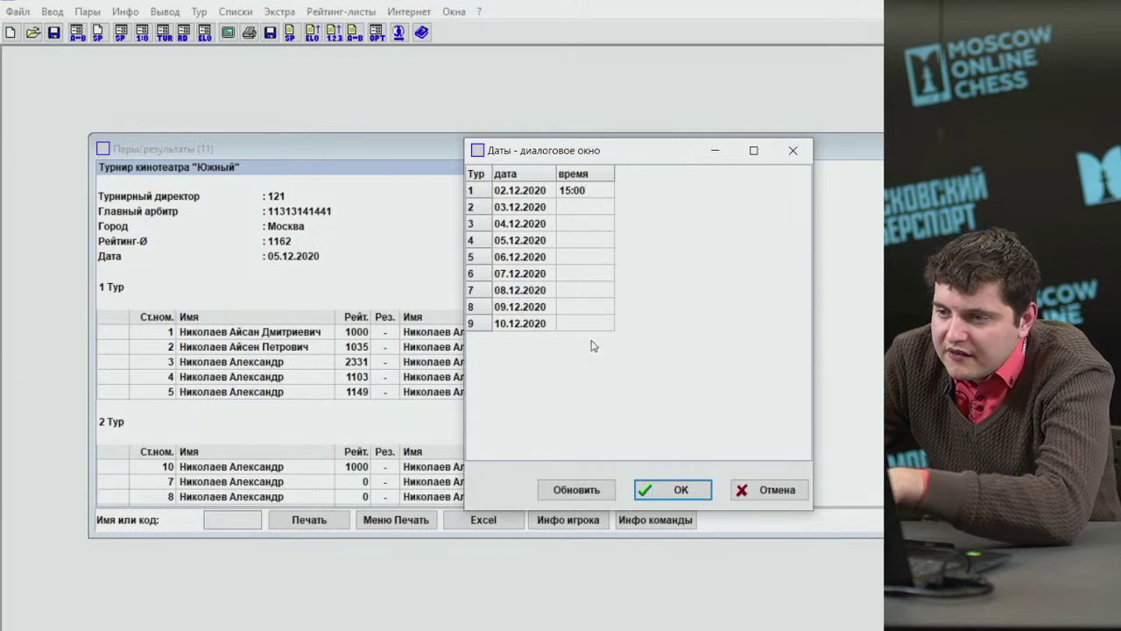
key(Return)
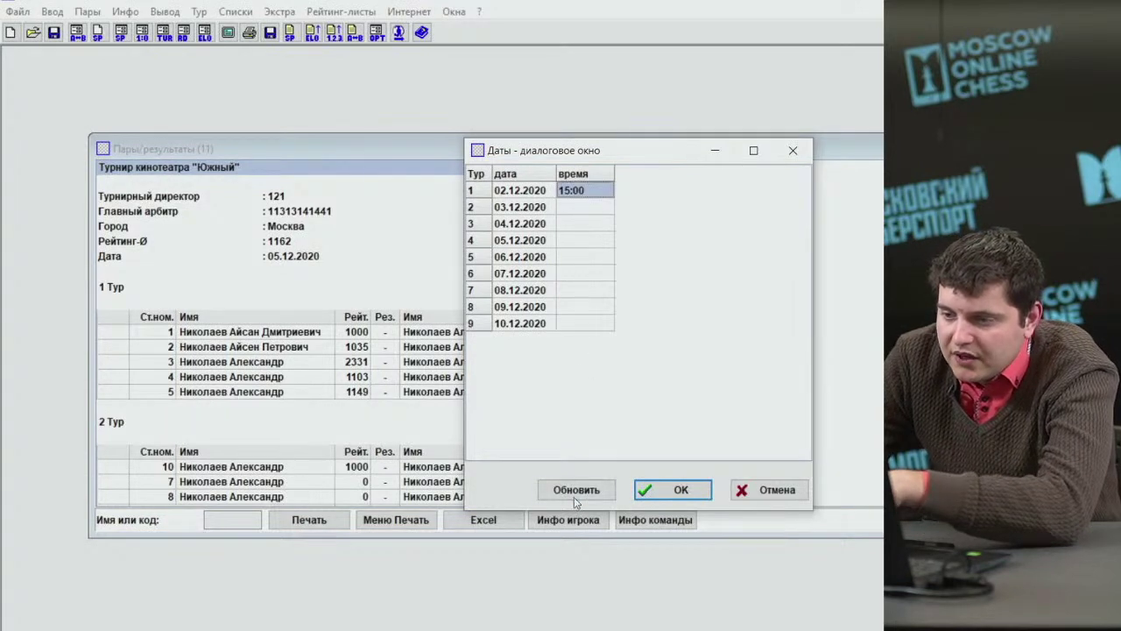
click(575, 491)
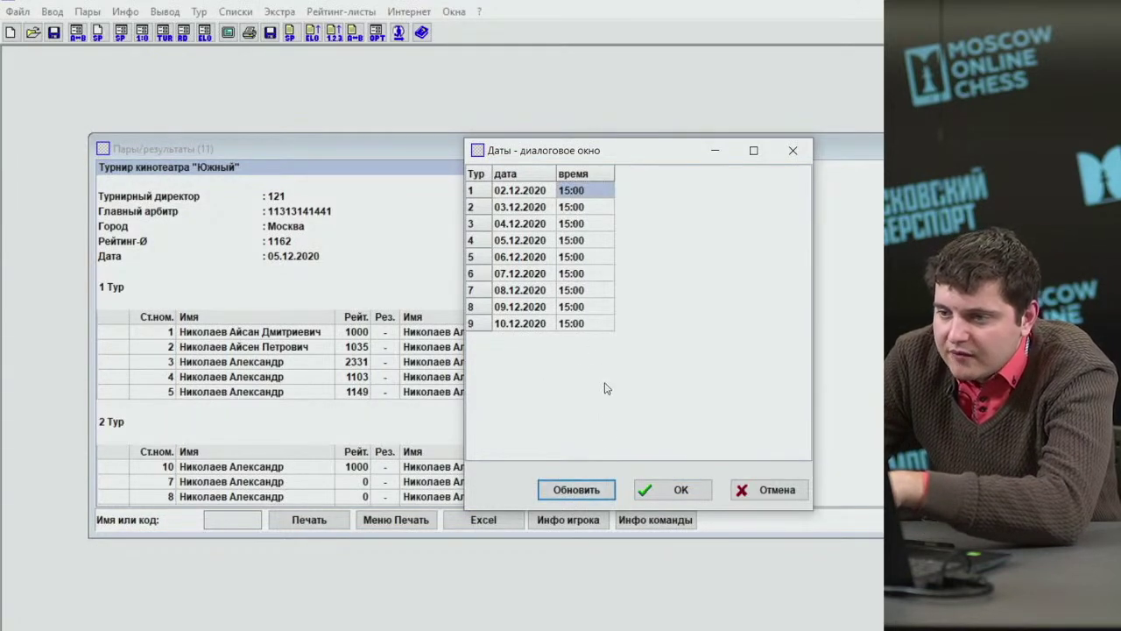
click(649, 487)
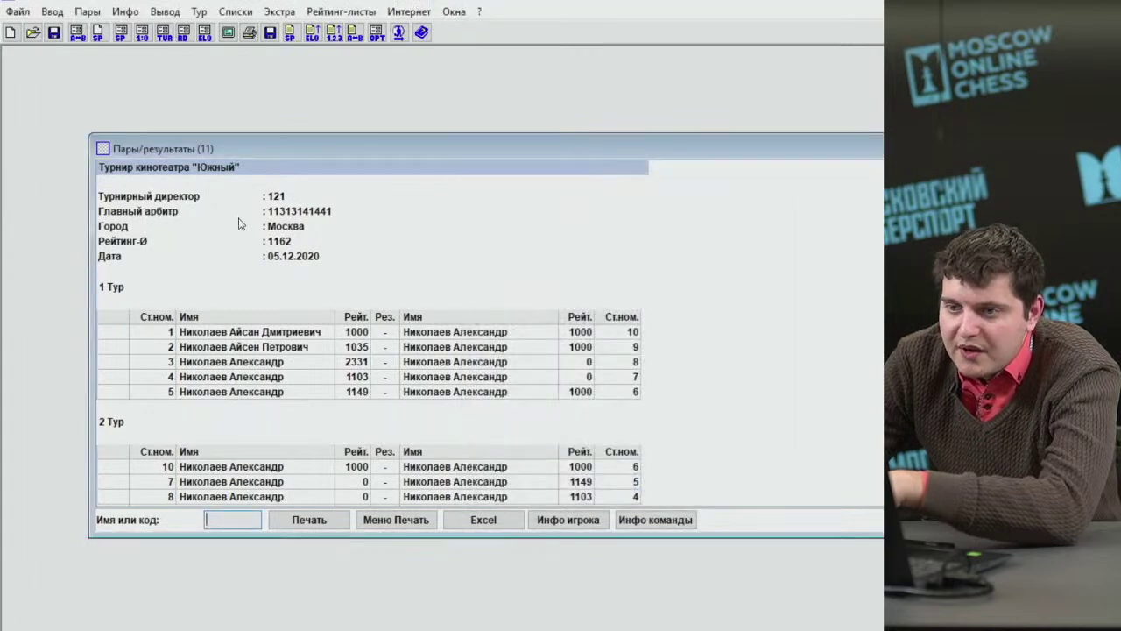
click(233, 12)
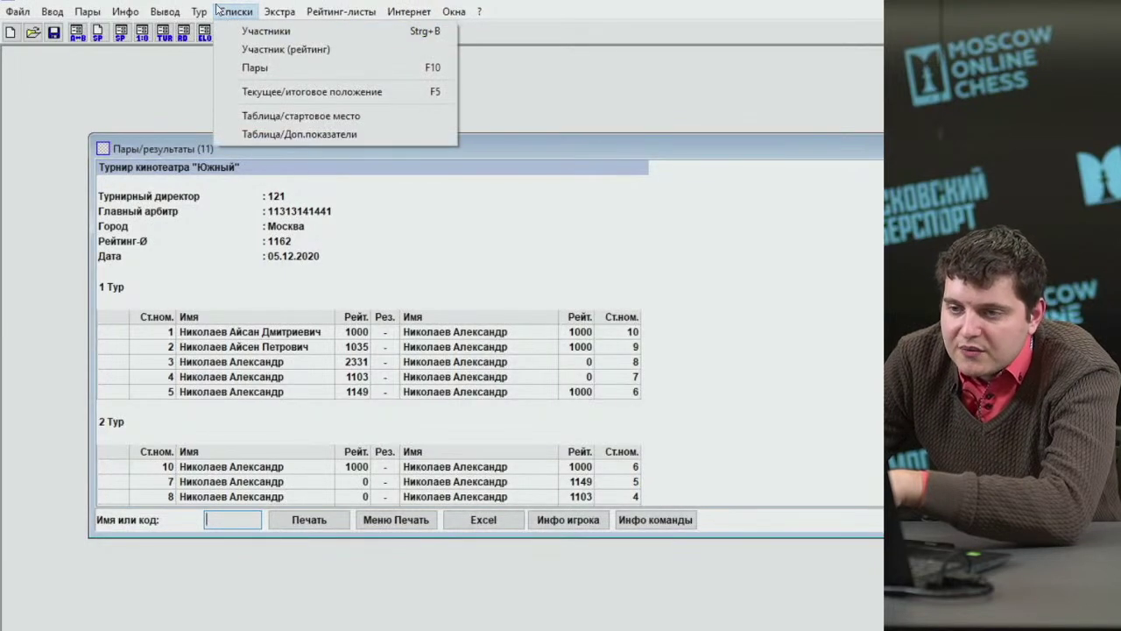
Redisplay the pairings with each round's date and 15:00 start, then bring up their print settings.
click(250, 67)
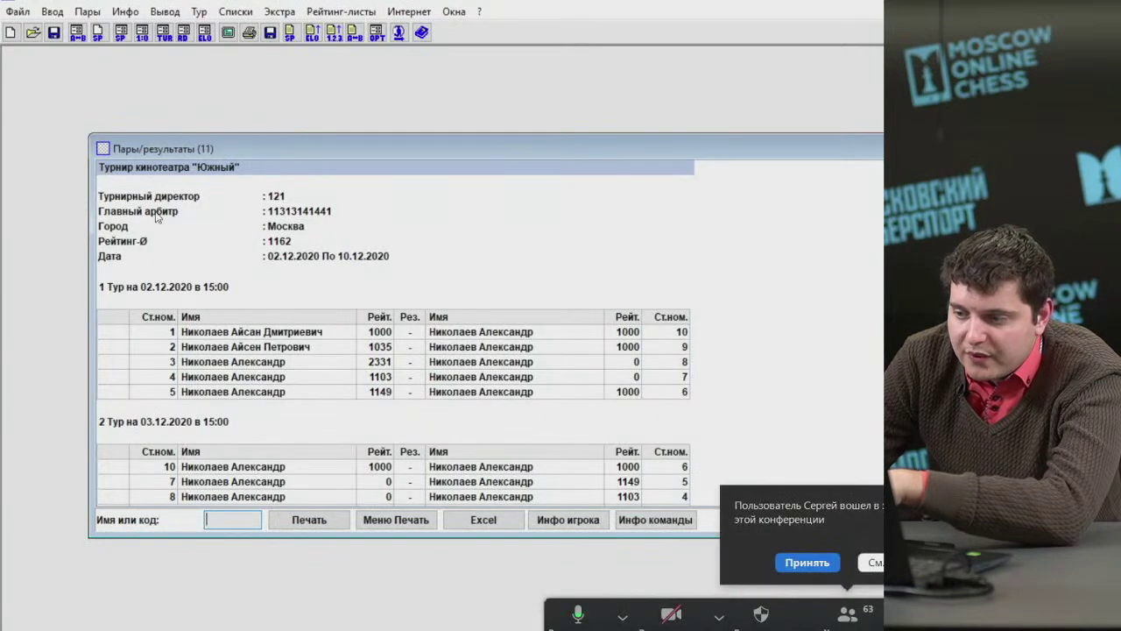
click(806, 562)
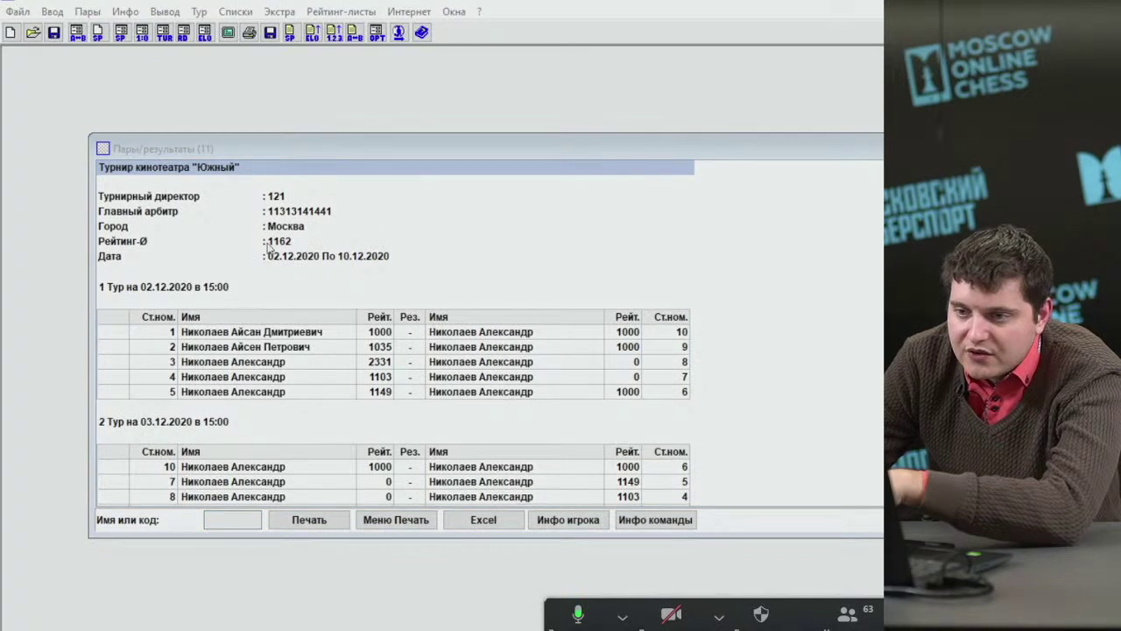
click(381, 518)
click(380, 517)
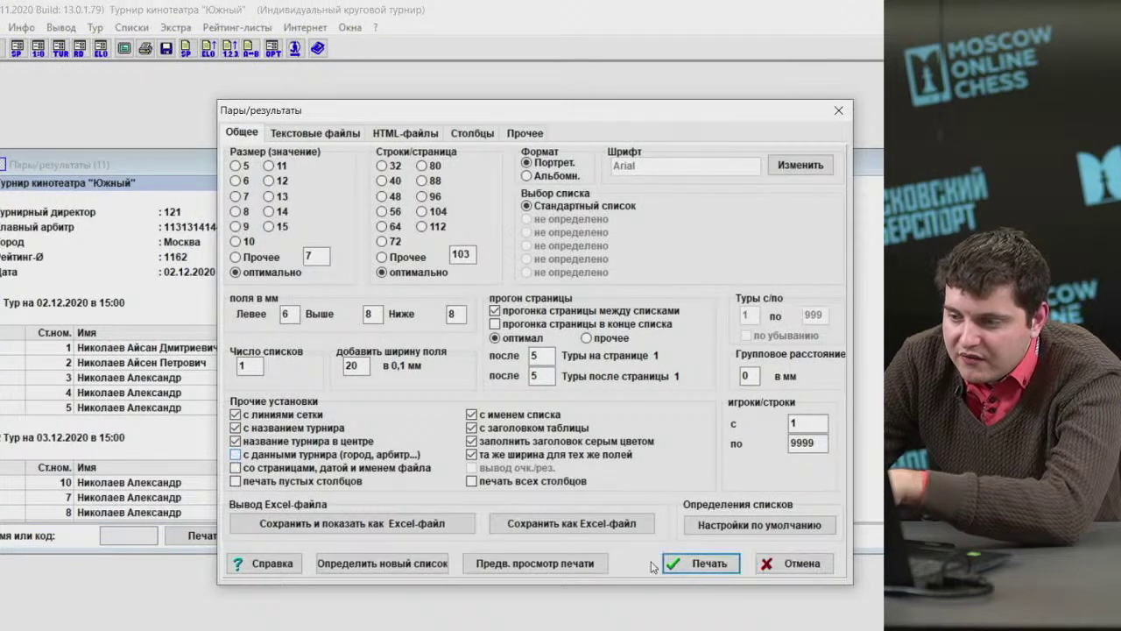
Close the print settings and redisplay the pairings list.
click(705, 563)
click(131, 27)
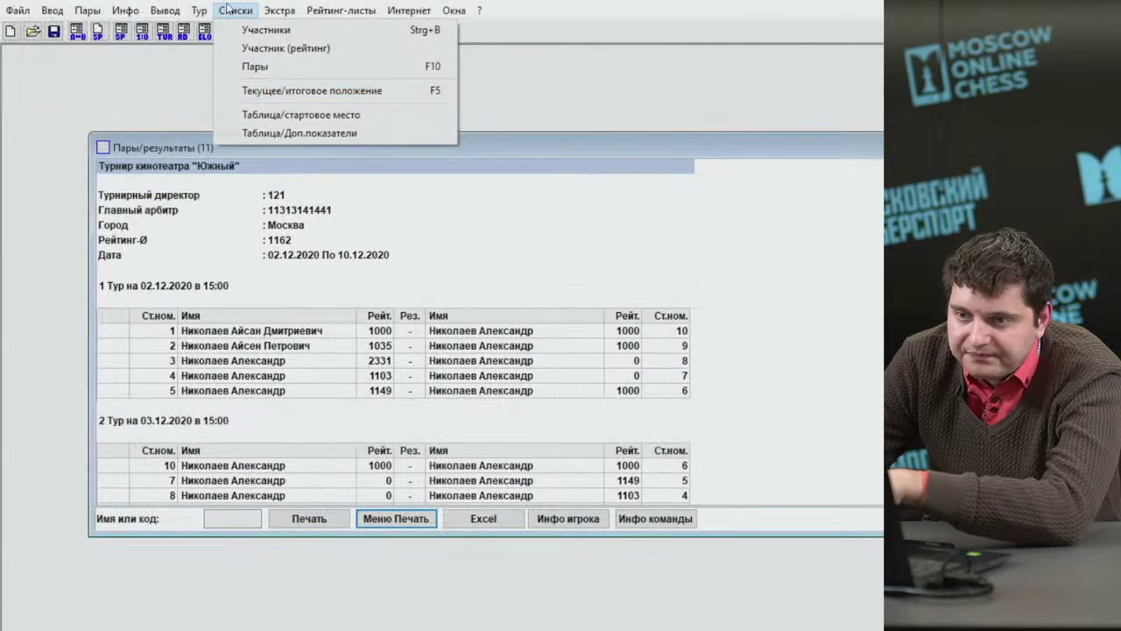
click(226, 11)
scroll(263, 263, down, 2)
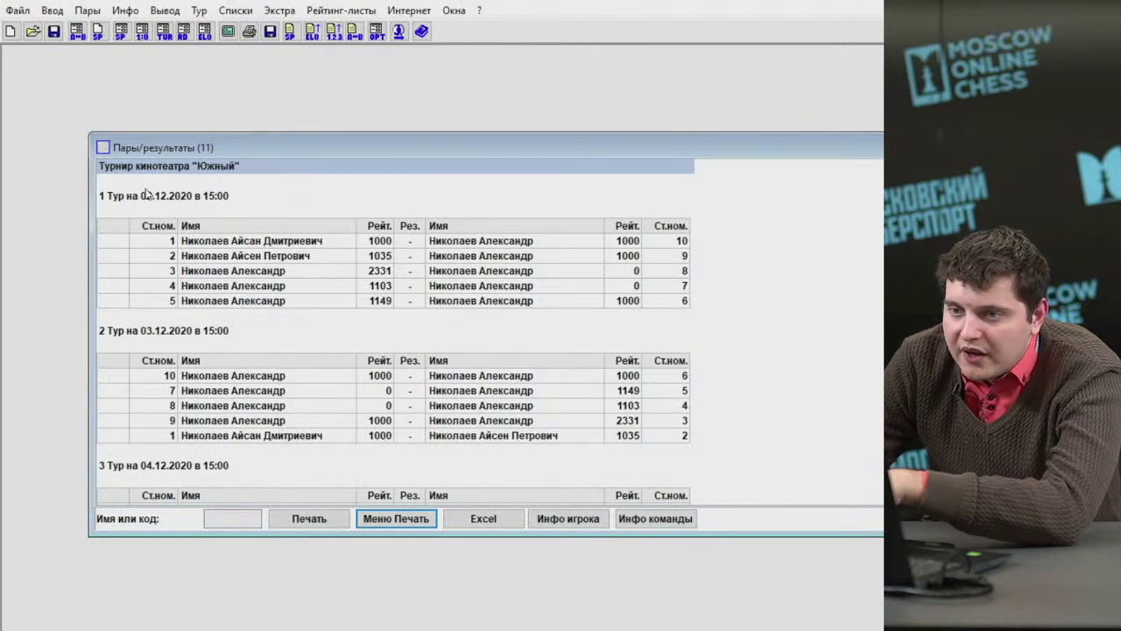
Tick 'с данными турнира' so the pairings list is headed by the tournament details.
click(375, 518)
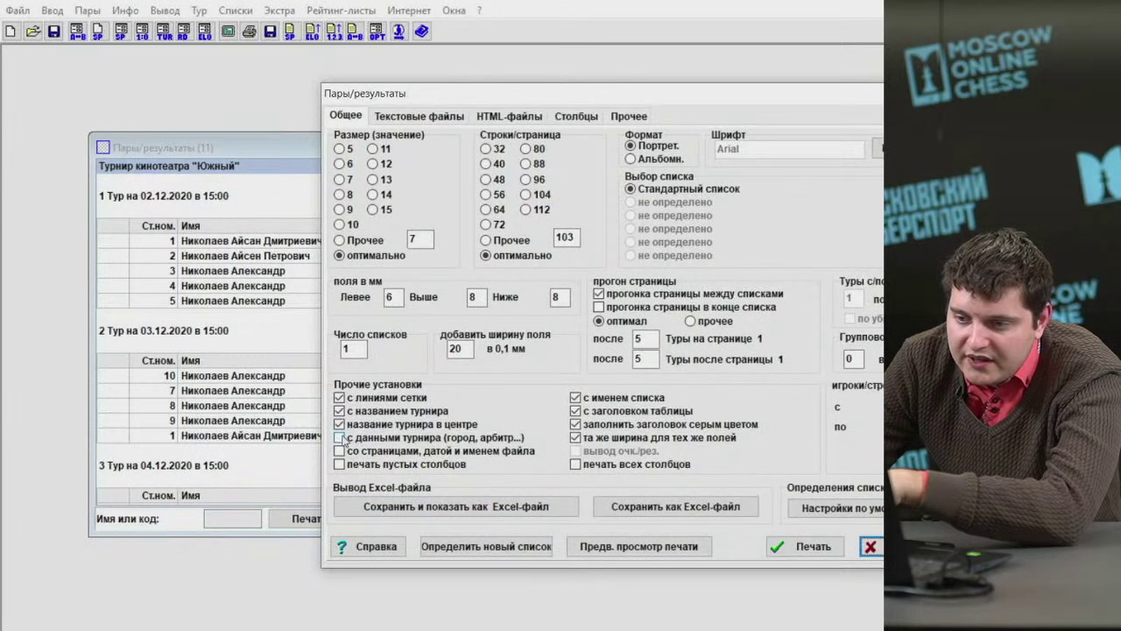
click(344, 438)
click(870, 545)
click(236, 11)
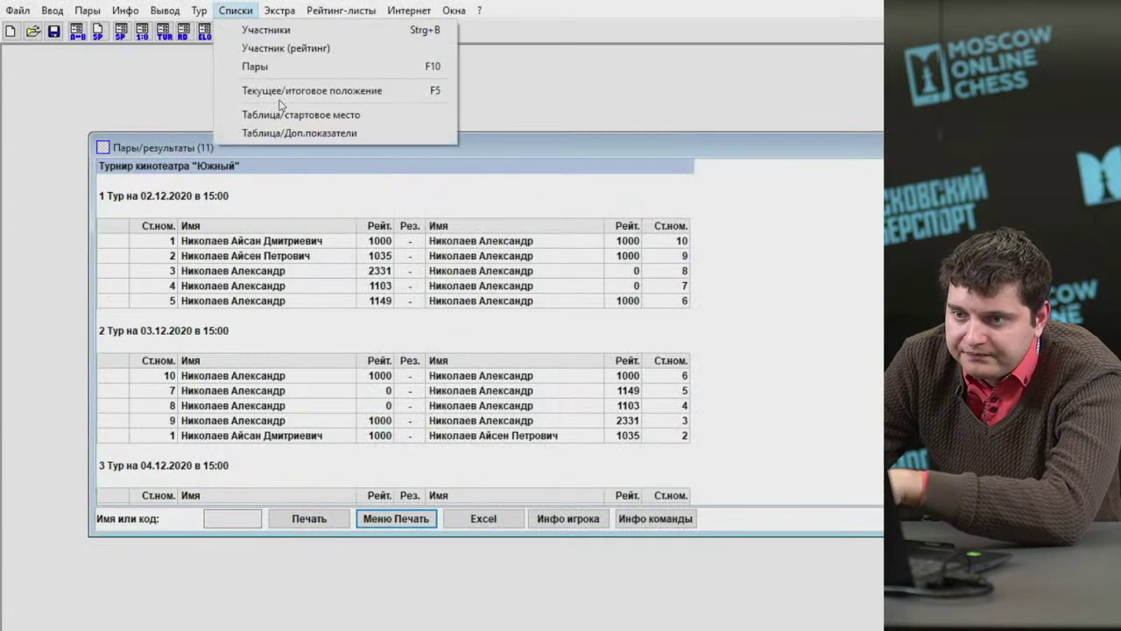
click(265, 68)
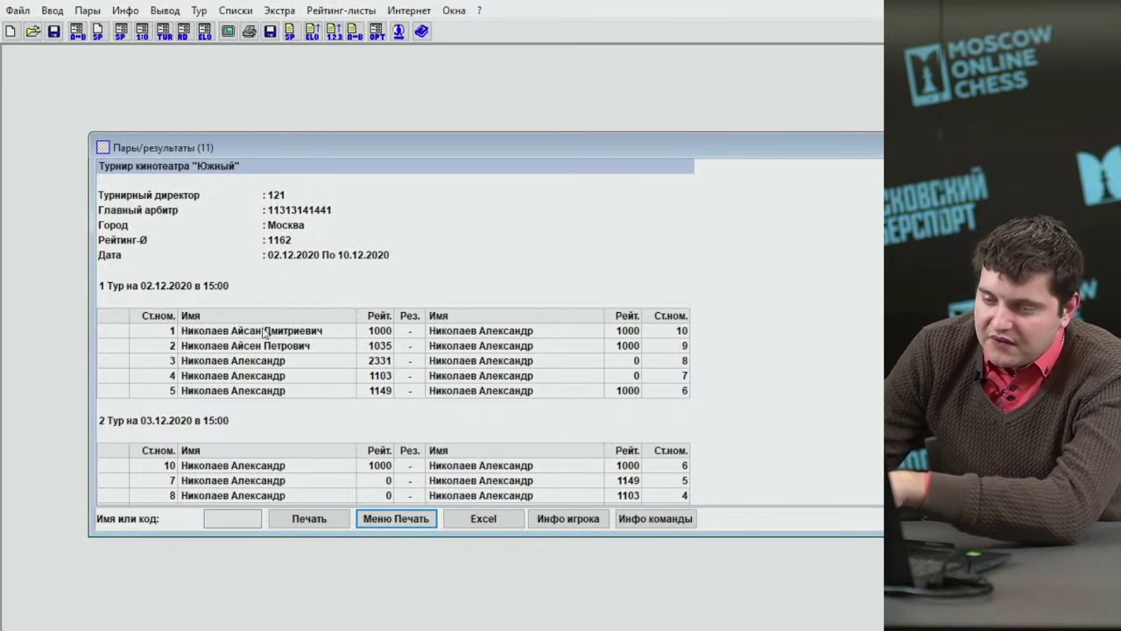
key(Down)
key(Down)
key(Down)
key(Down)
key(Down)
key(Down)
key(Down)
key(Down)
key(Down)
key(Down)
key(Down)
key(Down)
key(Down)
key(Down)
key(Down)
key(Down)
key(Down)
key(Down)
key(Down)
key(Down)
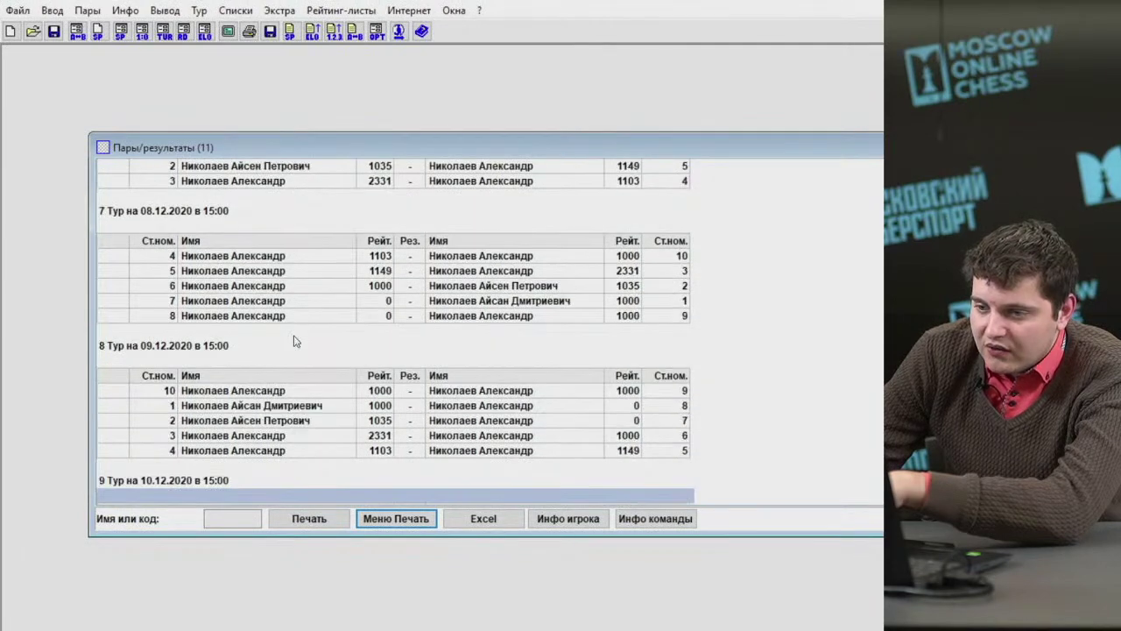
key(Up)
key(Up)
key(Up)
key(Up)
key(Up)
key(Up)
key(Up)
key(Up)
key(Up)
key(Up)
key(Up)
key(Up)
key(Up)
key(Up)
key(Up)
key(Up)
key(Up)
key(Up)
key(Up)
key(Up)
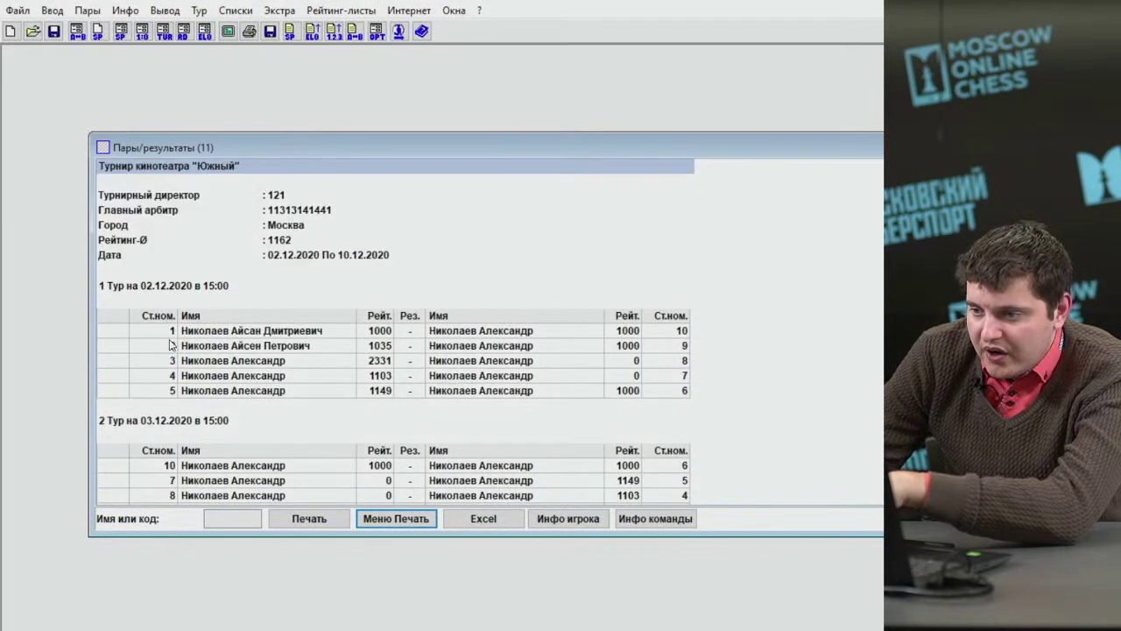
click(120, 326)
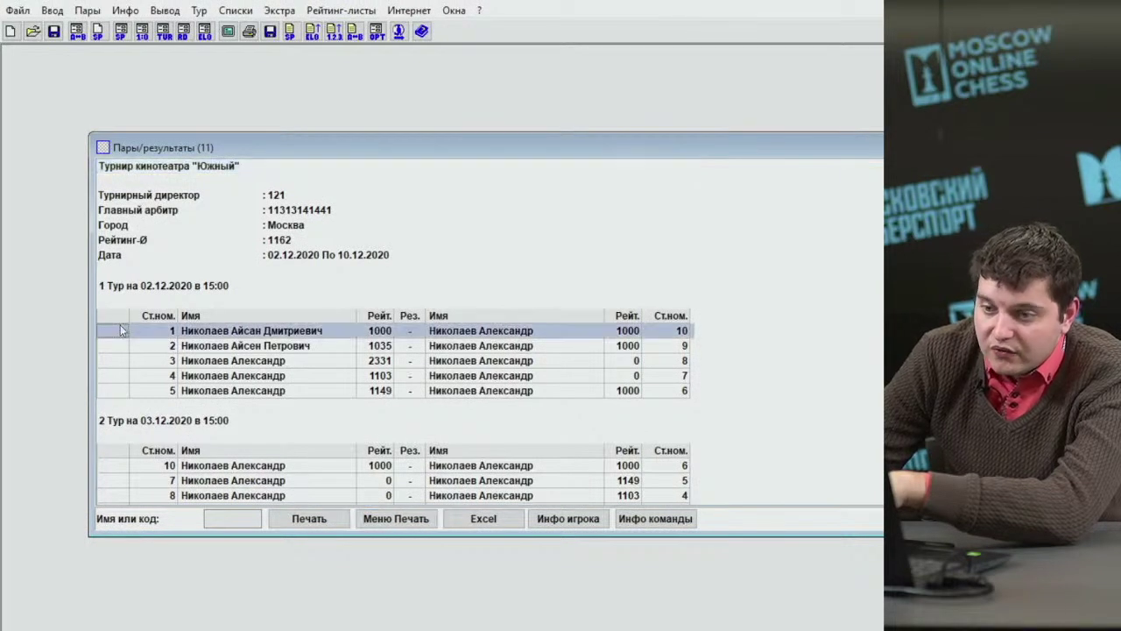
click(116, 347)
click(114, 361)
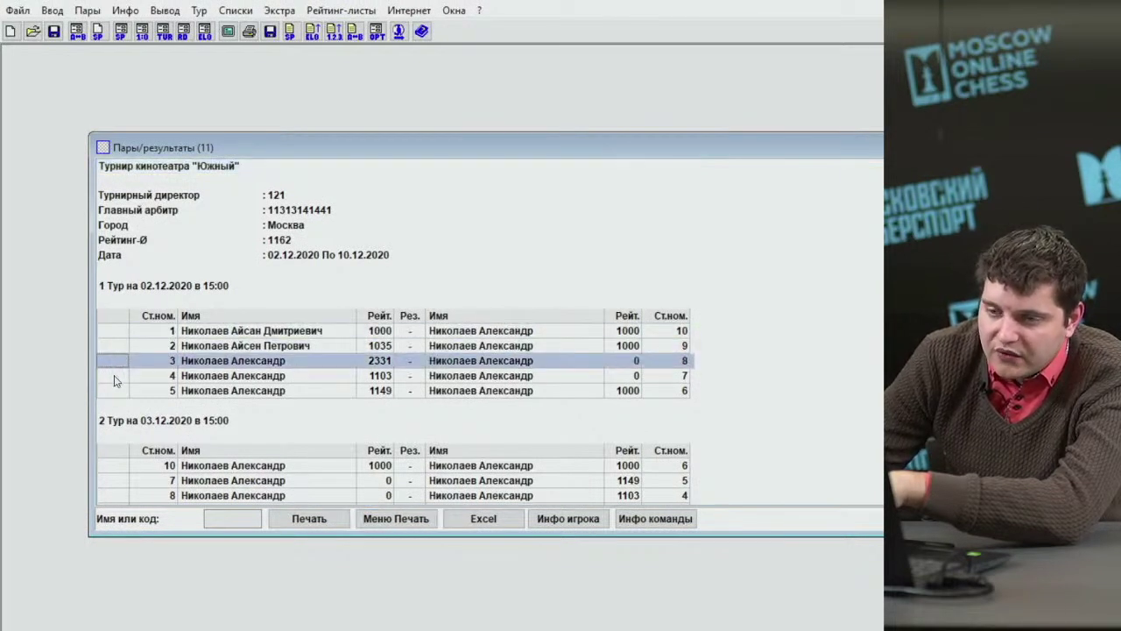
click(114, 376)
click(113, 391)
click(111, 334)
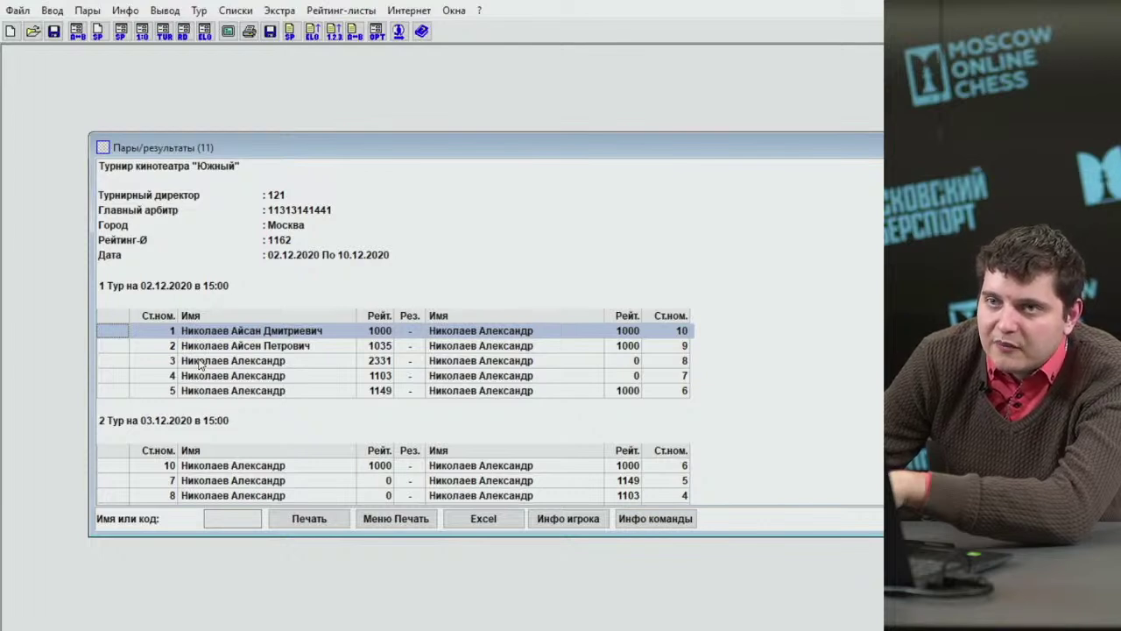
Review the five first-round boards in the pairings table.
click(222, 350)
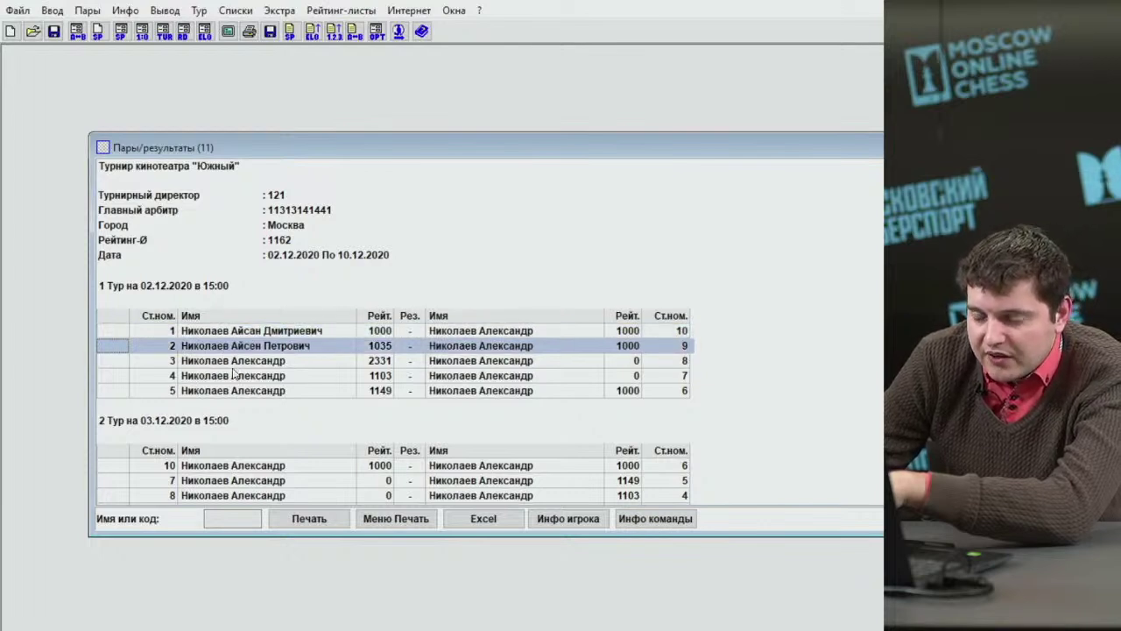
key(Up)
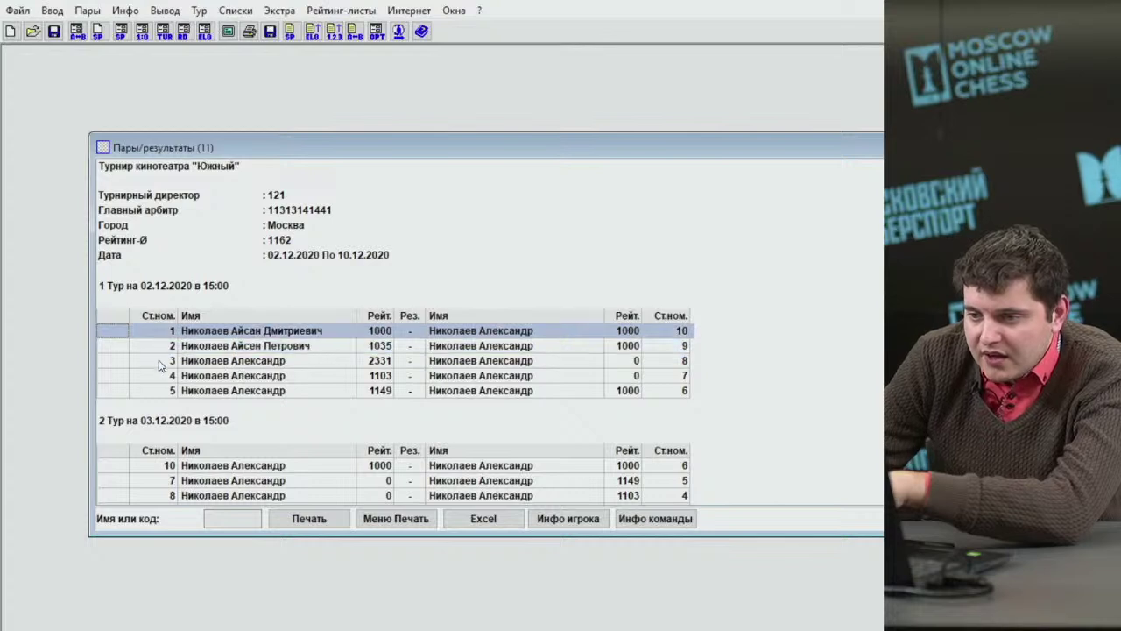
key(Down)
key(Down)
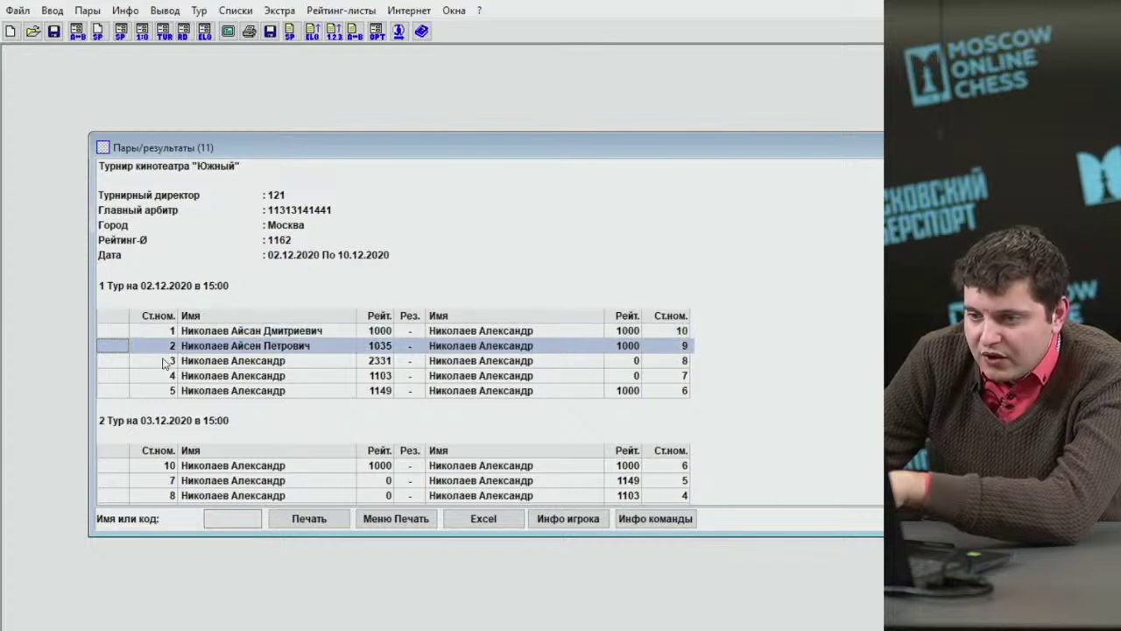
key(Up)
key(Up)
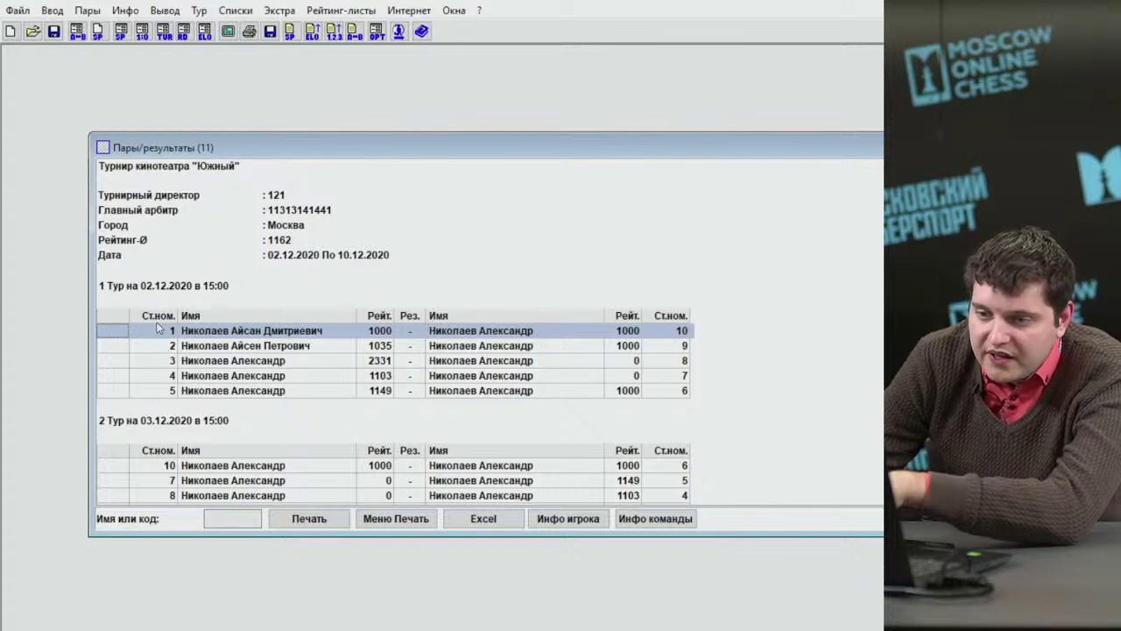
click(153, 345)
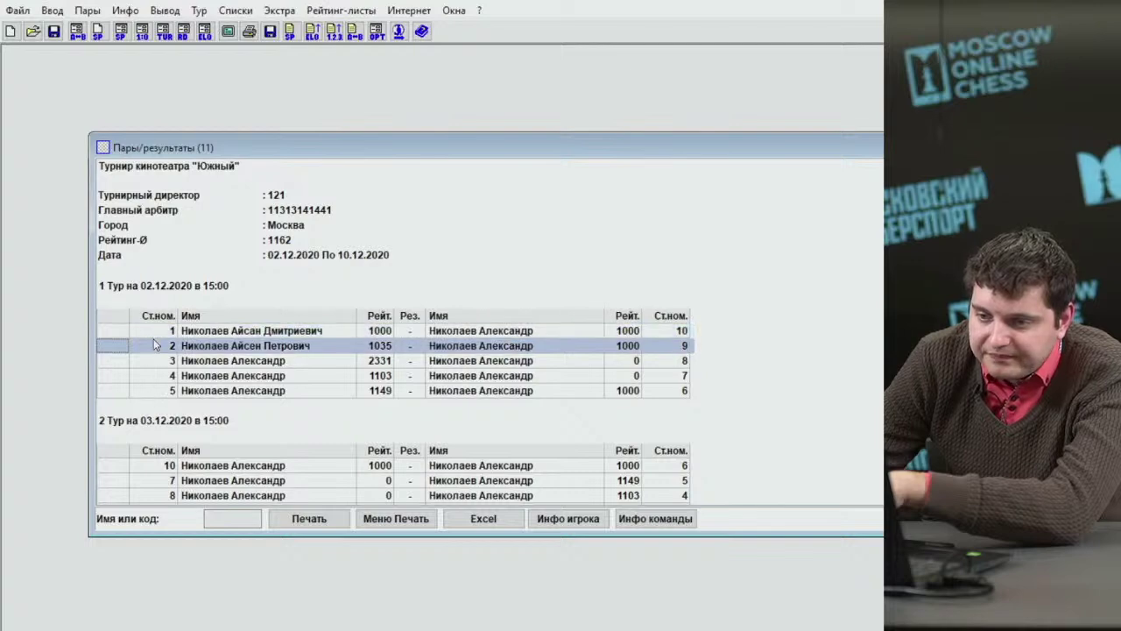
click(155, 380)
key(Down)
key(Down)
key(Down)
key(Down)
key(Down)
key(Down)
key(Down)
key(Down)
key(Down)
key(Down)
key(Down)
key(Down)
key(Down)
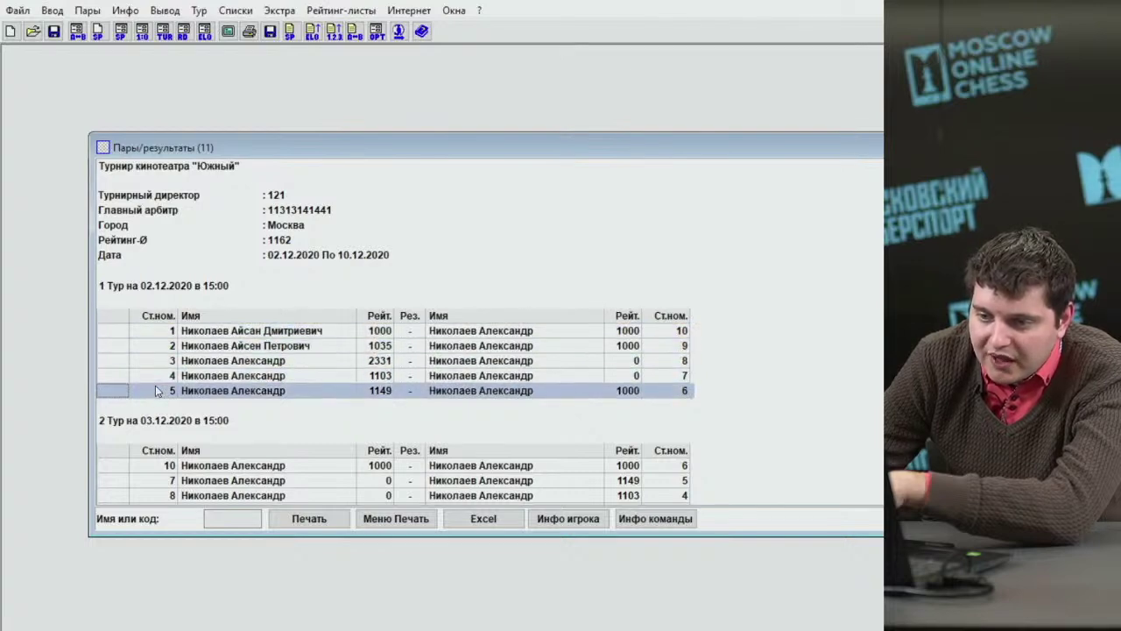
key(Page_Up)
key(Page_Up)
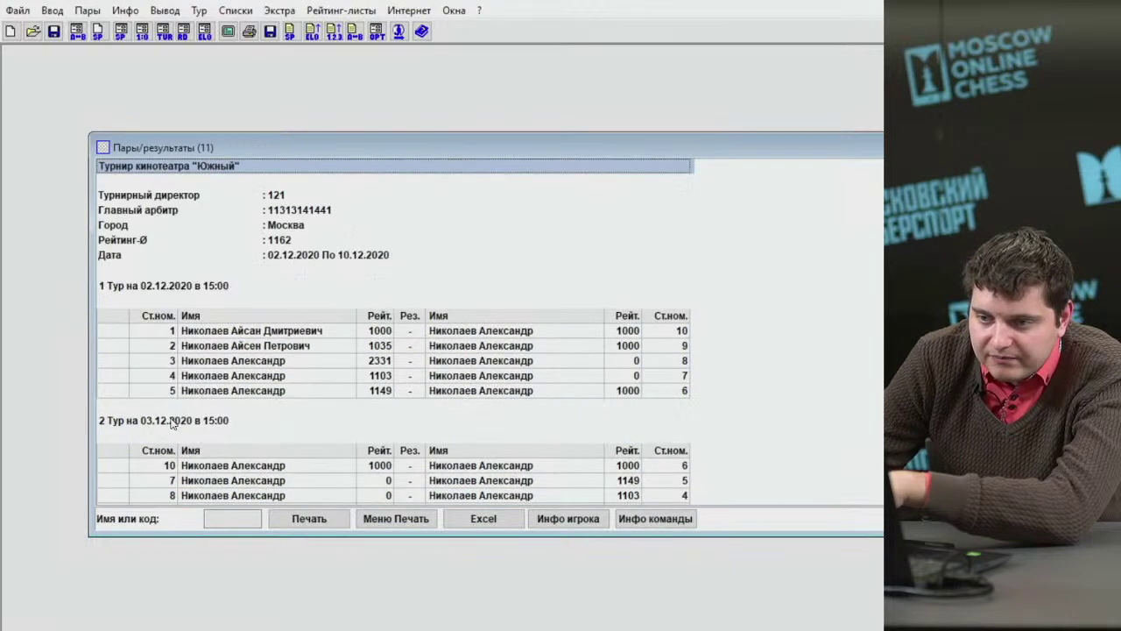
click(172, 337)
click(165, 349)
click(163, 362)
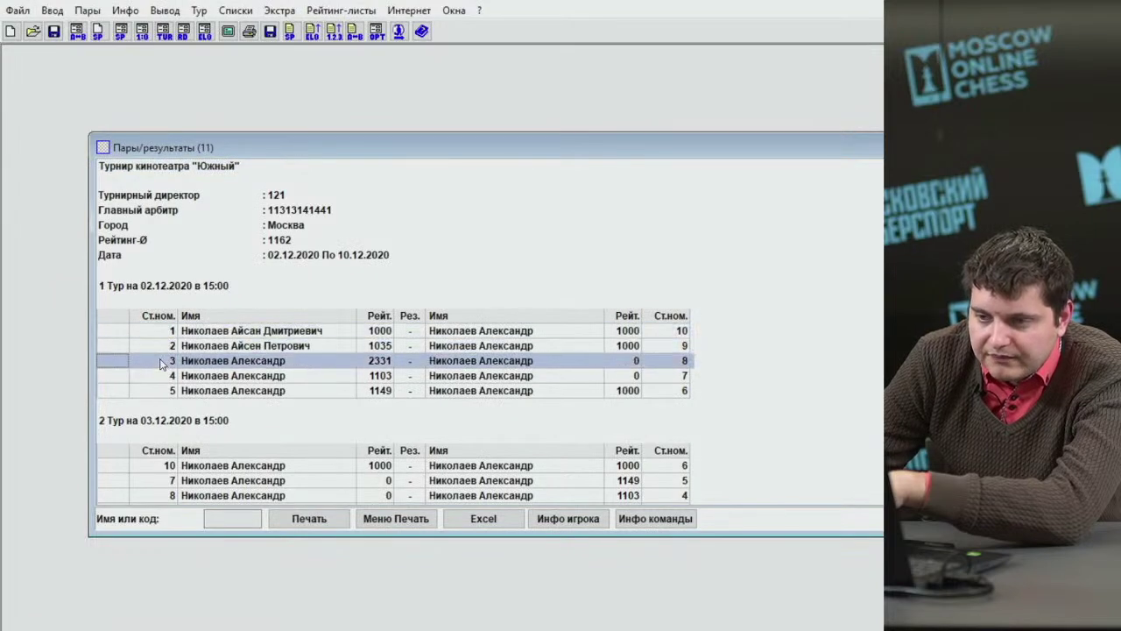
click(107, 375)
click(106, 388)
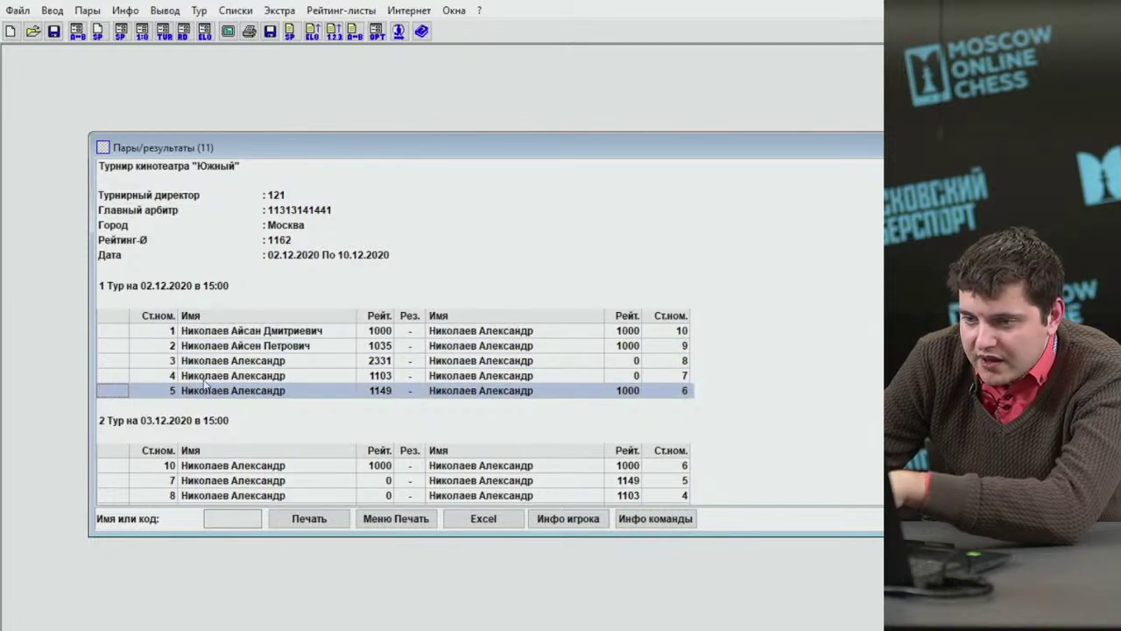
click(234, 336)
click(234, 350)
click(224, 363)
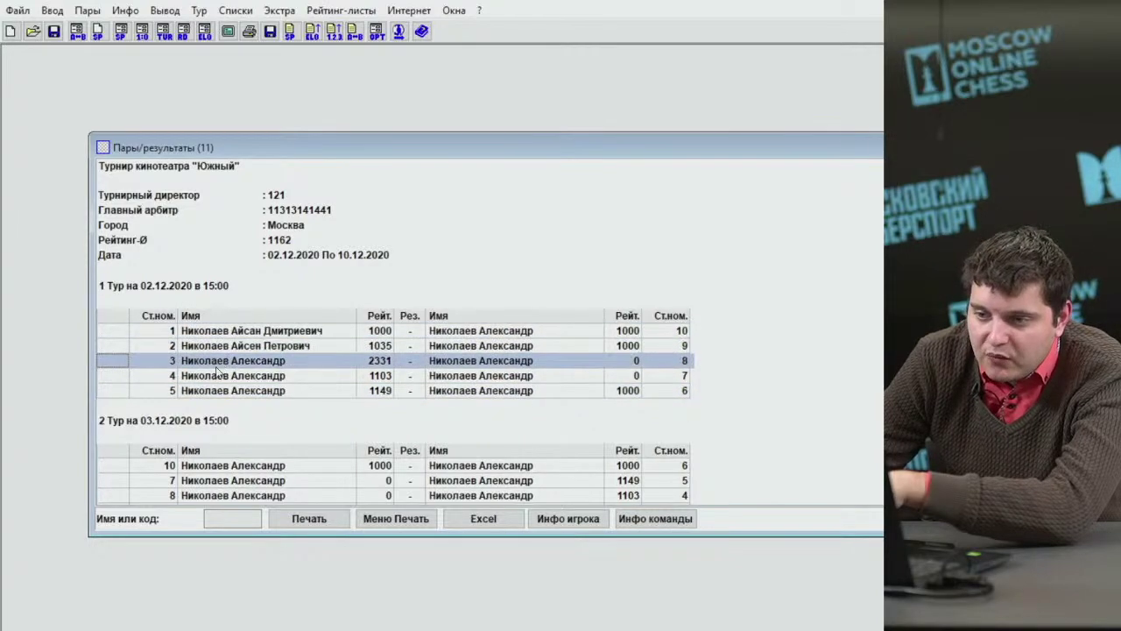
click(216, 377)
click(208, 392)
click(223, 334)
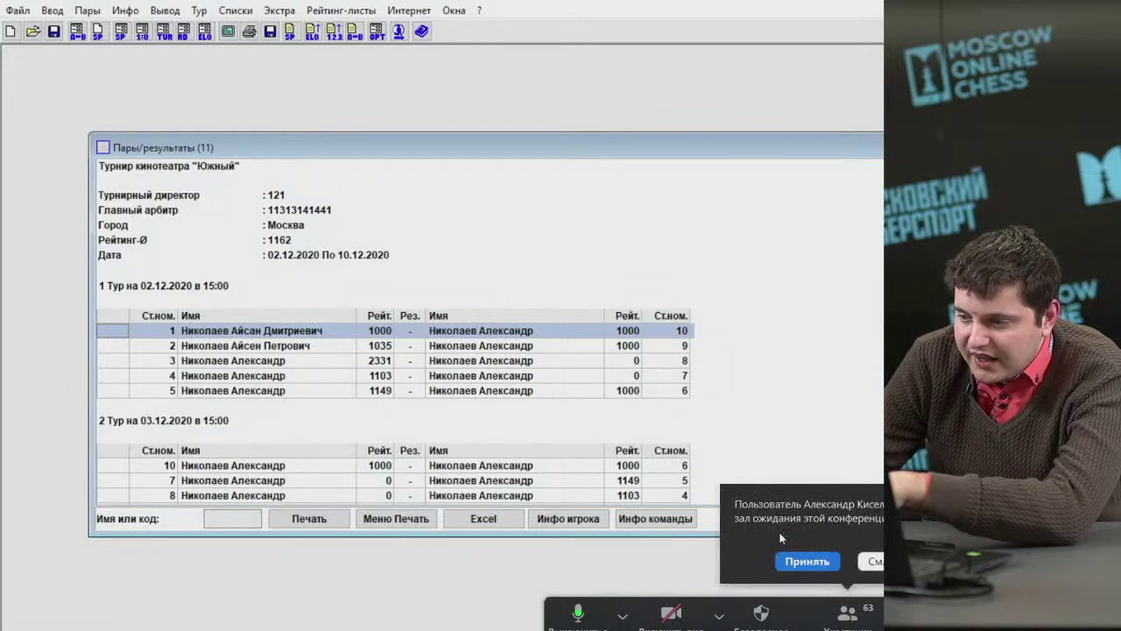
Dismiss the call notification, recheck round 1's boards, and open the pairings print settings.
click(802, 562)
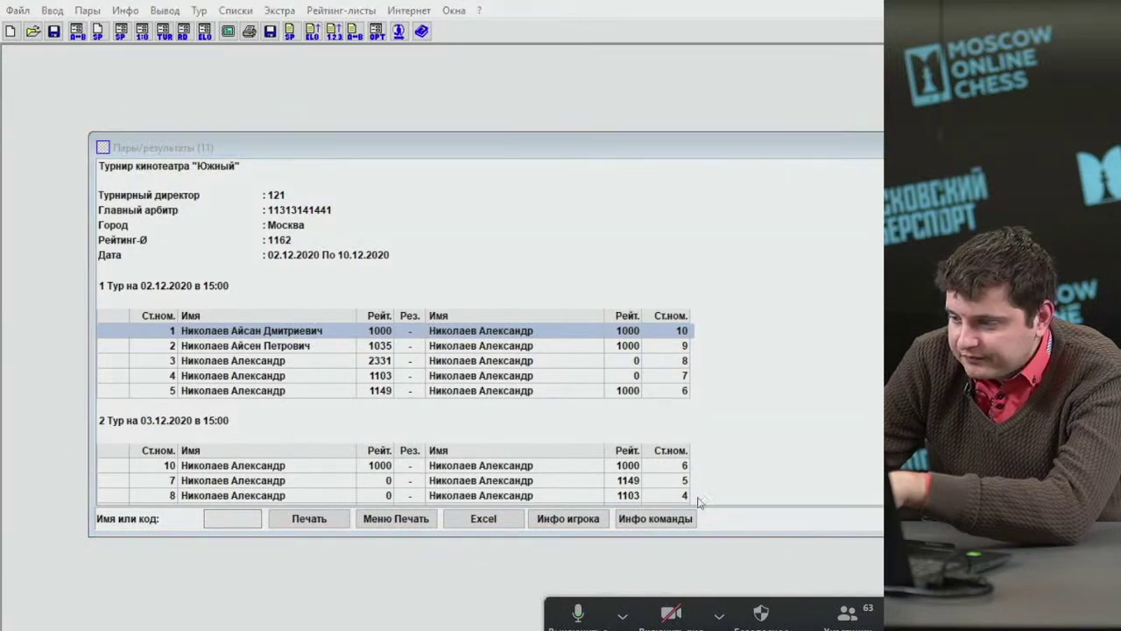
click(232, 347)
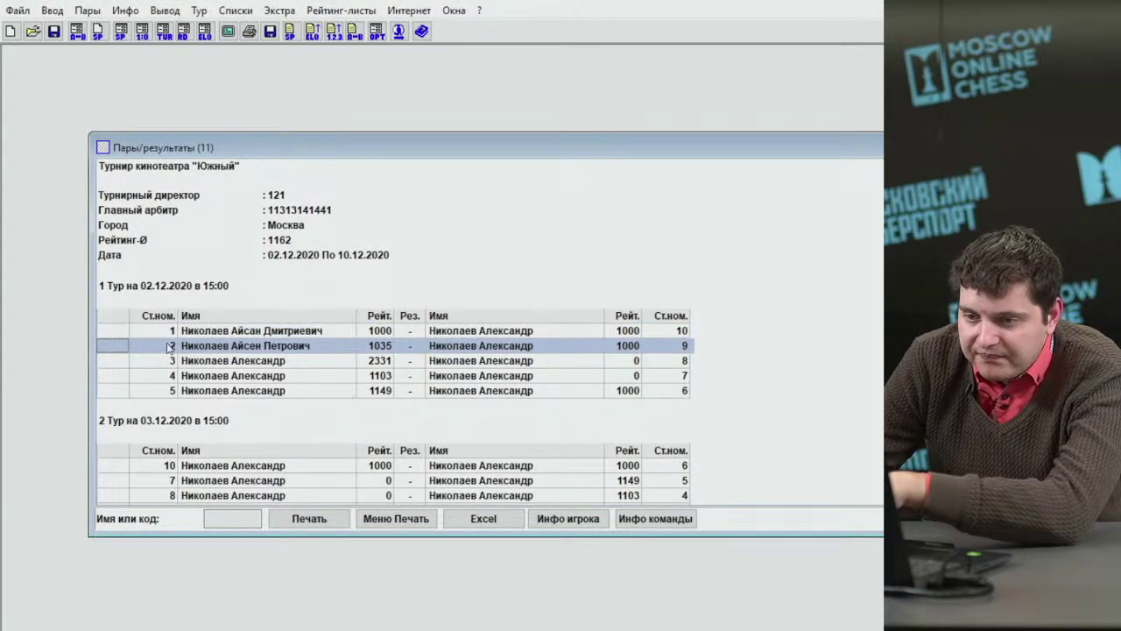
click(118, 337)
click(114, 349)
click(110, 376)
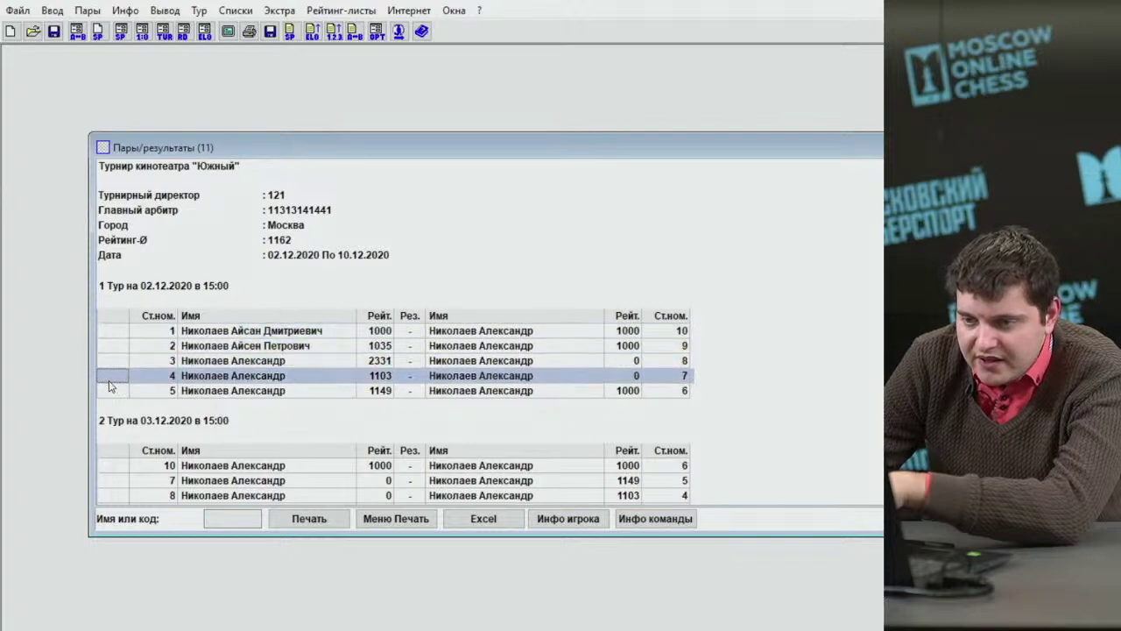
click(112, 391)
click(114, 378)
click(118, 359)
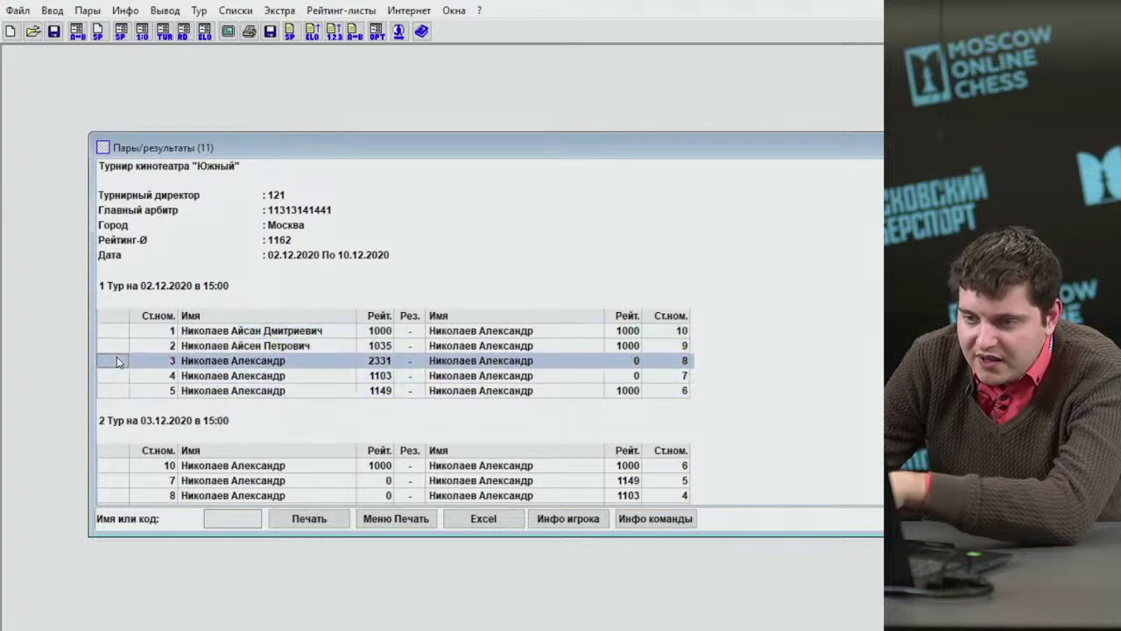
click(119, 346)
click(120, 333)
click(172, 360)
click(162, 390)
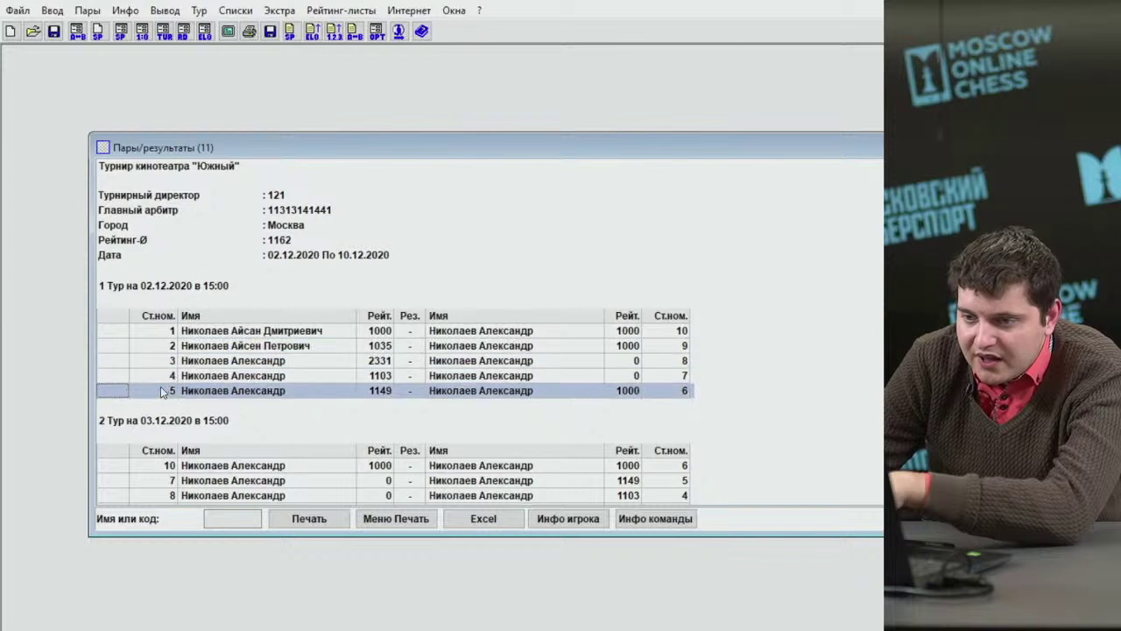
click(155, 345)
click(159, 376)
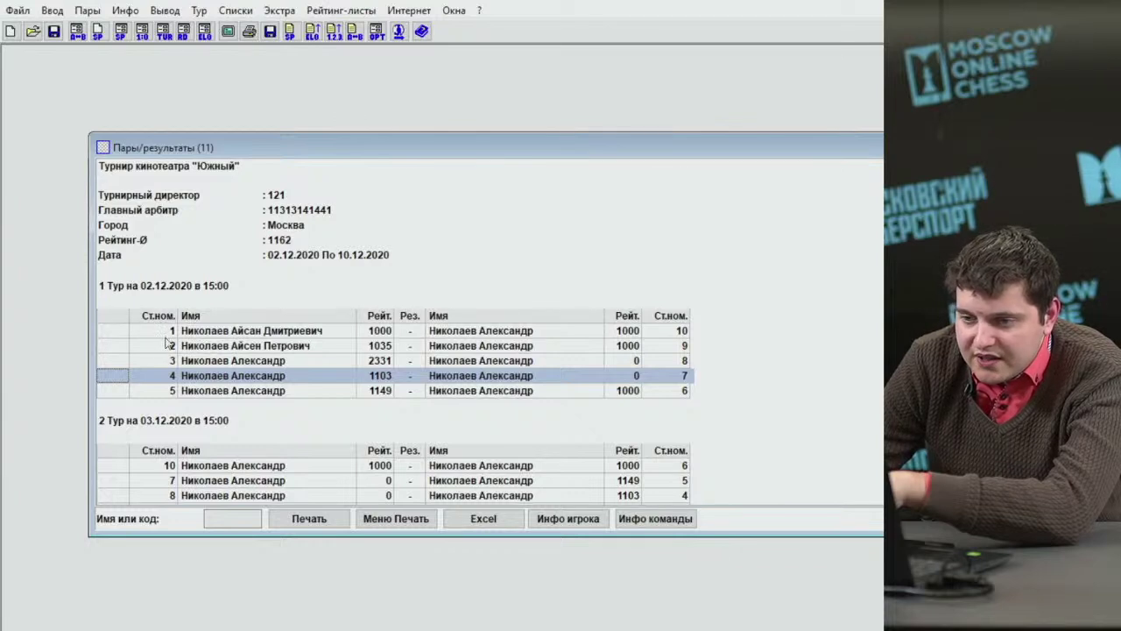
click(169, 345)
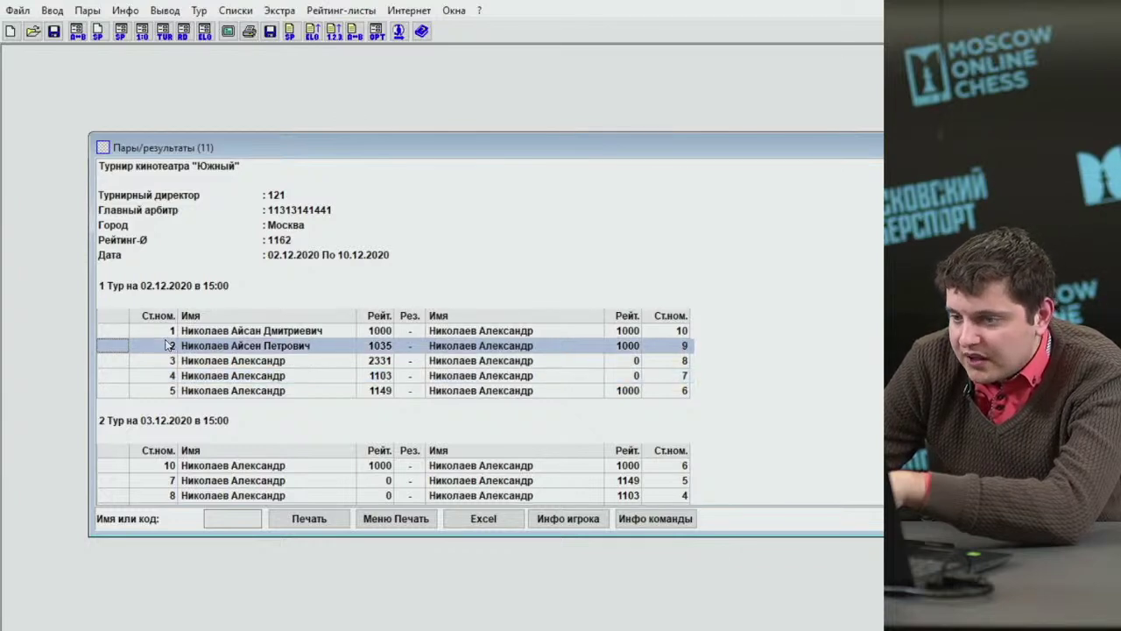
click(164, 335)
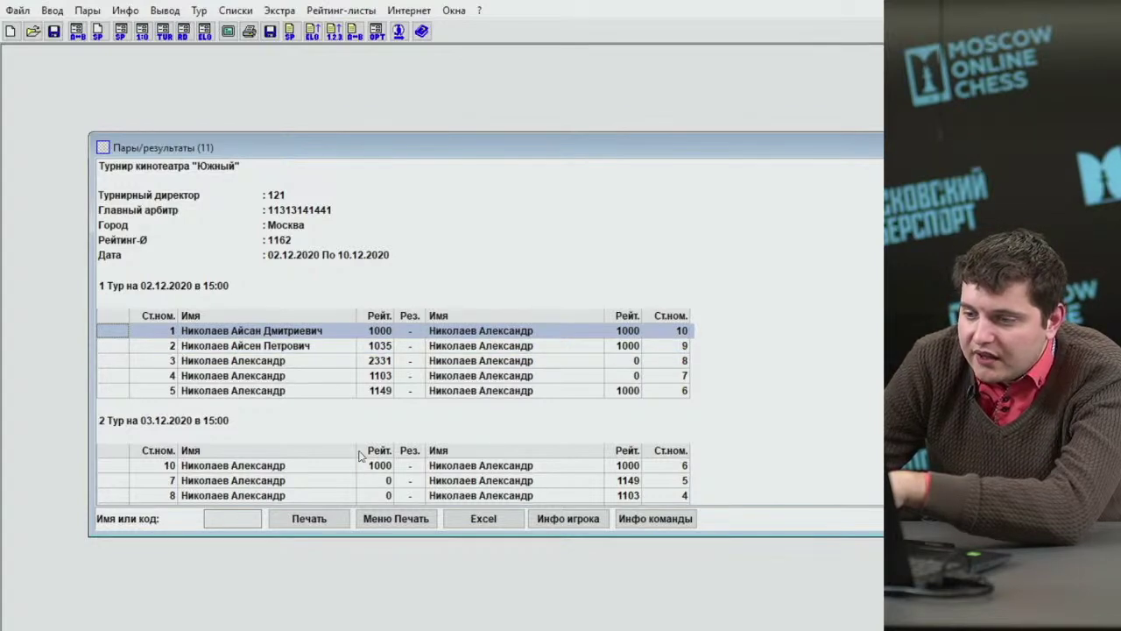
click(407, 519)
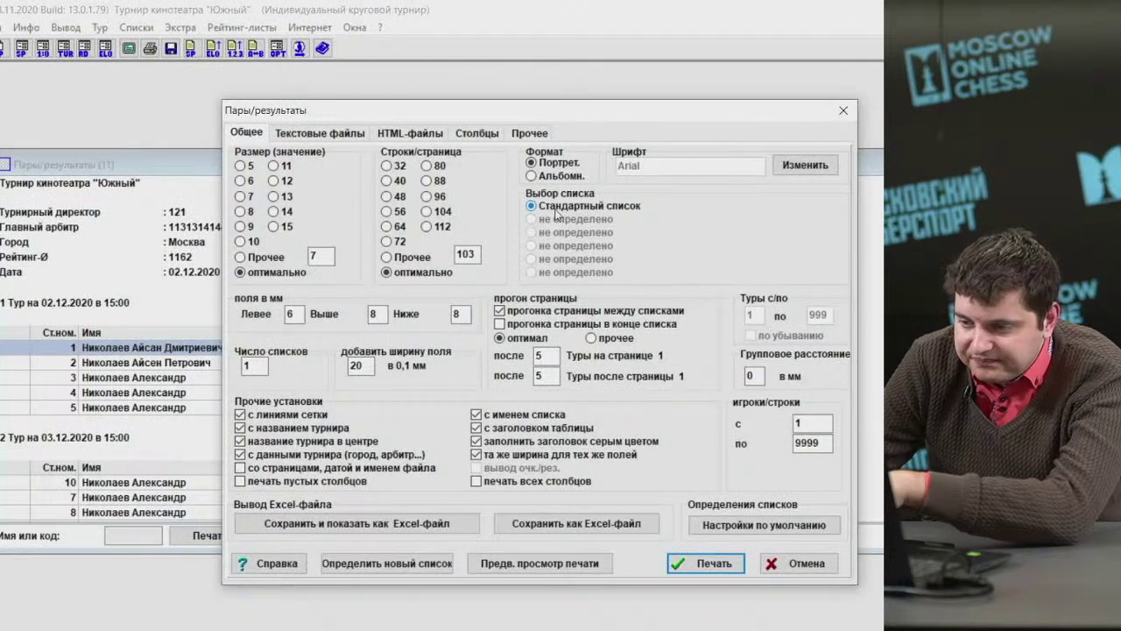
Define a new pairings list with Определить новый список, confirming with Да.
click(399, 569)
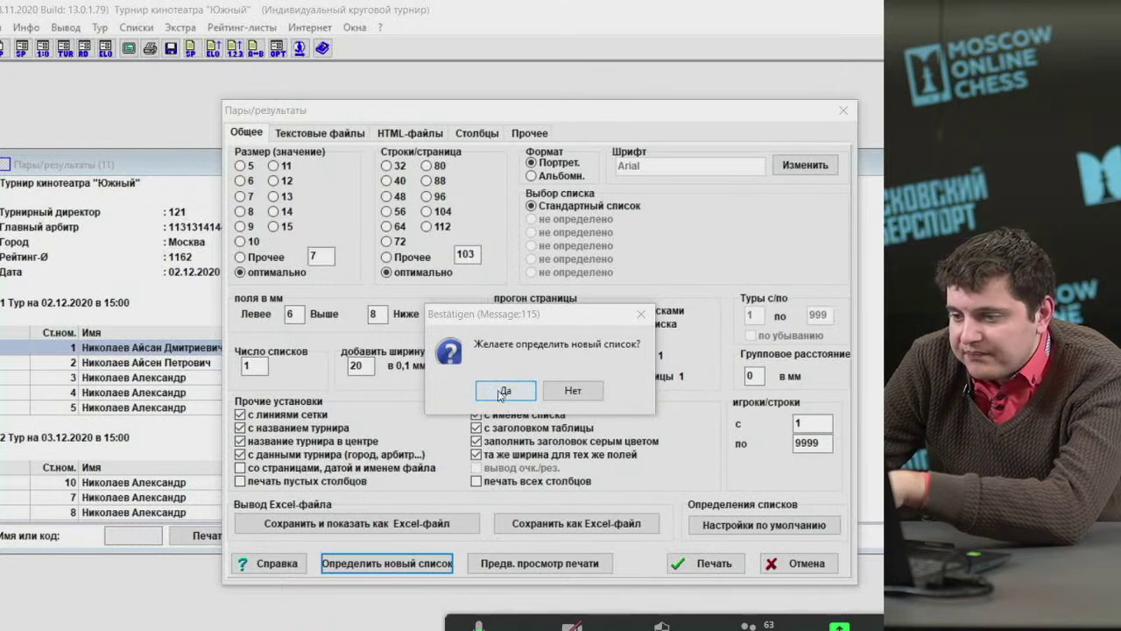
click(501, 393)
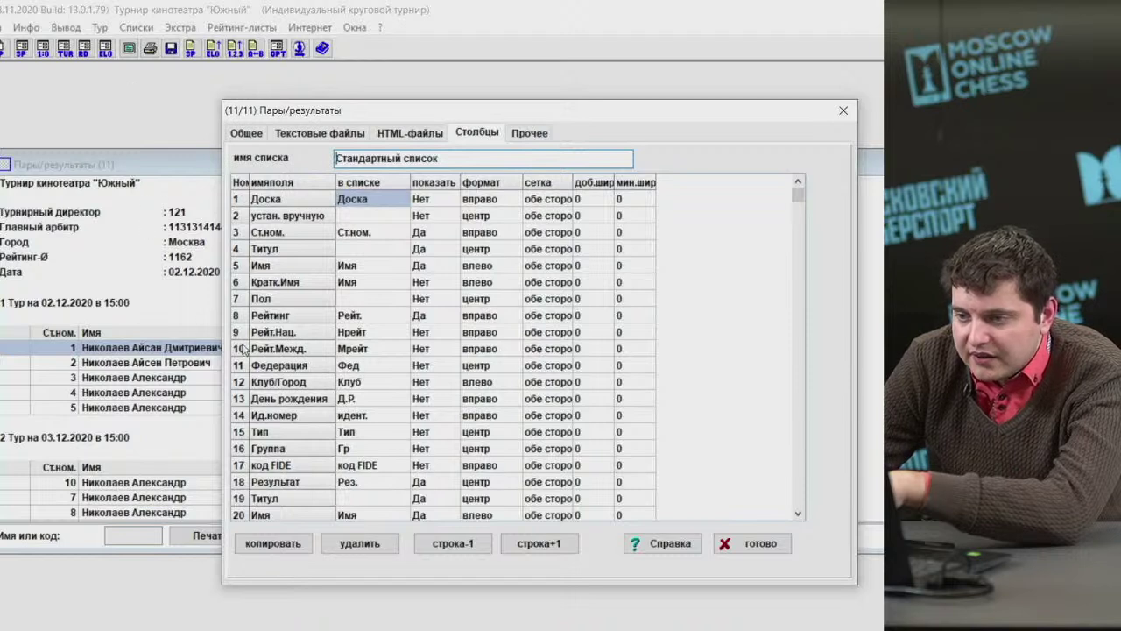
Set показать to Нет for both Ст.ном. columns (rows 3 and 33) and finish with готово.
click(426, 235)
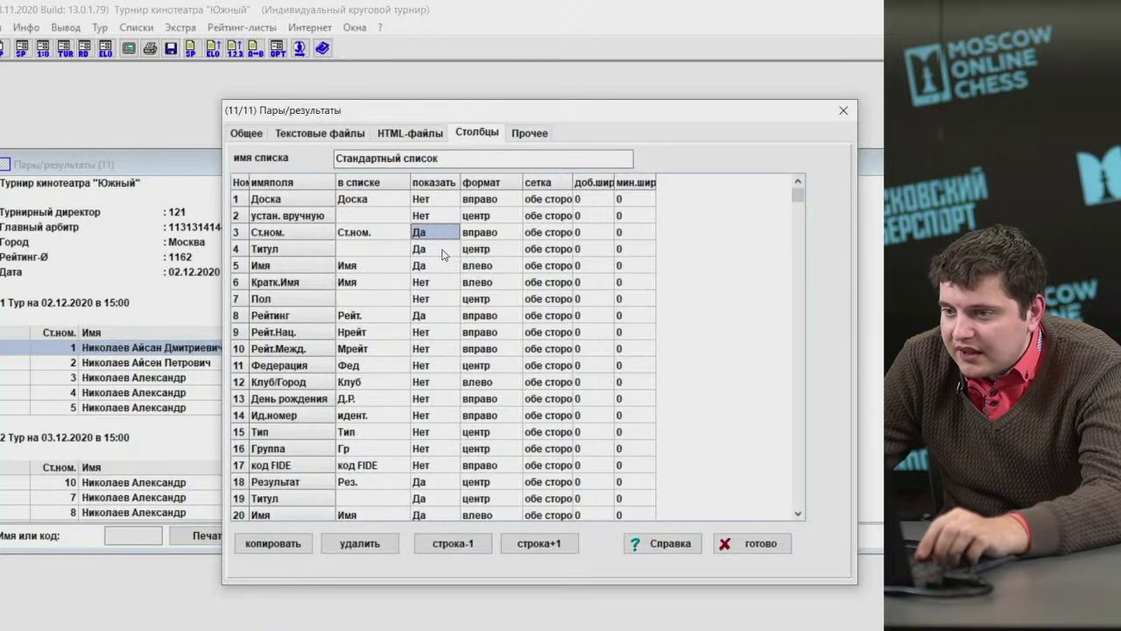
key(space)
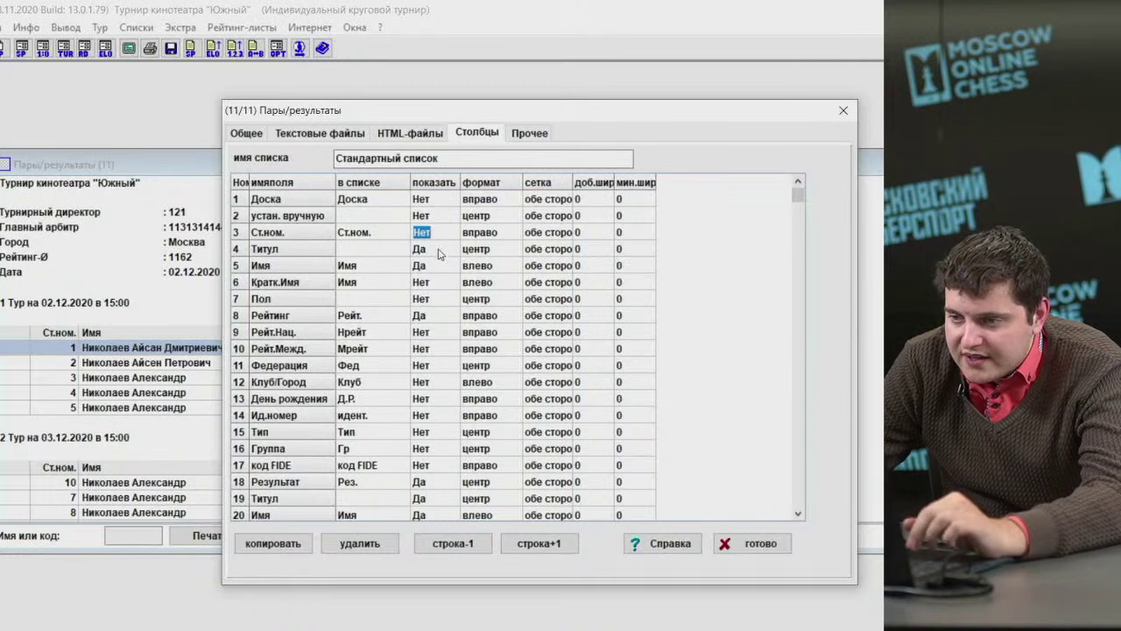
key(Down)
key(Down)
key(Down)
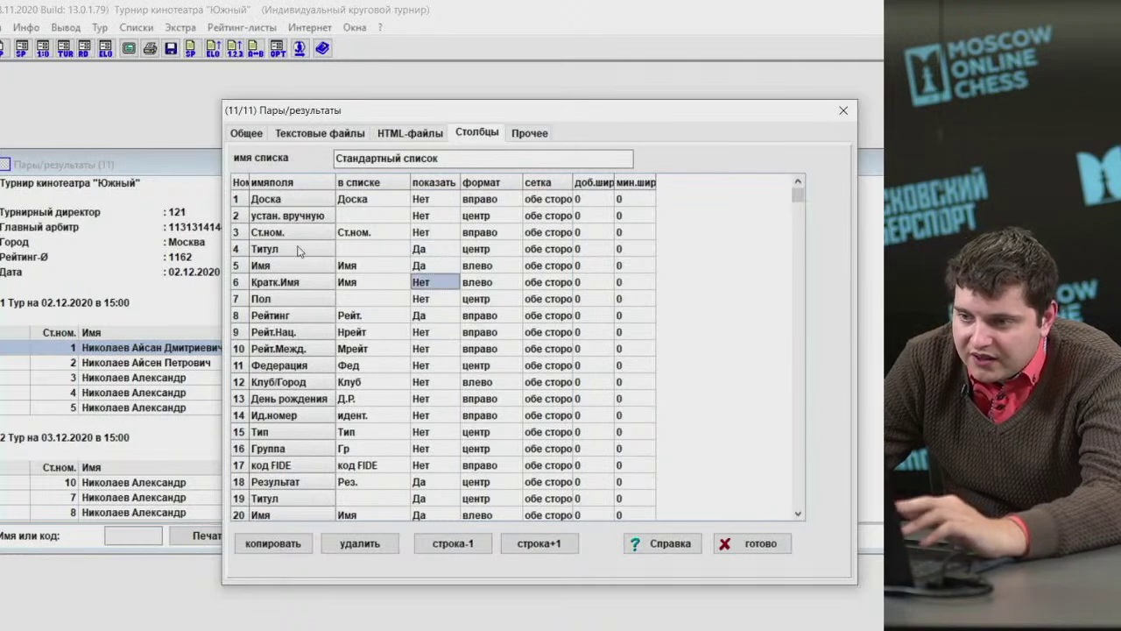
click(405, 248)
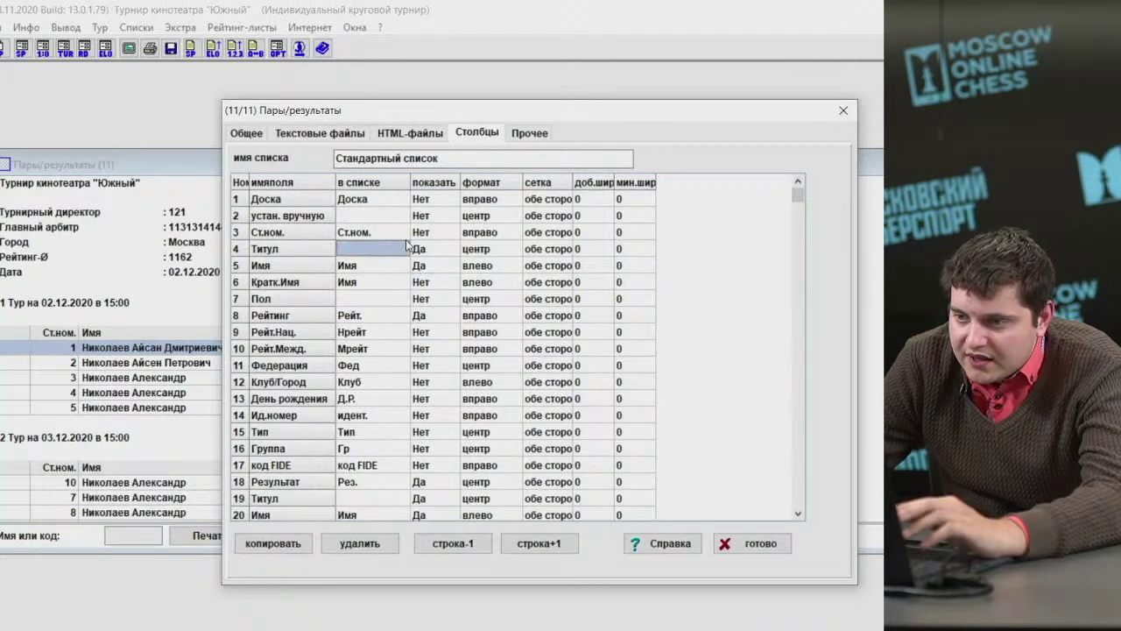
click(399, 234)
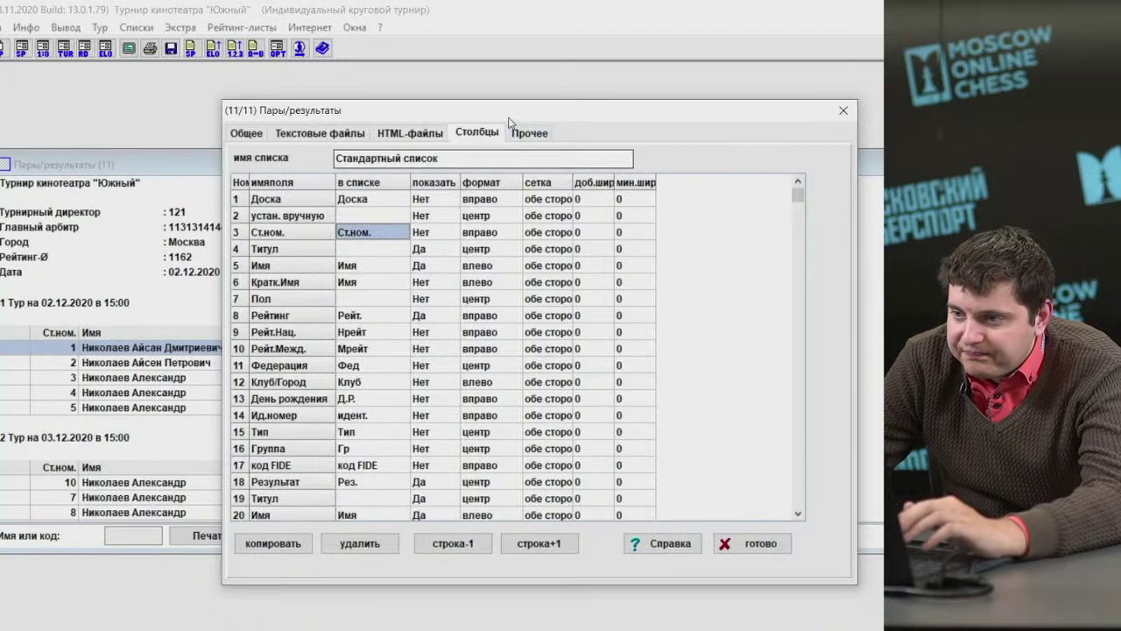
drag(511, 123, 709, 149)
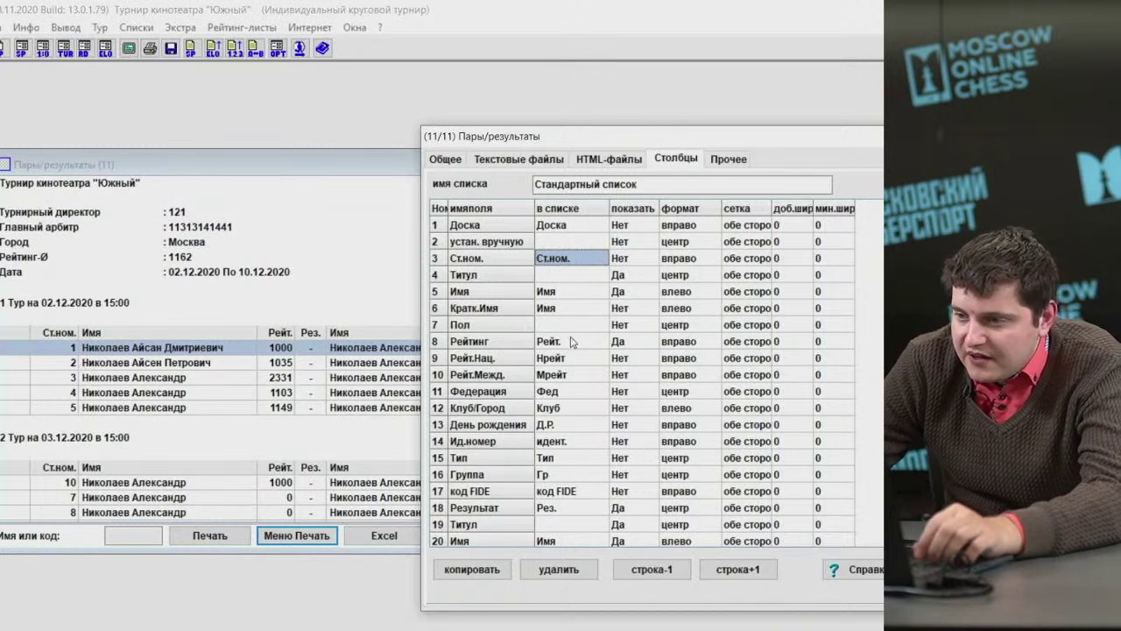
scroll(611, 374, down, 20)
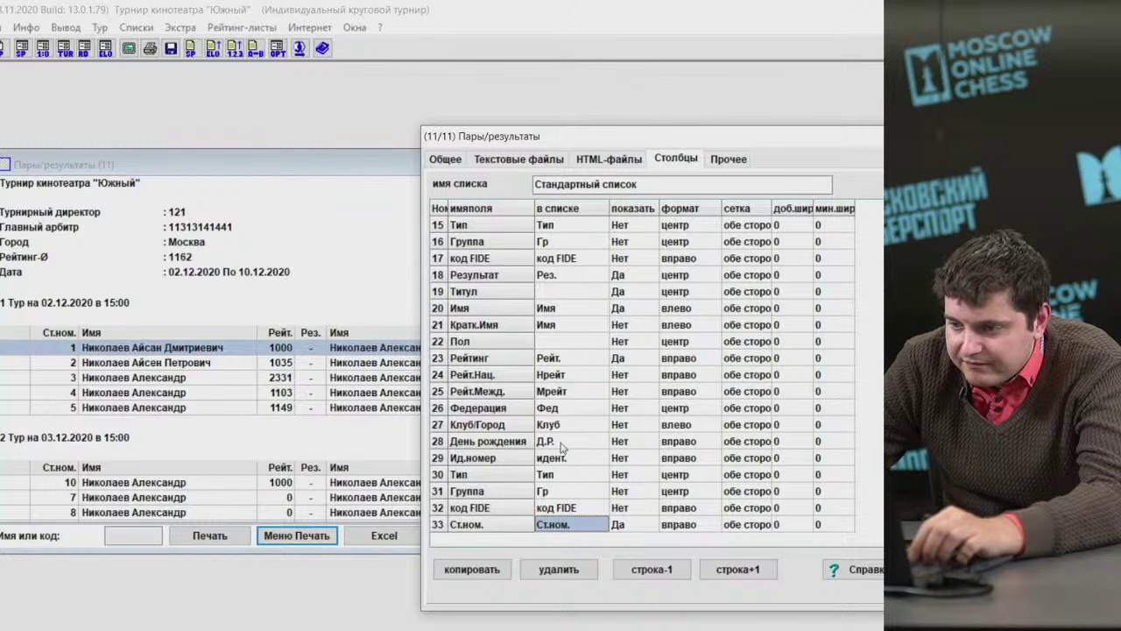
click(622, 524)
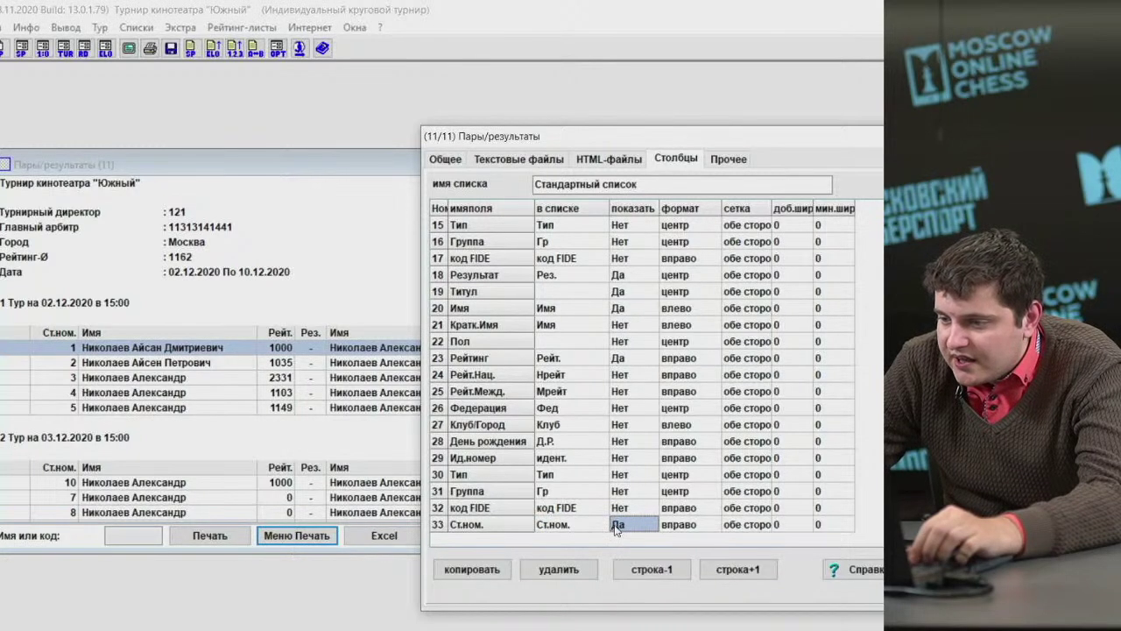
double_click(637, 531)
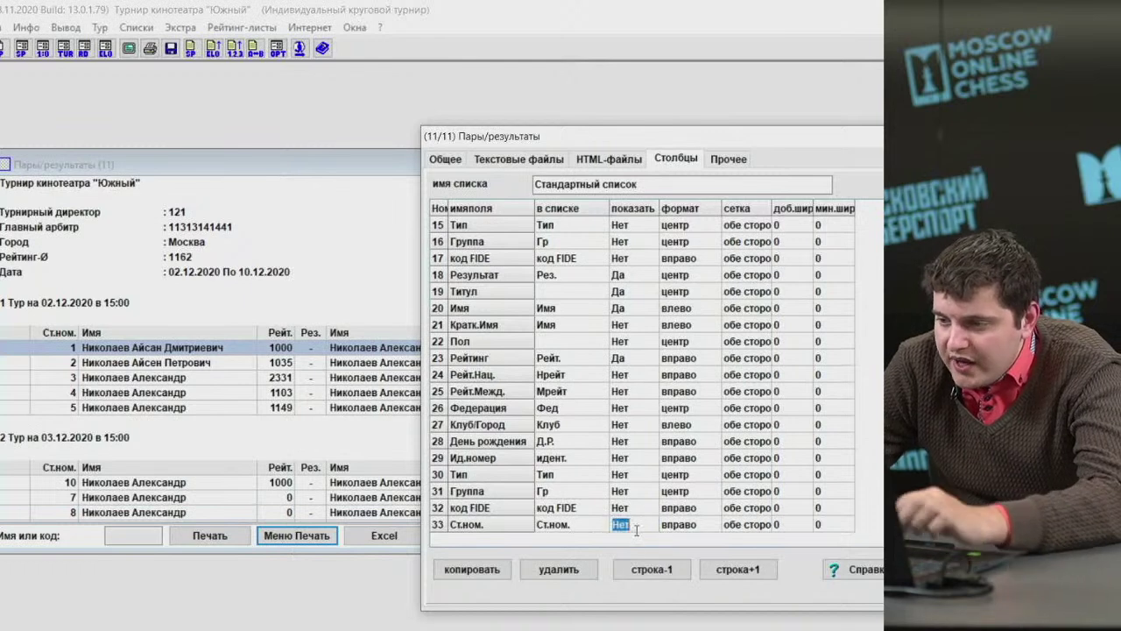
drag(525, 135, 193, 90)
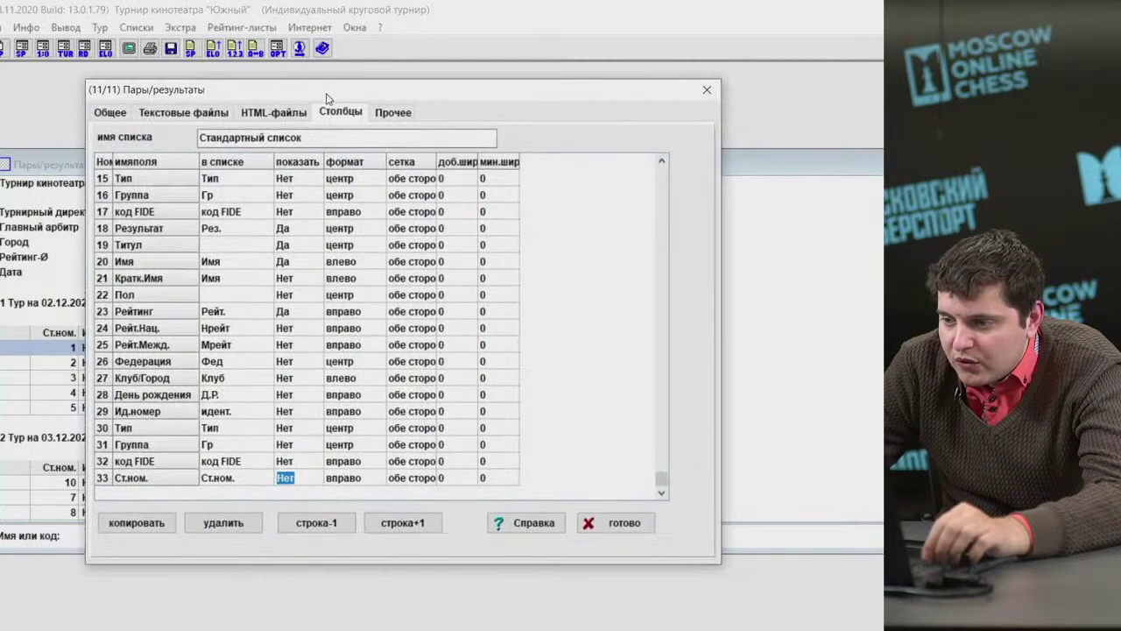
click(605, 523)
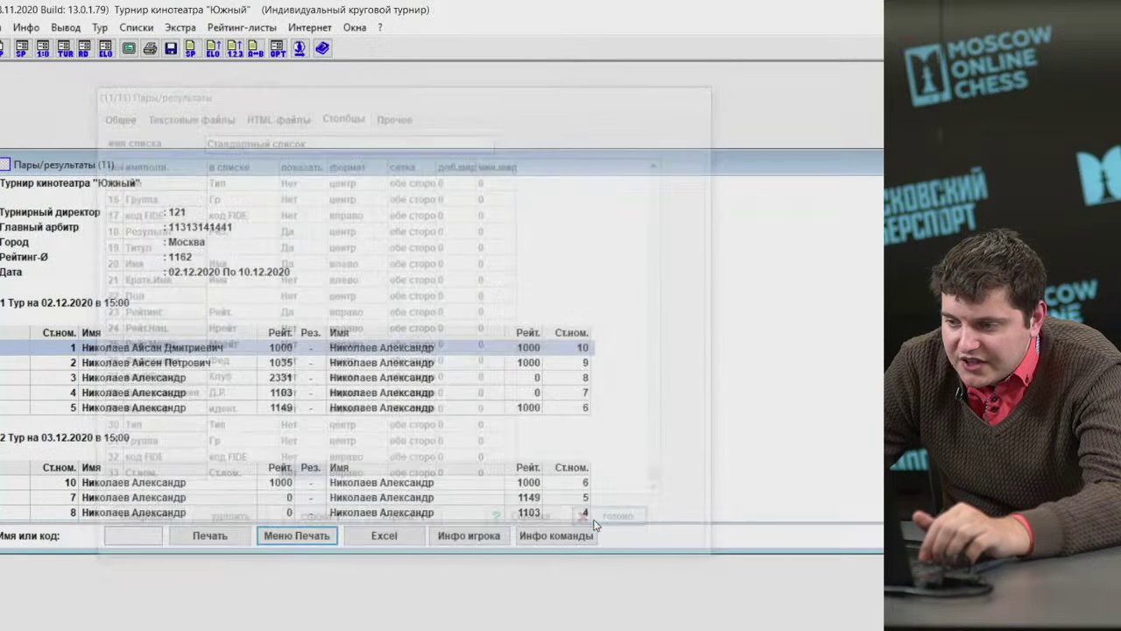
Redisplay the pairings without starting numbers, check the rounds, and reopen Меню Печать.
click(135, 27)
click(165, 85)
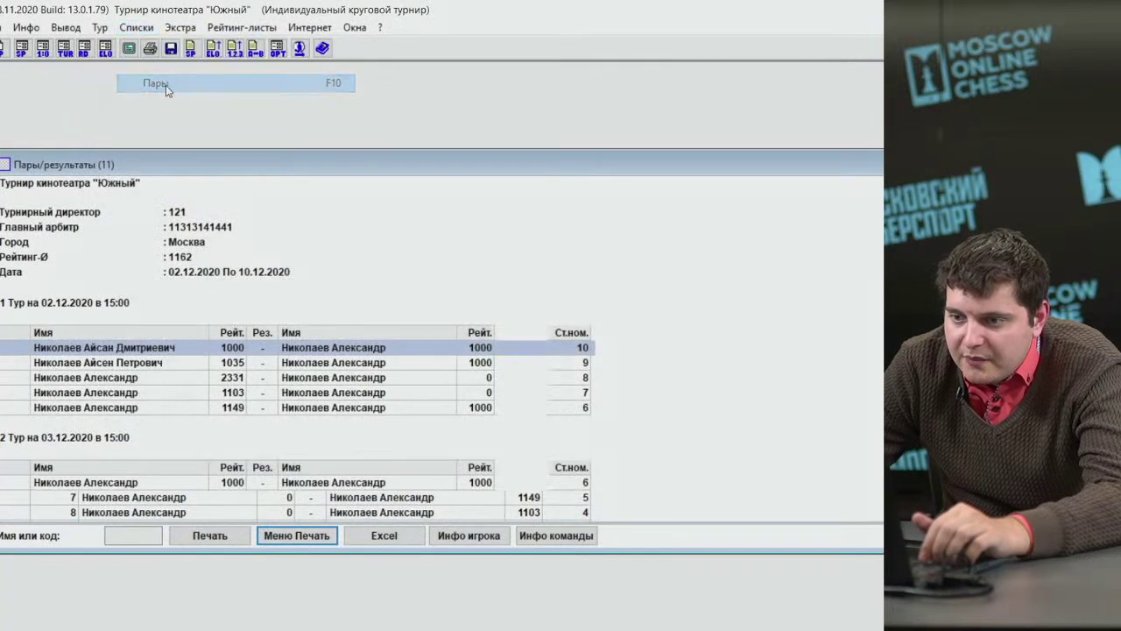
click(136, 27)
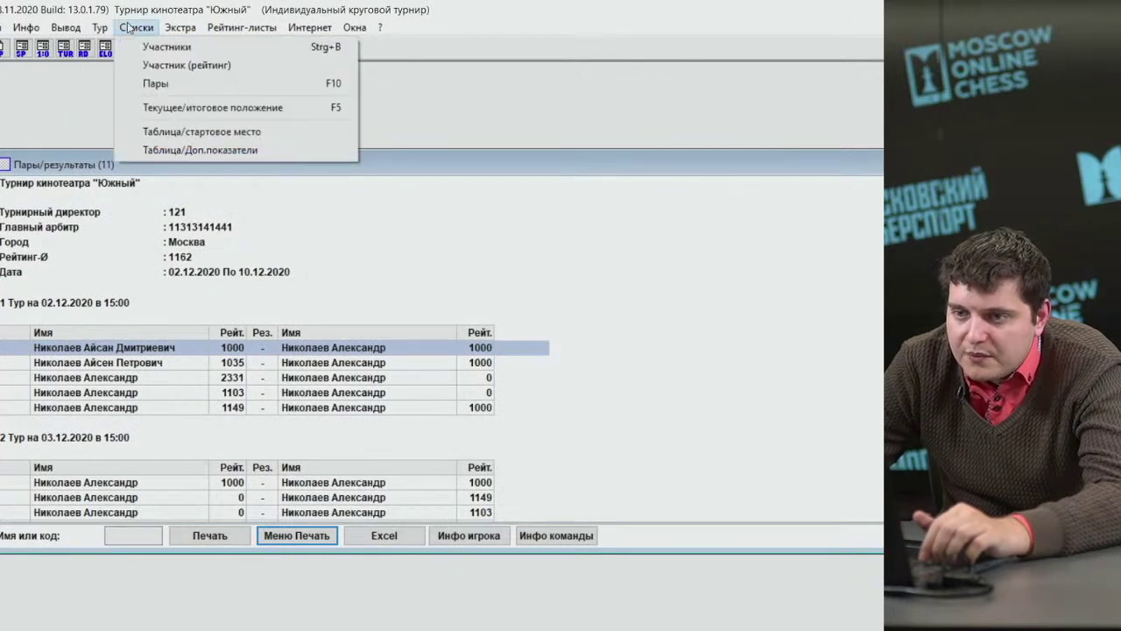
click(145, 301)
click(108, 328)
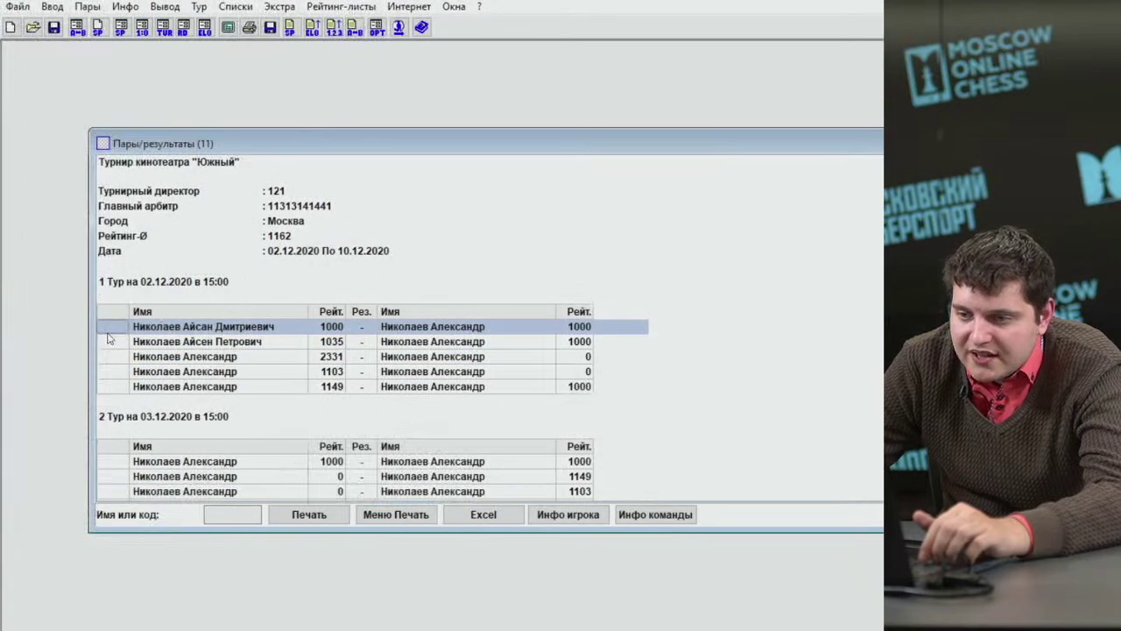
click(402, 354)
click(464, 346)
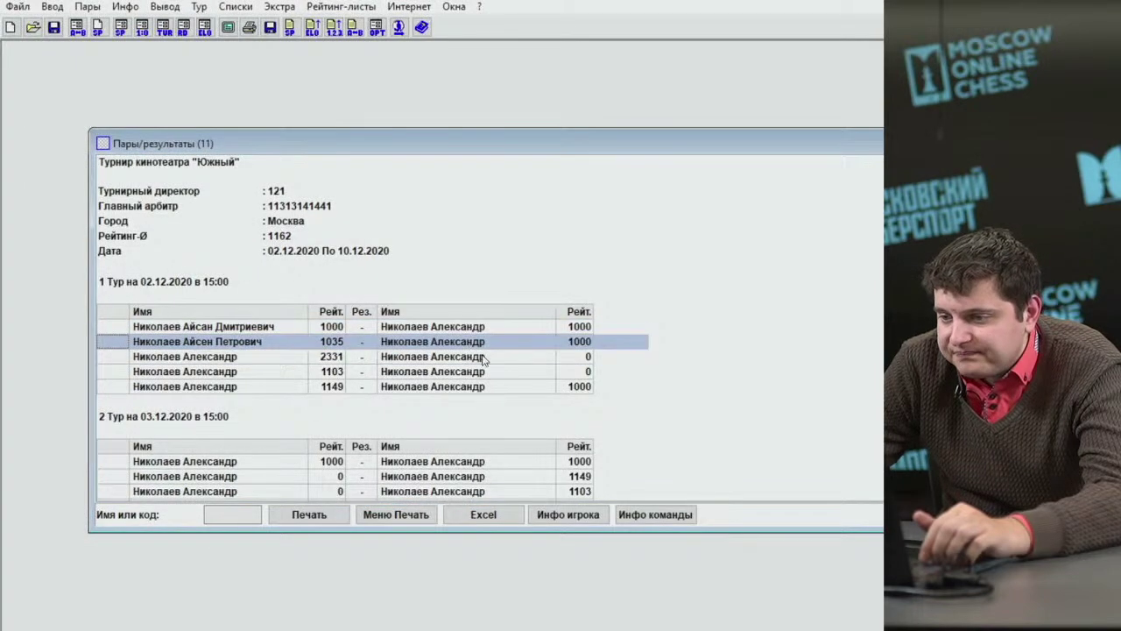
click(481, 356)
click(474, 372)
click(470, 390)
click(465, 371)
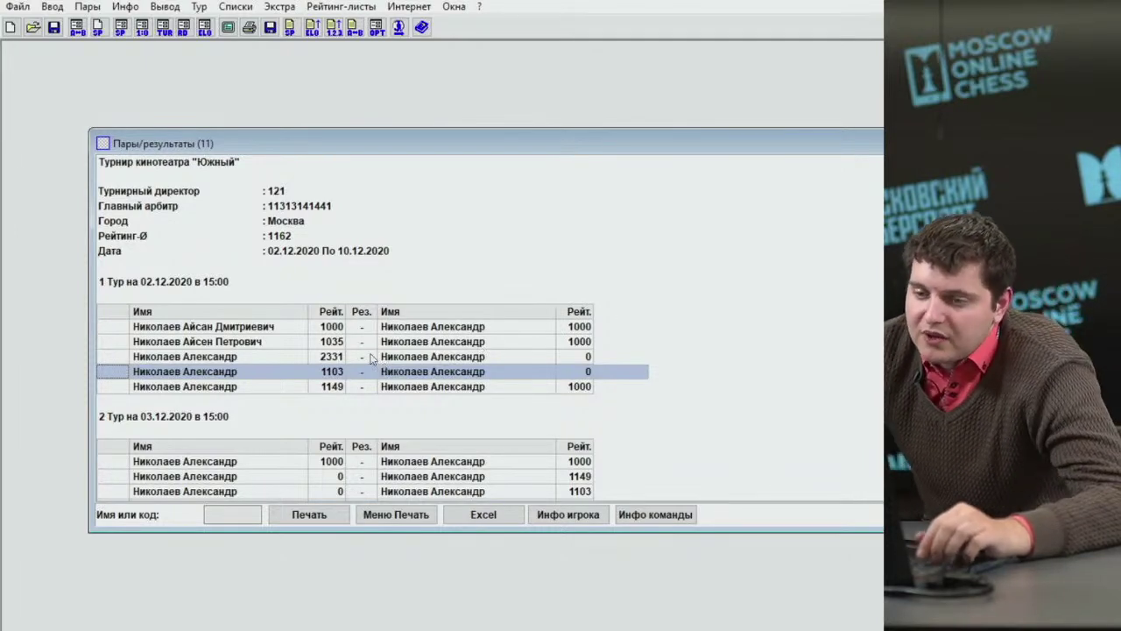
key(Down)
key(Down)
key(Down)
key(Down)
key(Down)
key(Down)
key(Down)
key(Down)
key(Down)
key(Down)
key(Down)
key(Down)
key(Down)
key(Down)
key(Down)
key(Down)
key(Down)
key(Down)
key(Down)
key(Down)
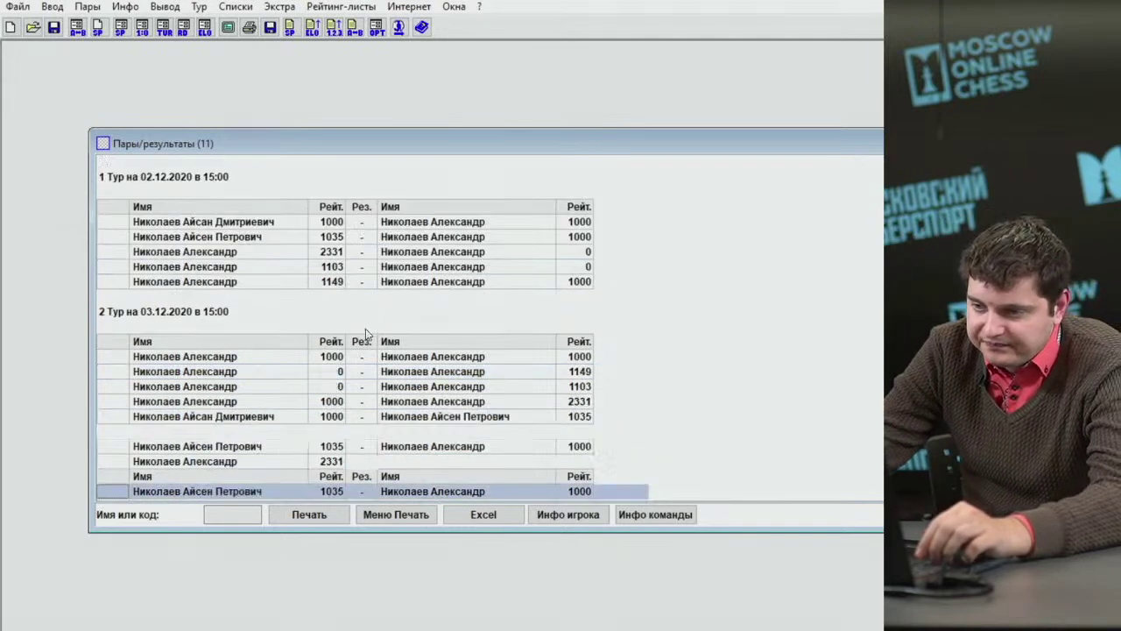
key(Down)
key(Down)
key(Down)
key(Down)
key(Down)
key(Down)
key(Down)
key(Down)
key(Down)
key(Down)
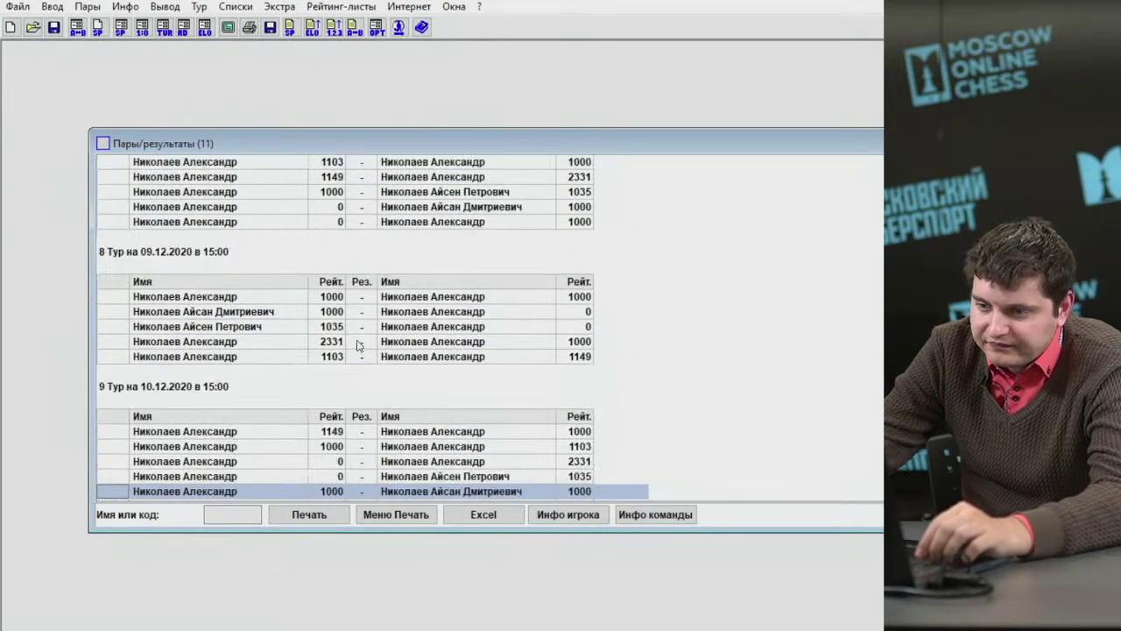
key(Up)
key(Up)
key(Up)
key(Up)
key(Up)
key(Up)
key(Up)
key(Up)
key(Up)
key(Up)
key(Up)
key(Up)
key(Up)
key(Up)
key(Up)
key(Up)
key(Up)
key(Up)
key(Up)
key(Up)
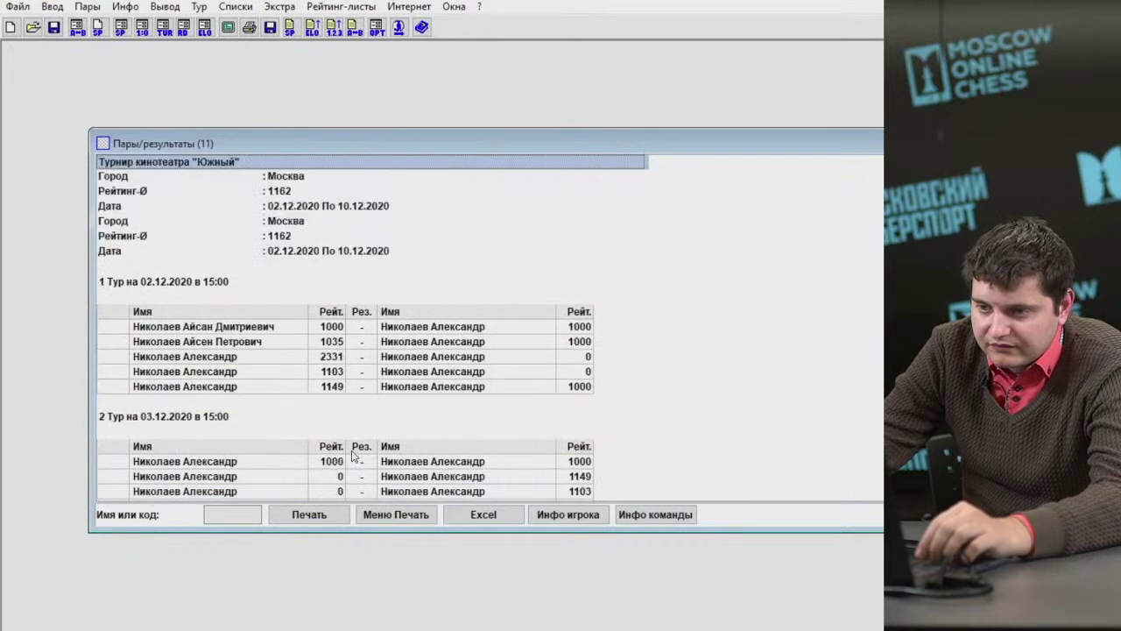
click(412, 517)
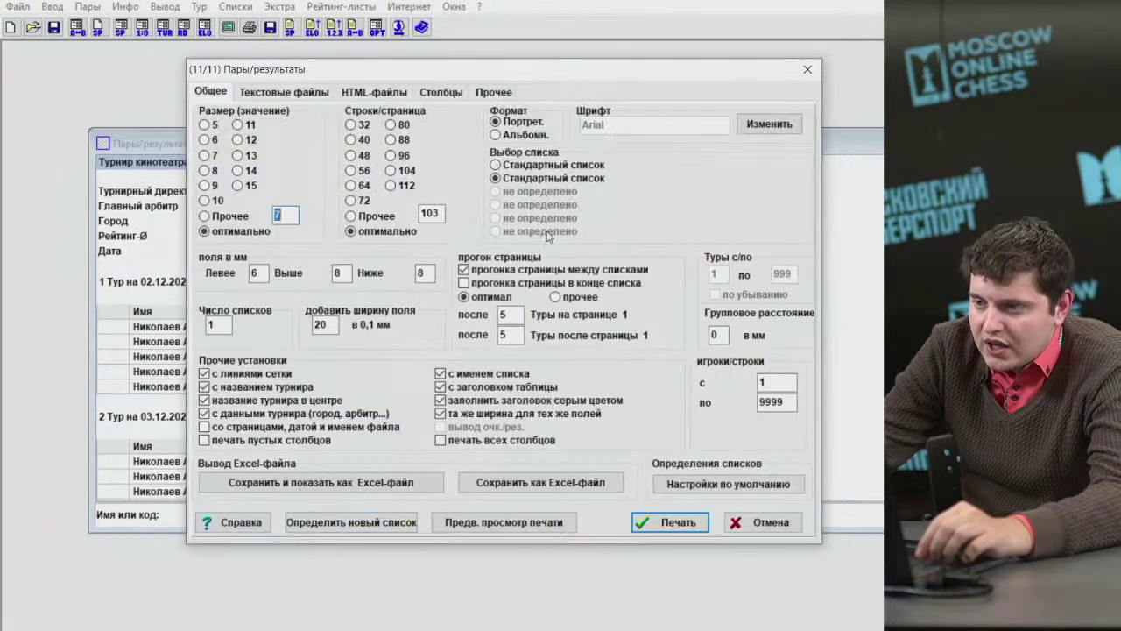
Start another new print list with Да, clear its list name, and close the column settings.
click(377, 518)
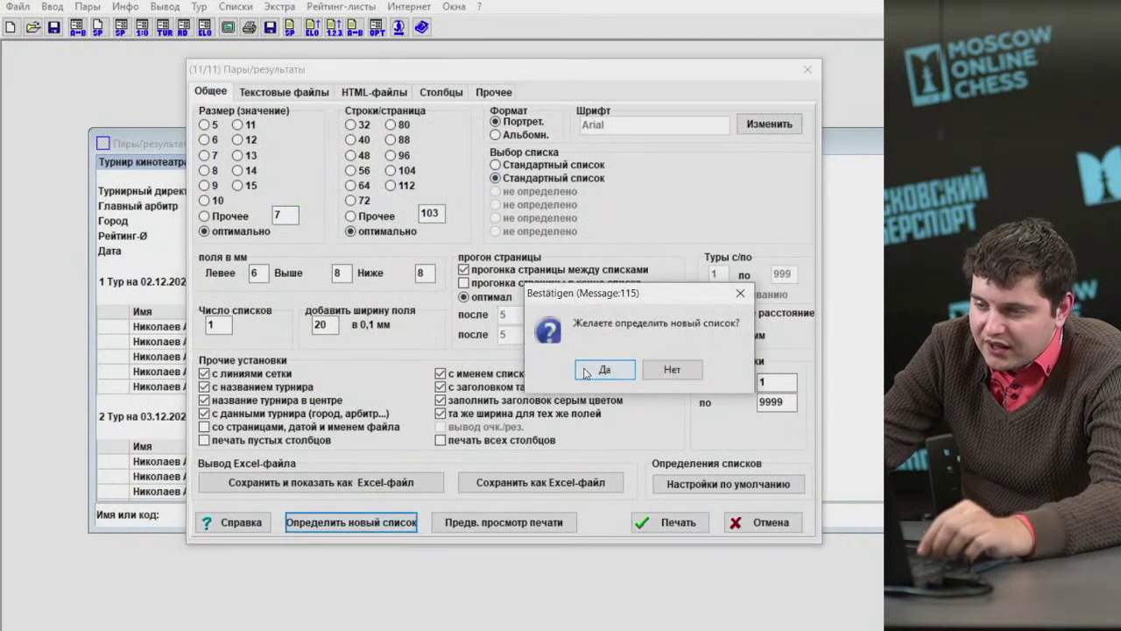
click(578, 371)
drag(398, 120, 251, 110)
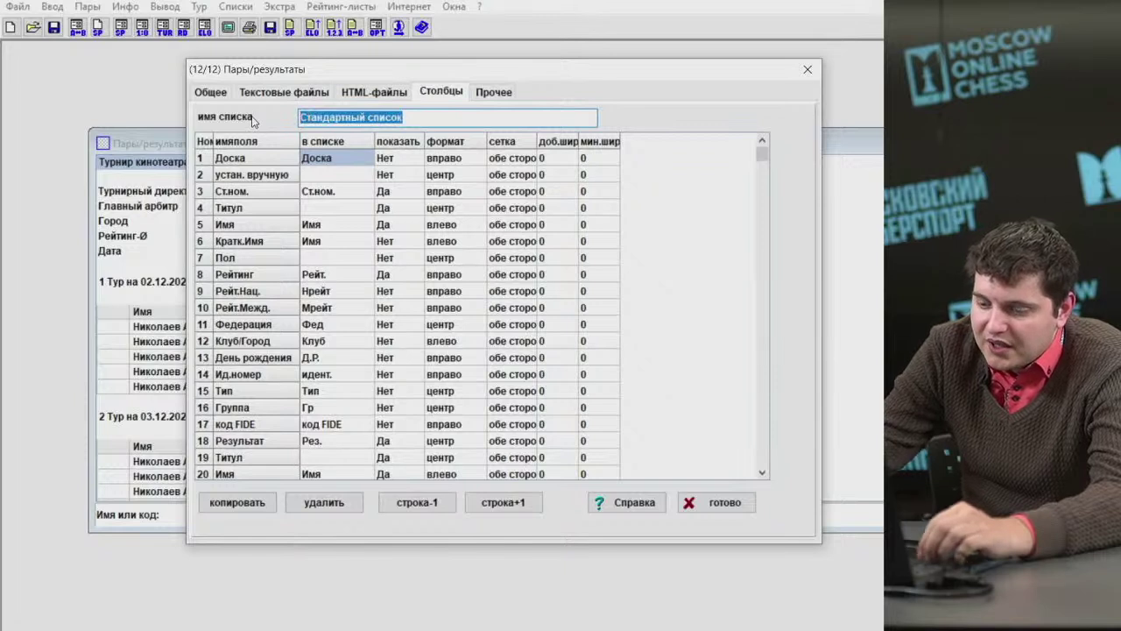
text(Вnjujdf)
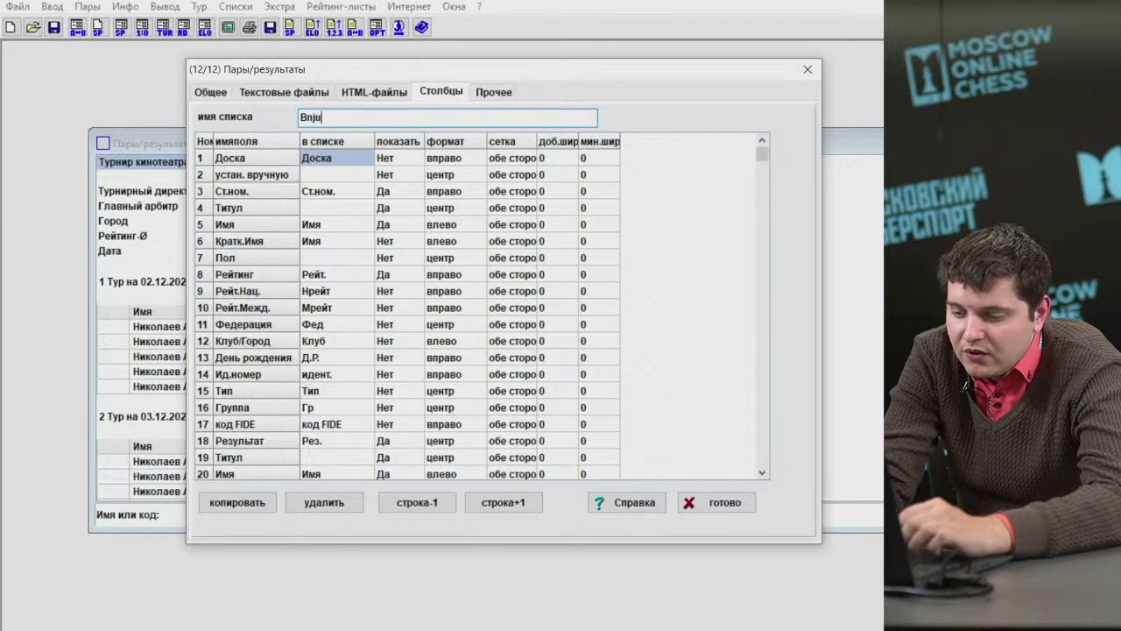
key(BackSpace)
key(BackSpace)
key(BackSpace)
key(BackSpace)
key(BackSpace)
key(BackSpace)
key(BackSpace)
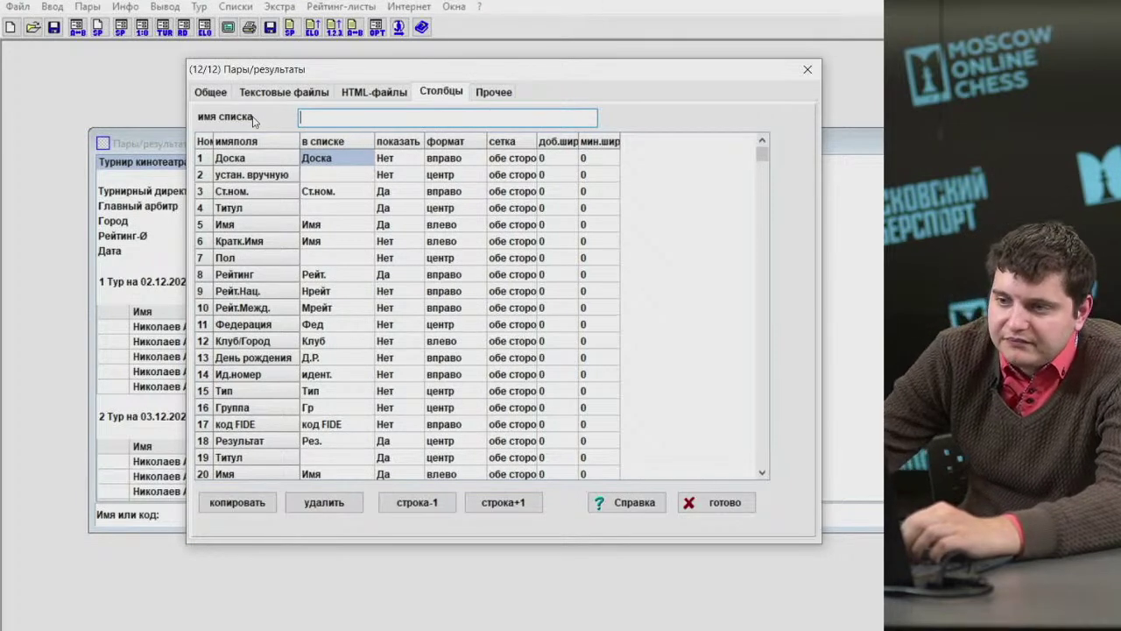
click(807, 69)
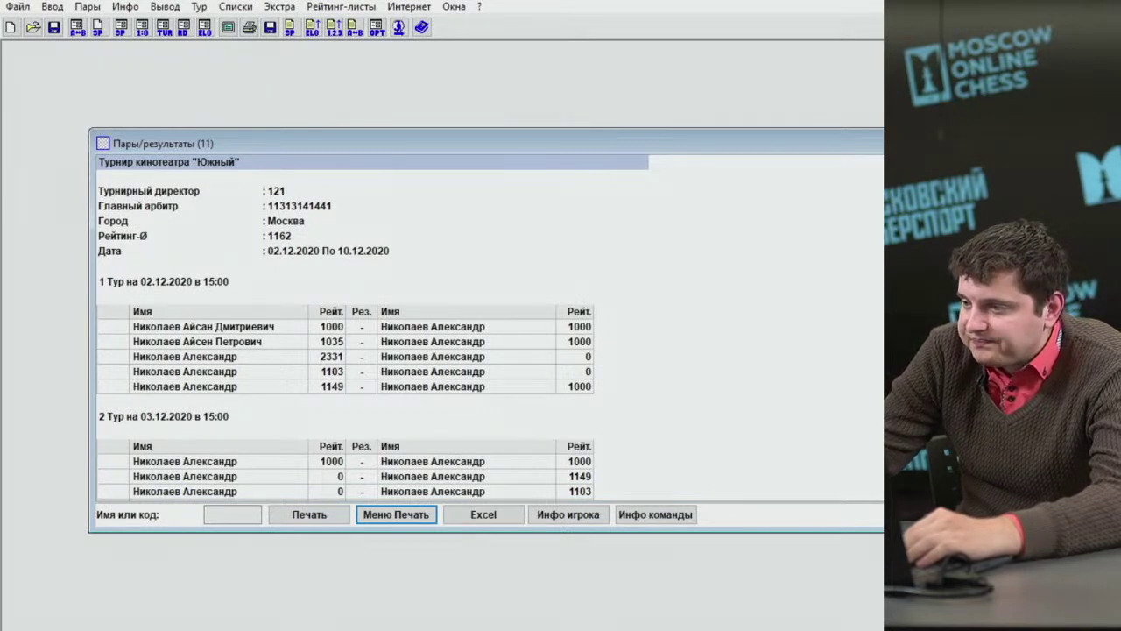
Save the Южный cinema tournament with Да, cancelling the new-tournament type dialog.
key(Escape)
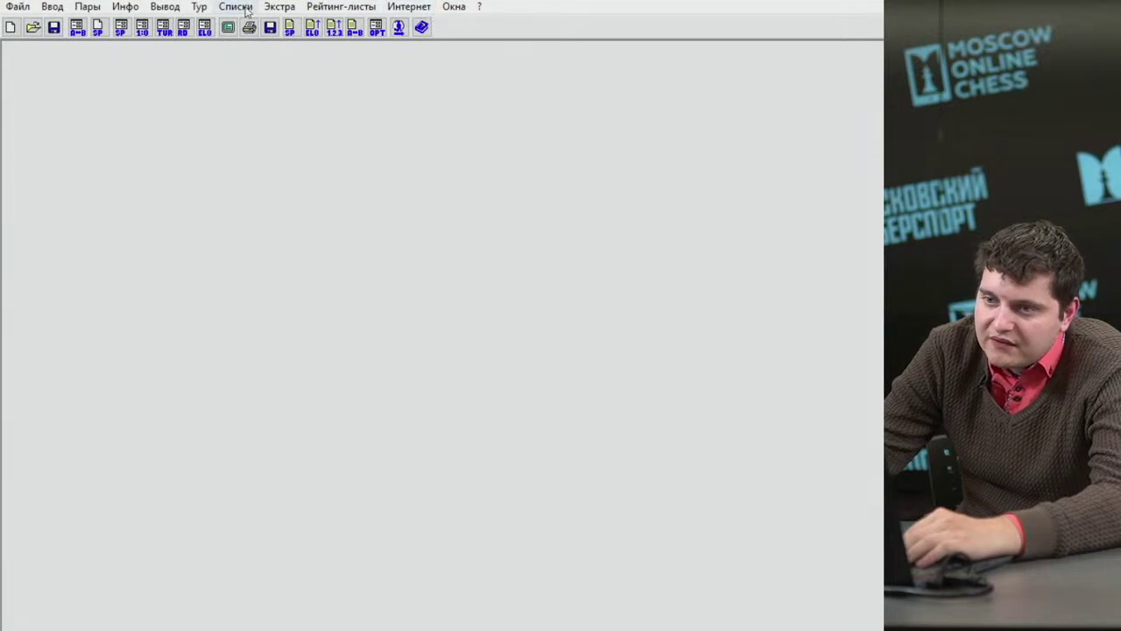
click(236, 7)
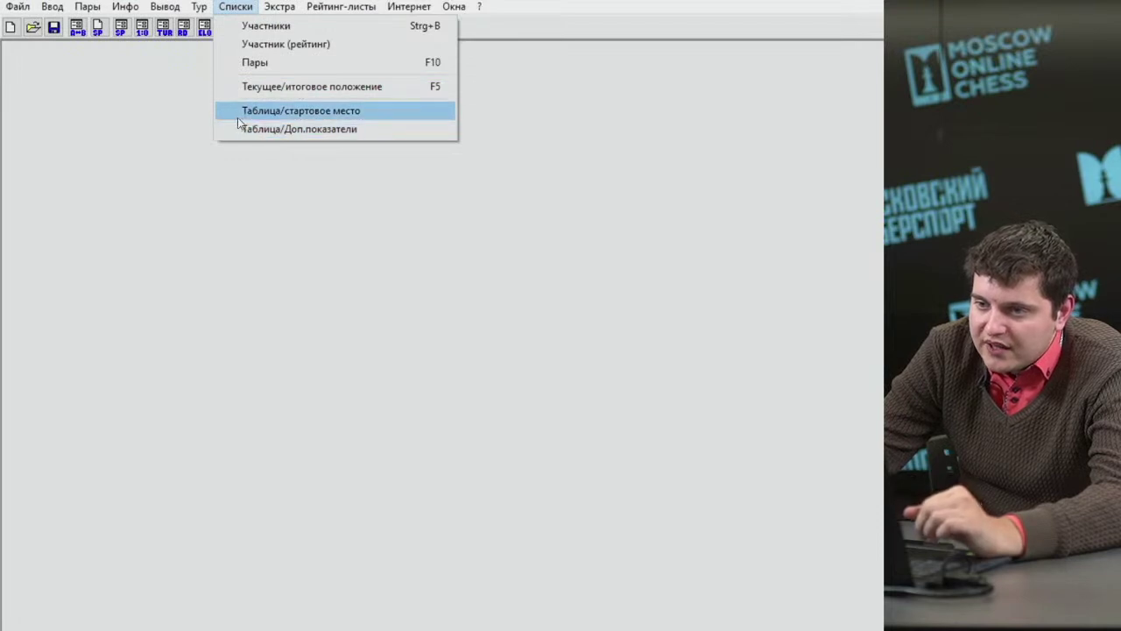
click(23, 57)
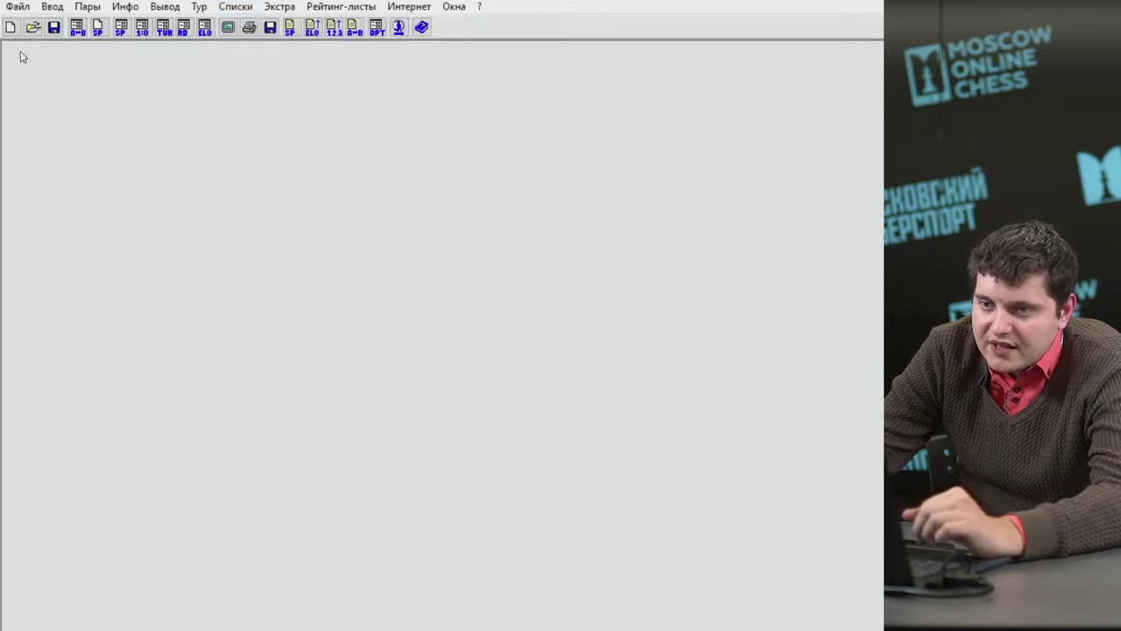
click(11, 30)
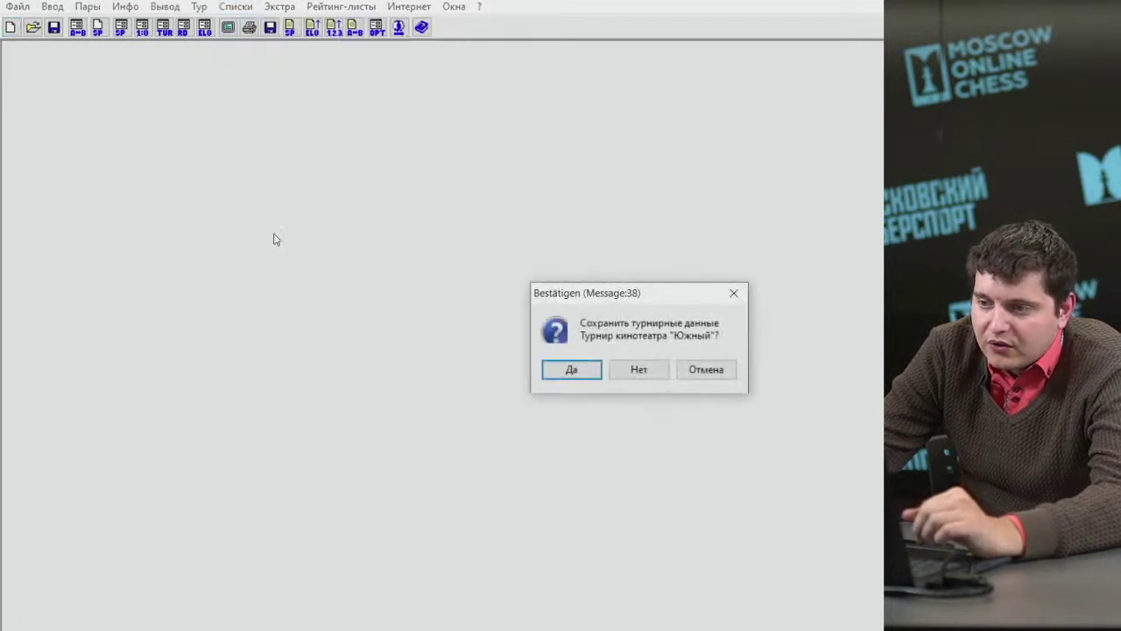
click(570, 368)
click(720, 406)
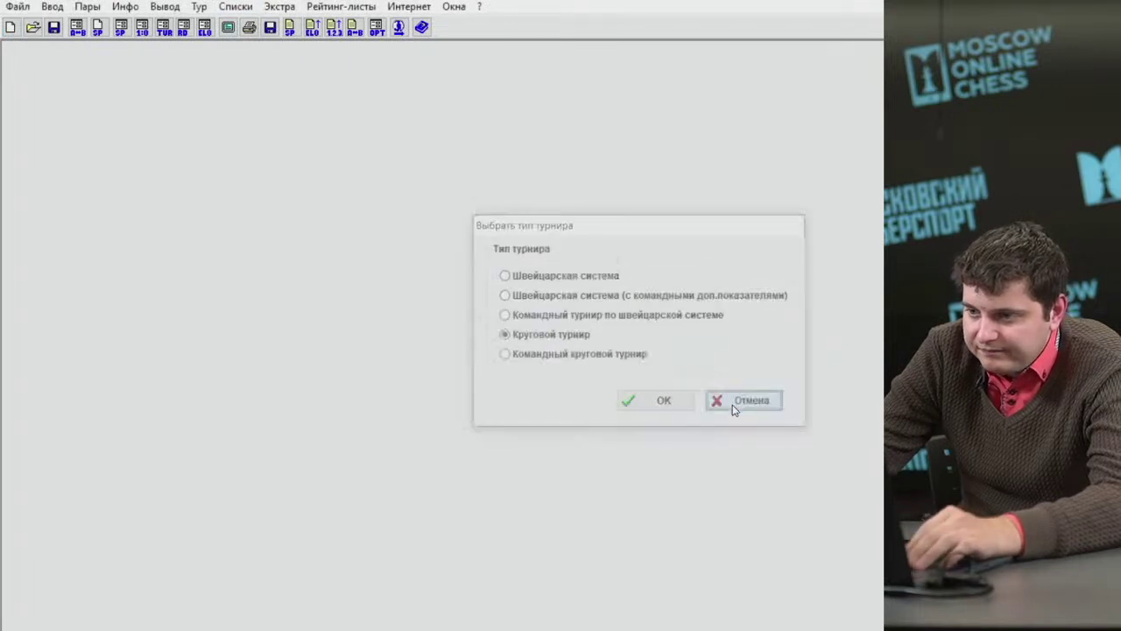
Open the ppapapapapa.TUMx tournament file.
click(33, 27)
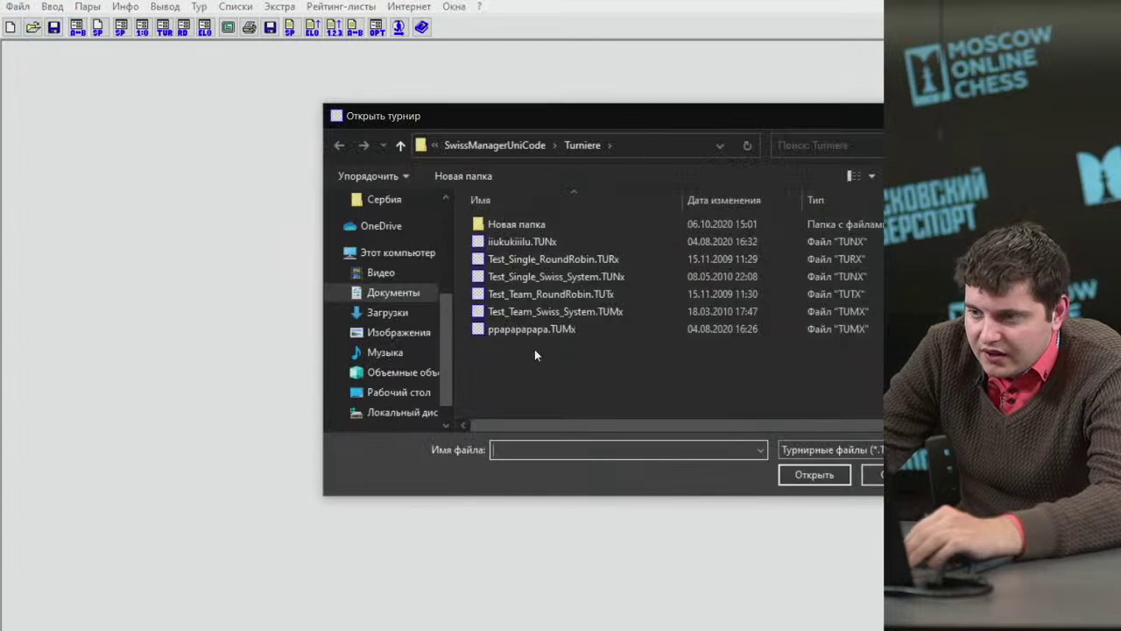
double_click(526, 334)
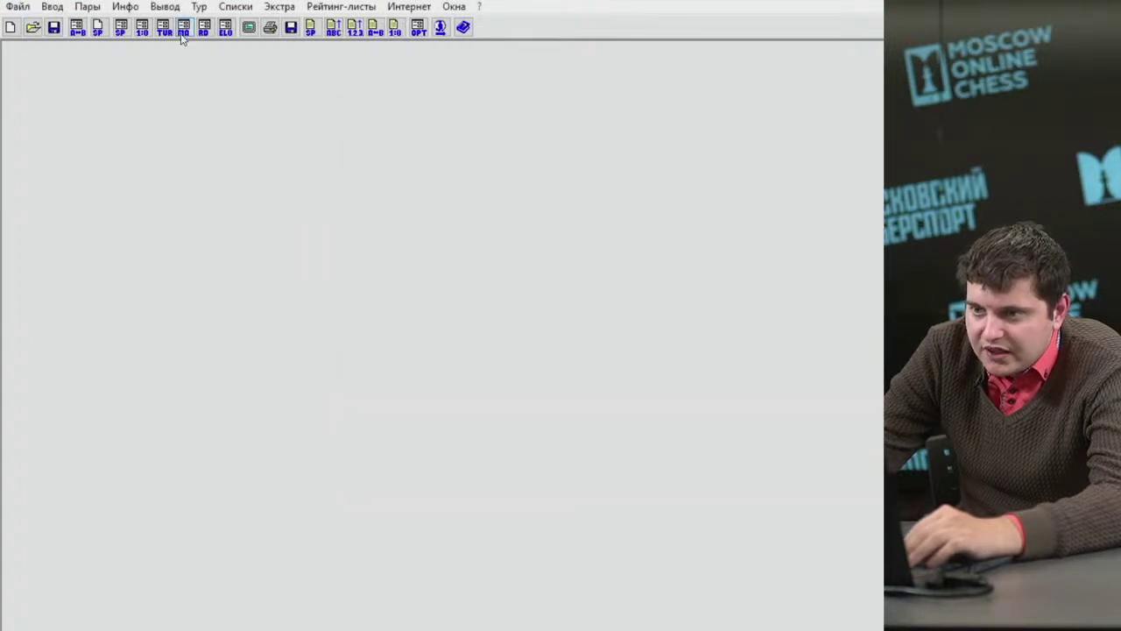
click(58, 8)
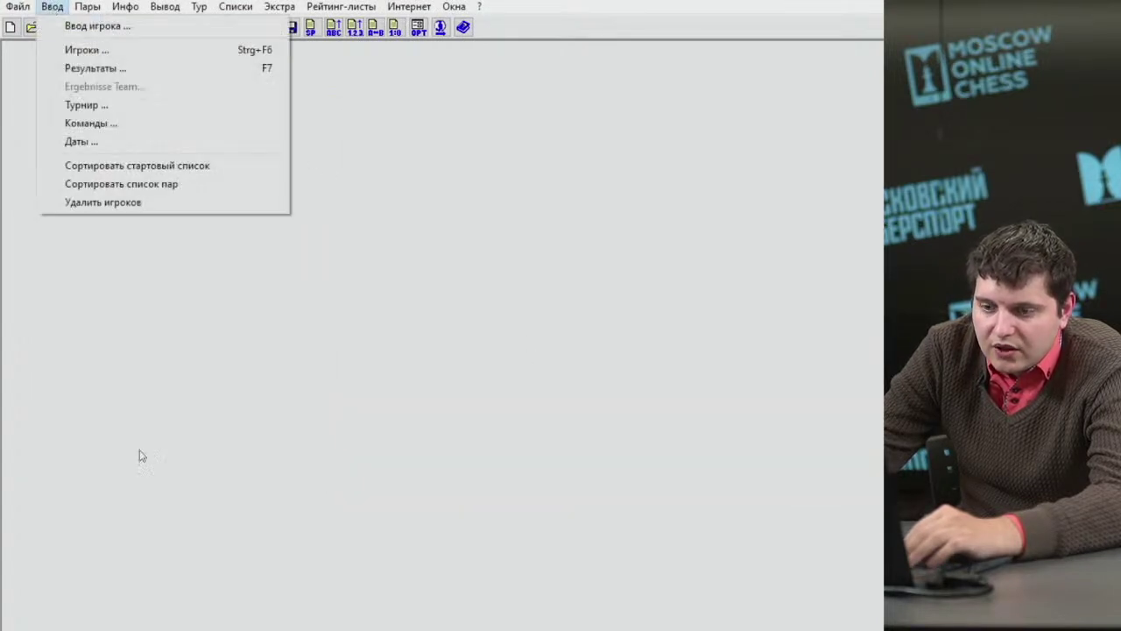
Open the desktop Семинар folder in File Explorer and select the впвпвпвпв.TURx tournament file.
key(alt+Tab)
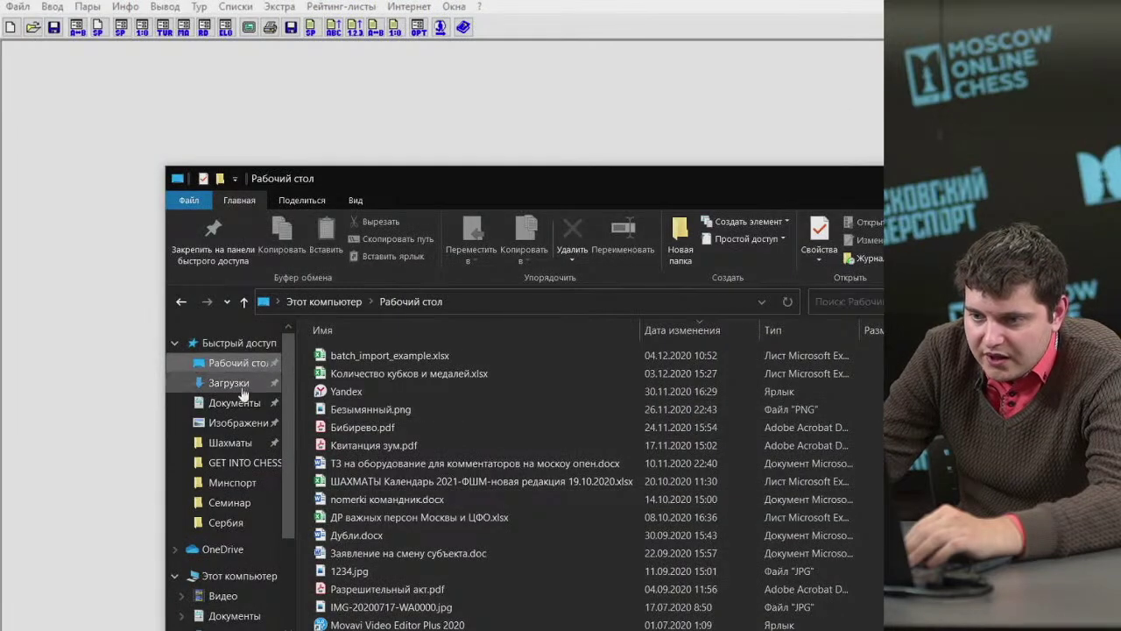
scroll(430, 501, down, 5)
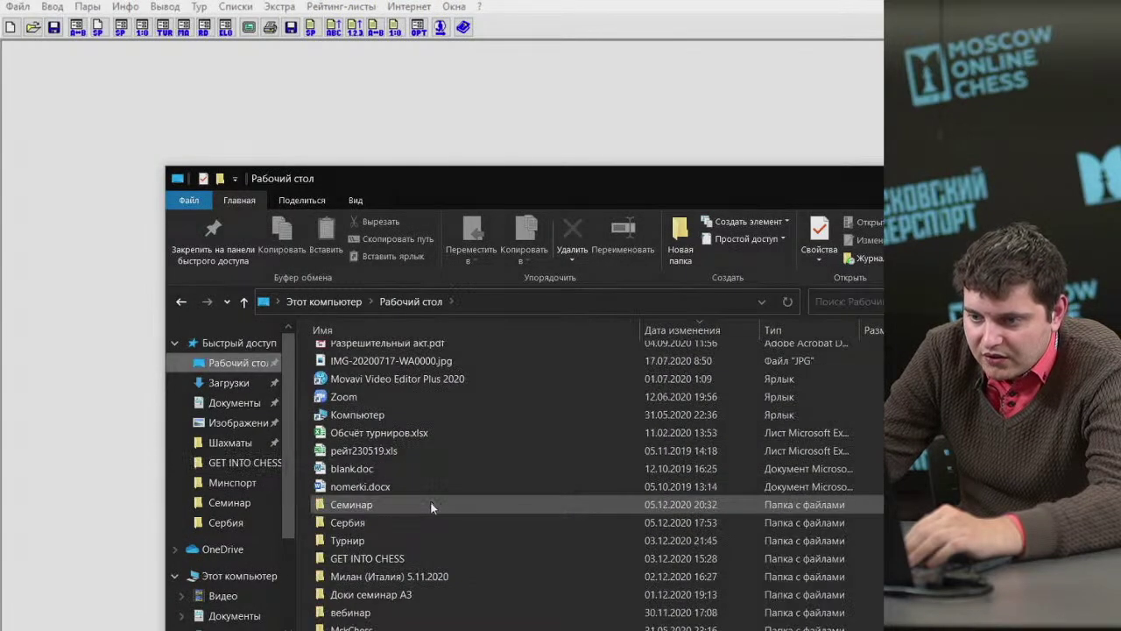
double_click(385, 504)
click(382, 374)
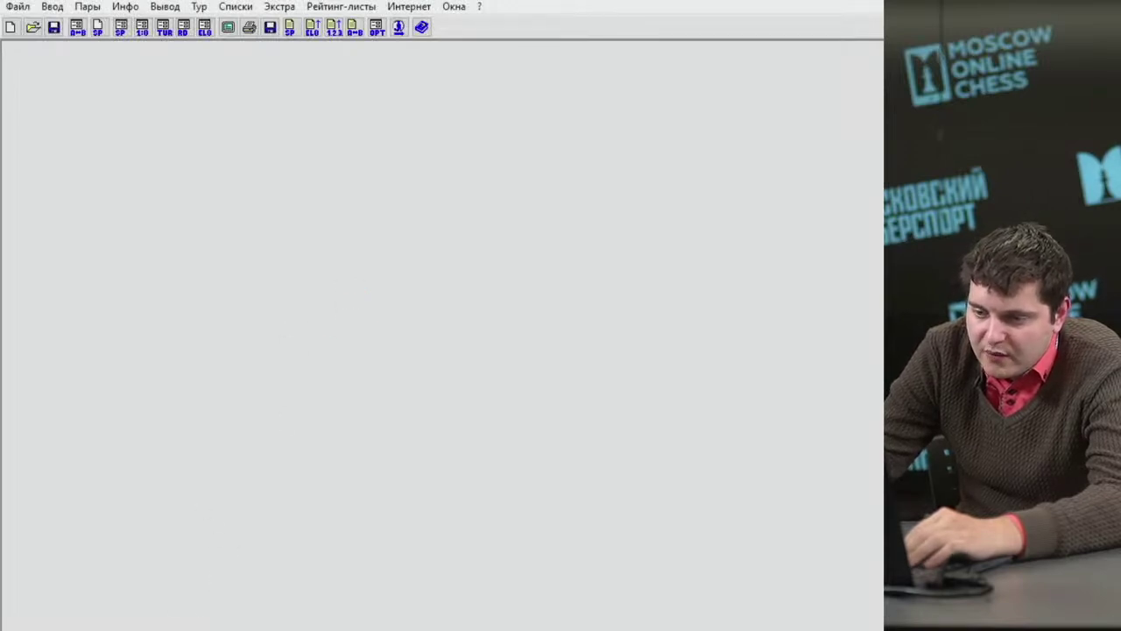
Admit the waiting call participant, then switch to the other Swiss-Manager tournament window.
mouse_move(186, 629)
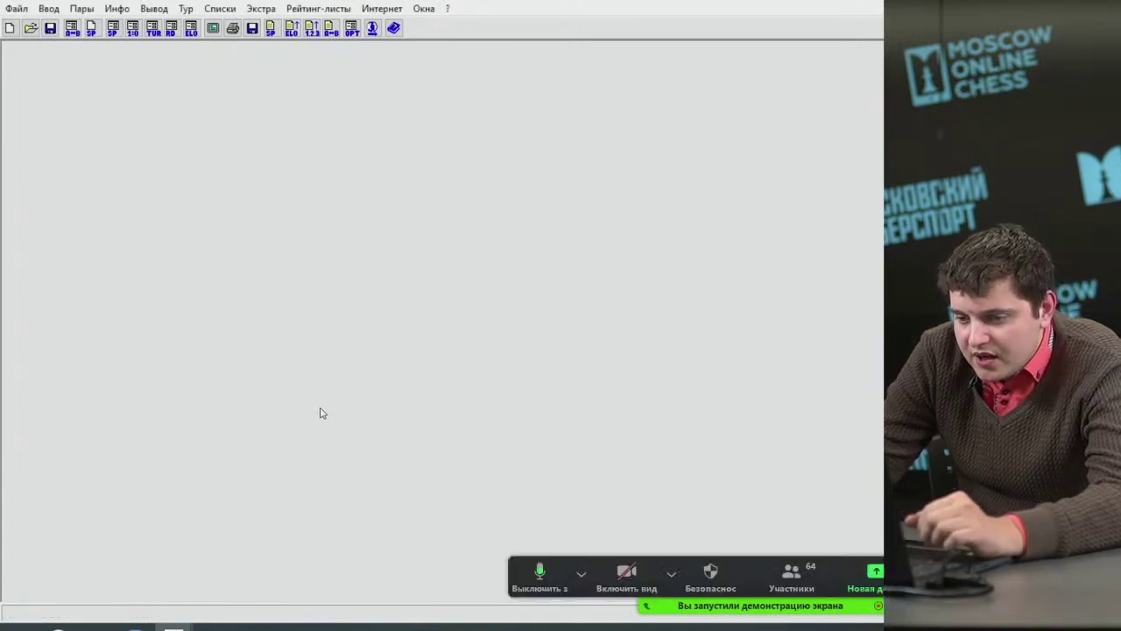
click(751, 525)
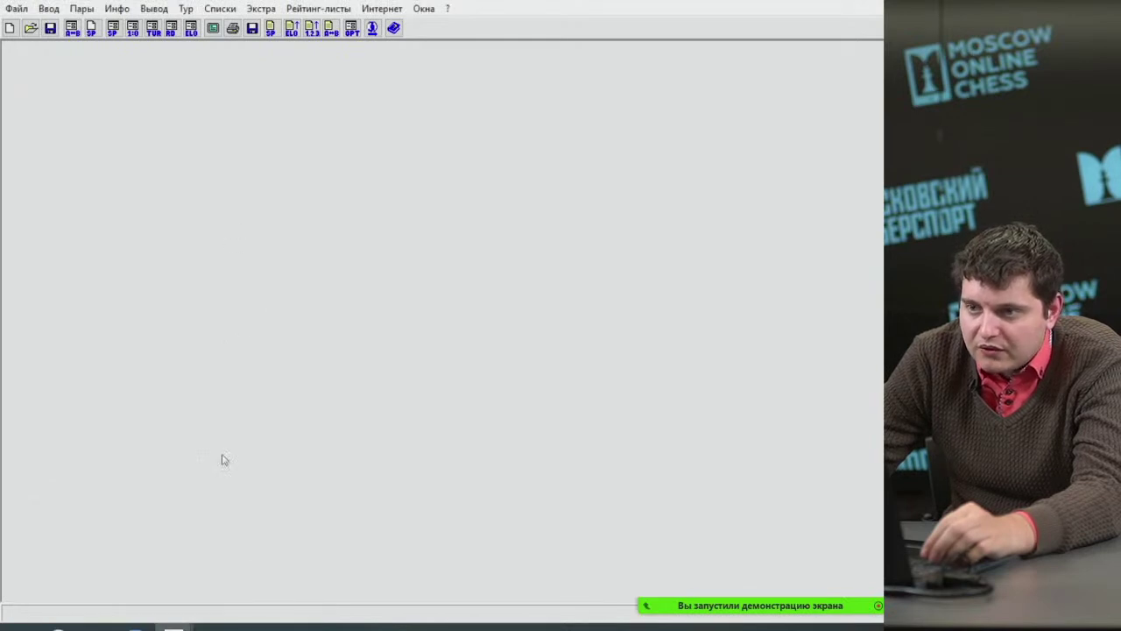
mouse_move(173, 613)
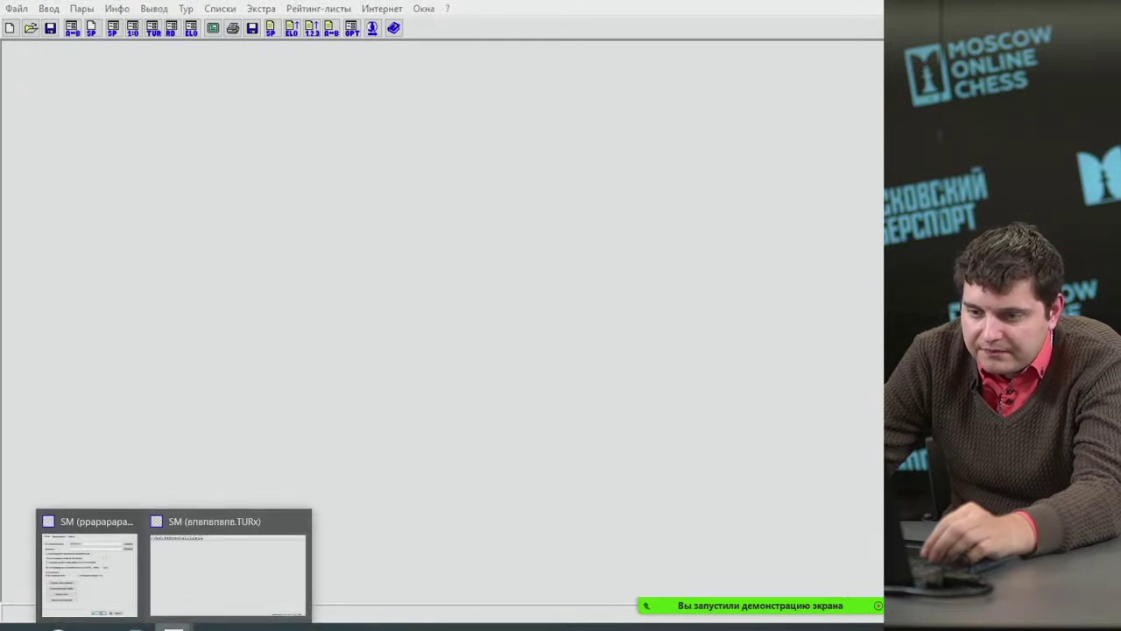
click(113, 560)
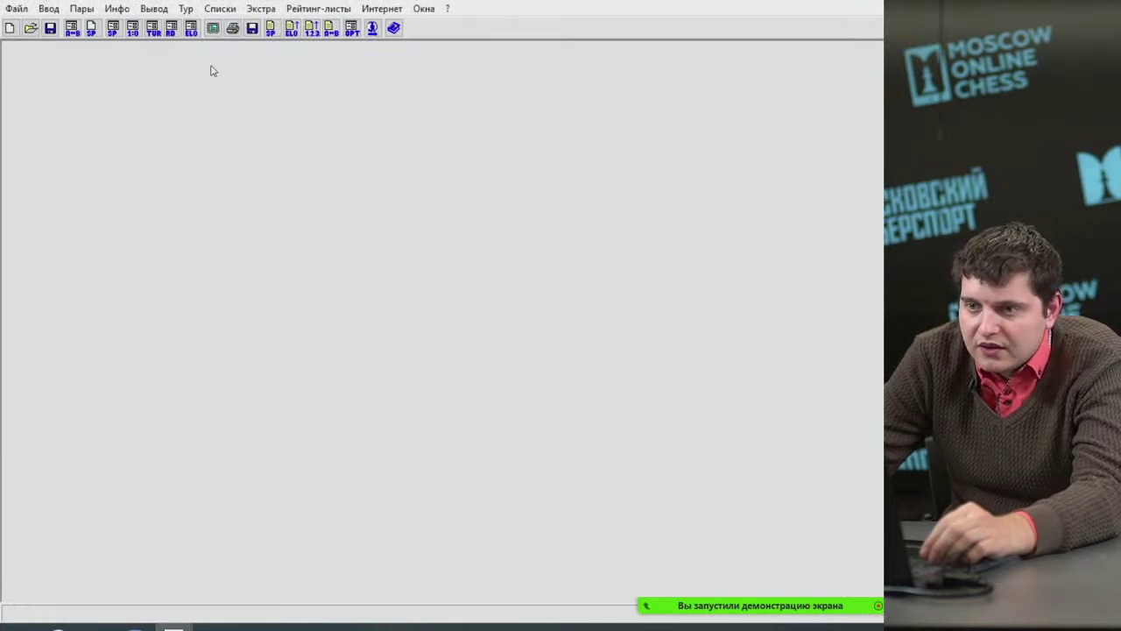
click(193, 8)
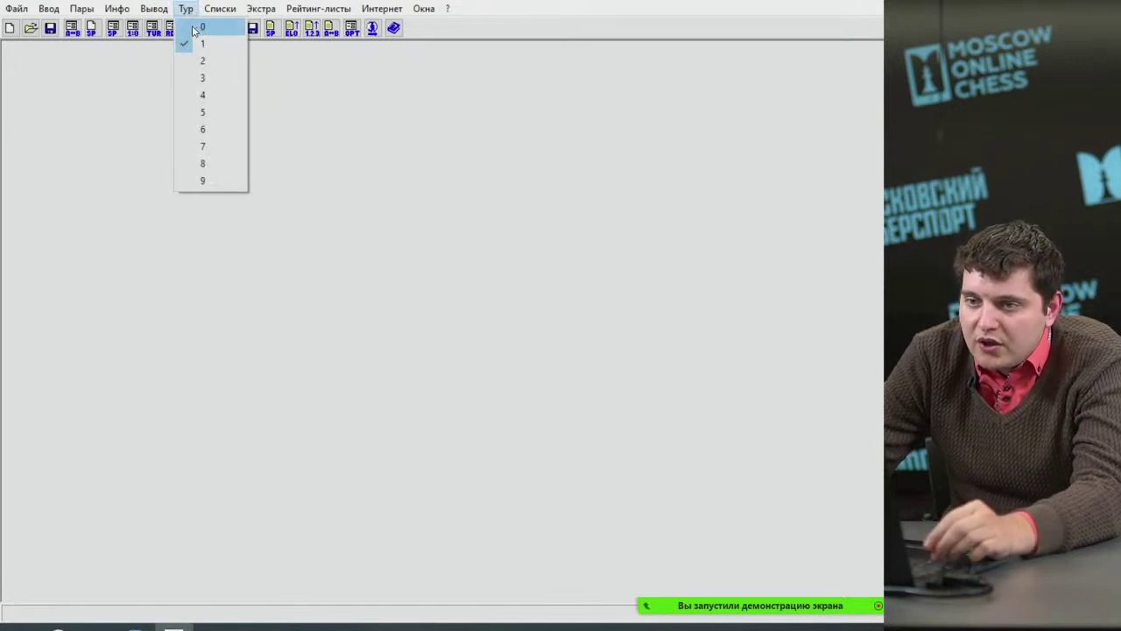
Set the current round to 0 and delete all rounds via Экстра > Опции > Удалить туры.
click(194, 30)
click(261, 9)
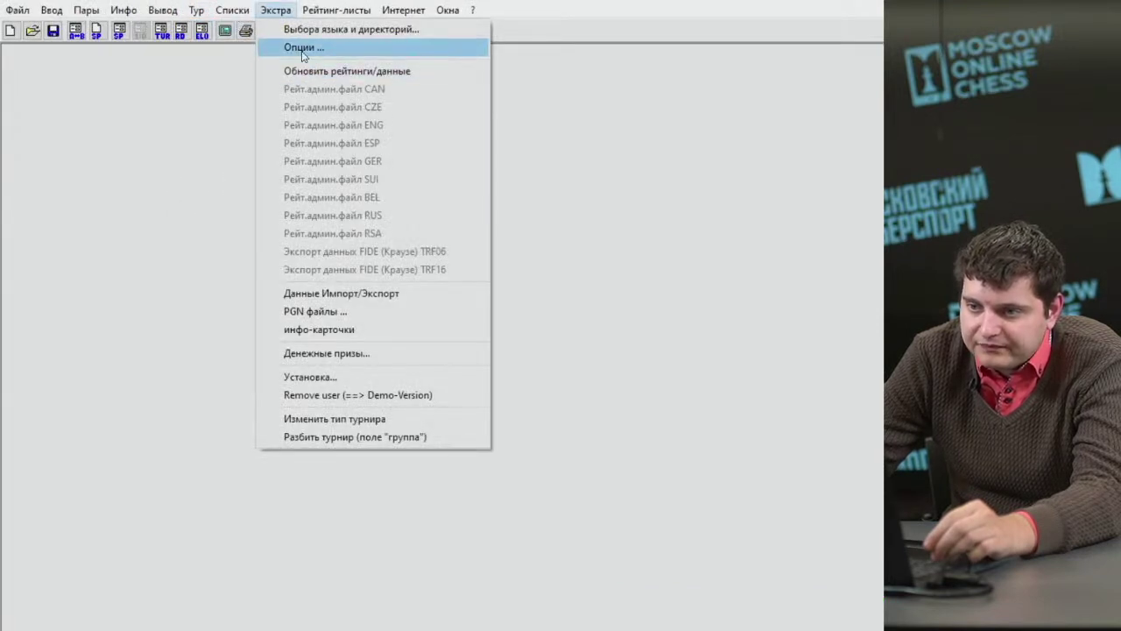
click(302, 49)
click(493, 428)
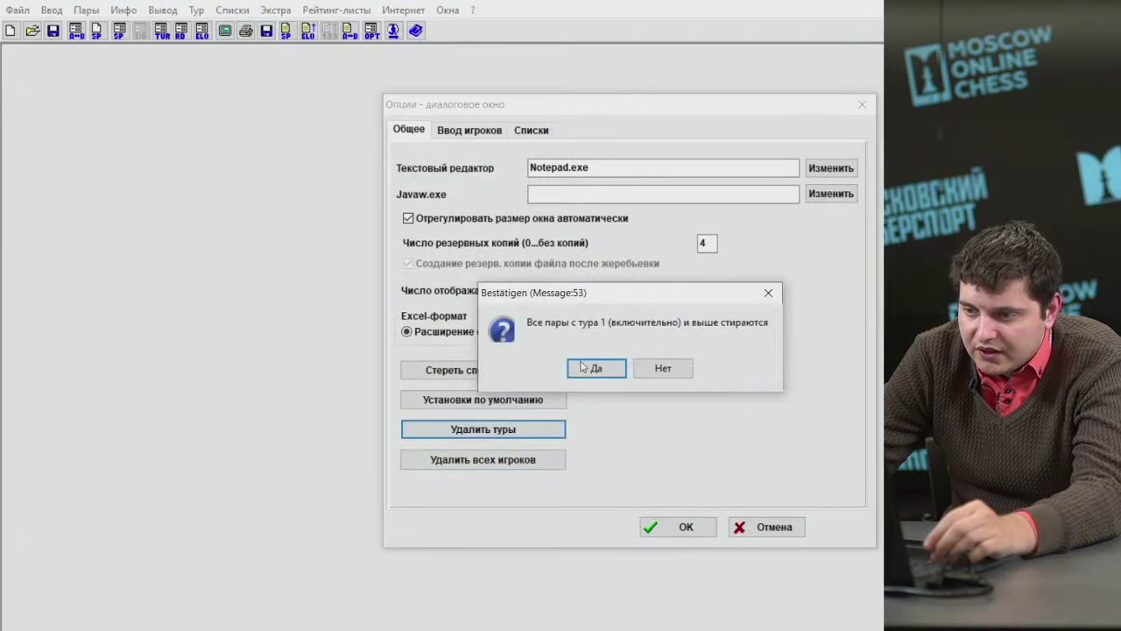
click(582, 366)
click(679, 526)
Change the tournament type from round robin to Swiss system, confirming both prompts.
click(198, 10)
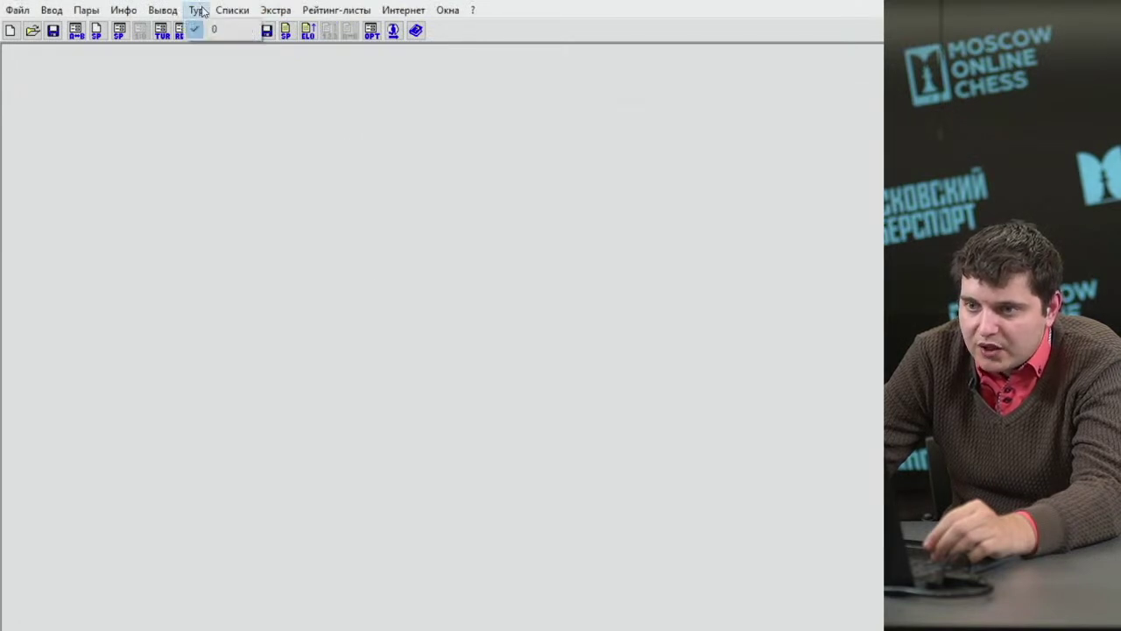
click(194, 31)
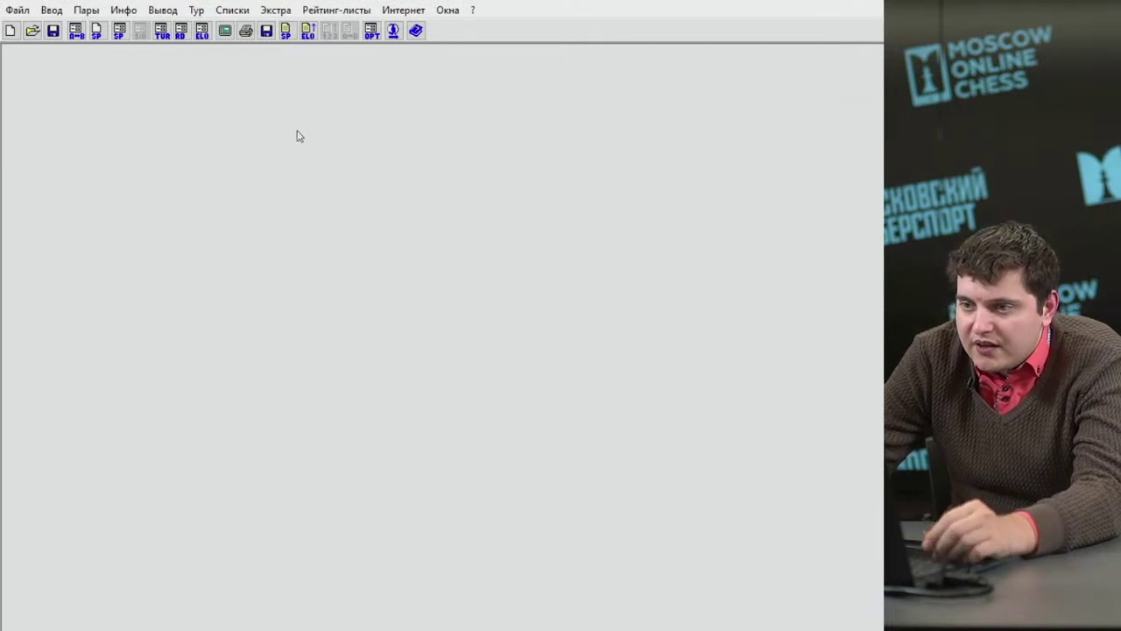
click(273, 11)
click(335, 418)
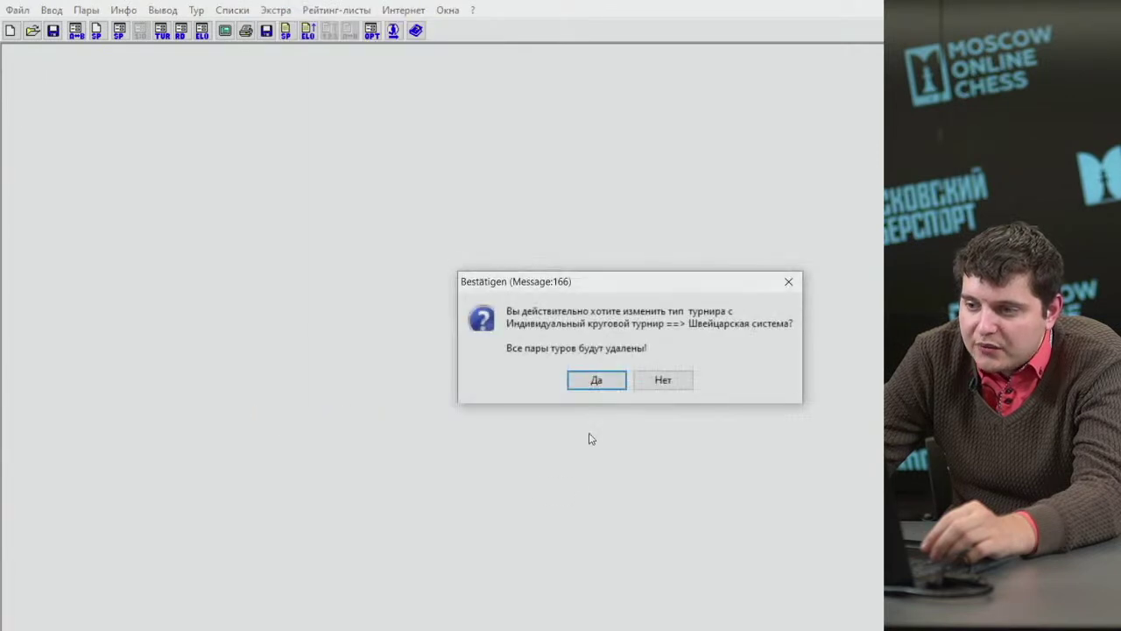
click(596, 380)
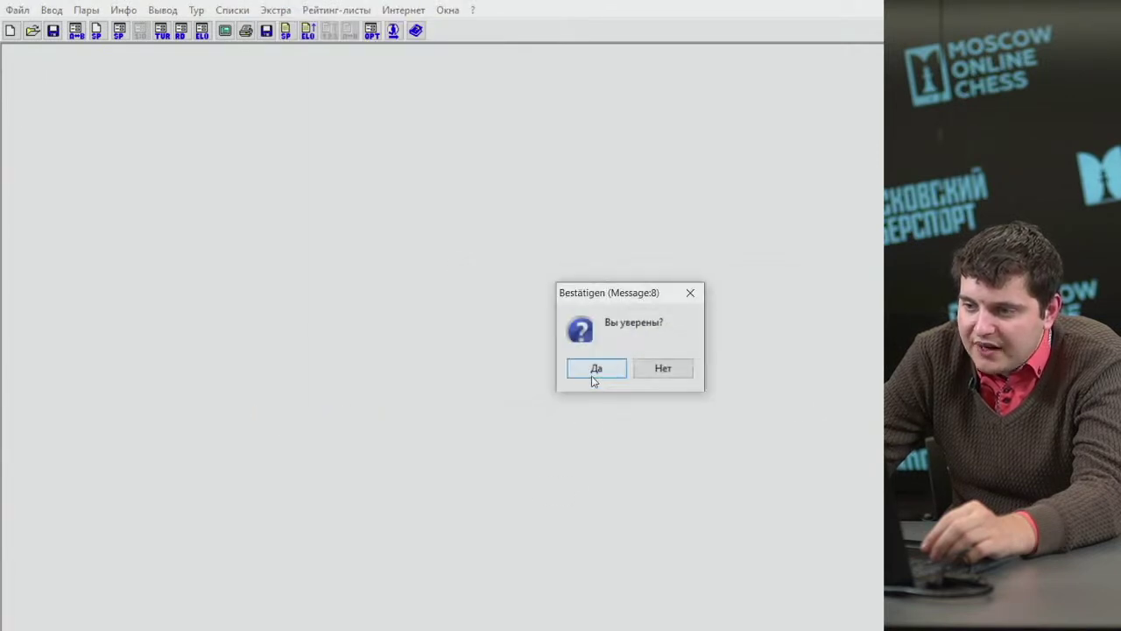
click(595, 371)
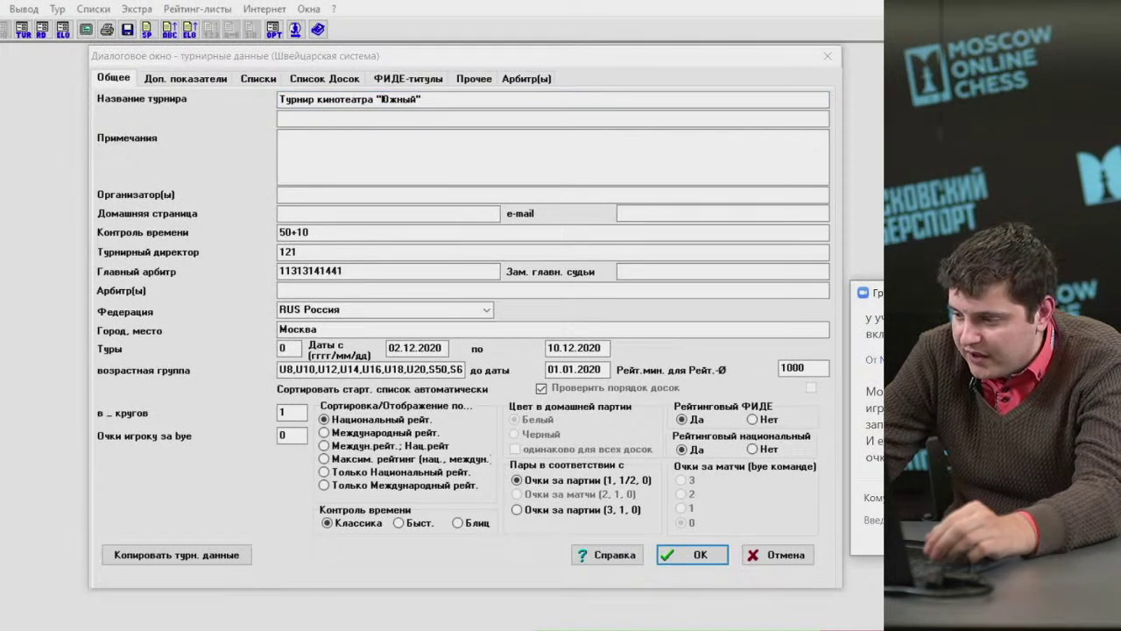
In the tournament data dialog, set 'Очки игроку за bye' to 1.
mouse_move(360, 615)
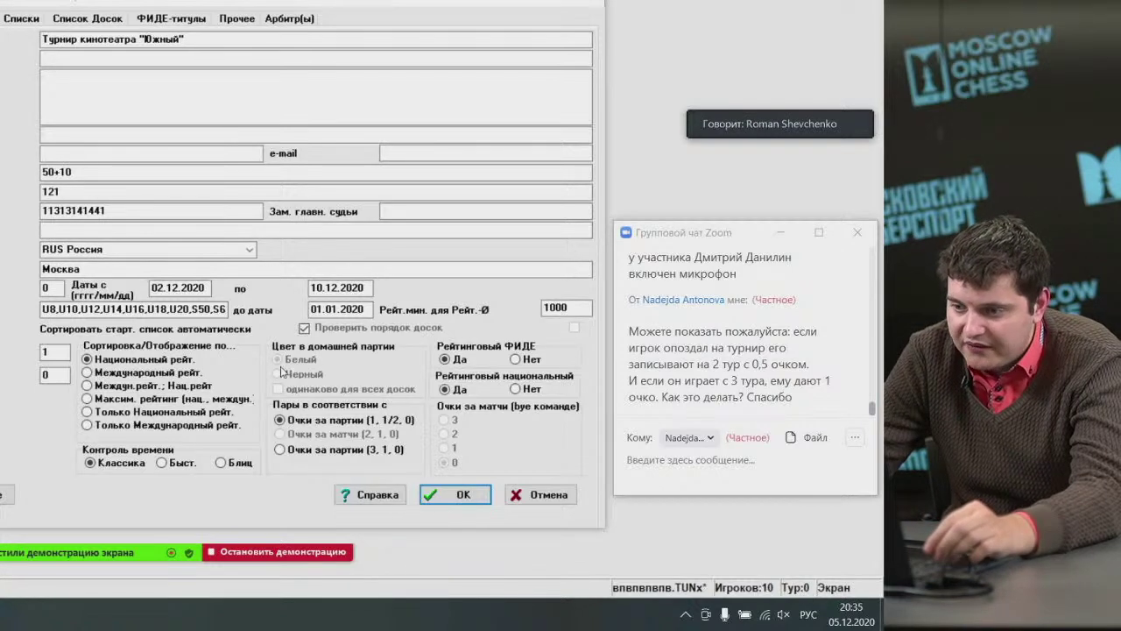
click(246, 351)
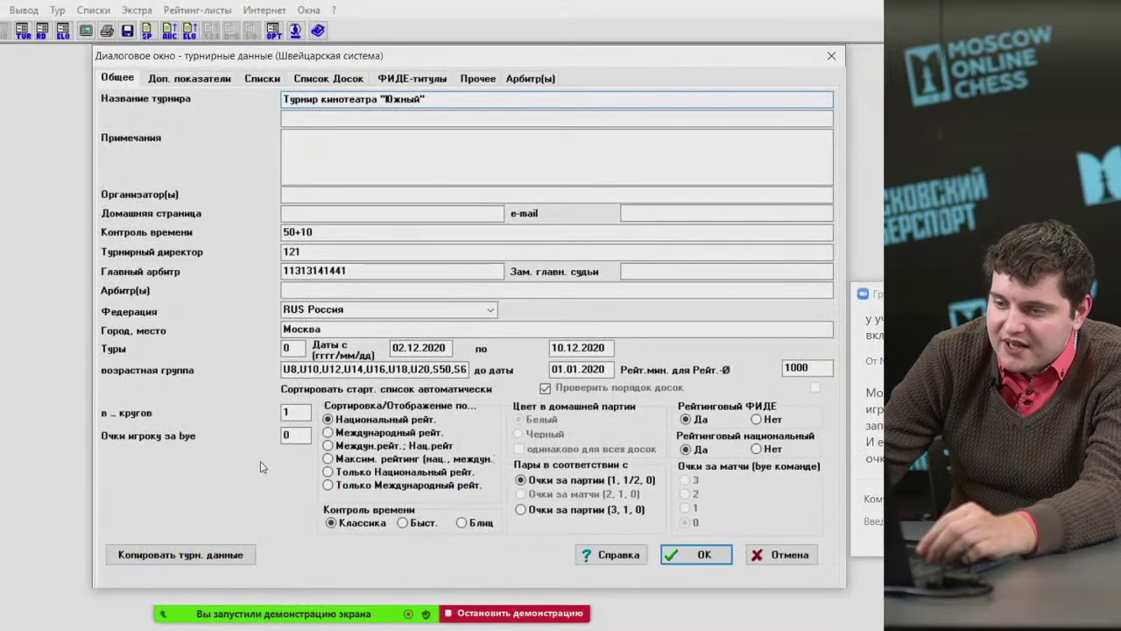
click(295, 441)
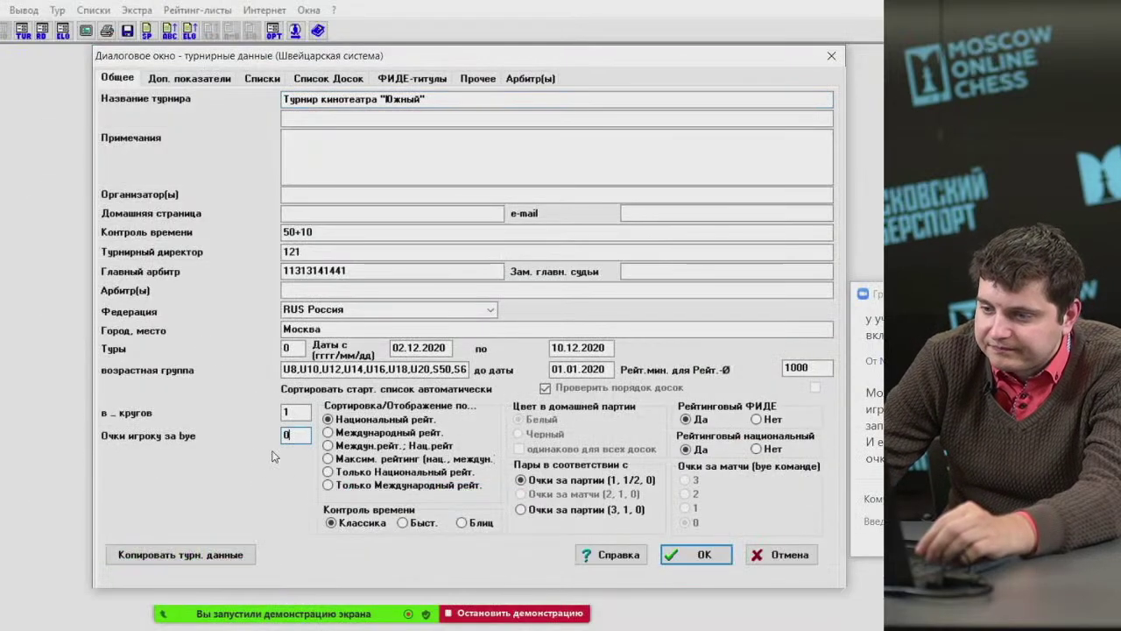
drag(293, 438, 261, 436)
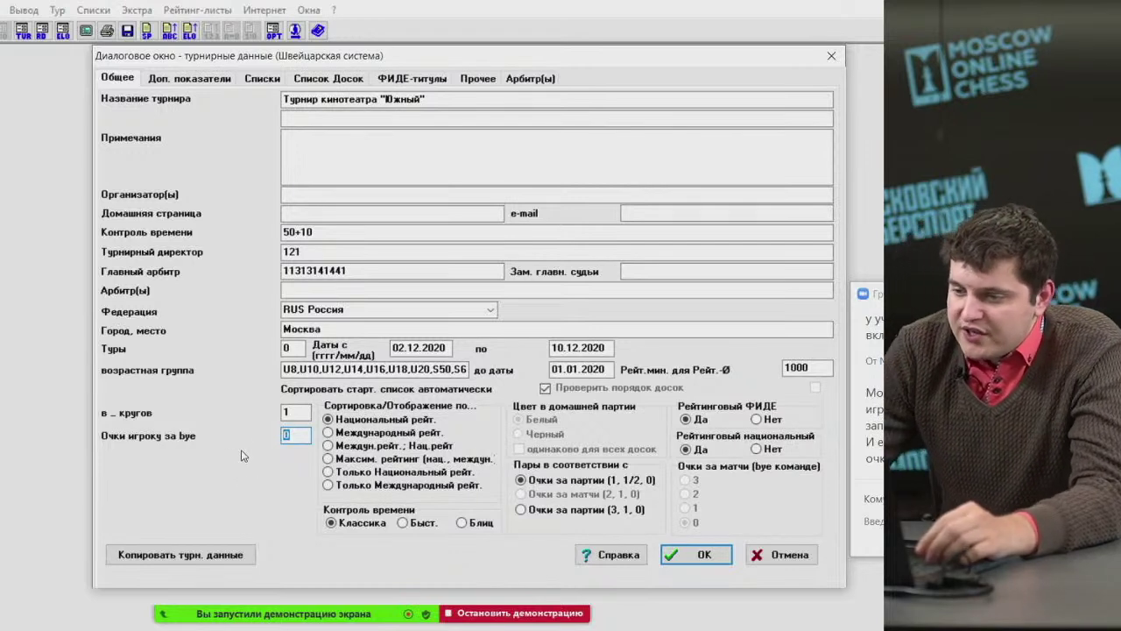
click(297, 436)
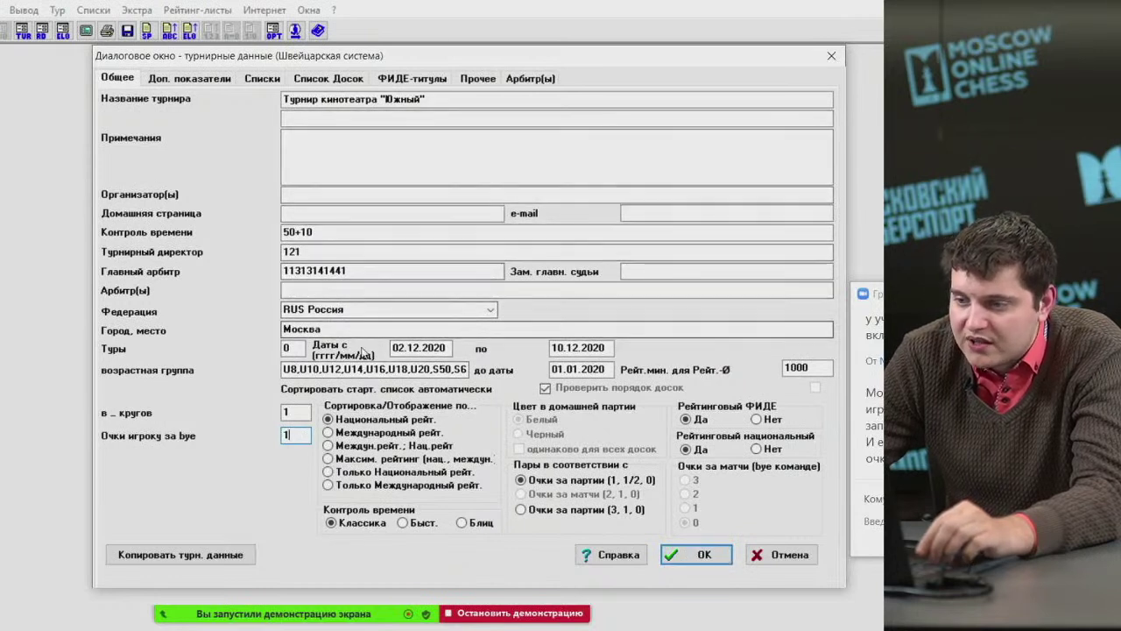
Correct 'Туры' to 9 after the invalid-round warning and confirm the tournament data.
click(702, 557)
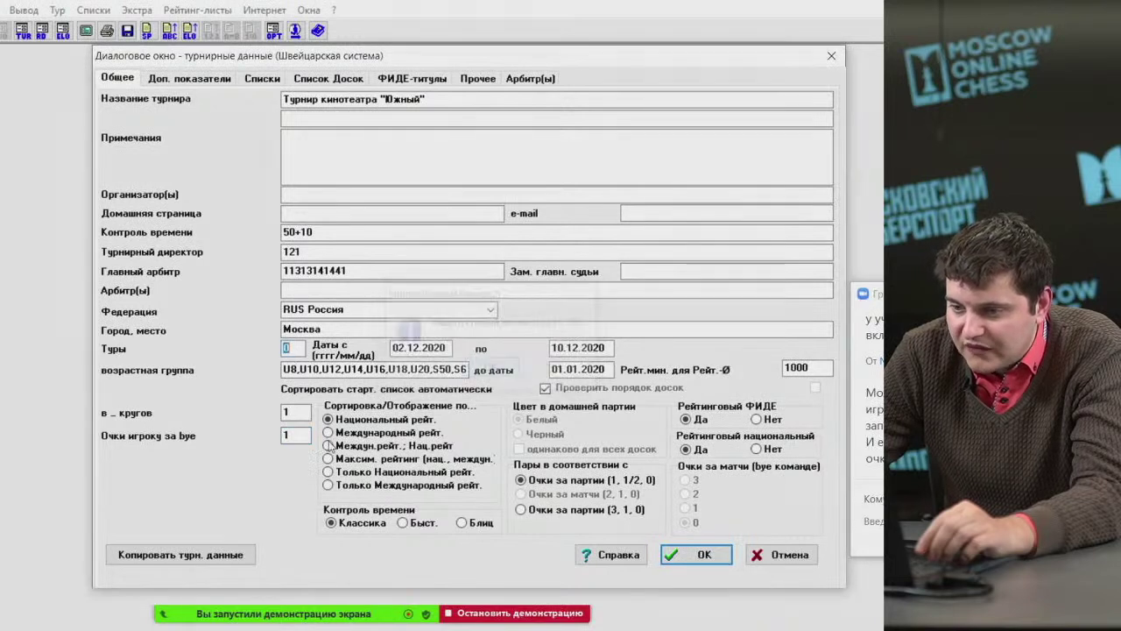
click(489, 370)
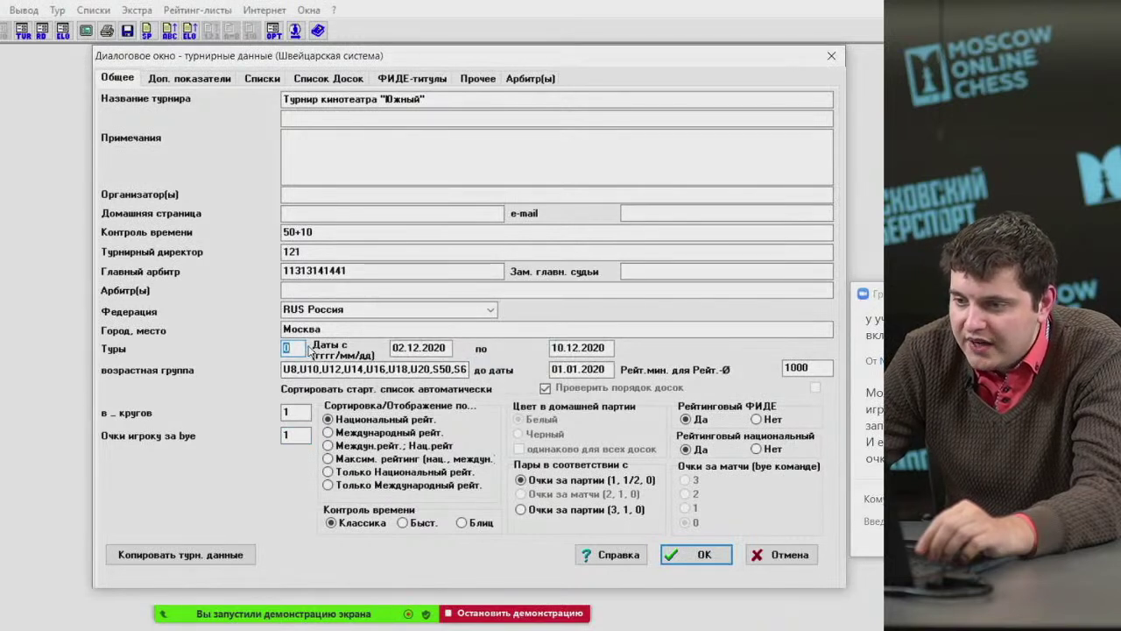
text(9)
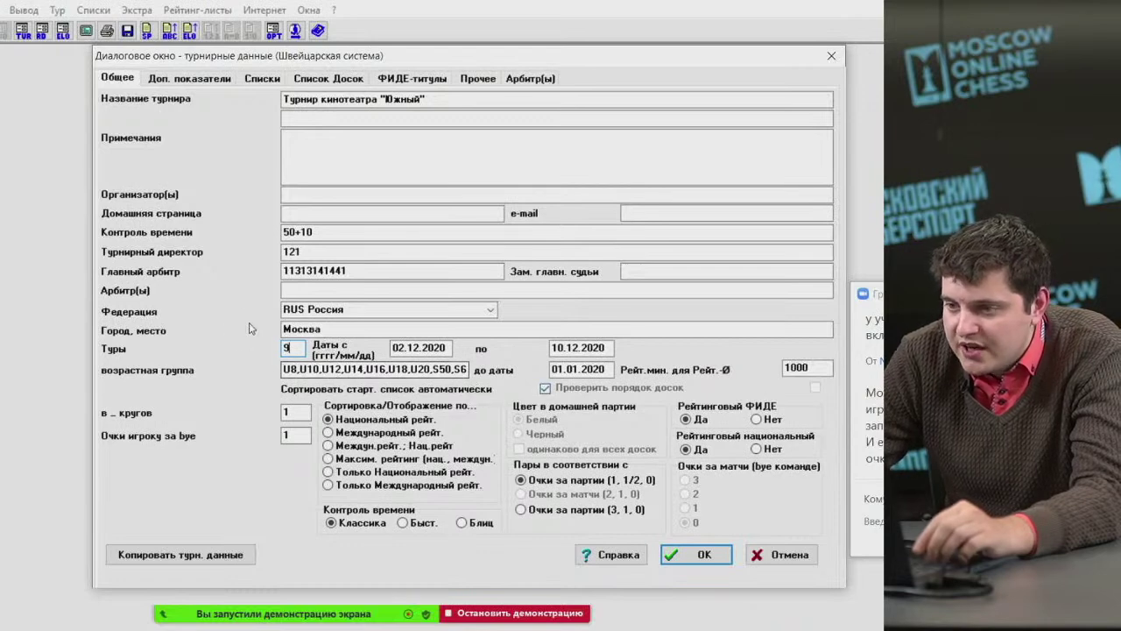
drag(325, 60, 230, 59)
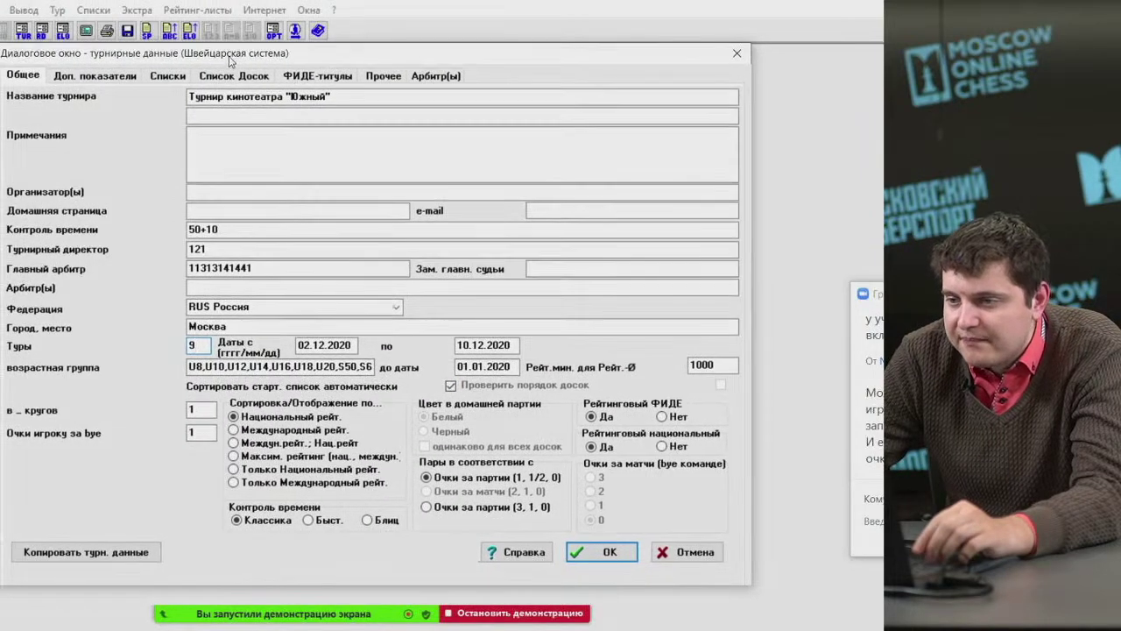
click(595, 554)
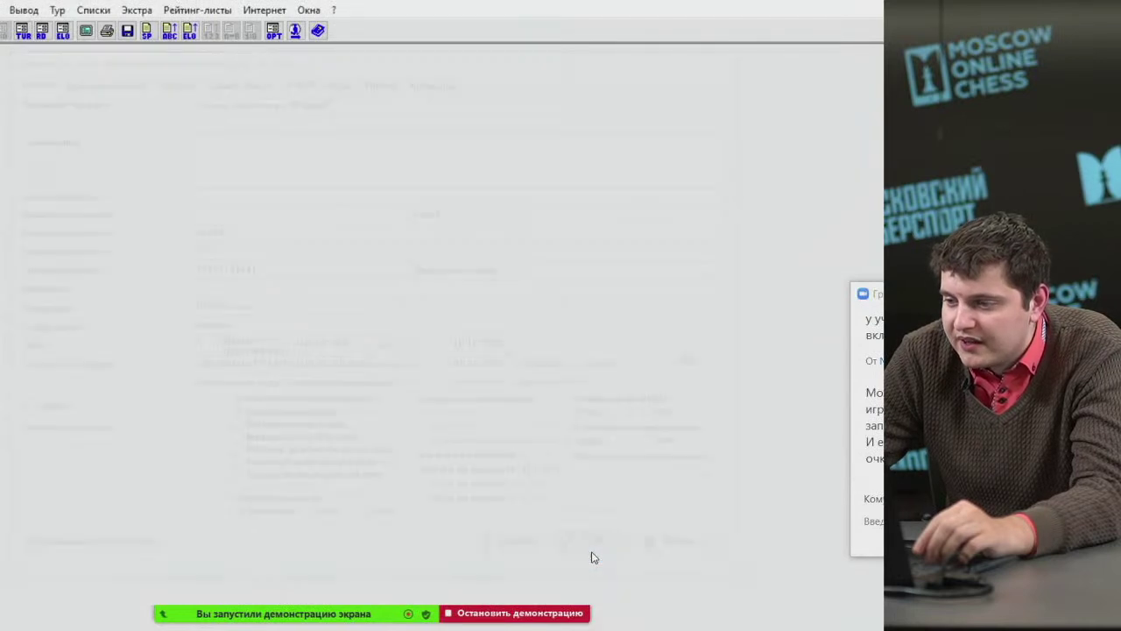
Show the Списки > Стартовое место list of ten players with ratings, federation and clubs.
click(92, 10)
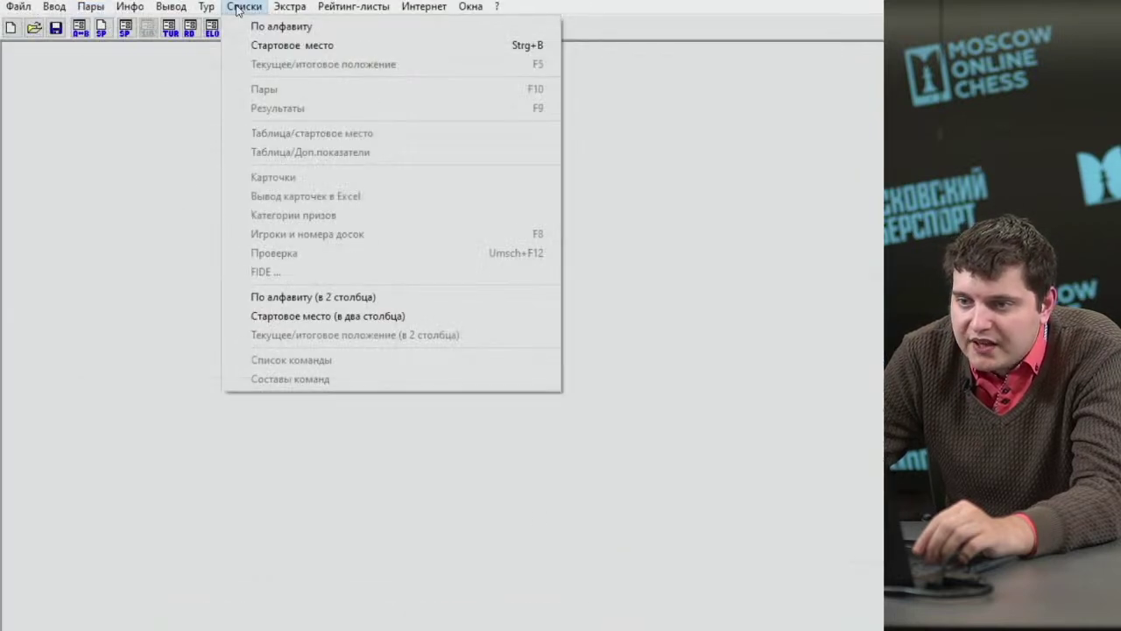
click(286, 50)
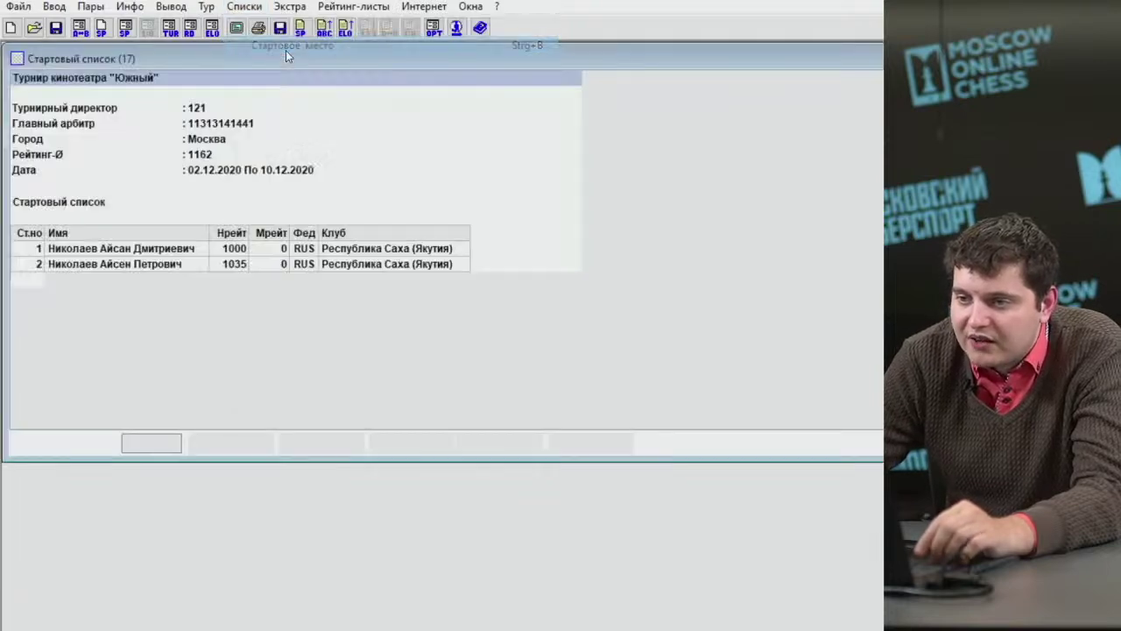
click(243, 6)
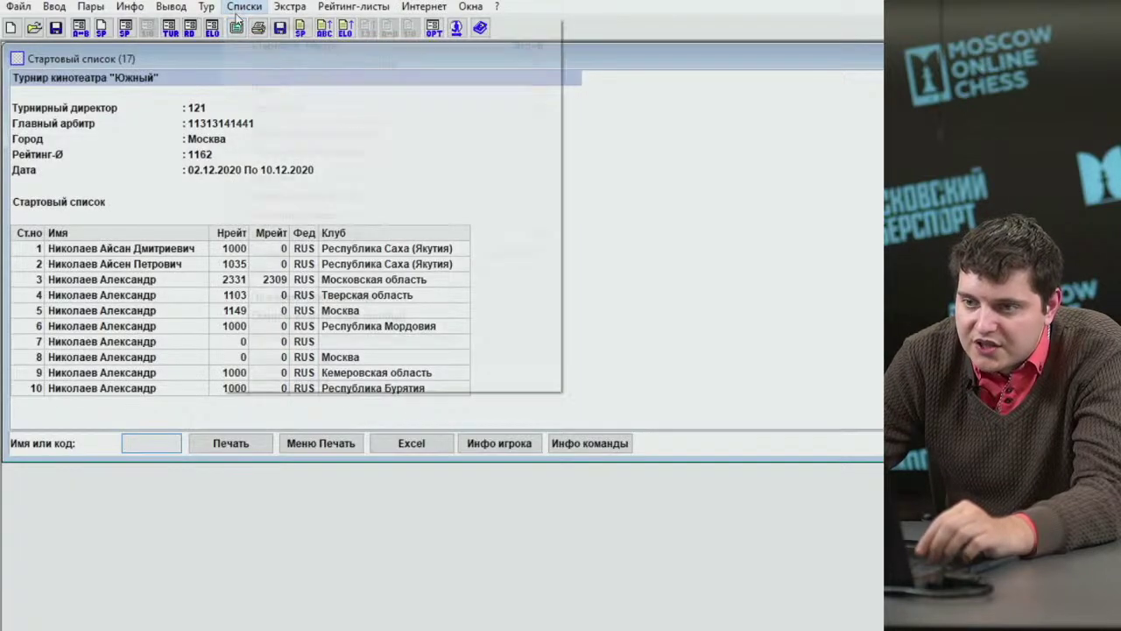
click(263, 42)
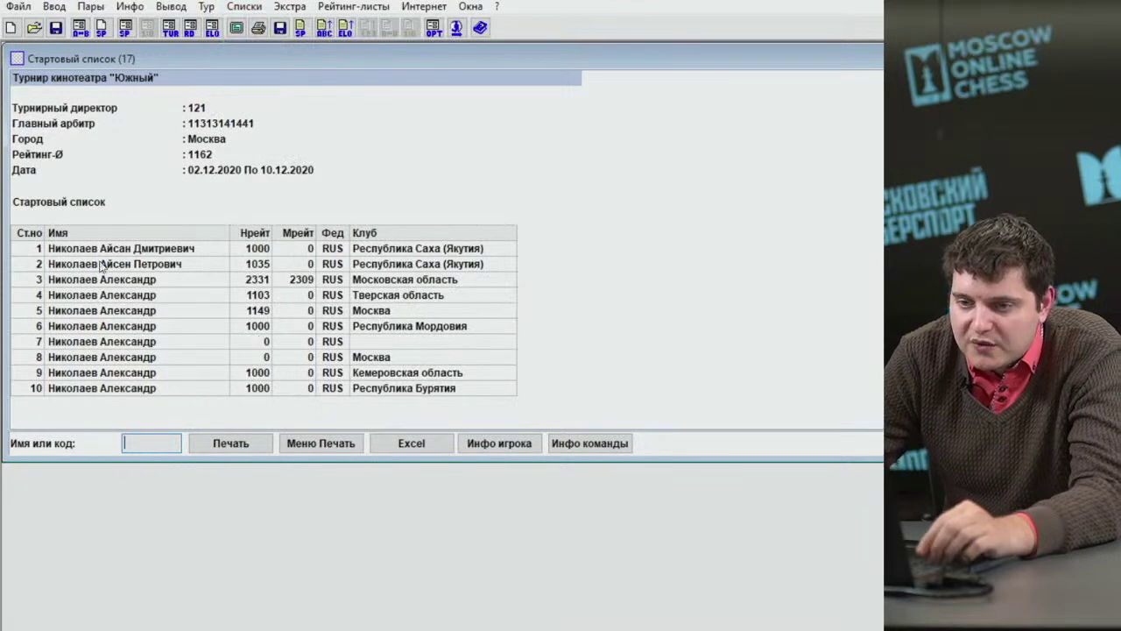
click(43, 248)
drag(108, 292, 161, 368)
In the Ввод > Игроки table, enter a 1000 rating for players 7 and 8.
click(55, 6)
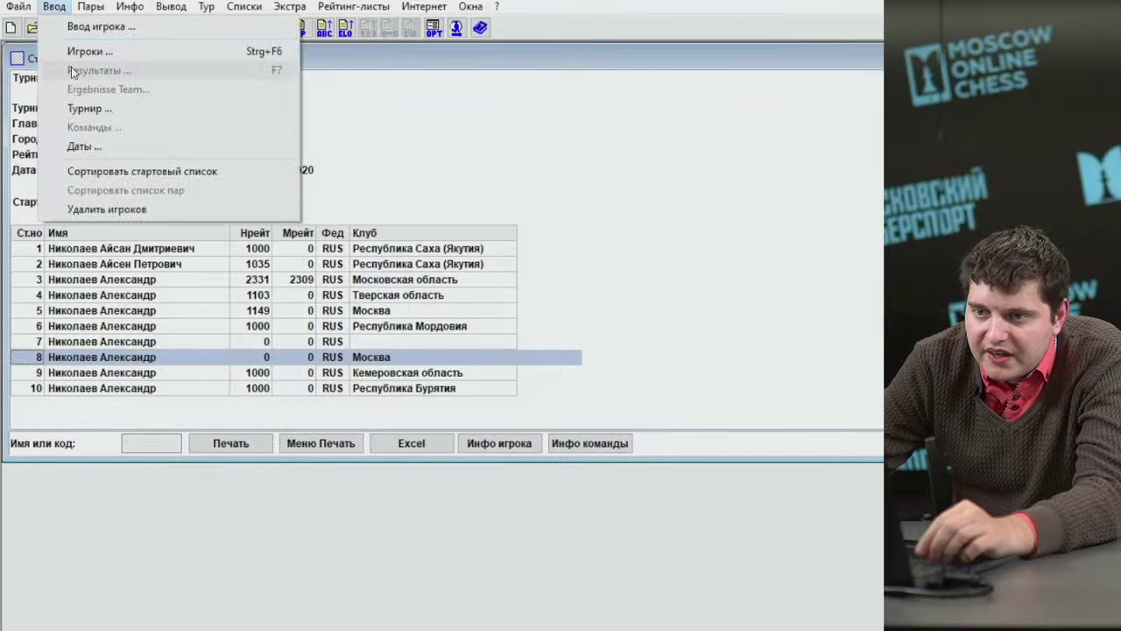
click(70, 47)
click(343, 204)
text(1000)
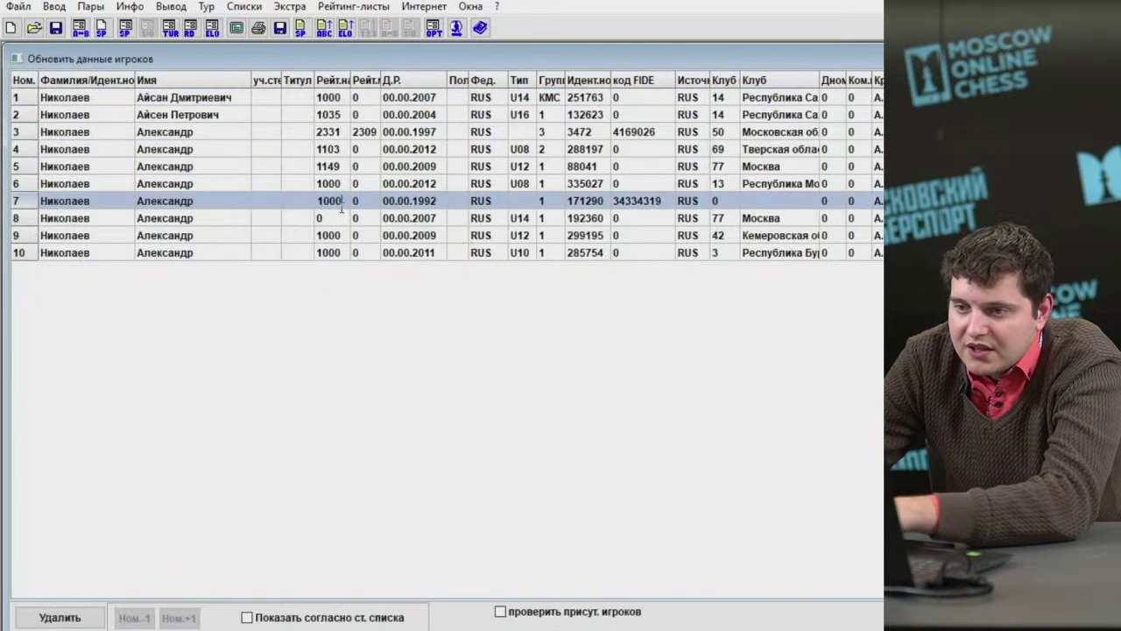
click(340, 219)
text(1000)
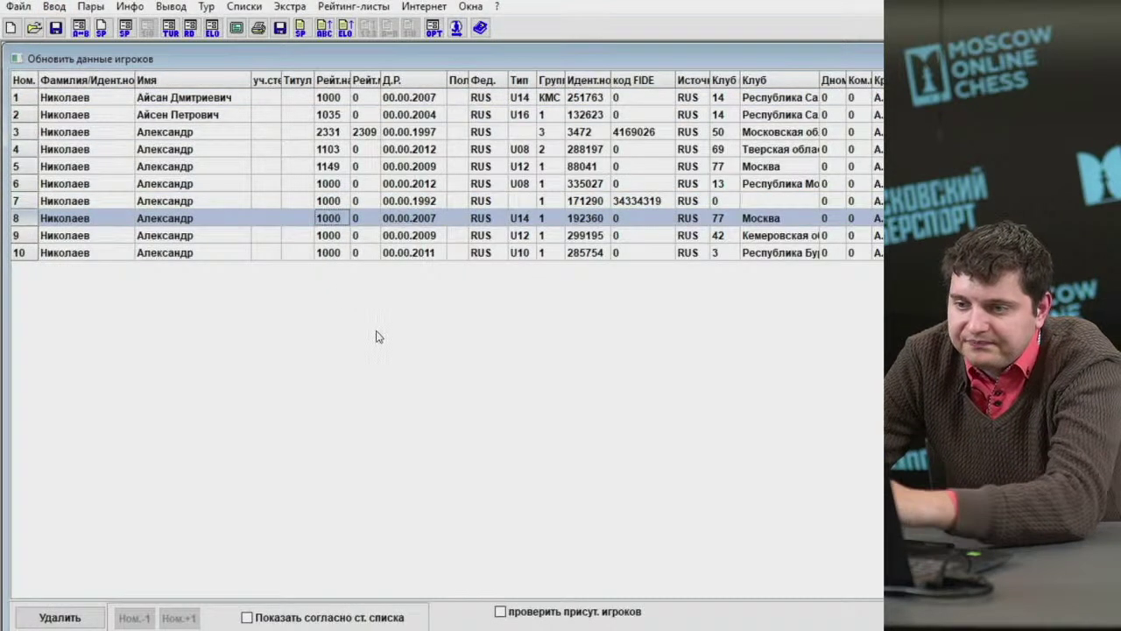
click(57, 8)
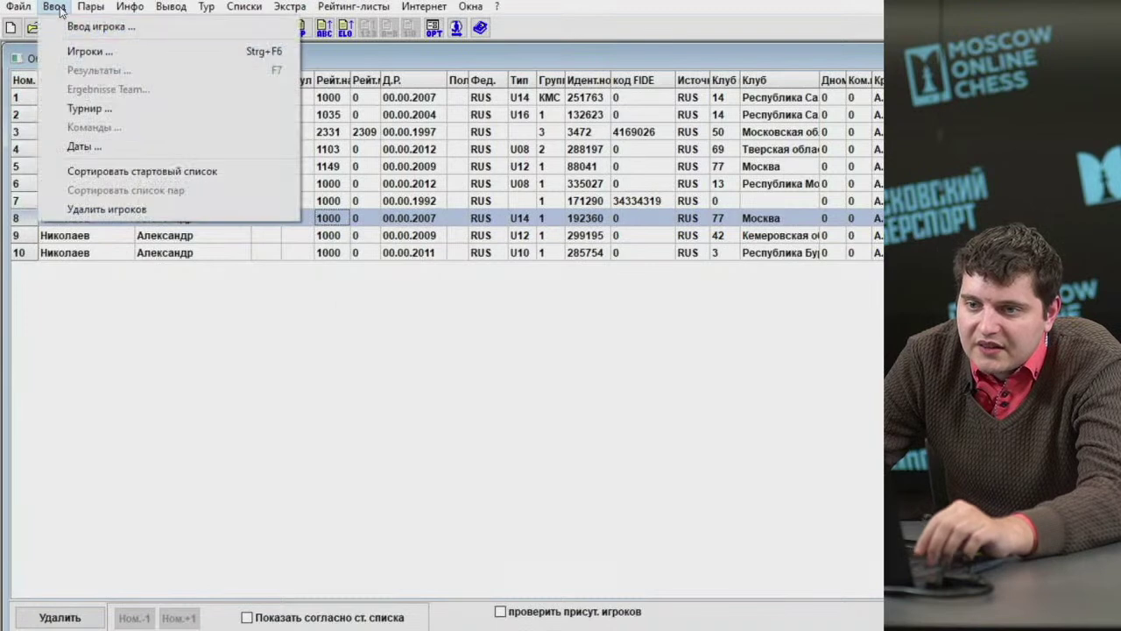
Sort the start list by rating with Сортировать стартовый список, confirming with Да.
click(98, 171)
click(628, 384)
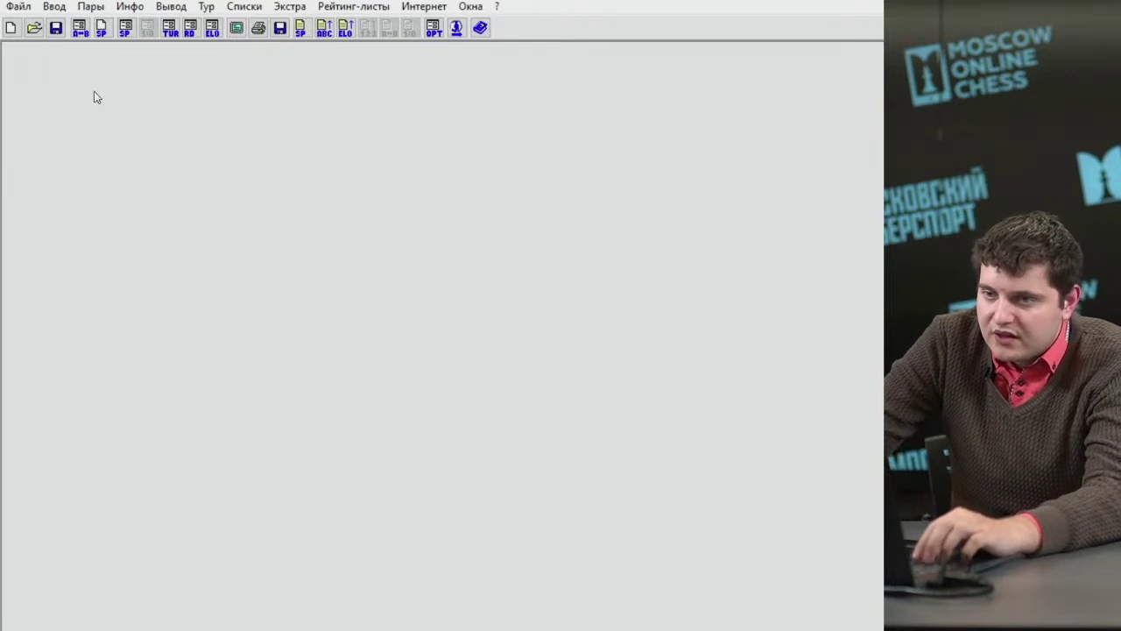
click(50, 12)
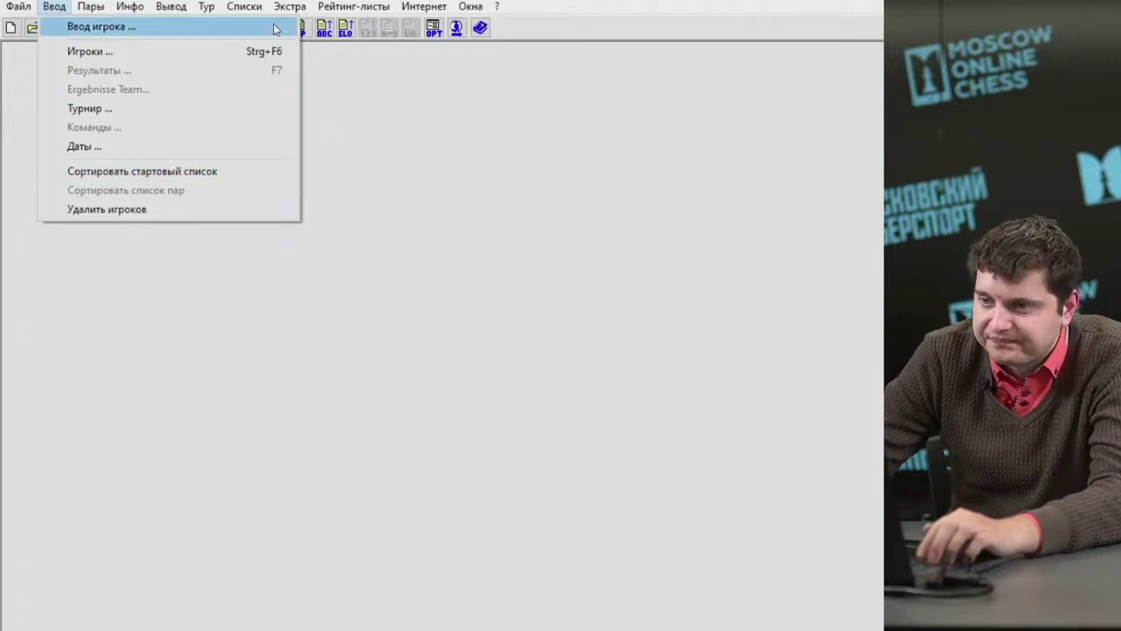
mouse_move(258, 14)
mouse_move(54, 7)
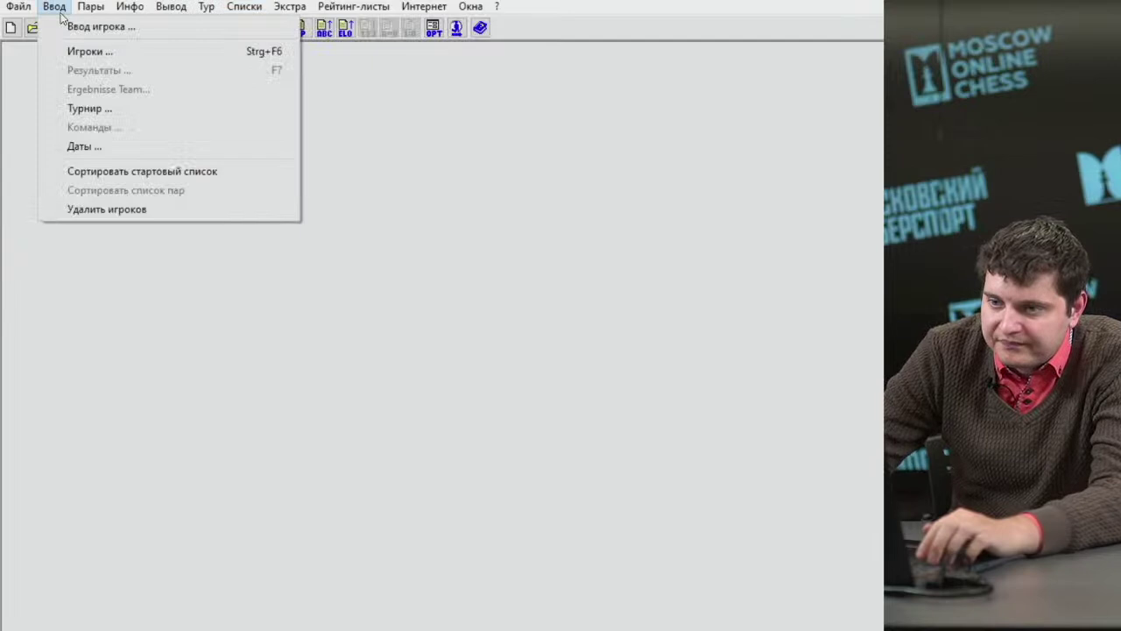
click(105, 170)
click(621, 383)
Display the sorted Стартовое место list, headed by the 2331-rated player.
click(249, 7)
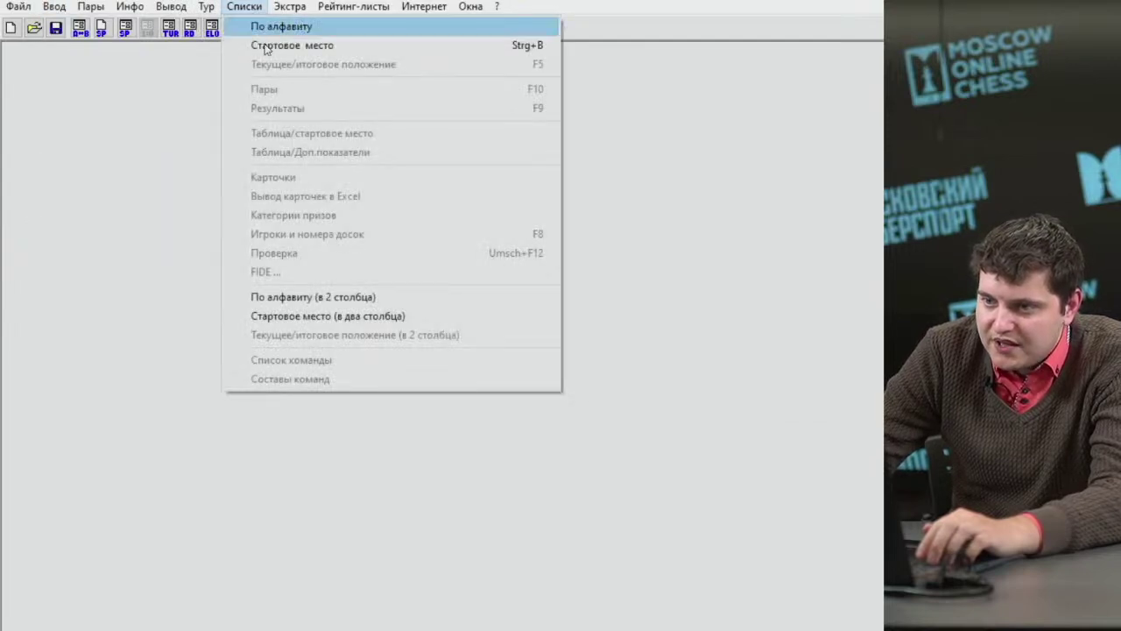
click(289, 44)
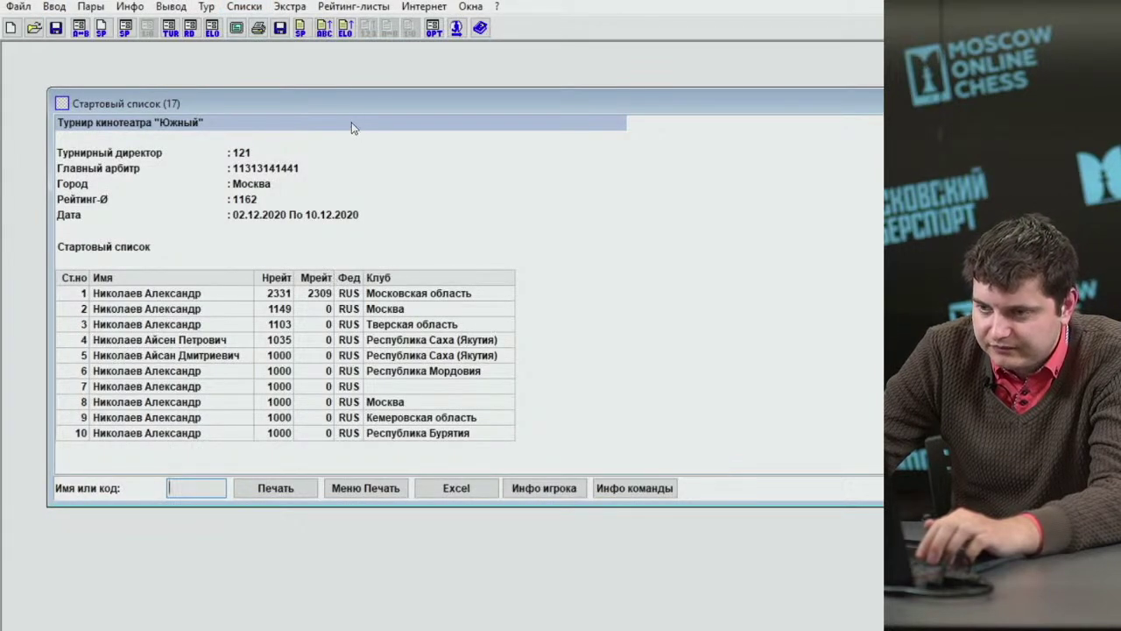
drag(368, 108, 343, 82)
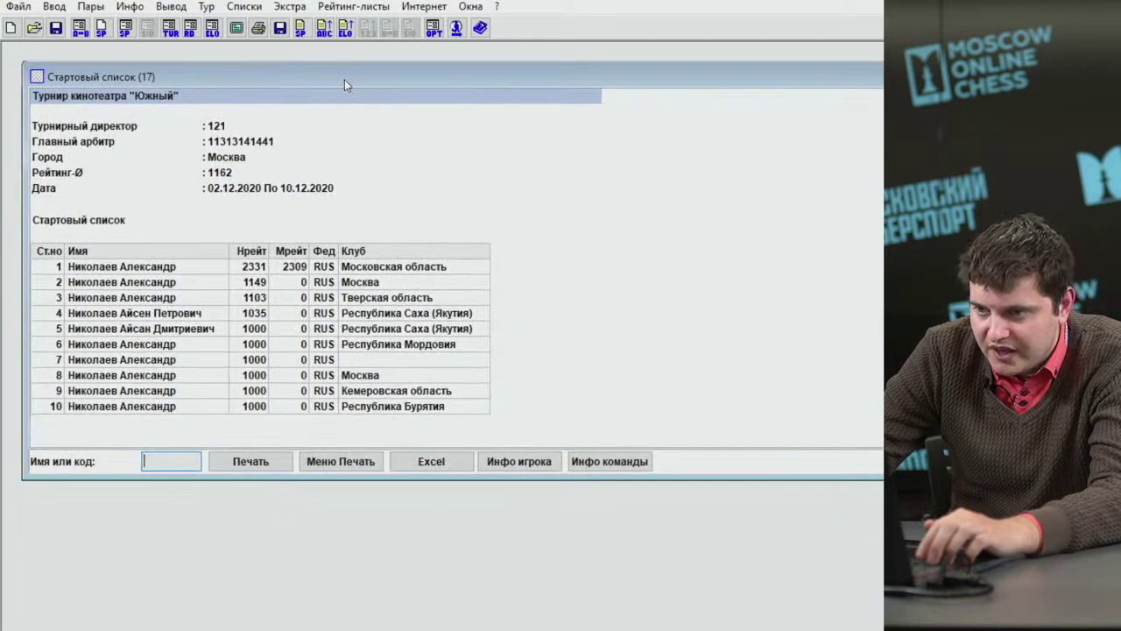
click(235, 284)
Export the start list to Excel as впвпвпвпв_Стартовый_список.xls and open it.
click(324, 463)
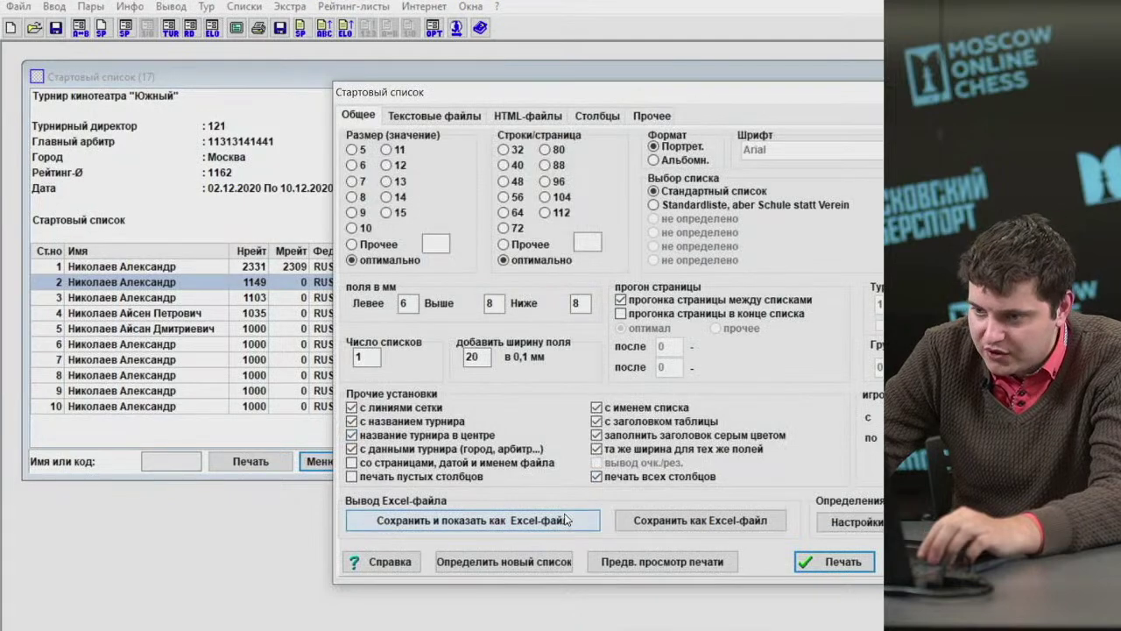
click(550, 521)
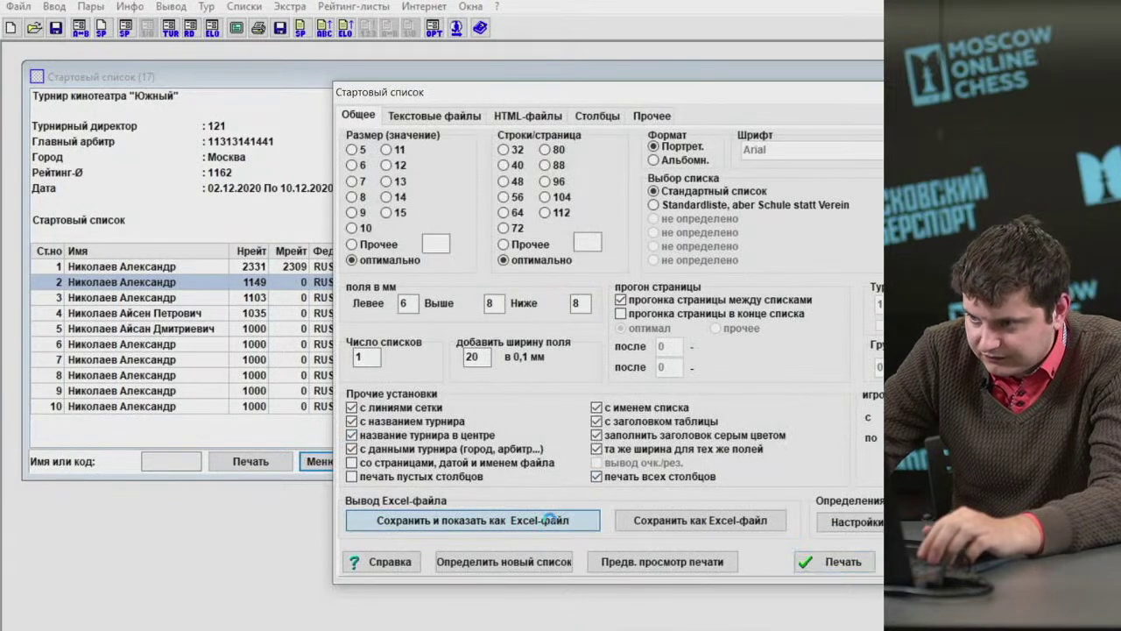
key(Return)
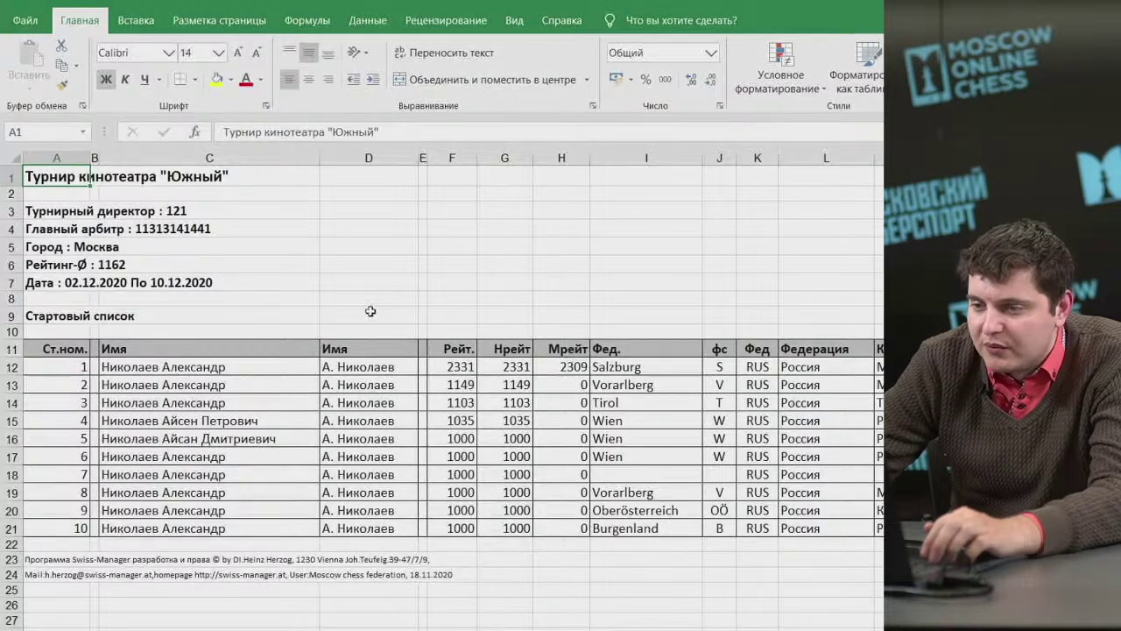
Delete the short-name, blank and Рейт. columns D:F, then the four federation columns F:I.
drag(366, 160, 470, 169)
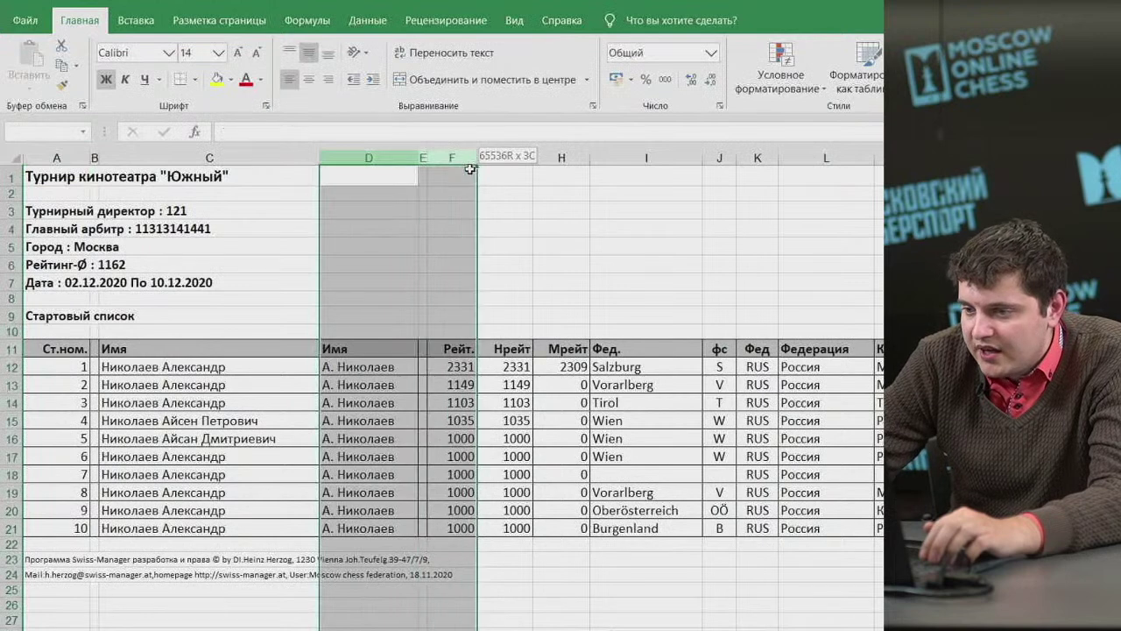
right_click(459, 158)
click(508, 300)
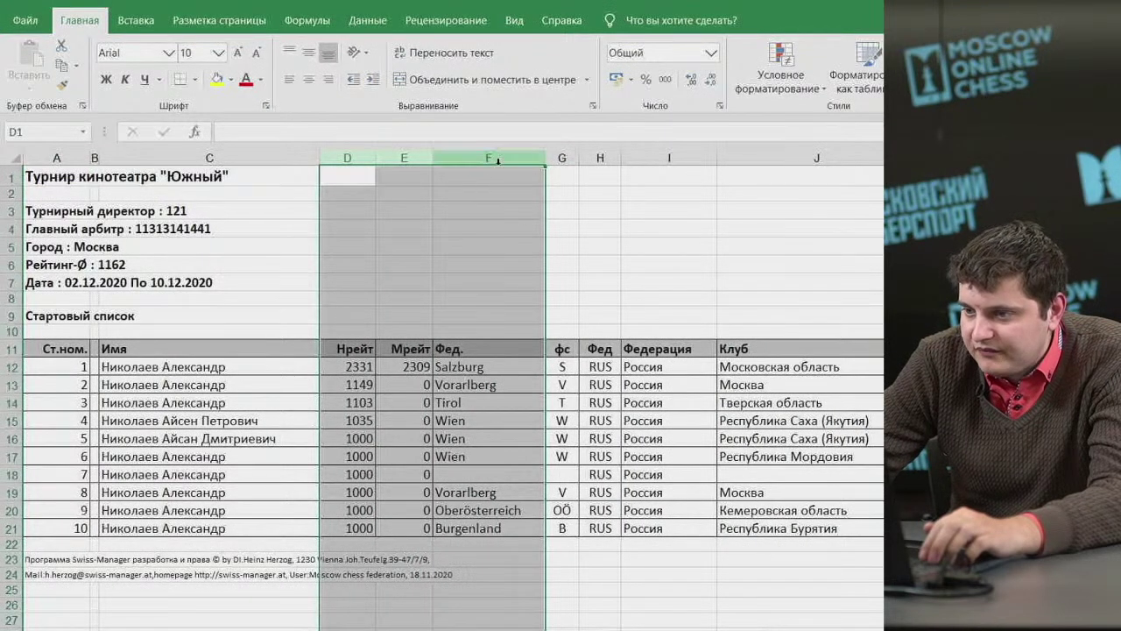
drag(488, 158, 640, 155)
right_click(665, 158)
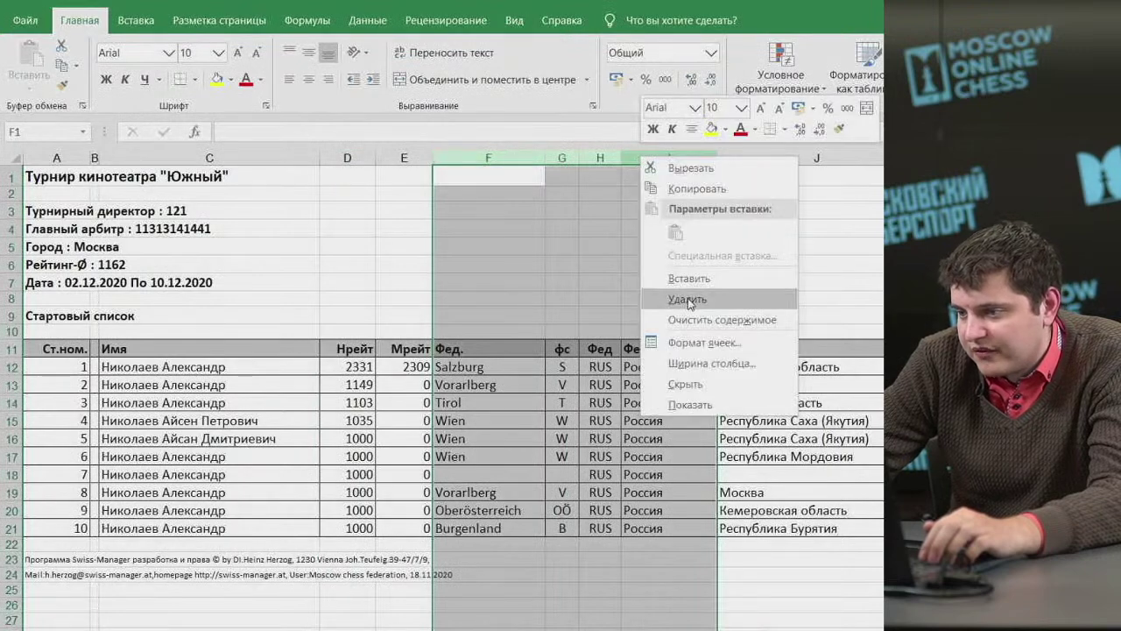
click(751, 295)
Move the Д.Р. birth-date column to column D, after the player names, and select the footer rows.
click(675, 159)
right_click(675, 158)
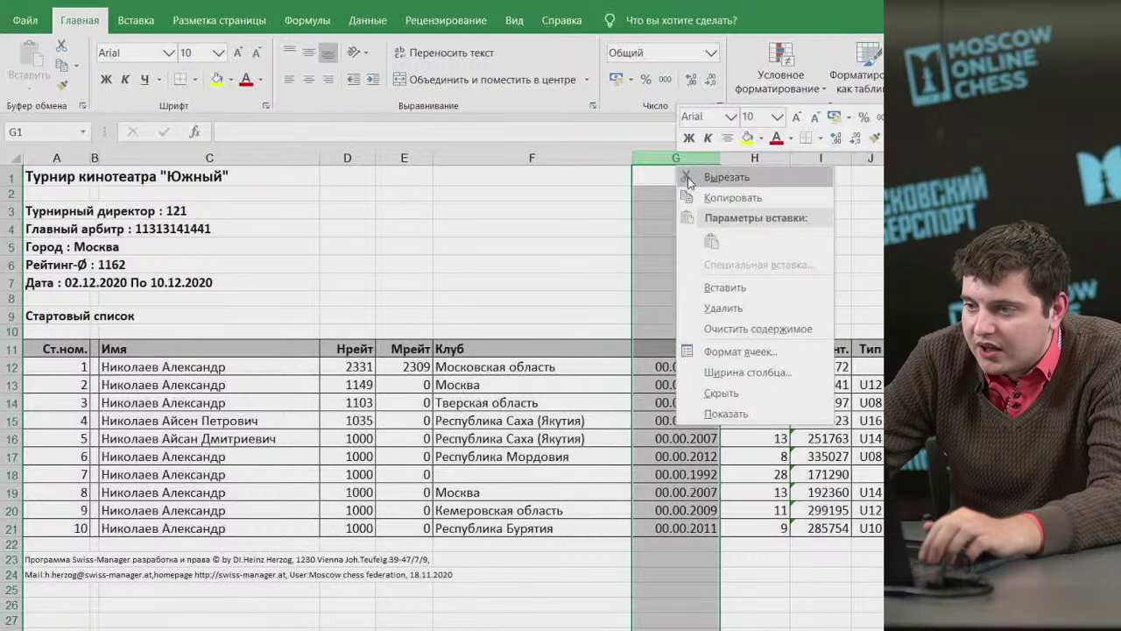
click(710, 176)
click(348, 158)
right_click(350, 163)
click(411, 288)
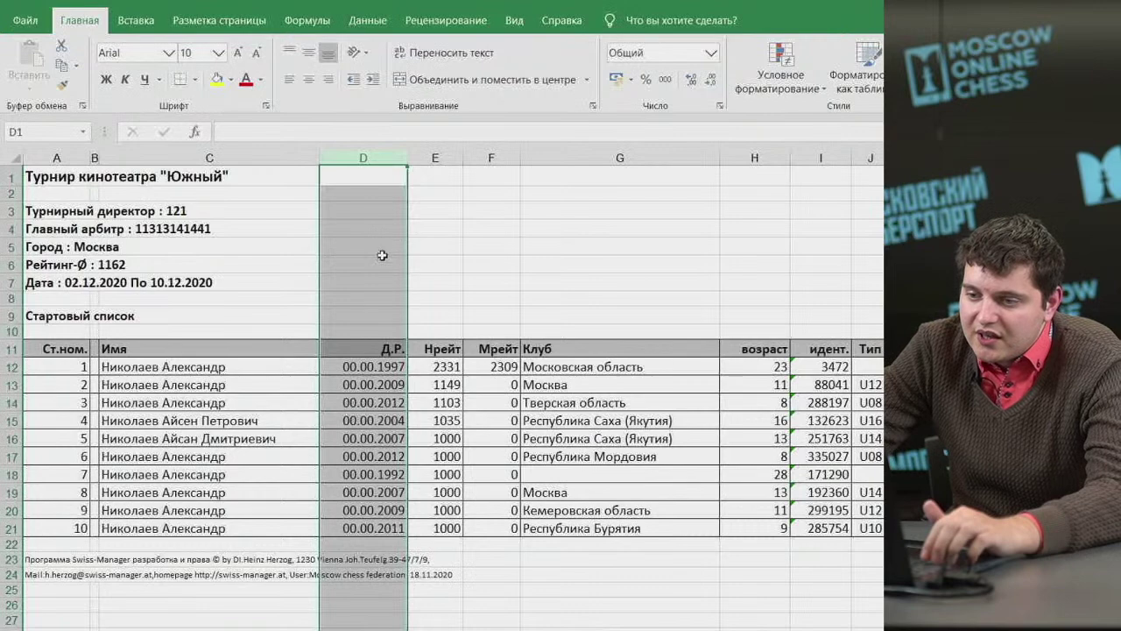
drag(12, 559, 12, 574)
right_click(12, 575)
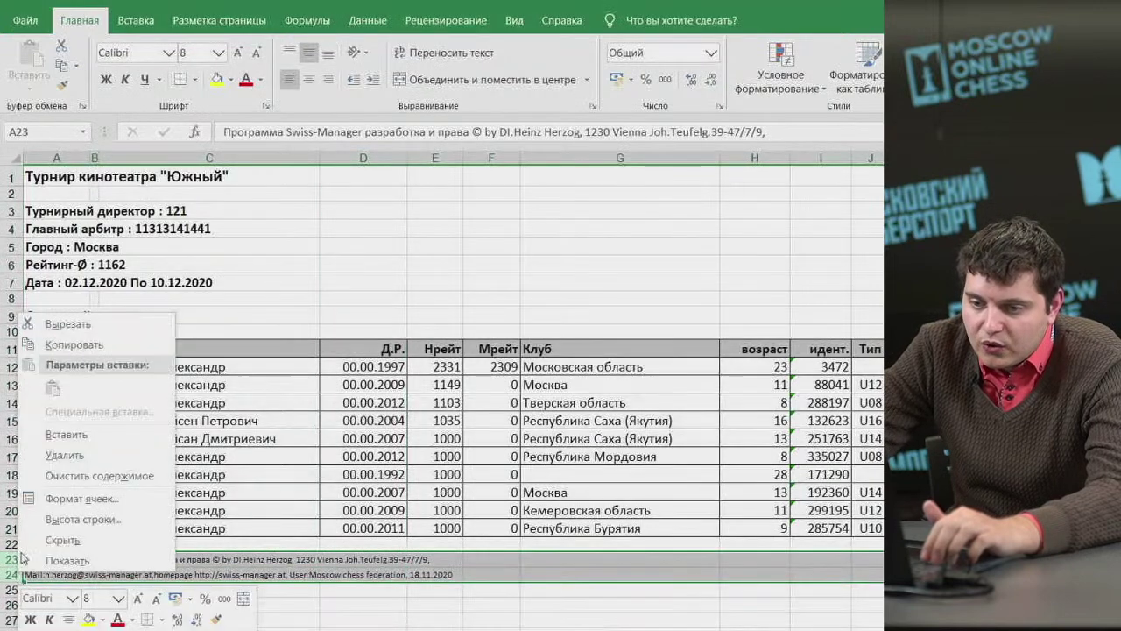
Delete the two footer rows and remove the patronymics from the names in C15 and C16.
click(53, 454)
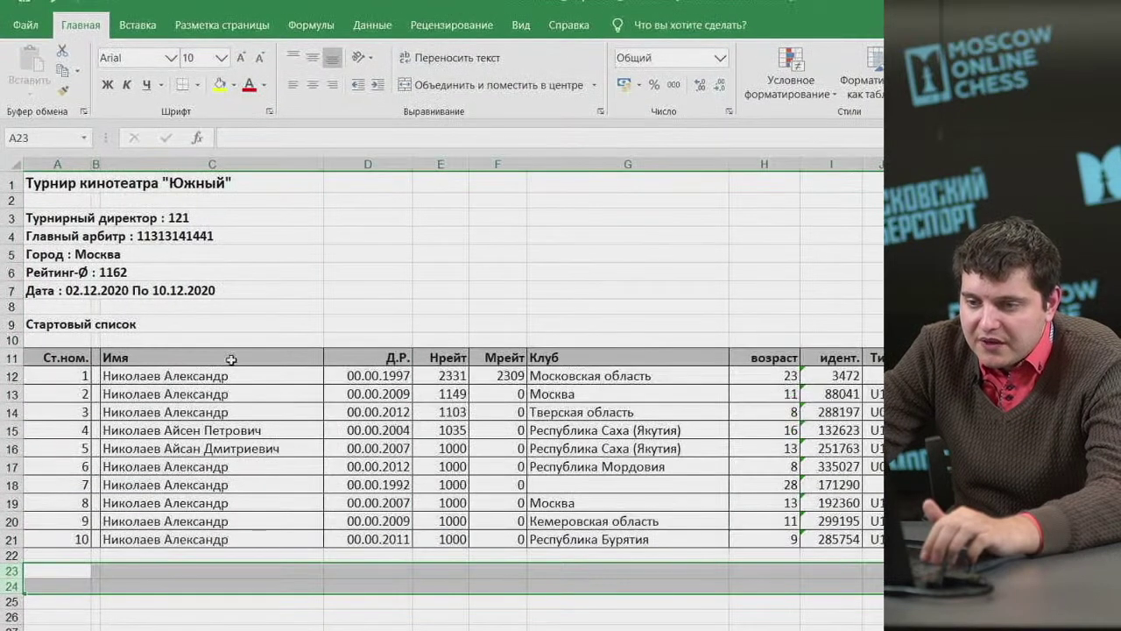
click(235, 433)
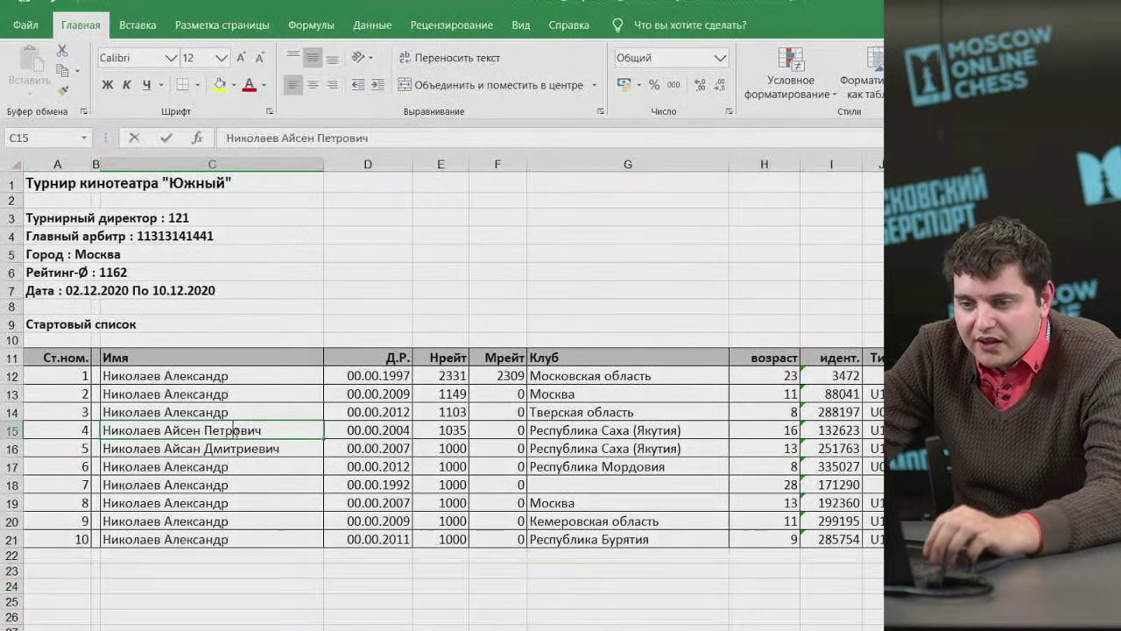
key(F2)
key(BackSpace)
key(BackSpace)
key(BackSpace)
key(BackSpace)
key(BackSpace)
key(BackSpace)
key(BackSpace)
key(BackSpace)
key(Return)
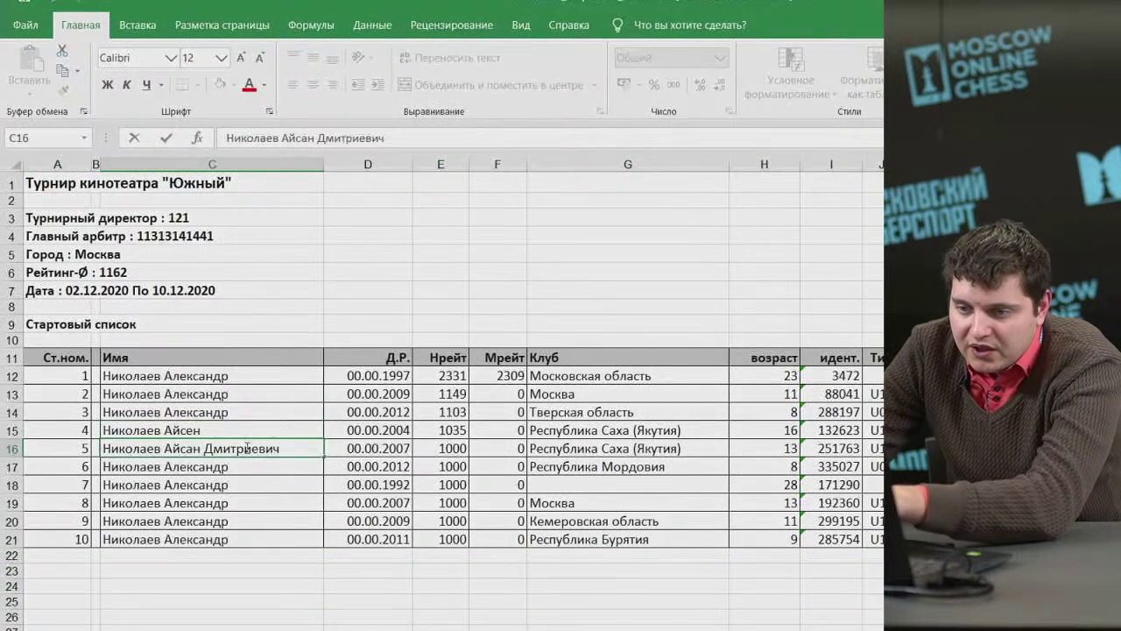
key(F2)
key(BackSpace)
key(BackSpace)
key(BackSpace)
key(BackSpace)
key(BackSpace)
key(BackSpace)
key(BackSpace)
key(BackSpace)
key(BackSpace)
key(BackSpace)
key(Return)
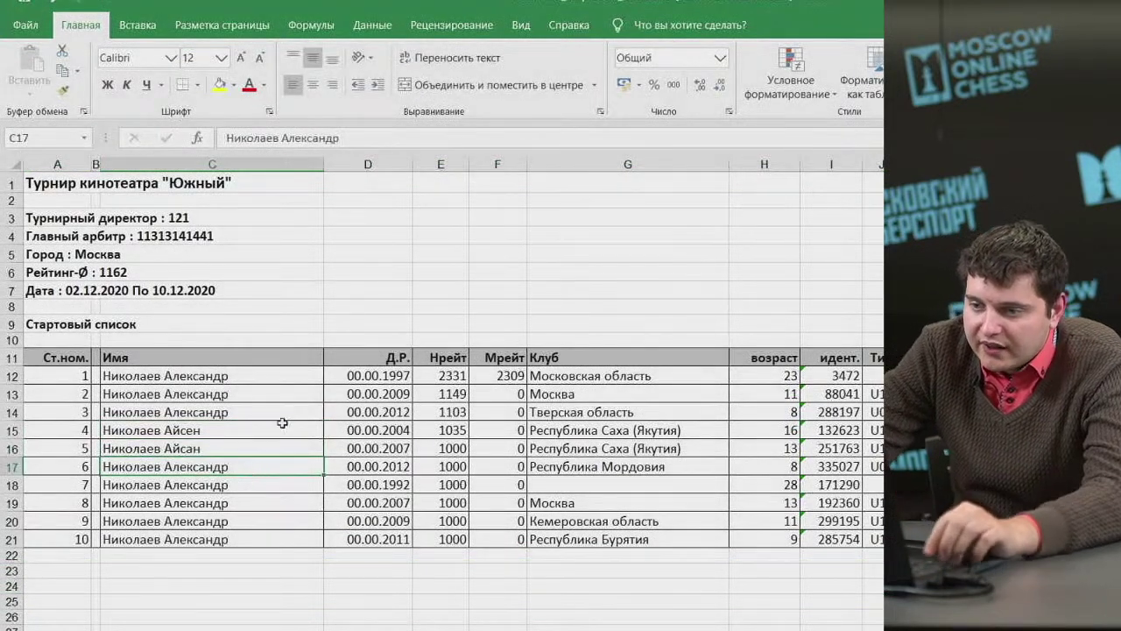
Autofit column D to the birth dates and check row 12's date and ratings.
click(391, 165)
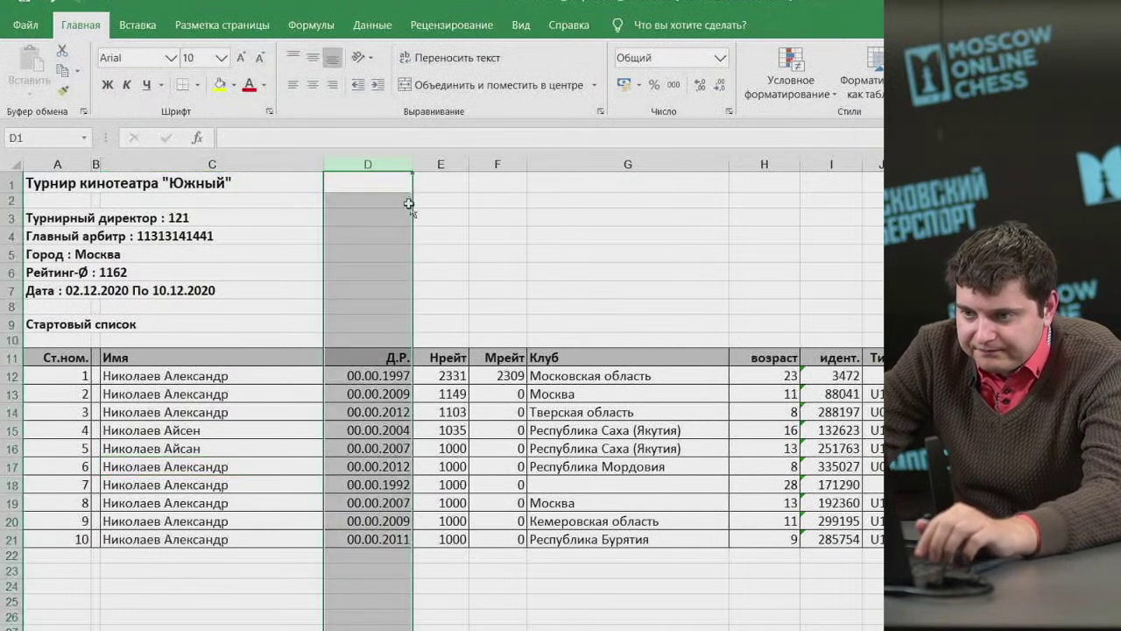
double_click(412, 165)
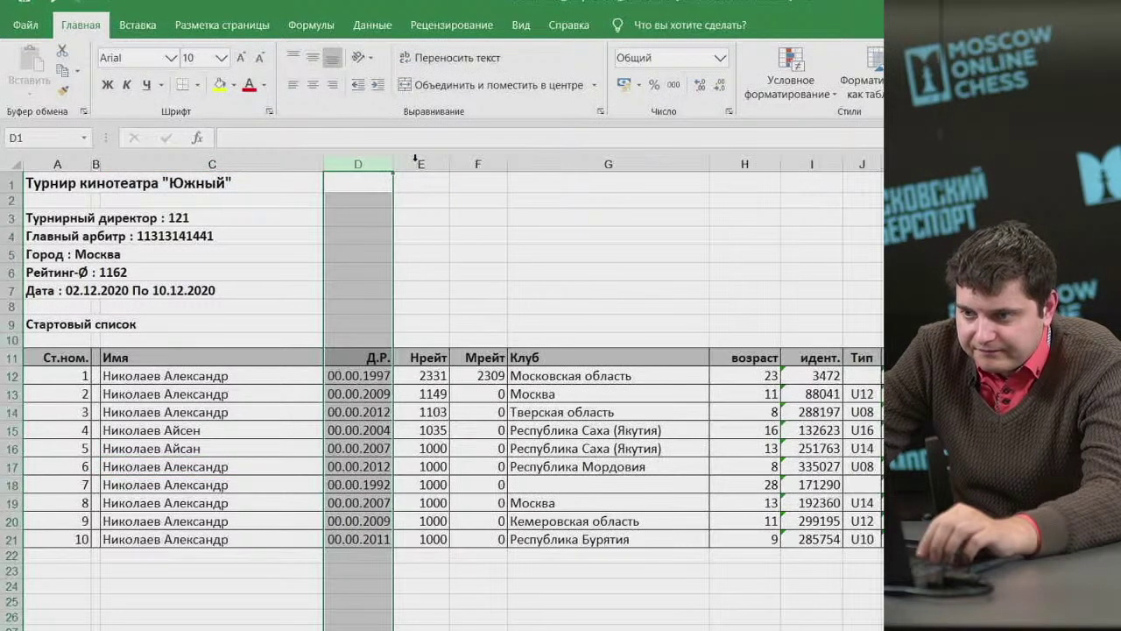
click(364, 355)
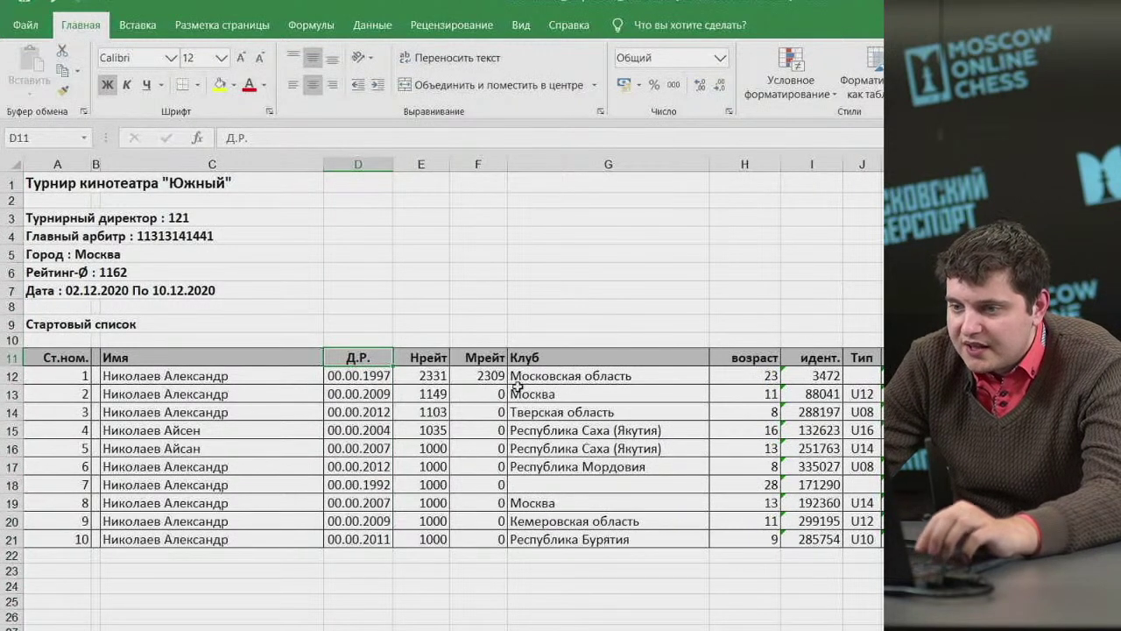
click(381, 376)
click(428, 376)
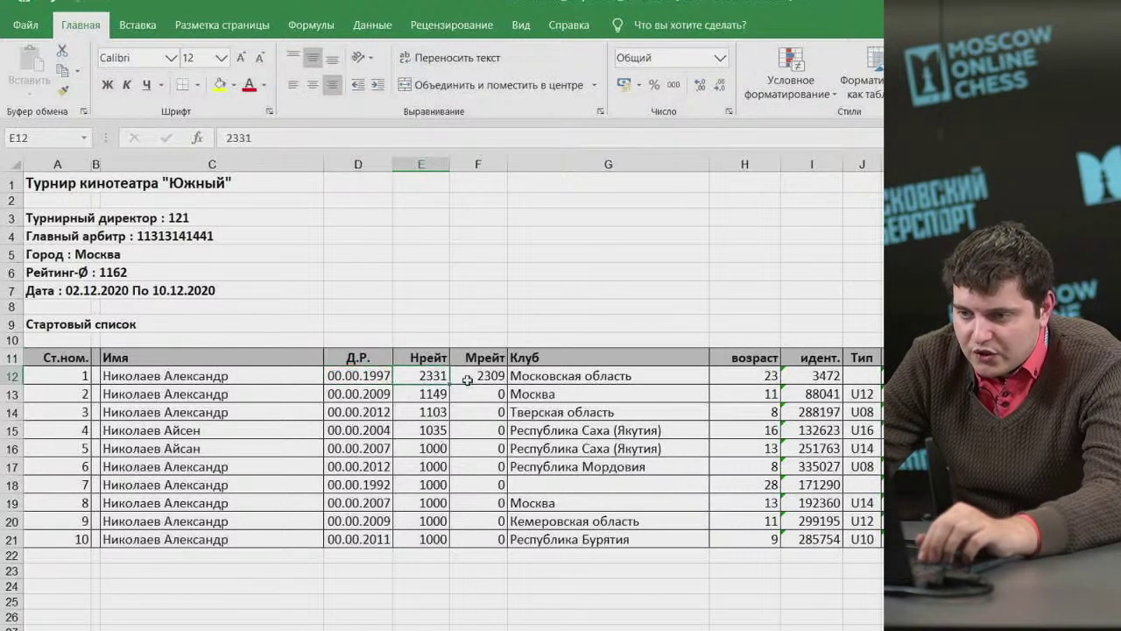
click(485, 376)
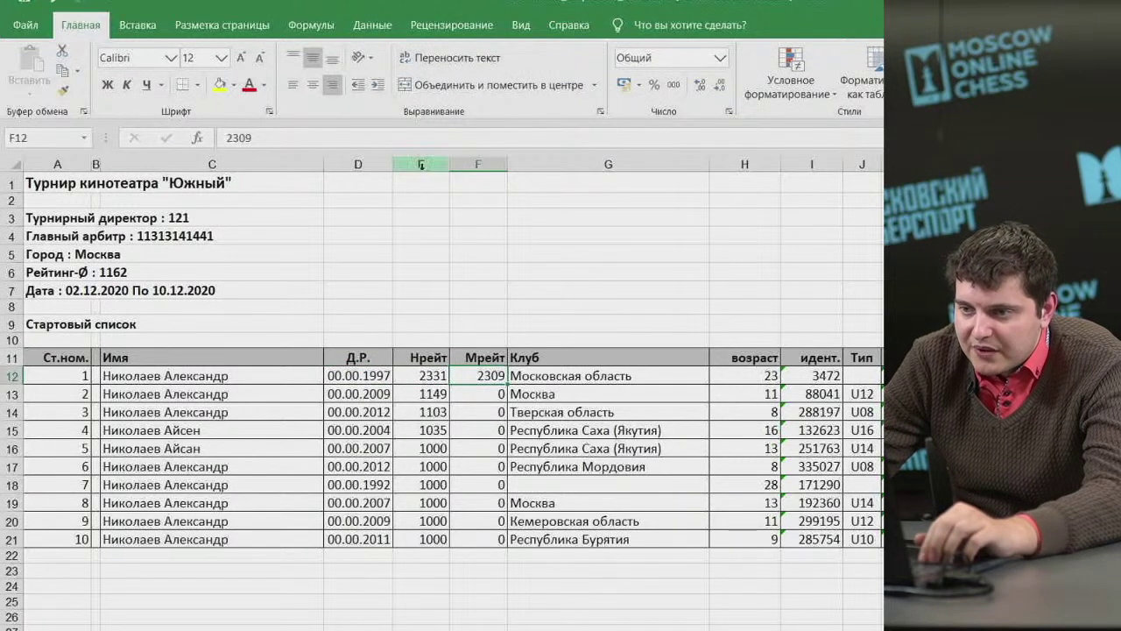
Centre and autofit rating columns E and F, then return to Swiss-Manager.
drag(419, 165, 470, 163)
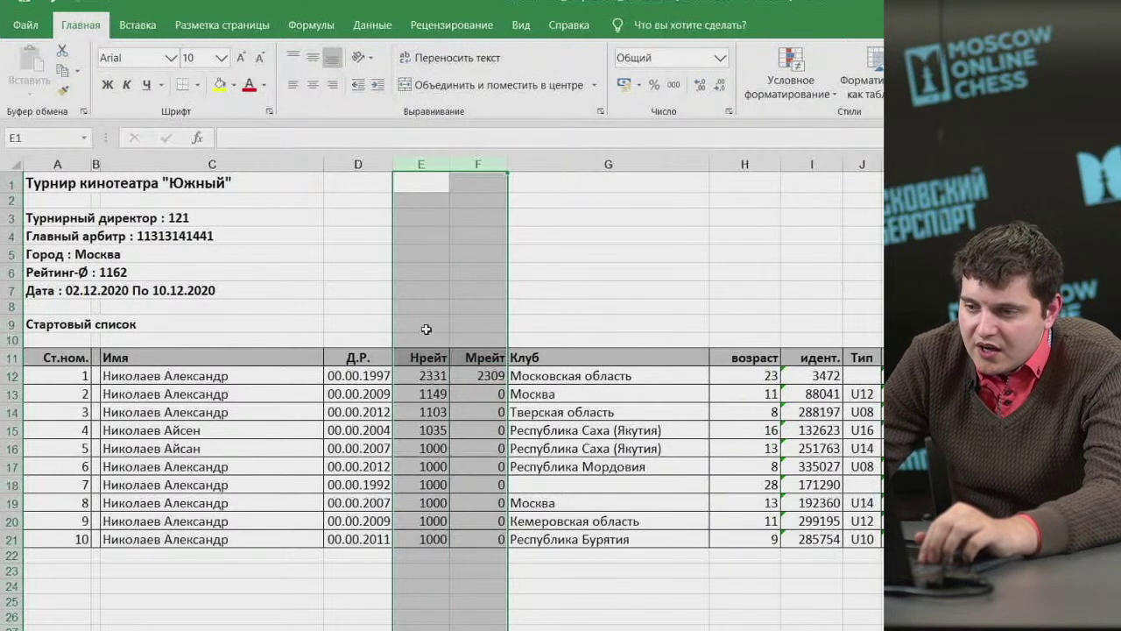
click(314, 85)
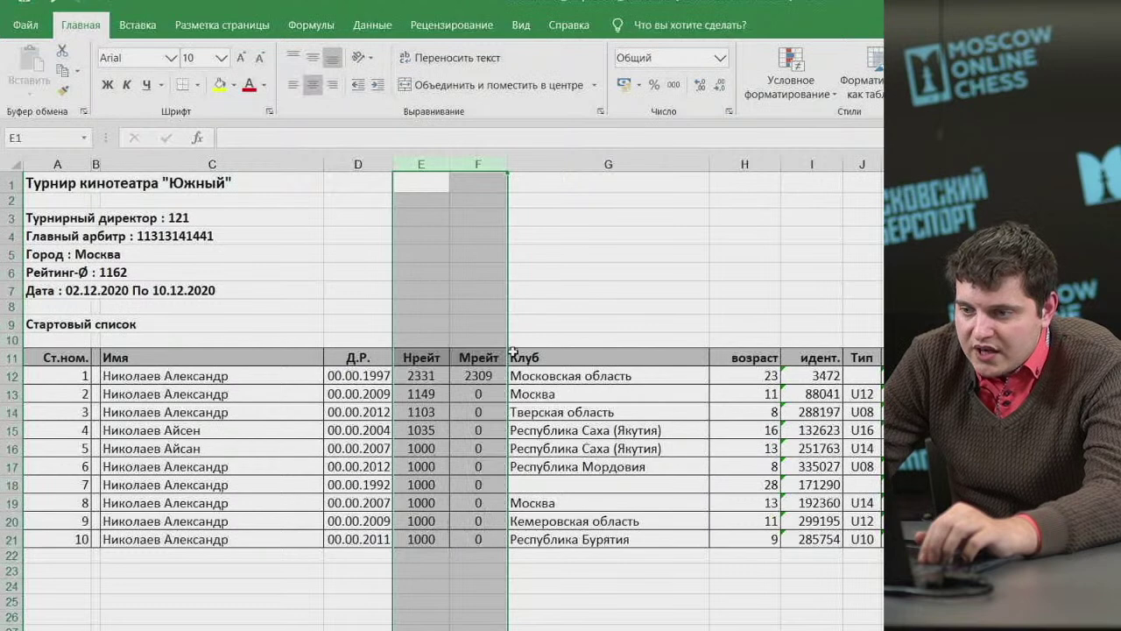
double_click(506, 164)
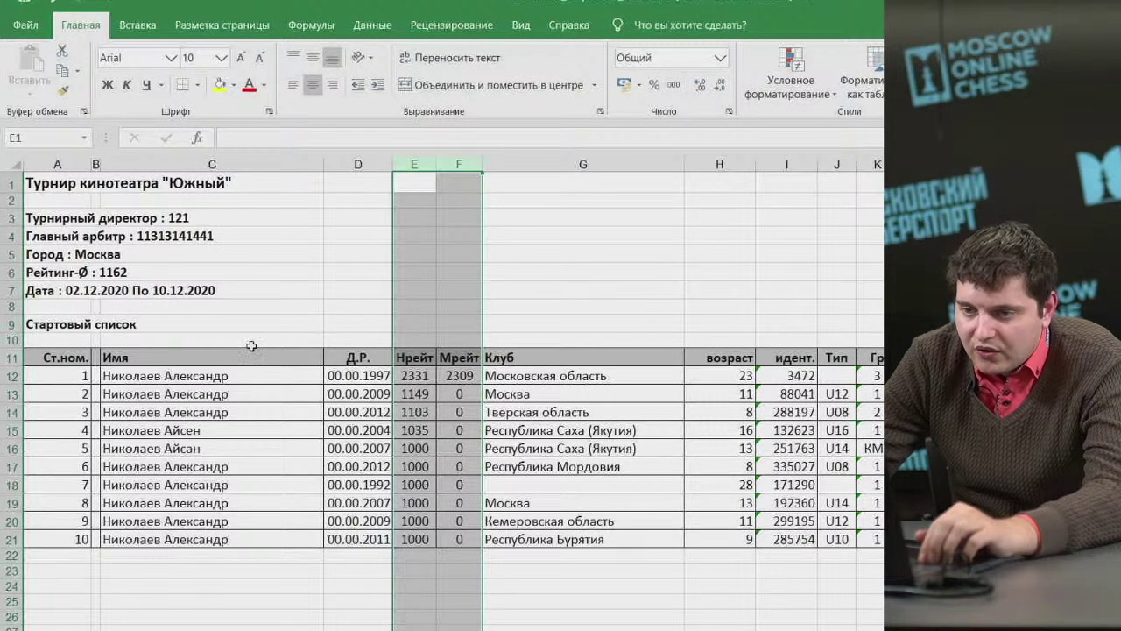
click(204, 390)
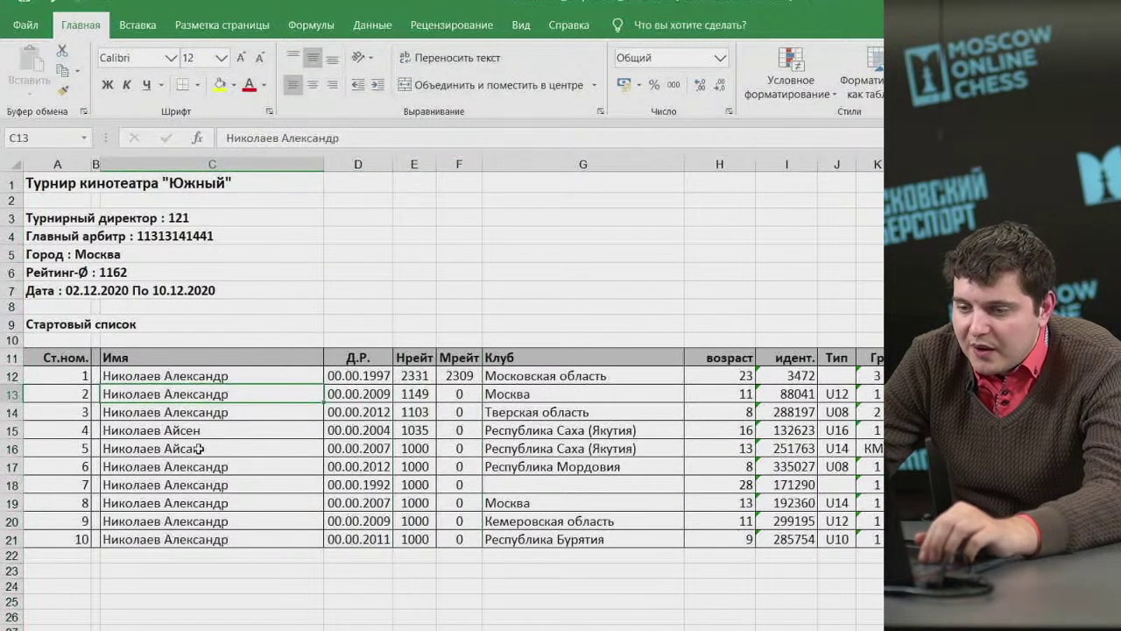
key(alt+Tab)
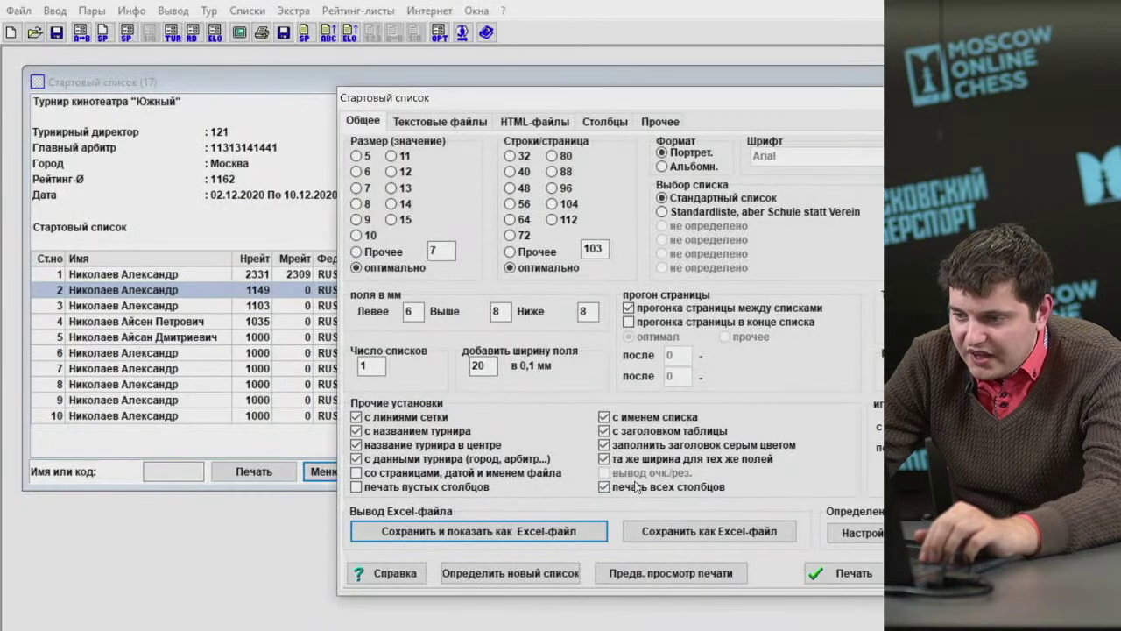
Close the start list settings and open the Обновить рейтинги/данные update dialog.
key(Escape)
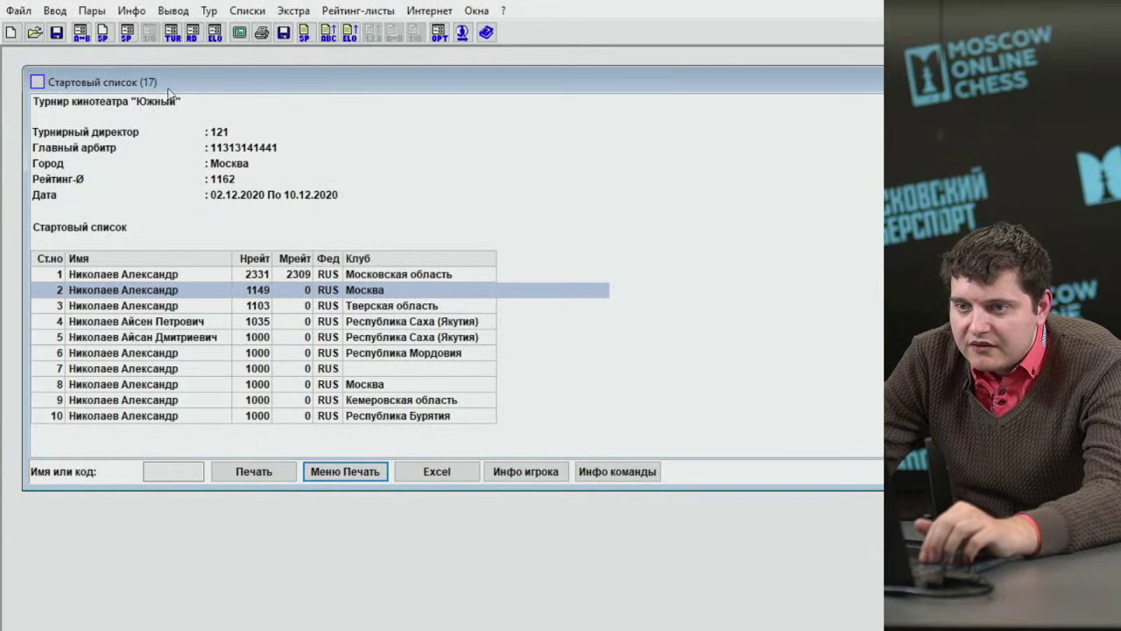
click(293, 11)
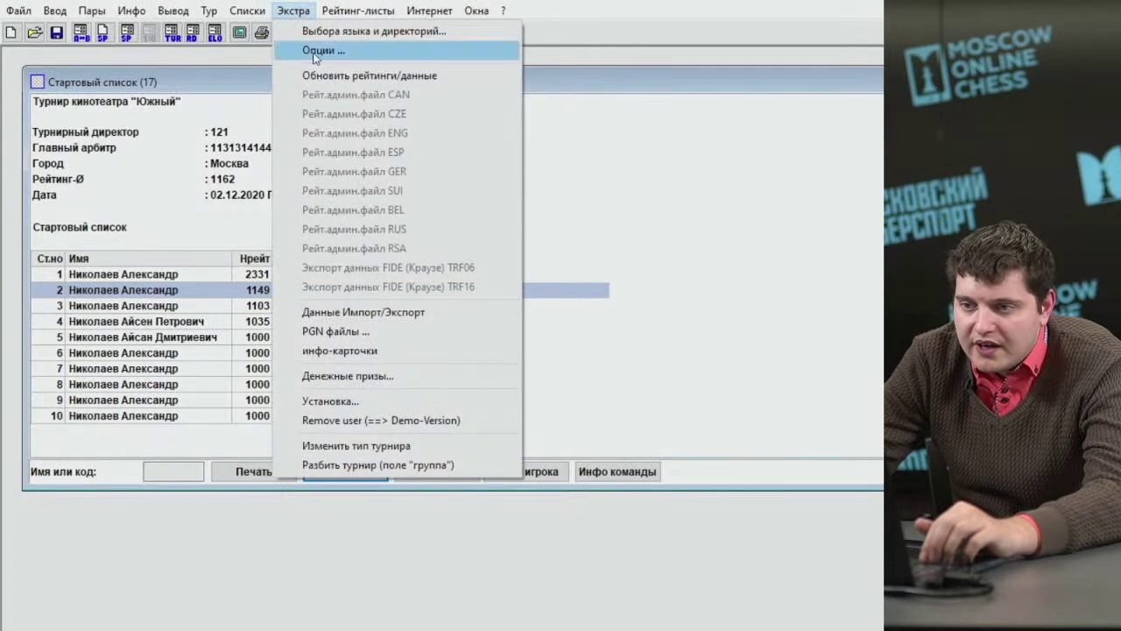
click(325, 78)
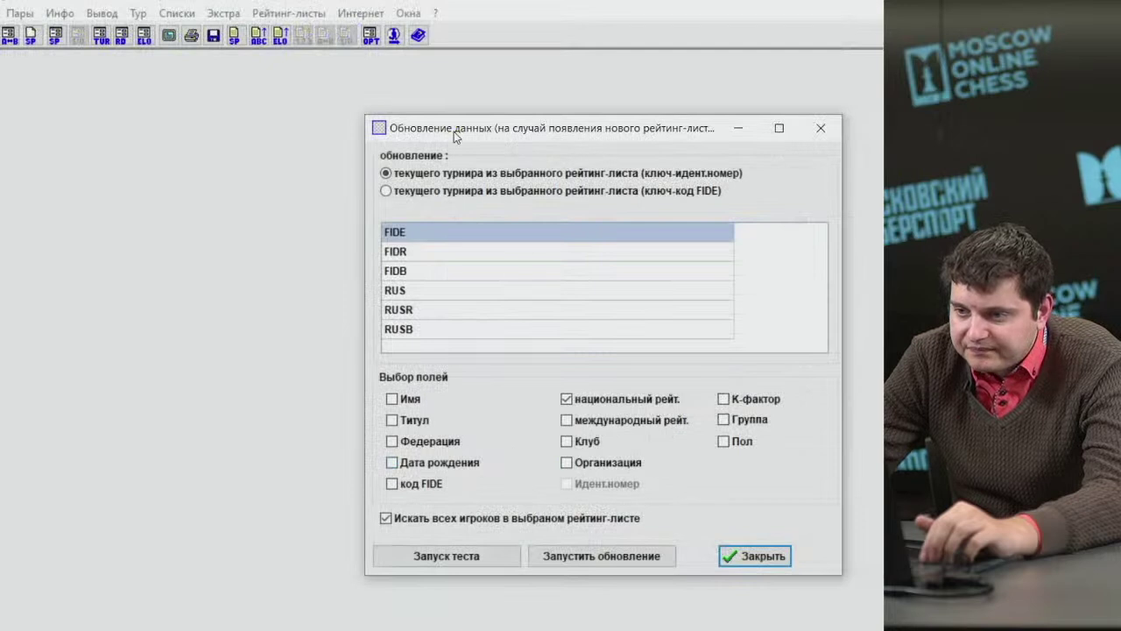
drag(453, 131, 380, 111)
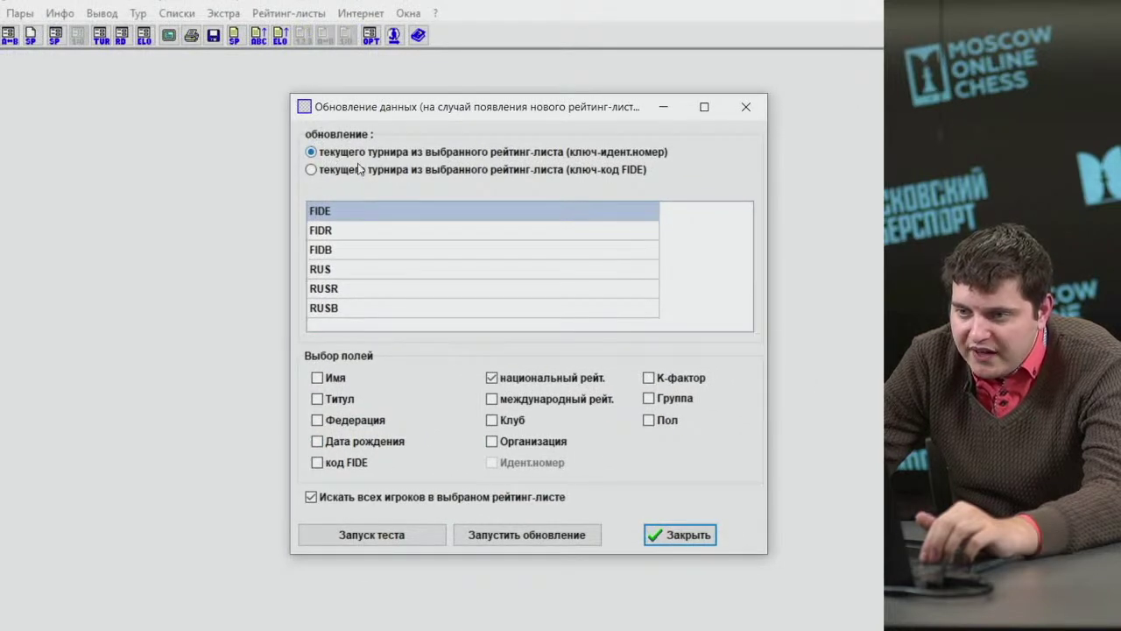
Set player matching to ID number and choose RUS as the national rating source.
key(Down)
key(Up)
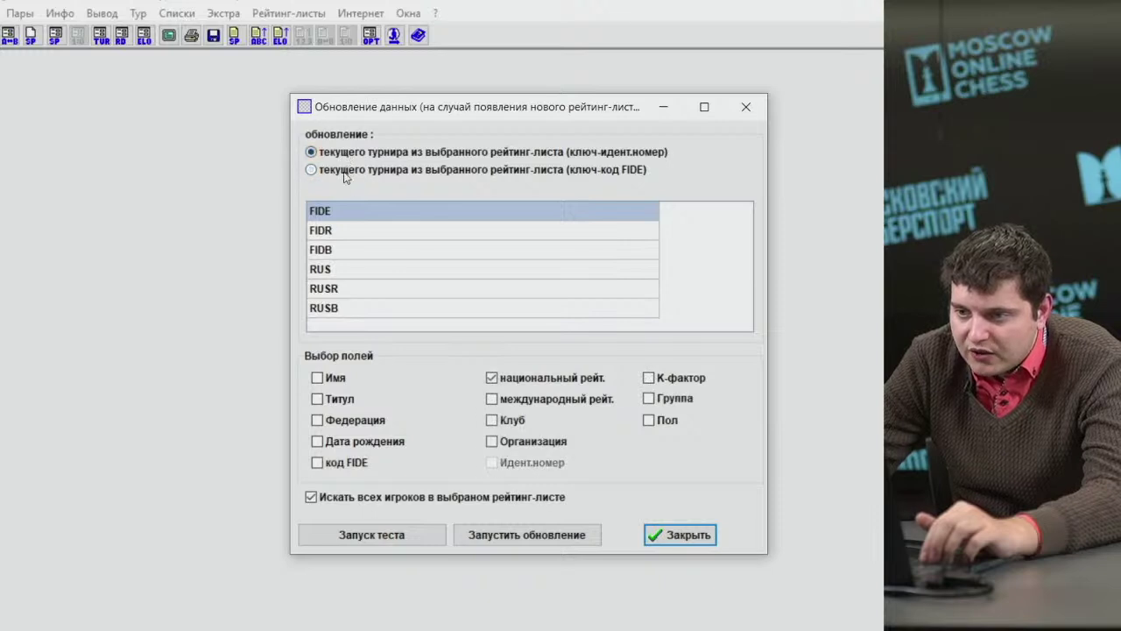
key(Down)
key(Up)
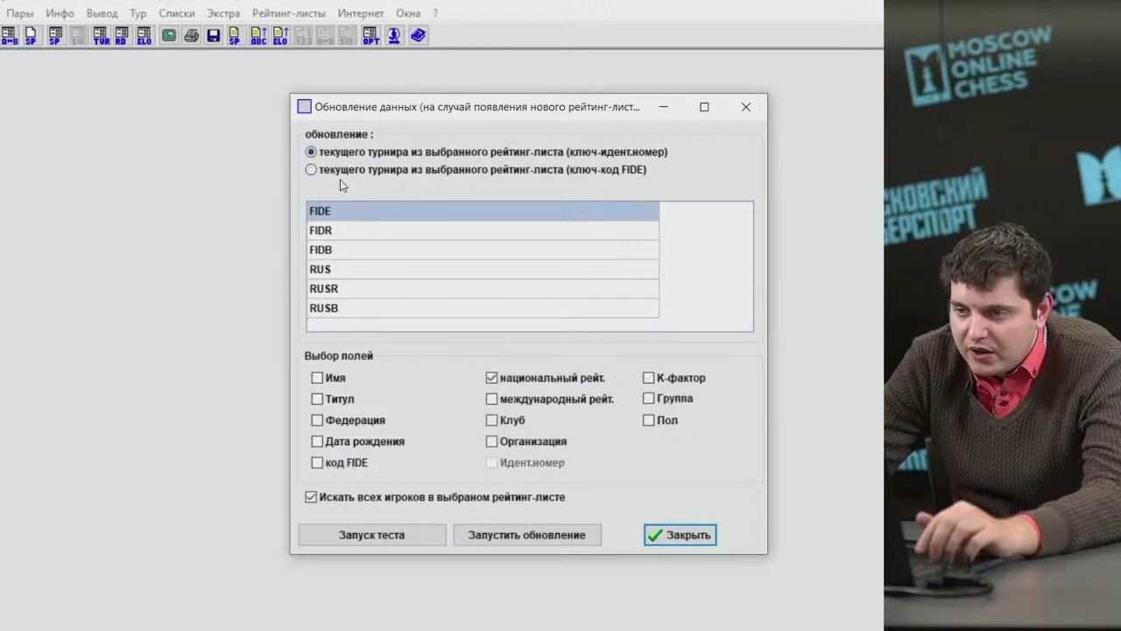
click(345, 174)
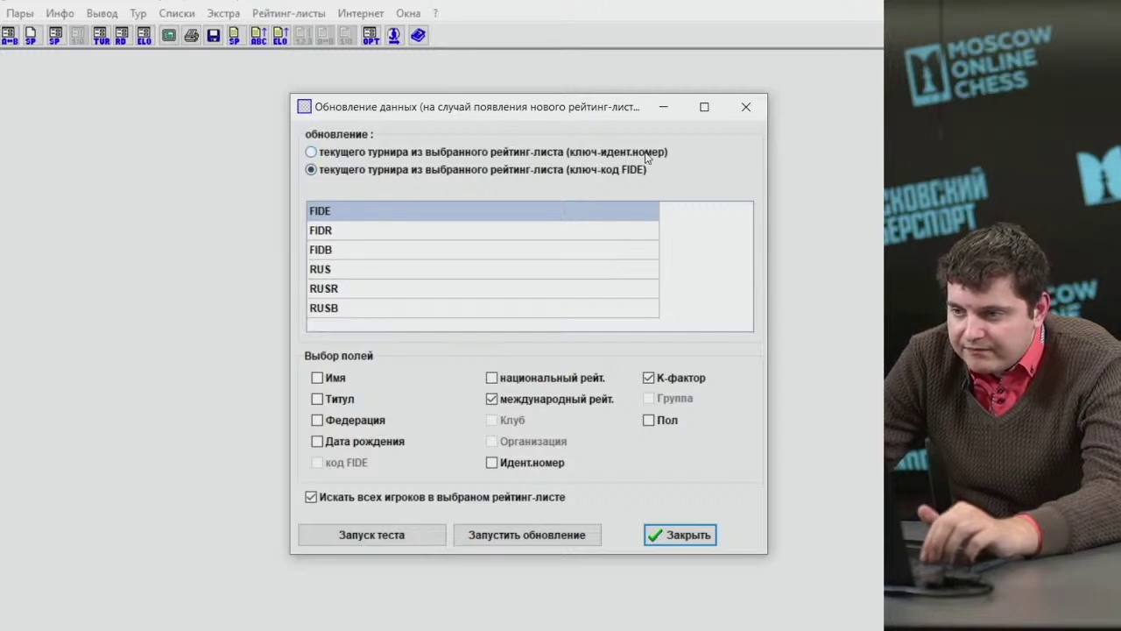
click(590, 156)
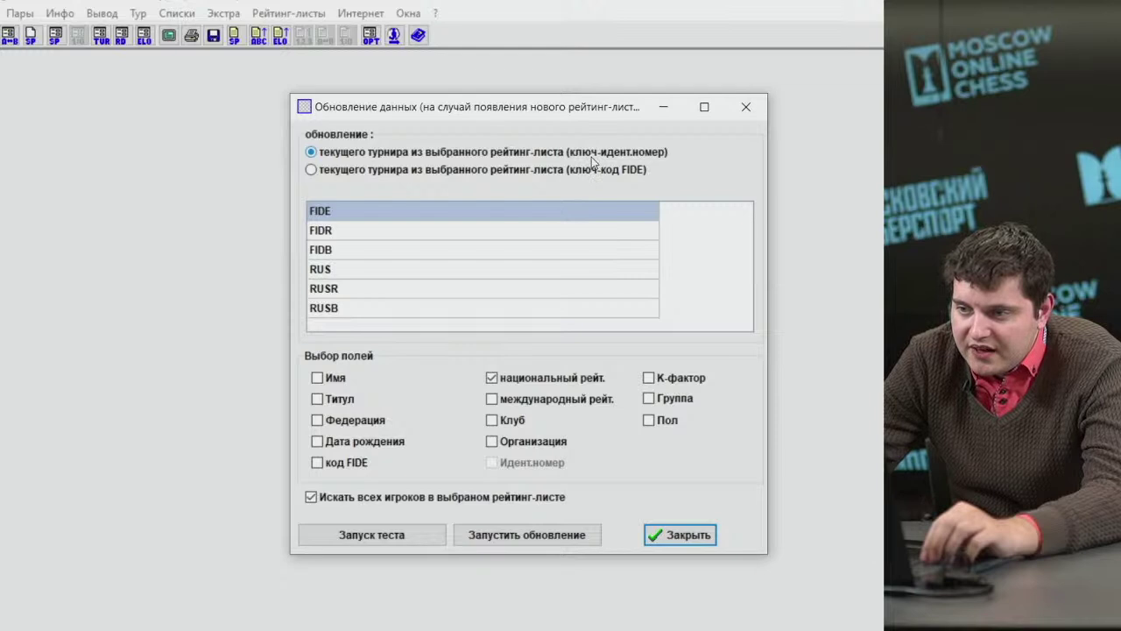
click(589, 171)
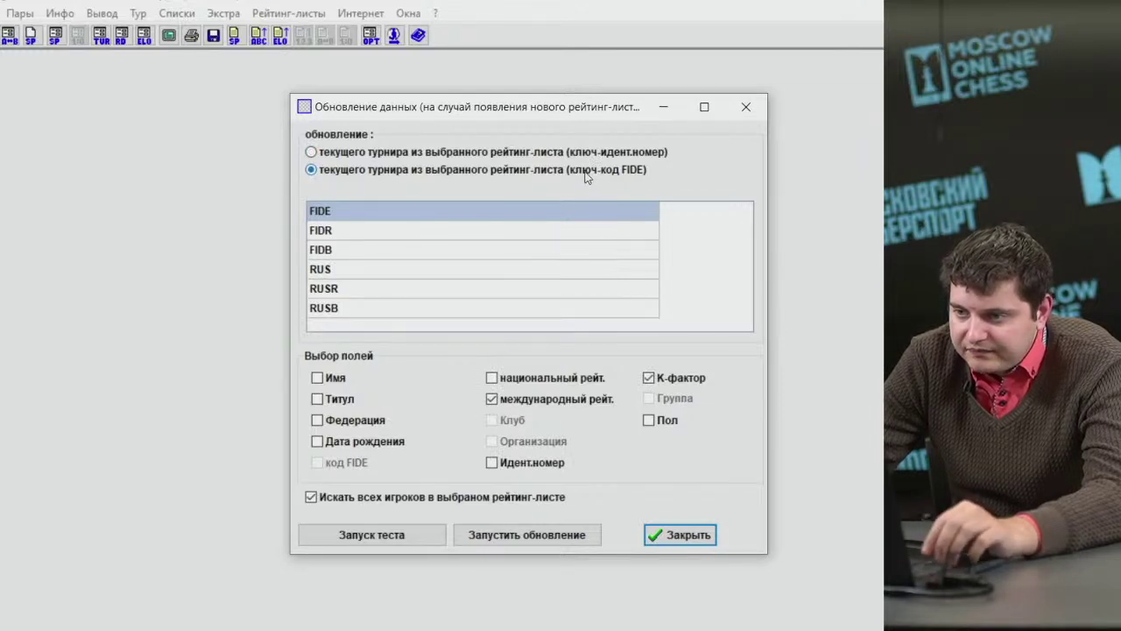
click(473, 155)
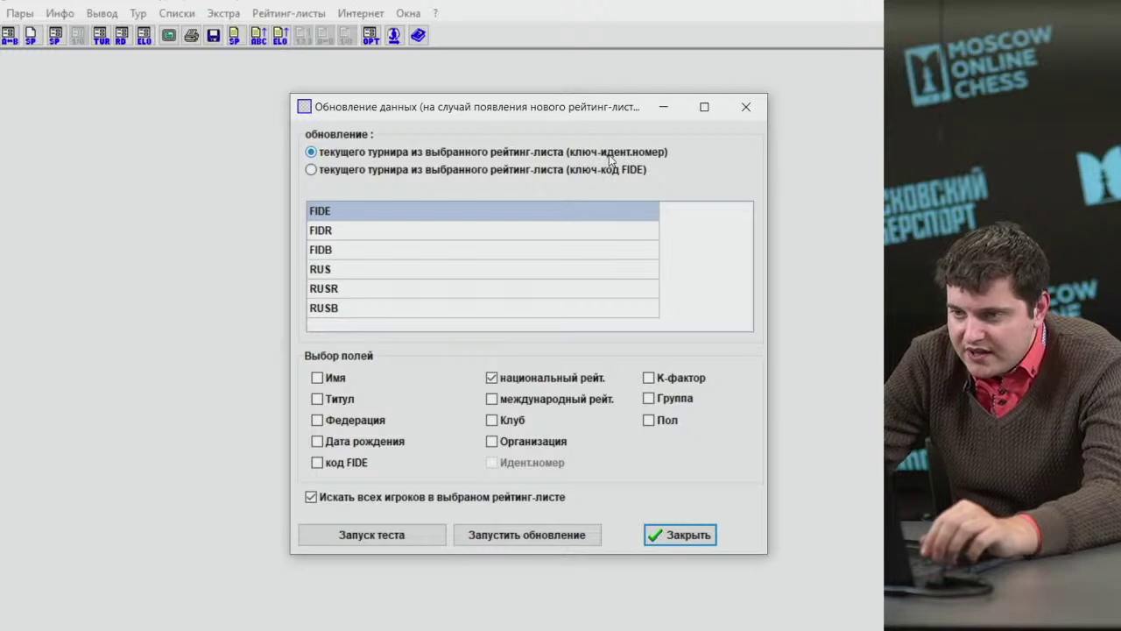
click(361, 270)
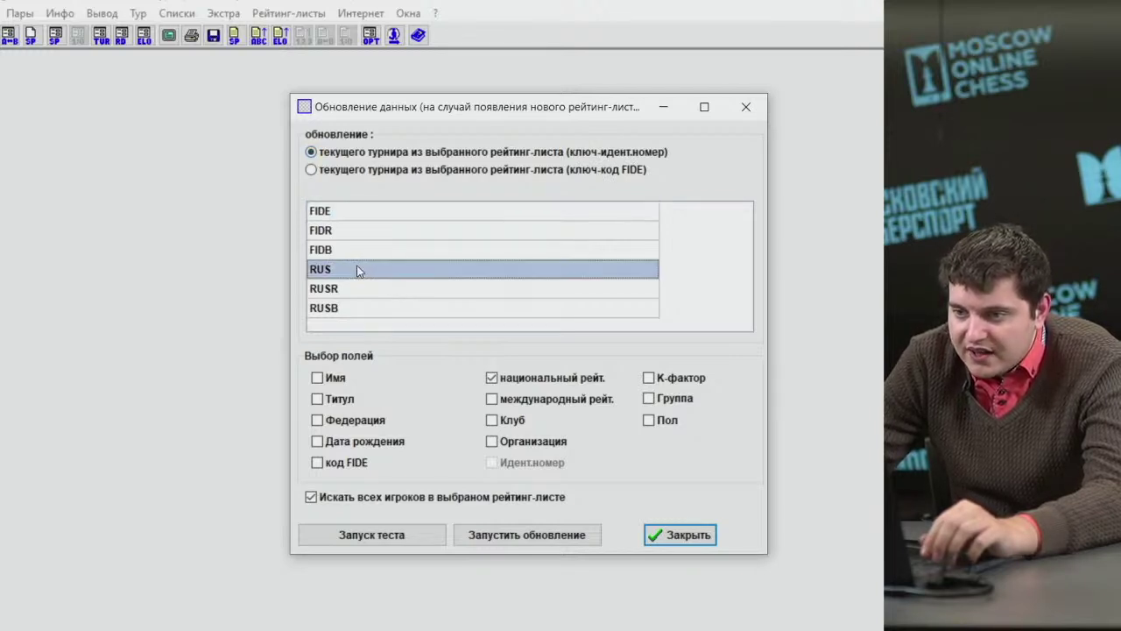
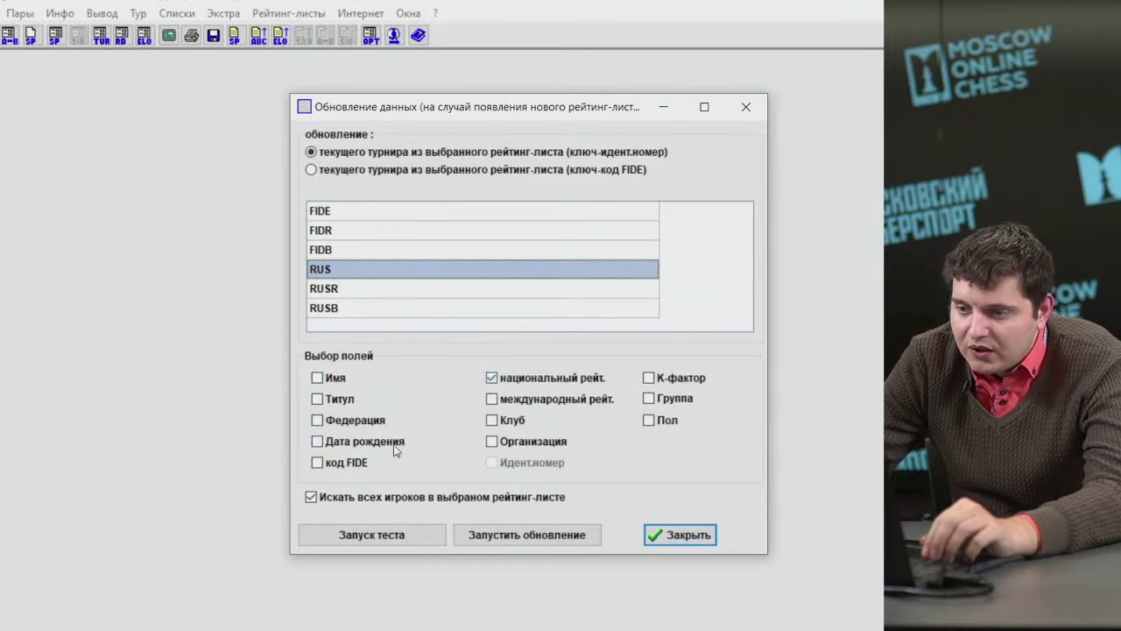
Tick name, title and K-factor as fields for the rating data update.
click(336, 383)
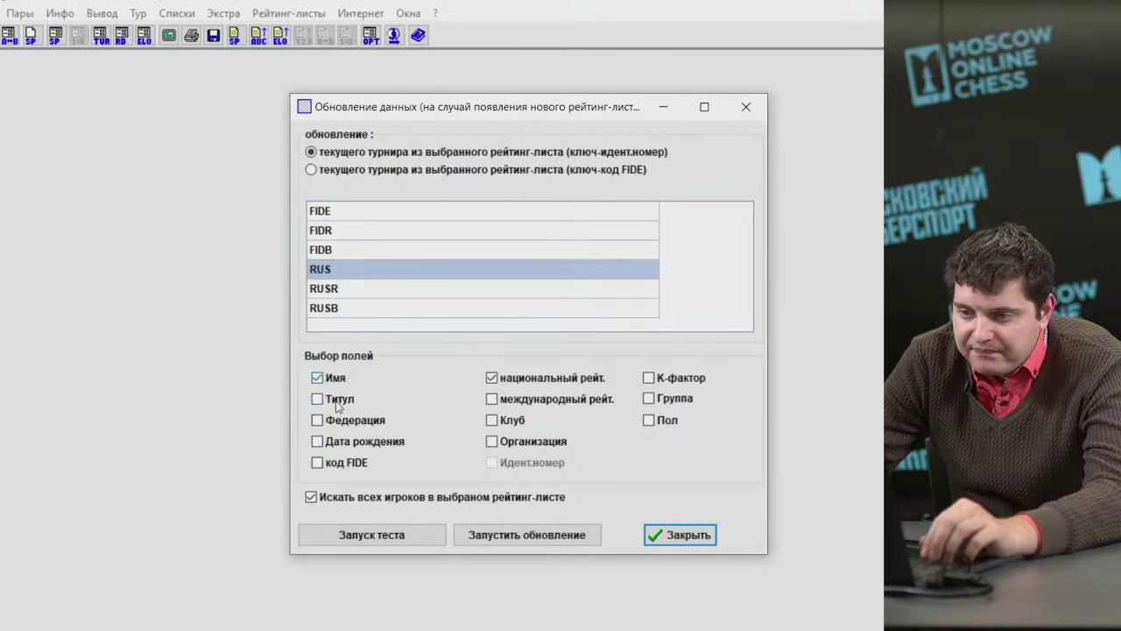
click(337, 400)
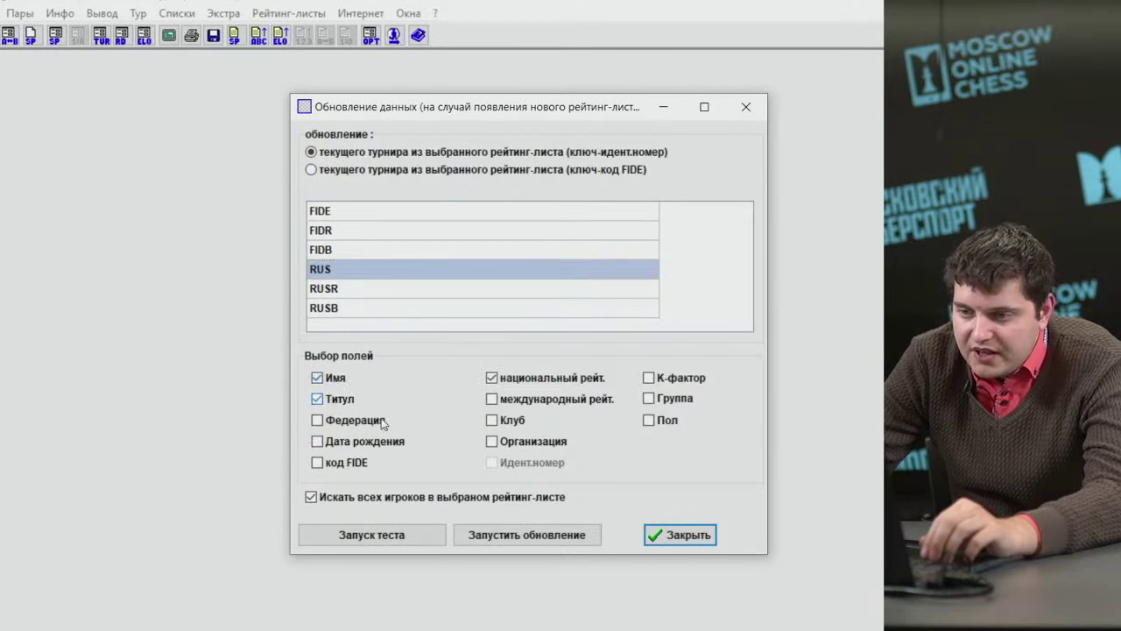
click(340, 401)
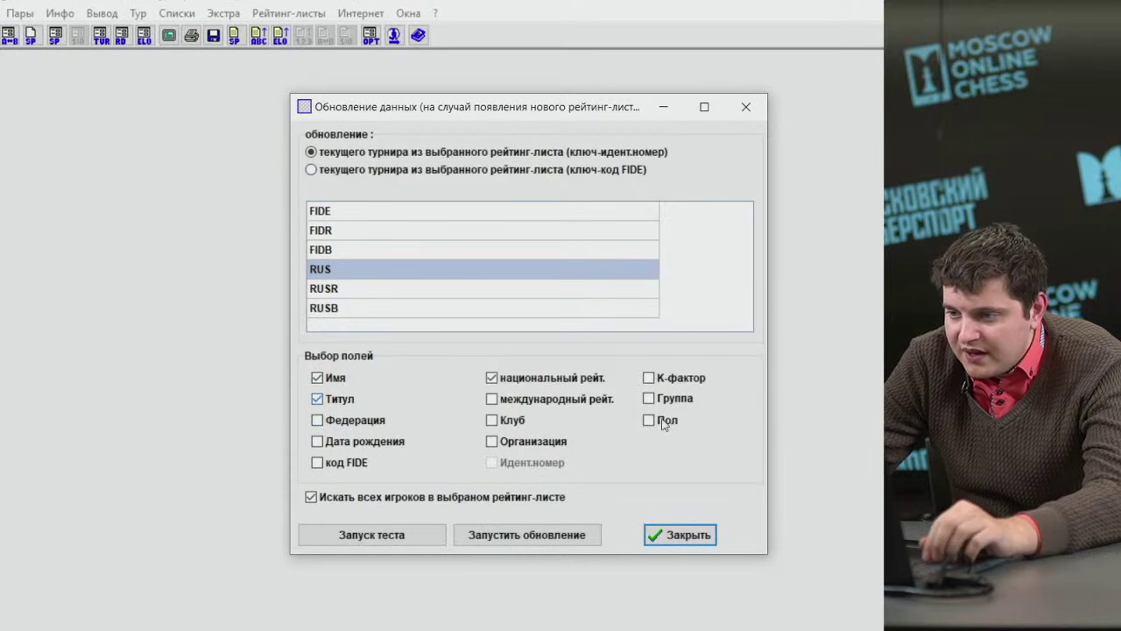
click(659, 380)
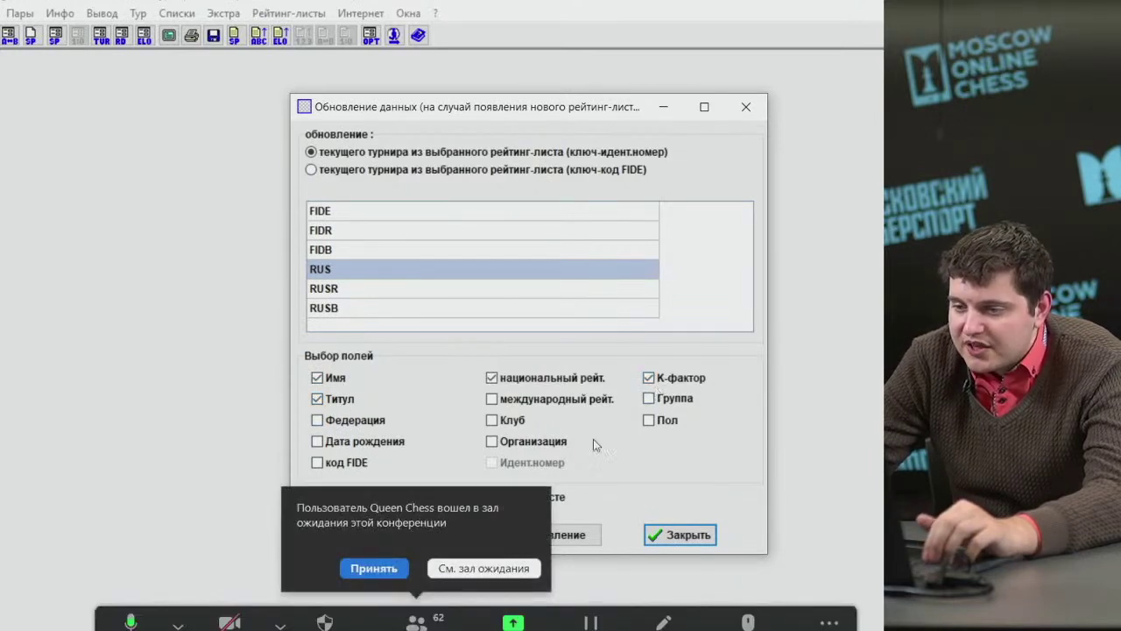
click(379, 572)
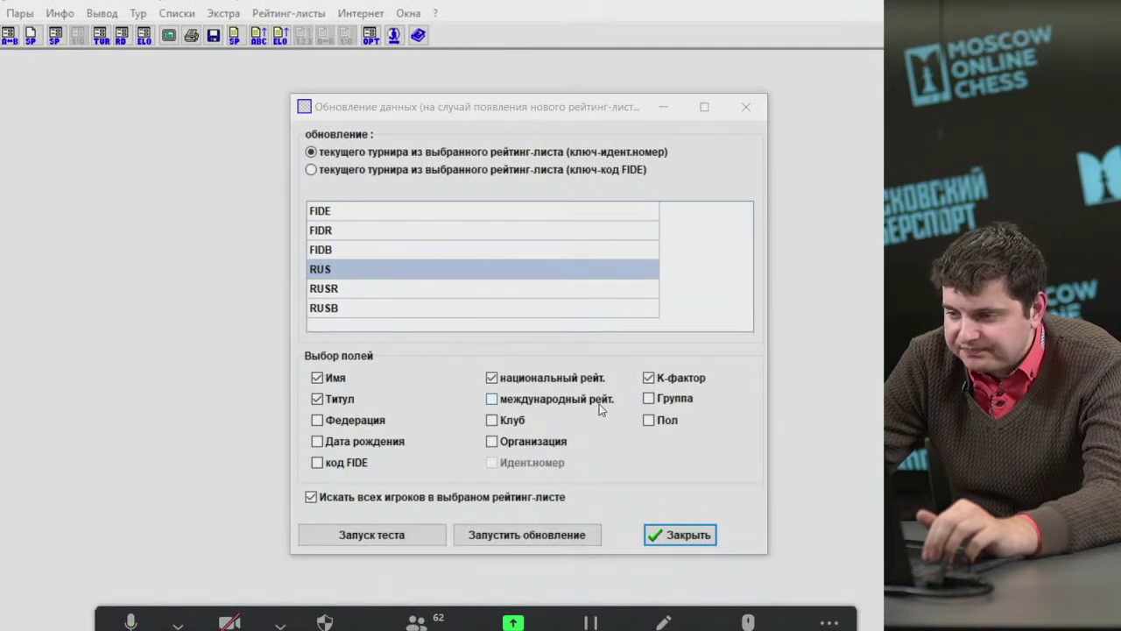
Also tick club, birth date and sex, leaving the FIDE code unticked.
click(512, 425)
click(502, 426)
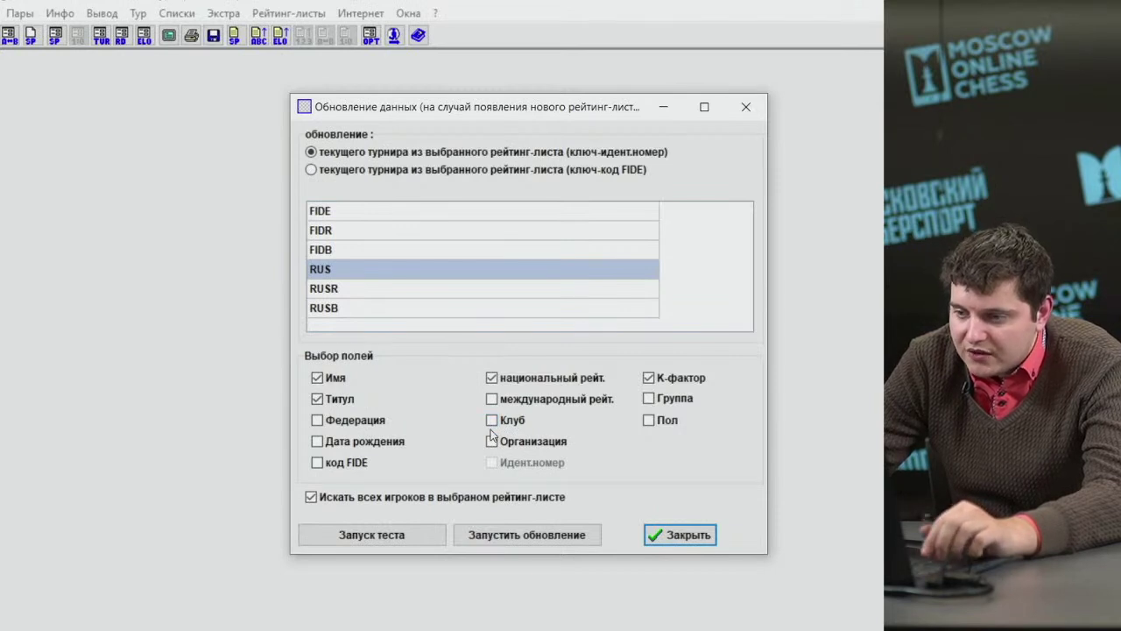
click(491, 421)
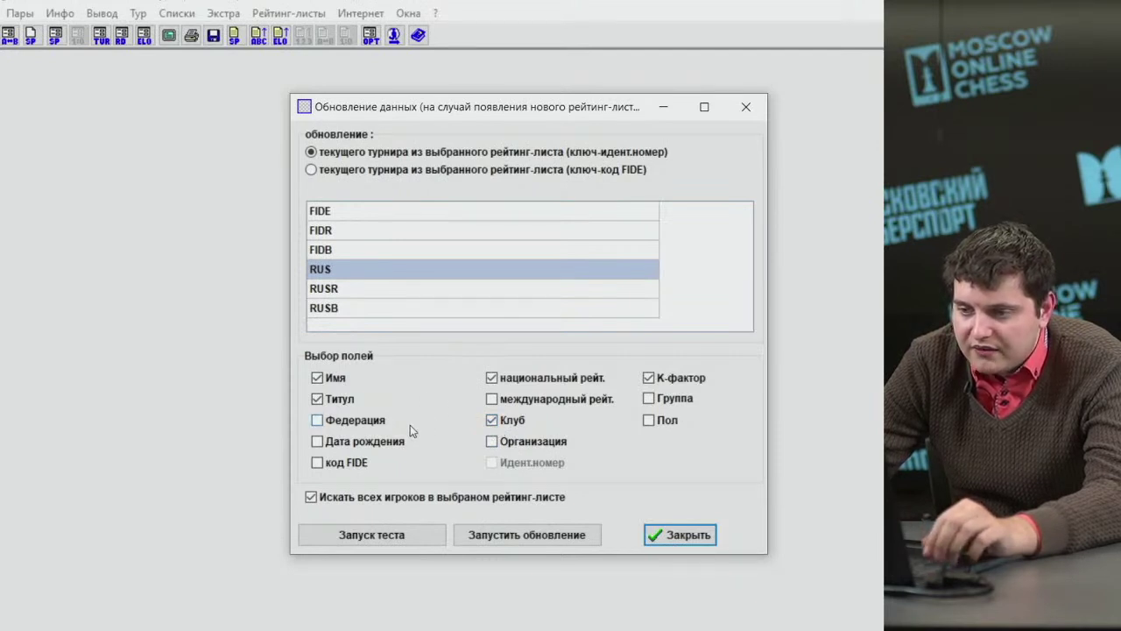
click(336, 445)
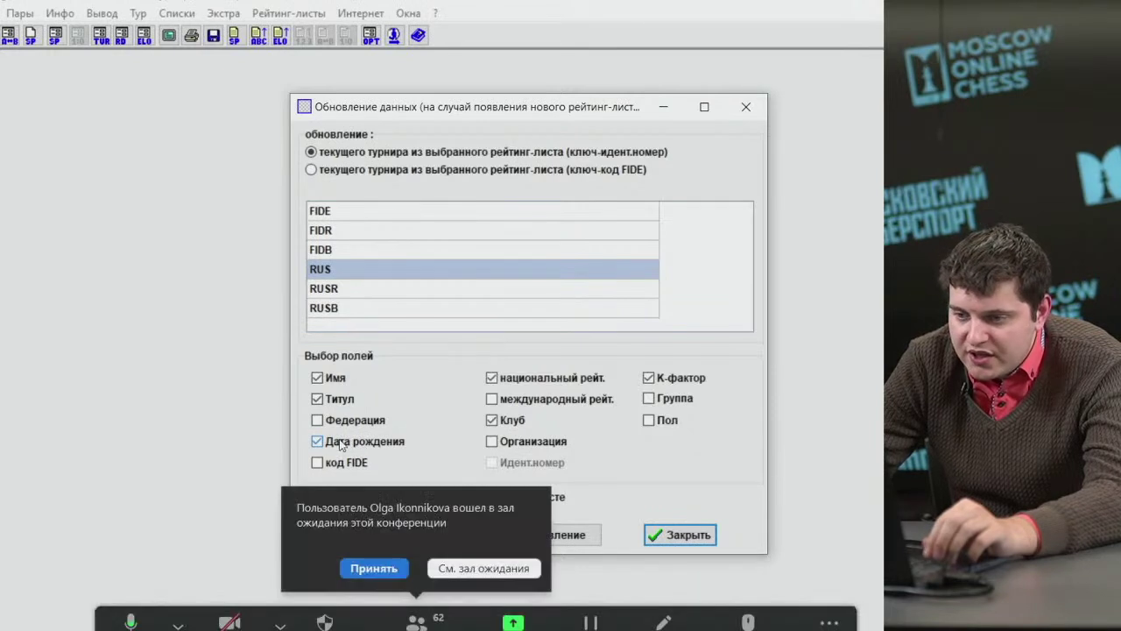
click(371, 563)
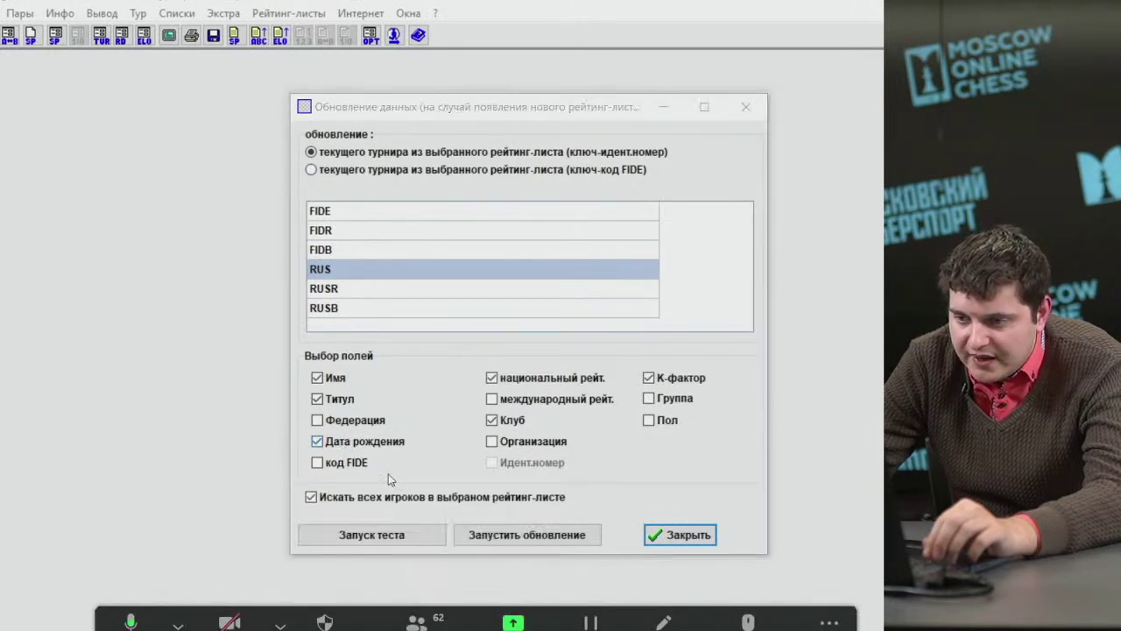
click(337, 465)
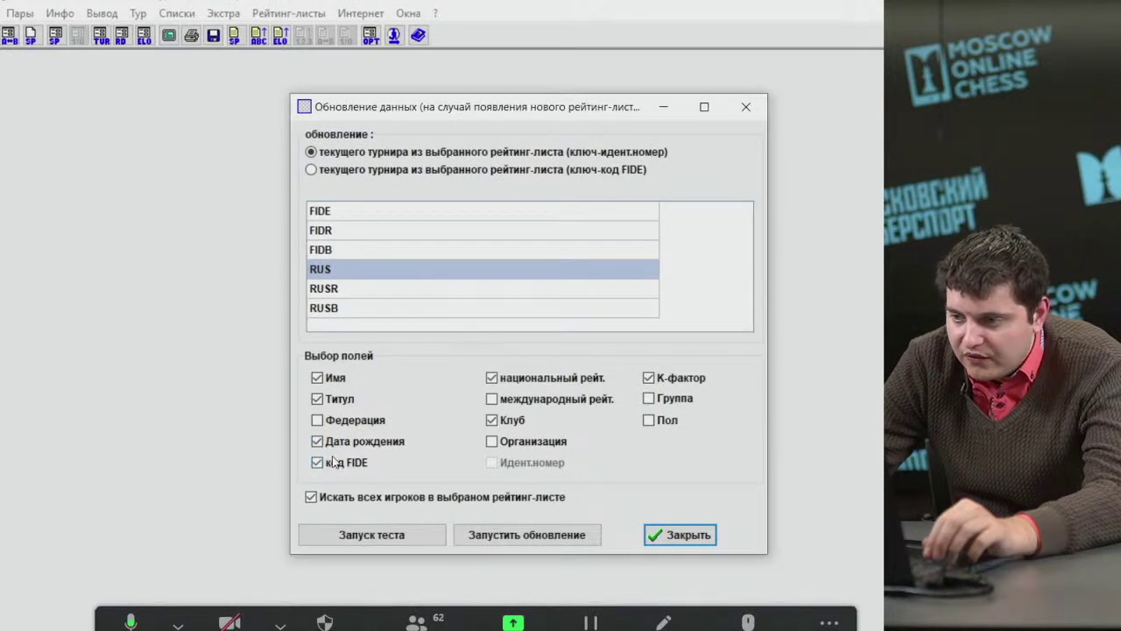
click(333, 463)
click(648, 420)
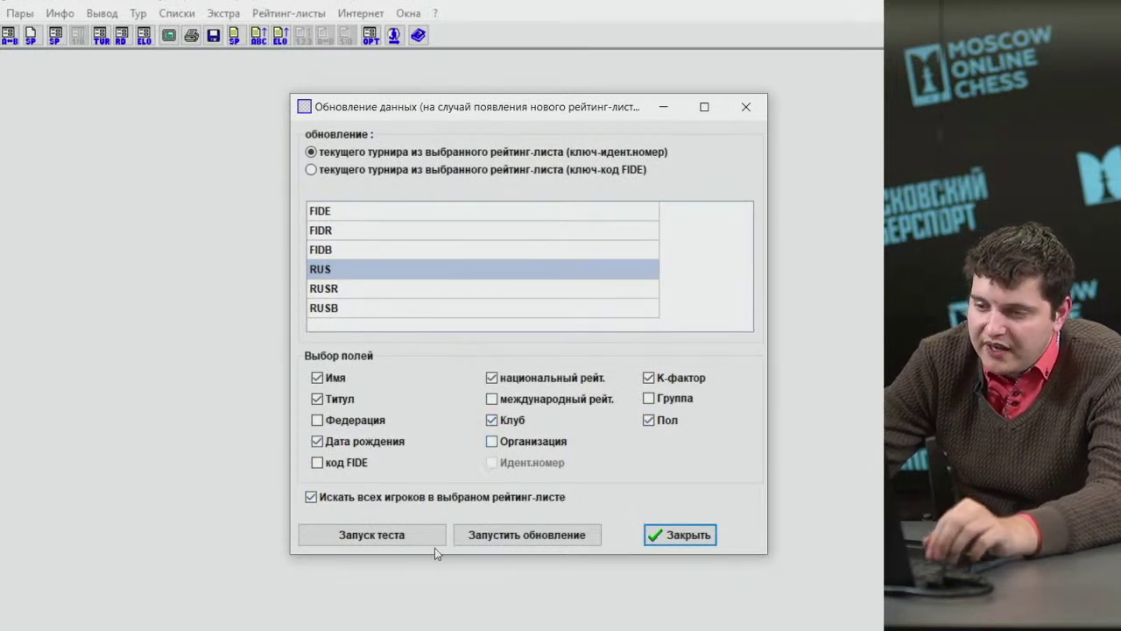
Run the test update and mark the log's found count 10 and updated count 5.
click(406, 534)
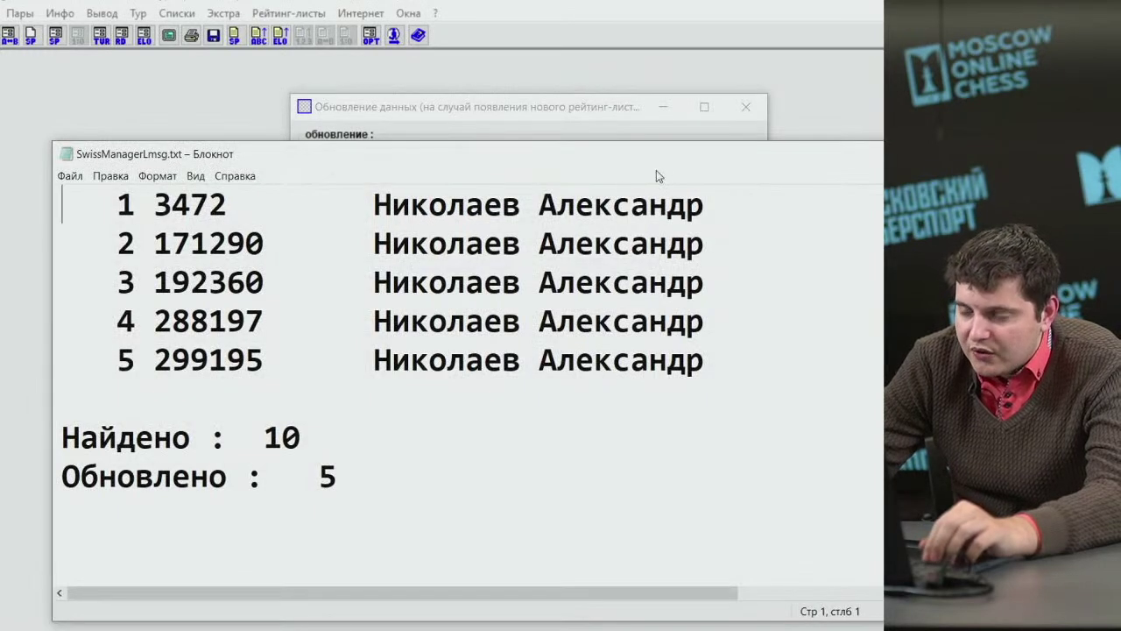
drag(611, 153, 515, 26)
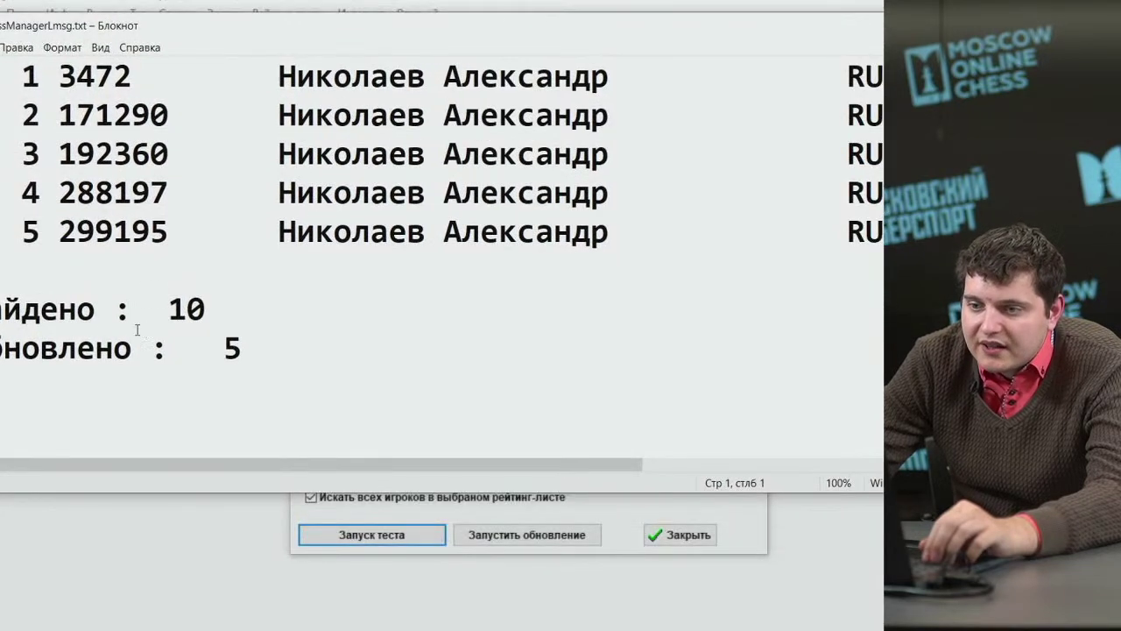
drag(93, 315, 215, 314)
drag(77, 347, 245, 374)
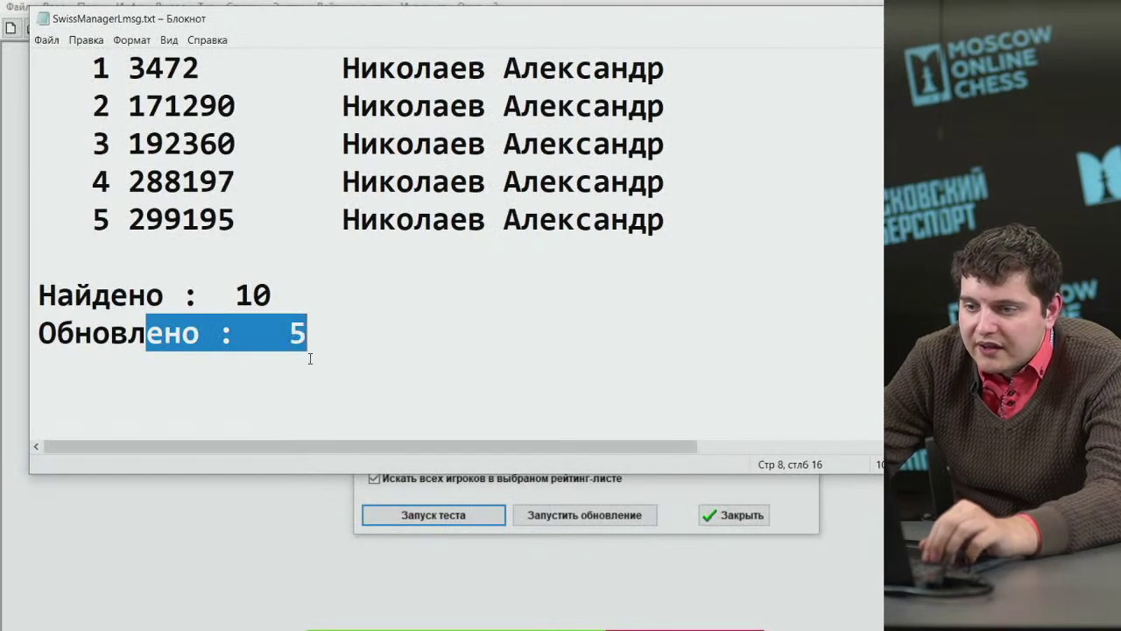
drag(308, 446, 313, 447)
click(230, 294)
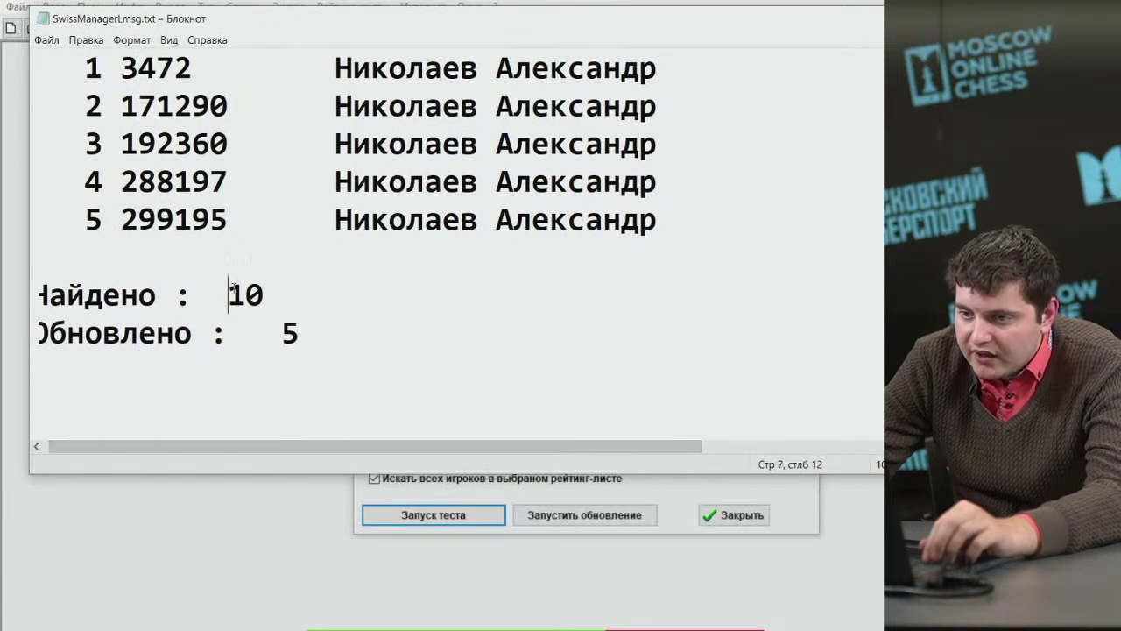
Reselect the found and updated counts in the log, then close the test log.
double_click(231, 294)
drag(138, 333, 307, 325)
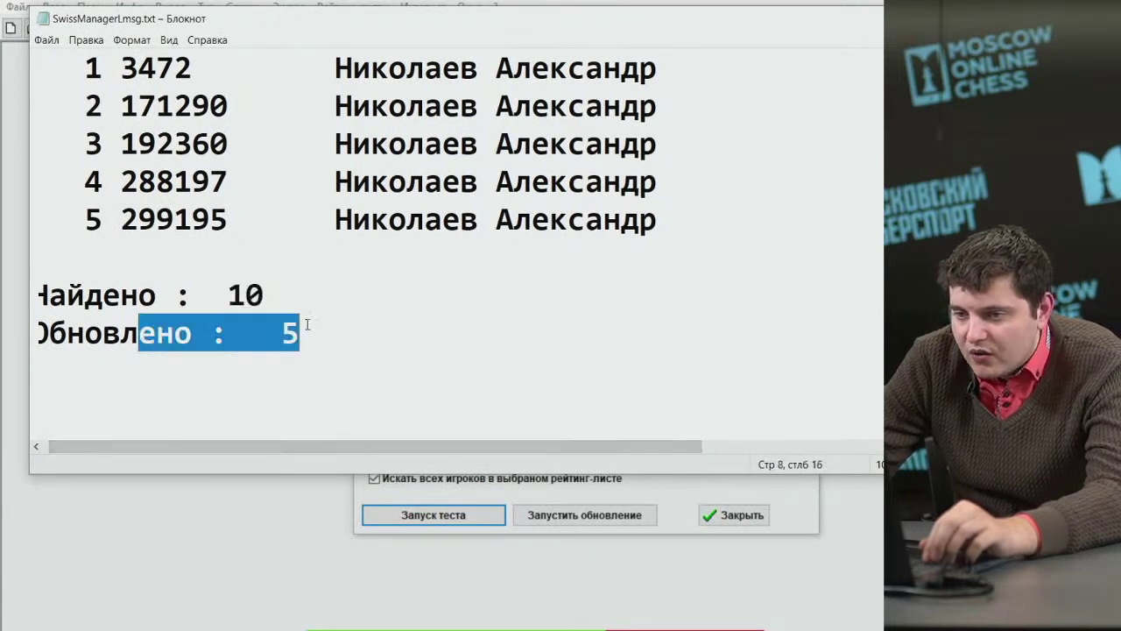
drag(303, 447, 314, 441)
scroll(570, 293, left, 1)
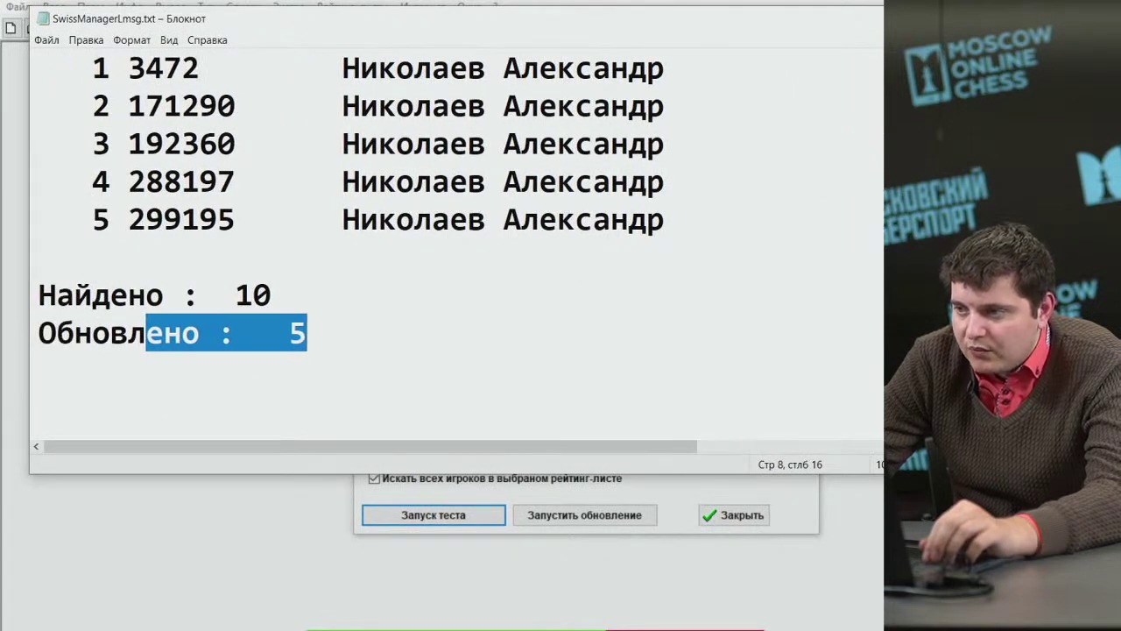
drag(389, 25, 422, 63)
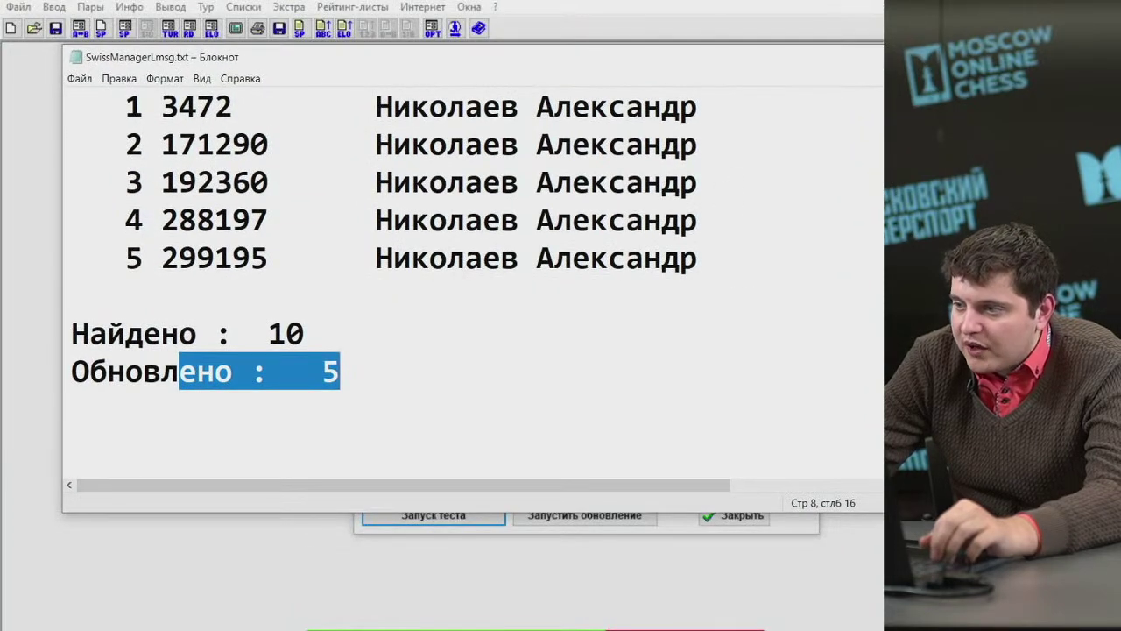
key(alt+F4)
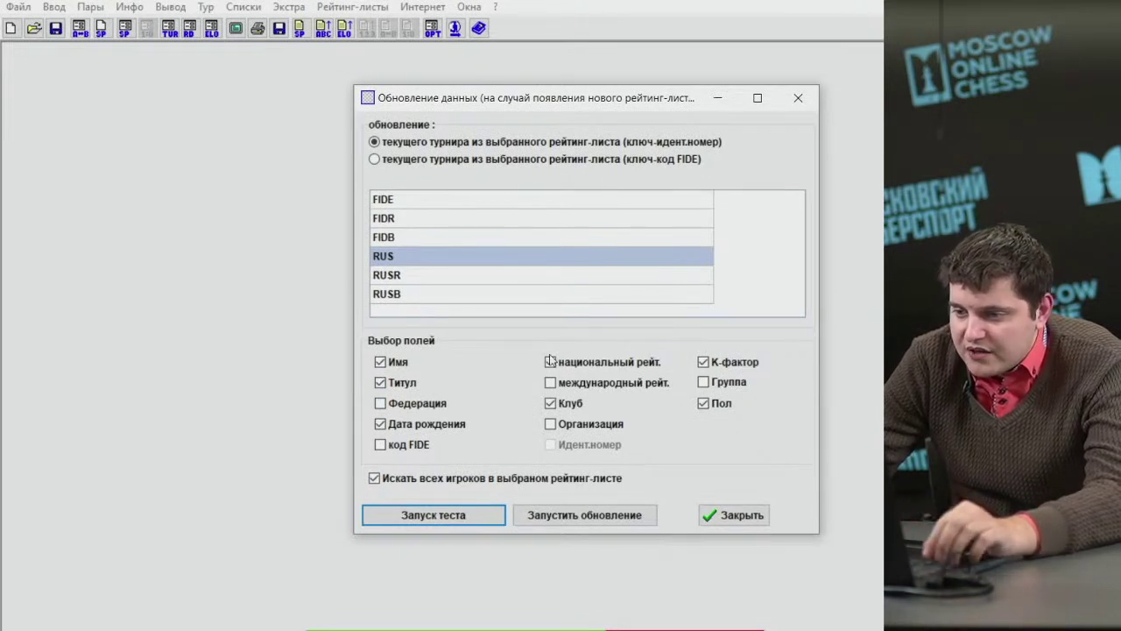
Run the real rating update, then close its log and the update dialog.
click(583, 519)
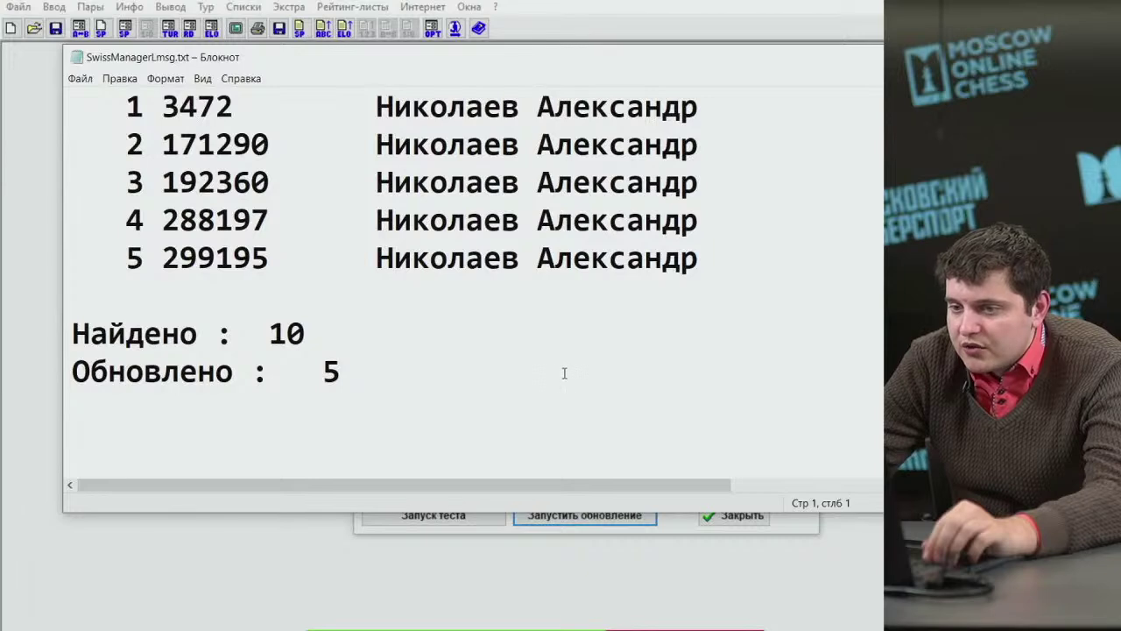
drag(760, 71, 701, 81)
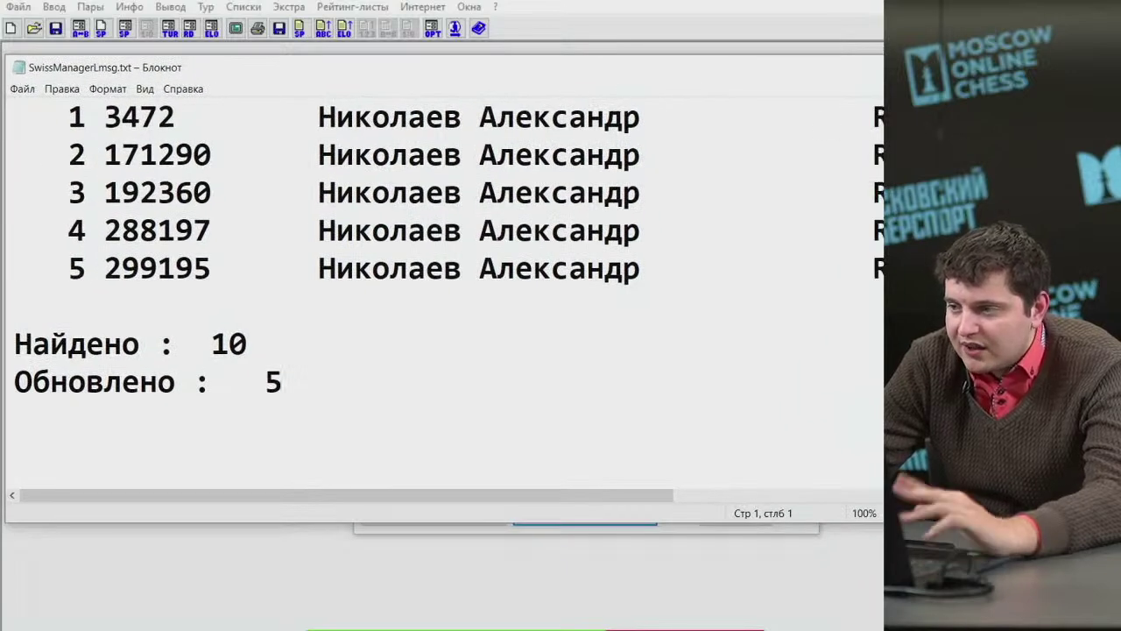
key(alt+F4)
click(755, 514)
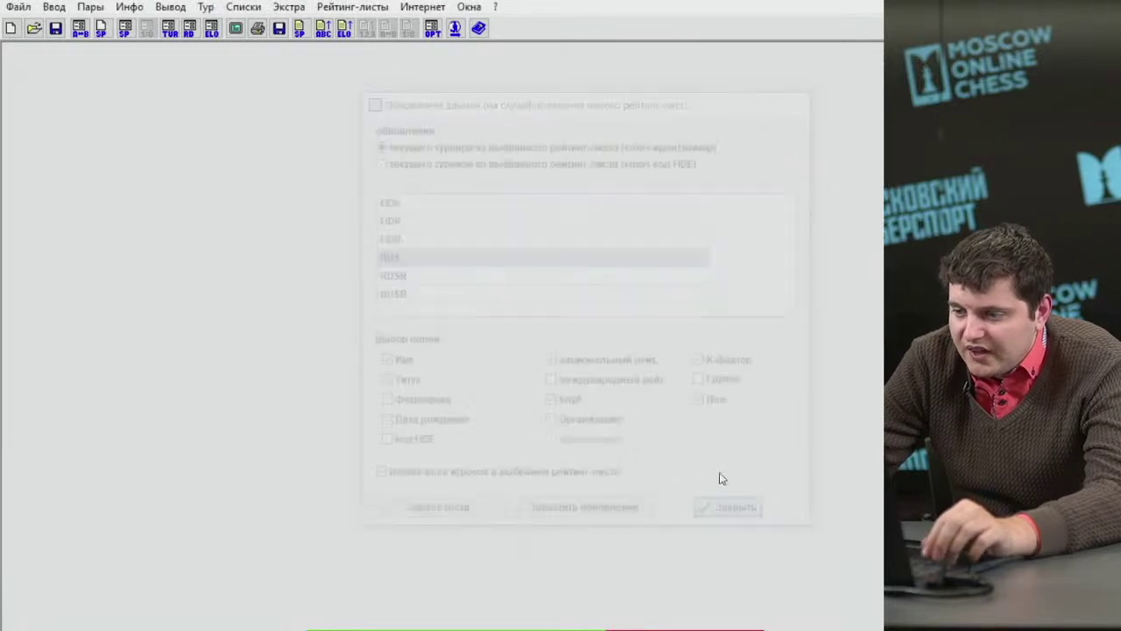
click(53, 6)
Show the entered players list and look over the players in rows 3 to 10.
click(64, 55)
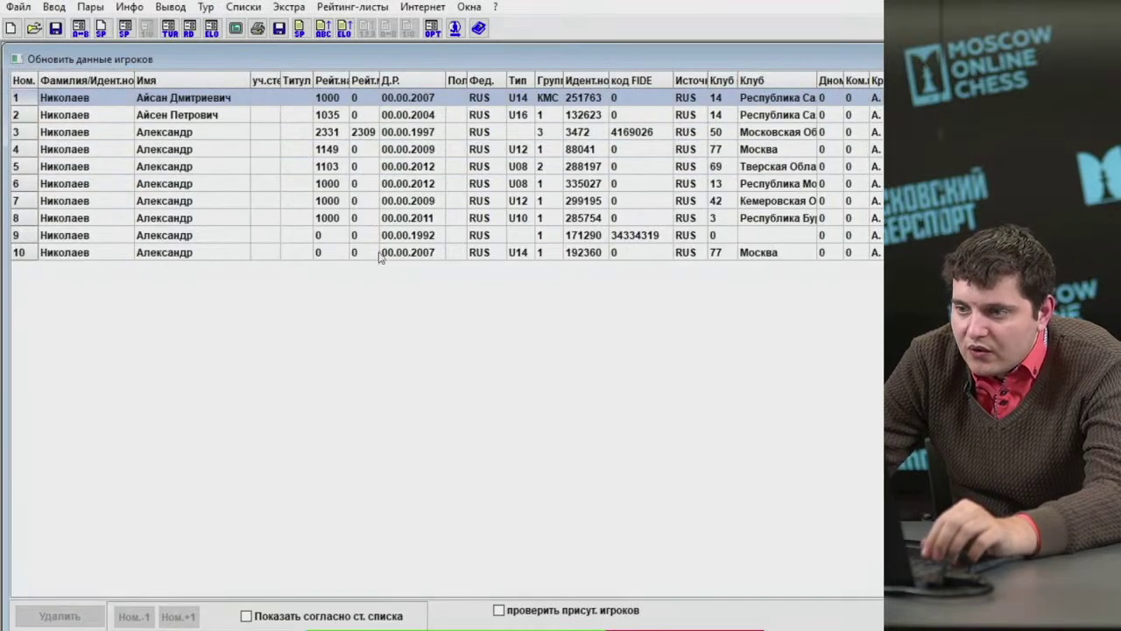
click(755, 167)
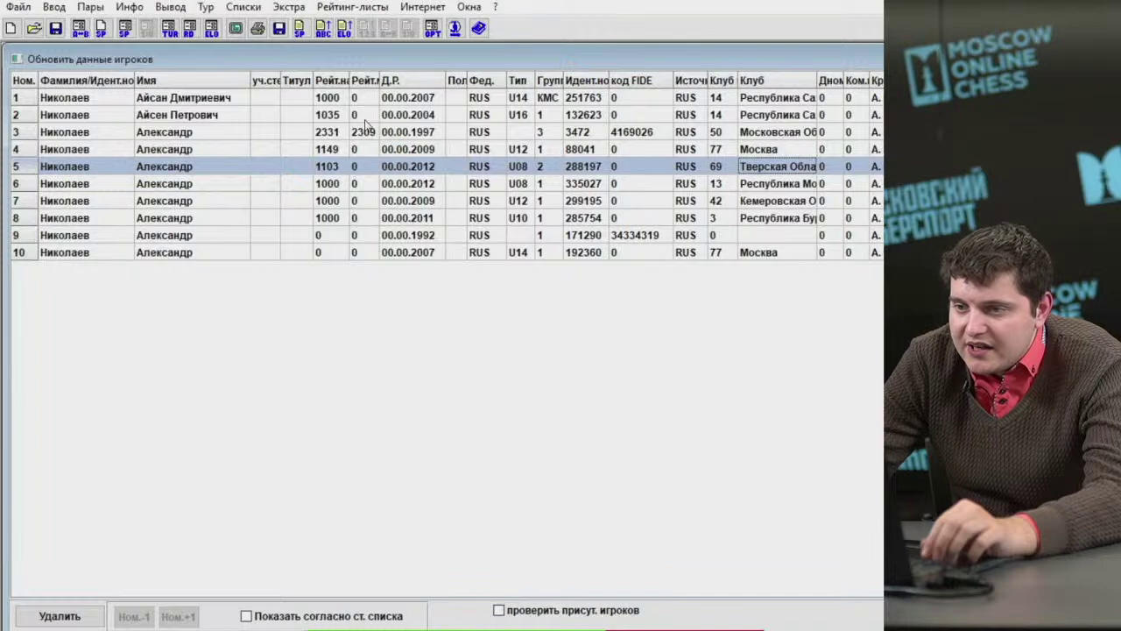
click(328, 132)
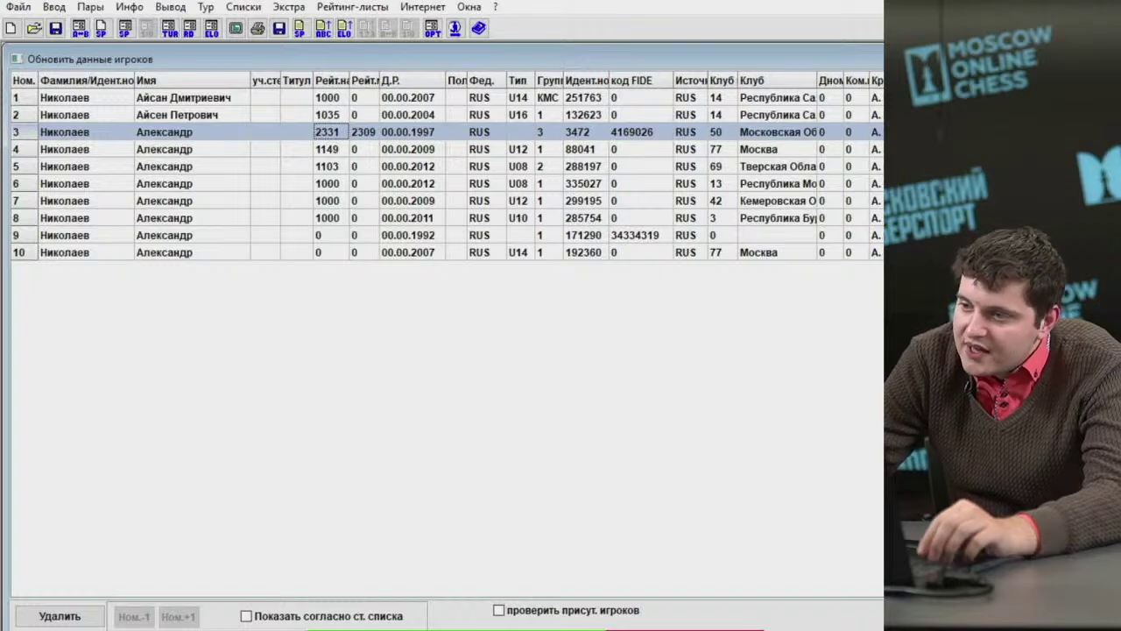
click(761, 150)
click(763, 219)
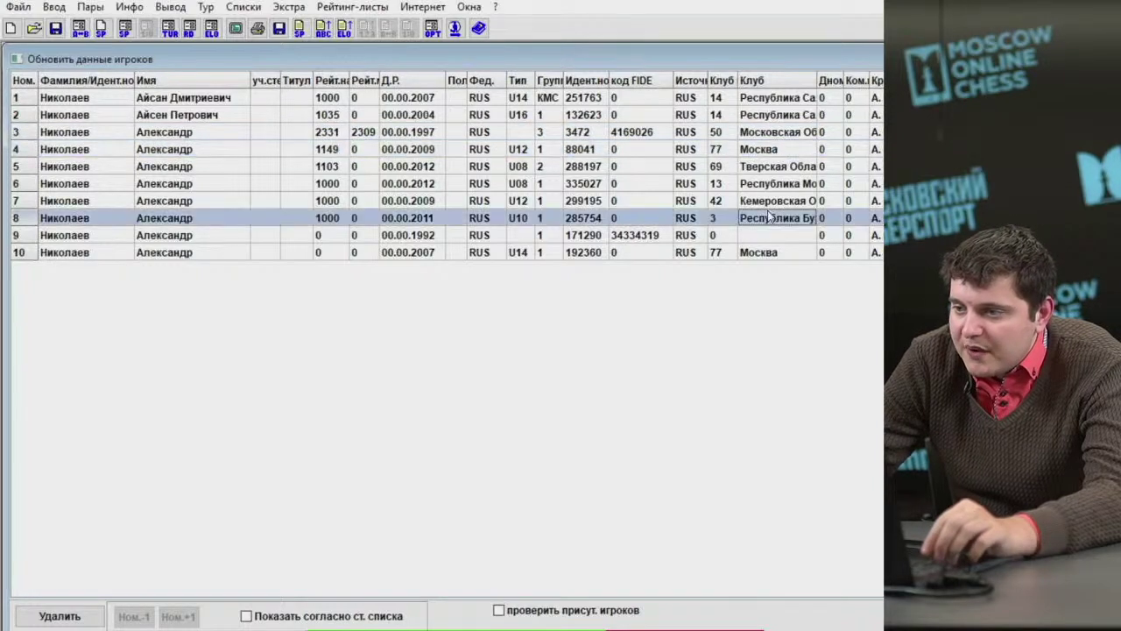
click(763, 236)
click(762, 253)
click(324, 212)
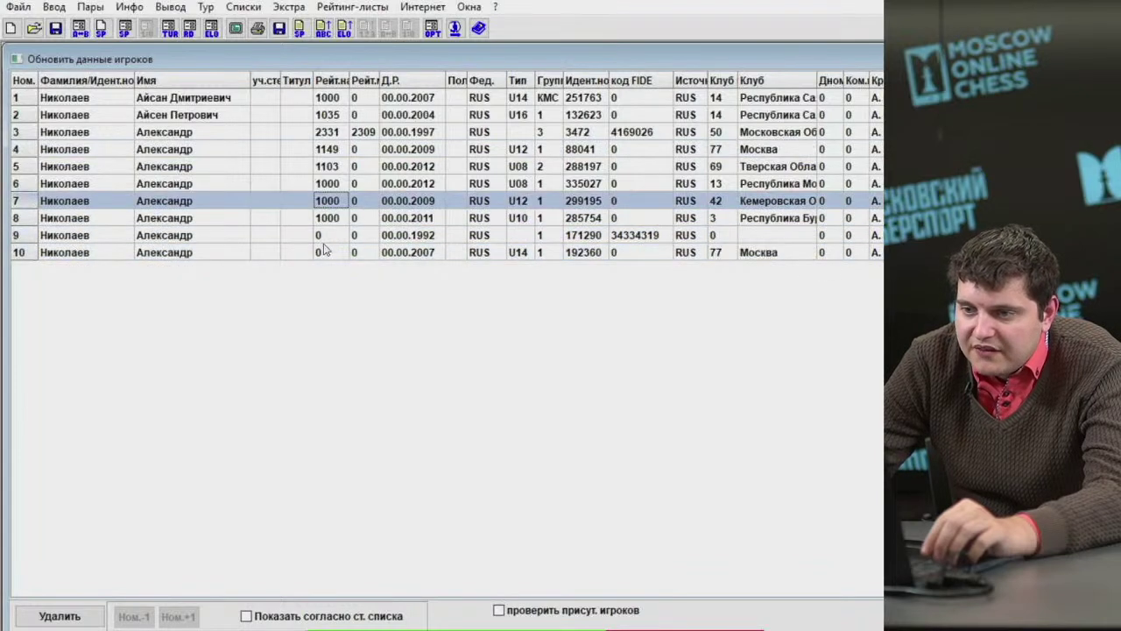
Give players 9 and 10 a national rating of 1000.
click(327, 237)
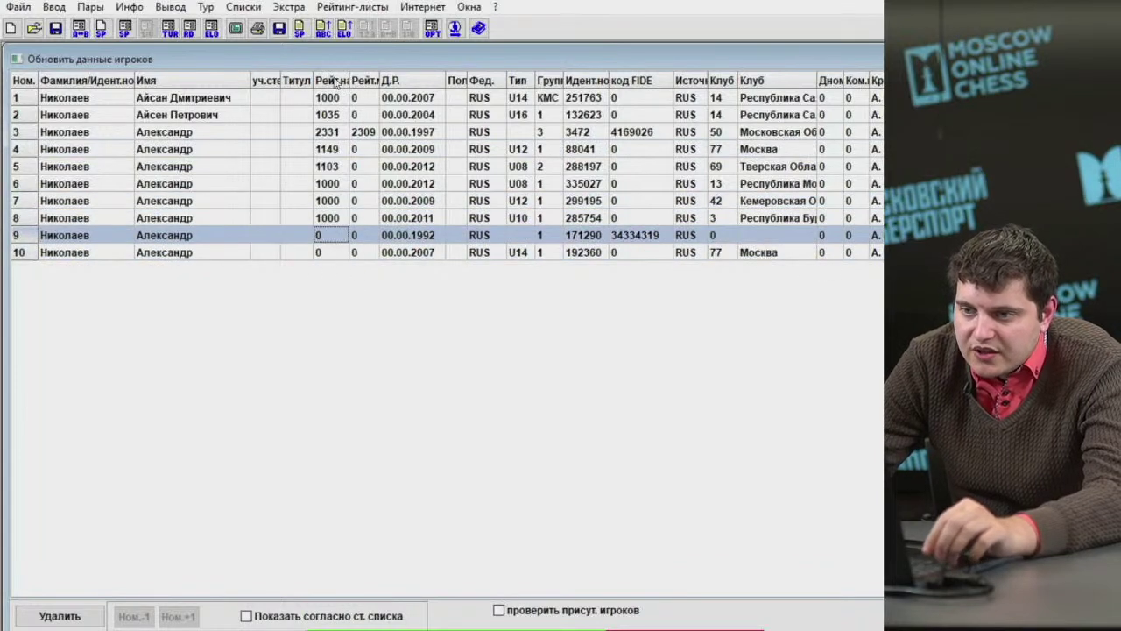
text(1000)
click(333, 254)
text(1000)
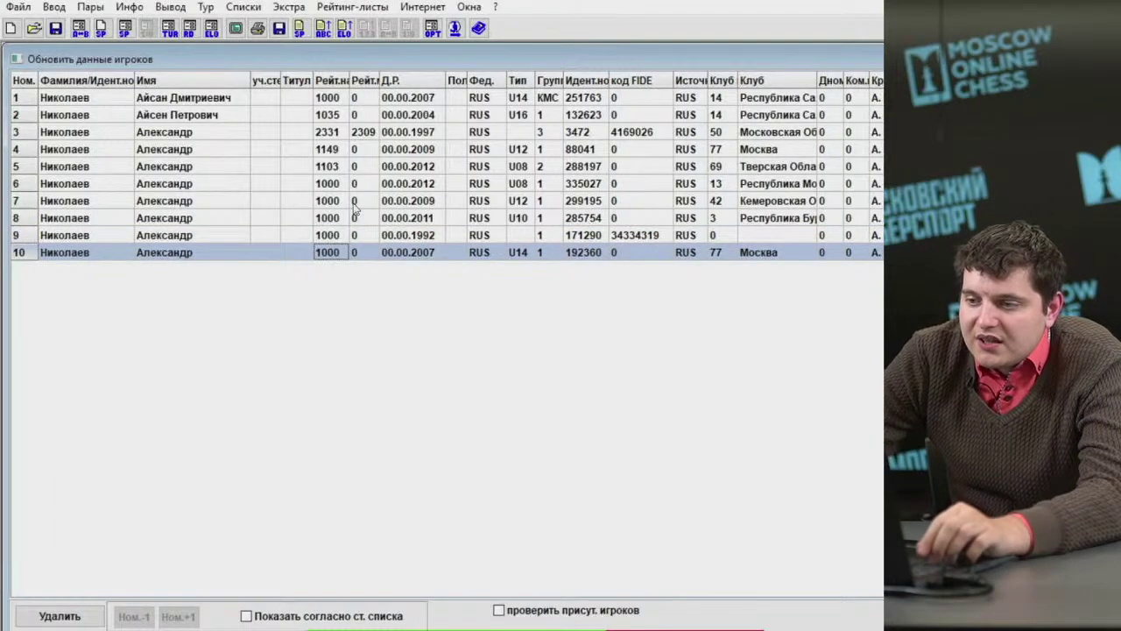
click(298, 9)
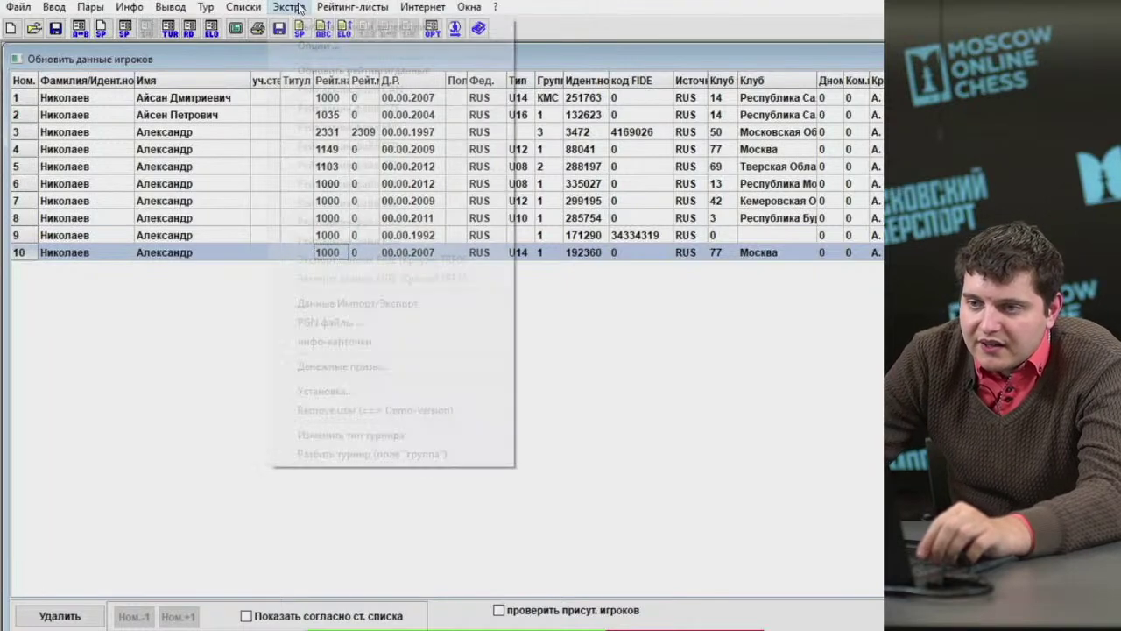
Run a FIDR update matched by FIDE code for international rating and K-factor, with sex excluded.
click(333, 70)
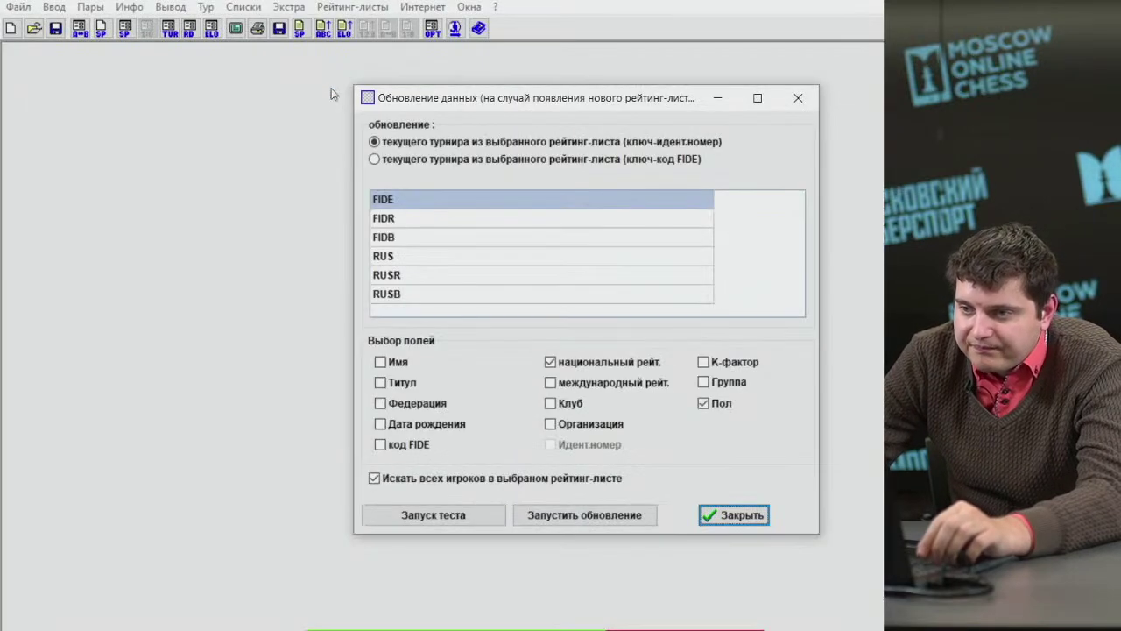
click(406, 163)
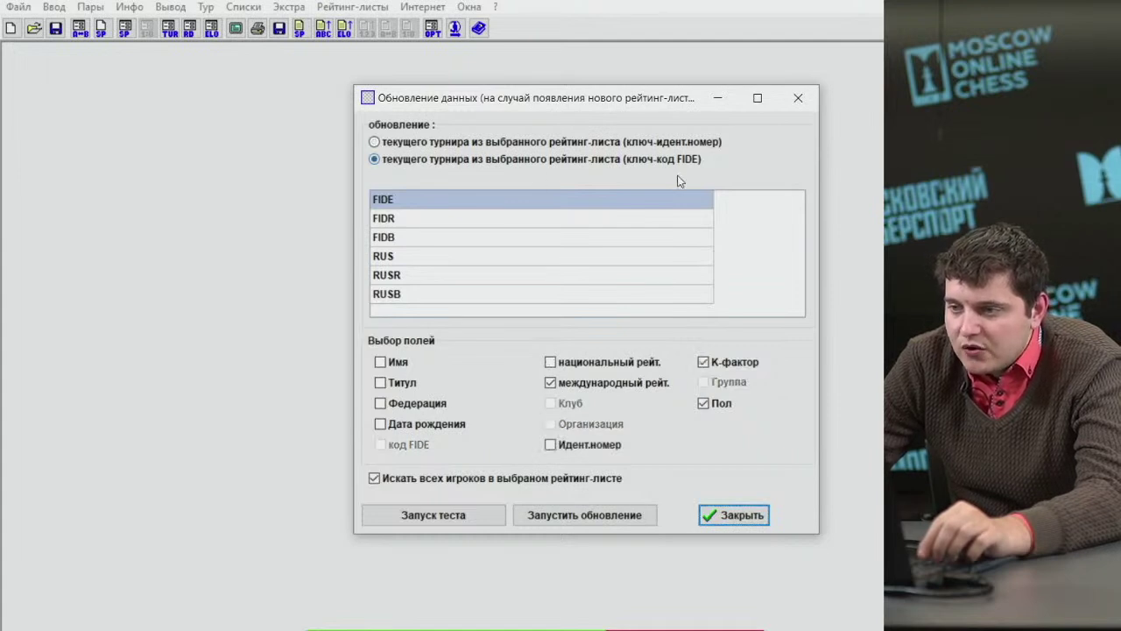
click(417, 219)
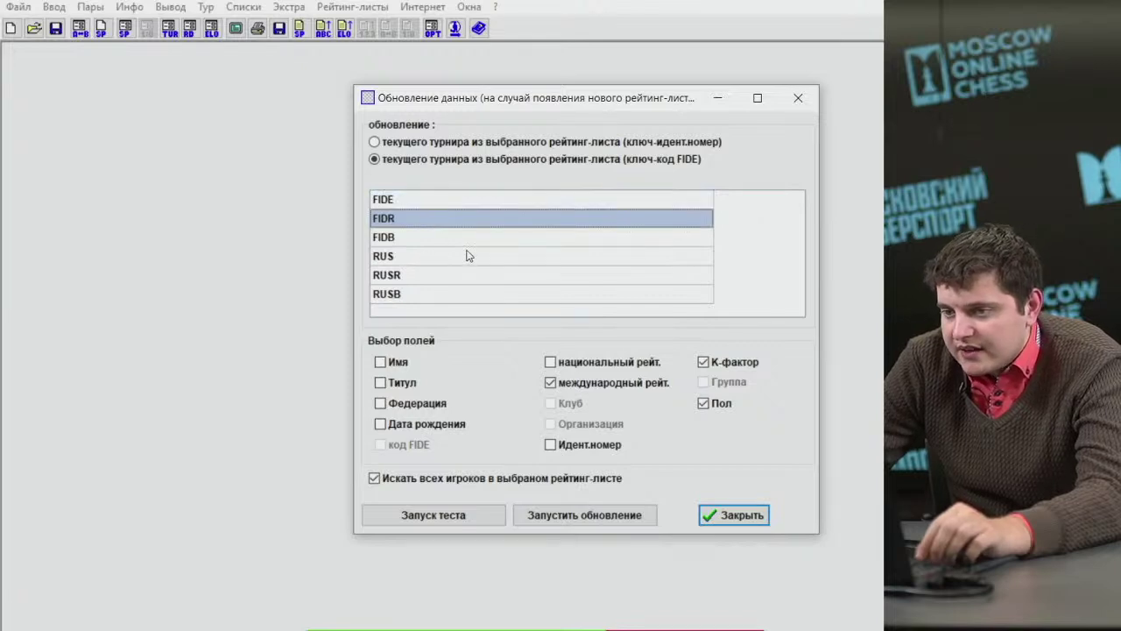
click(443, 237)
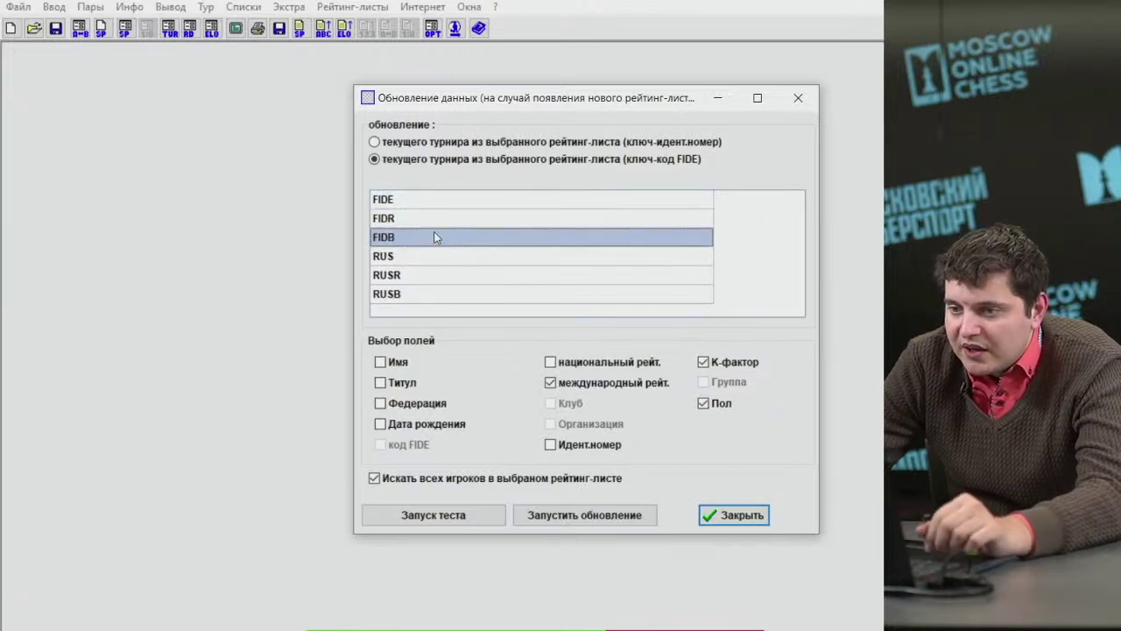
click(420, 219)
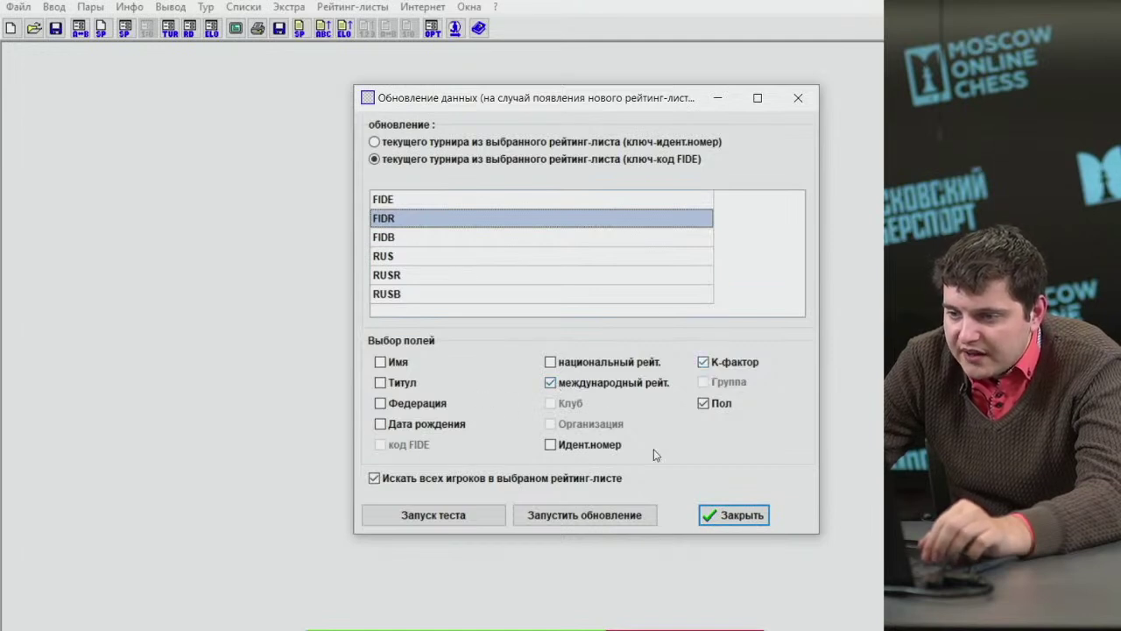
click(703, 402)
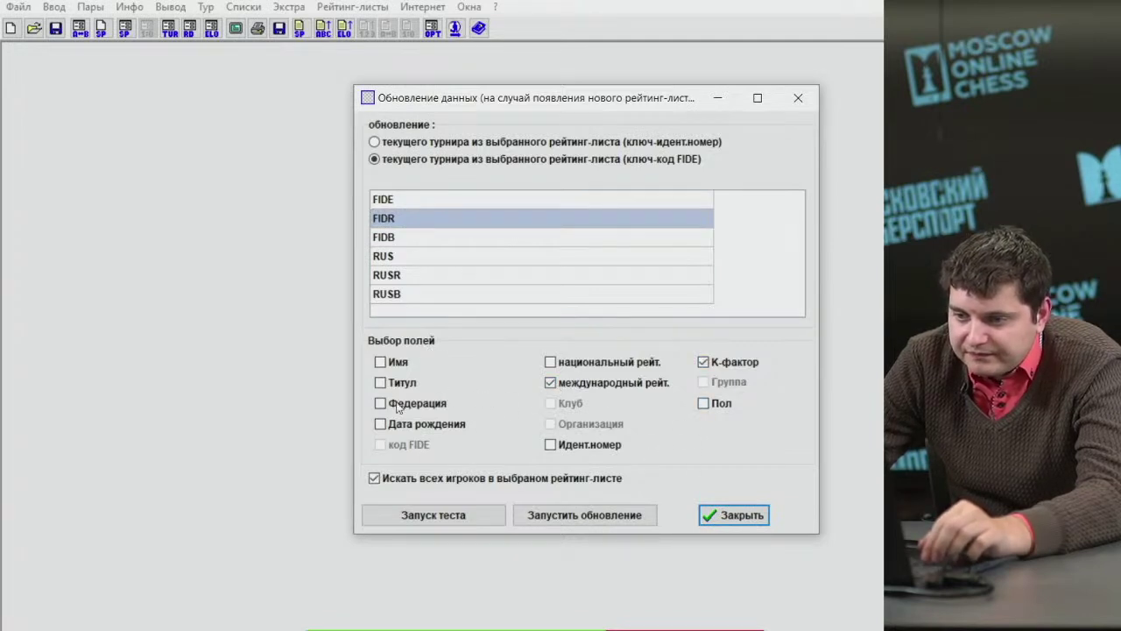
click(547, 514)
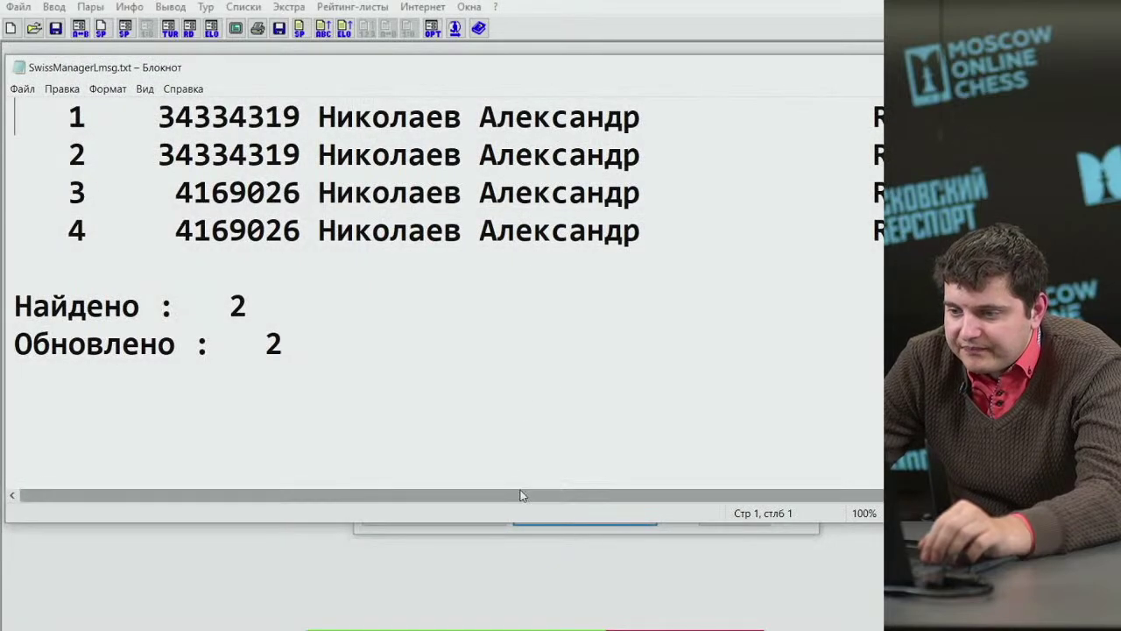
Close the 2-found, 2-updated report and the update dialog, and show the player list.
drag(520, 496, 708, 506)
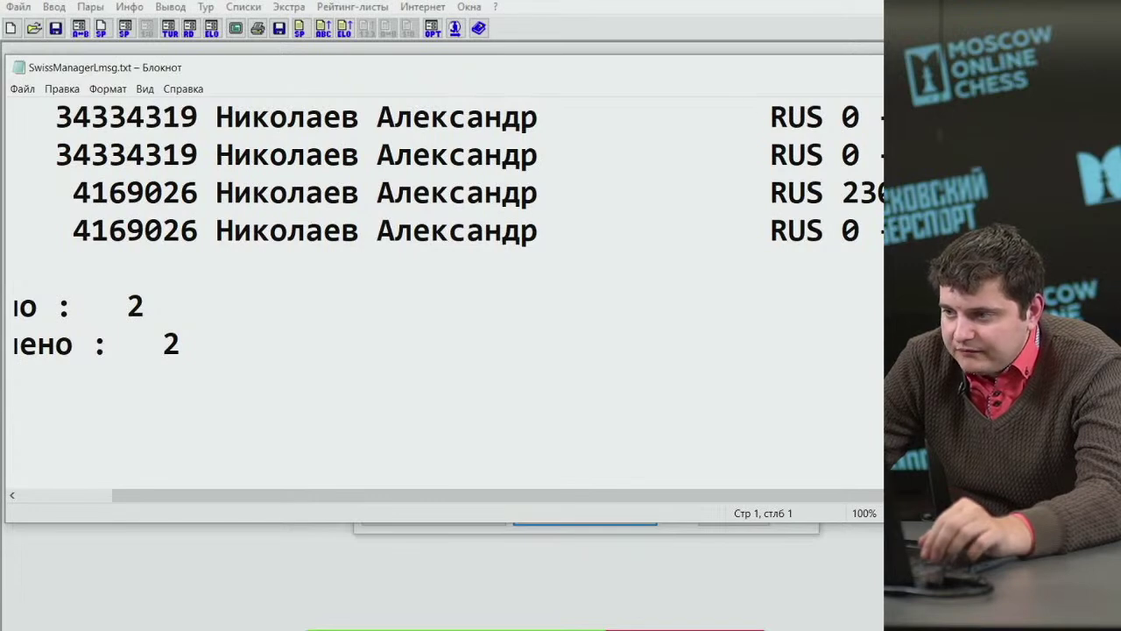
key(alt+F4)
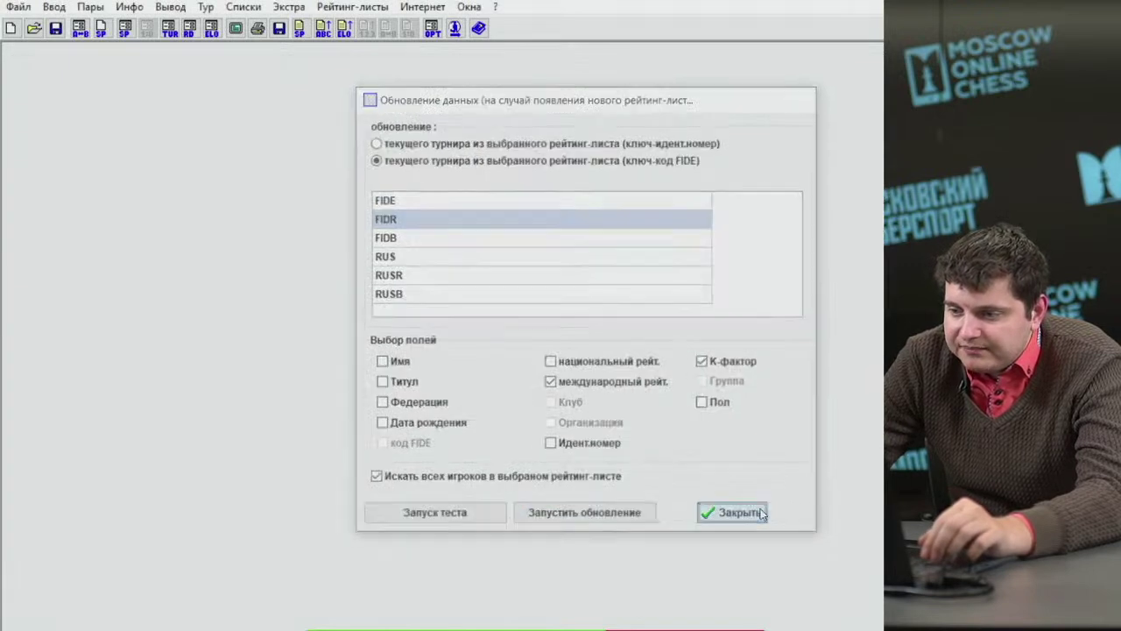
click(746, 511)
click(54, 7)
click(83, 50)
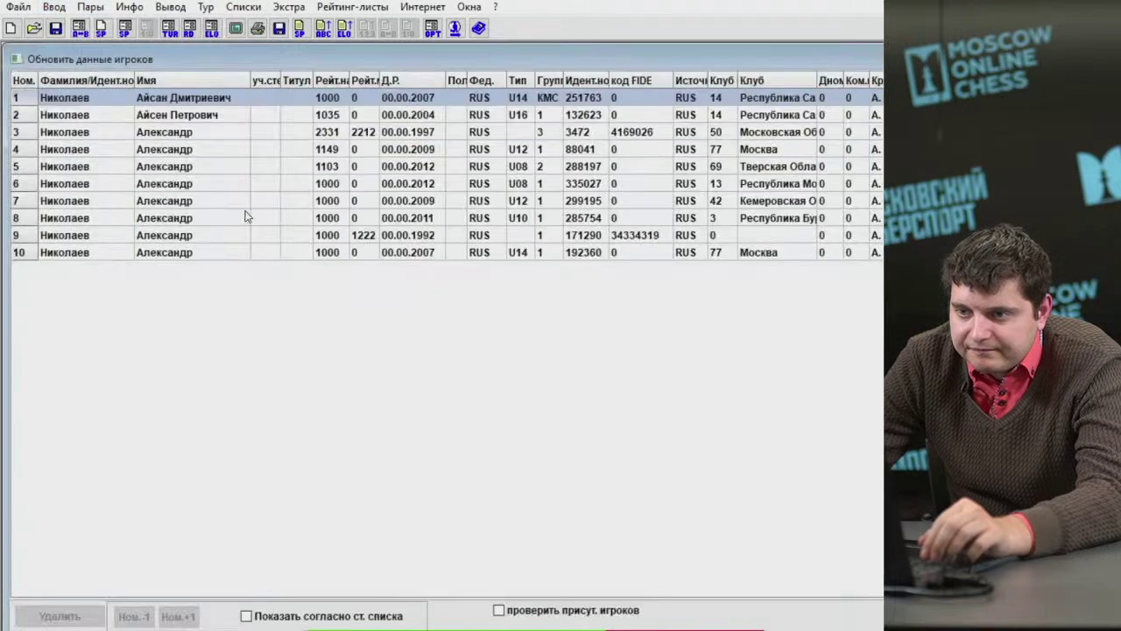
Check the refreshed international ratings of player 3 (2212) and player 9 (1222).
click(633, 132)
click(637, 235)
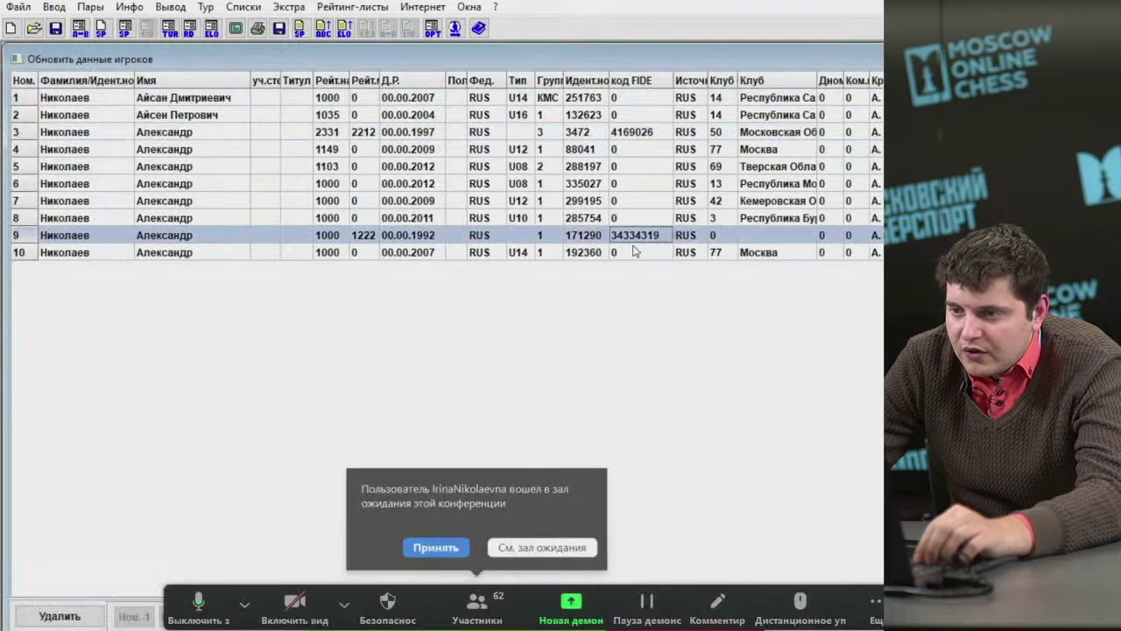
click(450, 551)
click(620, 254)
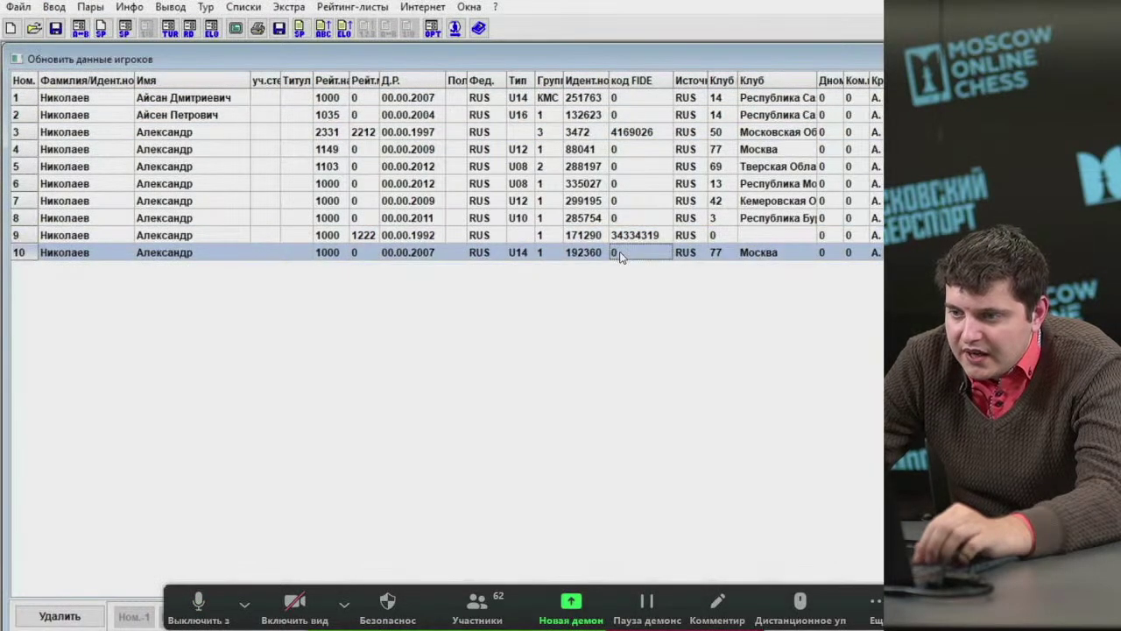
click(344, 604)
click(250, 604)
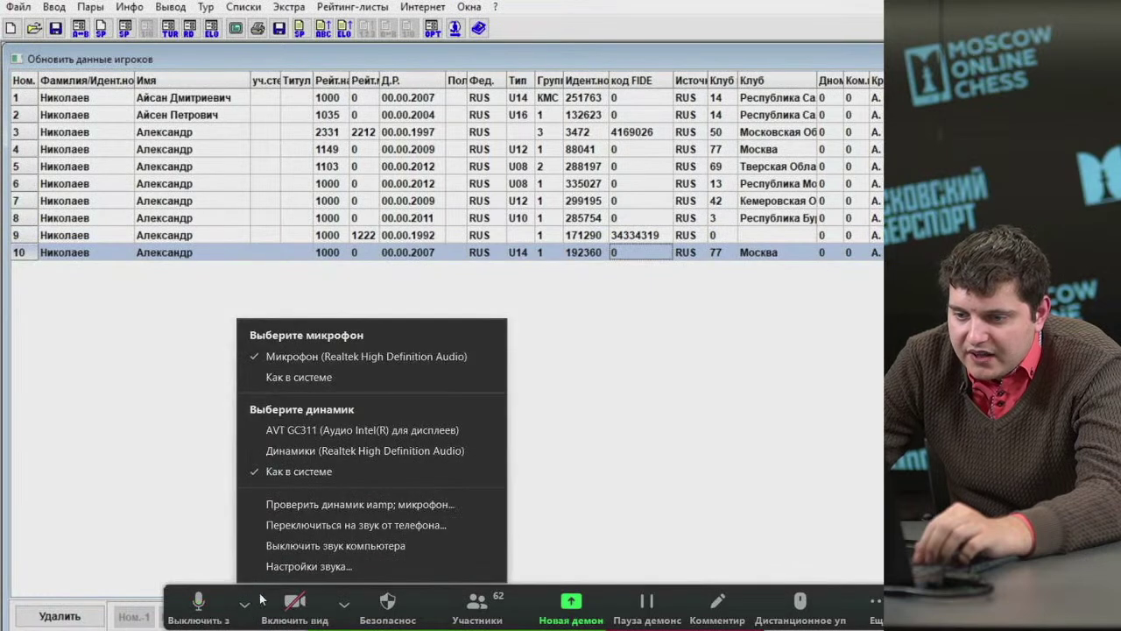
click(344, 603)
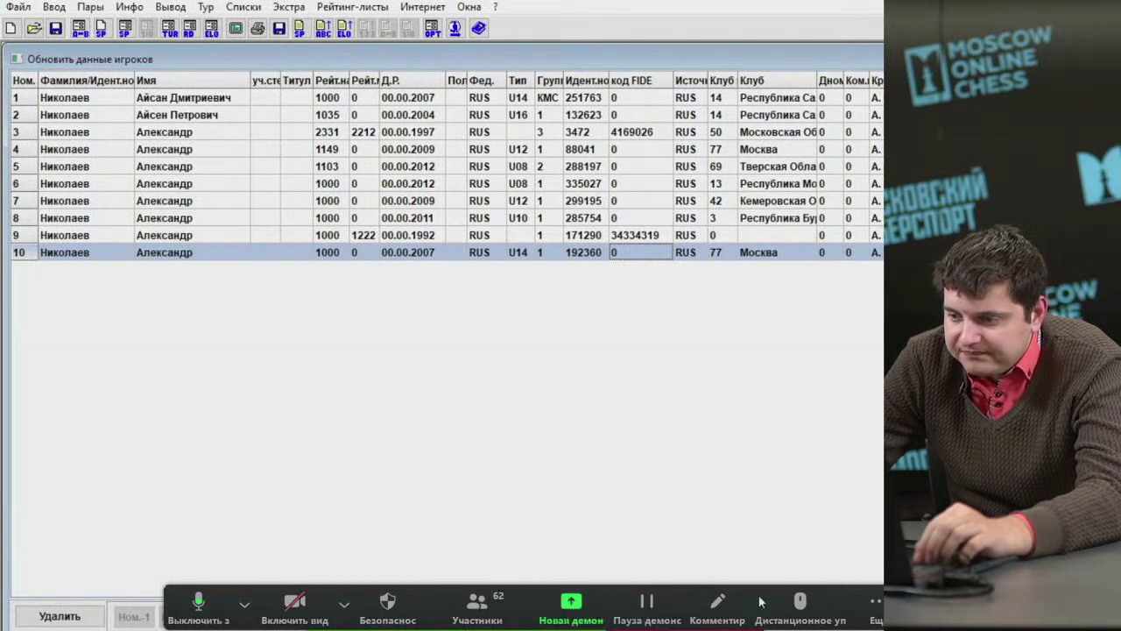
click(854, 595)
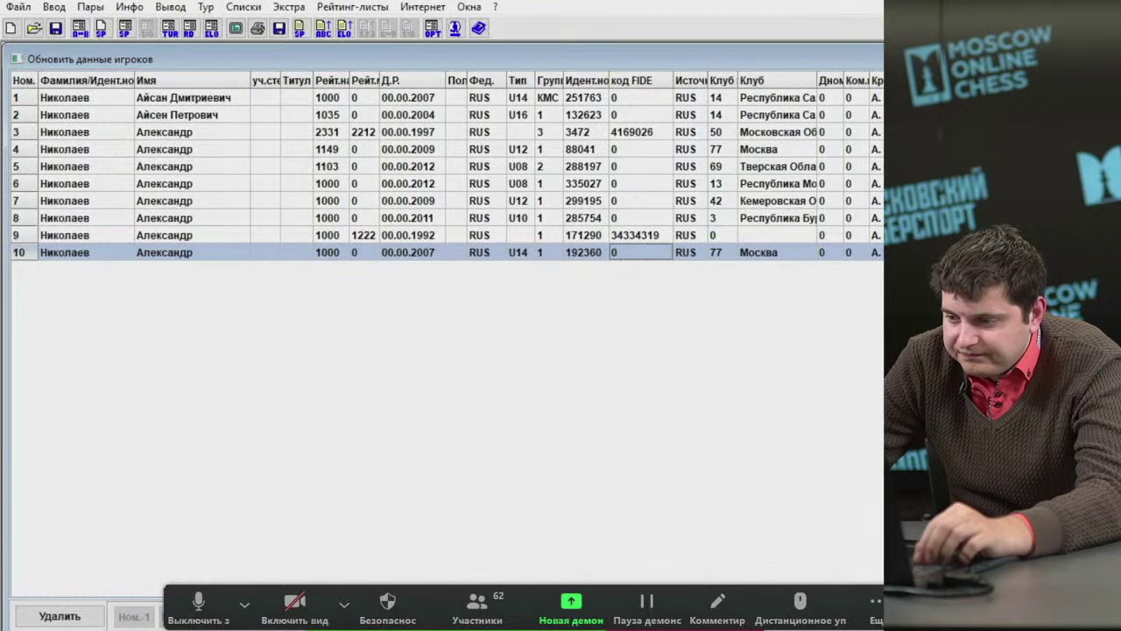
click(618, 500)
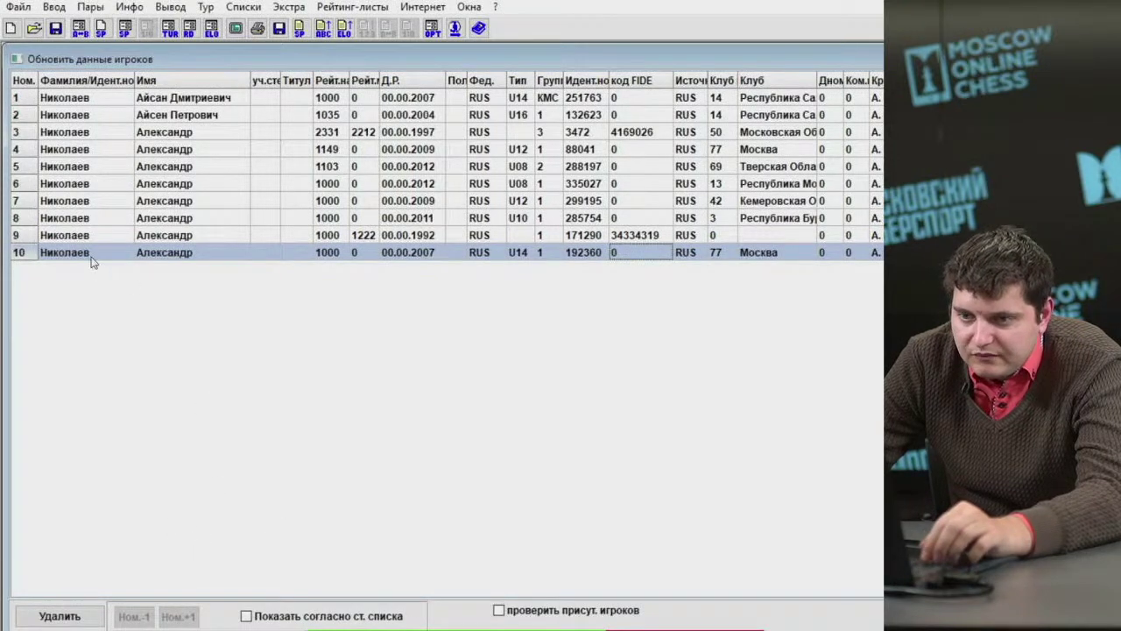
Delete the players in rows 10, 8, 7 and 6.
click(60, 616)
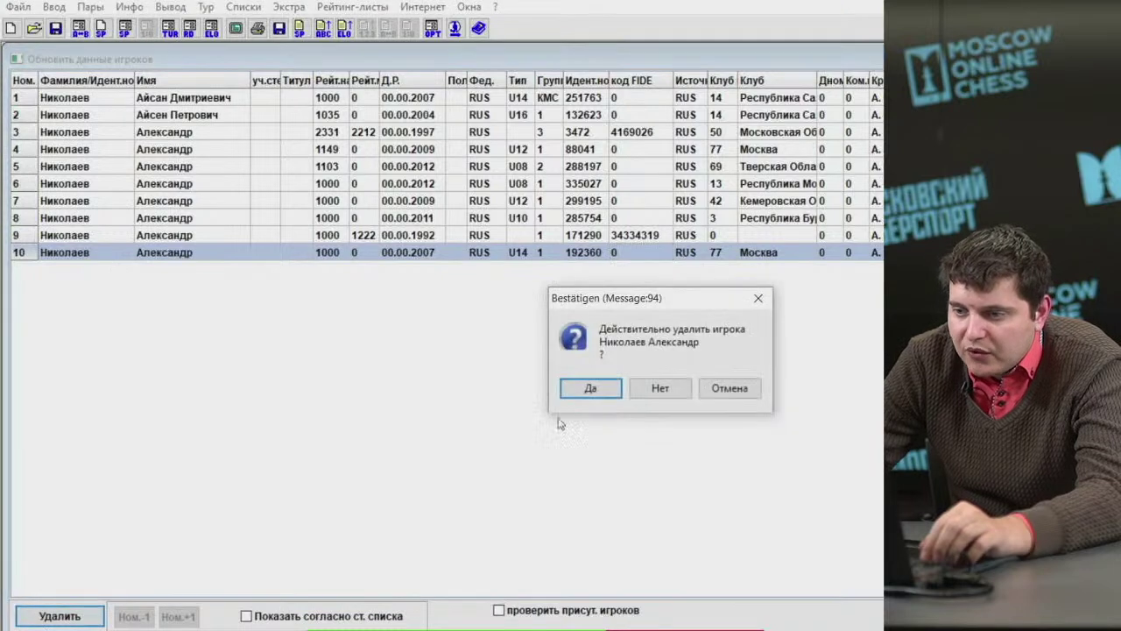
click(592, 389)
key(Up)
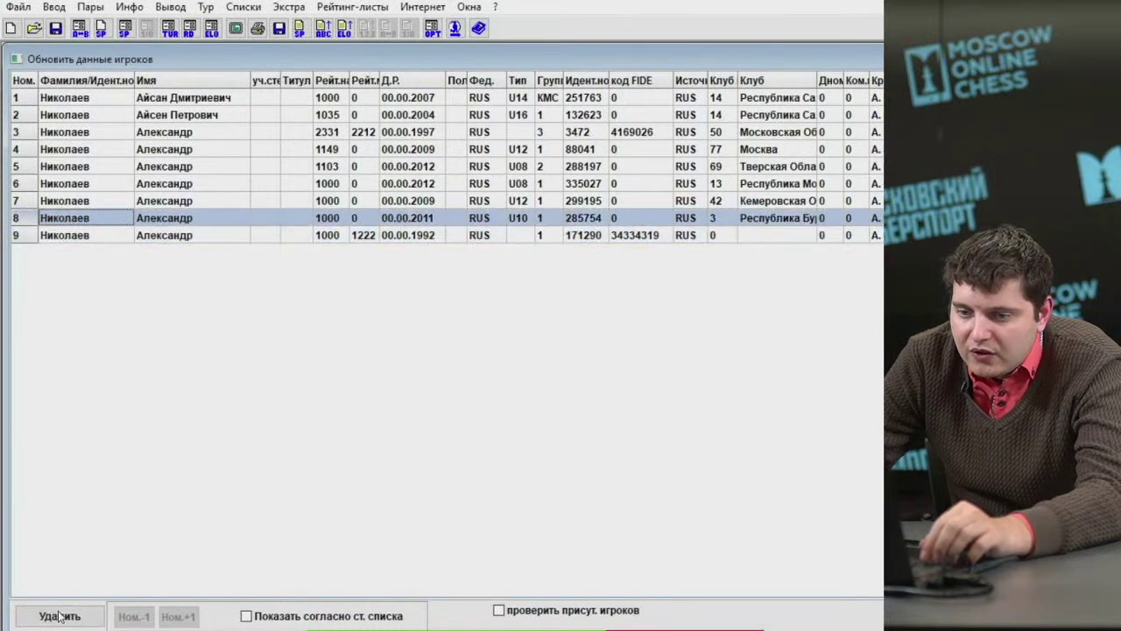
click(60, 615)
click(581, 391)
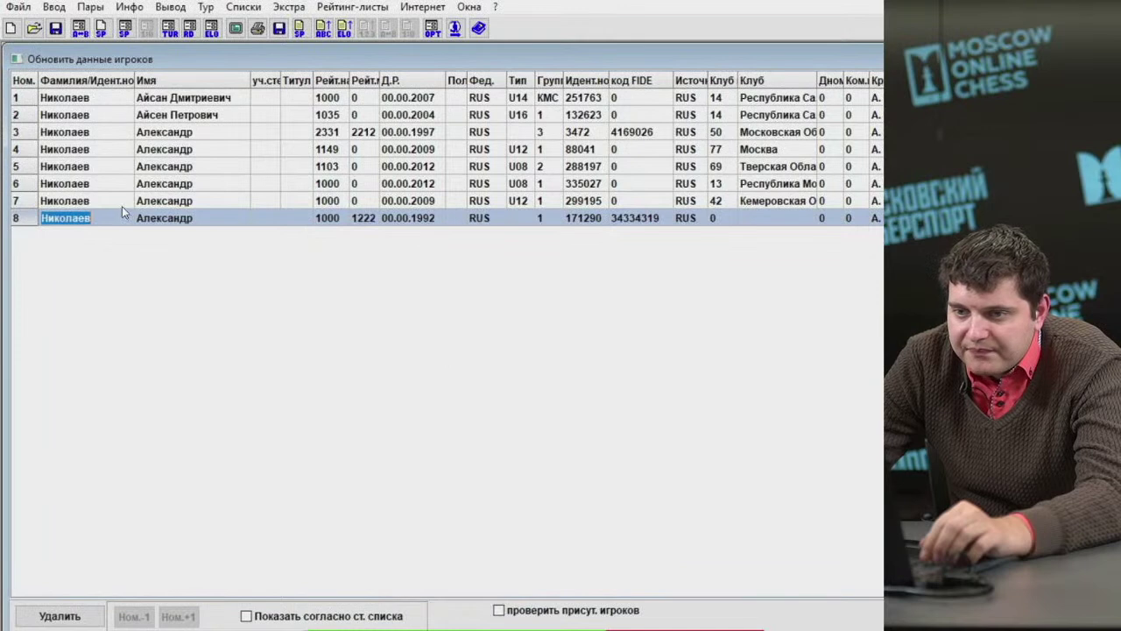
key(Up)
click(60, 616)
click(580, 391)
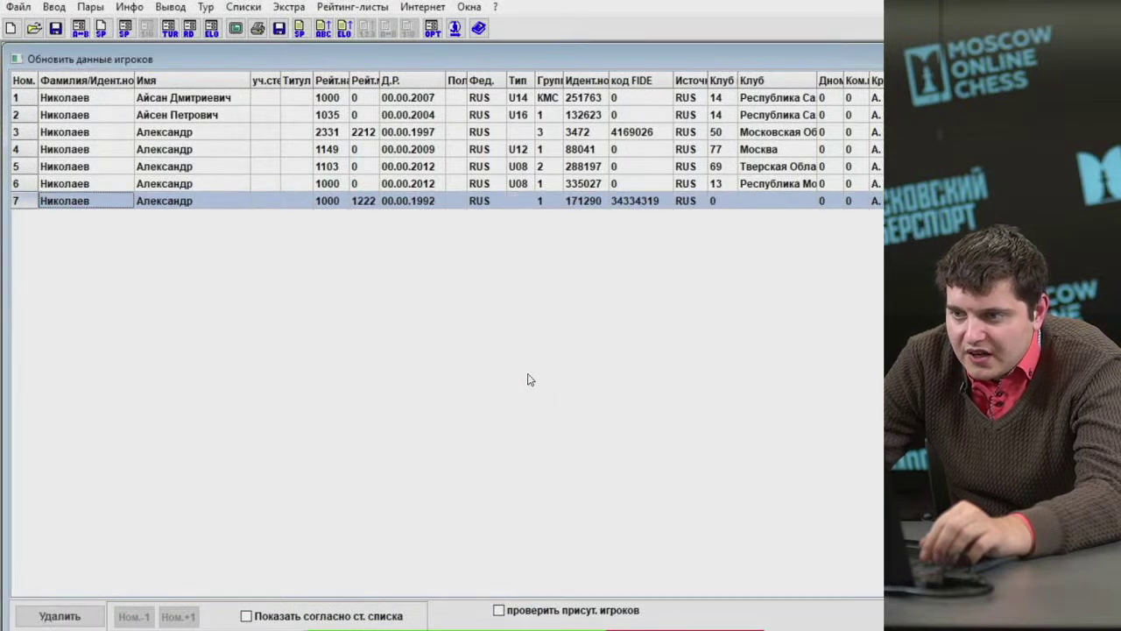
click(100, 186)
click(81, 614)
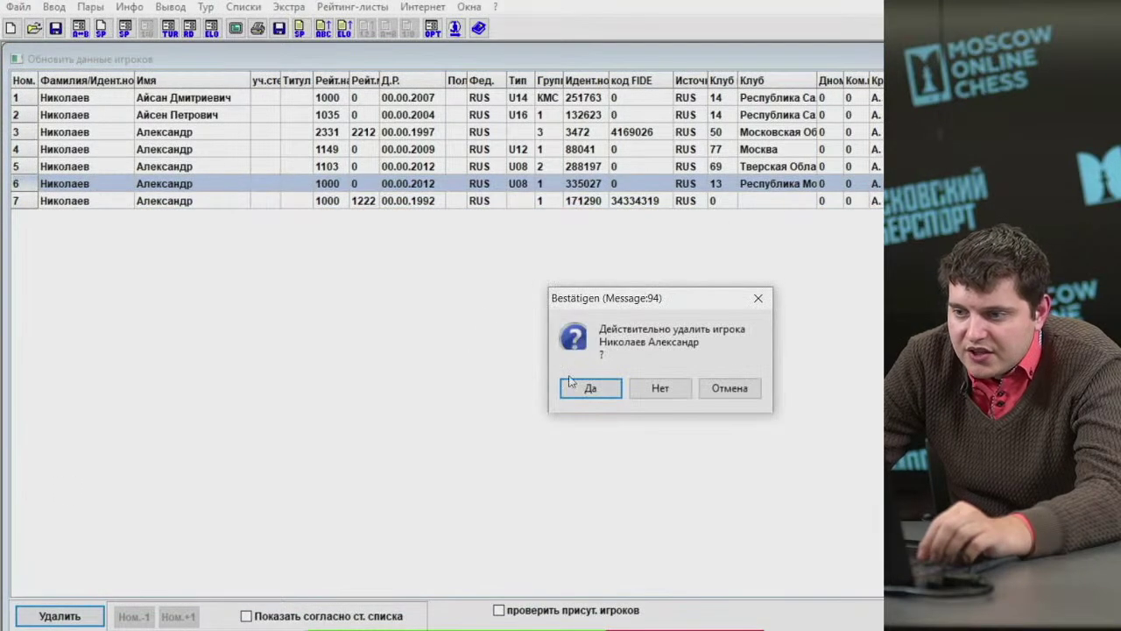
click(570, 382)
click(128, 166)
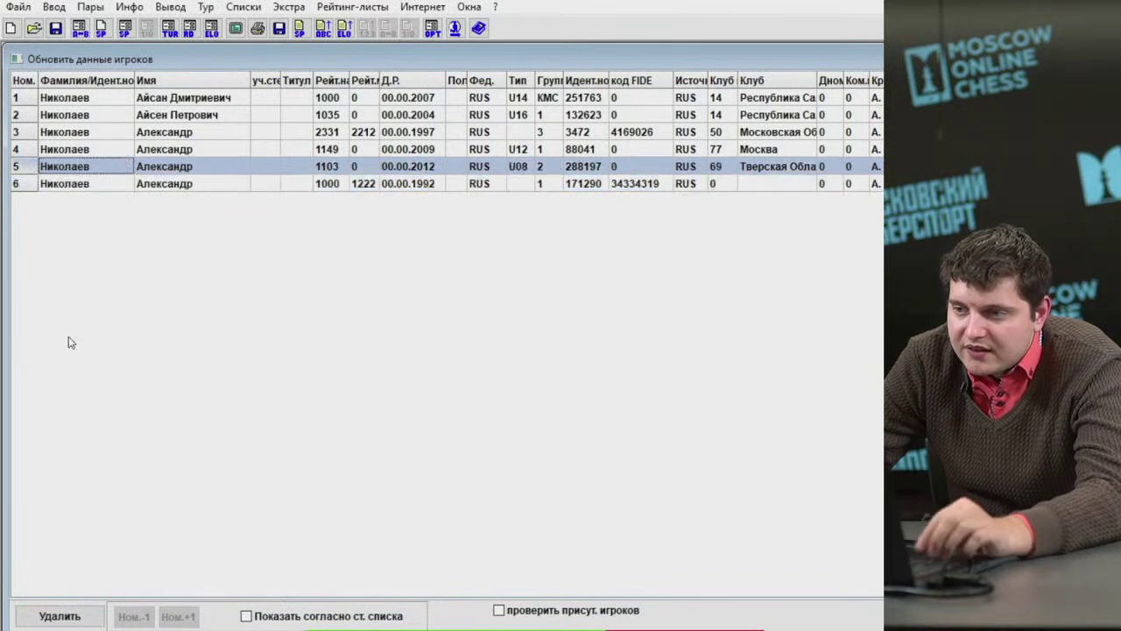
click(59, 616)
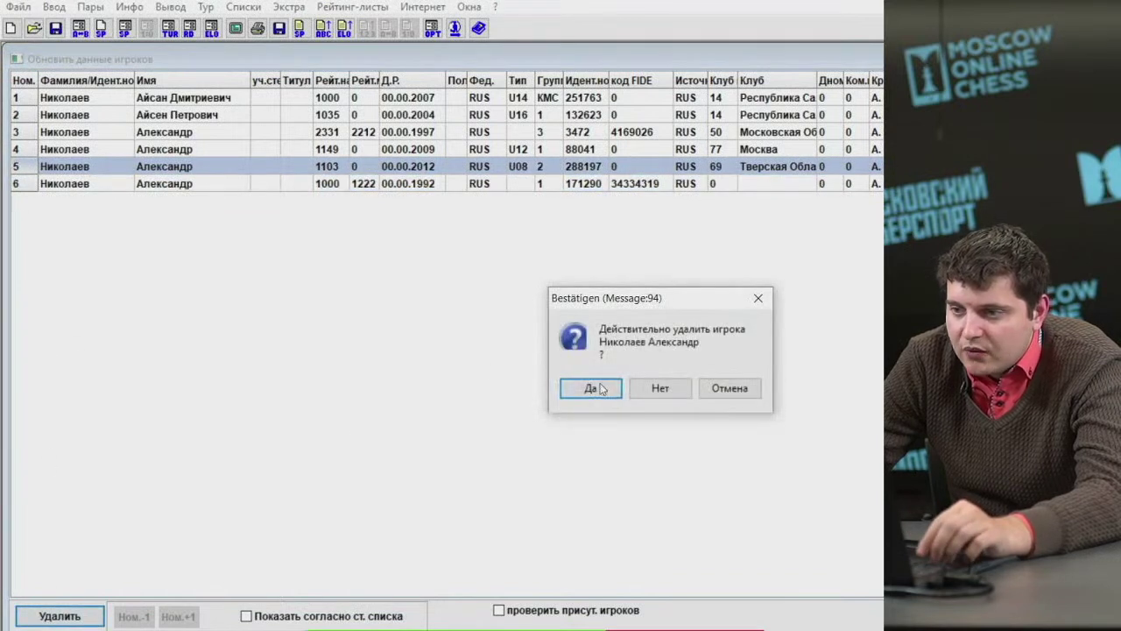
click(591, 388)
click(142, 149)
click(60, 615)
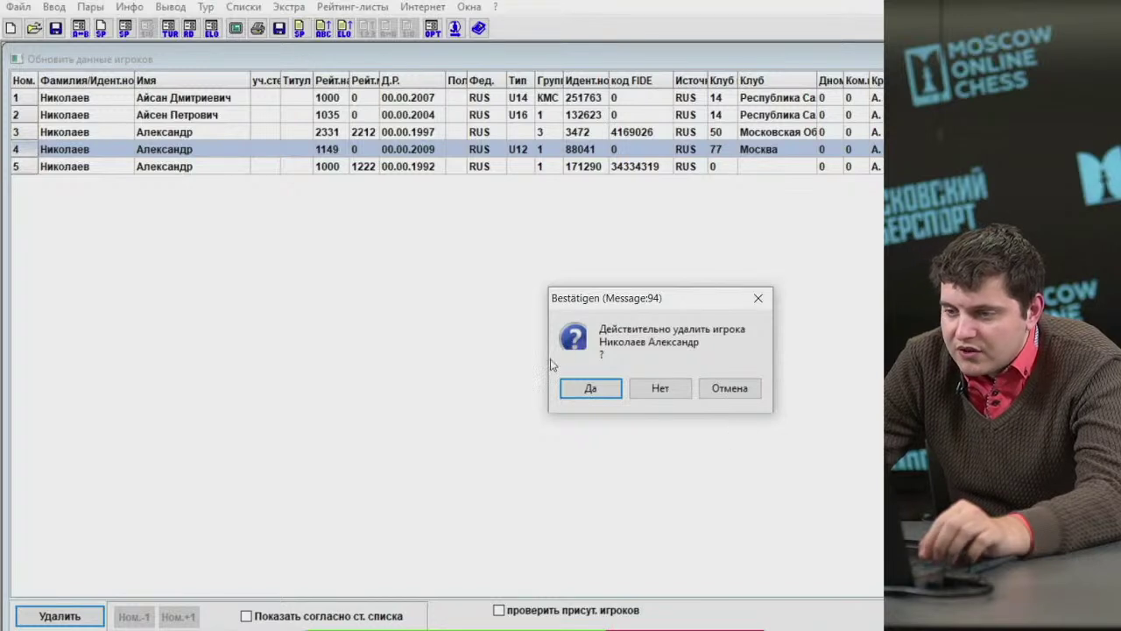
click(565, 385)
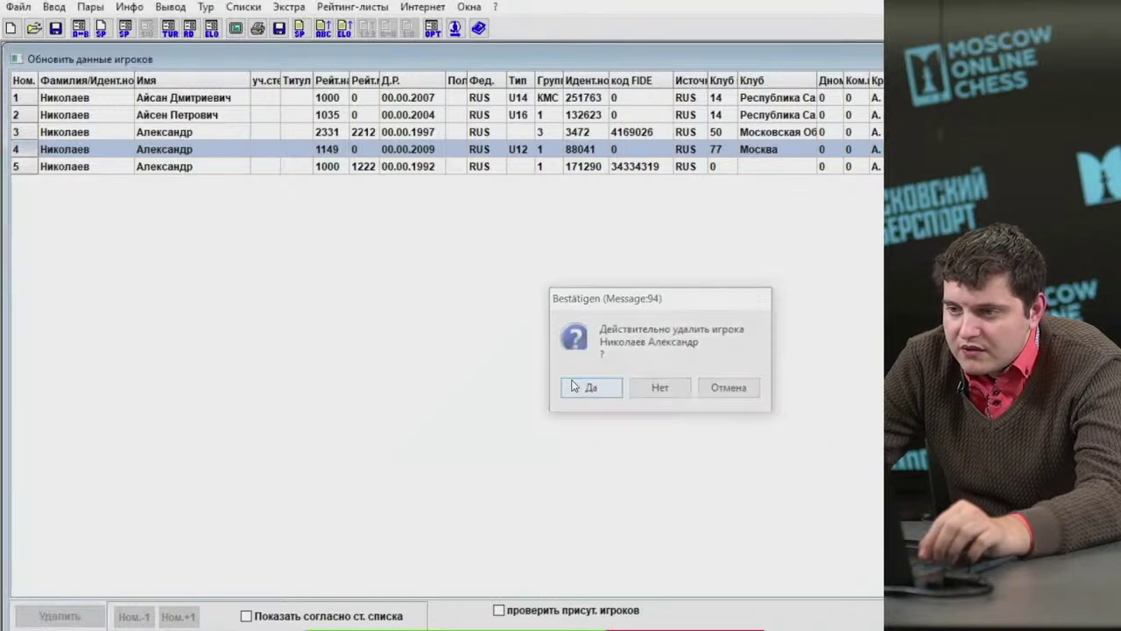
click(385, 117)
click(60, 616)
key(Return)
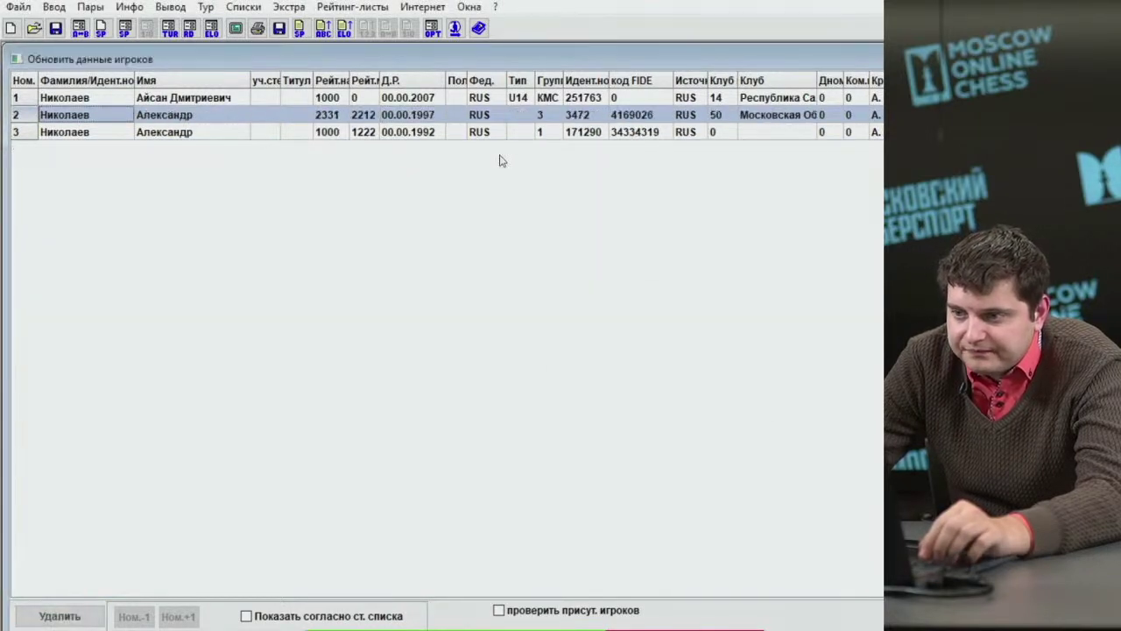
click(496, 99)
click(60, 616)
click(570, 386)
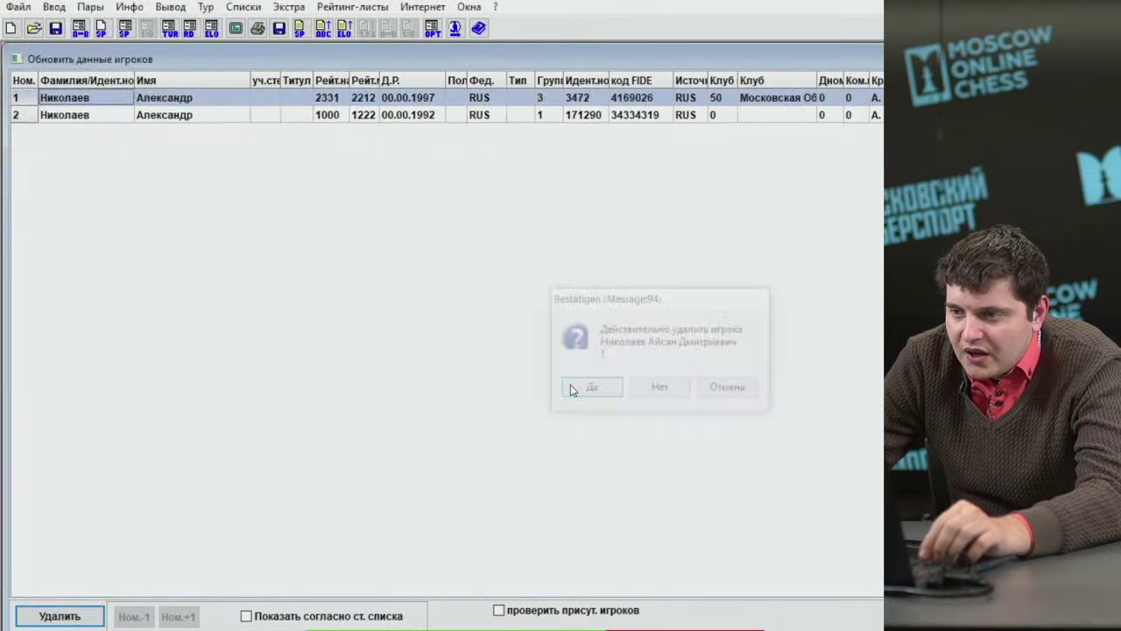
click(51, 7)
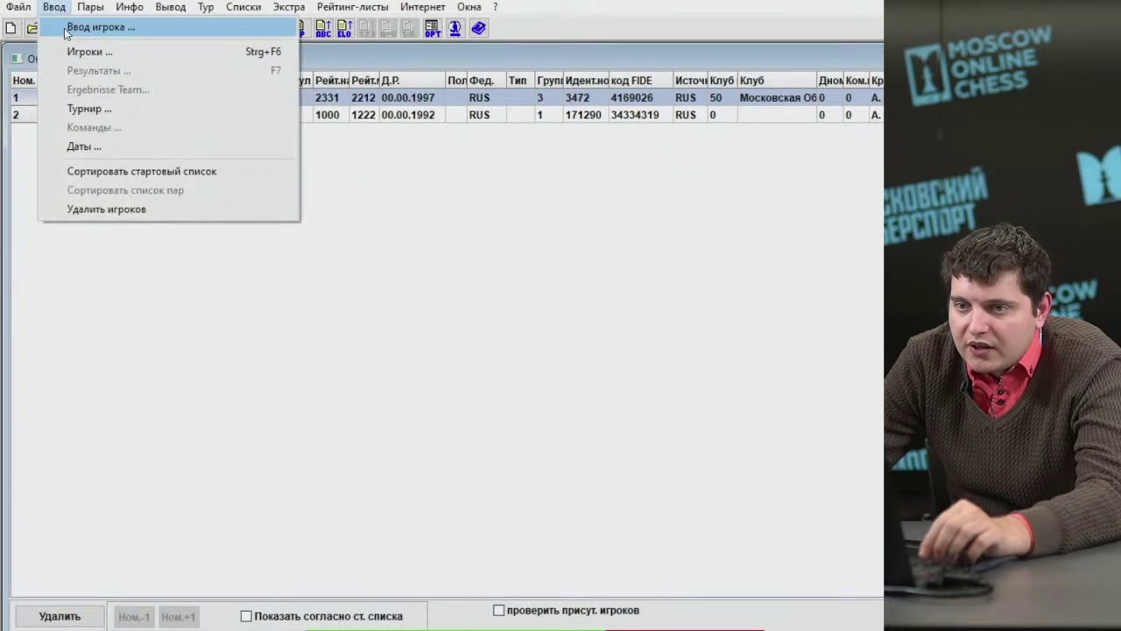
Search the rating list by surname and add six players born 2001, 2007, 2004, 1982, 1969 and 1986.
click(65, 31)
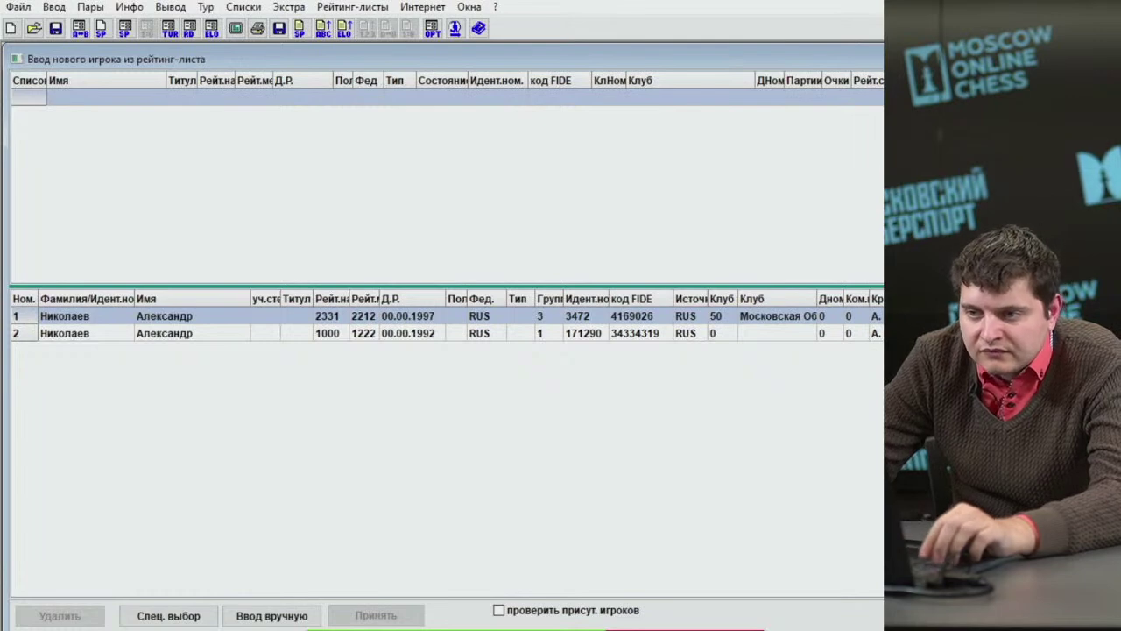
key(Return)
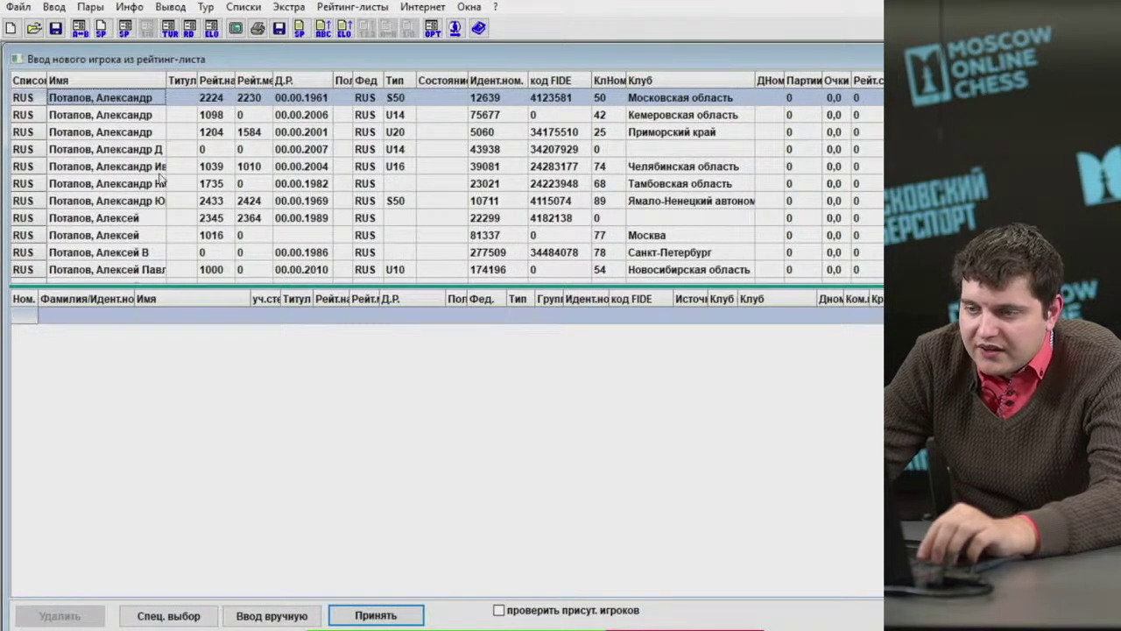
key(Return)
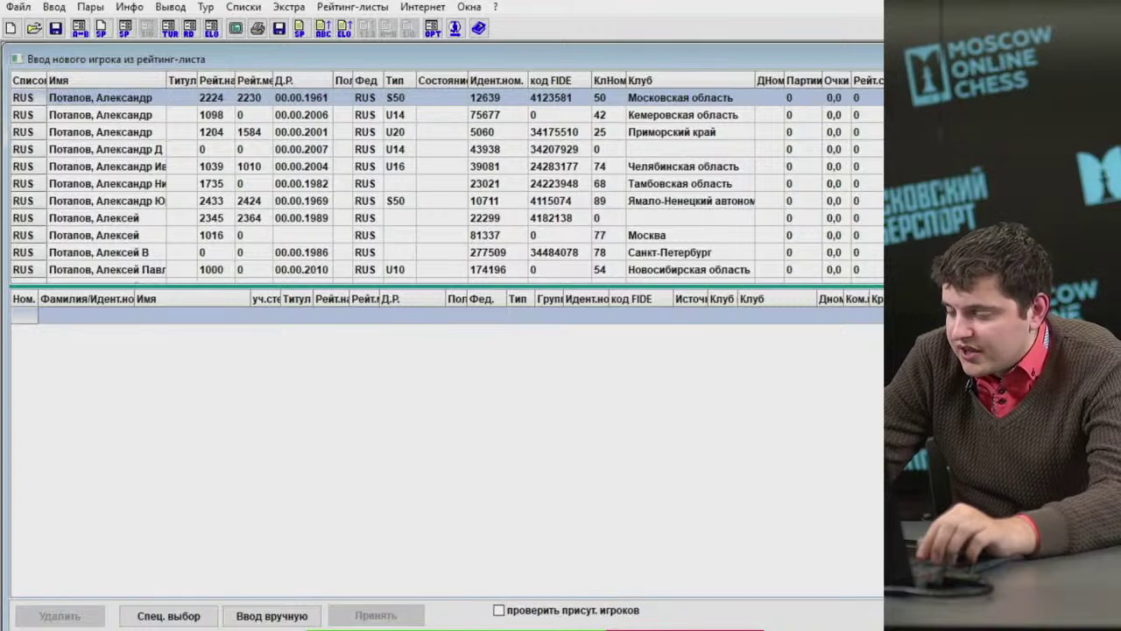
click(103, 155)
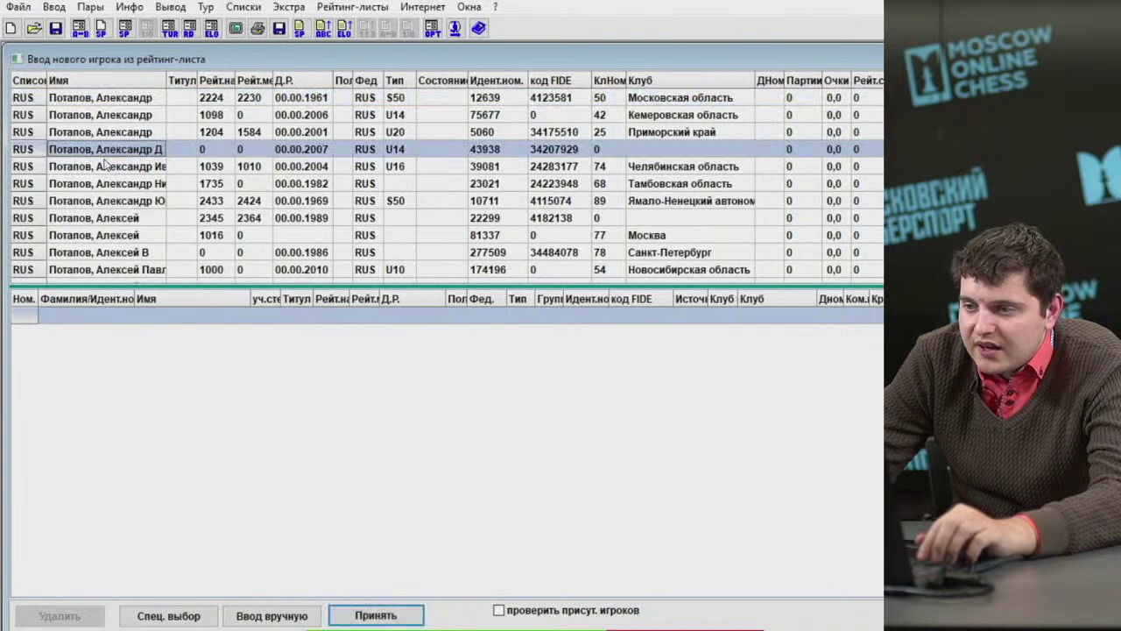
double_click(96, 136)
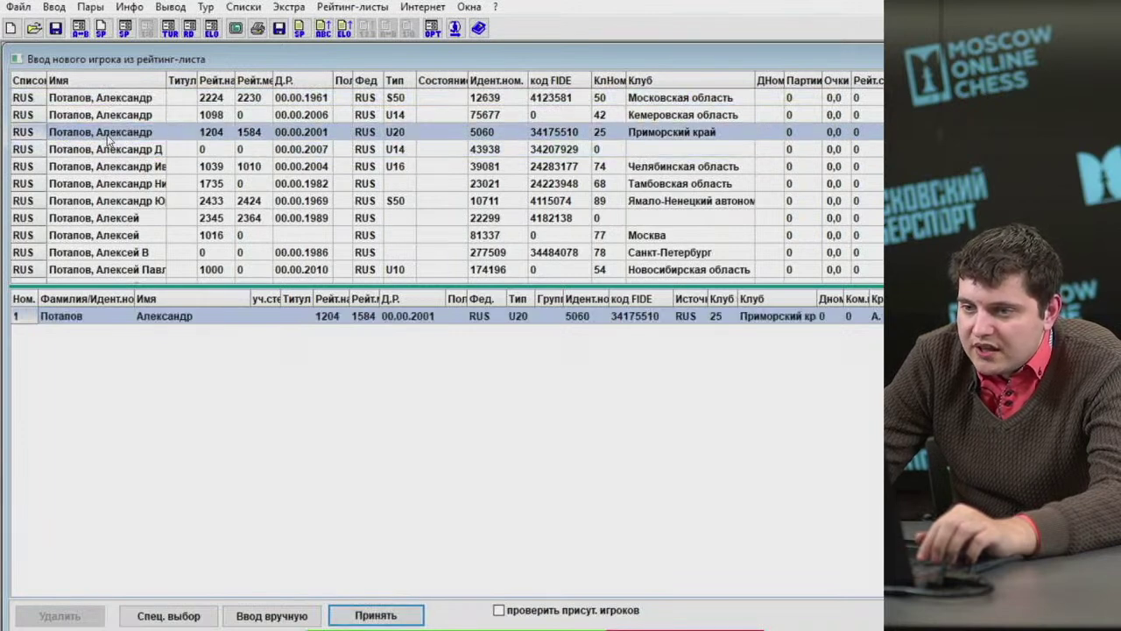
double_click(111, 149)
double_click(114, 168)
double_click(115, 185)
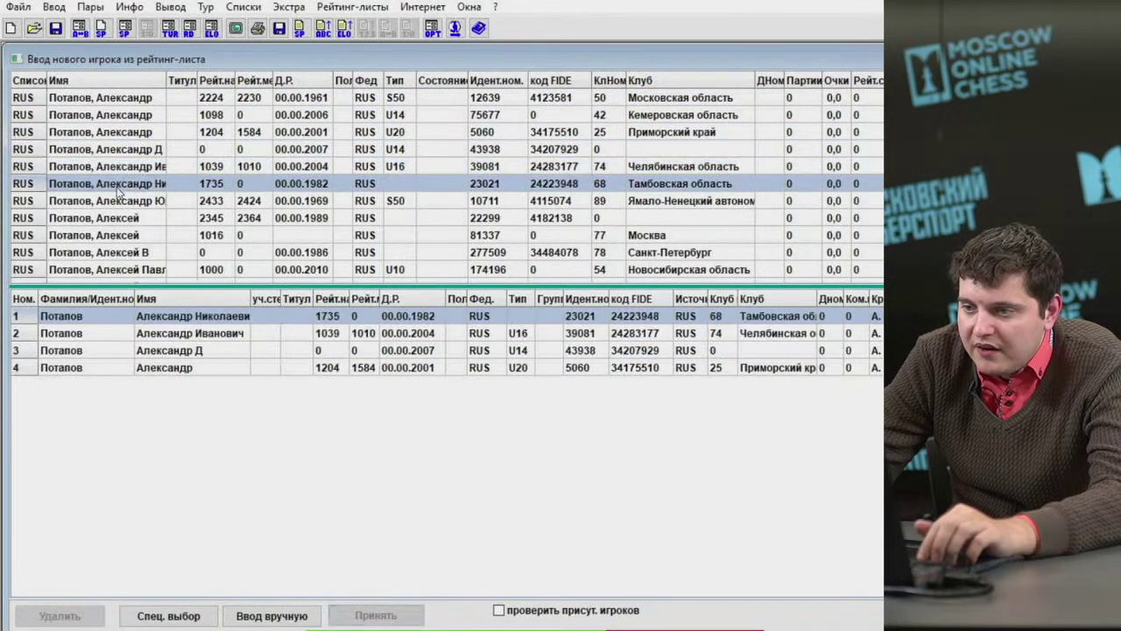
double_click(112, 204)
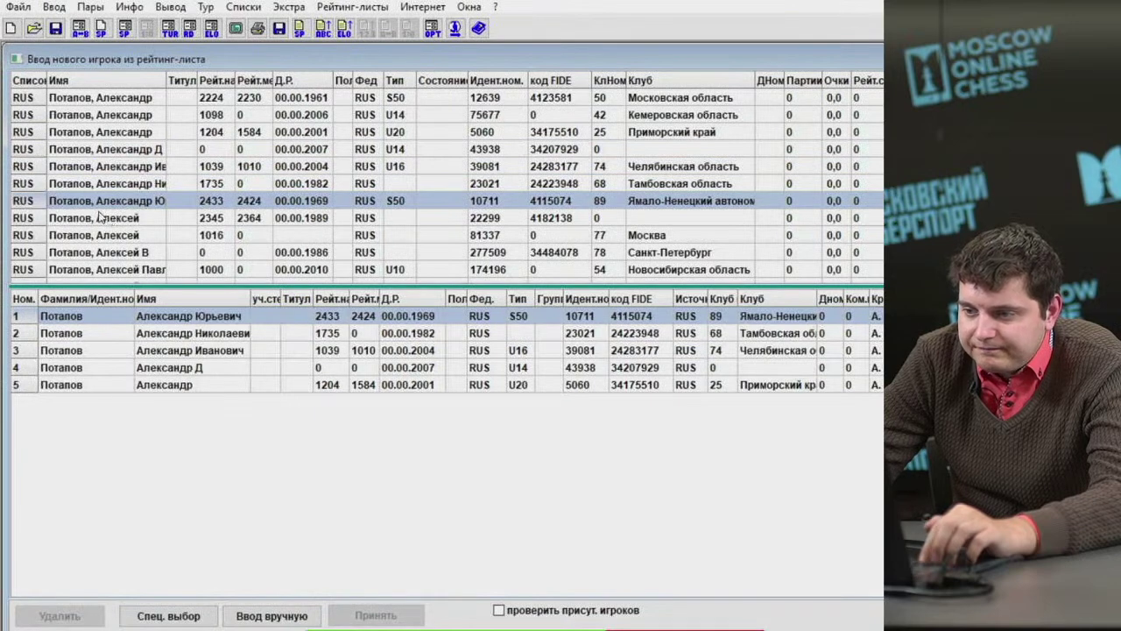
double_click(103, 253)
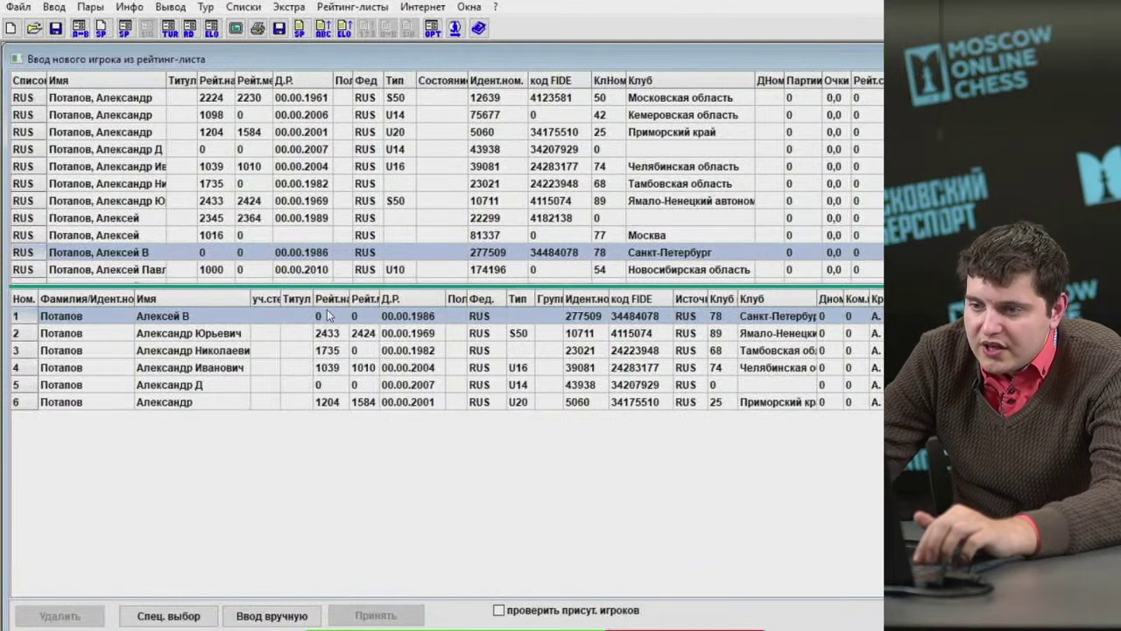
click(289, 7)
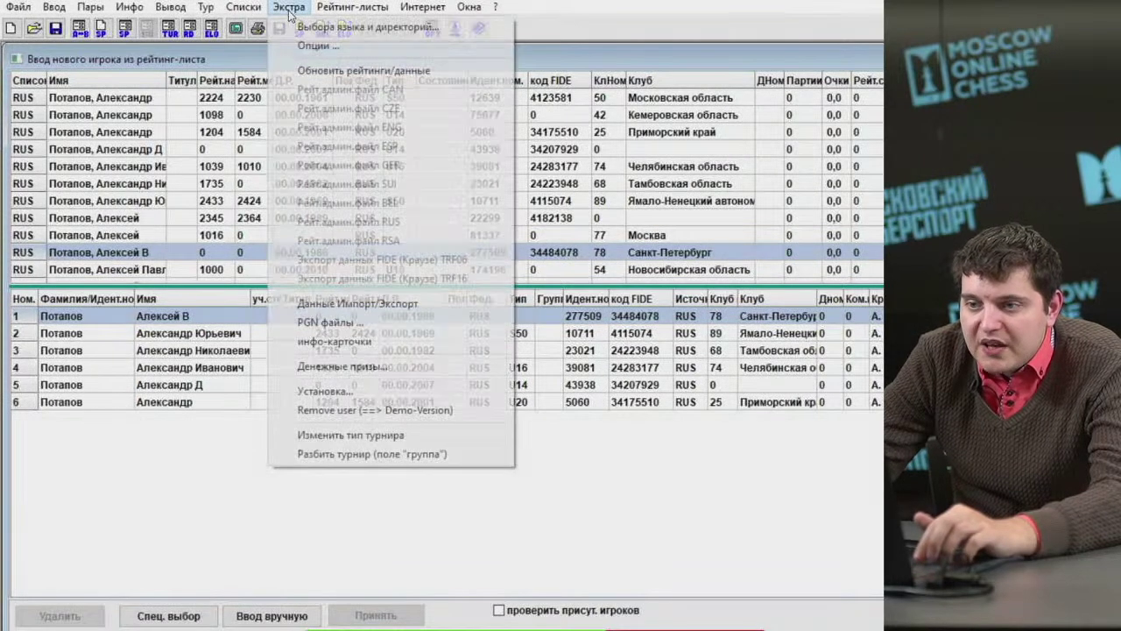
Set up a FIDR rating update that includes titles and start a test run.
click(363, 70)
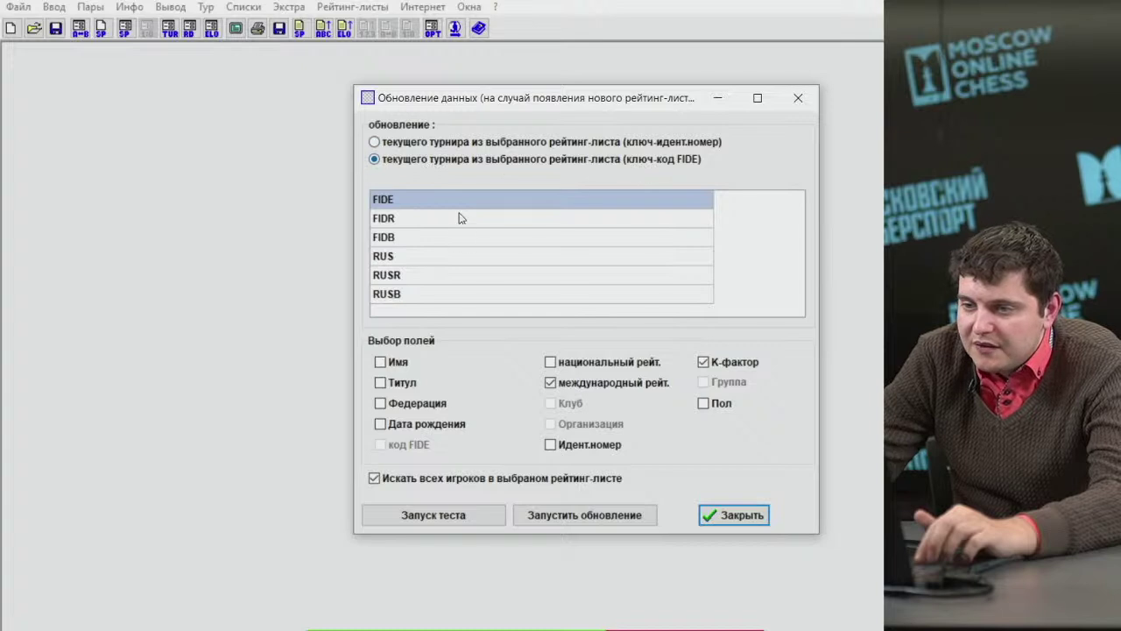
click(429, 221)
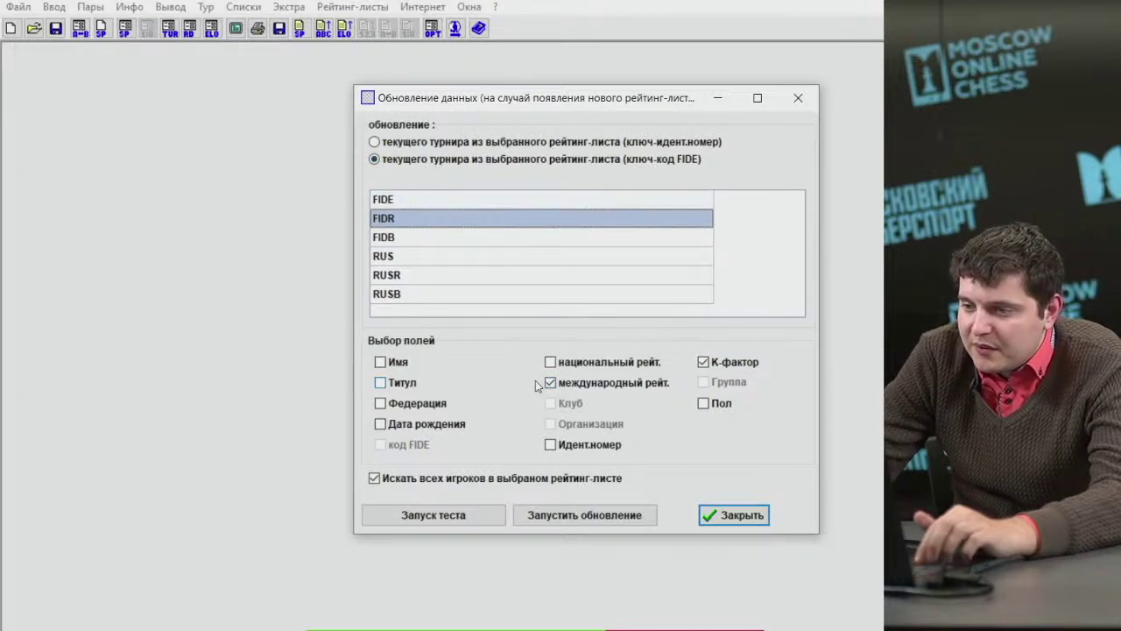
click(403, 389)
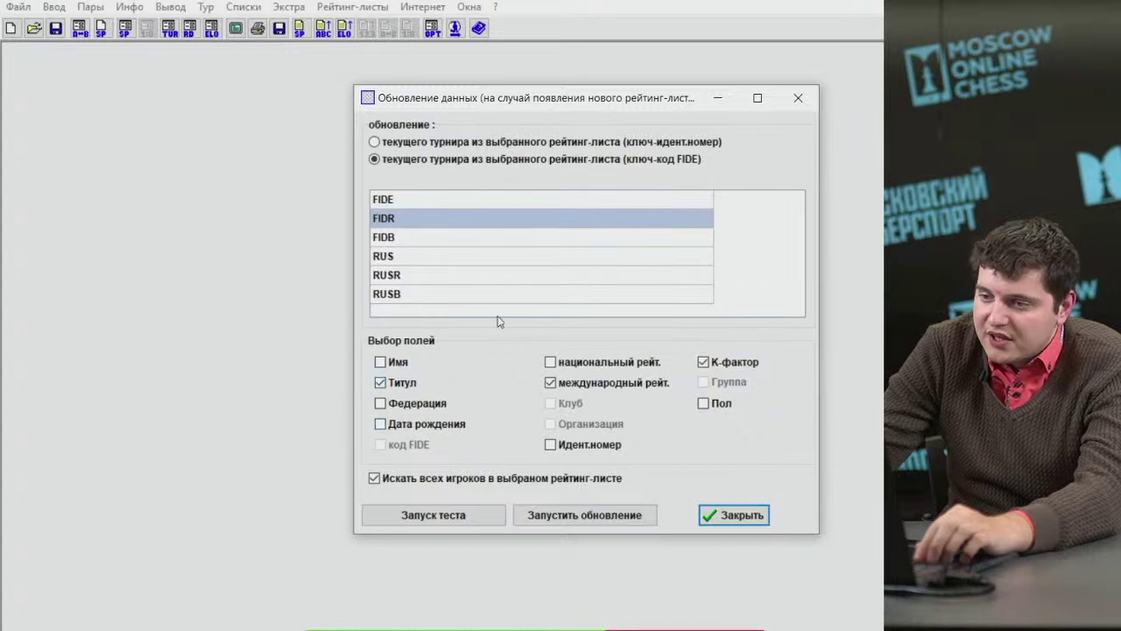
drag(474, 111, 445, 108)
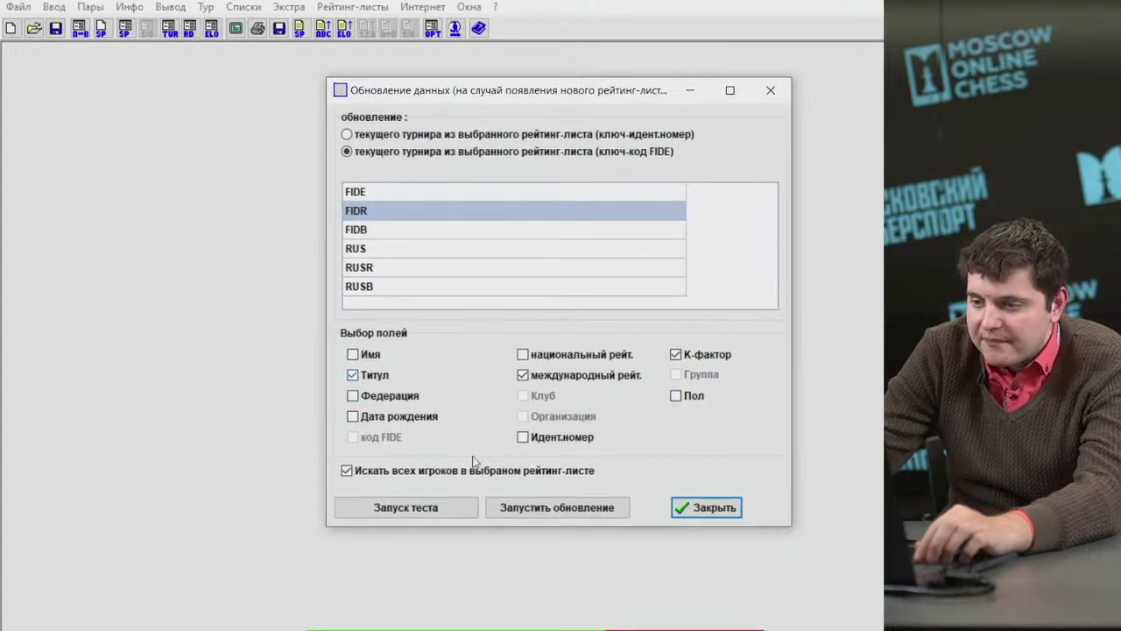
key(Tab)
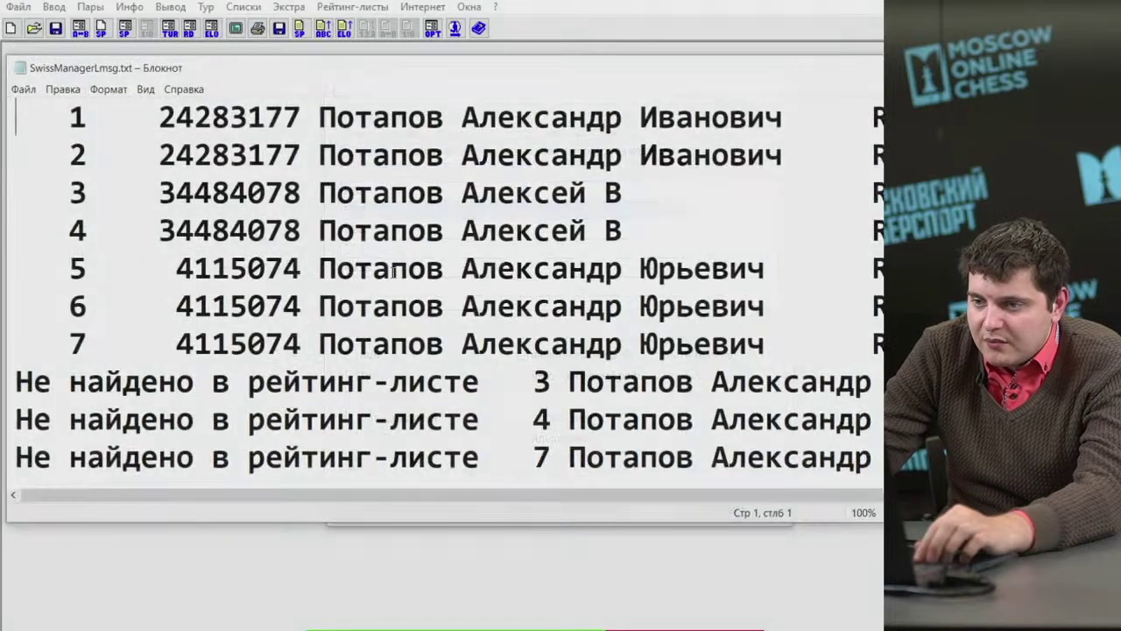
Highlight the first player's entries and the 0 → 1016 rating change in the test log.
click(337, 381)
drag(385, 495, 613, 519)
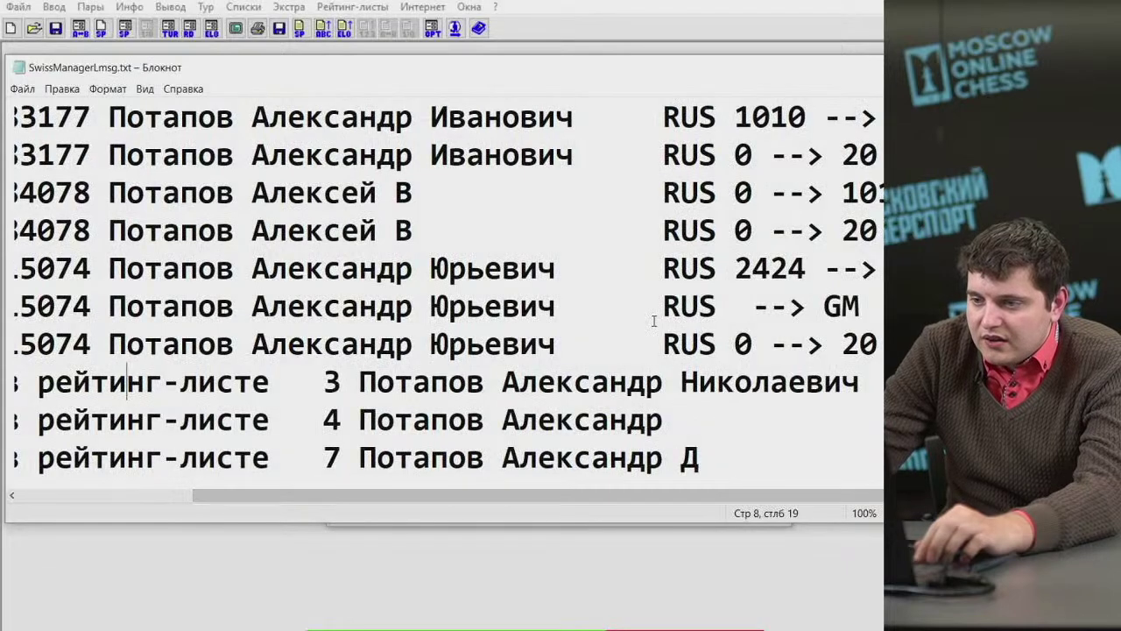
drag(309, 125, 876, 154)
click(752, 146)
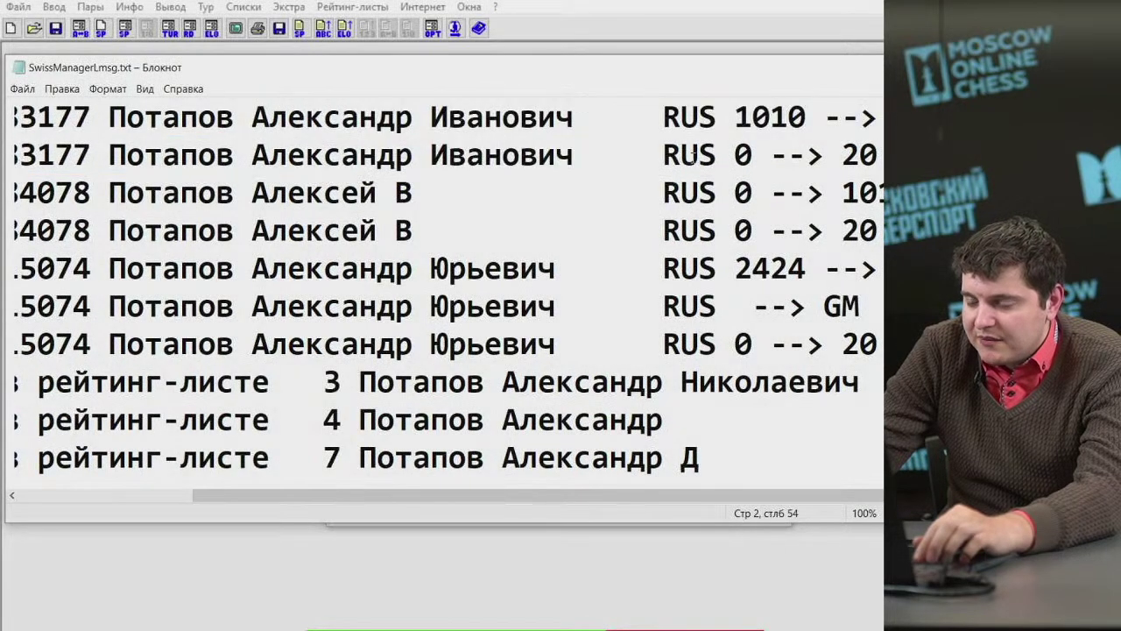
click(860, 155)
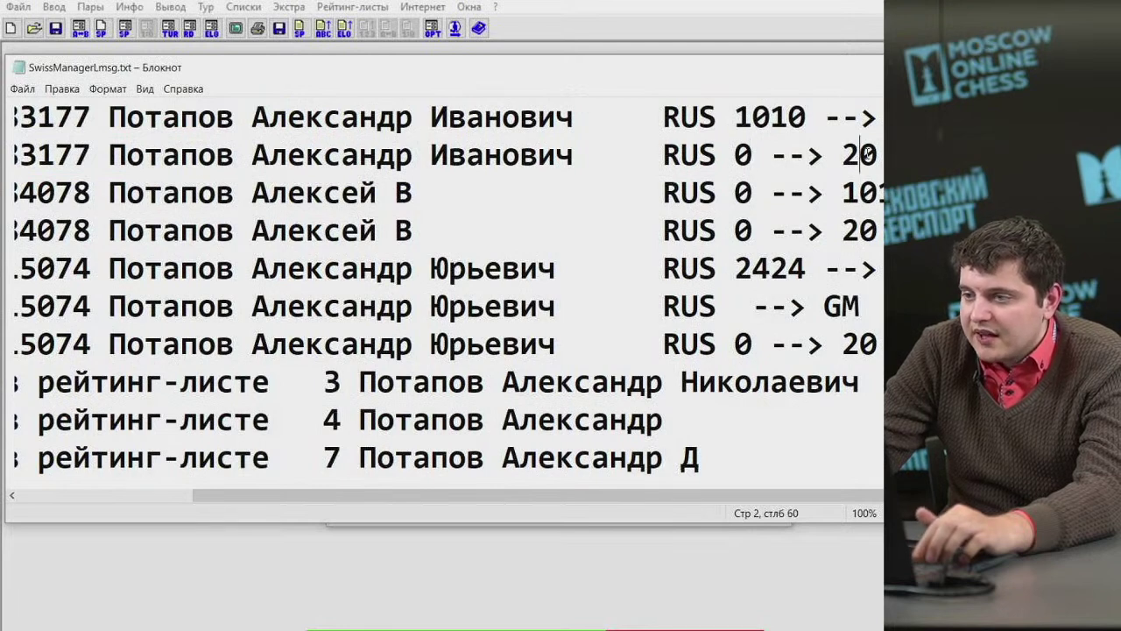
drag(749, 195, 881, 195)
double_click(743, 230)
Highlight the 2424 rating, new GM title and change to 20, then close the log and update window.
click(757, 270)
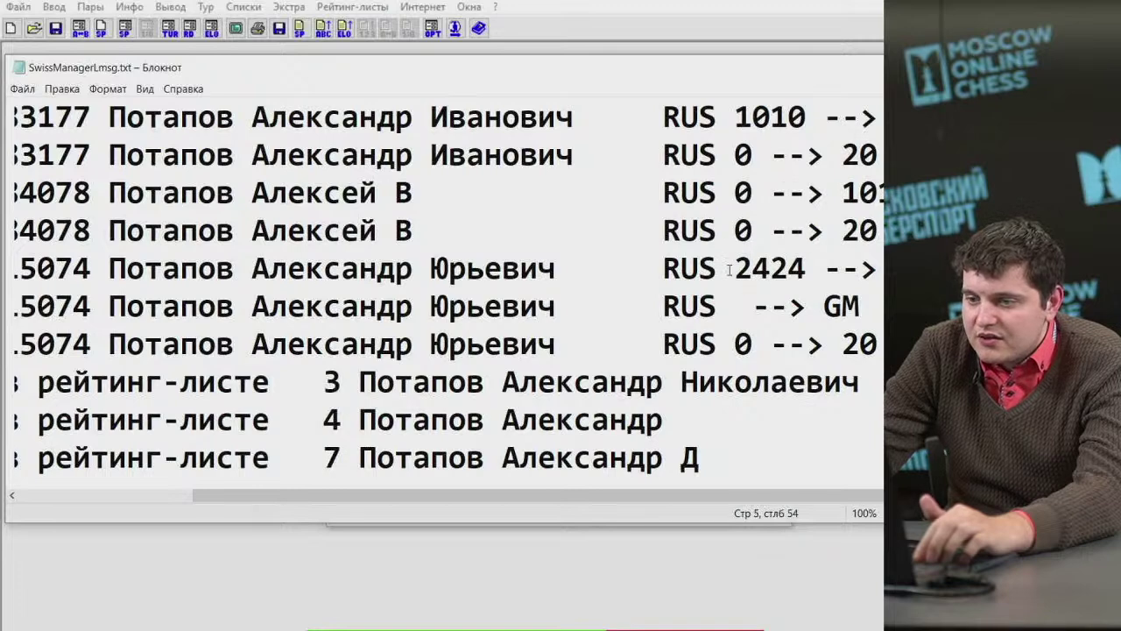
drag(734, 306, 857, 307)
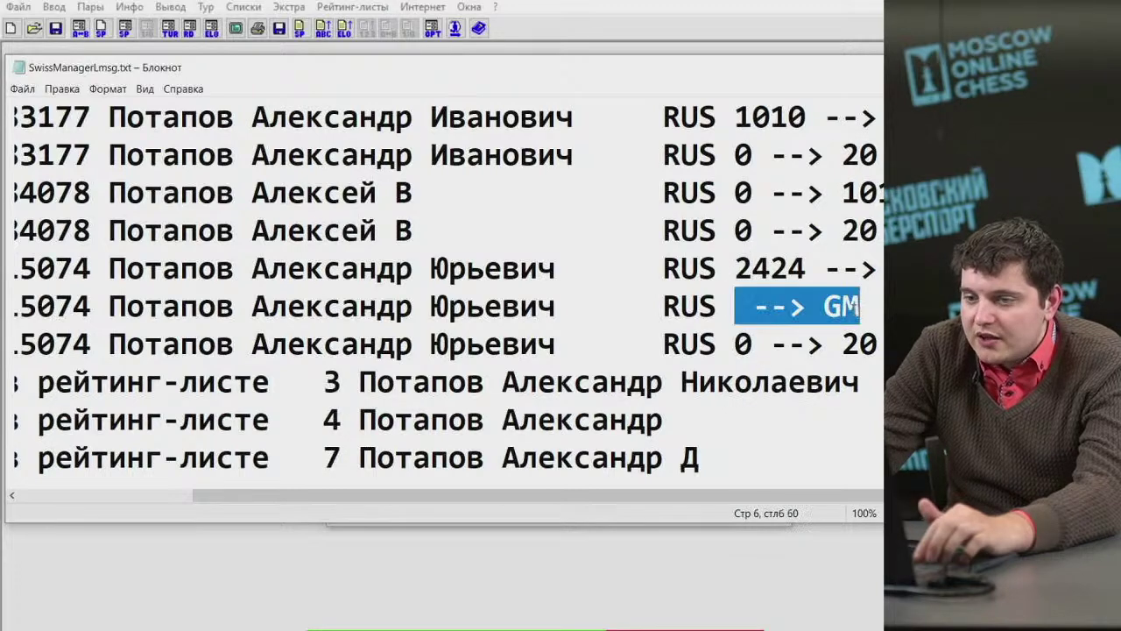
drag(251, 307, 841, 307)
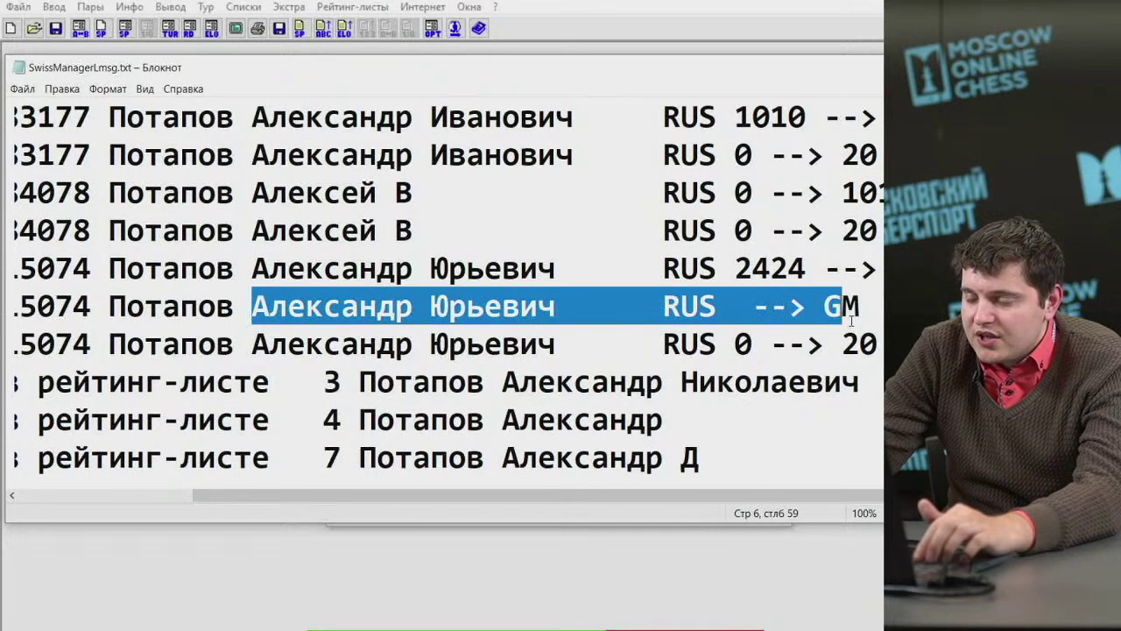
click(843, 308)
drag(658, 343, 878, 343)
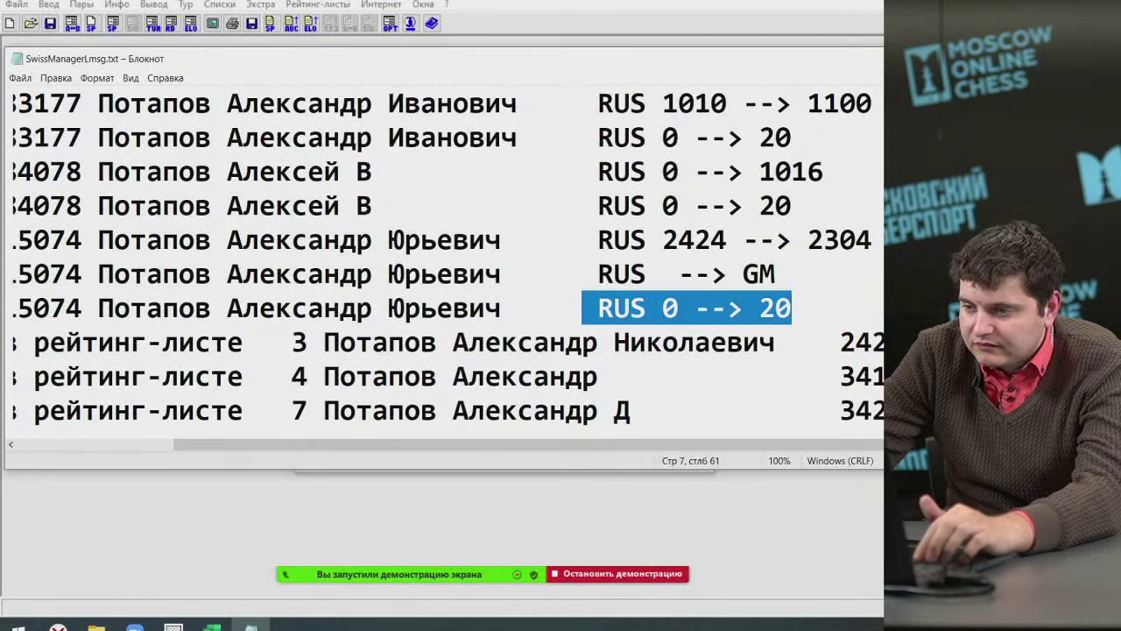
key(alt+F4)
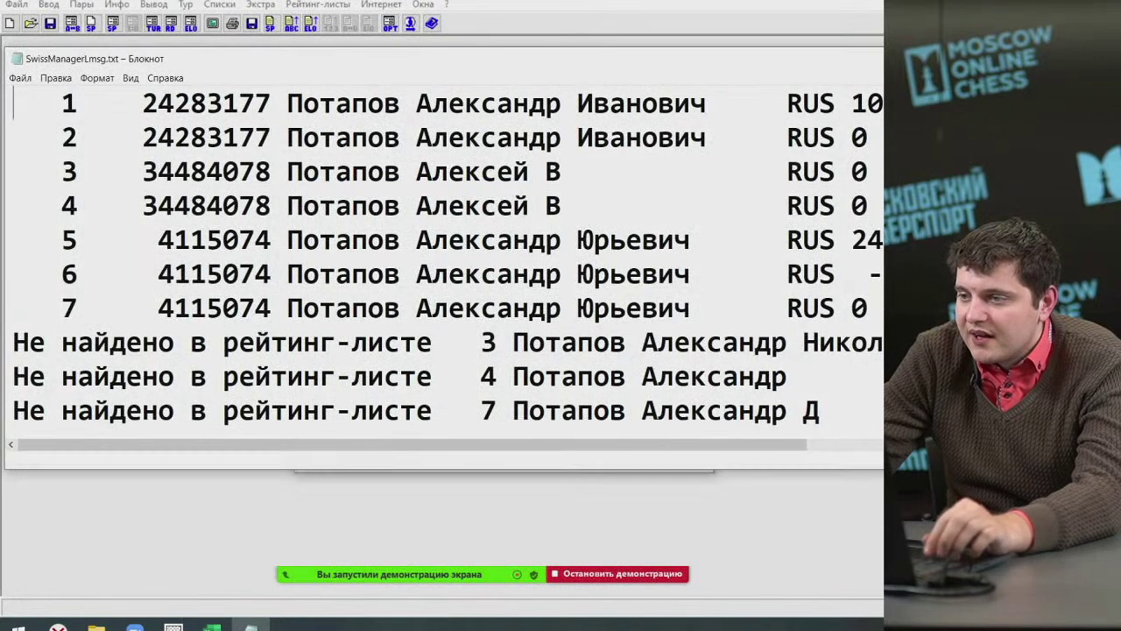
key(alt+F4)
click(629, 457)
click(48, 4)
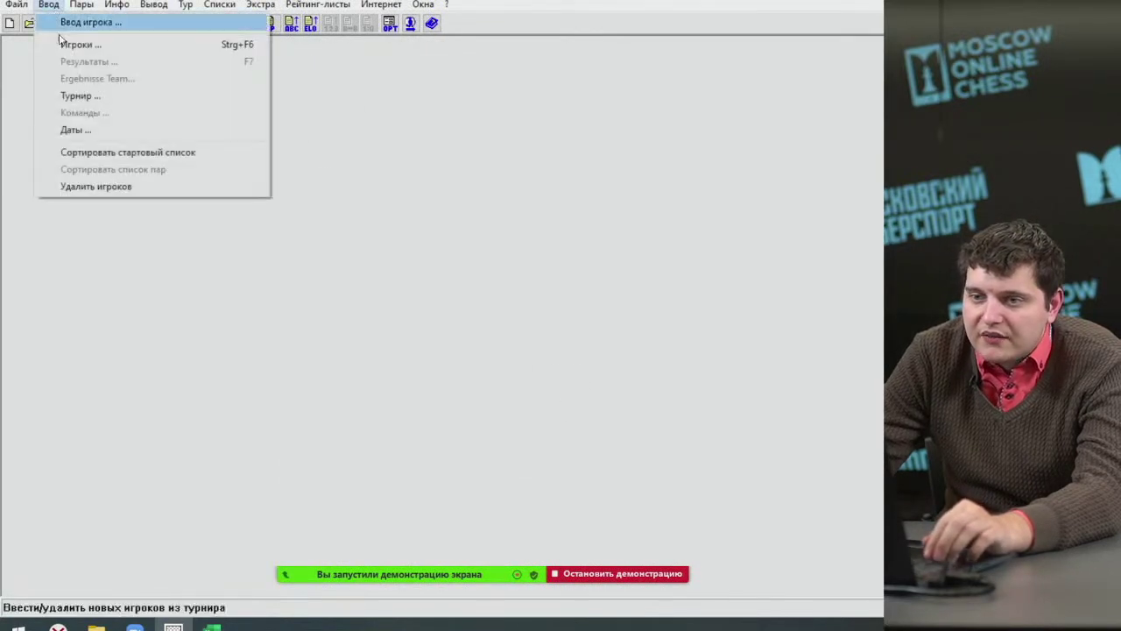
Show the player list and check the updated player's GM title against other title cells.
click(70, 41)
click(279, 182)
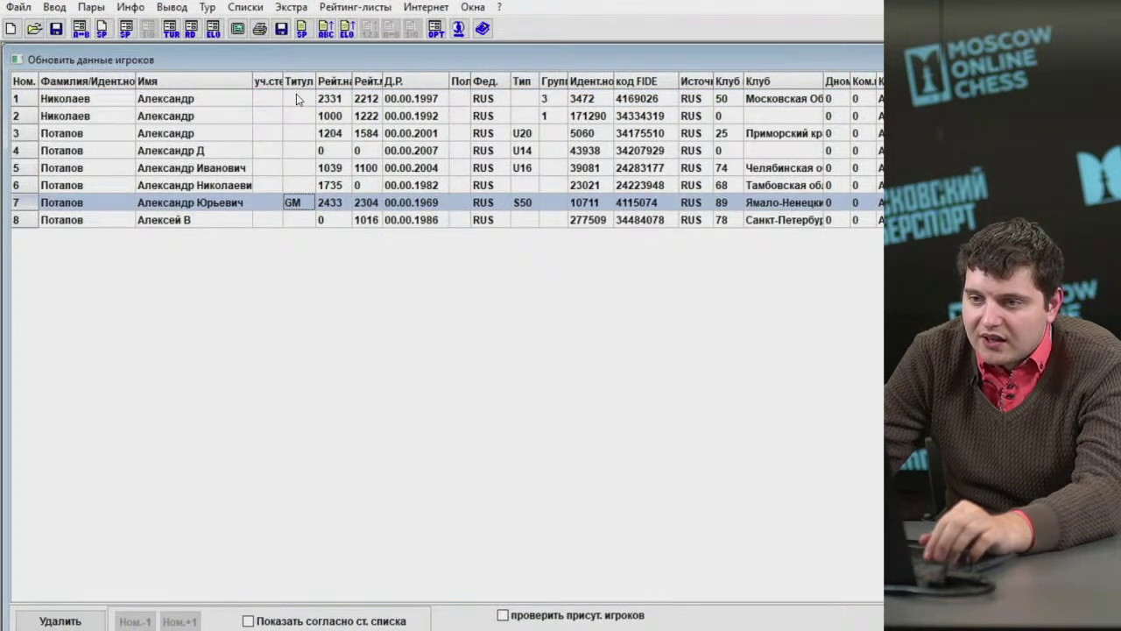
click(296, 94)
click(299, 200)
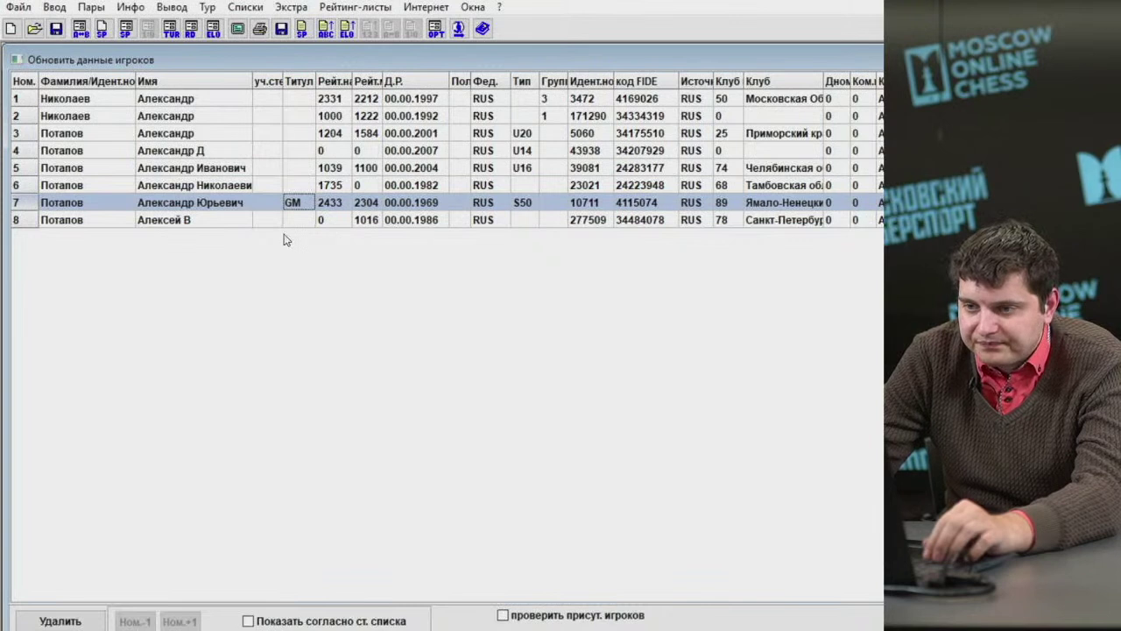
drag(298, 193, 297, 104)
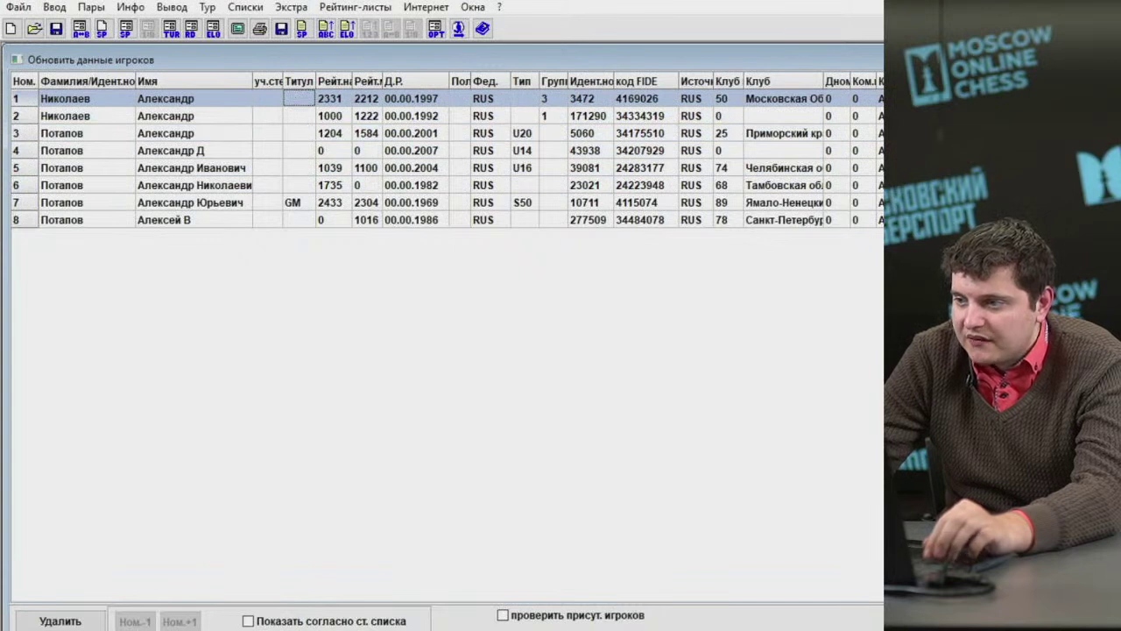
click(297, 116)
click(297, 98)
click(297, 115)
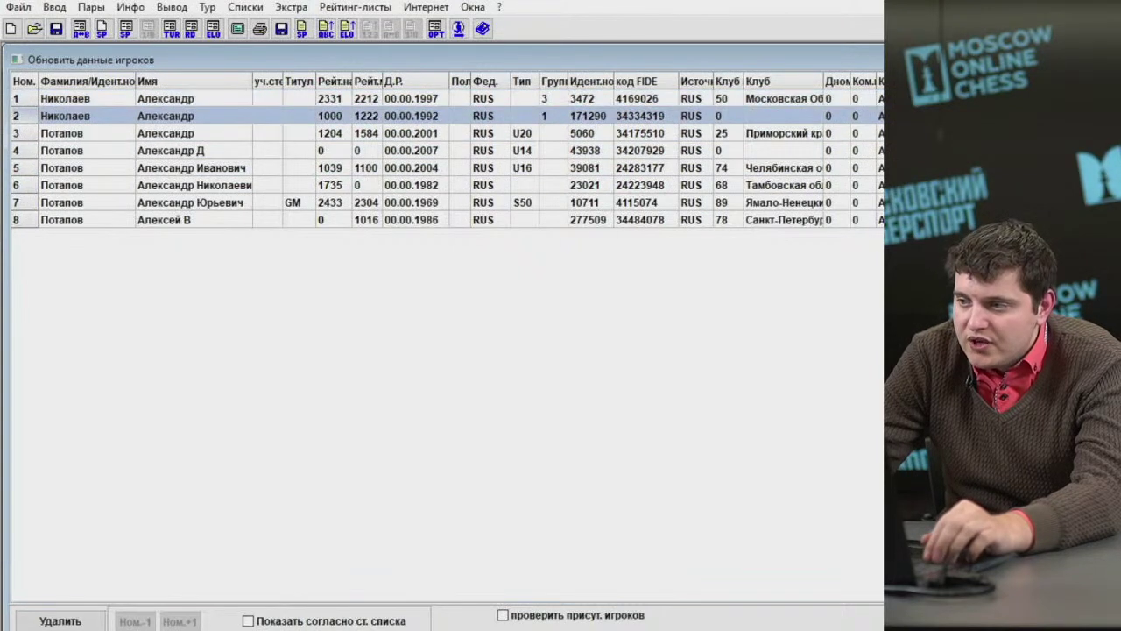
click(297, 99)
Compare the first two players' rows, then open a new tab in the browser.
click(296, 115)
click(297, 98)
click(297, 115)
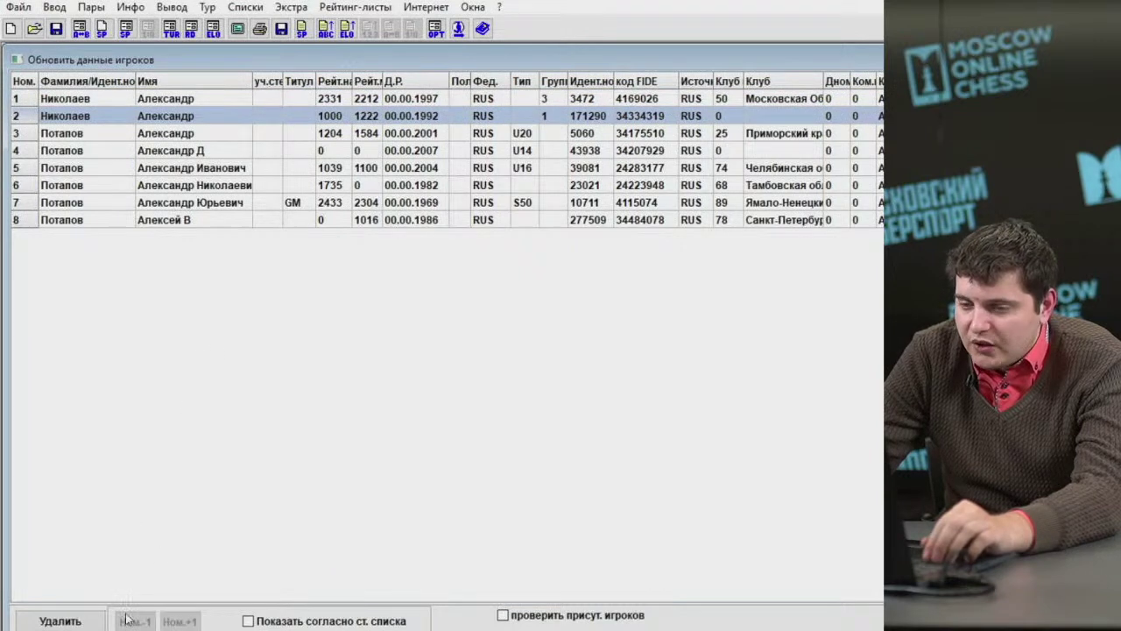
key(Up)
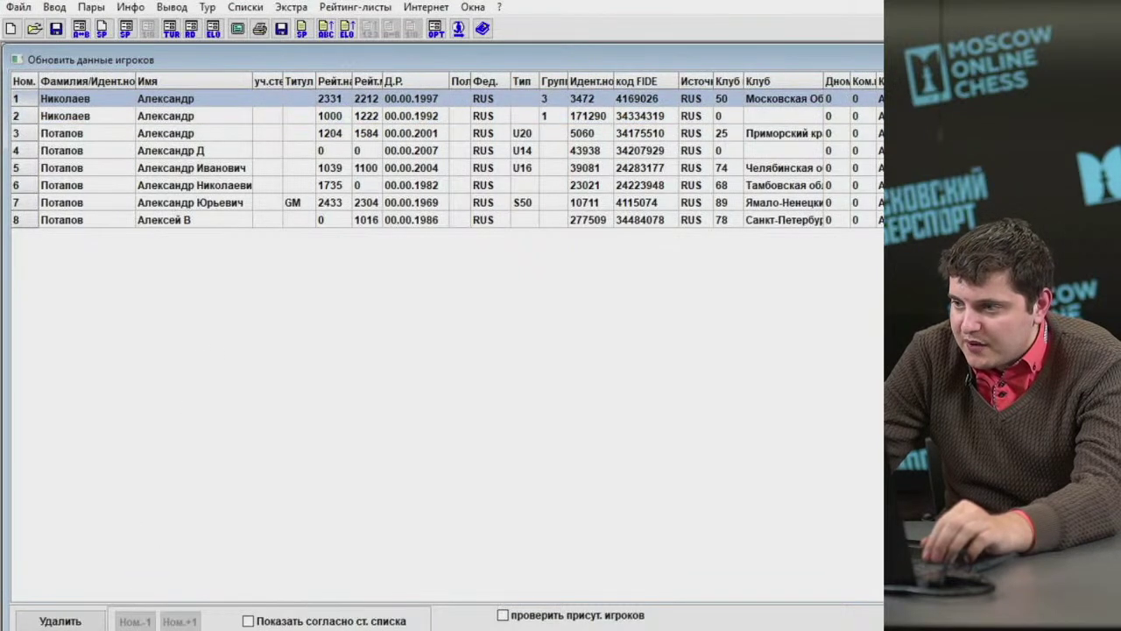
key(Down)
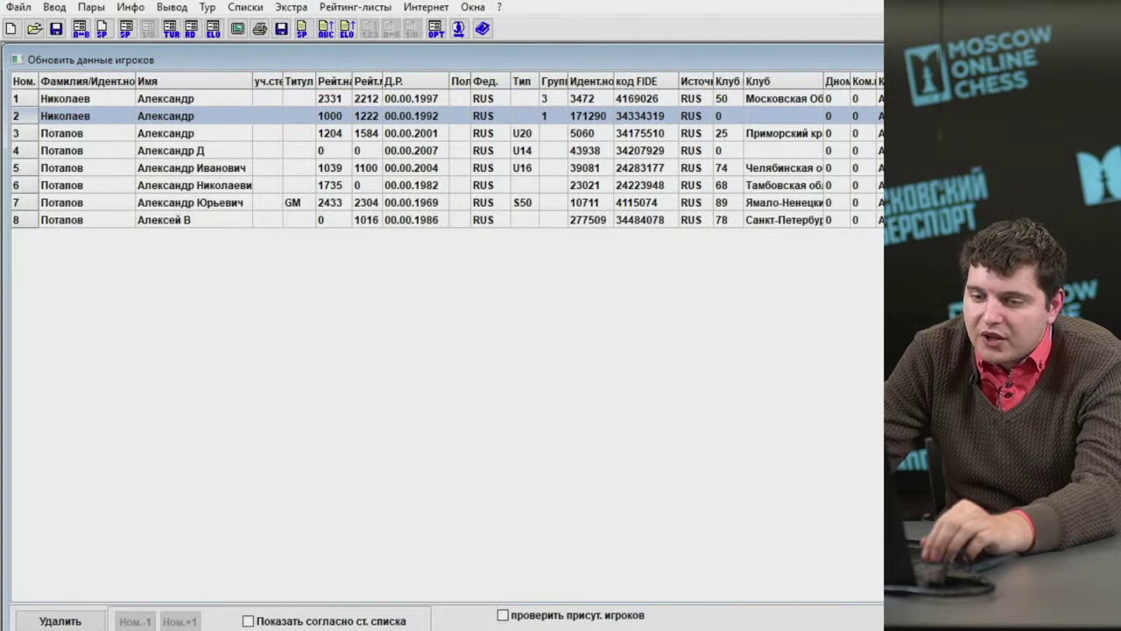
key(alt+Tab)
key(ctrl+t)
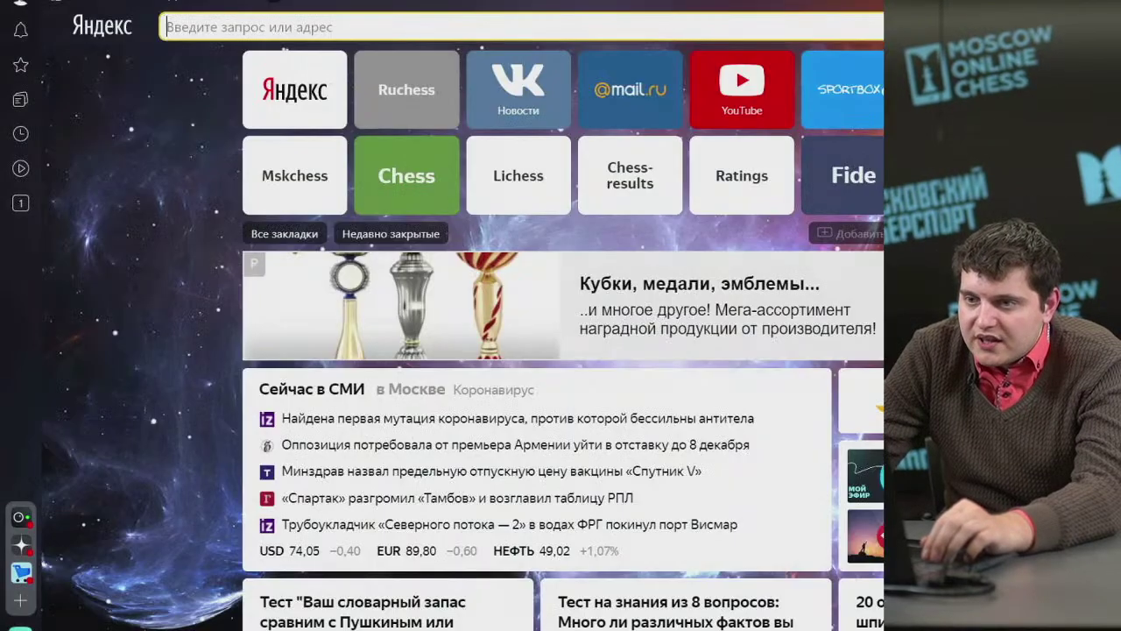
Close the messaging page and show Chess-Results' tournament list for the Russian (RUS) federation.
key(ctrl+w)
key(ctrl+w)
click(802, 173)
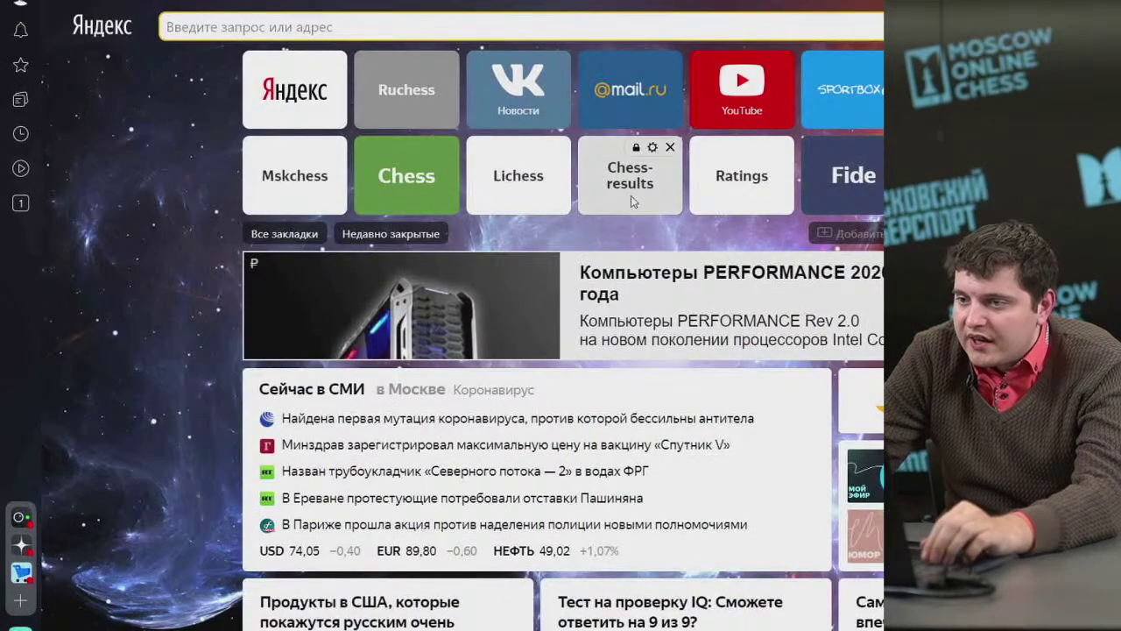
click(633, 202)
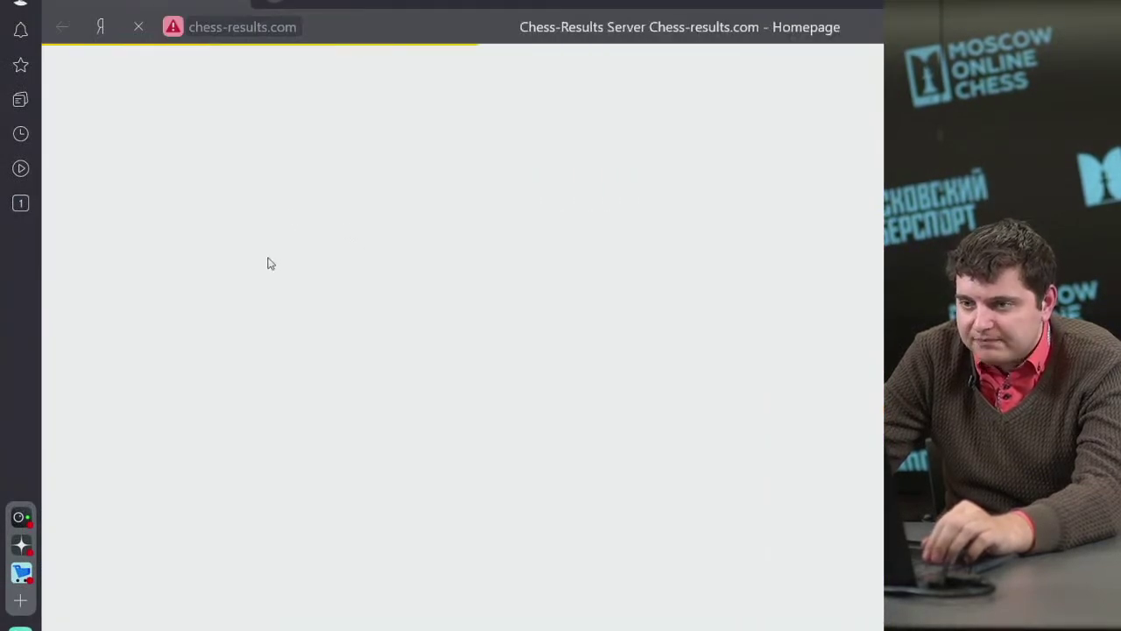
scroll(303, 365, down, 1)
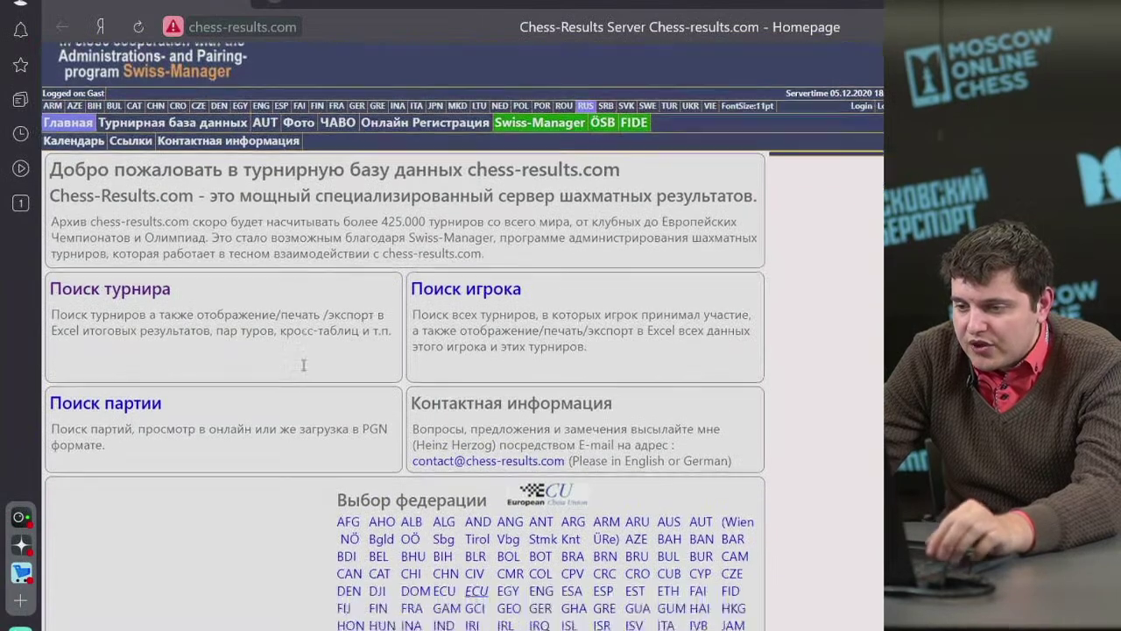
scroll(303, 365, down, 3)
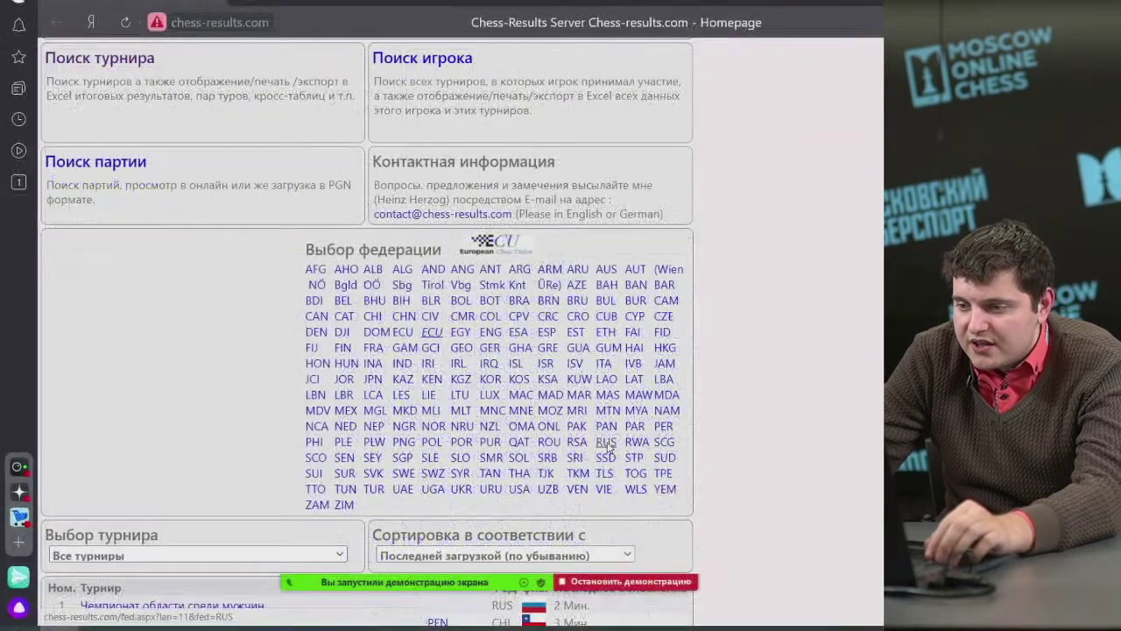
click(668, 490)
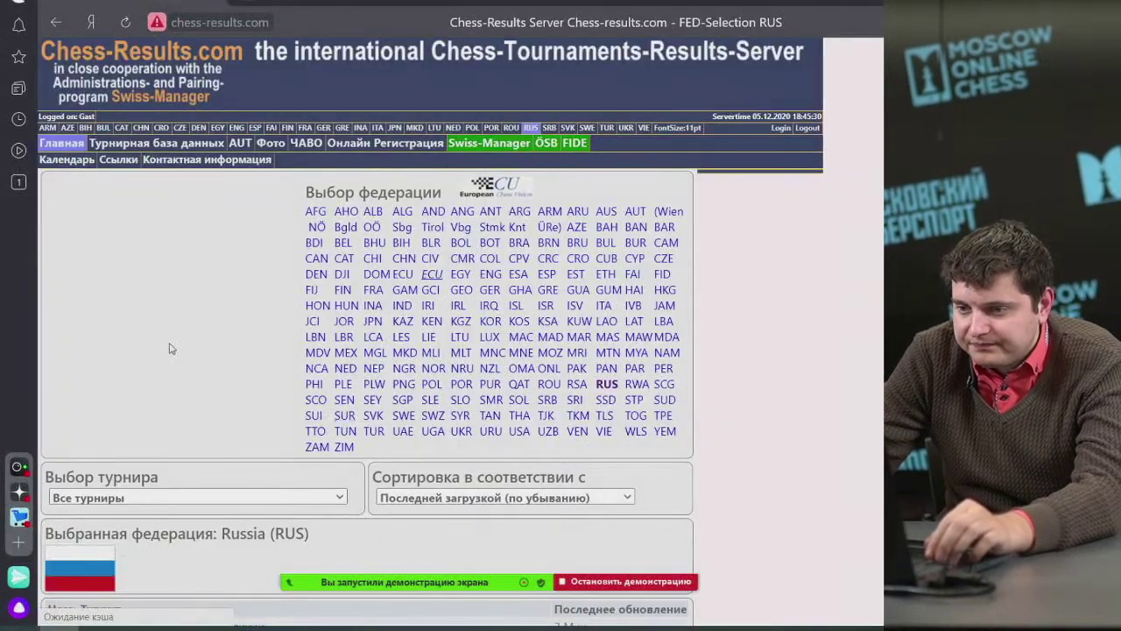
Open the women's Superfinal tournament page, then return to the RUS tournament list.
scroll(258, 320, down, 2)
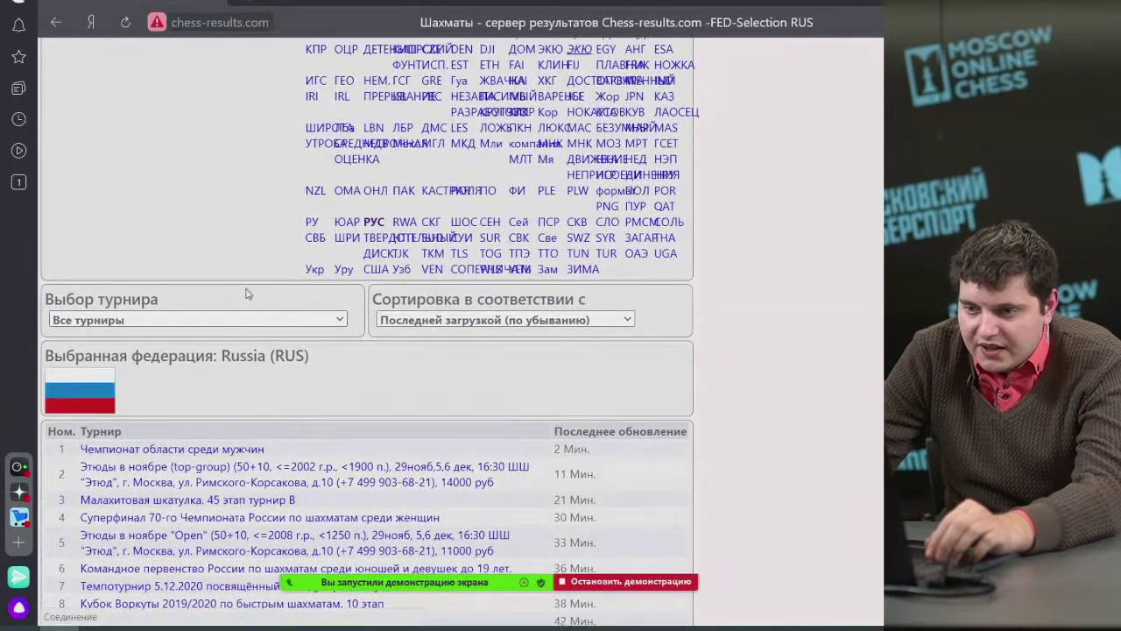
scroll(271, 337, down, 1)
scroll(298, 322, down, 2)
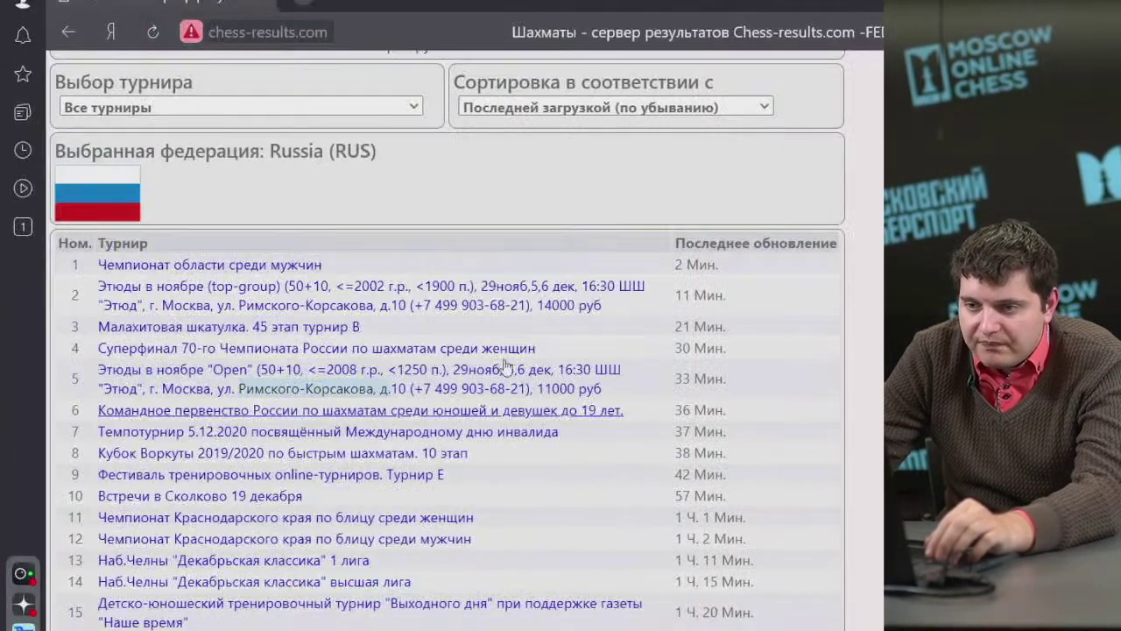
mouse_move(317, 296)
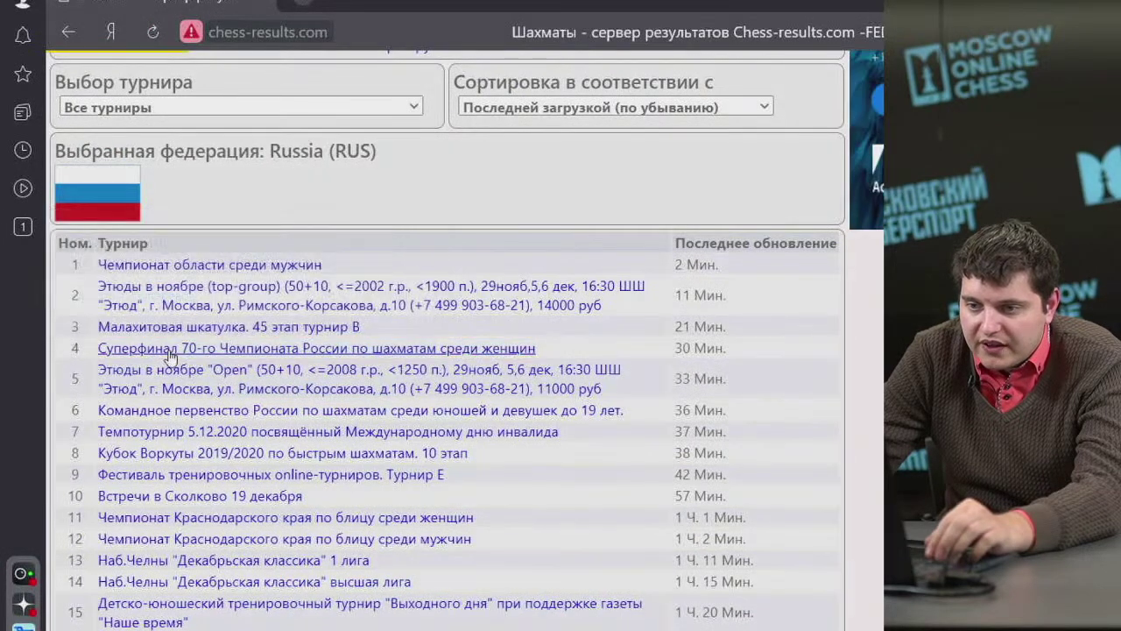
click(168, 350)
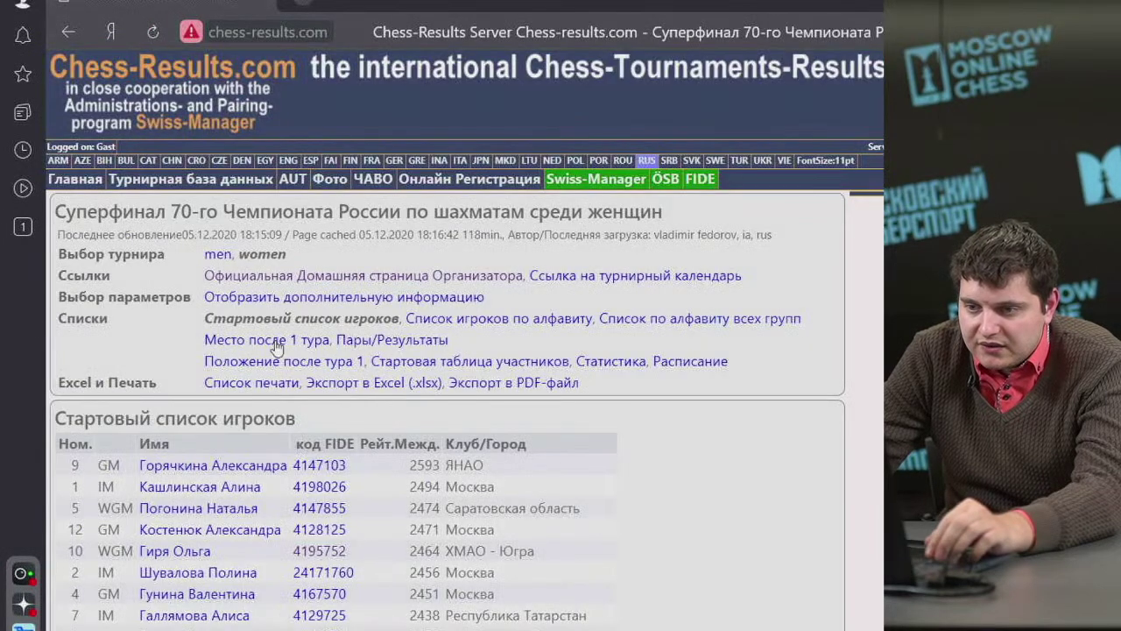
click(66, 34)
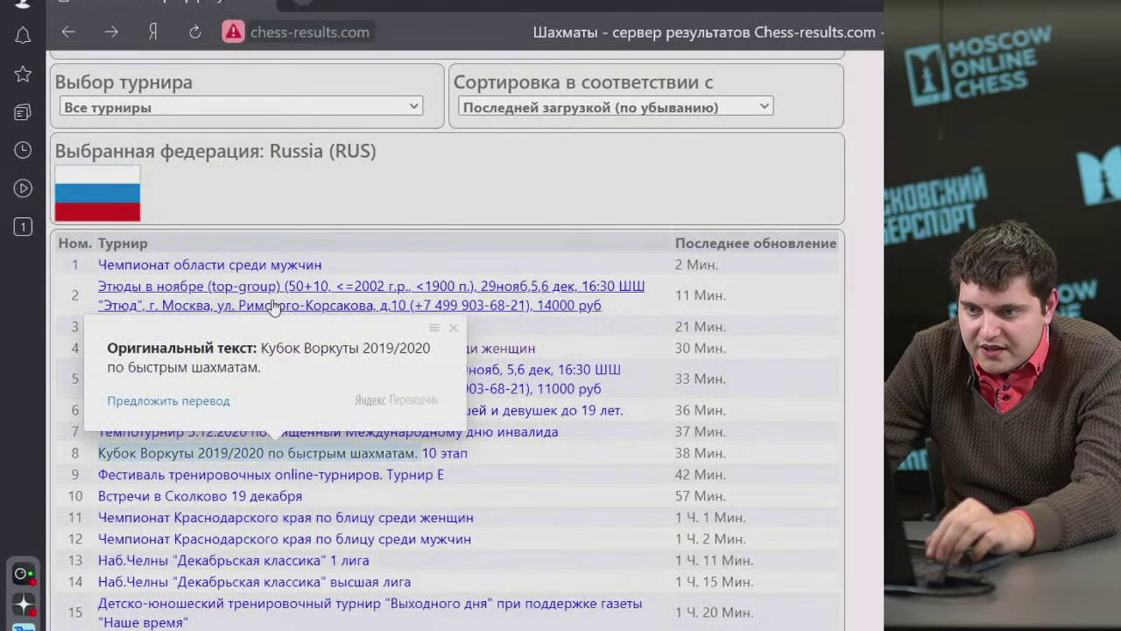
mouse_move(278, 305)
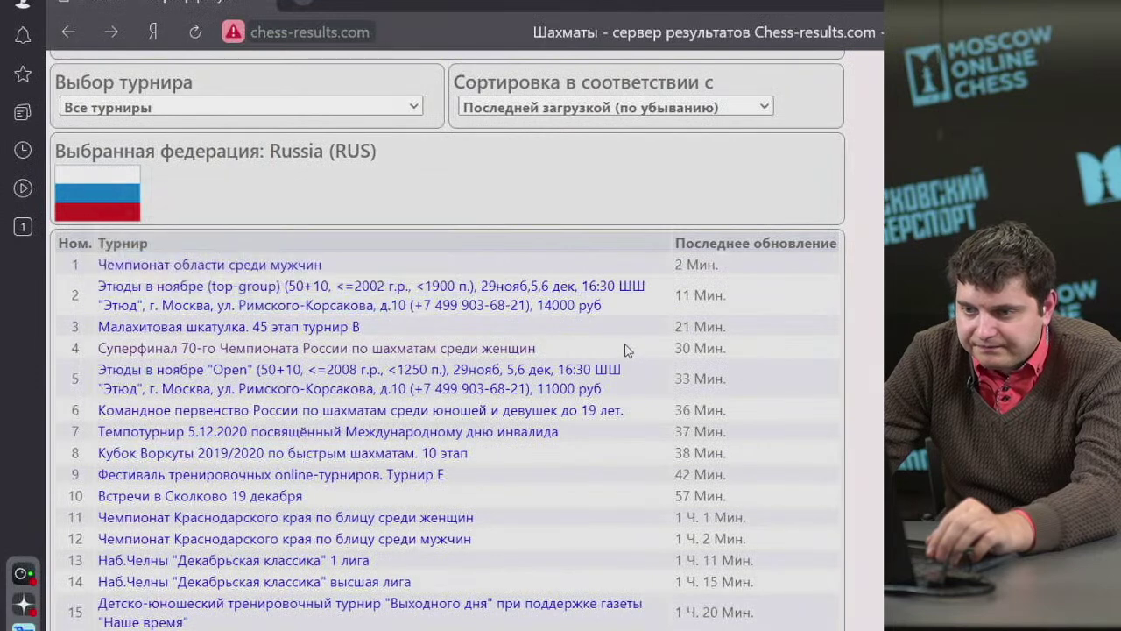
Open 'Чемпионат области среди мужчин' and show its additional tournament details, including the city Воронеж.
click(285, 265)
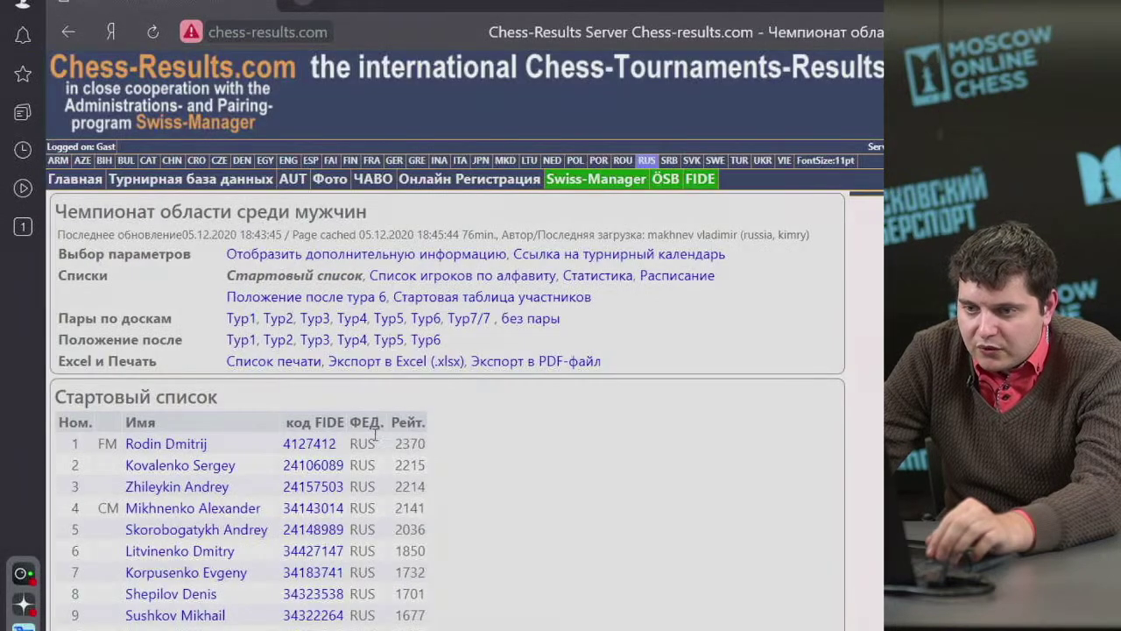
drag(81, 210, 344, 213)
click(301, 256)
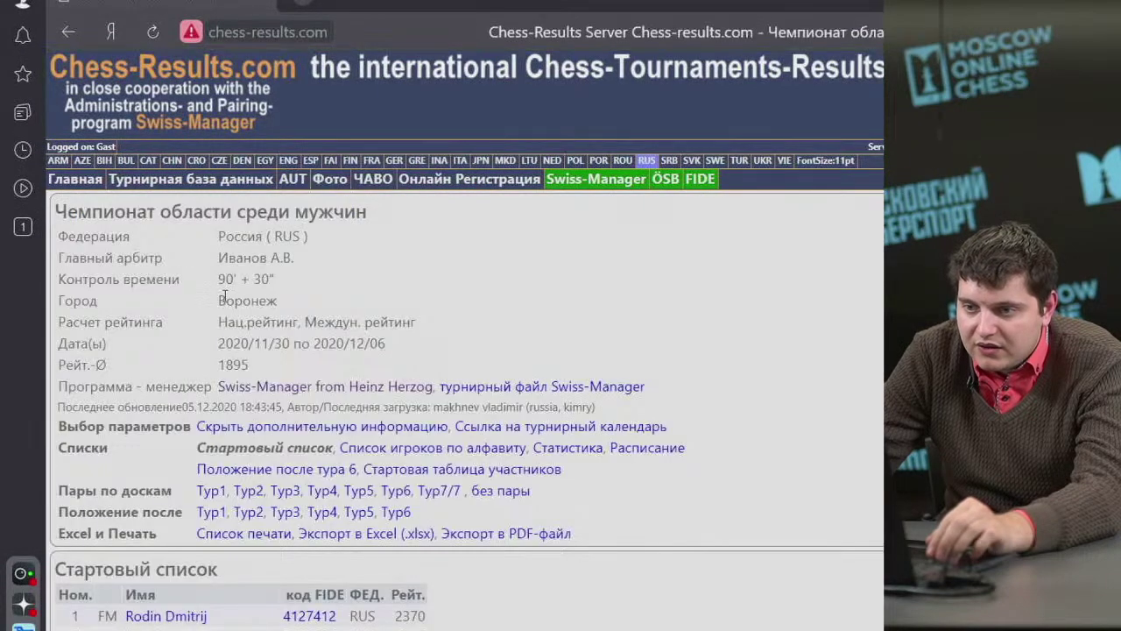
double_click(224, 300)
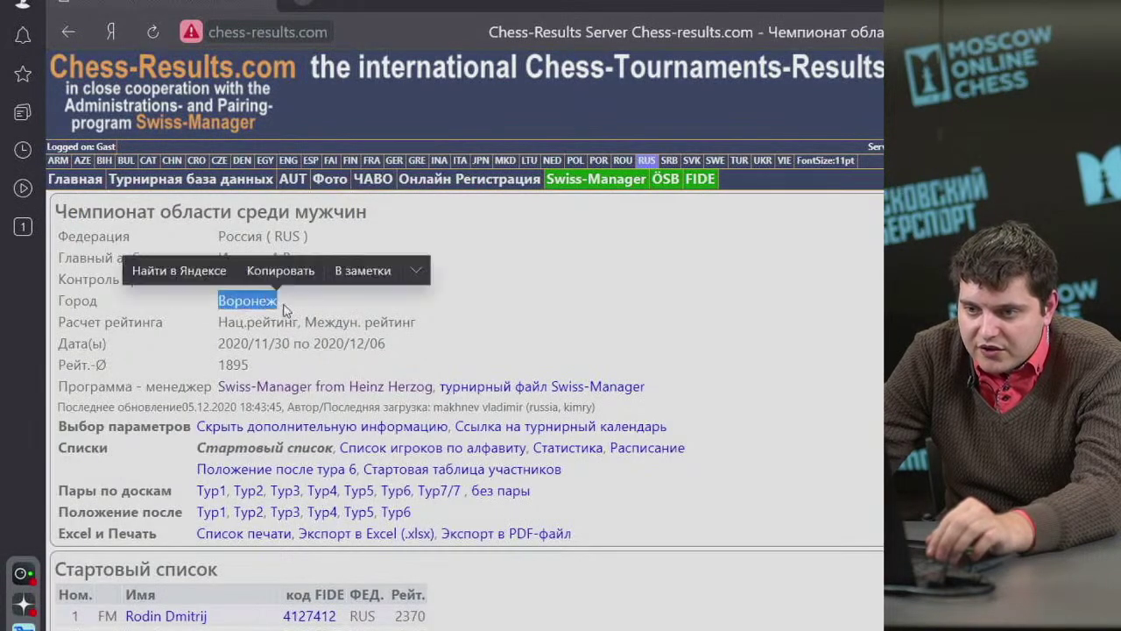
click(214, 351)
scroll(193, 335, down, 2)
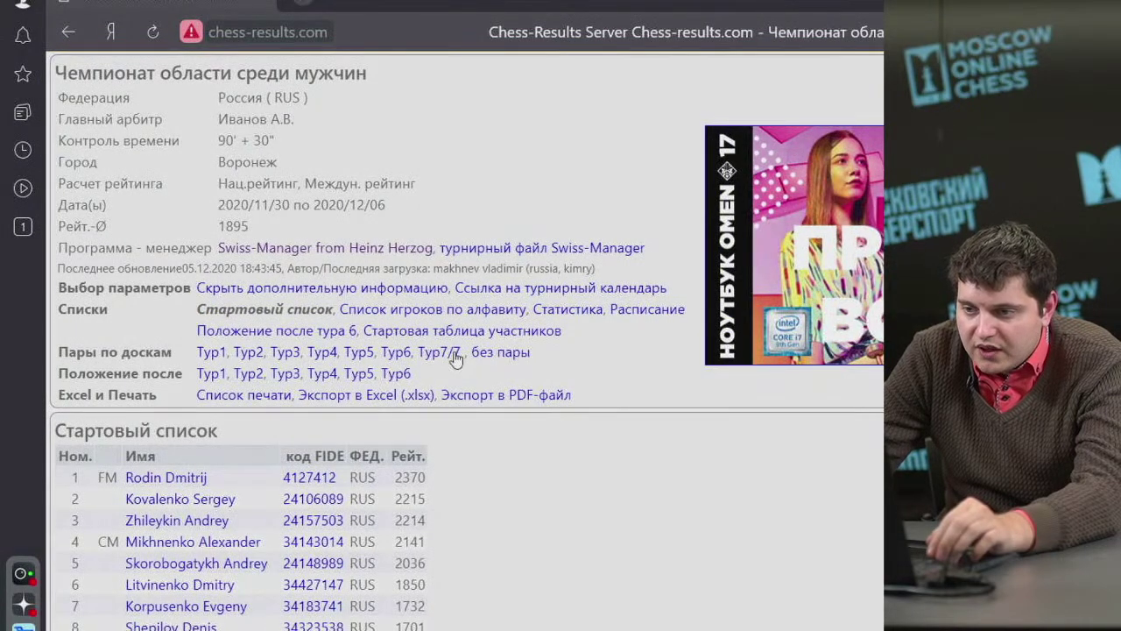
Open the third-seeded player's card, check the +10.8 FIDE rating change, and return to Swiss Manager.
click(193, 524)
scroll(215, 534, down, 3)
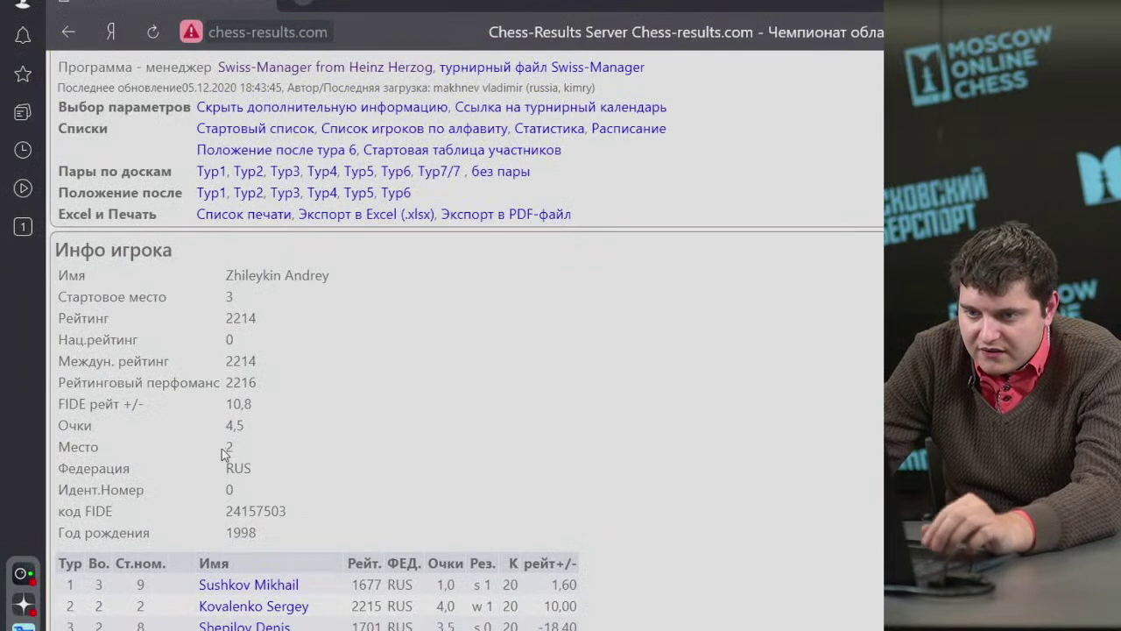
drag(63, 404, 272, 409)
click(200, 412)
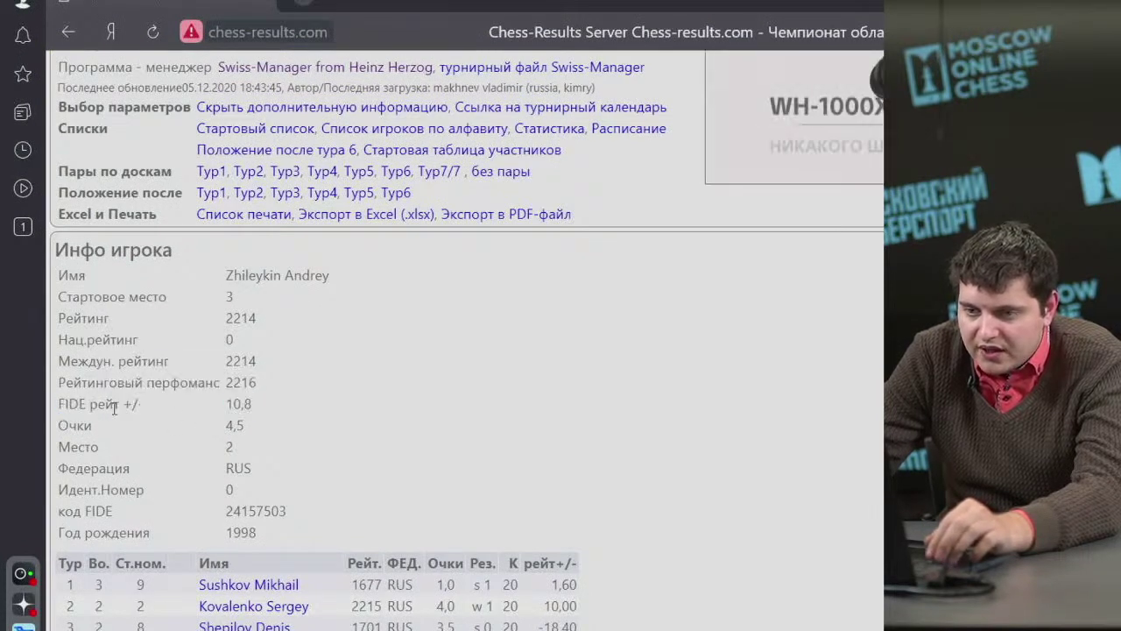
drag(66, 404, 264, 412)
click(243, 410)
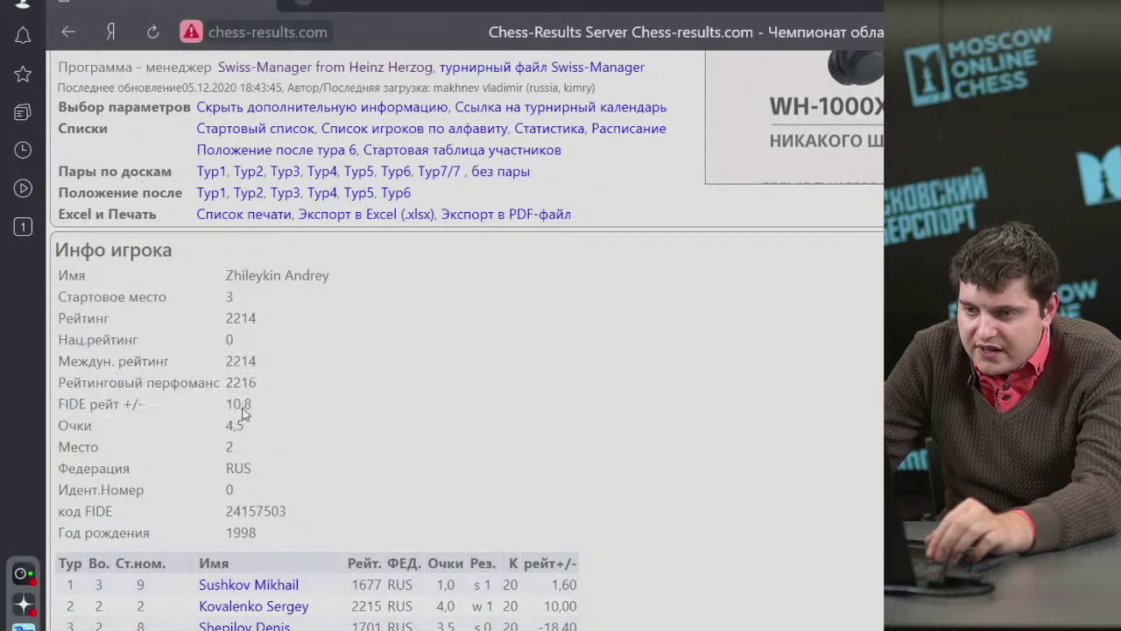
scroll(282, 449, up, 3)
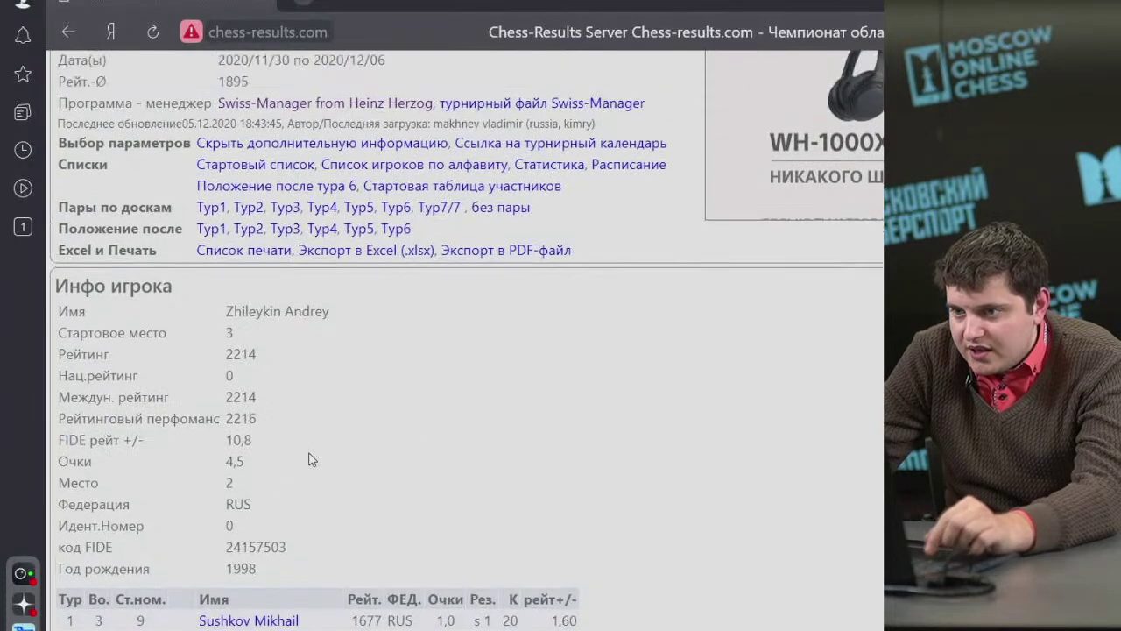
scroll(313, 460, down, 3)
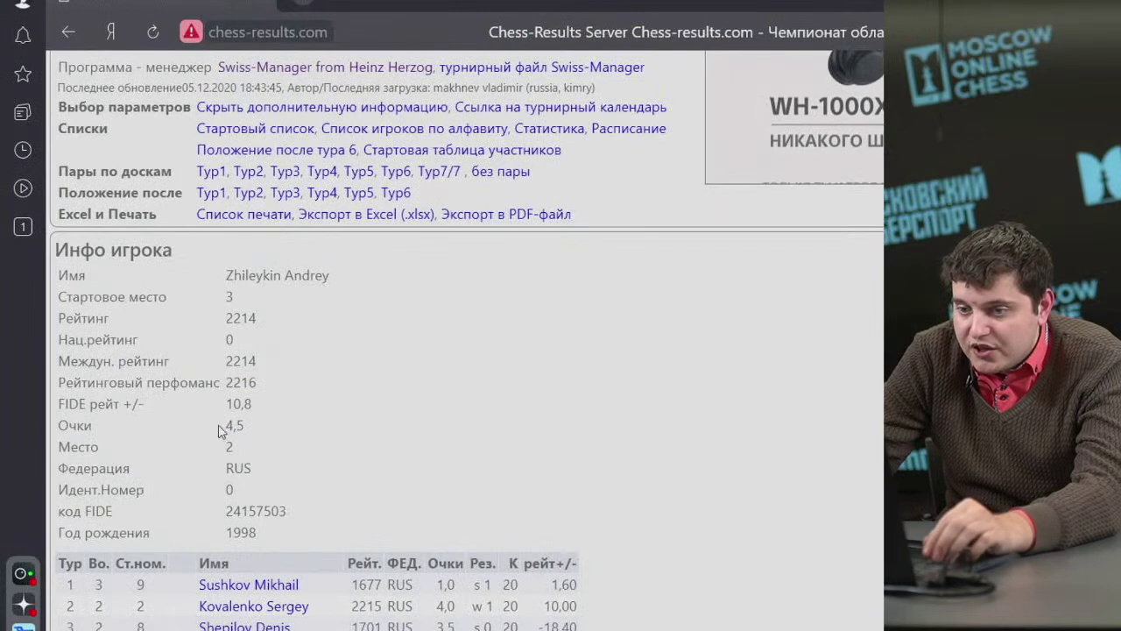
drag(64, 404, 254, 406)
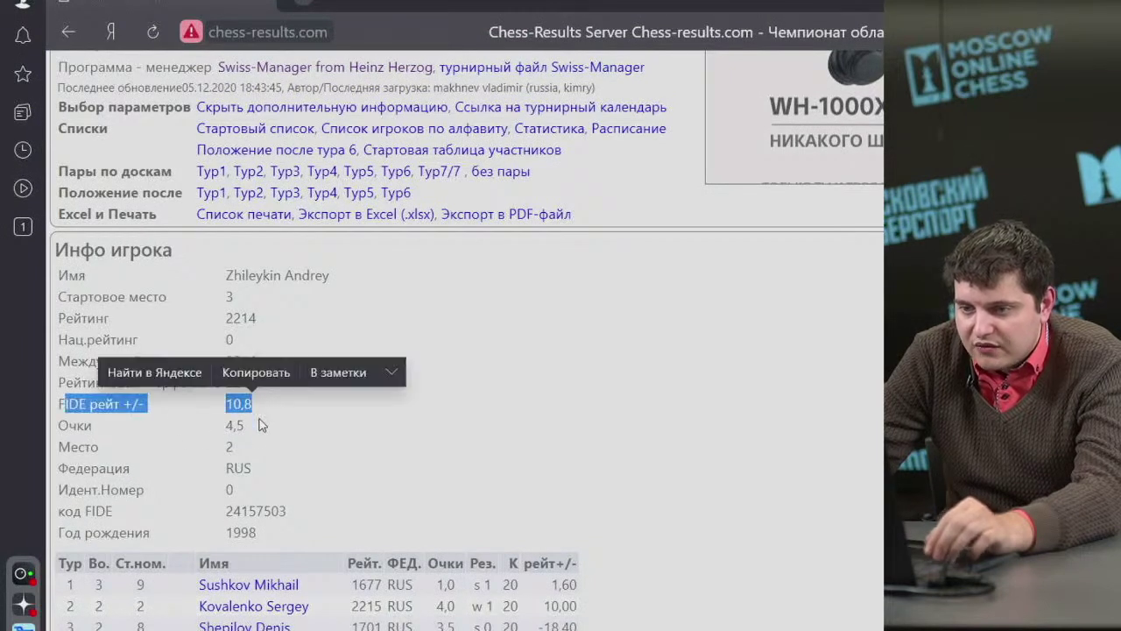
click(273, 423)
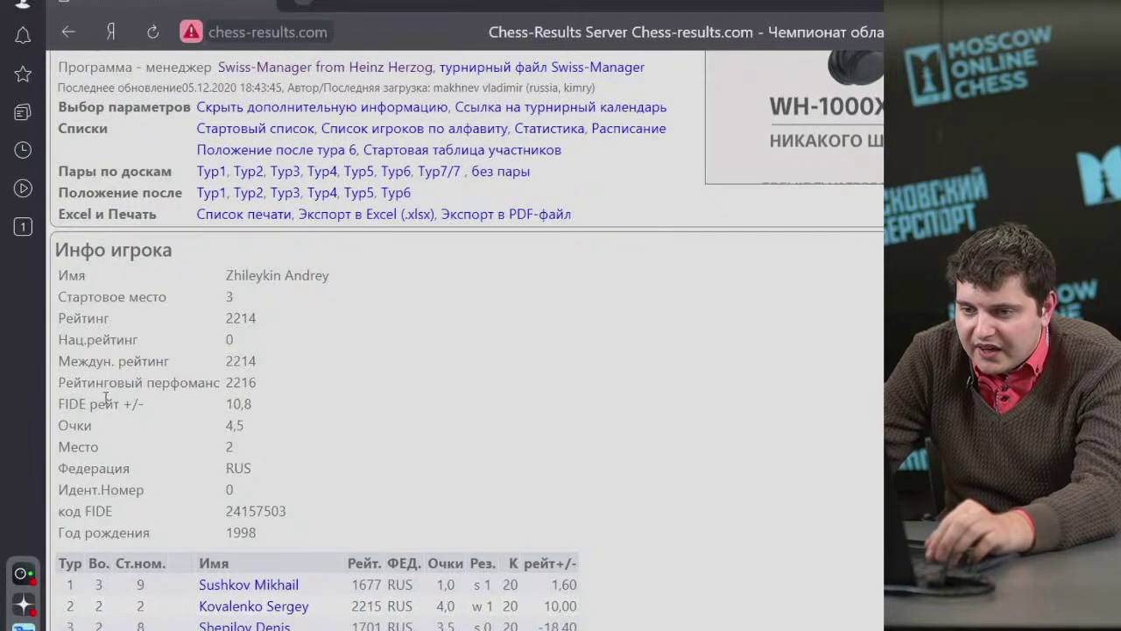
drag(60, 405, 254, 409)
click(223, 435)
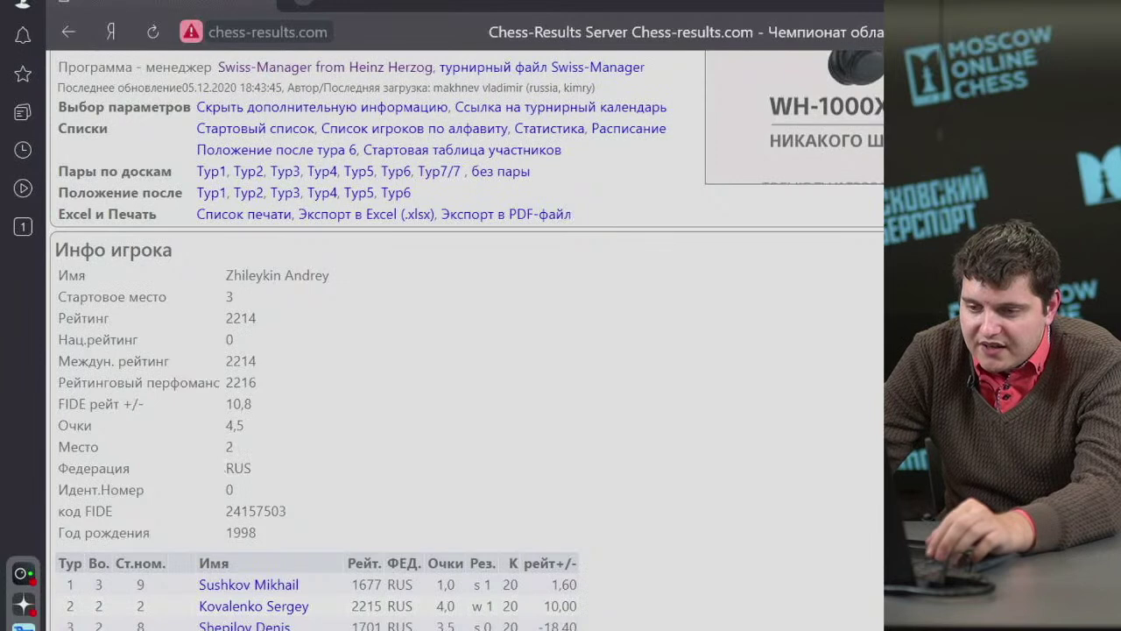
key(alt+Tab)
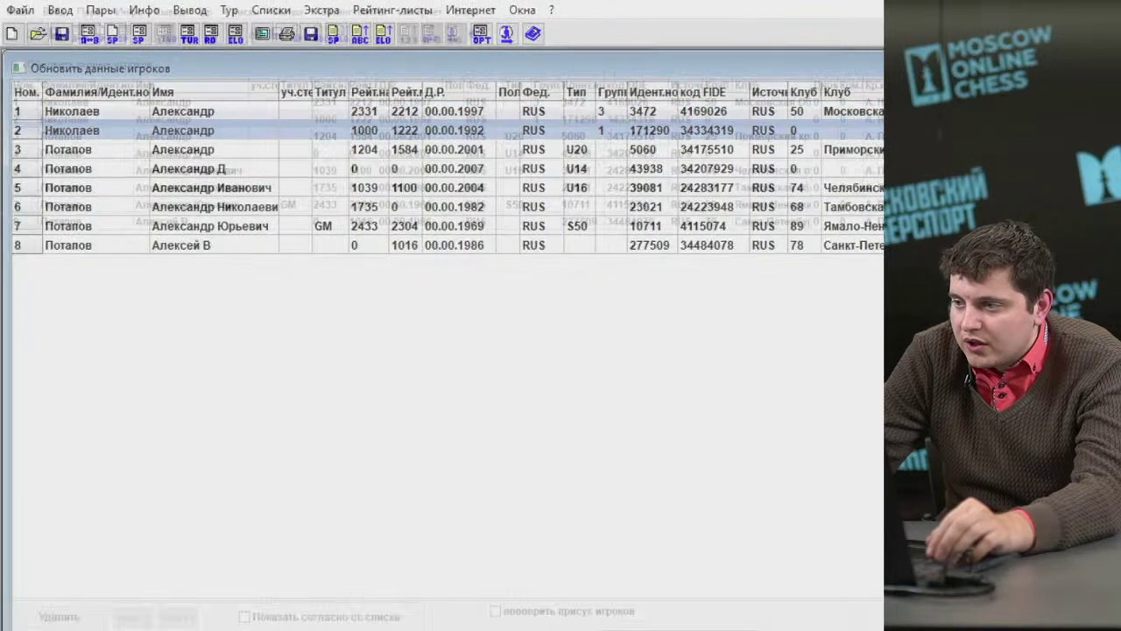
click(63, 101)
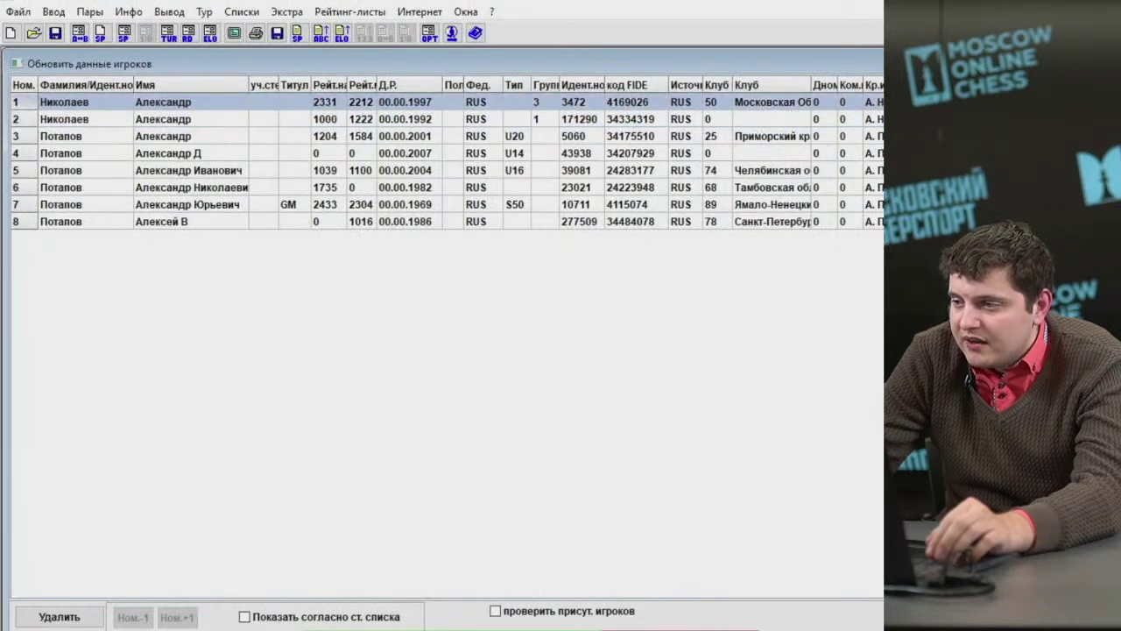
click(64, 119)
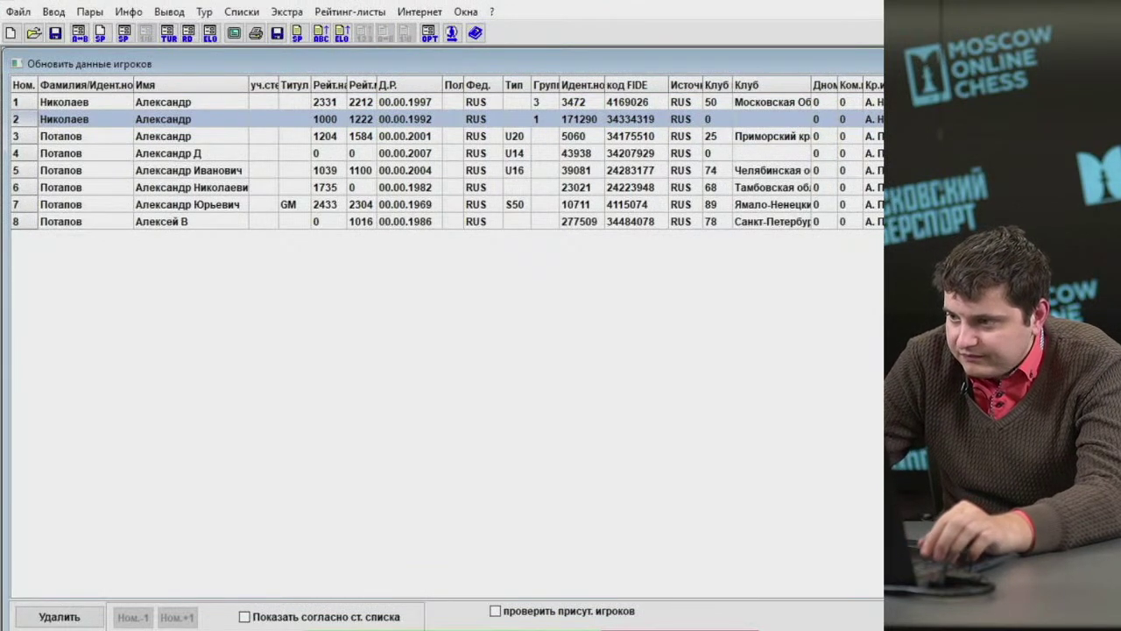
click(60, 136)
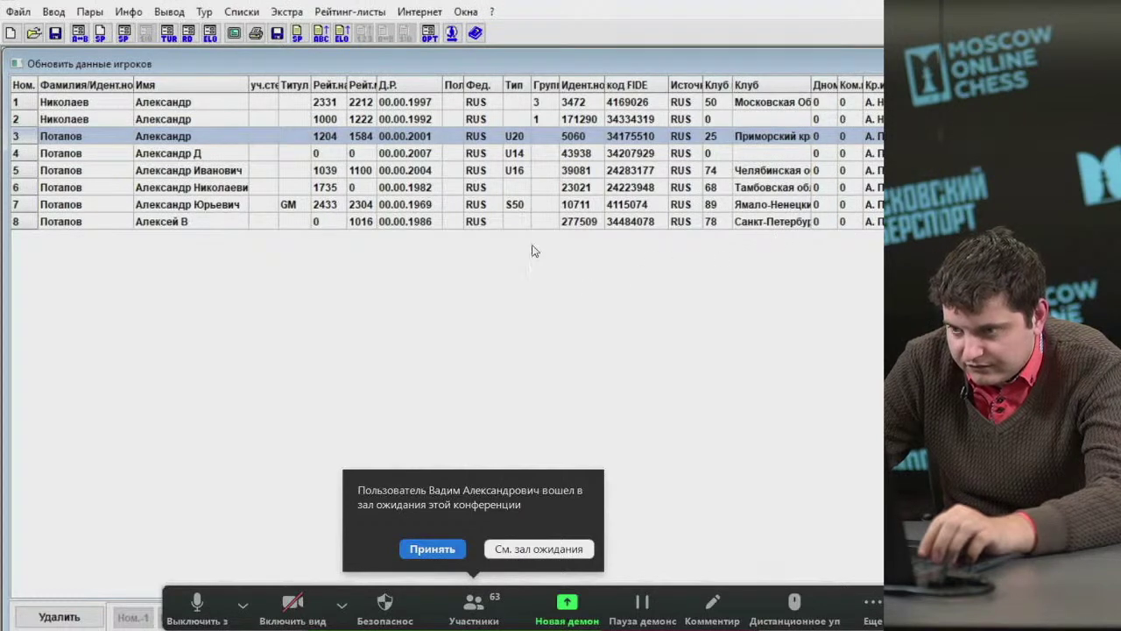
click(434, 548)
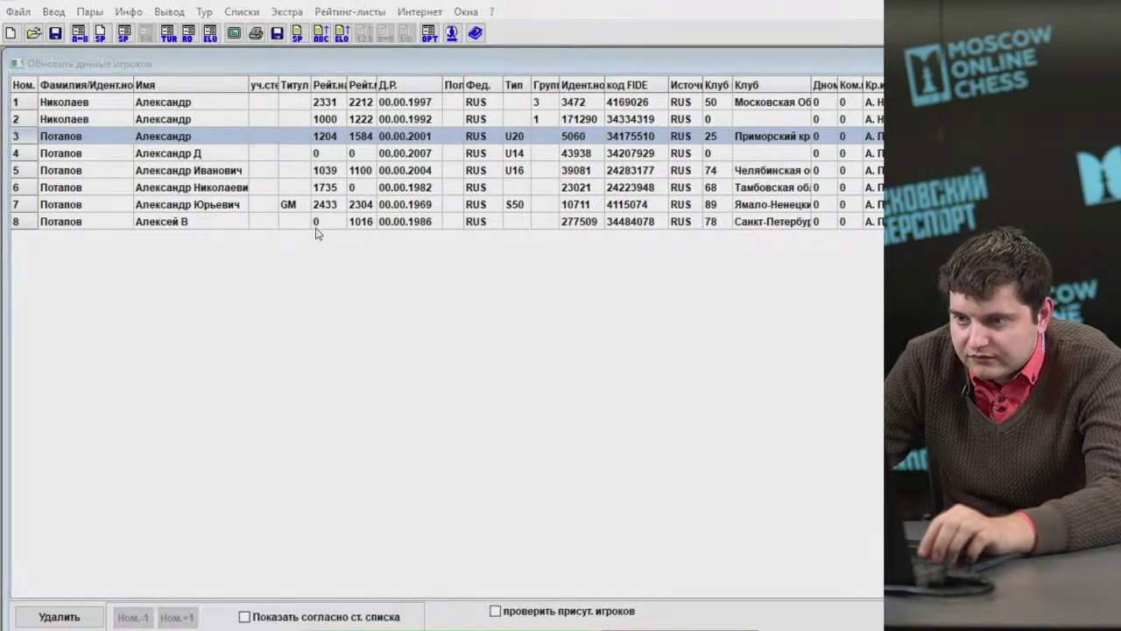
drag(311, 213, 296, 161)
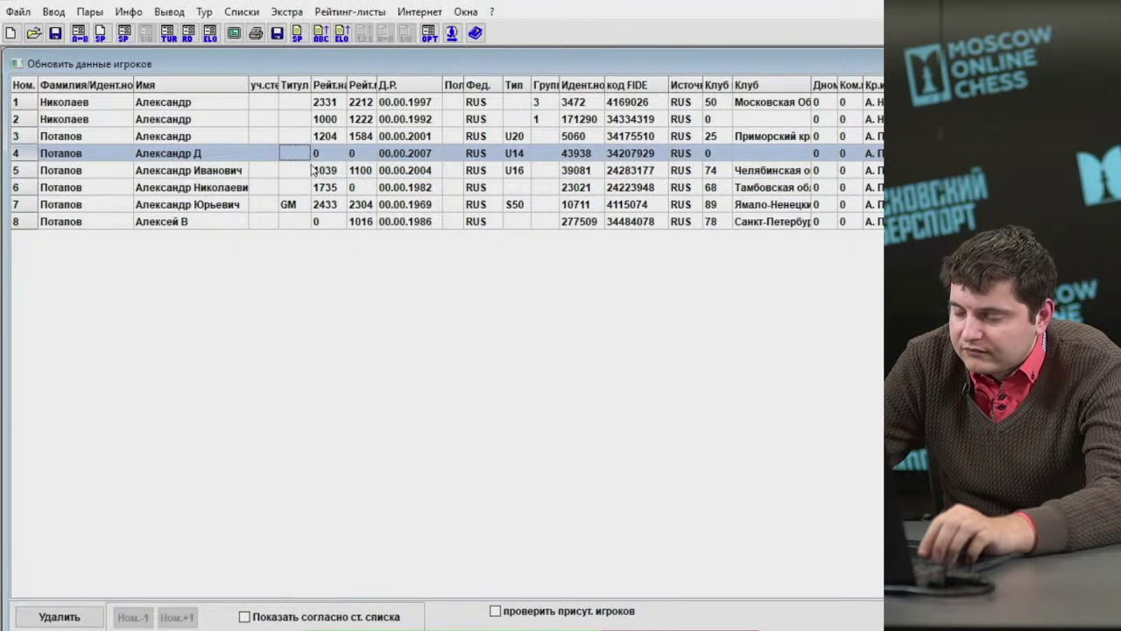
click(184, 135)
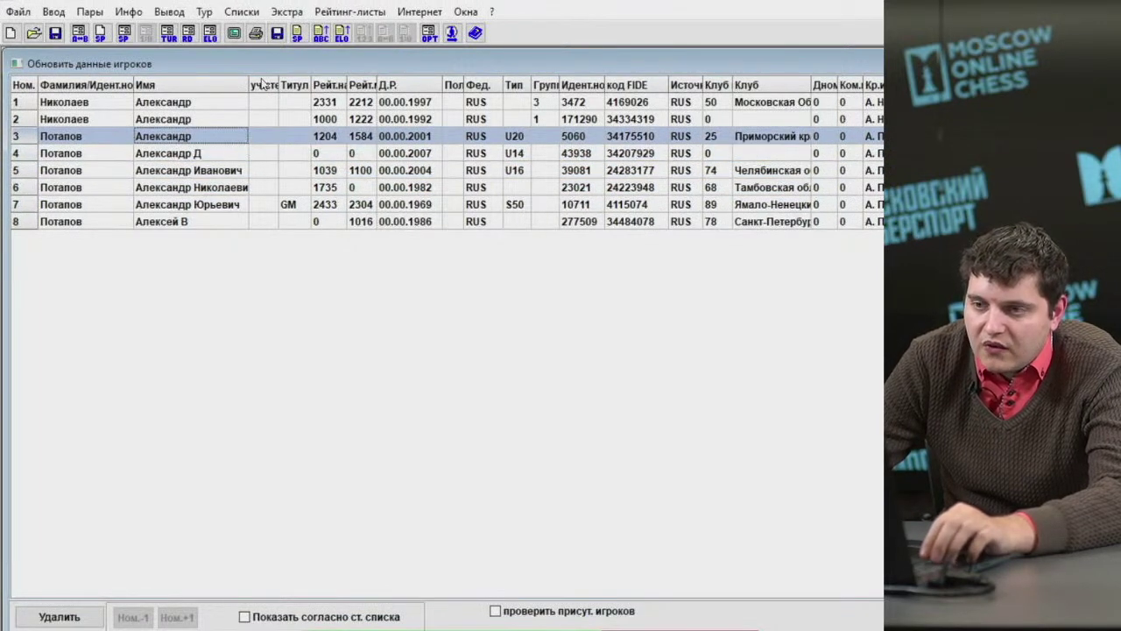
click(283, 13)
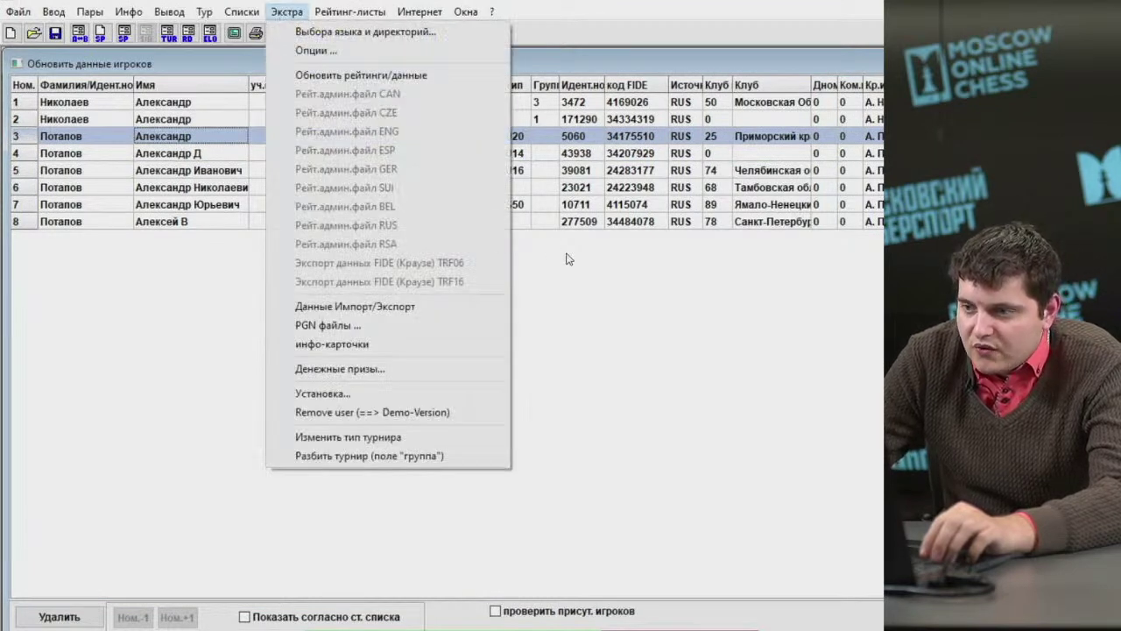
Clear the U20, U14, U16 and S50 Тип entries from players 3, 4, 5 and 7.
click(612, 269)
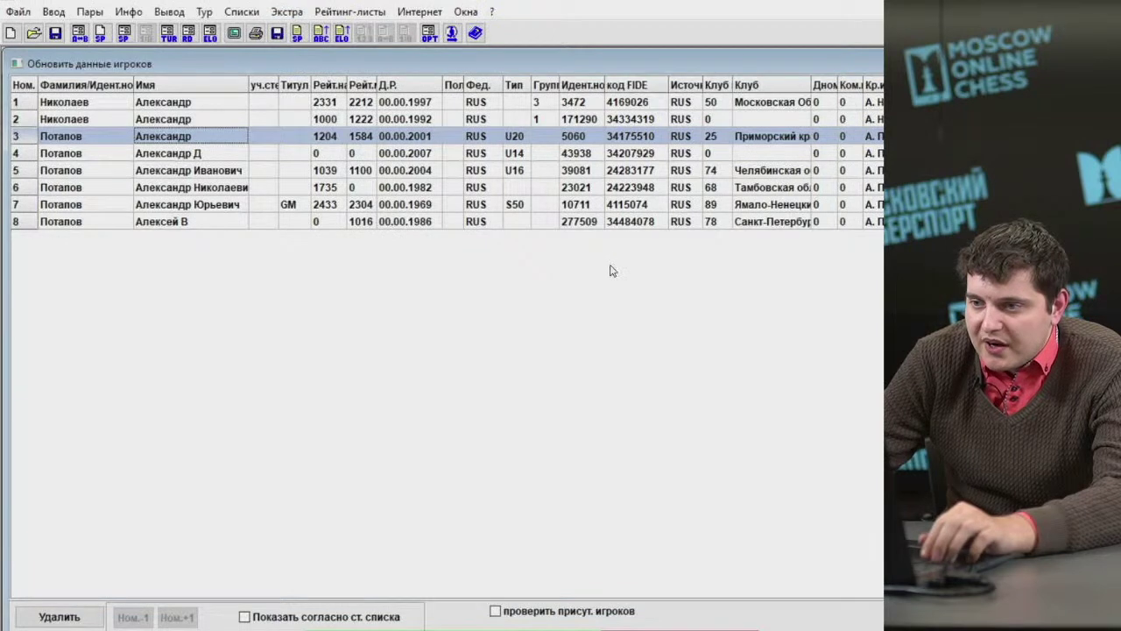
click(524, 136)
key(Delete)
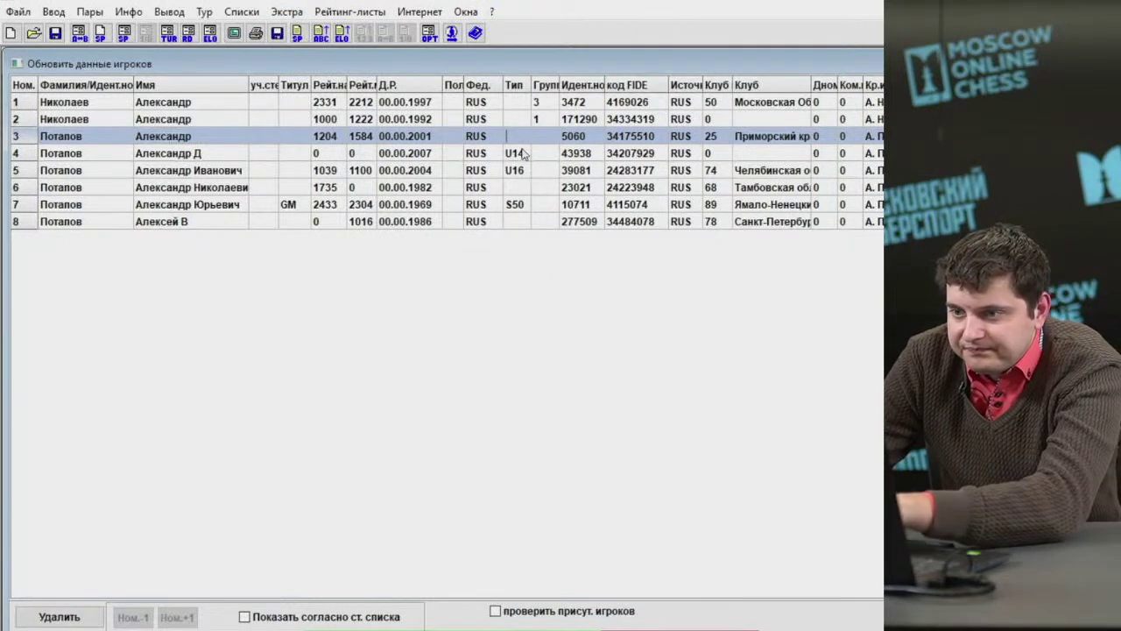
click(522, 175)
key(Delete)
click(516, 204)
key(Delete)
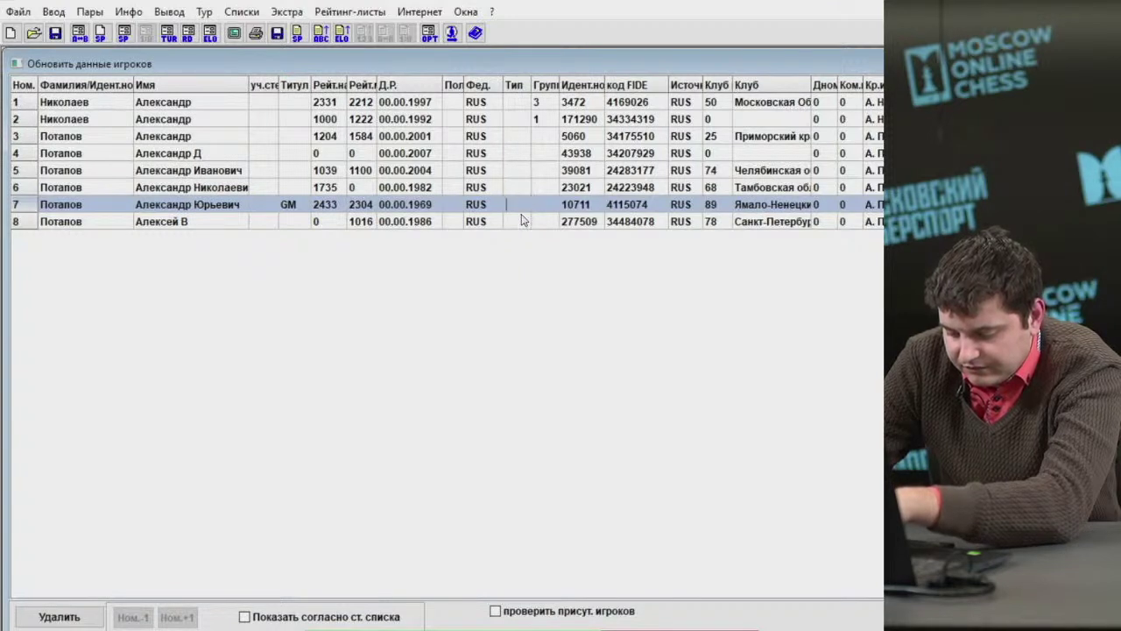
drag(516, 226, 518, 157)
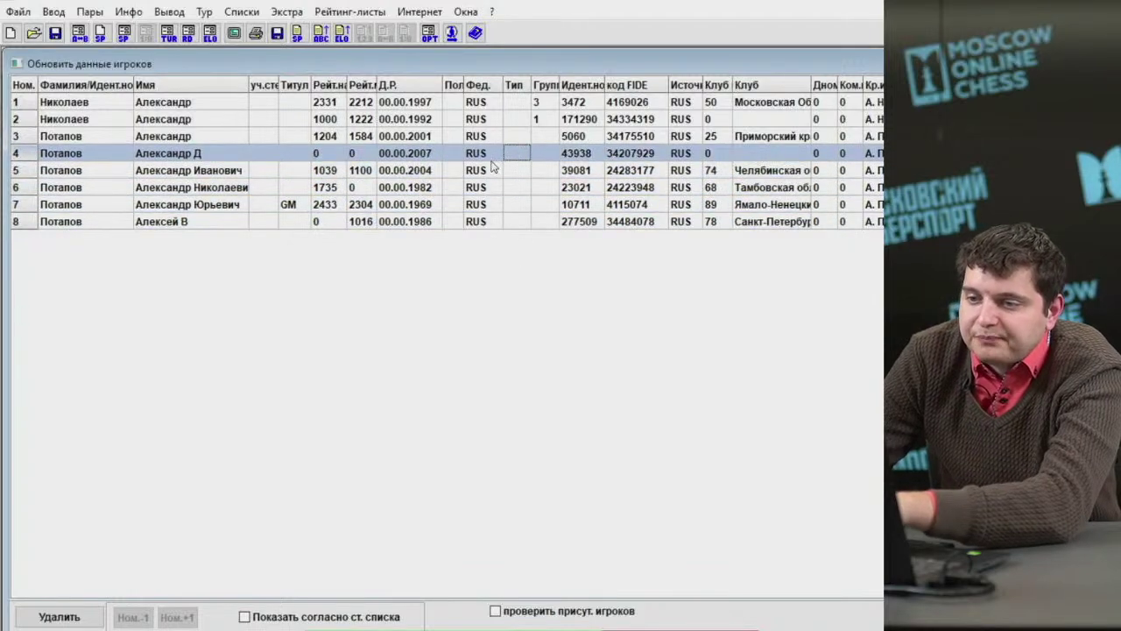
click(129, 11)
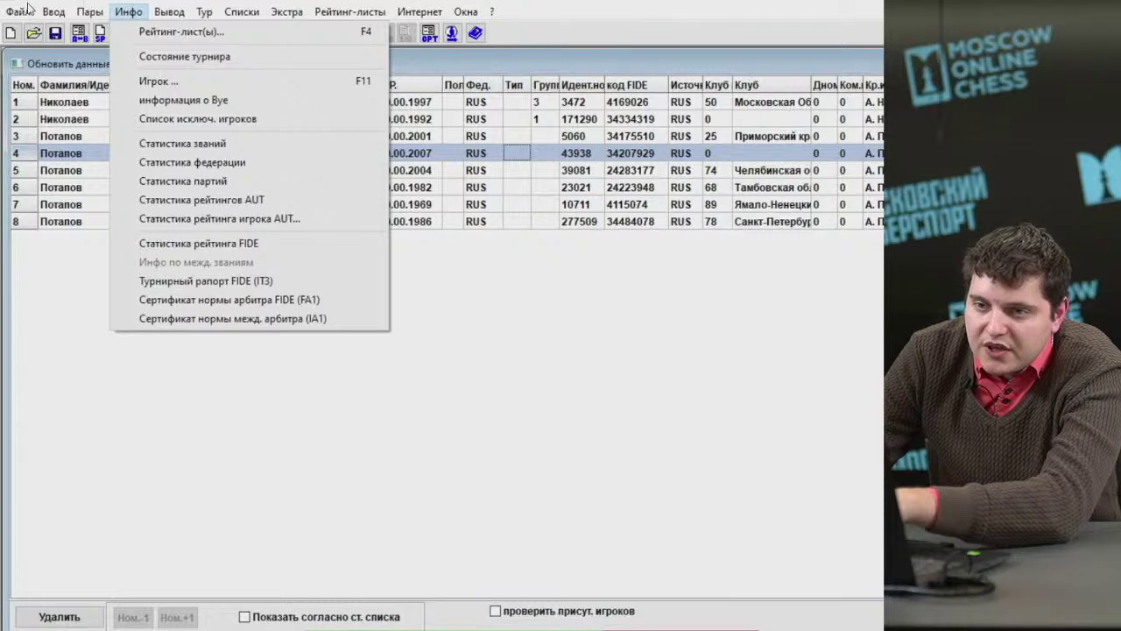
click(83, 112)
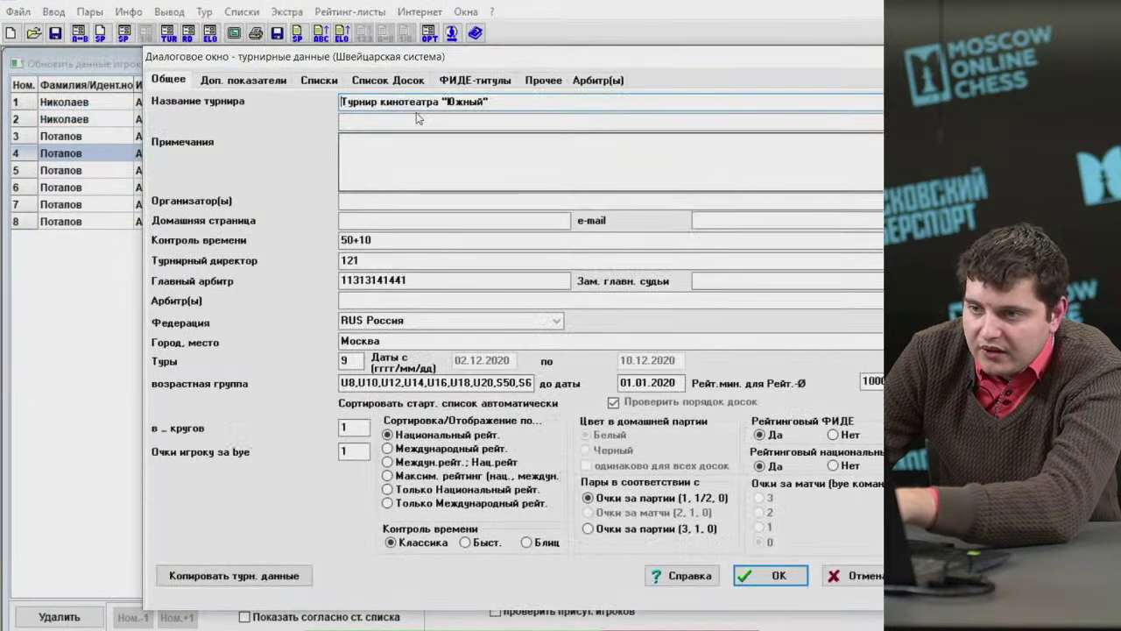
click(388, 80)
click(336, 83)
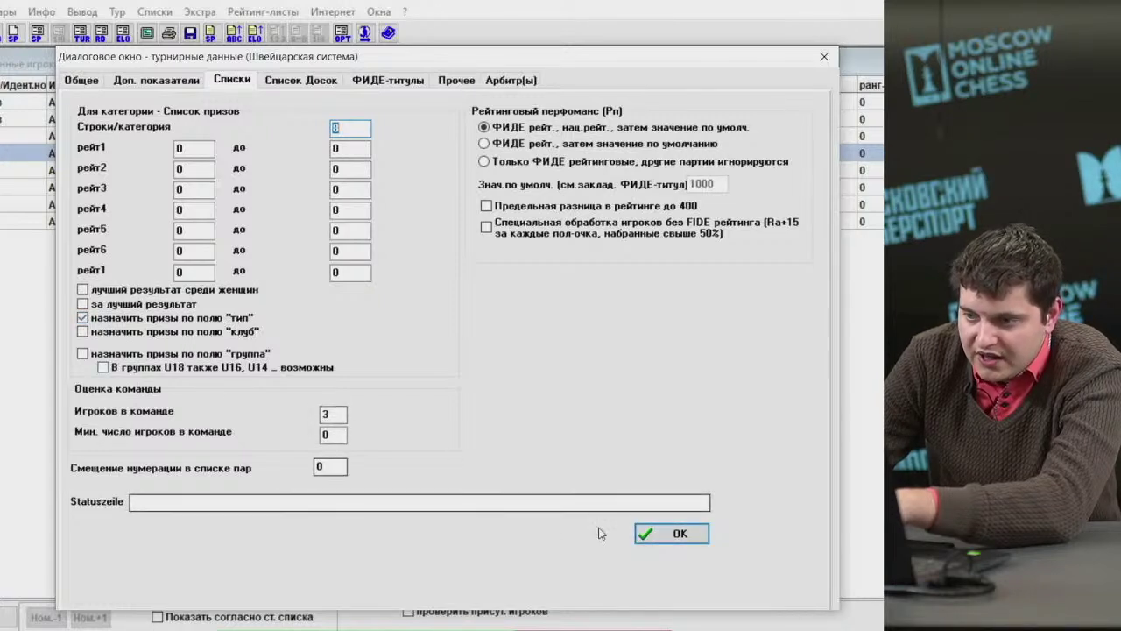
click(665, 534)
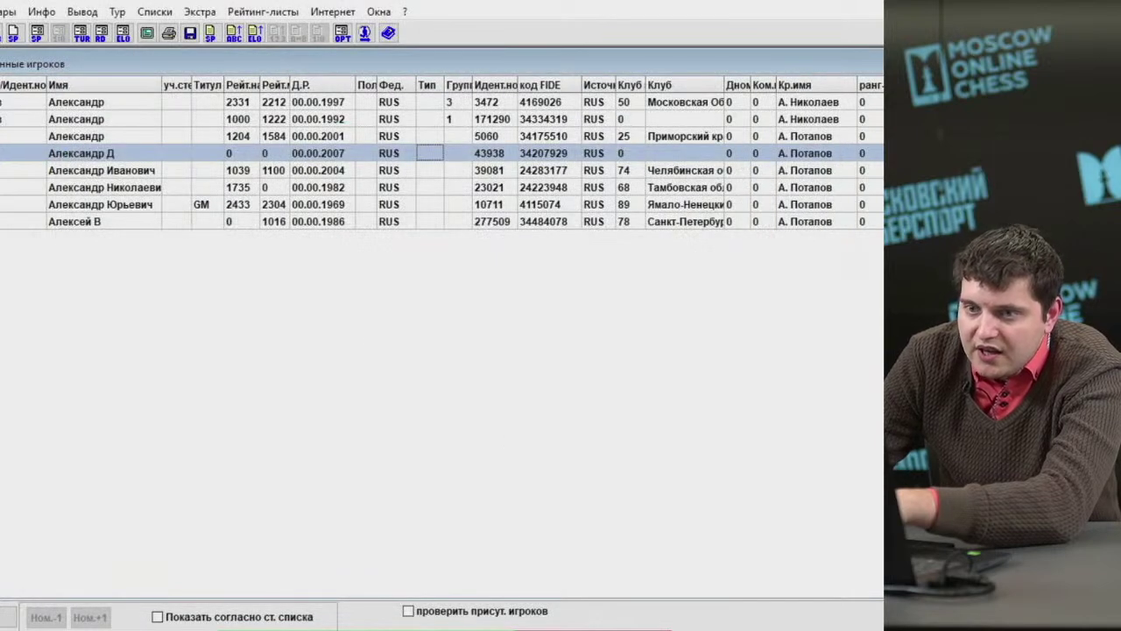
Set the first player's type to О and the second player's type to Ю-15.
click(2, 11)
click(2, 56)
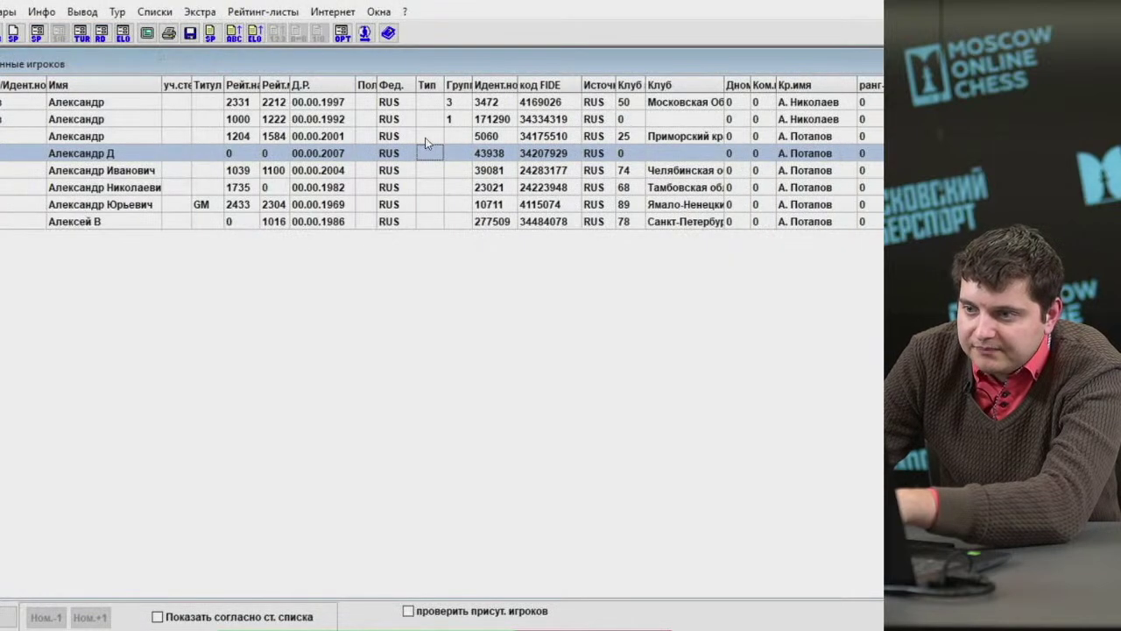
click(432, 104)
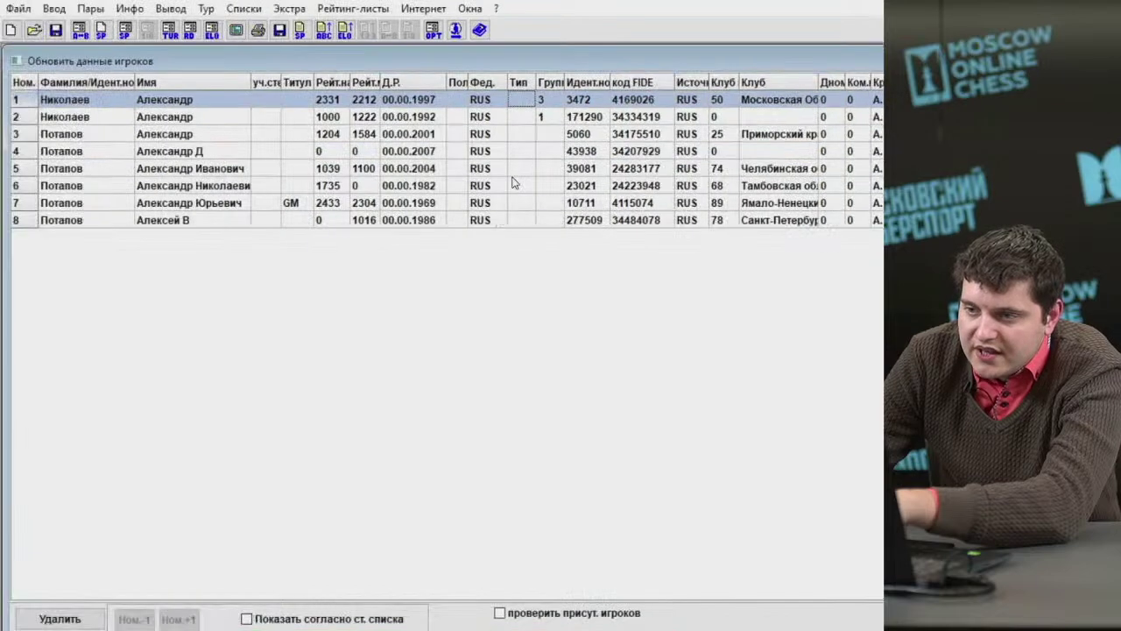
click(519, 117)
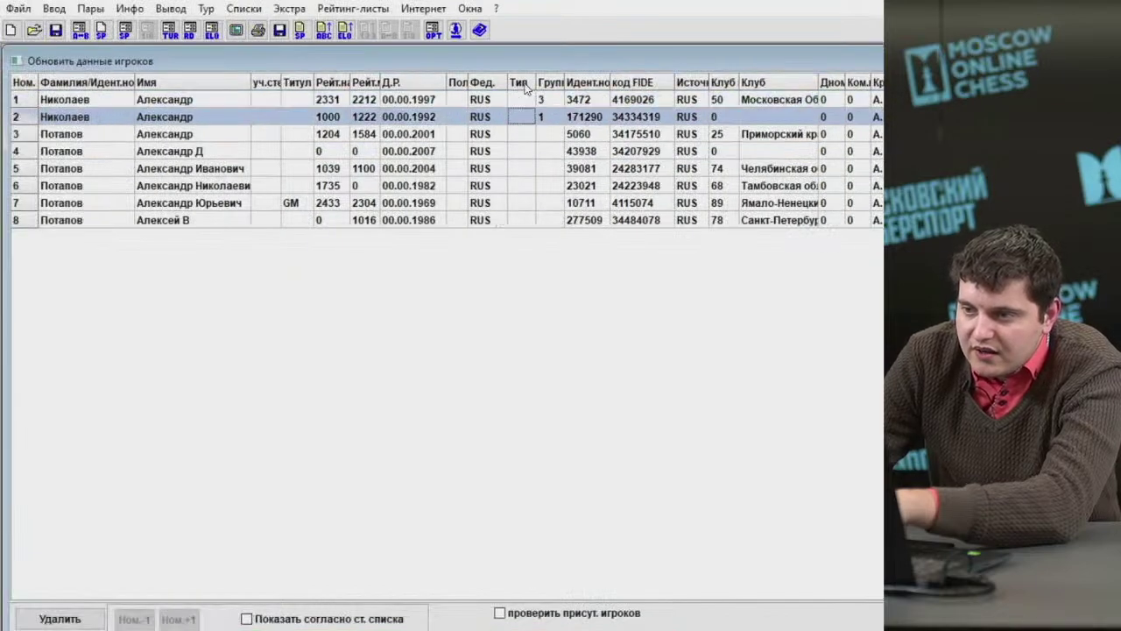
click(516, 104)
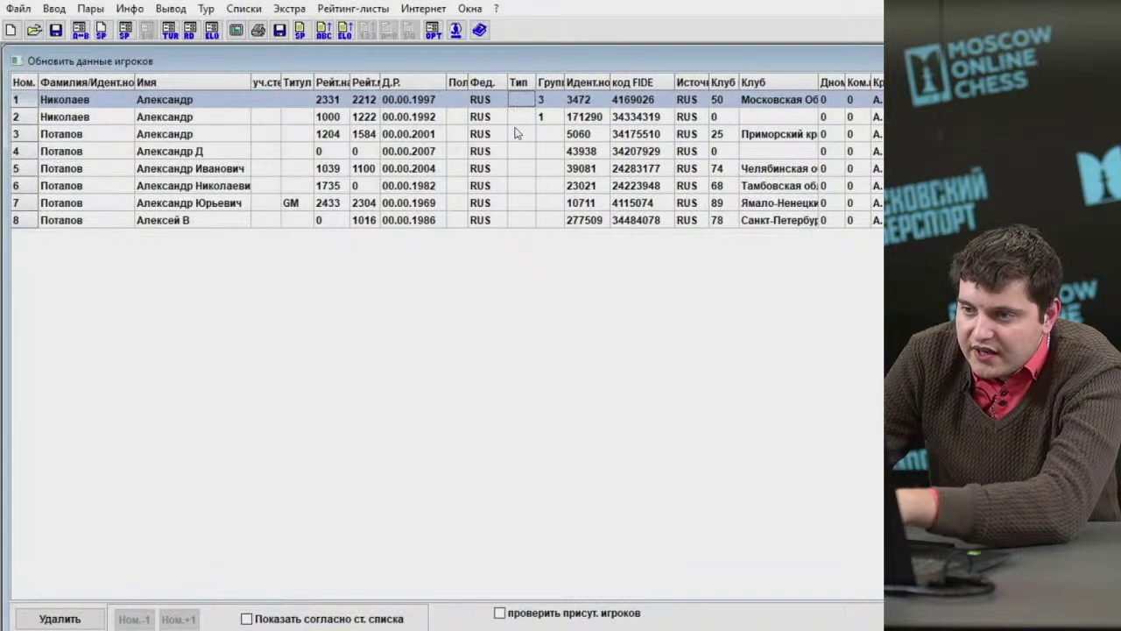
click(516, 119)
click(517, 135)
click(520, 117)
click(521, 104)
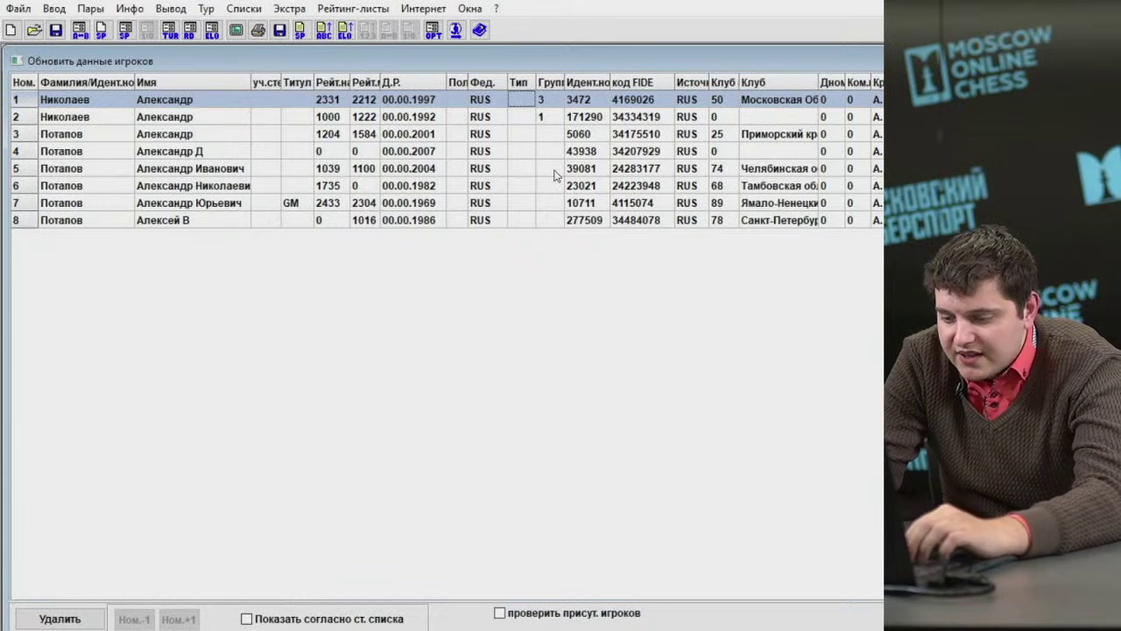
text(О)
key(Down)
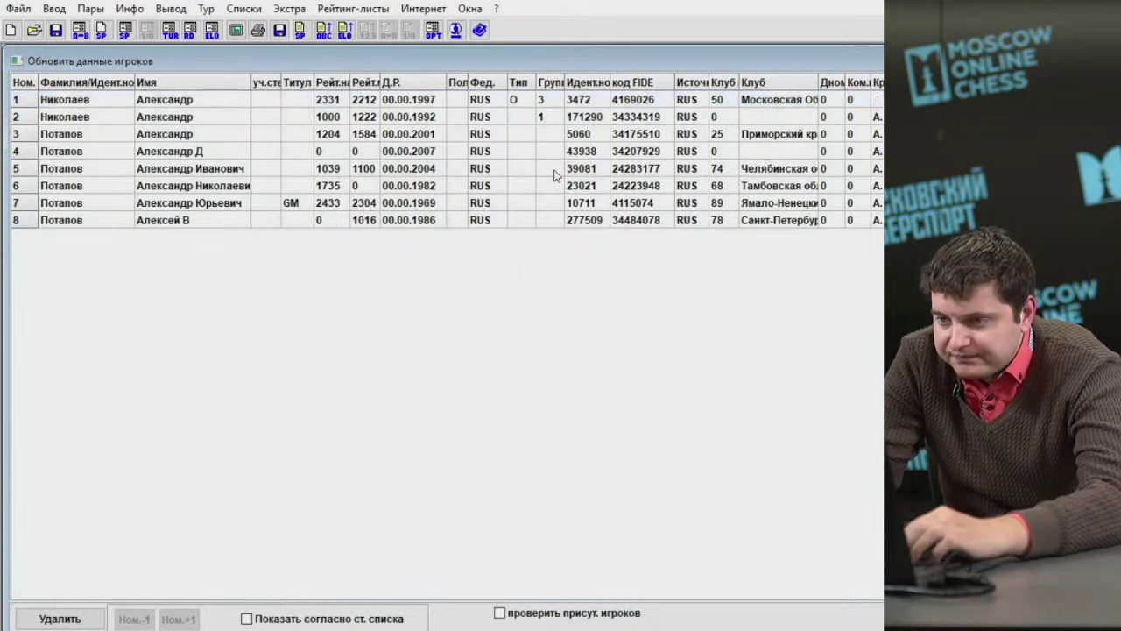
text(Ю-15)
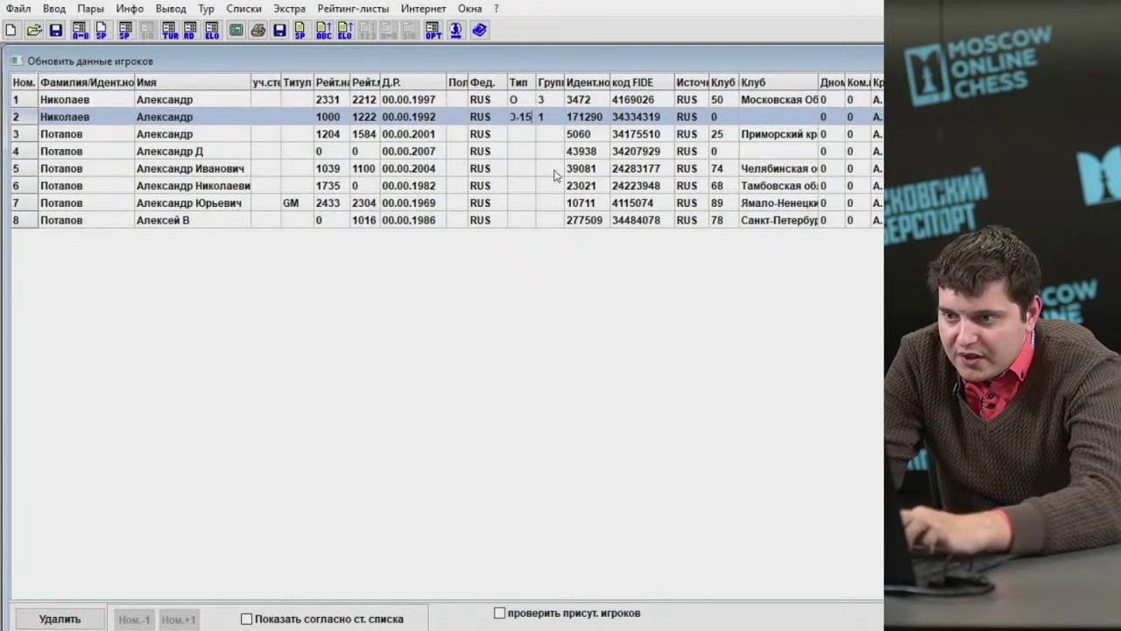
click(528, 101)
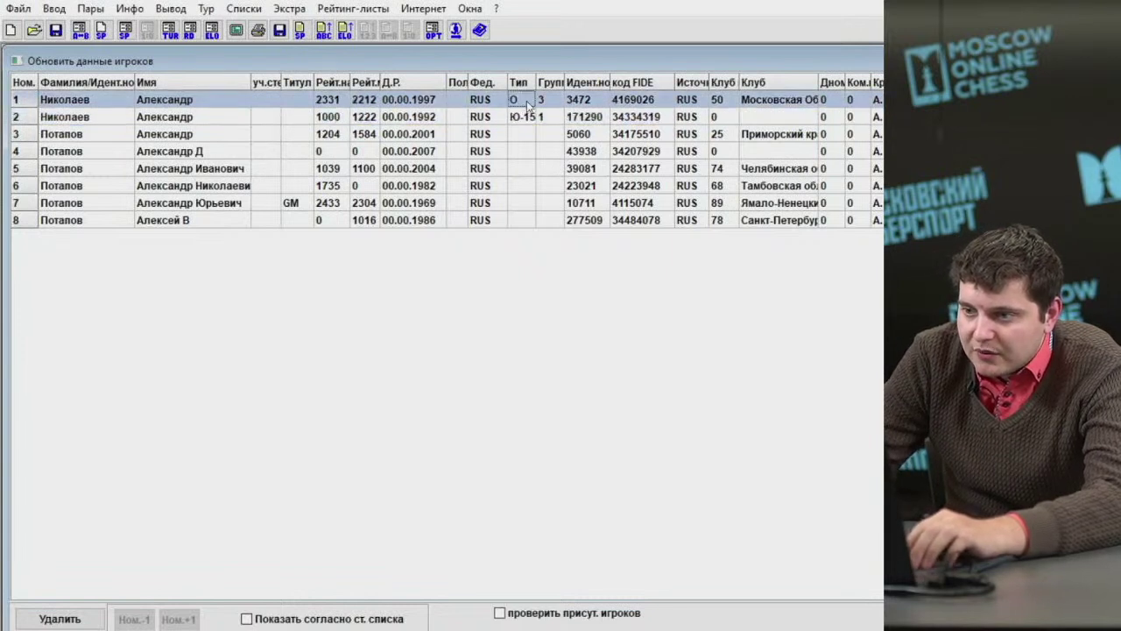
Widen the Тип column, give players 3–5 Ю-15/Ю-17 categories and players 6–8 type О.
drag(533, 82, 555, 85)
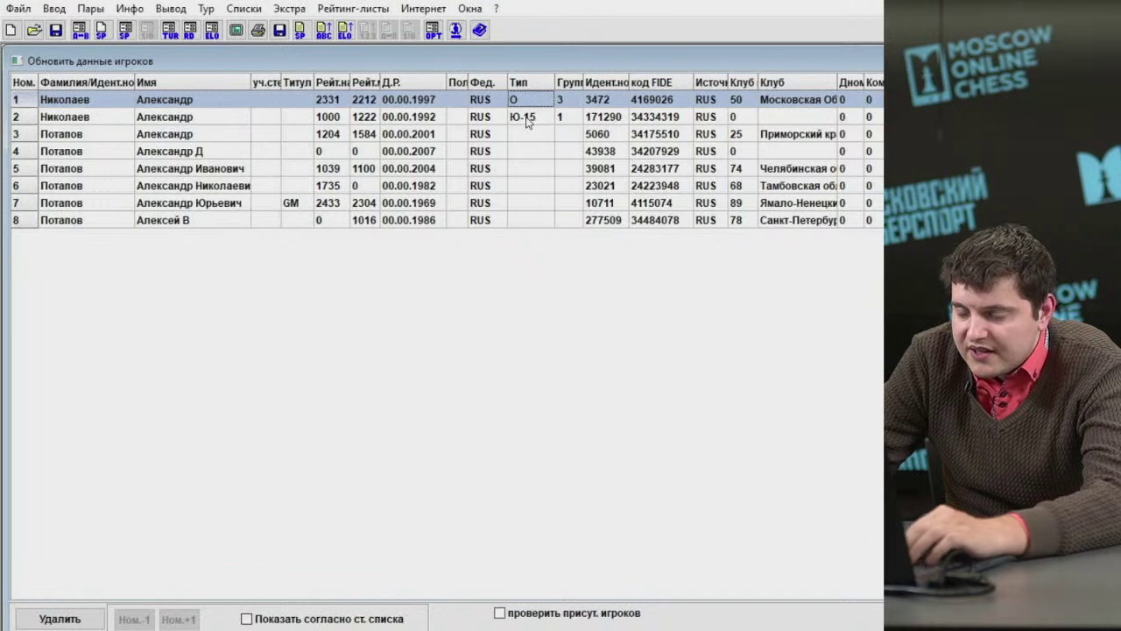
click(533, 122)
click(536, 135)
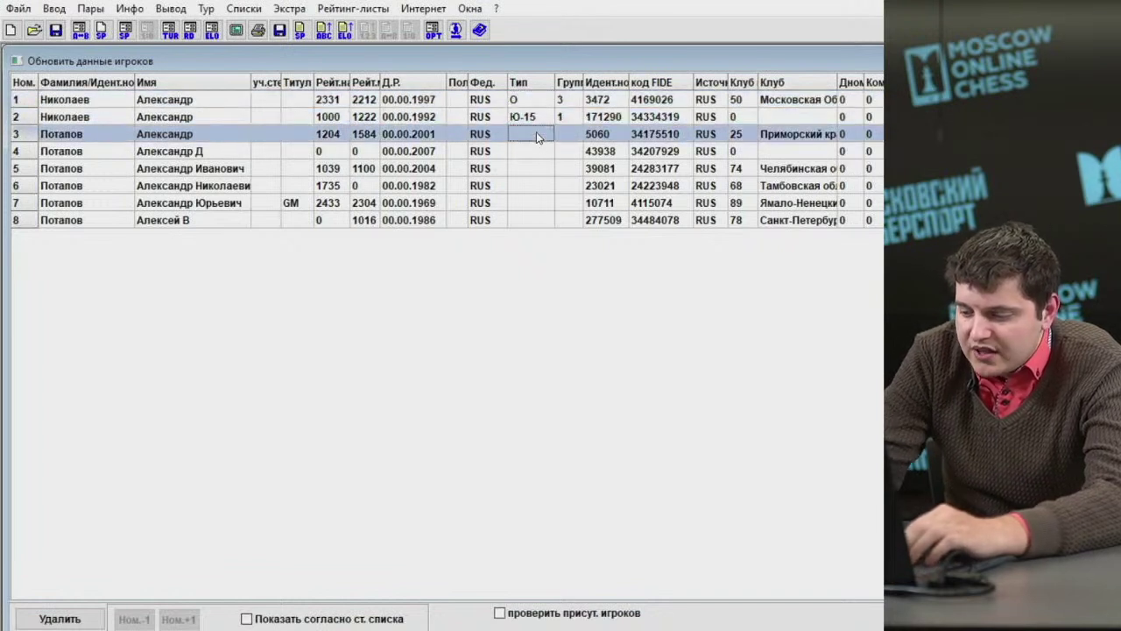
text(Ю-17)
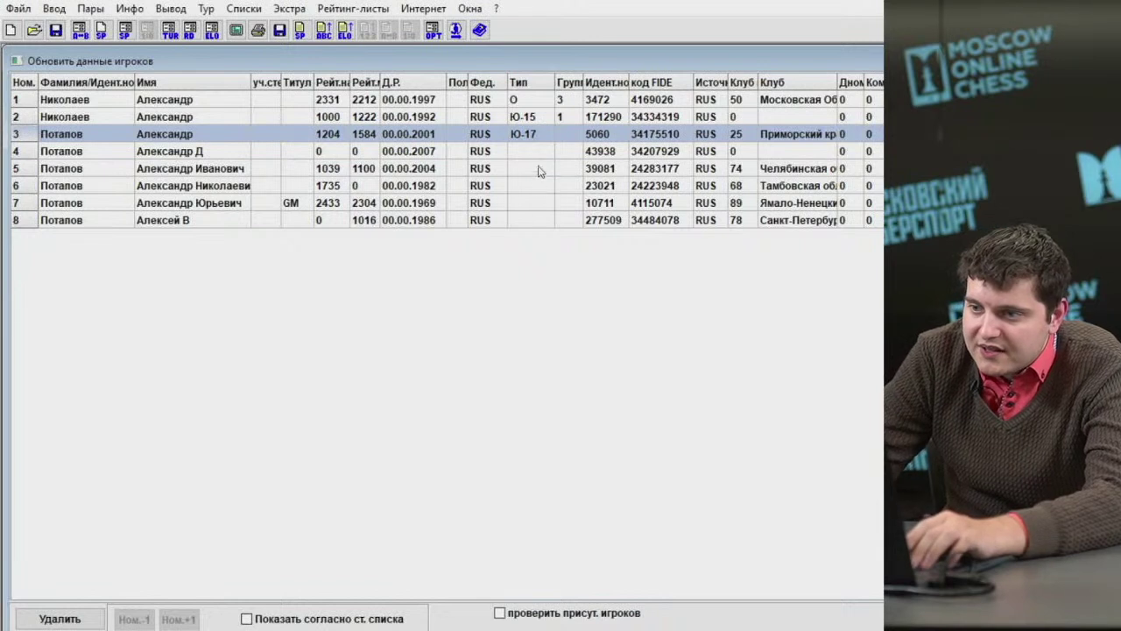
click(531, 151)
text(Ю-17)
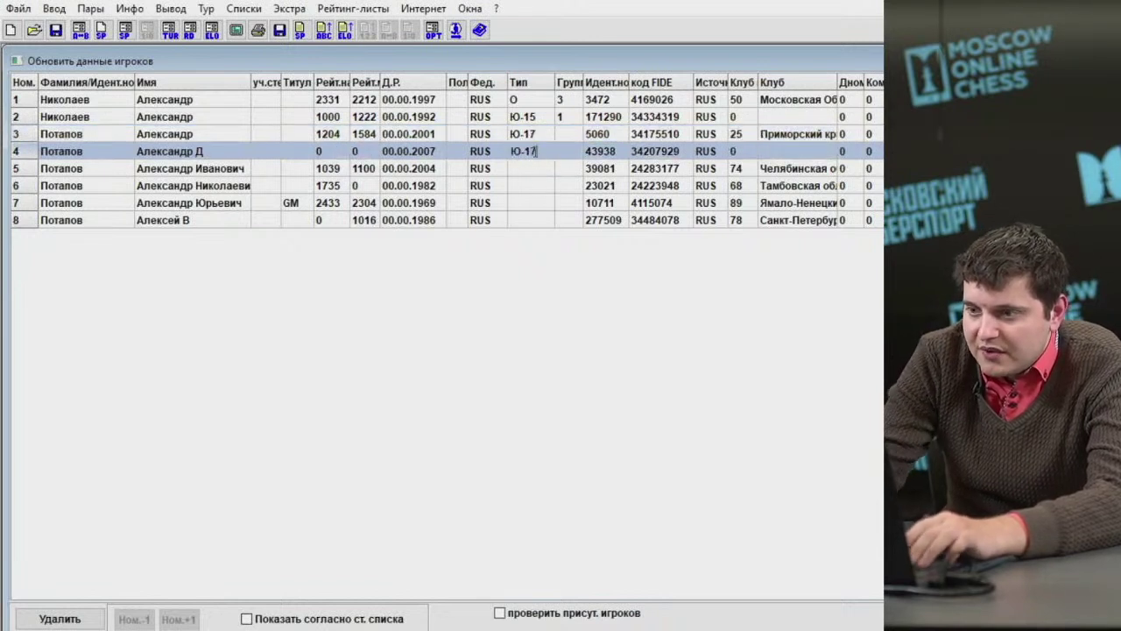
click(530, 168)
text(Ю-15)
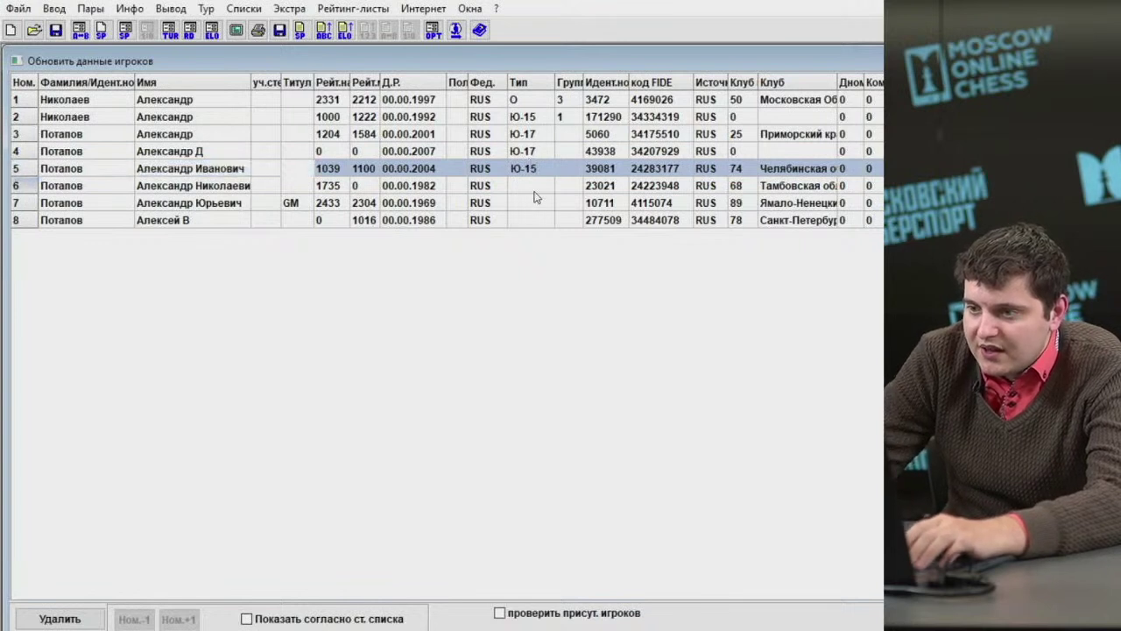
click(534, 187)
text(О)
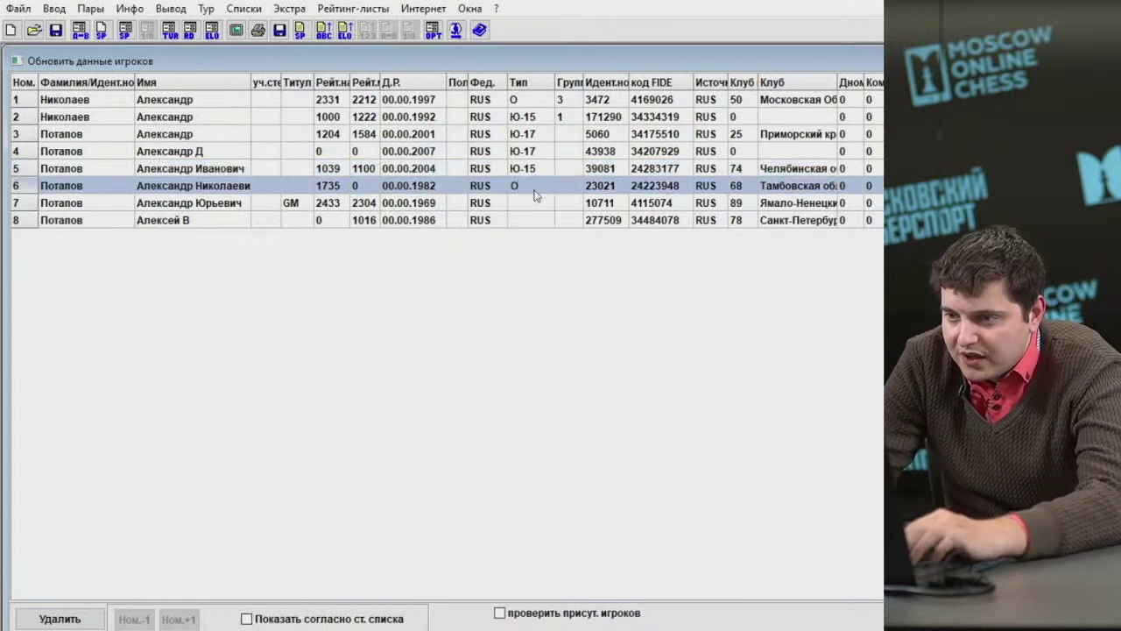
key(Down)
text(О)
key(Down)
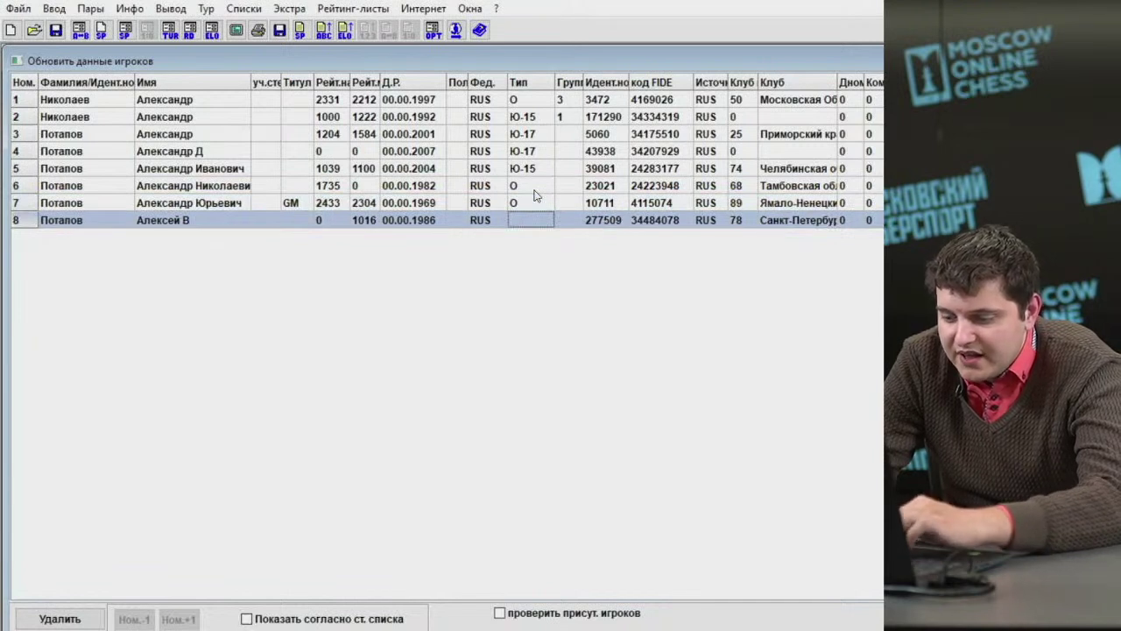
text(О)
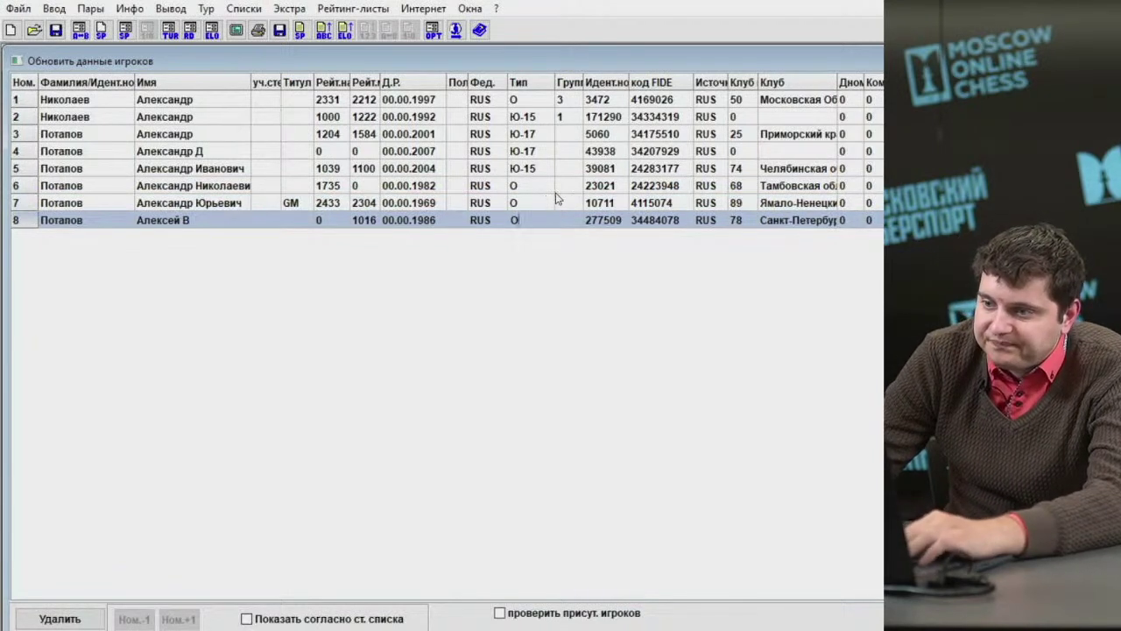
Review each player's type category down the Тип column.
click(524, 100)
click(527, 117)
click(534, 135)
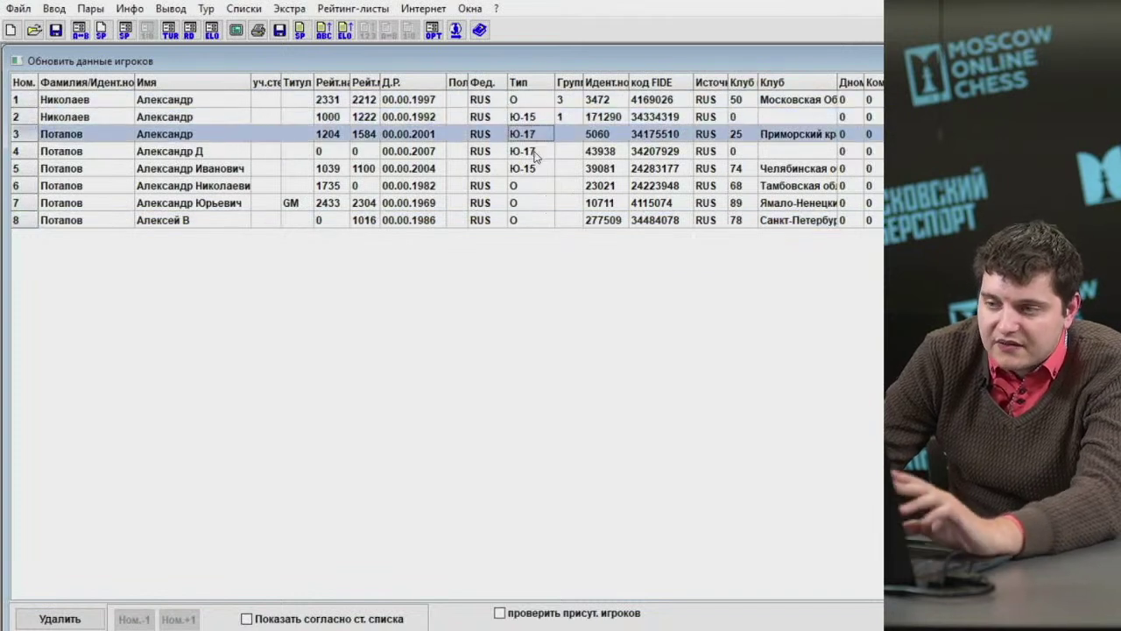
click(534, 152)
click(539, 172)
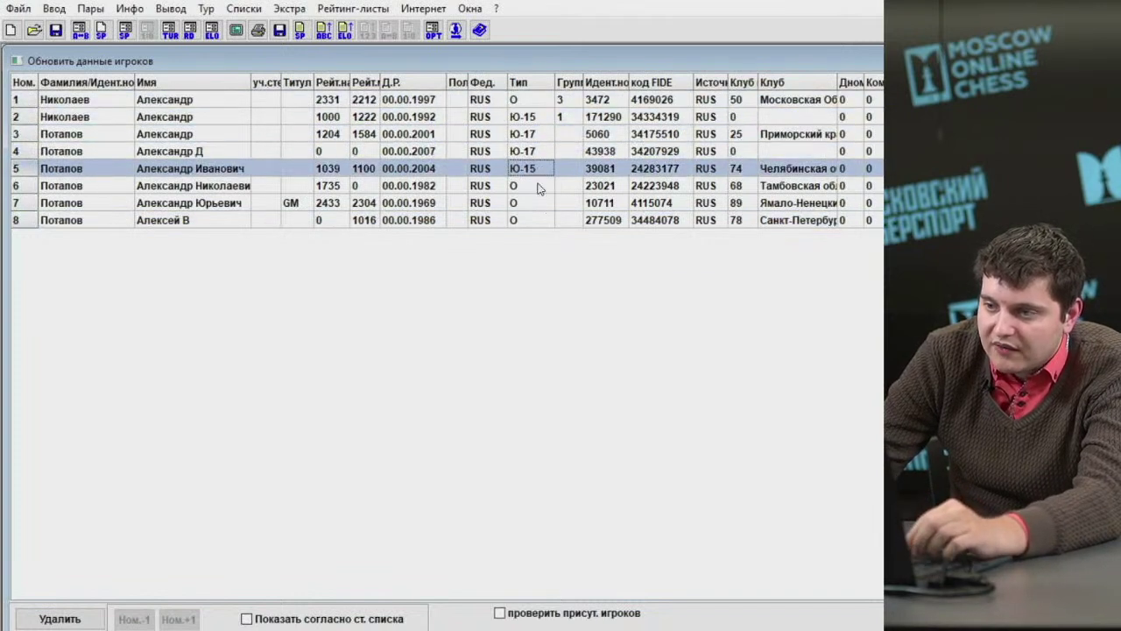
click(536, 187)
click(535, 203)
click(534, 219)
click(532, 207)
click(532, 187)
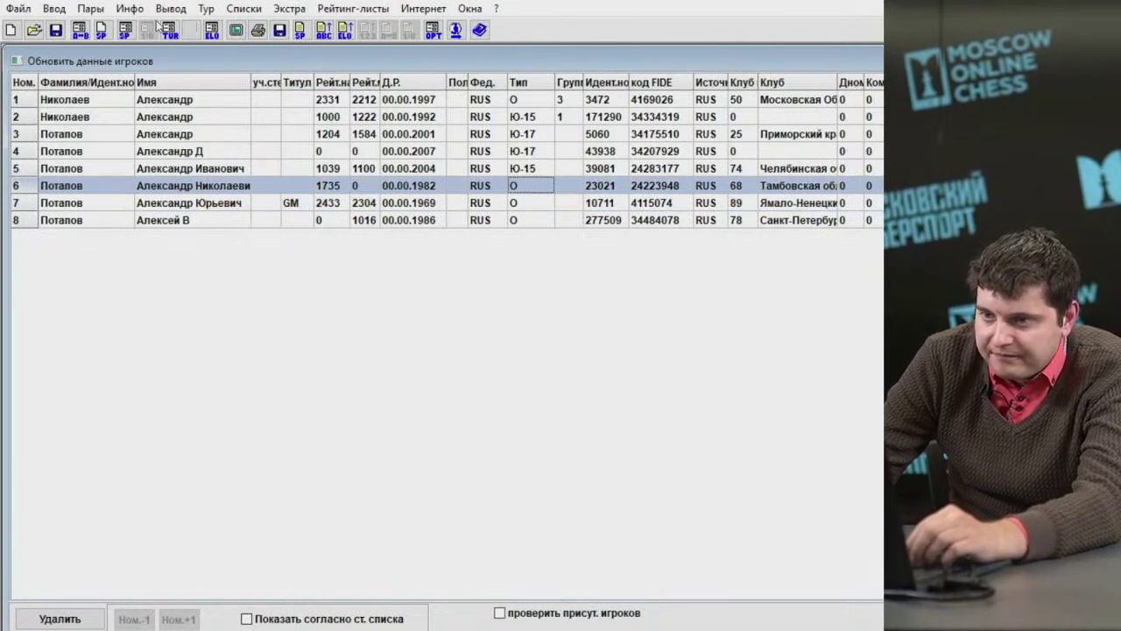
click(53, 8)
click(88, 108)
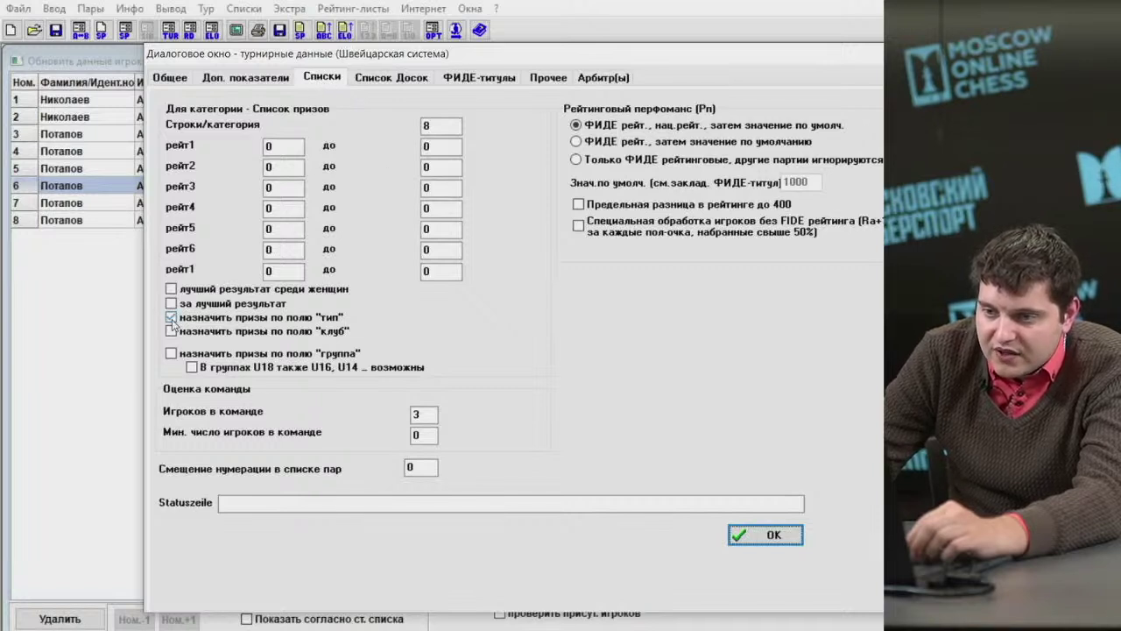
Close the tournament settings and briefly view the round 1 pairing window.
click(738, 534)
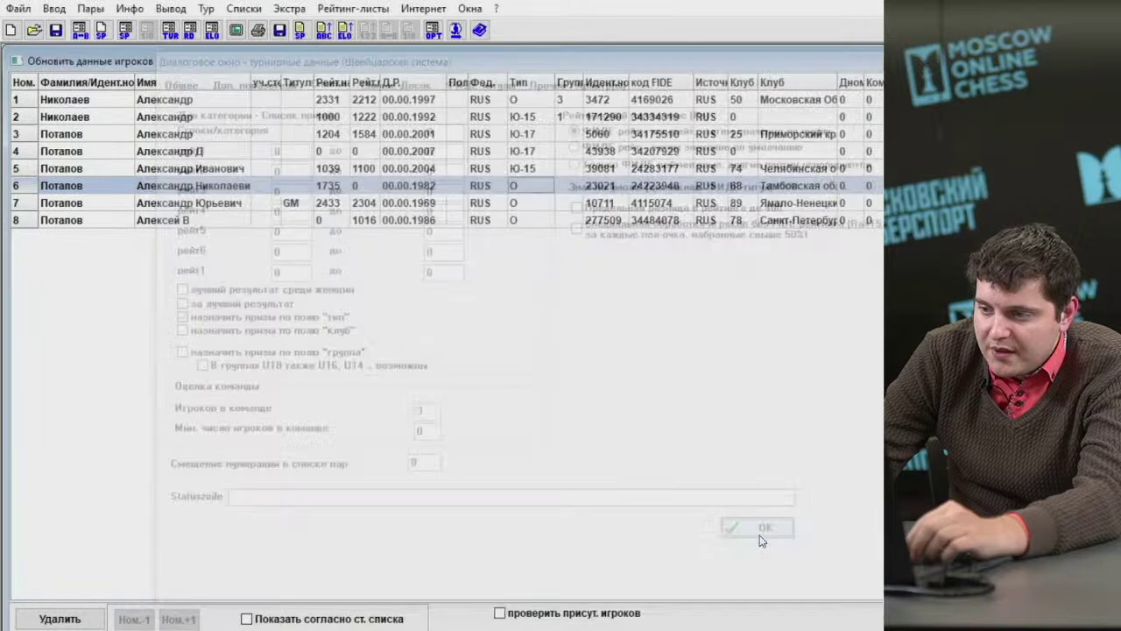
click(253, 9)
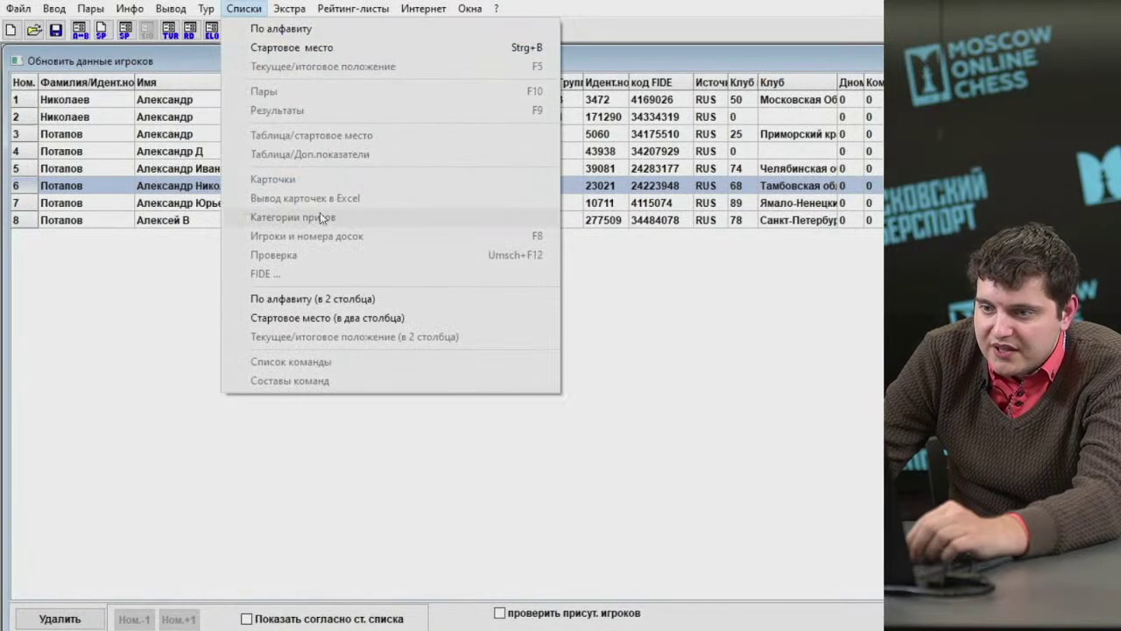
mouse_move(129, 9)
mouse_move(90, 9)
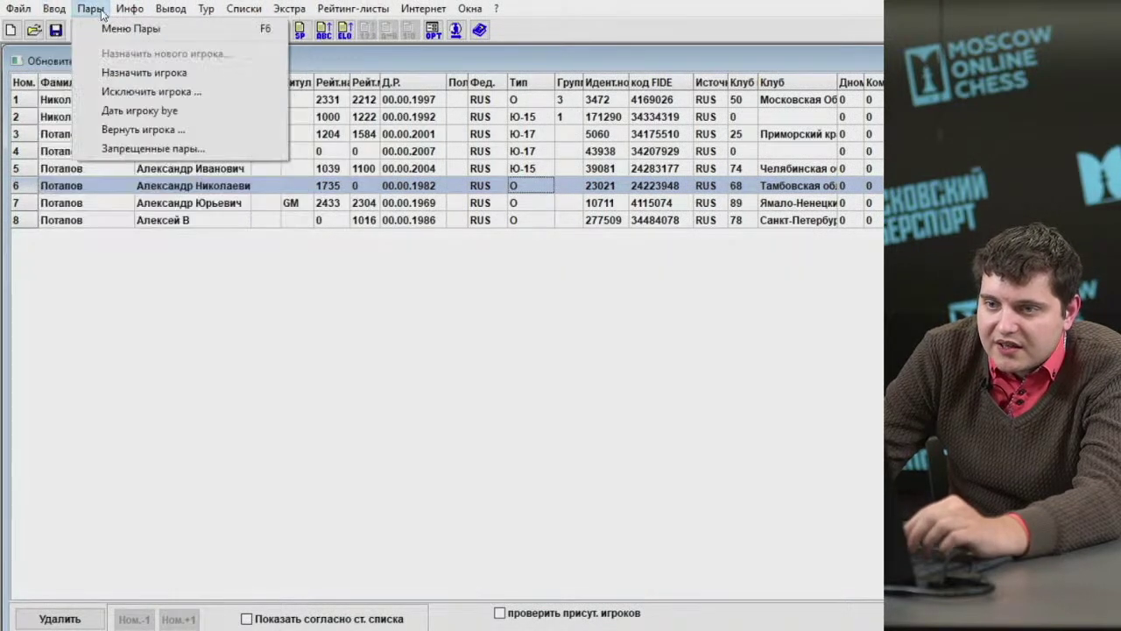
click(132, 29)
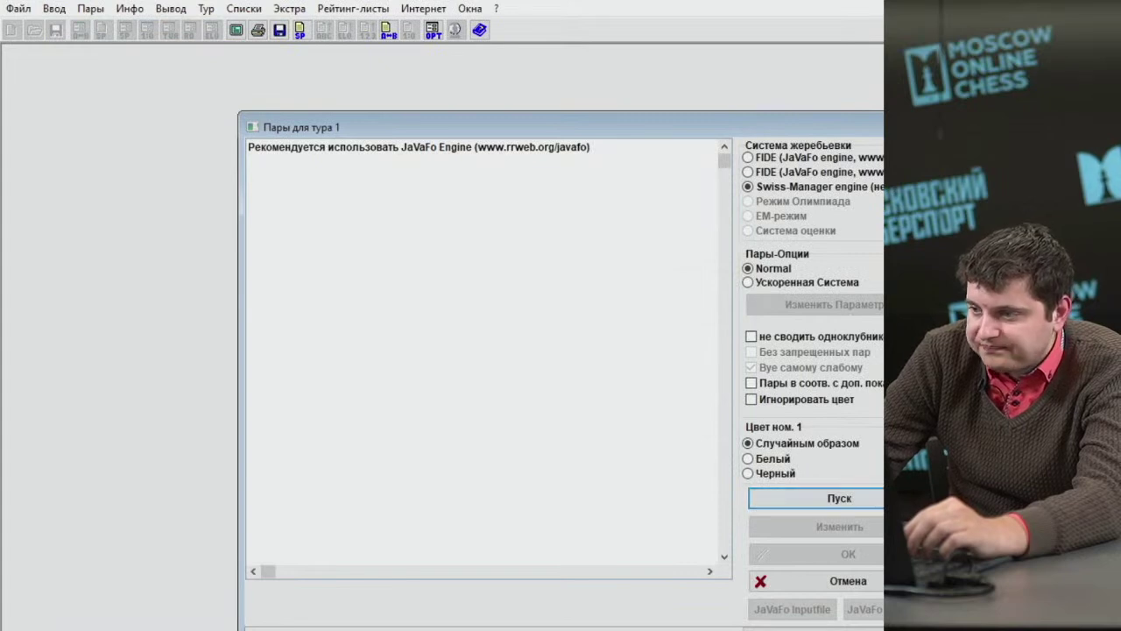
key(Escape)
Change the tournament's number of rounds (Туры) from 9 to 5.
click(53, 9)
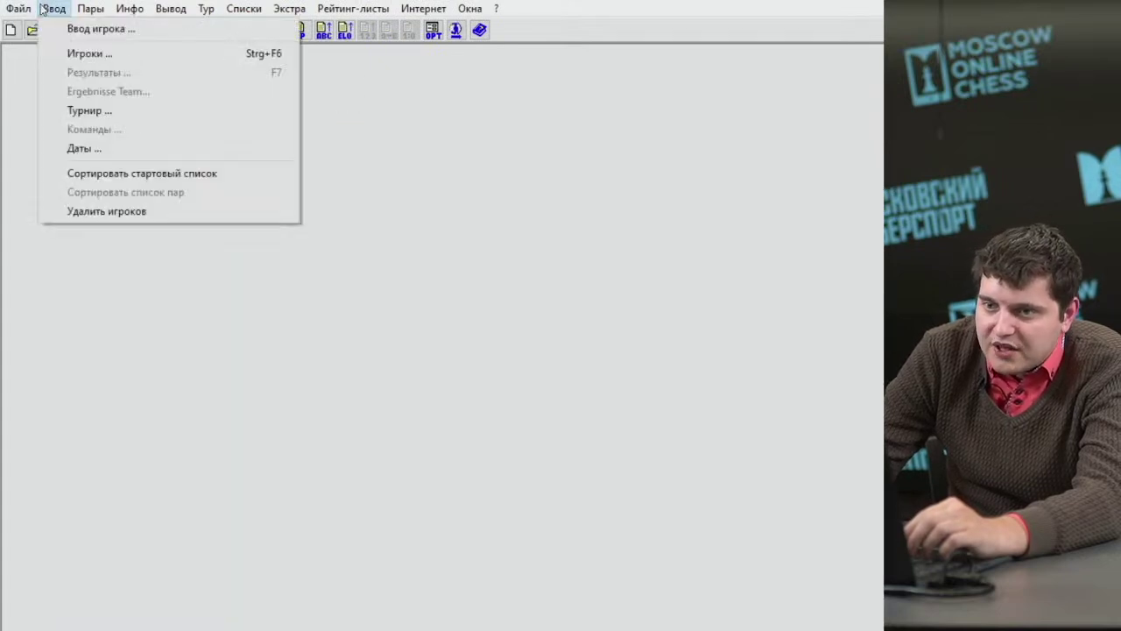
click(81, 111)
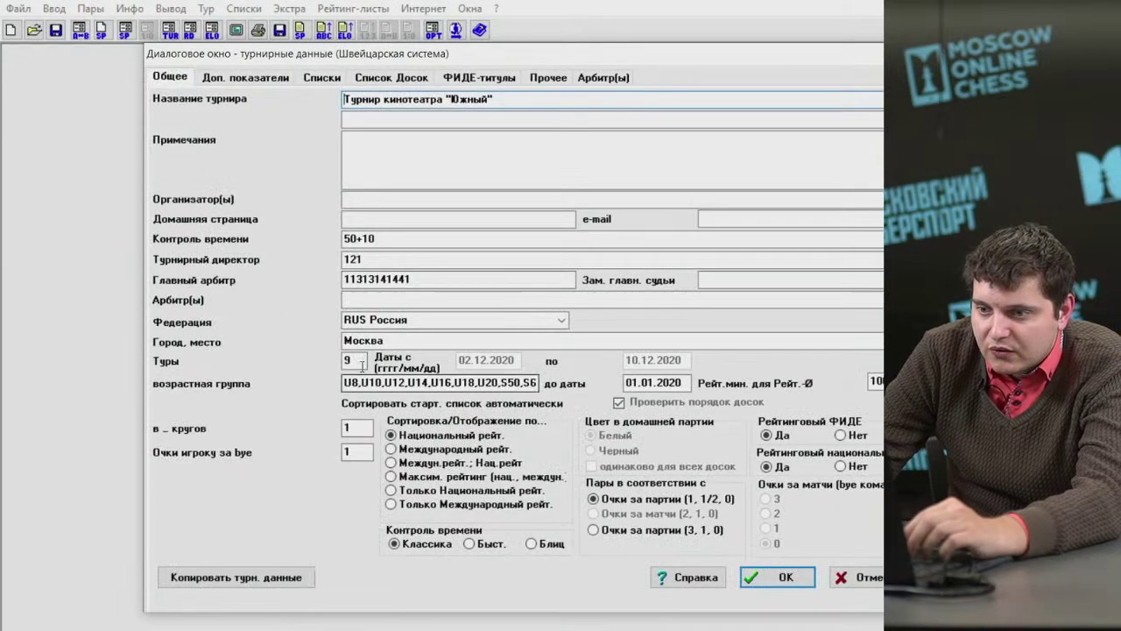
double_click(362, 366)
text(5)
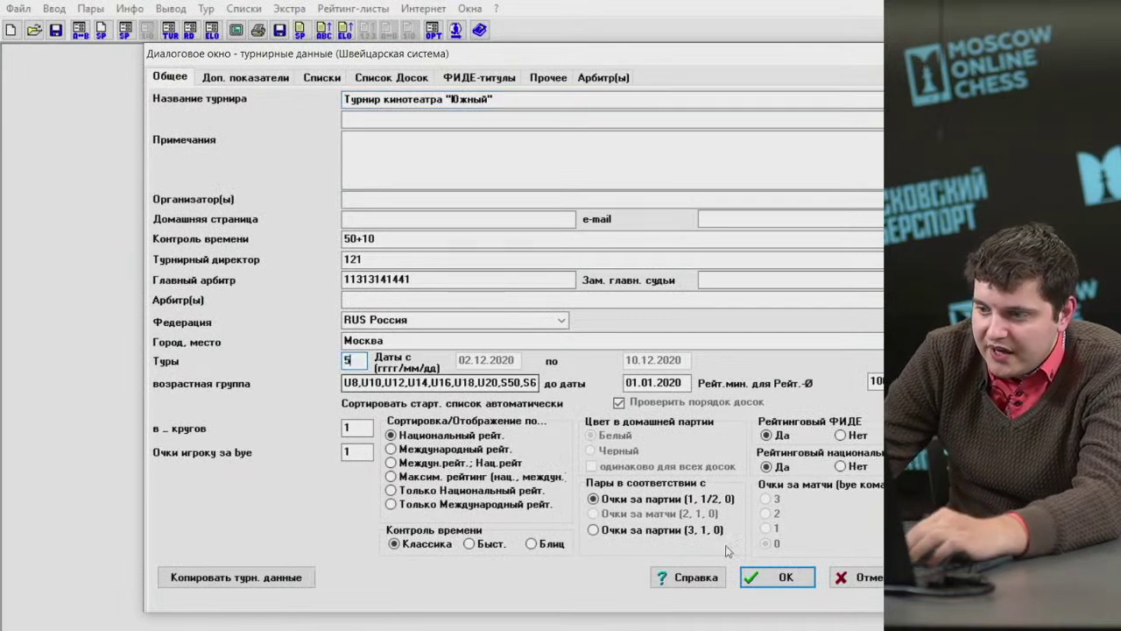
click(751, 575)
click(90, 9)
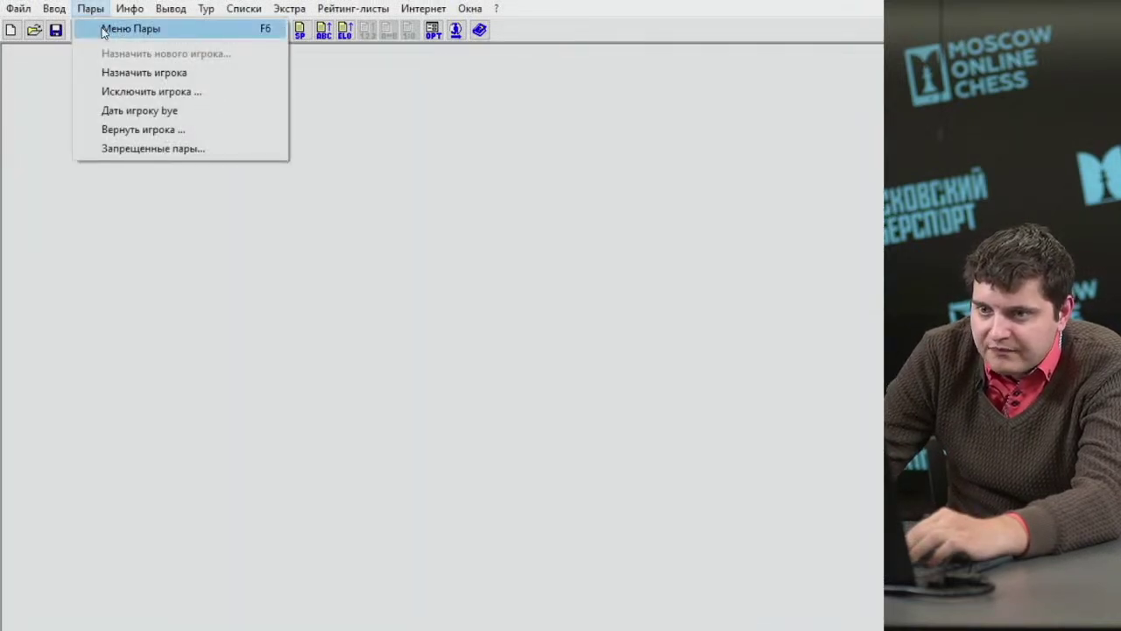
Pair round 1 and enter its results (5, +, 0).
click(103, 29)
click(834, 517)
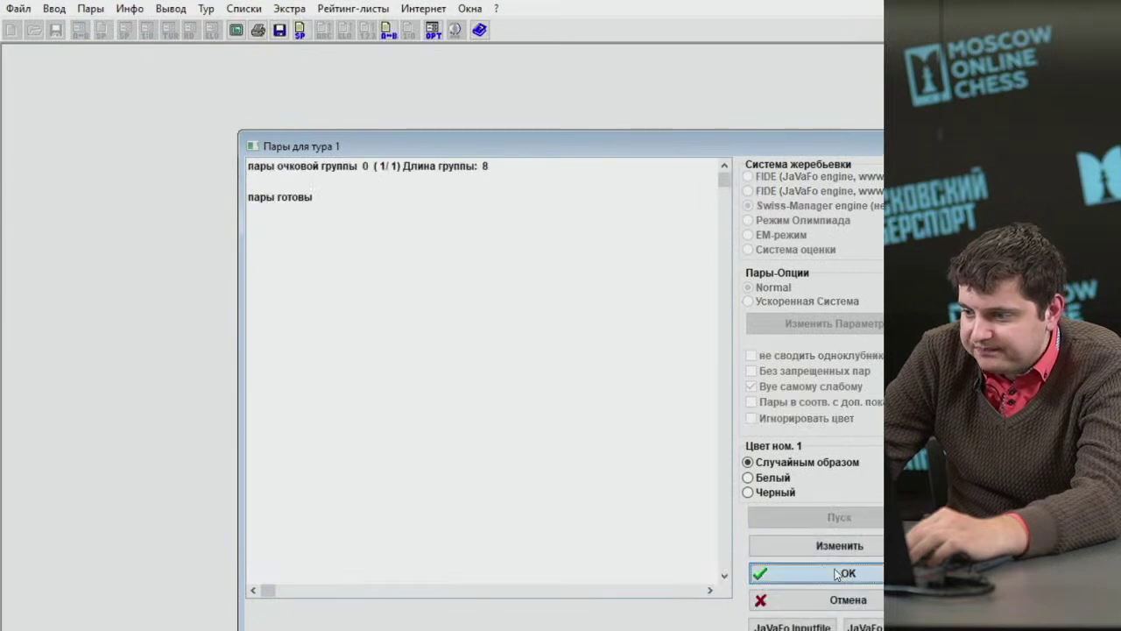
click(837, 573)
click(53, 9)
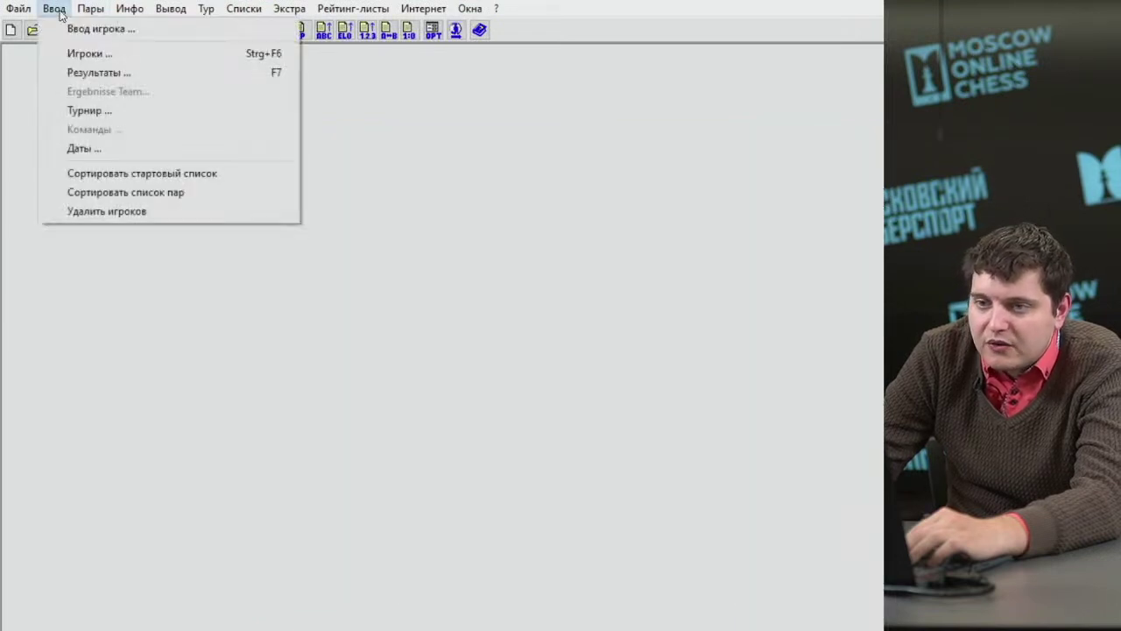
click(73, 77)
key(5)
key(plus)
key(0)
key(plus)
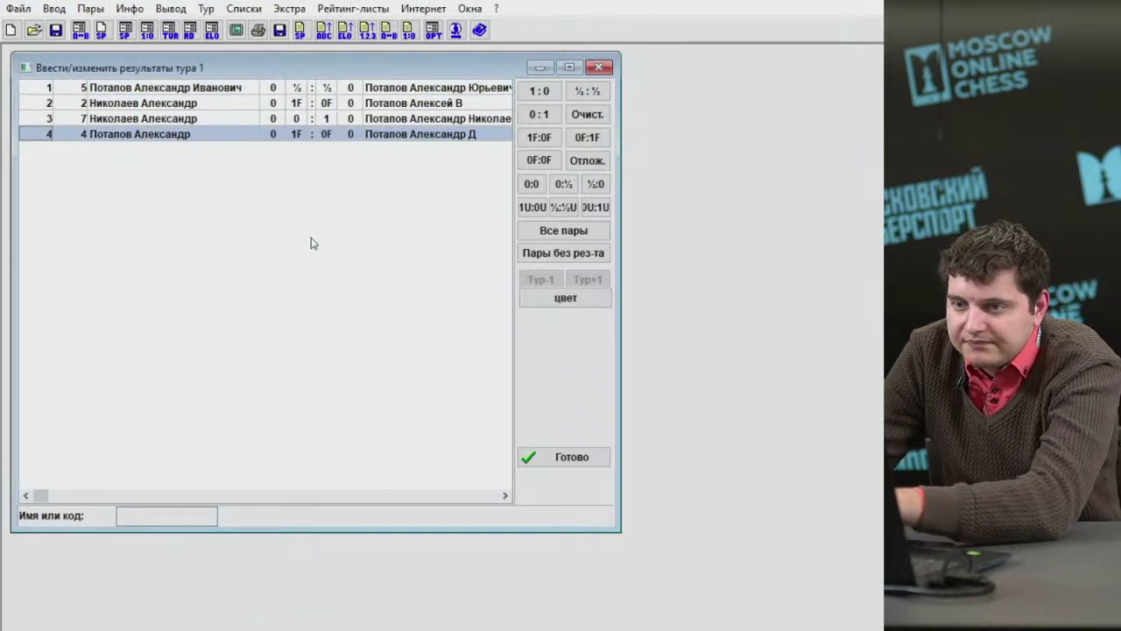
Pair round 2 and enter its results (1, 0, 5).
click(90, 9)
click(105, 27)
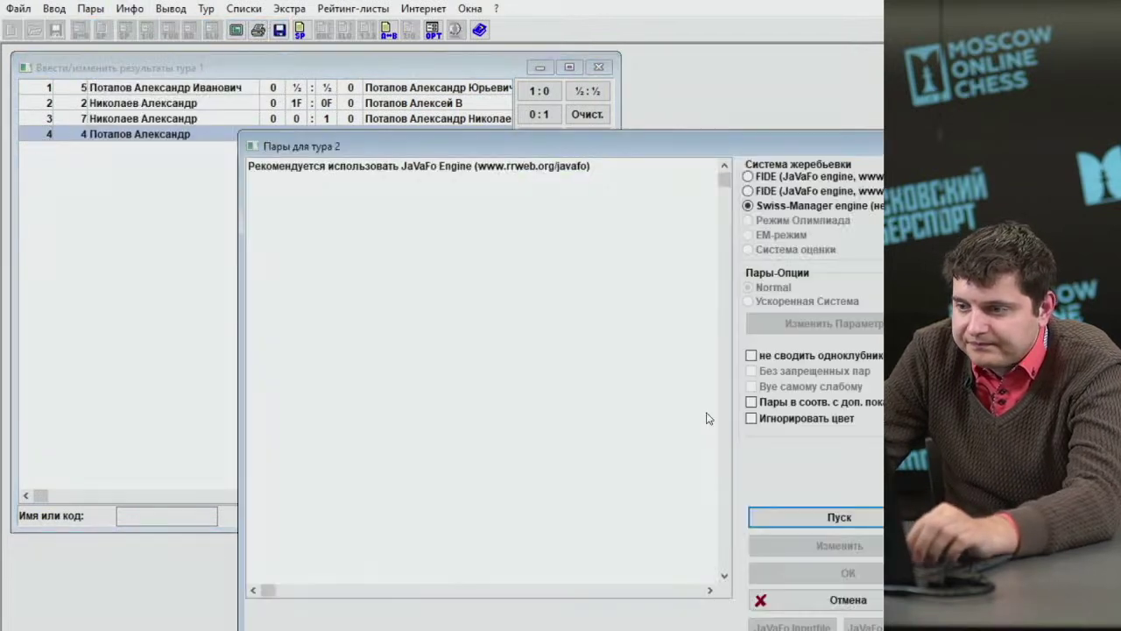
click(813, 516)
click(808, 574)
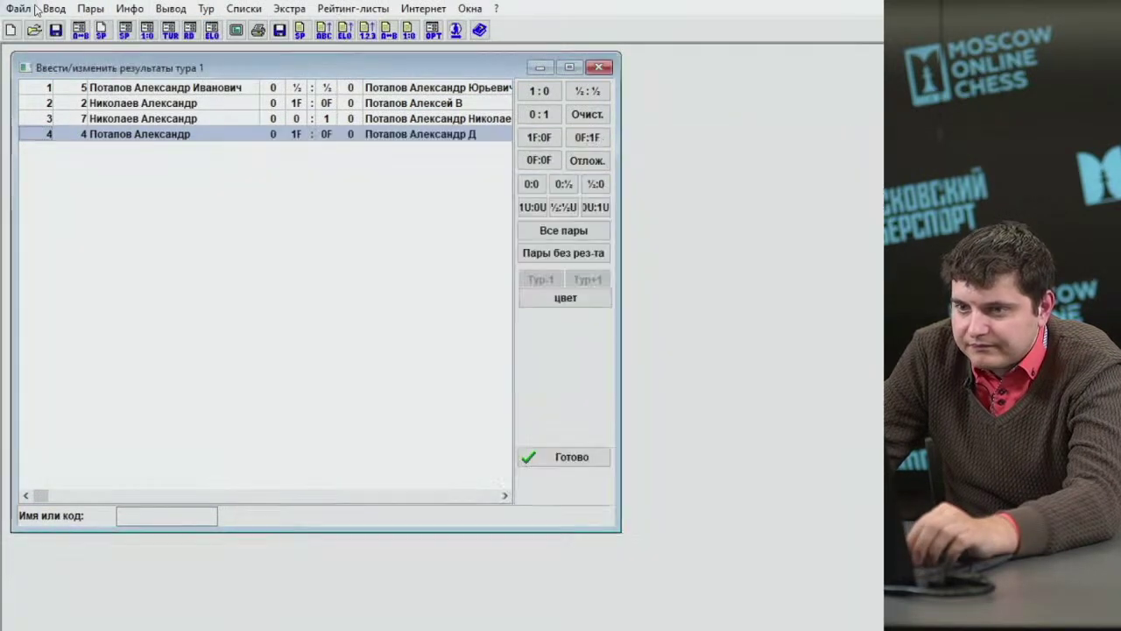
click(63, 9)
click(74, 72)
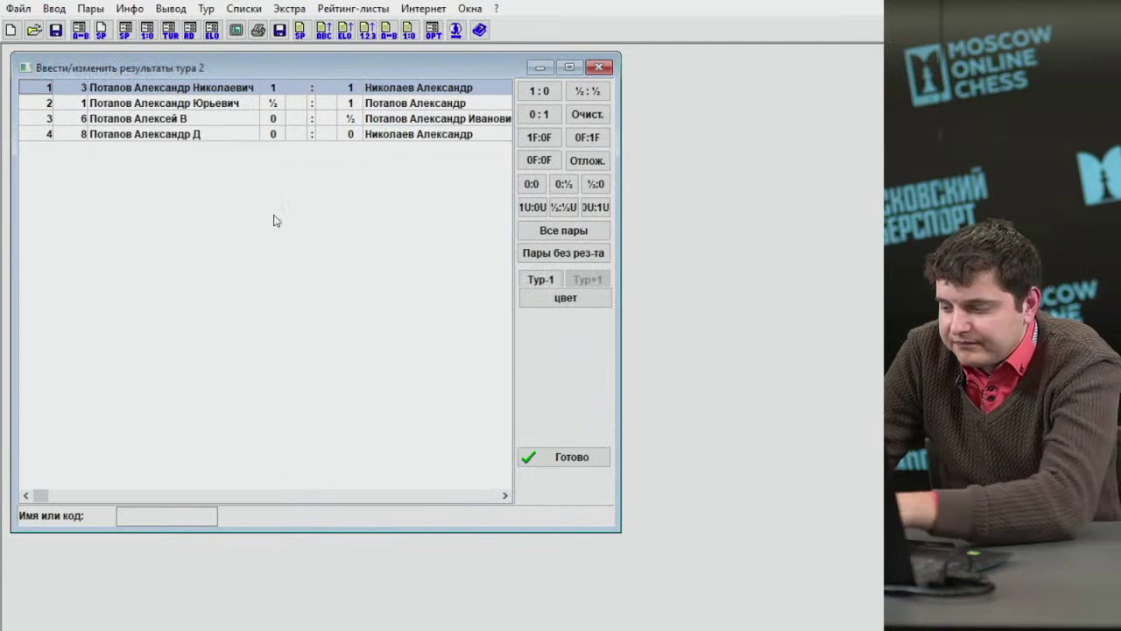
key(1)
key(0)
key(5)
key(5)
Pair round 3 and enter its results (1, 5, 1).
click(91, 9)
click(105, 27)
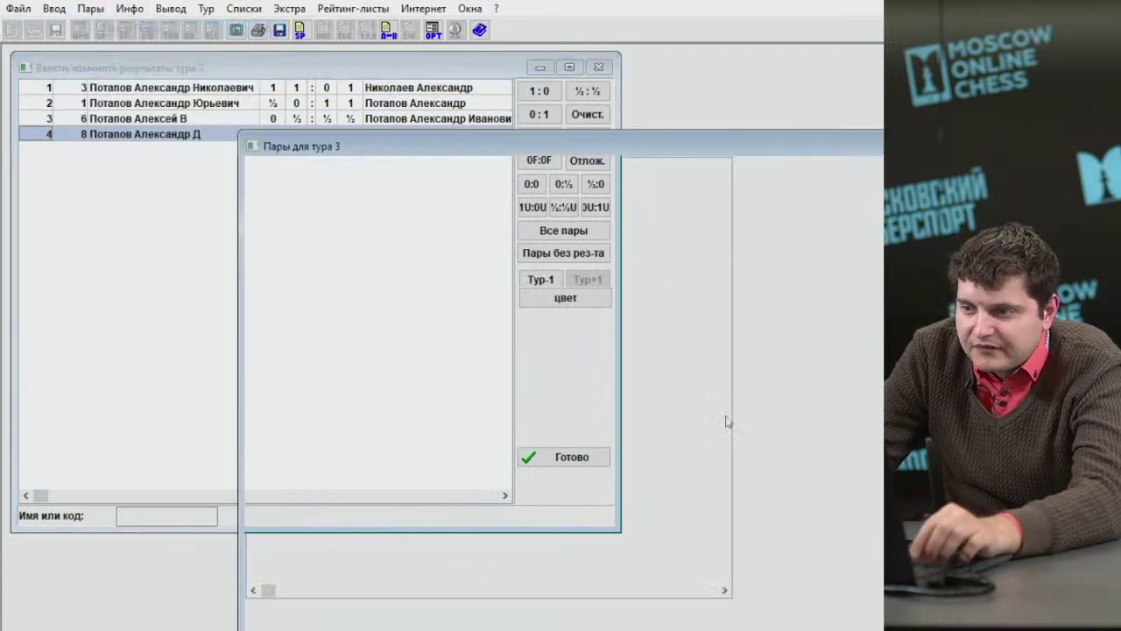
click(845, 512)
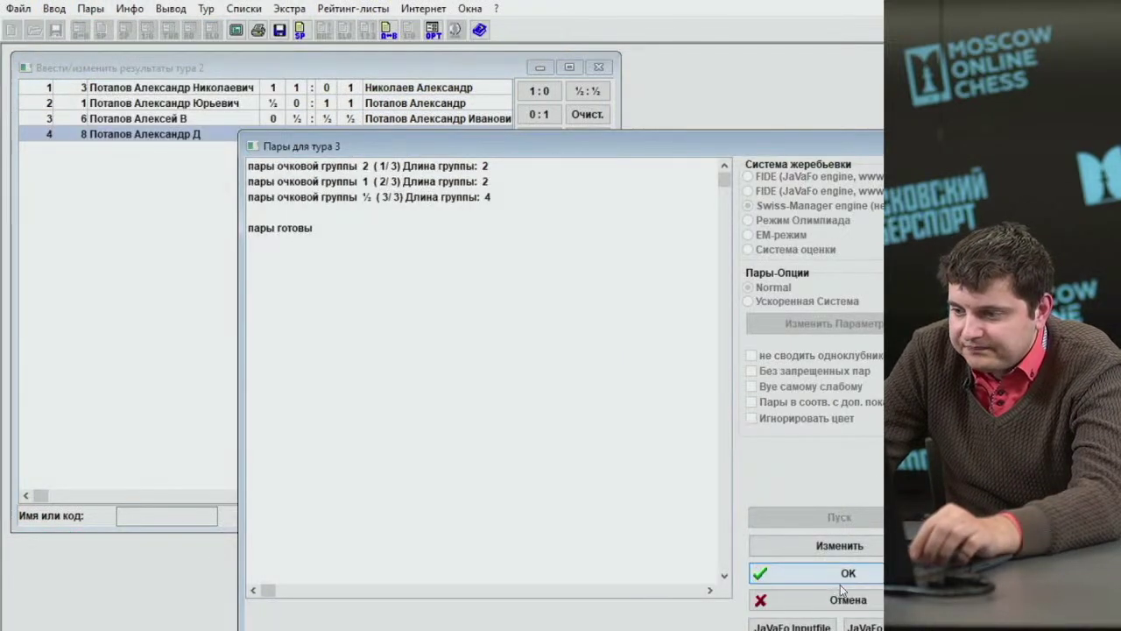
click(840, 579)
click(53, 9)
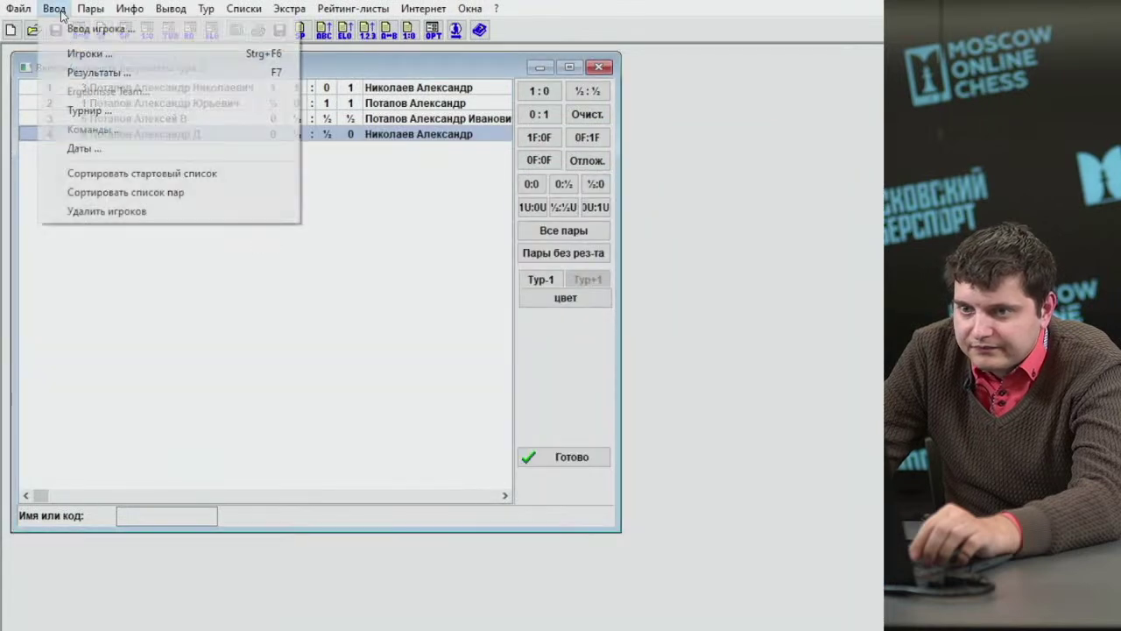
click(87, 72)
key(1)
key(5)
key(1)
key(1)
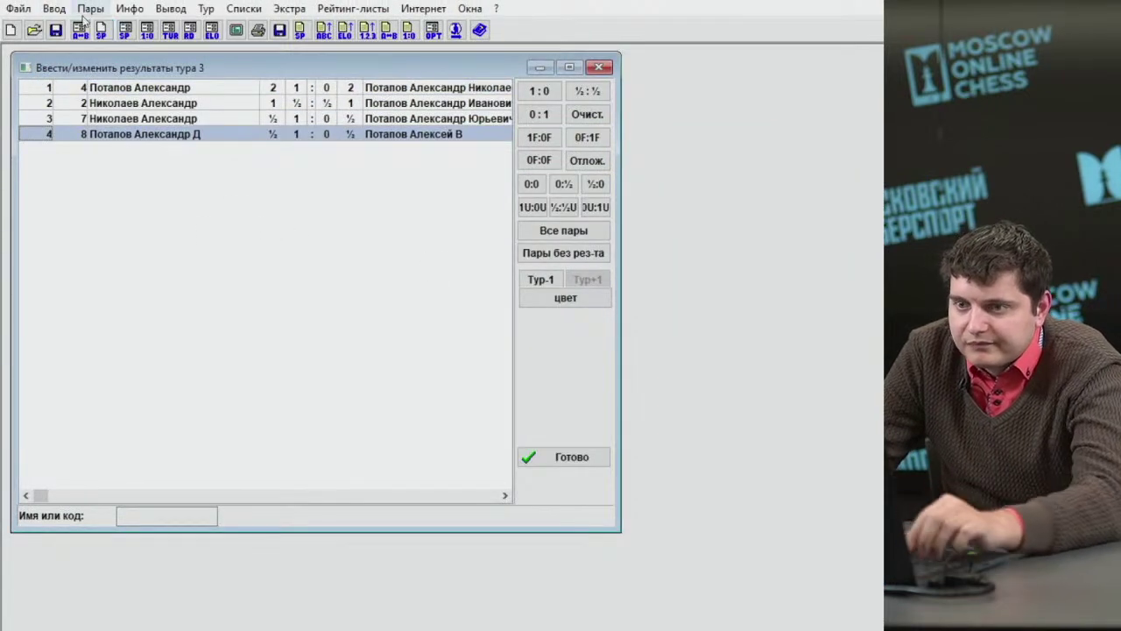
Pair round 4 and enter its results (1, 0, 1).
click(90, 9)
click(96, 31)
click(845, 512)
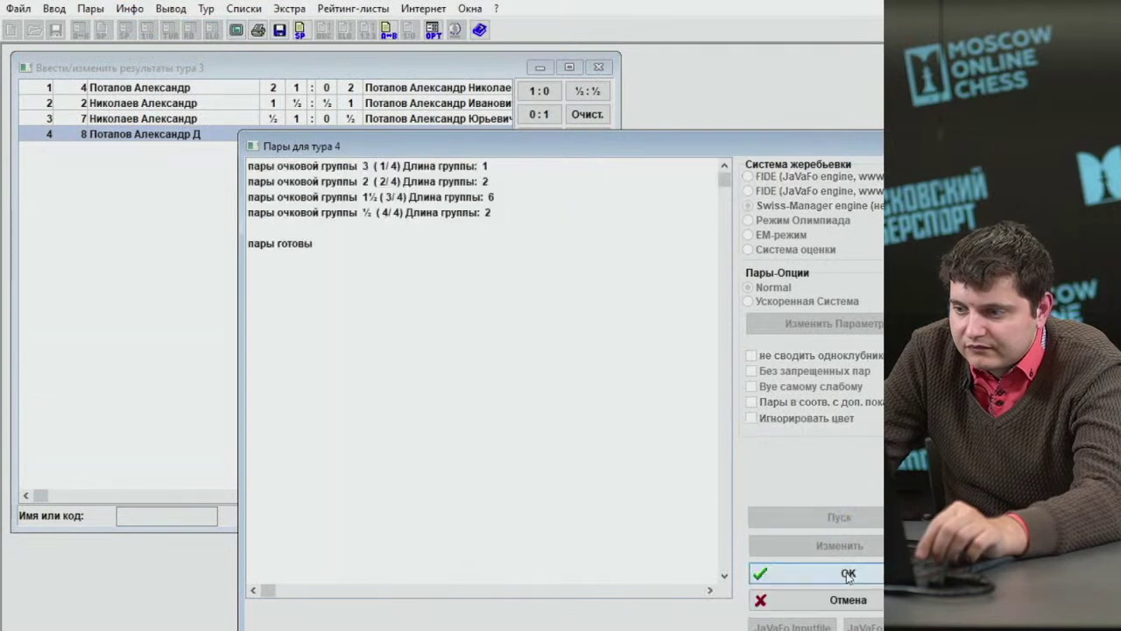
click(840, 580)
click(54, 9)
click(87, 72)
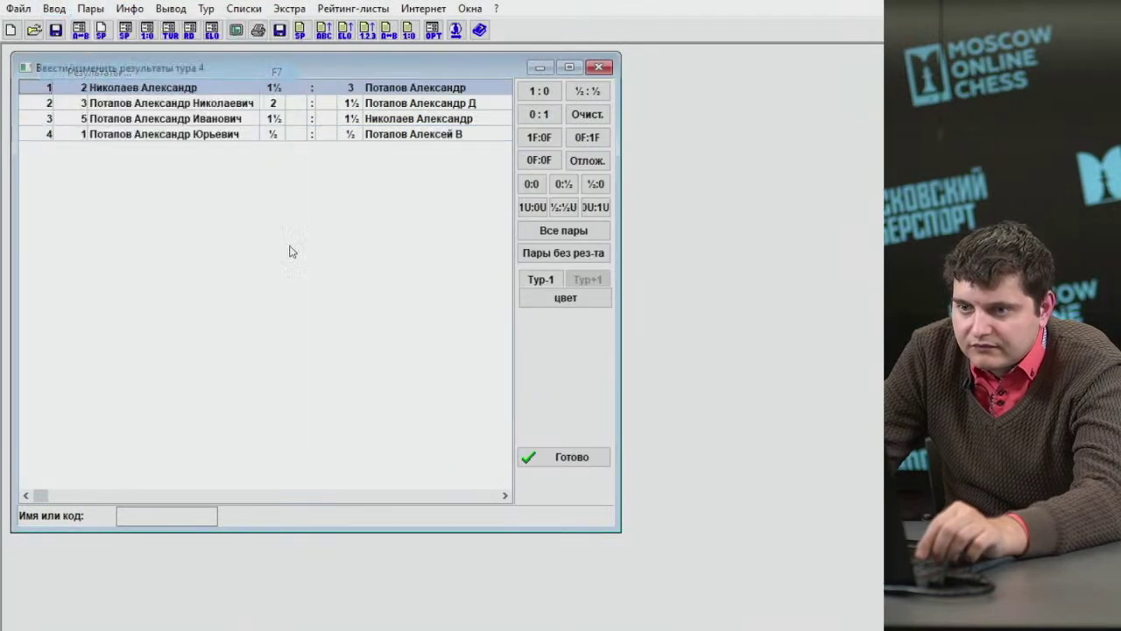
key(1)
key(0)
key(1)
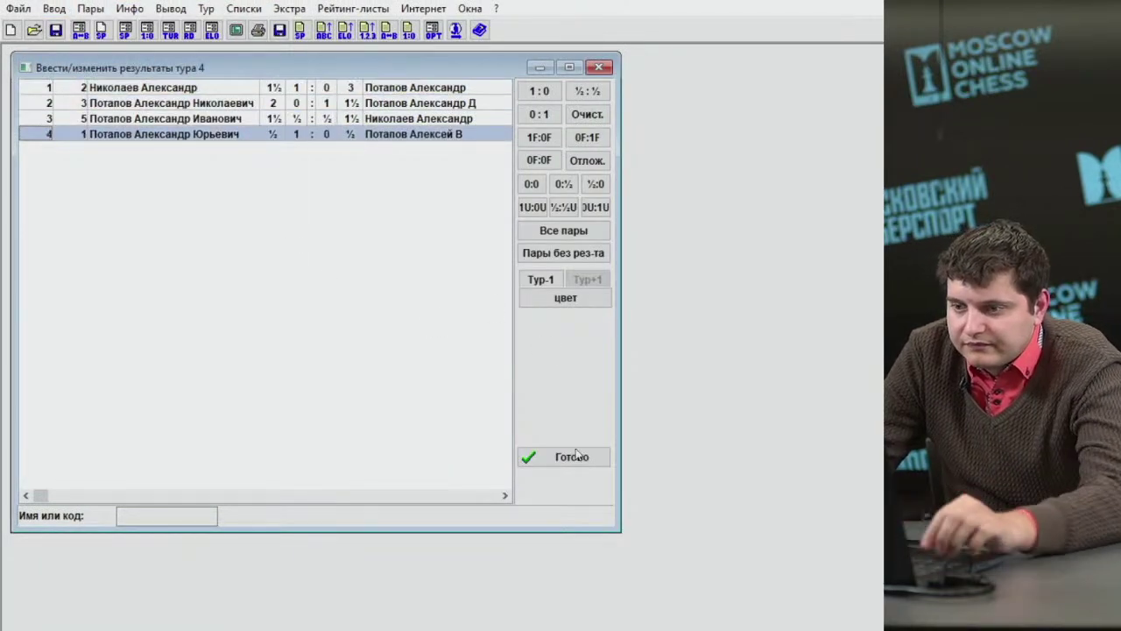
key(Return)
Pair round 5 and enter its results (1, 0, 5).
click(90, 9)
click(141, 53)
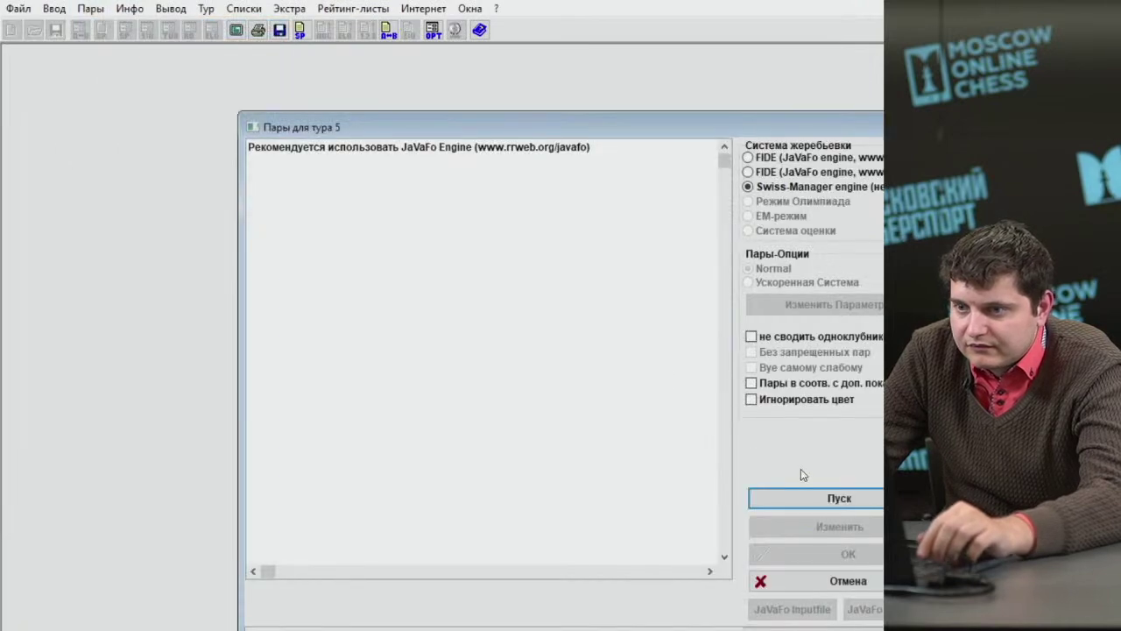
click(806, 496)
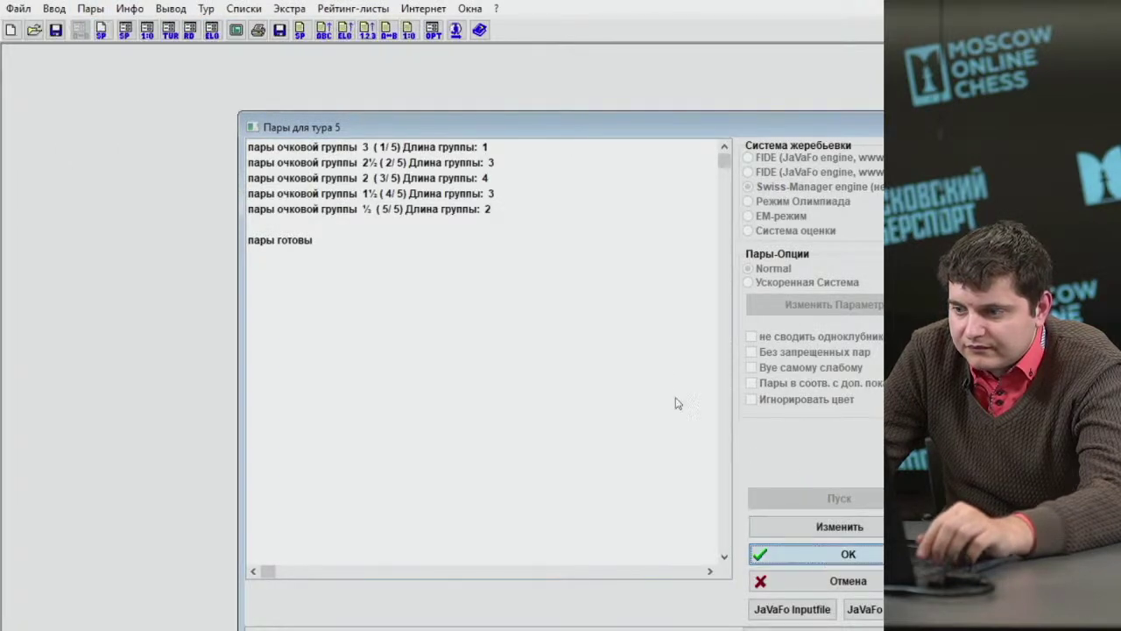
key(Return)
click(54, 8)
click(103, 74)
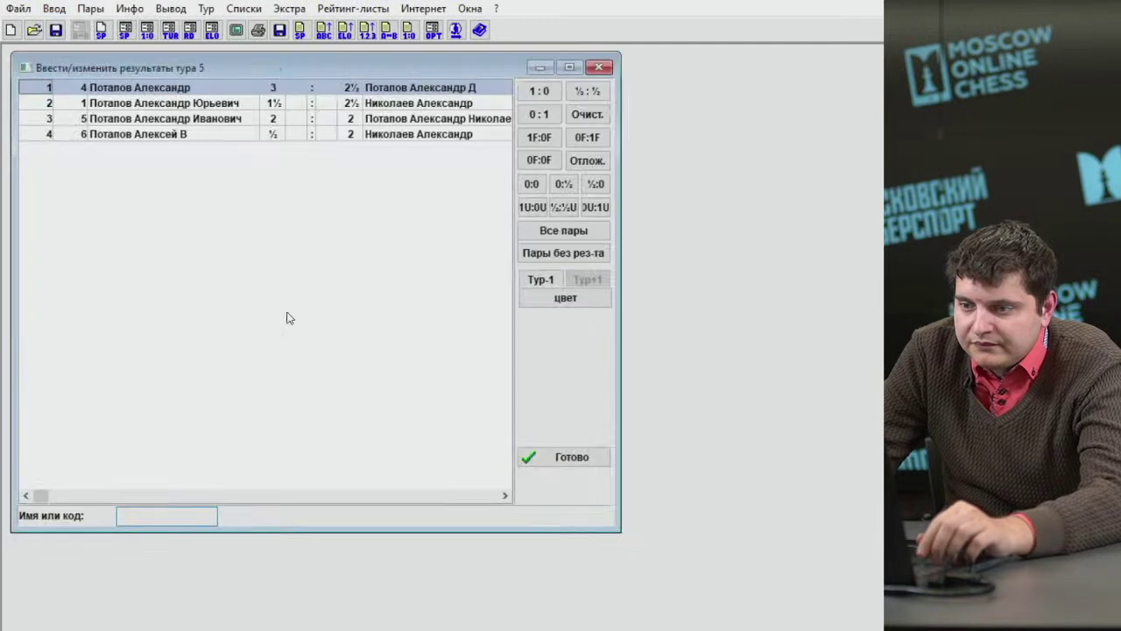
key(1)
key(0)
key(5)
key(1)
click(526, 450)
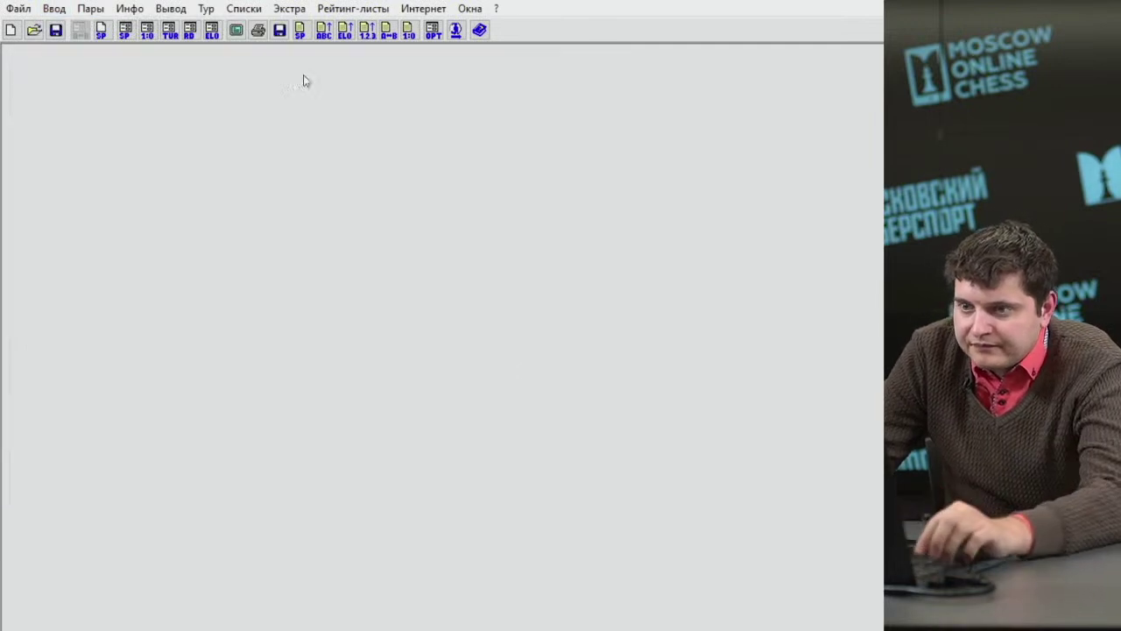
Open the current/final standings list and move its window up and to the left.
click(247, 10)
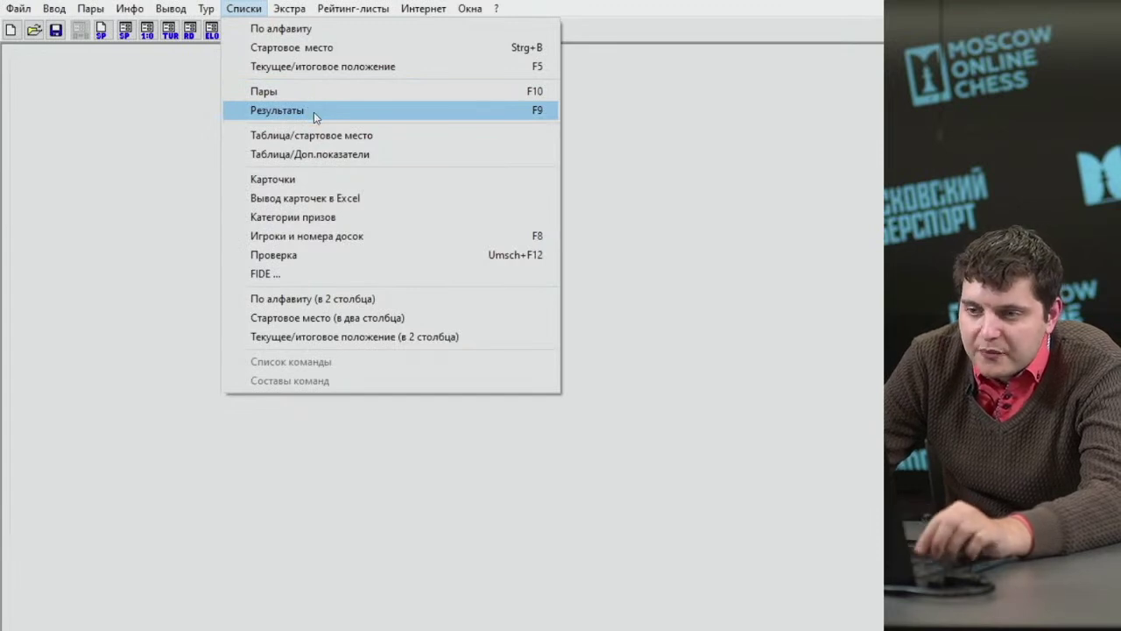
click(328, 67)
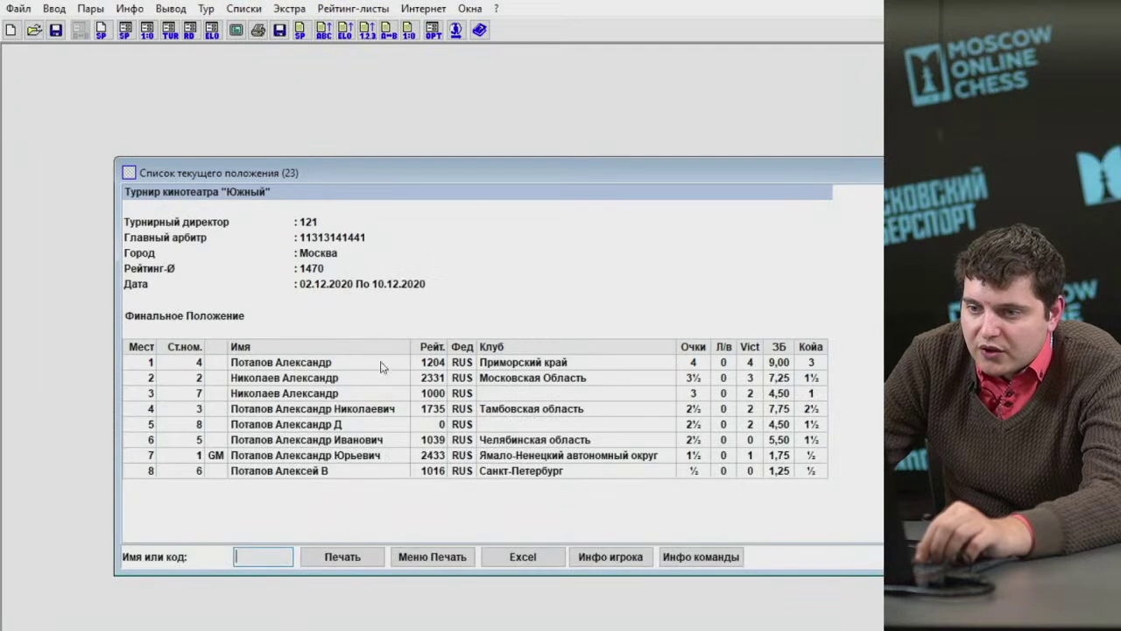
drag(456, 174, 405, 112)
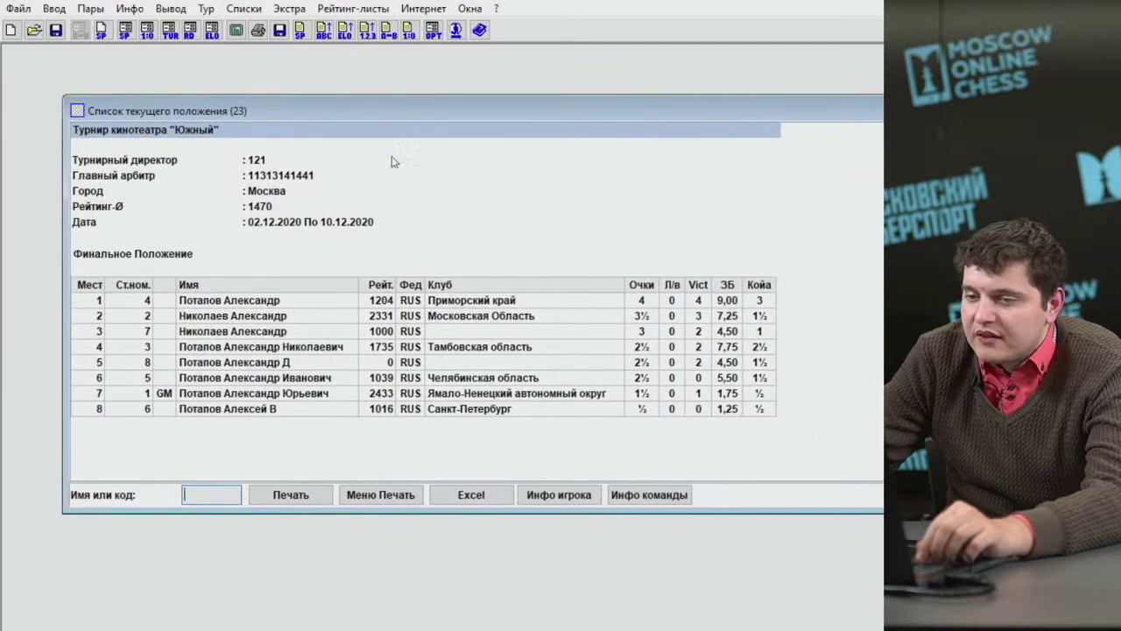
Browse the five-round standings from the 4-point leader down to last place.
click(425, 301)
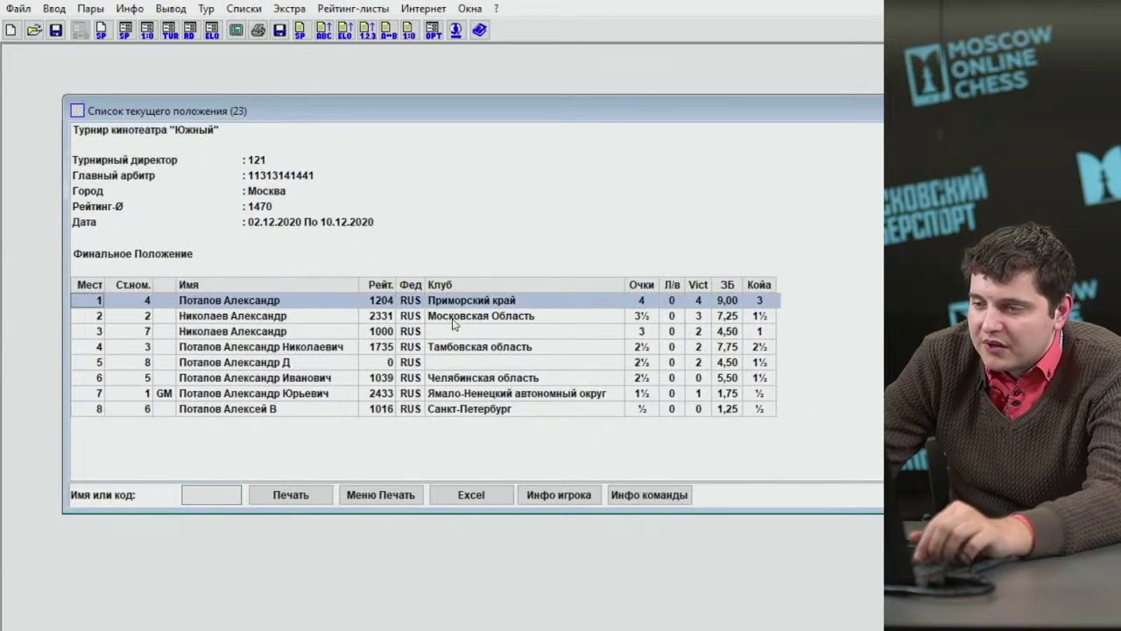
key(Down)
key(Down)
key(Down)
key(Down)
key(Down)
key(Down)
key(Down)
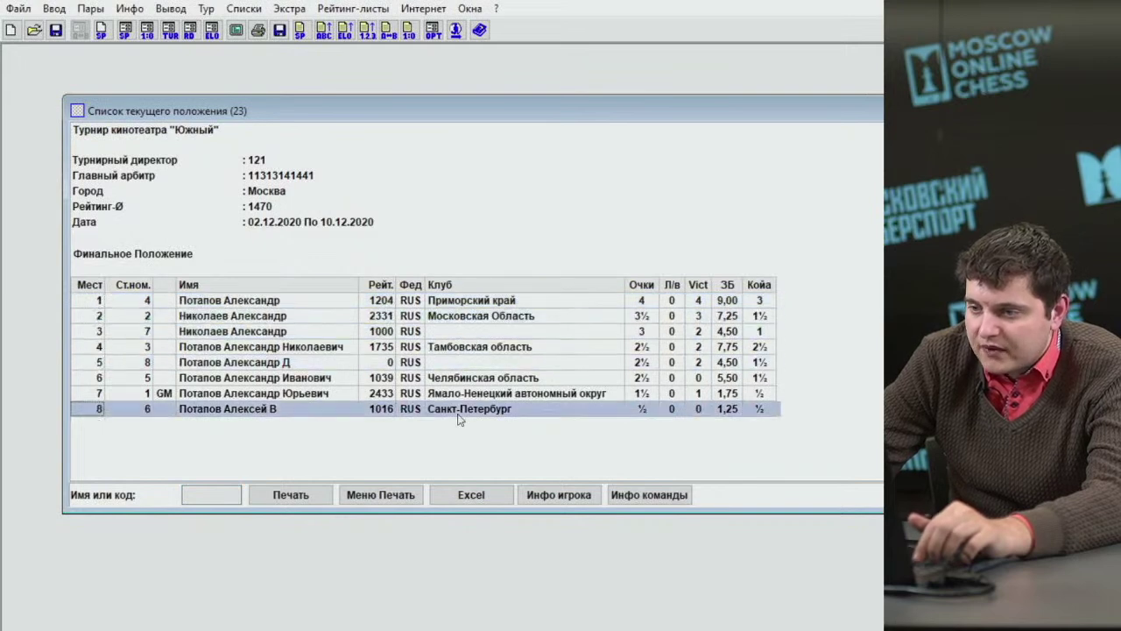
key(Up)
key(Up)
key(Up)
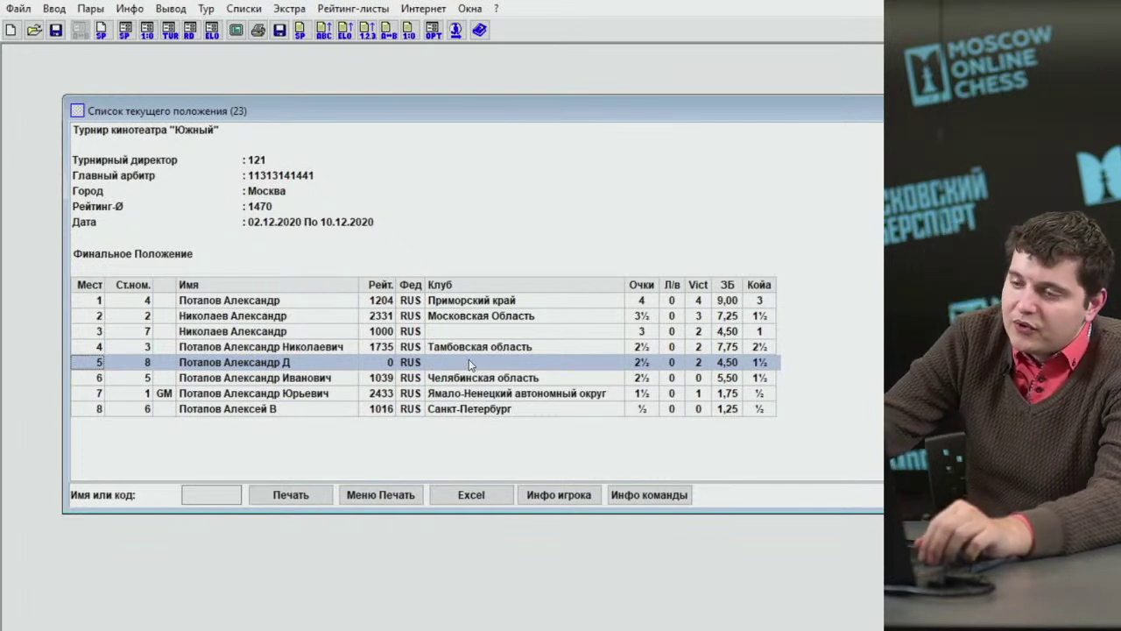
click(481, 350)
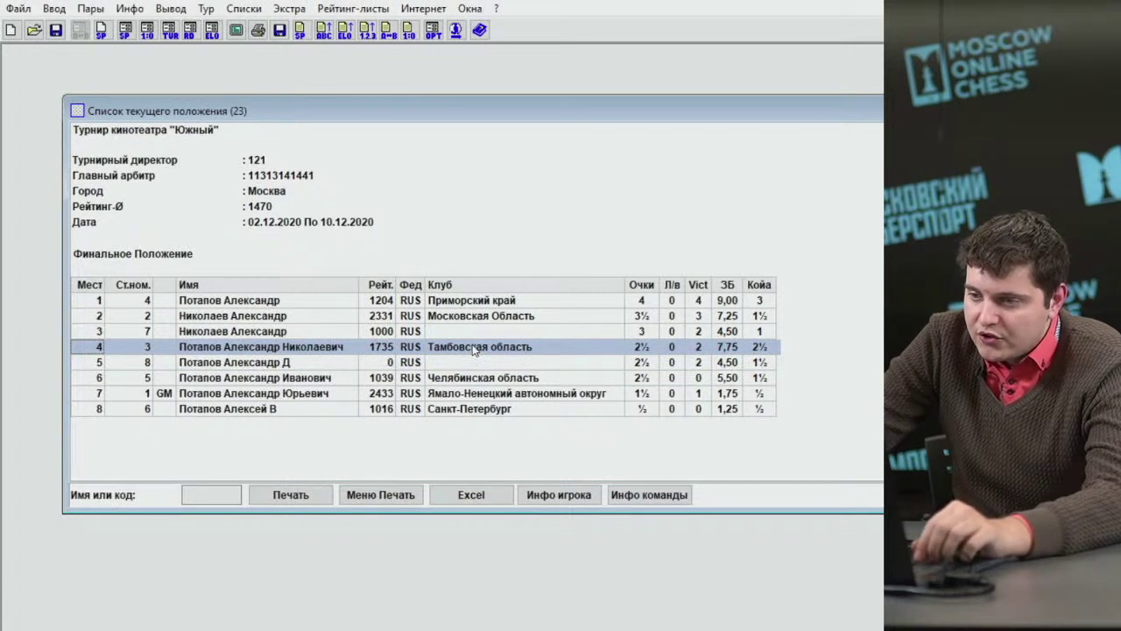
click(477, 334)
click(486, 317)
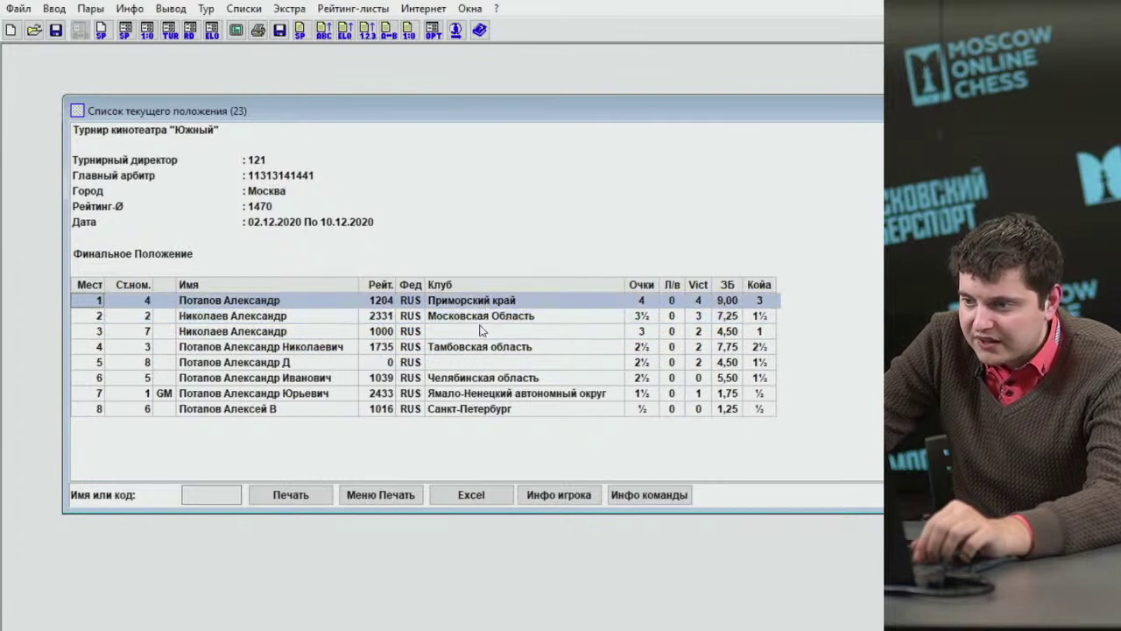
click(481, 335)
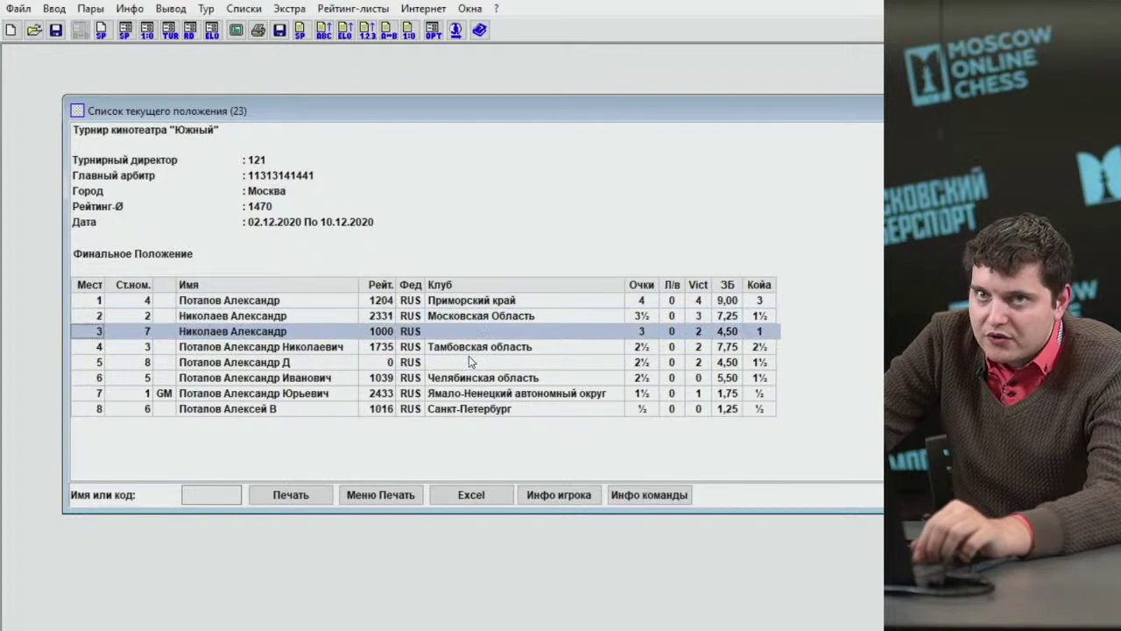
drag(465, 365, 458, 395)
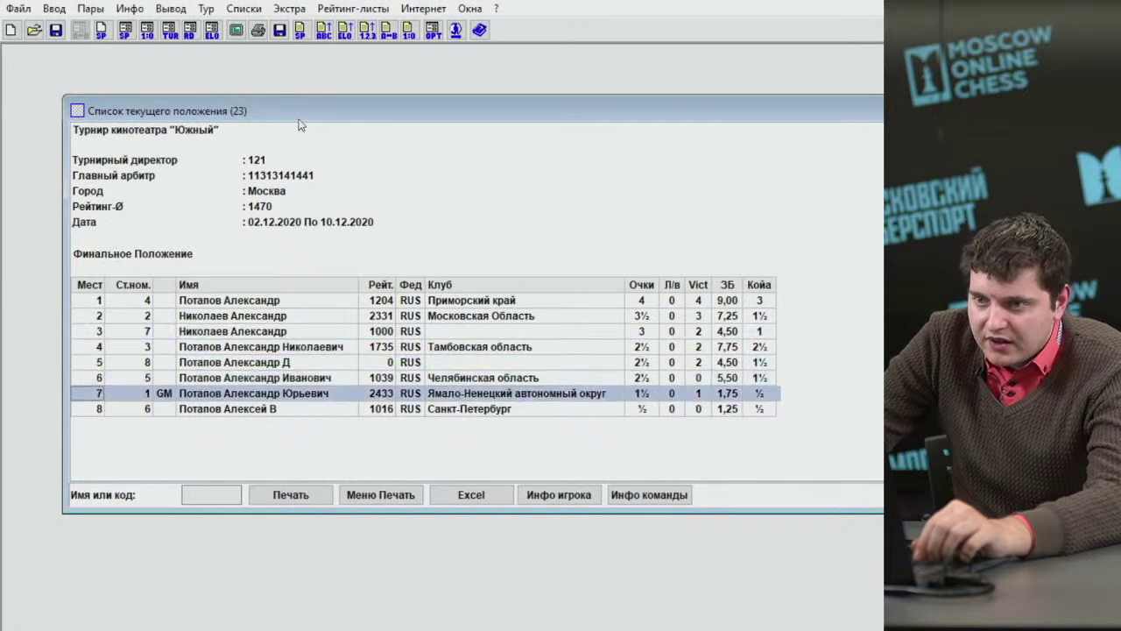
click(254, 9)
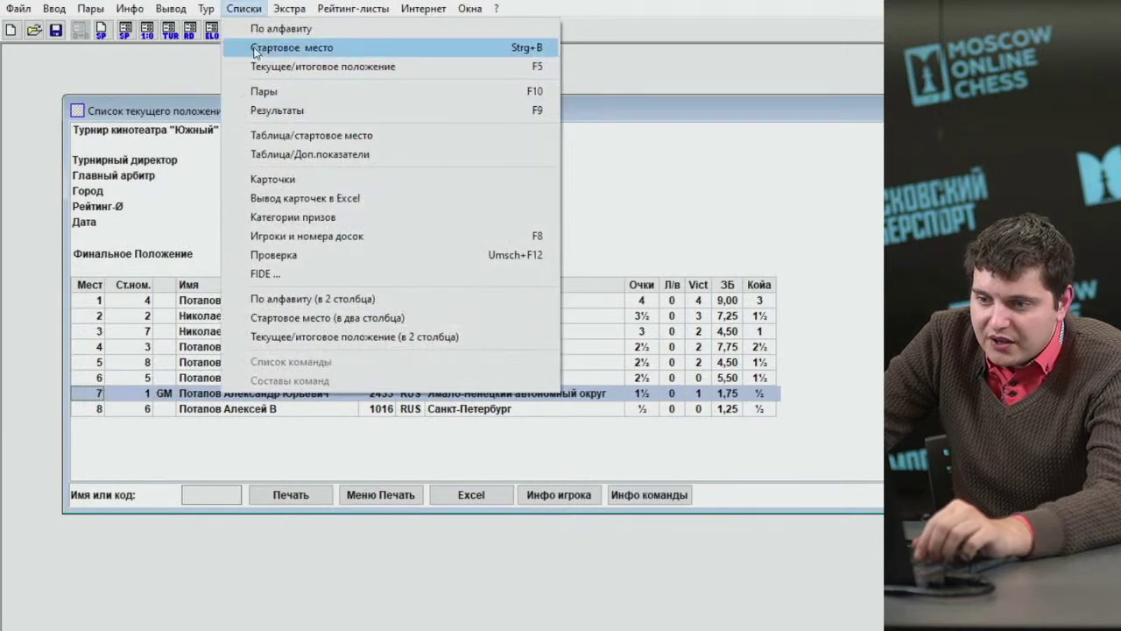
mouse_move(277, 10)
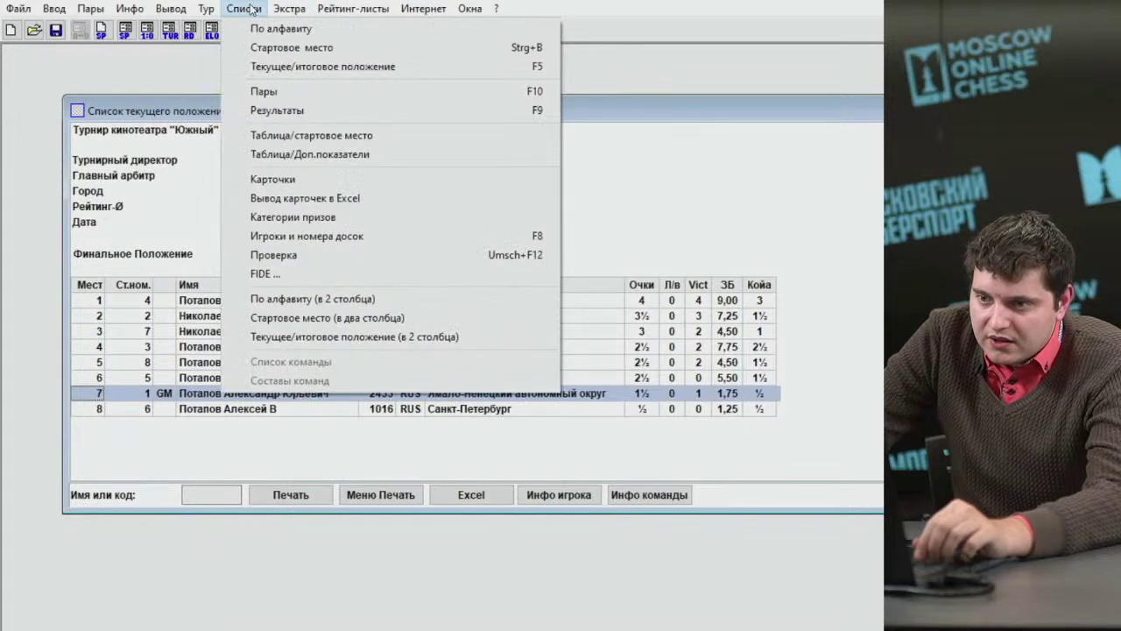
Show the category prize list with 2 places per category instead of 8.
click(331, 220)
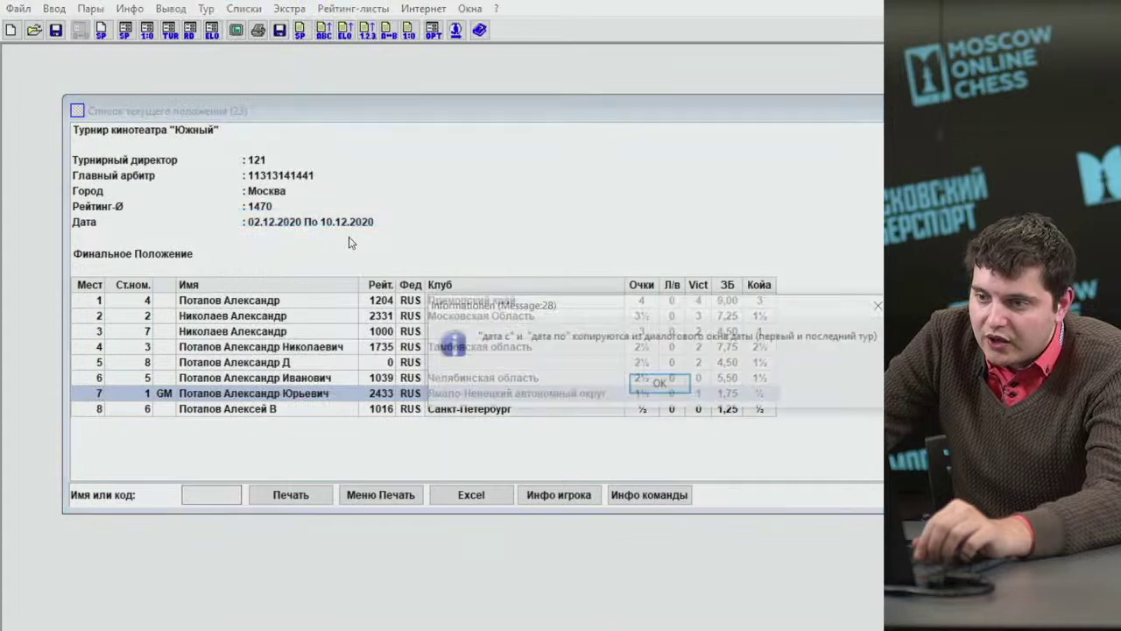
click(659, 386)
click(440, 126)
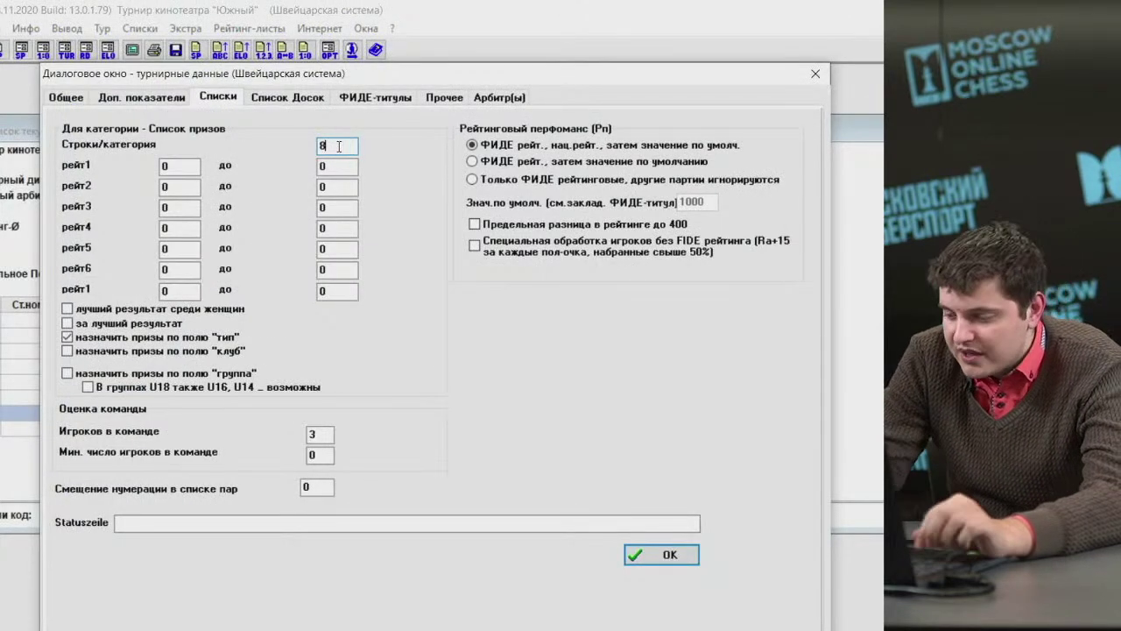
key(BackSpace)
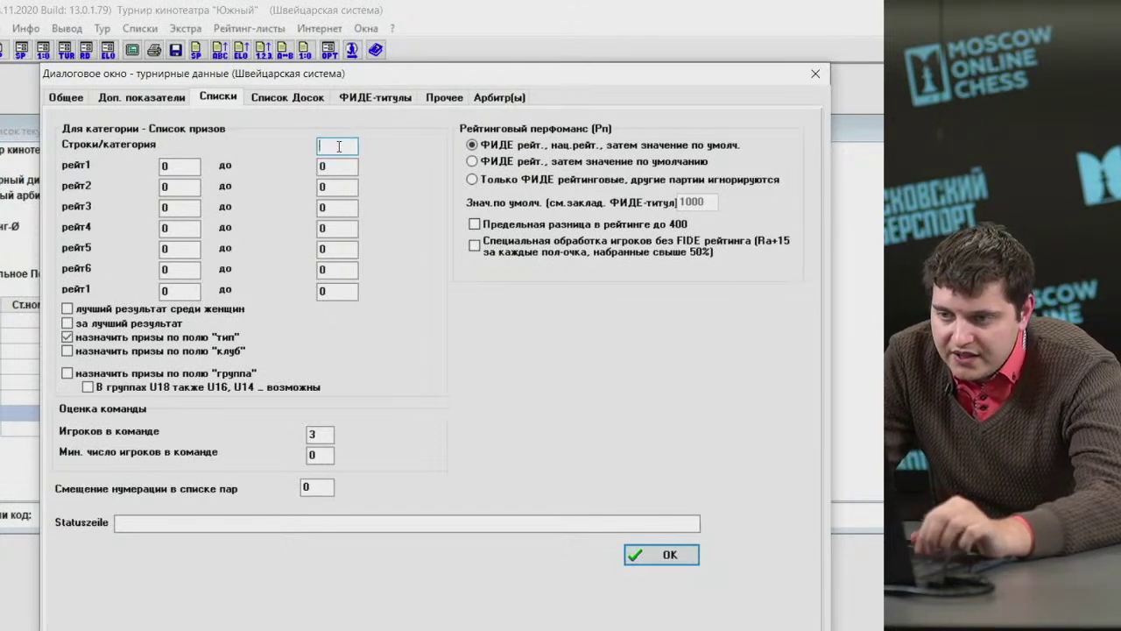
text(2)
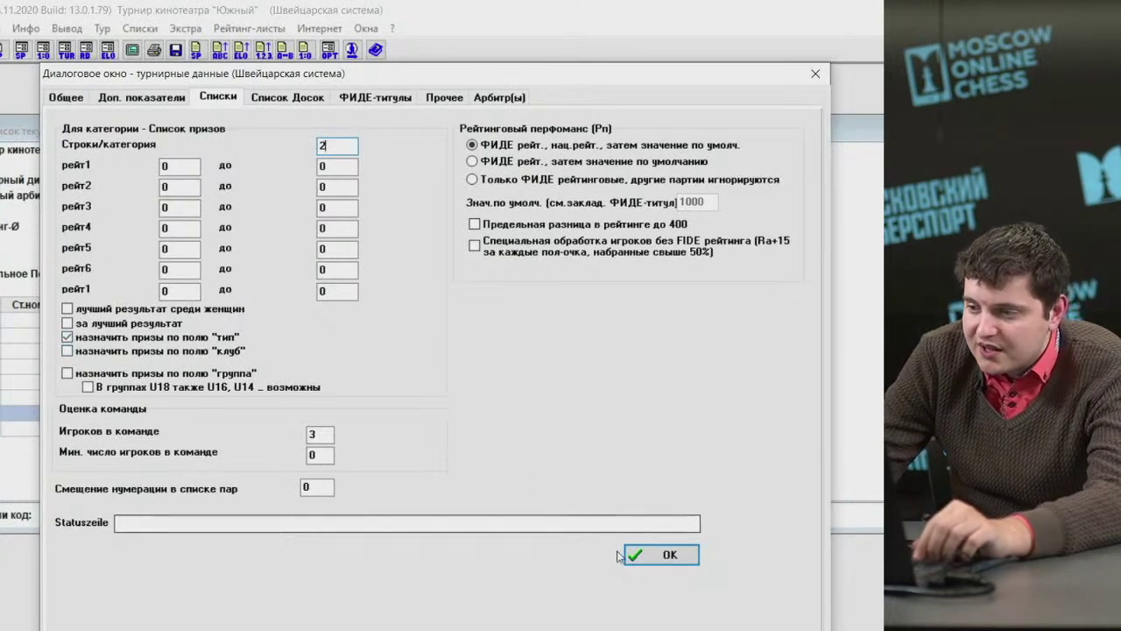
click(646, 556)
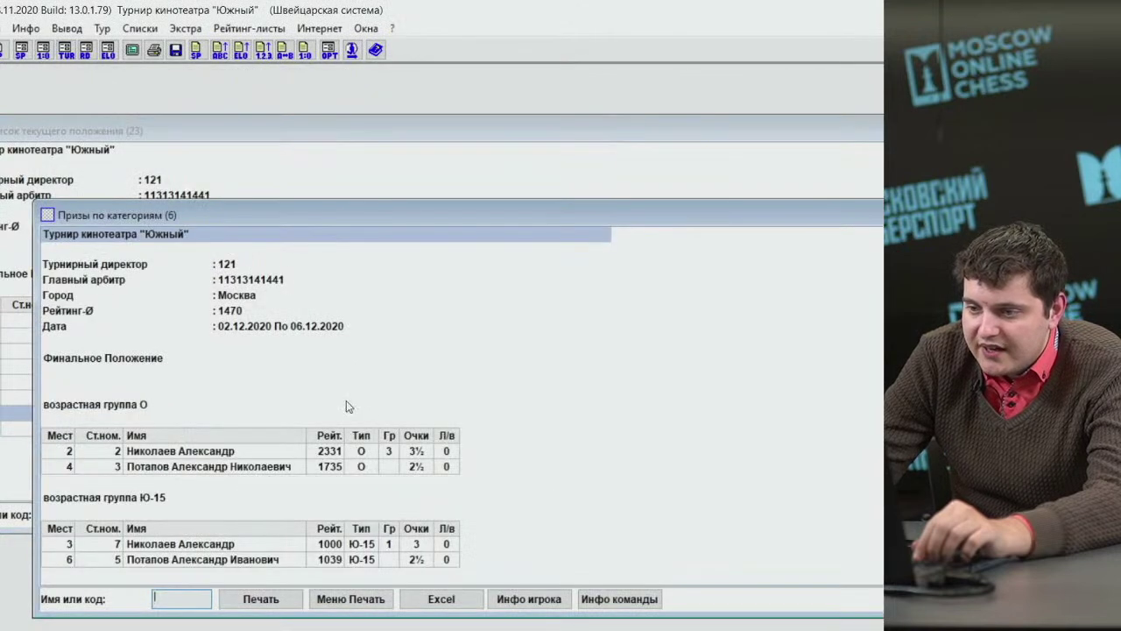
Move the prize list window and review the Ю-17, Ю-15 and О prize winners.
drag(318, 221, 257, 101)
click(96, 294)
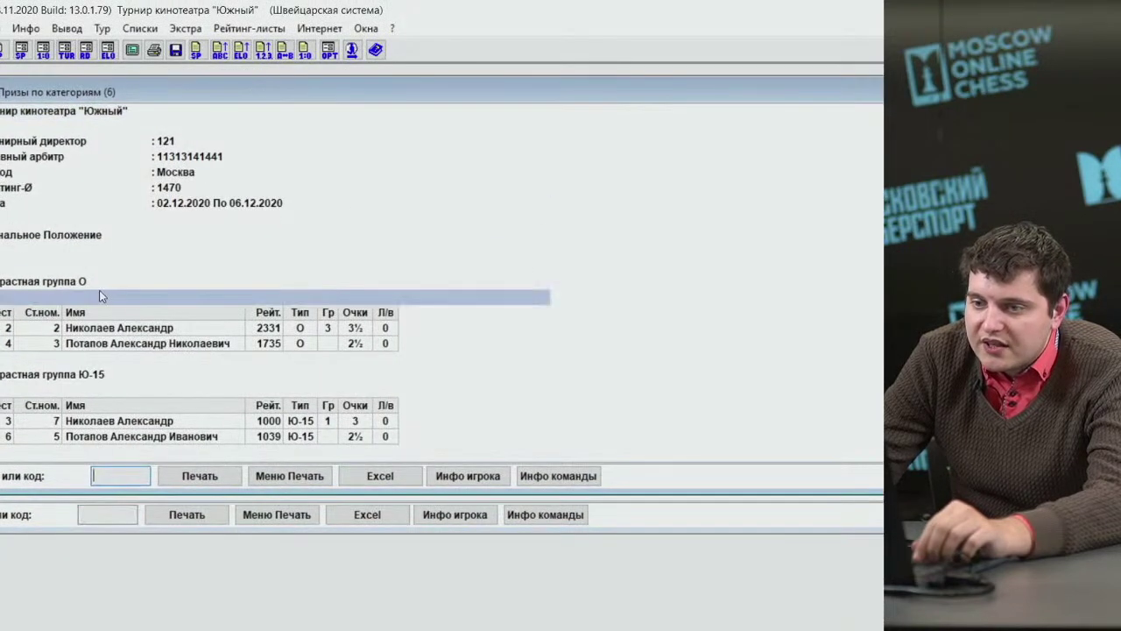
key(Down)
key(Down)
key(Down)
key(Down)
key(Down)
key(Down)
key(Down)
key(Down)
key(Down)
key(Down)
key(Down)
key(Down)
key(Down)
key(Down)
key(Down)
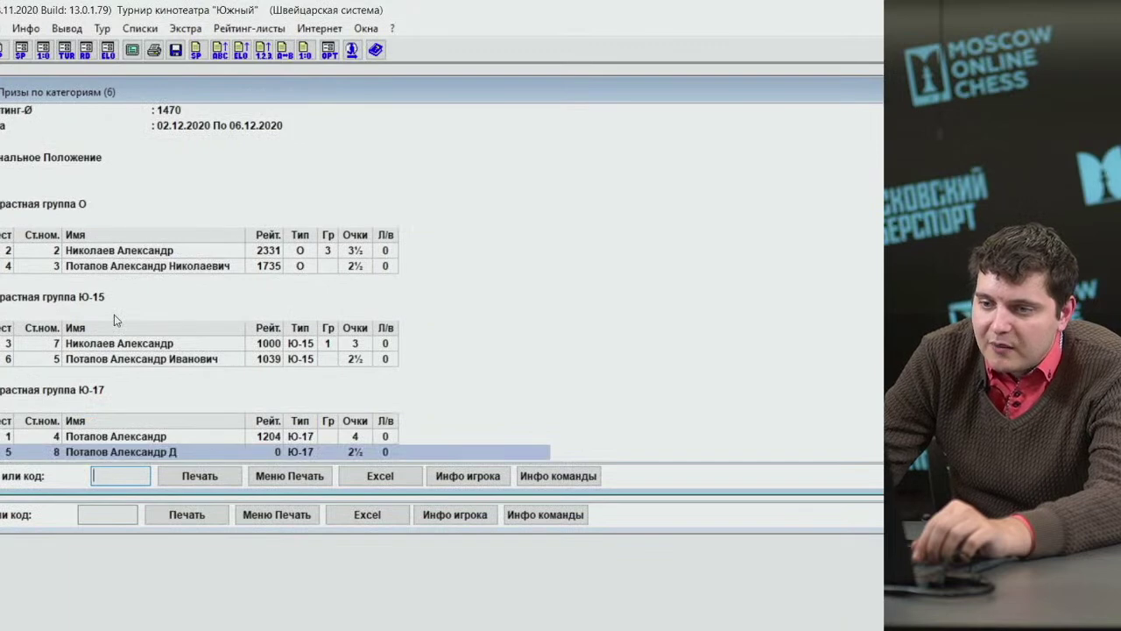
click(103, 359)
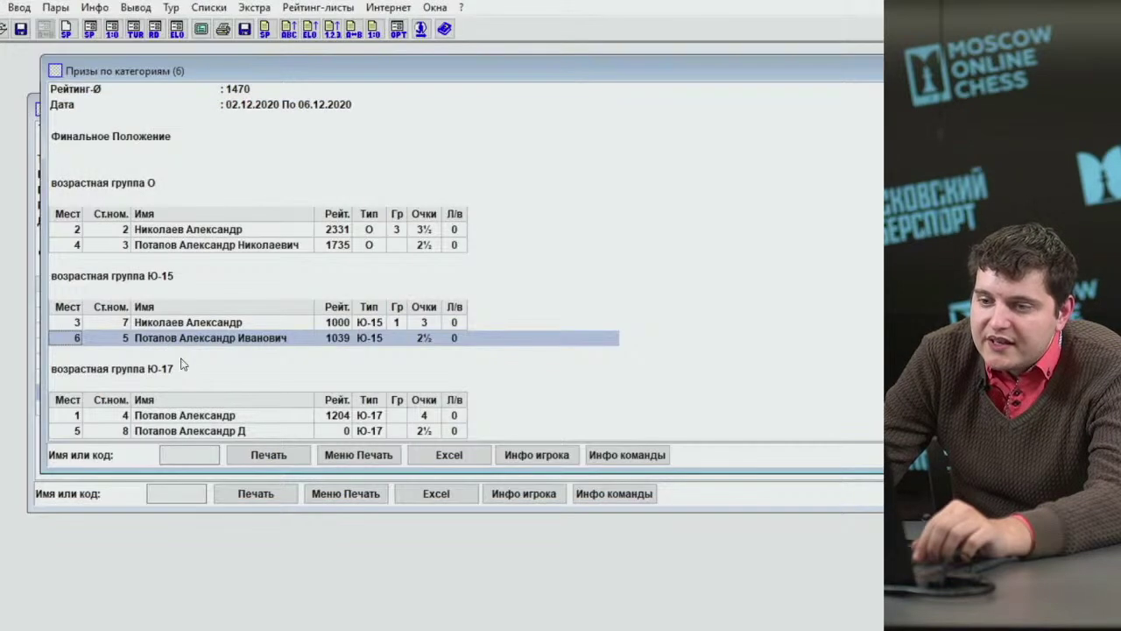
click(197, 428)
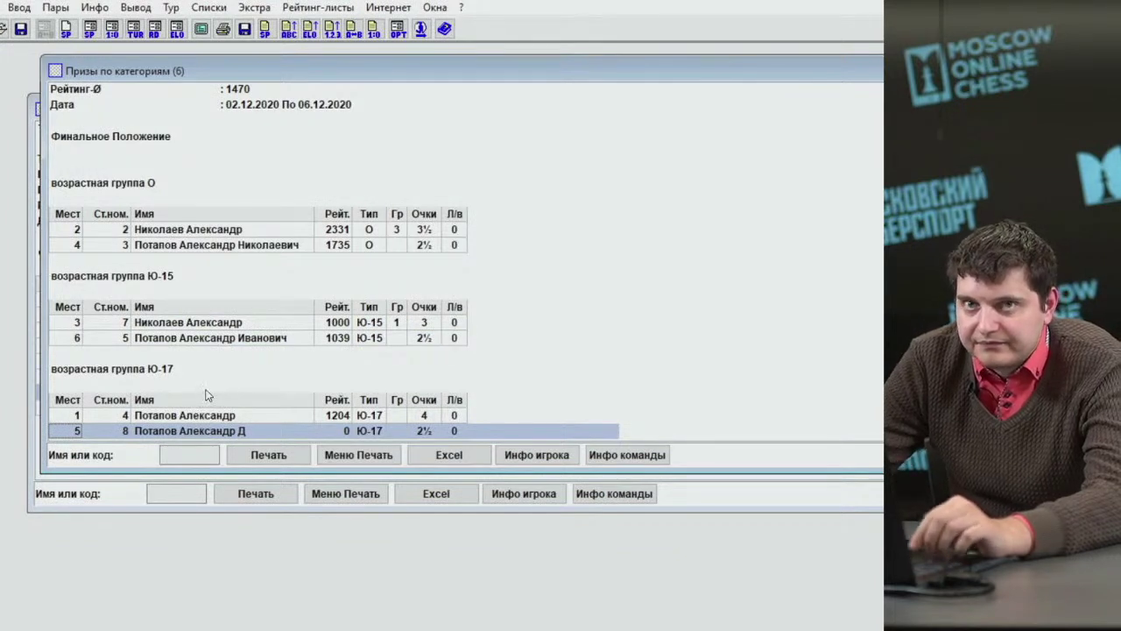
click(191, 245)
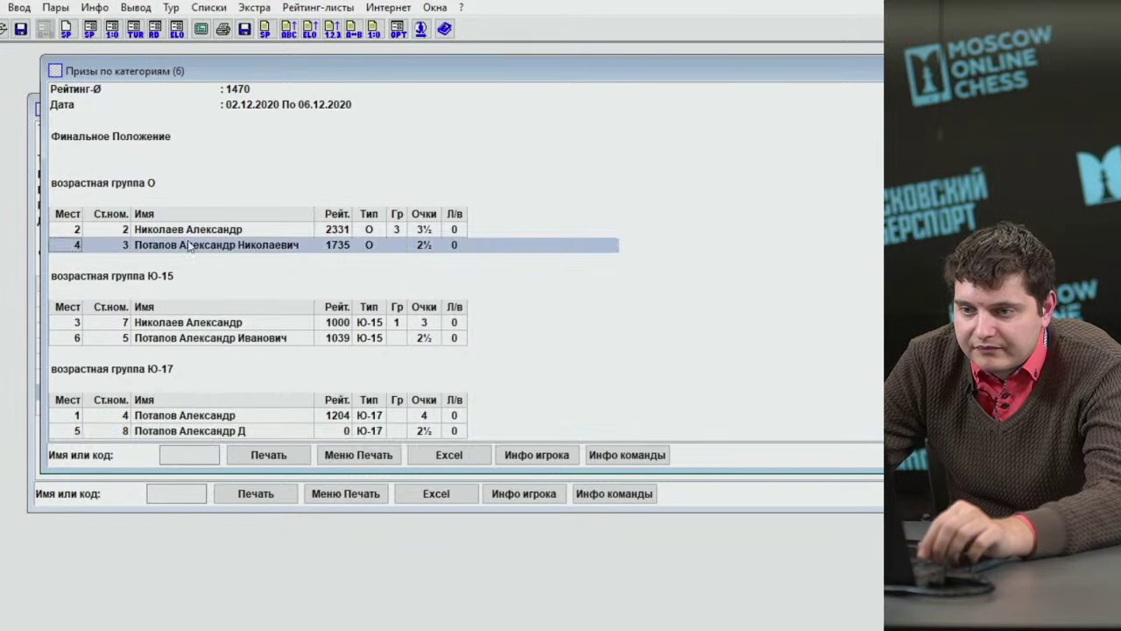
click(190, 235)
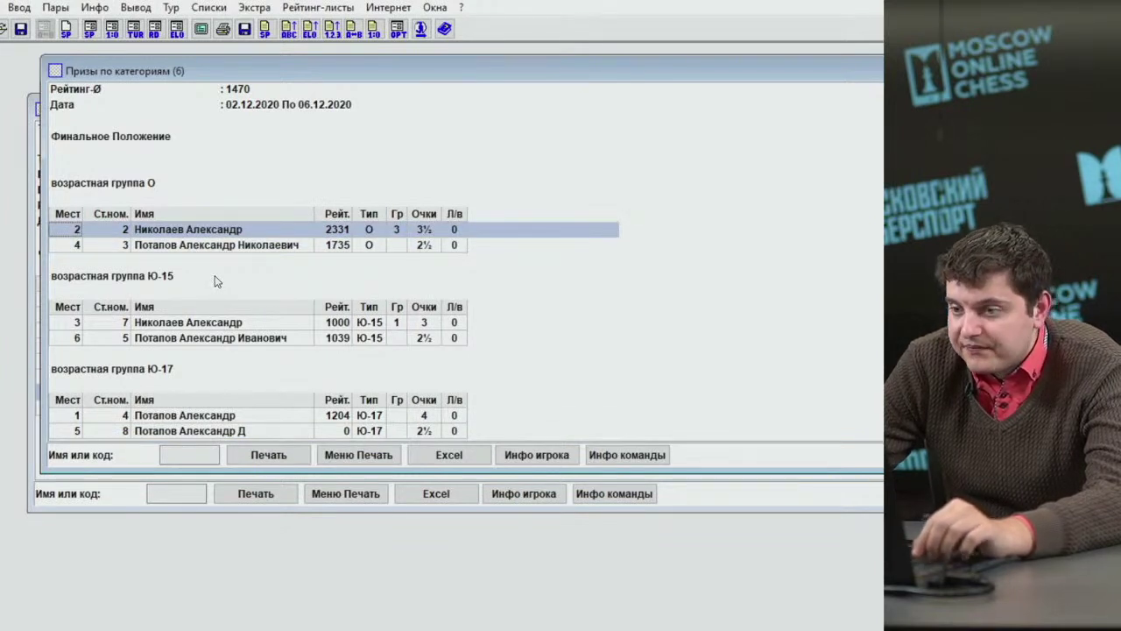
Compare the second- and fourth-placed players in group О, then close the prize list.
click(225, 246)
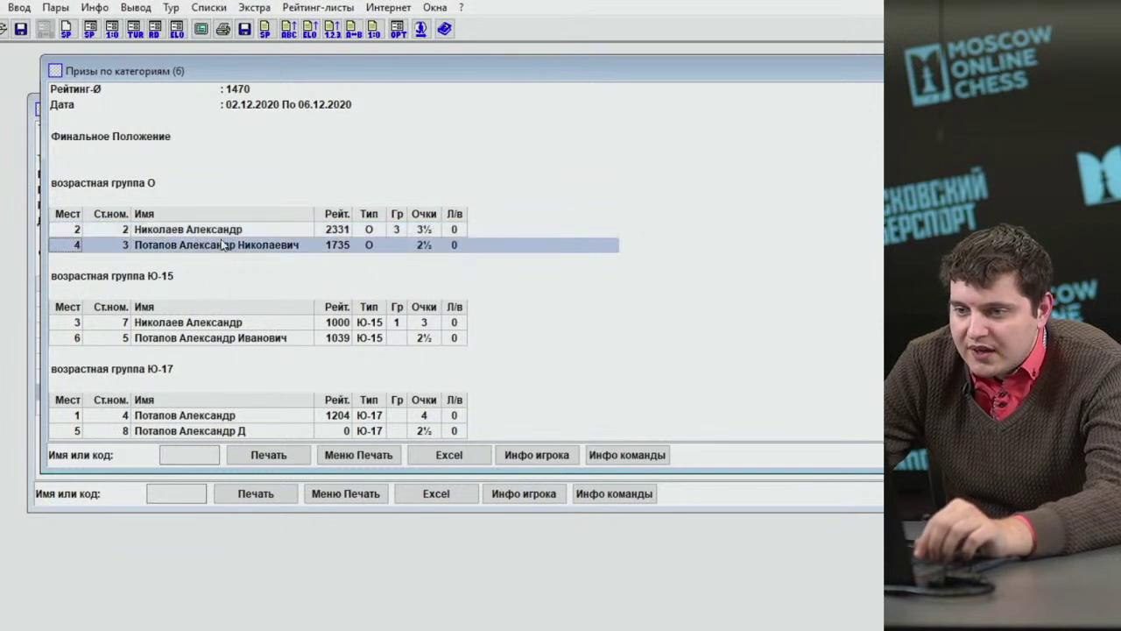
key(Up)
click(225, 248)
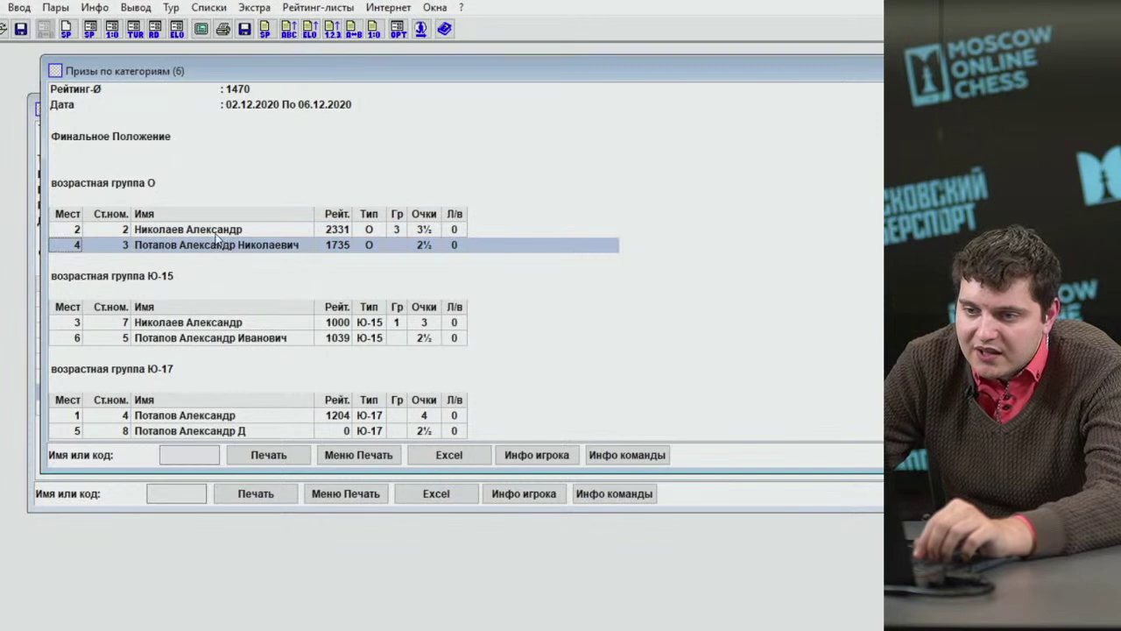
key(Up)
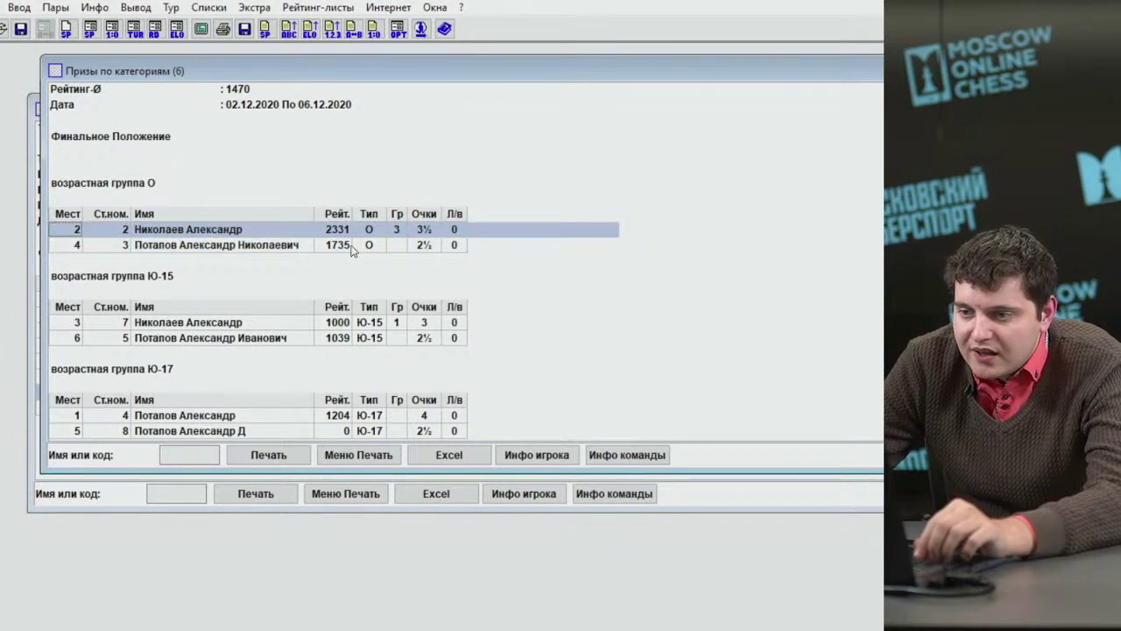
click(341, 250)
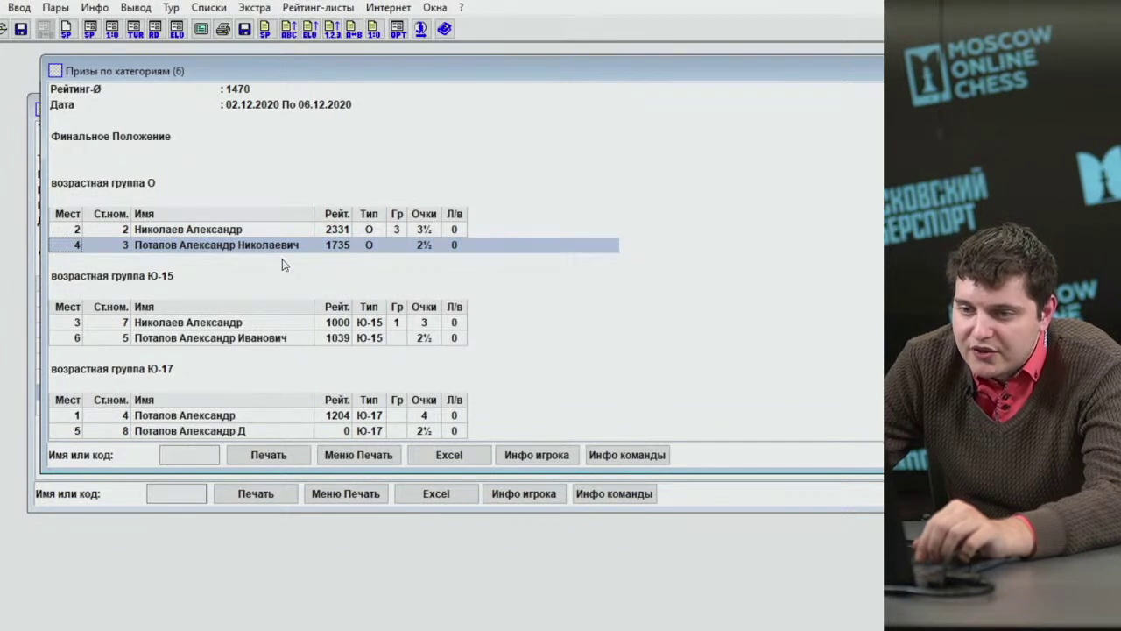
key(Up)
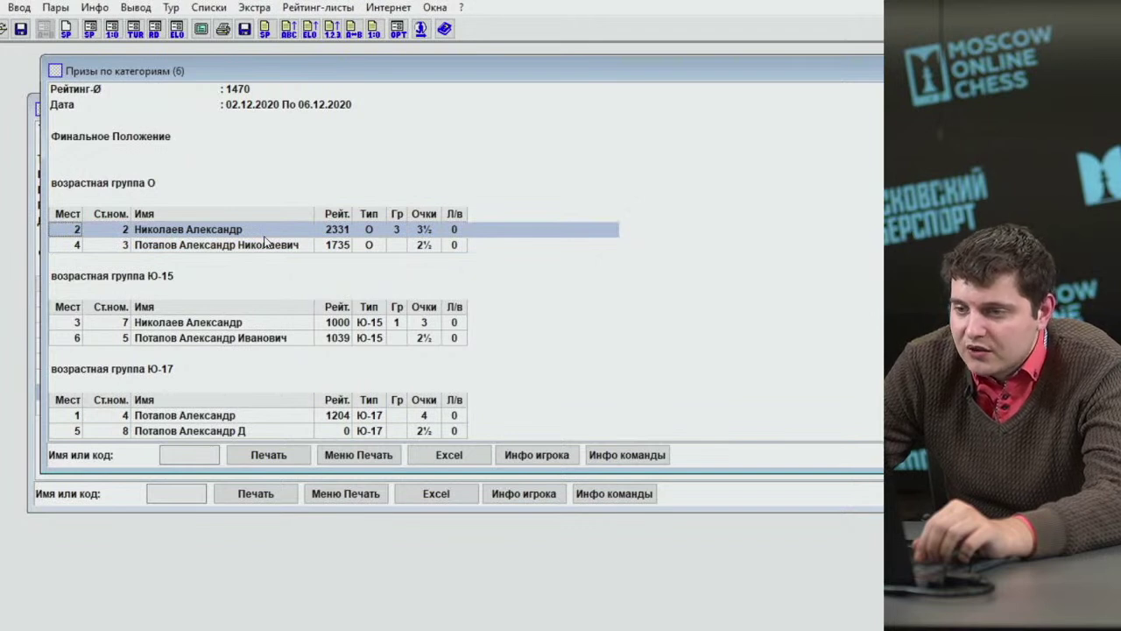
click(254, 243)
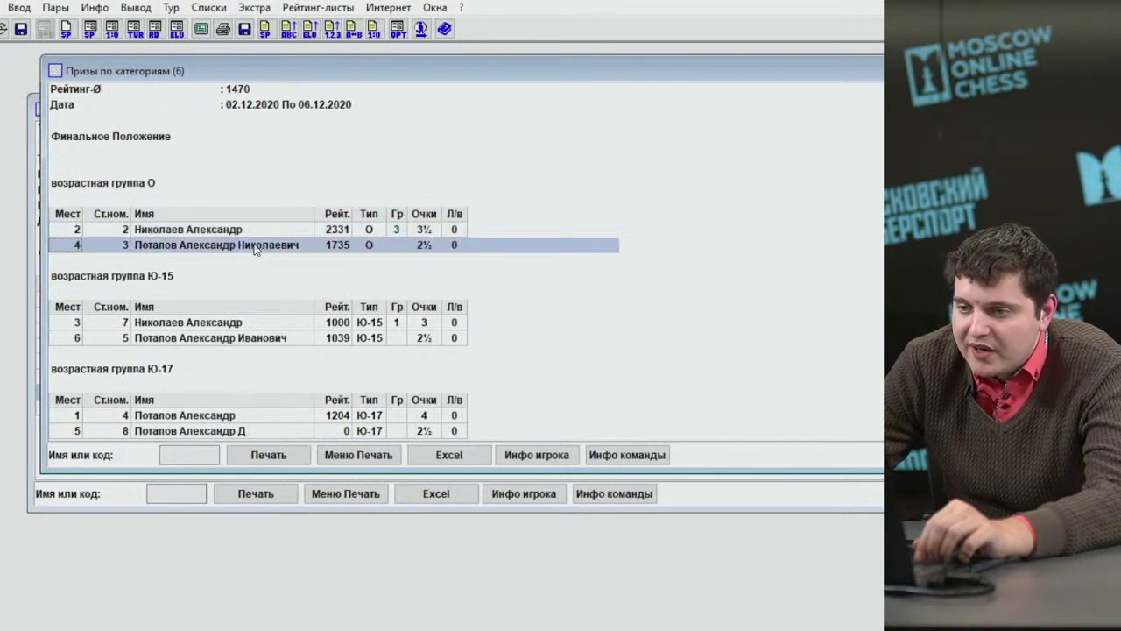
click(256, 231)
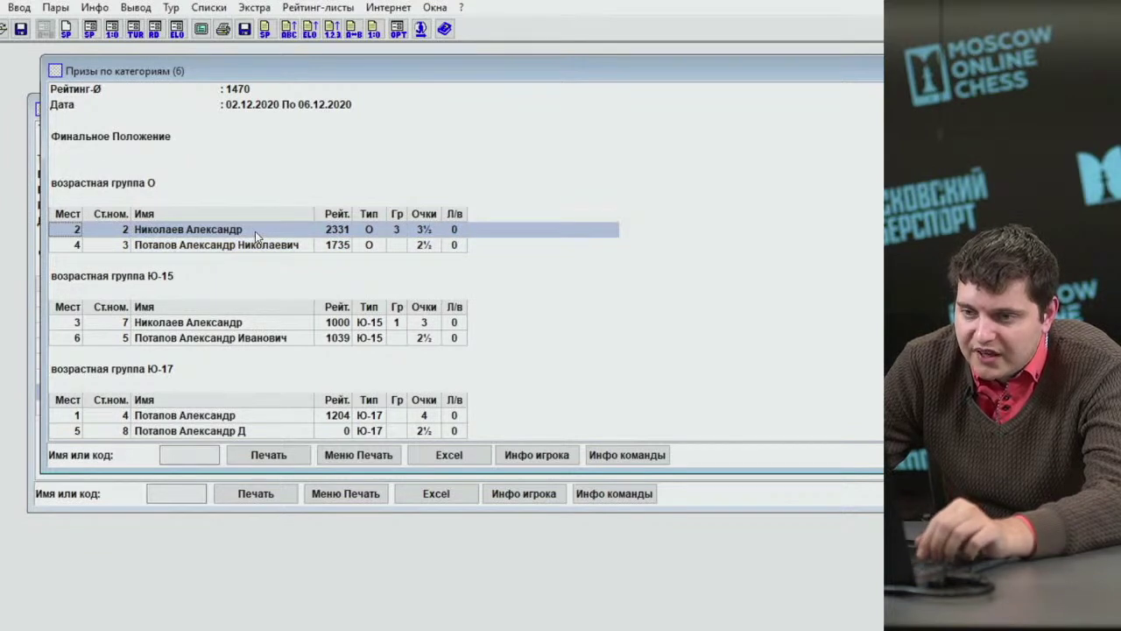
click(259, 248)
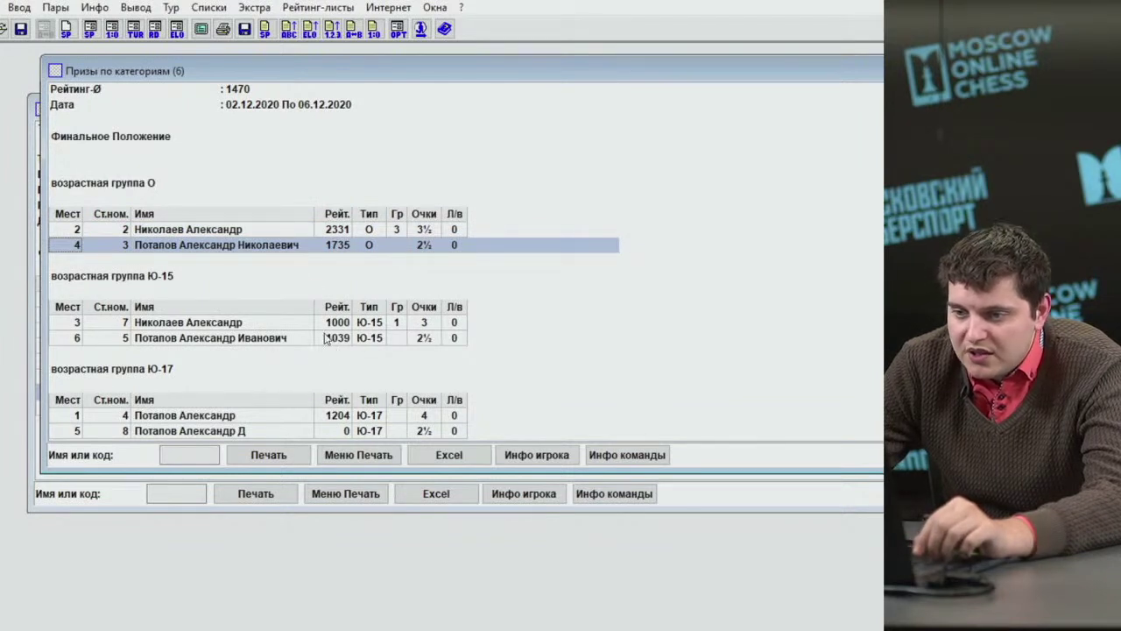
click(312, 326)
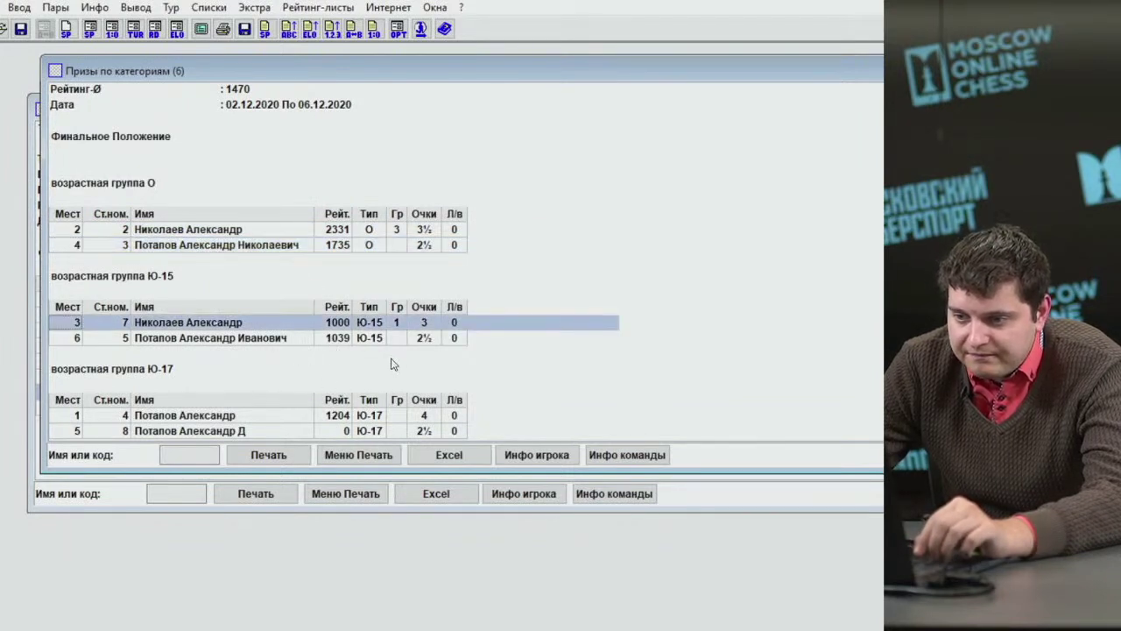
key(Escape)
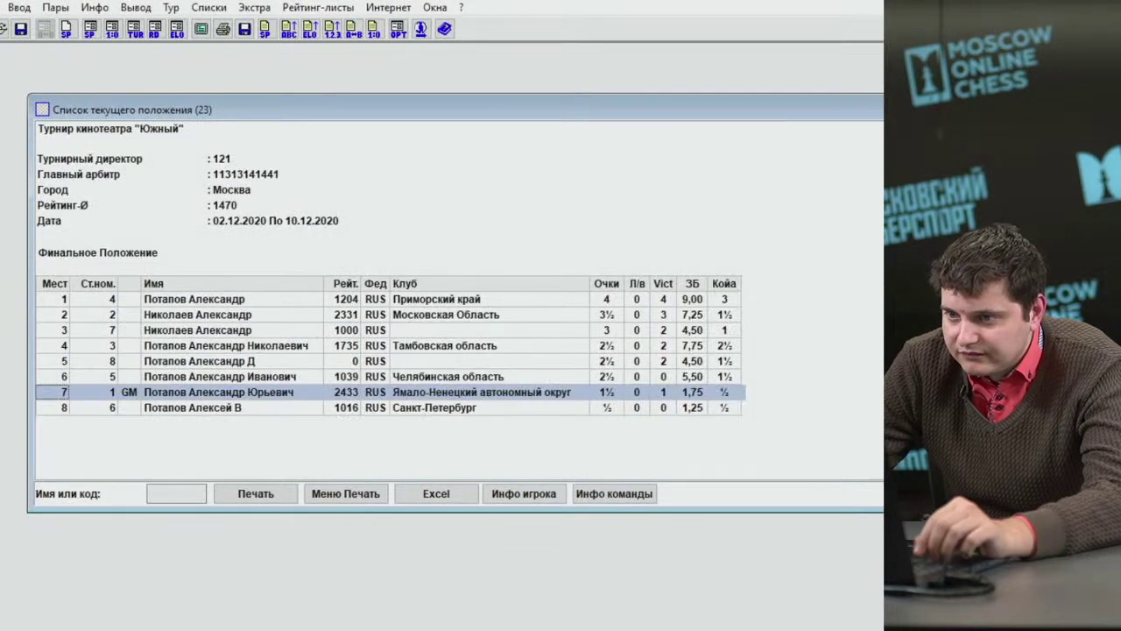
Close the standings and start a new tournament, saving the current one and declining the chess-results upload.
key(Escape)
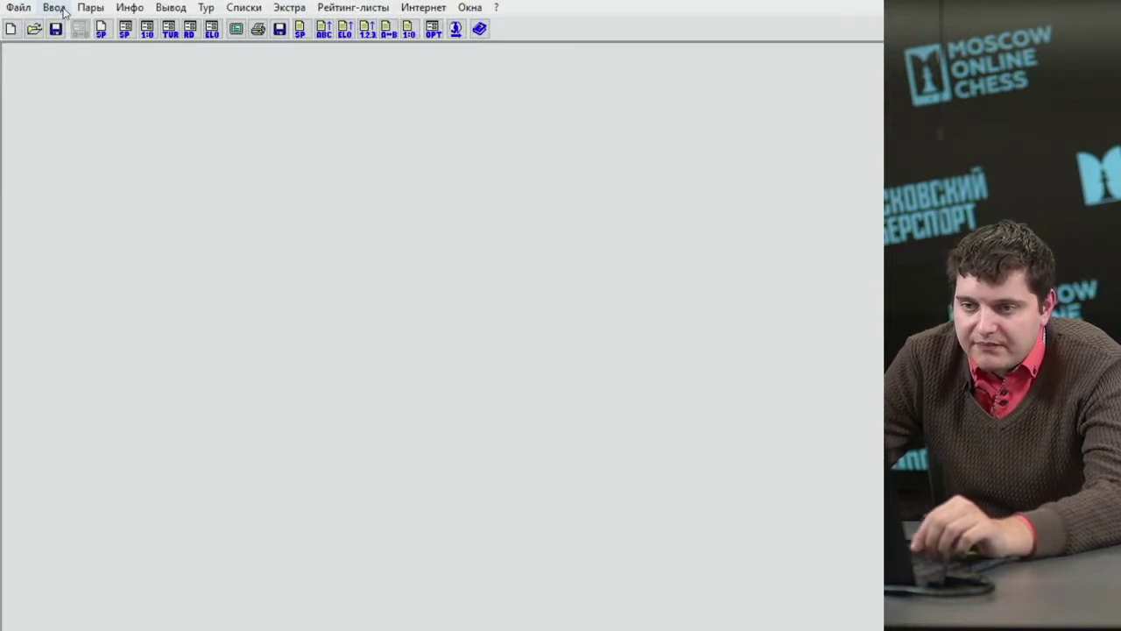
click(63, 10)
mouse_move(28, 10)
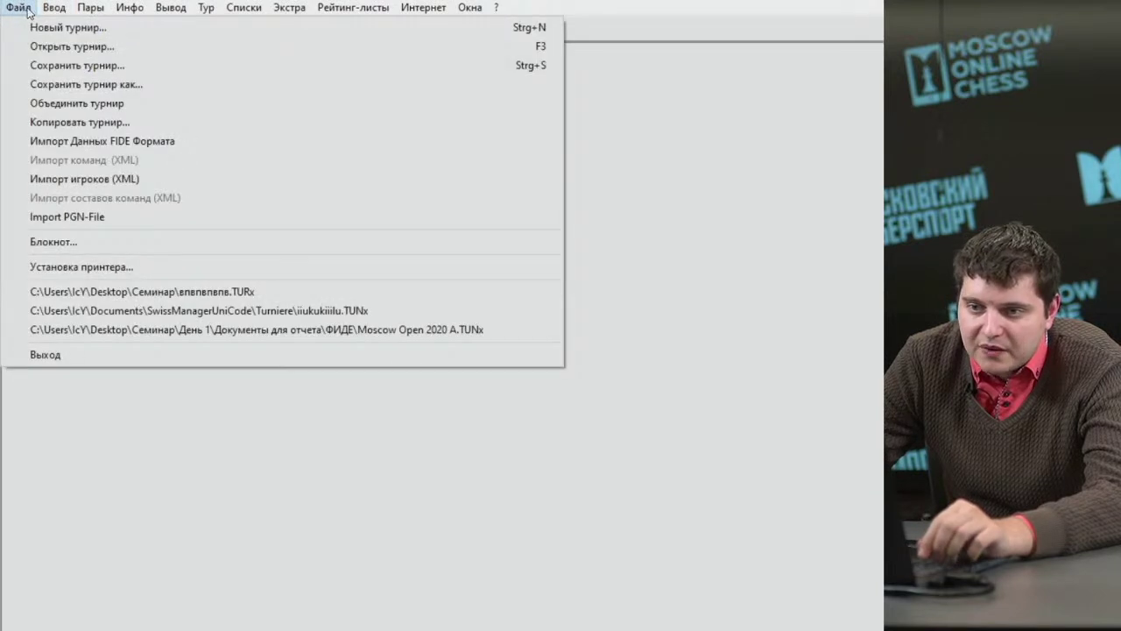
click(88, 27)
click(585, 388)
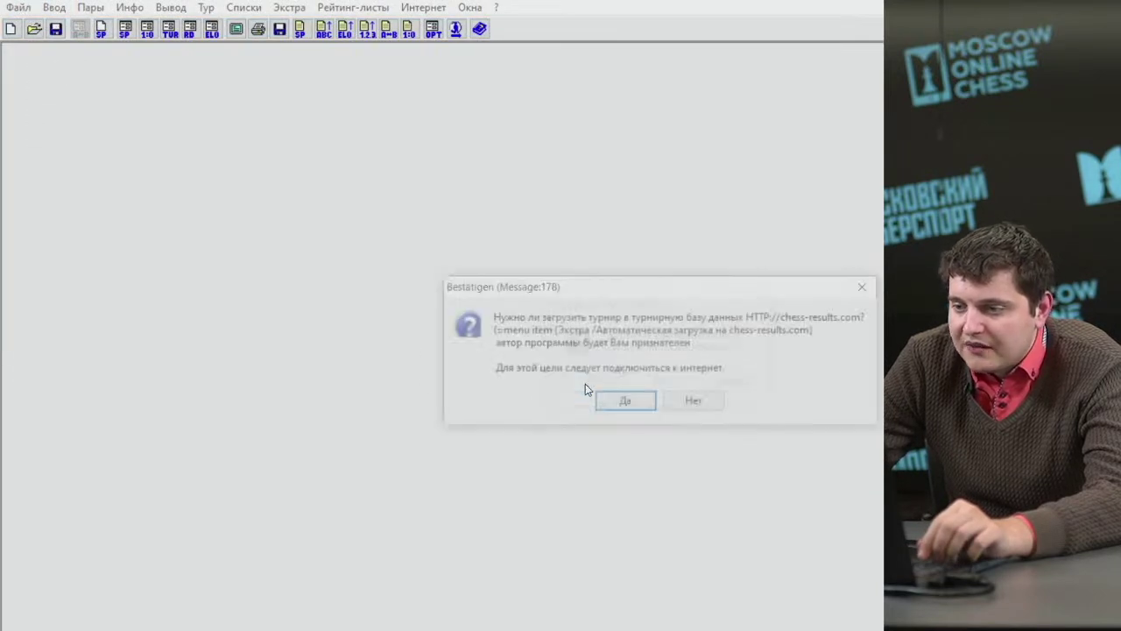
click(690, 402)
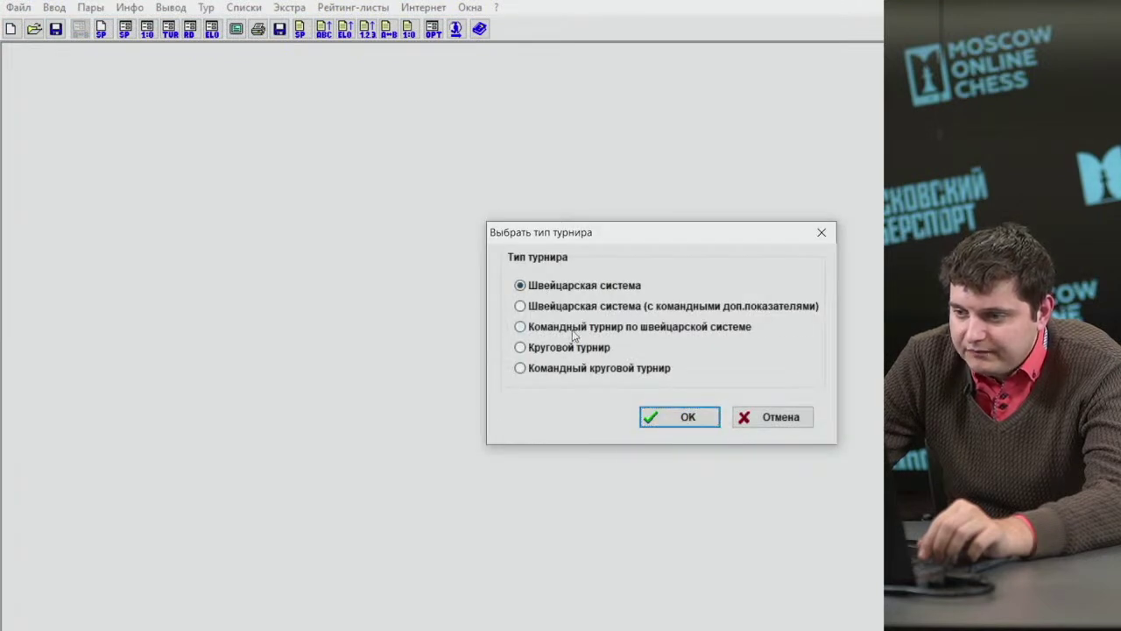
click(573, 331)
click(684, 417)
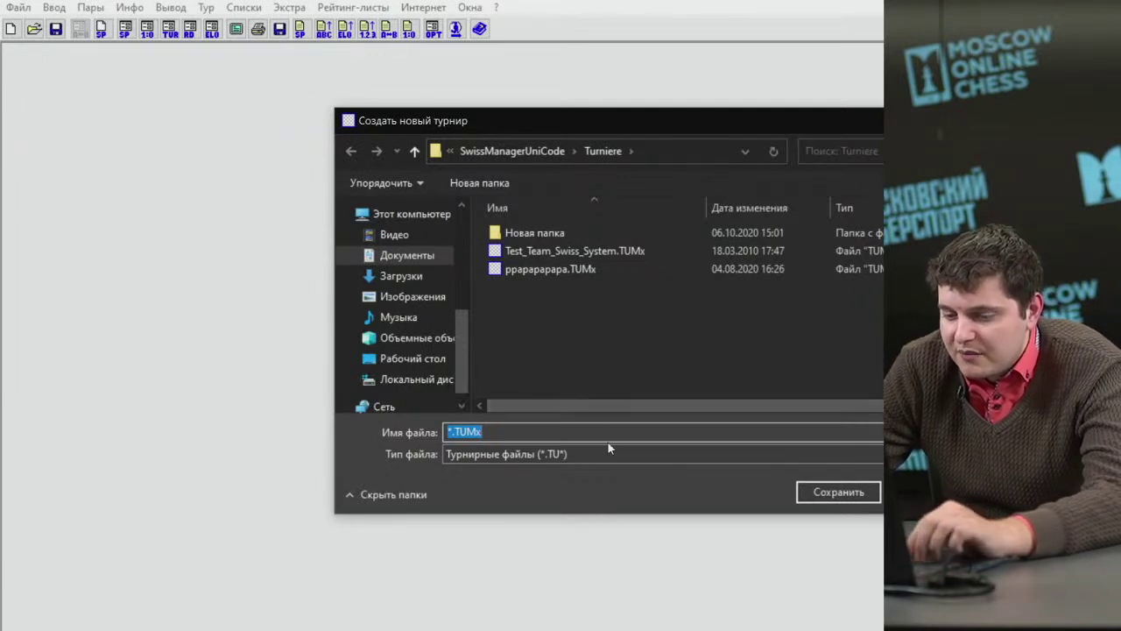
text(133)
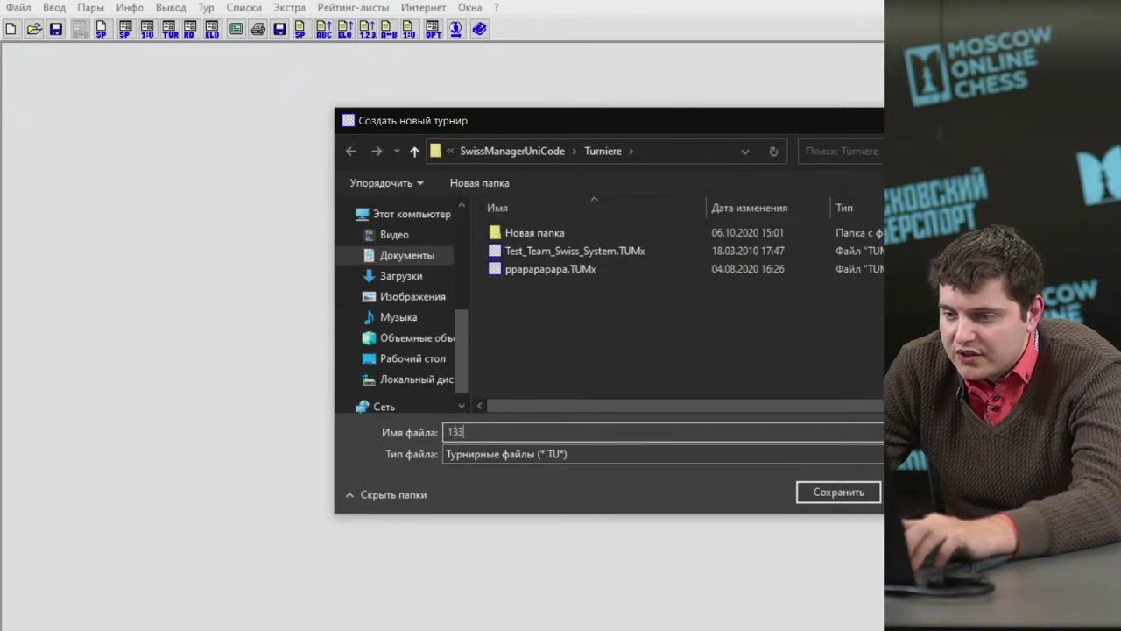
text(31313131313)
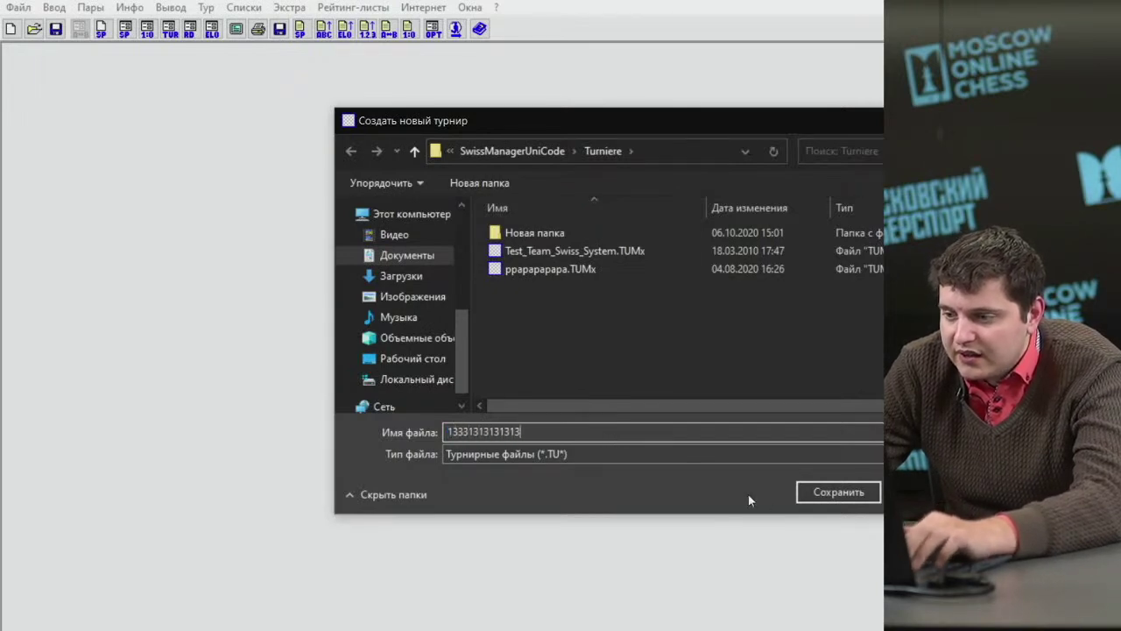
click(806, 493)
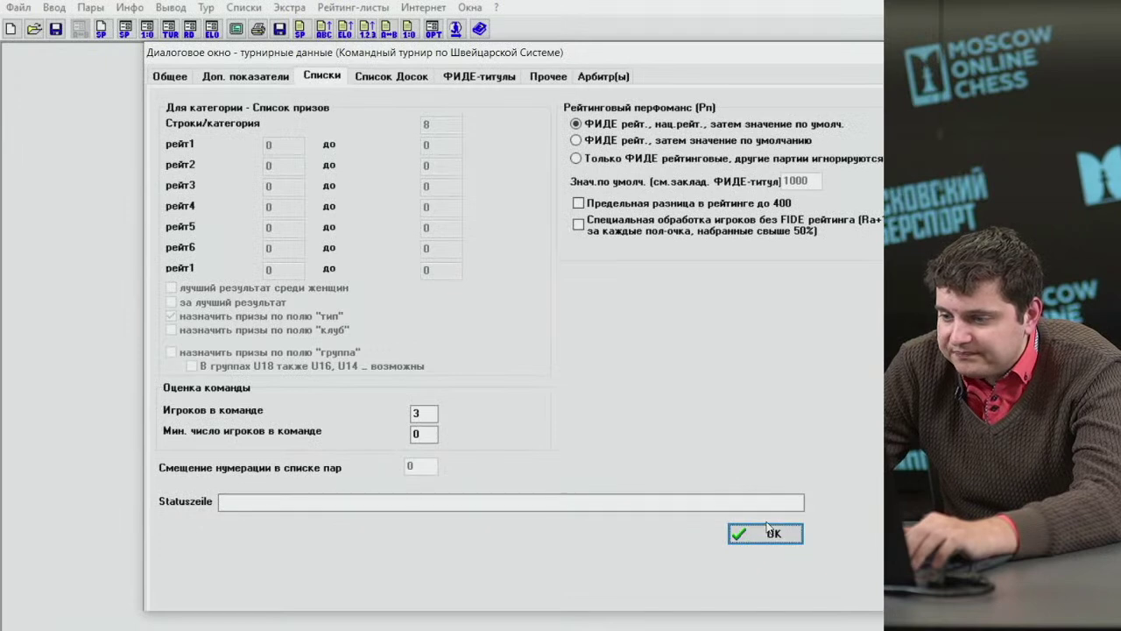
Enter the title Командный Чемпионат Москвы по шахматам 2020, time control 90, and the tournament director's name.
click(166, 76)
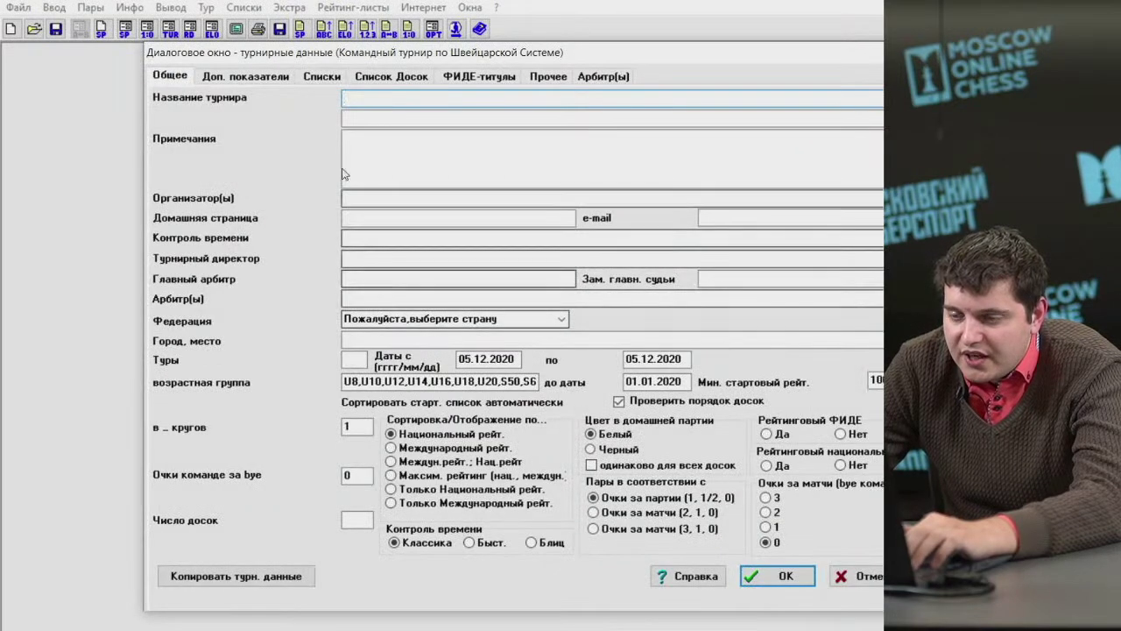
text(К)
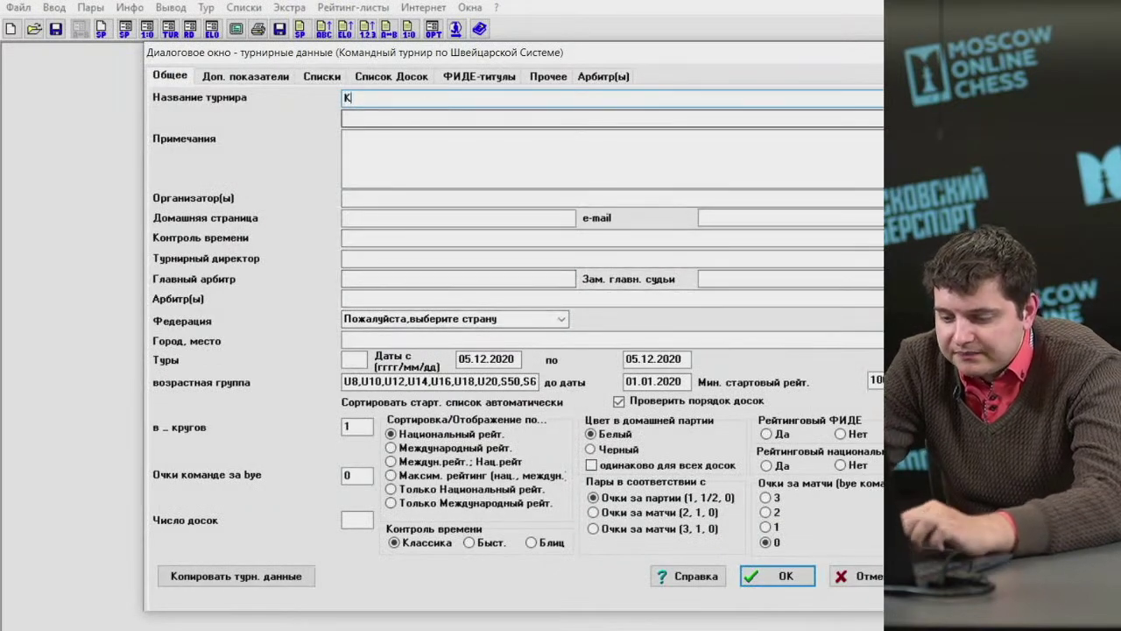
text(омандный Чемп)
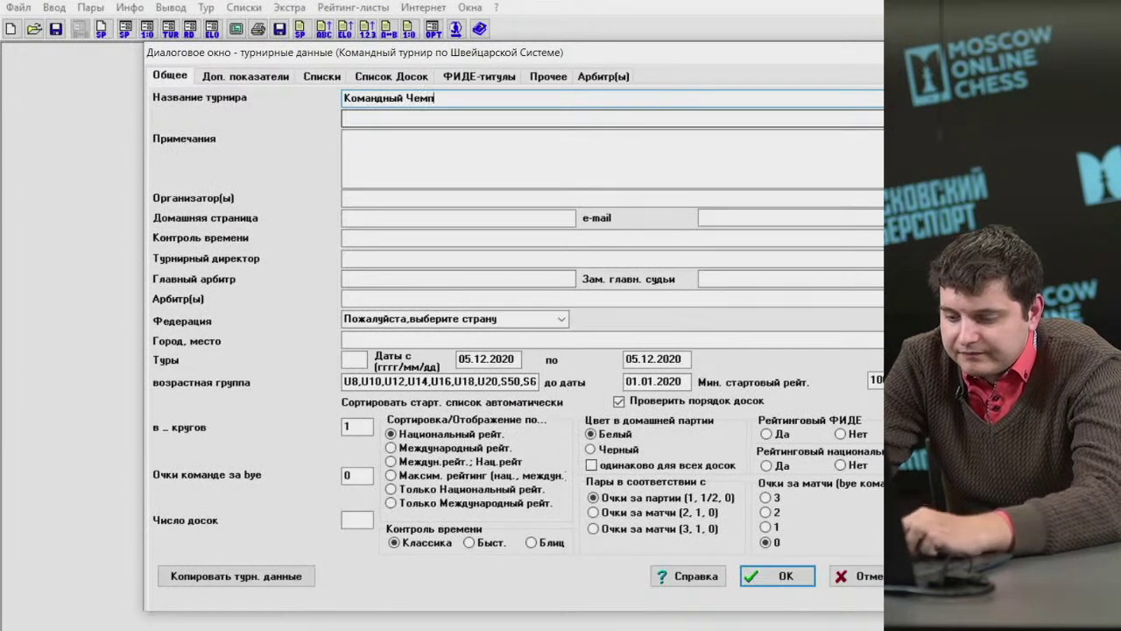
text(ионат Москвы)
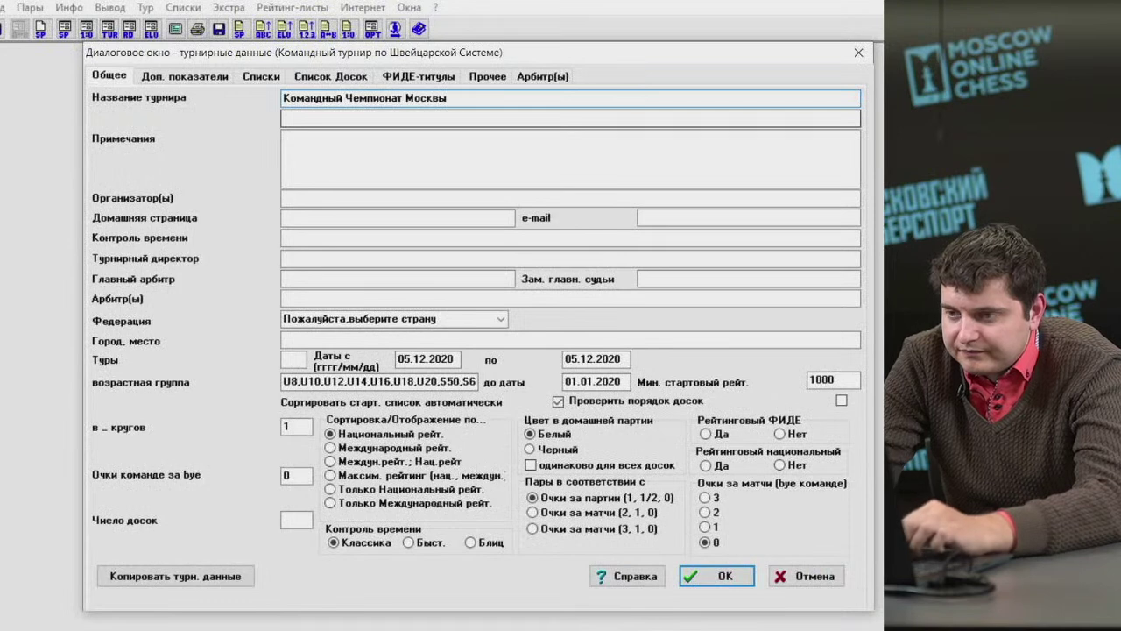
text( по шахматам 2020)
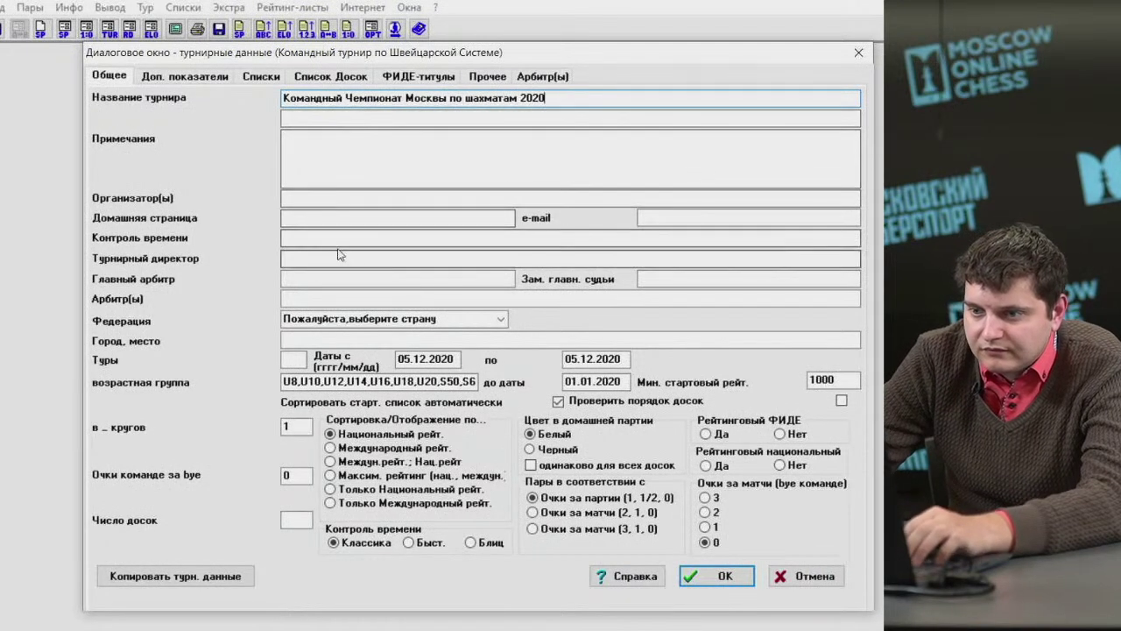
click(309, 239)
text(90'+30")
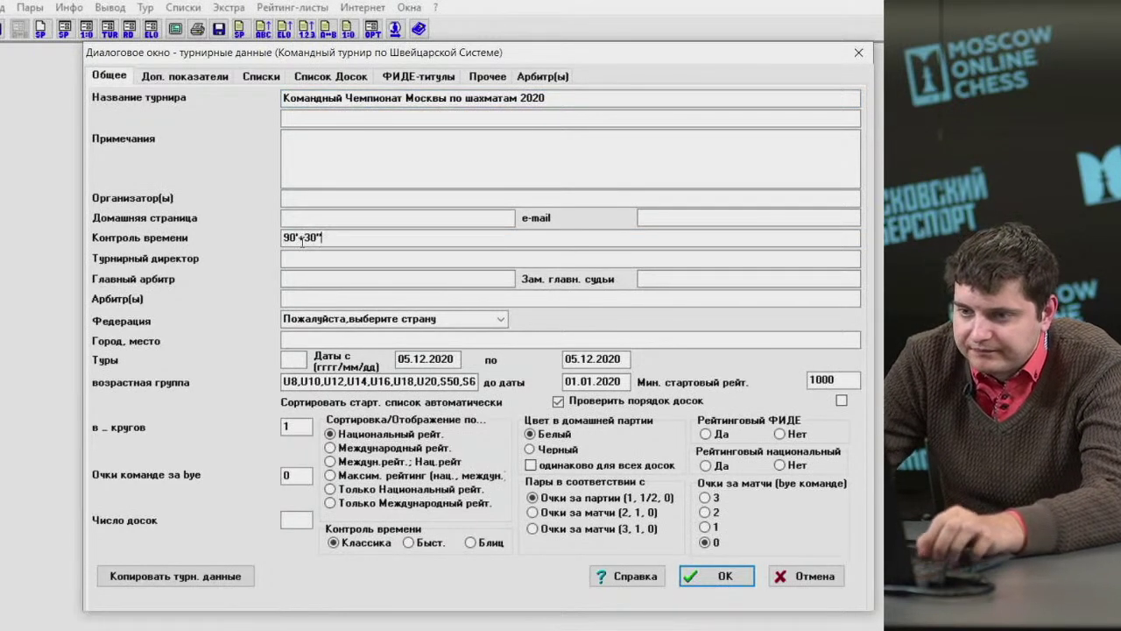
click(286, 258)
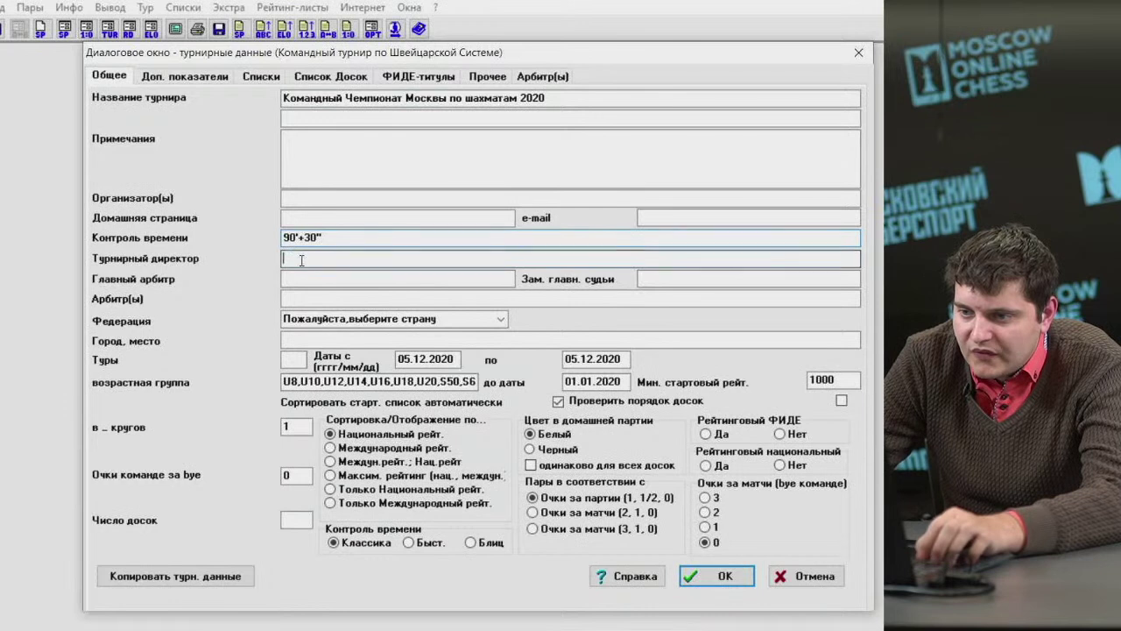
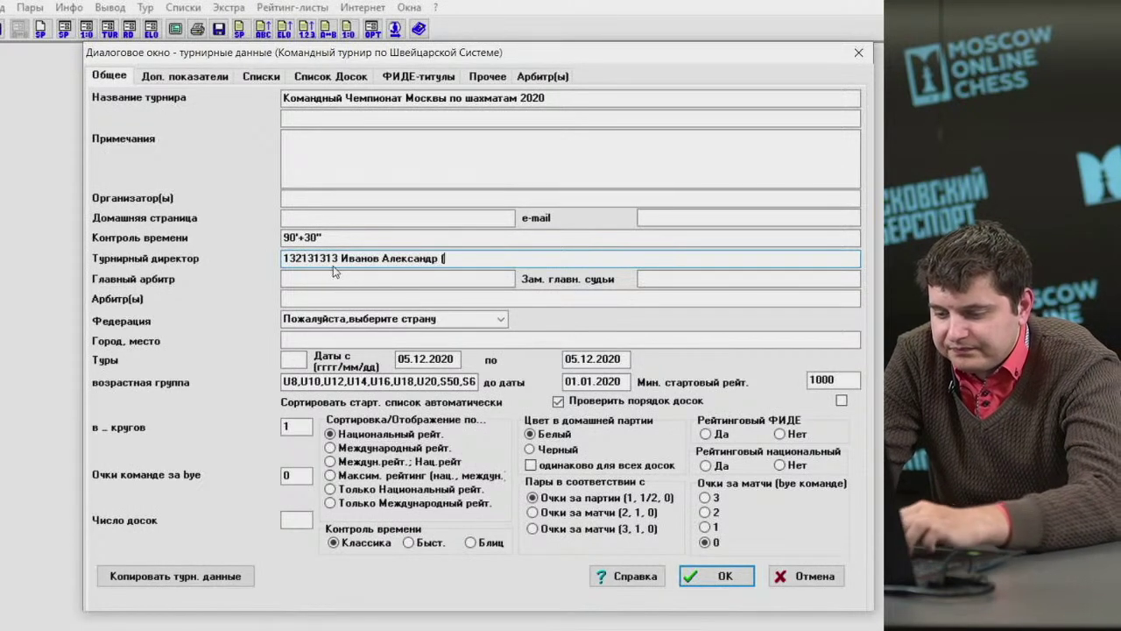
text(U)
text(RU)
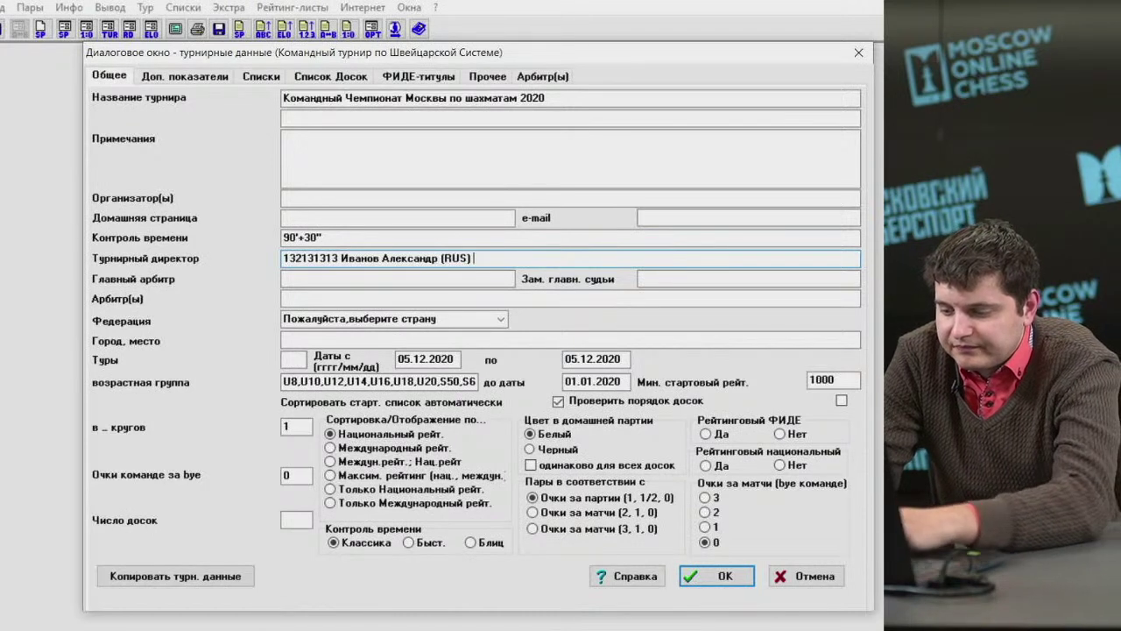
Enter the chief arbiter's name, federation RUS, city Москва and 5 rounds.
click(341, 278)
text(224242131314)
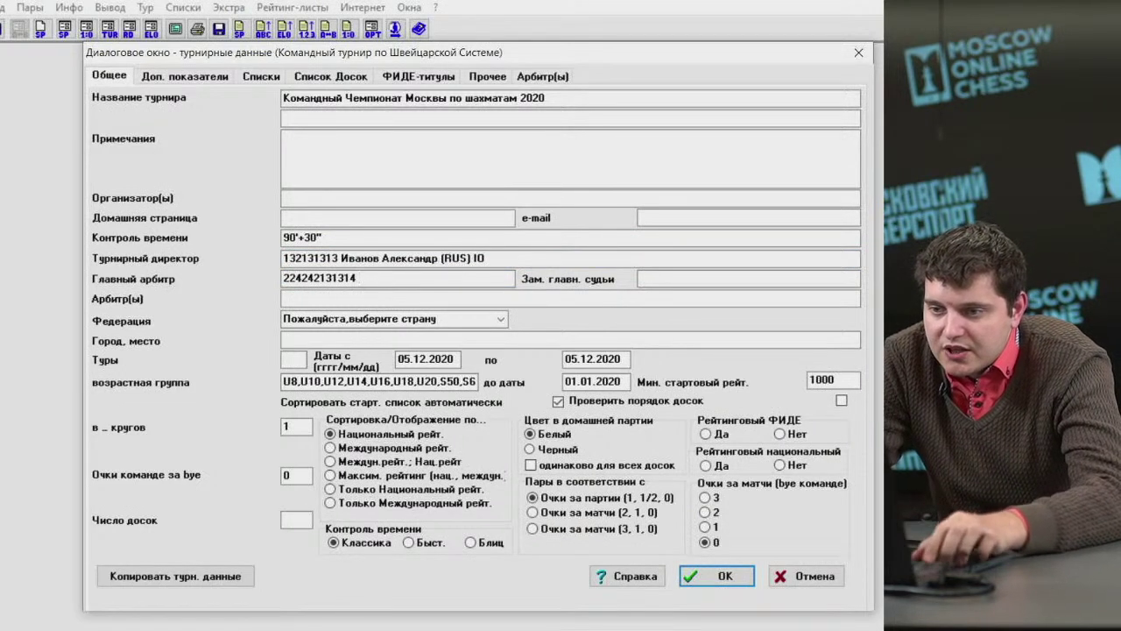
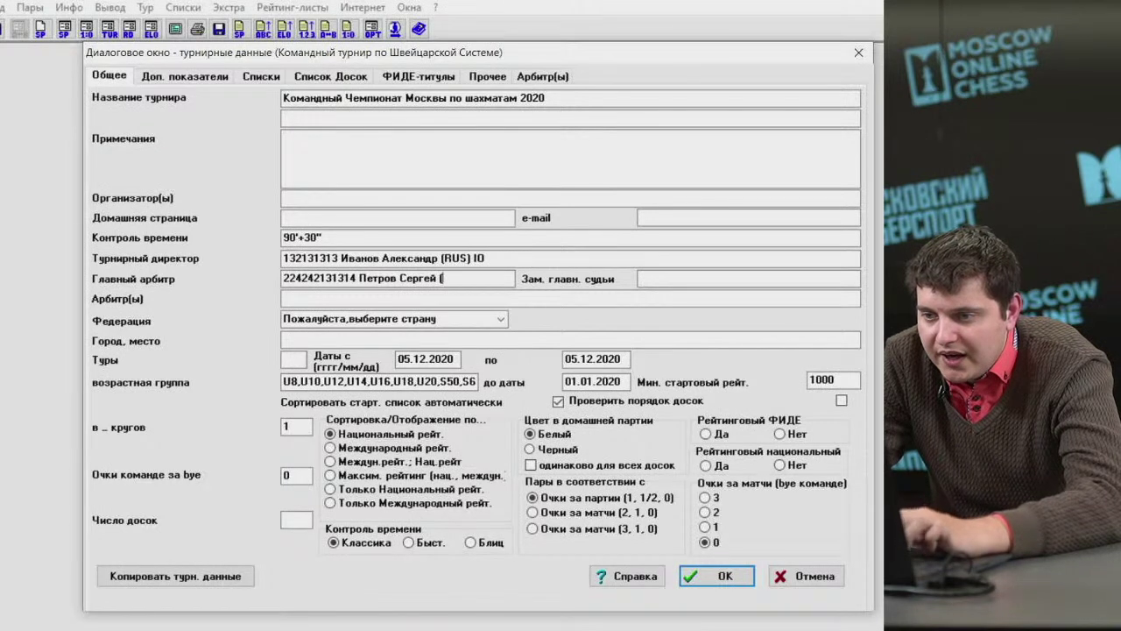
text(RUS))
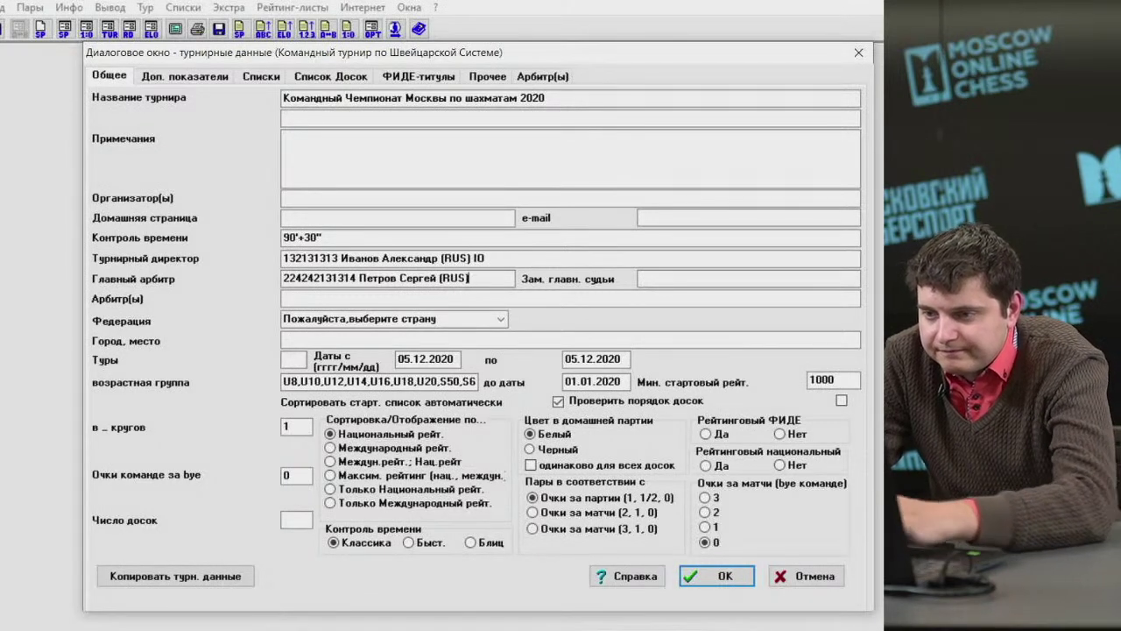
text( IA)
key(Tab)
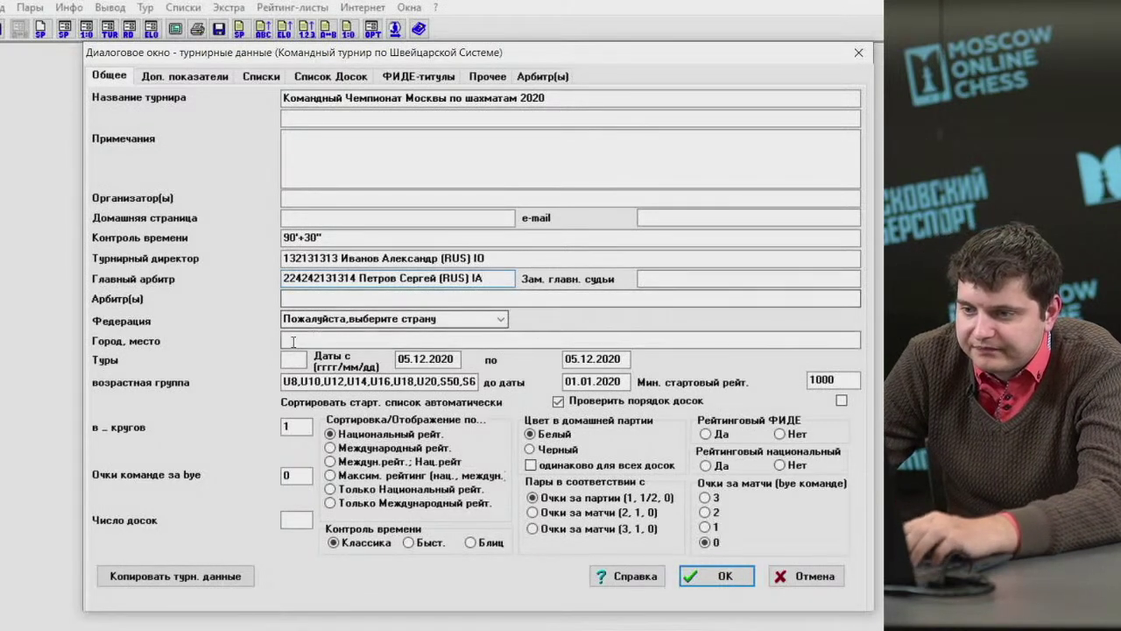
key(Tab)
key(alt+Down)
key(Return)
key(Tab)
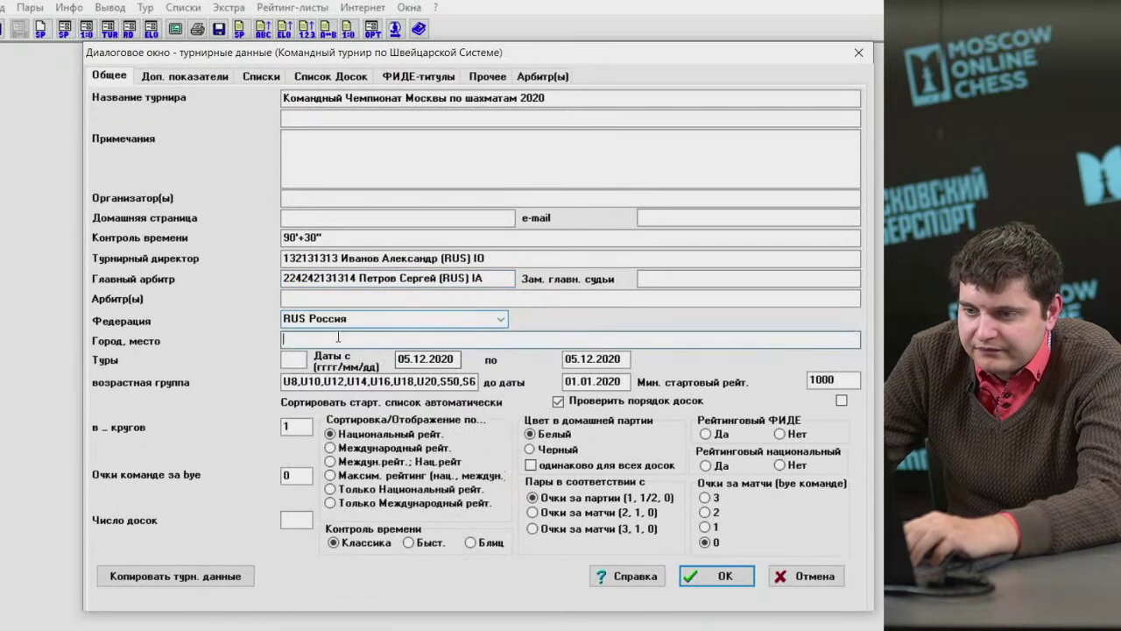
text(Москва)
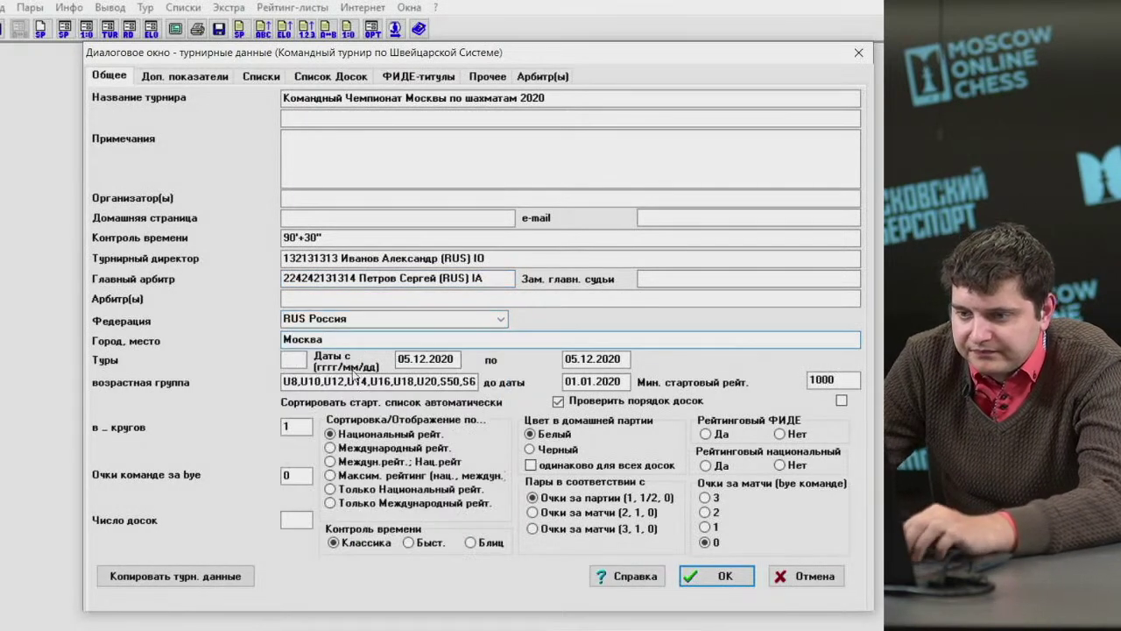
click(296, 361)
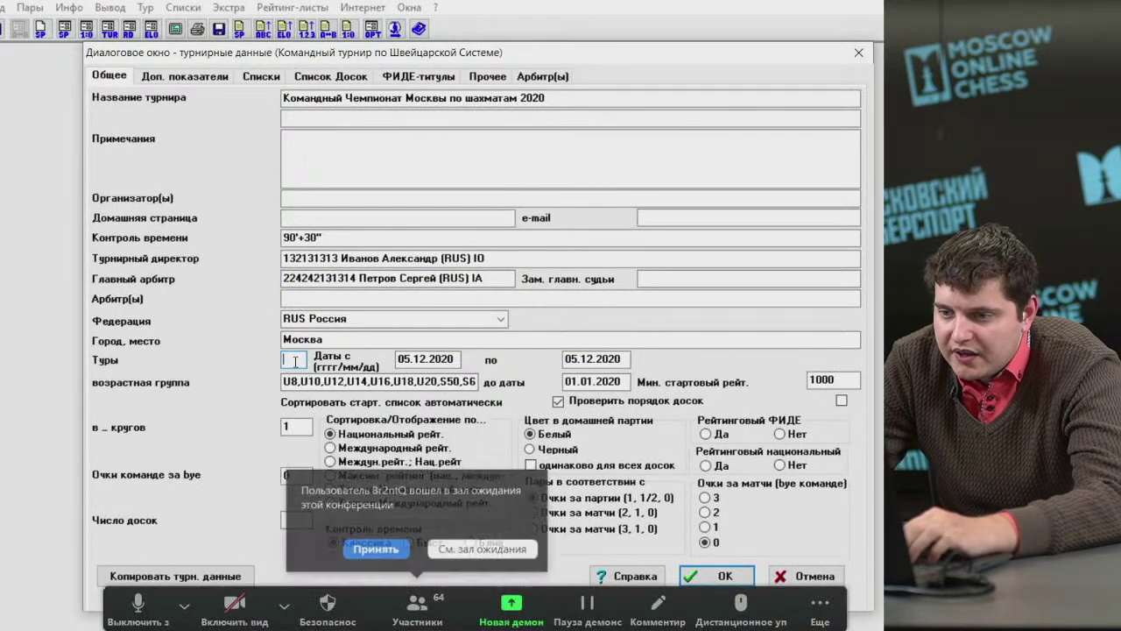
text(5)
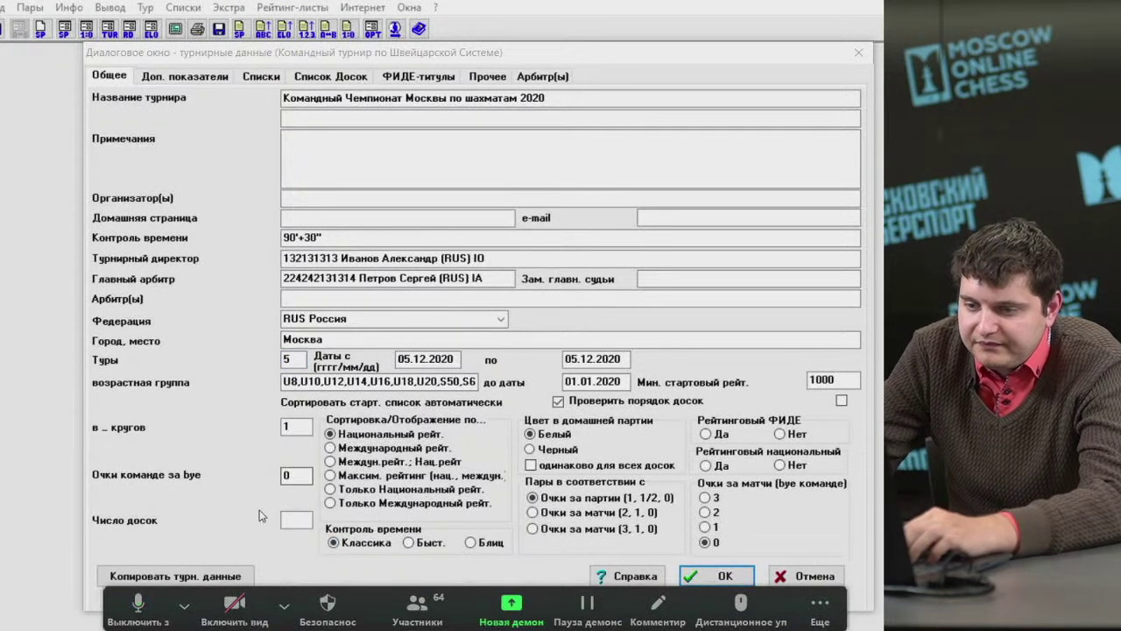
Set 2 boards per match, mark the event FIDE-rated, and sort teams by international rating.
click(298, 520)
click(300, 522)
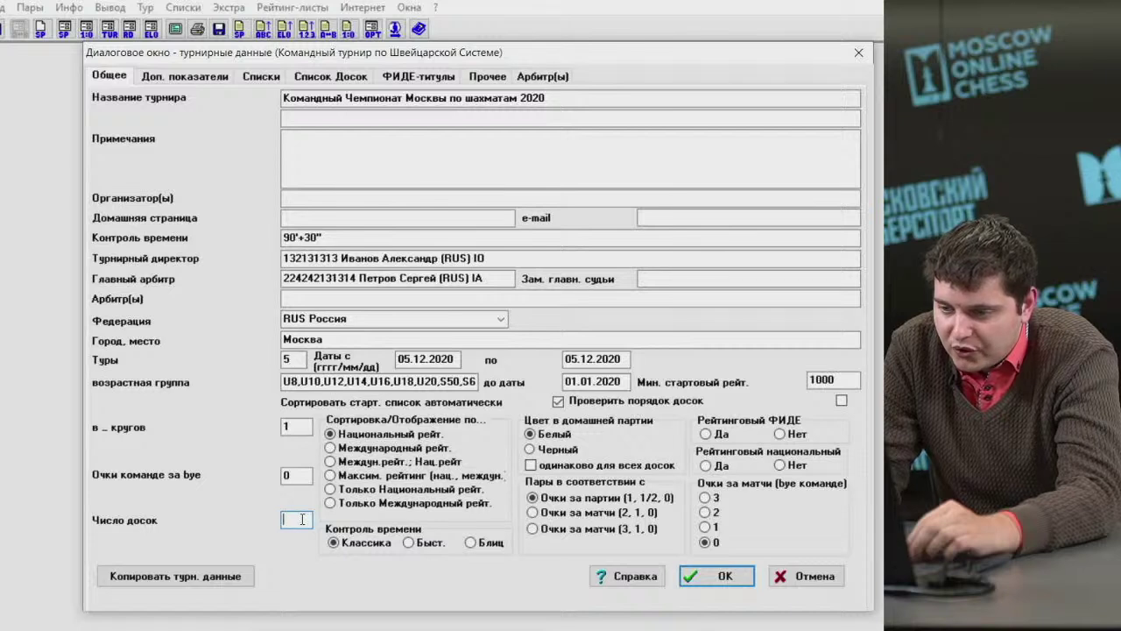
text(2)
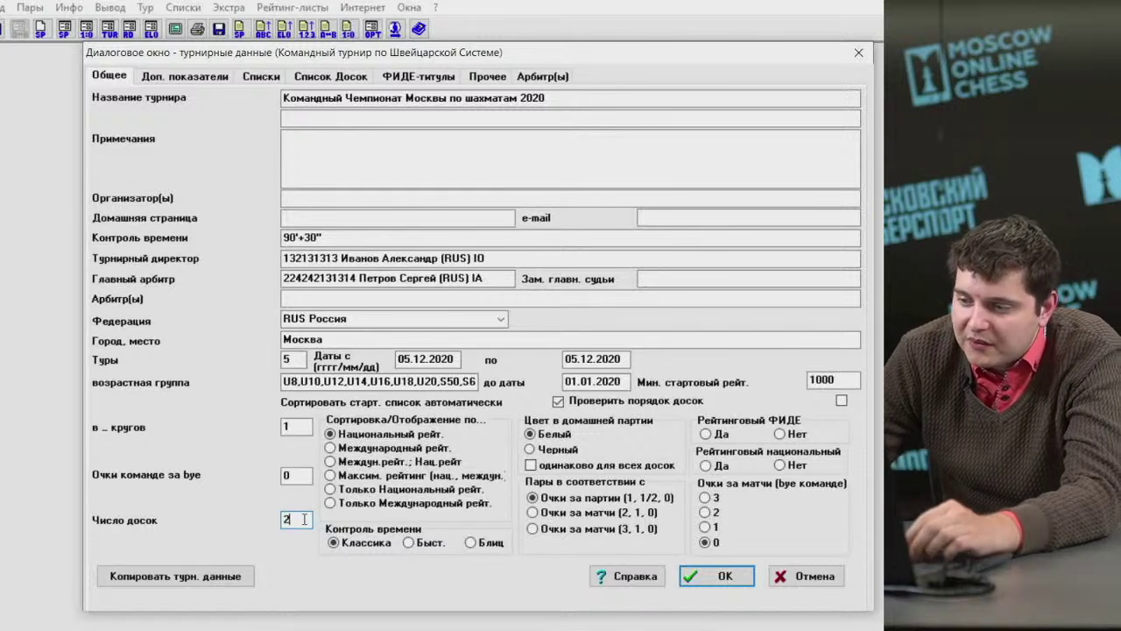
click(717, 434)
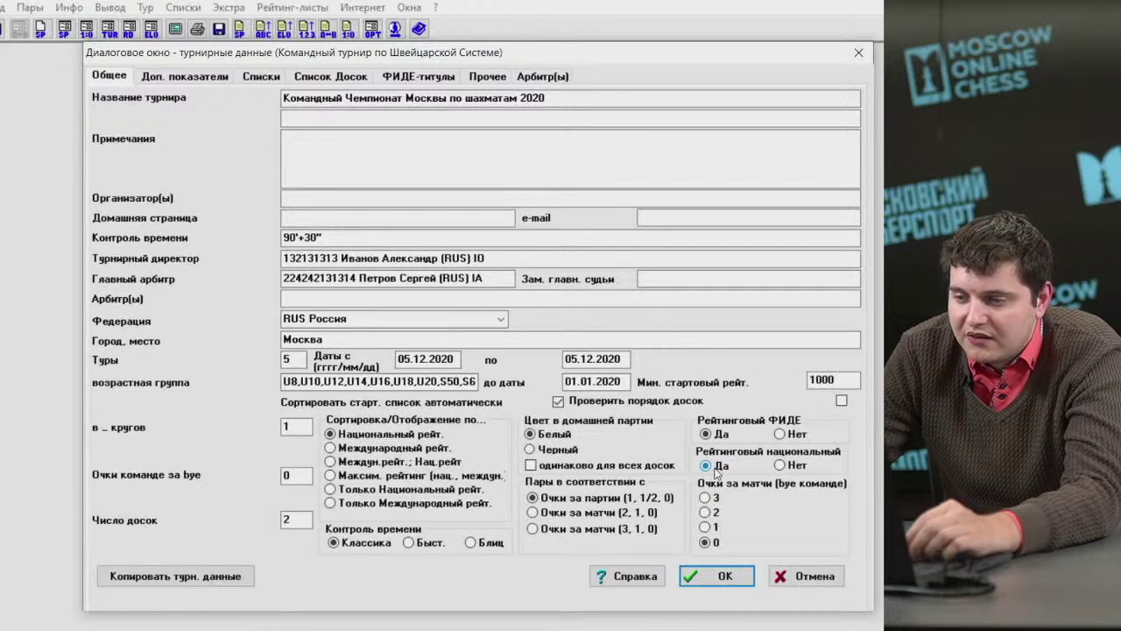
click(376, 448)
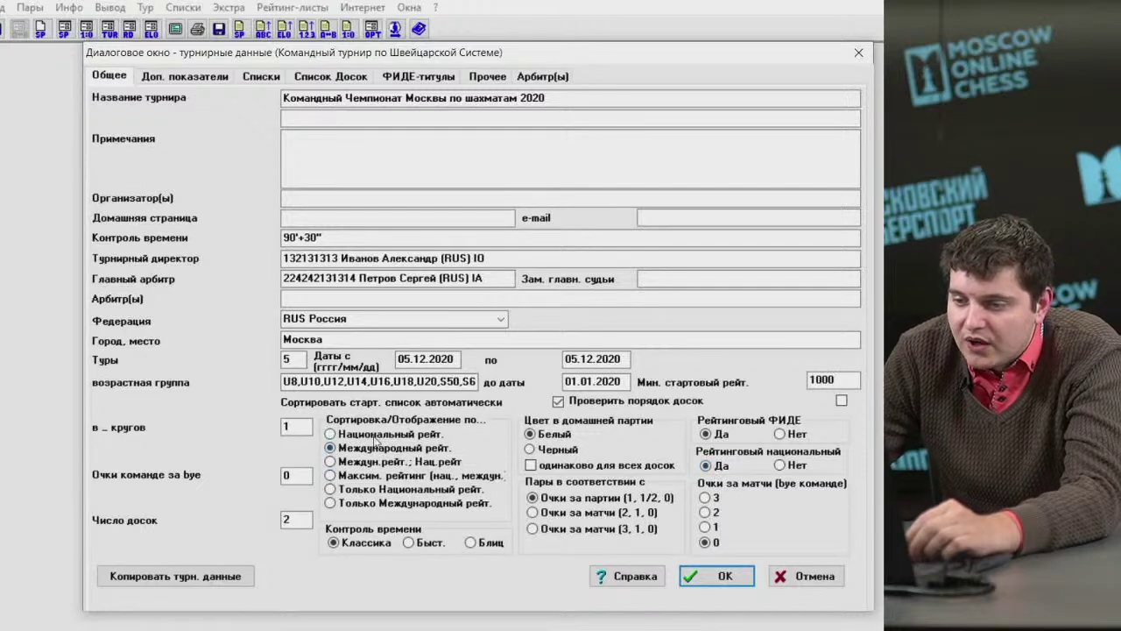
click(377, 436)
click(377, 448)
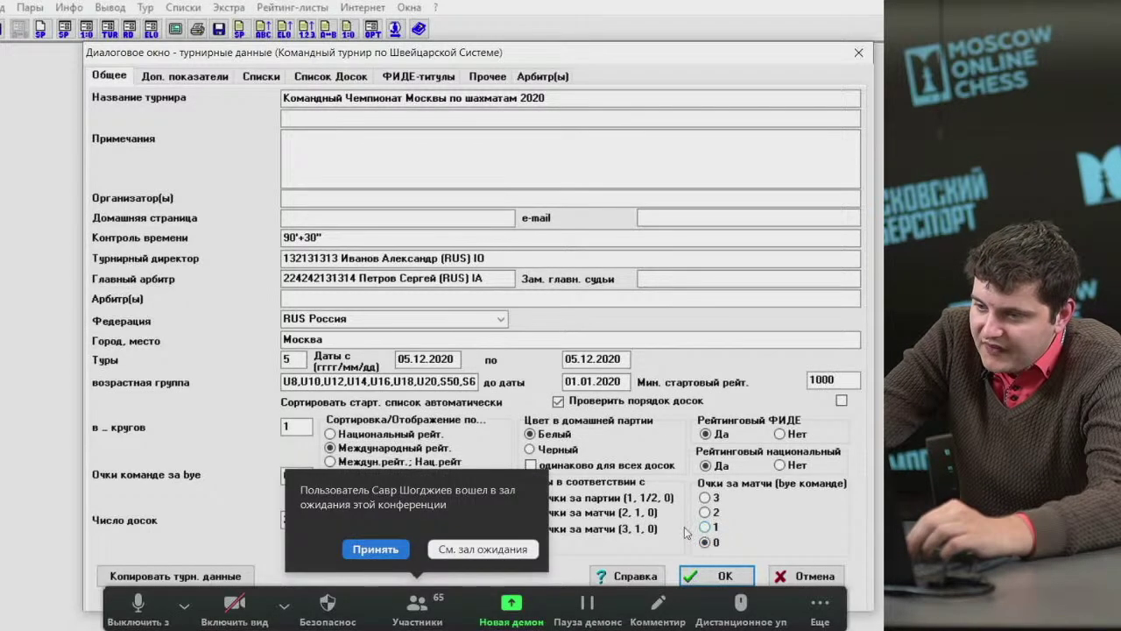
Give a team with a bye 1 match point and 1 point under Очки команде за bye.
click(376, 549)
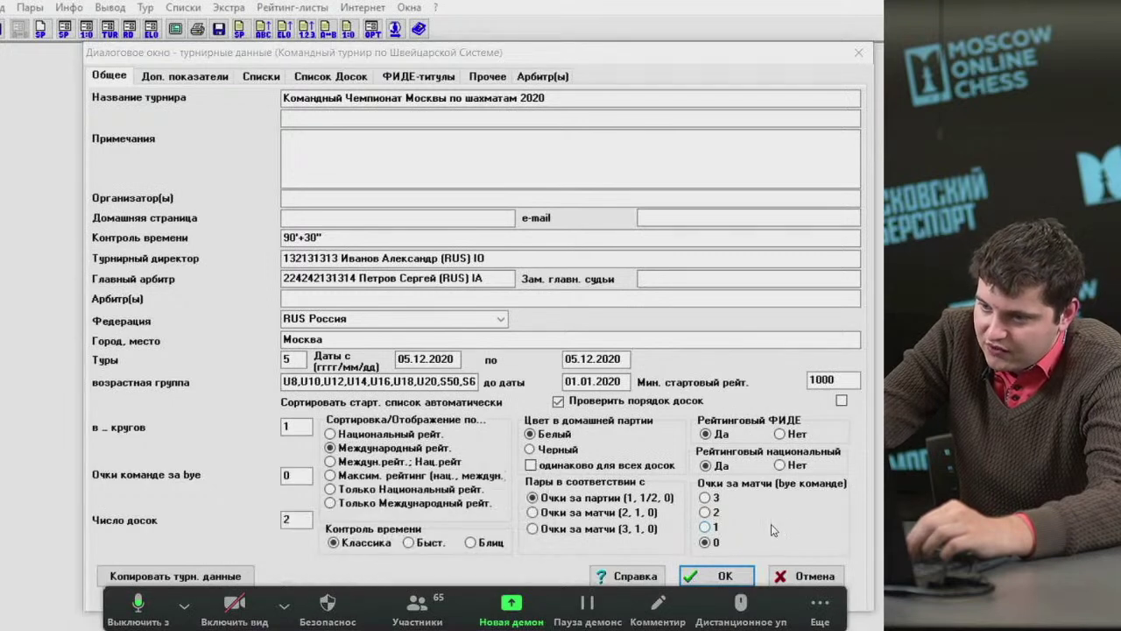
click(705, 527)
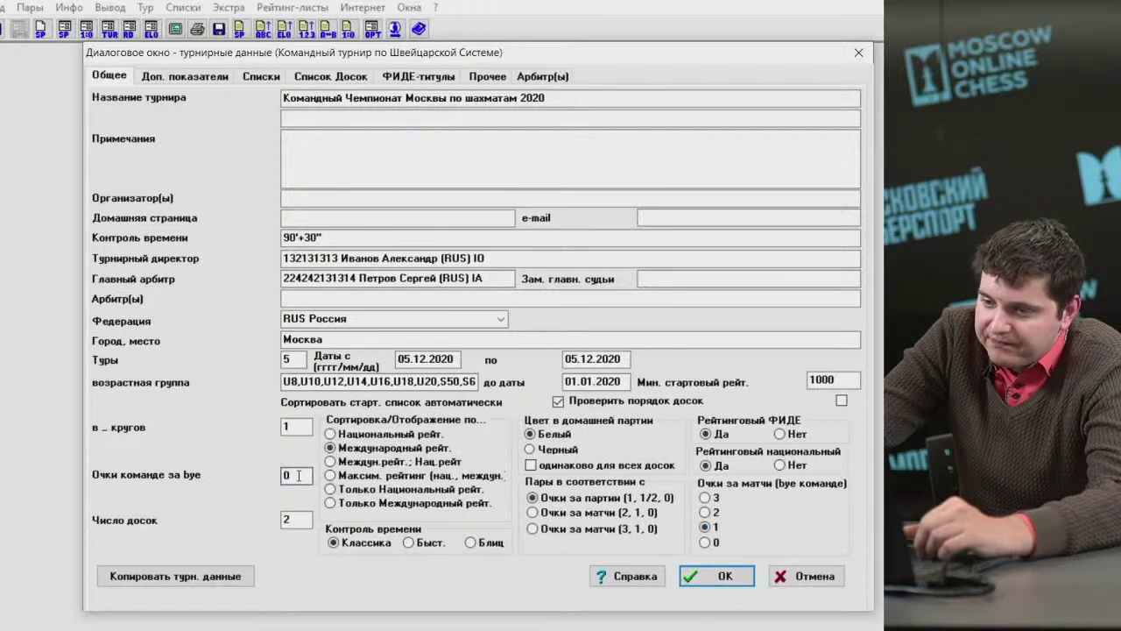
key(shift+Tab)
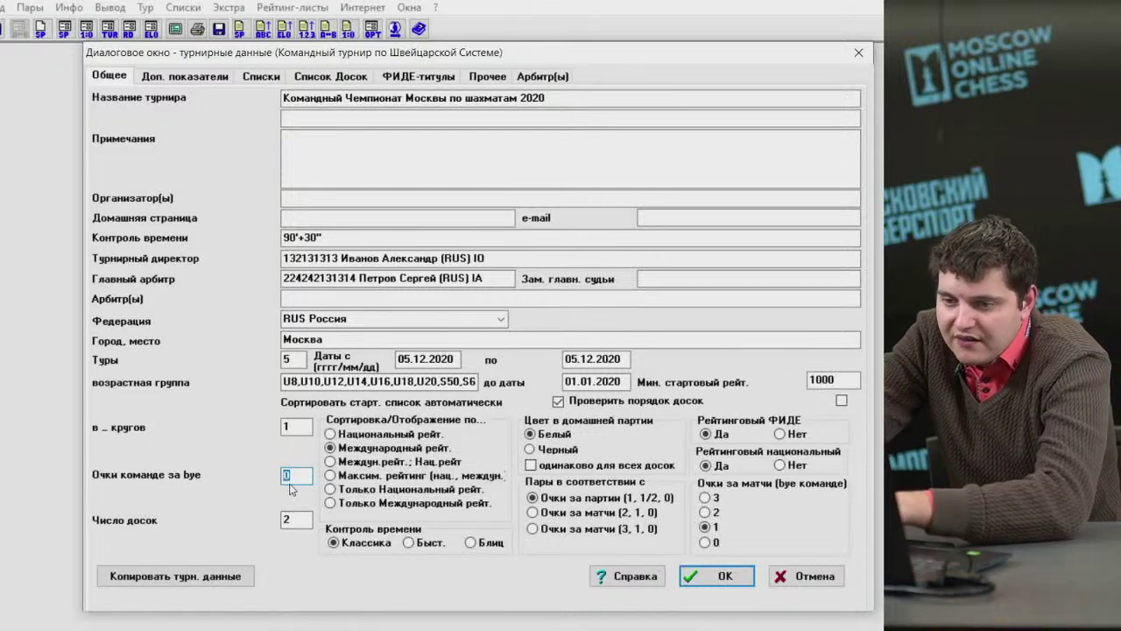
text(1)
double_click(298, 475)
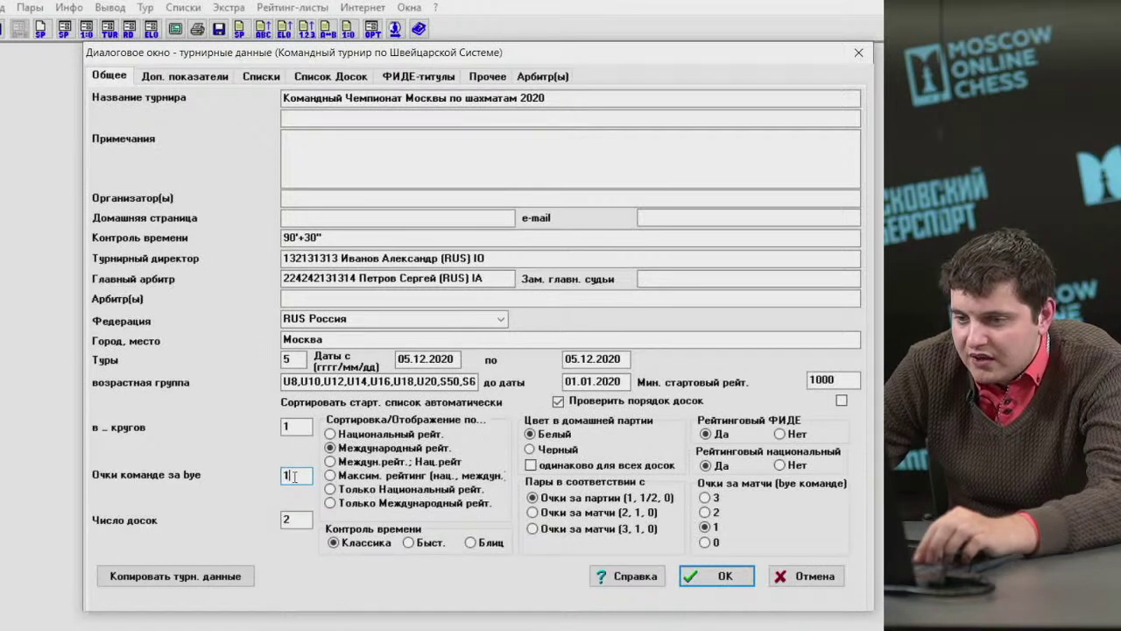
drag(295, 476, 253, 475)
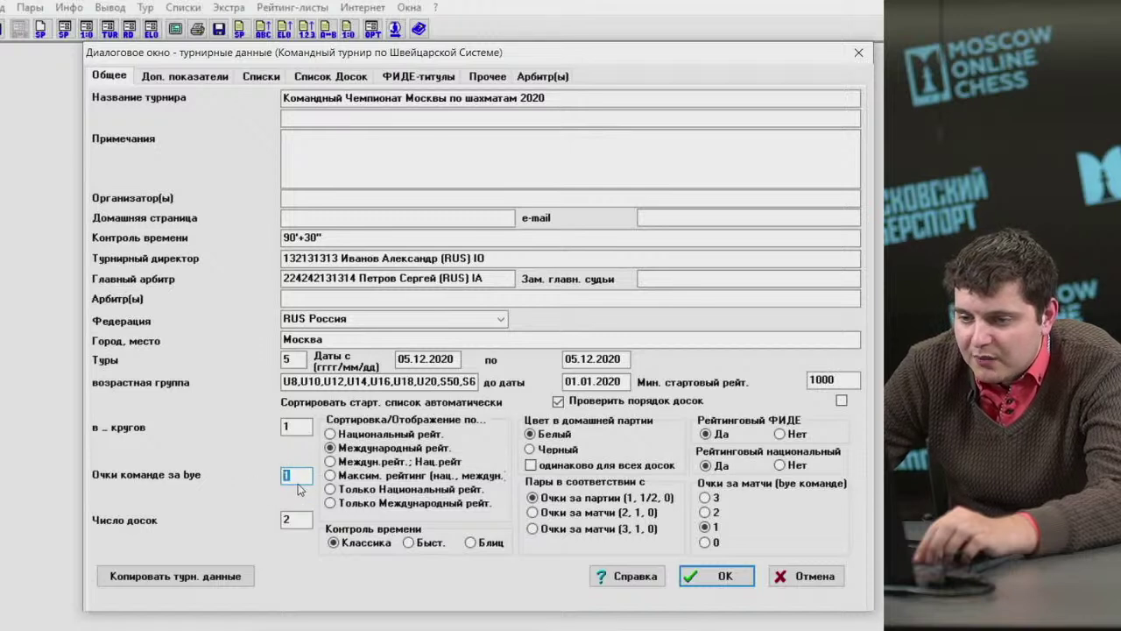
drag(298, 476, 267, 478)
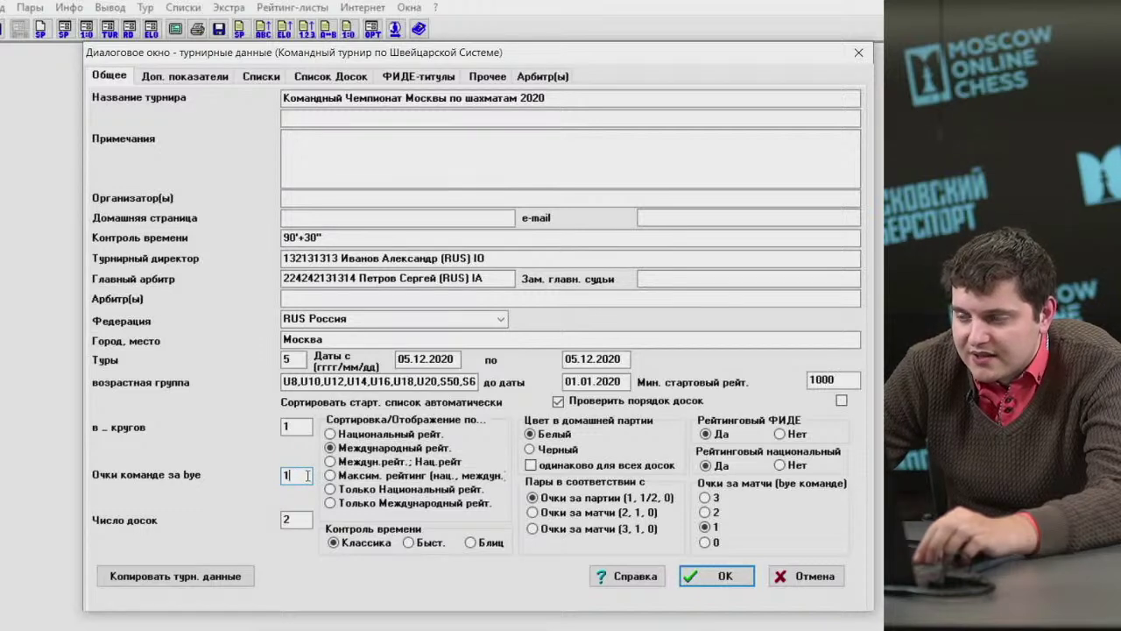
drag(307, 476, 255, 481)
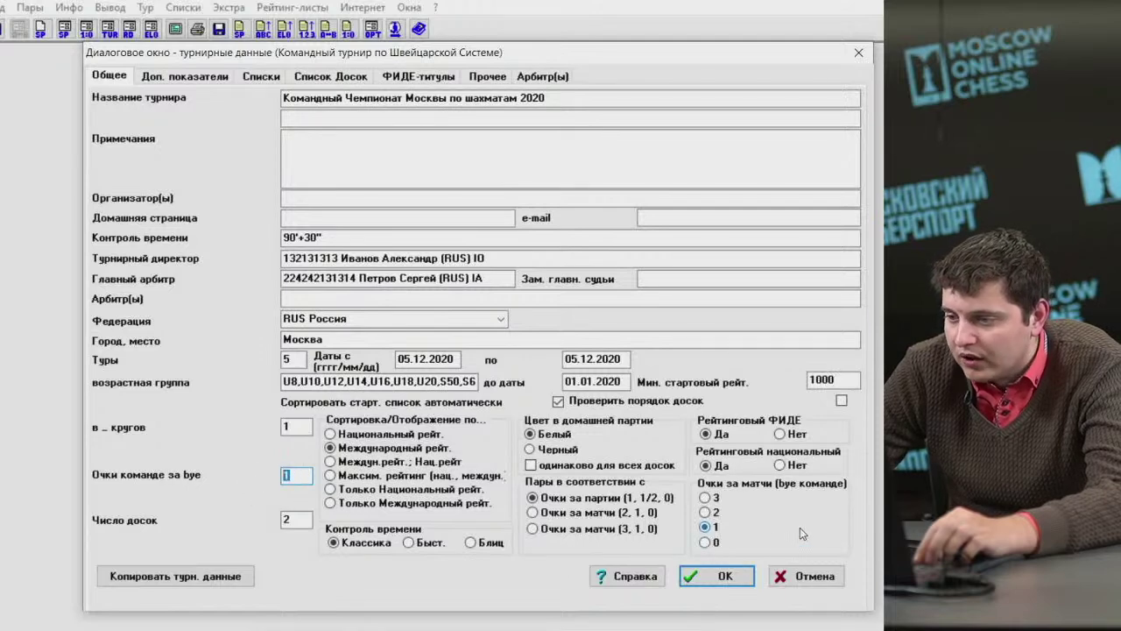
click(203, 78)
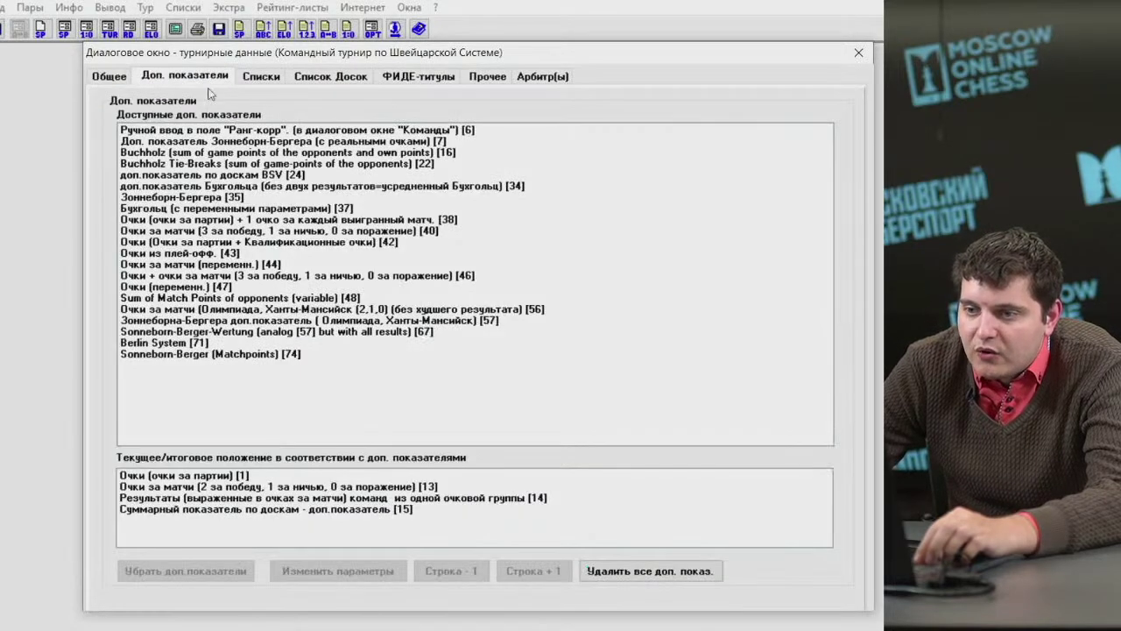
Move match points [13] above game points [1] in the tie-break order.
click(246, 478)
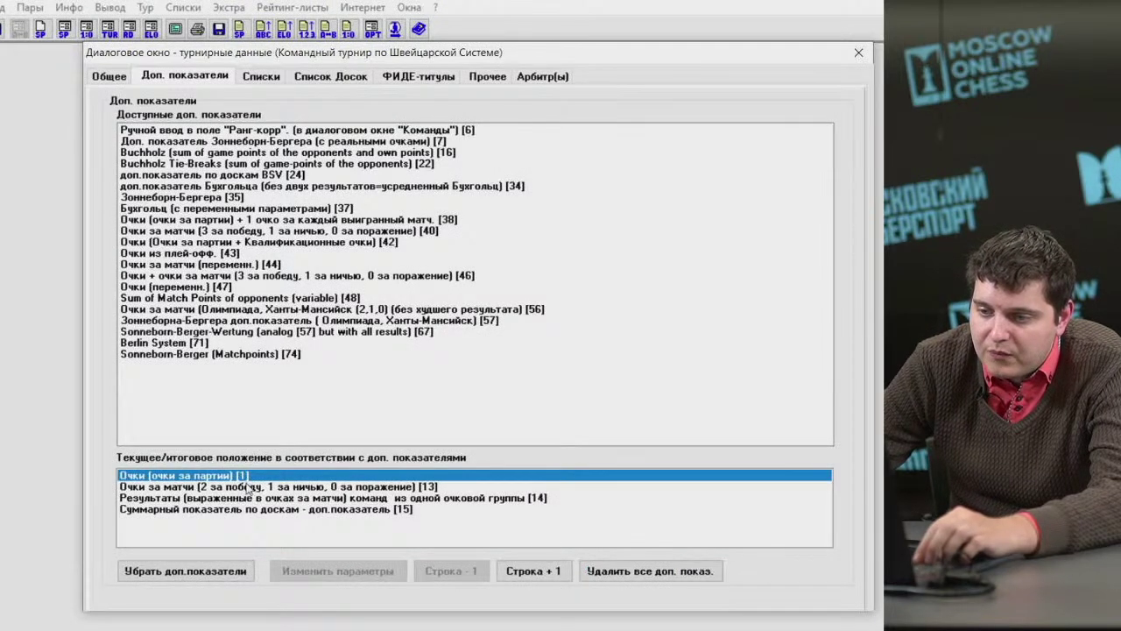
click(248, 486)
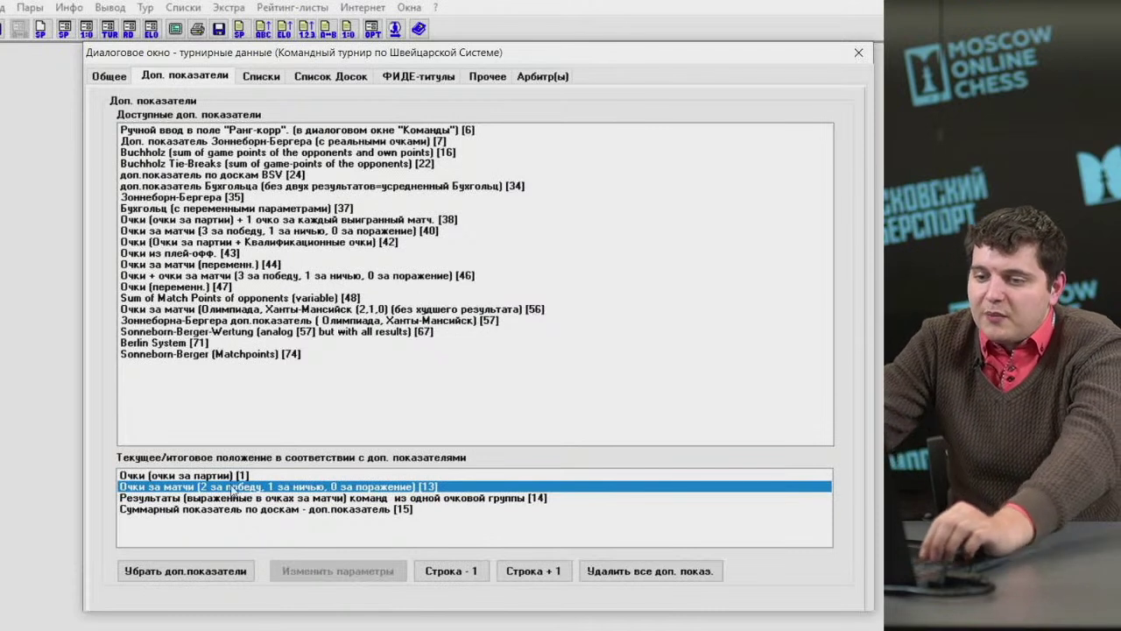
key(Up)
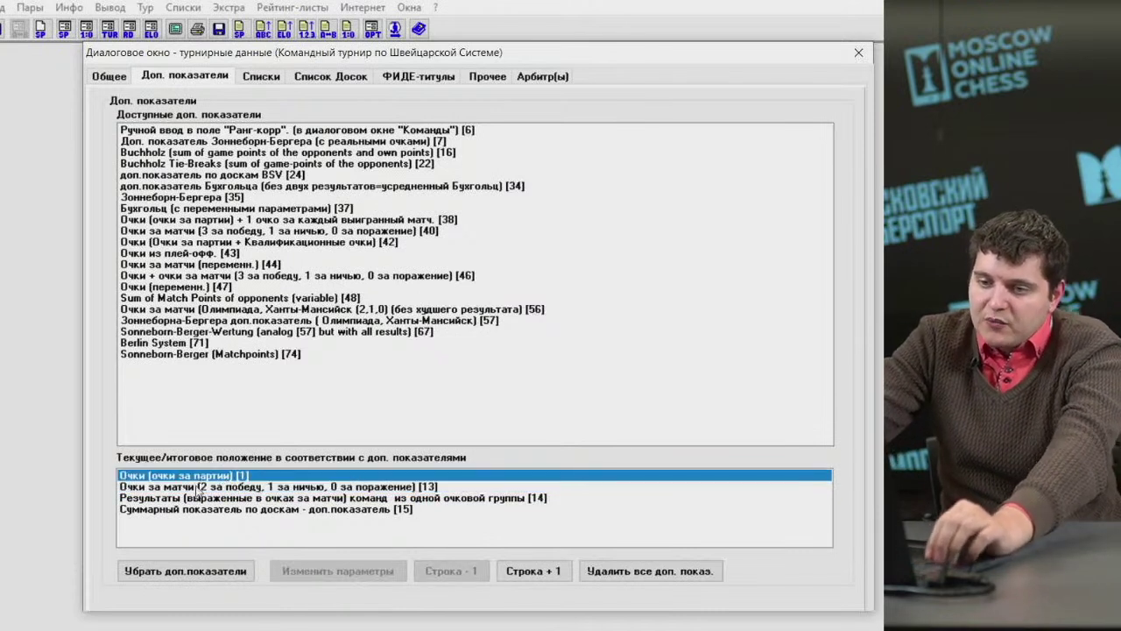
key(Down)
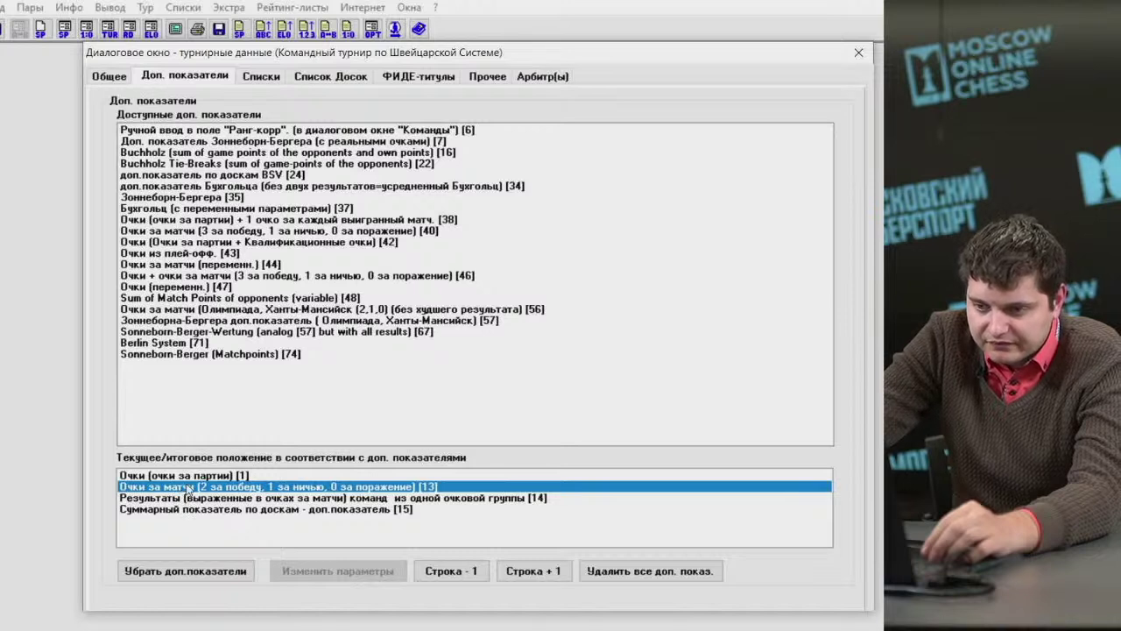
click(188, 477)
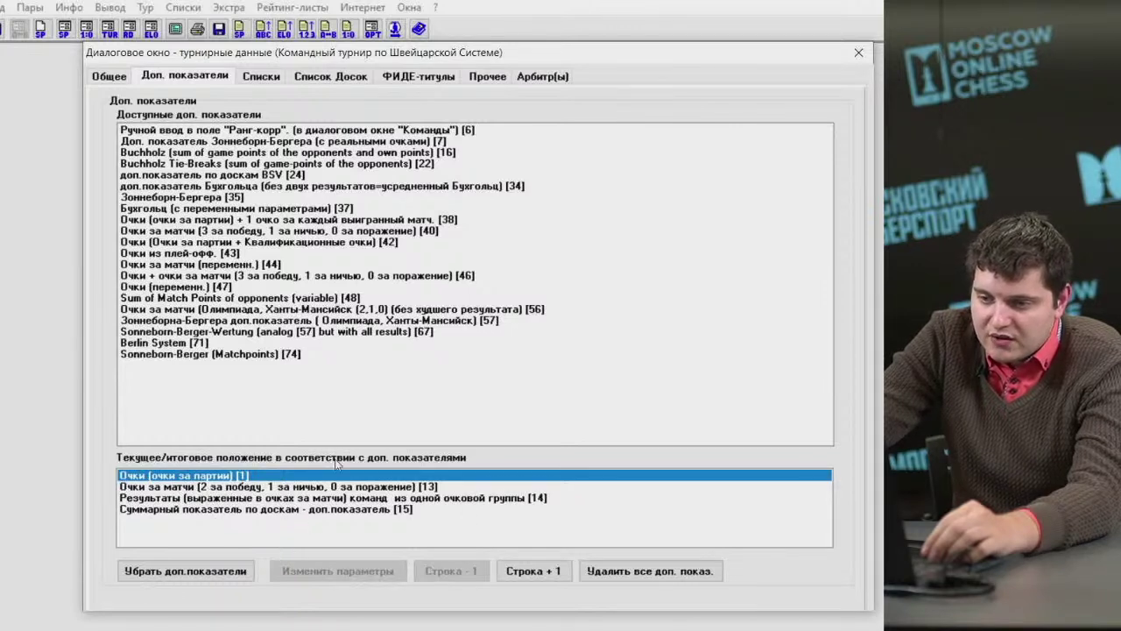
click(198, 489)
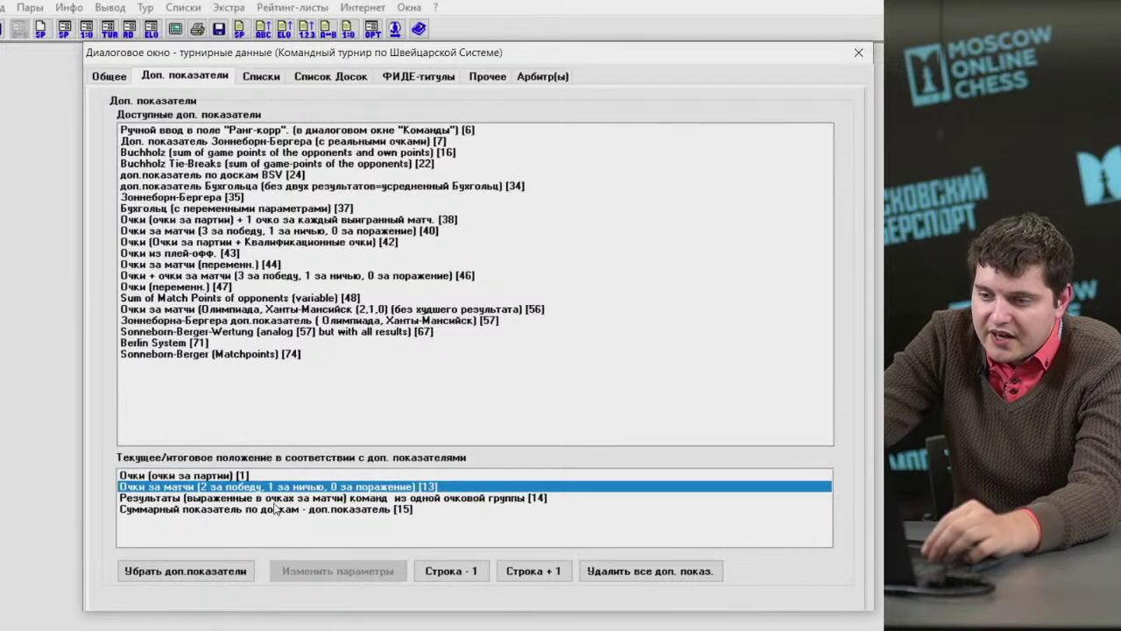
click(446, 575)
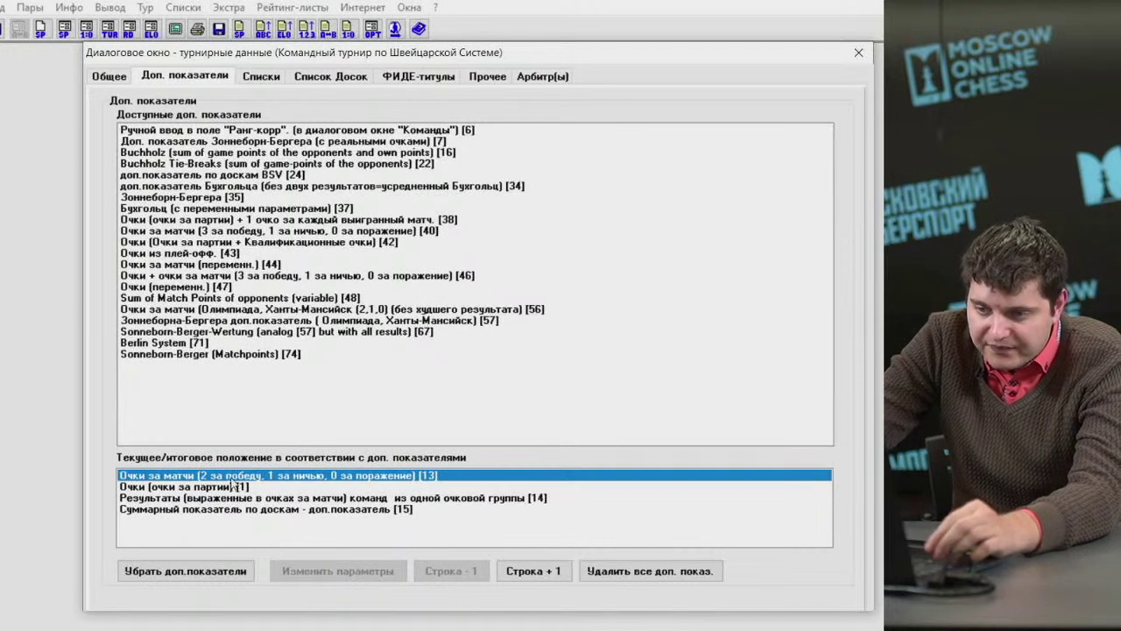
Check the tie-break entries: game points [1], match points [13] and team results [14].
click(211, 488)
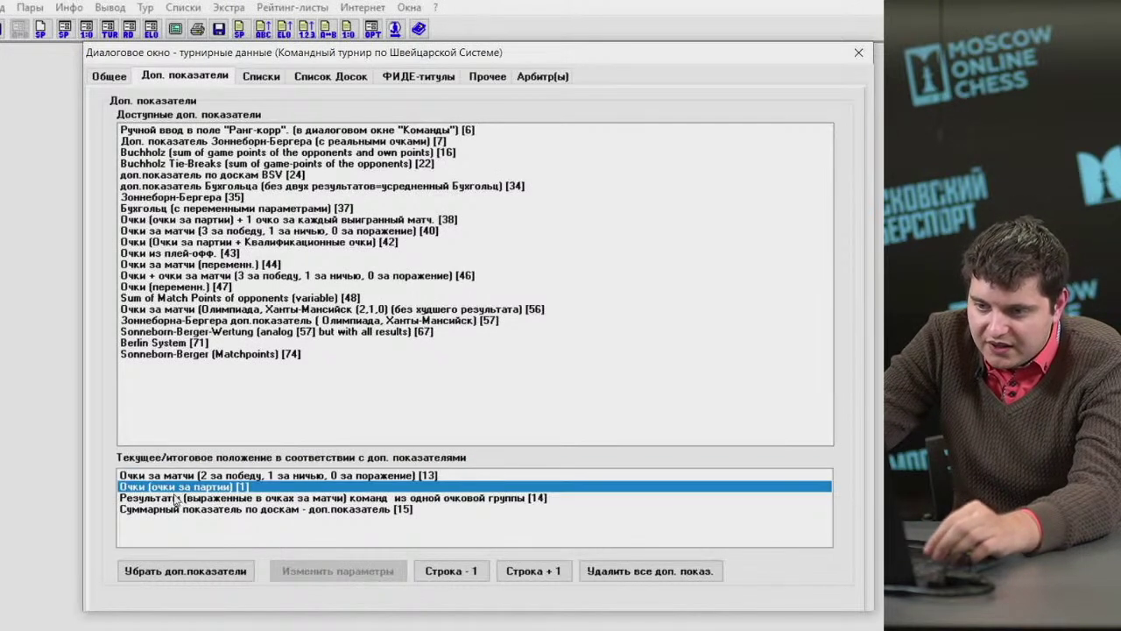
click(172, 476)
click(172, 487)
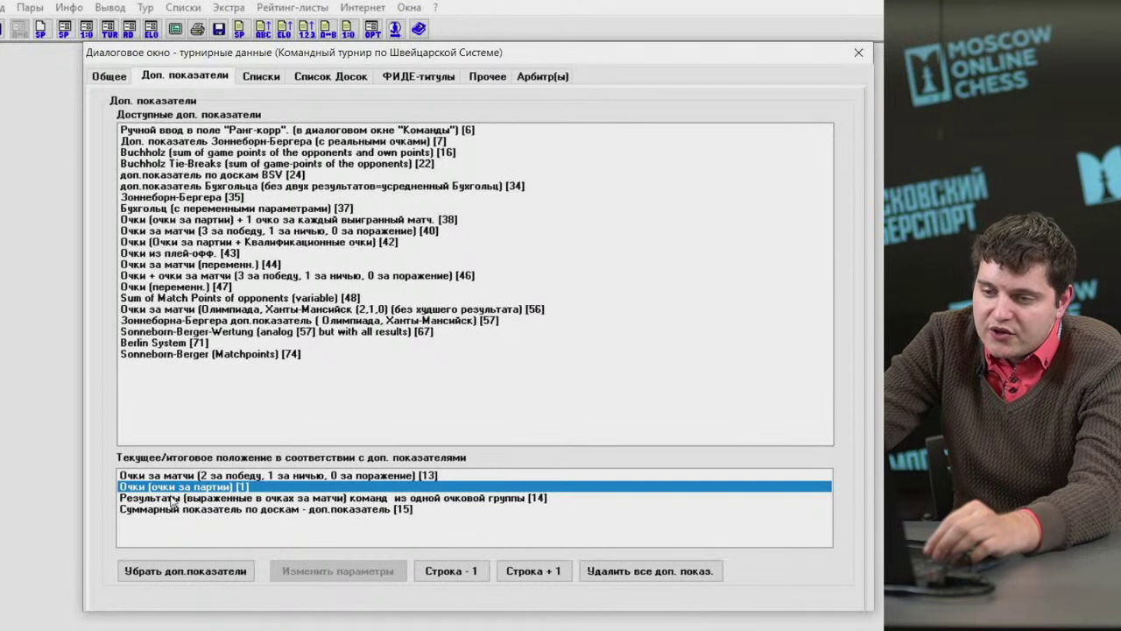
click(173, 499)
click(183, 477)
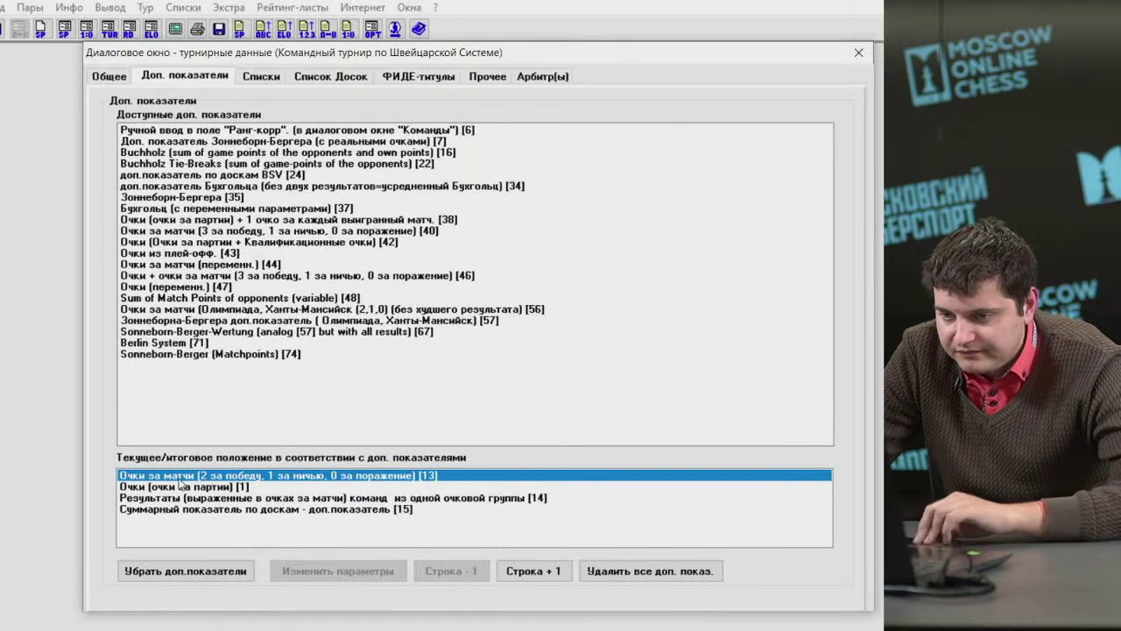
click(179, 498)
click(179, 486)
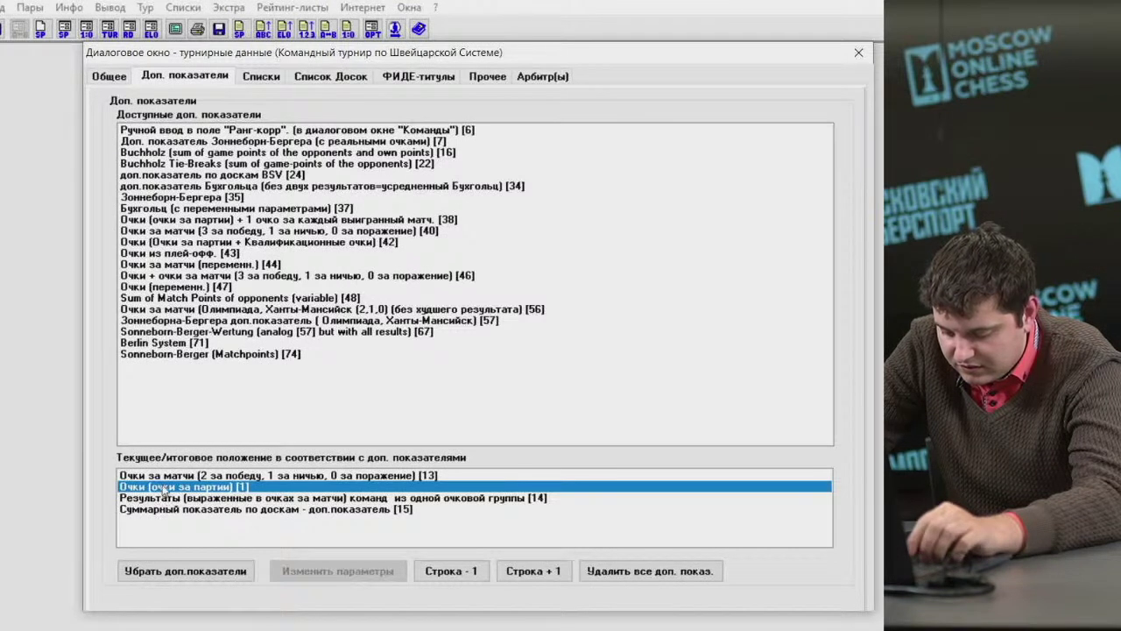
click(200, 511)
click(191, 500)
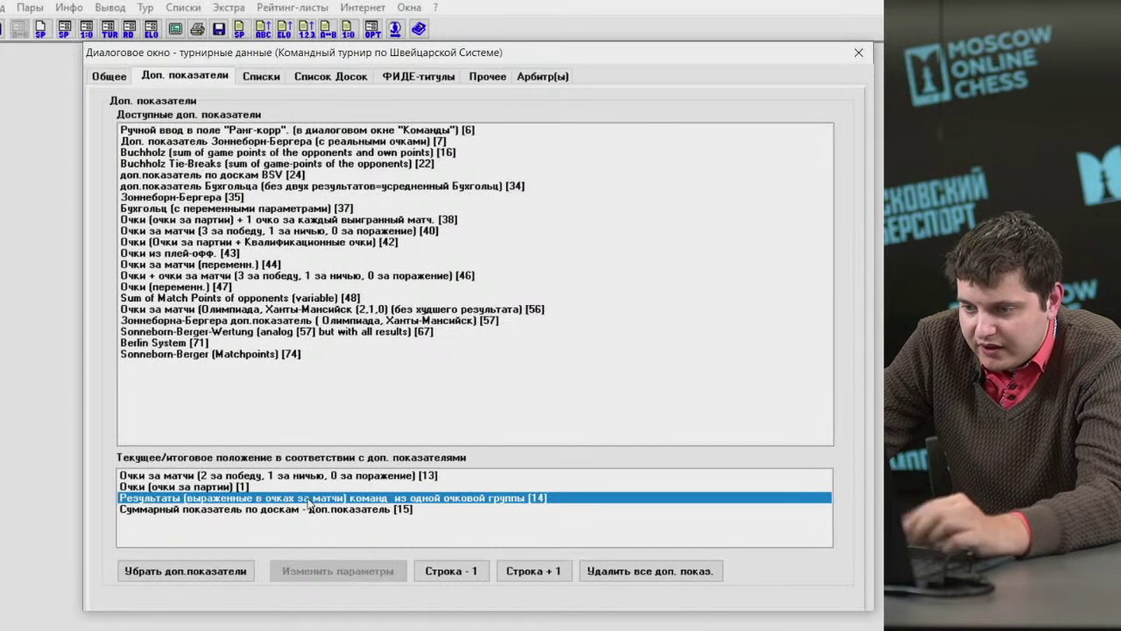
Remove board points [15] from the tie-breaks, recheck the order, and confirm the tournament data.
click(260, 511)
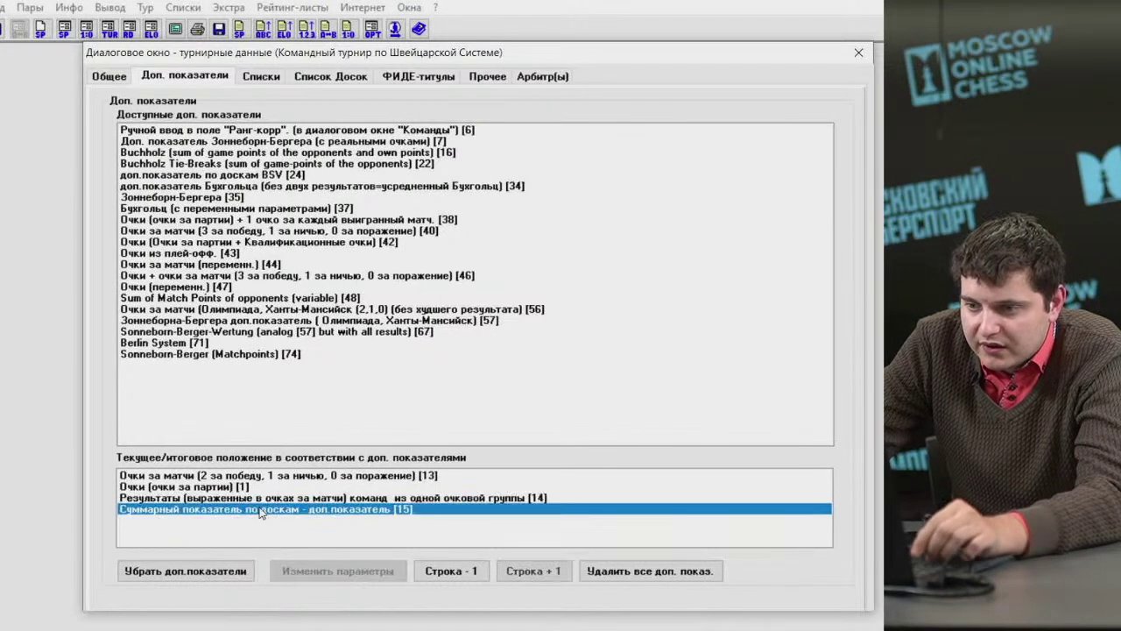
click(245, 574)
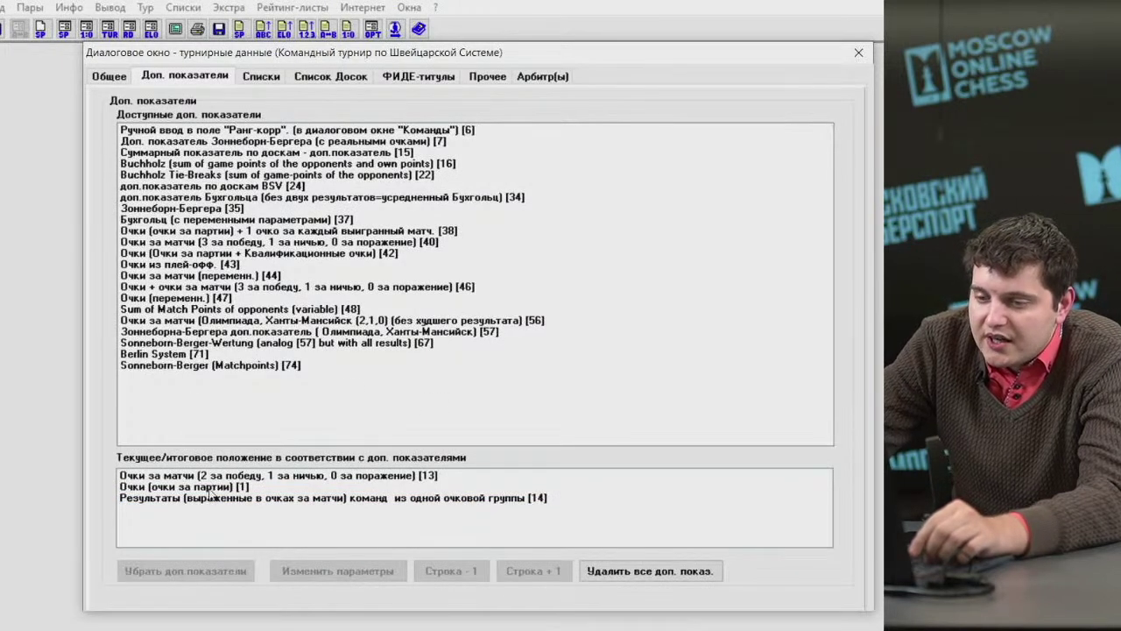
click(201, 497)
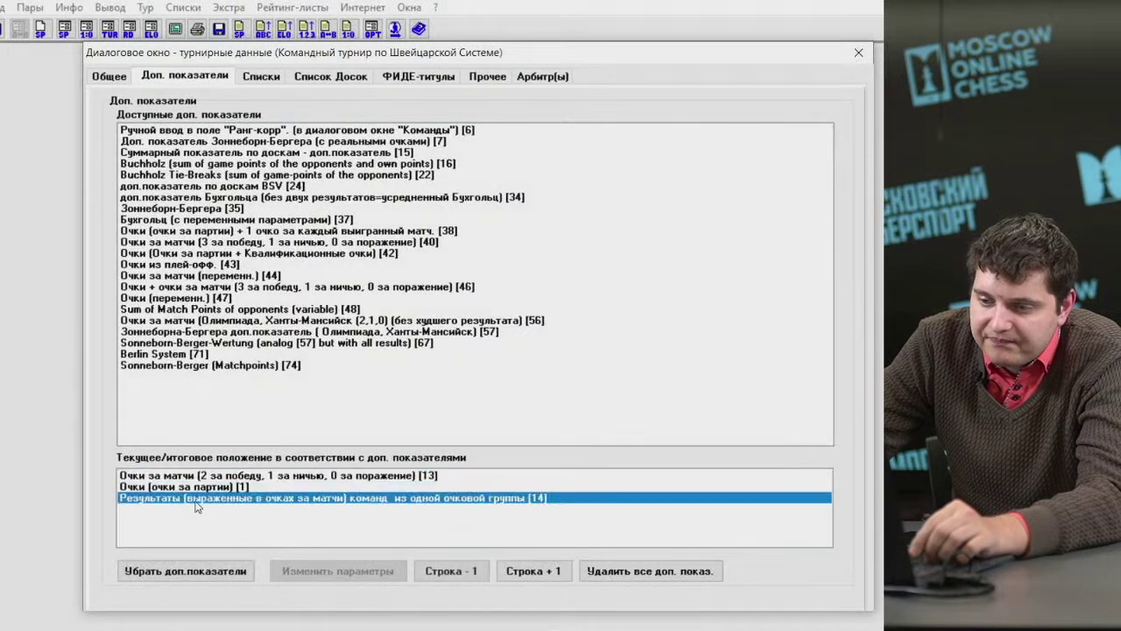
click(193, 476)
click(189, 487)
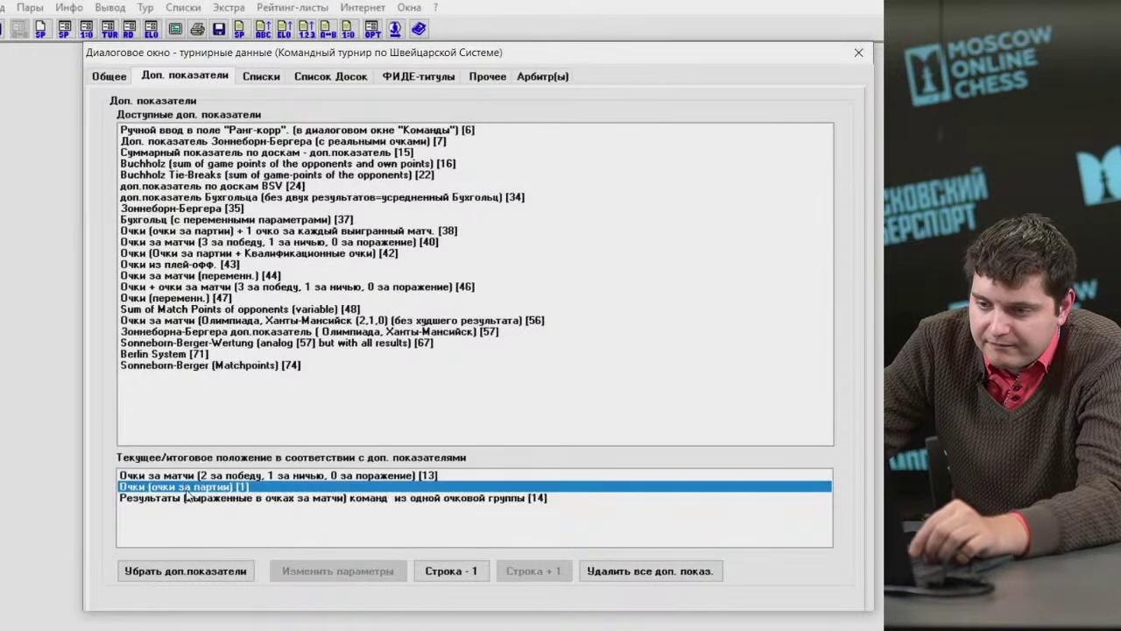
click(189, 476)
click(108, 77)
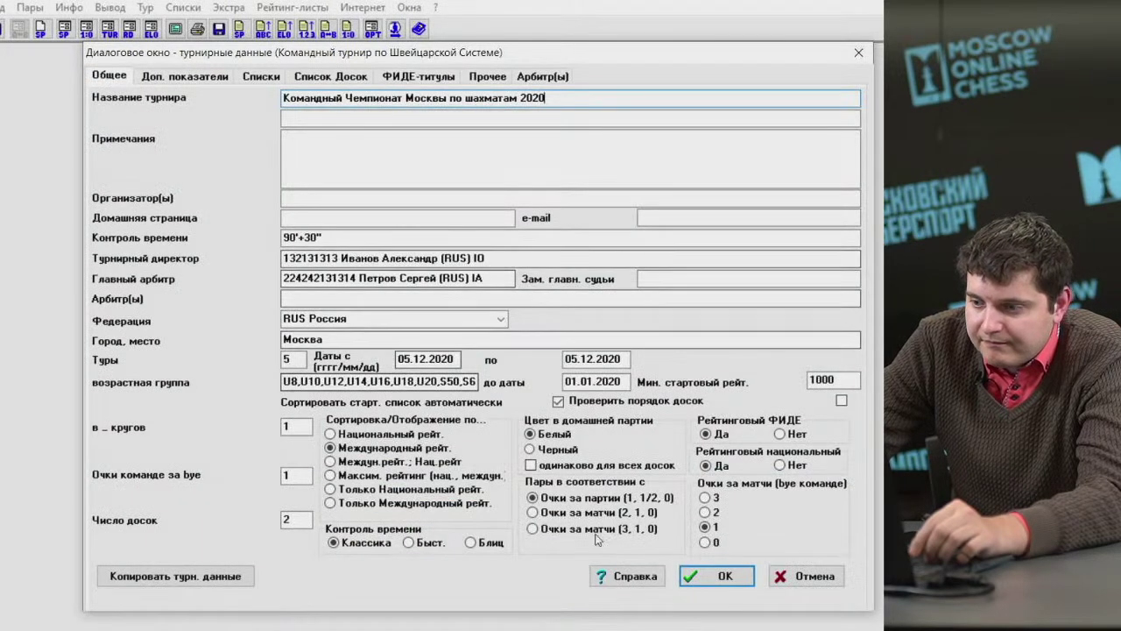
click(708, 580)
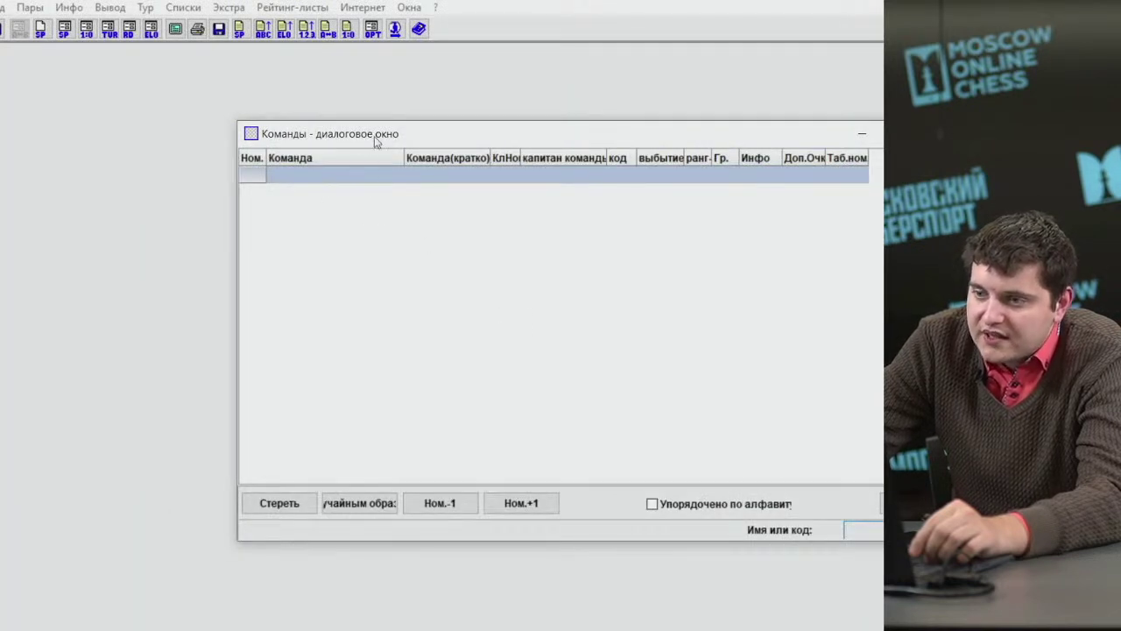
Move the Команды dialog up and left, then select the first row's Команда cell.
drag(375, 141, 242, 79)
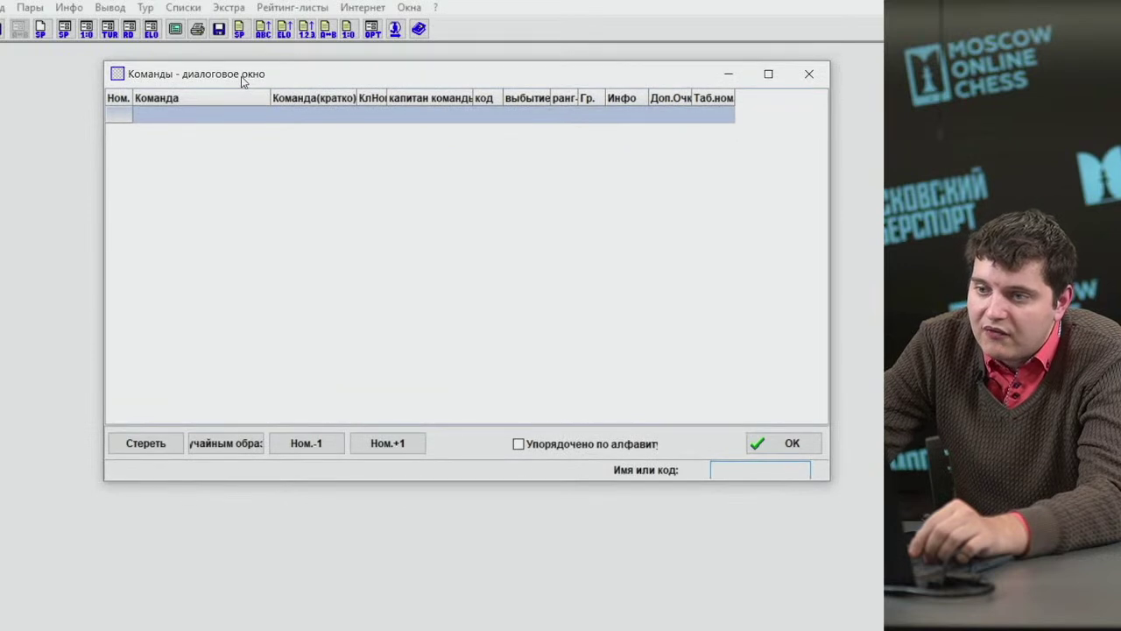
click(225, 115)
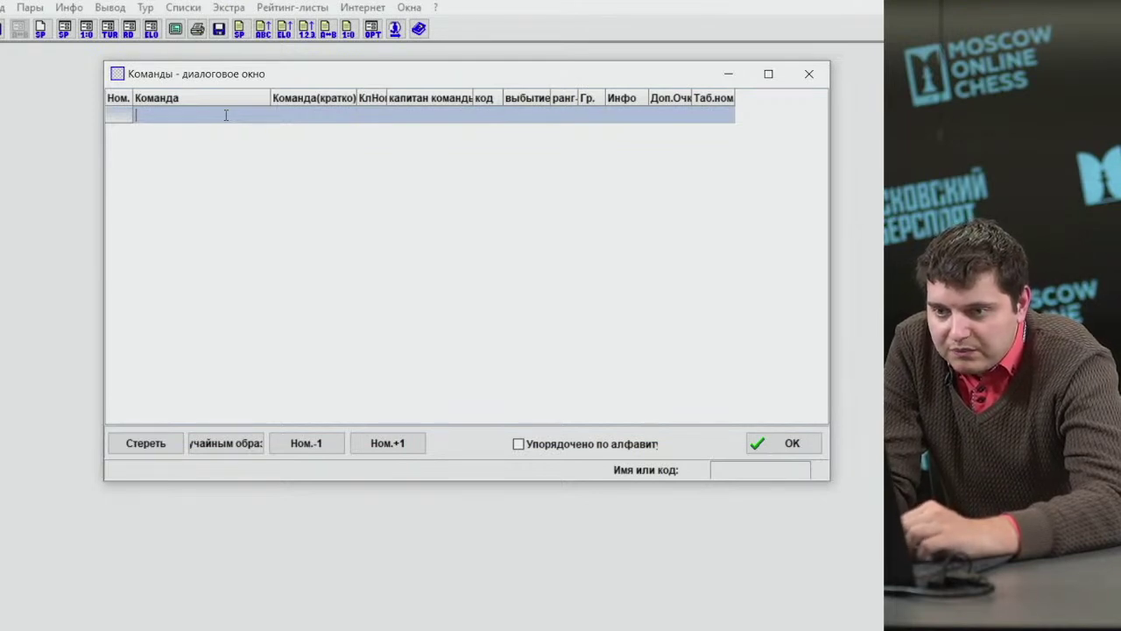
Enter the first three teams: Апельсин, Банан (fixing its capitalisation) and Ананас.
text(A)
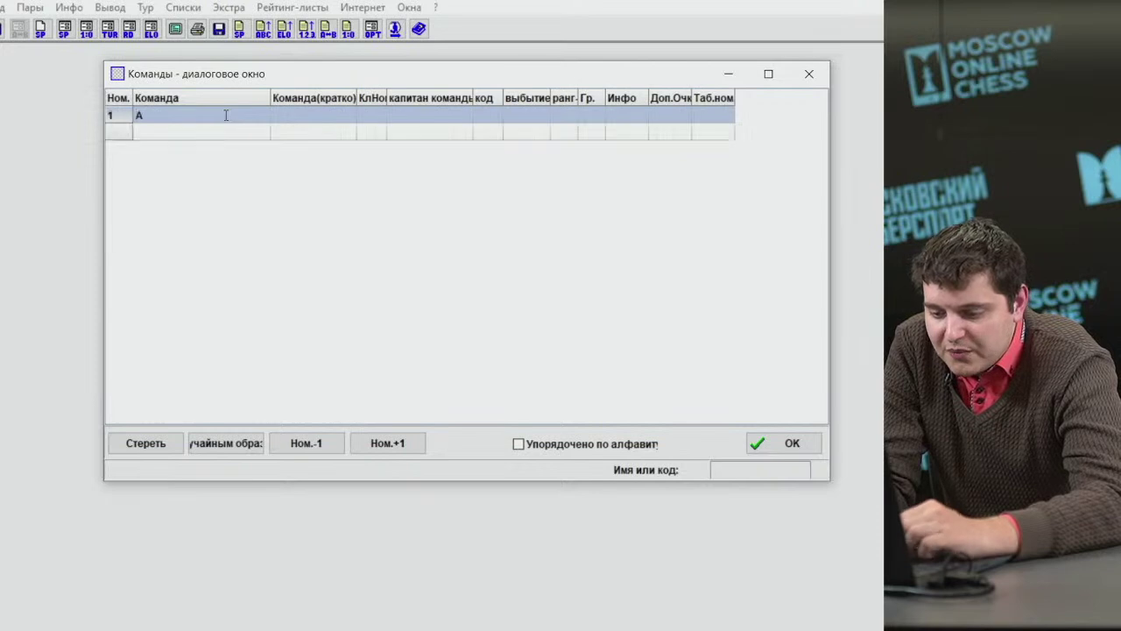
text(пельсин)
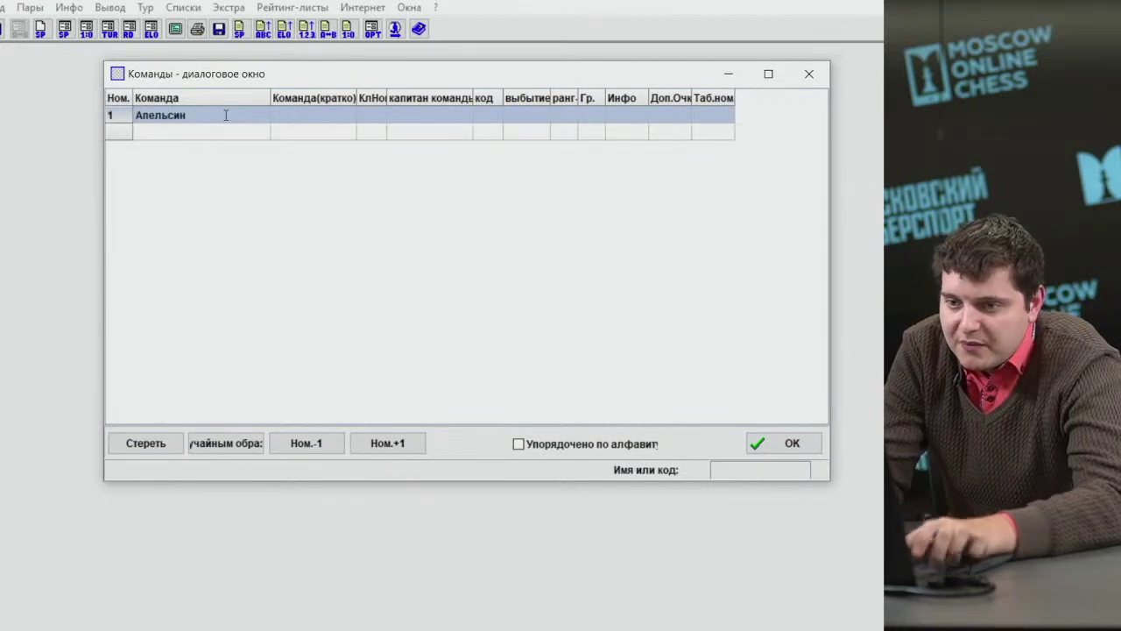
click(210, 136)
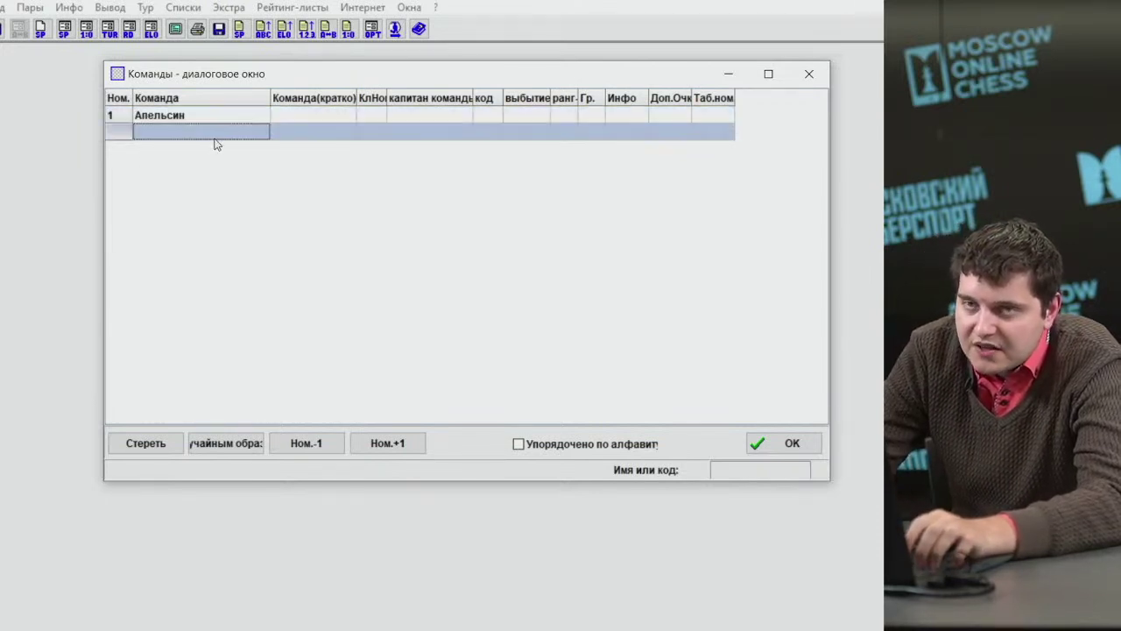
double_click(206, 134)
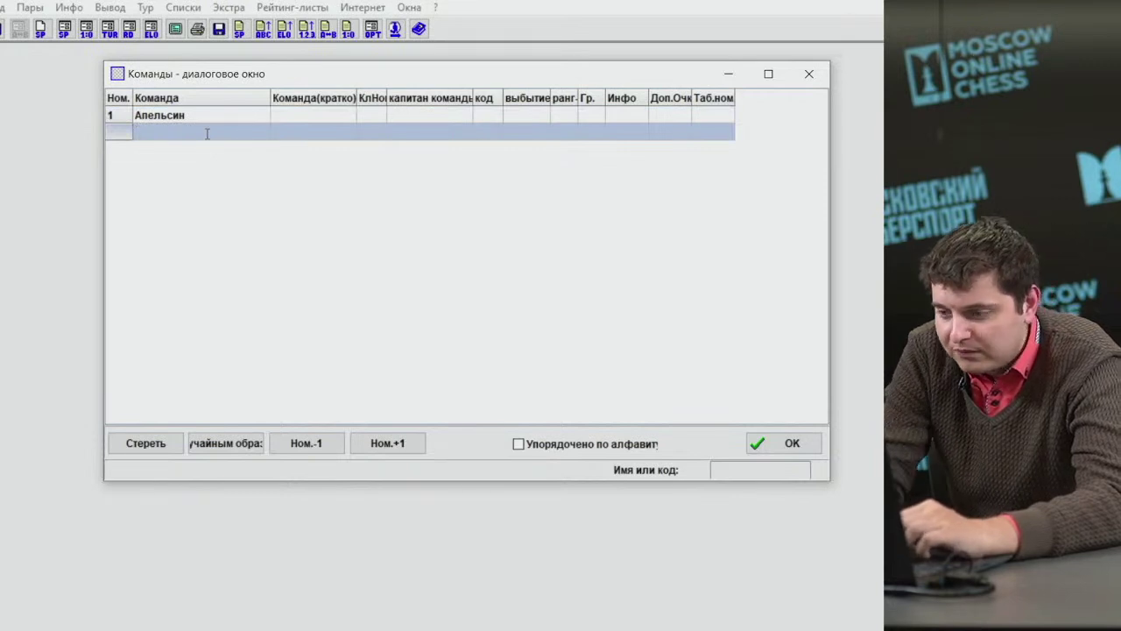
text(бАНАН)
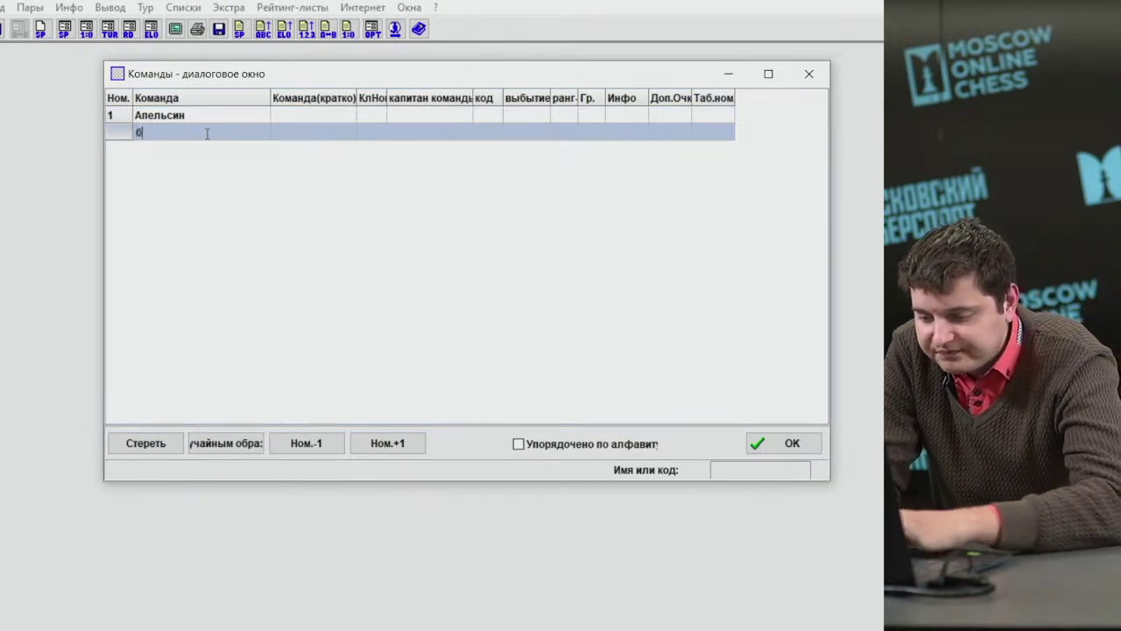
key(BackSpace)
key(BackSpace)
key(BackSpace)
key(BackSpace)
key(BackSpace)
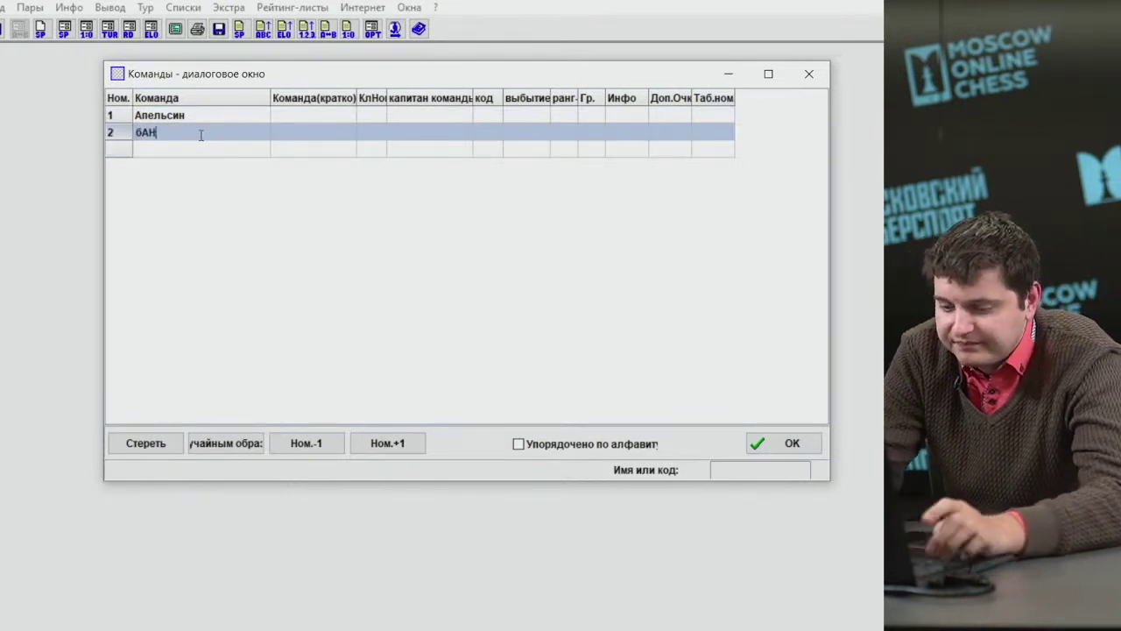
text(Банан)
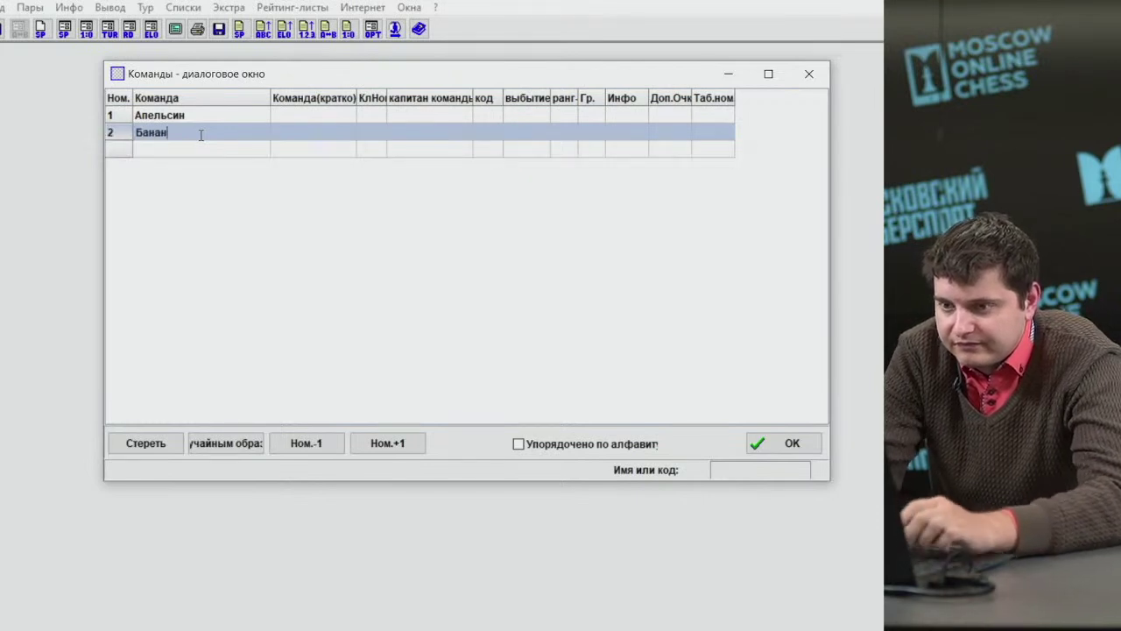
click(179, 150)
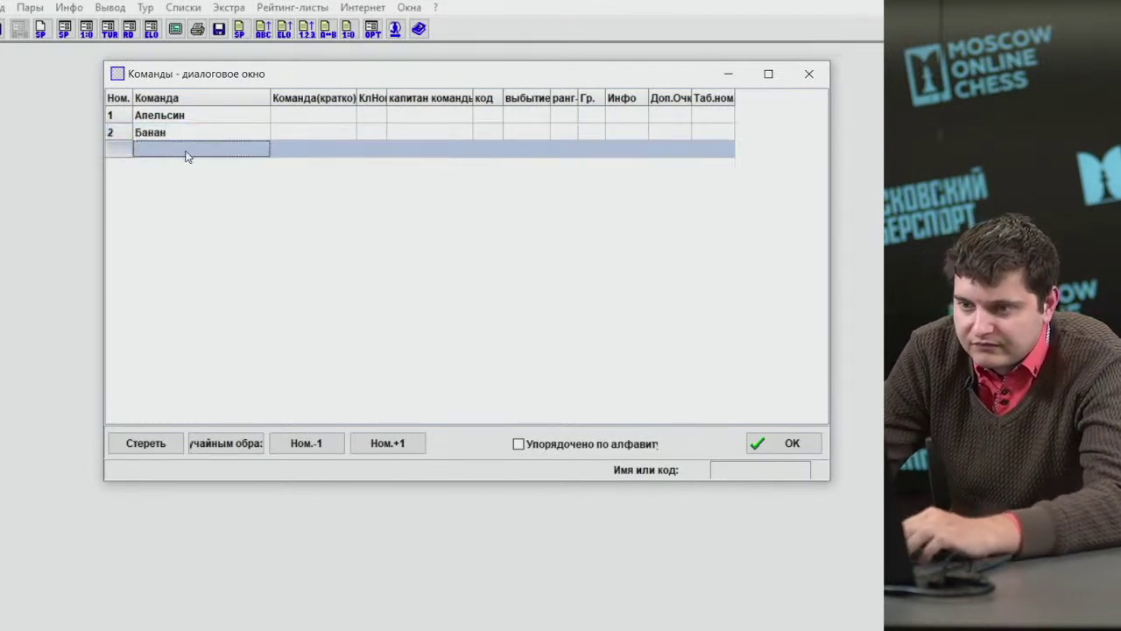
text(Ан)
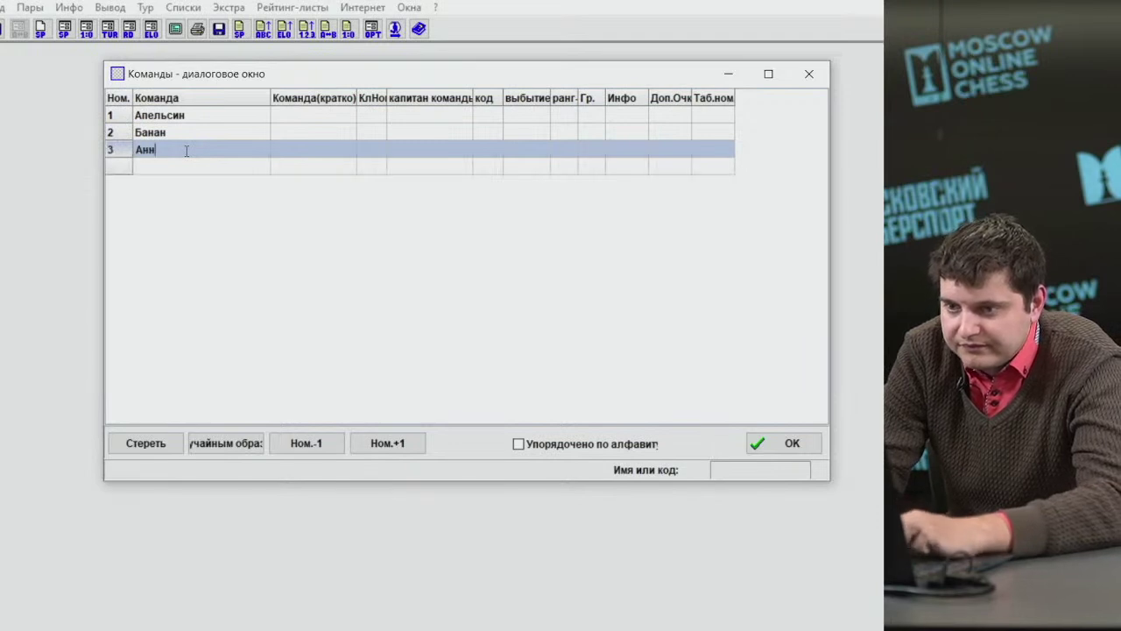
text(анас)
click(181, 164)
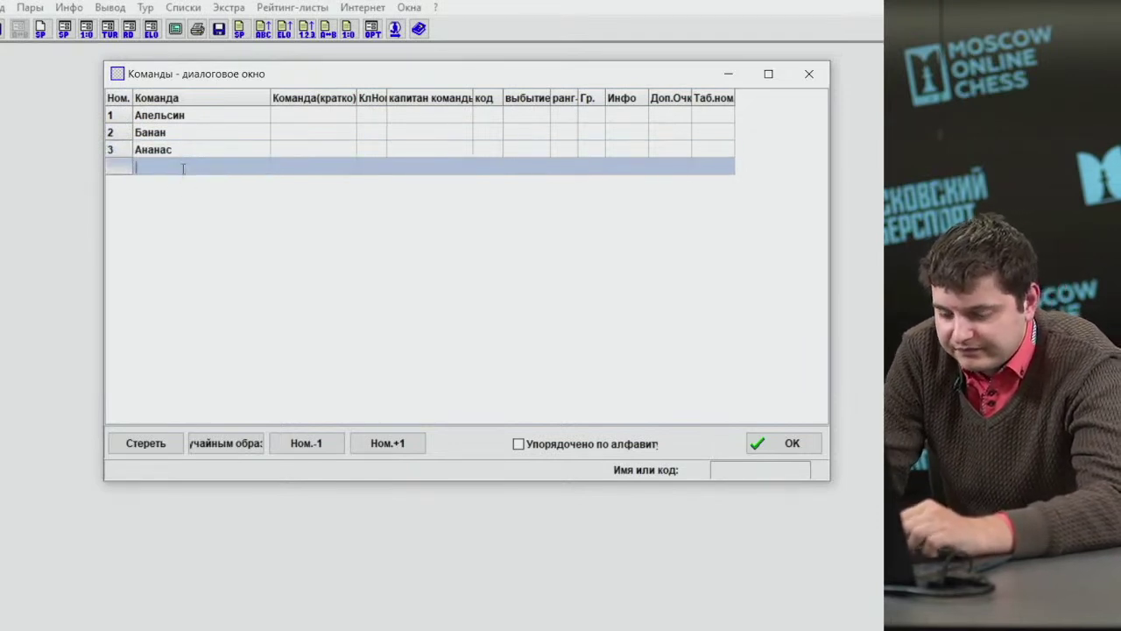
Enter the remaining teams Ежевика, Кокос and Персик in rows four to six.
text(Е)
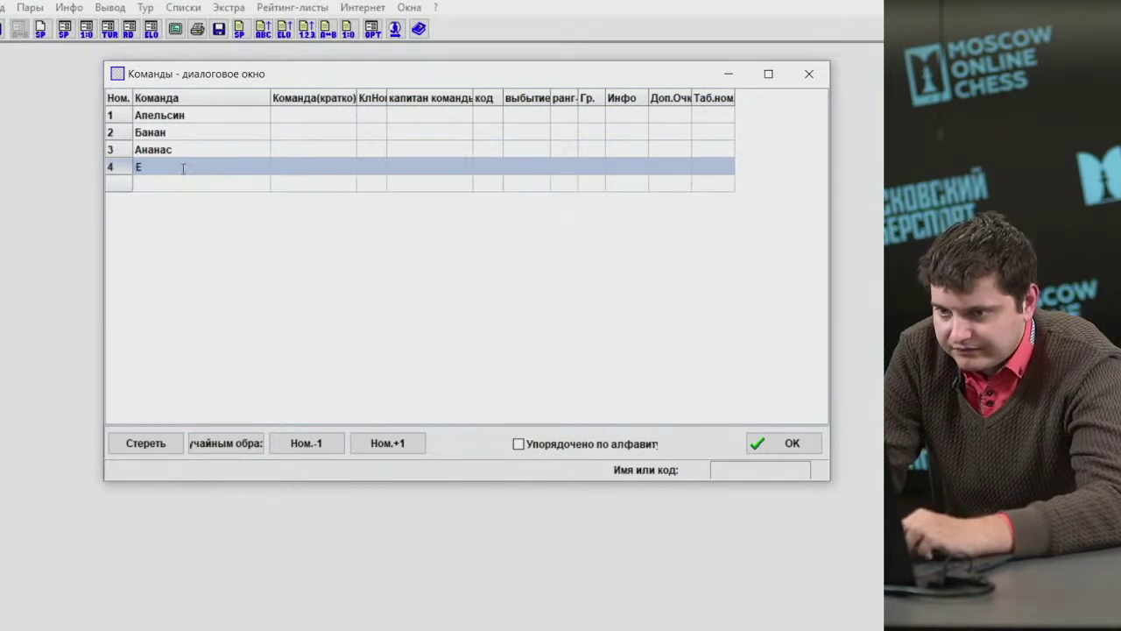
text(жевика)
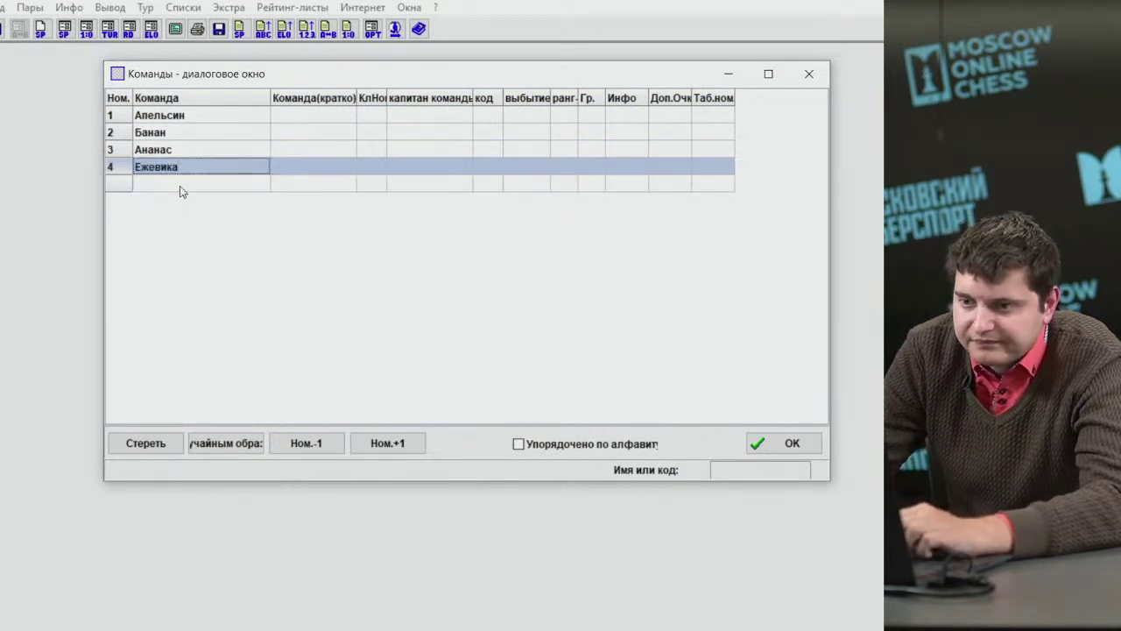
click(180, 189)
text(Кокос)
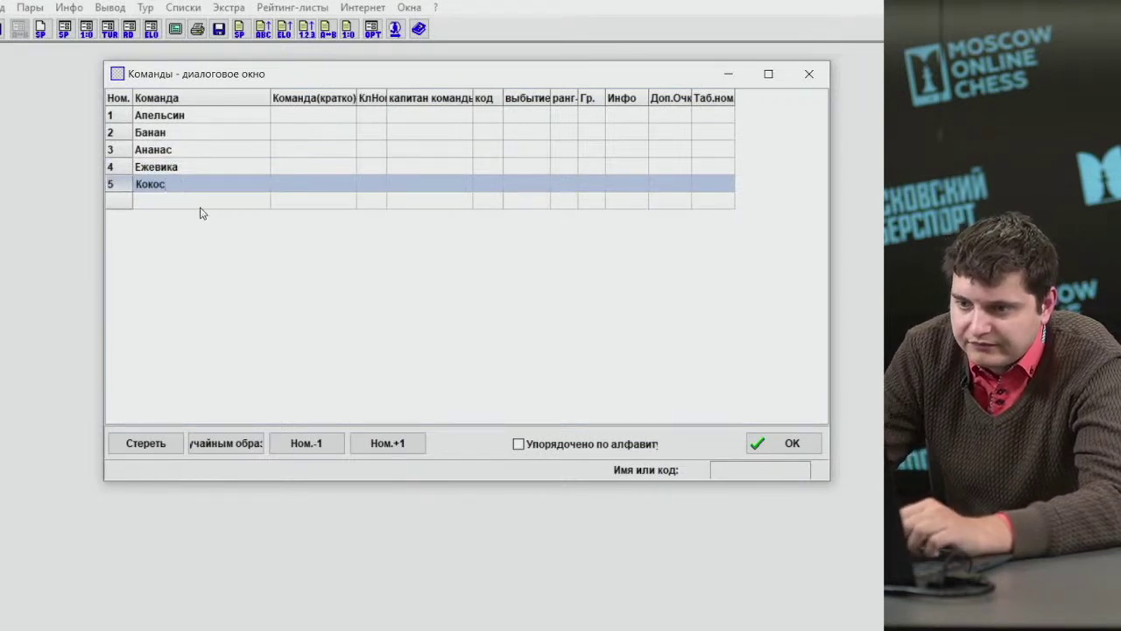
click(201, 204)
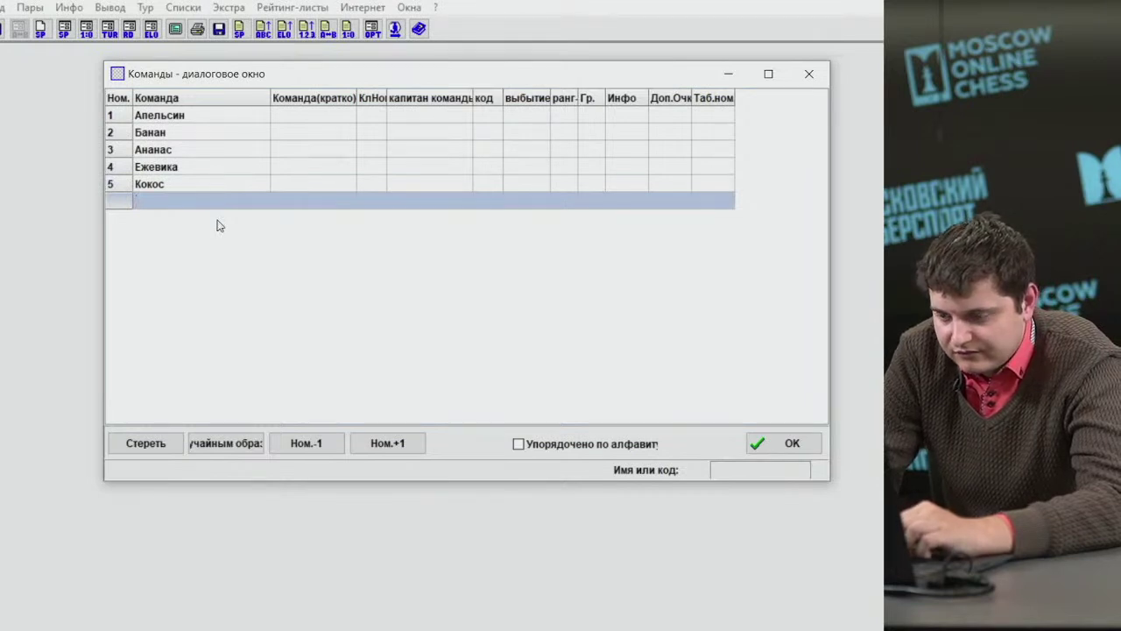
text(Персик)
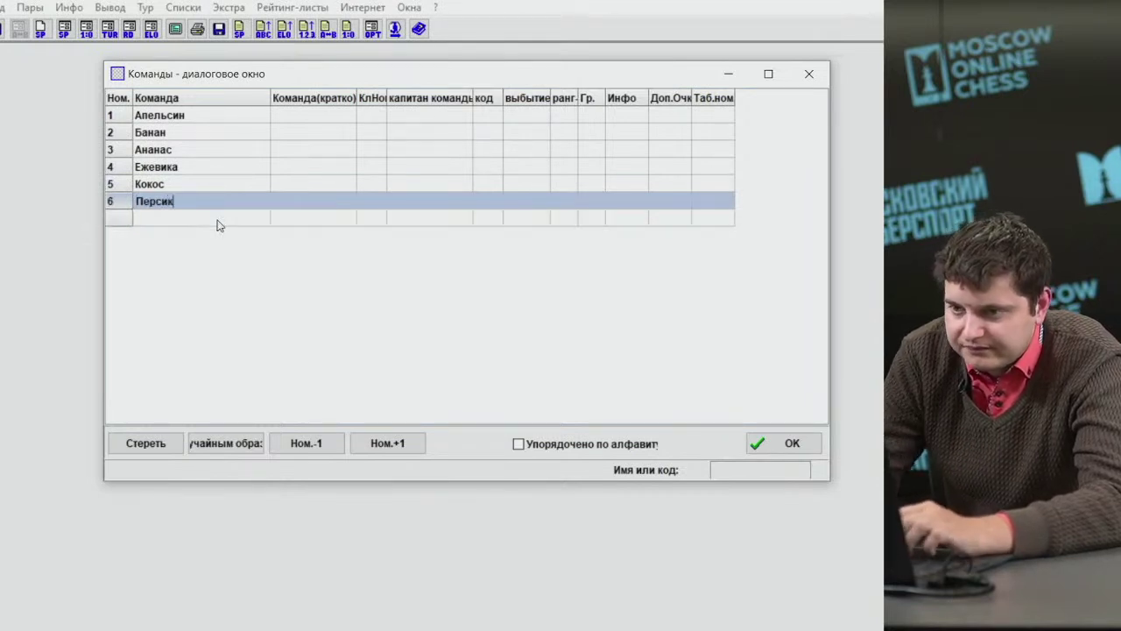
click(211, 222)
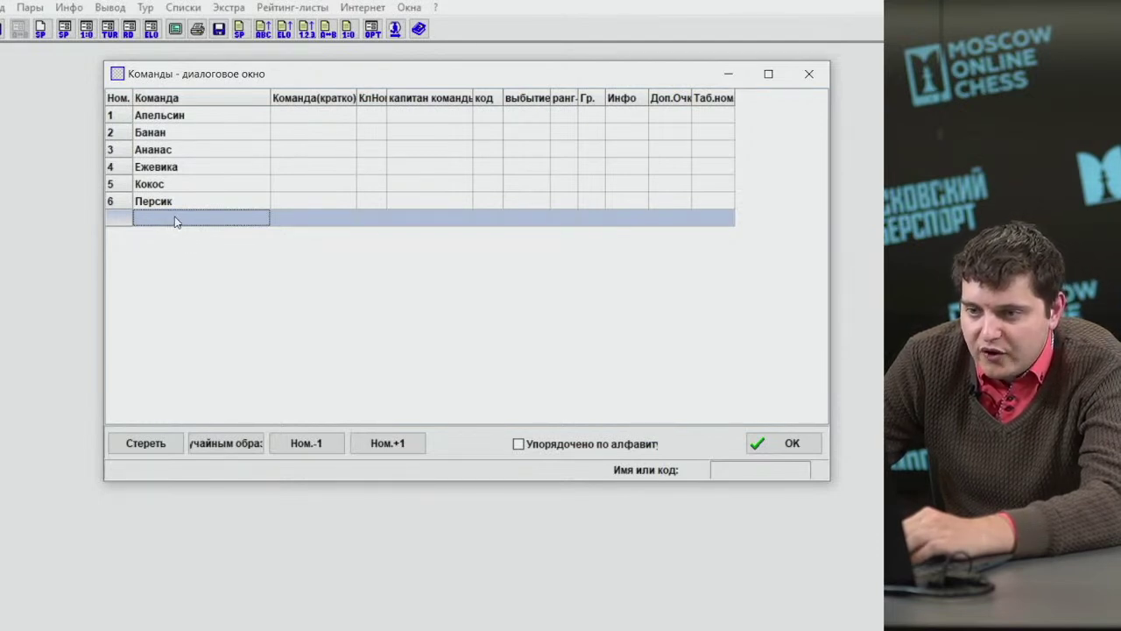
double_click(181, 216)
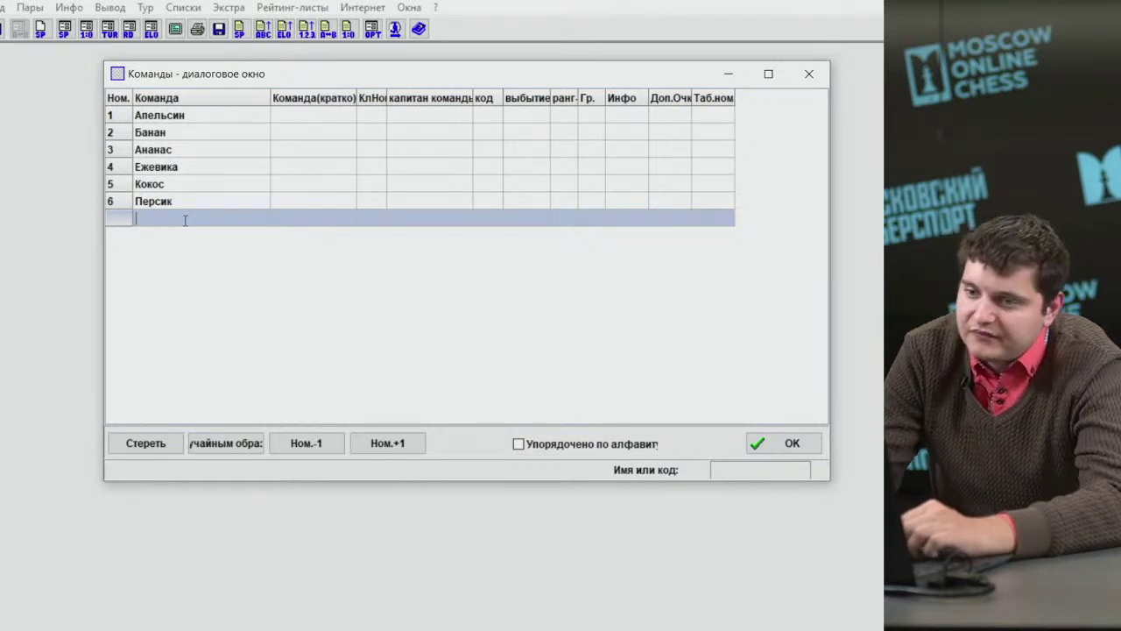
click(368, 543)
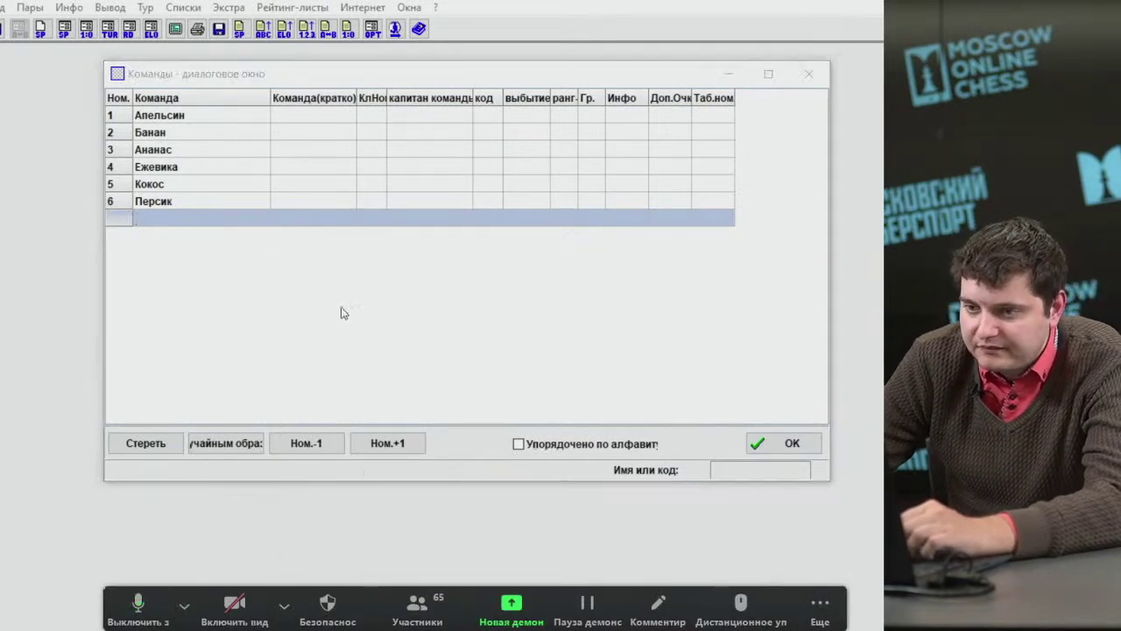
Confirm the six teams, then change the tournament's rounds from 5 to 3.
click(162, 198)
click(746, 451)
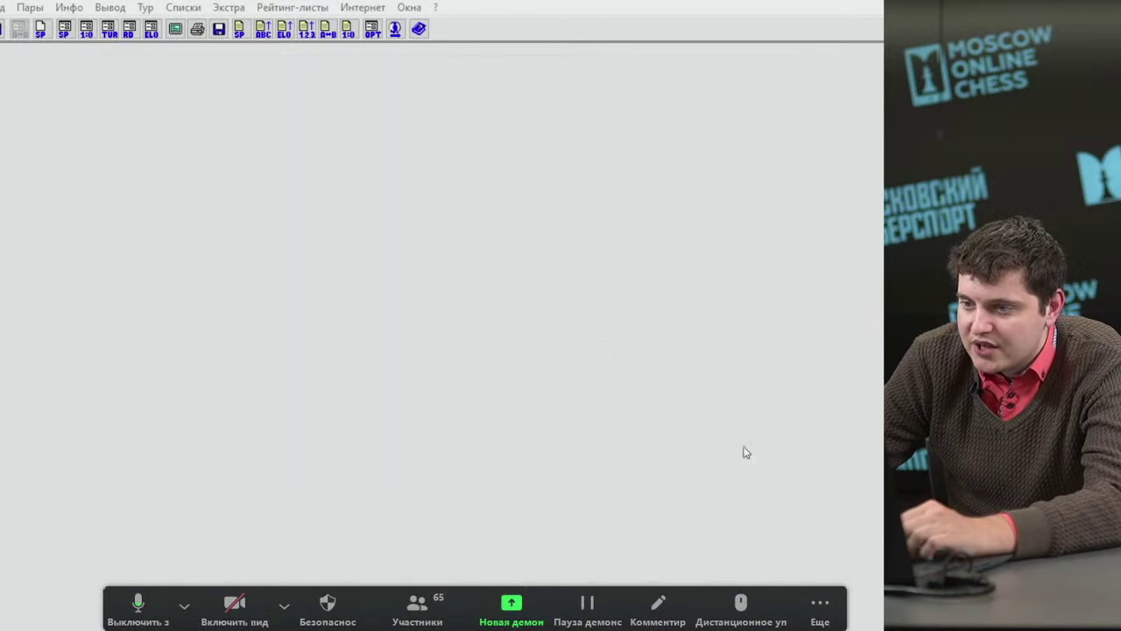
click(4, 7)
click(35, 111)
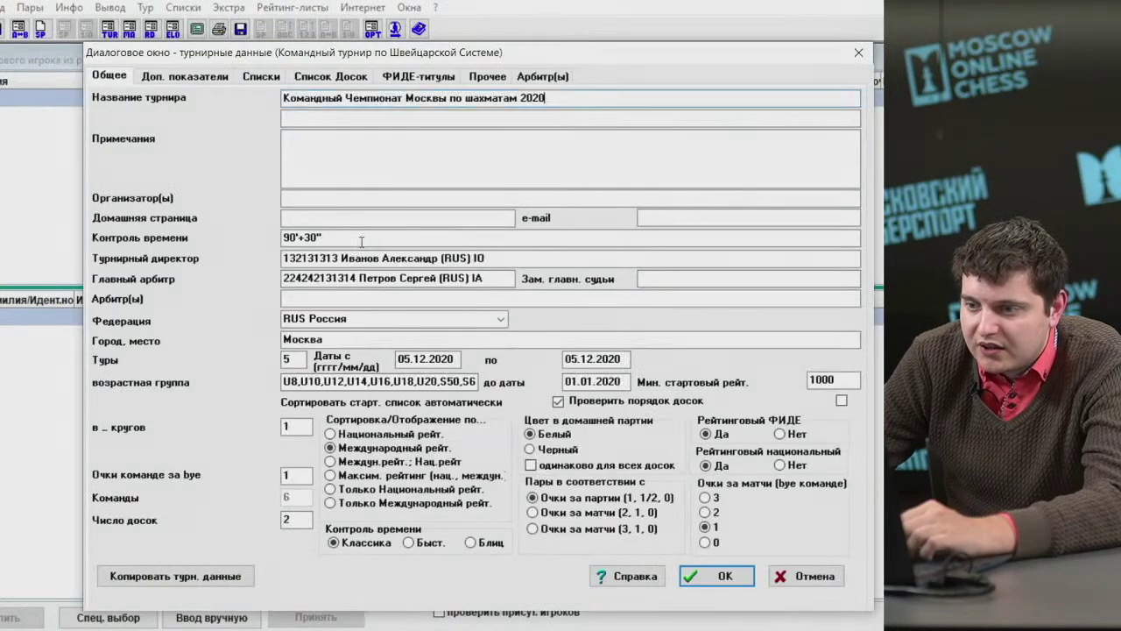
double_click(286, 360)
text(3)
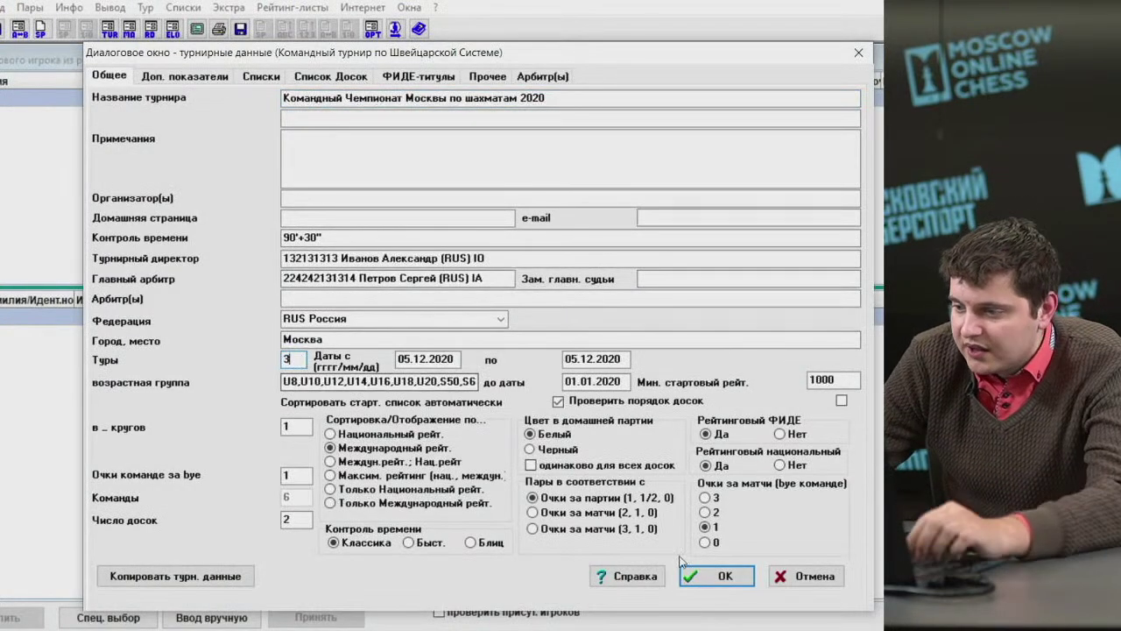
click(717, 576)
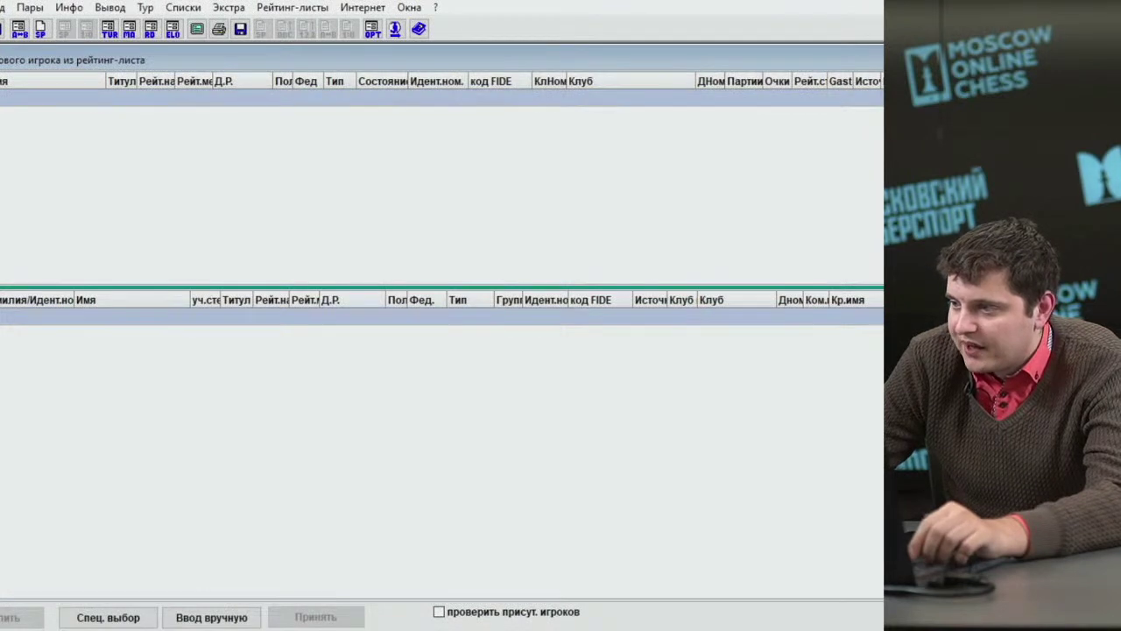
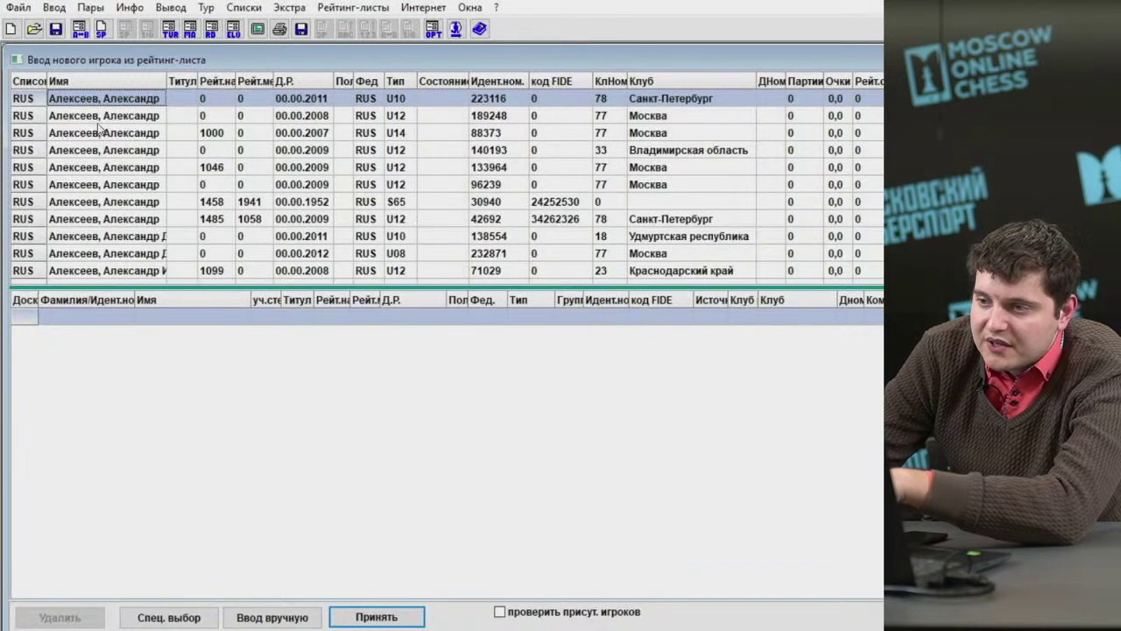
Add three consecutive rating-list players to team Банан.
key(Return)
key(Down)
key(Return)
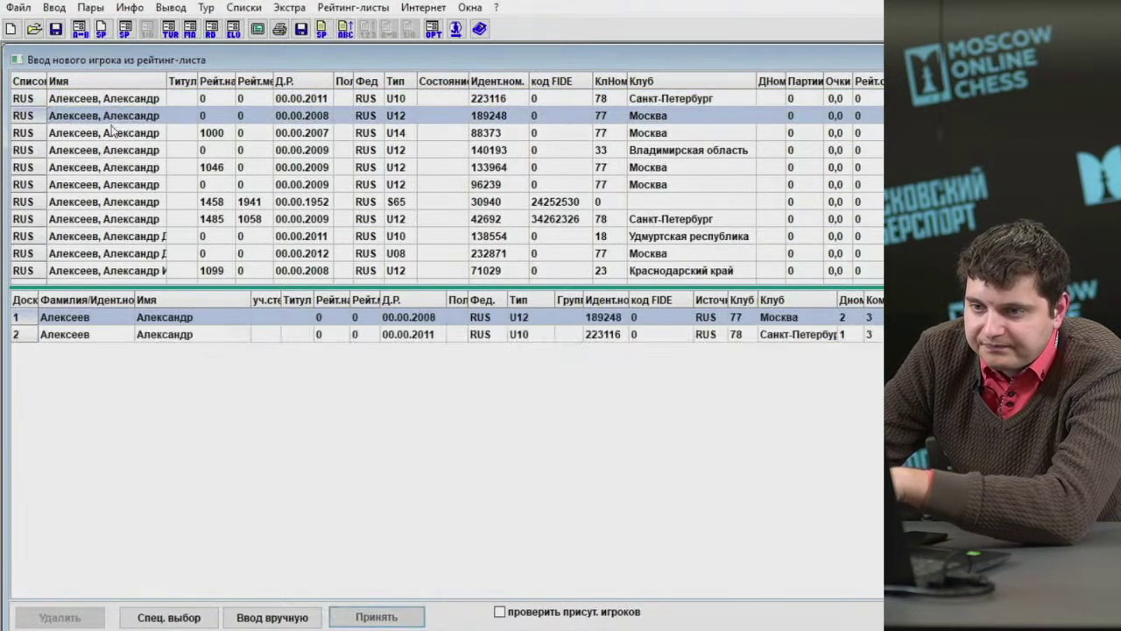
key(Down)
key(Return)
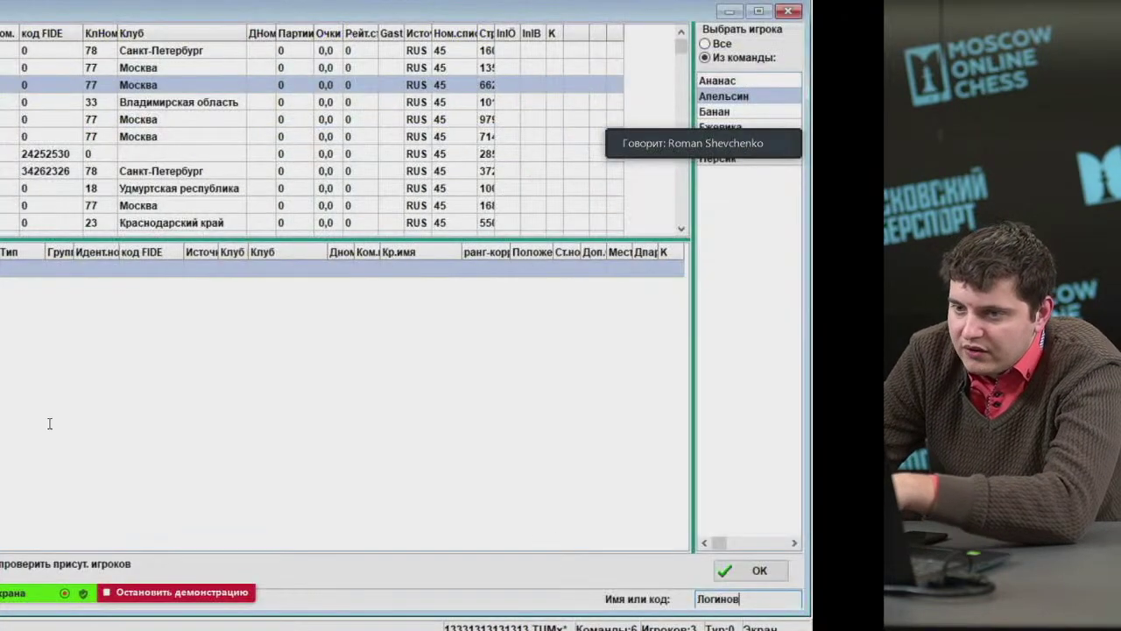
Add three surname-search matches to team Апельсин.
key(Return)
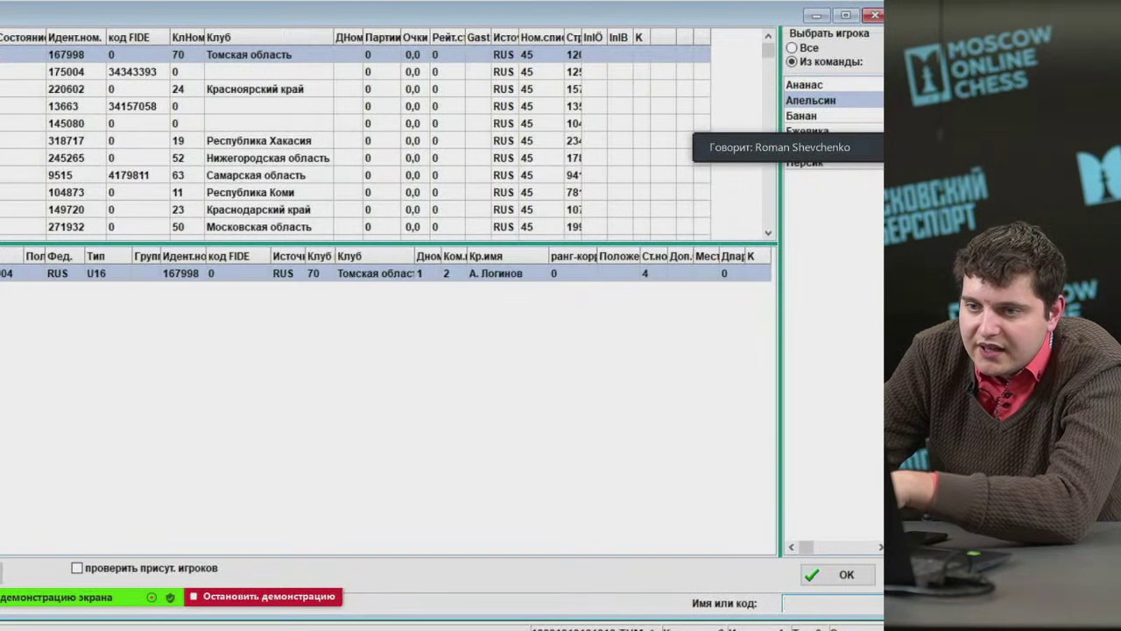
key(Down)
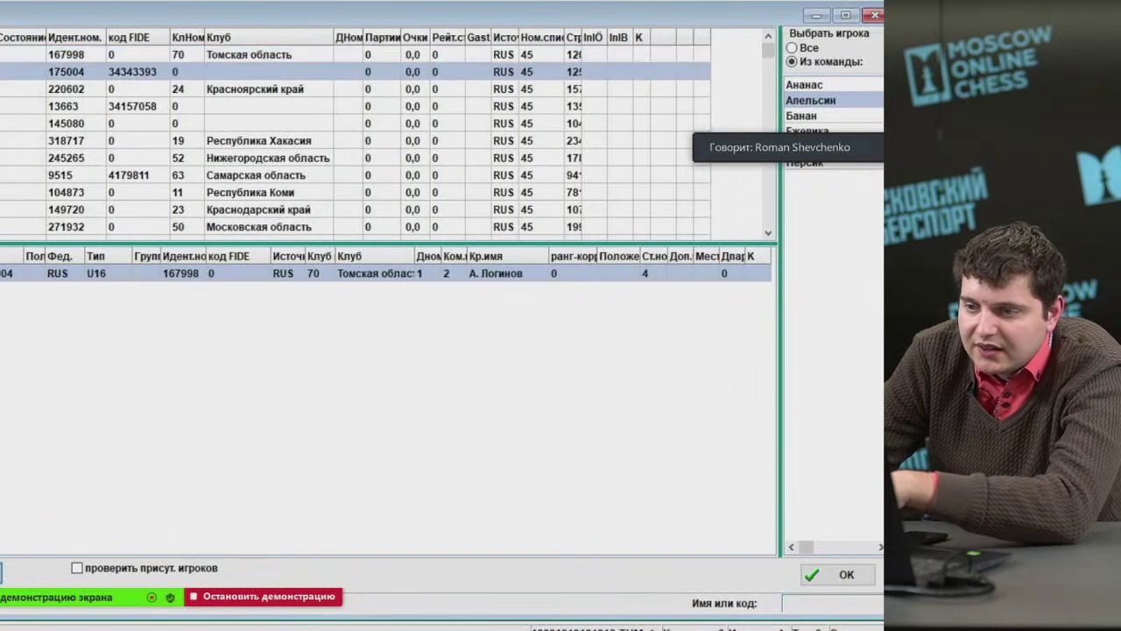
key(Return)
key(Down)
key(Return)
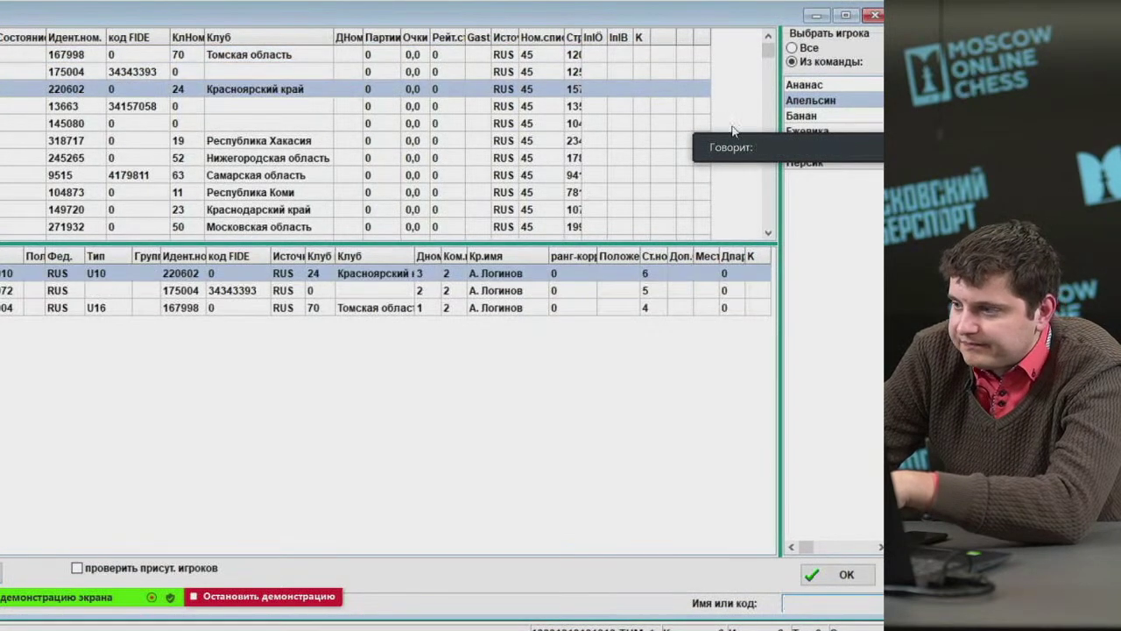
click(811, 85)
click(800, 596)
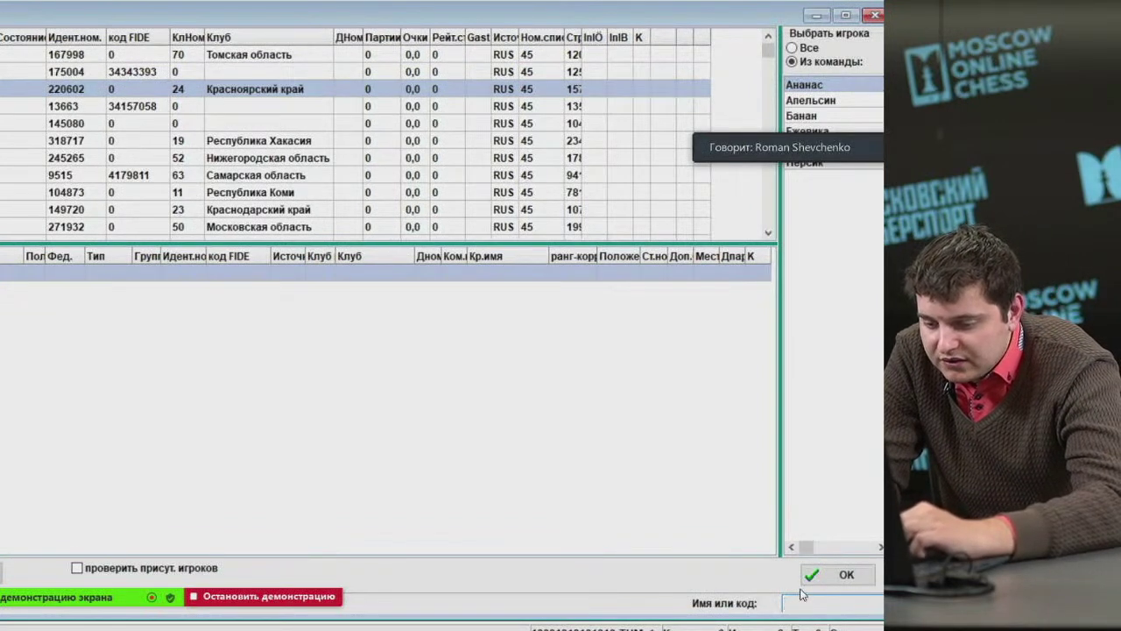
Search the surname 'Попов' and add the matching players to team Ананас.
text(Попов)
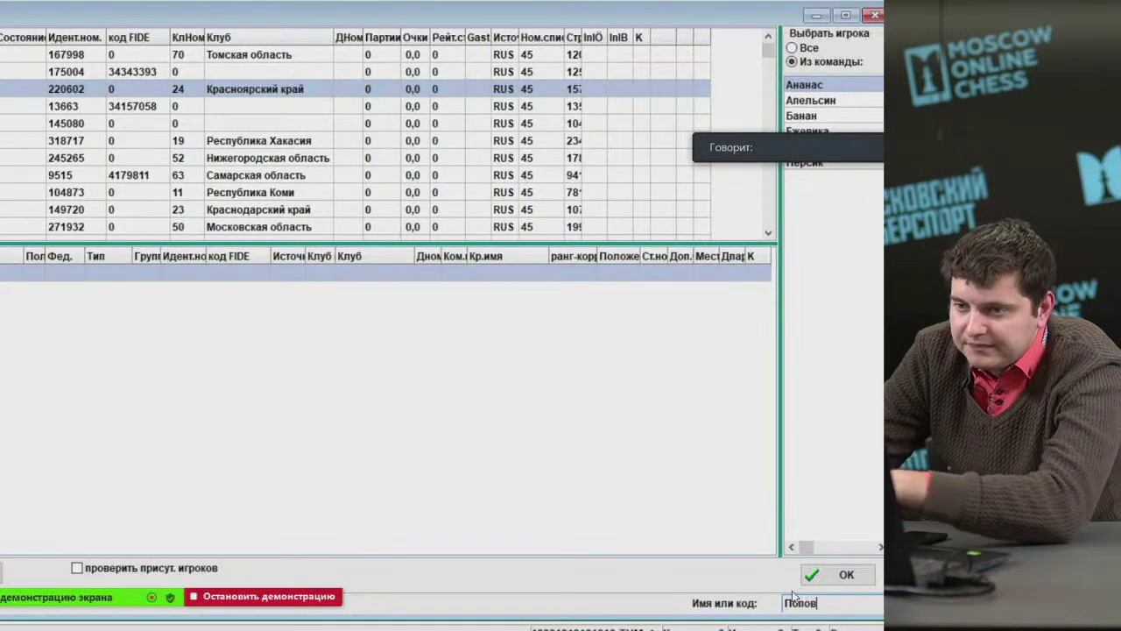
key(Return)
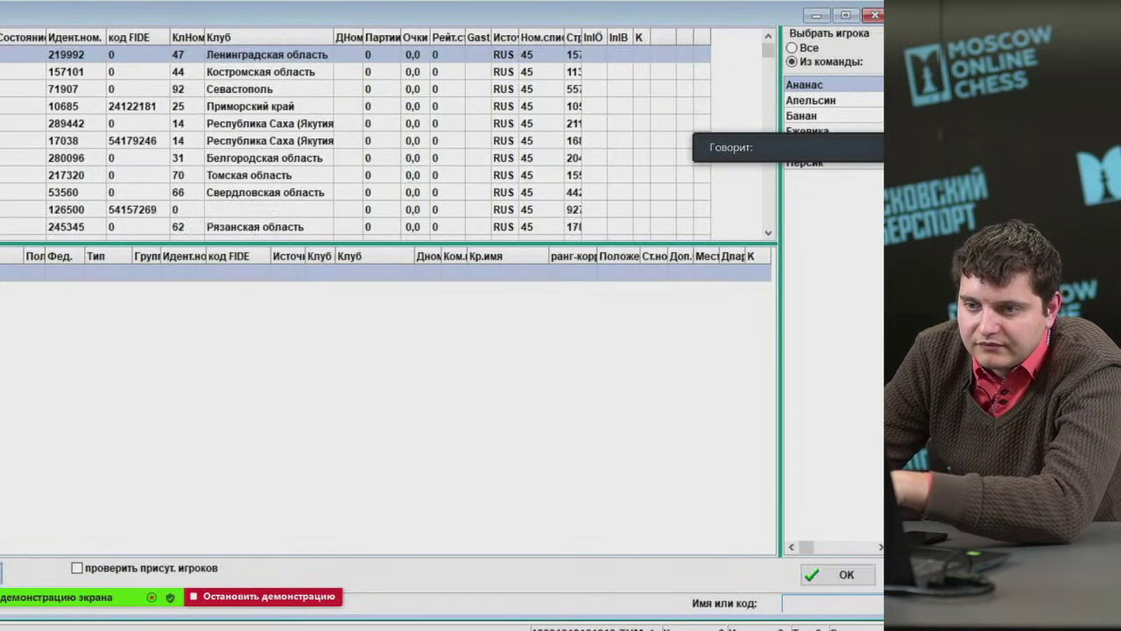
click(249, 106)
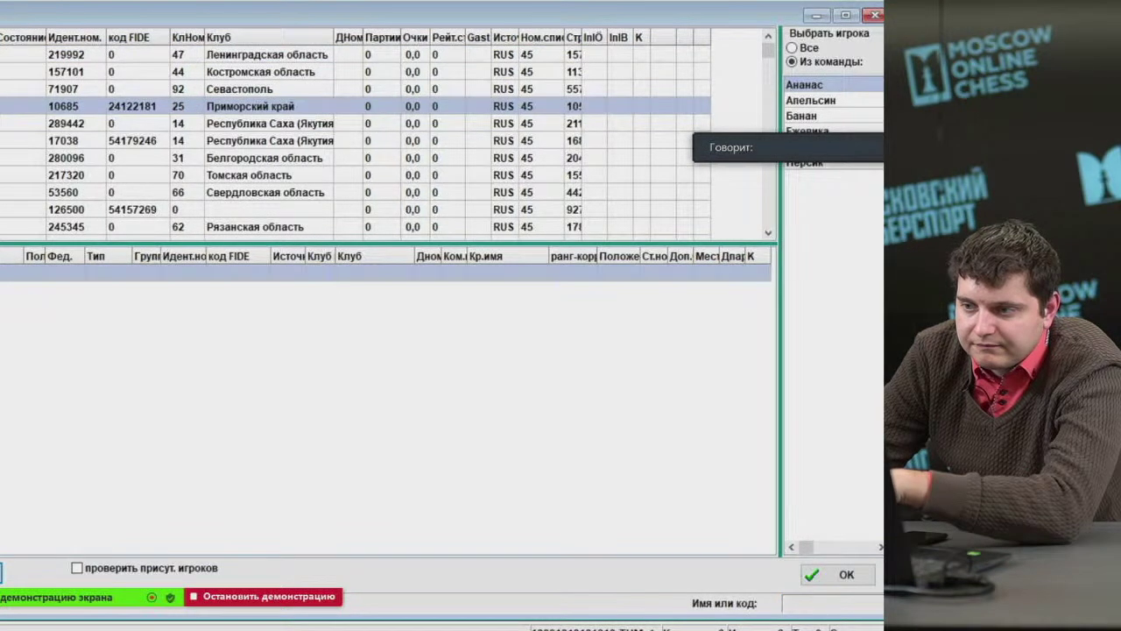
key(Return)
key(Return)
key(Return)
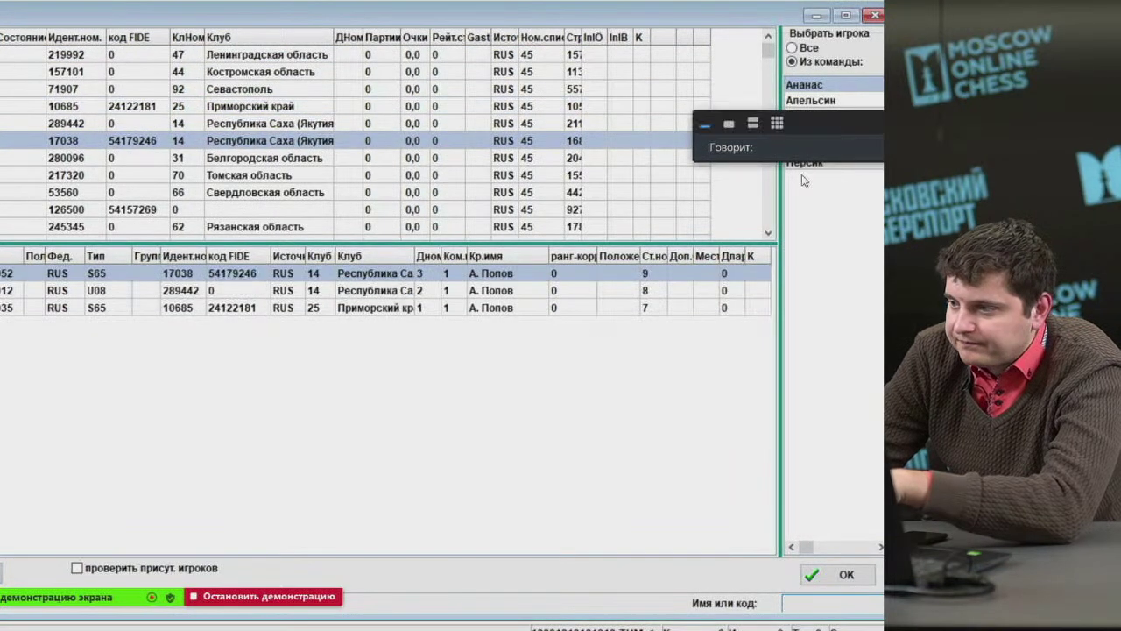
Review the rosters of teams Банан, Апельсин and Ананас.
drag(858, 152, 763, 50)
click(823, 115)
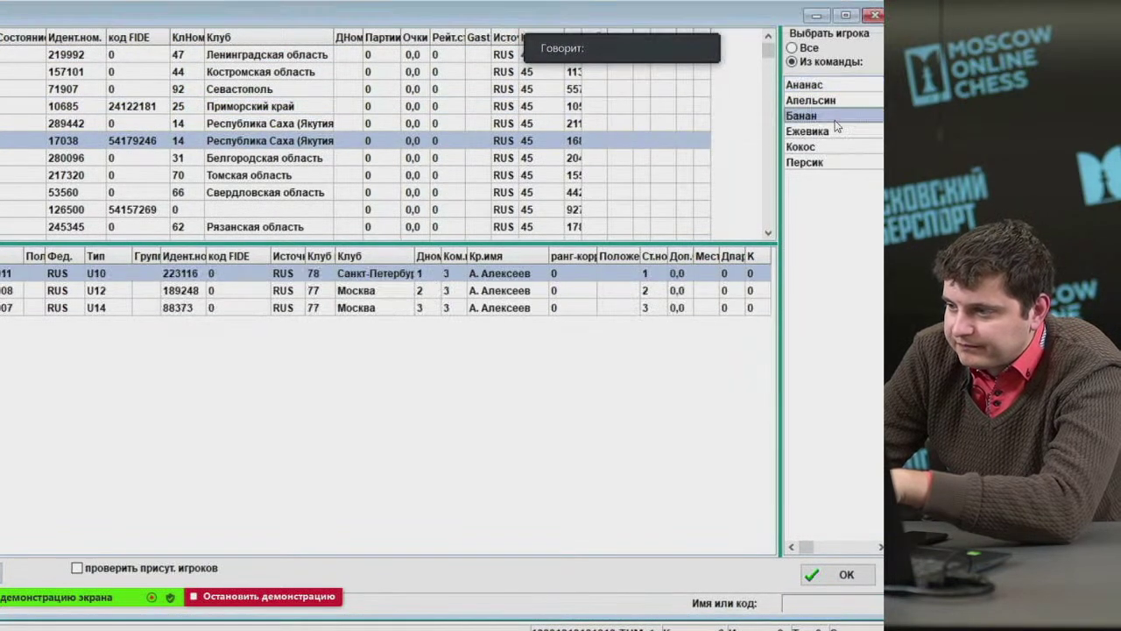
click(819, 101)
click(819, 85)
click(819, 97)
click(819, 86)
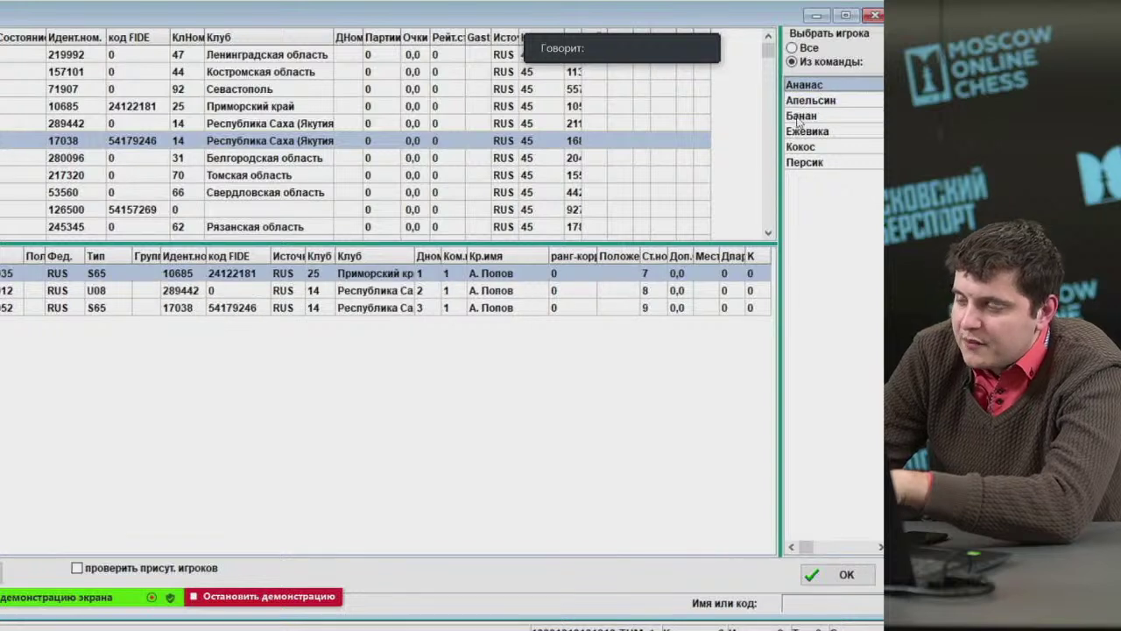
click(821, 102)
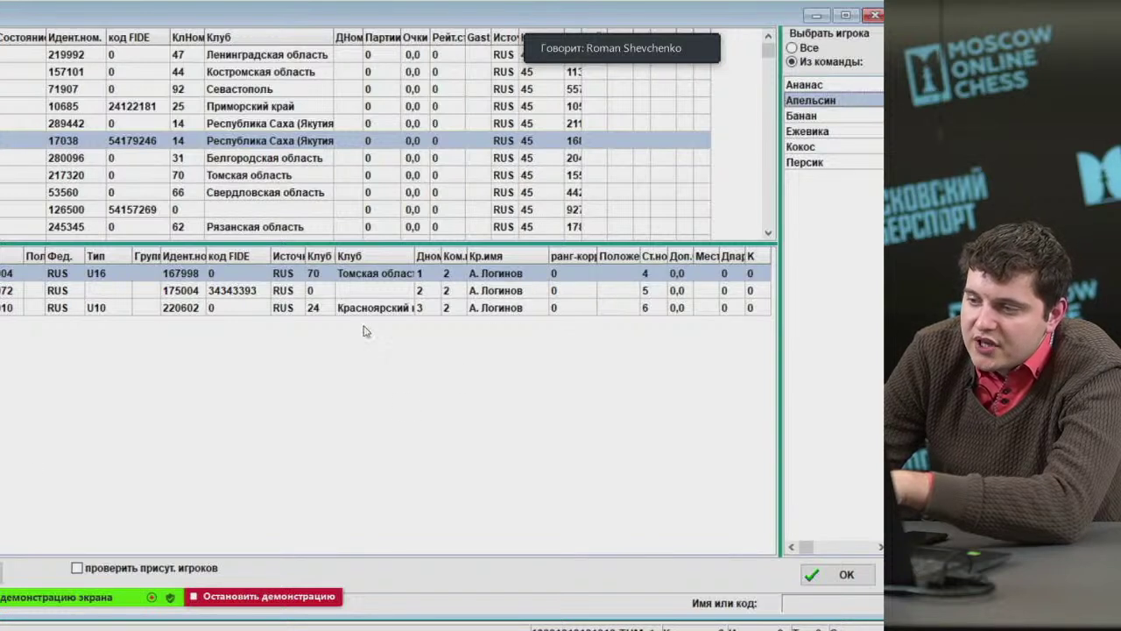
click(804, 87)
click(804, 100)
click(802, 117)
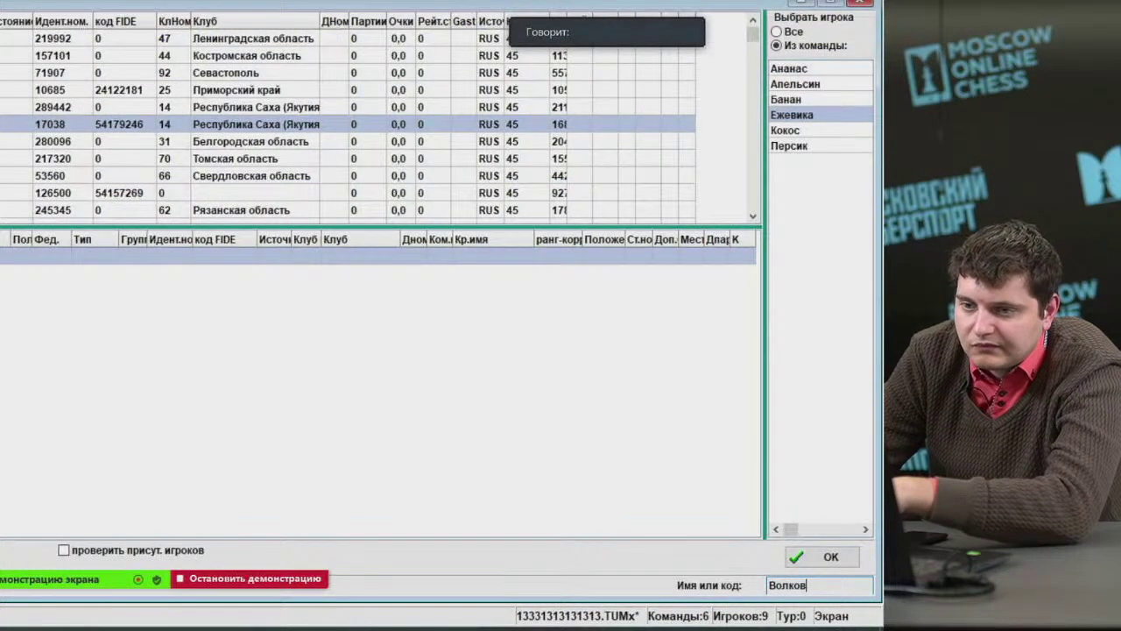
Add the matching rating-list players to team Ежевика, bringing the tournament to 12 players.
key(Return)
key(Return)
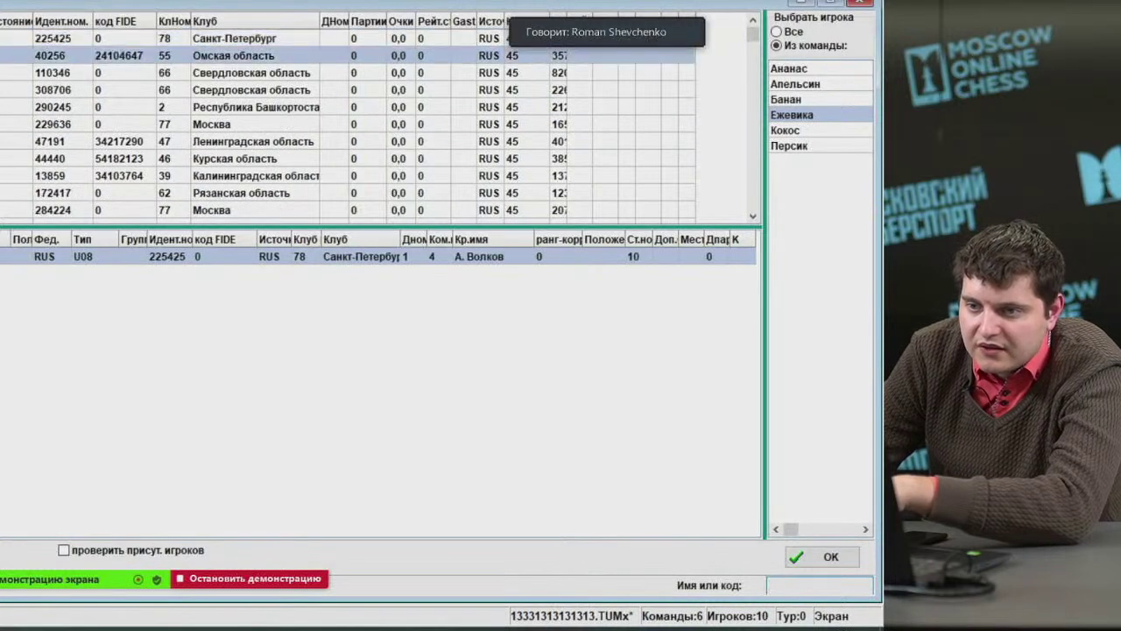
key(Return)
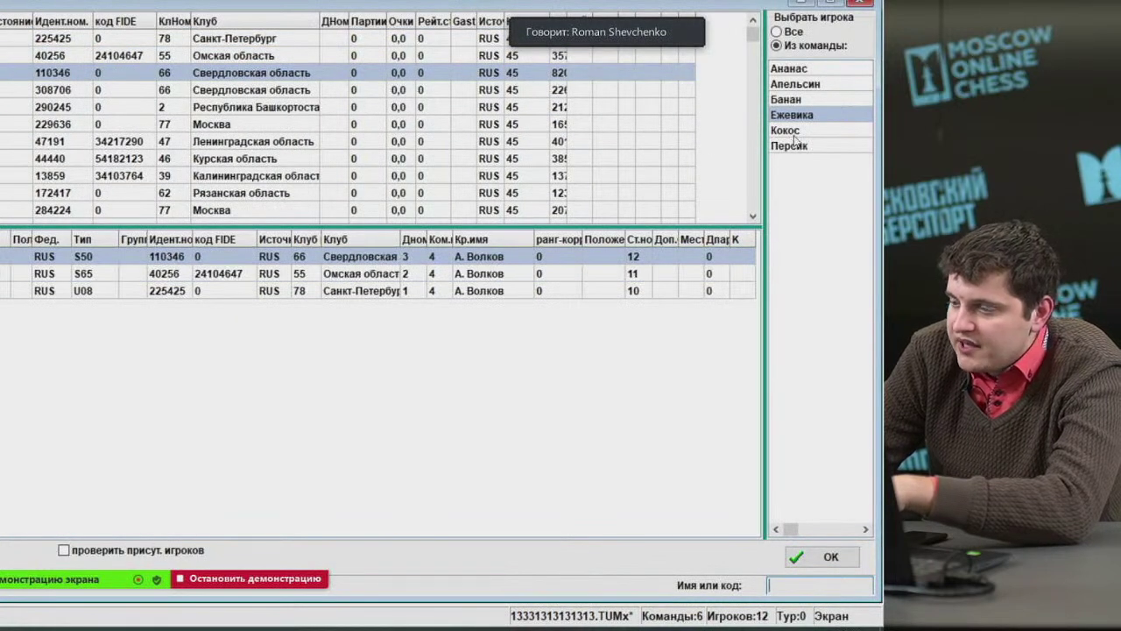
click(804, 132)
click(797, 585)
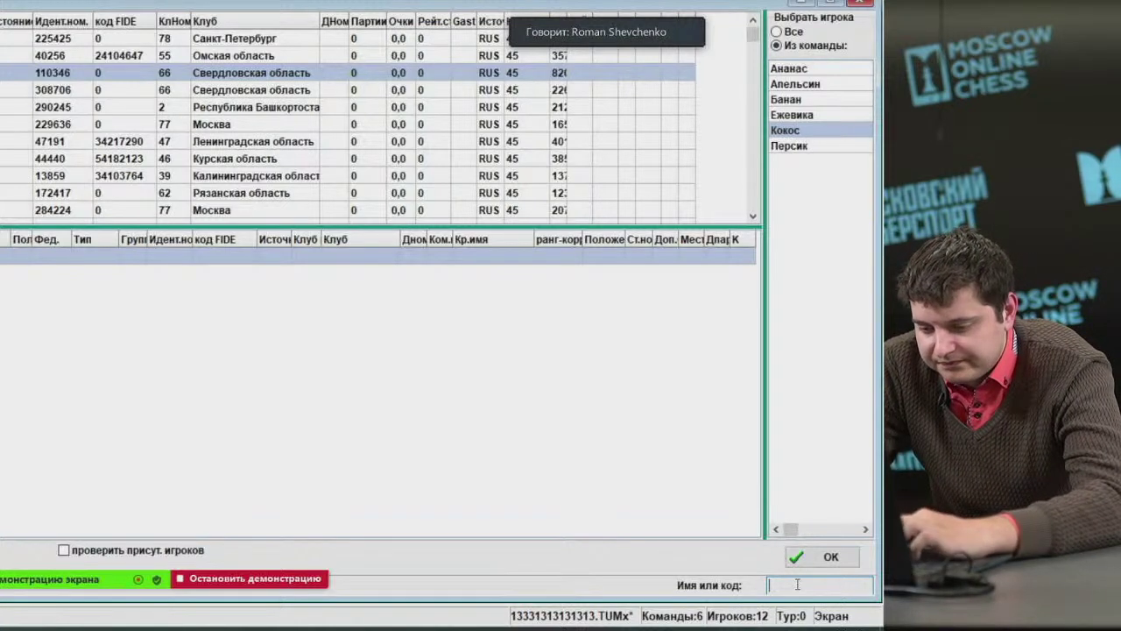
Search the surname 'Романов' and add the first matching players to the team.
text(Романов)
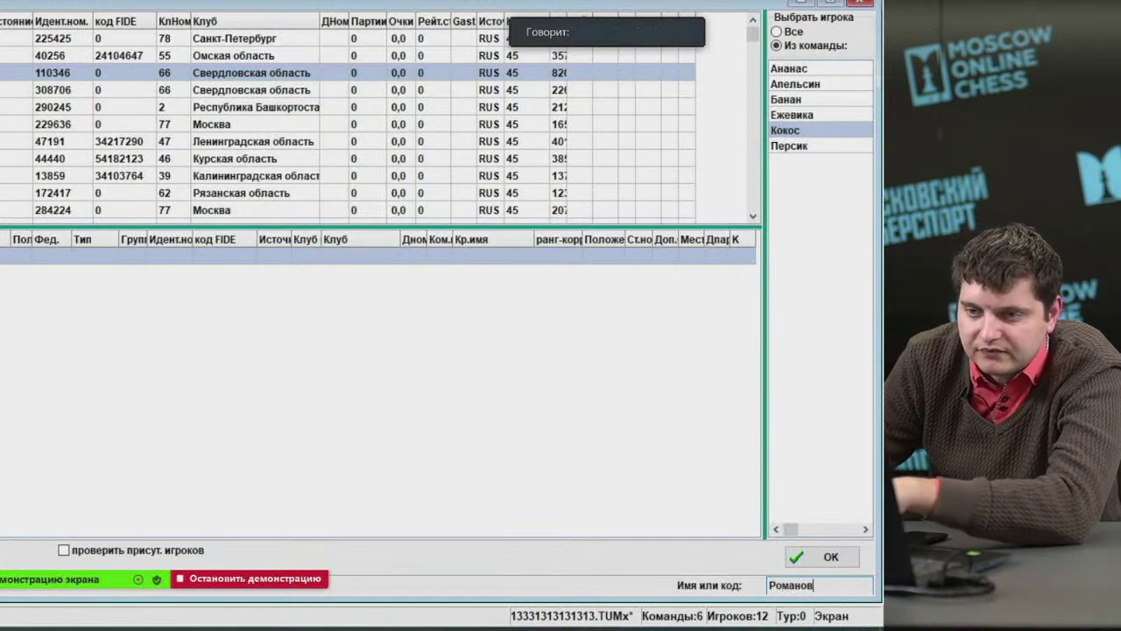
key(Return)
key(Return)
key(Return)
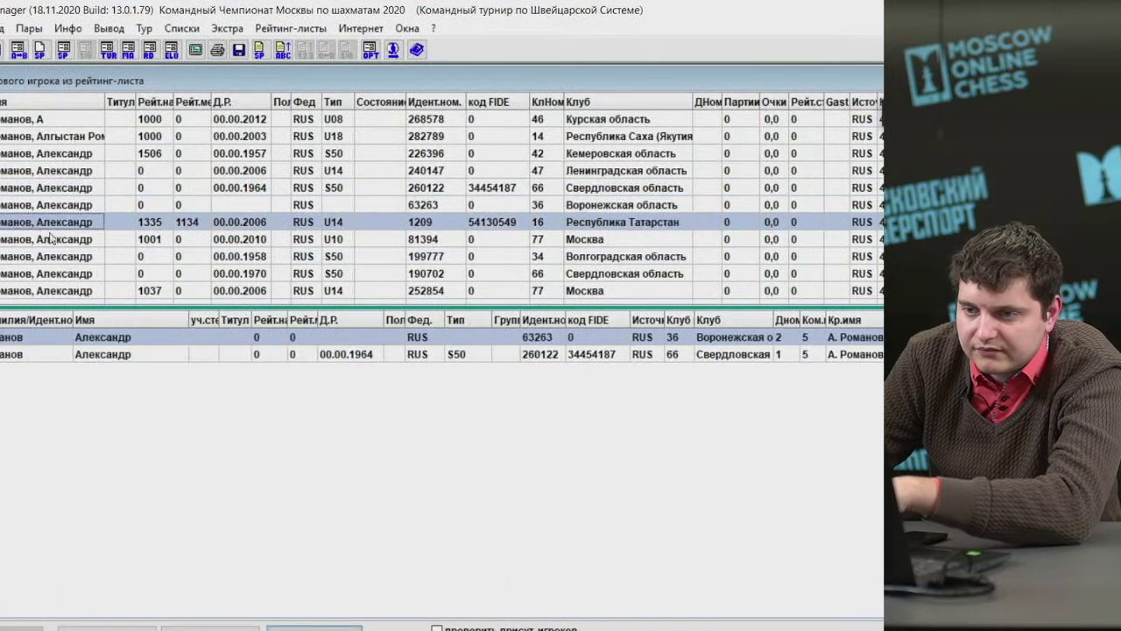
key(Return)
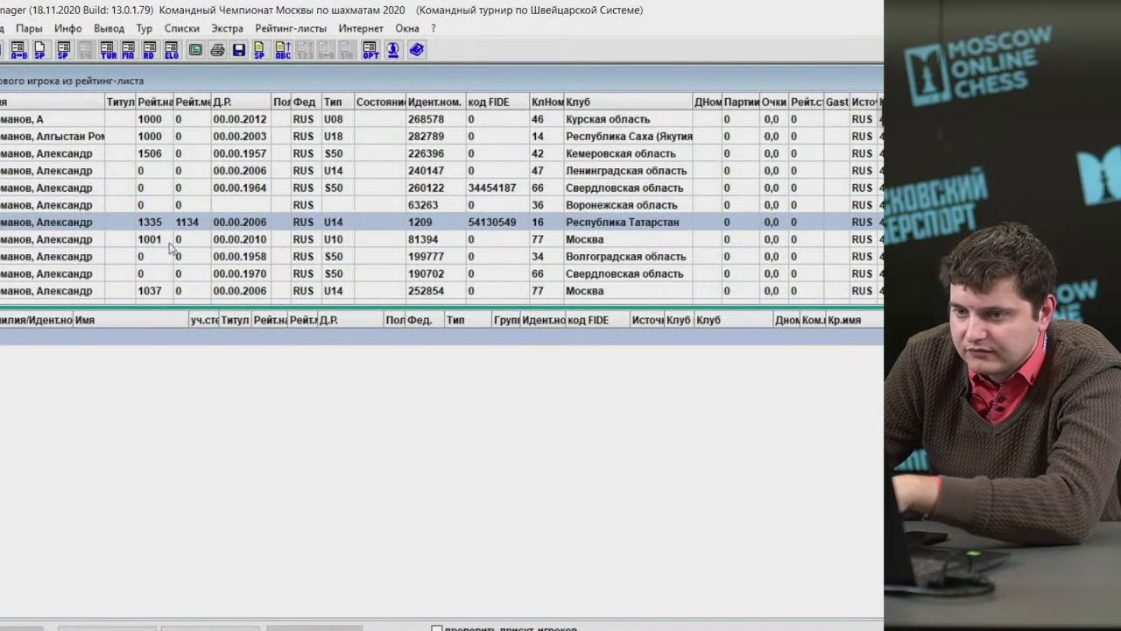
key(Page_Down)
key(Page_Down)
key(Page_Down)
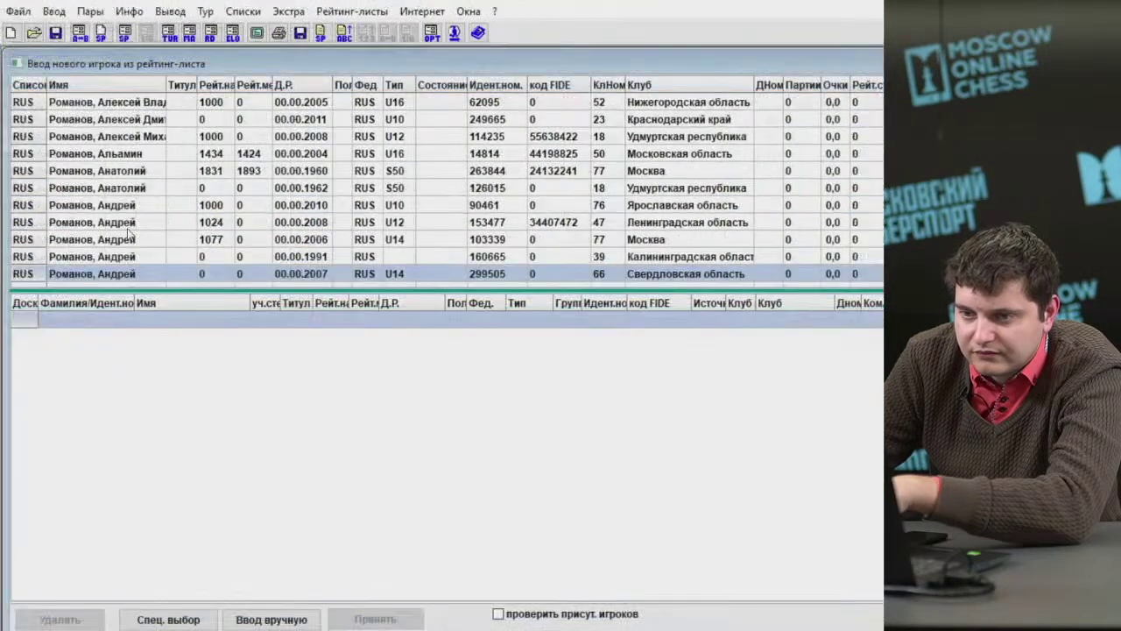
key(Up)
key(Up)
key(Up)
key(Return)
Add the Калининградская and Свердловская область players, then close the entry dialog.
click(128, 256)
key(Return)
click(134, 274)
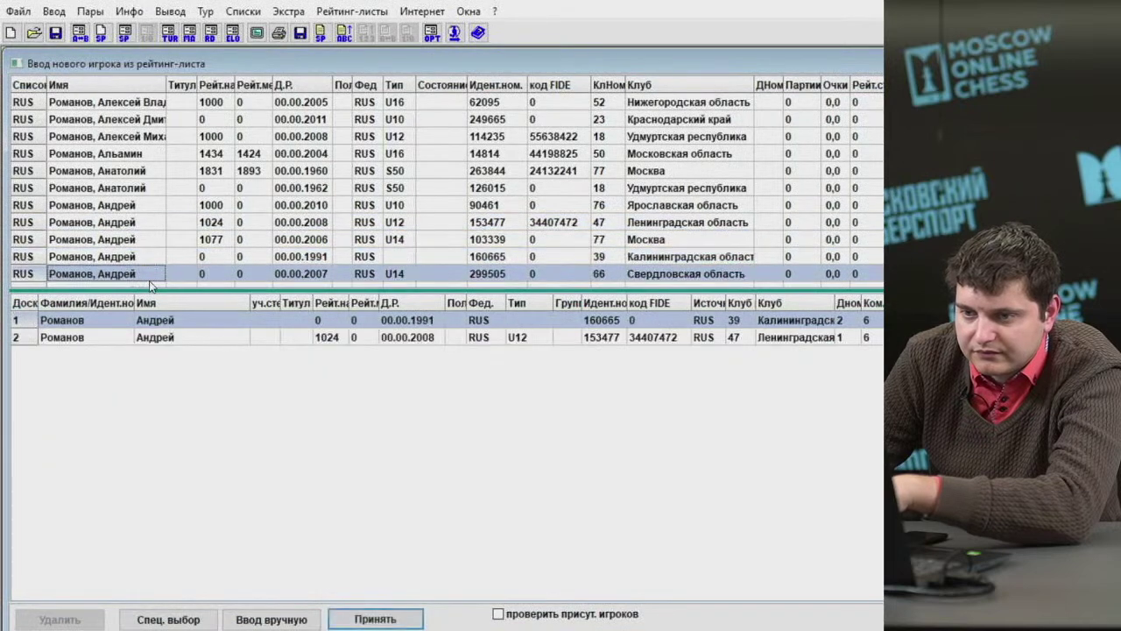
key(Return)
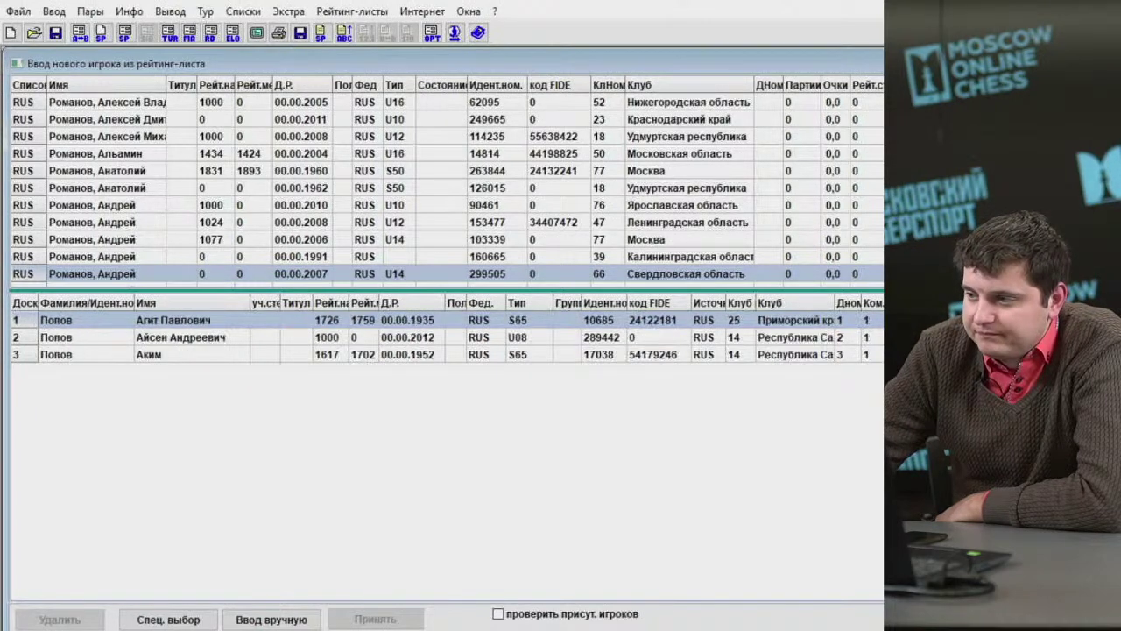
key(Escape)
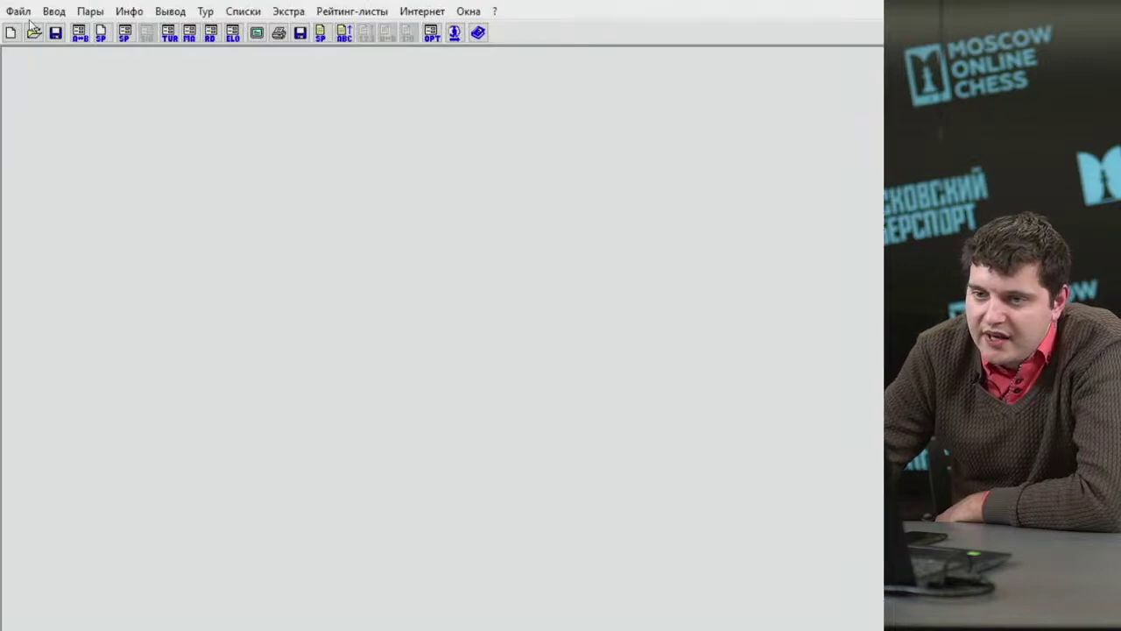
click(45, 12)
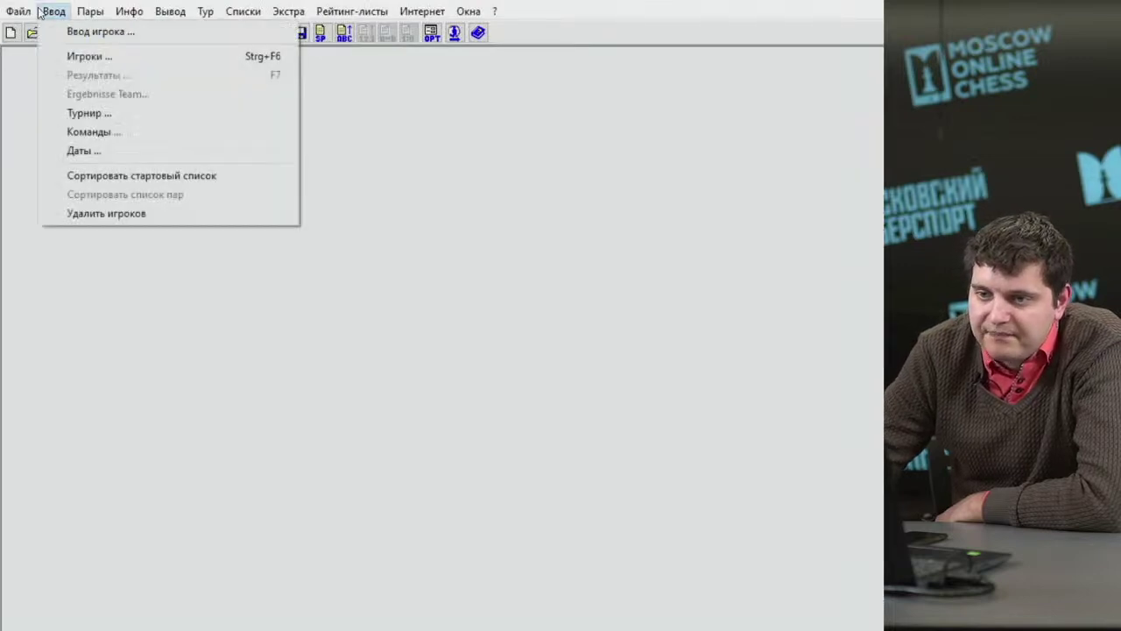
click(71, 61)
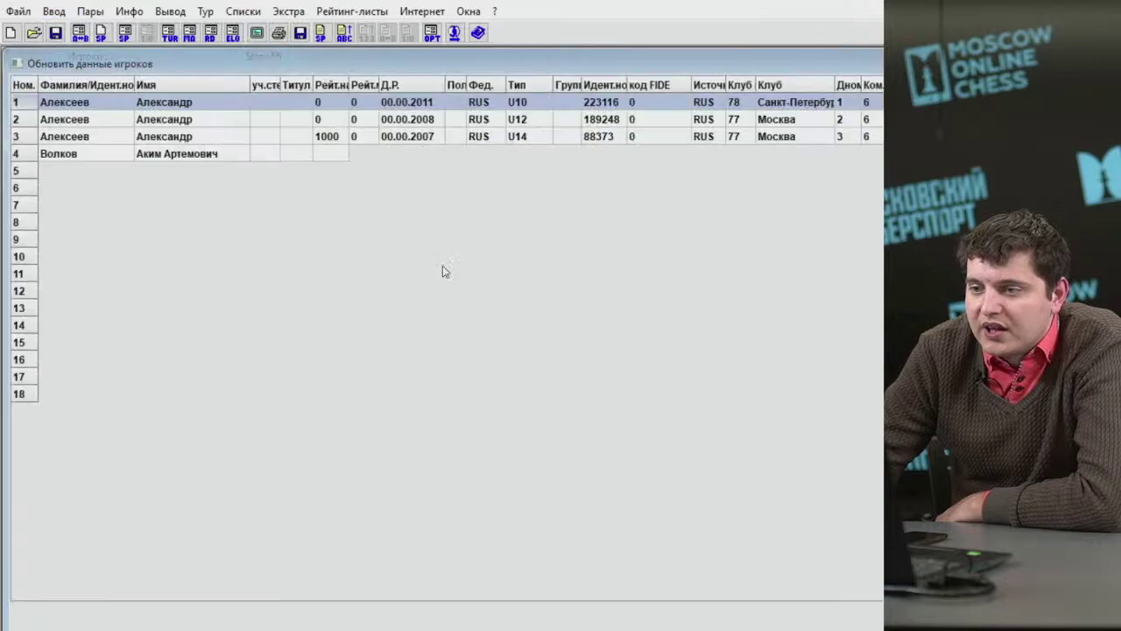
click(565, 119)
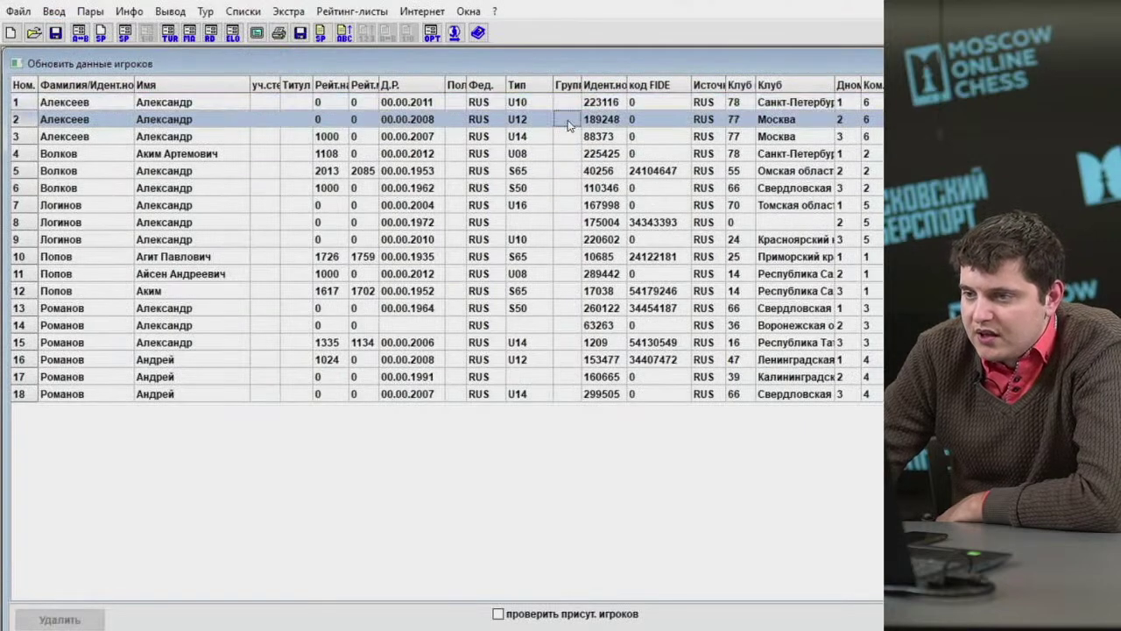
click(562, 137)
click(561, 168)
click(562, 187)
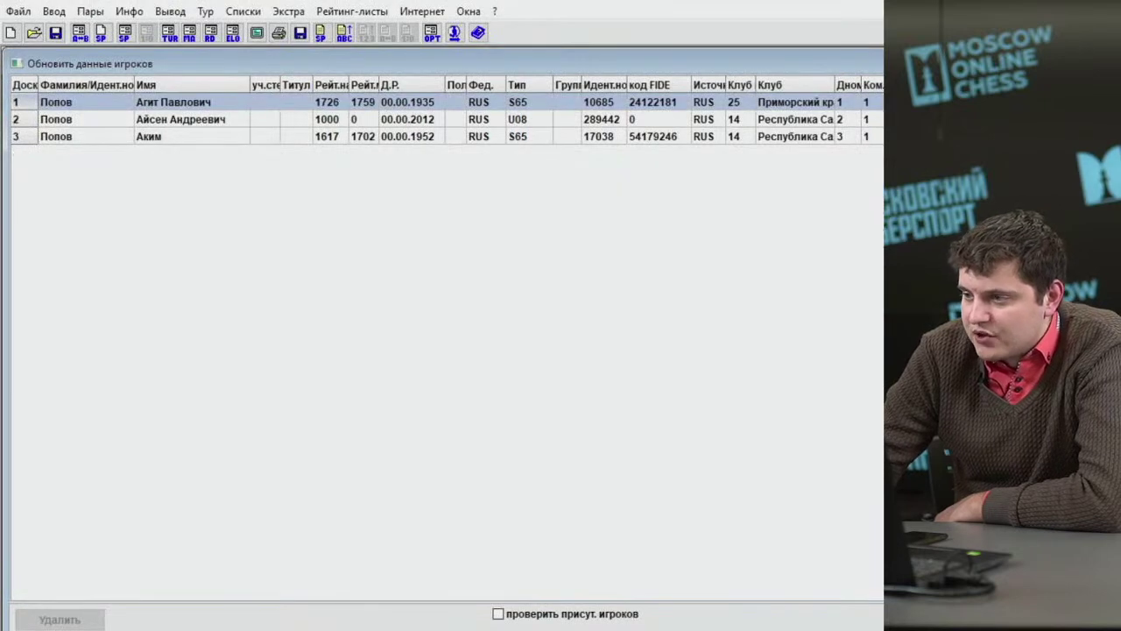
key(Return)
key(Return)
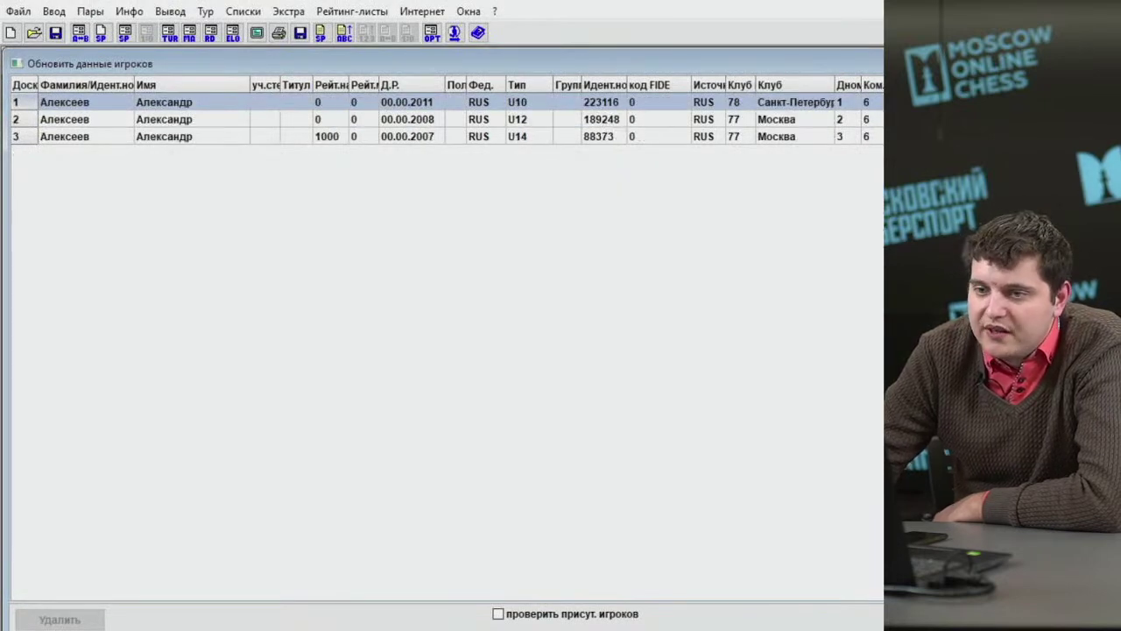
key(Return)
key(Return)
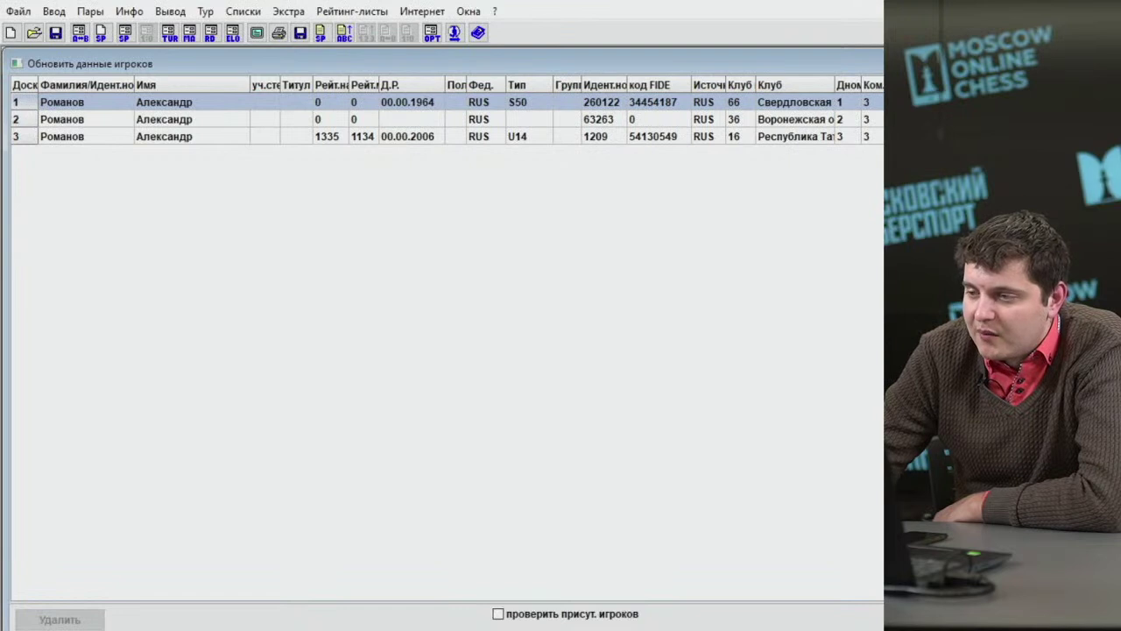
key(Return)
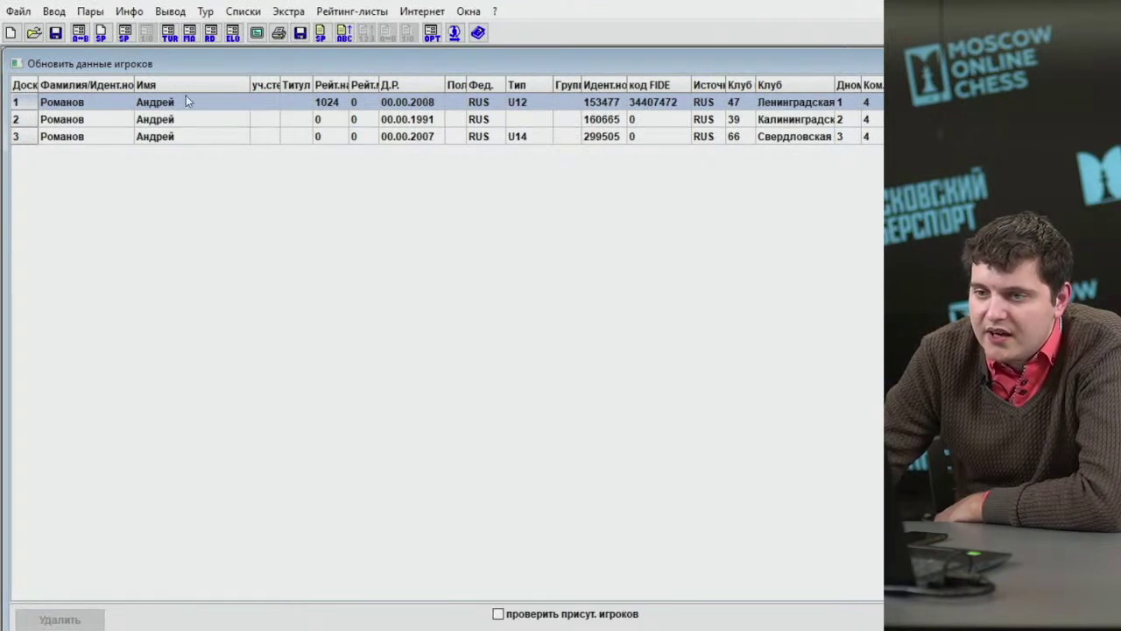
click(214, 104)
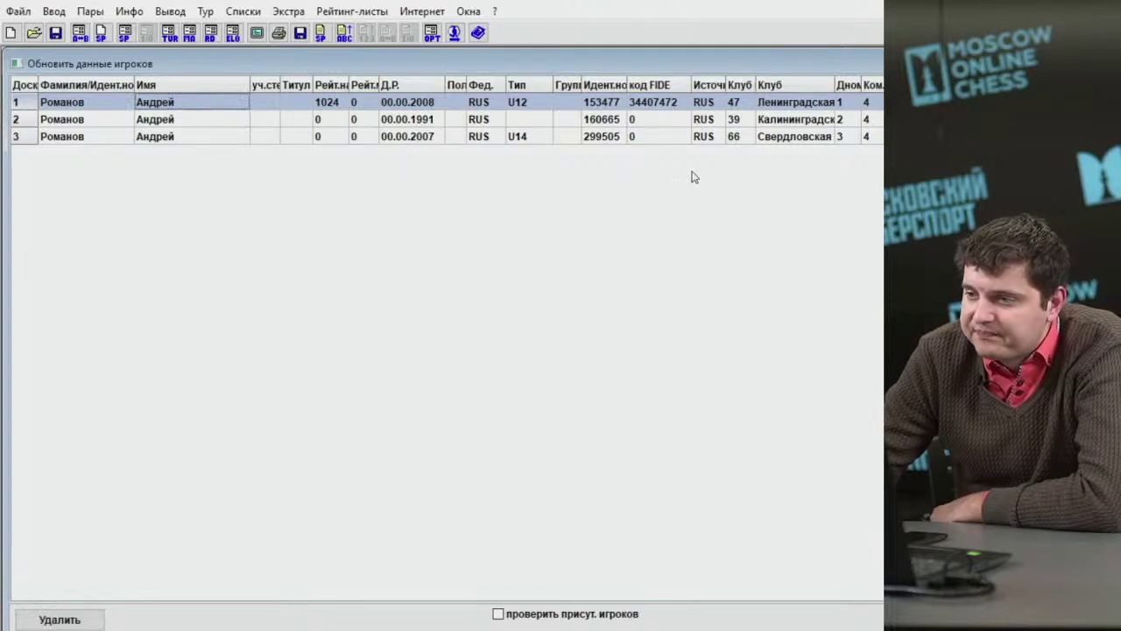
drag(793, 107, 798, 121)
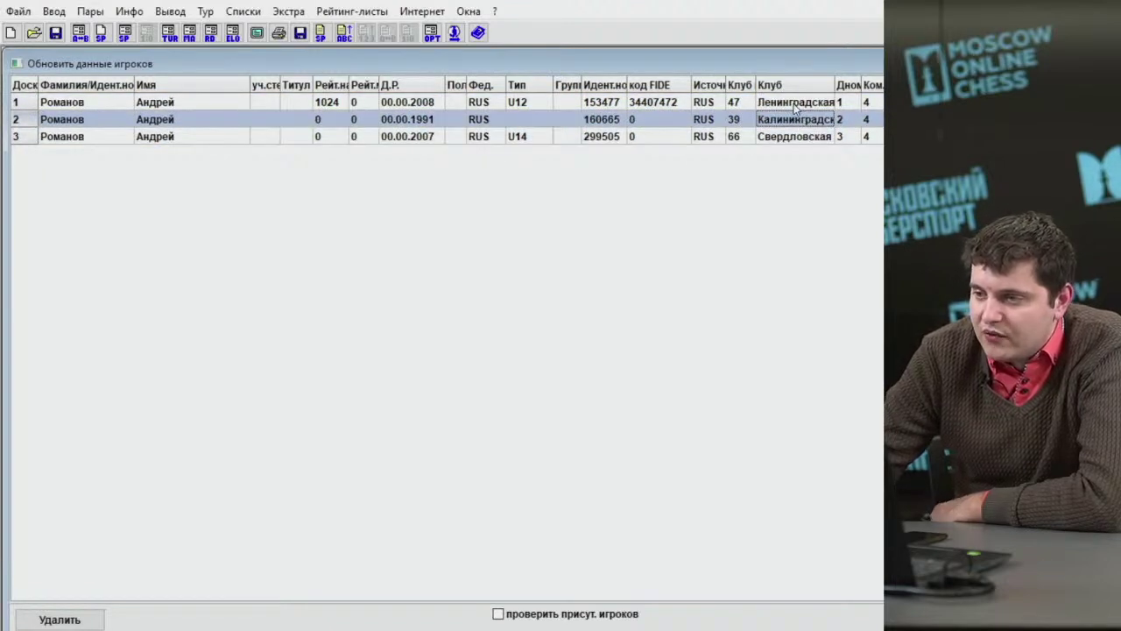
click(792, 103)
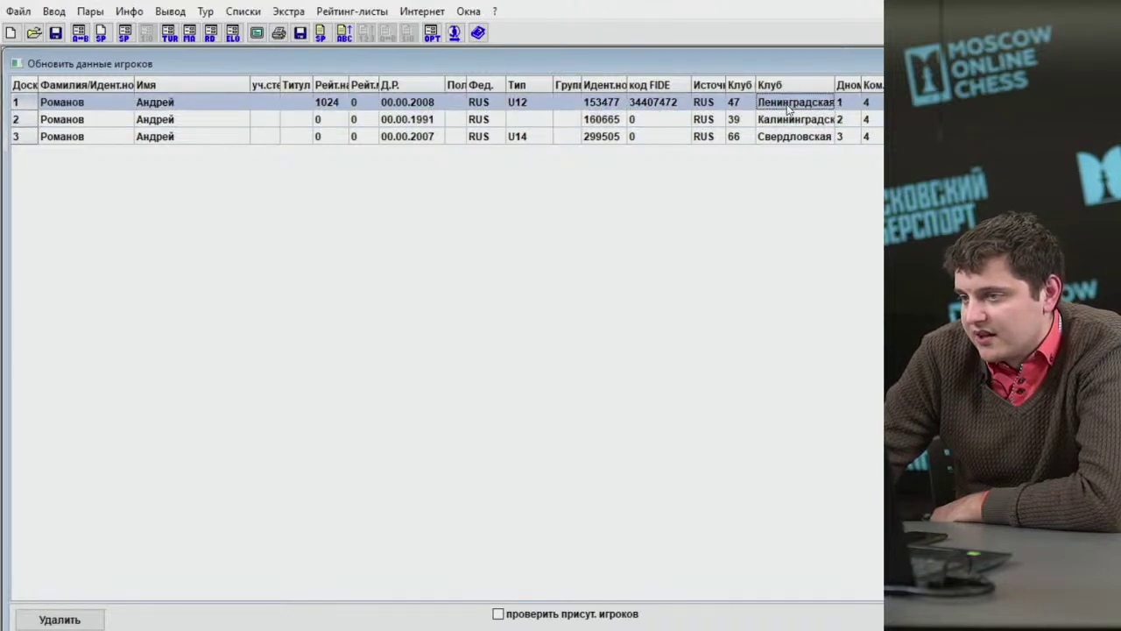
click(789, 122)
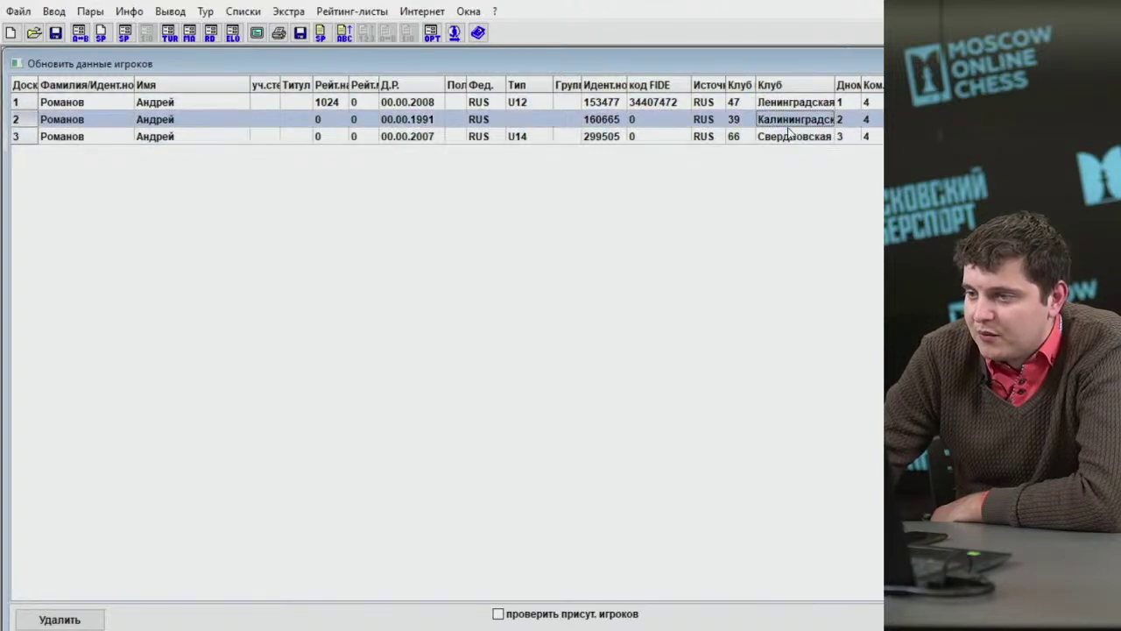
click(793, 103)
click(791, 123)
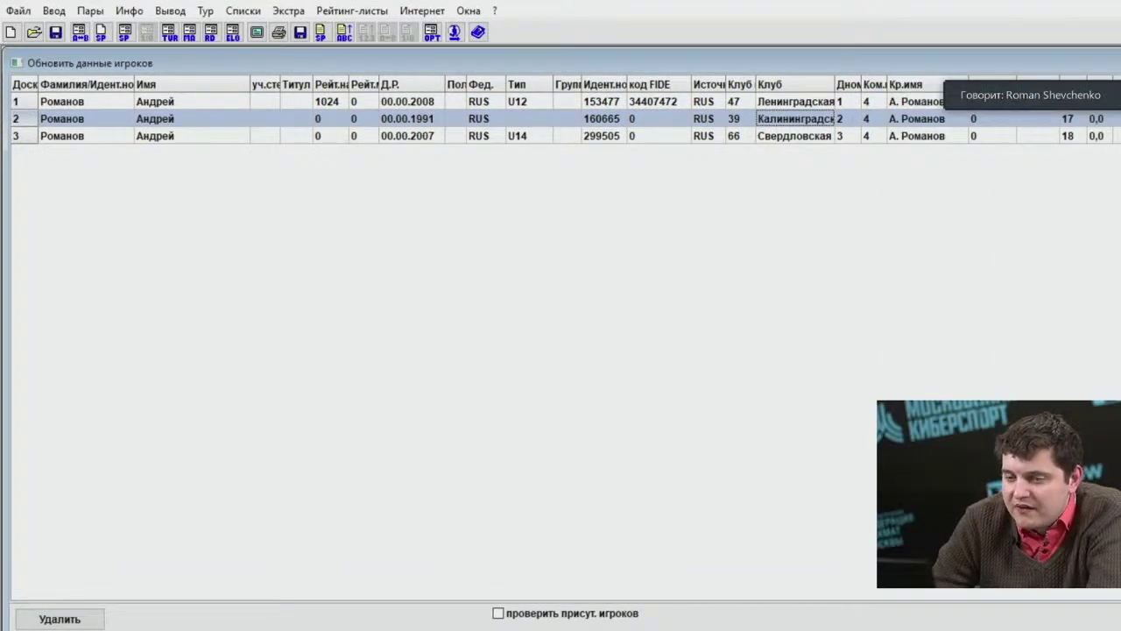
Close the player list and re-sort the starting list, confirming with Да.
key(Escape)
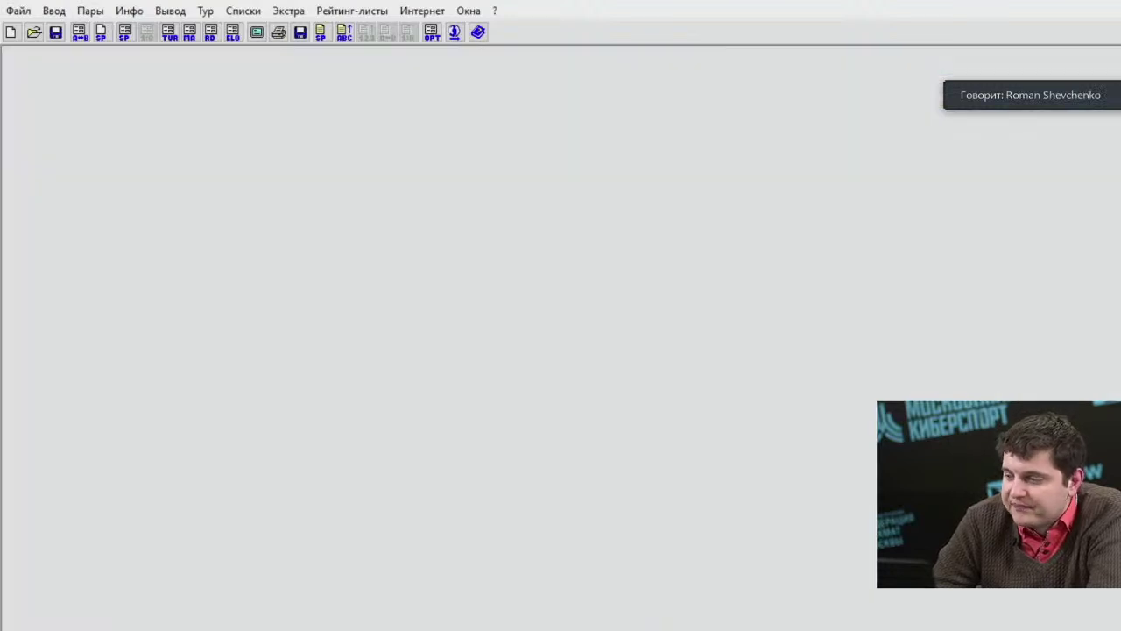
click(53, 11)
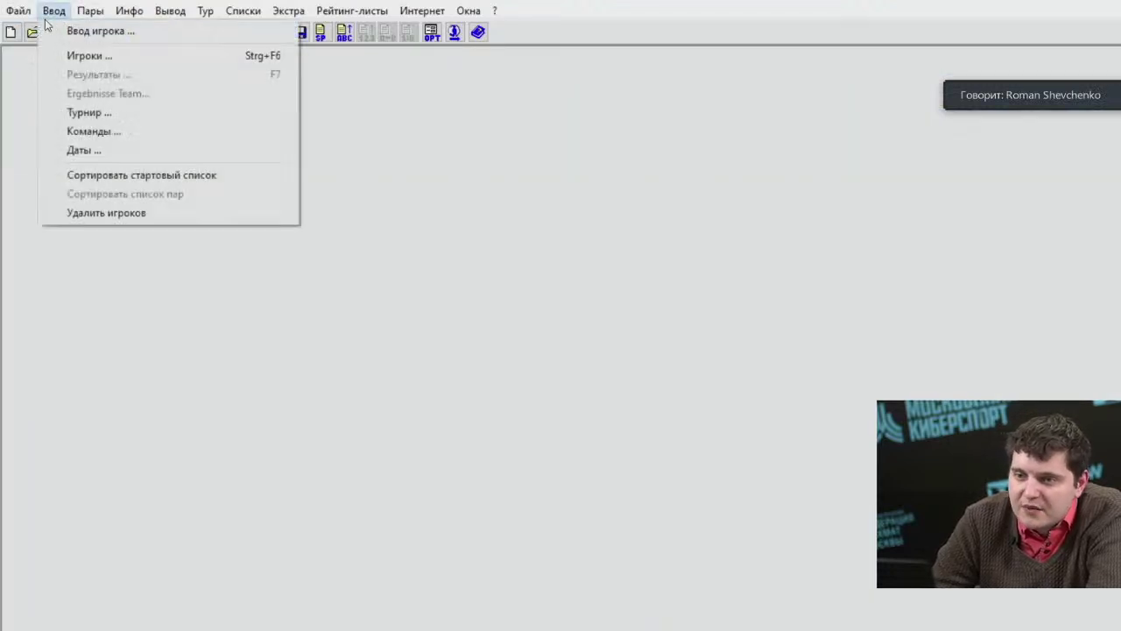
click(112, 174)
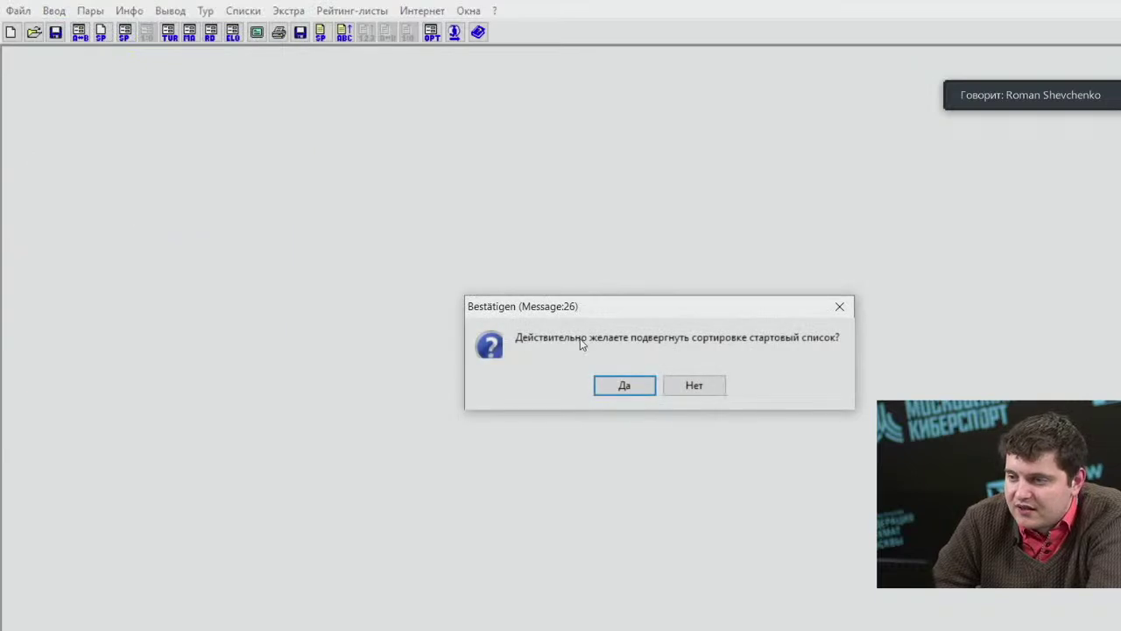
click(610, 383)
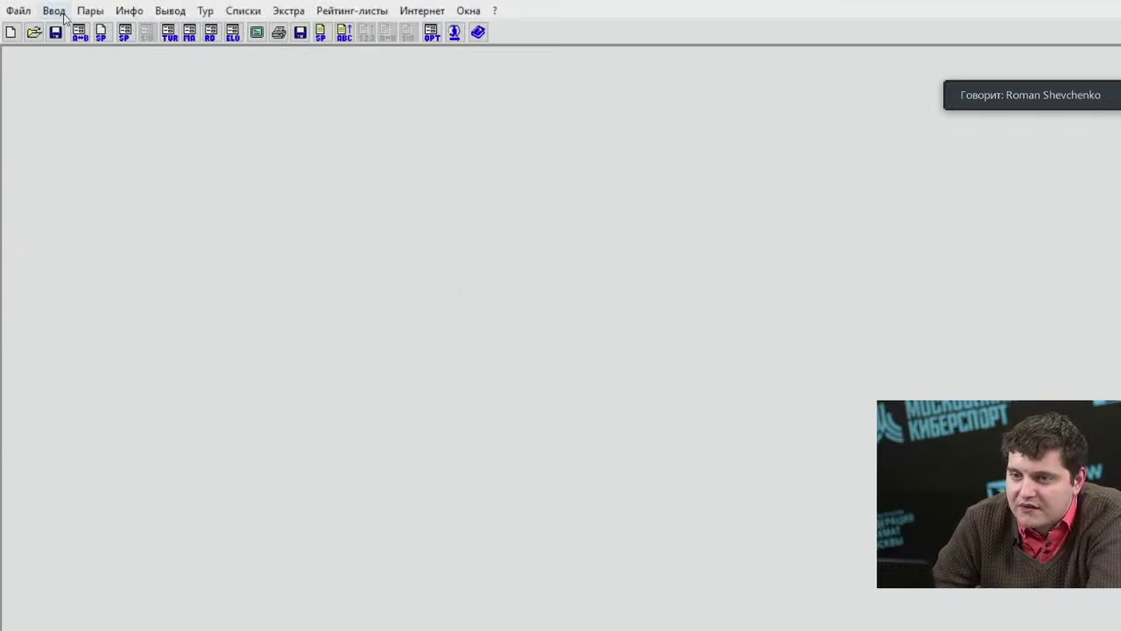
click(53, 11)
click(126, 152)
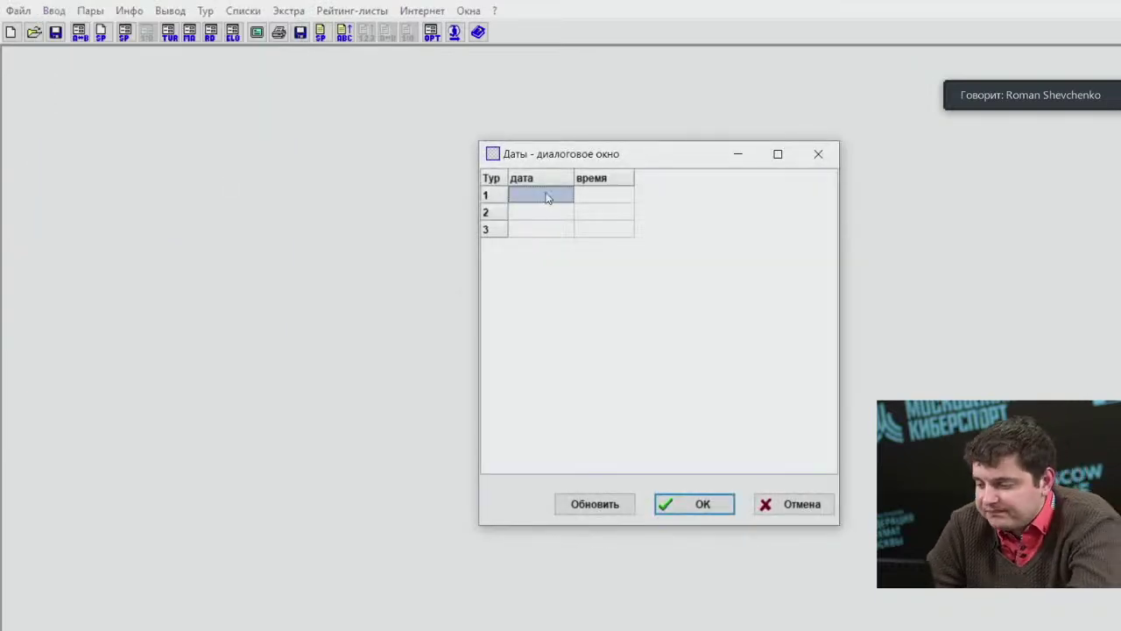
Date all three rounds 05.12.2020 with a 15:00 start time and save.
text(05.)
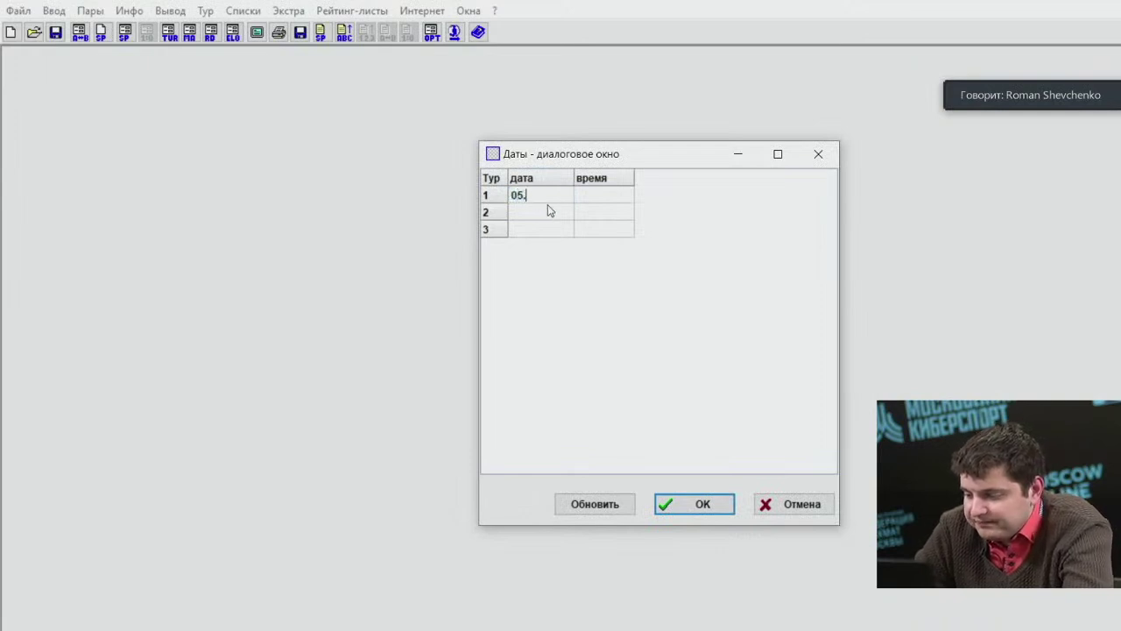
text(12.2020)
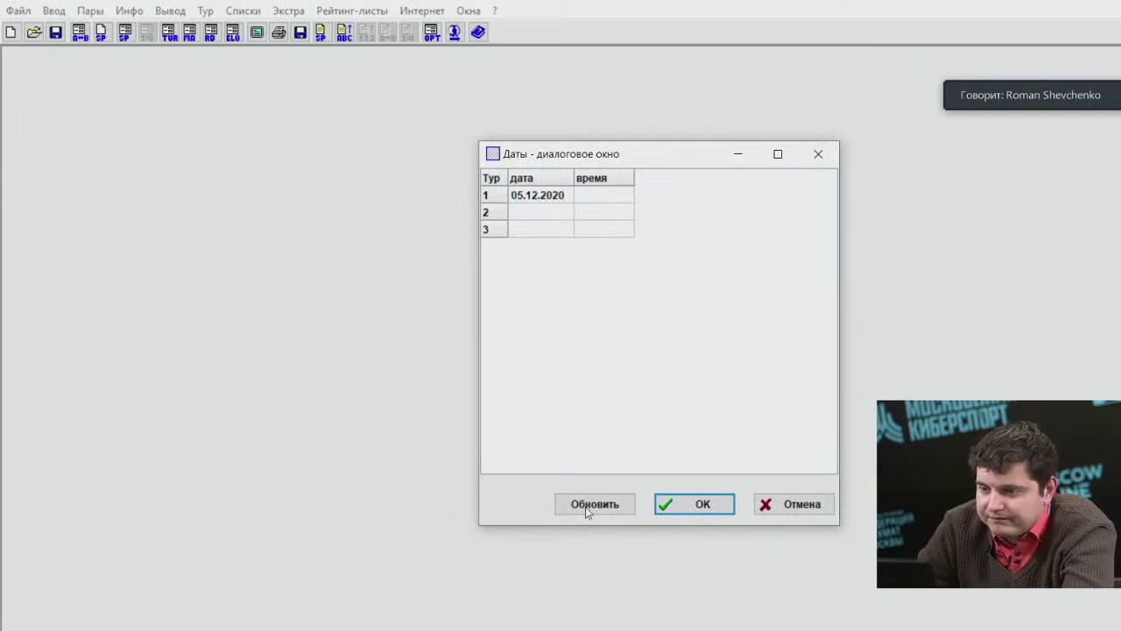
click(589, 506)
click(603, 198)
text(15)
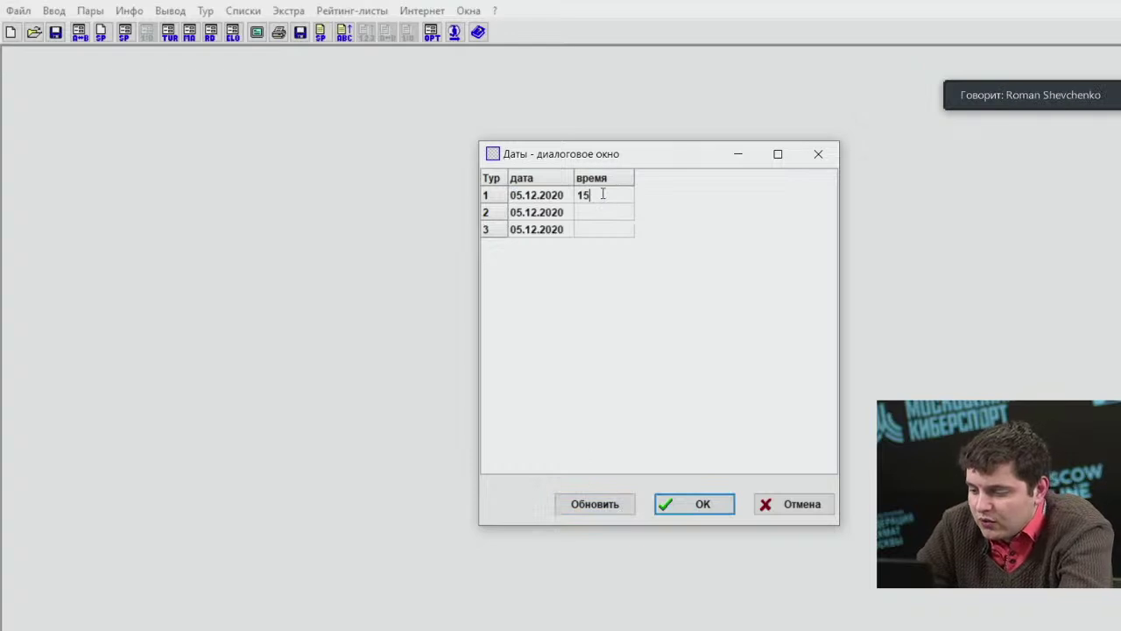
text(:00)
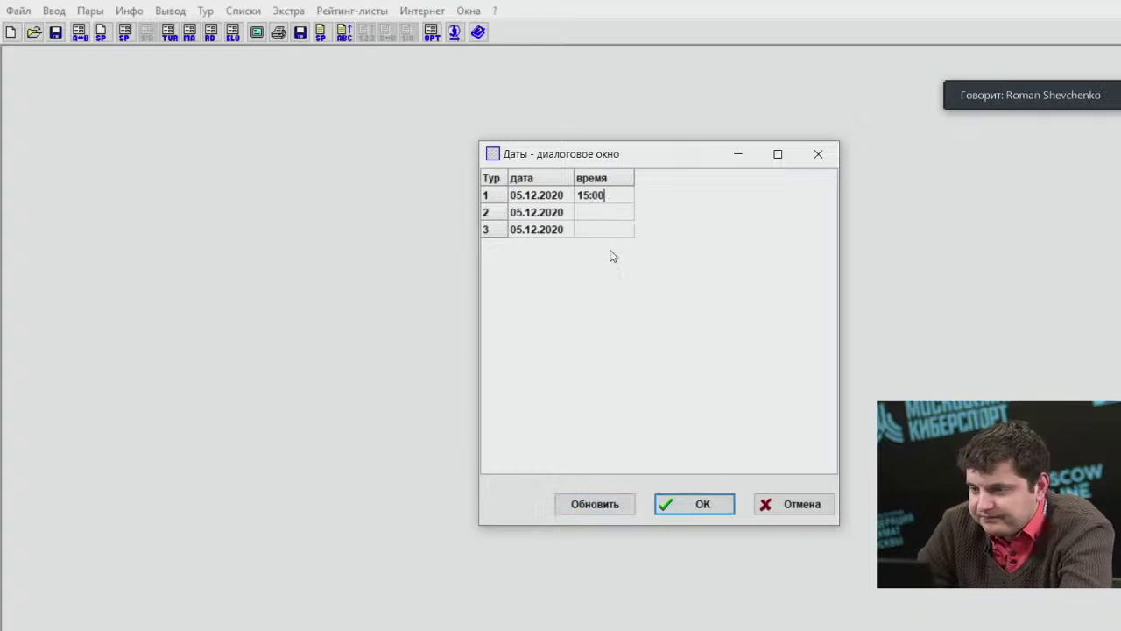
click(591, 503)
click(681, 499)
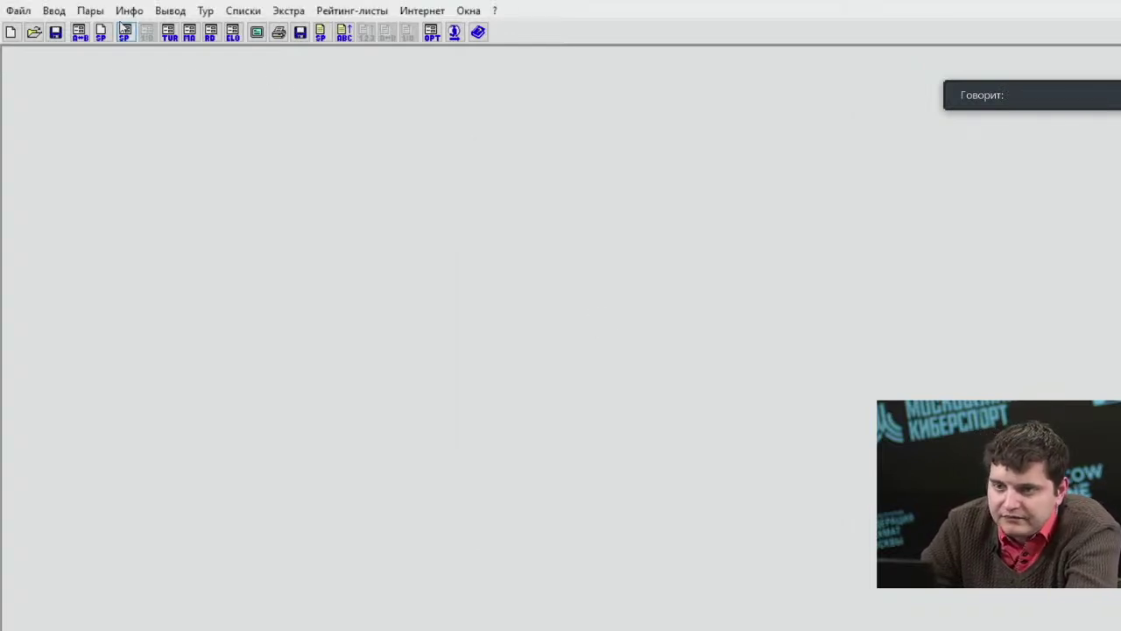
click(90, 11)
click(131, 30)
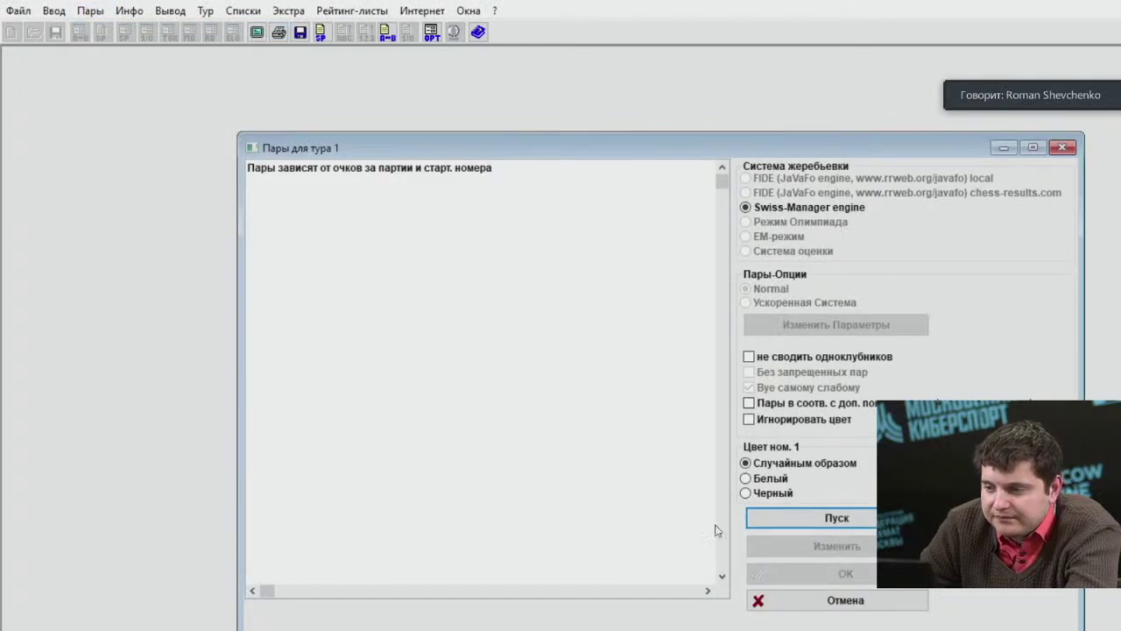
Generate the round 1 pairings with the Swiss-Manager engine and accept them.
click(788, 524)
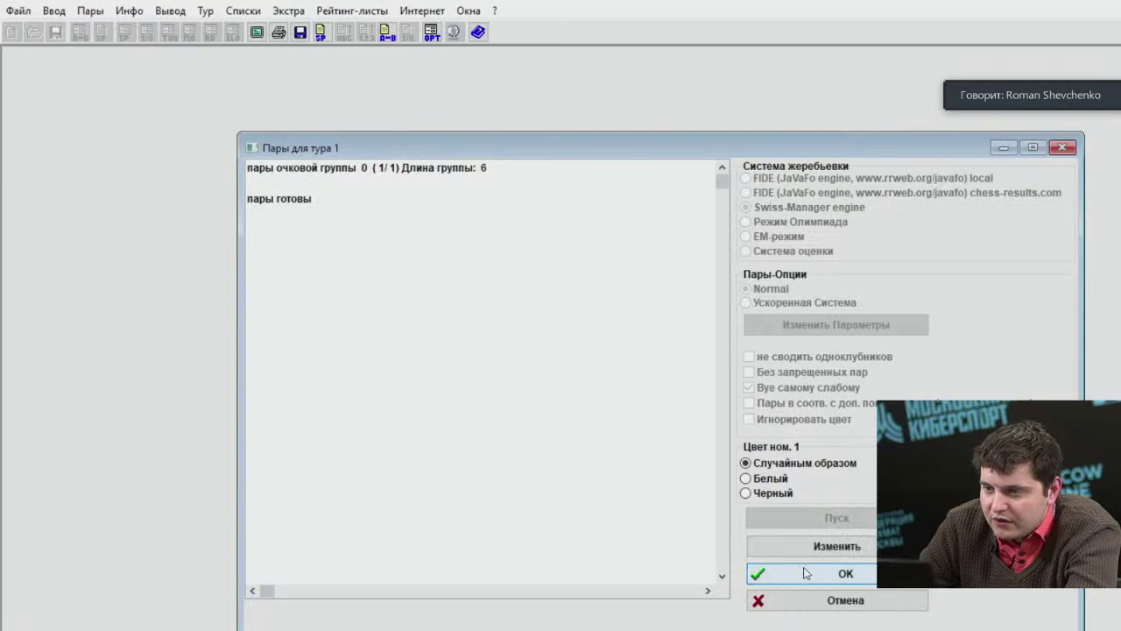
click(806, 573)
click(260, 16)
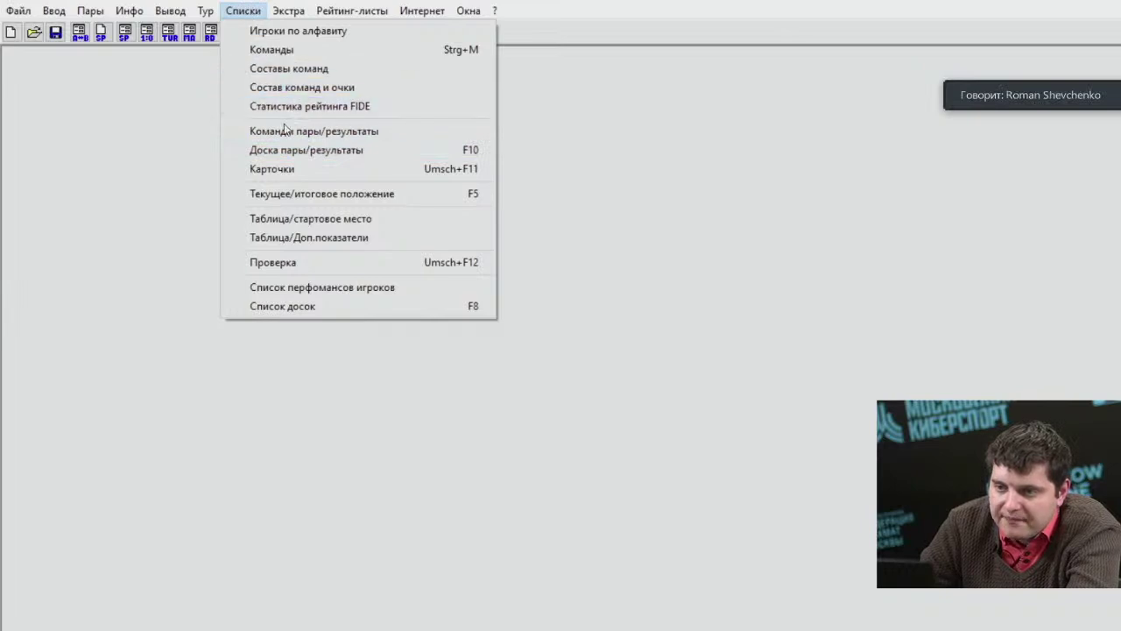
Show the round 1 team pairings and look over the three matches.
click(315, 131)
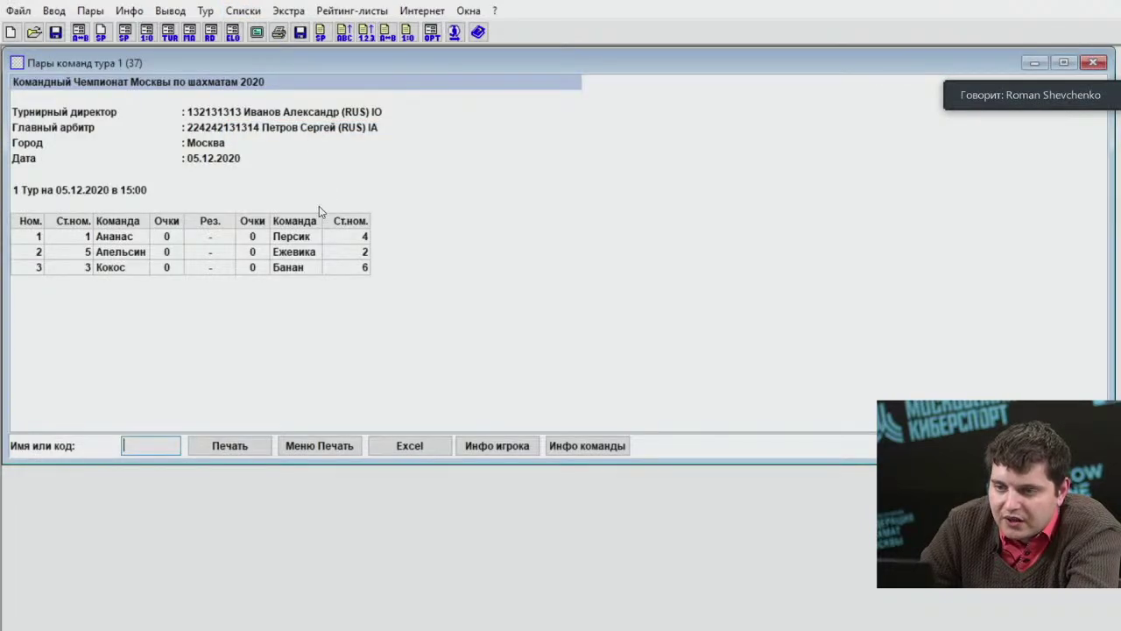
click(292, 238)
click(295, 273)
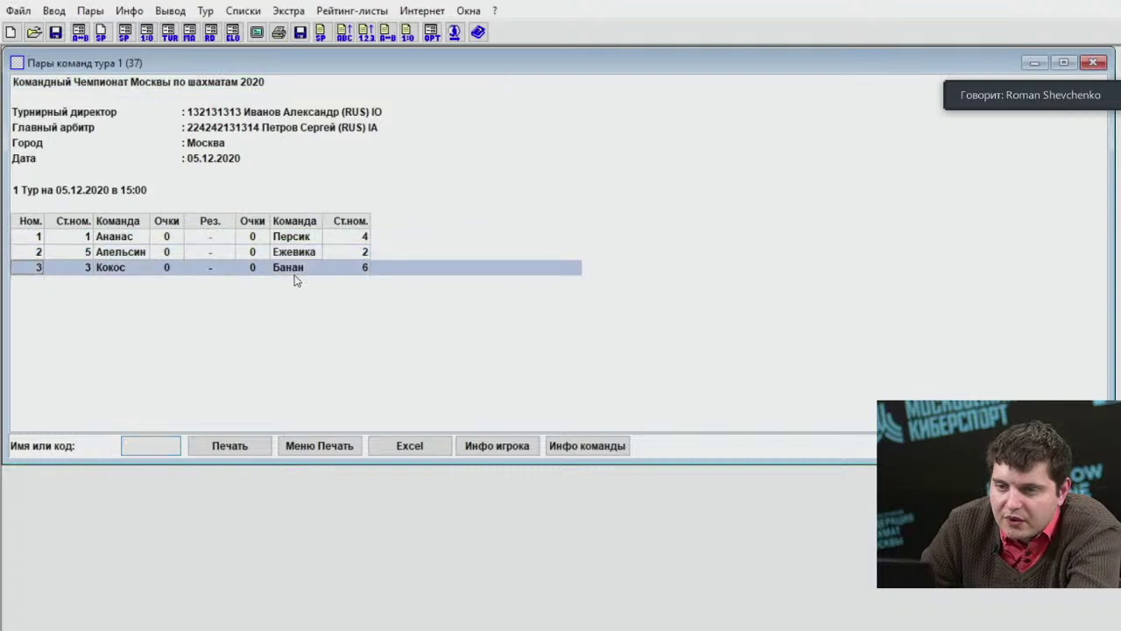
click(295, 253)
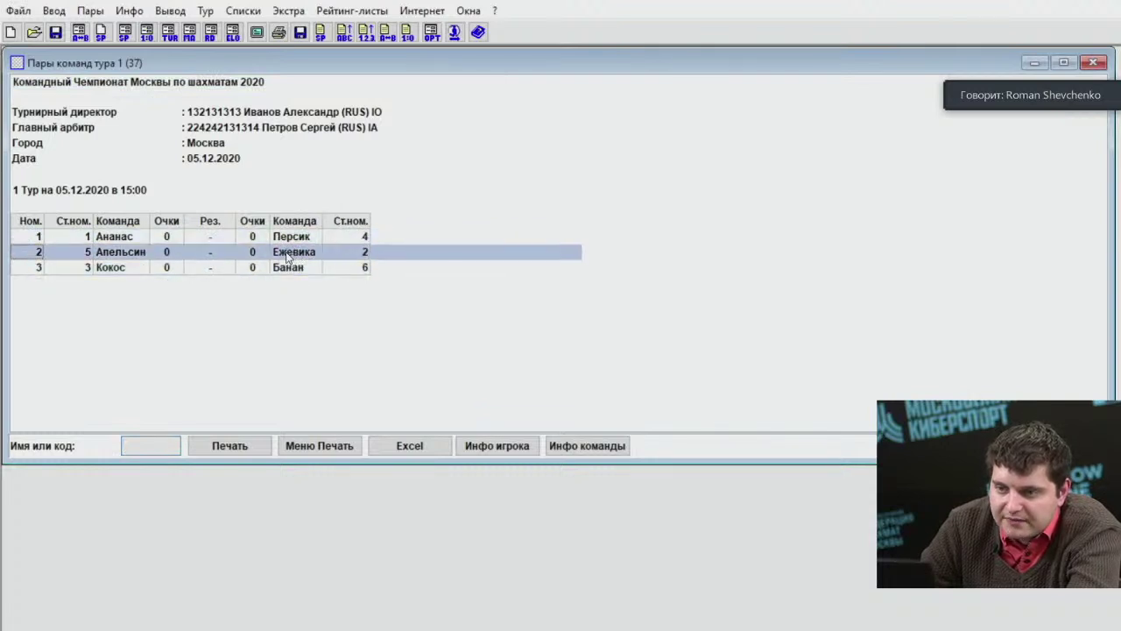
click(299, 265)
drag(300, 261, 299, 233)
Show the round 1 board-by-board pairings, inspect each match's boards, then return to team pairings.
click(243, 11)
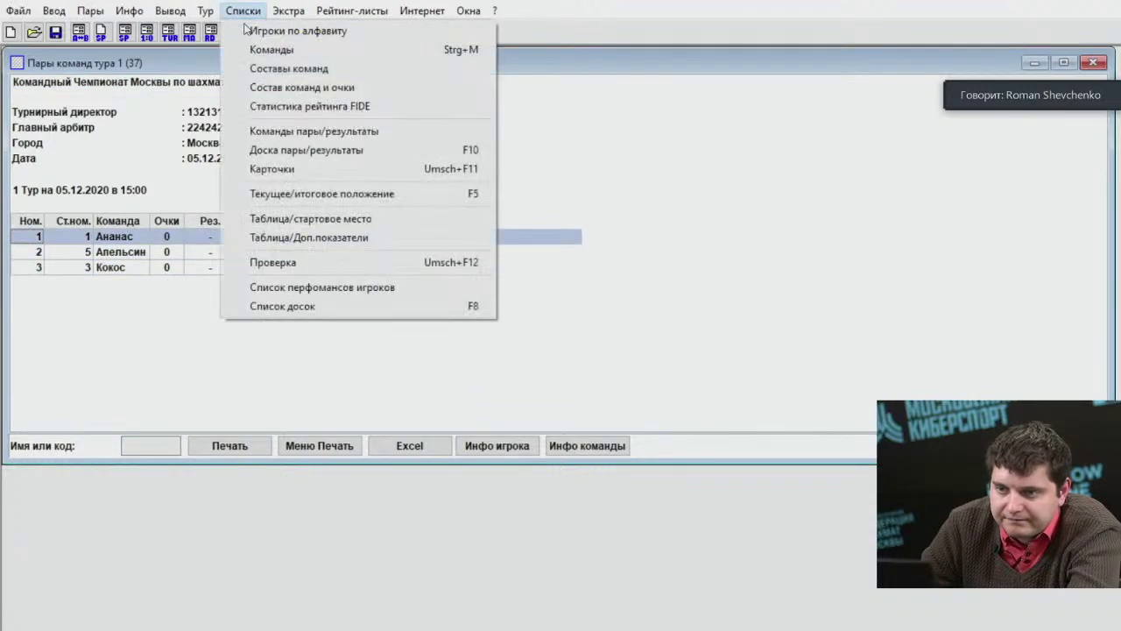
click(302, 150)
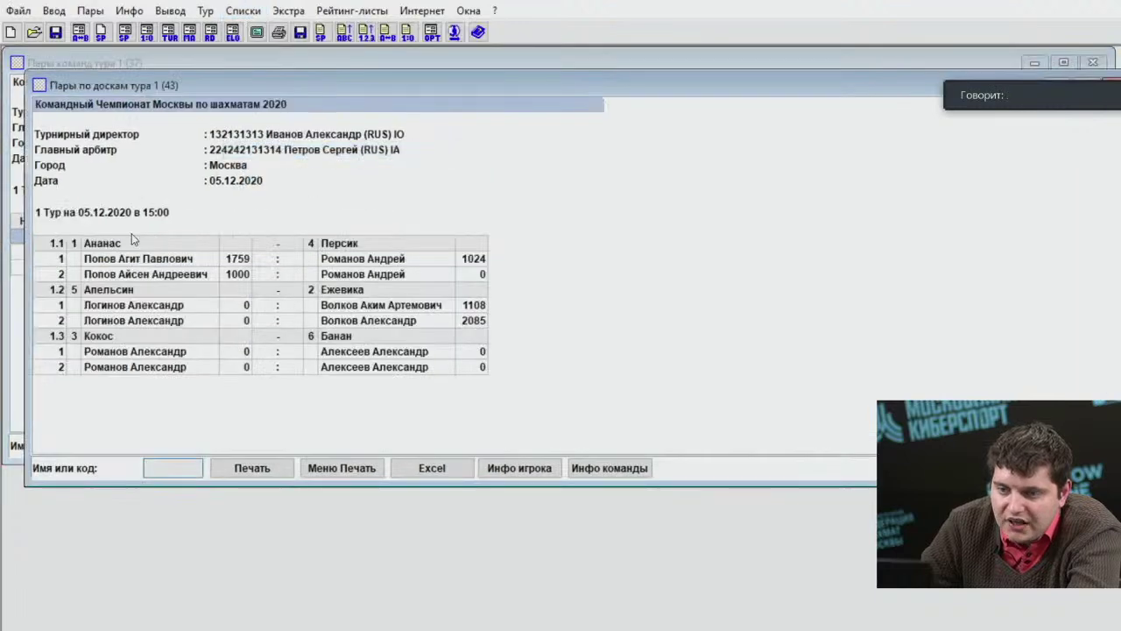
click(138, 259)
click(158, 279)
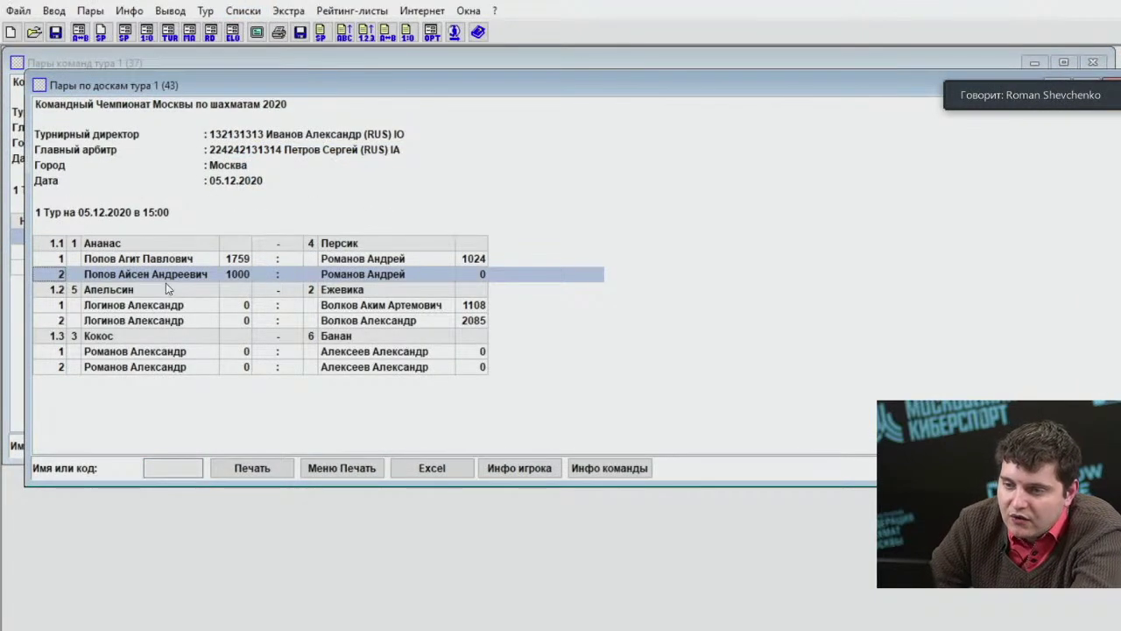
click(170, 306)
click(175, 351)
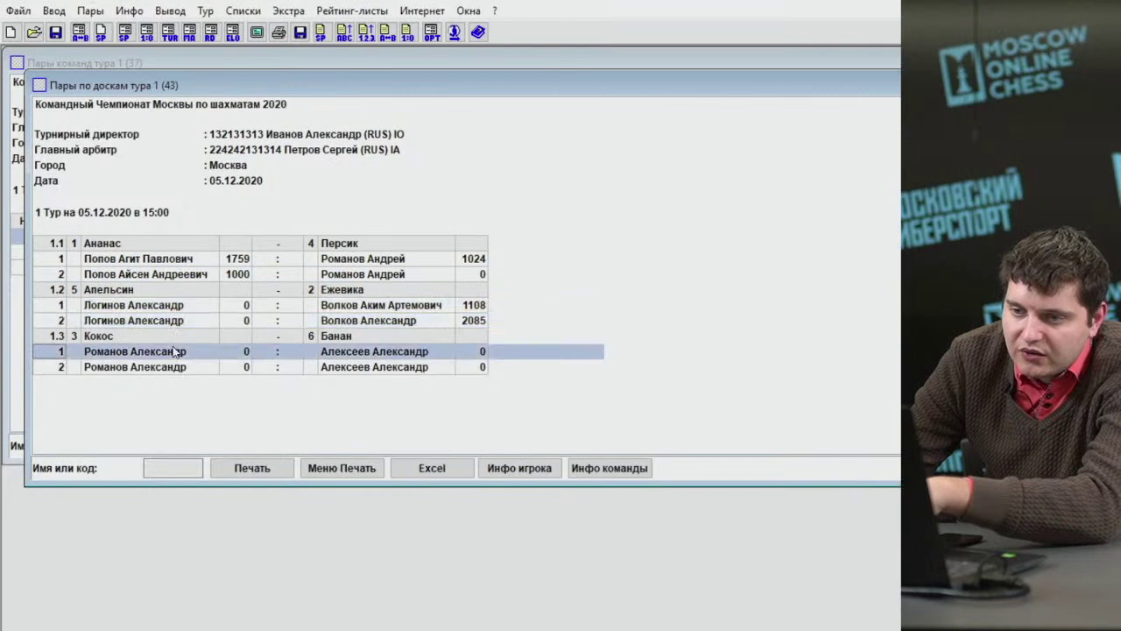
click(175, 367)
click(173, 353)
click(178, 322)
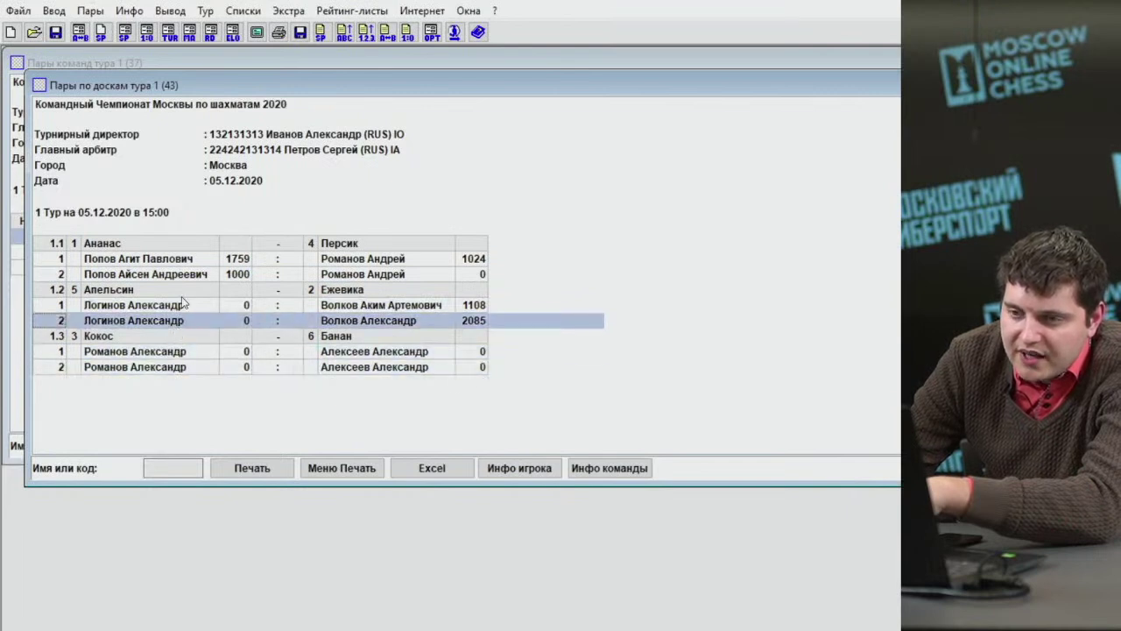
click(179, 259)
click(185, 279)
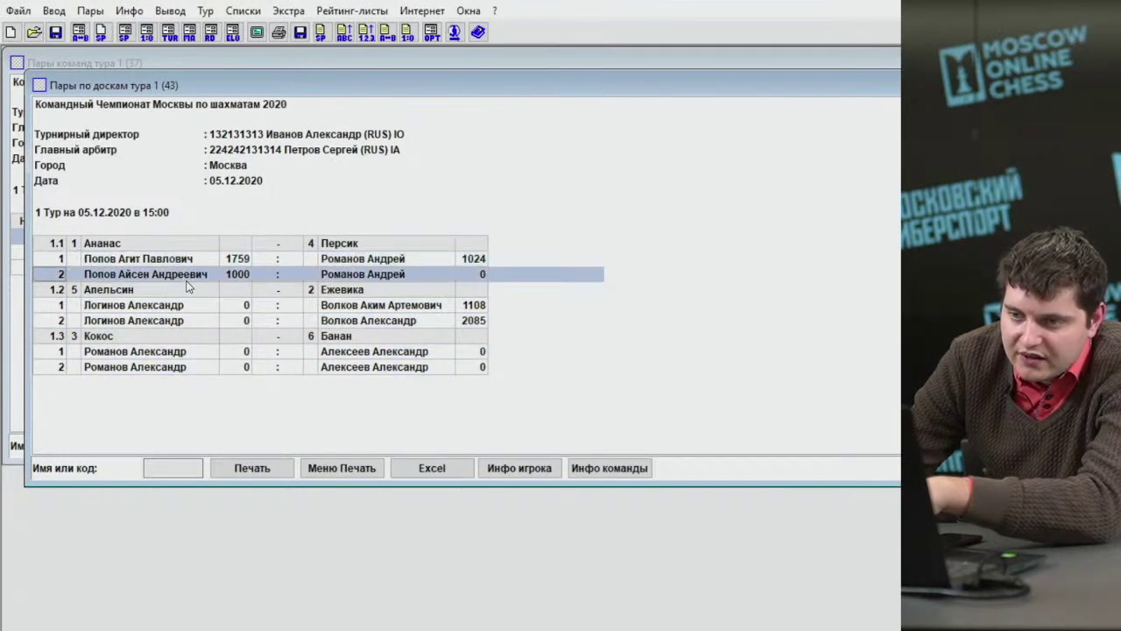
click(177, 265)
click(176, 267)
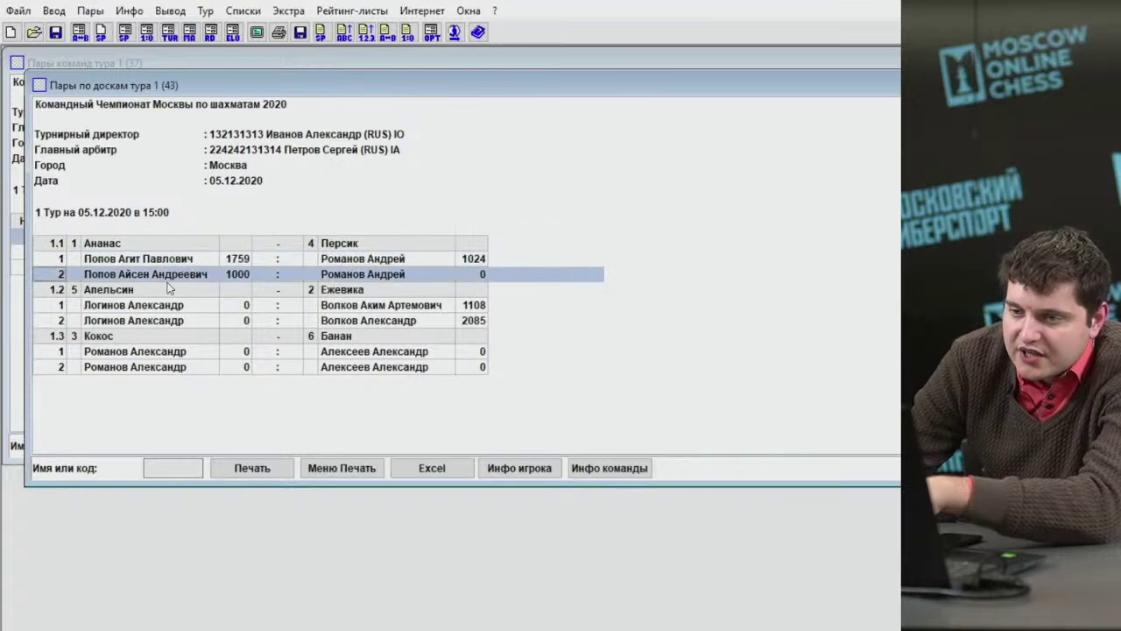
click(243, 11)
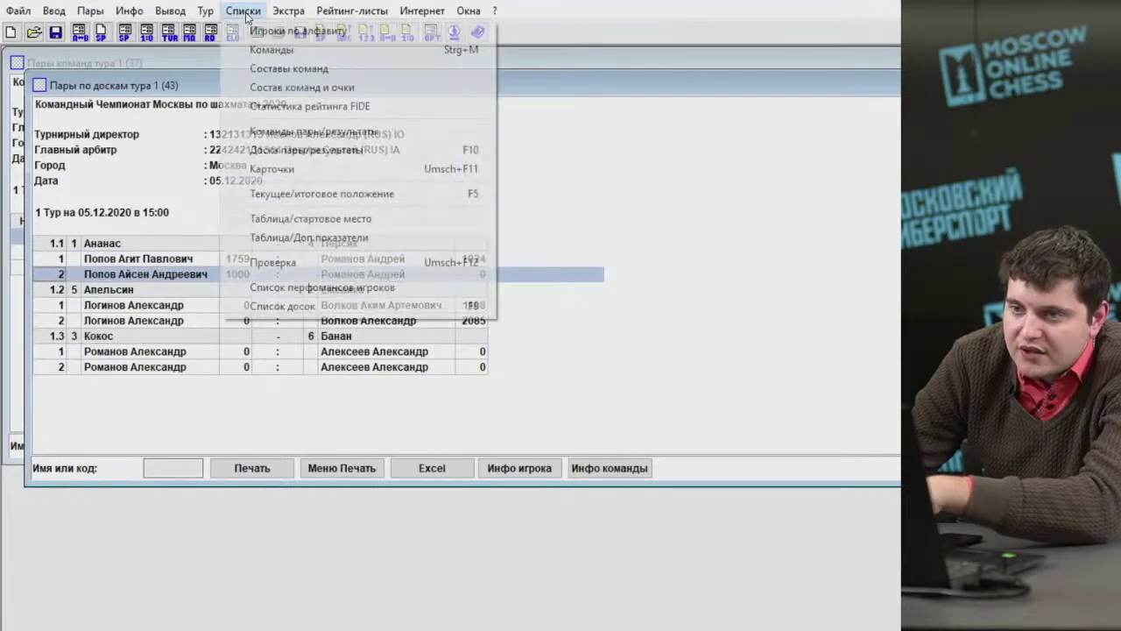
click(377, 128)
Step through the Ананас–Персик, Апельсин–Ежевика and Кокос–Банан pairings.
click(324, 252)
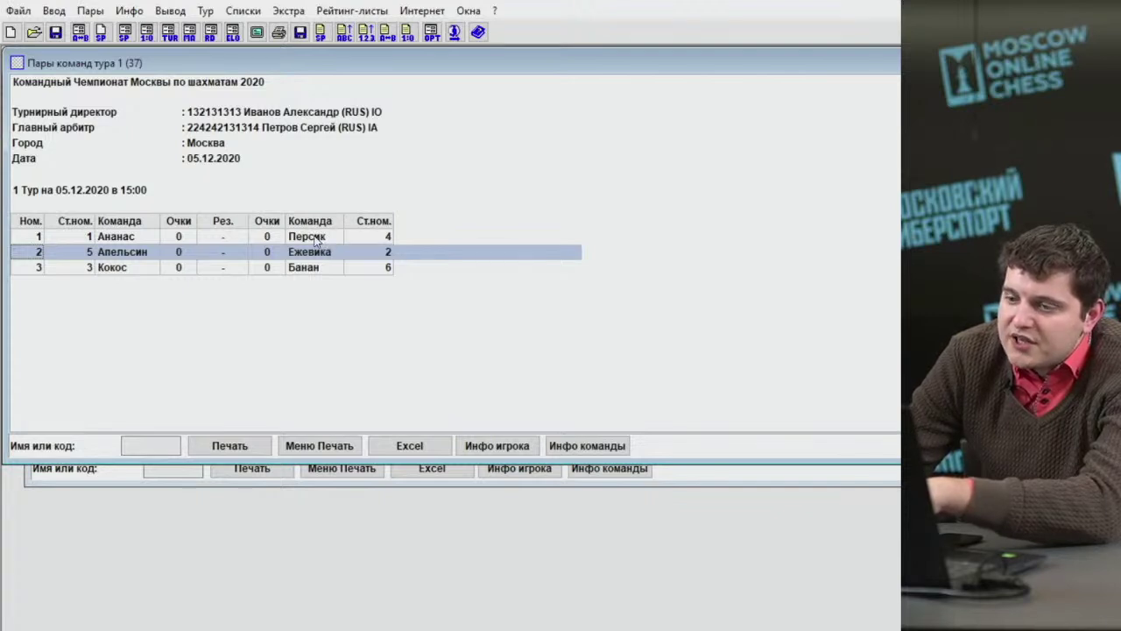
click(312, 242)
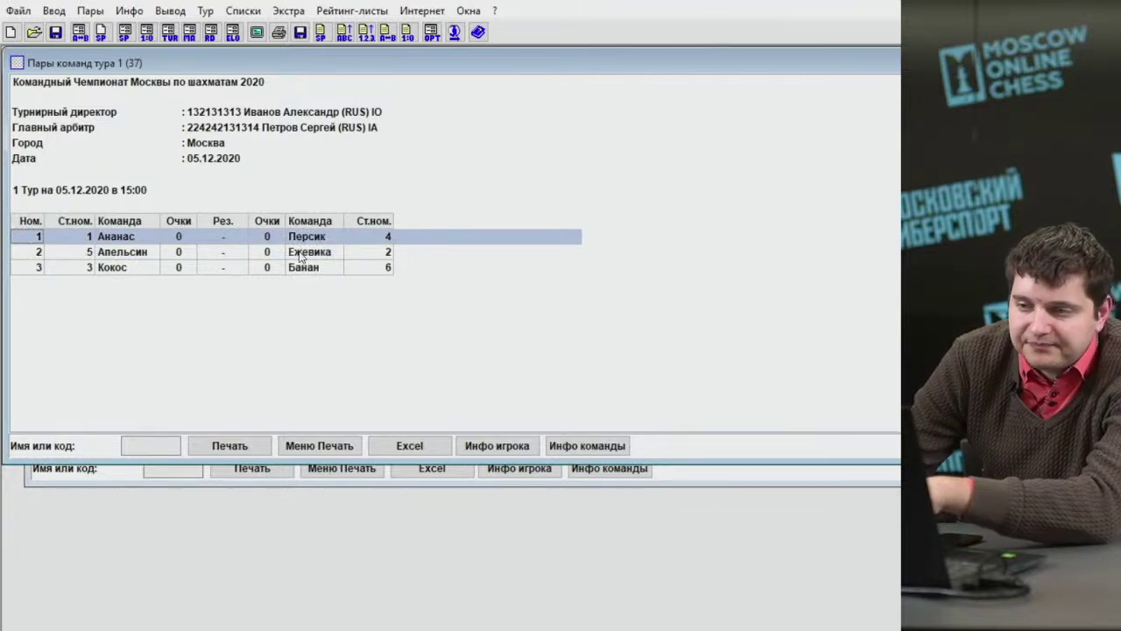
key(Down)
key(Down)
key(Up)
key(Up)
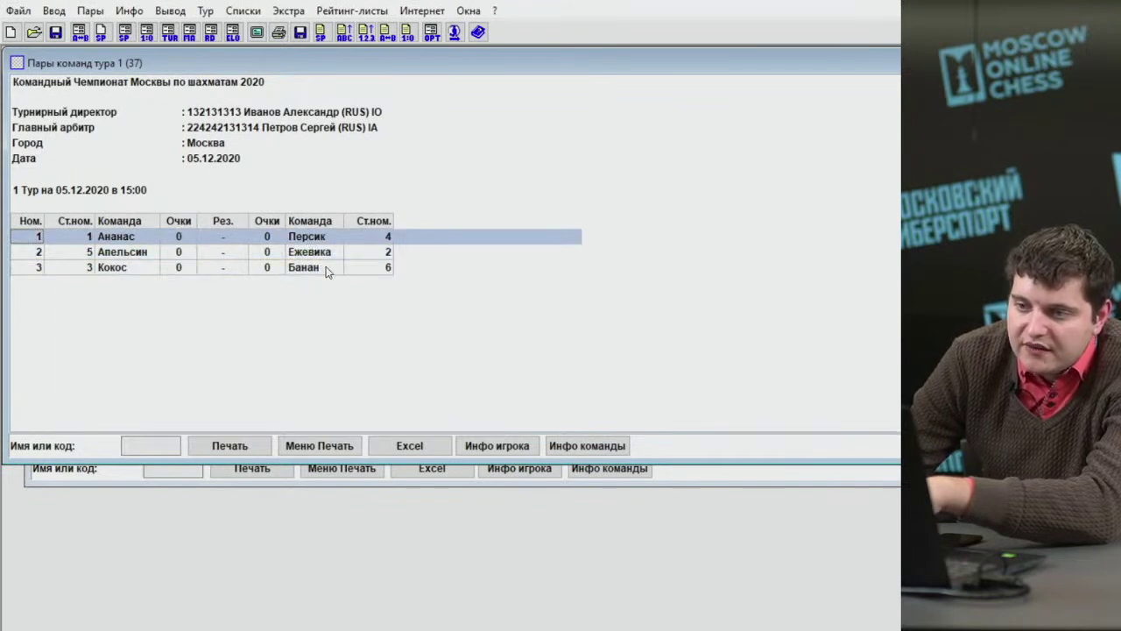
key(Down)
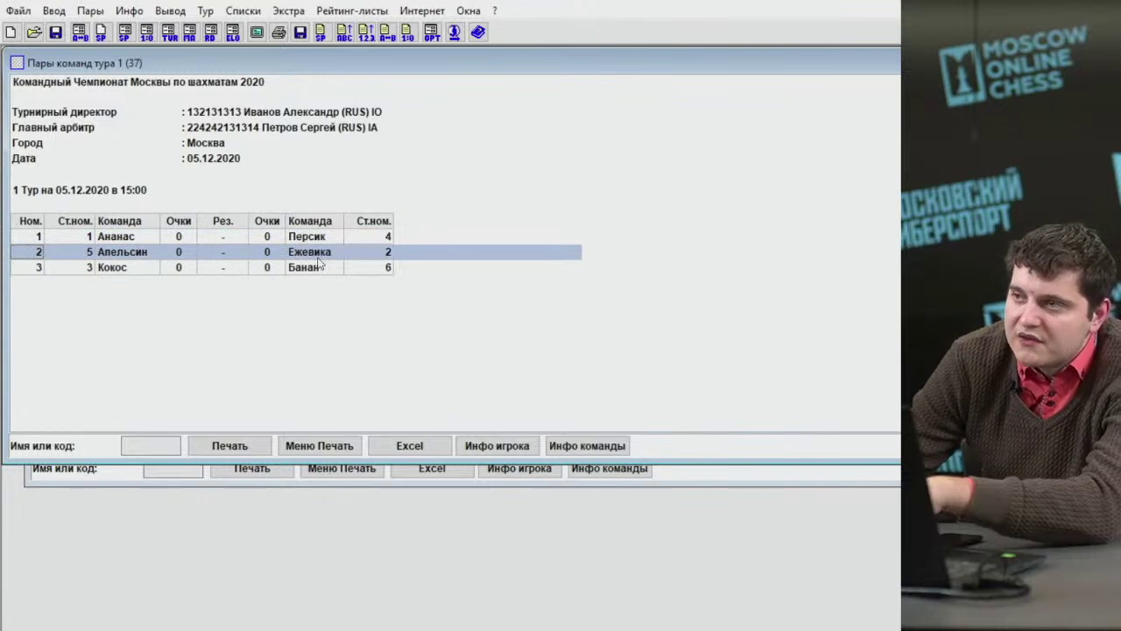
click(313, 272)
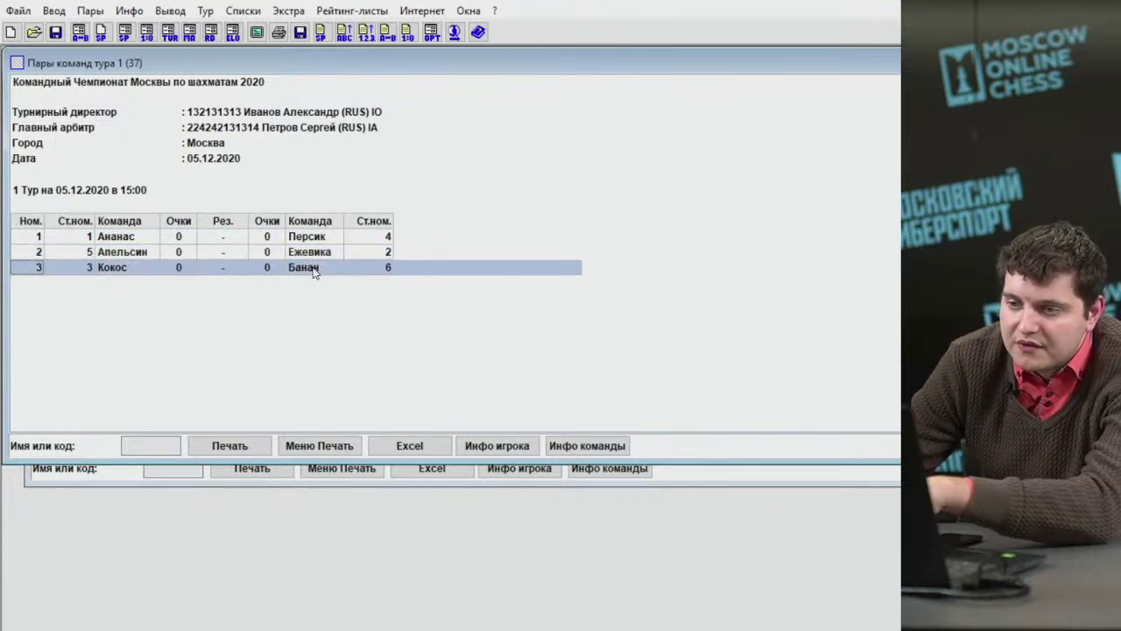
click(310, 257)
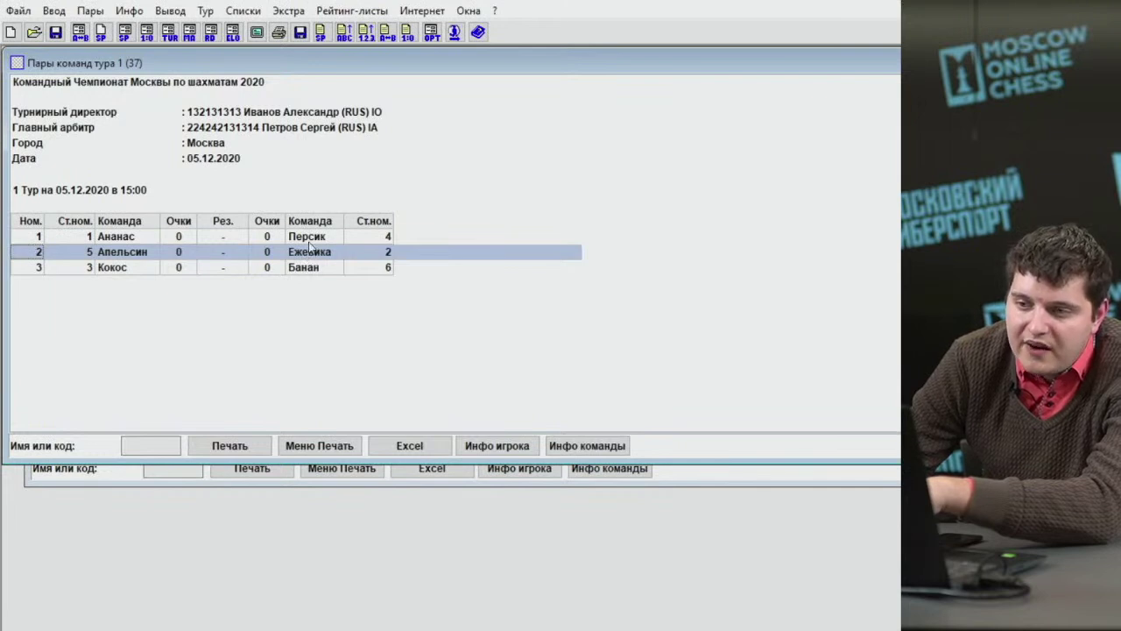
click(311, 239)
click(312, 254)
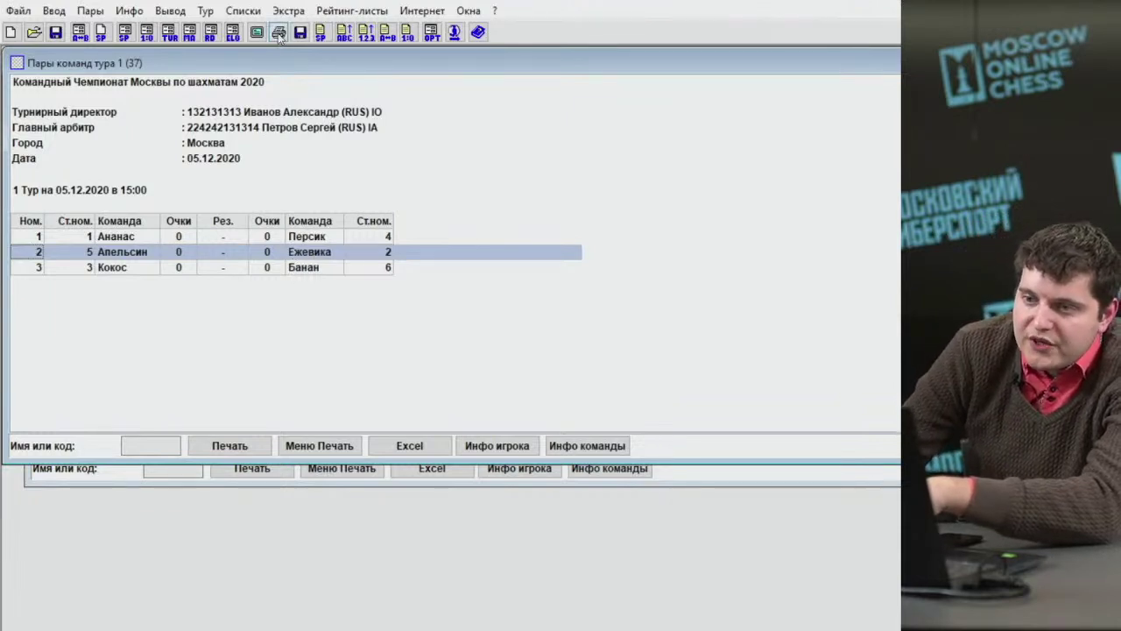
click(242, 10)
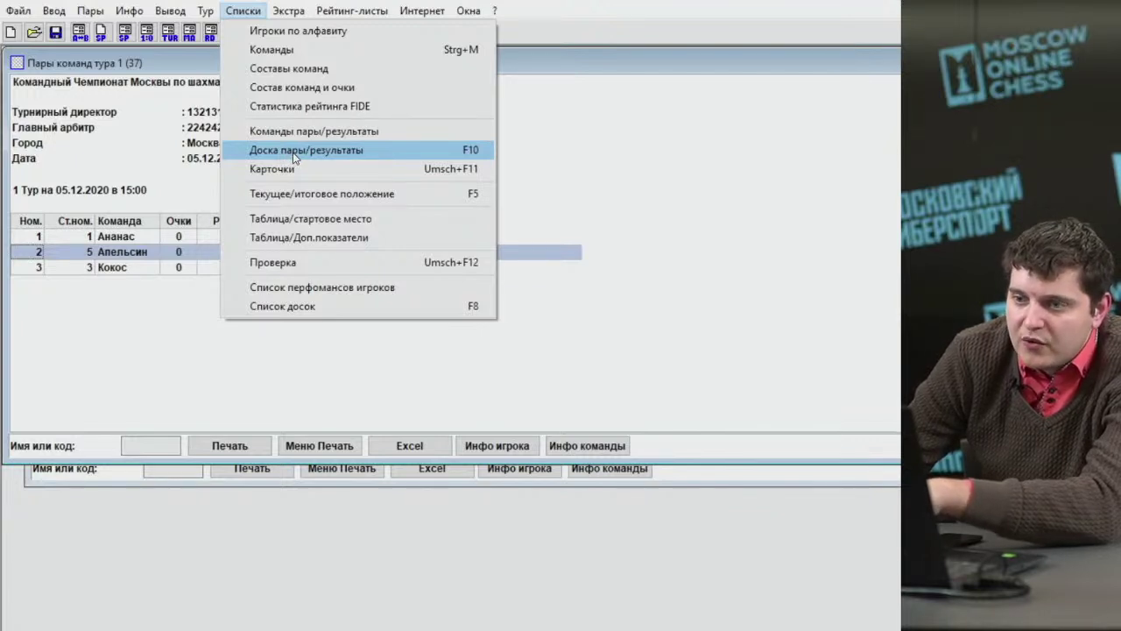
Show the round 1 board-by-board pairings and check boards from each match.
click(294, 155)
click(191, 261)
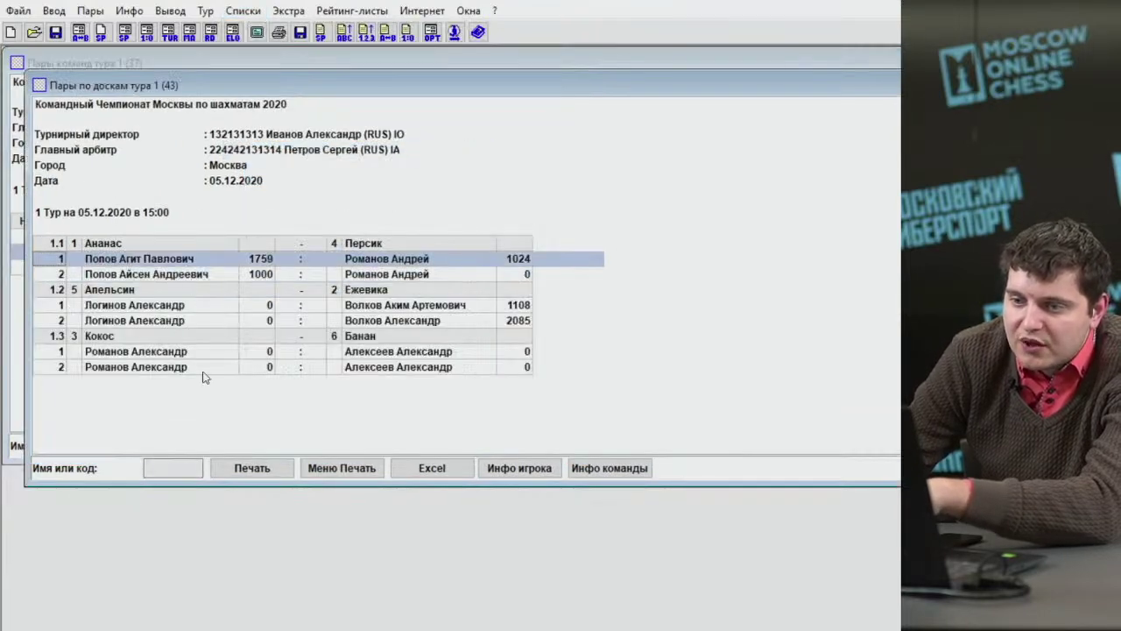
click(210, 367)
click(221, 309)
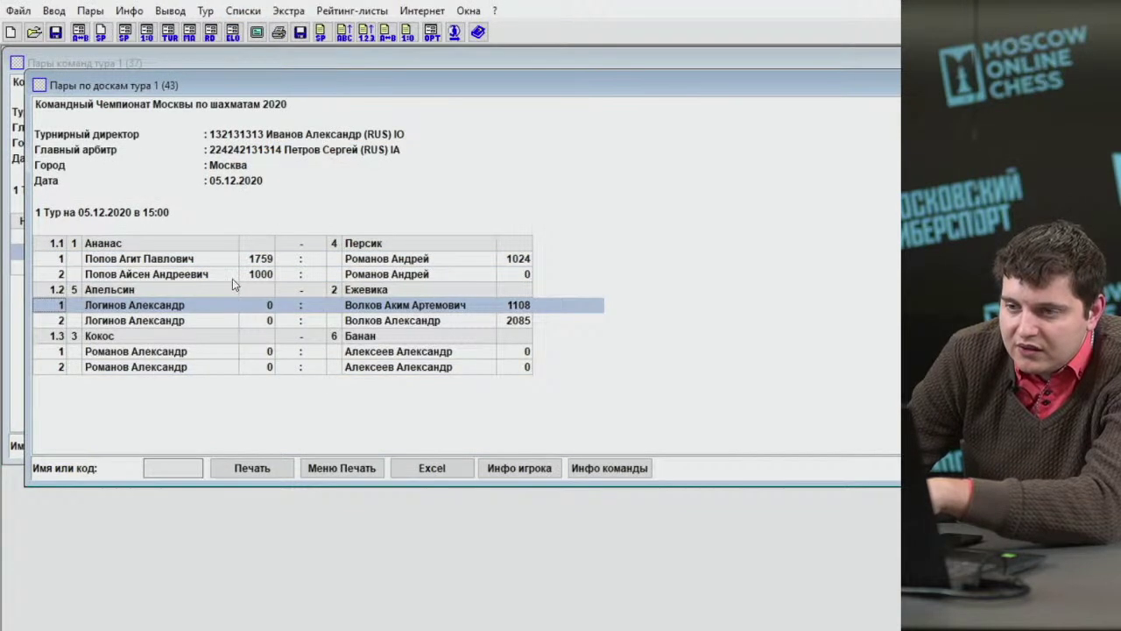
Return to the round 1 team pairings and review the three matches.
click(244, 11)
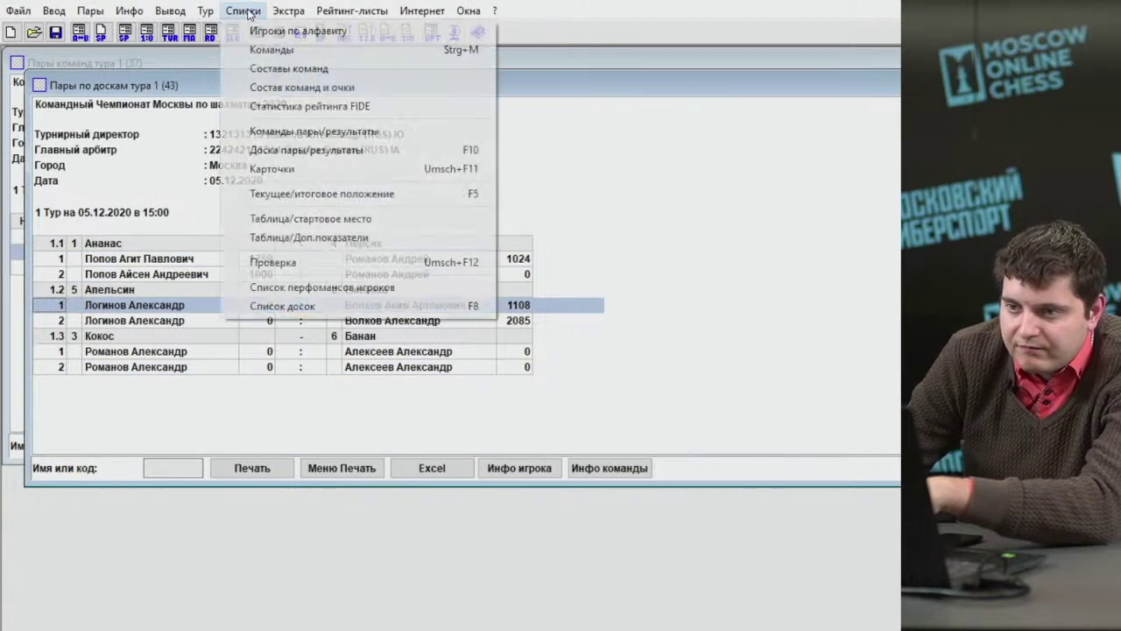
click(291, 134)
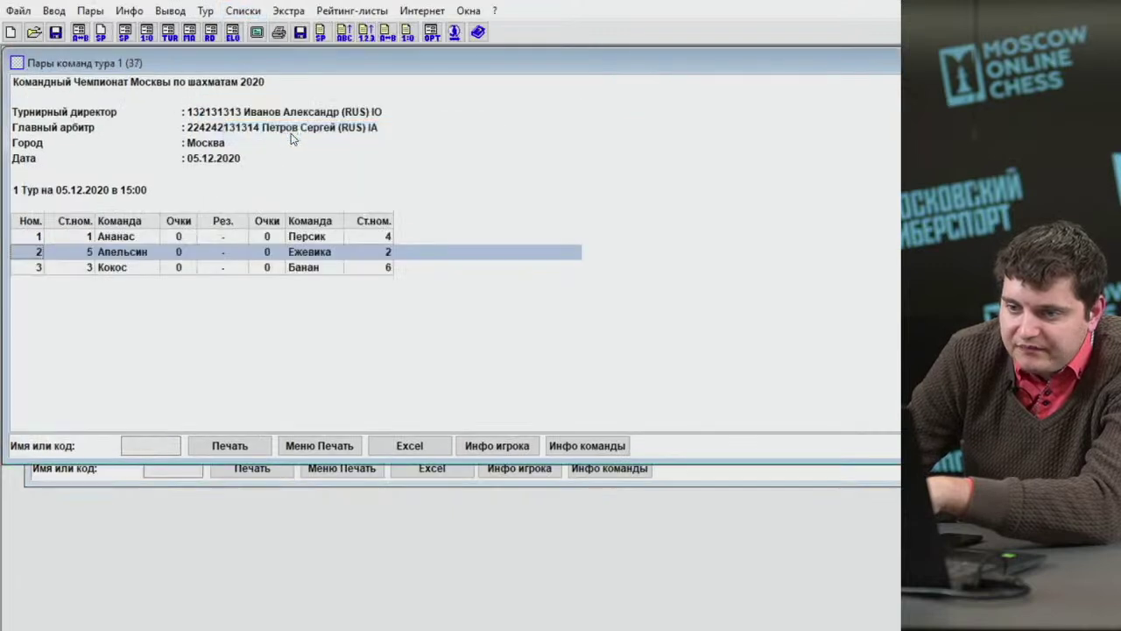
click(220, 242)
click(210, 254)
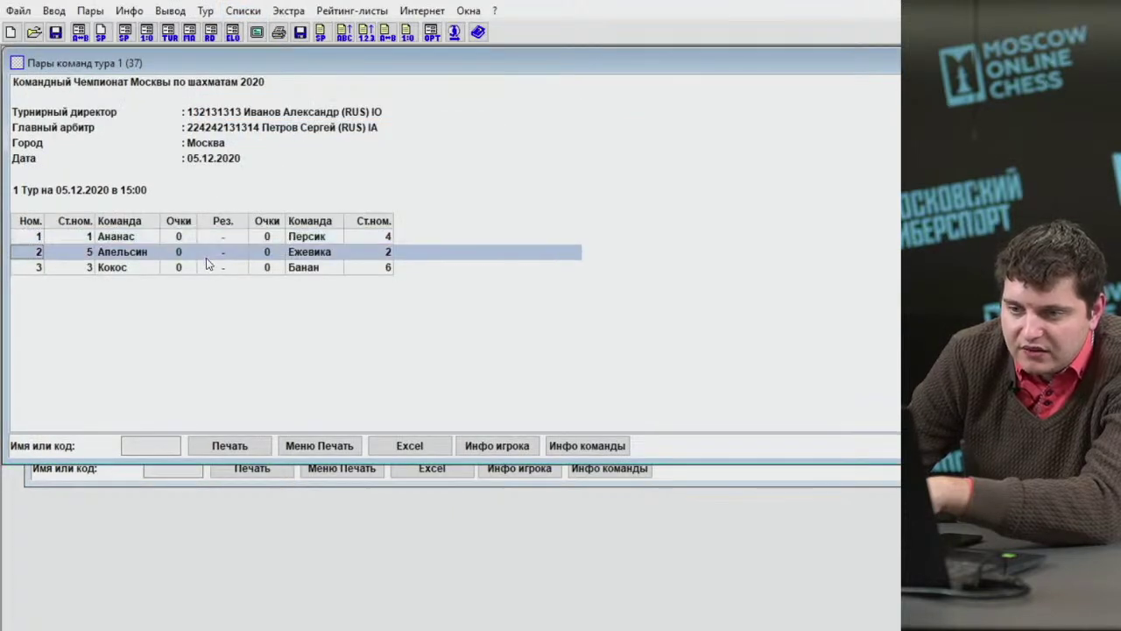
click(210, 266)
click(211, 251)
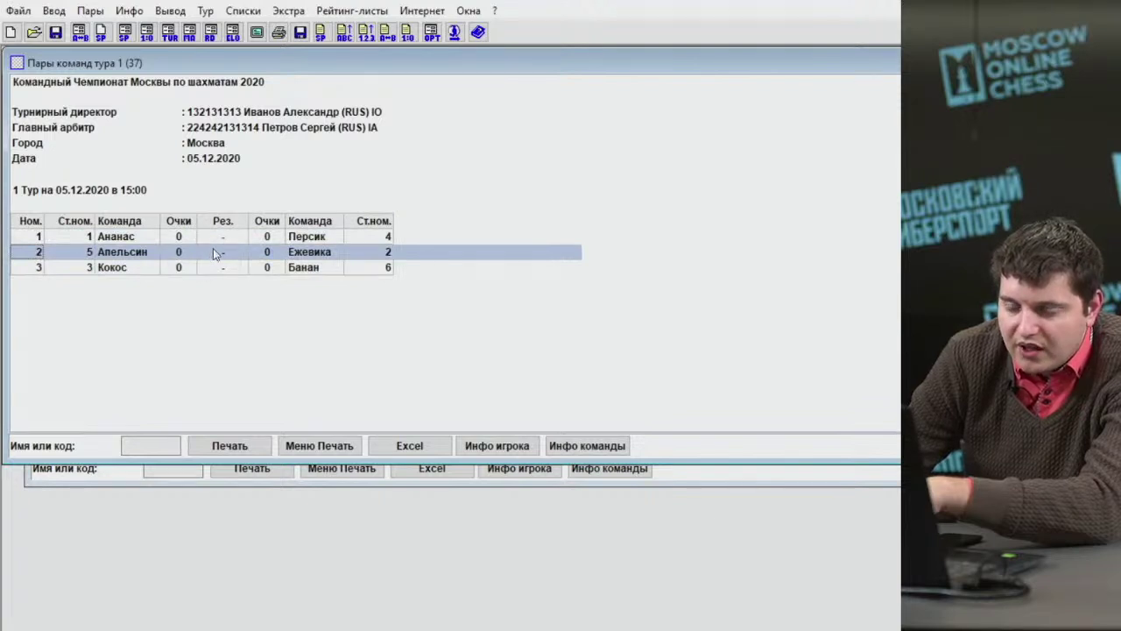
click(215, 243)
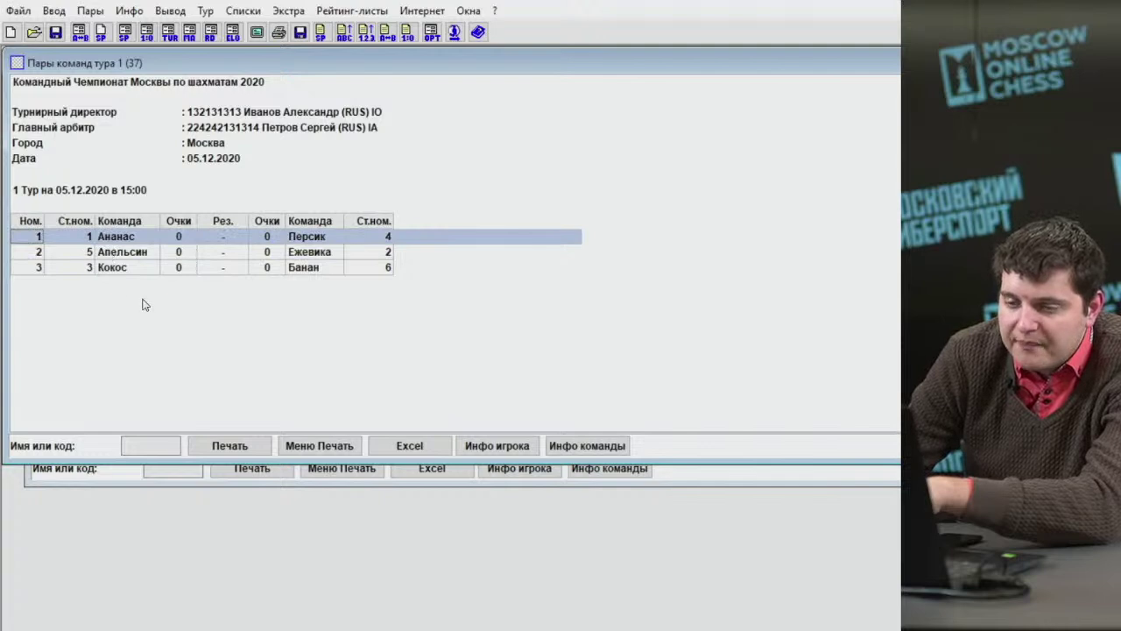
click(53, 11)
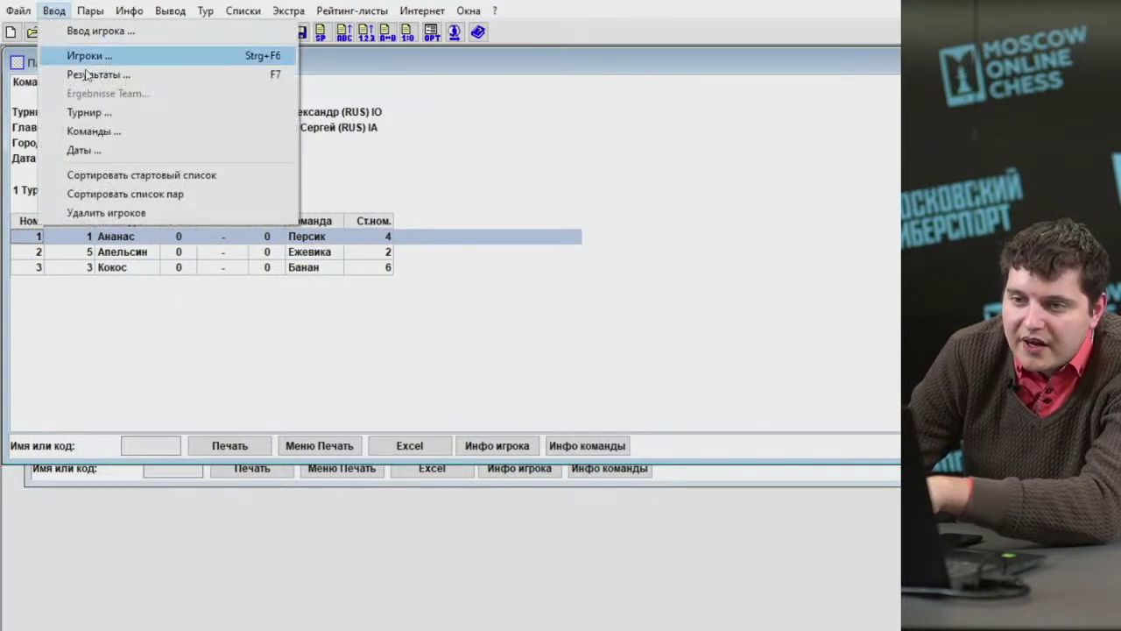
Open the round 1 results entry window, enlarge it, and review the three matches.
click(74, 76)
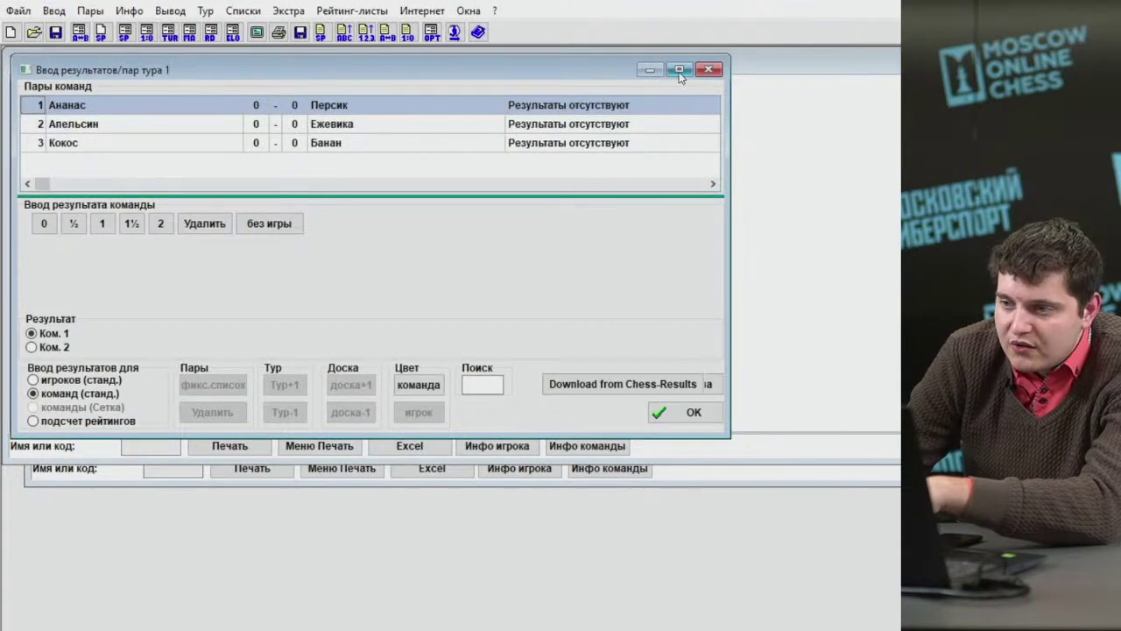
drag(731, 439, 911, 604)
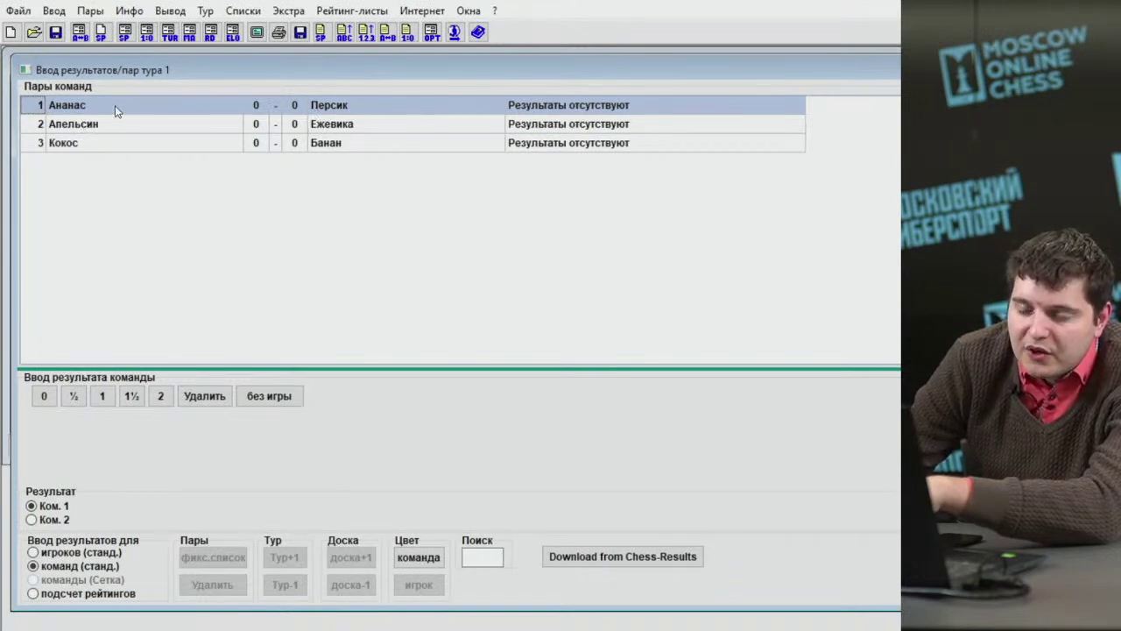
click(388, 125)
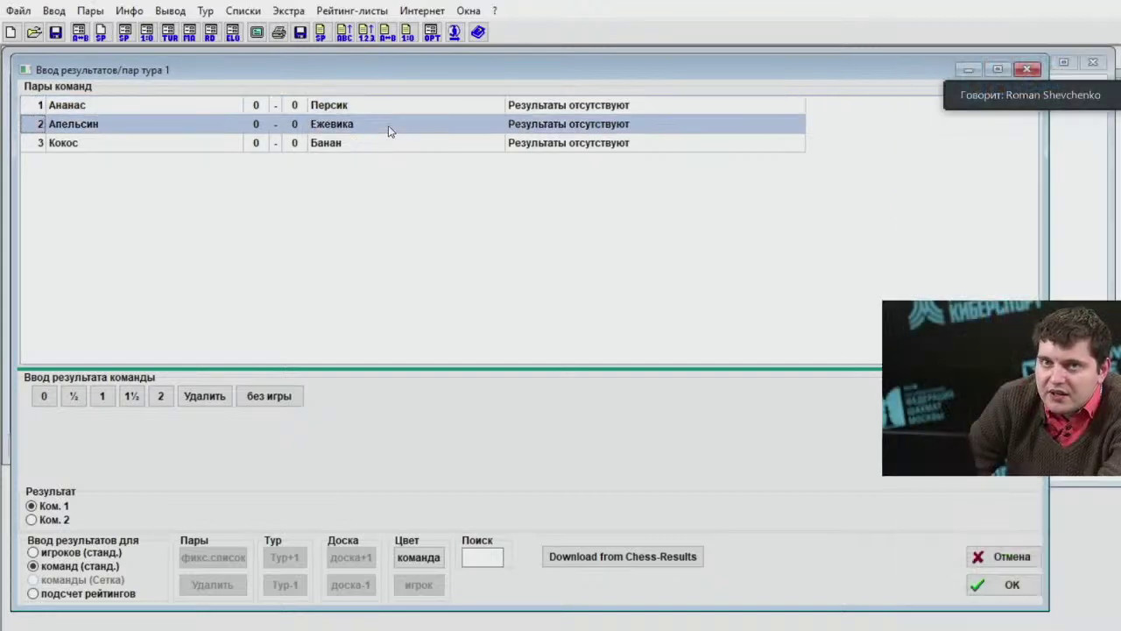
click(364, 147)
click(361, 127)
click(365, 109)
click(365, 129)
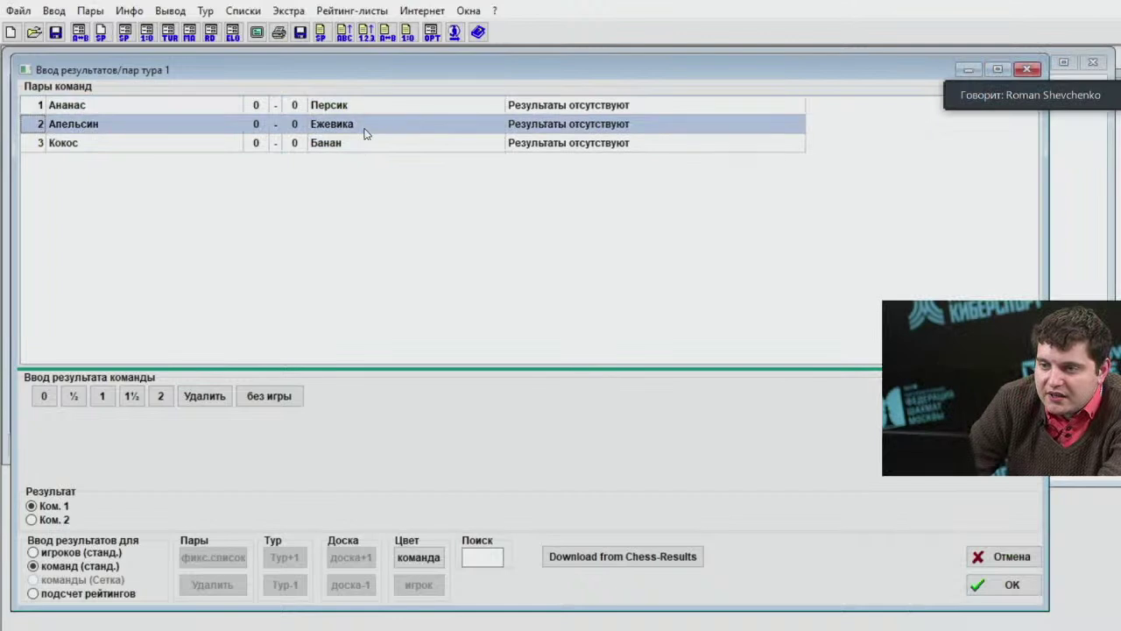
click(363, 146)
click(367, 110)
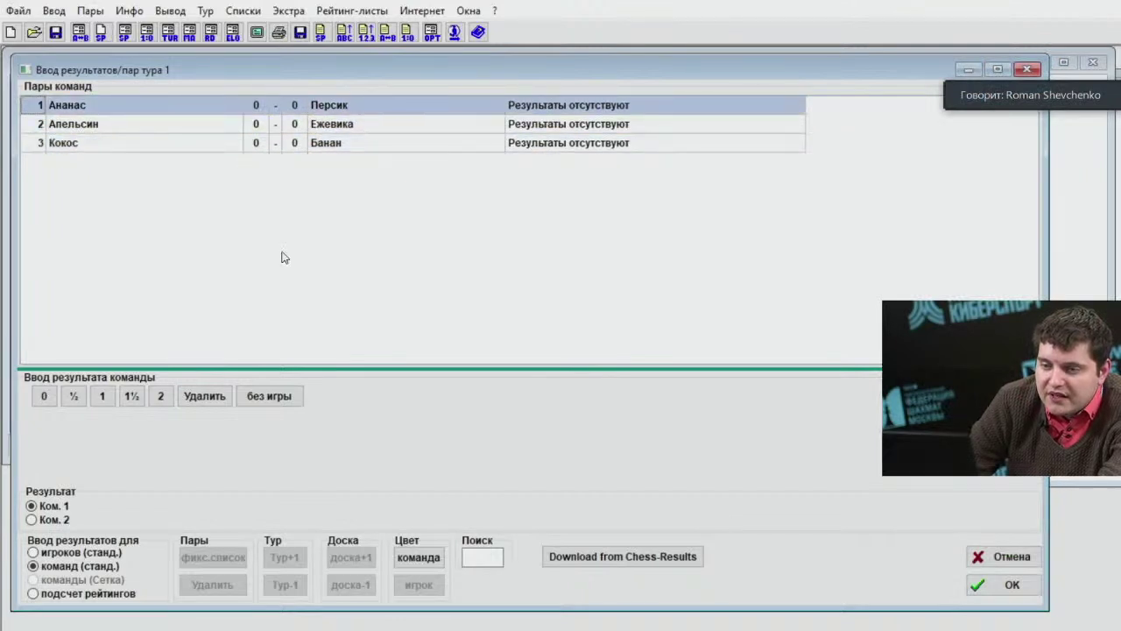
Record Ананас–Персик as 2–0, correcting an initial 1–1 entry.
click(101, 395)
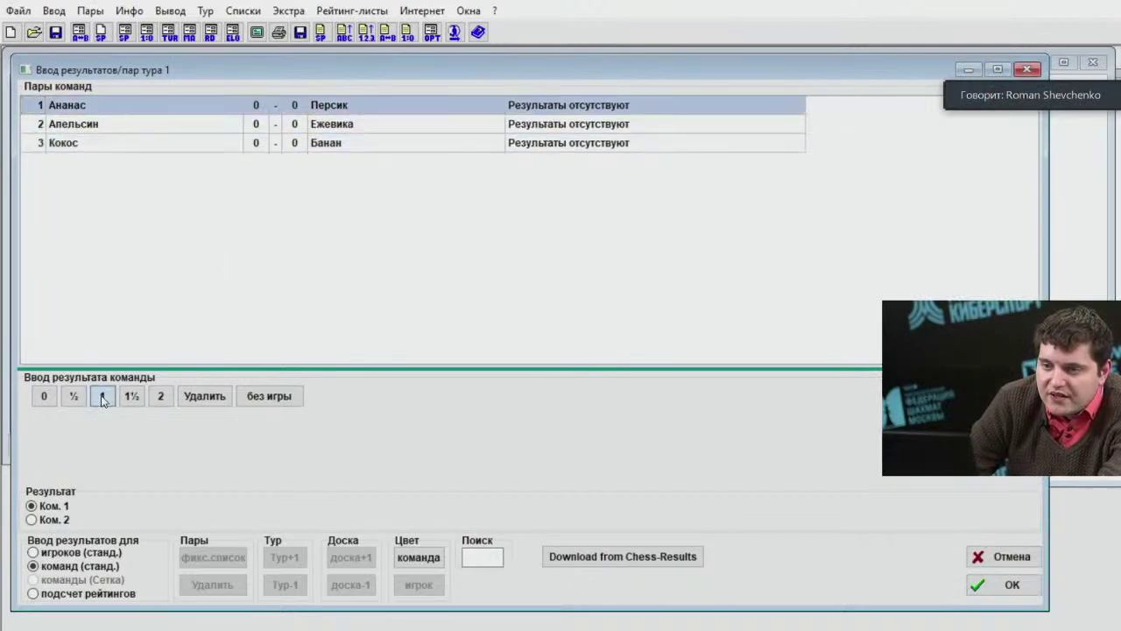
click(299, 107)
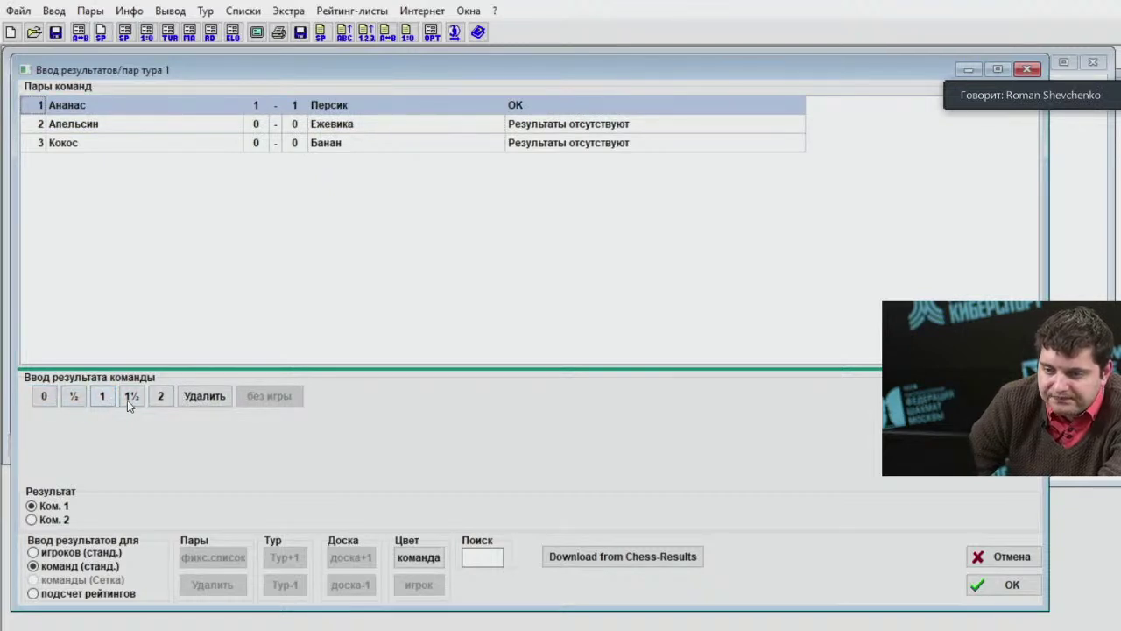
click(163, 403)
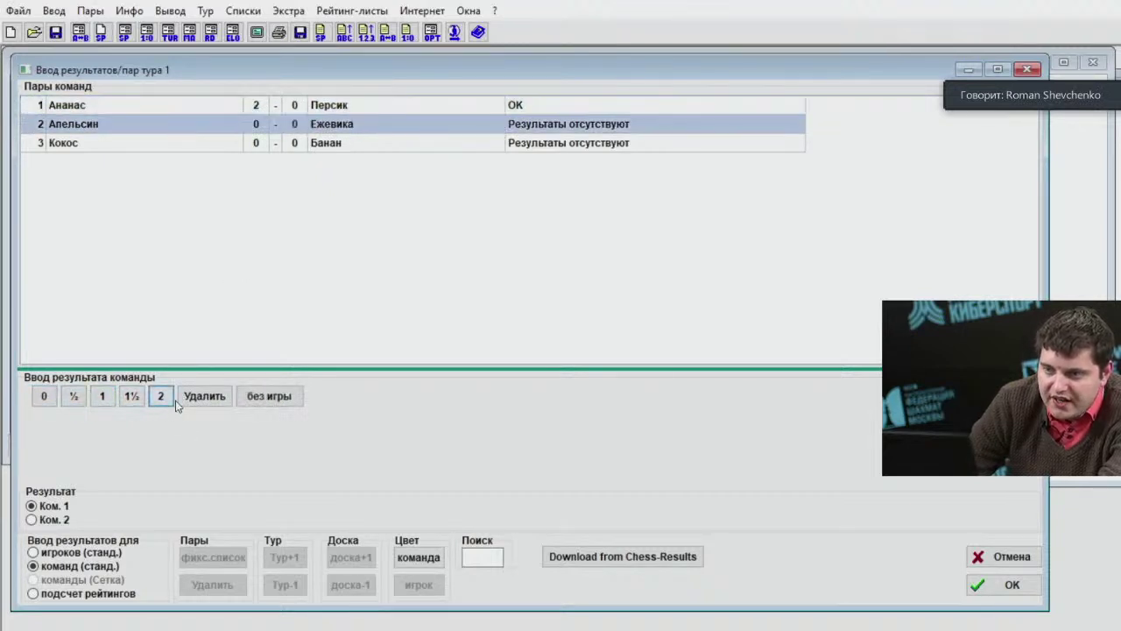
click(261, 106)
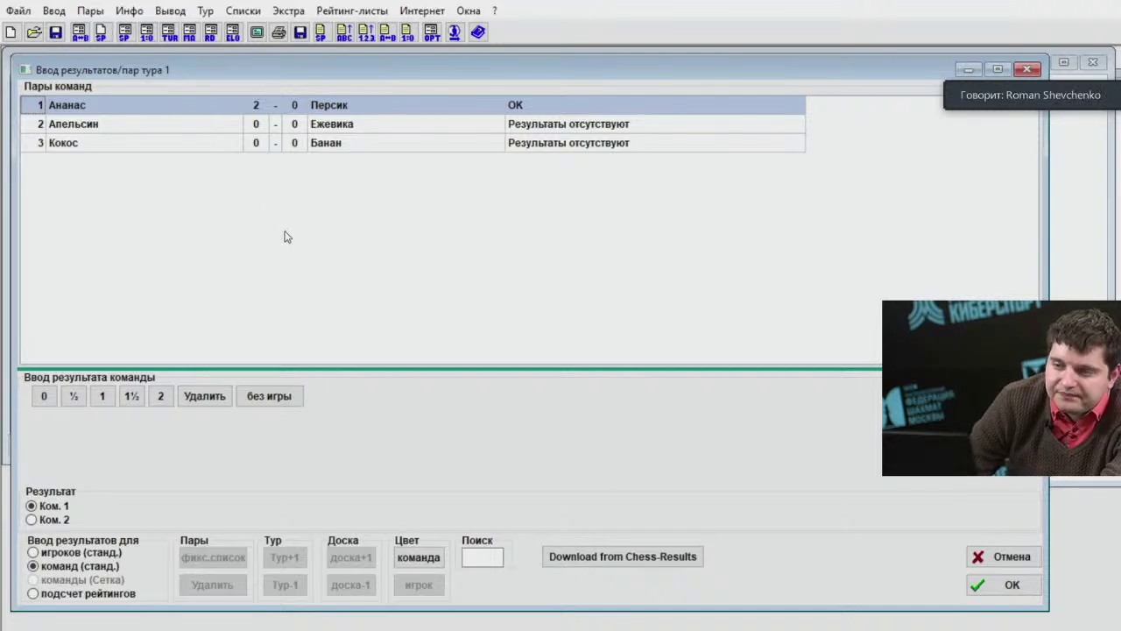
click(163, 400)
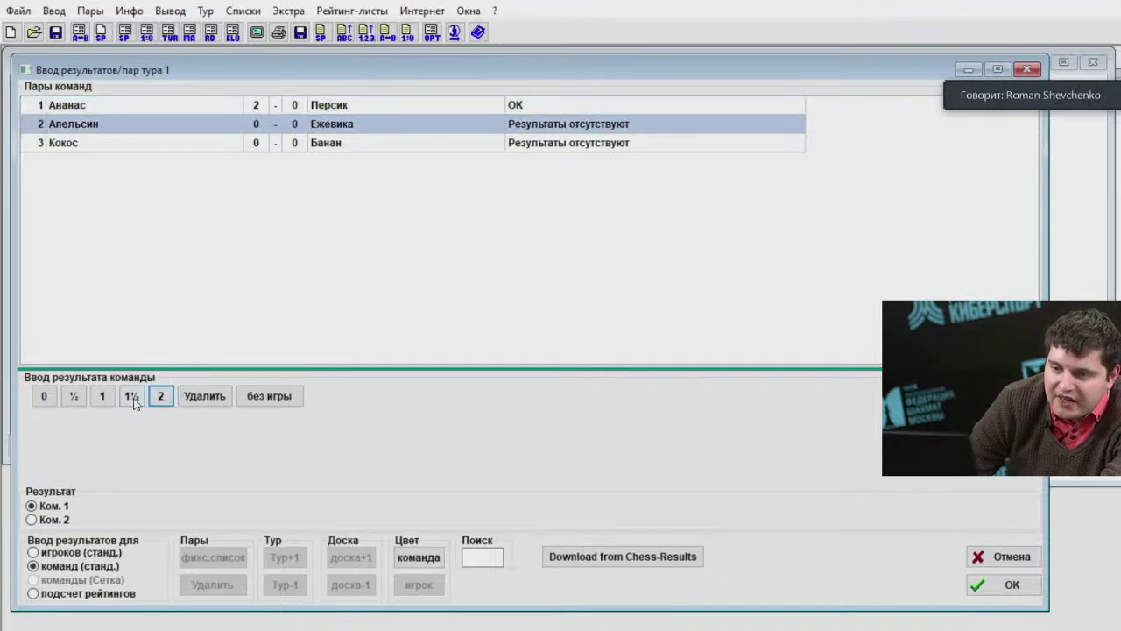
Record 1½–½ for Апельсин–Ежевика and Кокос–Банан, then switch to per-player board entry.
click(132, 399)
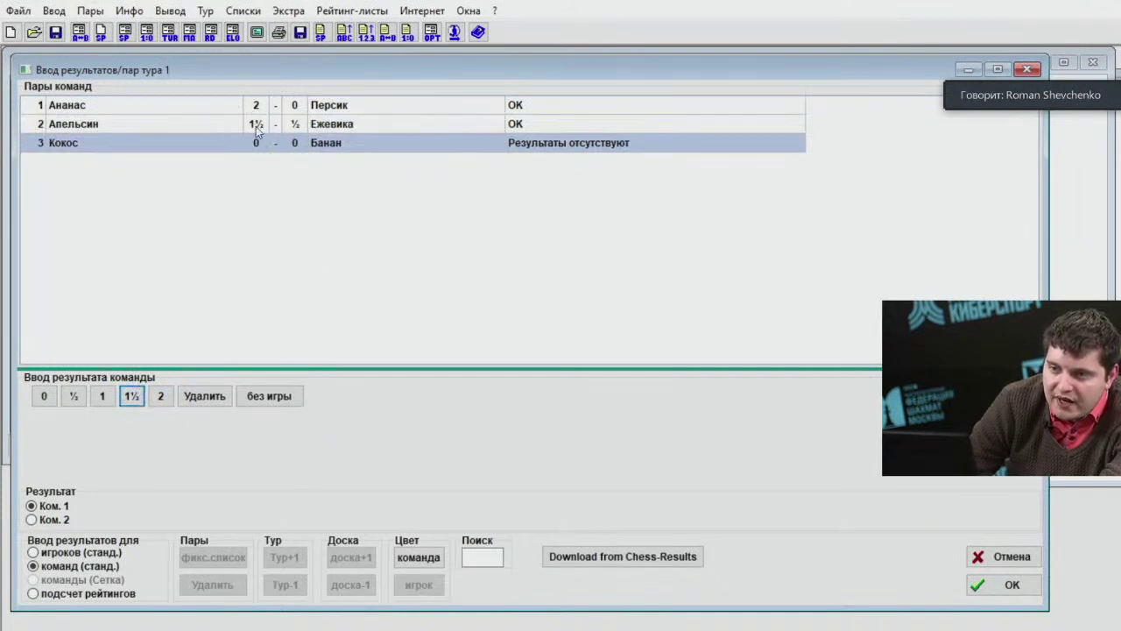
click(256, 126)
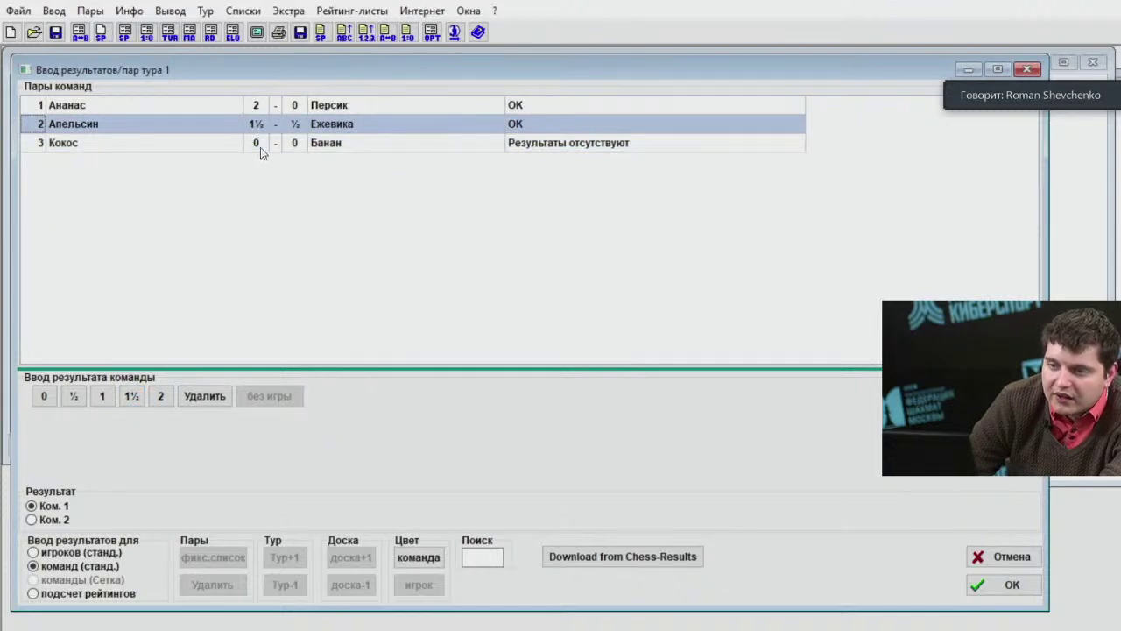
click(259, 148)
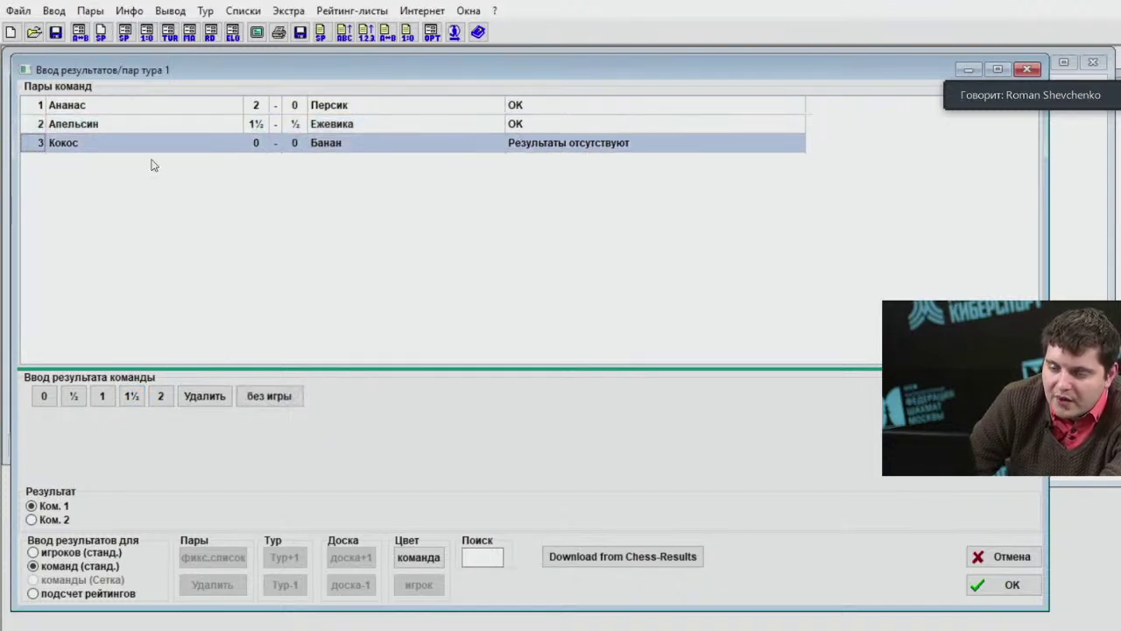
click(132, 397)
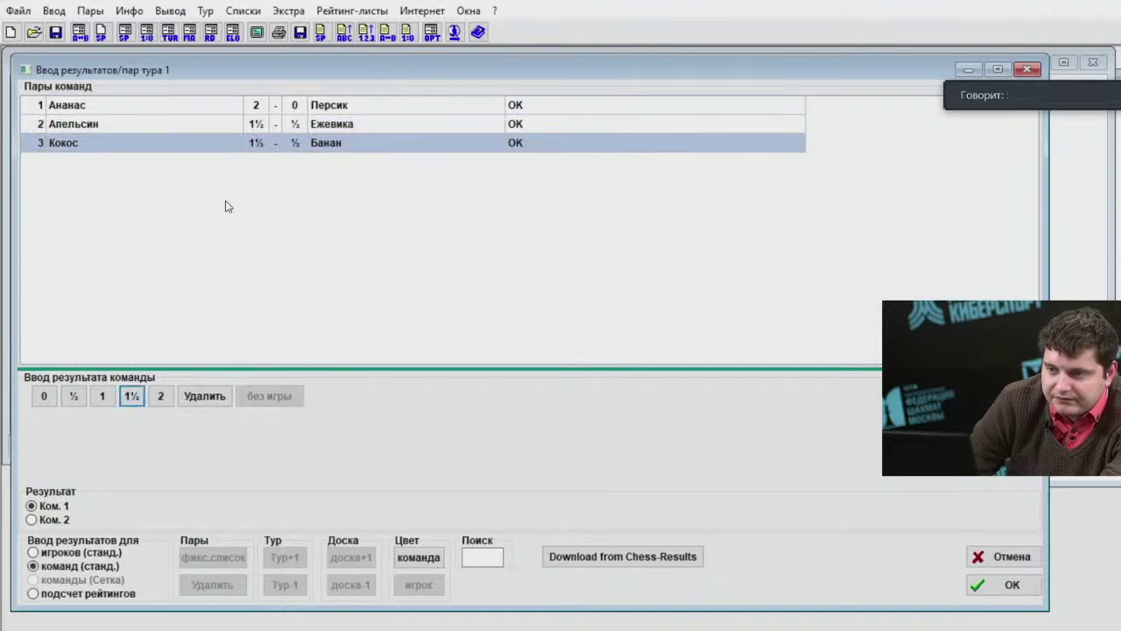
click(257, 127)
click(254, 144)
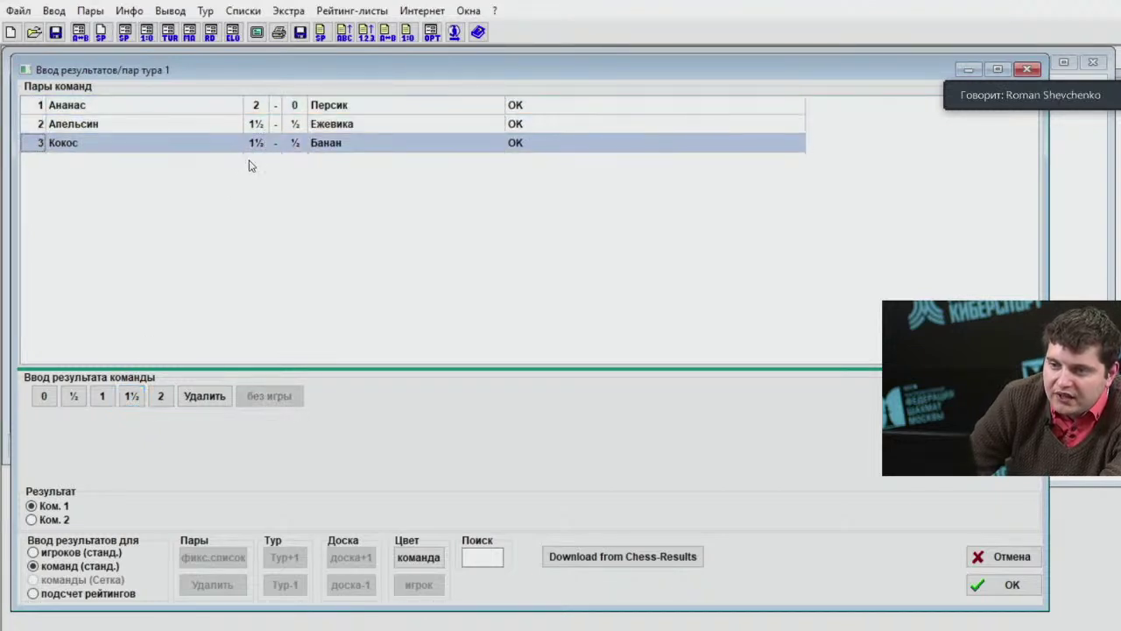
click(267, 122)
click(264, 142)
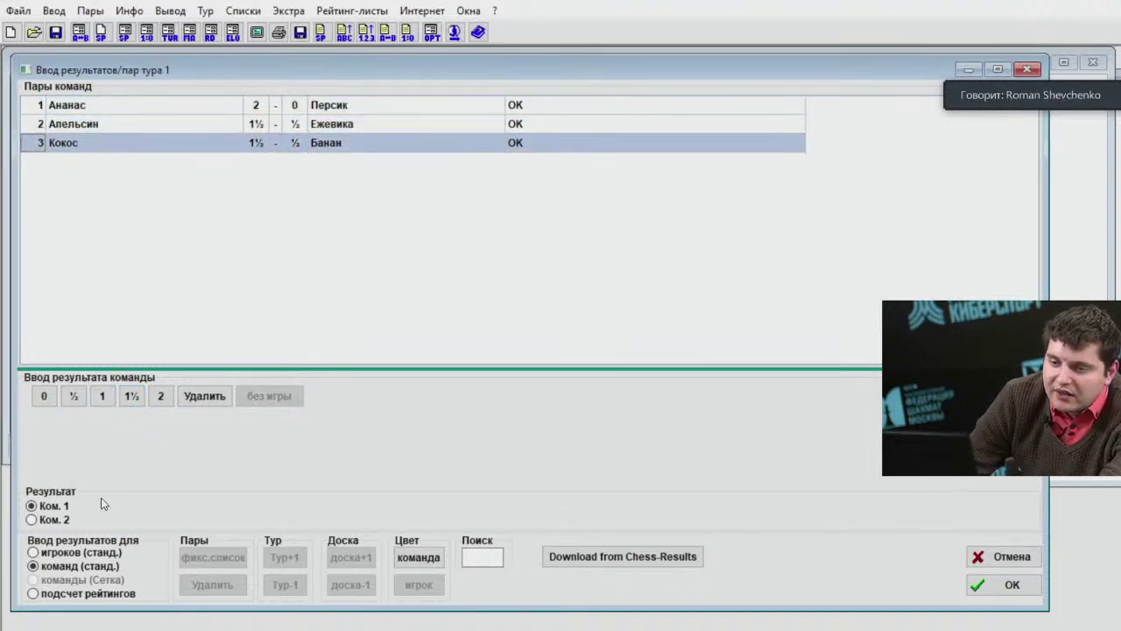
click(76, 556)
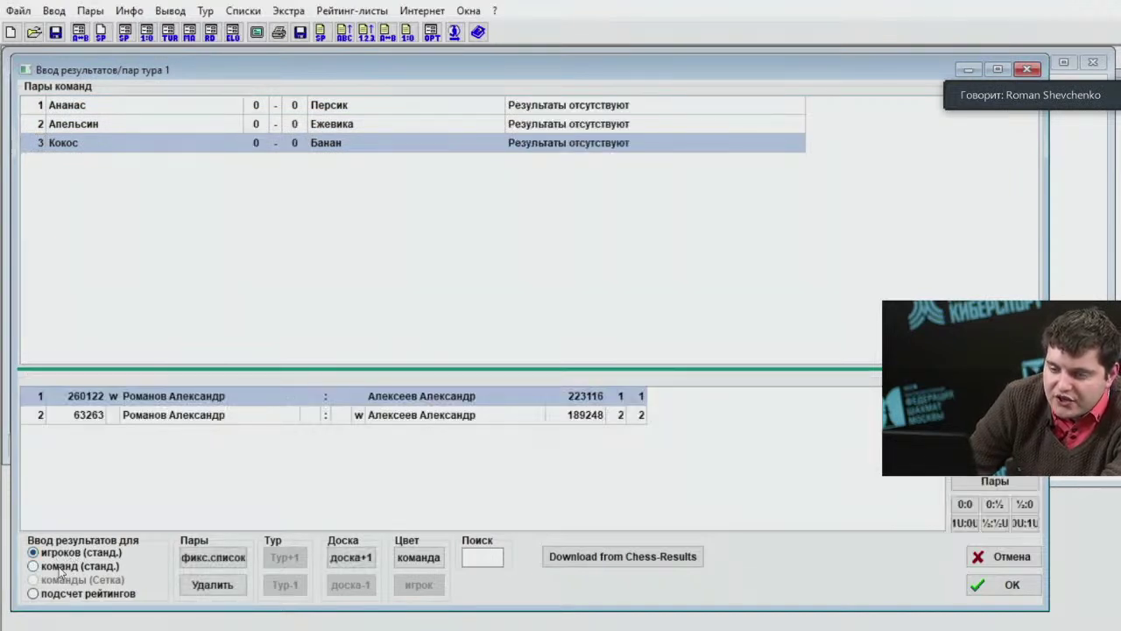
Return to per-player entry and bring up the Ананас–Персик boards.
click(61, 569)
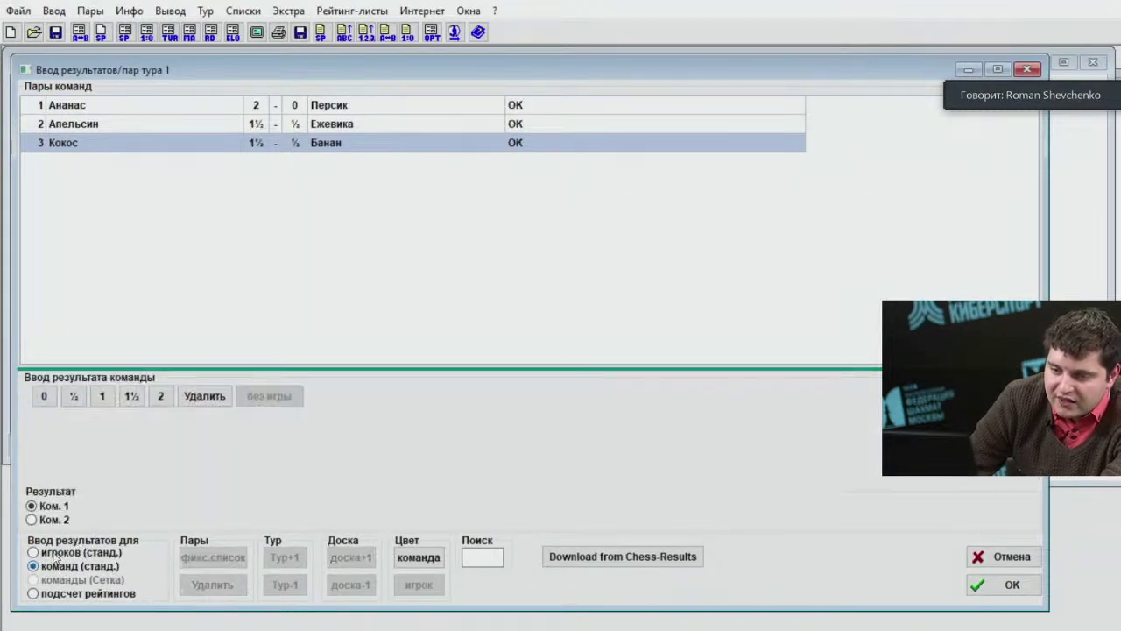
click(56, 553)
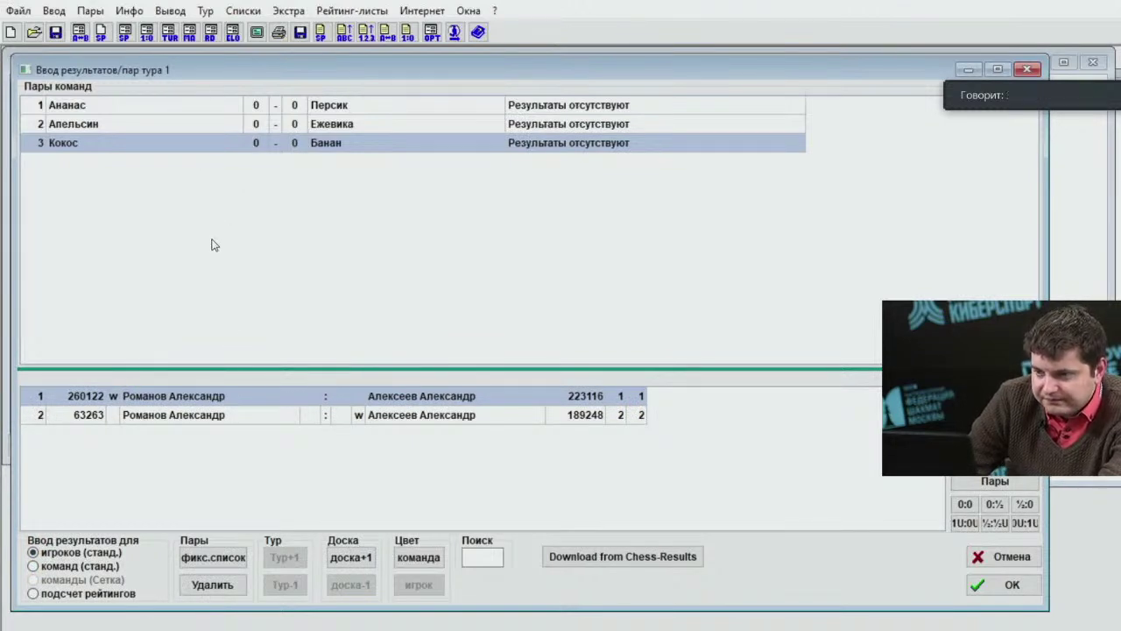
click(182, 106)
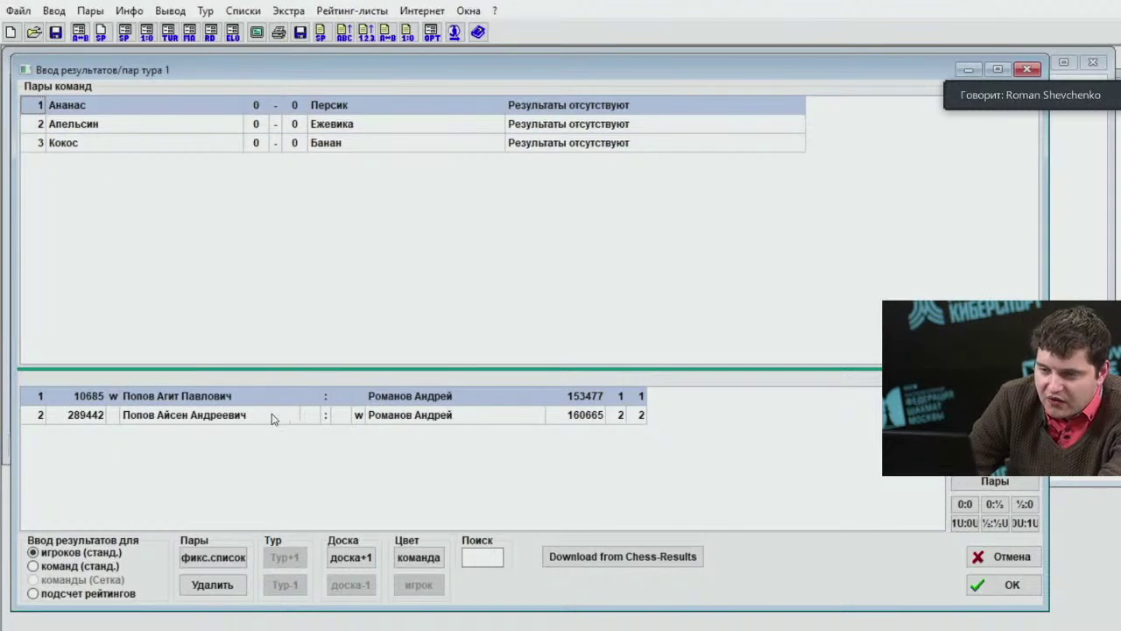
click(274, 417)
click(280, 396)
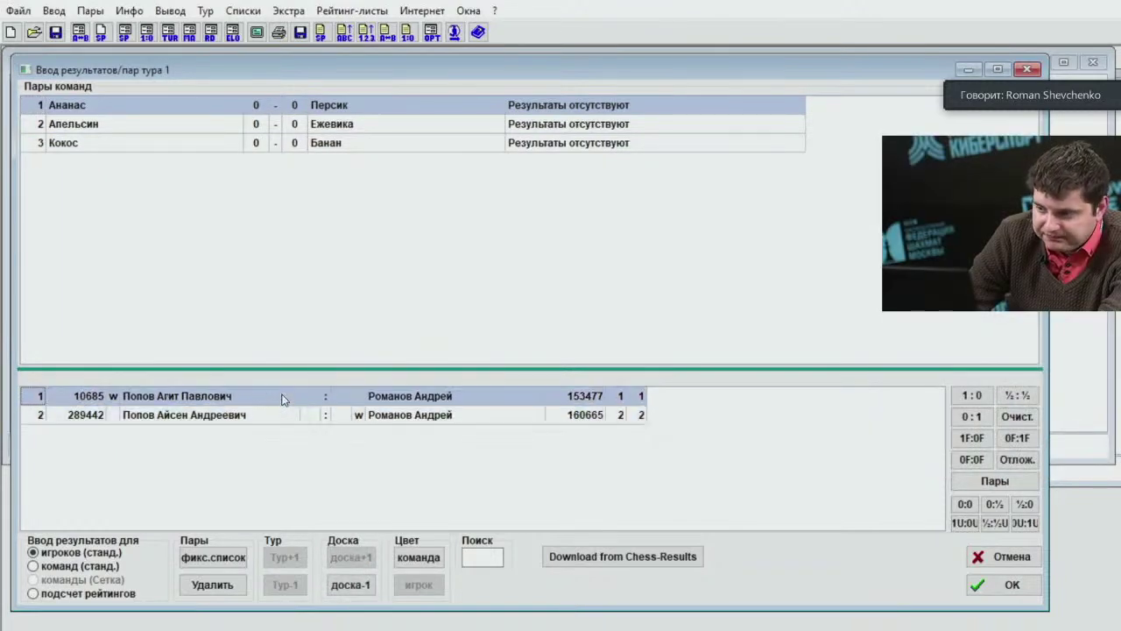
click(283, 406)
click(281, 403)
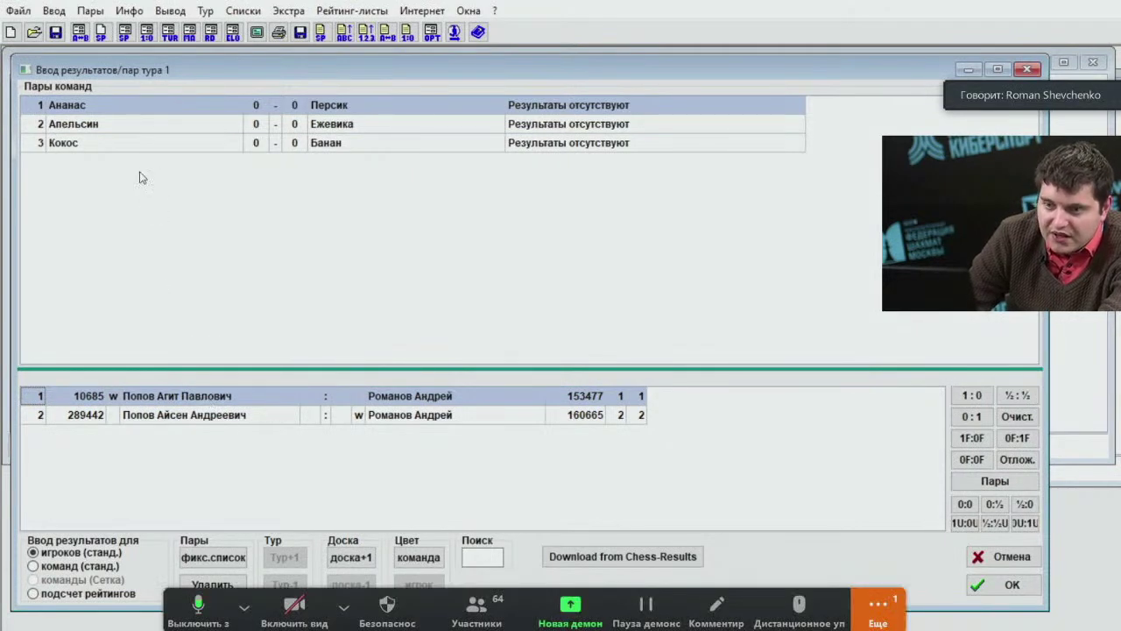
click(182, 421)
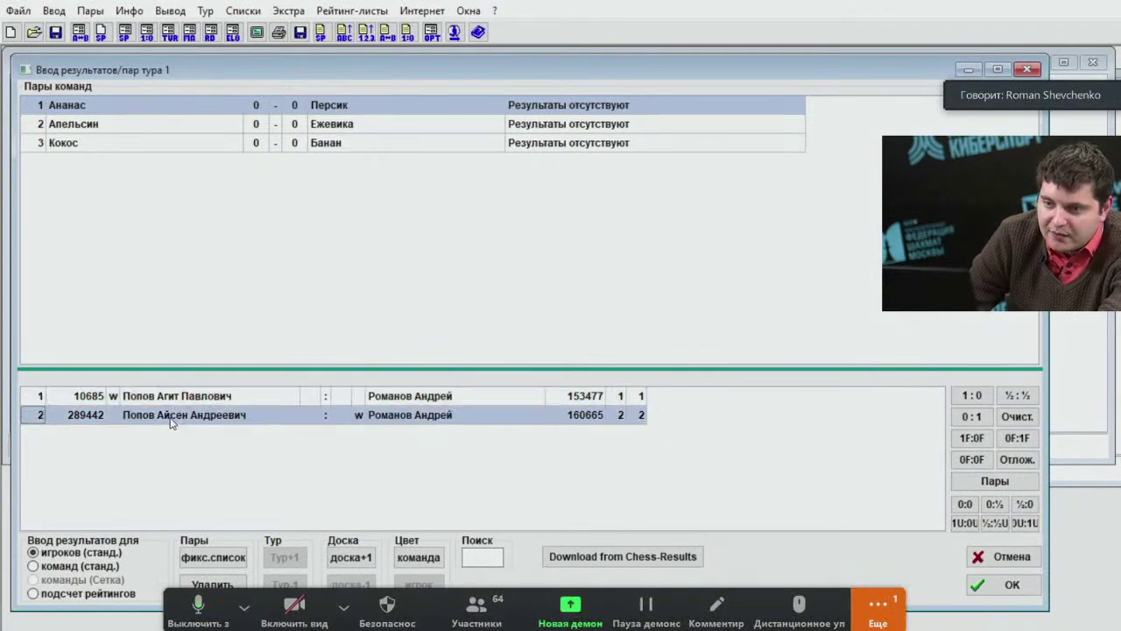
click(399, 398)
click(400, 419)
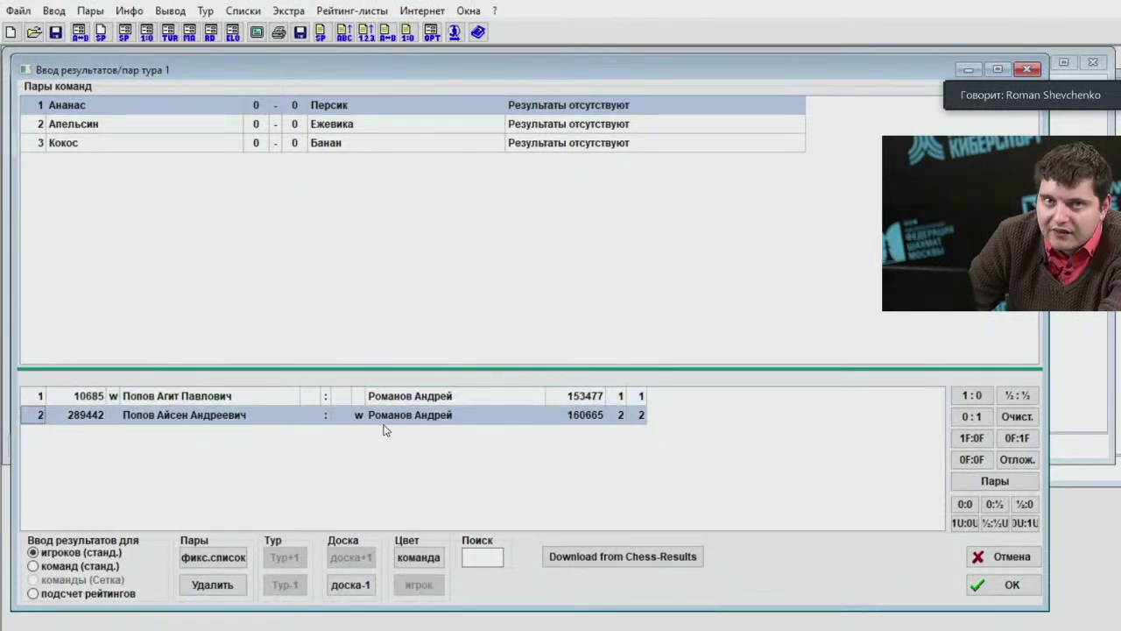
Set Ананас–Персик board 1 to 1:0 and board 2 to 0:1.
click(335, 398)
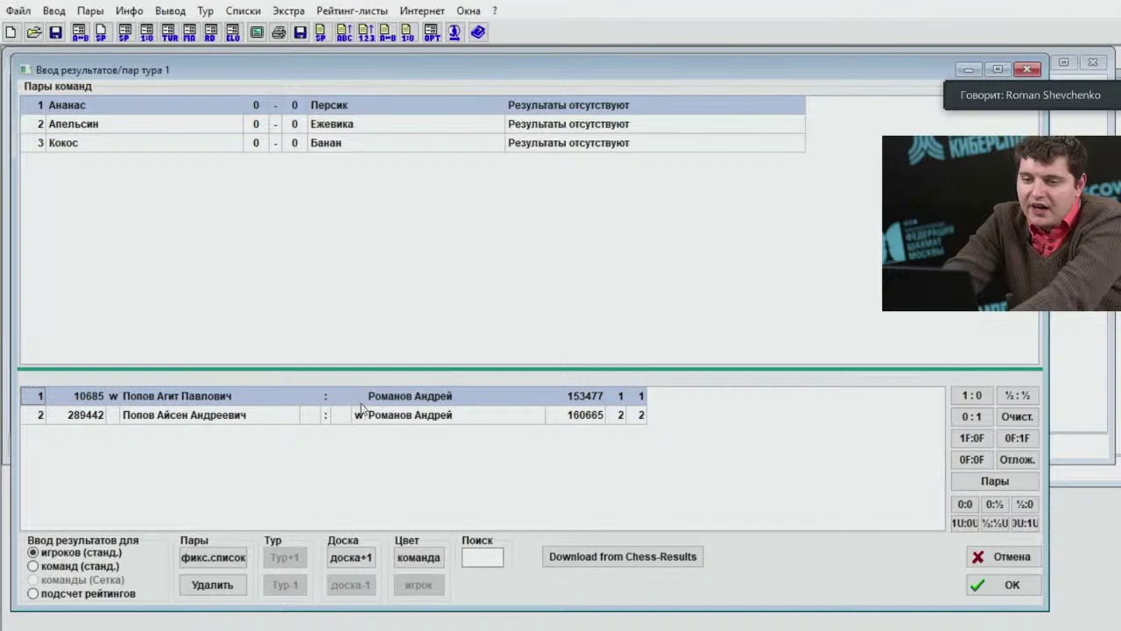
key(1)
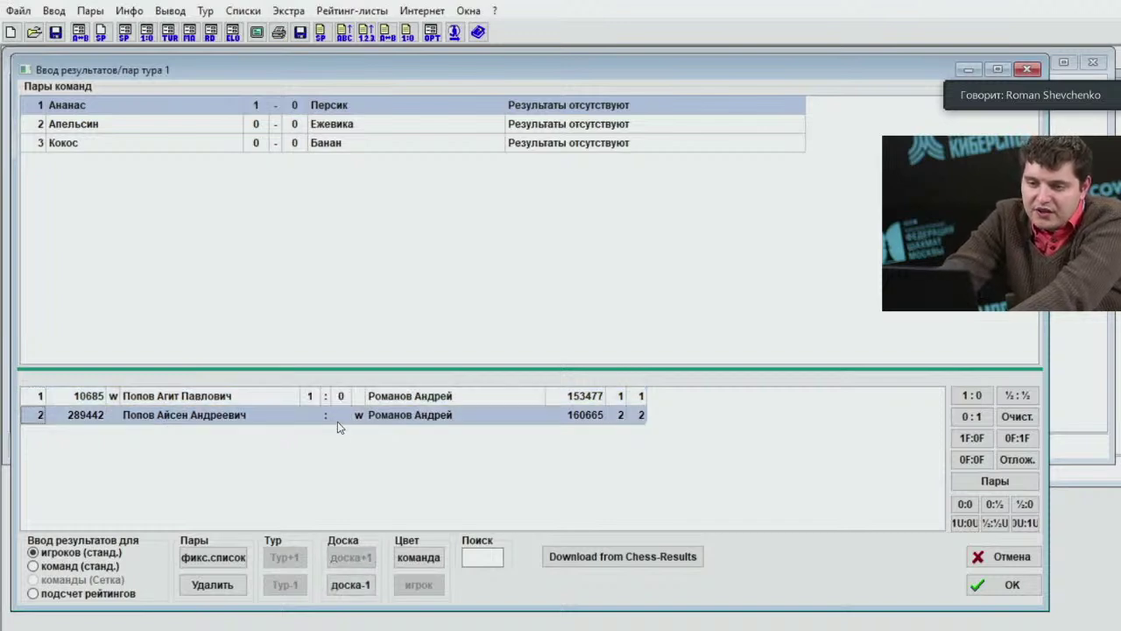
click(313, 399)
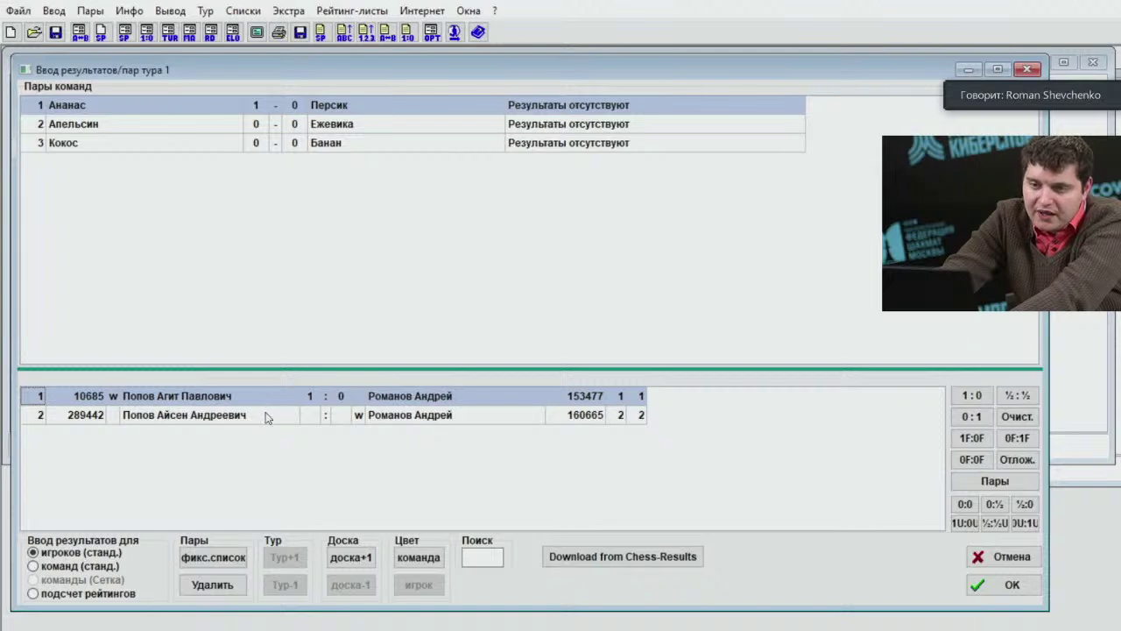
click(267, 415)
key(0)
key(Up)
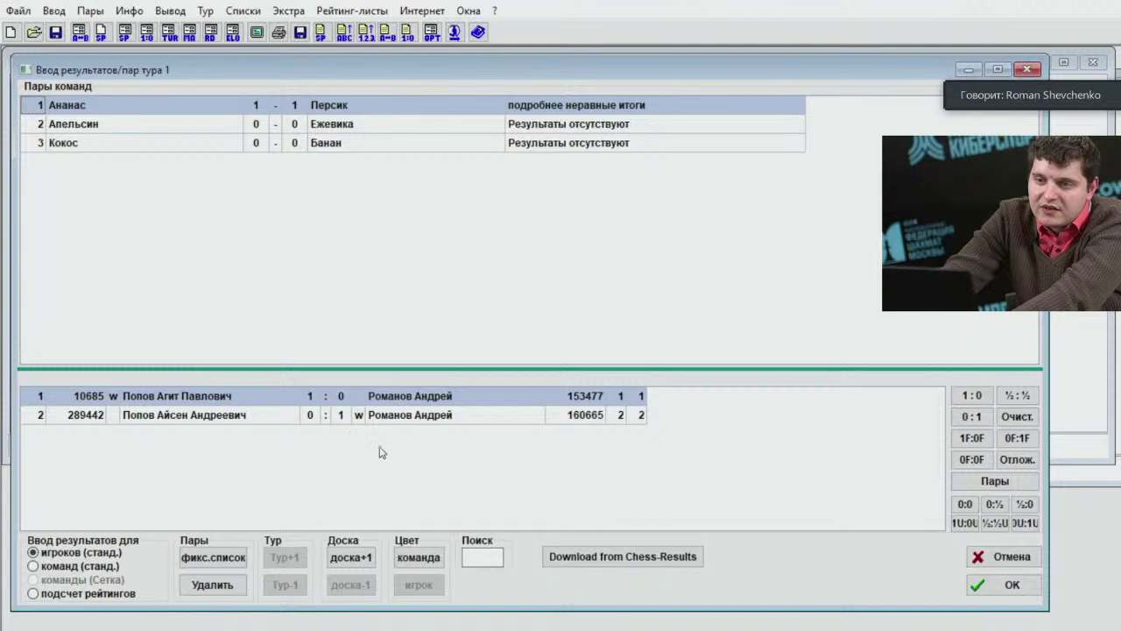
Draw both Апельсин–Ежевика boards ½:½ and clear the Кокос–Банан board results.
click(293, 133)
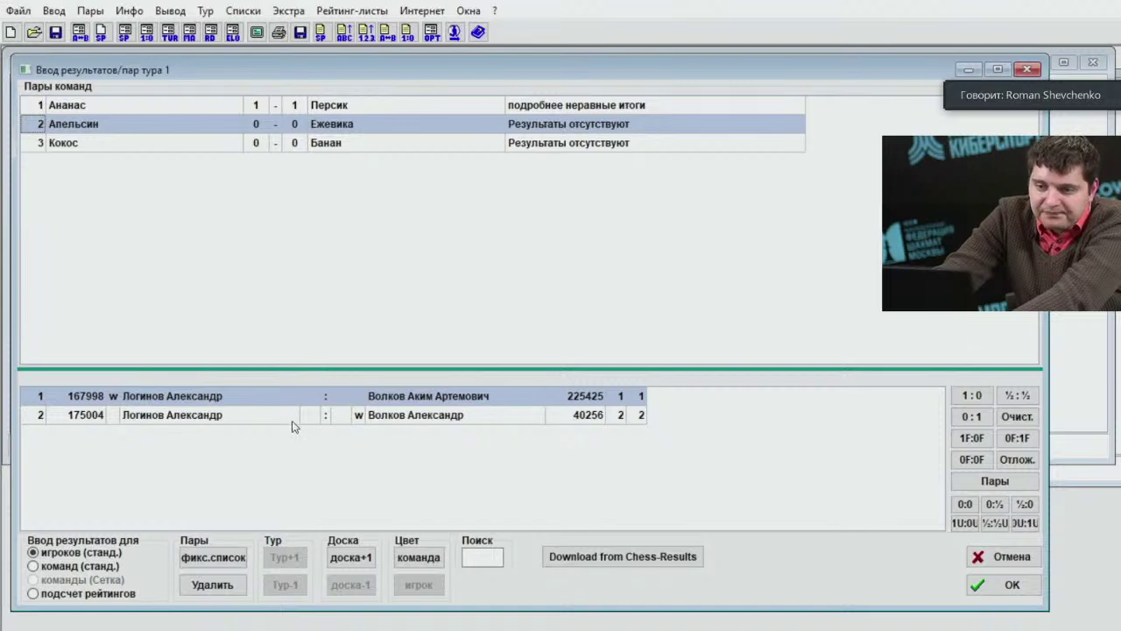
key(5)
key(5)
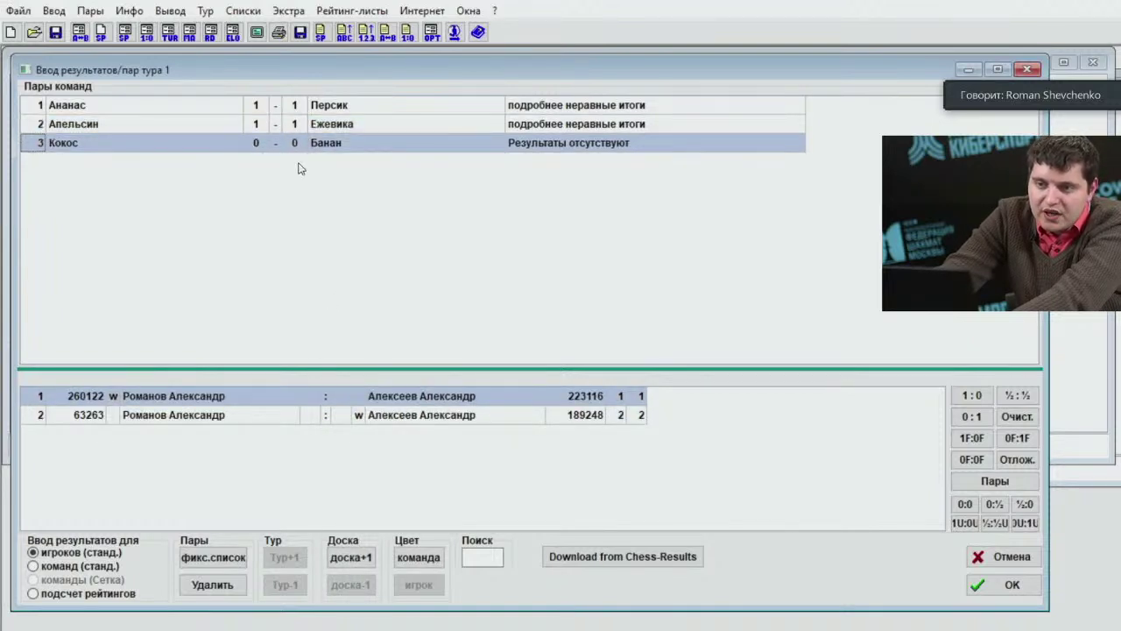
key(0)
key(0)
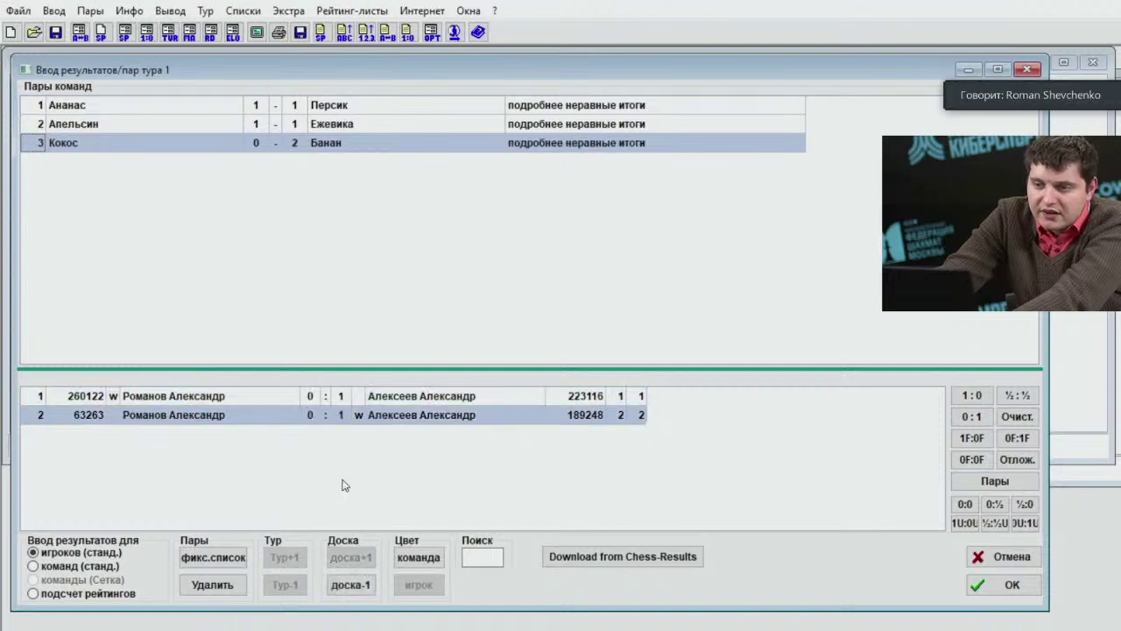
click(342, 402)
click(332, 416)
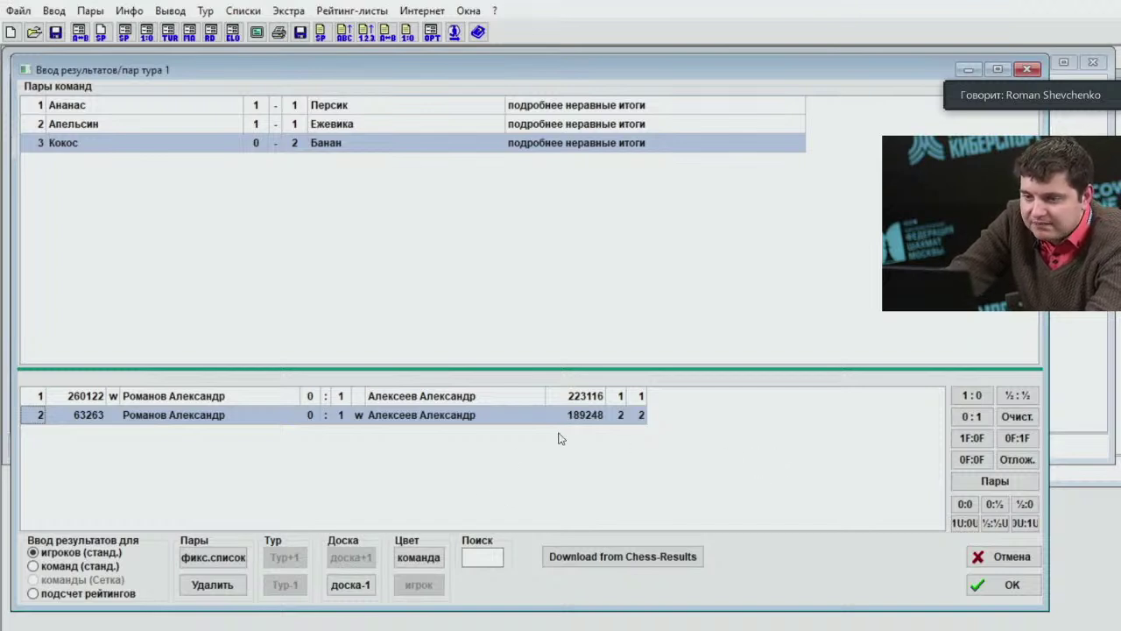
key(Delete)
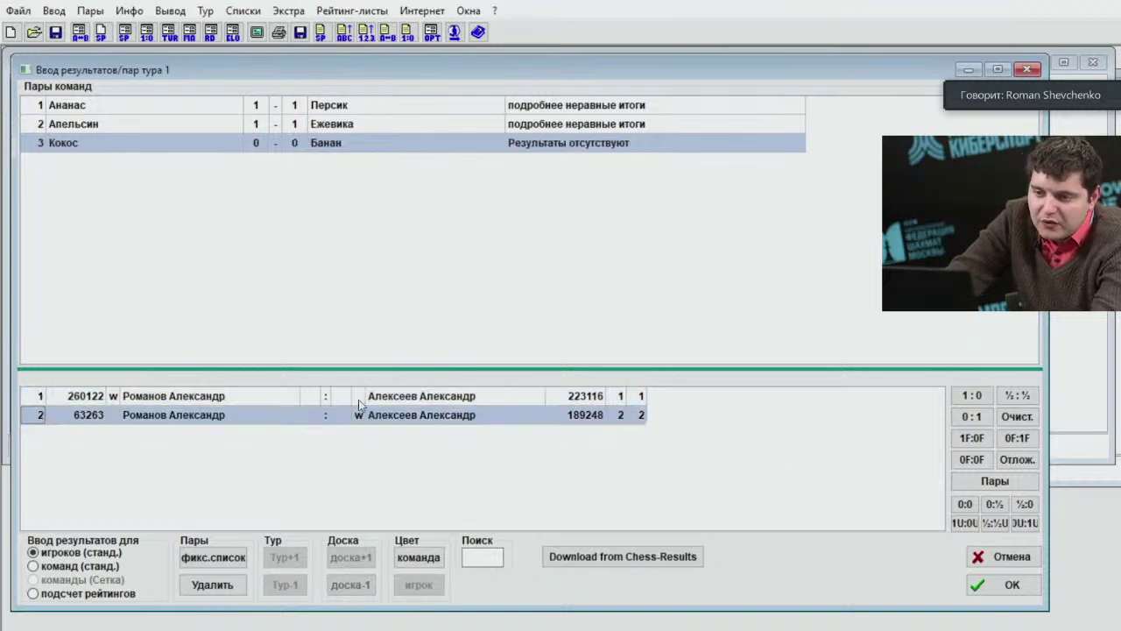
click(405, 401)
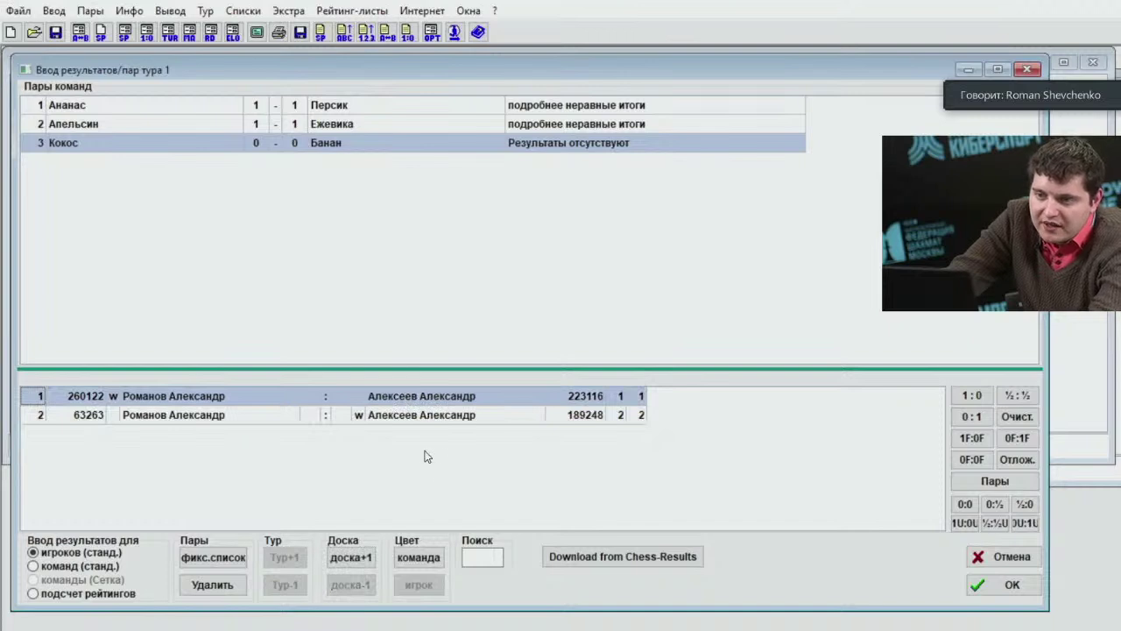
click(961, 483)
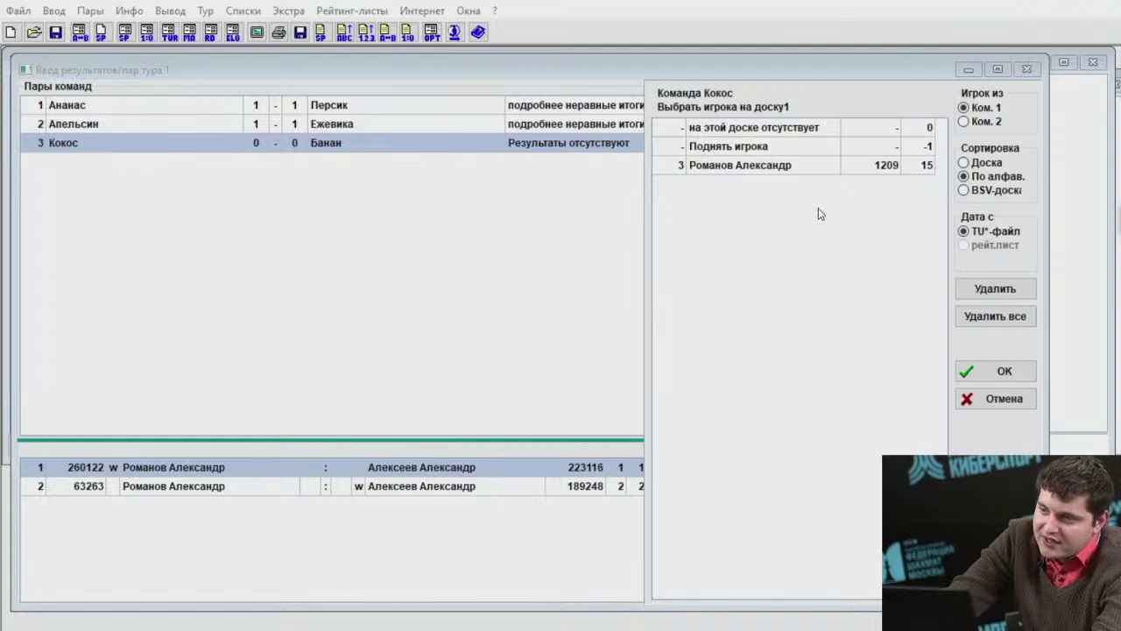
Put Банан's number-3 player on board 2 of Кокос–Банан and confirm with Да.
click(977, 122)
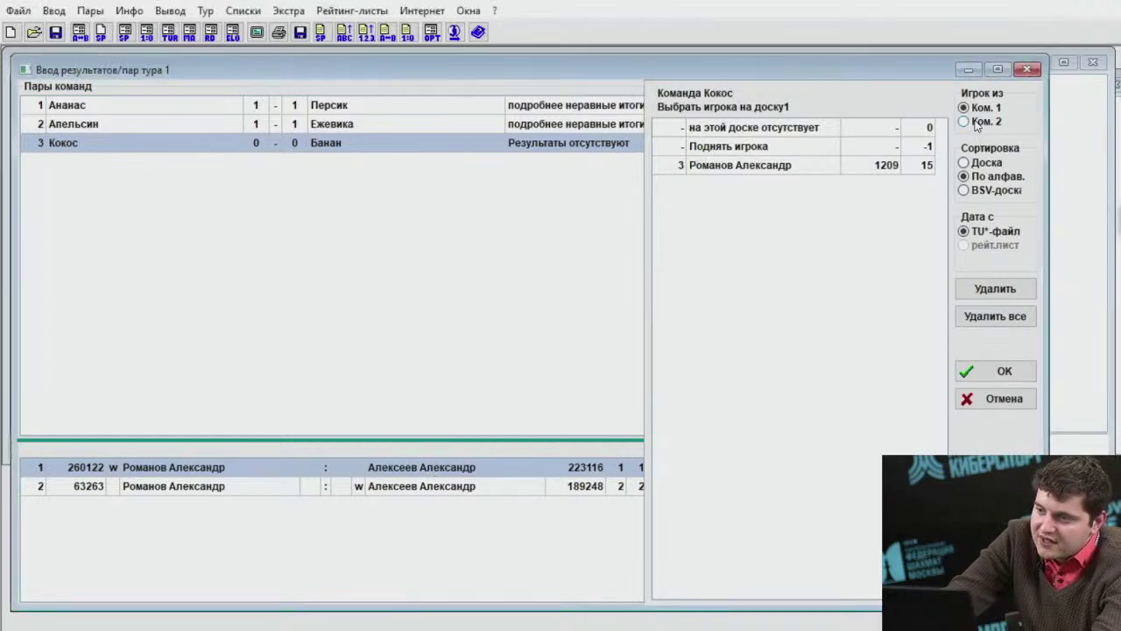
click(981, 107)
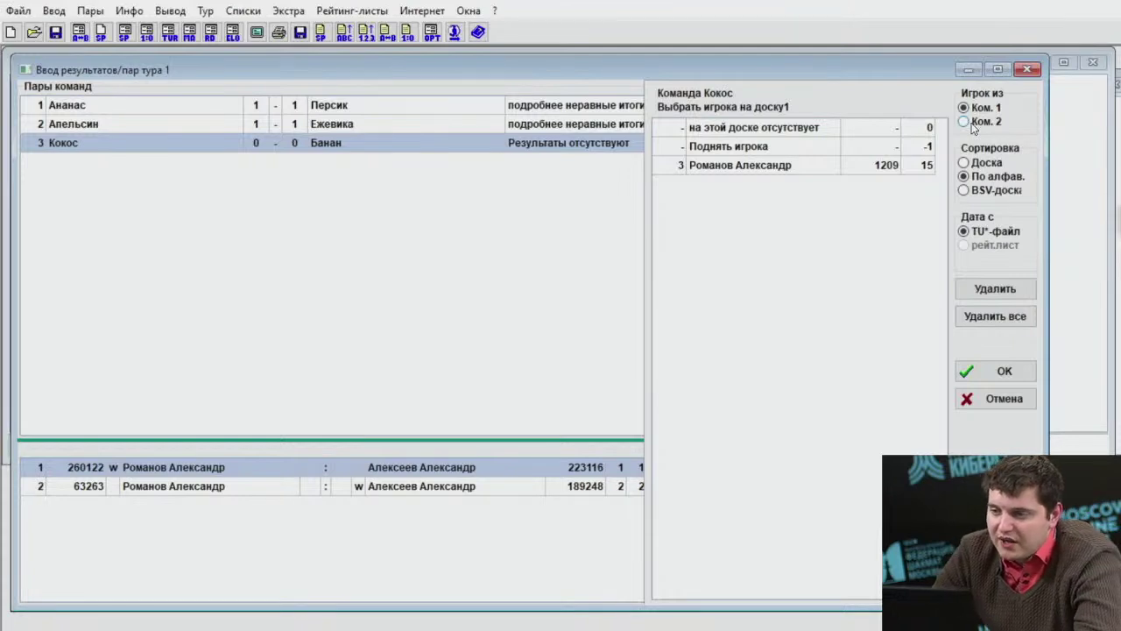
click(973, 122)
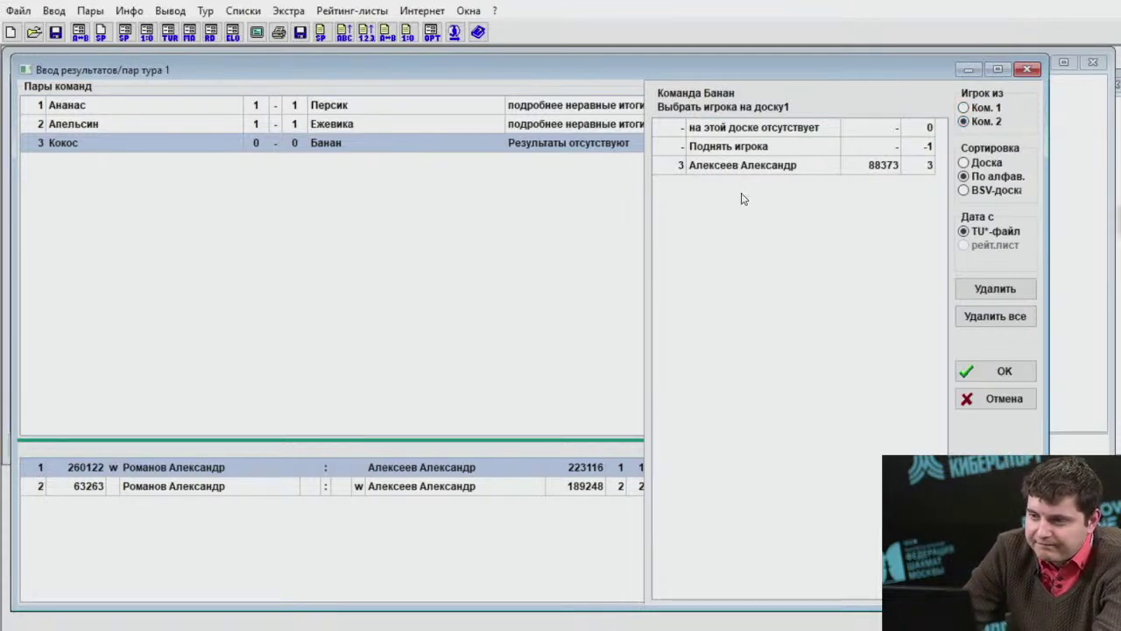
click(467, 489)
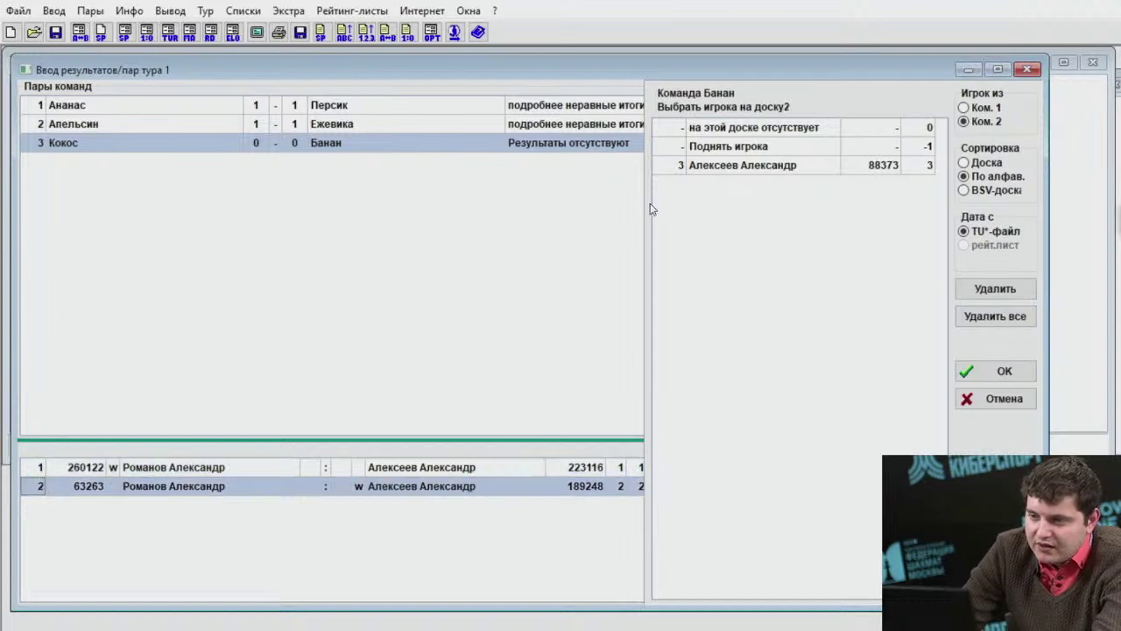
double_click(762, 169)
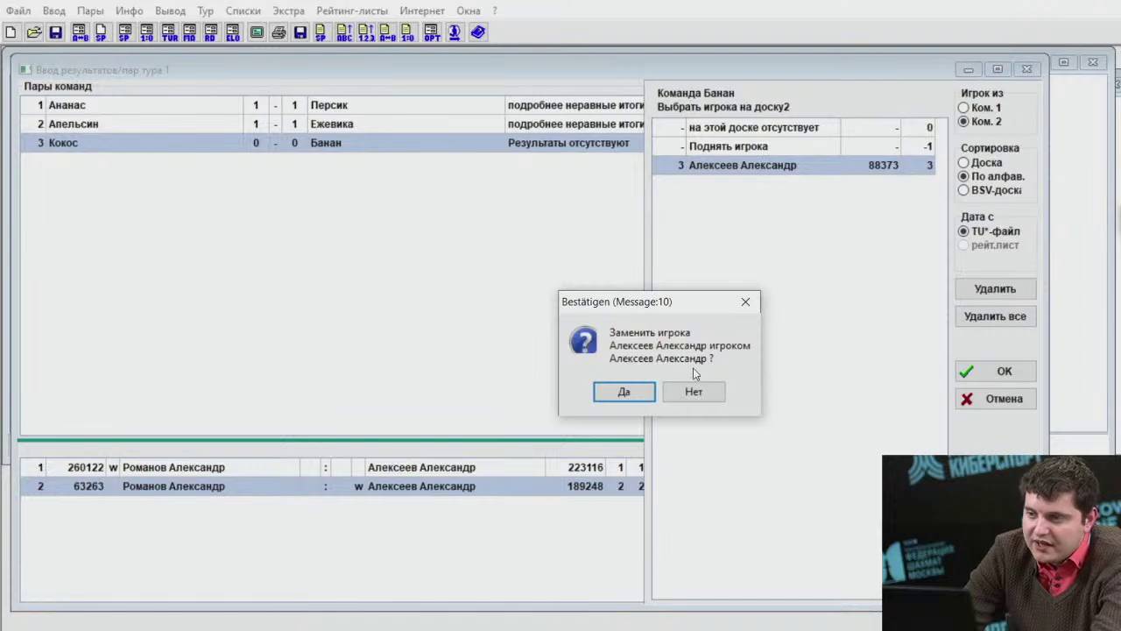
click(632, 392)
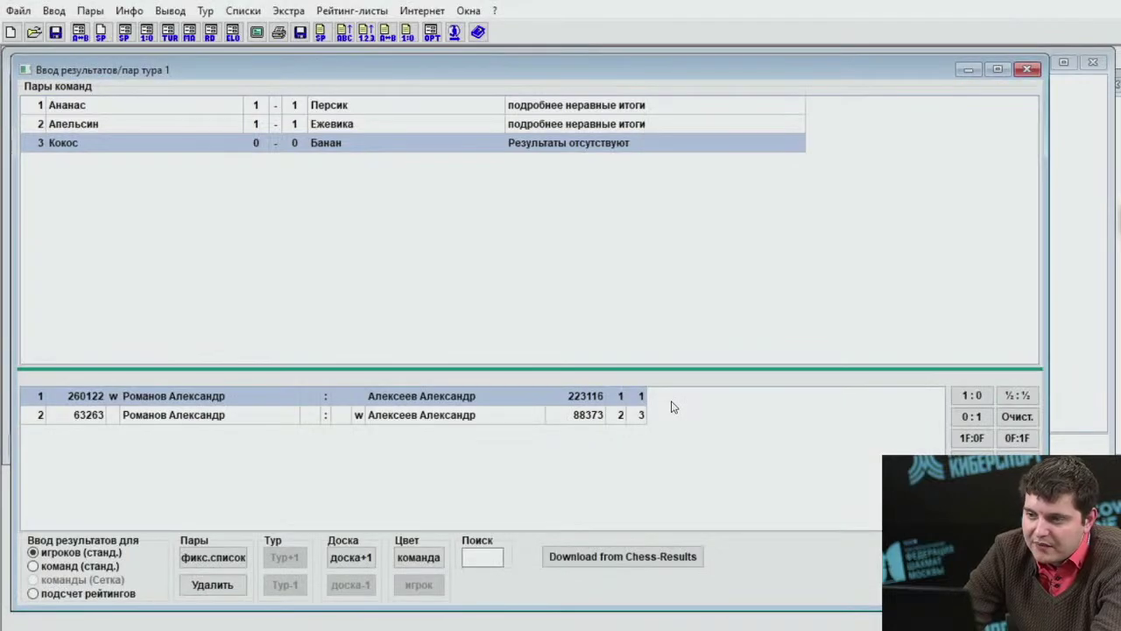
Enter Кокос–Банан board 1 as 1:0 and board 2 as 0:1, making it 1–1.
click(406, 419)
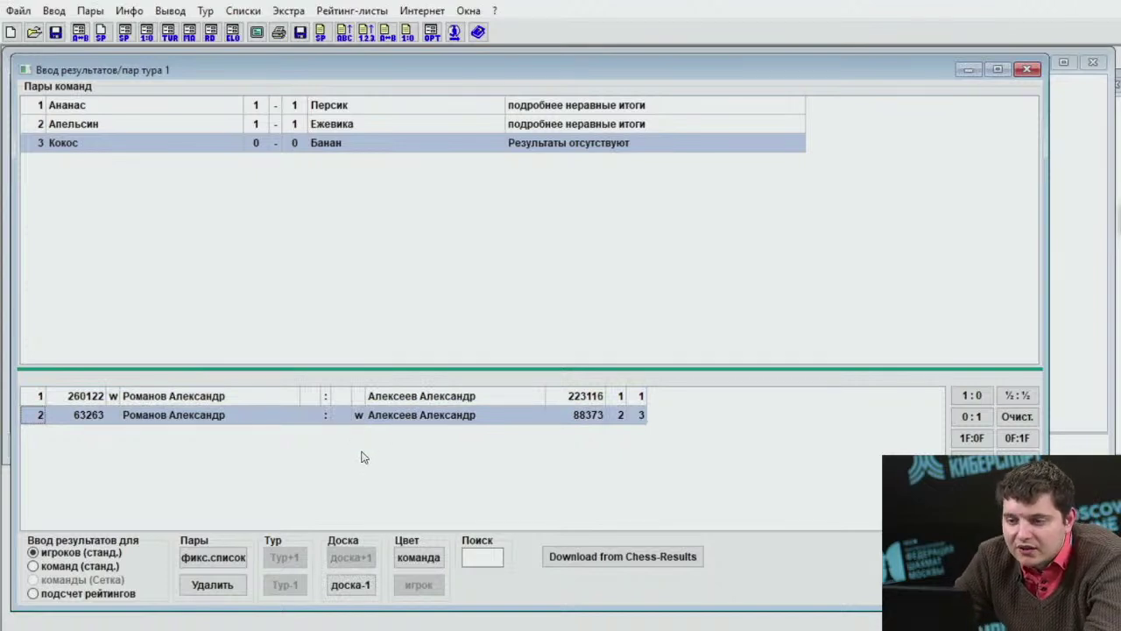
key(0)
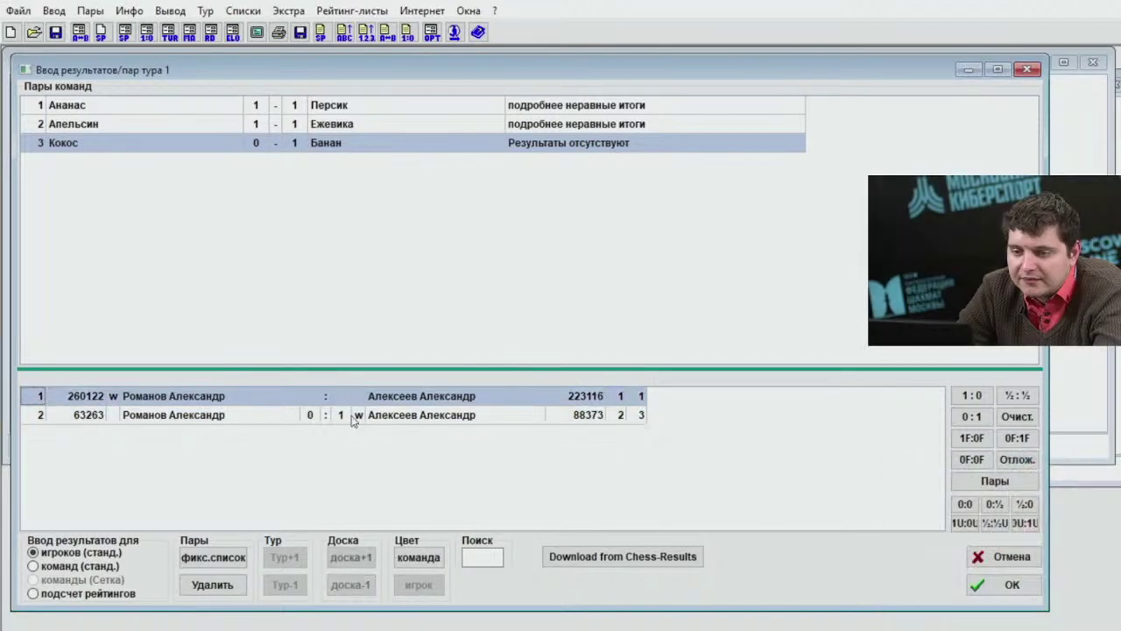
key(1)
click(294, 414)
click(284, 403)
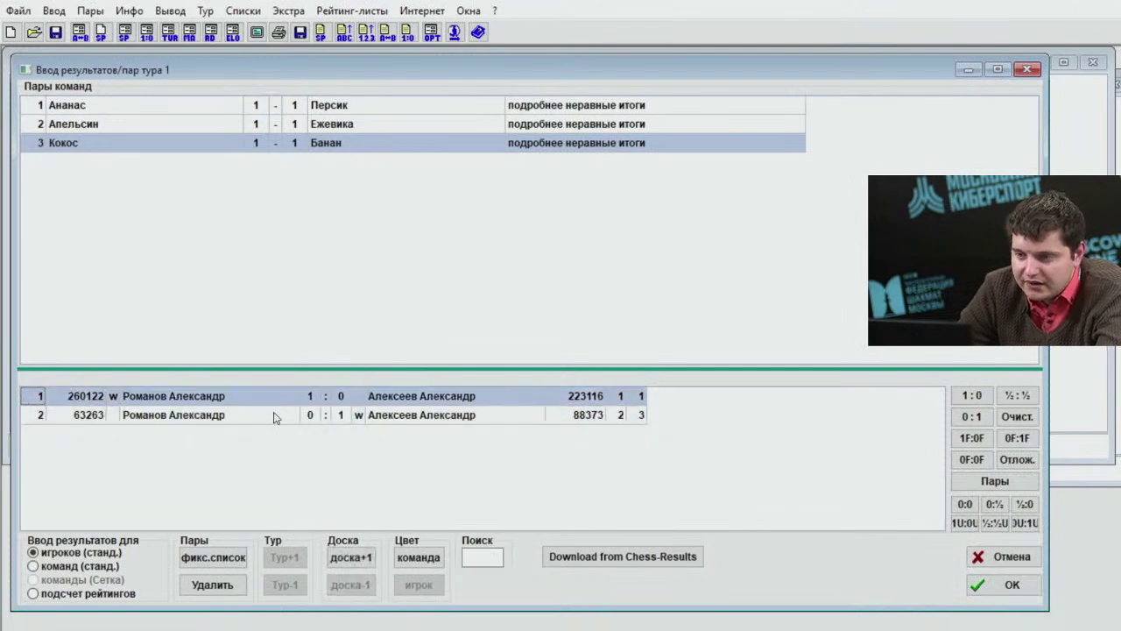
click(273, 415)
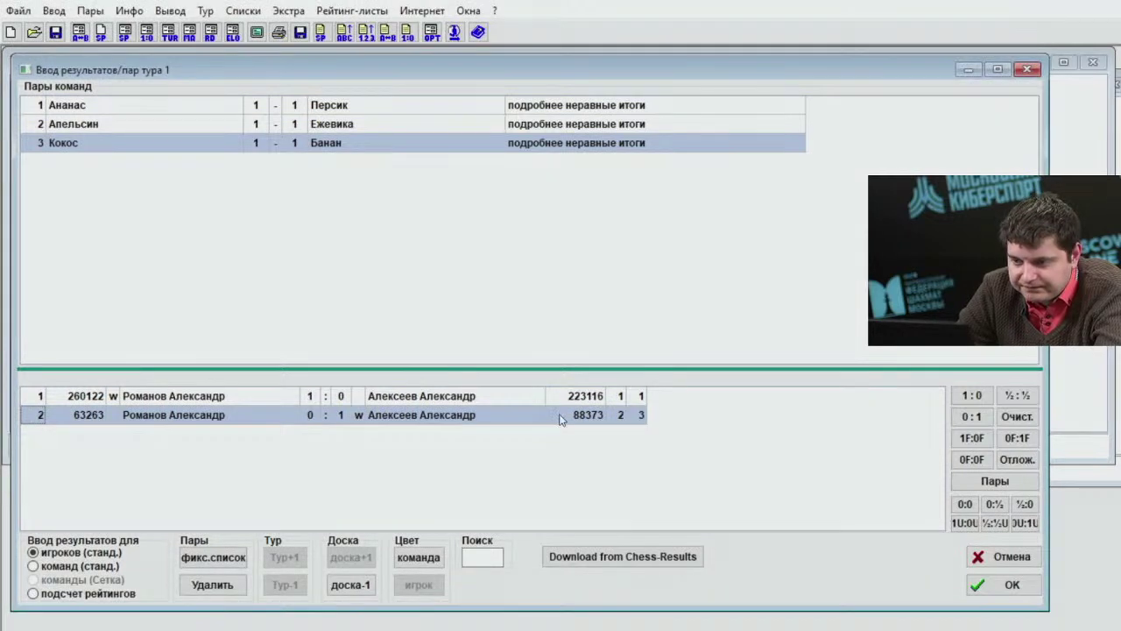
drag(361, 79, 444, 75)
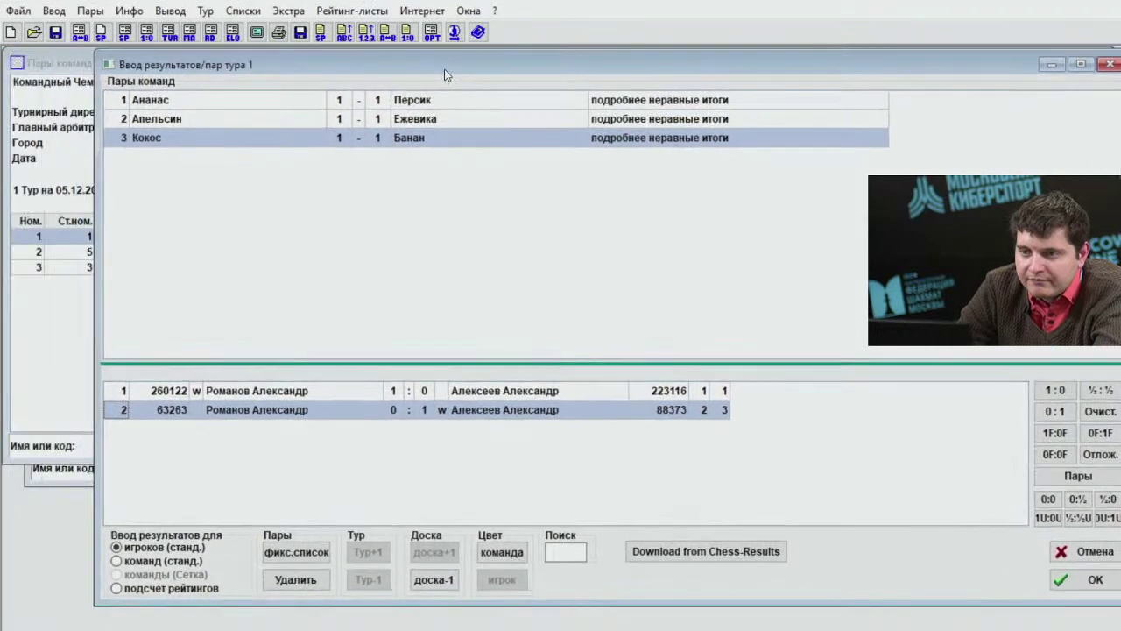
click(242, 10)
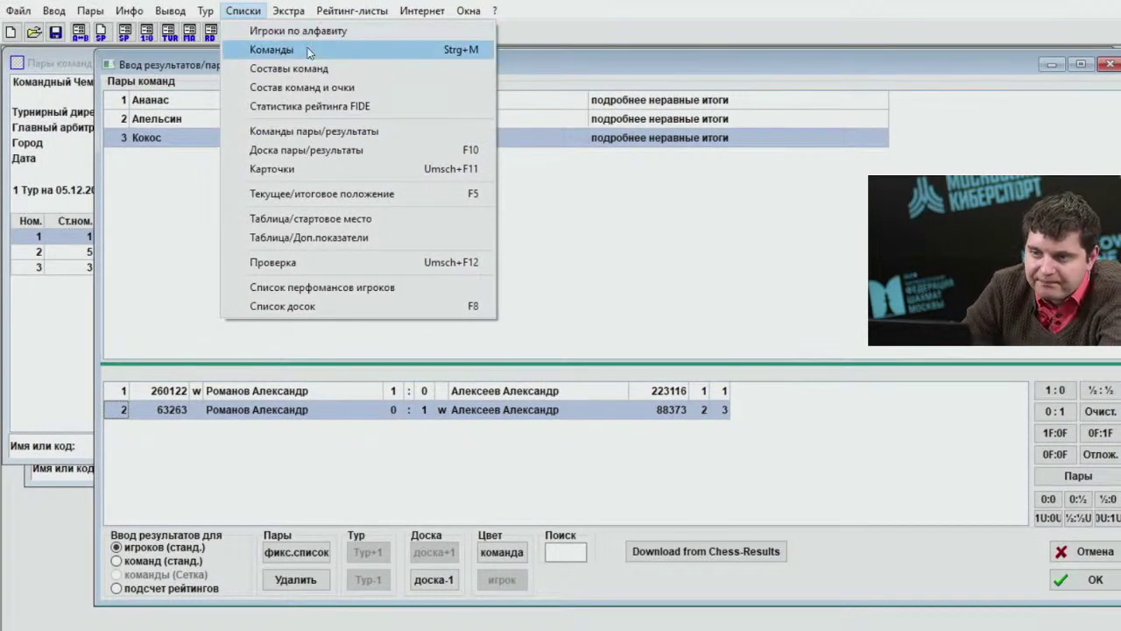
In Турнир... > Прочее, set team sorting to 'первых досок' and confirm with OK.
mouse_move(54, 11)
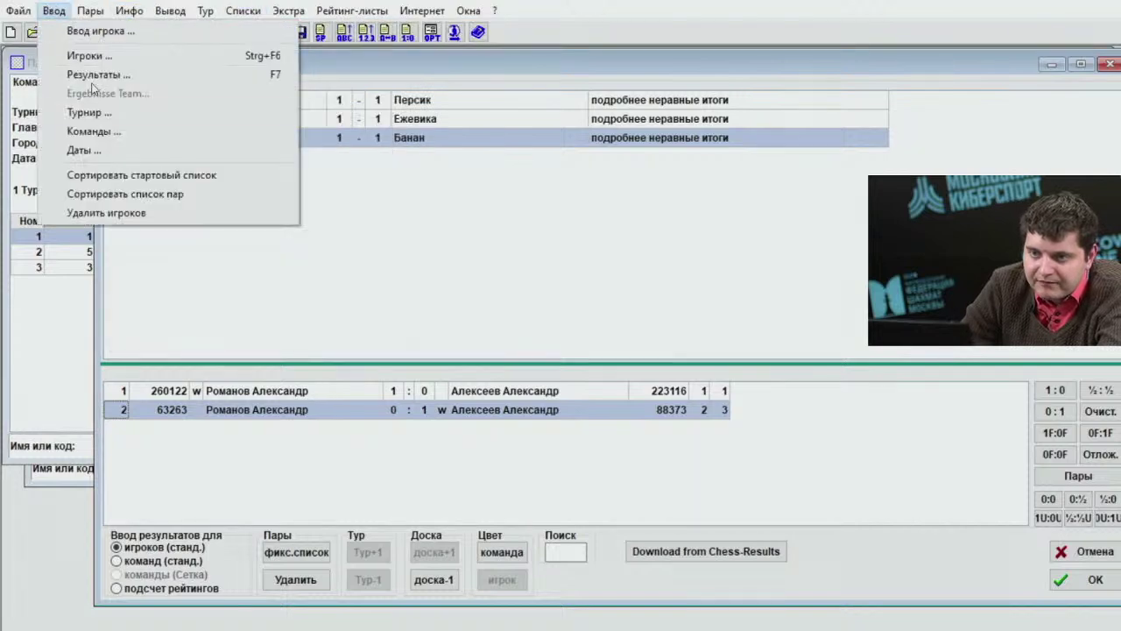
click(107, 113)
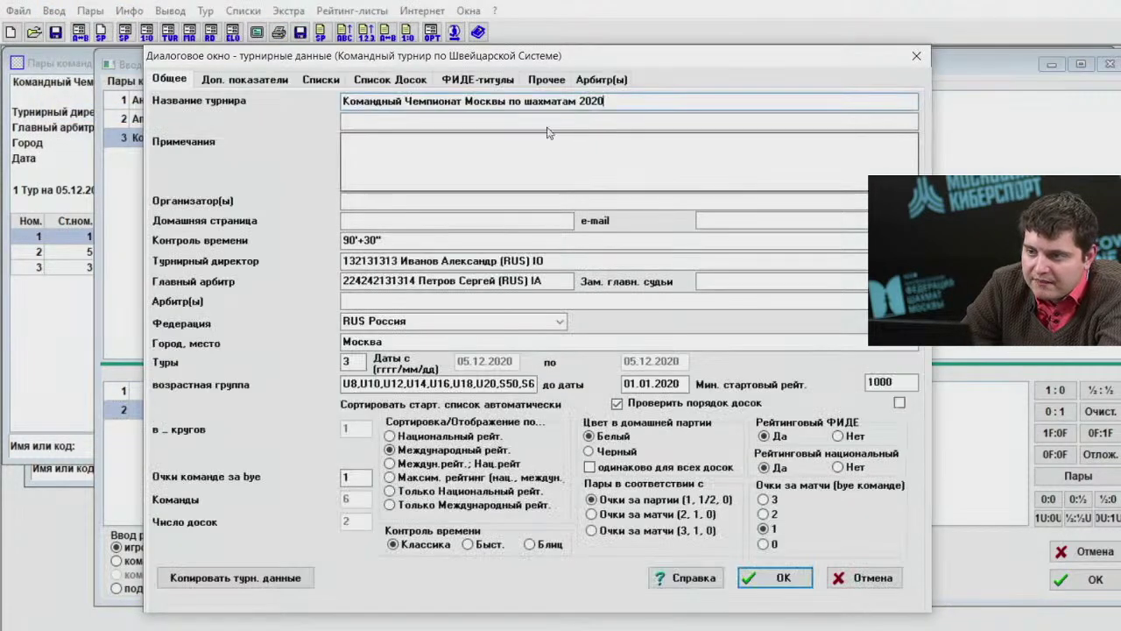
click(546, 79)
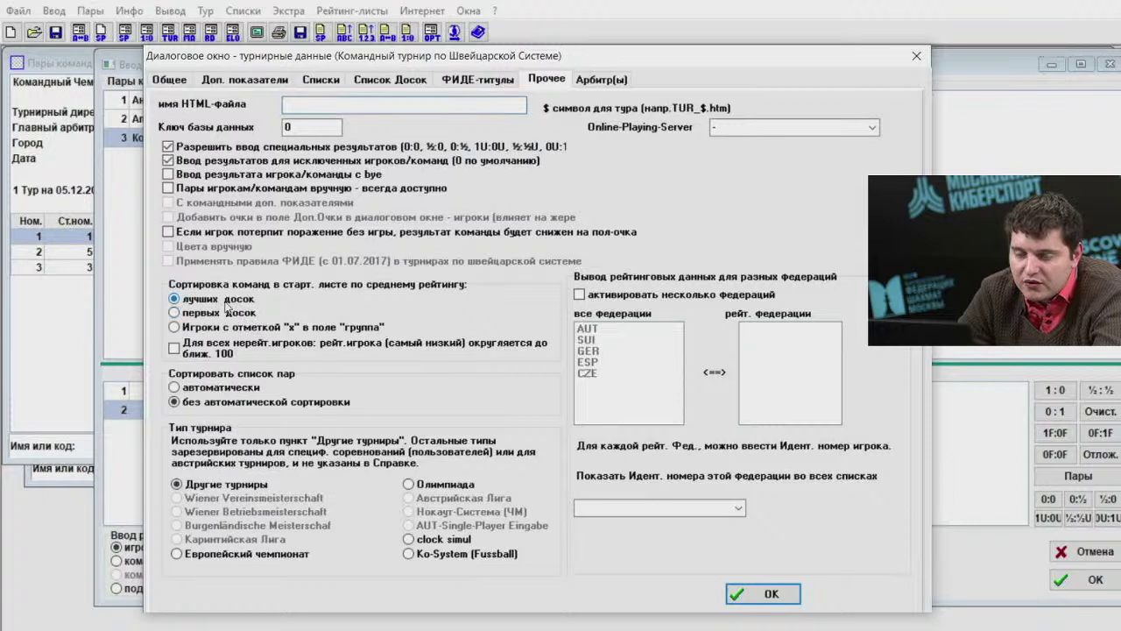
click(221, 302)
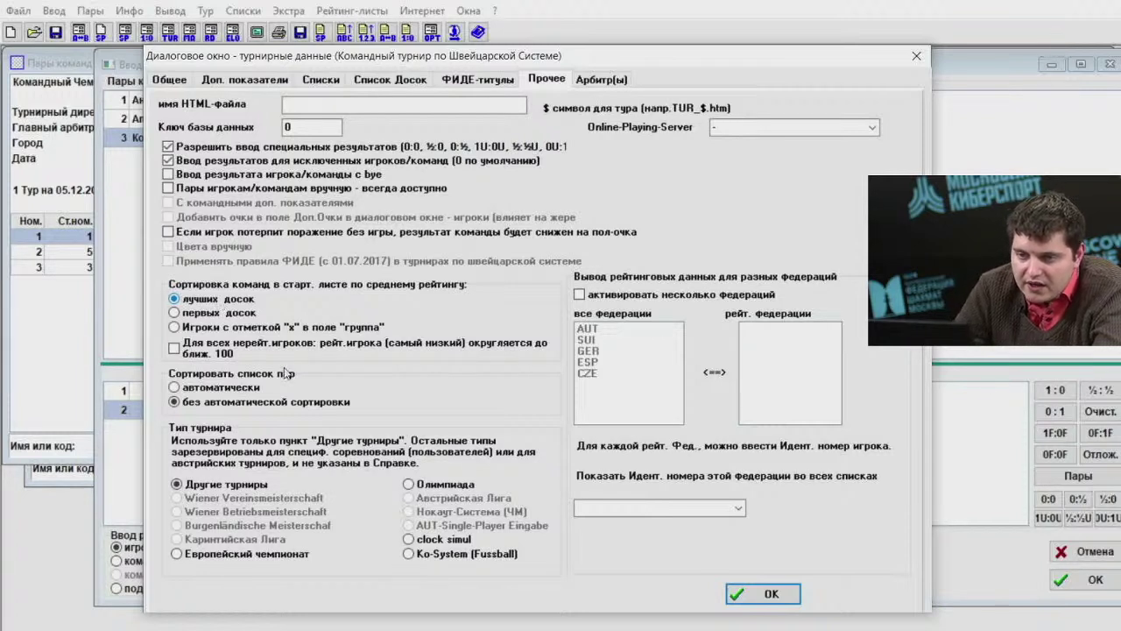
click(201, 315)
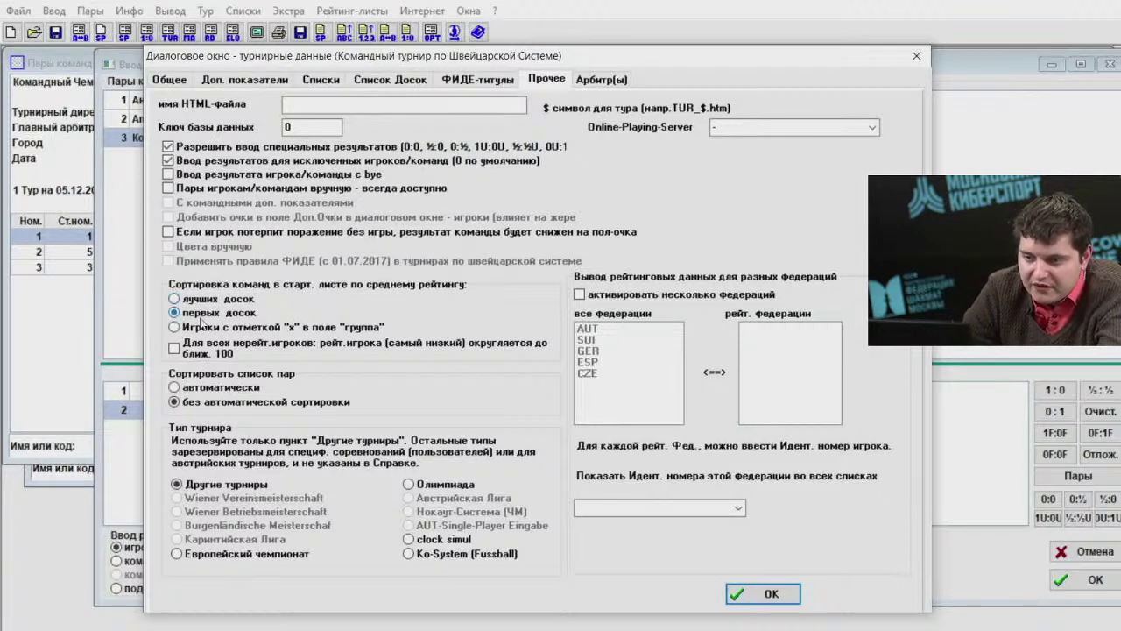
click(764, 592)
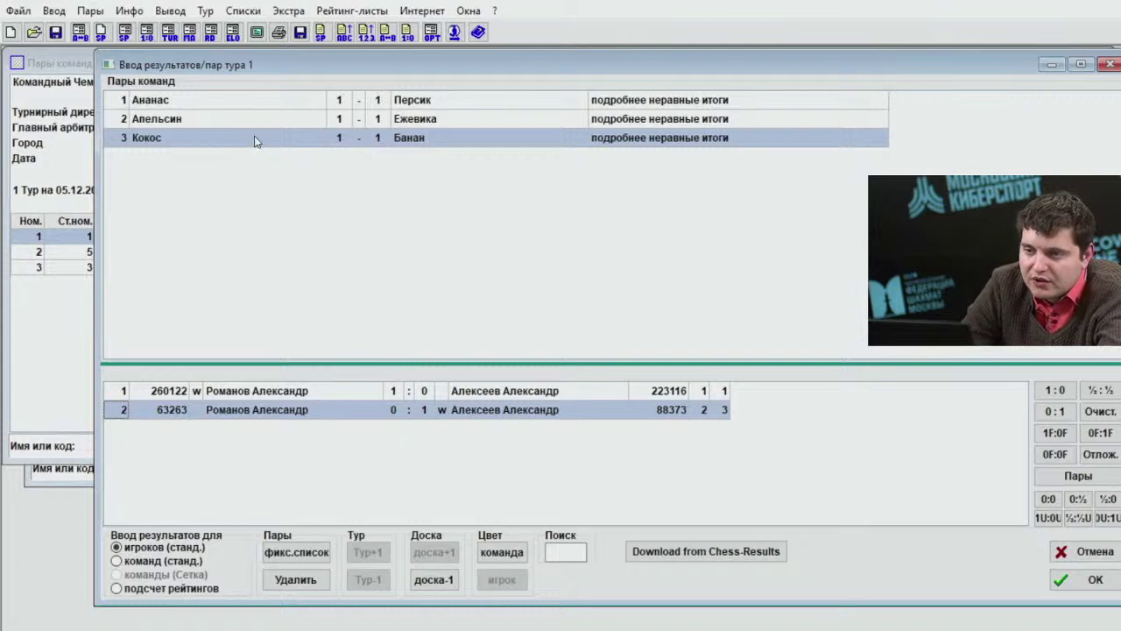
Show the Состав команд и очки report and review Ананас's board players' points.
click(242, 11)
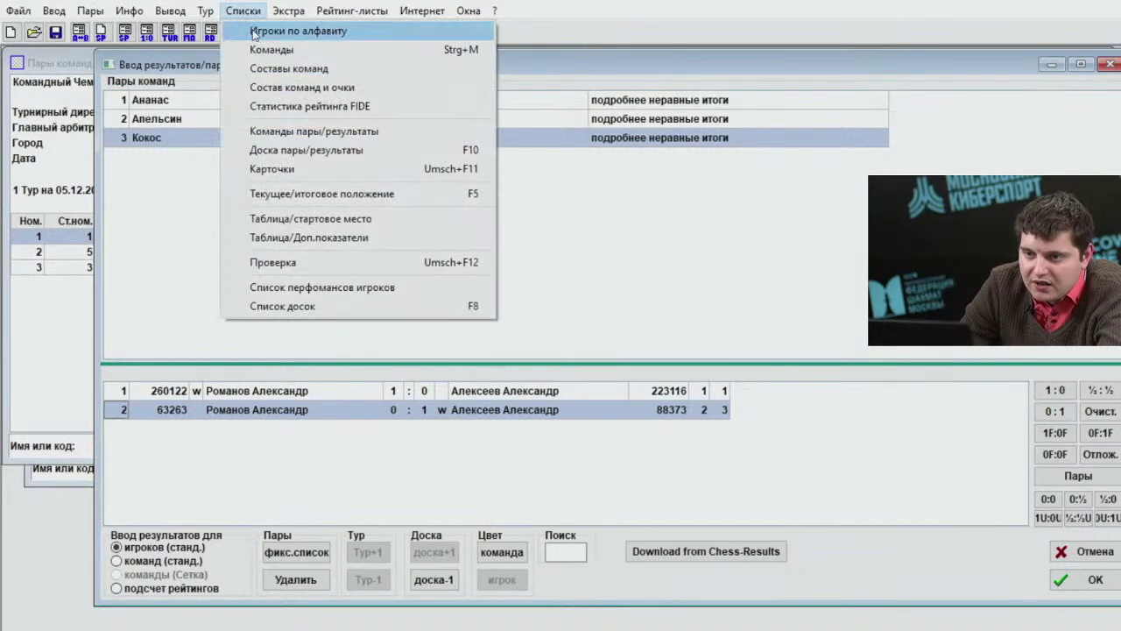
click(313, 89)
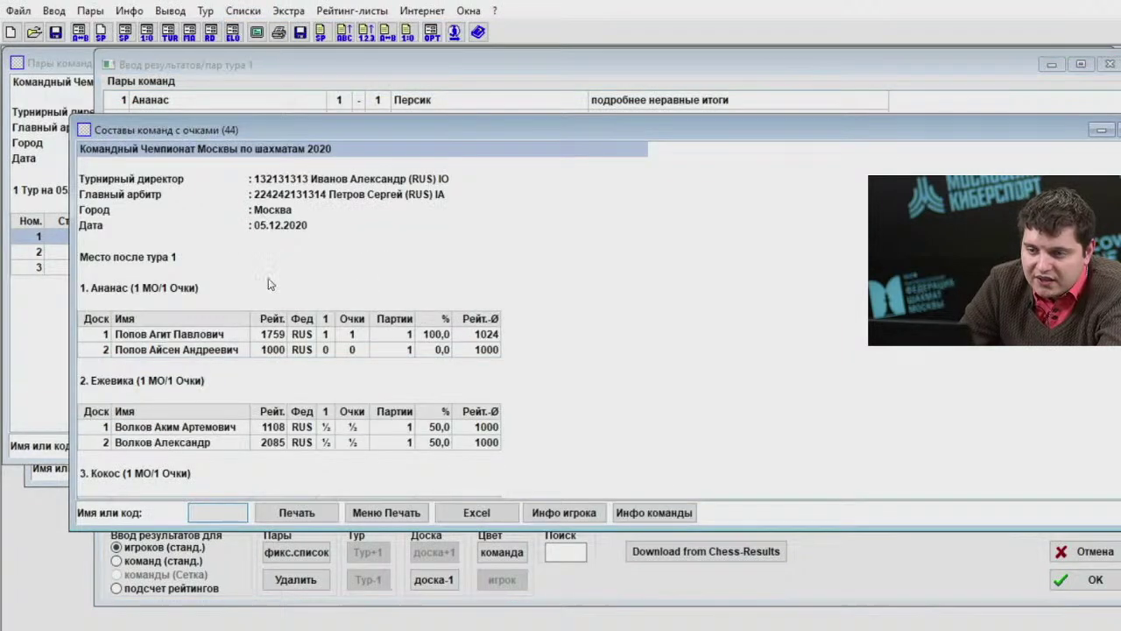
key(Down)
key(Down)
key(Down)
key(Down)
key(Down)
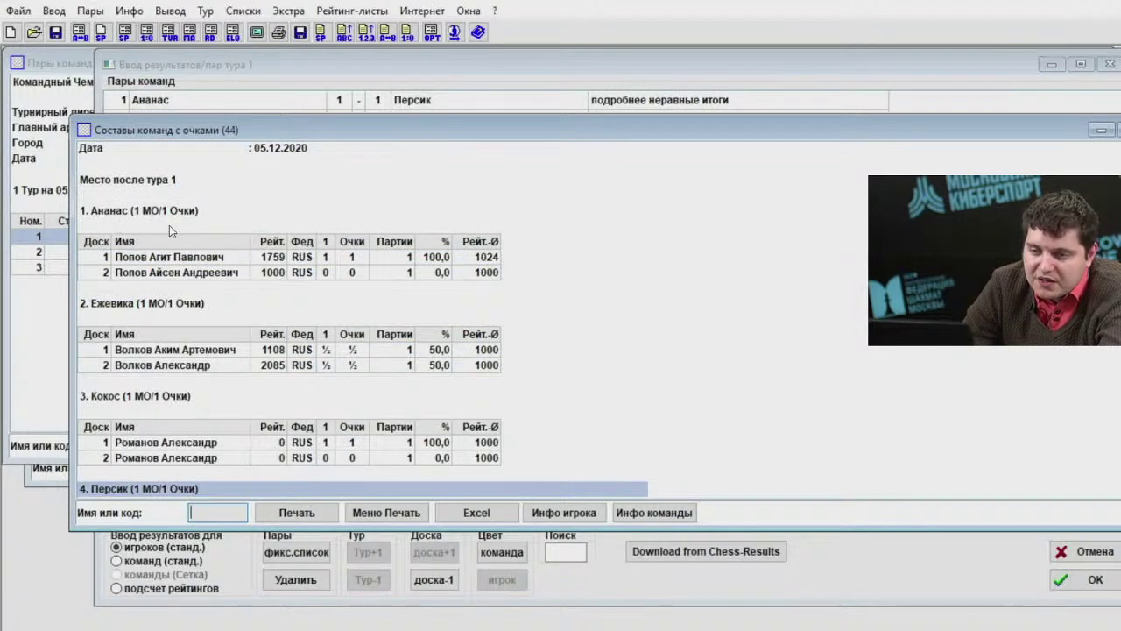
click(159, 258)
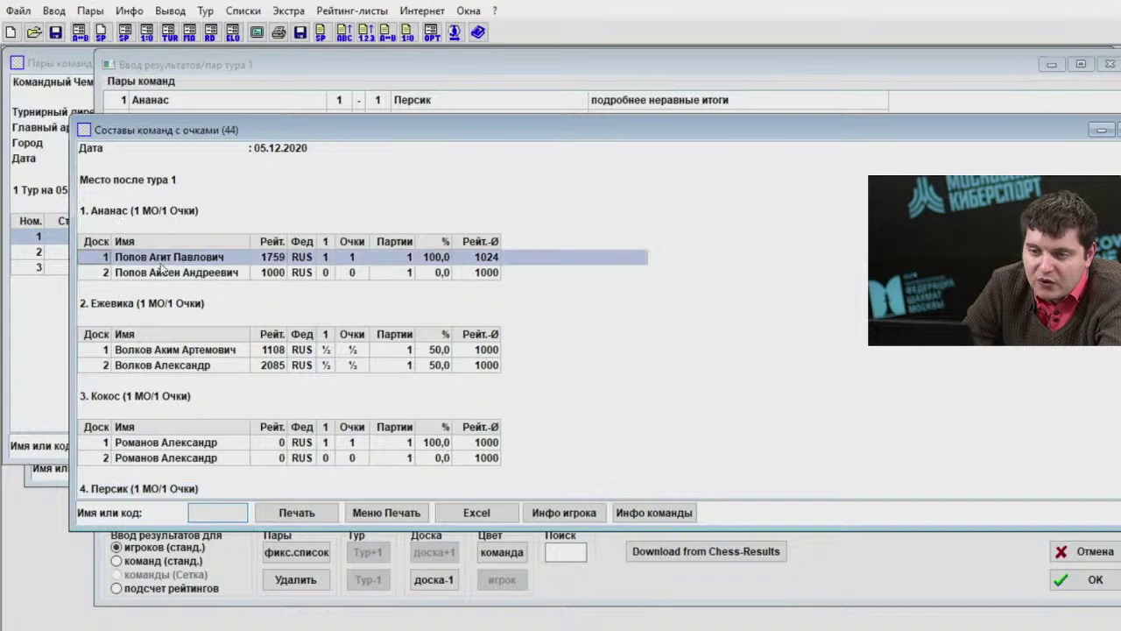
click(165, 272)
click(328, 258)
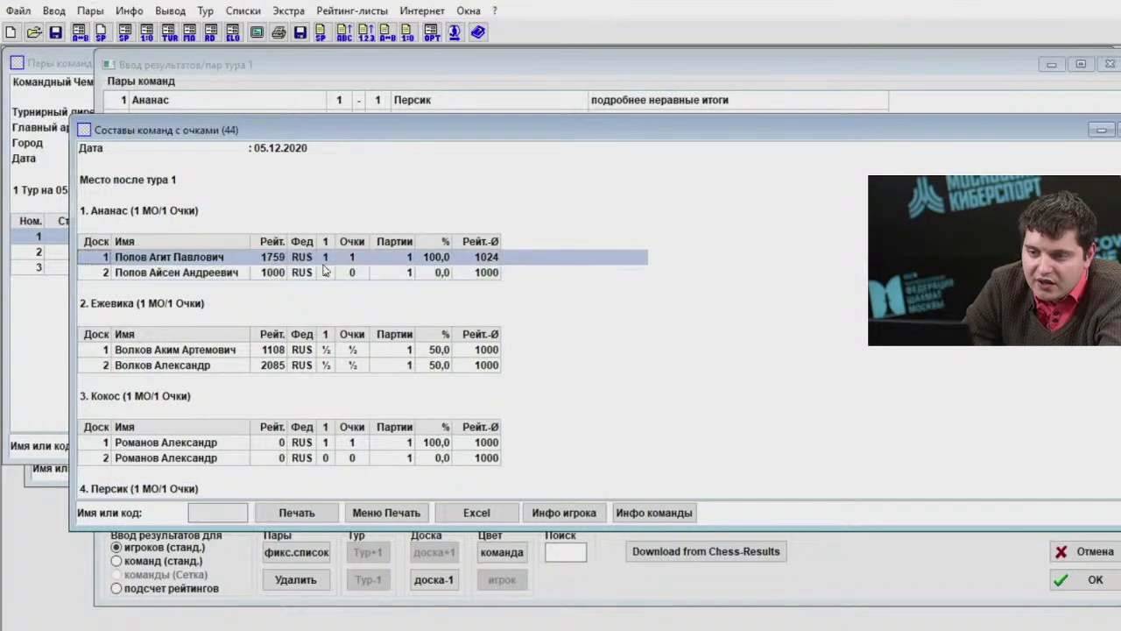
click(326, 272)
click(327, 256)
click(326, 272)
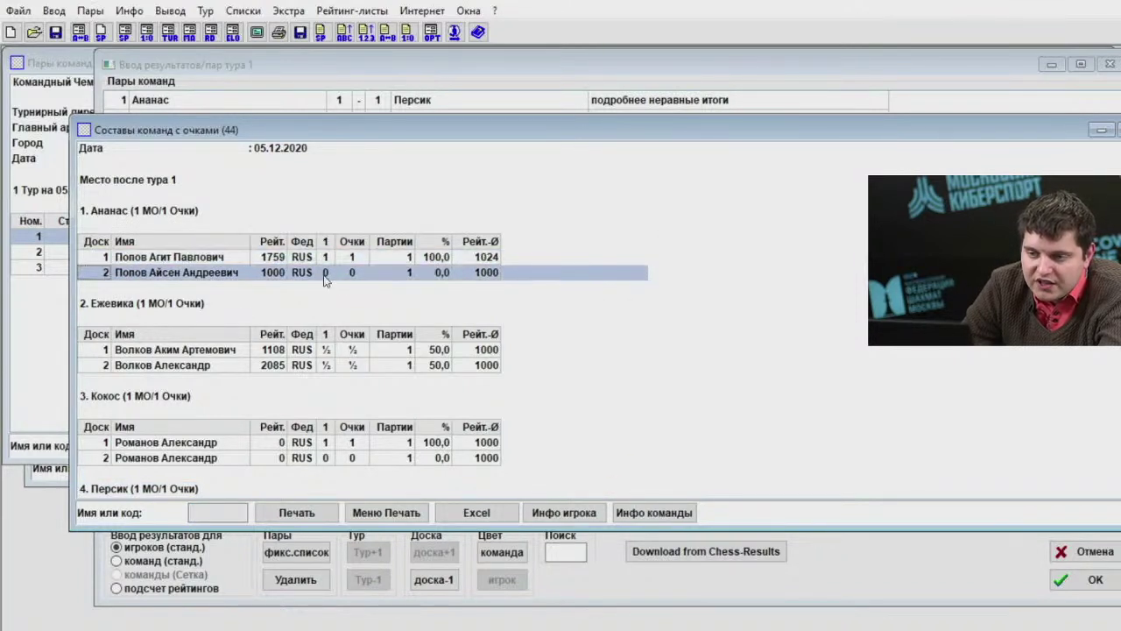
click(327, 257)
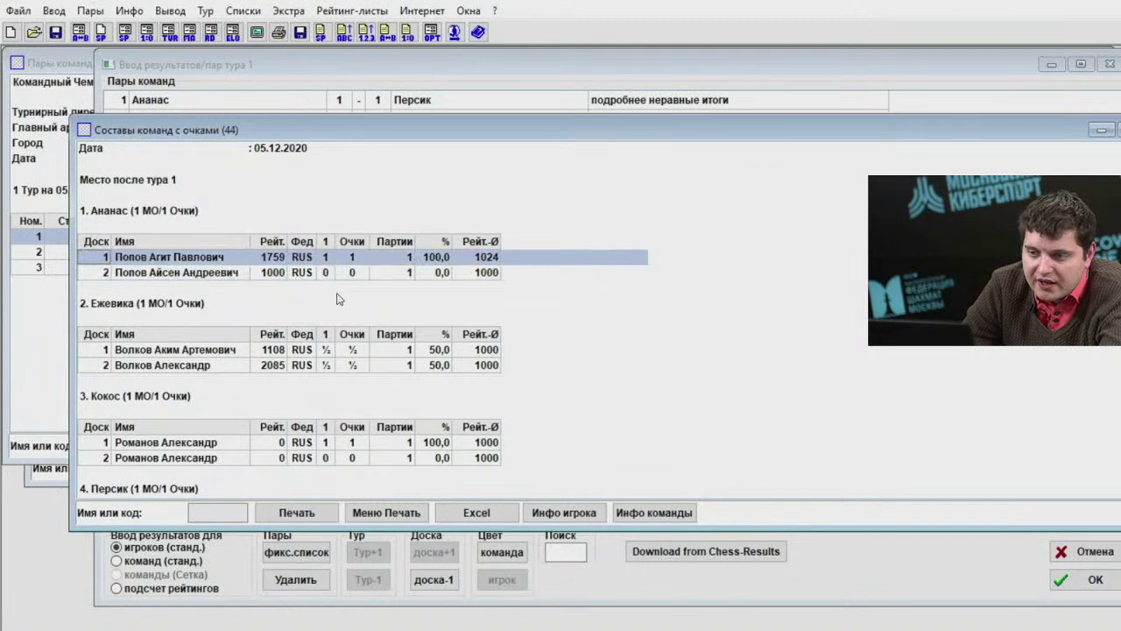
click(436, 270)
click(433, 263)
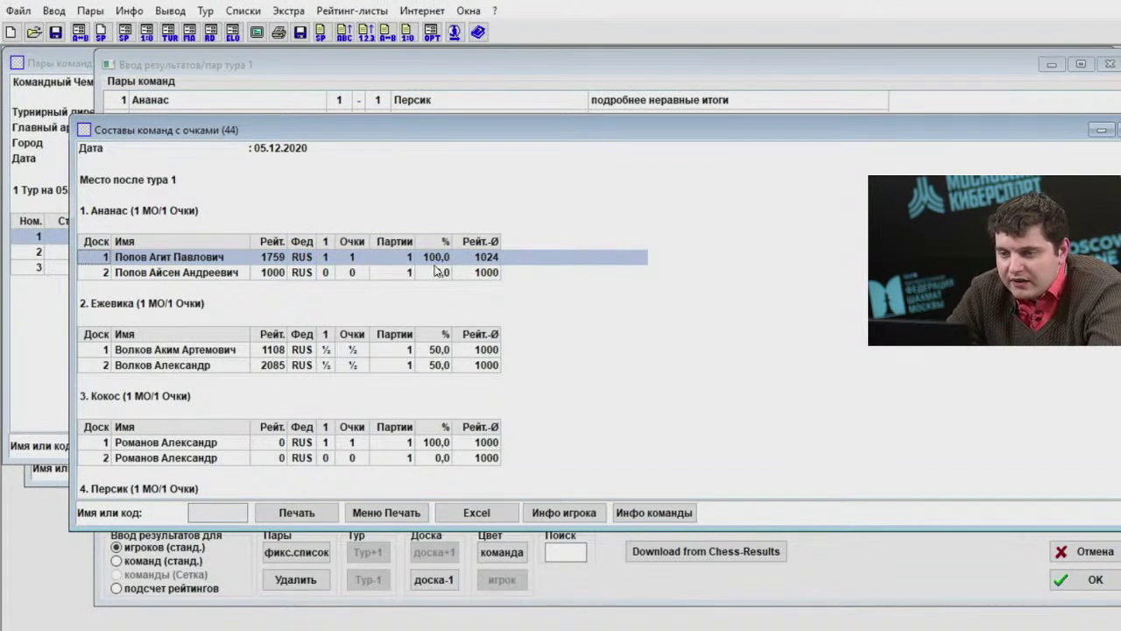
click(432, 276)
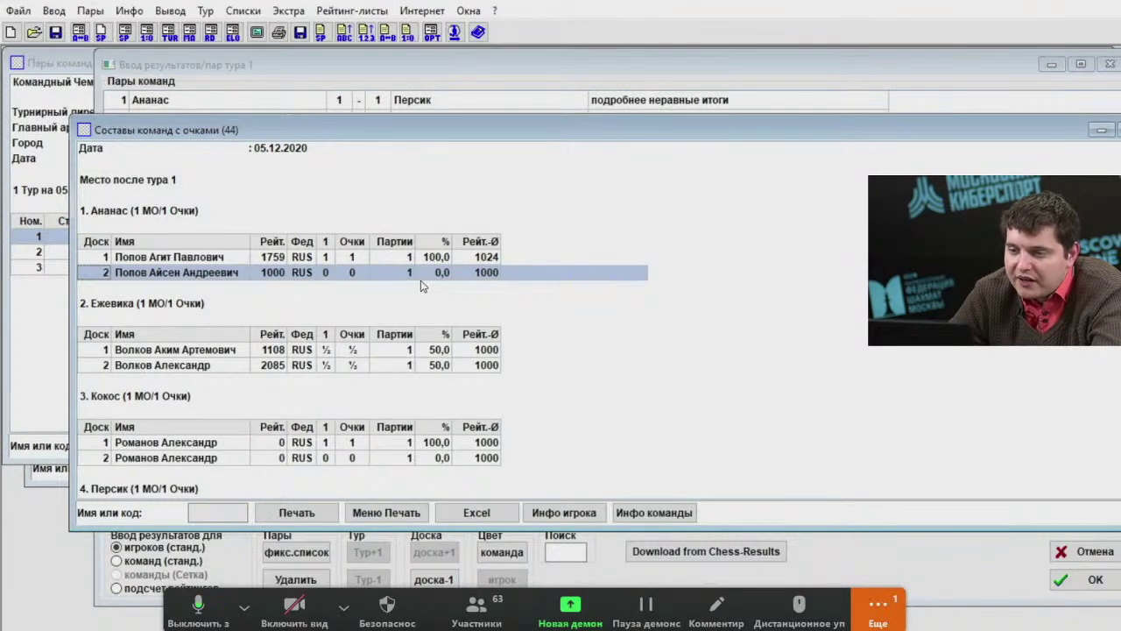
click(54, 11)
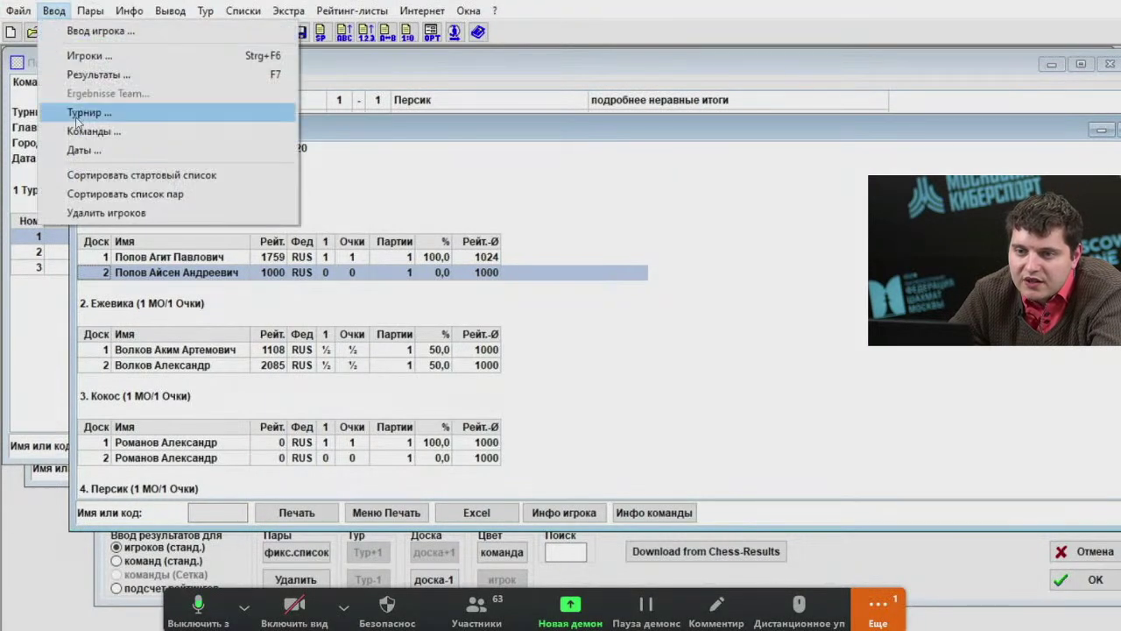
click(77, 117)
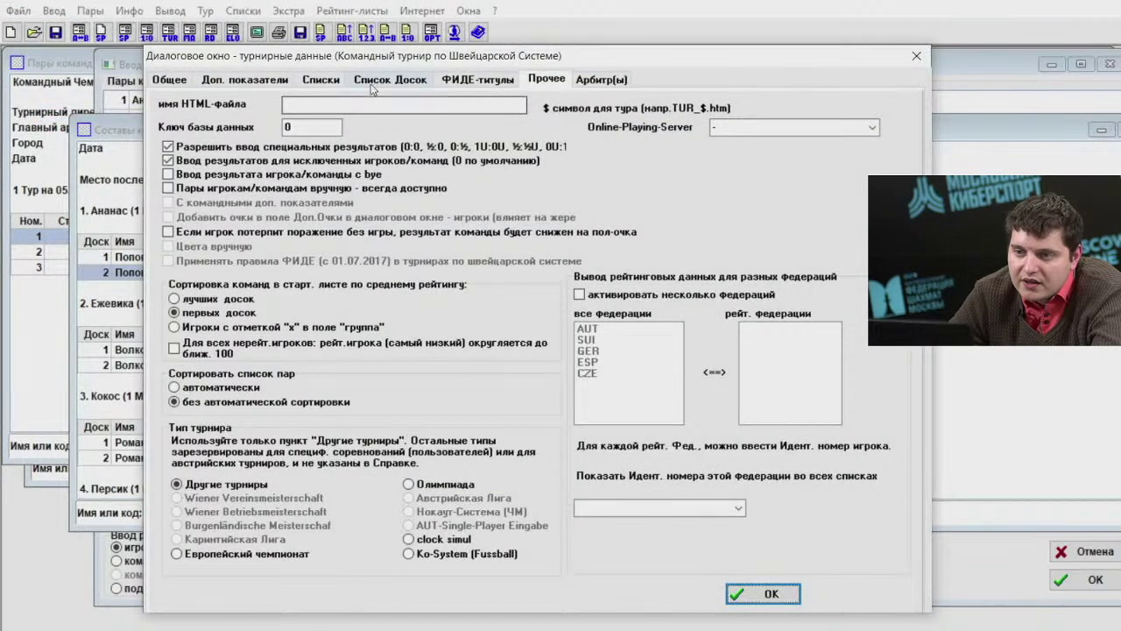
click(374, 84)
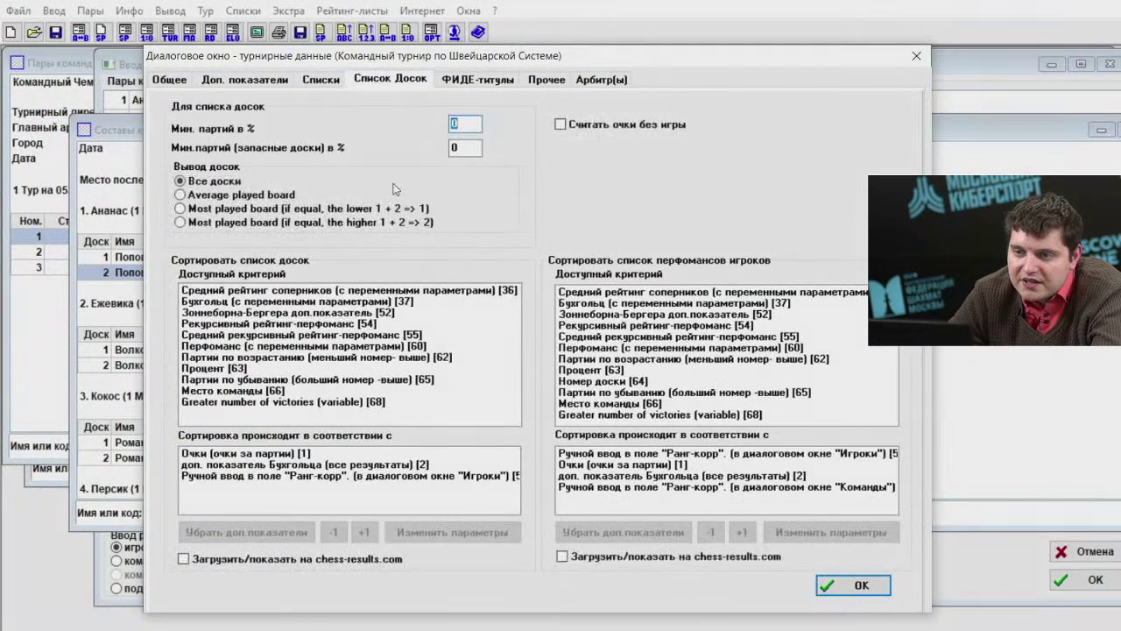
click(288, 465)
click(283, 480)
click(282, 465)
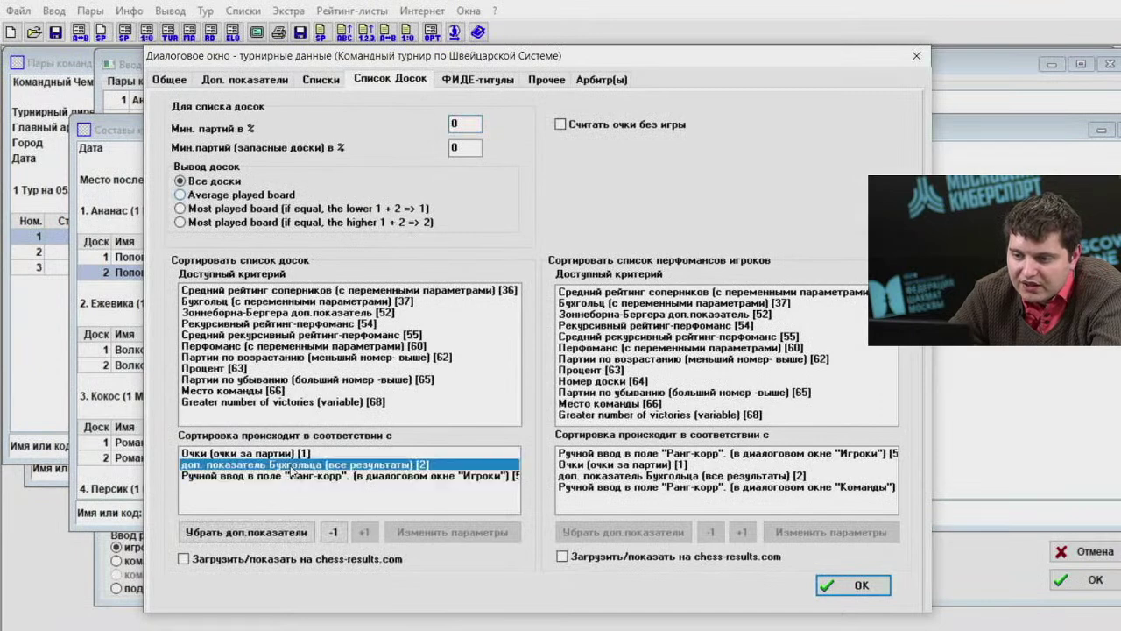
click(282, 454)
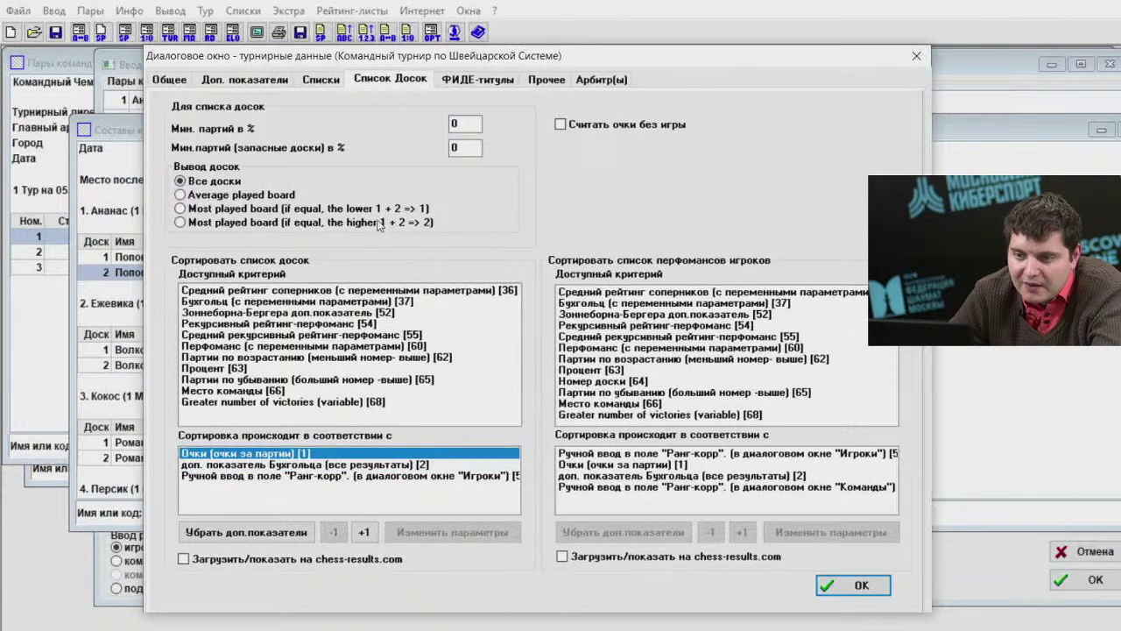
click(916, 56)
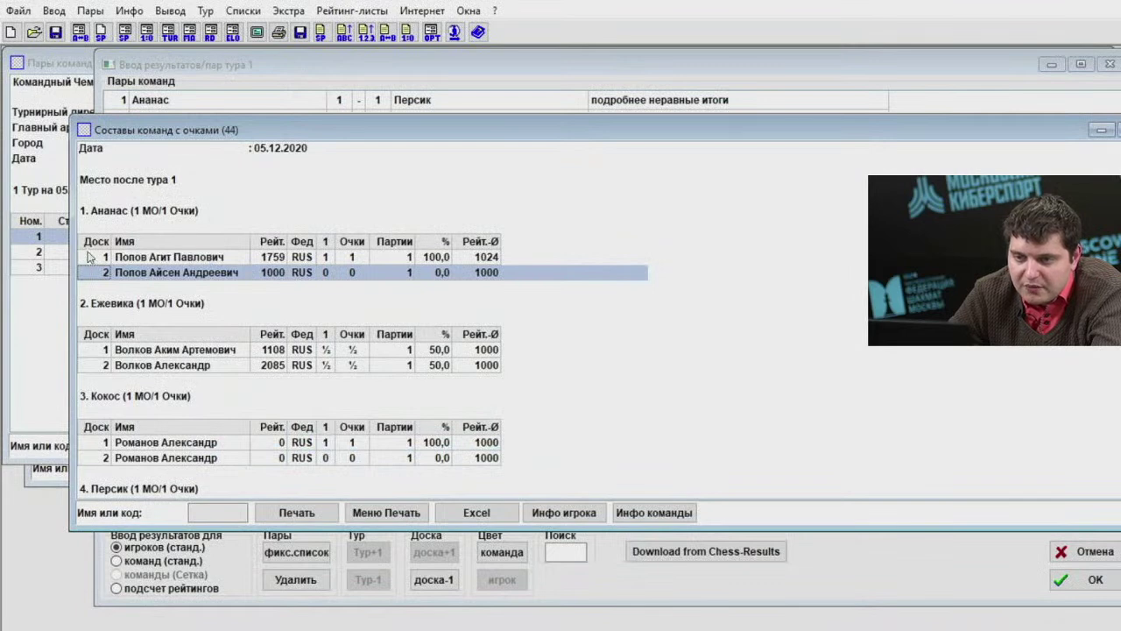
Review Ананас's board rows in the roster report, then open 'Пары для тура 2'.
click(144, 256)
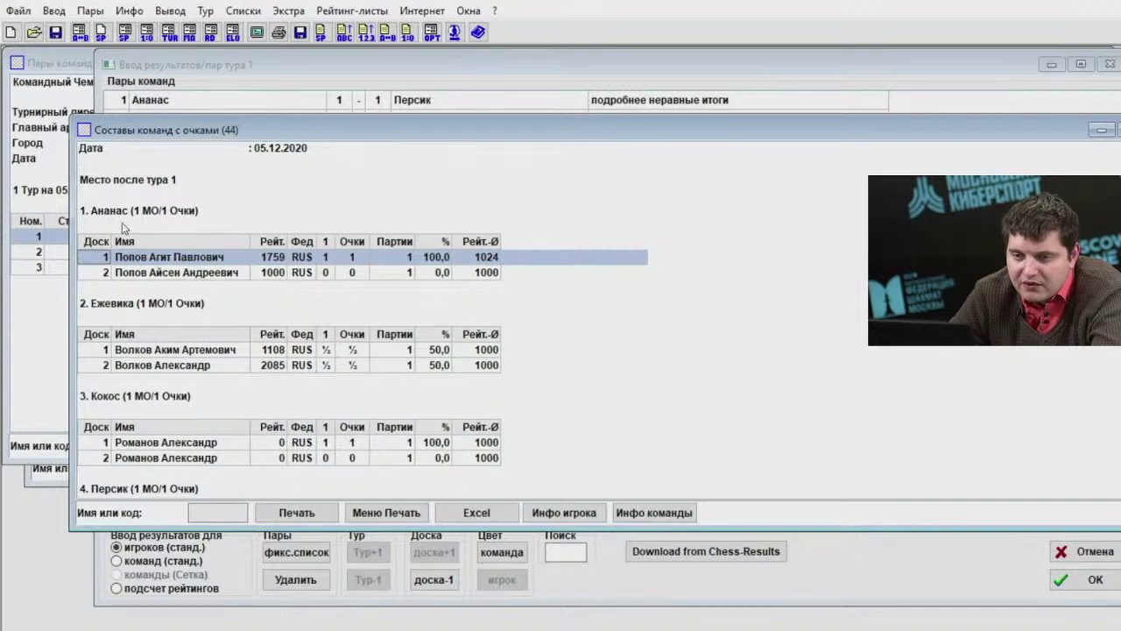
click(149, 272)
click(176, 262)
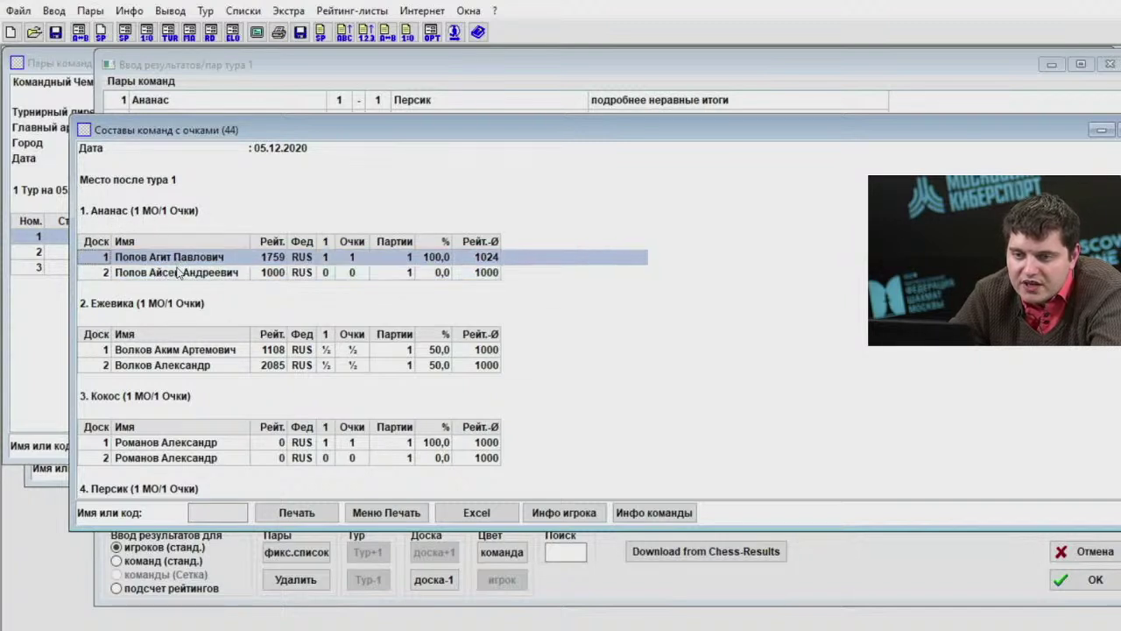
click(412, 278)
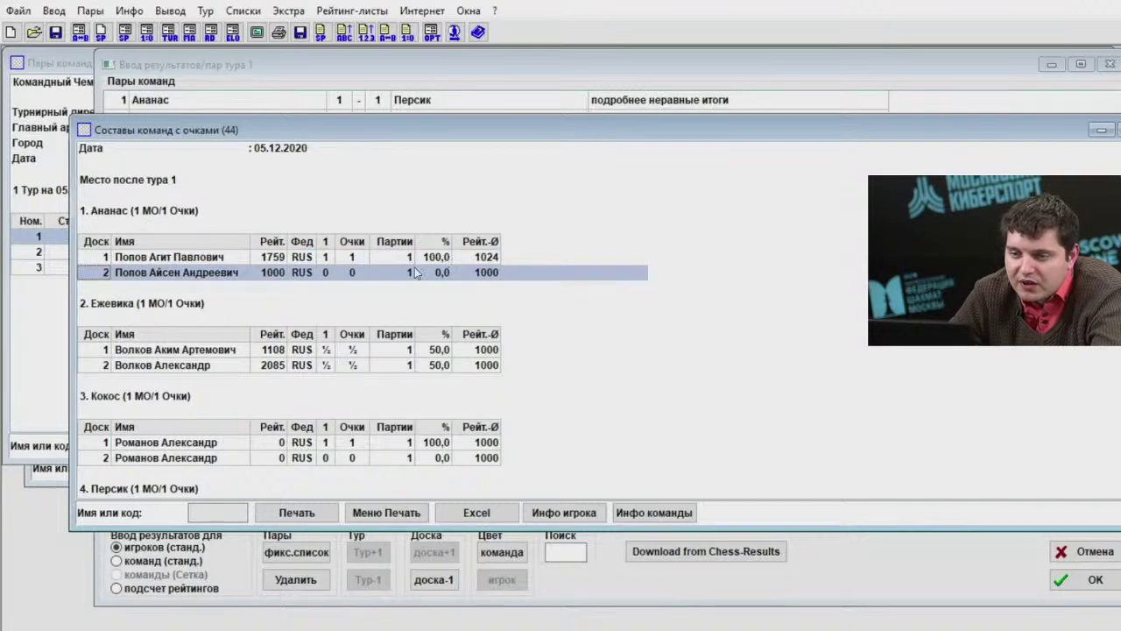
click(91, 11)
click(122, 29)
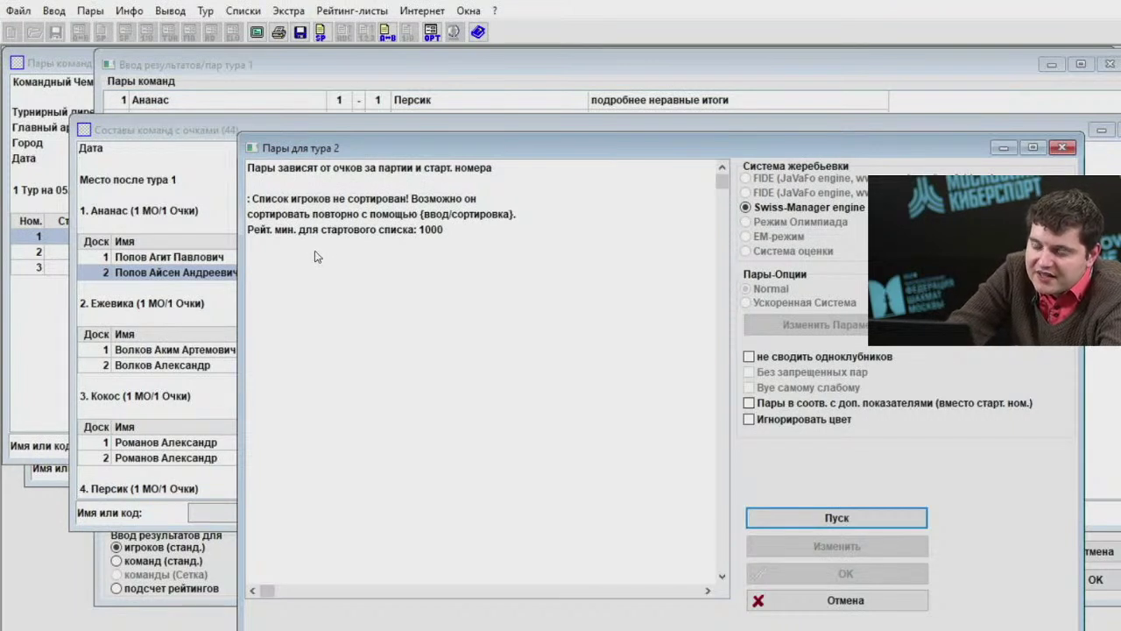
Close the round 2 pairing dialog, open the player list, and rate the first unrated player 1000.
click(1062, 149)
click(53, 10)
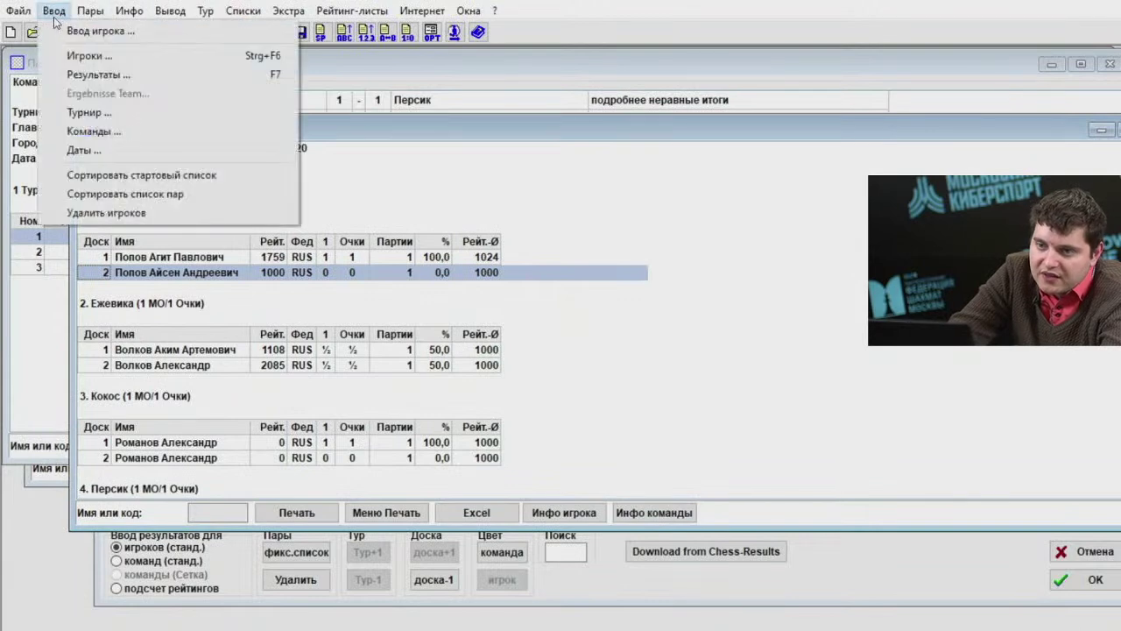
click(100, 58)
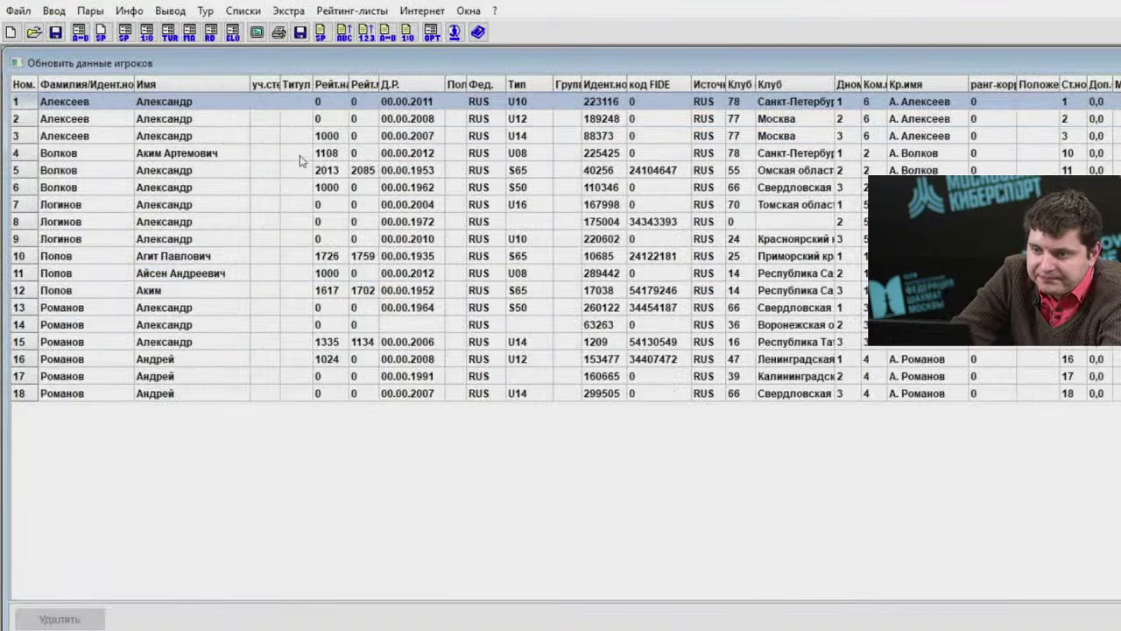
text(1000)
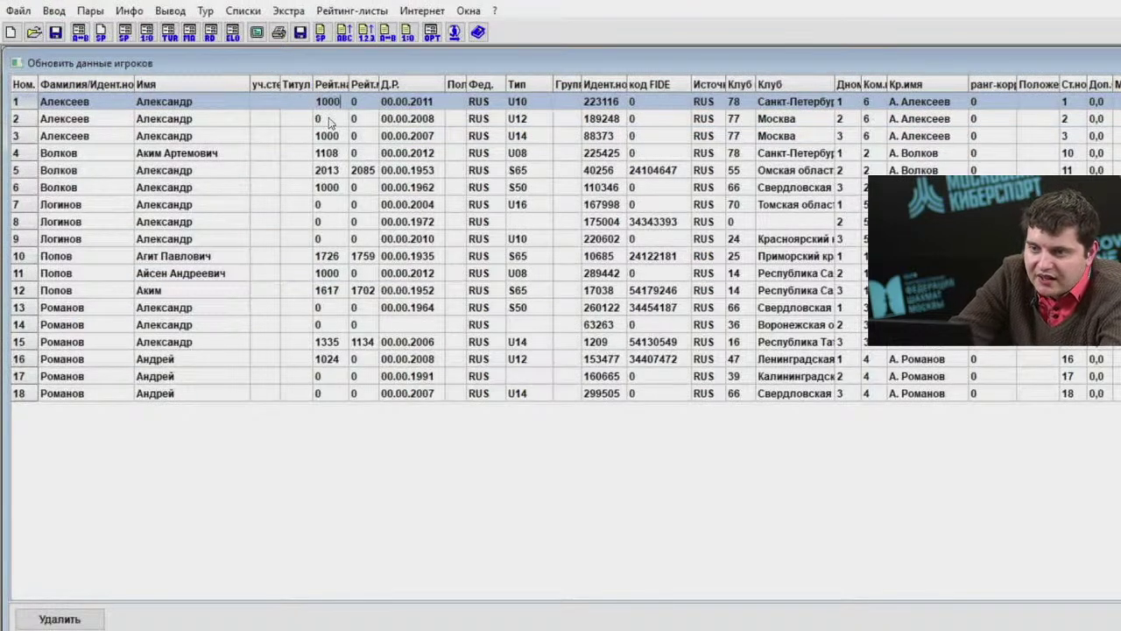
key(Return)
Enter a Рейт.н of 1000 for each remaining unrated player, down to row 17.
text(1000)
key(Return)
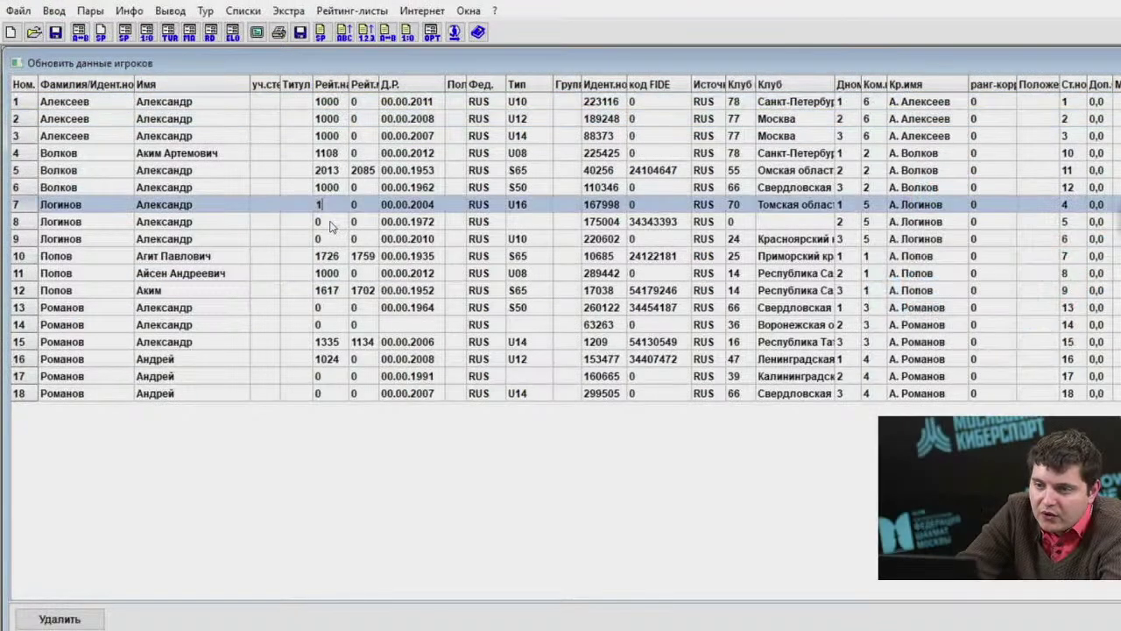
text(1000)
key(Return)
text(1000)
key(Return)
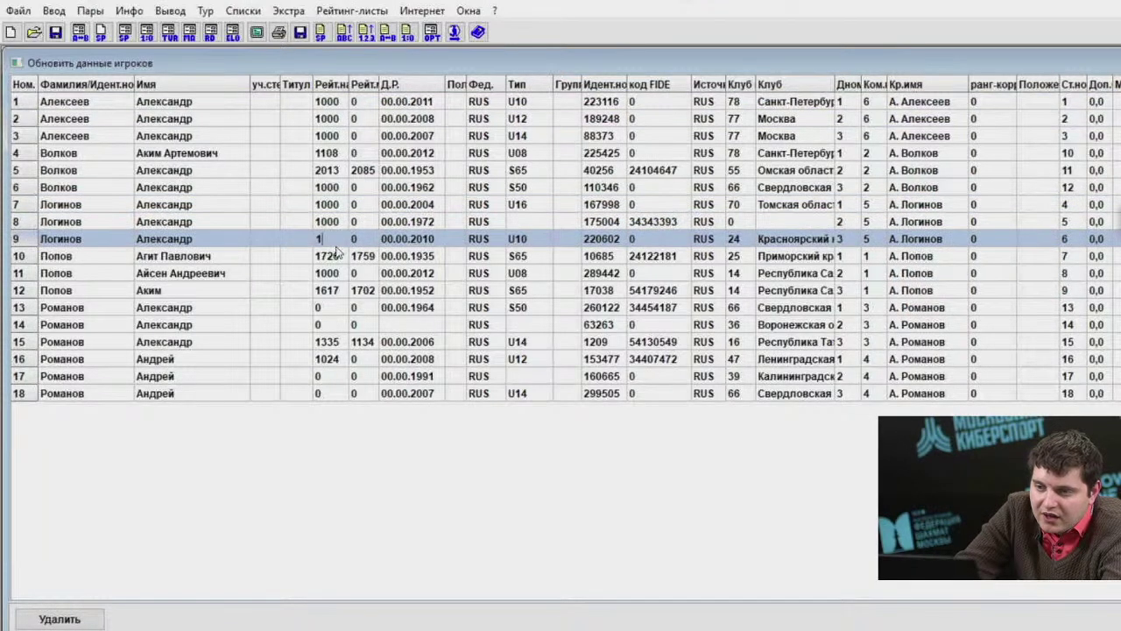
text(1000)
key(Return)
text(1000)
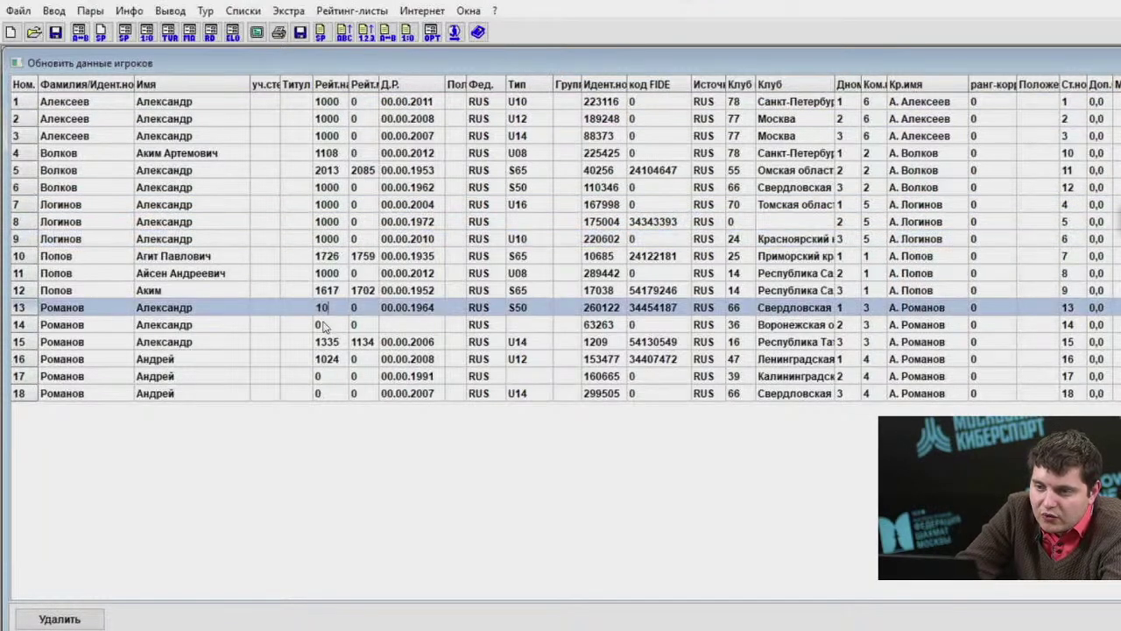
key(Return)
text(1000)
key(Return)
text(1000)
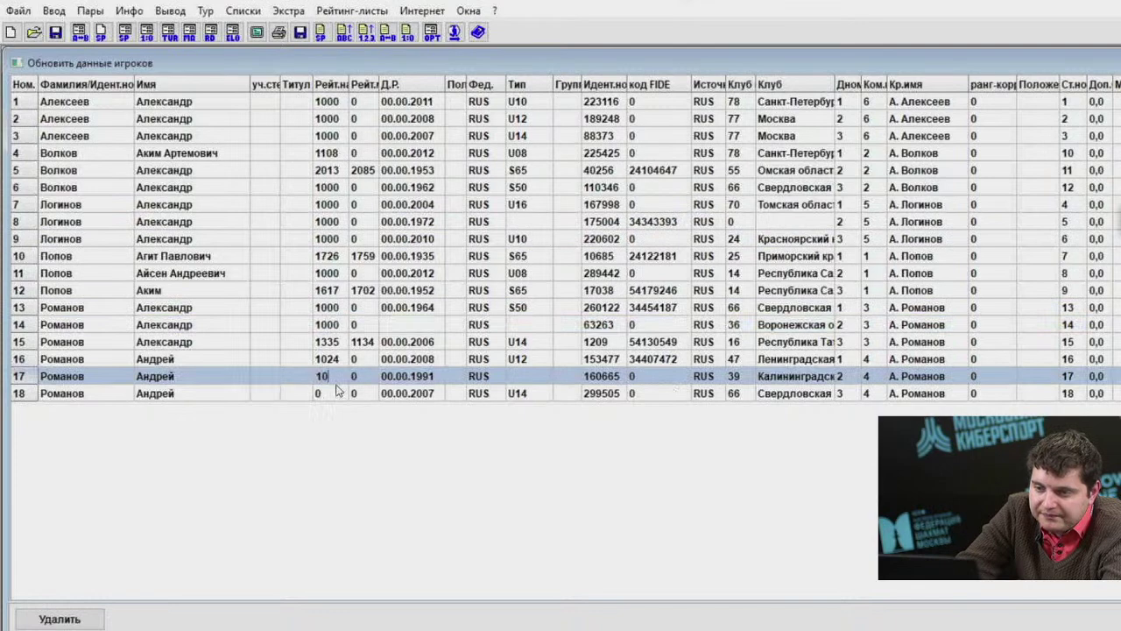
key(Return)
text(1000)
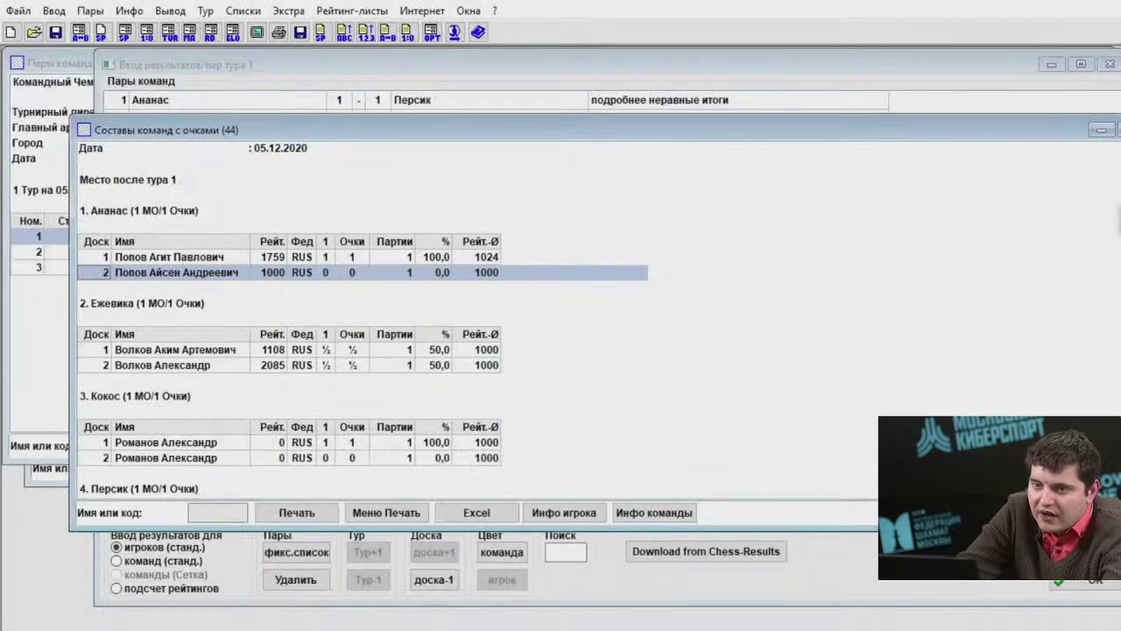
Cancel the round 2 pairing and re-sort the starting list, confirming with Да.
click(90, 11)
click(122, 56)
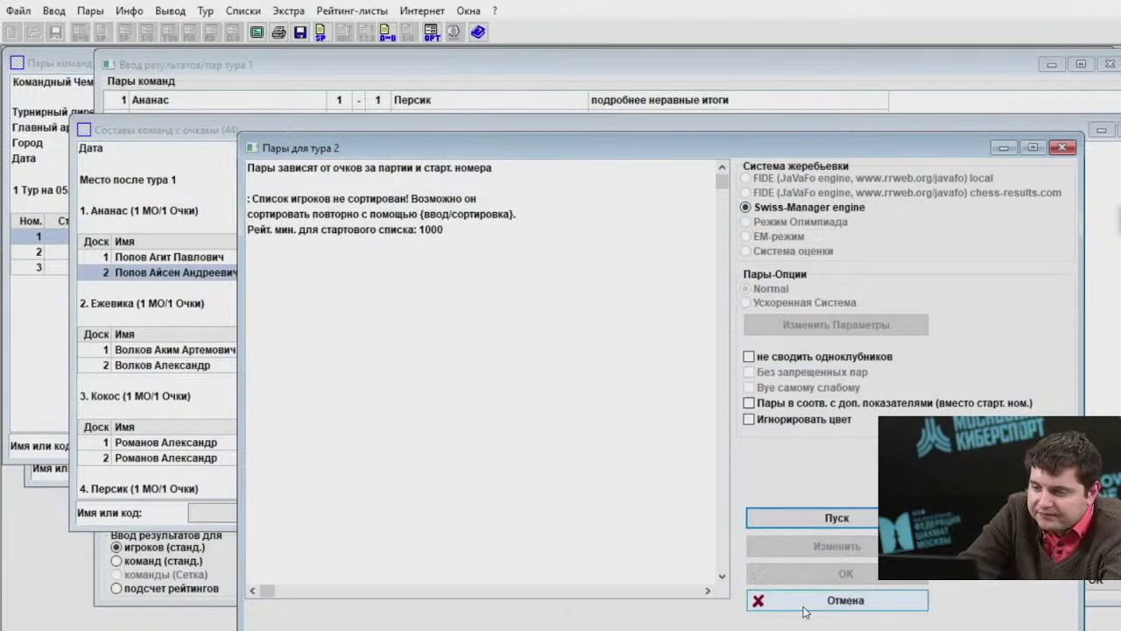
click(1062, 147)
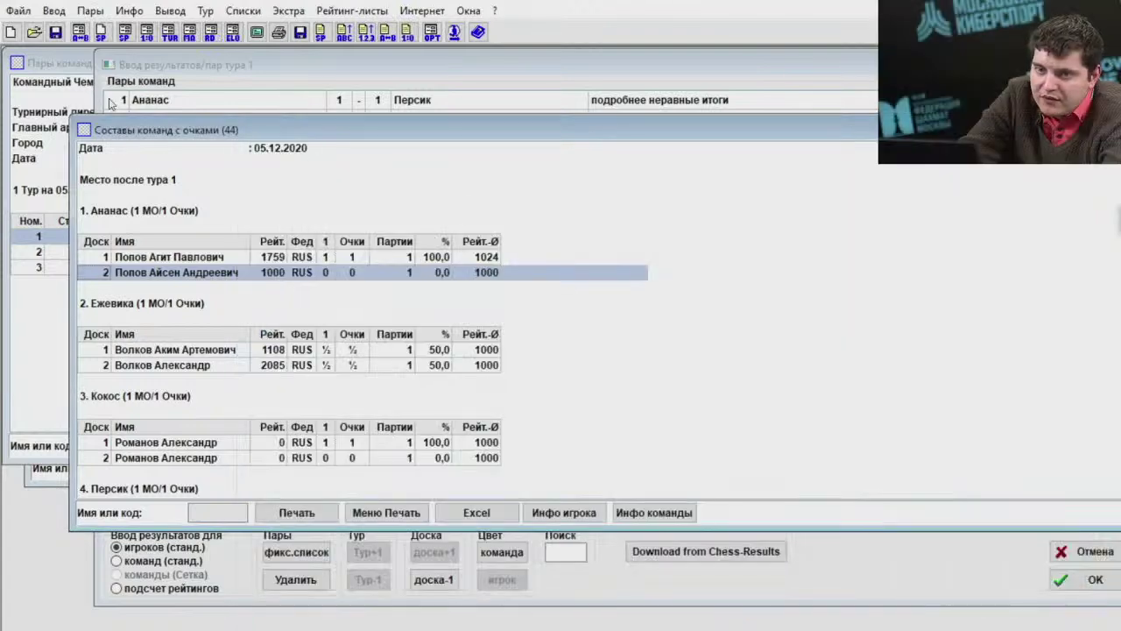
click(54, 11)
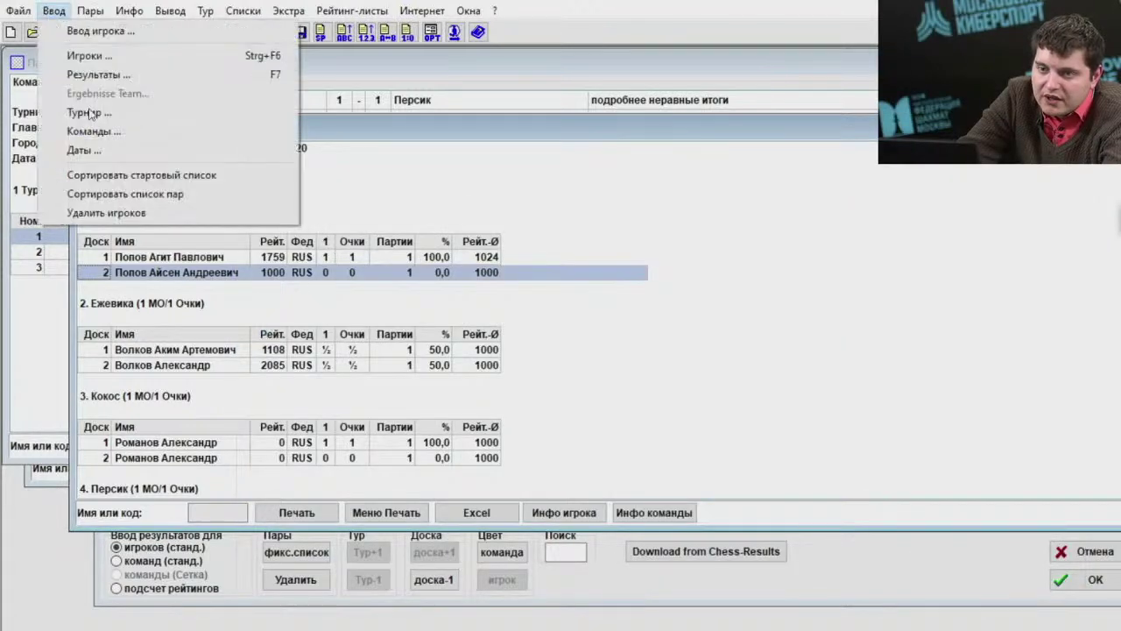
click(129, 177)
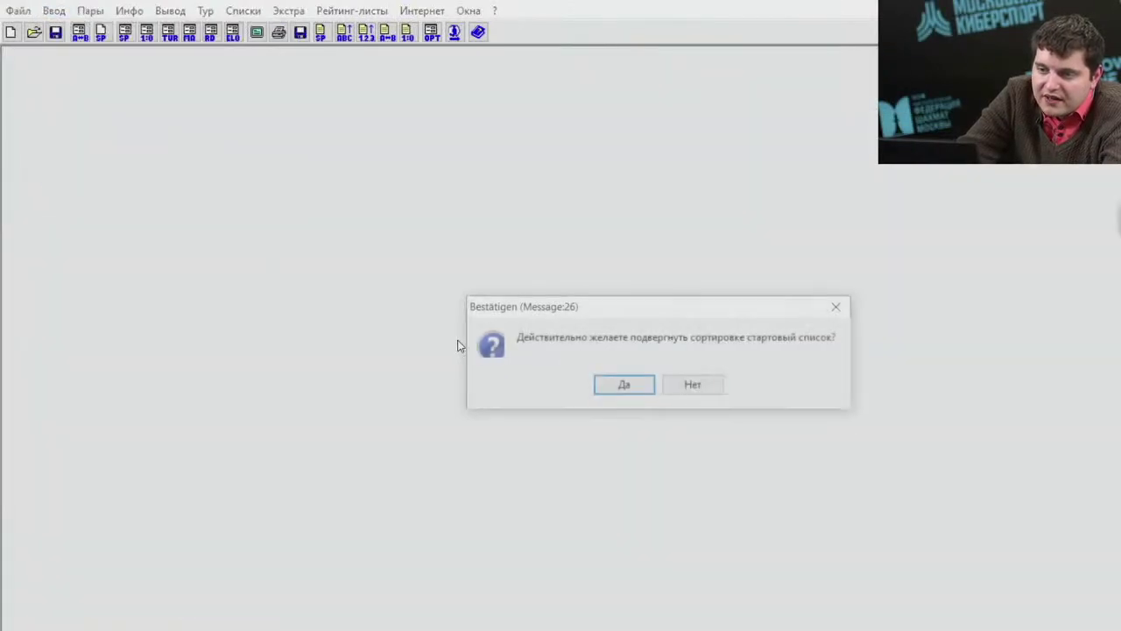
click(611, 393)
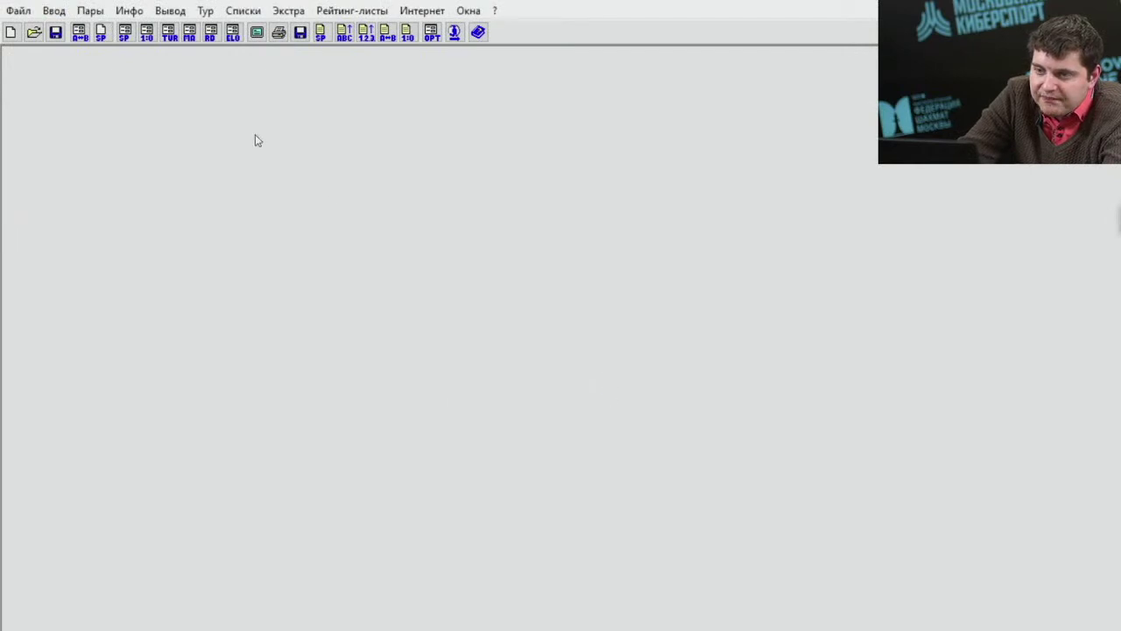
Reopen Меню Пары for round 2 and run the pairing with Пуск.
click(90, 10)
click(109, 34)
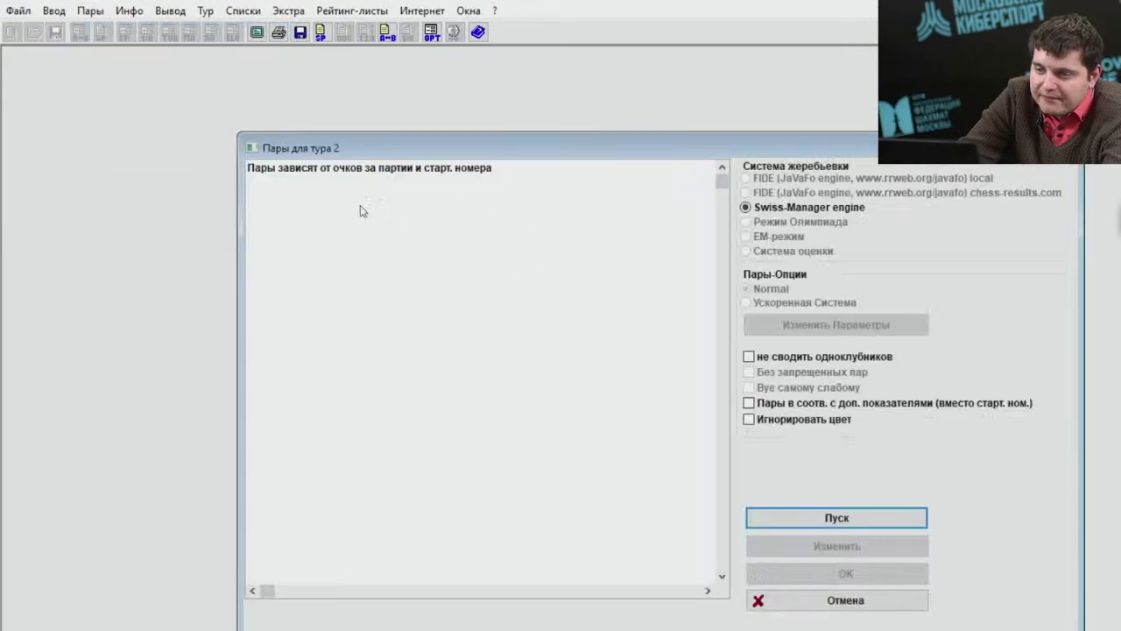
drag(547, 144, 461, 82)
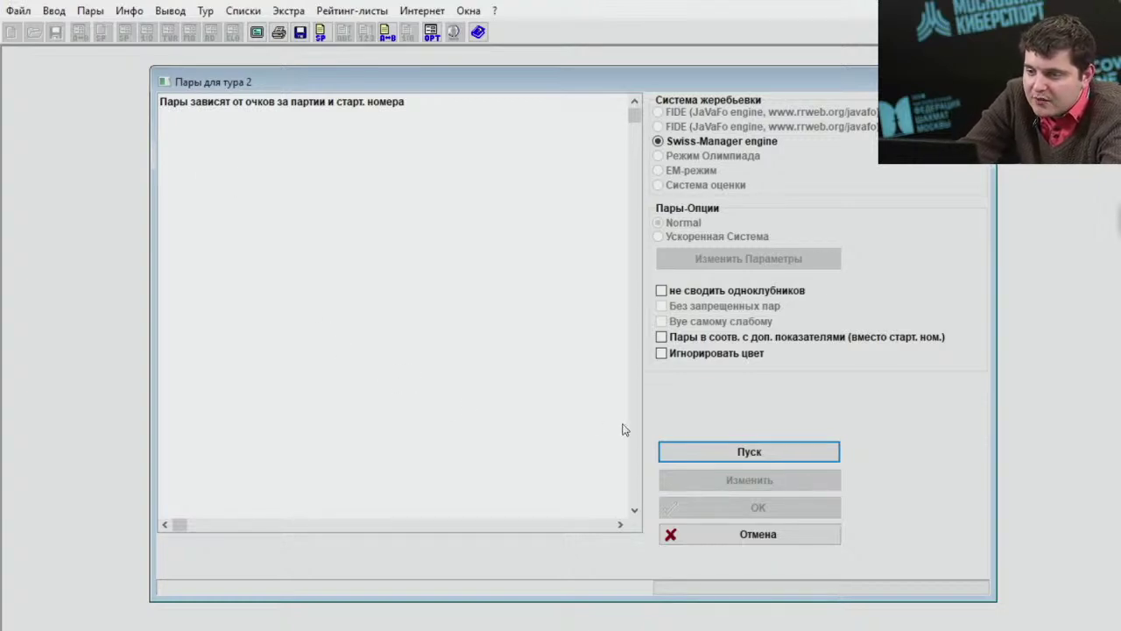
click(695, 447)
Accept the round 2 pairings and display the Команды пары/результаты list.
click(707, 506)
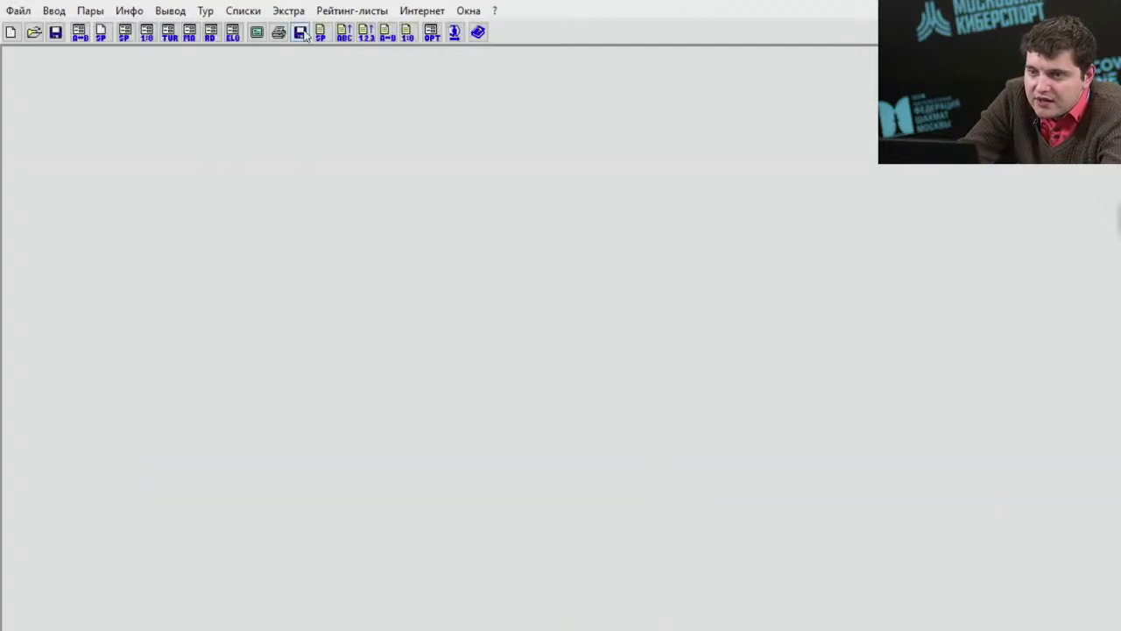
click(243, 10)
click(321, 147)
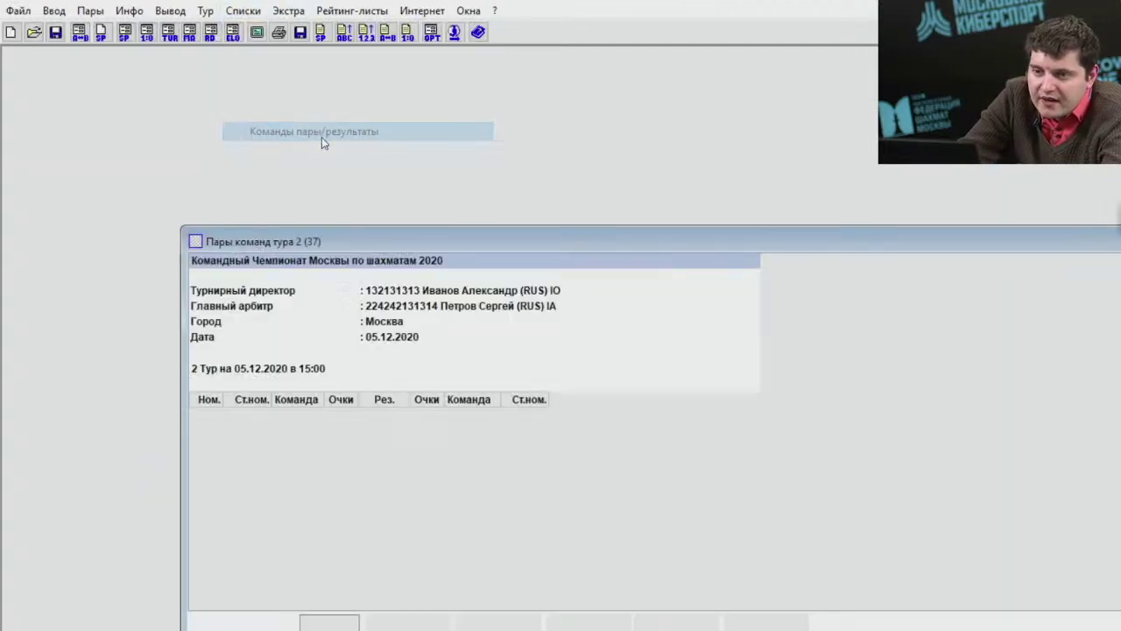
drag(460, 242, 355, 119)
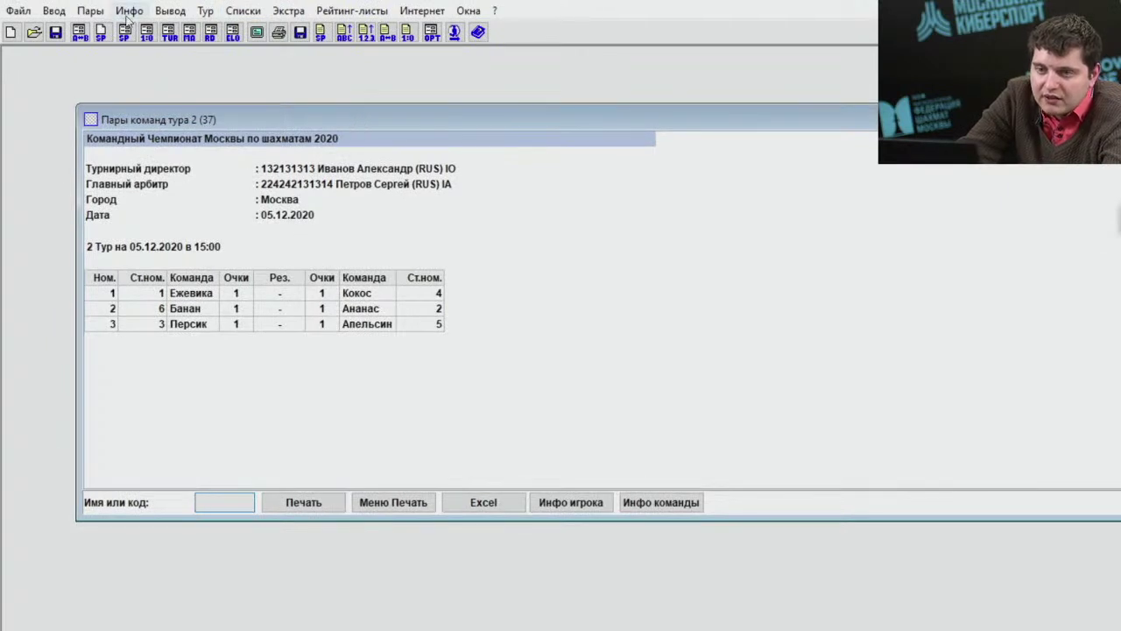
click(54, 10)
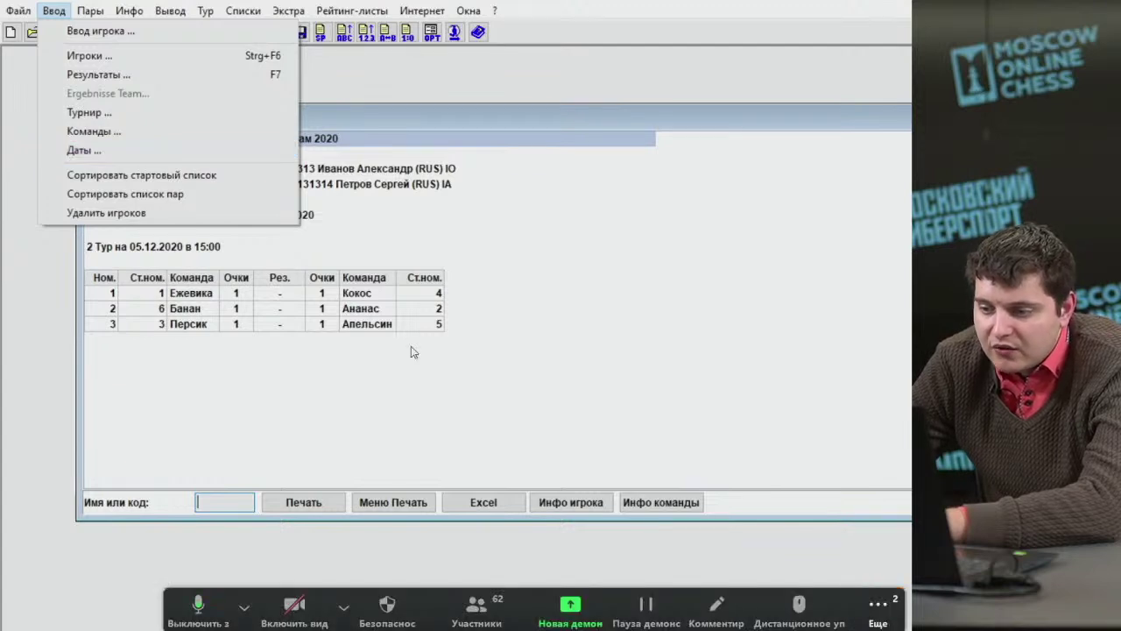
click(878, 609)
key(Escape)
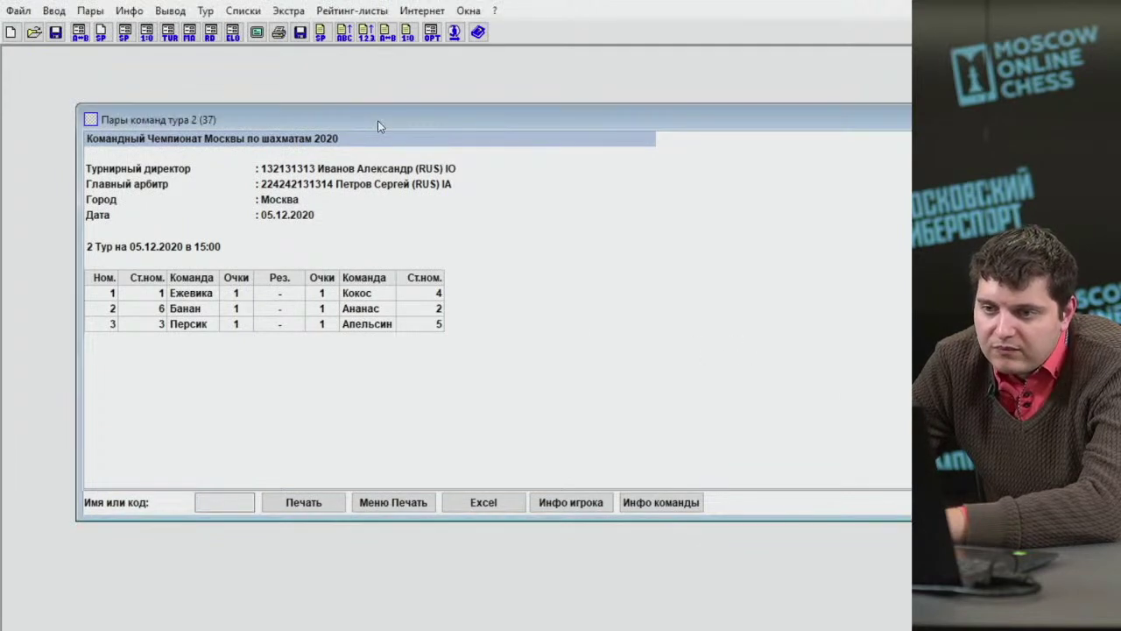
drag(377, 120, 308, 65)
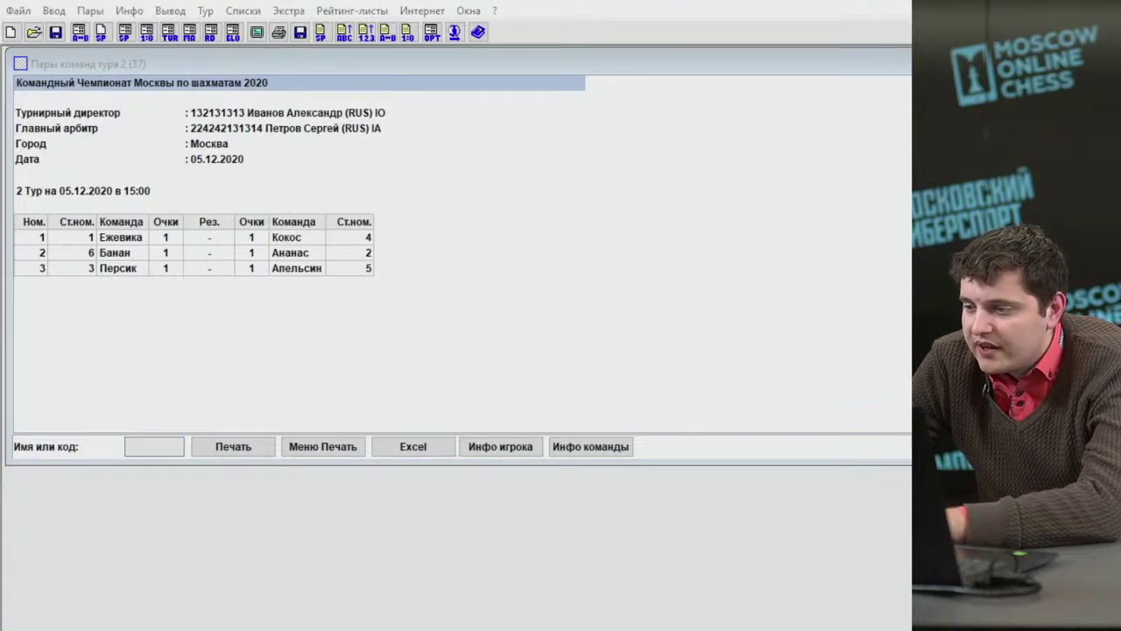
click(54, 10)
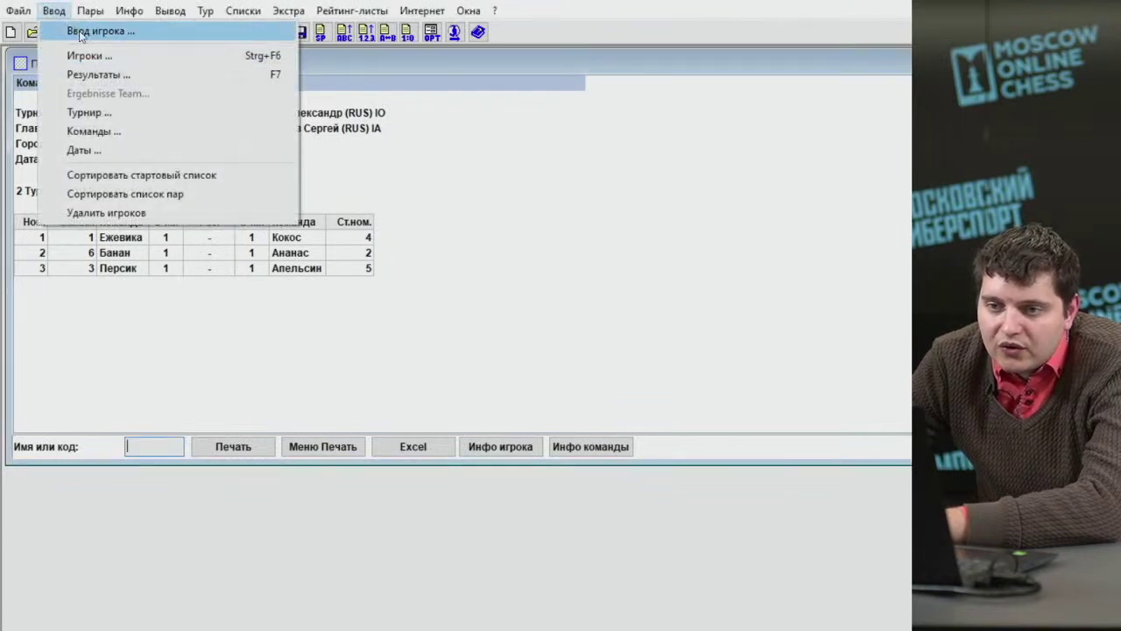
Open the add-players-from-rating-list dialog and start a surname search with 'П'.
click(82, 32)
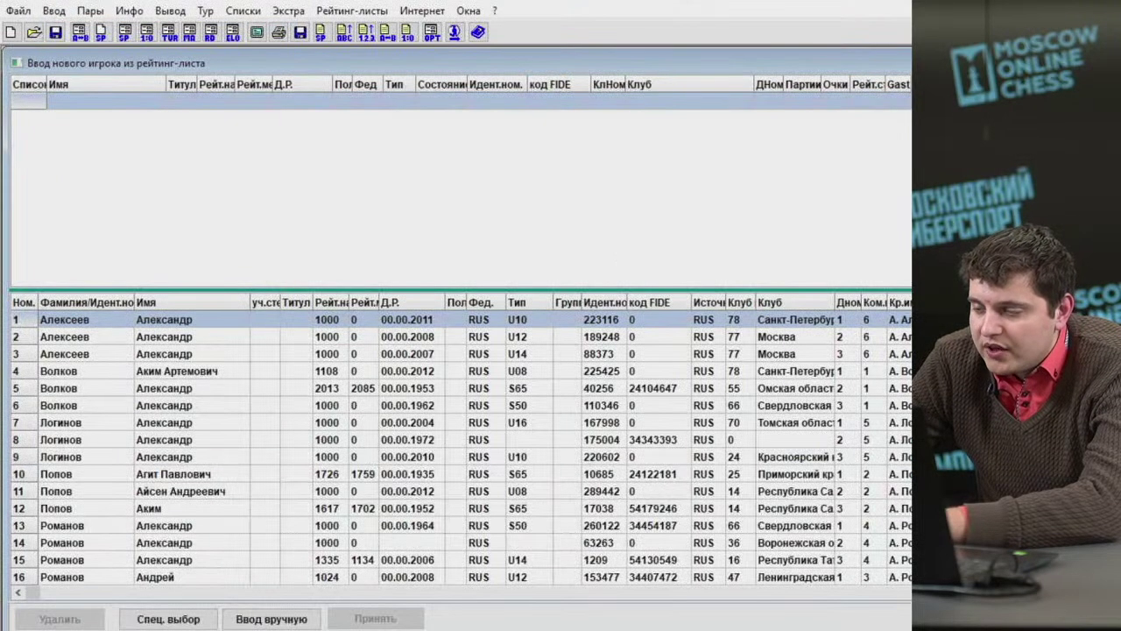
text(П)
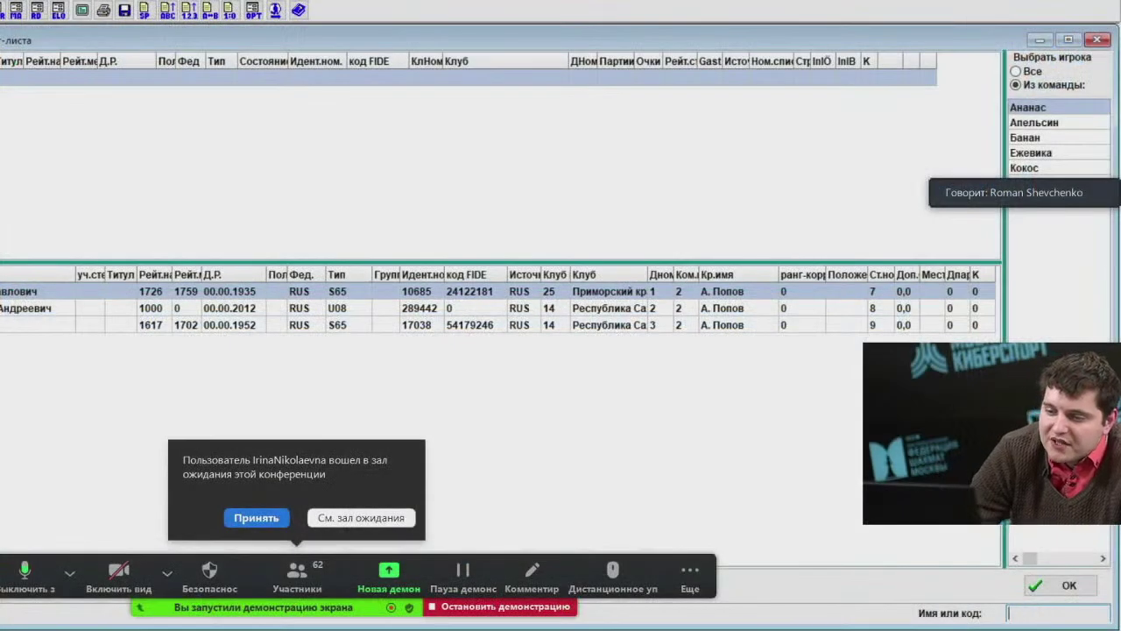
click(263, 522)
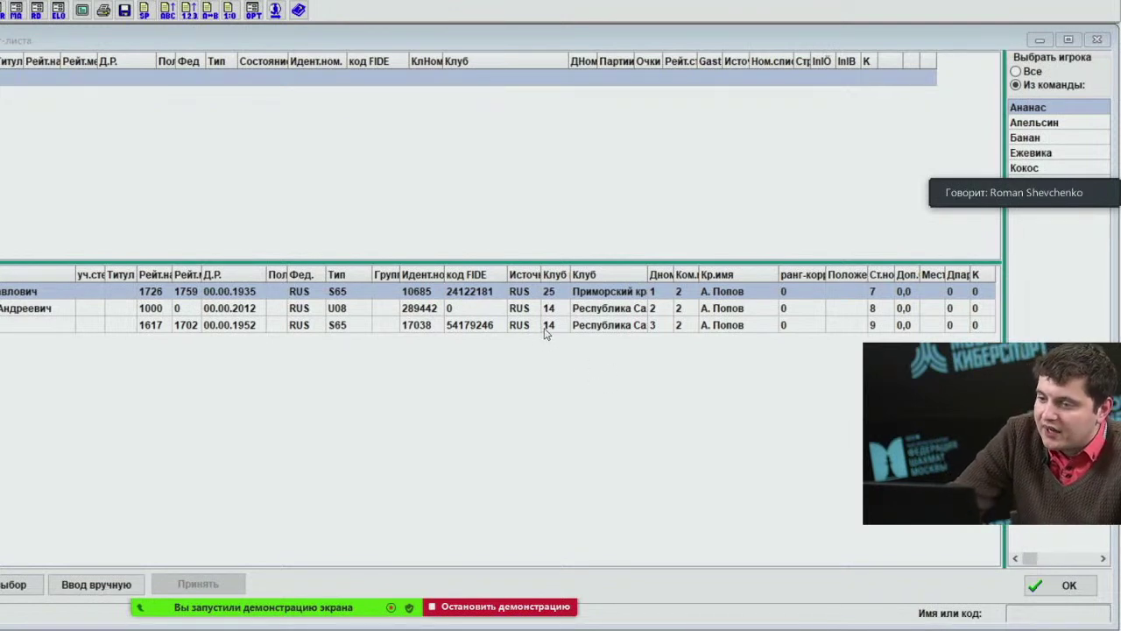
click(590, 326)
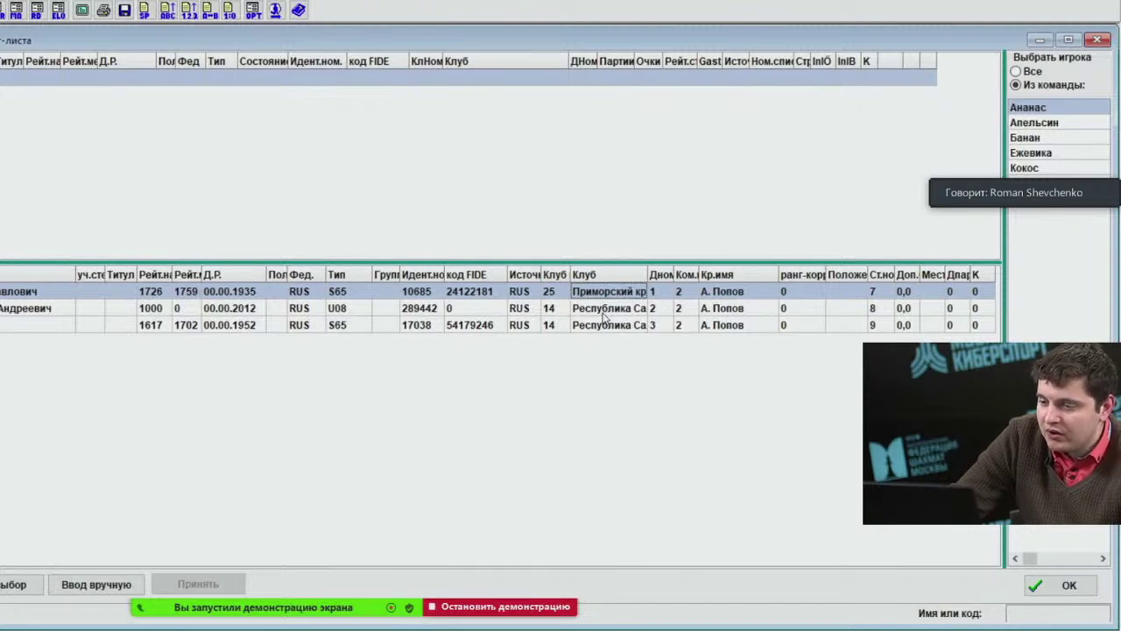
click(611, 312)
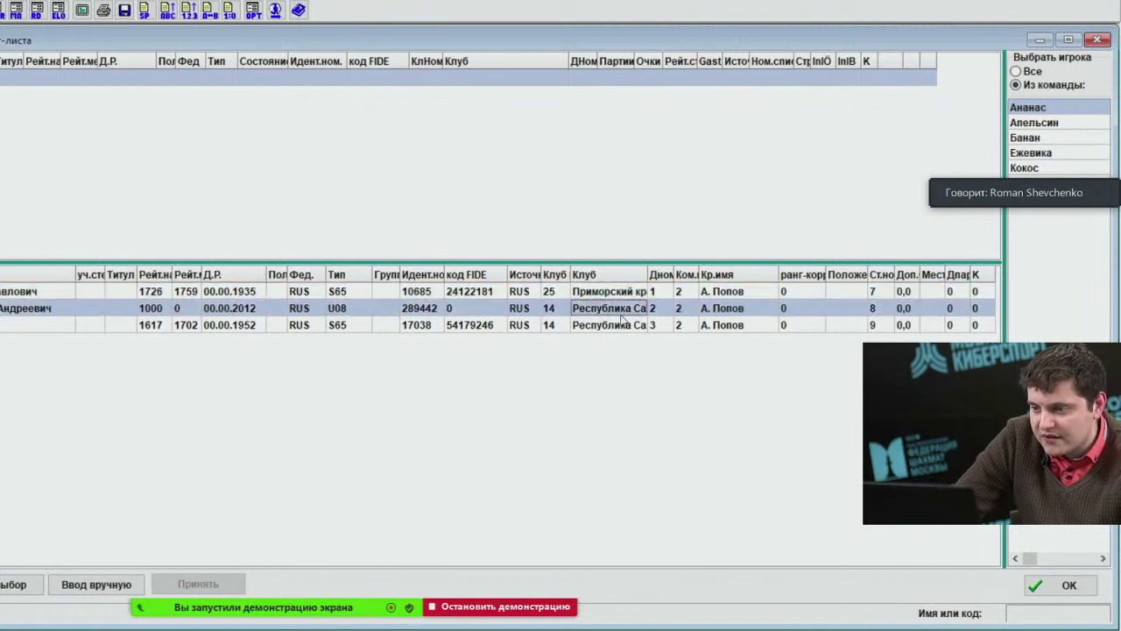
click(625, 330)
click(1027, 618)
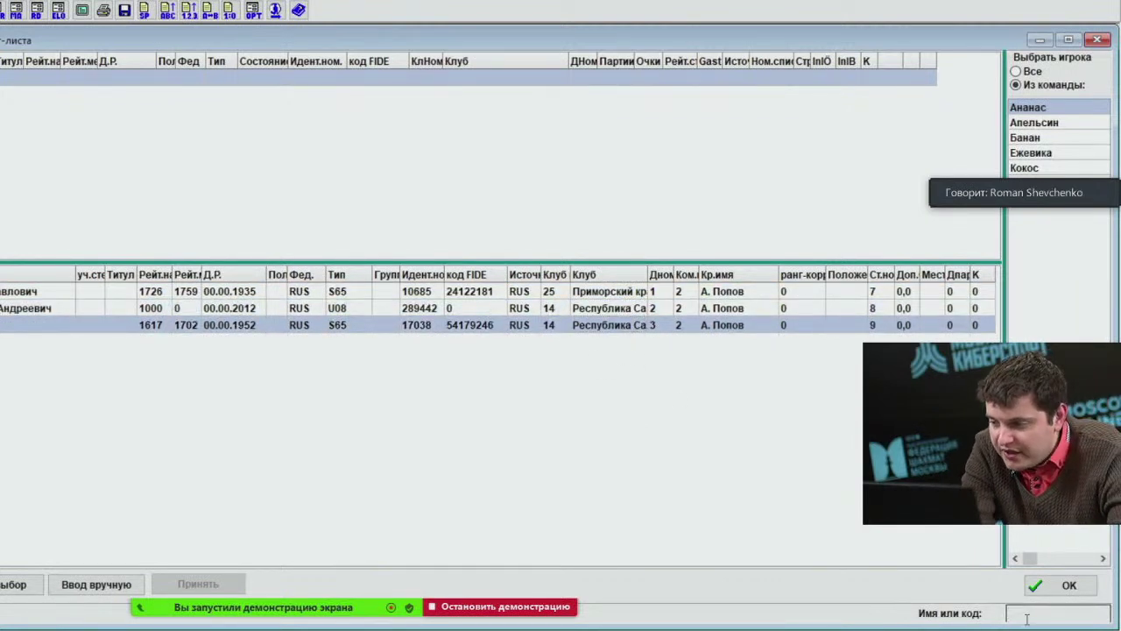
Search the rating list for 'рязанов' and add four found players to team Ананас.
text(ряза)
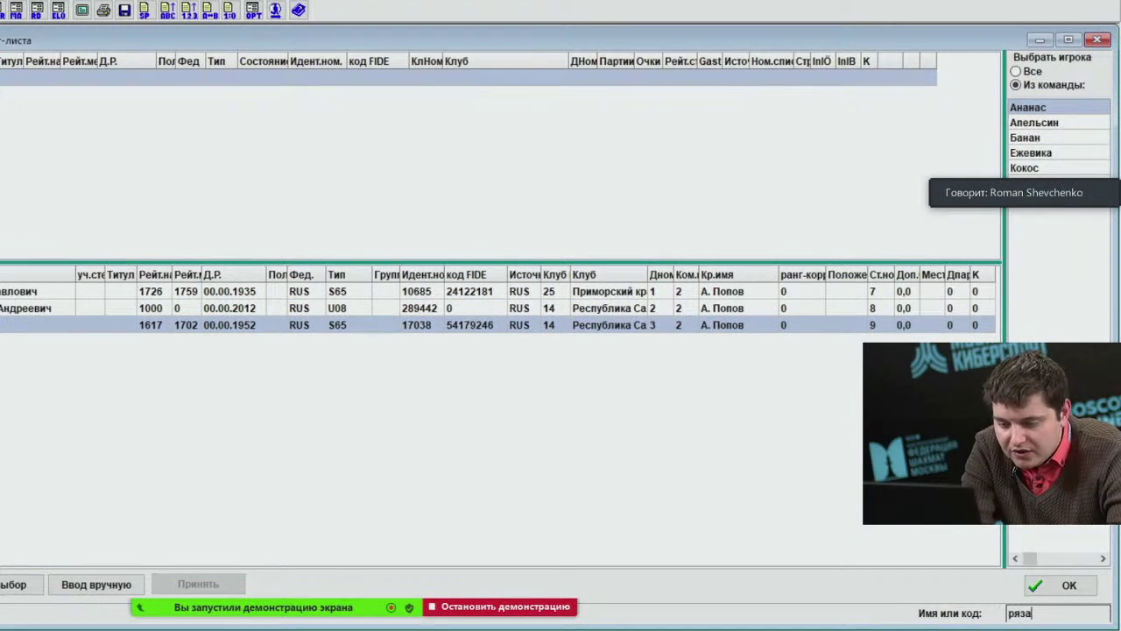
text(нов)
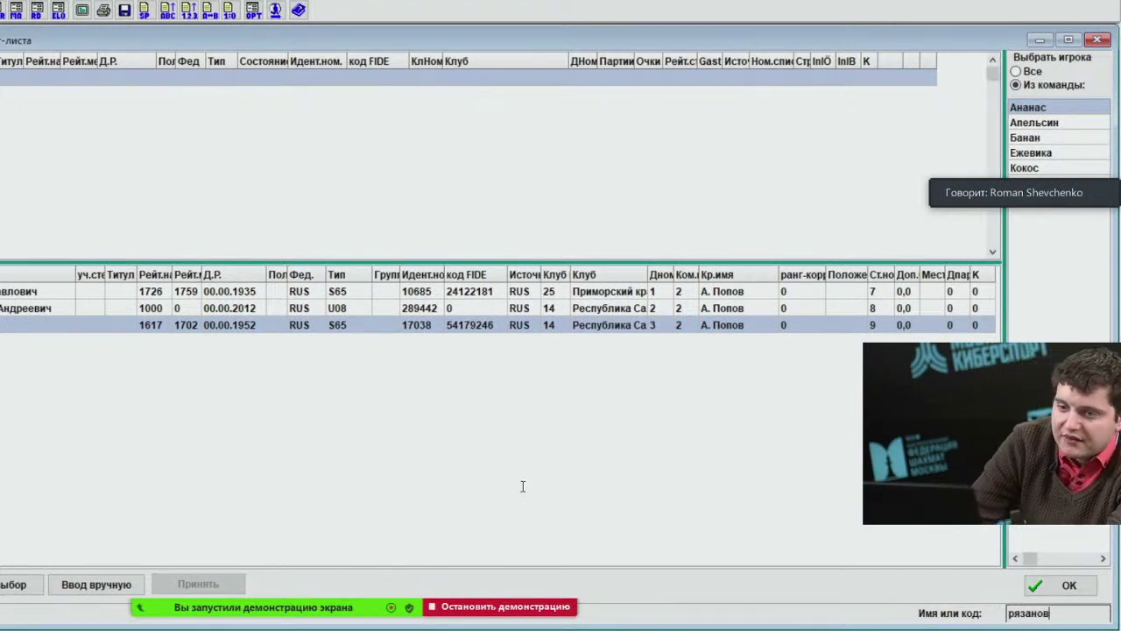
key(Return)
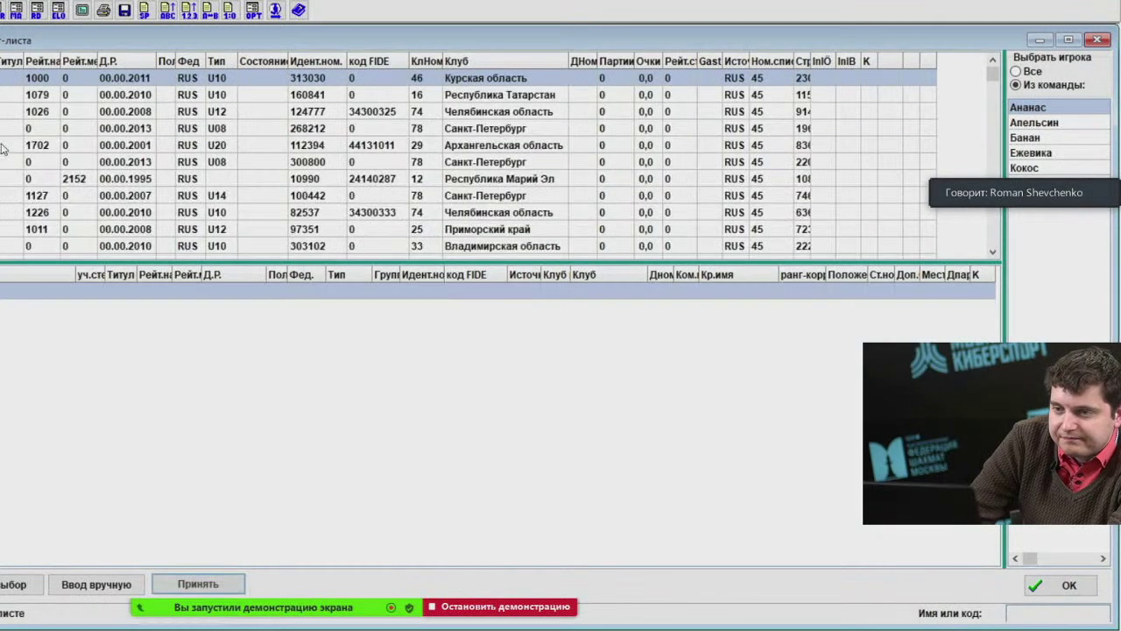
click(130, 154)
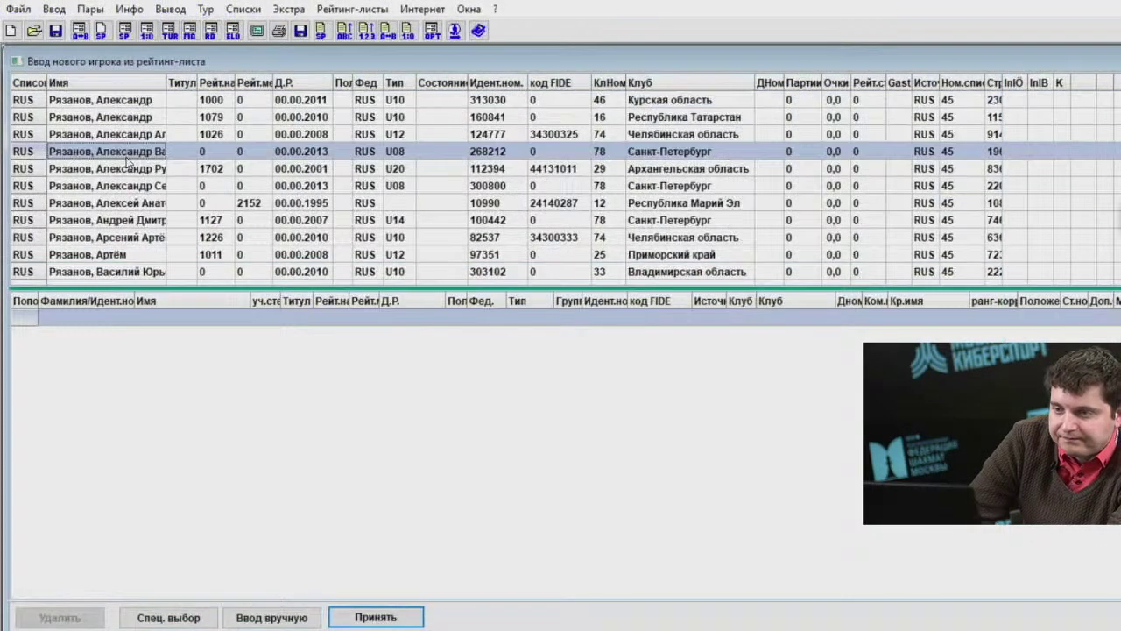
double_click(135, 204)
double_click(138, 220)
double_click(142, 238)
click(147, 254)
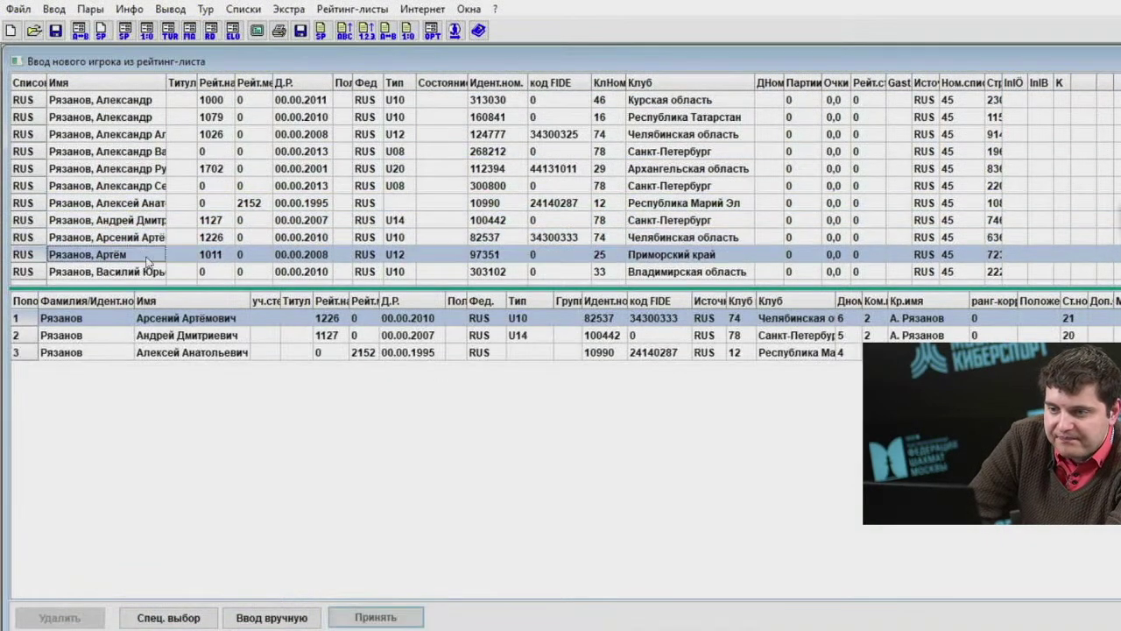
double_click(146, 256)
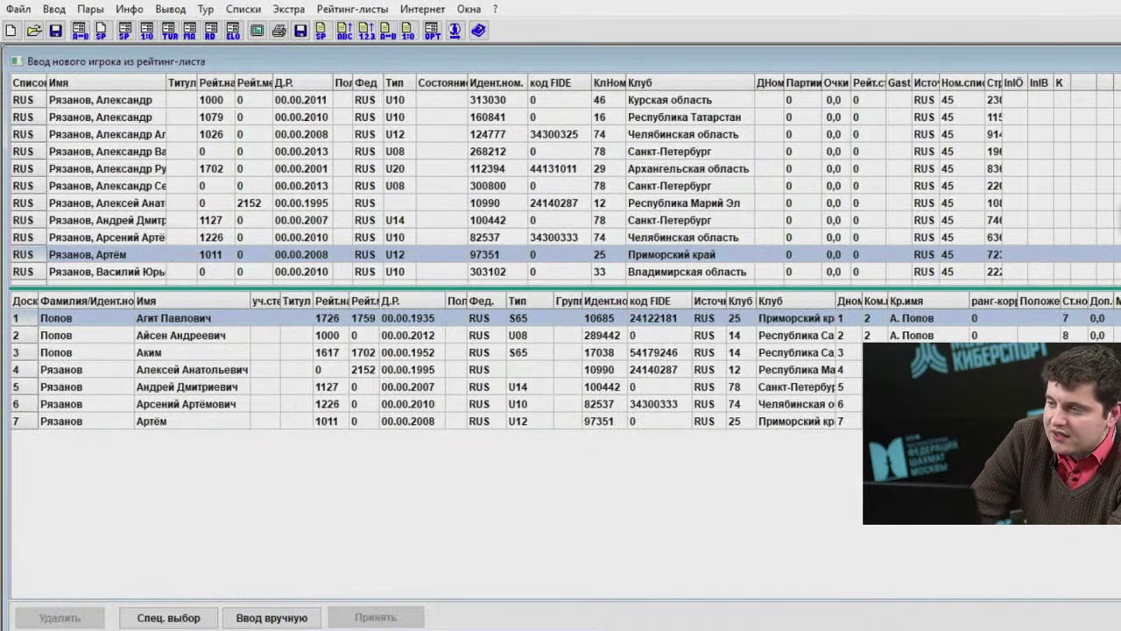
Browse the rosters of Апельсин, Банан, Ежевика, Кокос and Персик.
click(1039, 118)
click(1031, 131)
click(1035, 148)
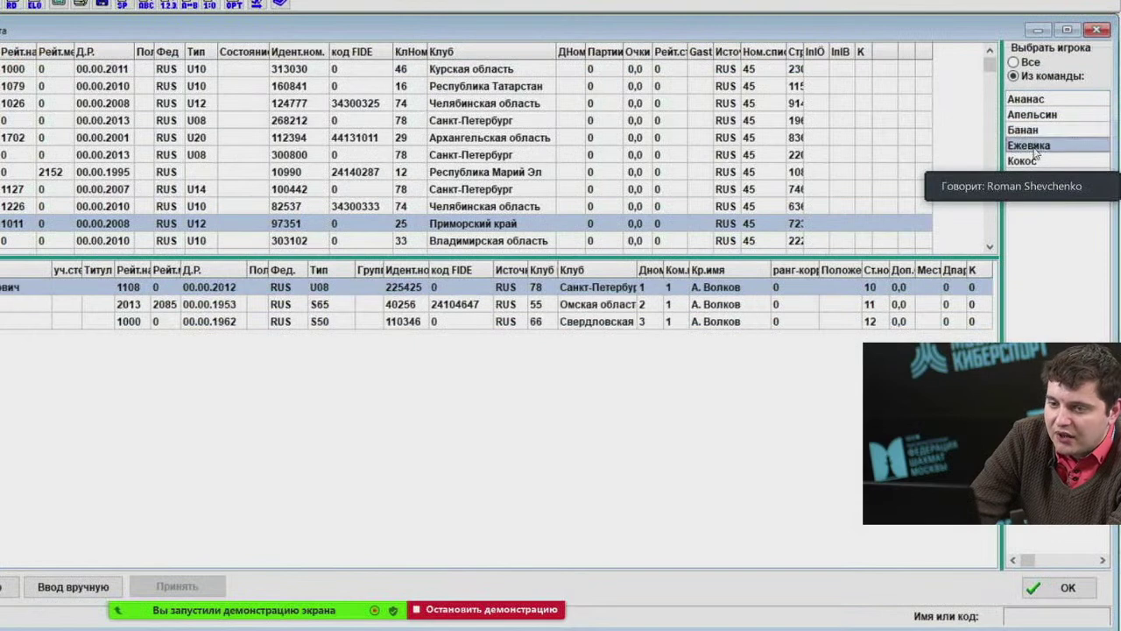
click(1037, 161)
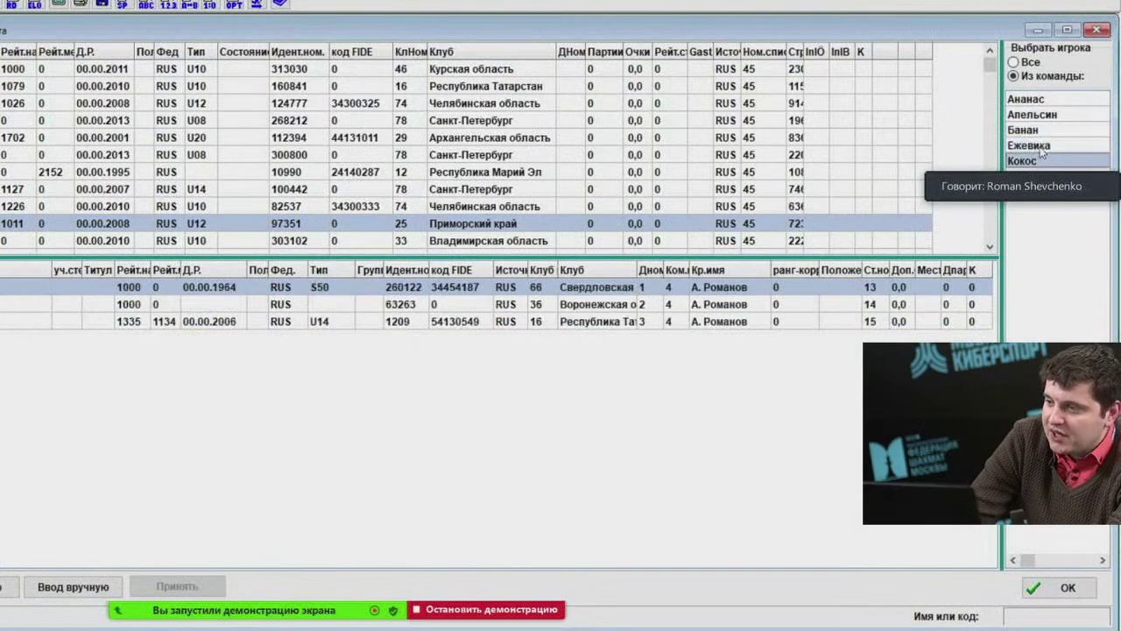
click(1043, 99)
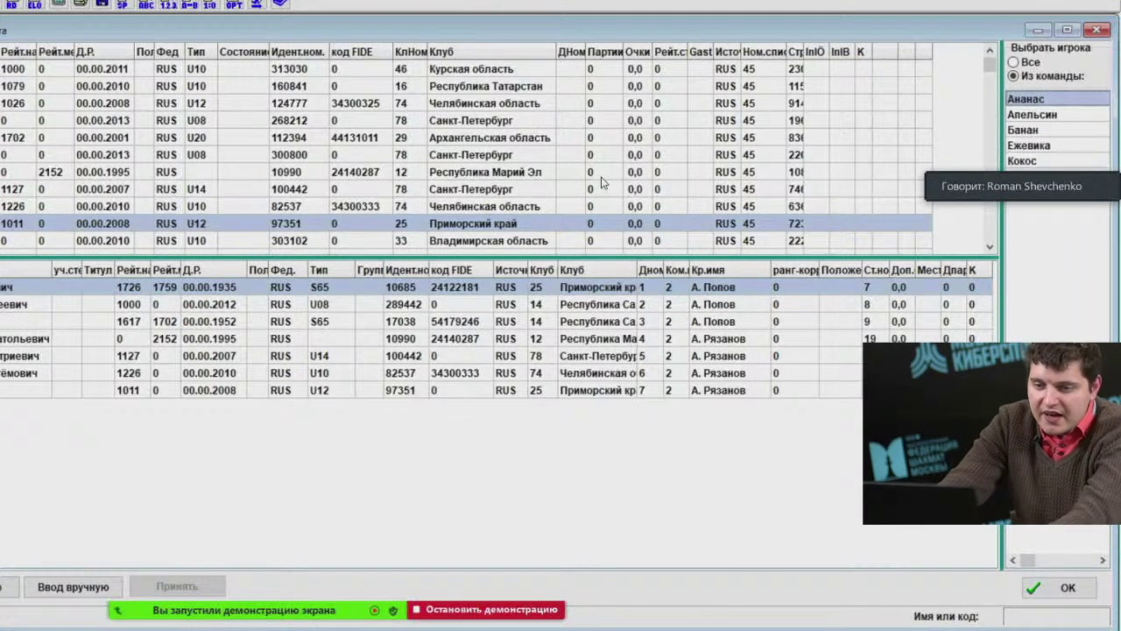
click(1027, 115)
click(1025, 130)
click(1027, 145)
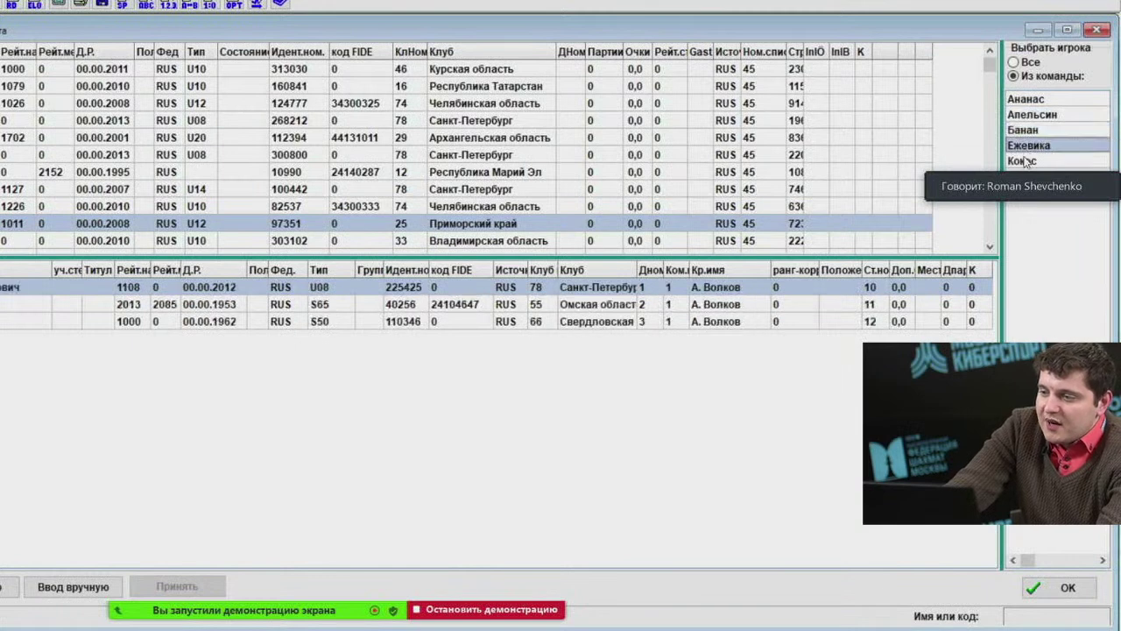
click(1025, 161)
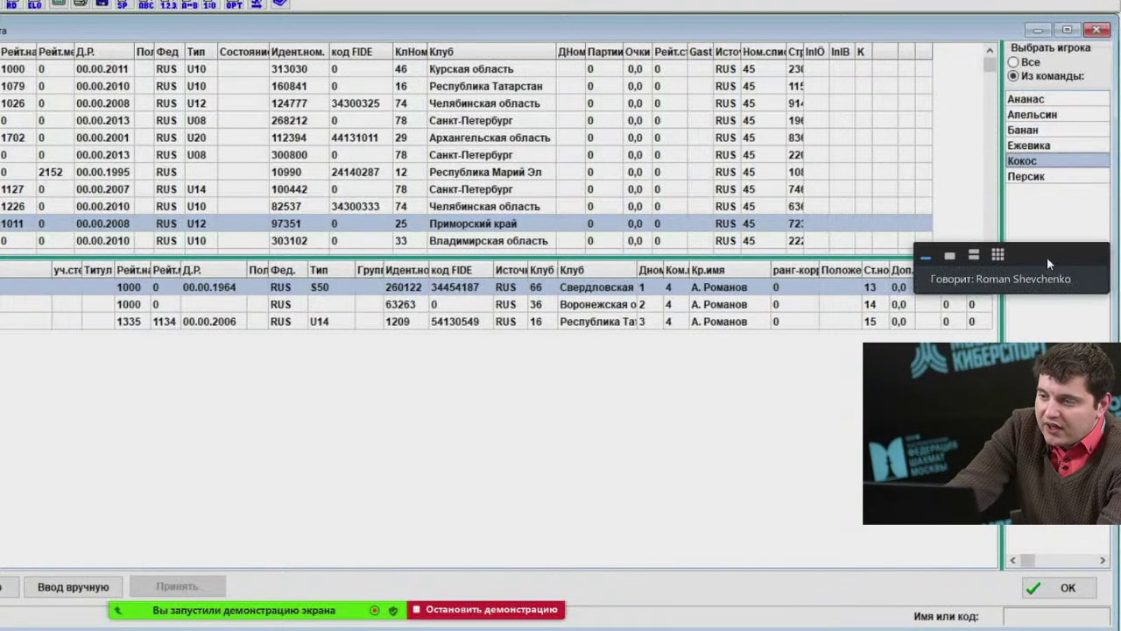
click(1043, 176)
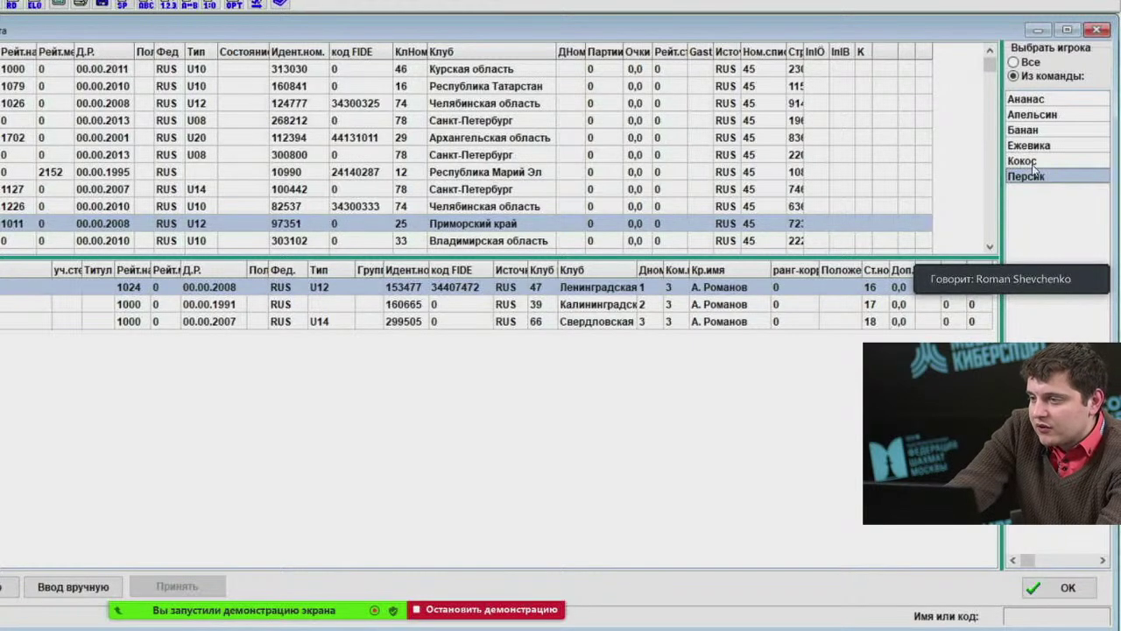
Show the Ананас roster and step through its players, ending on the fourth.
click(1045, 102)
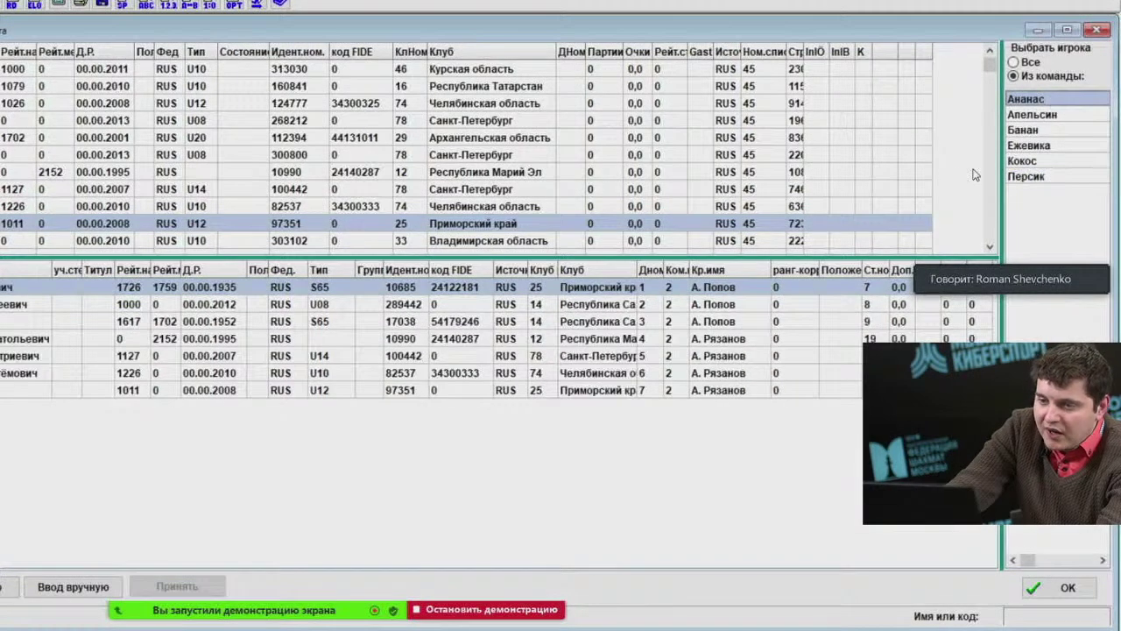
click(7, 305)
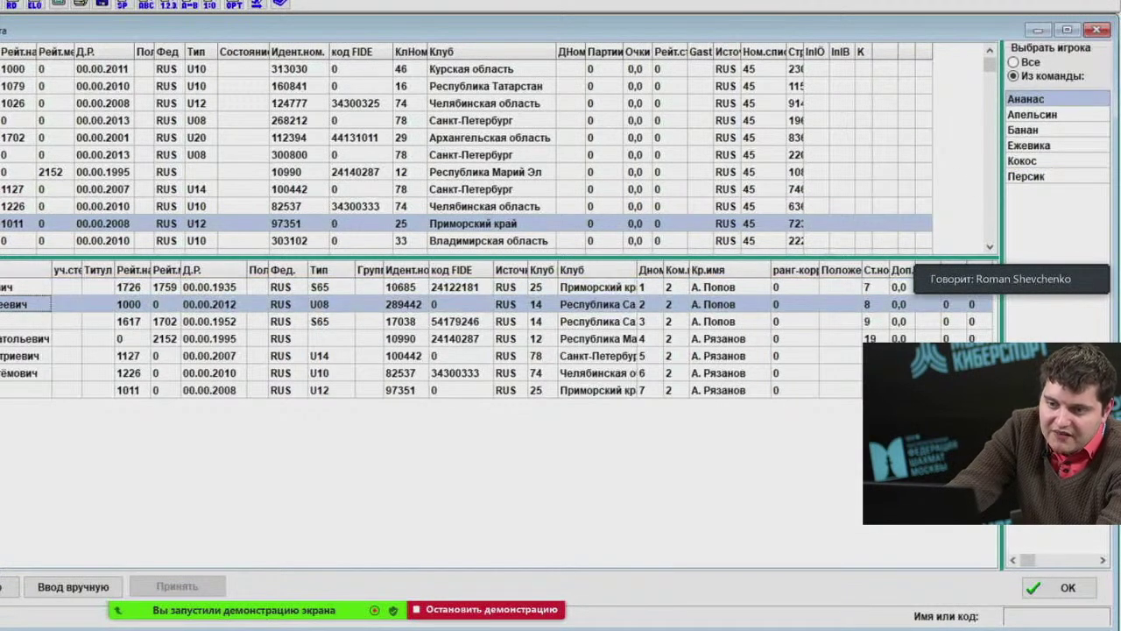
click(4, 321)
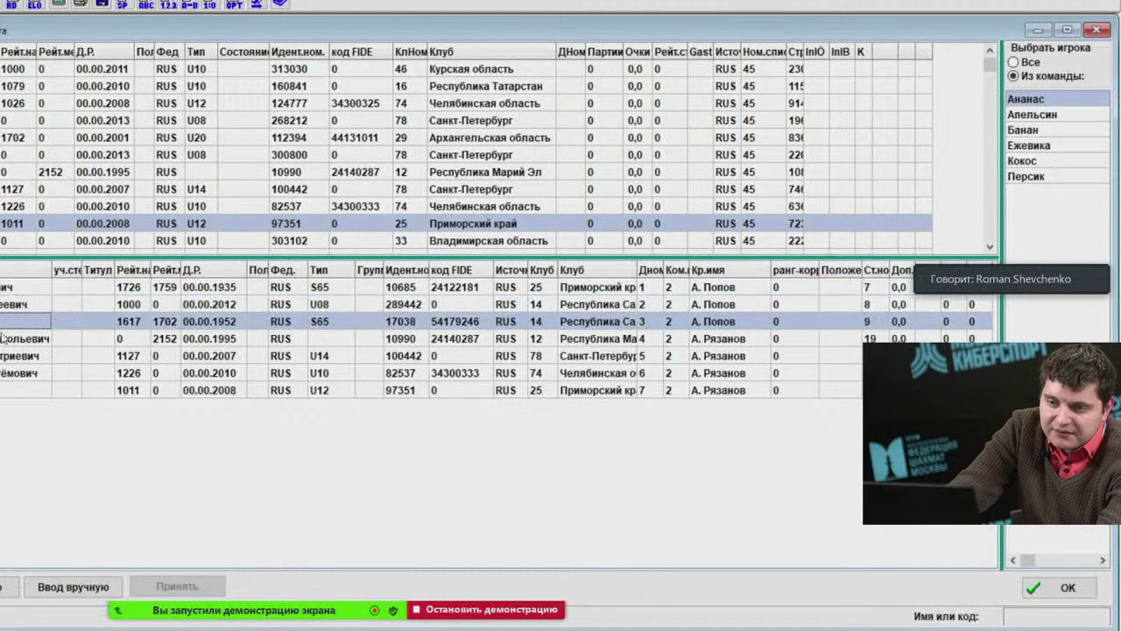
click(5, 338)
click(5, 355)
click(4, 372)
click(2, 390)
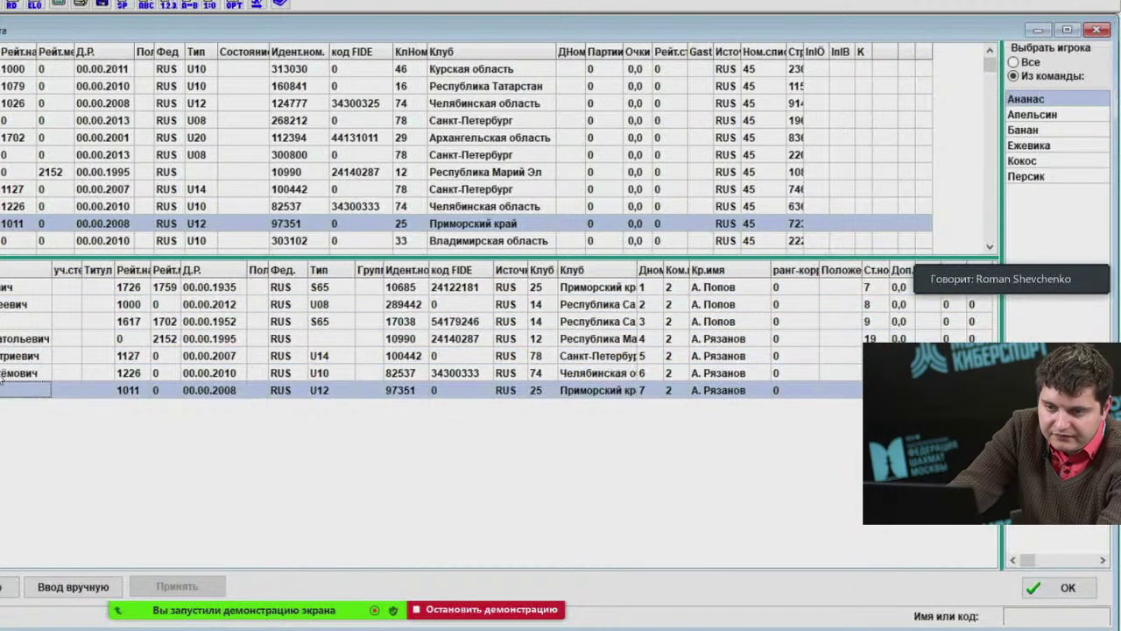
click(2, 372)
click(3, 355)
click(3, 338)
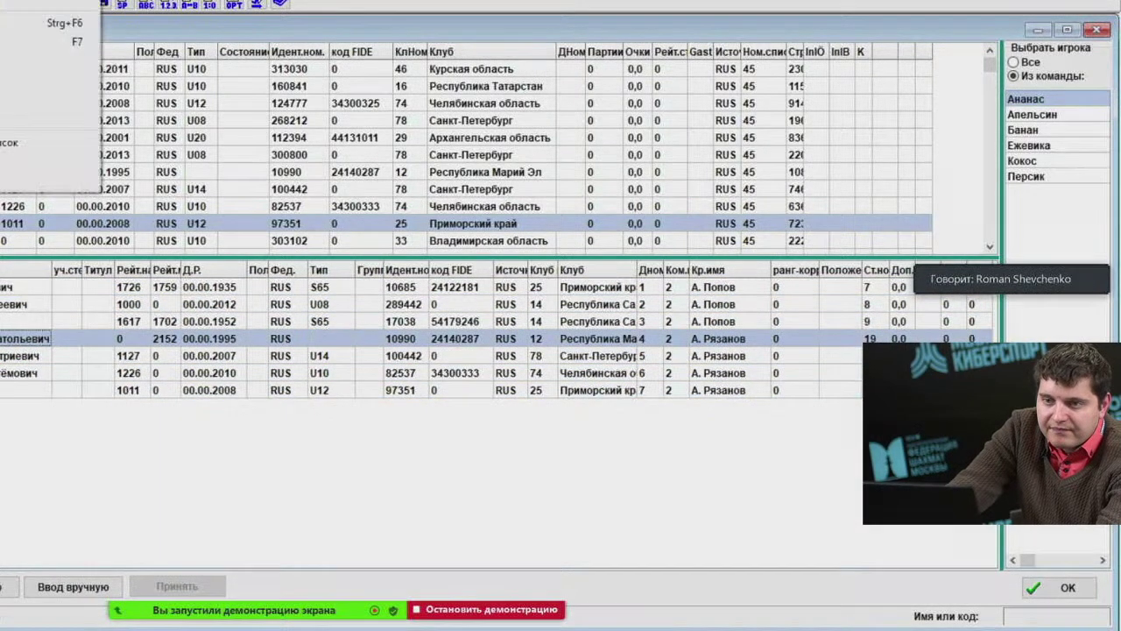
Enter the round 2 board results (1, 0, ½), confirm, and draw the round 3 pairings.
key(F7)
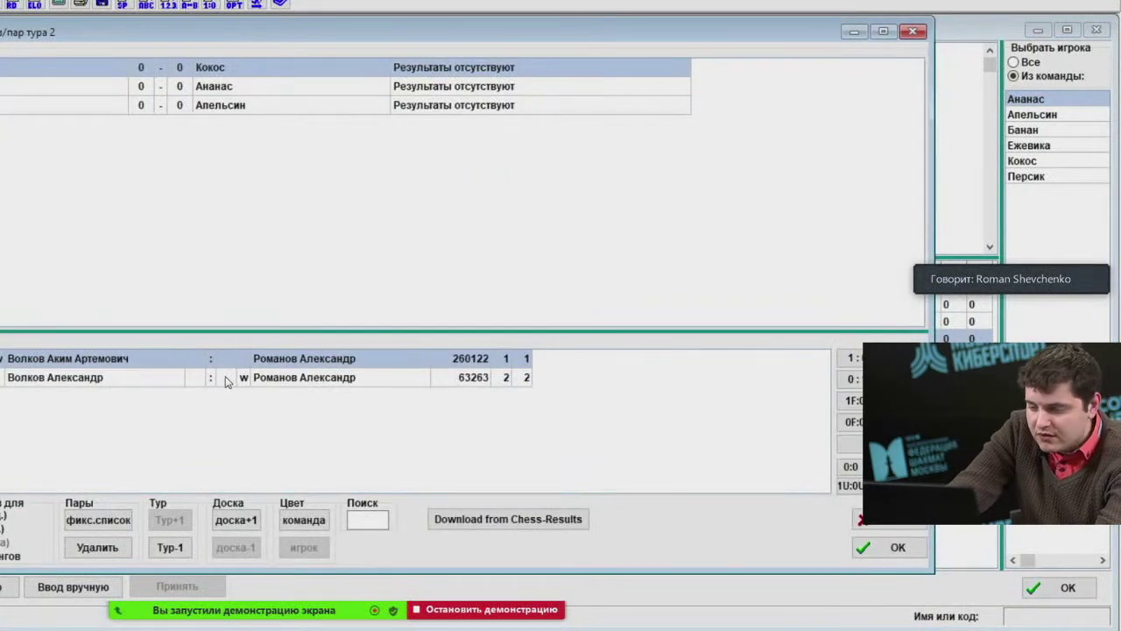
key(1)
key(0)
key(5)
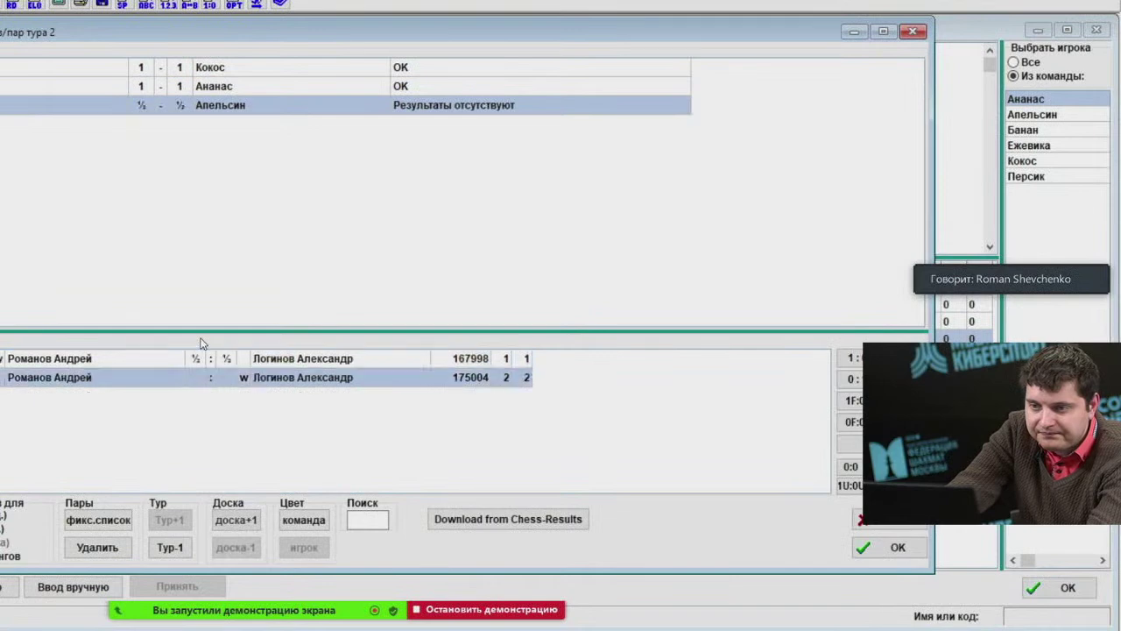
click(887, 547)
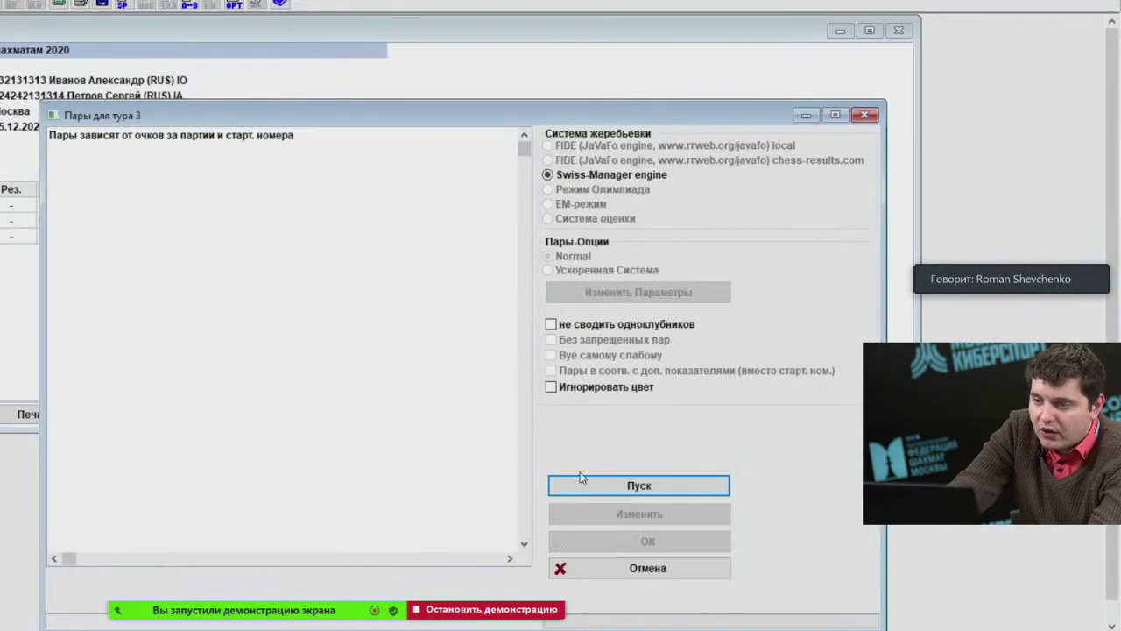
click(589, 487)
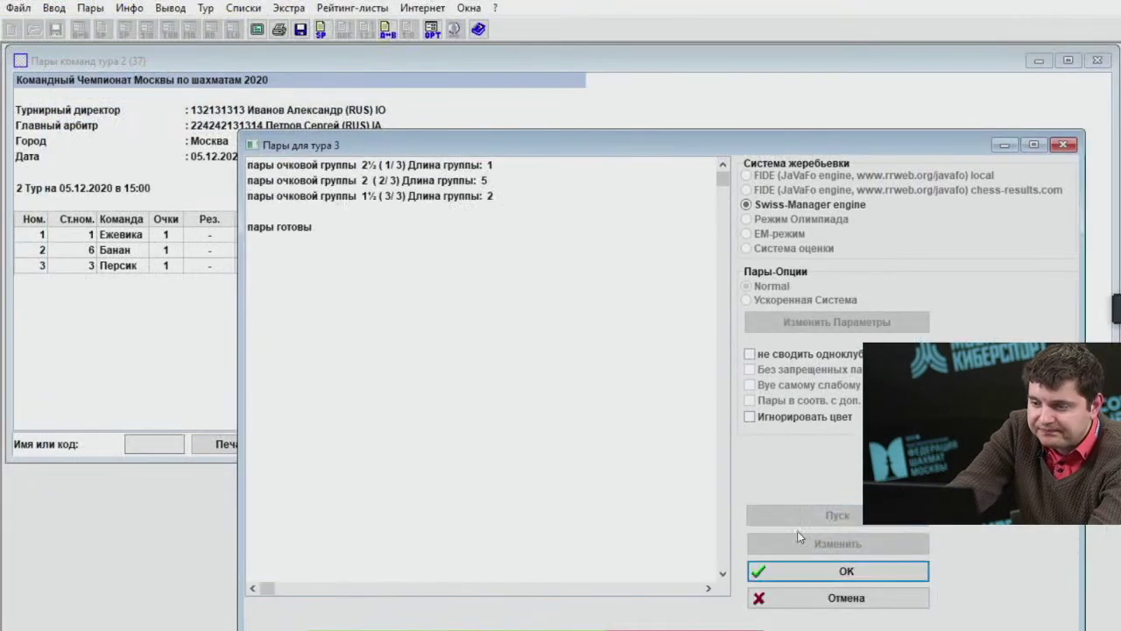
Accept the round 3 pairings and open round 3 result entry.
click(802, 570)
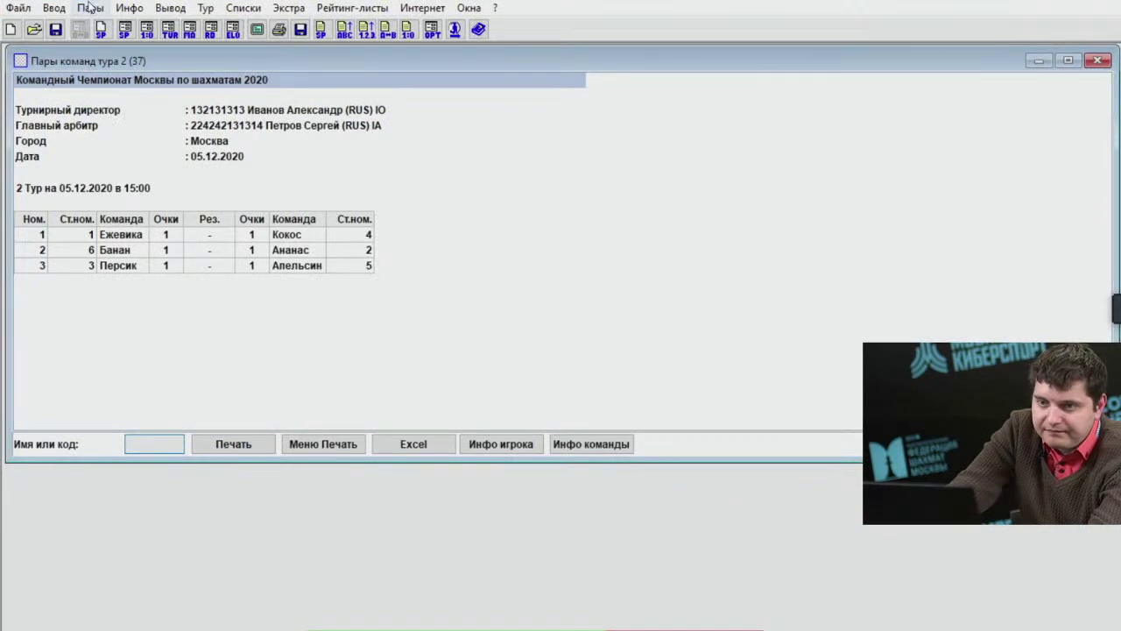
click(53, 7)
click(175, 74)
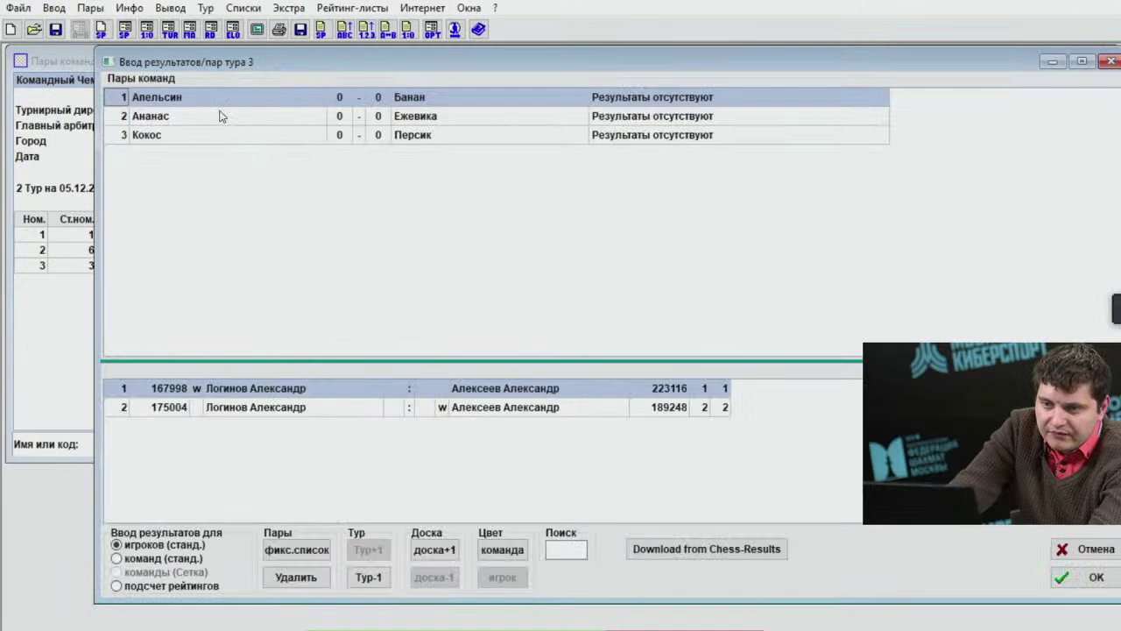
drag(215, 59, 216, 66)
click(54, 7)
click(78, 50)
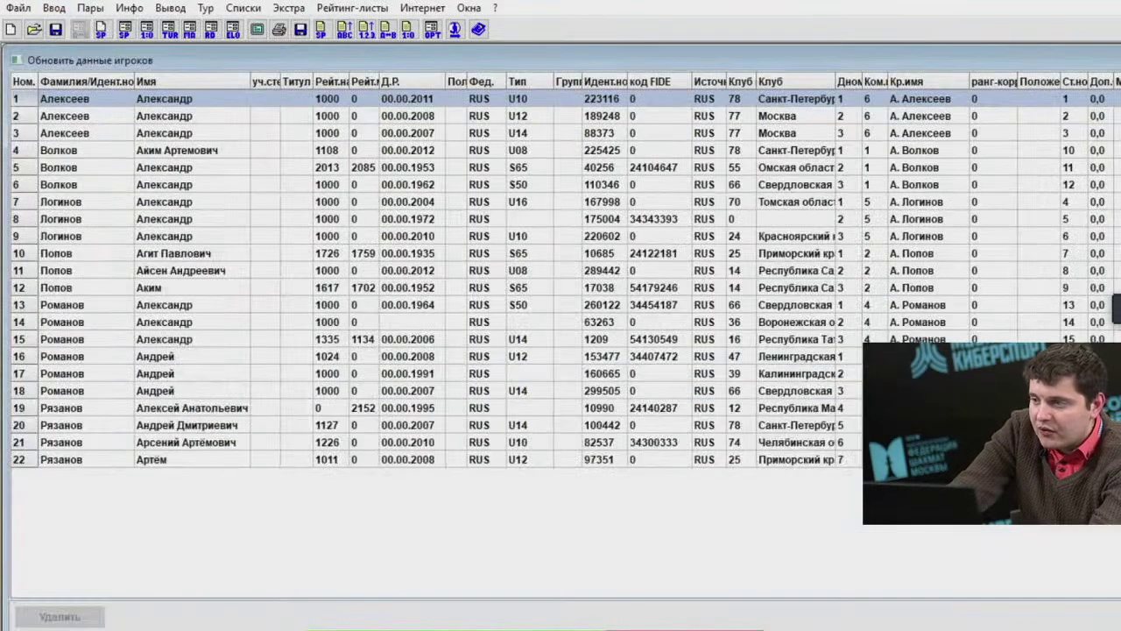
click(54, 7)
click(79, 70)
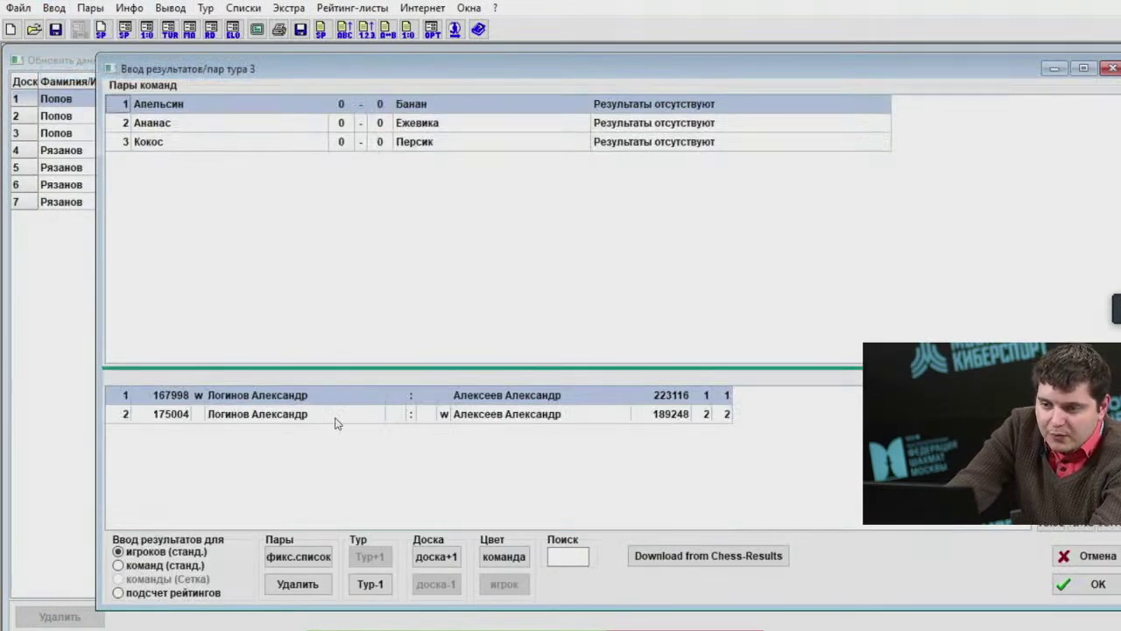
Score both Апельсин–Банан boards as draws, then open Ананас–Ежевика board 1 player choice.
key(5)
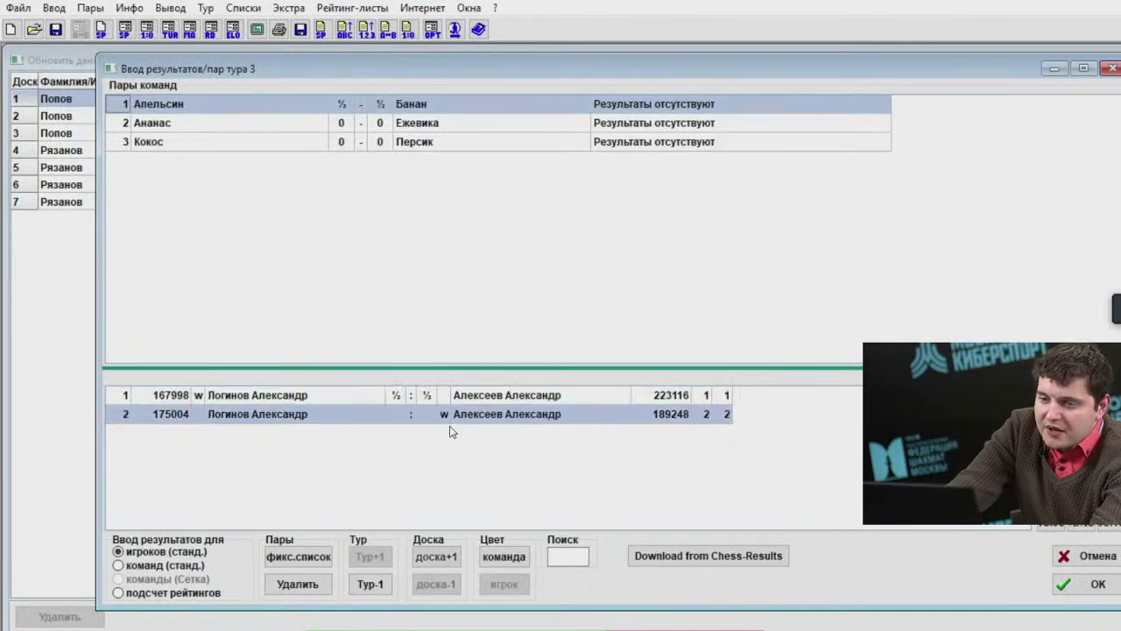
key(5)
click(365, 109)
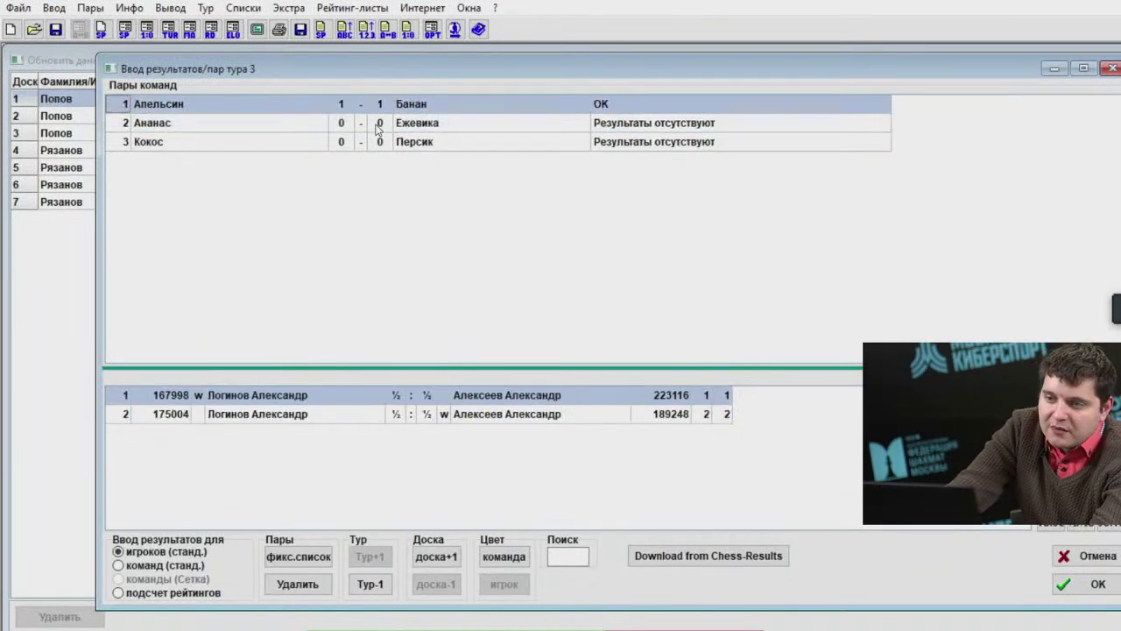
click(356, 129)
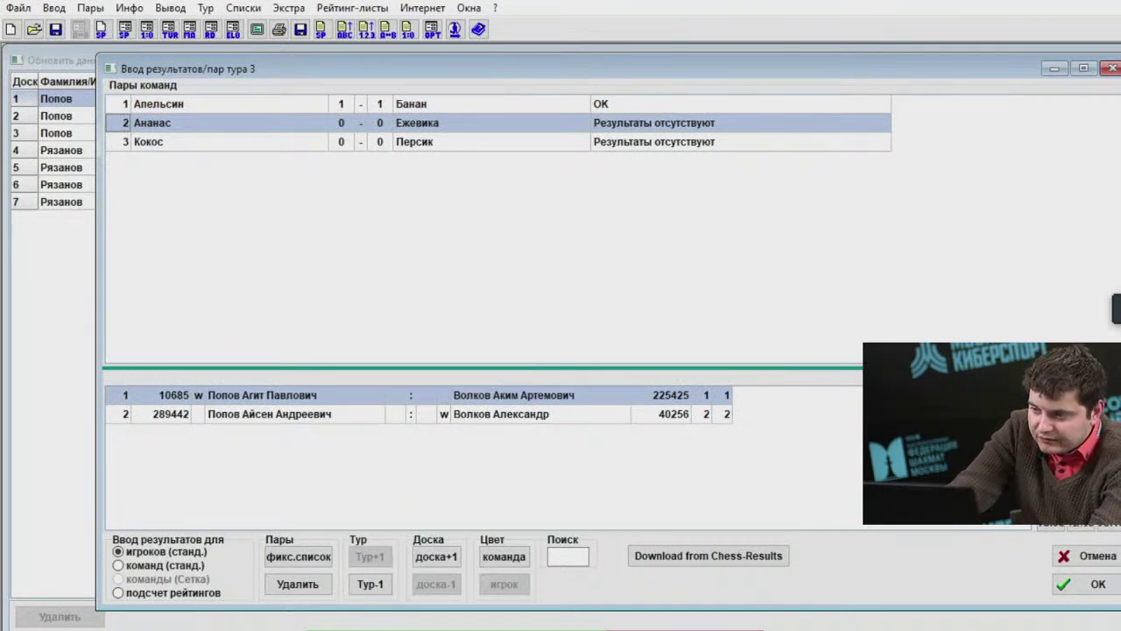
click(263, 395)
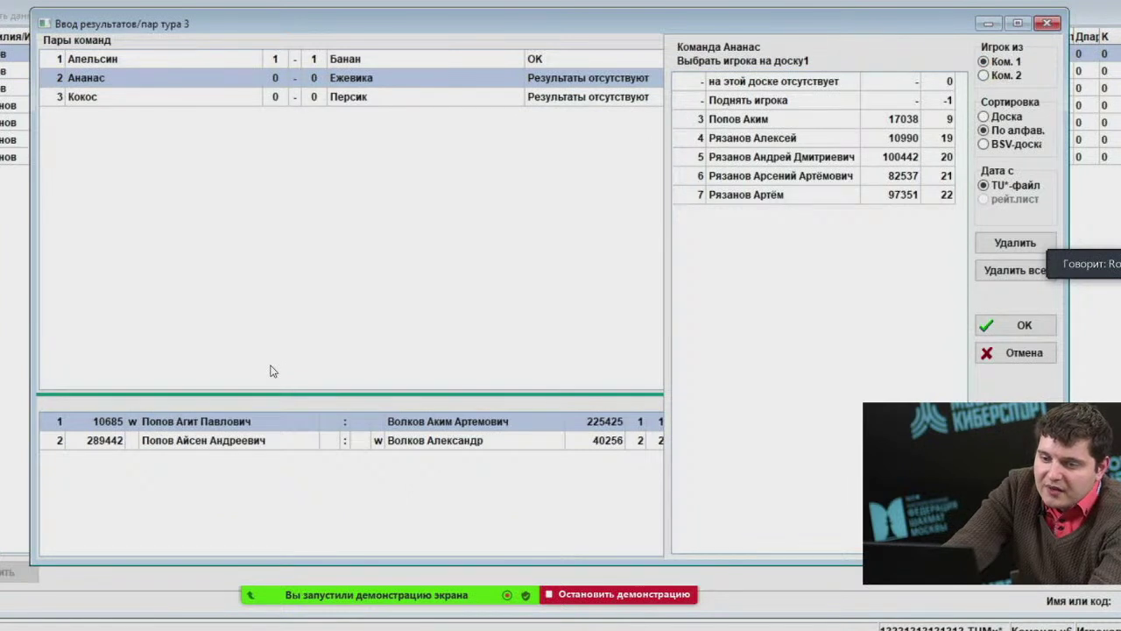
click(204, 425)
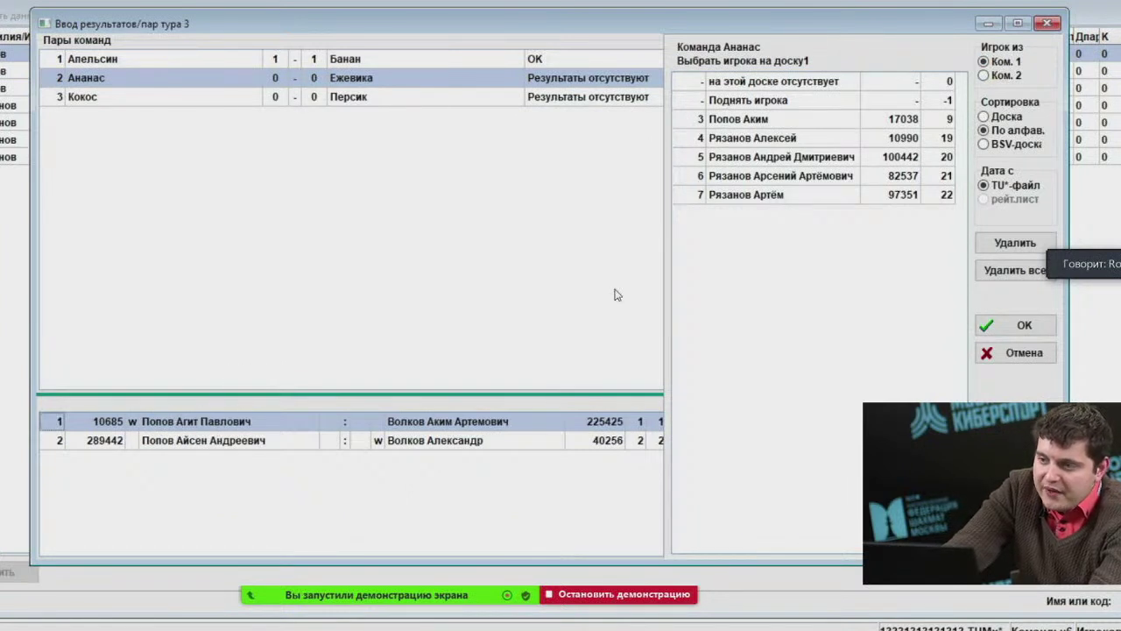
Assign different Ананас players to boards 1 and 2 against Ежевика and confirm the lineup.
click(765, 112)
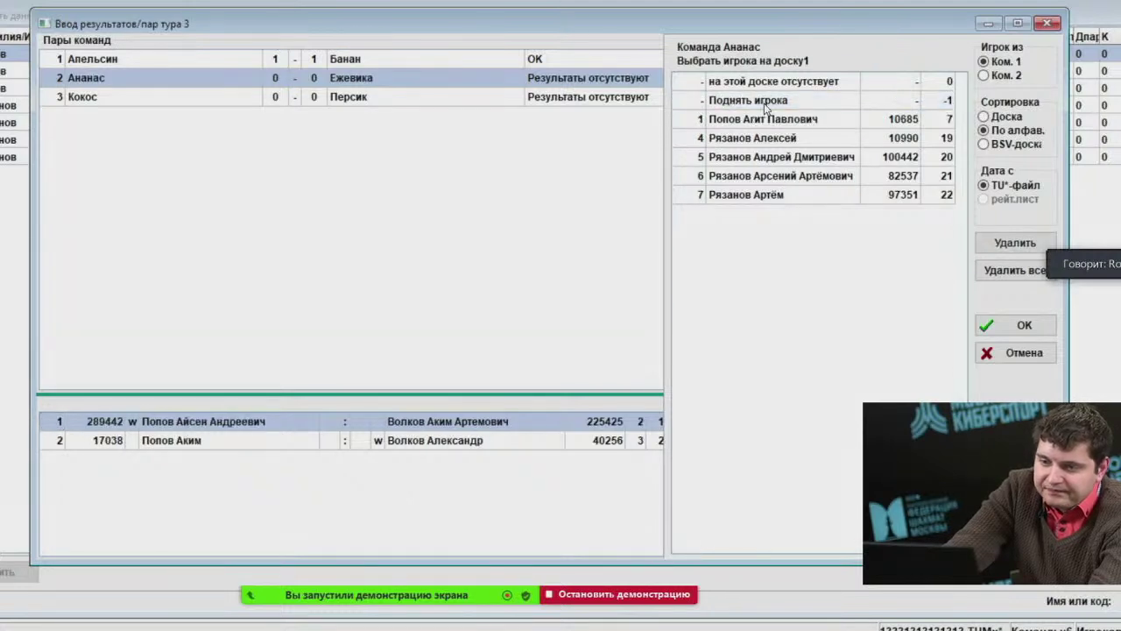
click(191, 445)
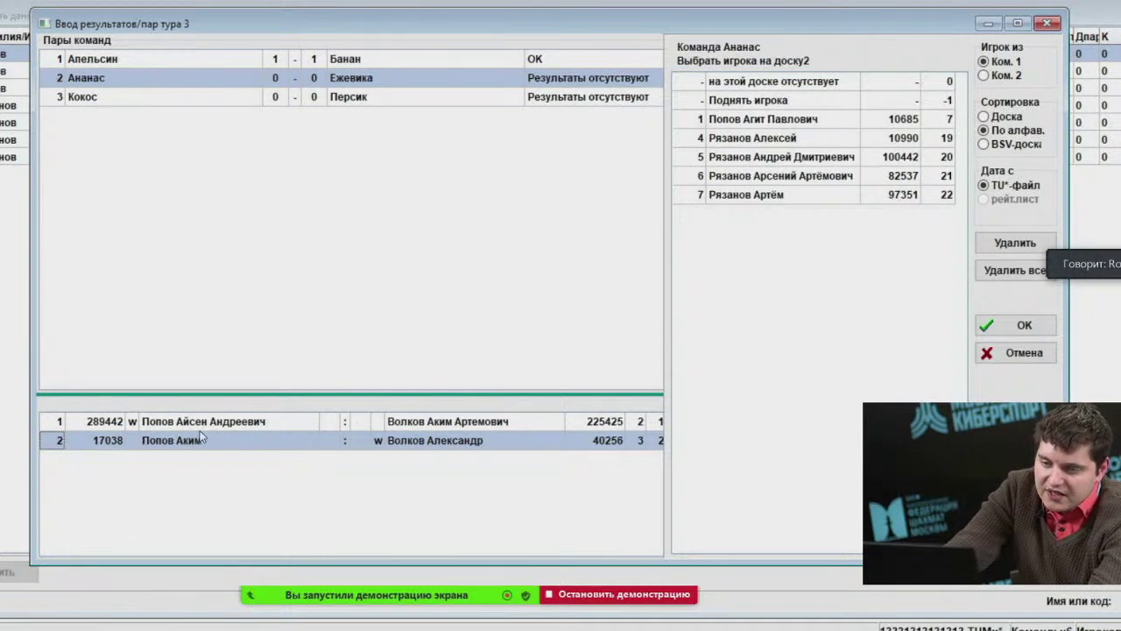
key(Up)
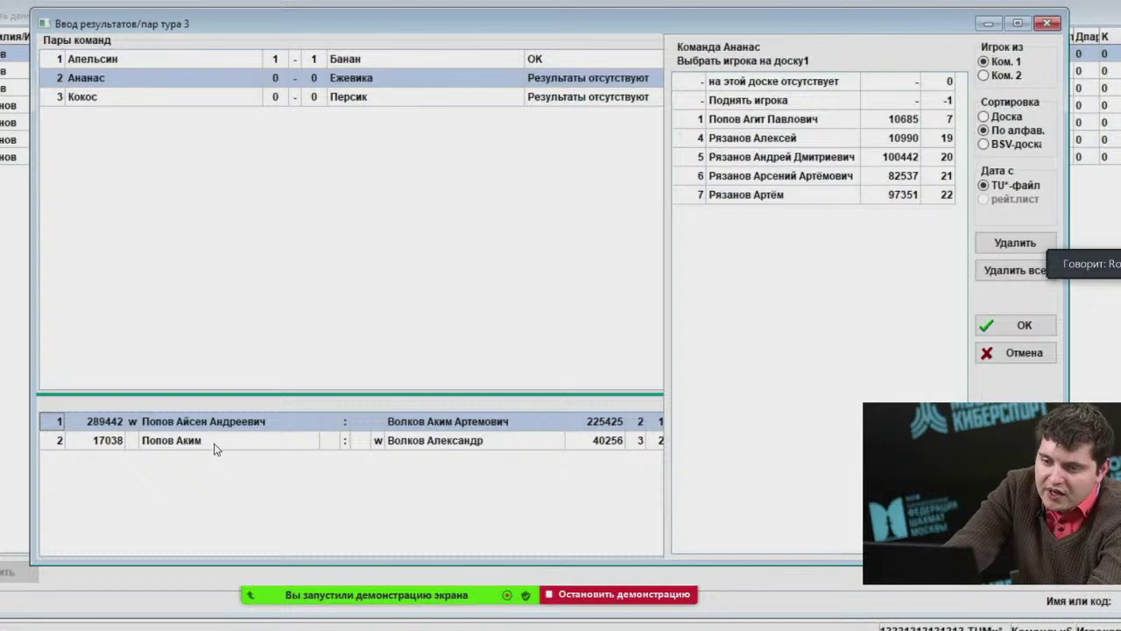
click(725, 103)
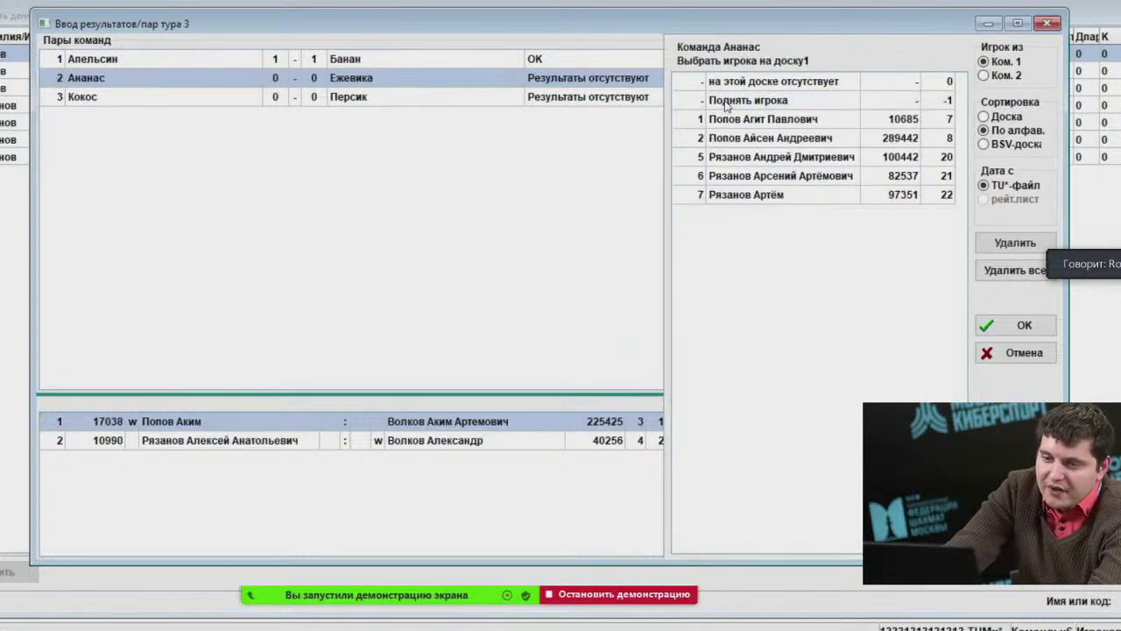
click(198, 442)
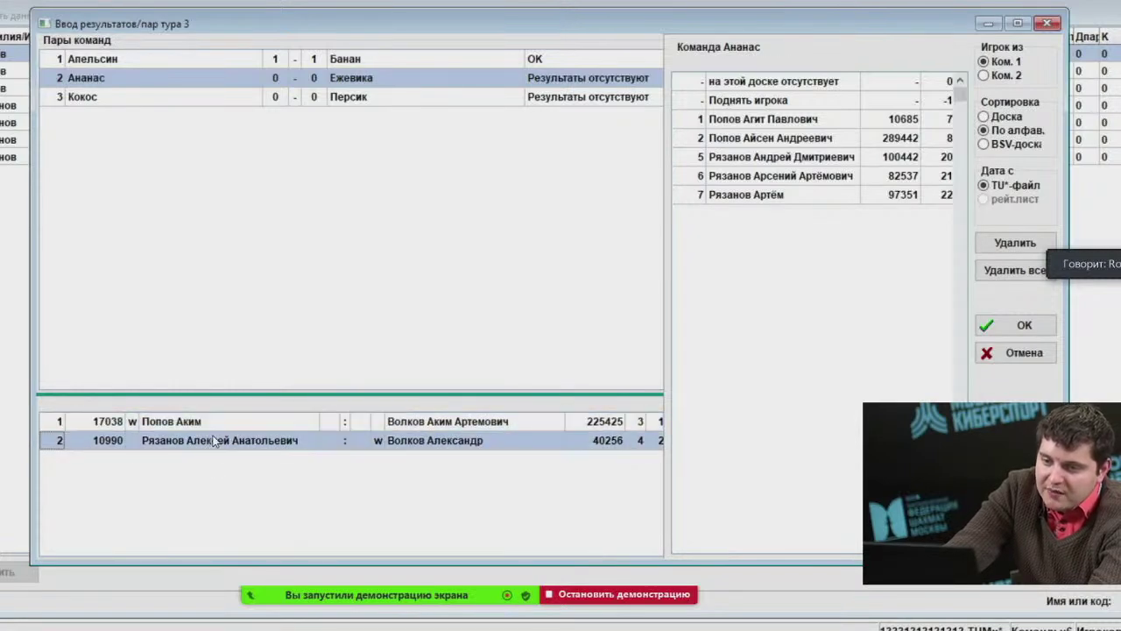
click(216, 424)
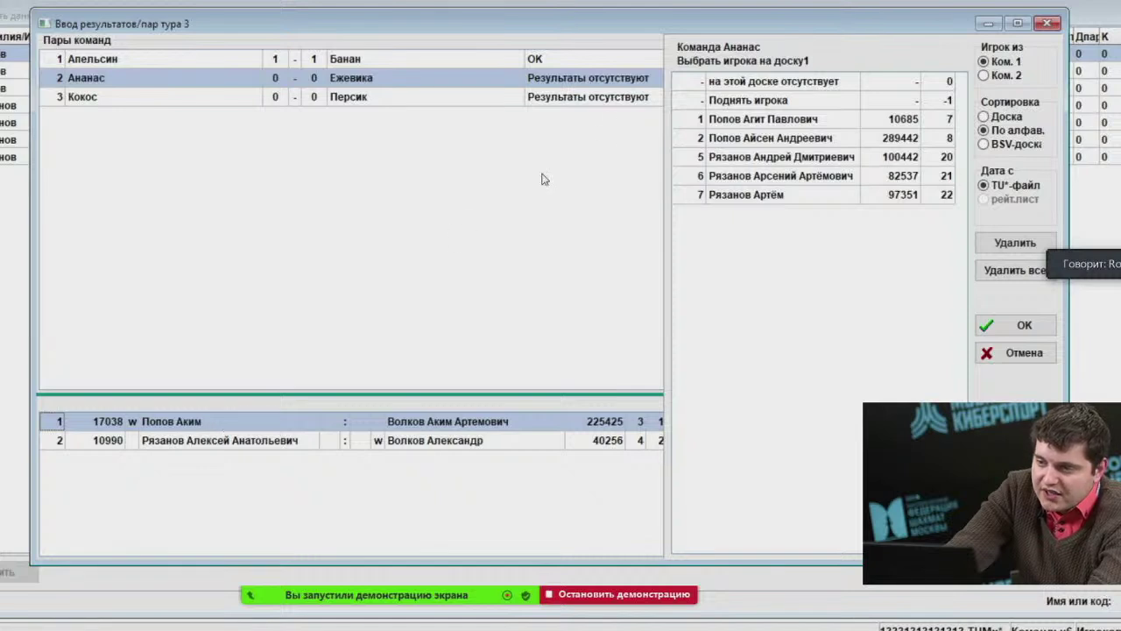
click(228, 433)
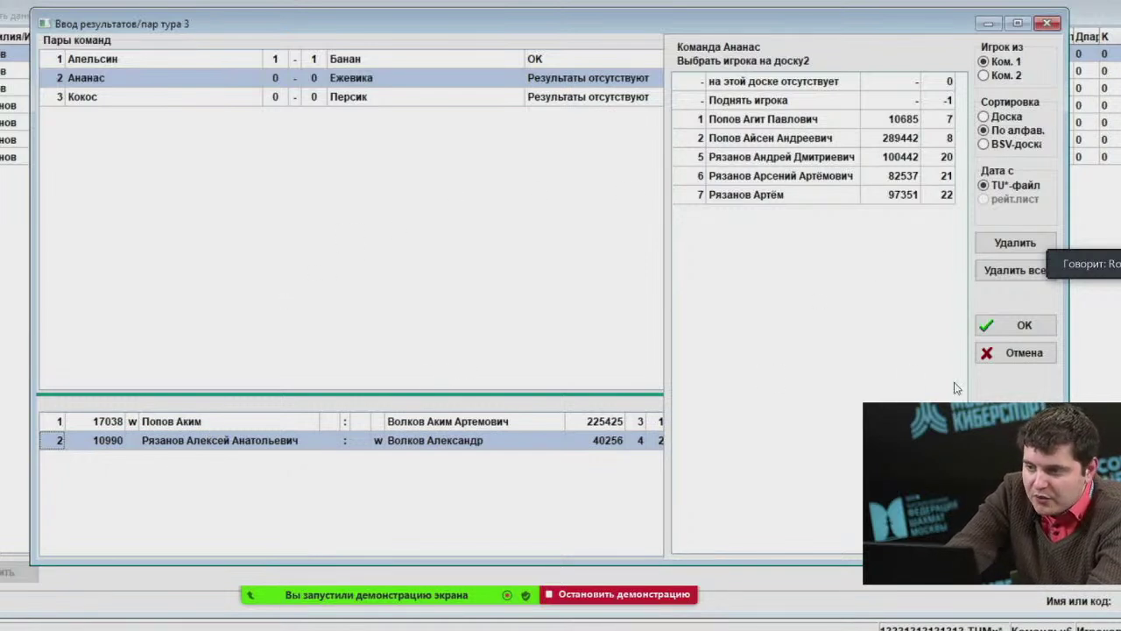
click(1007, 324)
Score Ананас–Ежевика 0:1 and 1:0, Кокос–Персик two draws, and save round 3.
click(358, 355)
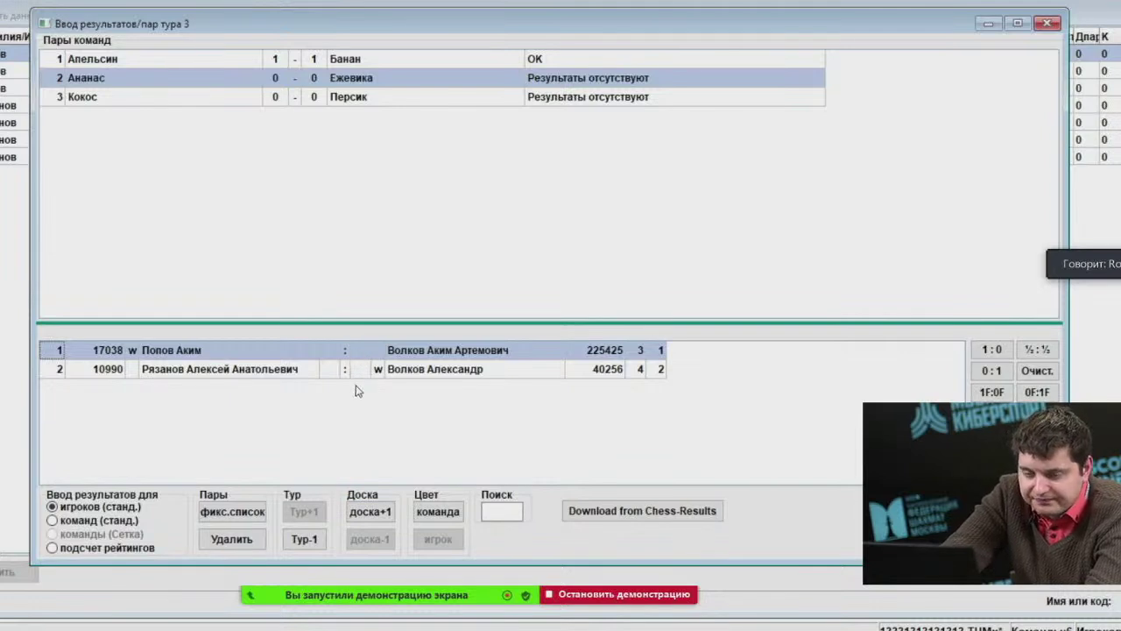
key(0)
key(1)
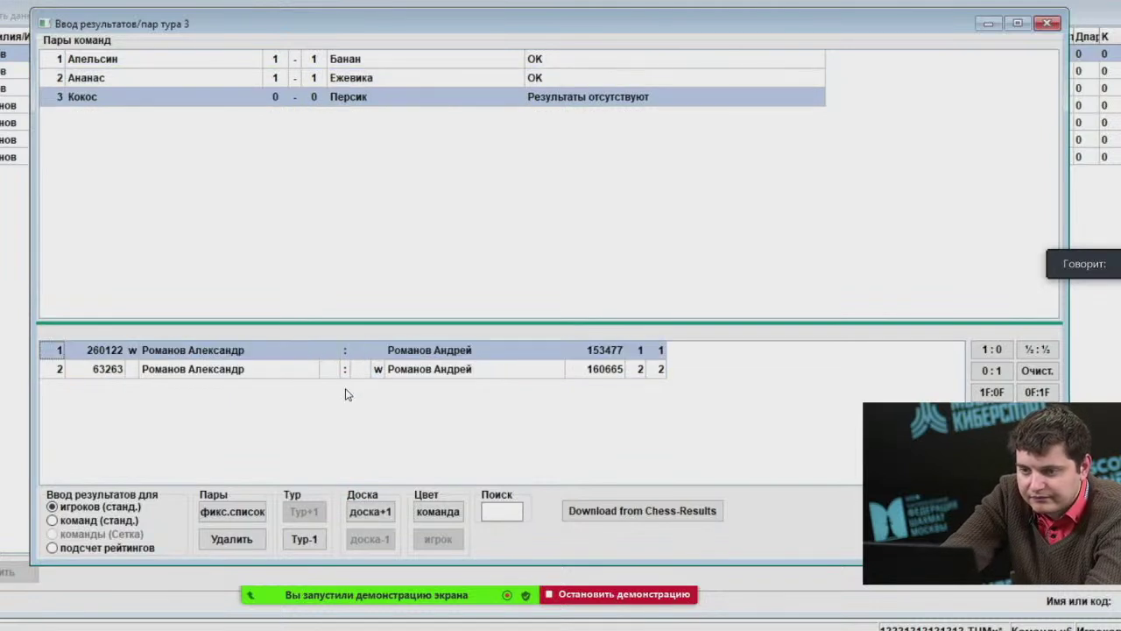
key(5)
key(5)
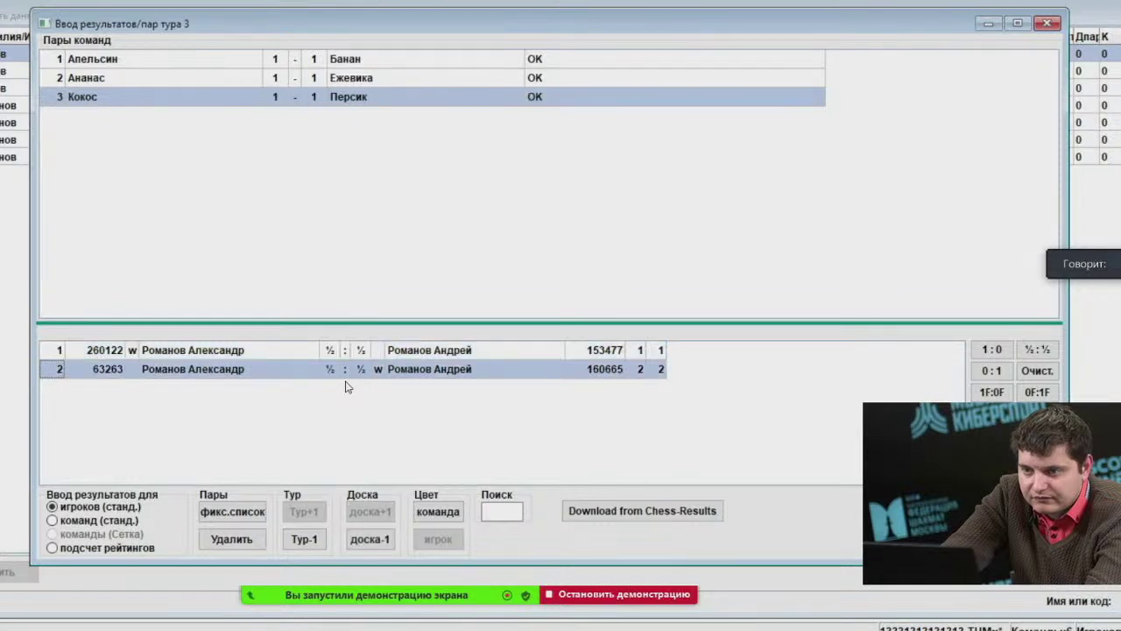
key(Up)
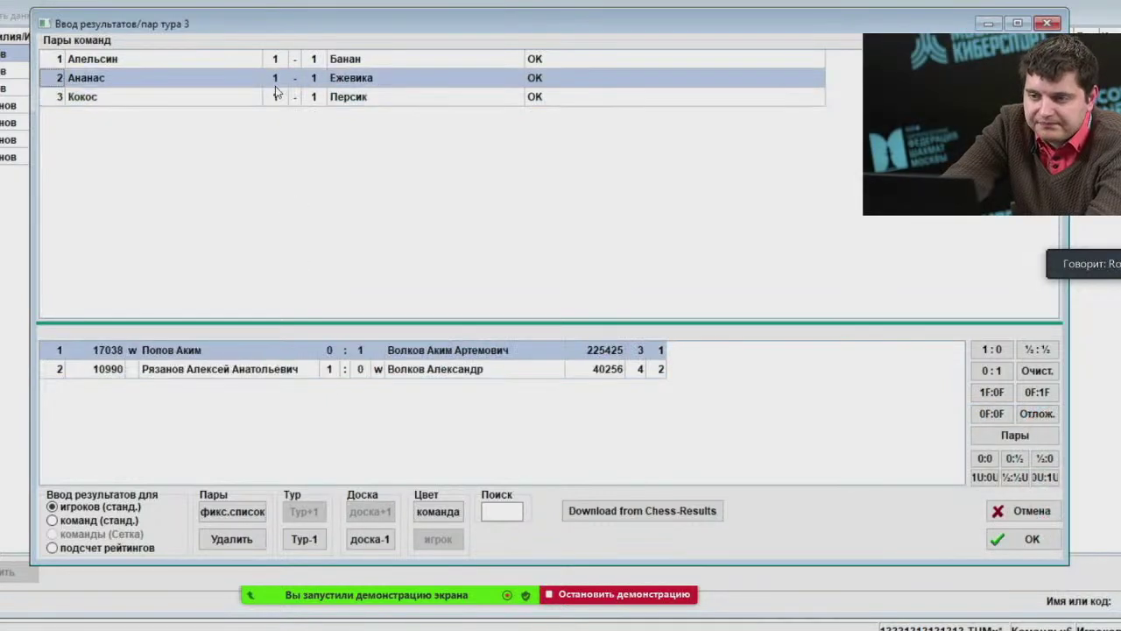
key(Down)
key(Up)
key(Up)
key(Down)
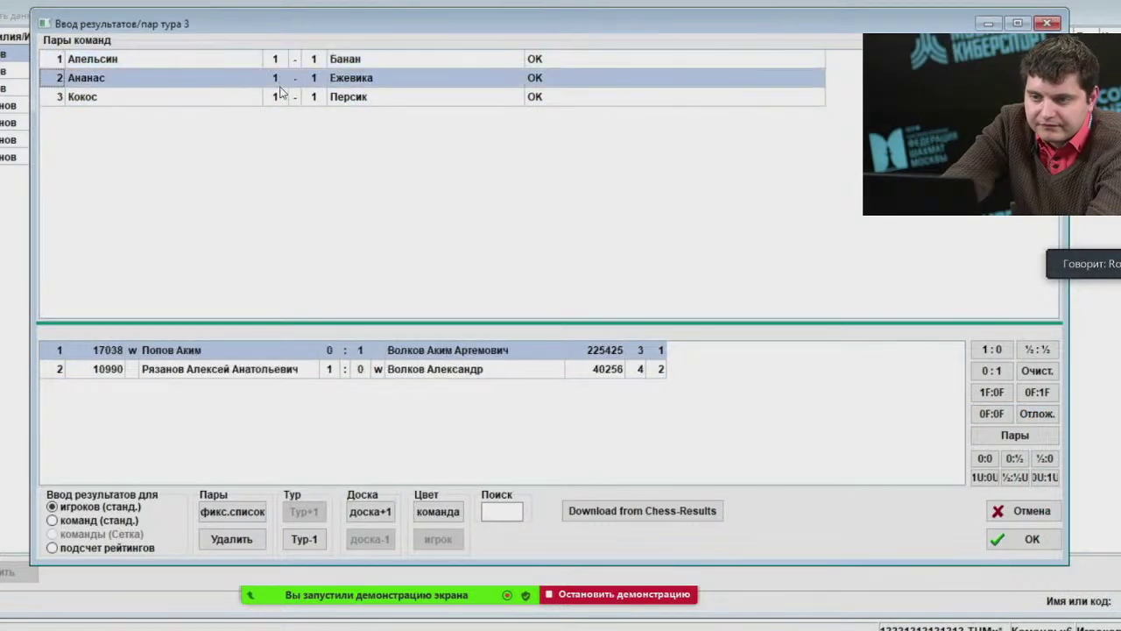
key(Down)
key(Up)
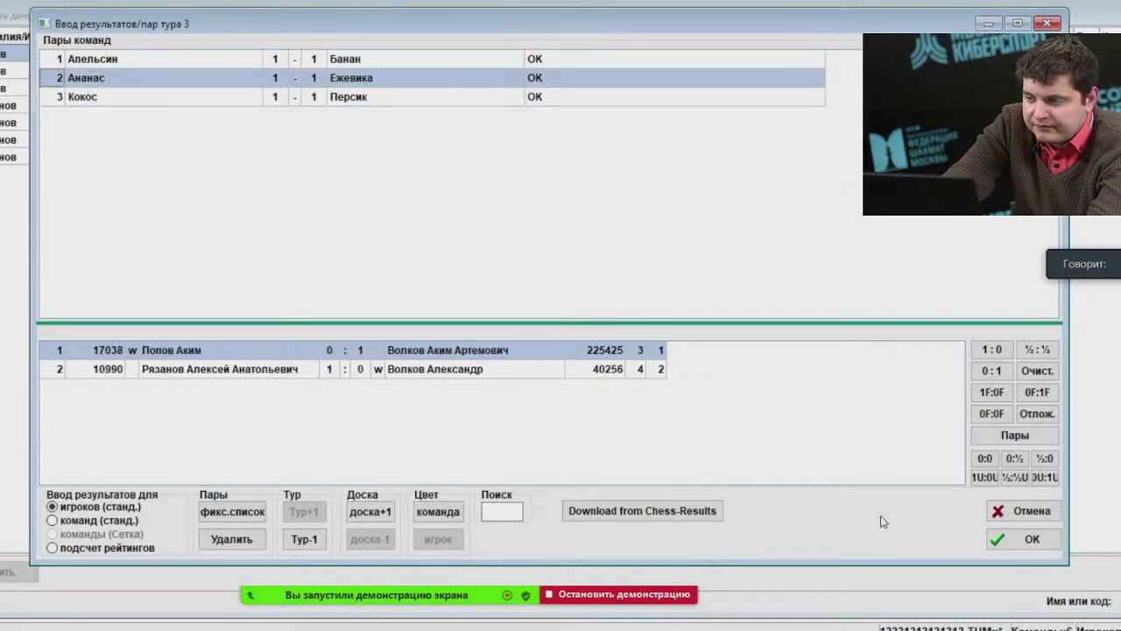
click(990, 539)
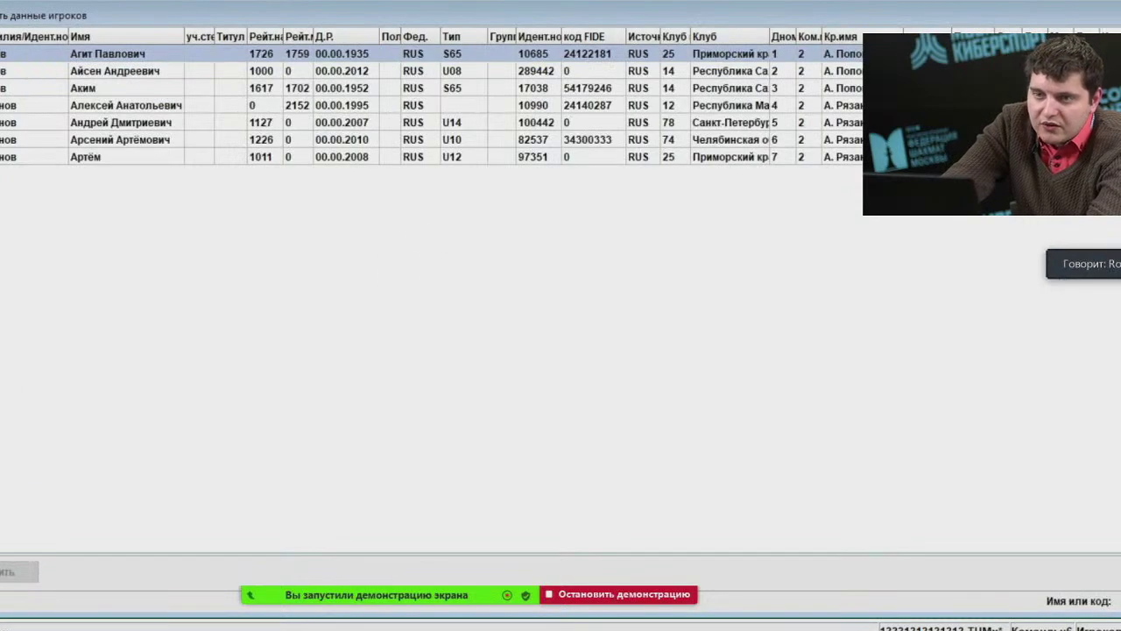
Check the general tab of the tournament data dialog and close it.
click(26, 2)
click(79, 65)
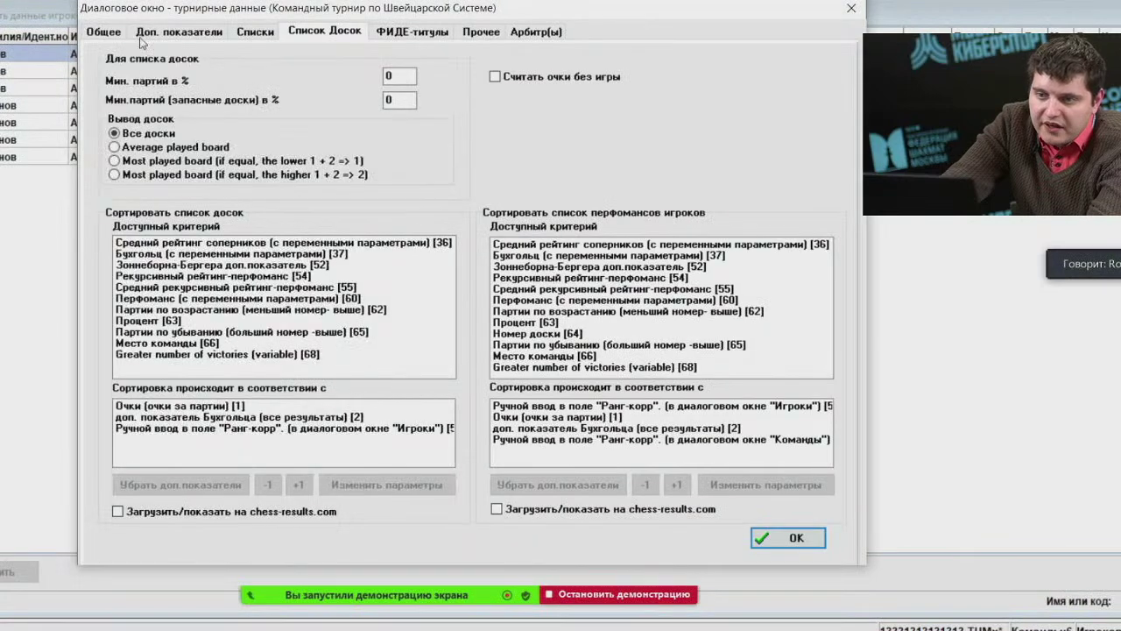
click(103, 32)
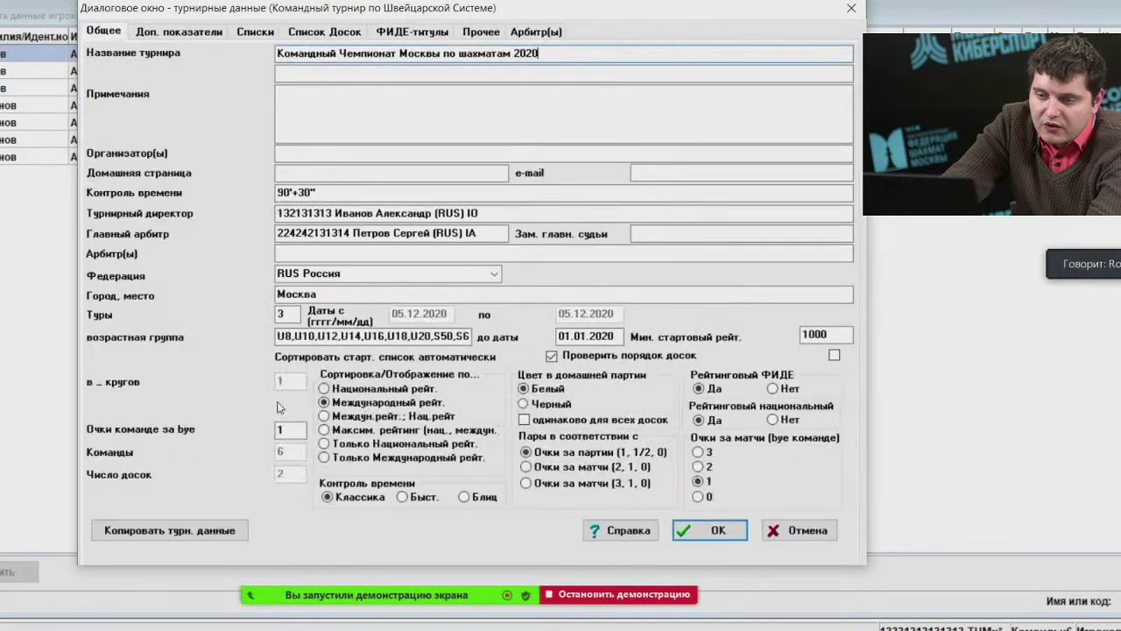
click(682, 528)
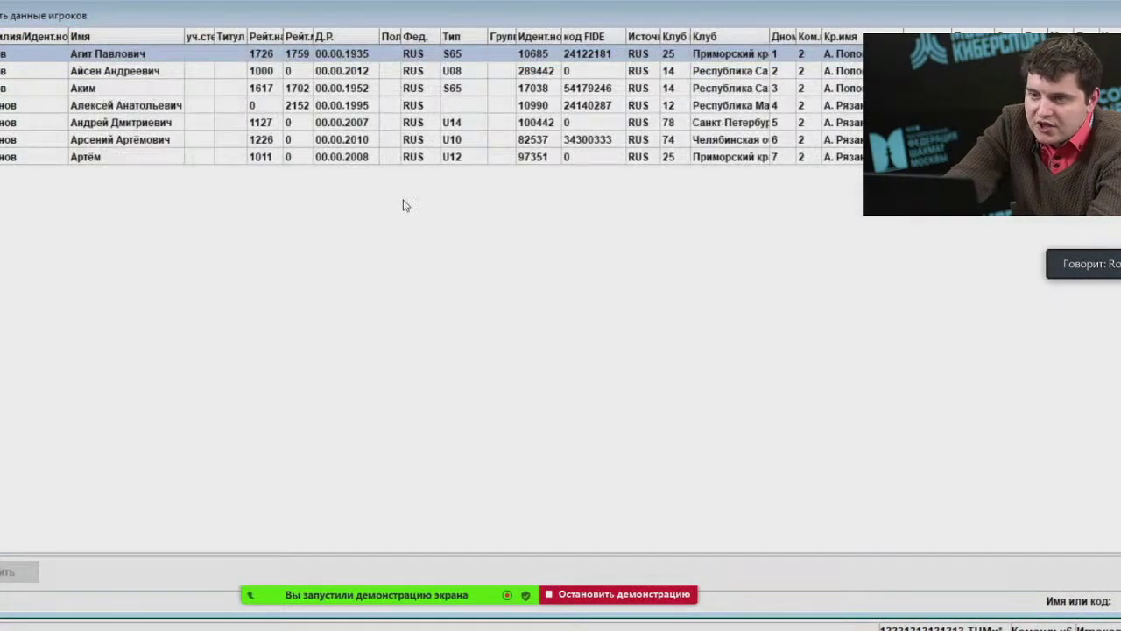
click(176, 2)
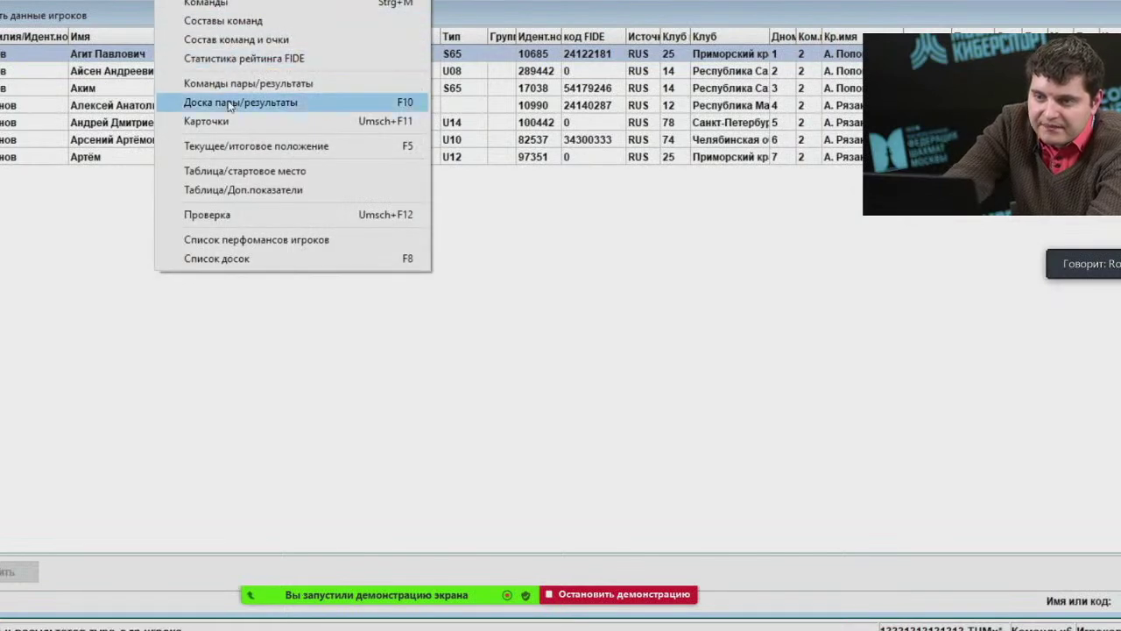
Show the final standings and look over the Ананас, Ежевика and Банан rows.
click(254, 145)
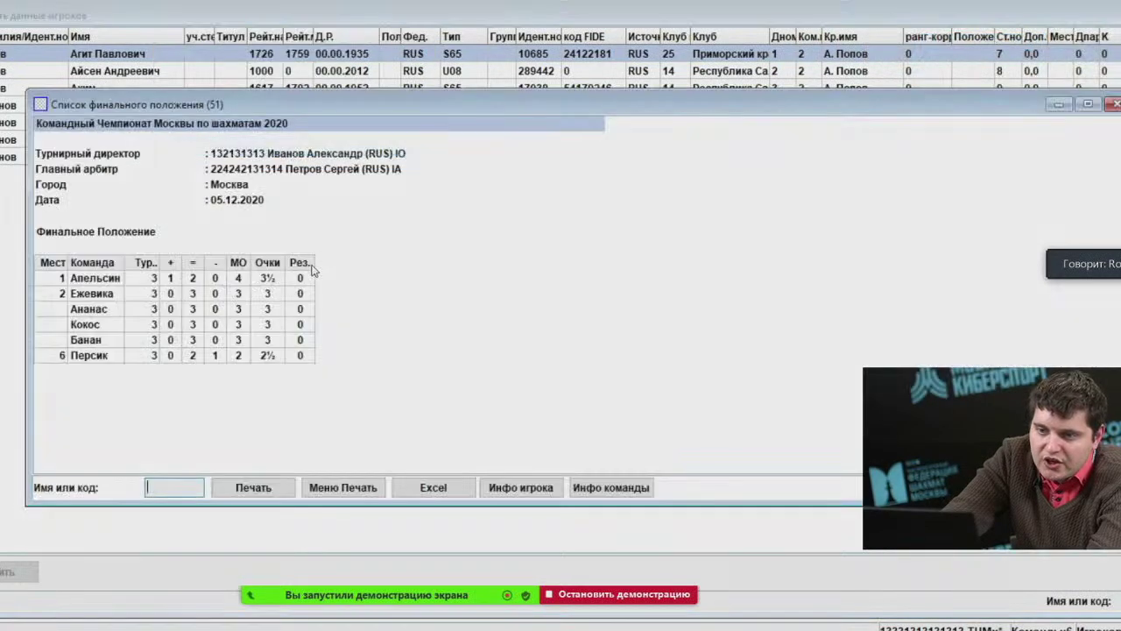
click(107, 281)
click(110, 308)
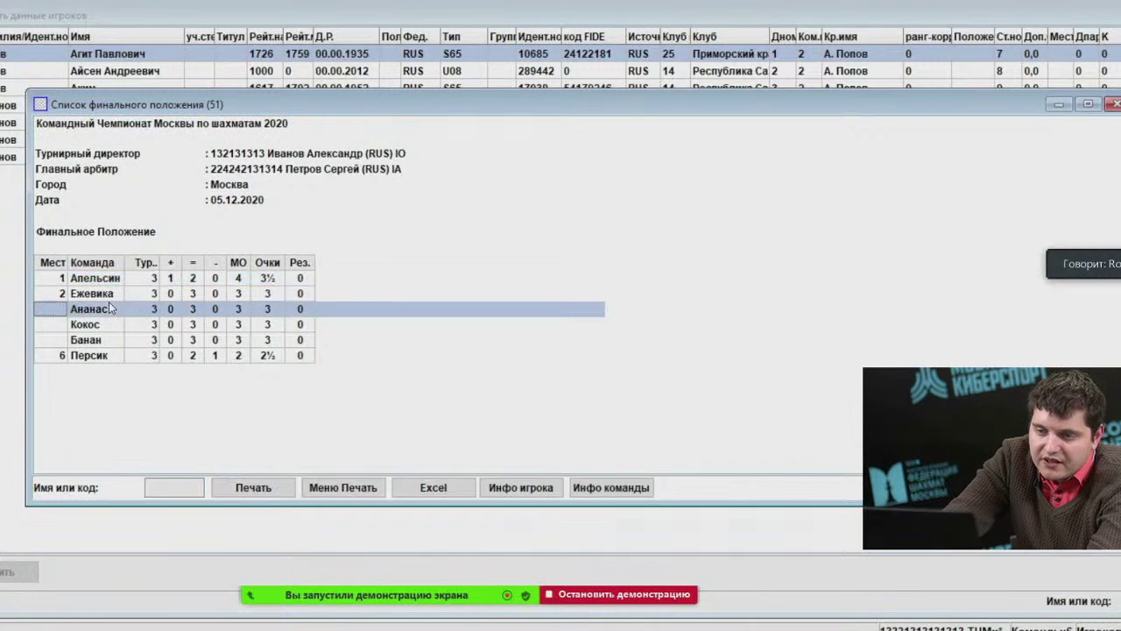
key(Up)
key(Down)
key(Down)
key(Down)
key(Down)
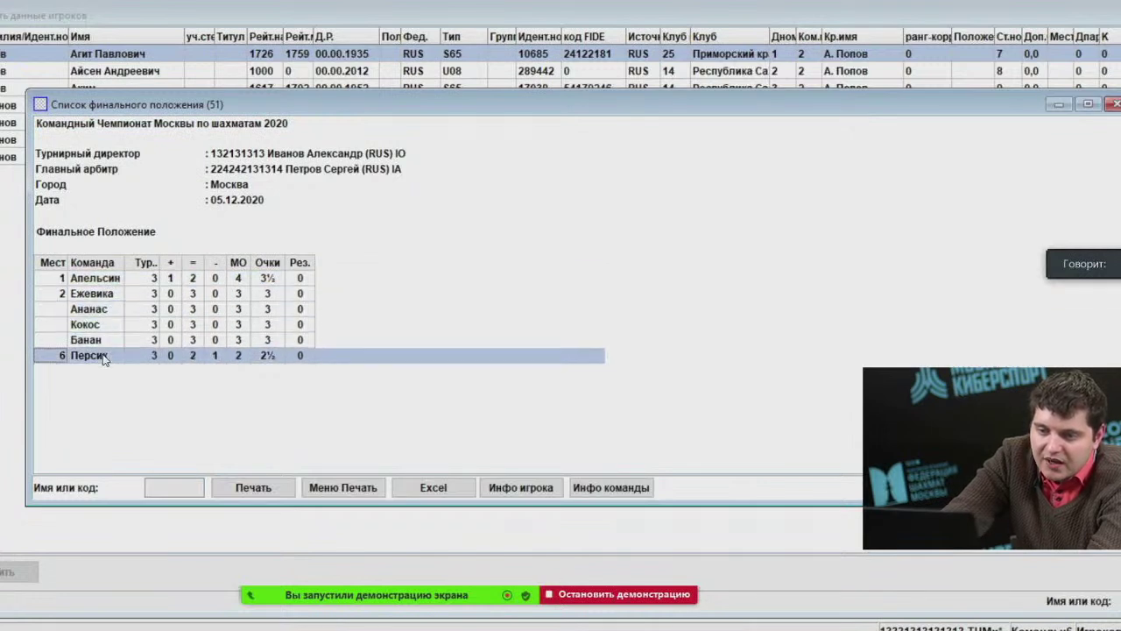
drag(222, 345, 209, 327)
click(84, 298)
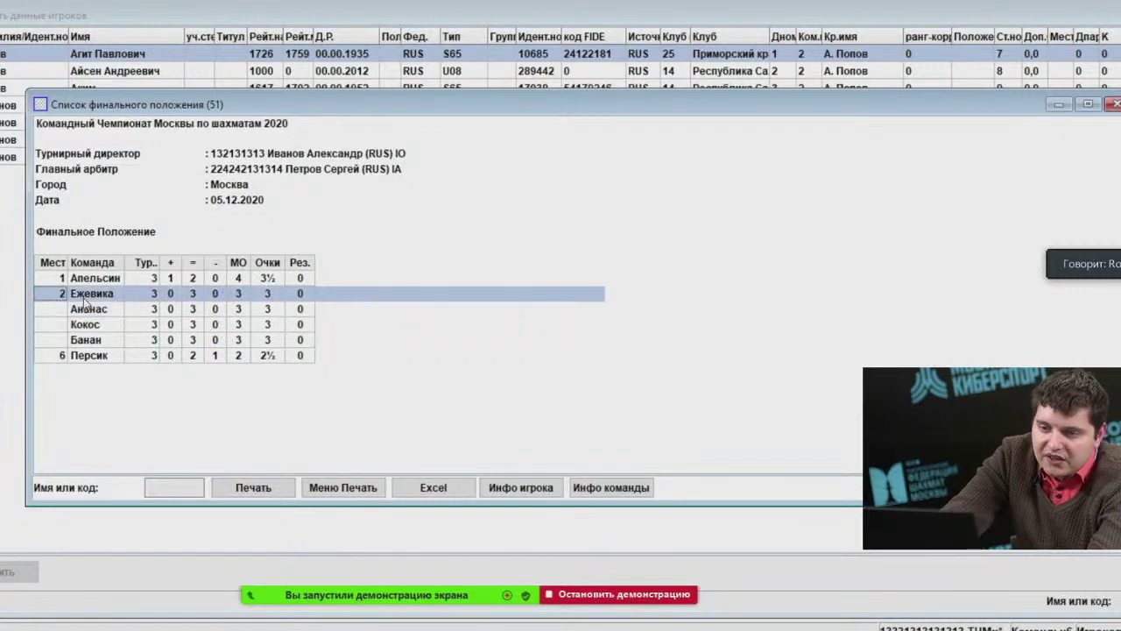
click(80, 344)
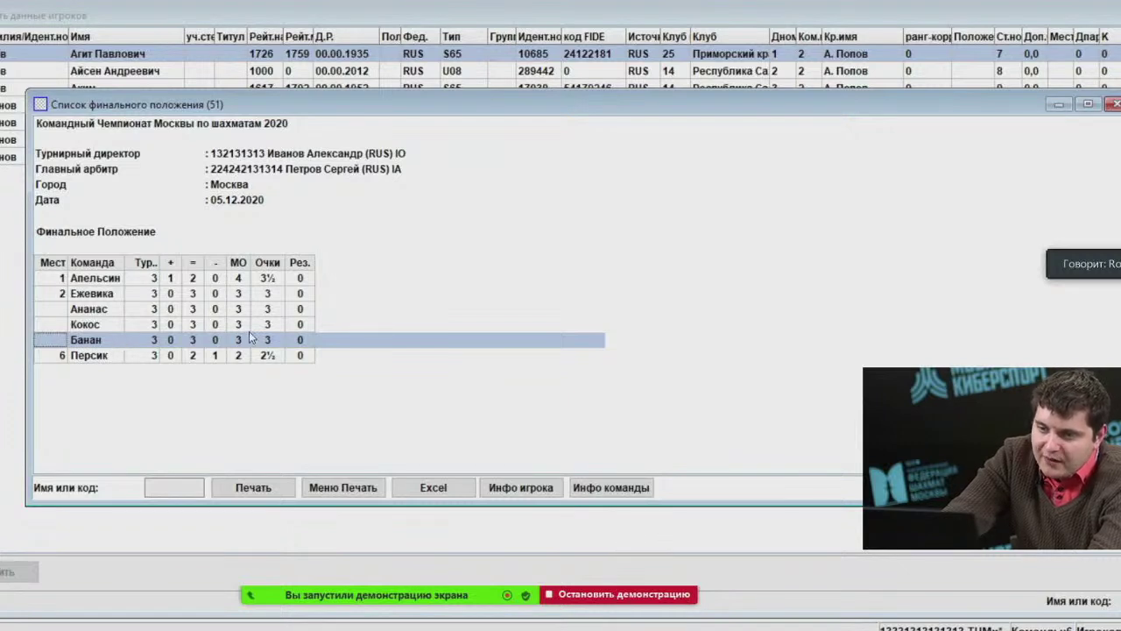
click(244, 308)
click(243, 341)
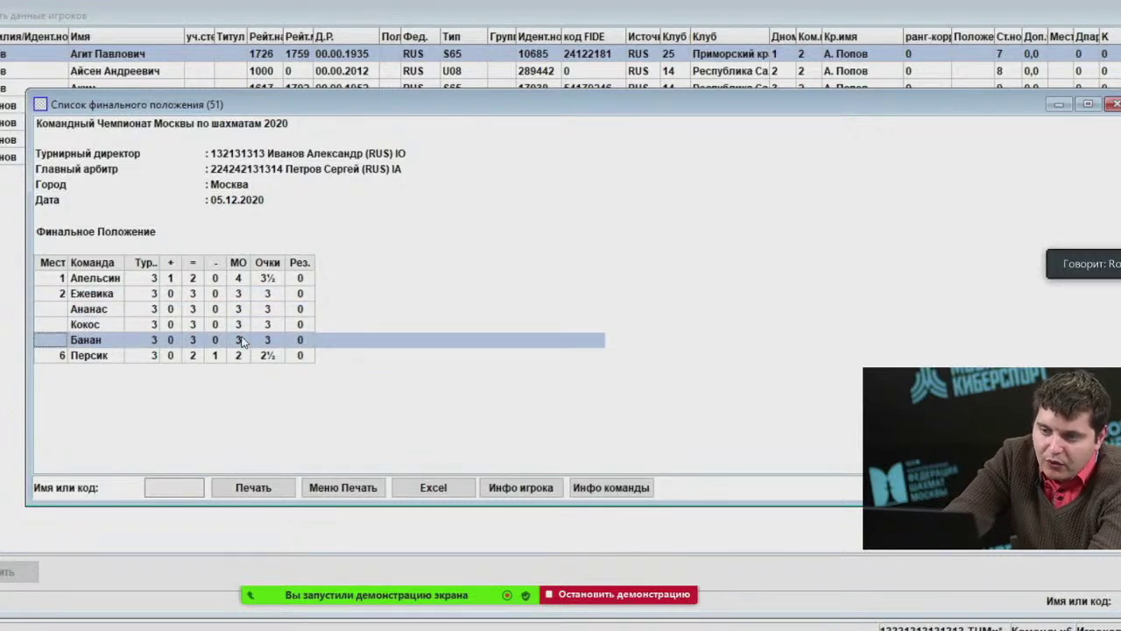
click(240, 309)
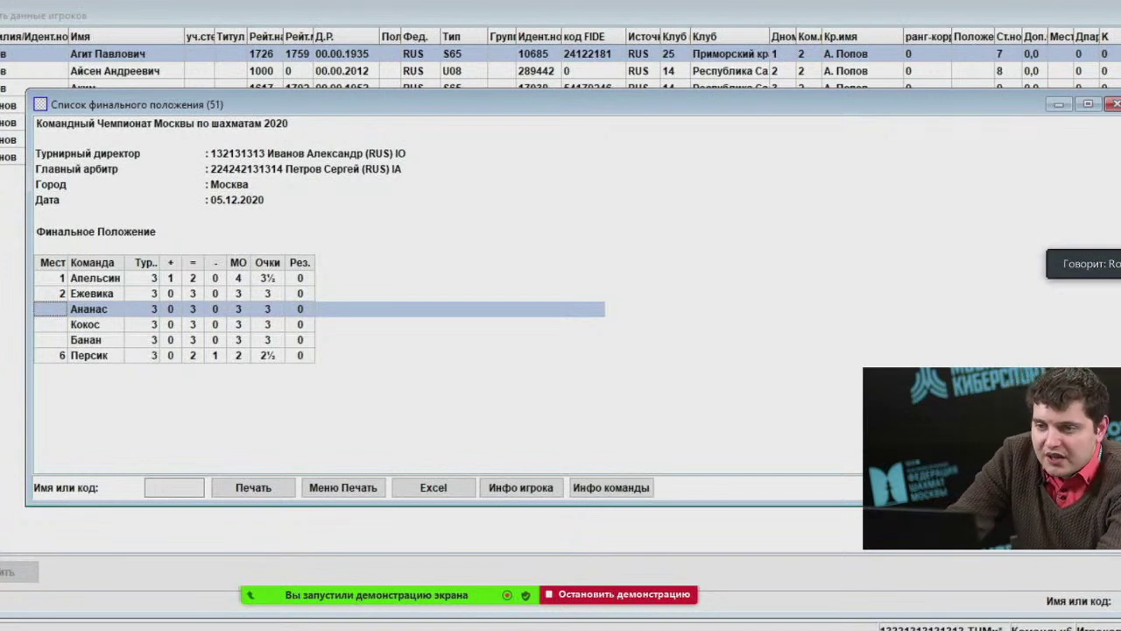
click(193, 1)
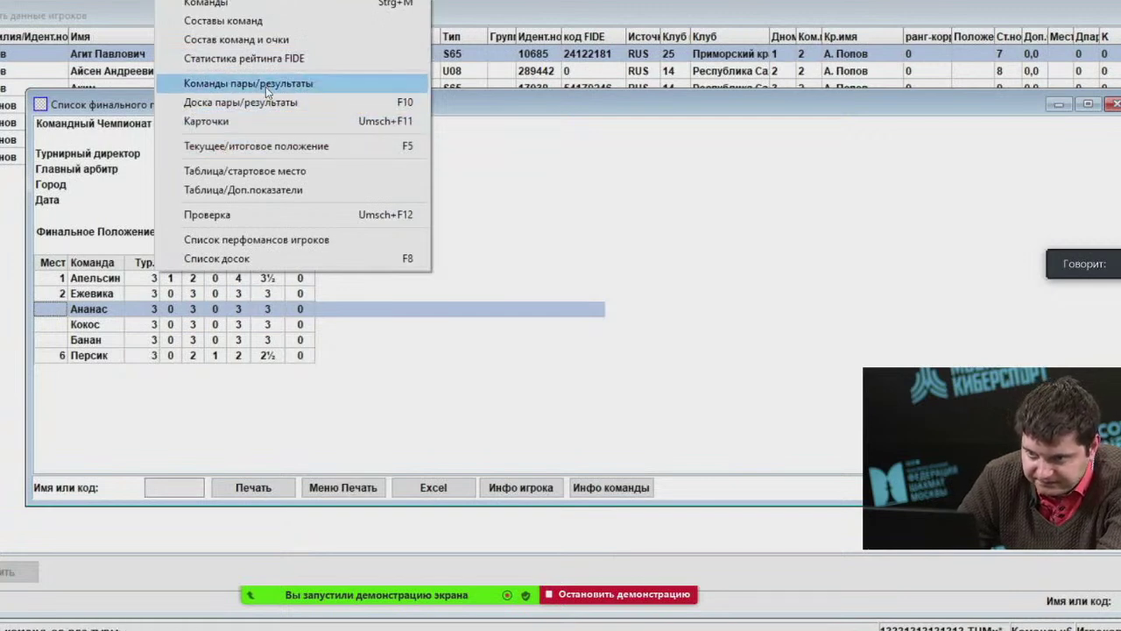
Open the crosstable and review the round results of Банан, Ежевика and Апельсин.
click(254, 189)
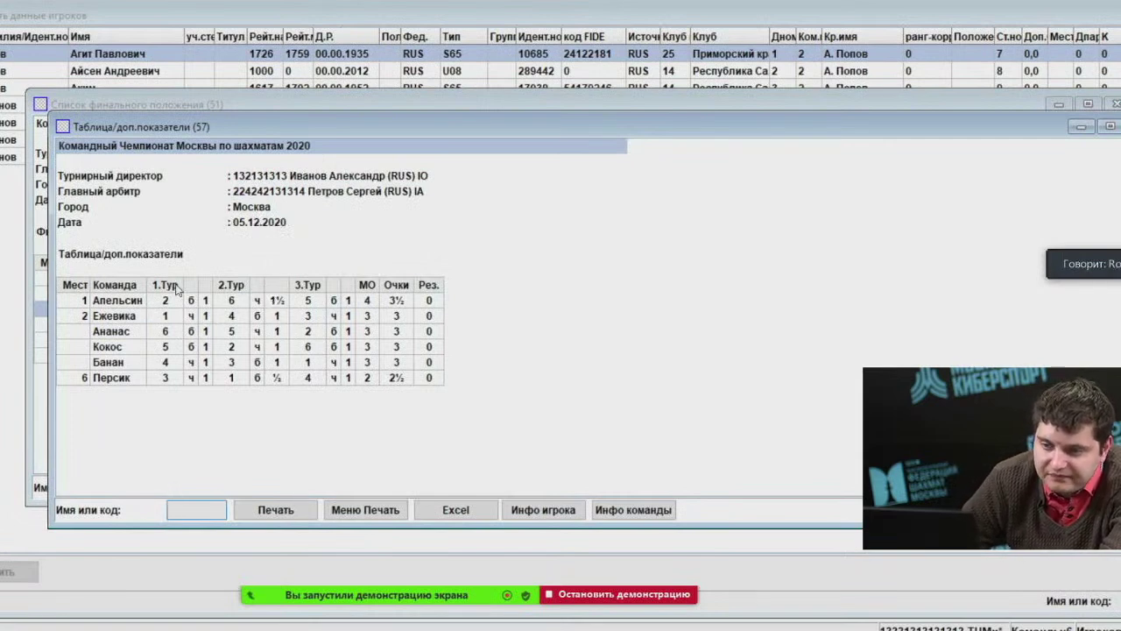
click(157, 305)
click(175, 316)
click(185, 332)
click(210, 361)
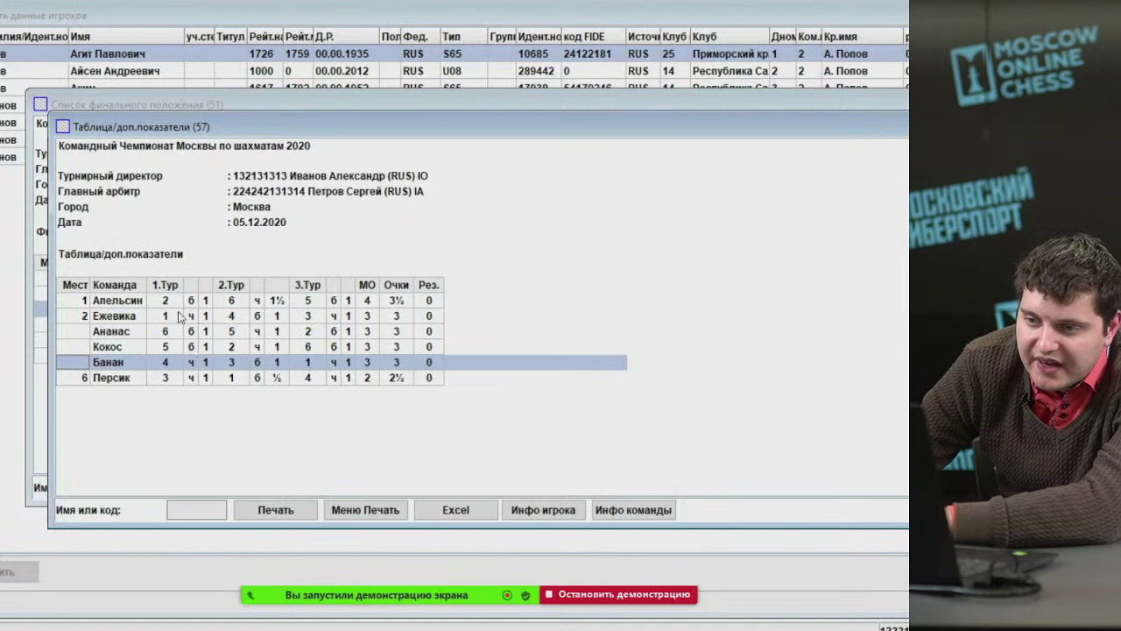
key(Home)
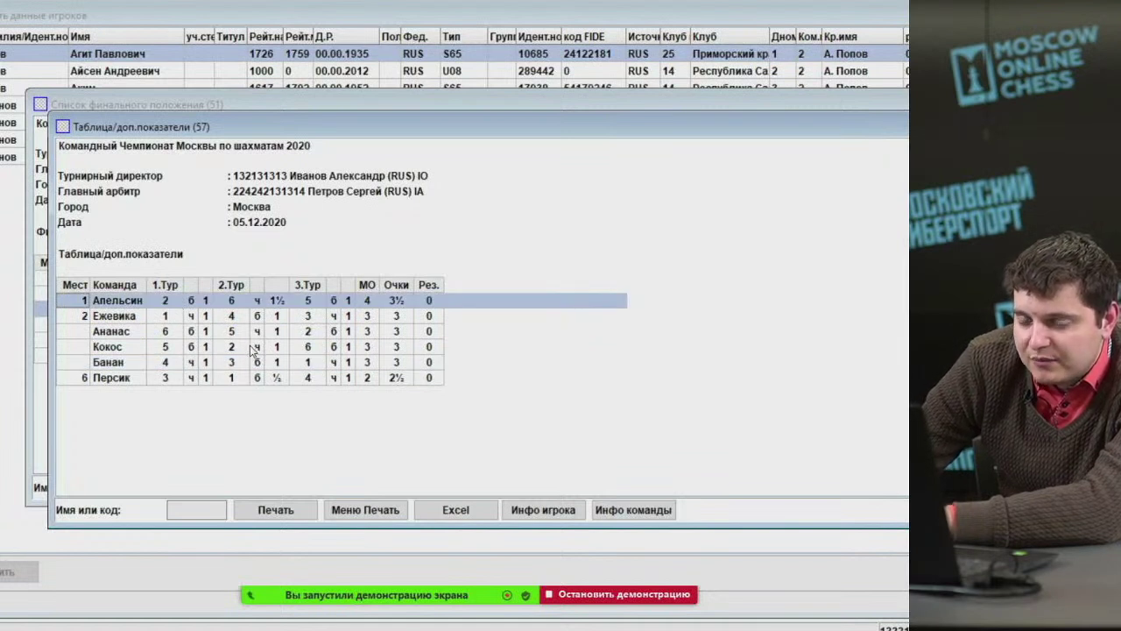
click(253, 321)
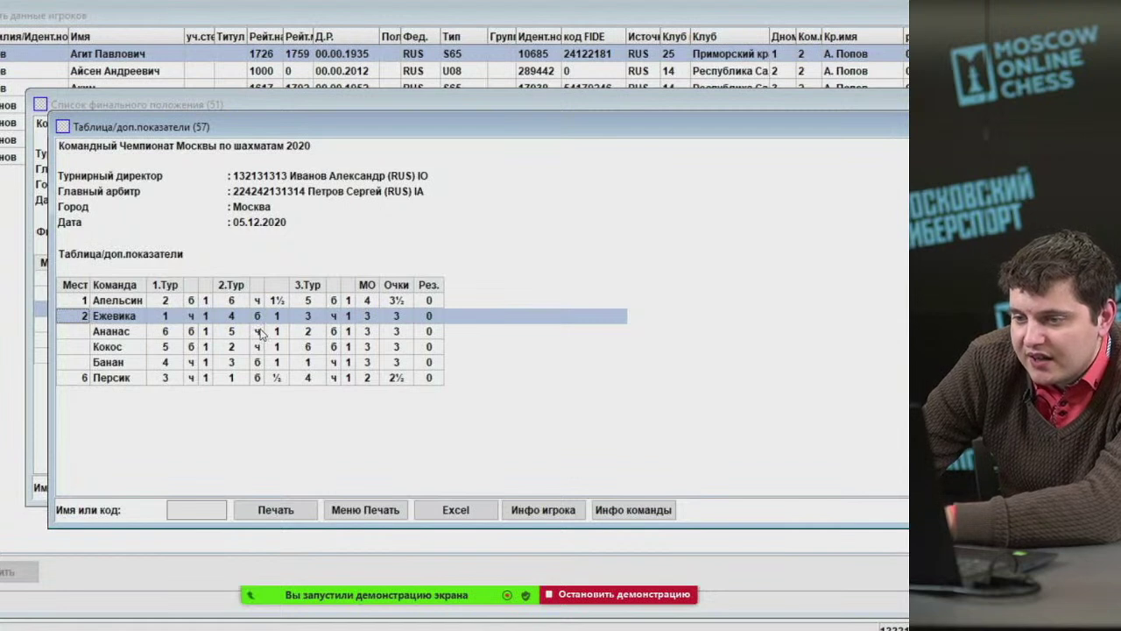
click(170, 303)
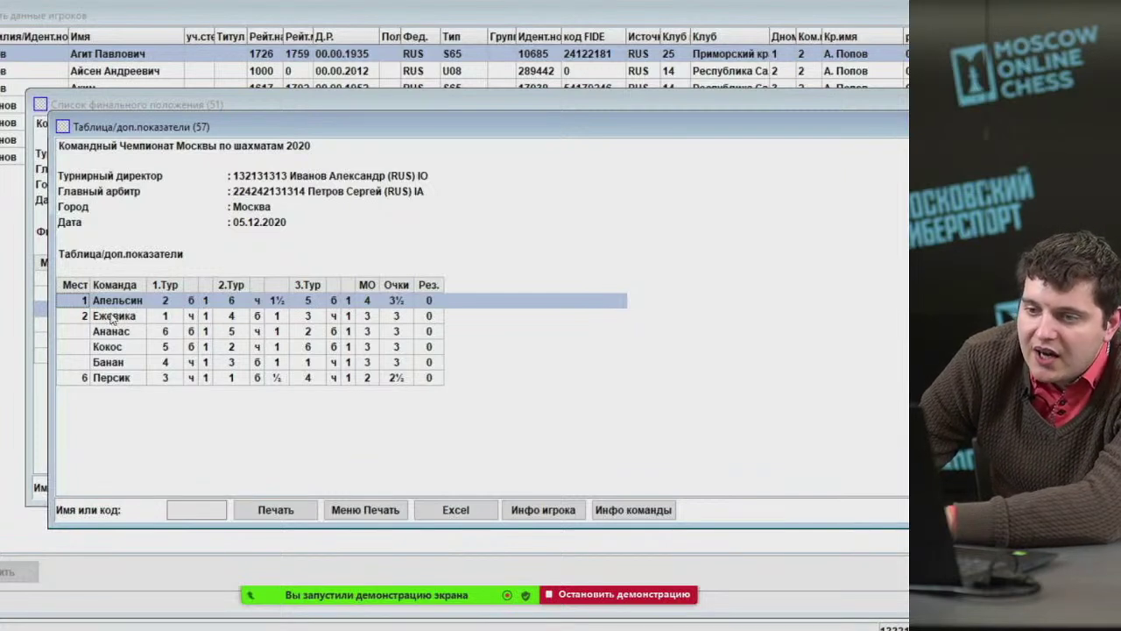
click(175, 2)
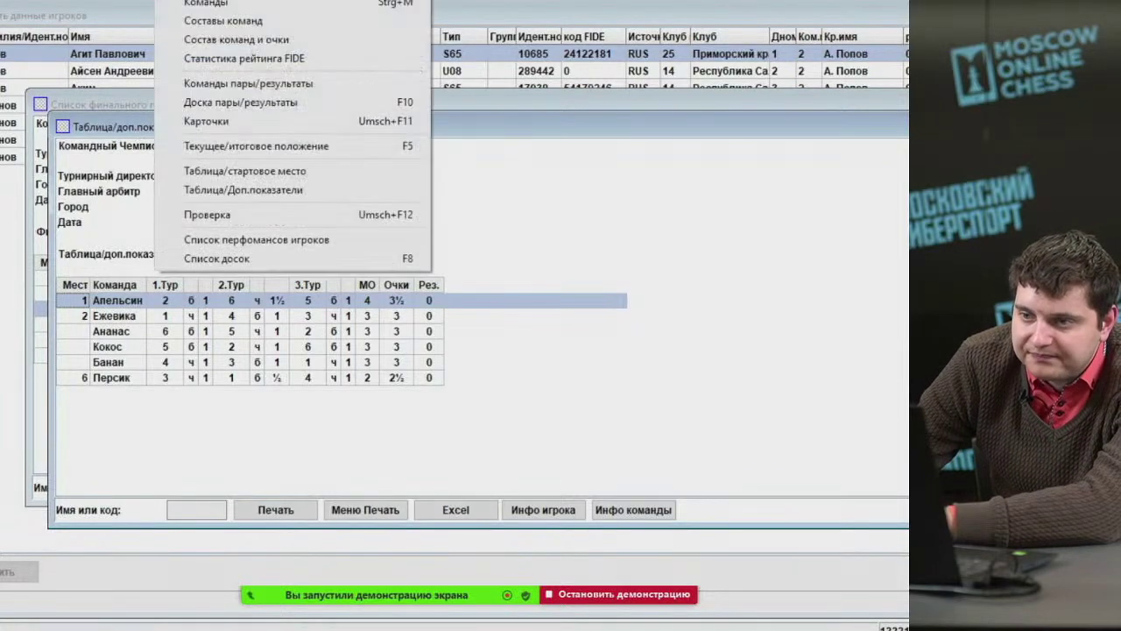
Open the team rosters with points report and arrange it beneath the crosstable.
click(236, 42)
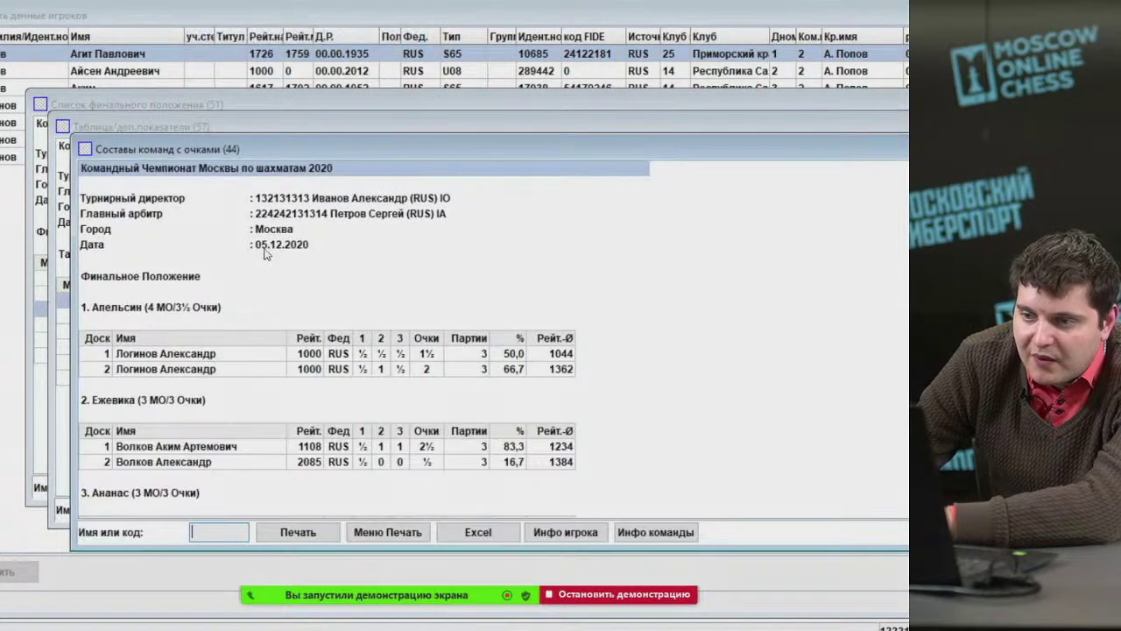
click(254, 353)
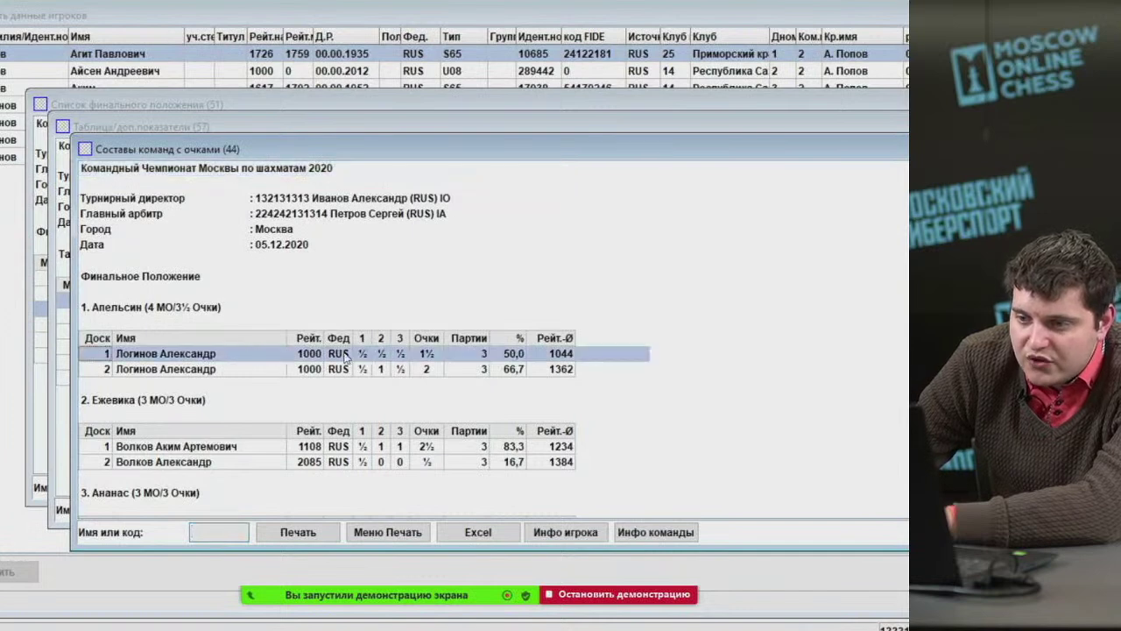
click(338, 369)
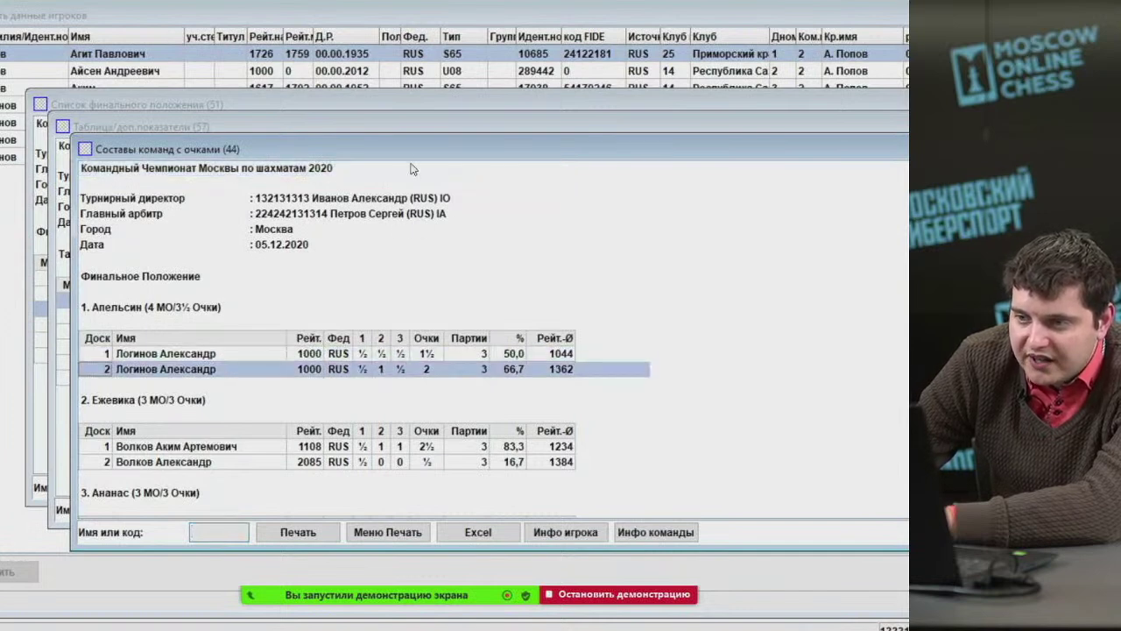
drag(403, 148, 349, 266)
drag(451, 125, 380, 5)
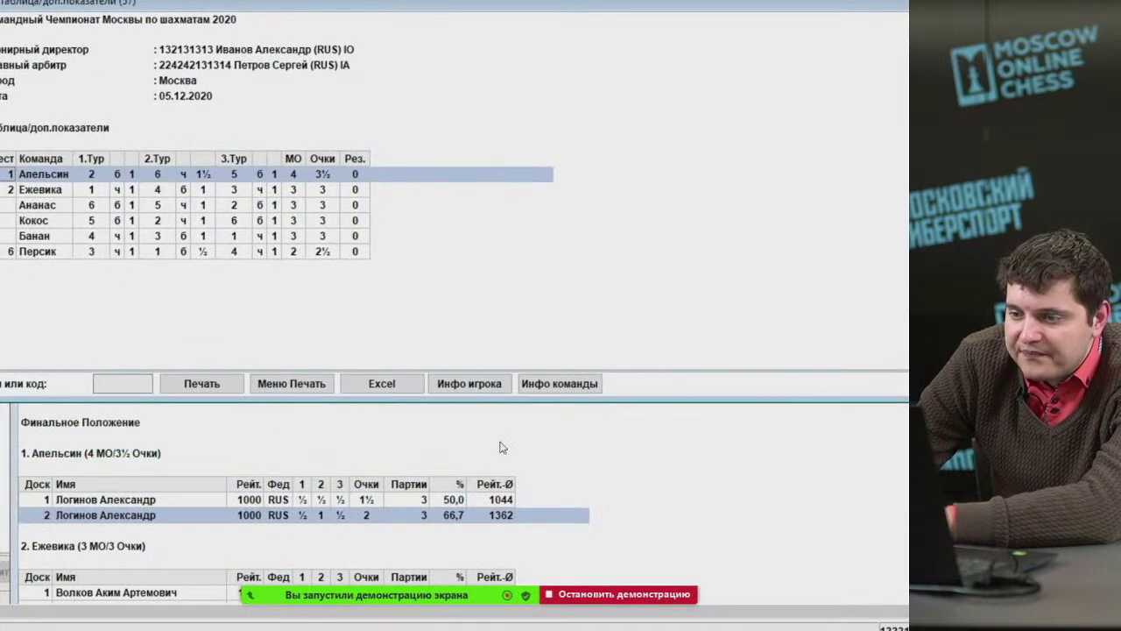
click(349, 456)
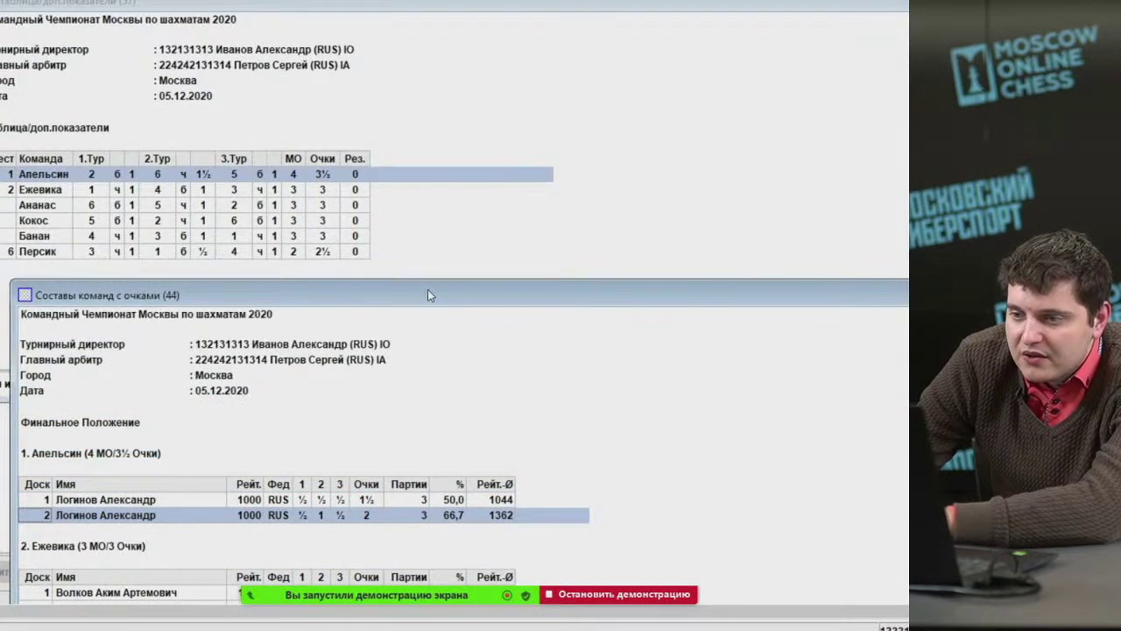
drag(428, 289, 393, 275)
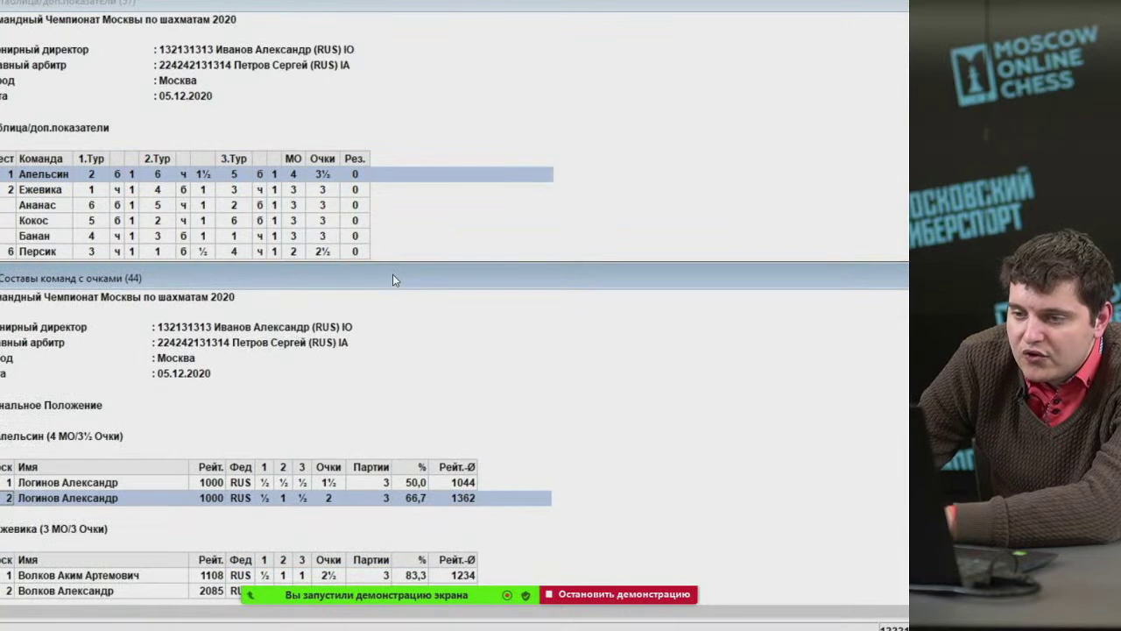
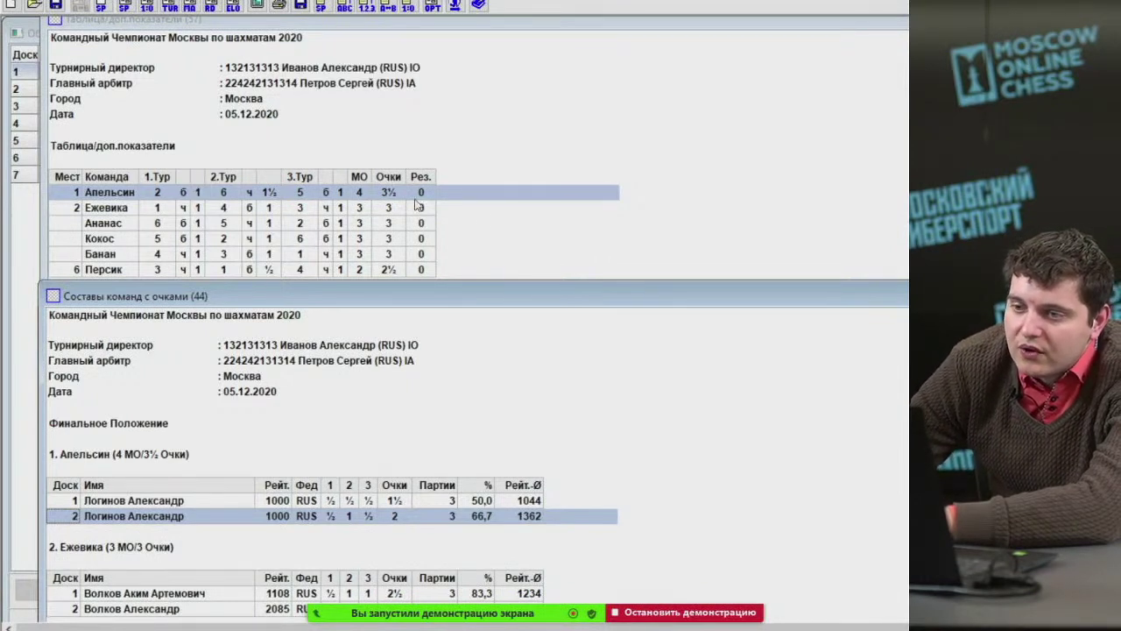
Close the crosstable, final standings and team-roster reports of the Moscow Team Championship 2020.
click(339, 213)
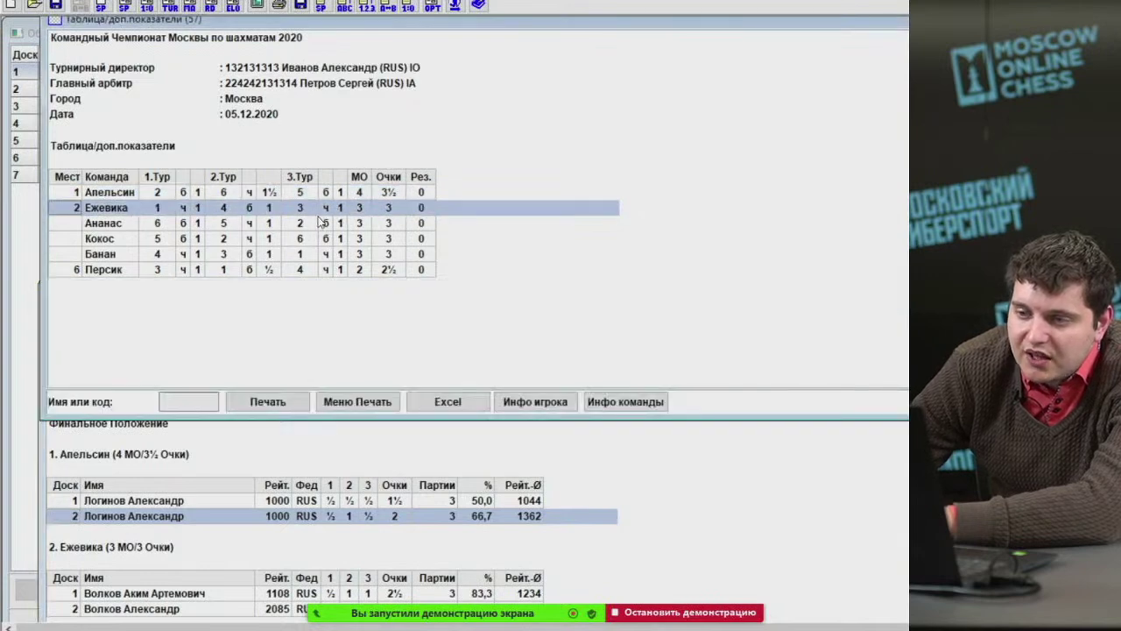
click(303, 222)
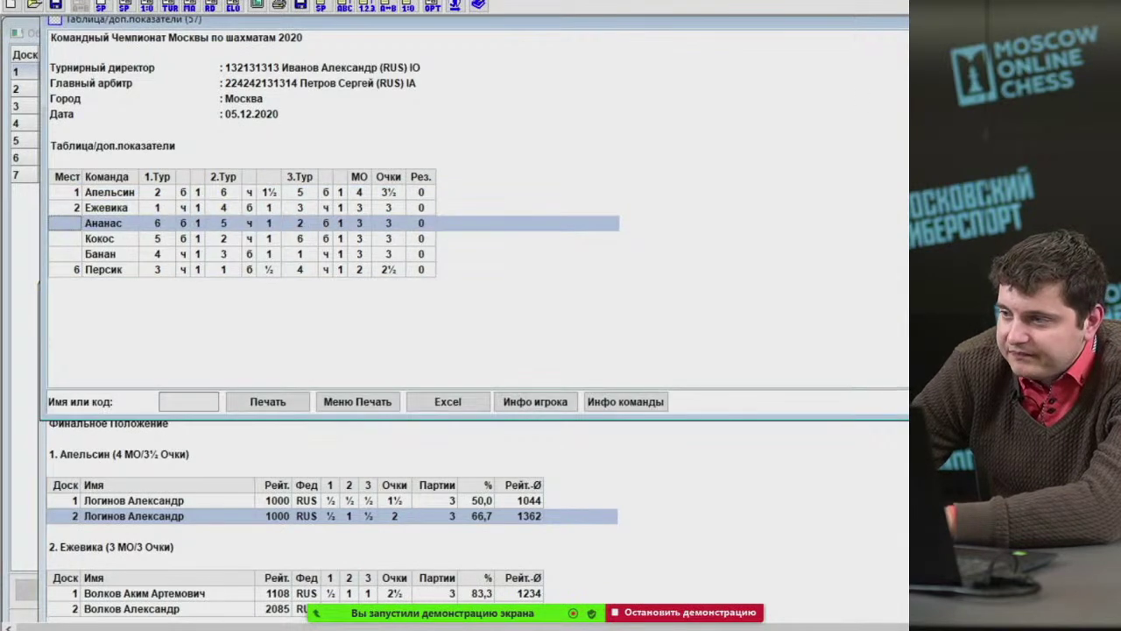
key(Escape)
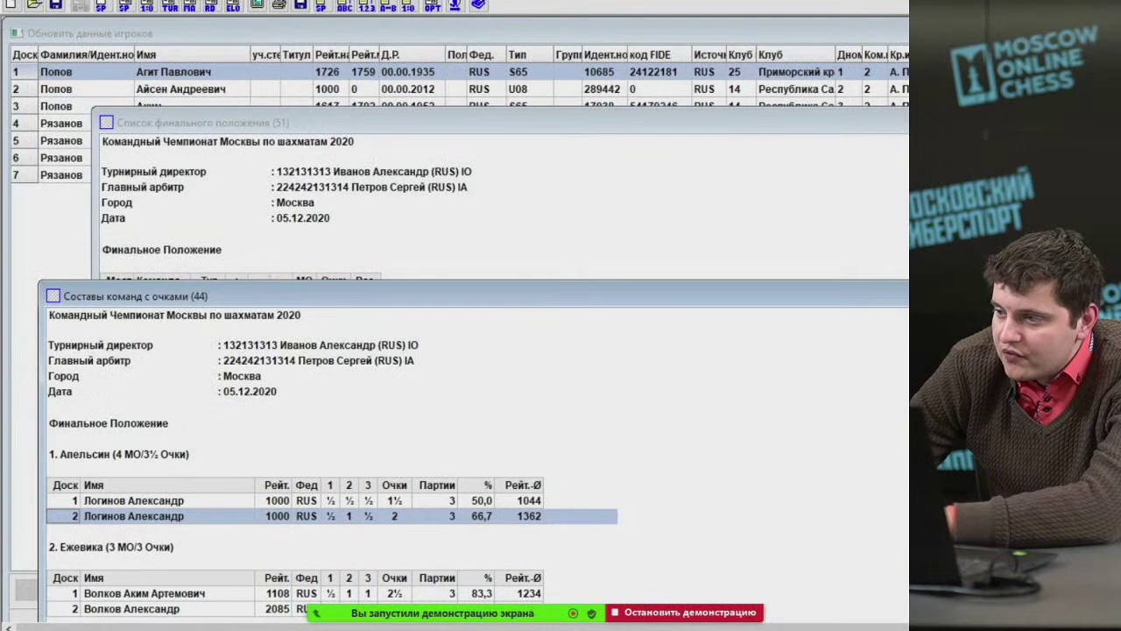
key(Escape)
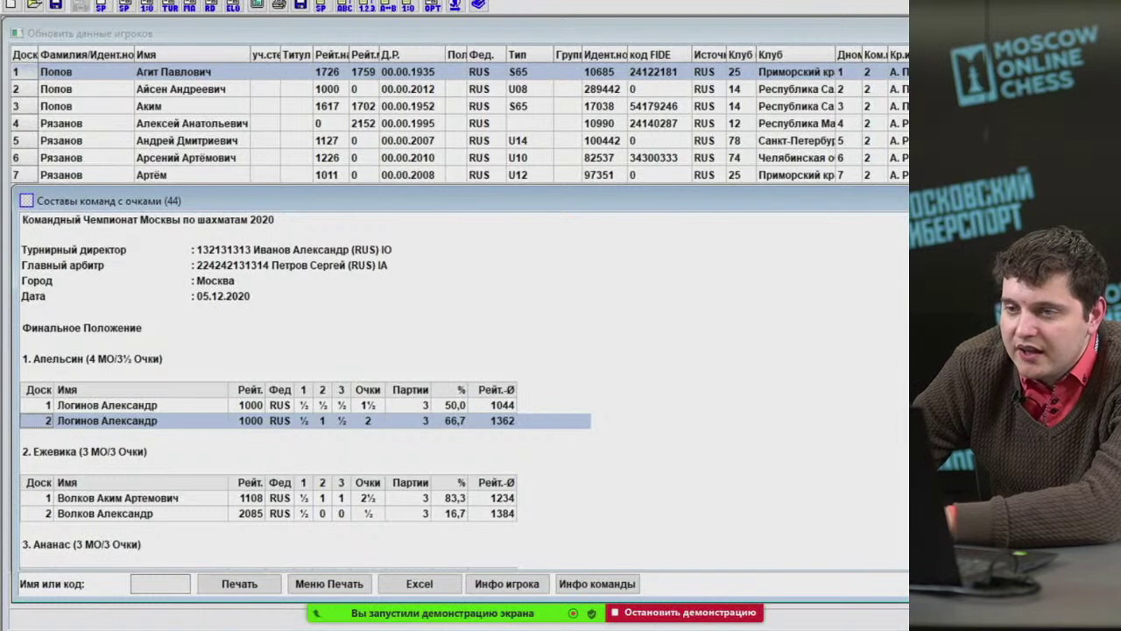
key(Escape)
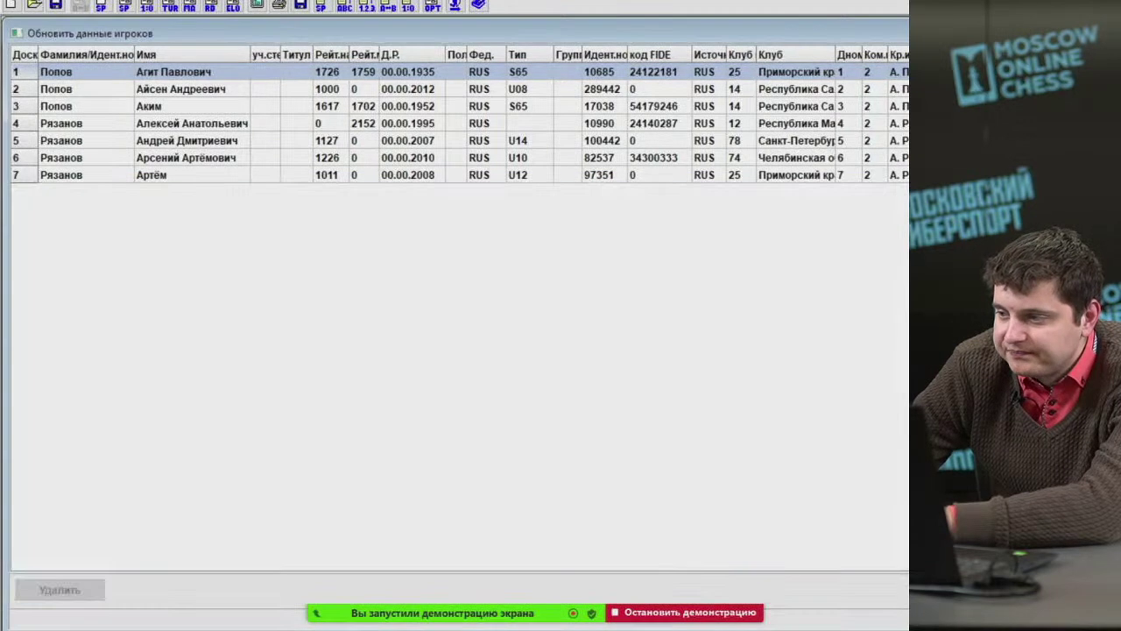
Start a new tournament without saving, of type «Швейцарская система (с командными доп.показателями)».
click(445, 126)
click(433, 106)
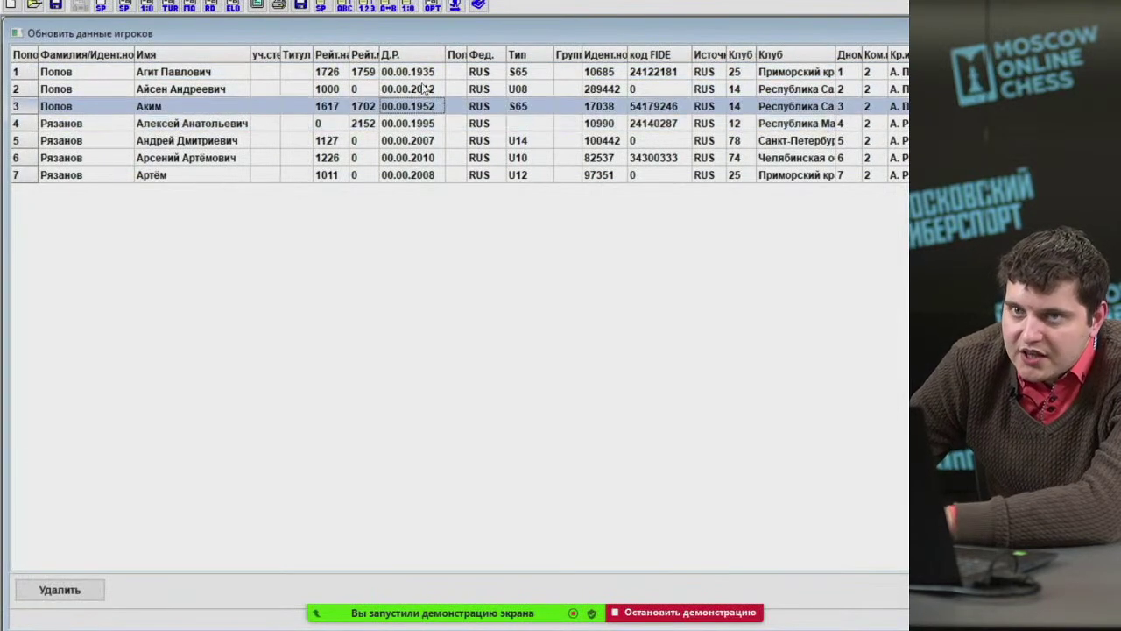
click(420, 78)
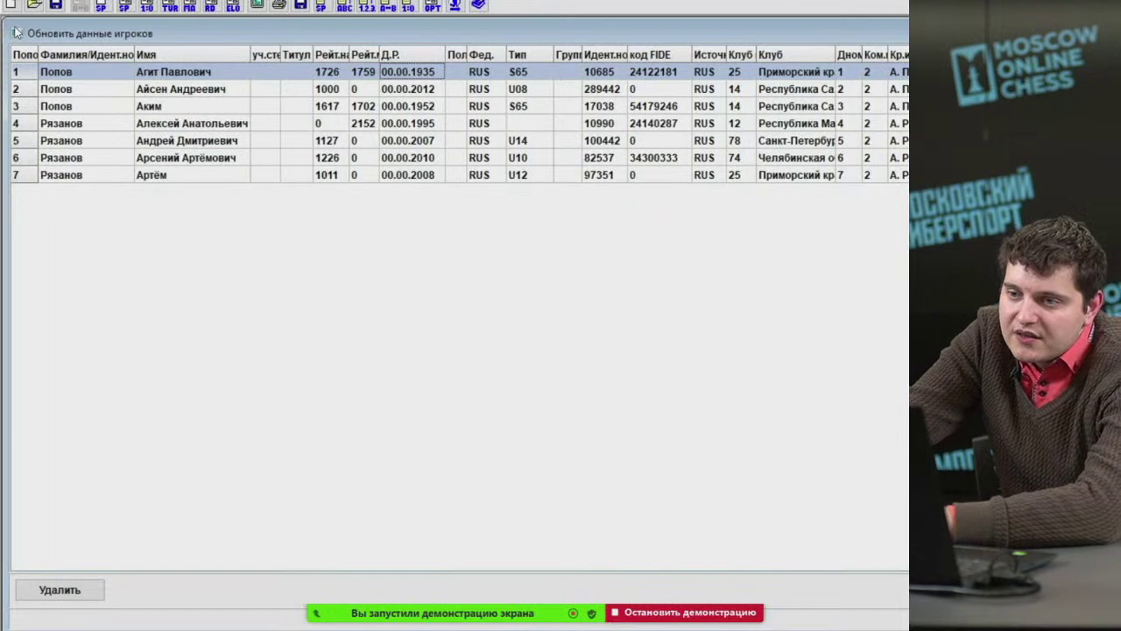
click(9, 4)
click(658, 356)
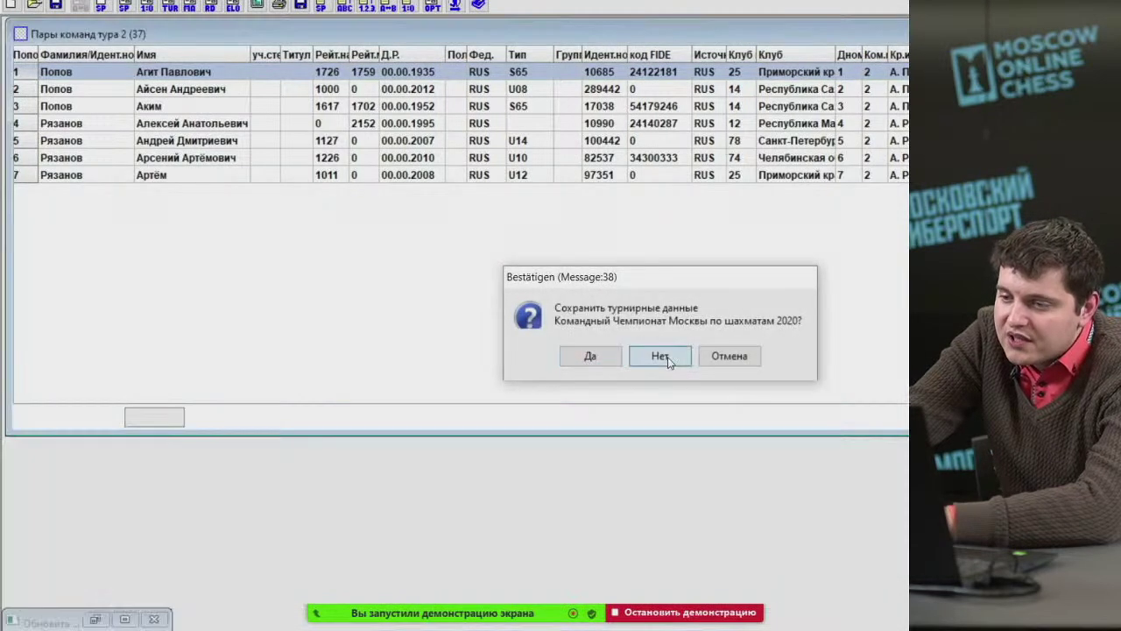
click(585, 286)
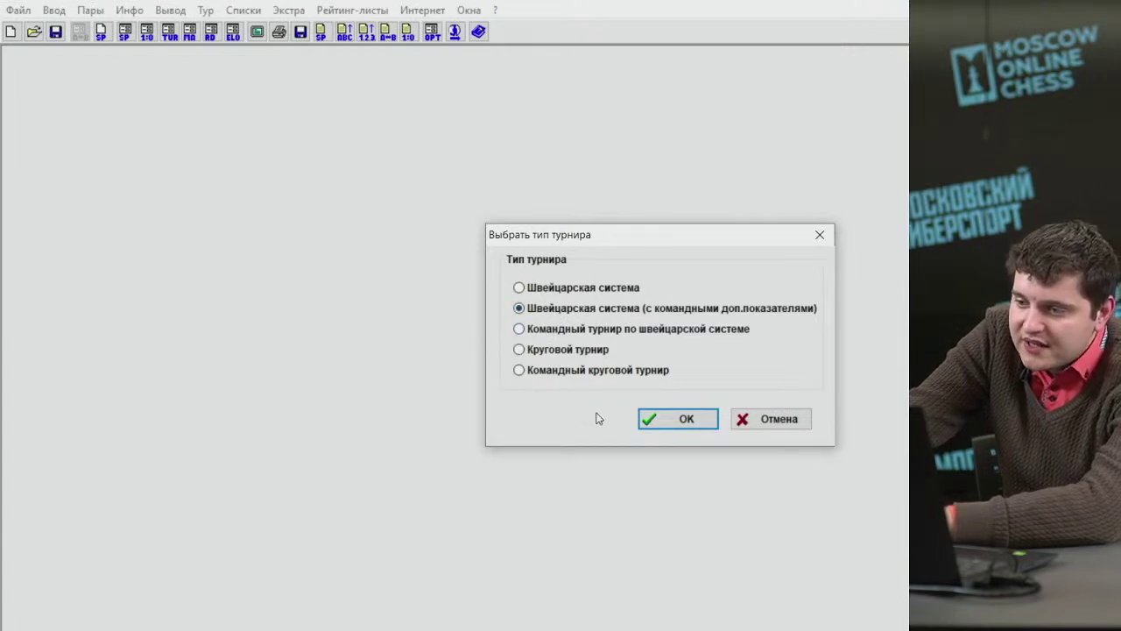
key(Return)
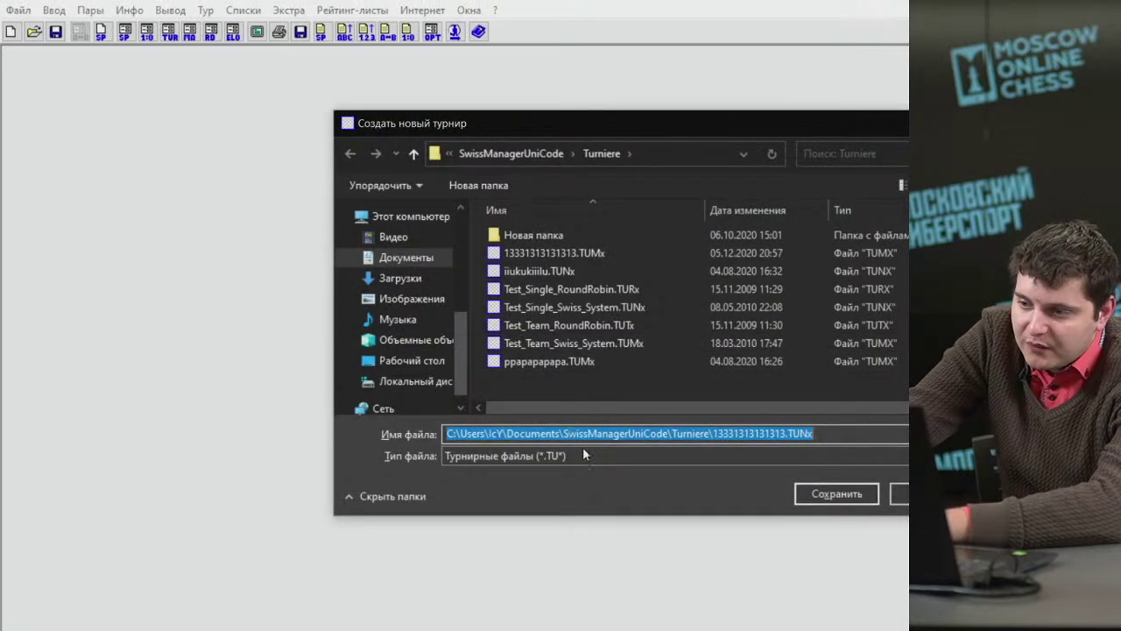
text(5564646446464)
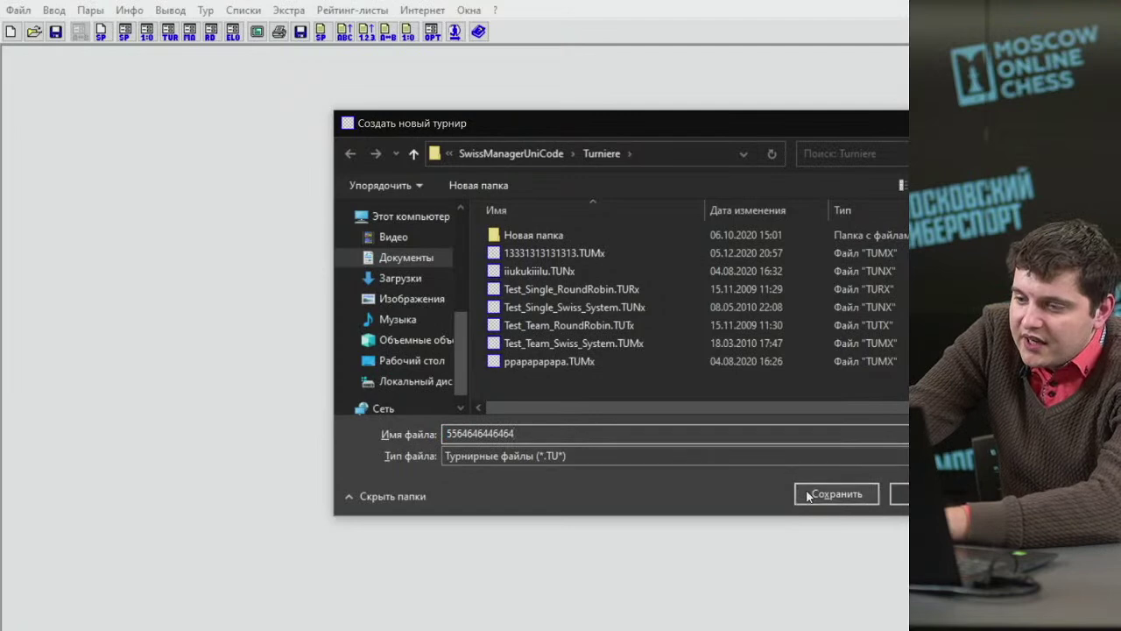
click(807, 496)
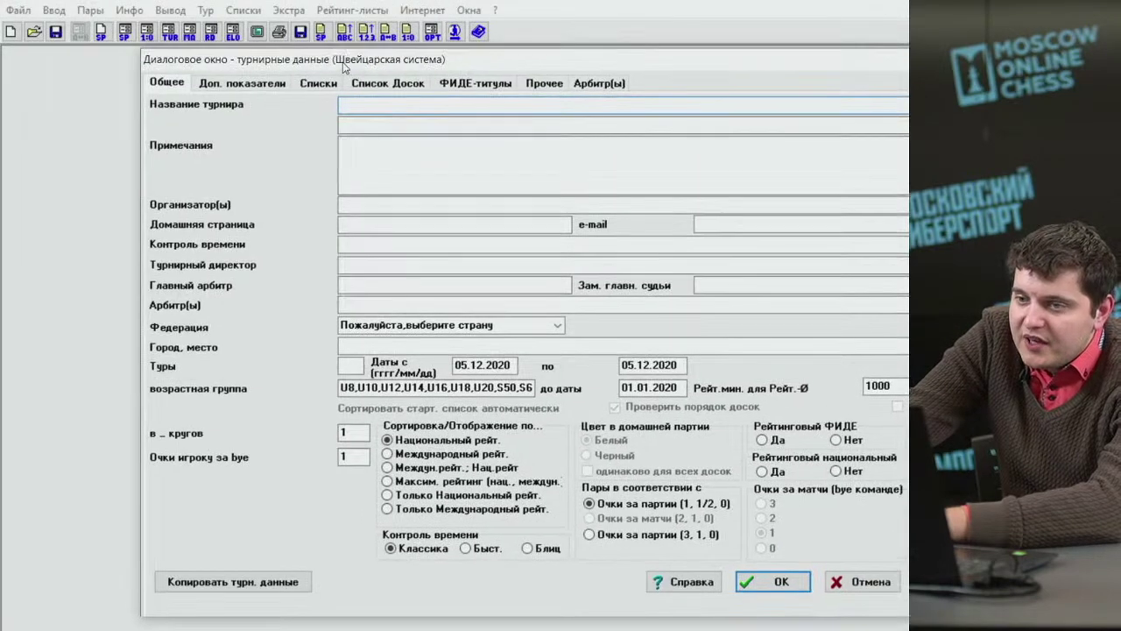
drag(343, 67, 514, 61)
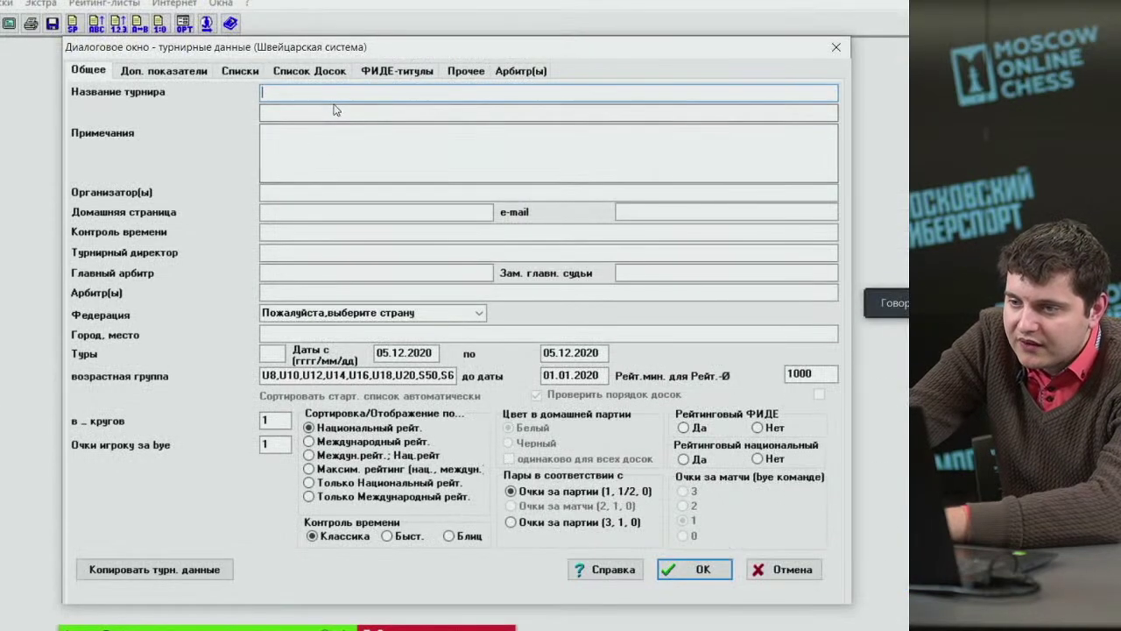
Name the tournament Турнир and set the time control to 10'+5".
text(Турнир)
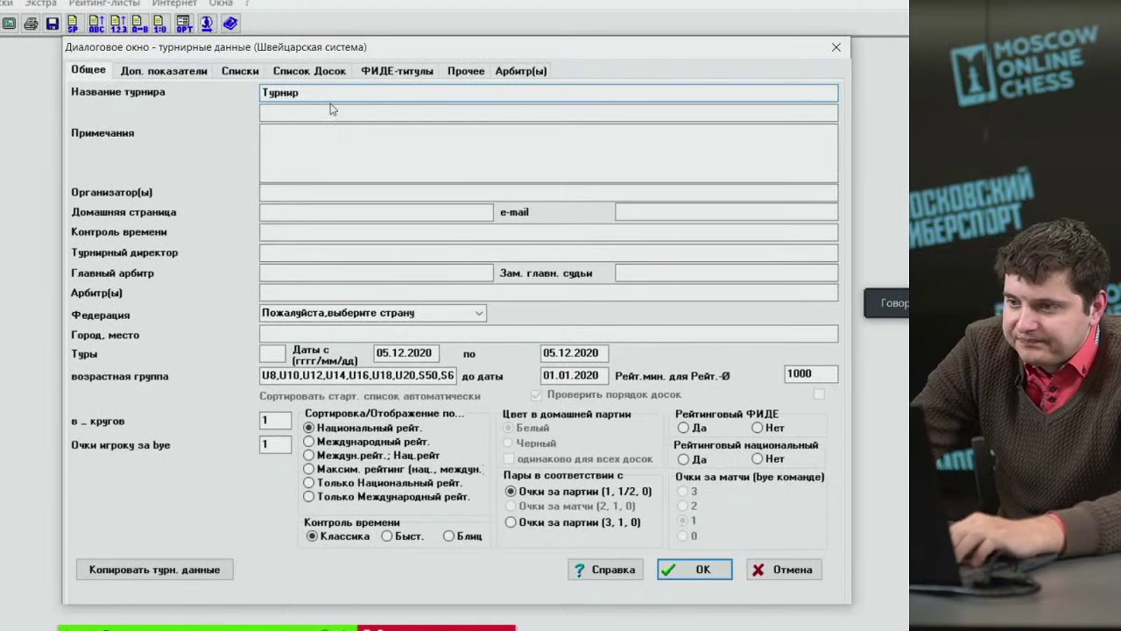
click(322, 112)
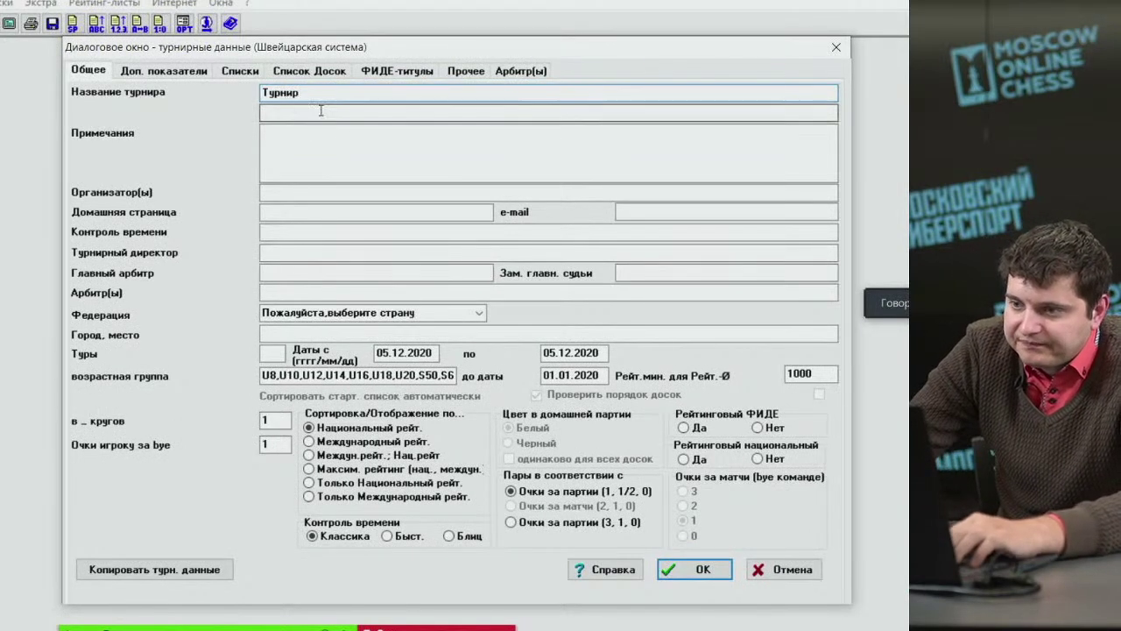
click(304, 191)
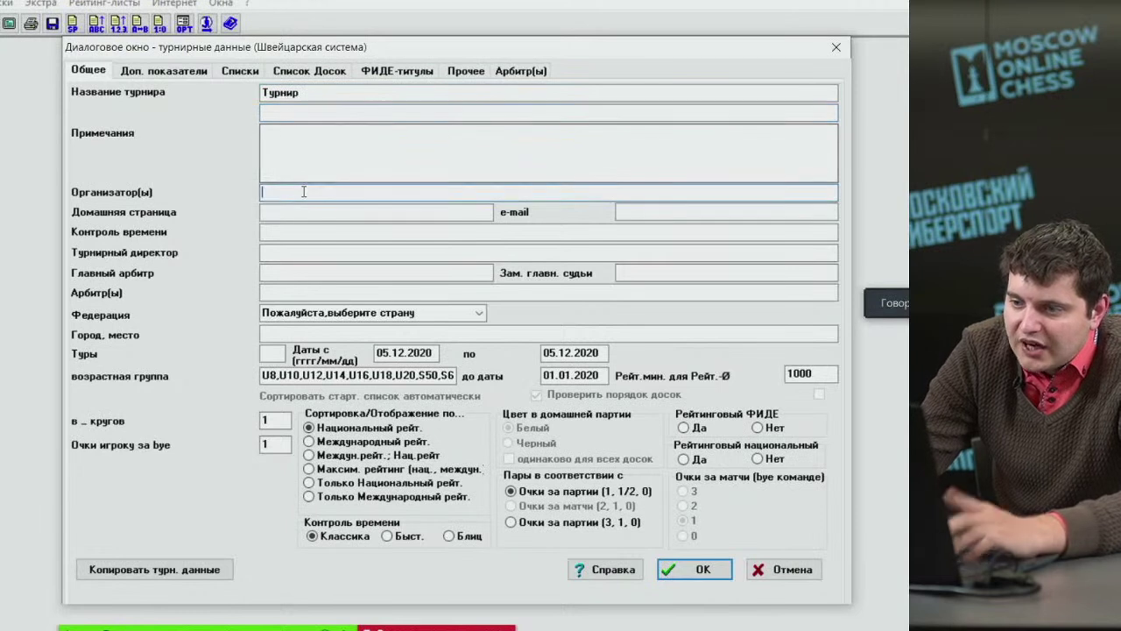
click(279, 231)
text(1)
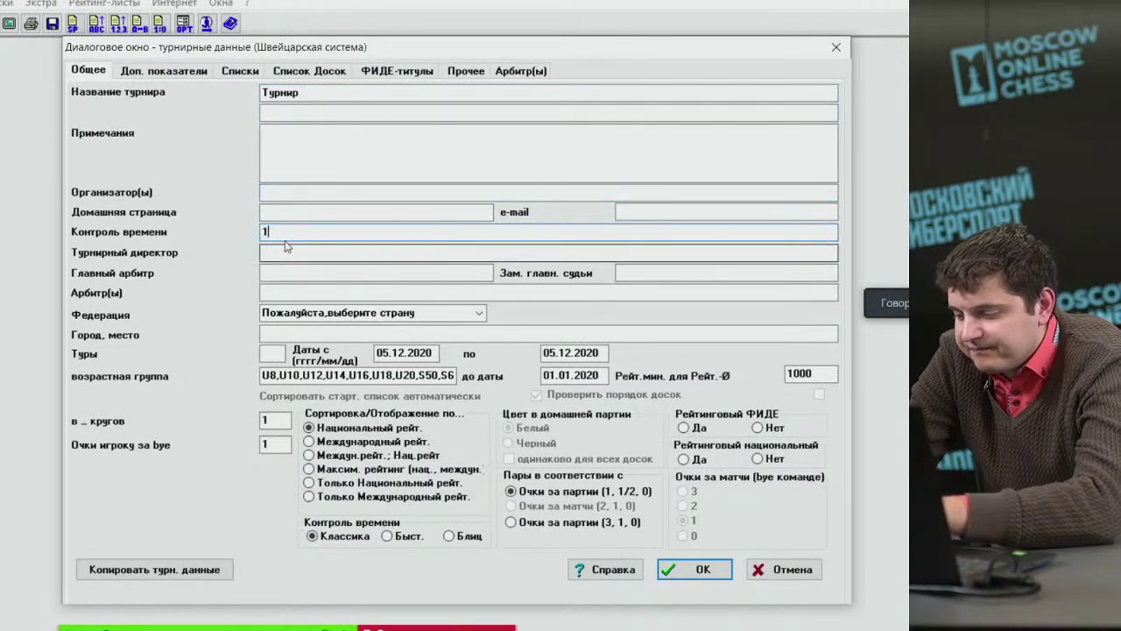
text(0"+)
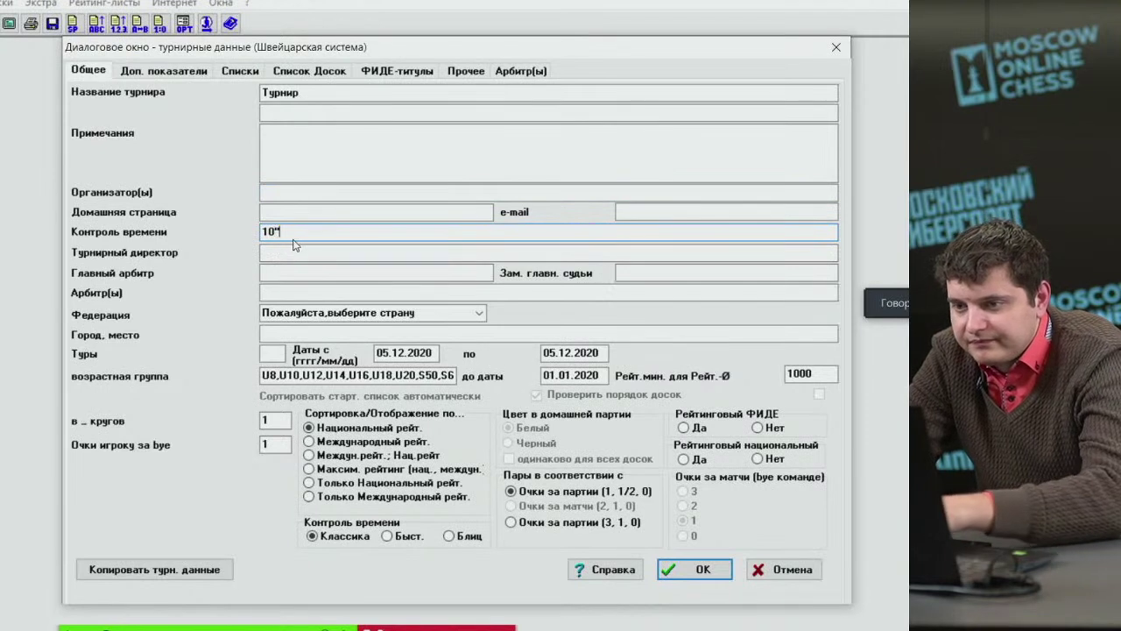
key(BackSpace)
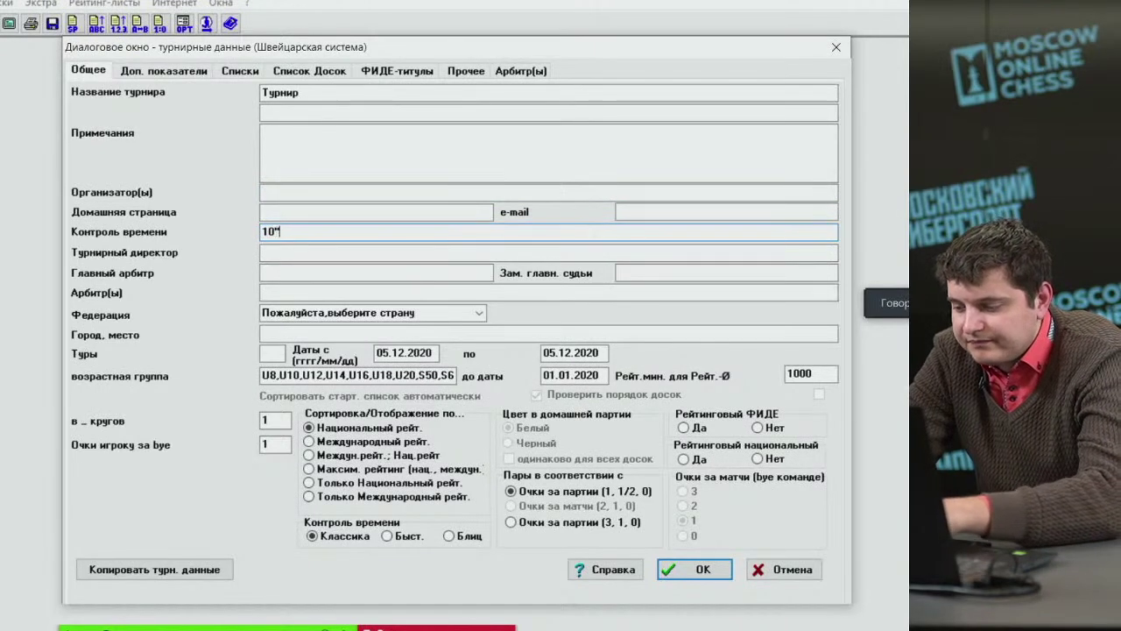
text(+)
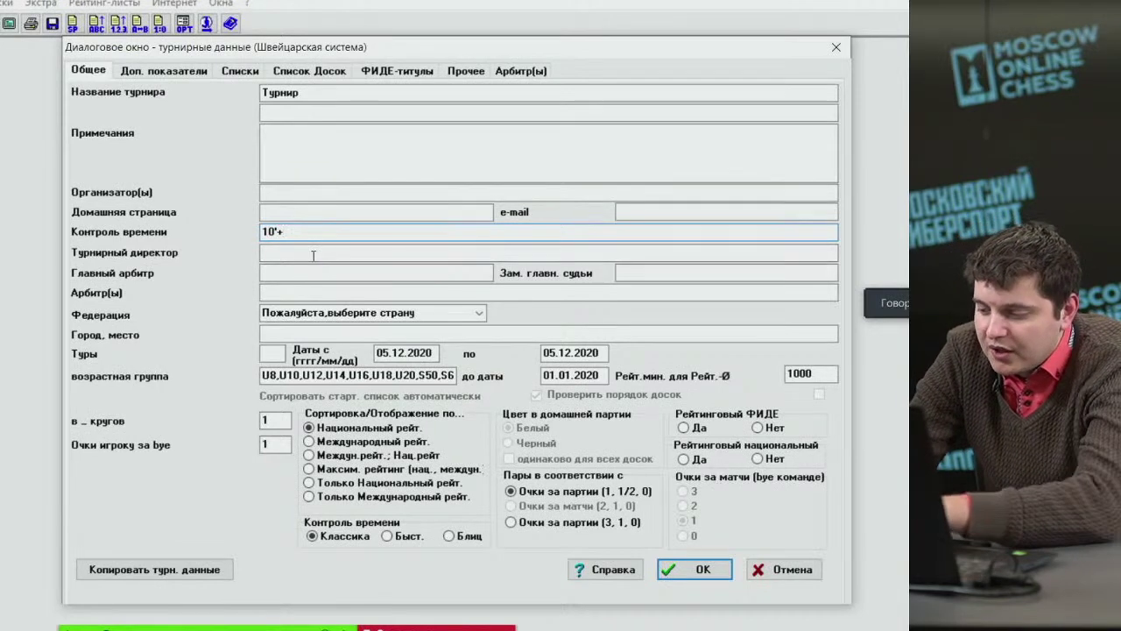
text(")
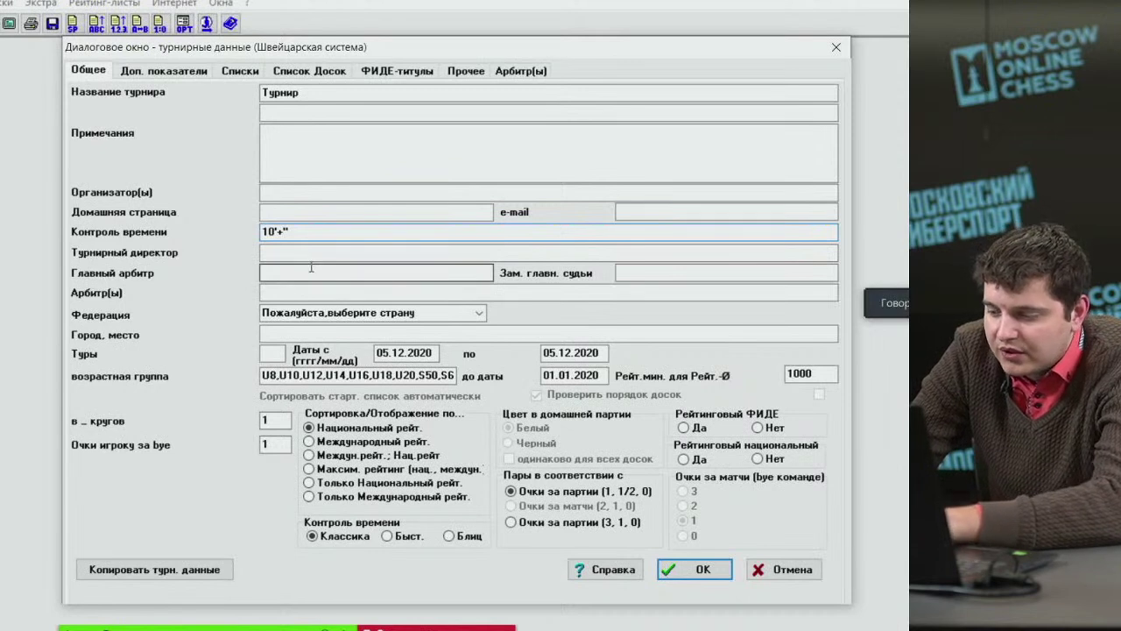
key(Left)
text(5)
Enter the tournament director's ID, name, federation and title IO.
click(306, 253)
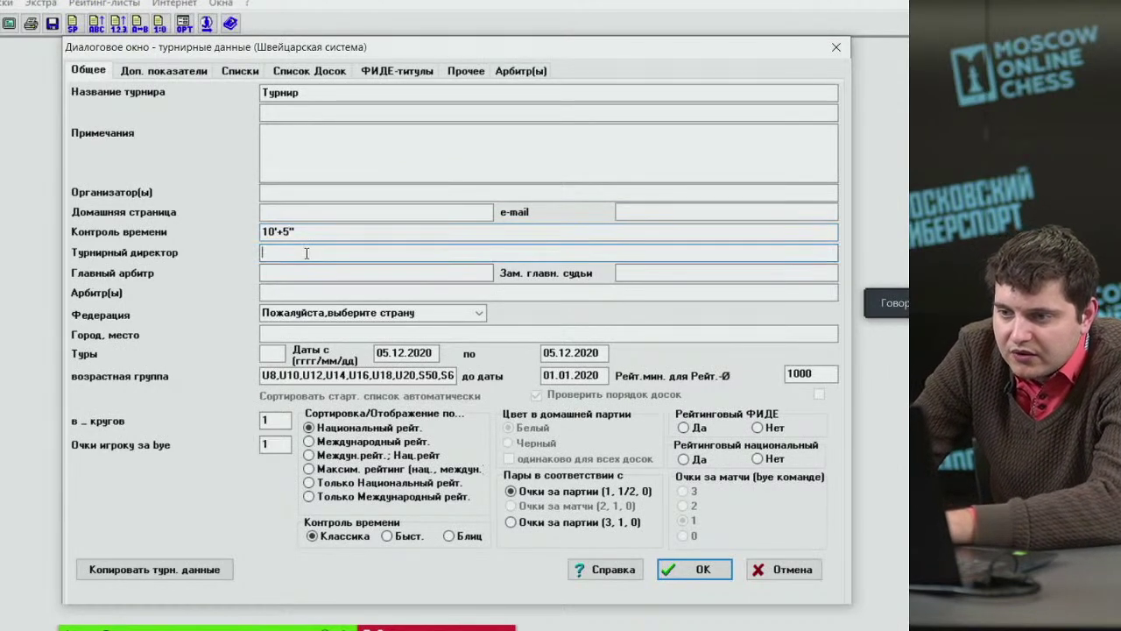
text(1131313)
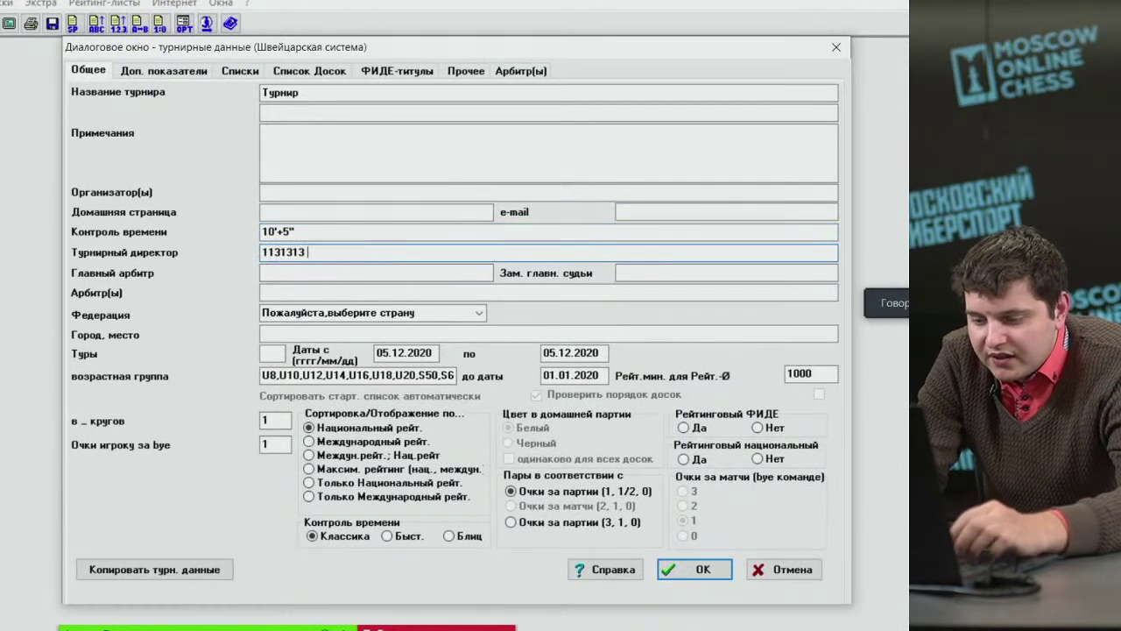
text( Иванов)
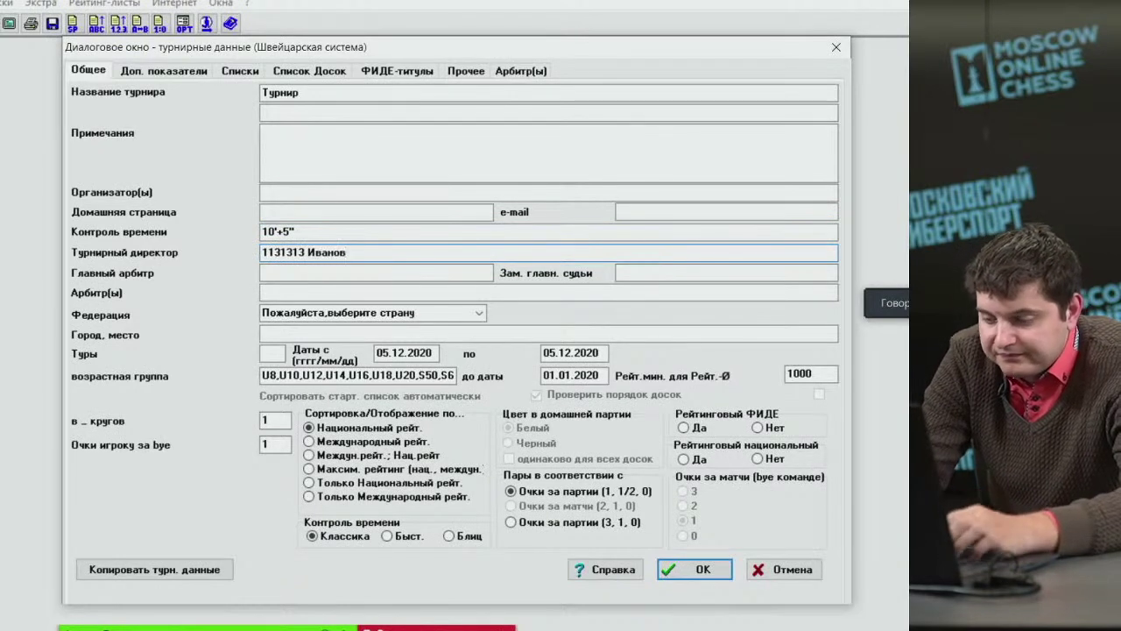
text( А.А. )
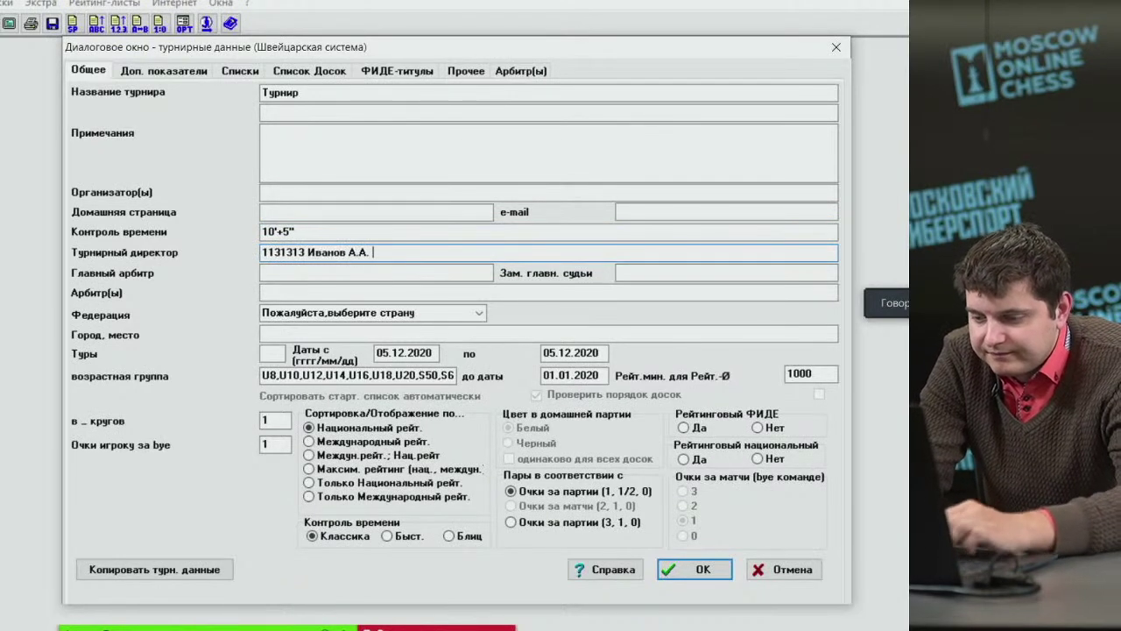
text((RTUS)
key(BackSpace)
key(BackSpace)
key(BackSpace)
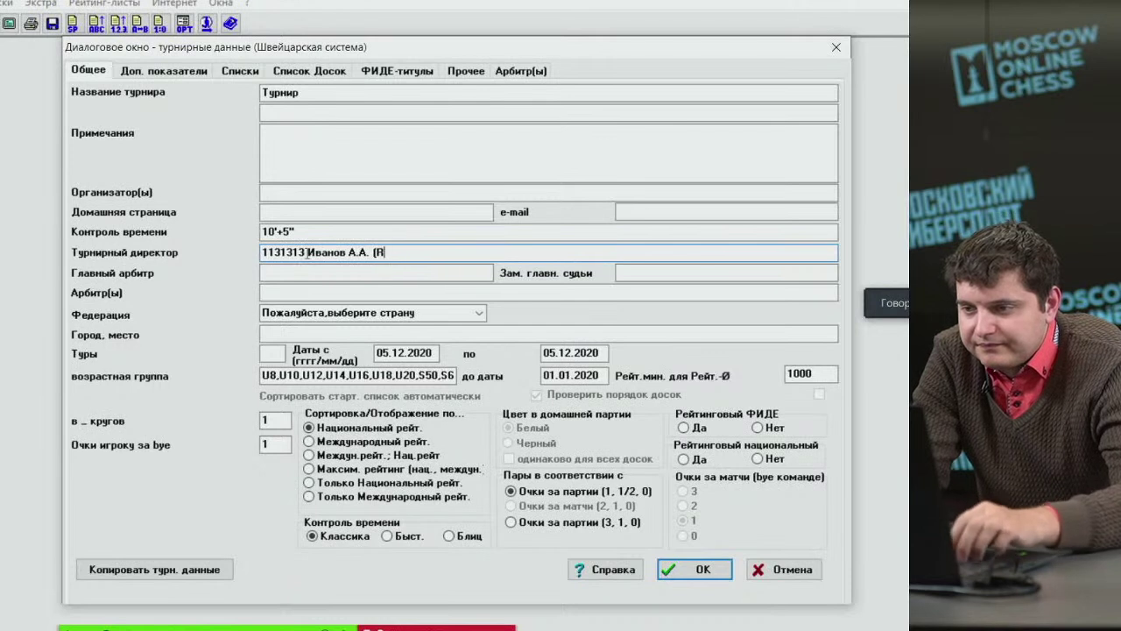
text(US) )
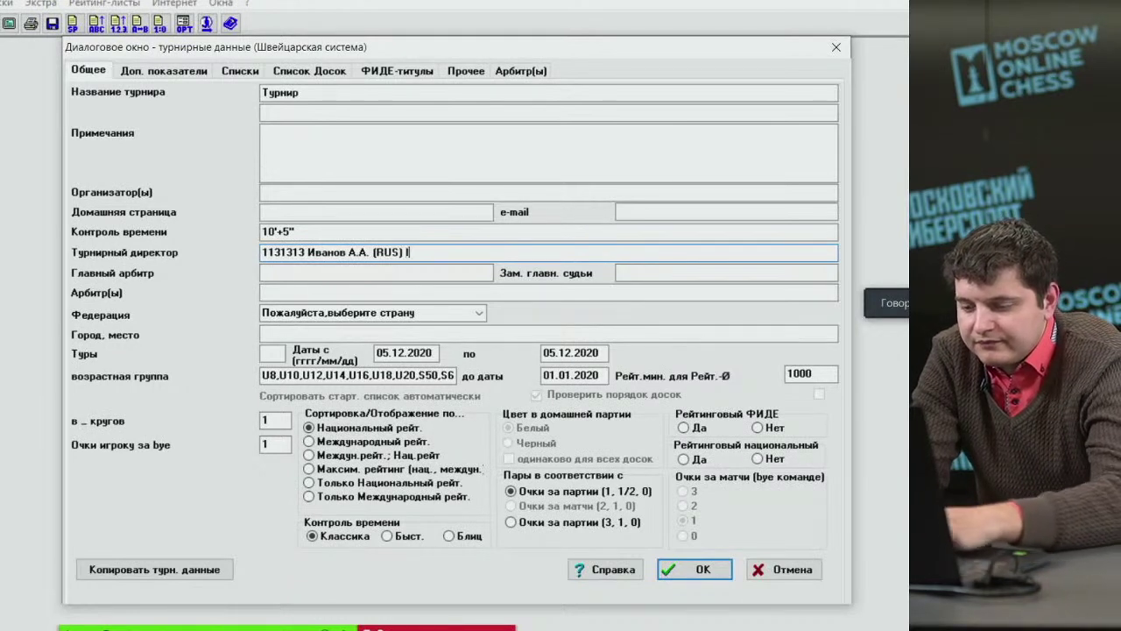
text(IO)
Enter the chief arbiter's ID, name, federation GER and title IA.
key(Tab)
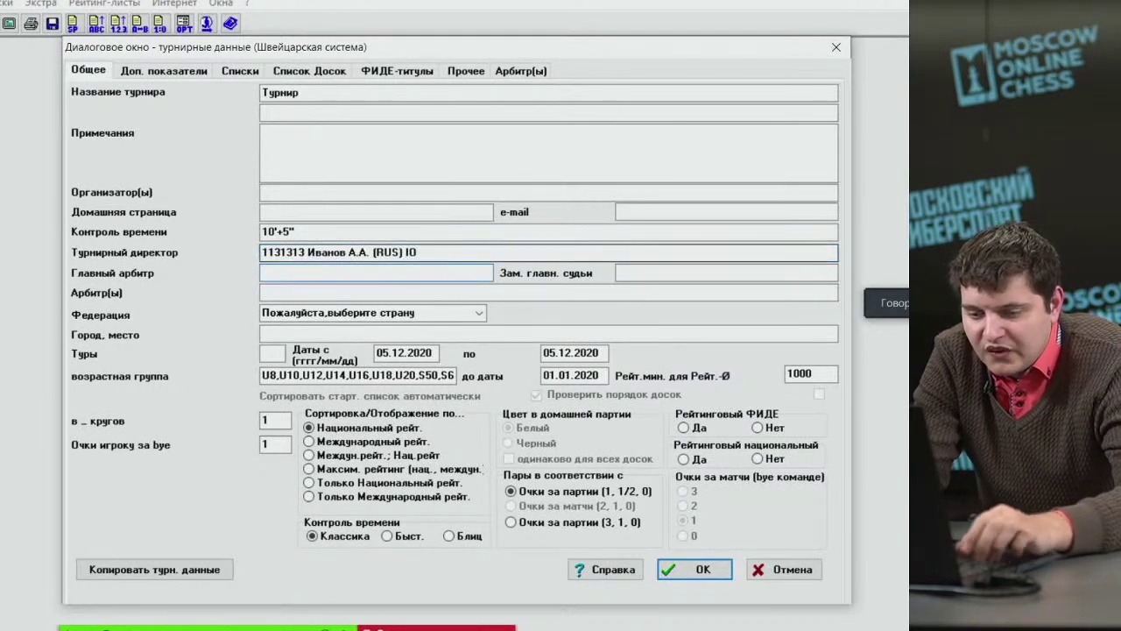
text(11311131)
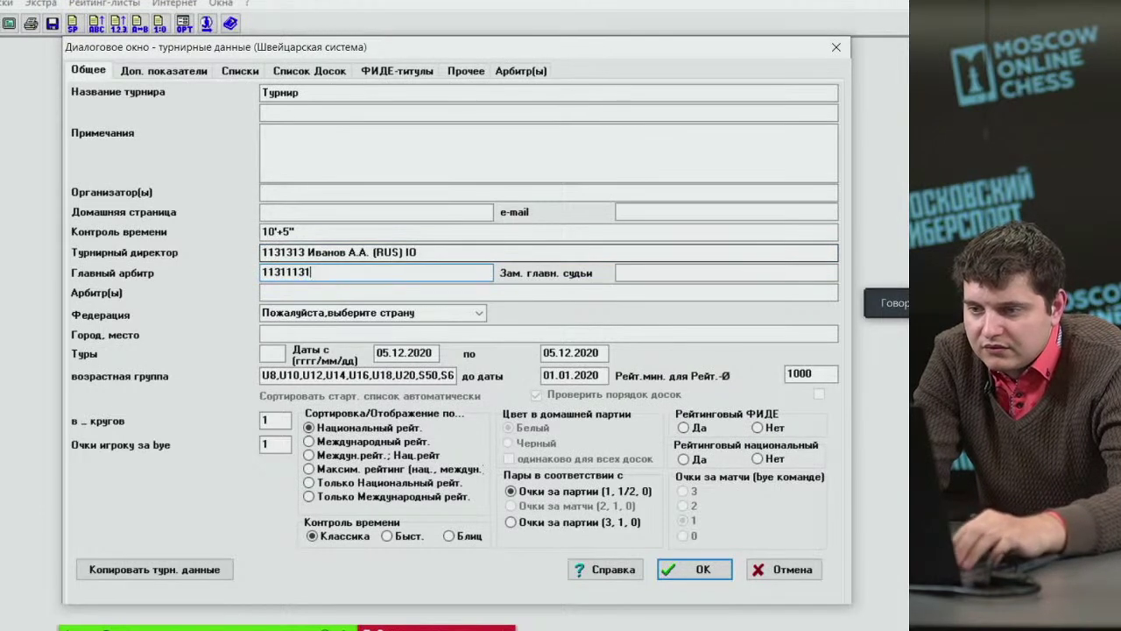
key(BackSpace)
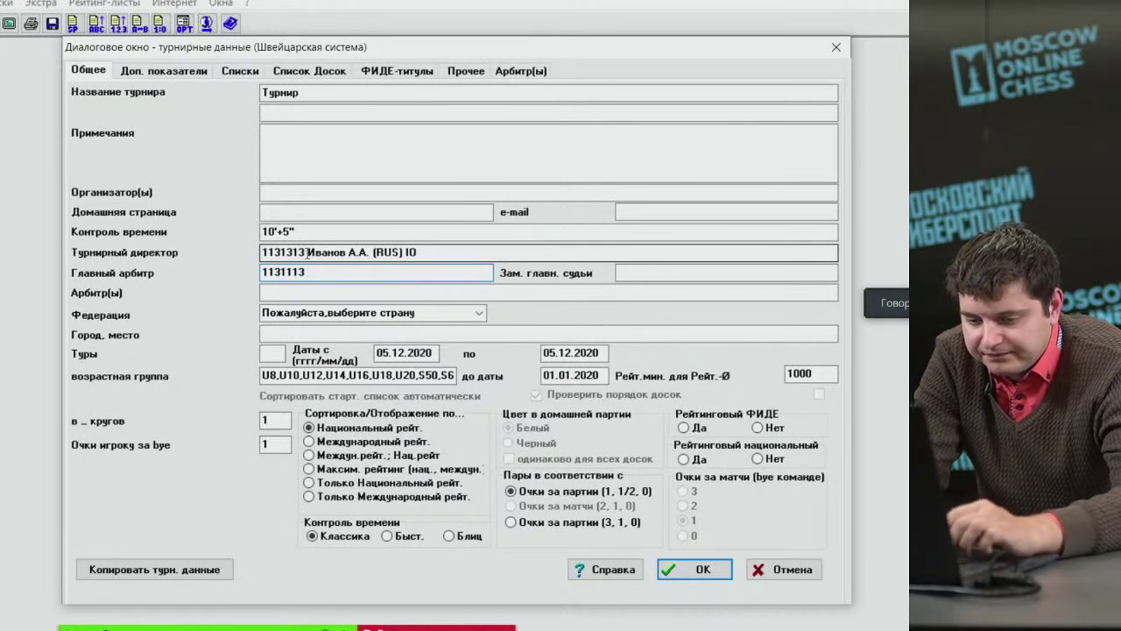
text(В)
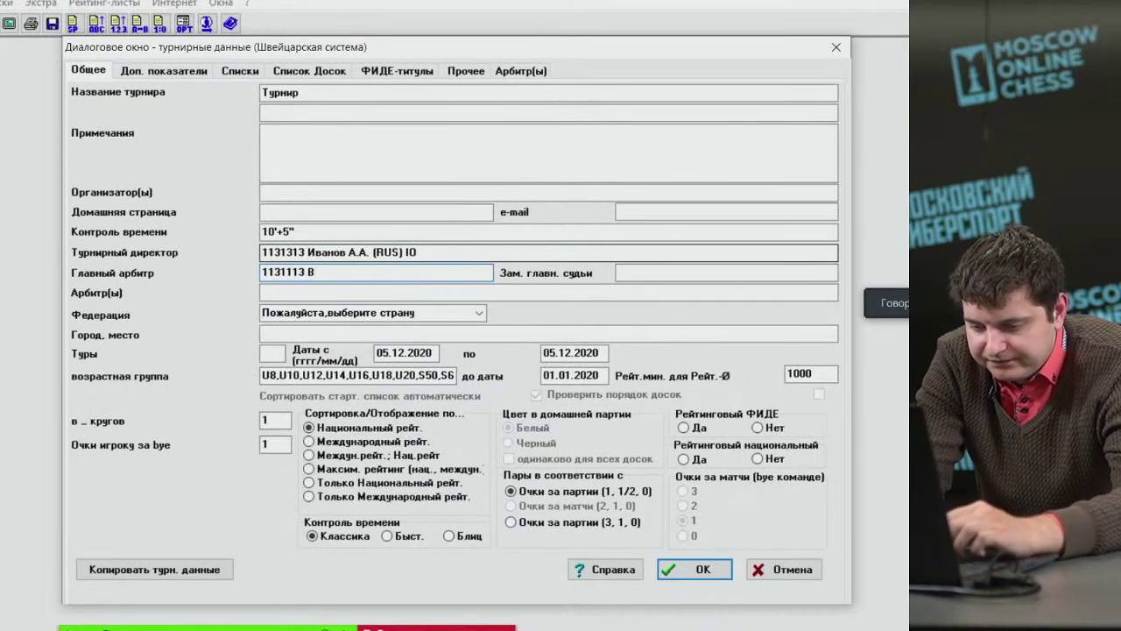
text(енск)
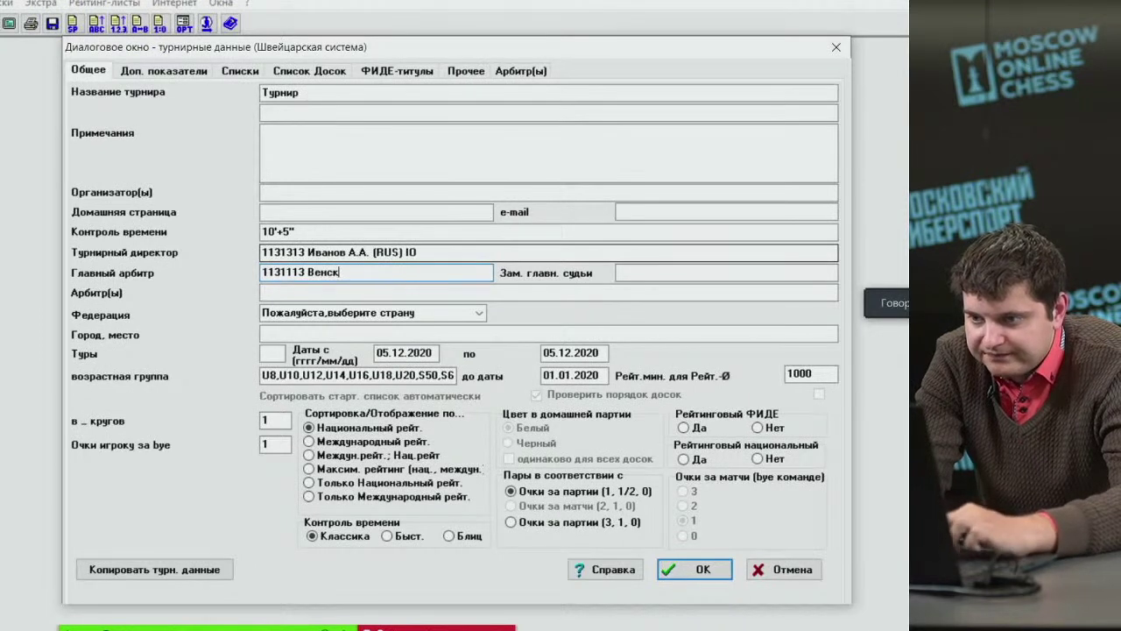
text(ий А.Р. ()
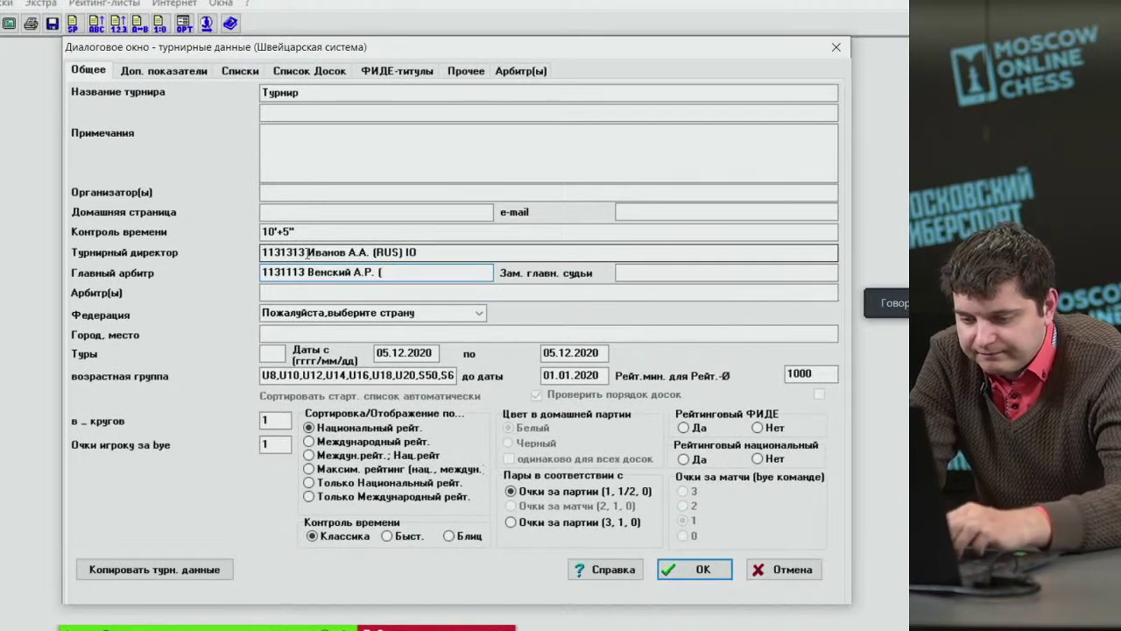
text(GER)
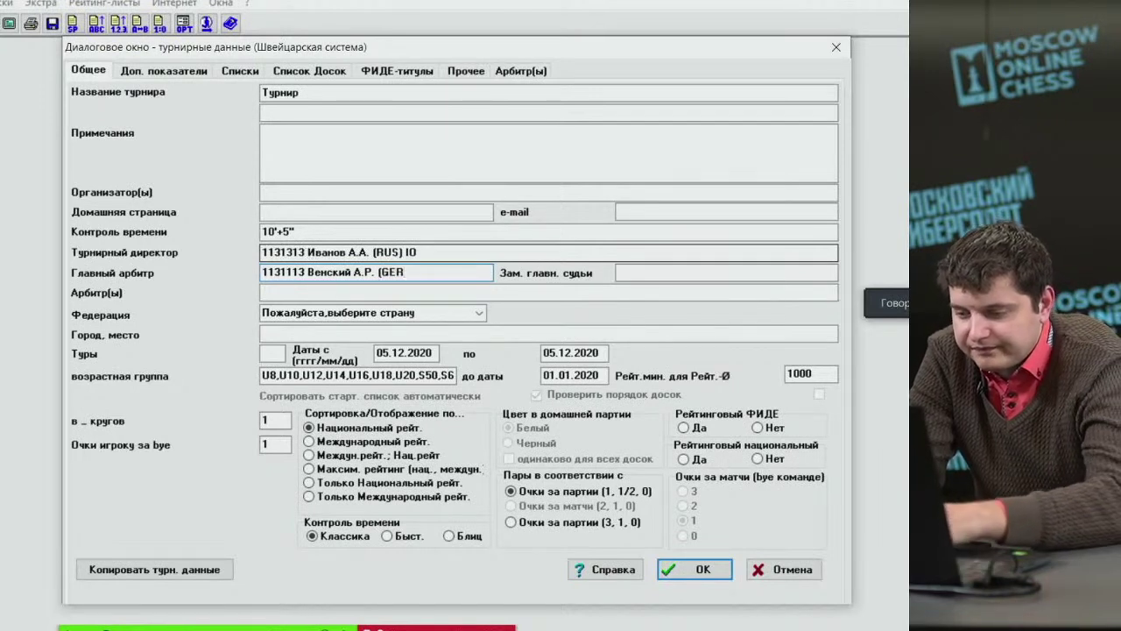
text() IA)
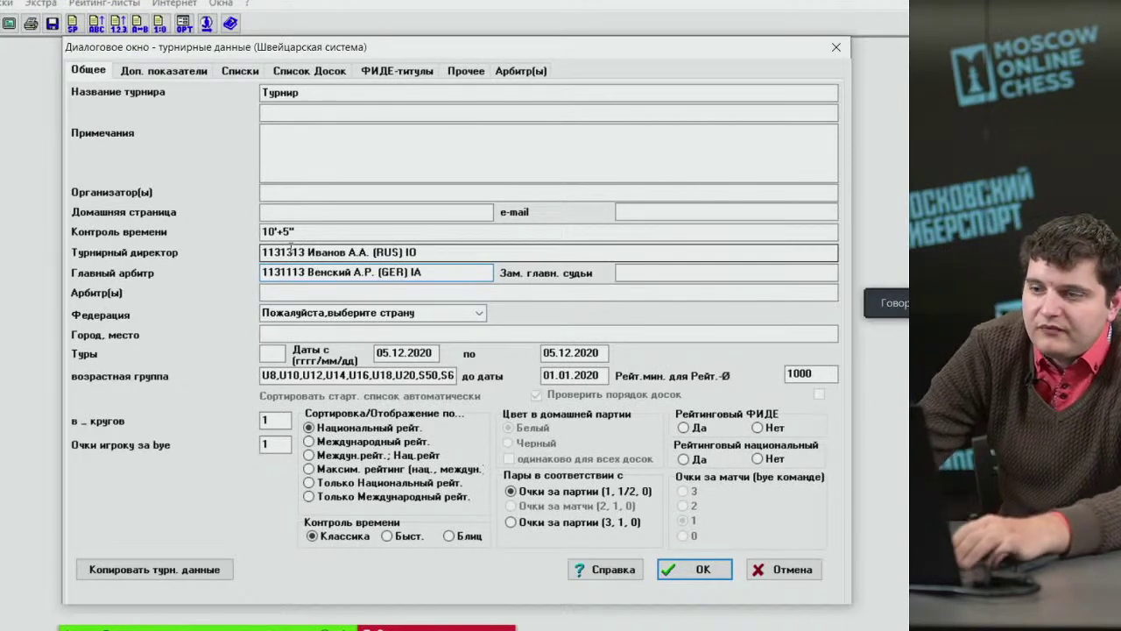
Set the federation to RUS Россия and the city to Москва.
click(386, 313)
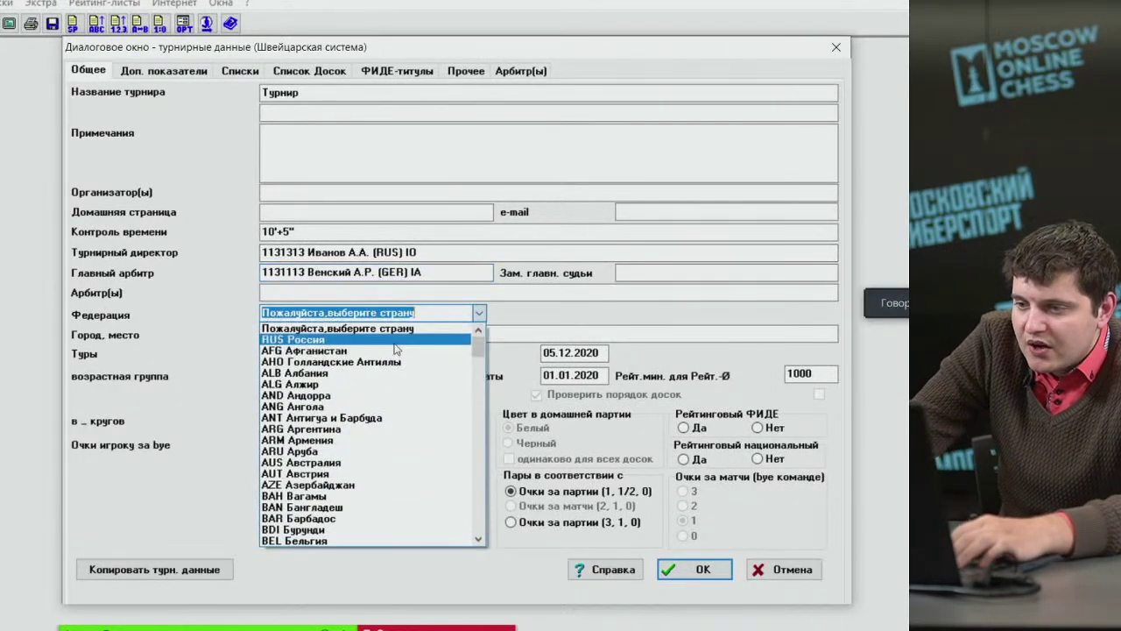
click(394, 343)
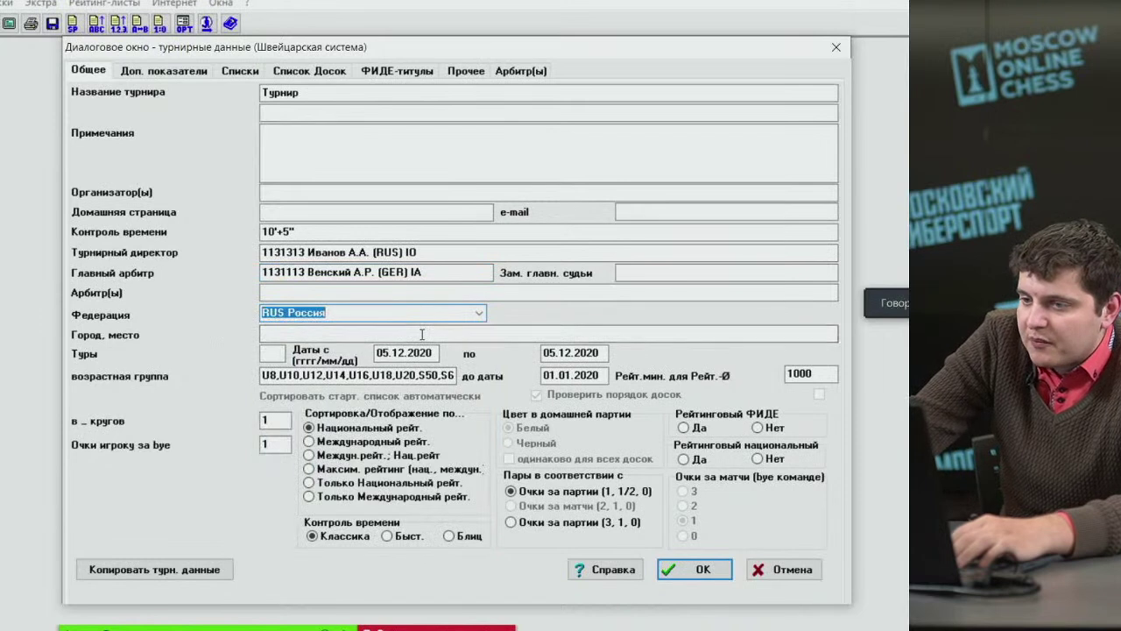
click(309, 293)
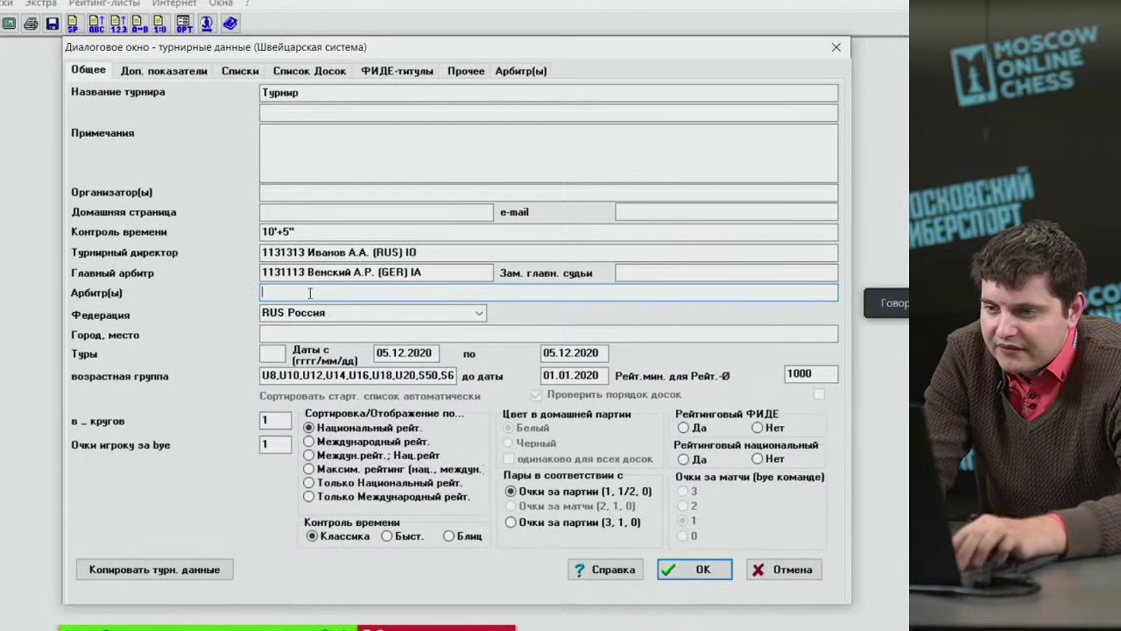
click(310, 331)
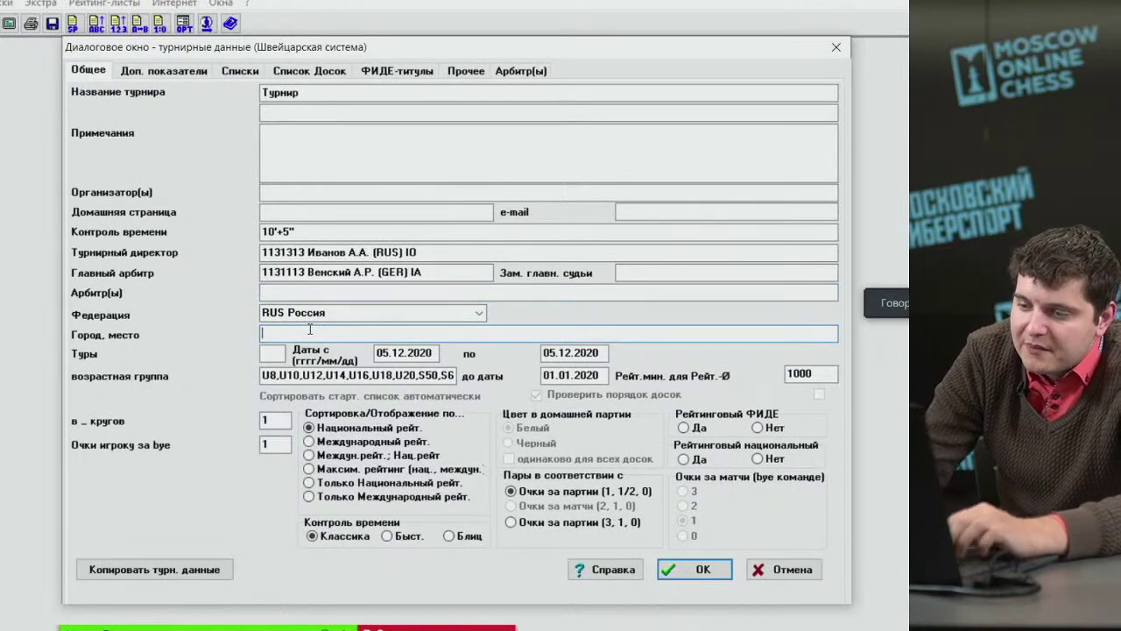
text(Vjc)
key(BackSpace)
key(BackSpace)
key(BackSpace)
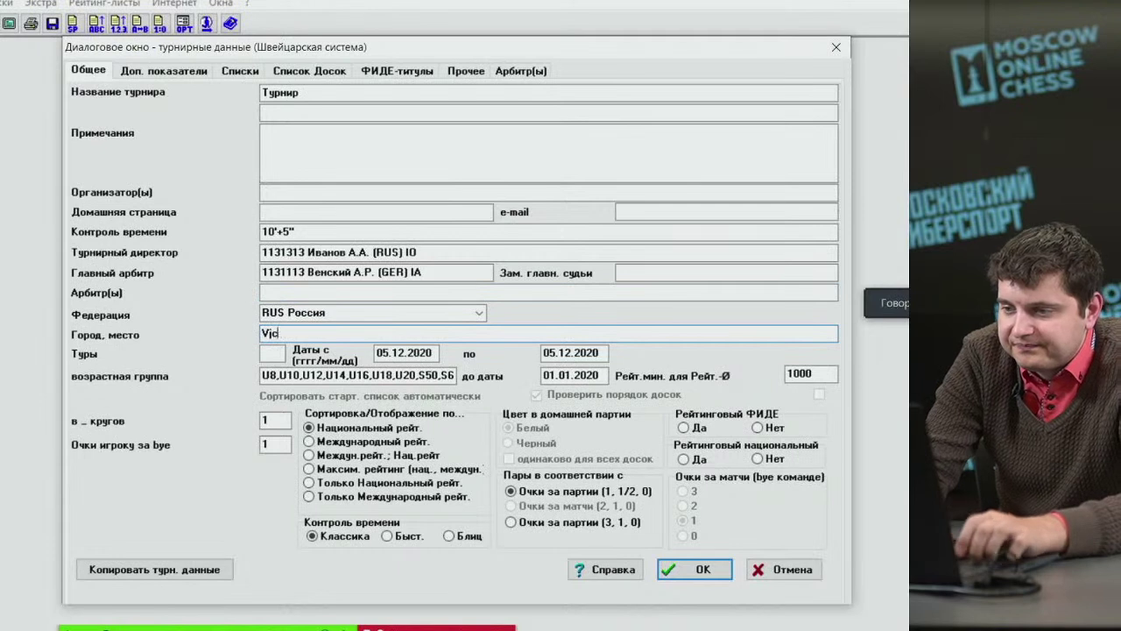
text(Москв)
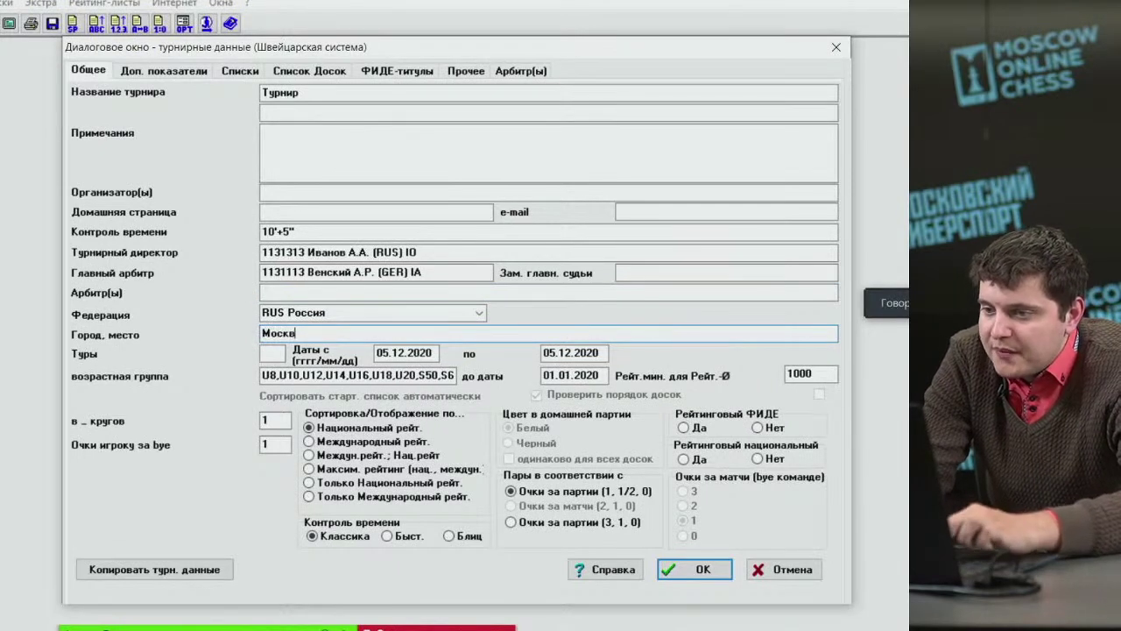
text(а)
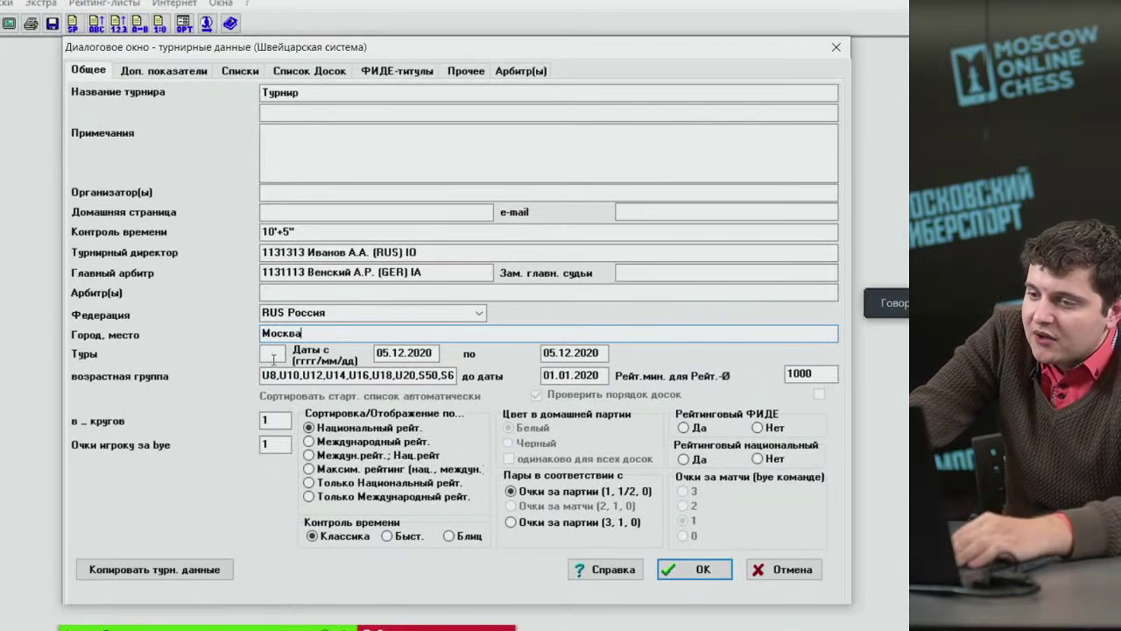
Set 5 rounds, mark FIDE and national rating as Да, and confirm the tournament data.
click(274, 356)
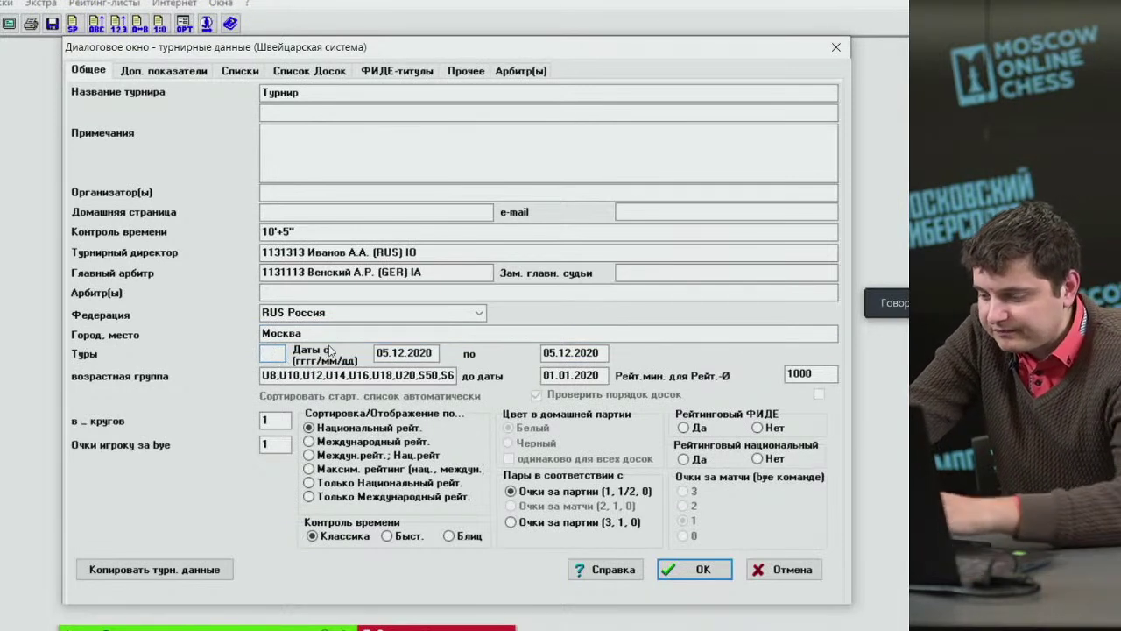
text(5)
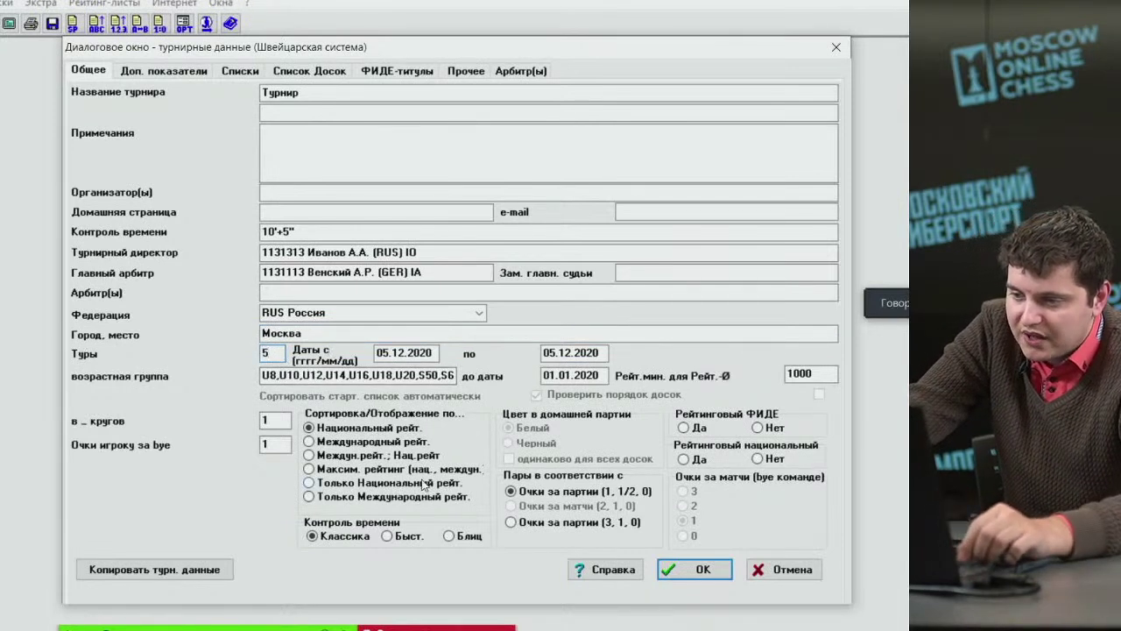
key(Tab)
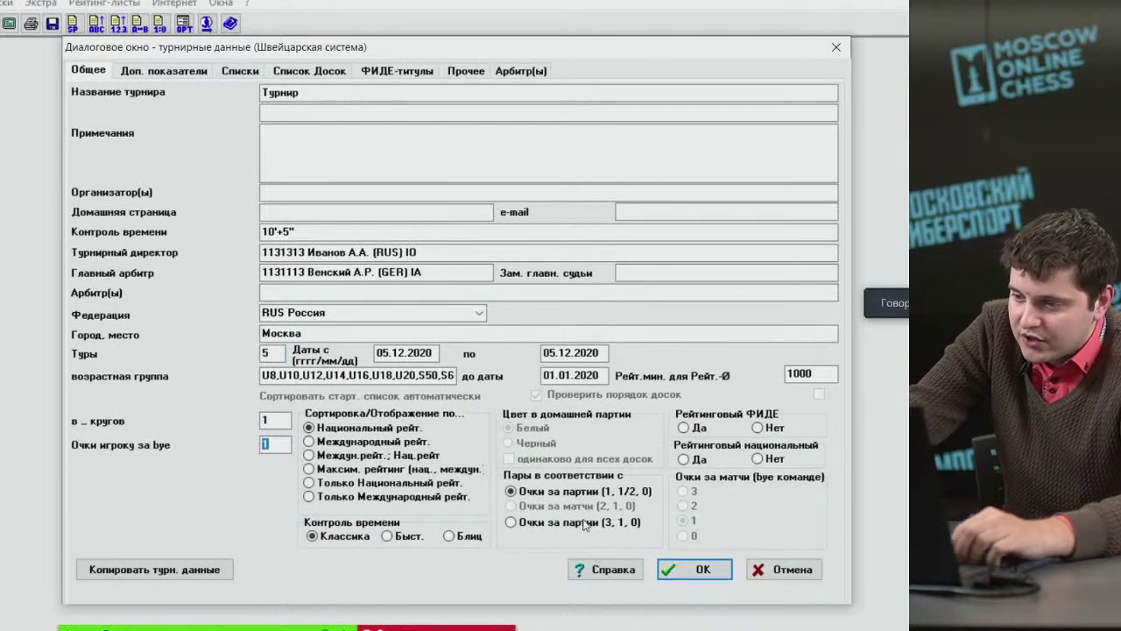
click(684, 429)
click(686, 459)
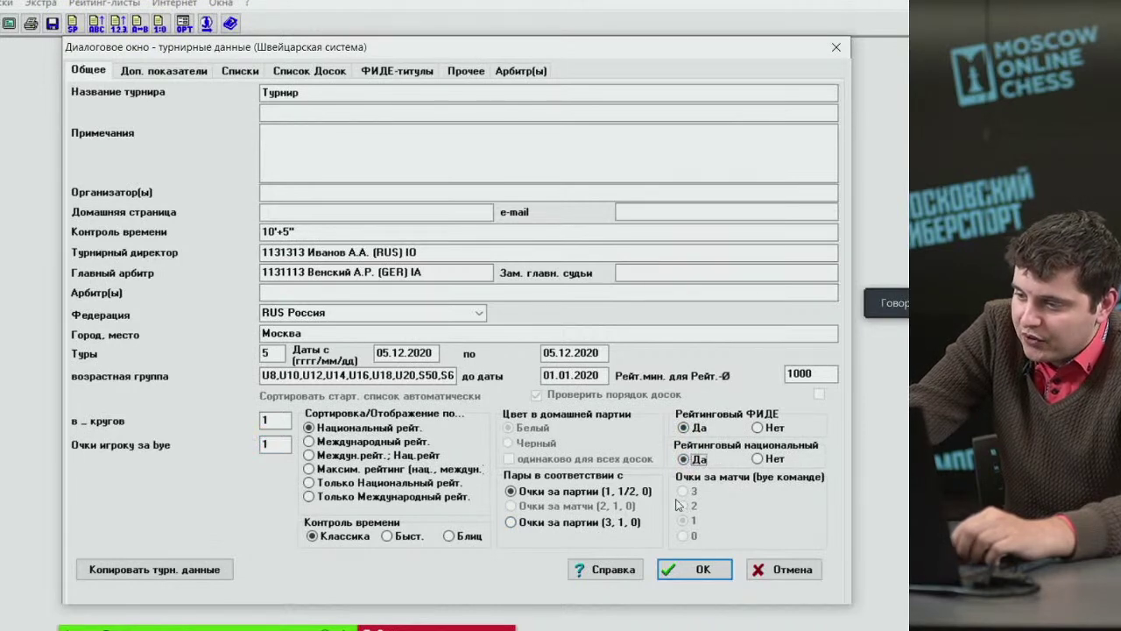
click(698, 570)
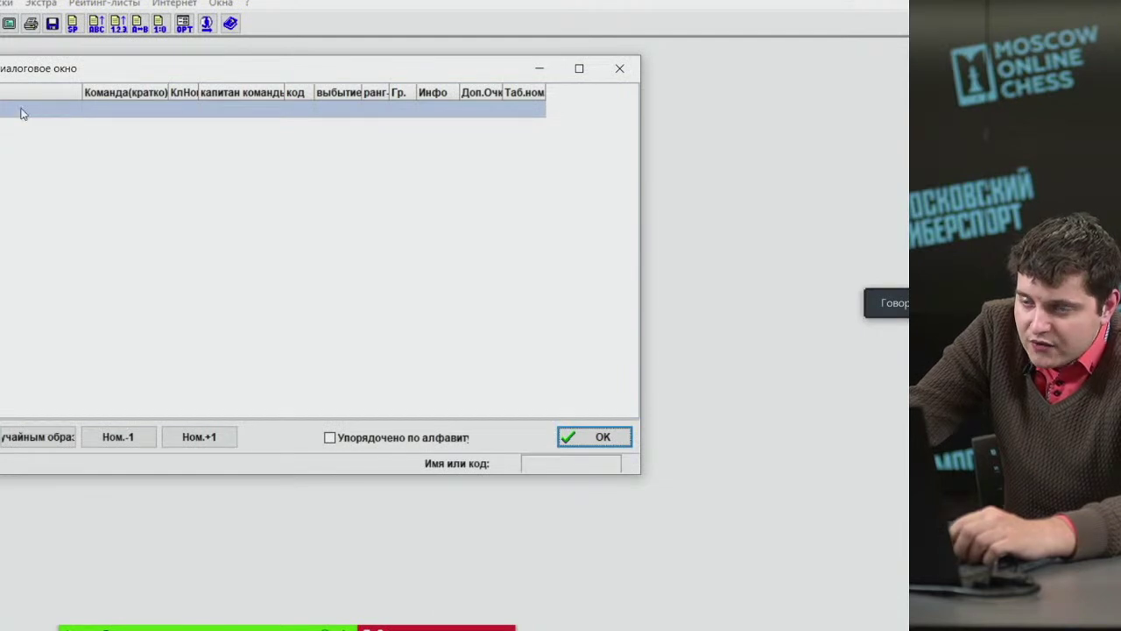
Enter Команда 1 and Команда 2 as the first two team names.
drag(27, 81, 84, 64)
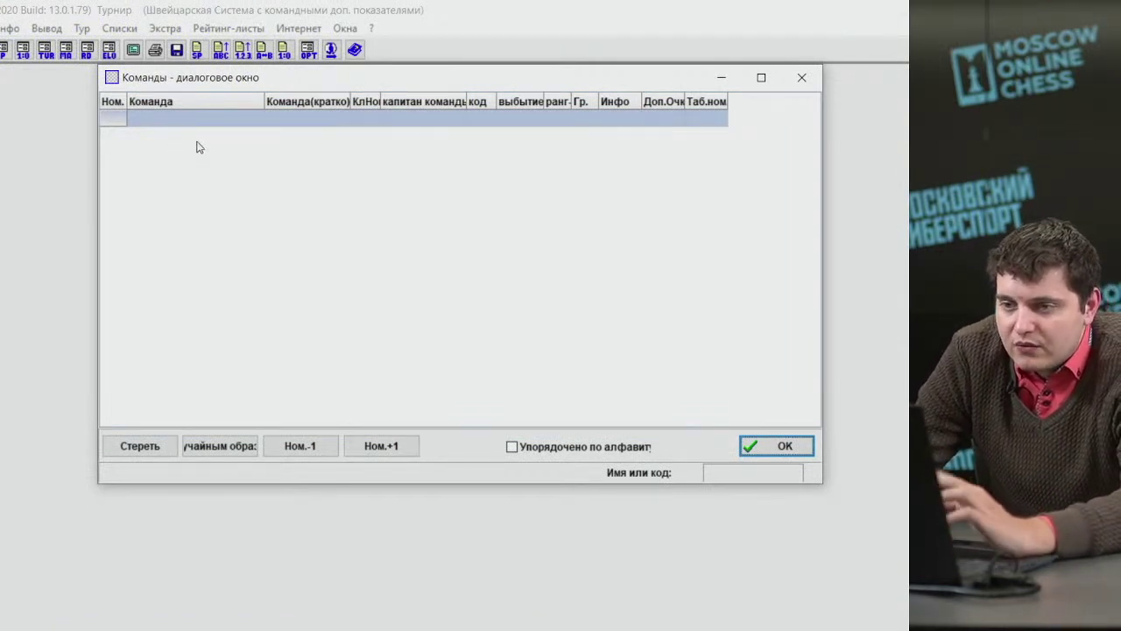
click(183, 123)
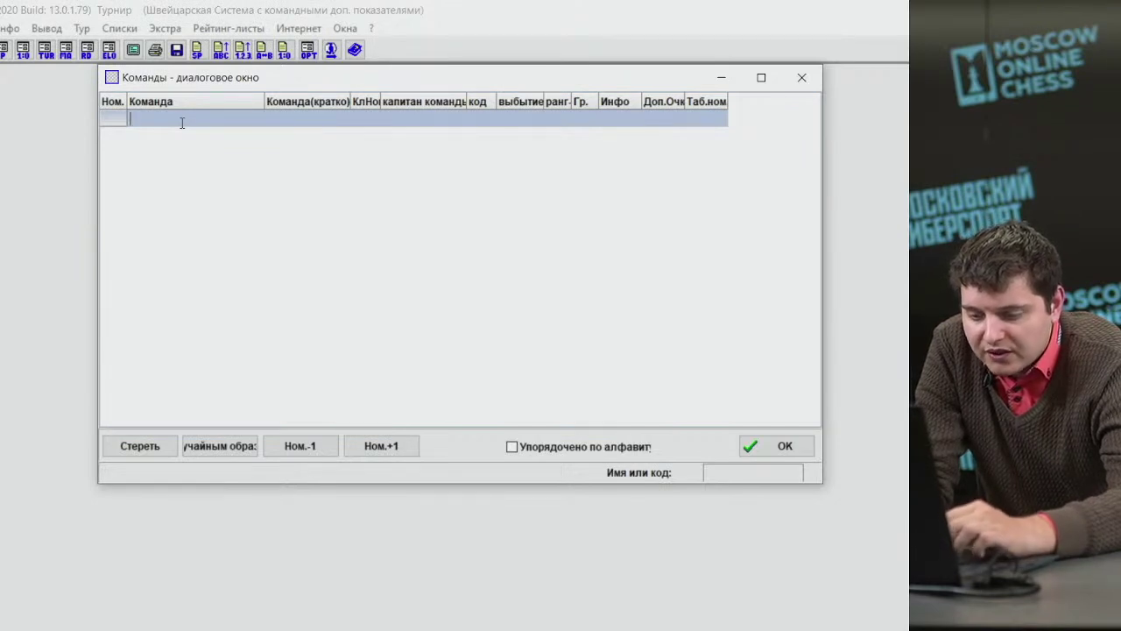
text(Команда 1)
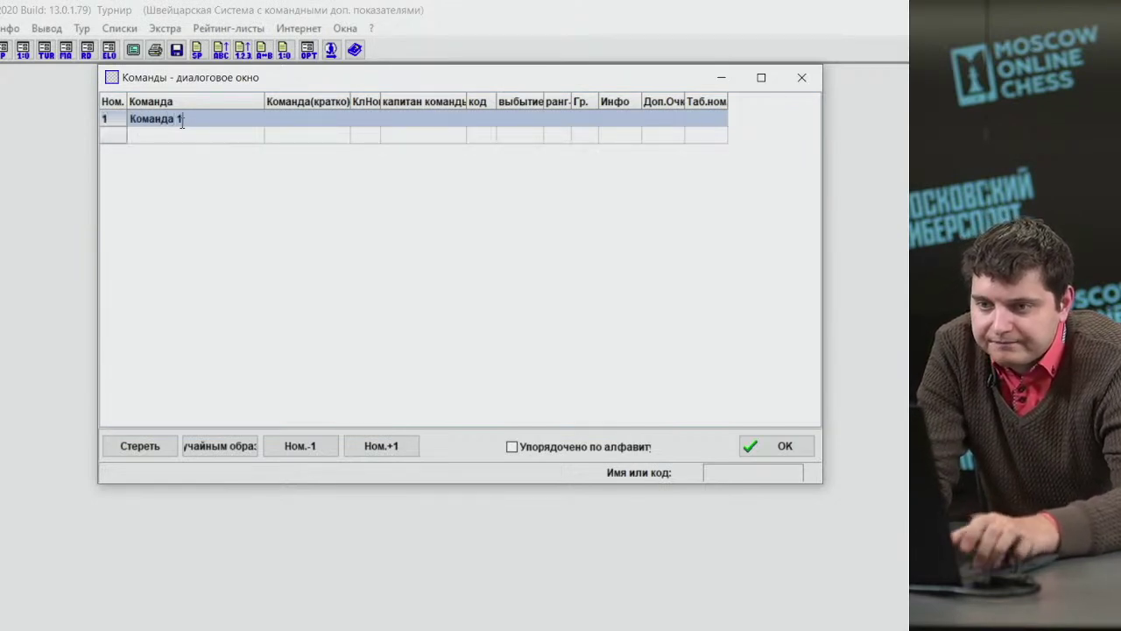
click(193, 140)
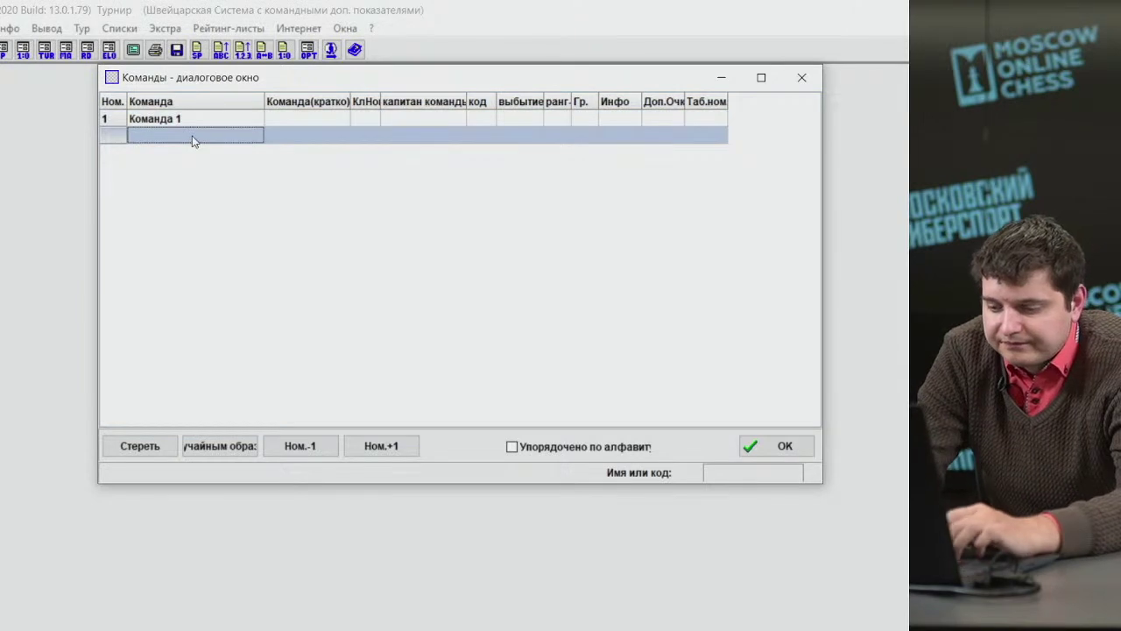
text(кОМАНДА)
key(BackSpace)
key(BackSpace)
key(BackSpace)
key(BackSpace)
key(BackSpace)
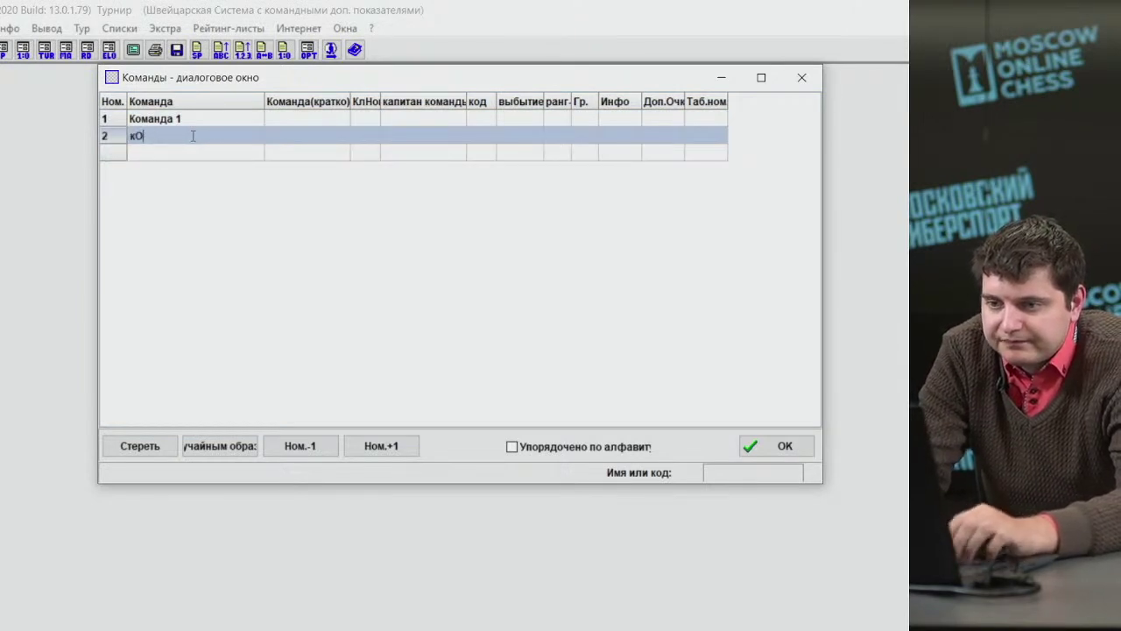
key(BackSpace)
key(BackSpace)
key(Up)
key(ctrl+c)
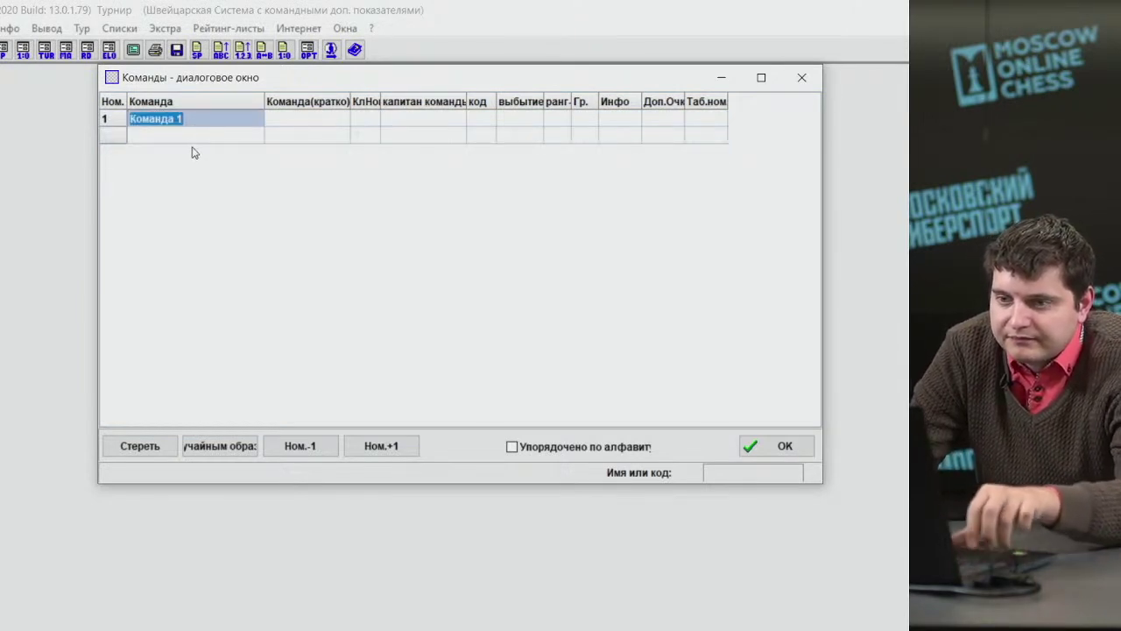
click(193, 142)
key(ctrl+v)
key(BackSpace)
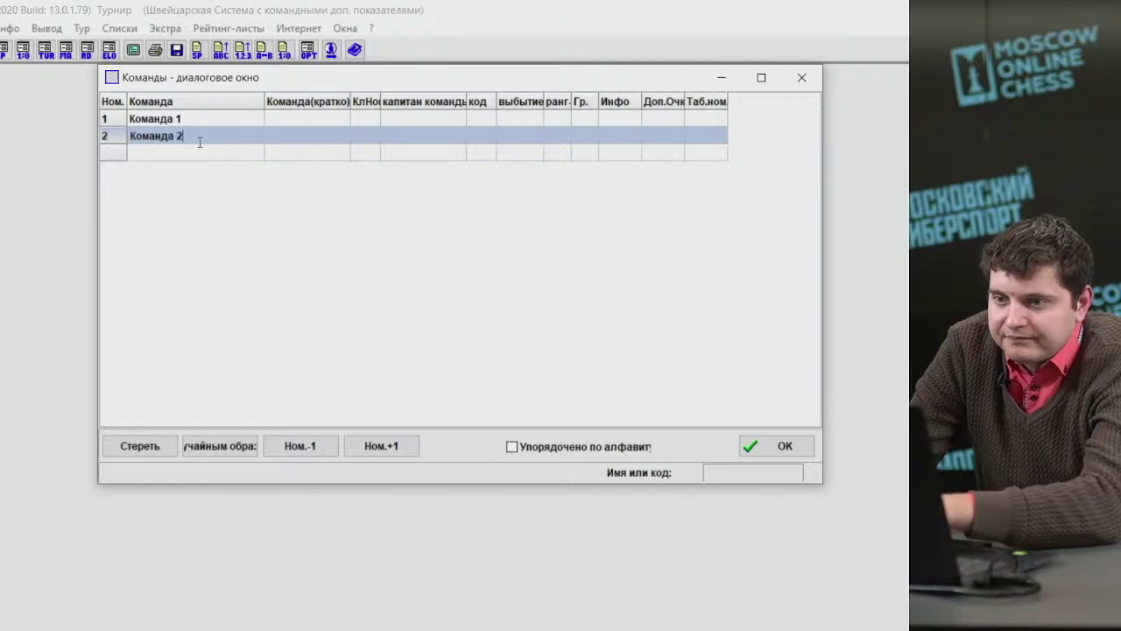
text(22)
key(BackSpace)
click(195, 152)
Add Команда 3, Команда 4 and Команда 5 in the following rows.
key(ctrl+v)
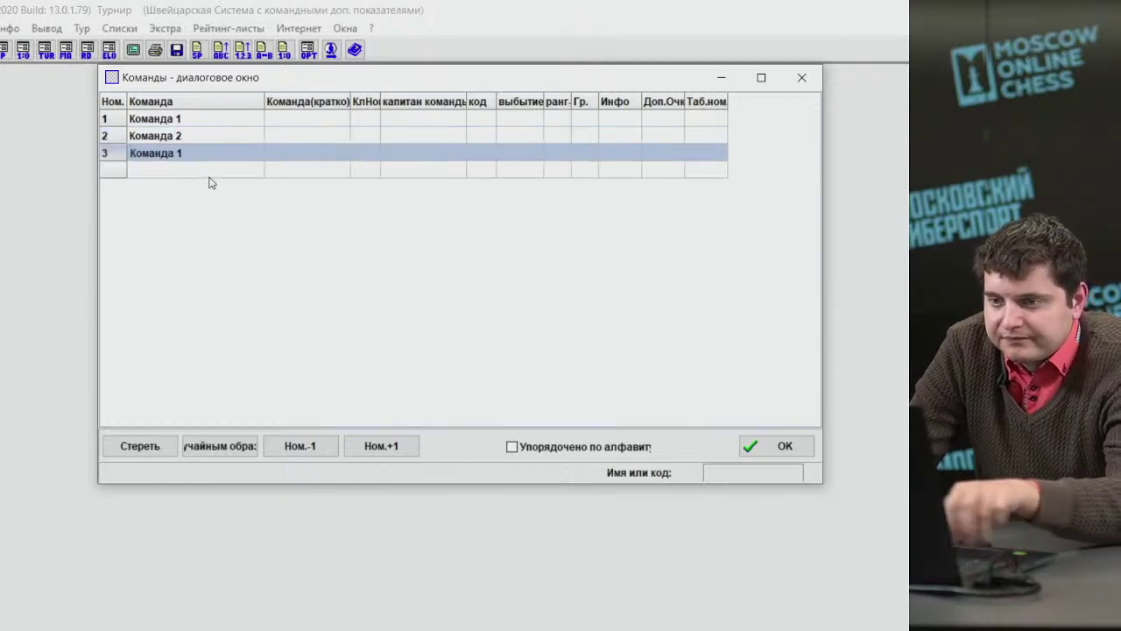
key(BackSpace)
click(196, 171)
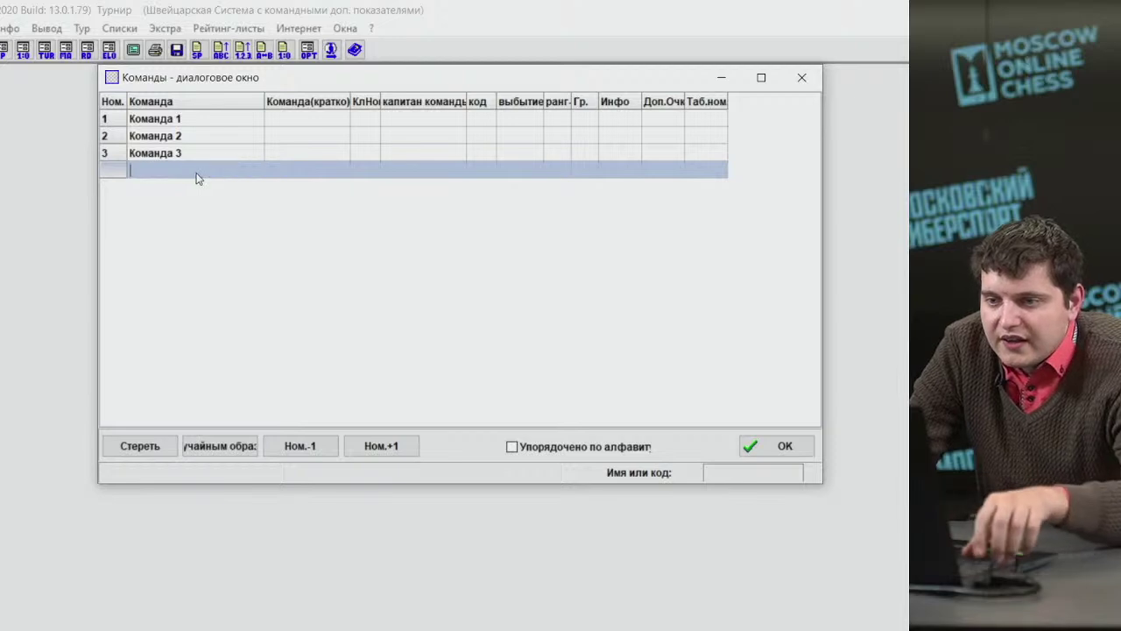
key(ctrl+v)
key(BackSpace)
text(4)
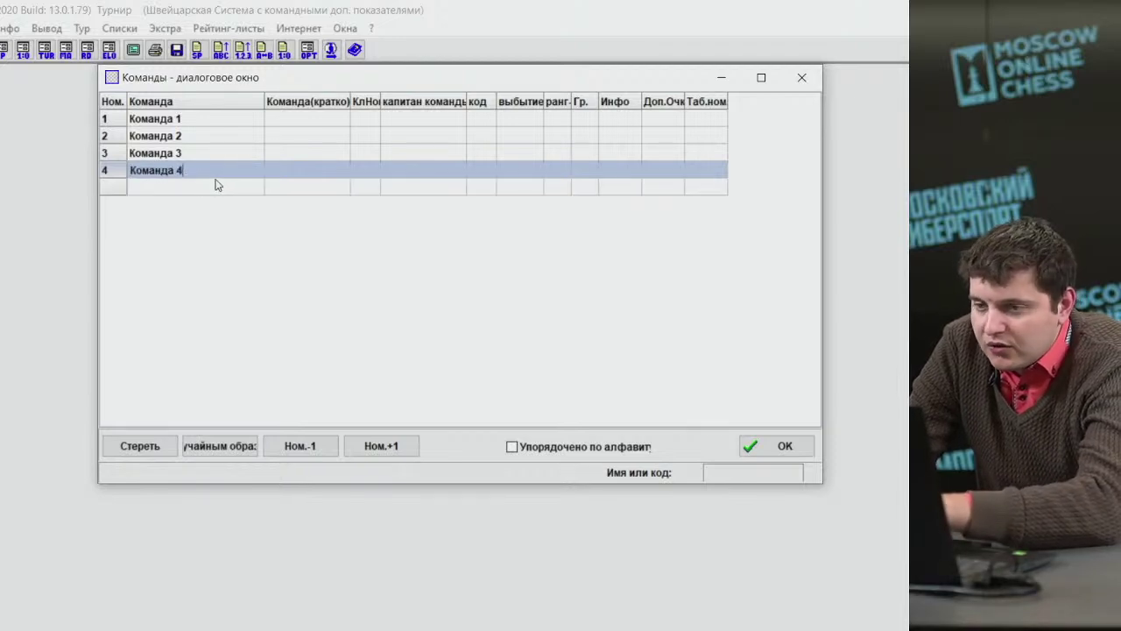
click(202, 190)
key(ctrl+v)
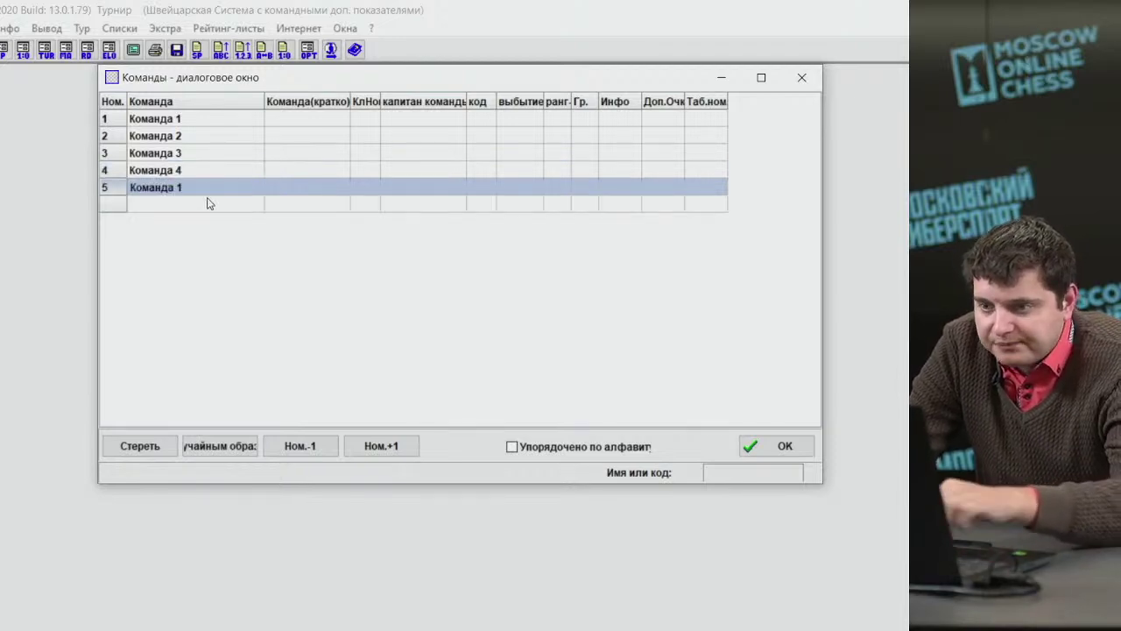
key(BackSpace)
text(5)
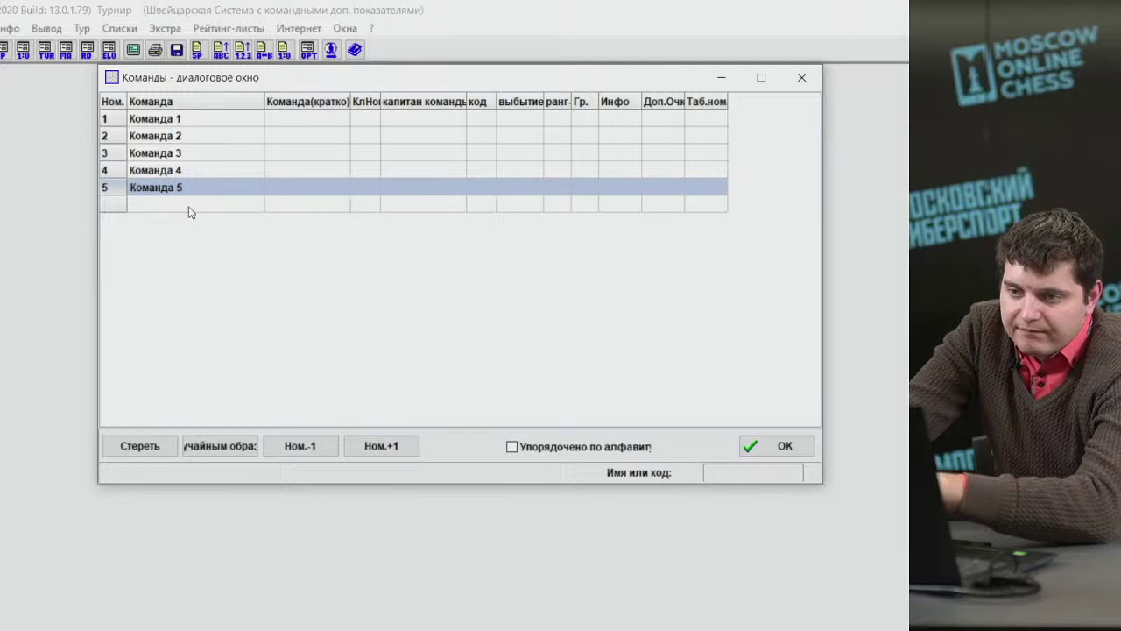
click(186, 205)
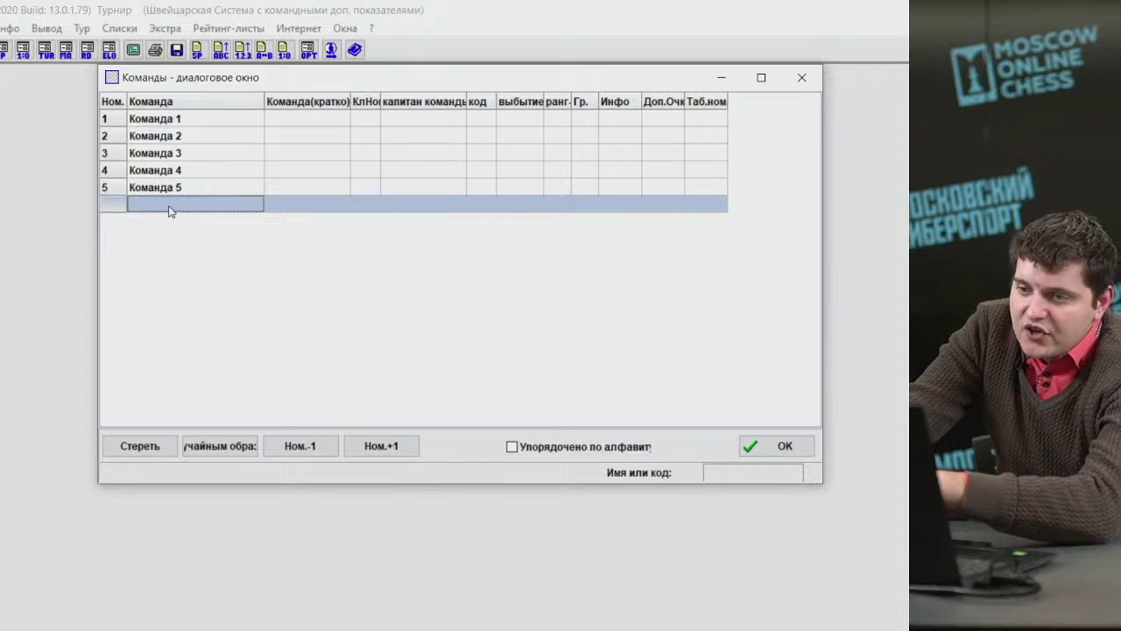
Name the sixth team Без команды and confirm the team list.
double_click(171, 211)
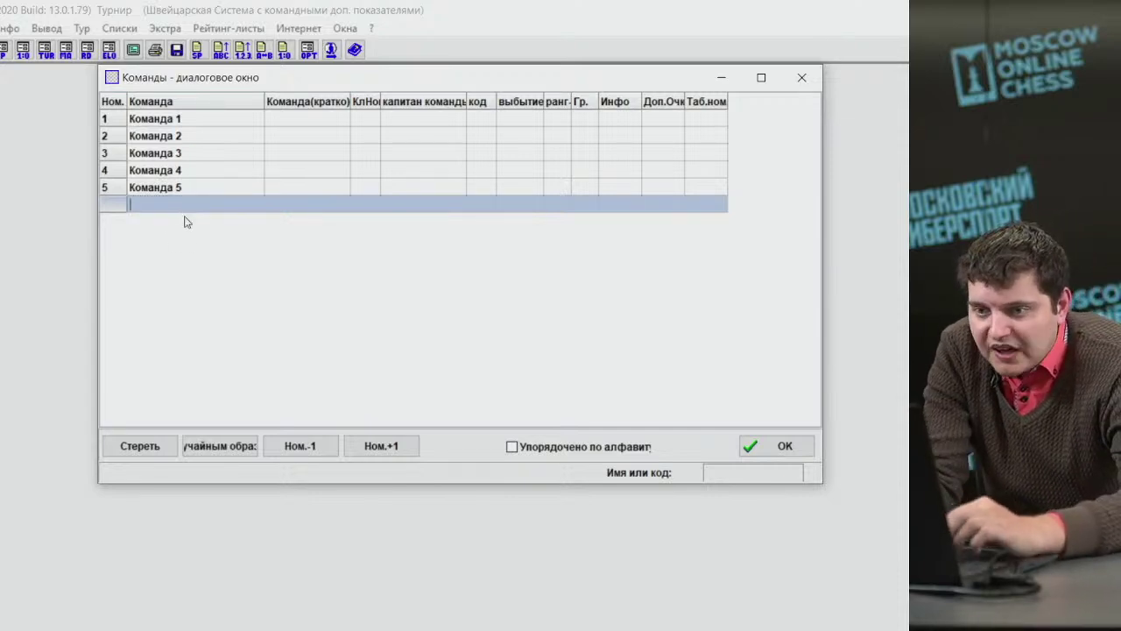
text(бЕЗ)
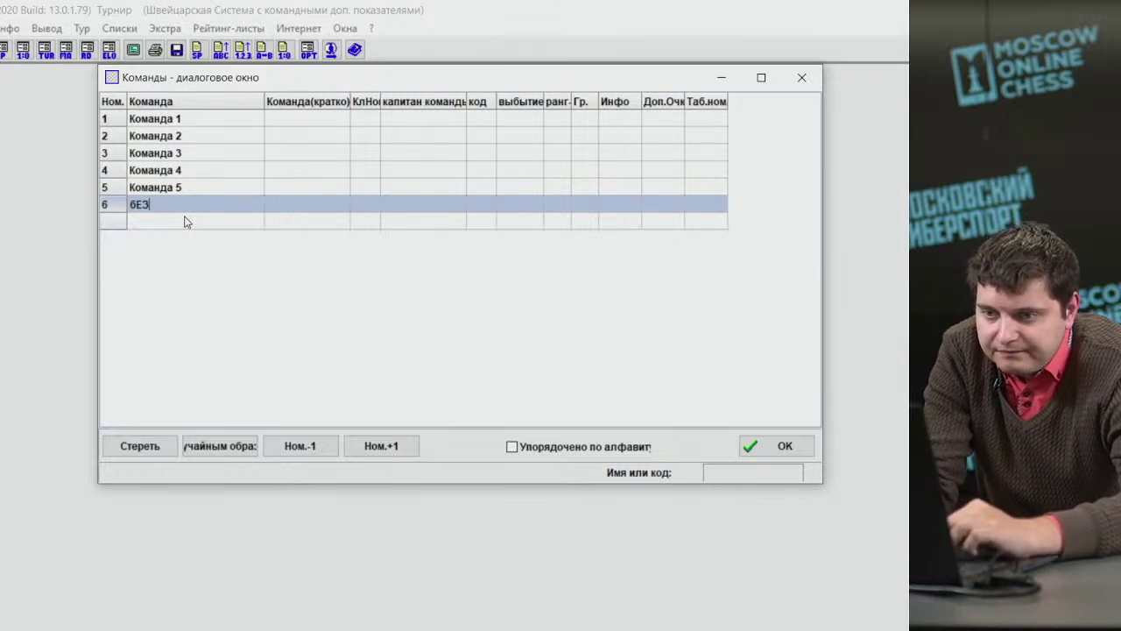
key(BackSpace)
key(BackSpace)
key(BackSpace)
text(бЕЗ)
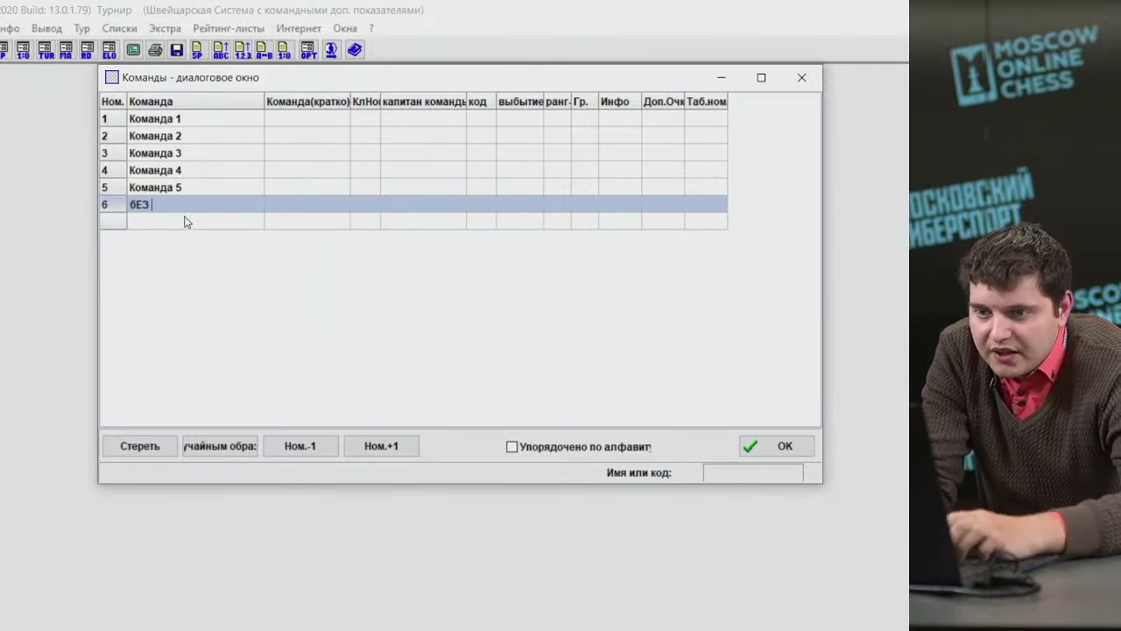
key(BackSpace)
text(б)
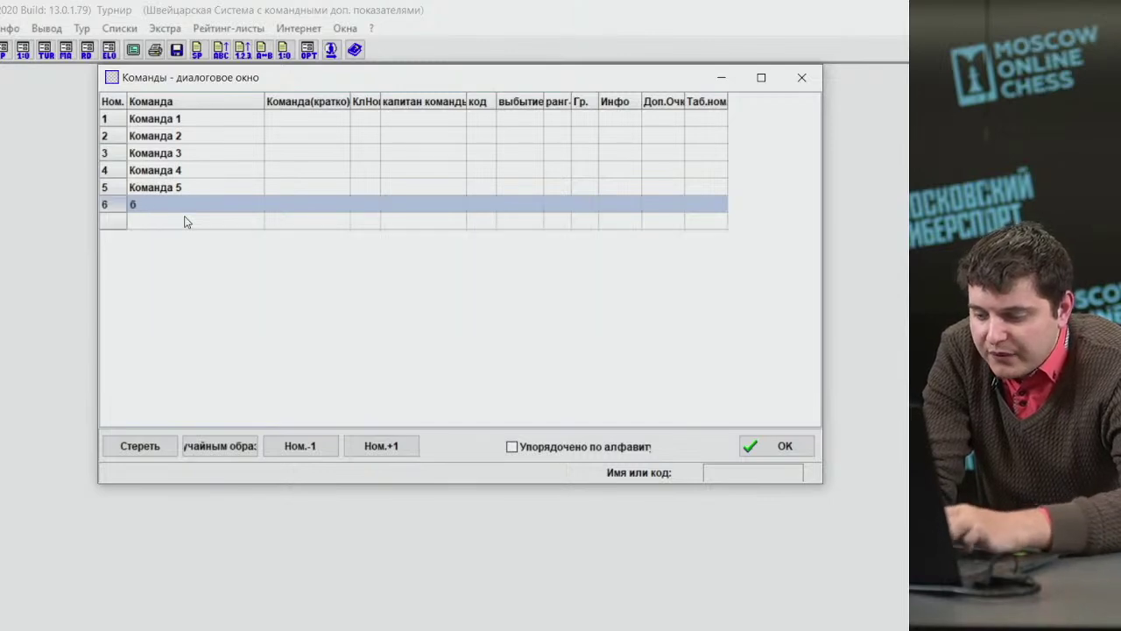
key(BackSpace)
key(BackSpace)
key(BackSpace)
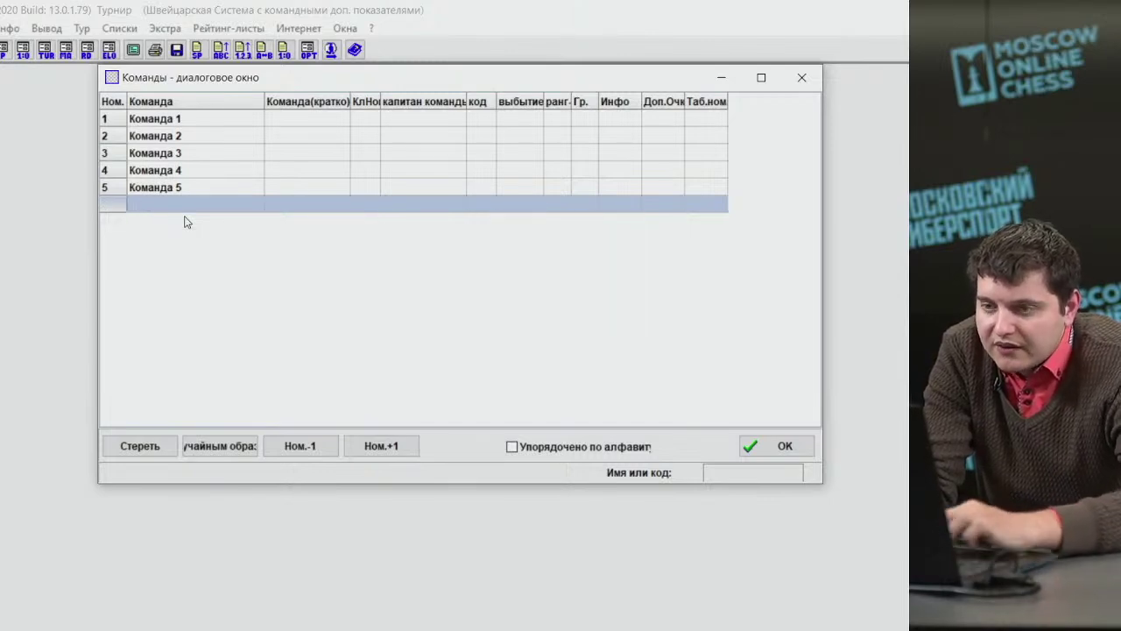
text(Без)
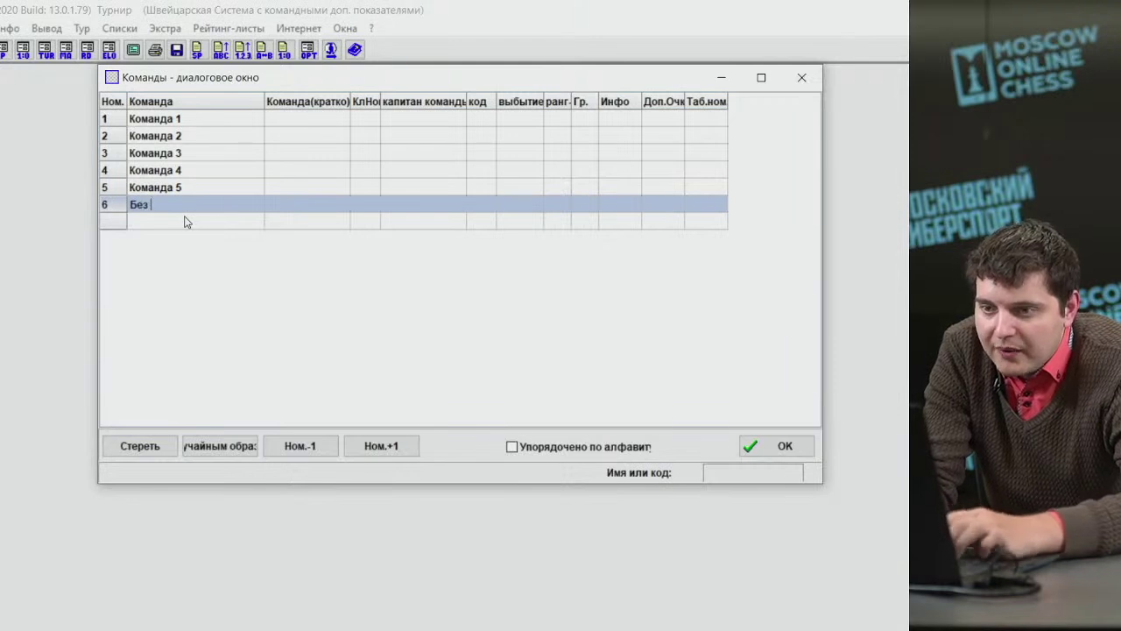
text( ком)
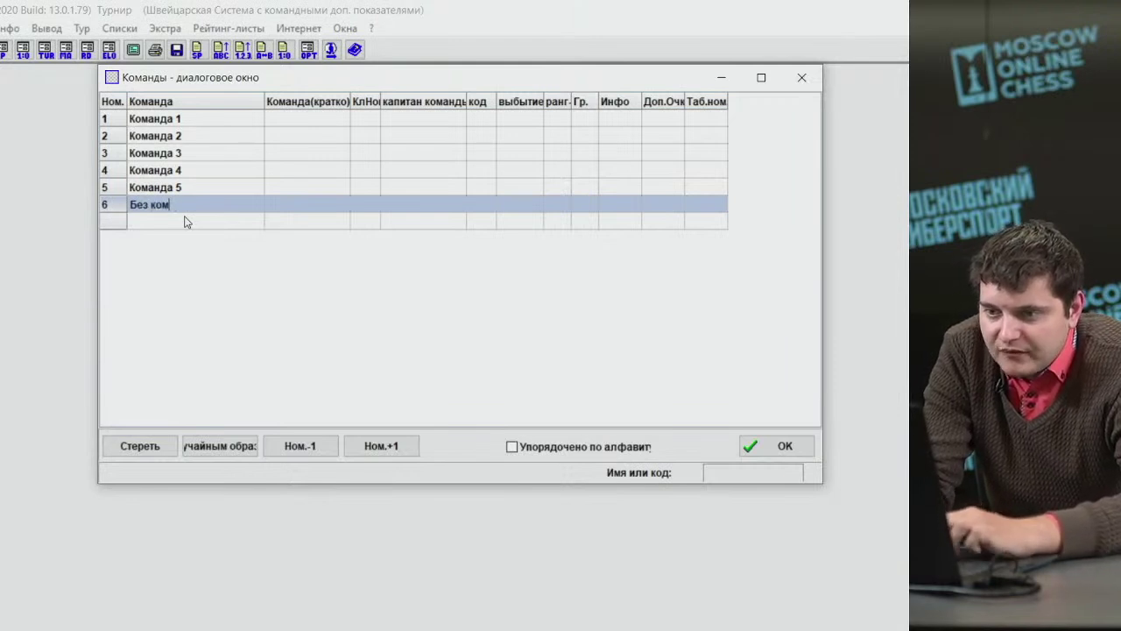
text(анды)
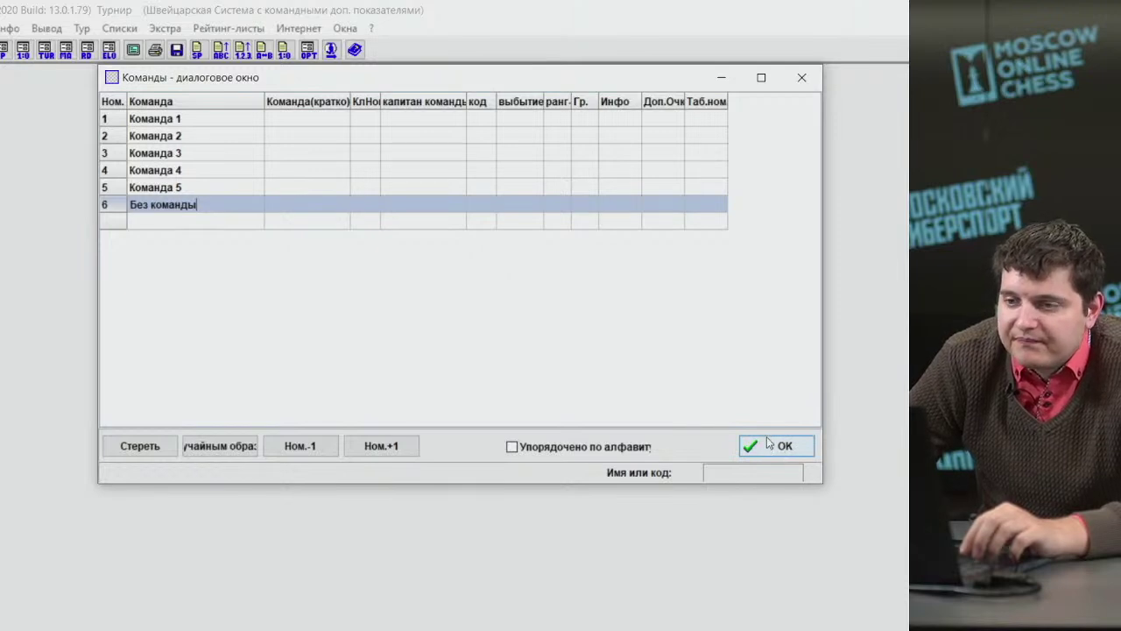
click(768, 444)
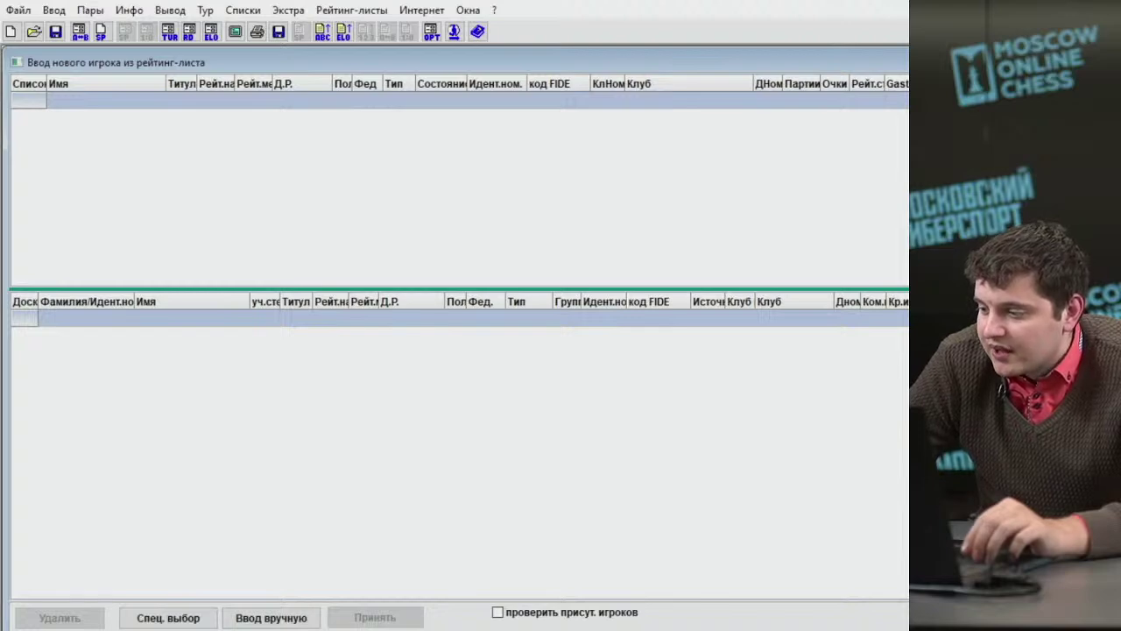
Search the rating list by surname and add two matching players to Команда 1.
text(Иванов)
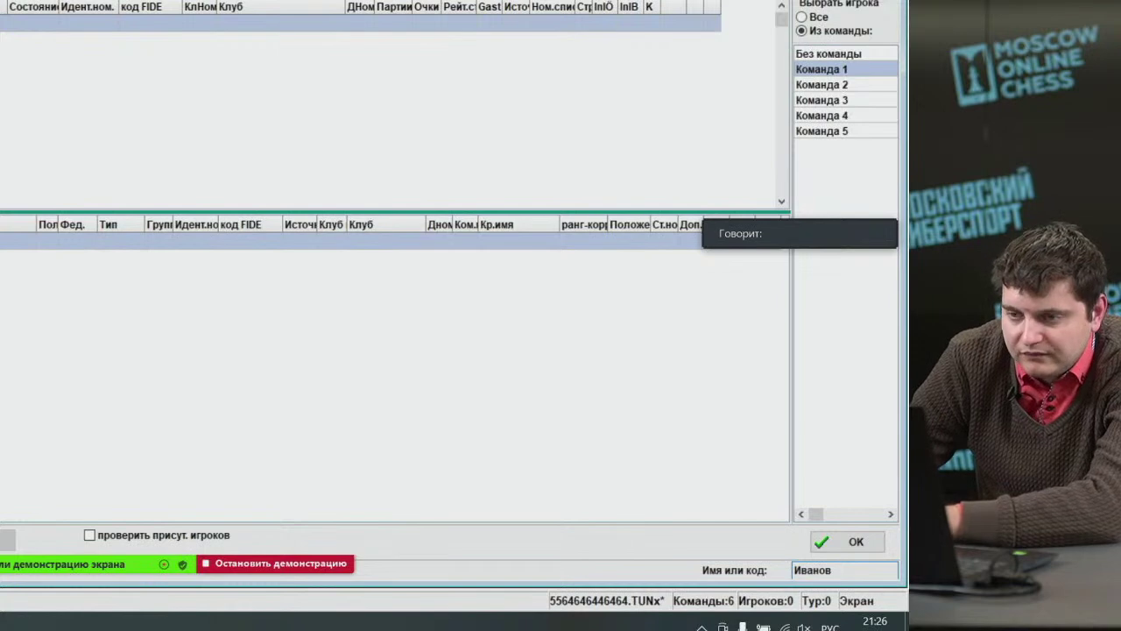
key(Return)
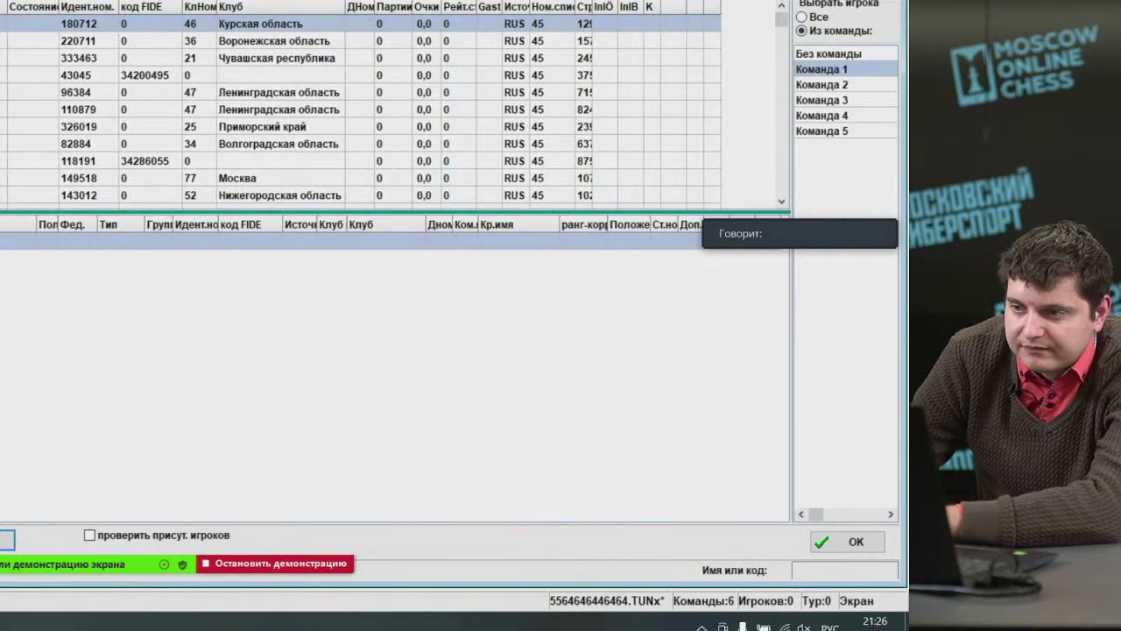
key(Down)
key(Down)
key(Return)
key(Down)
key(Return)
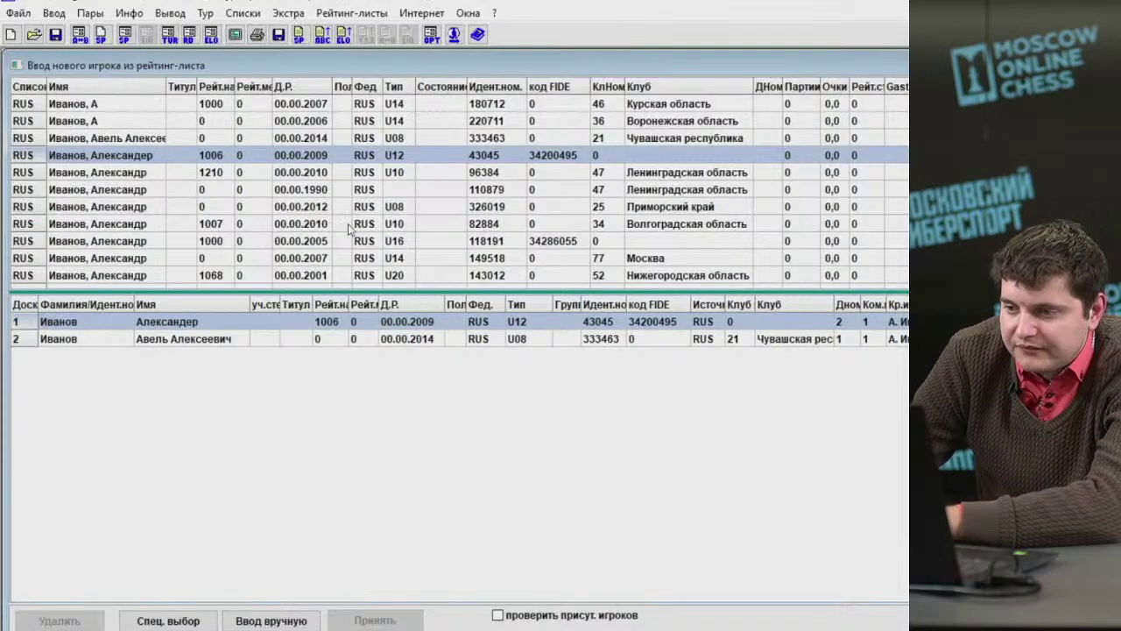
key(Delete)
key(Delete)
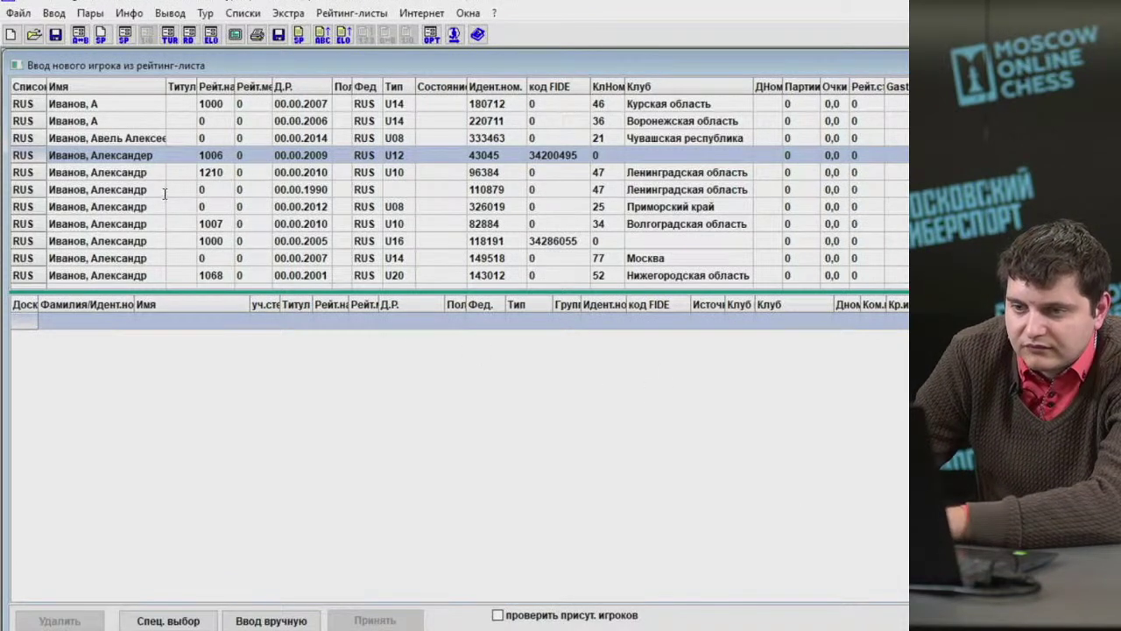
Search another surname and add two rating-list players to Команда 3, one rated 1000.
text(Коробов)
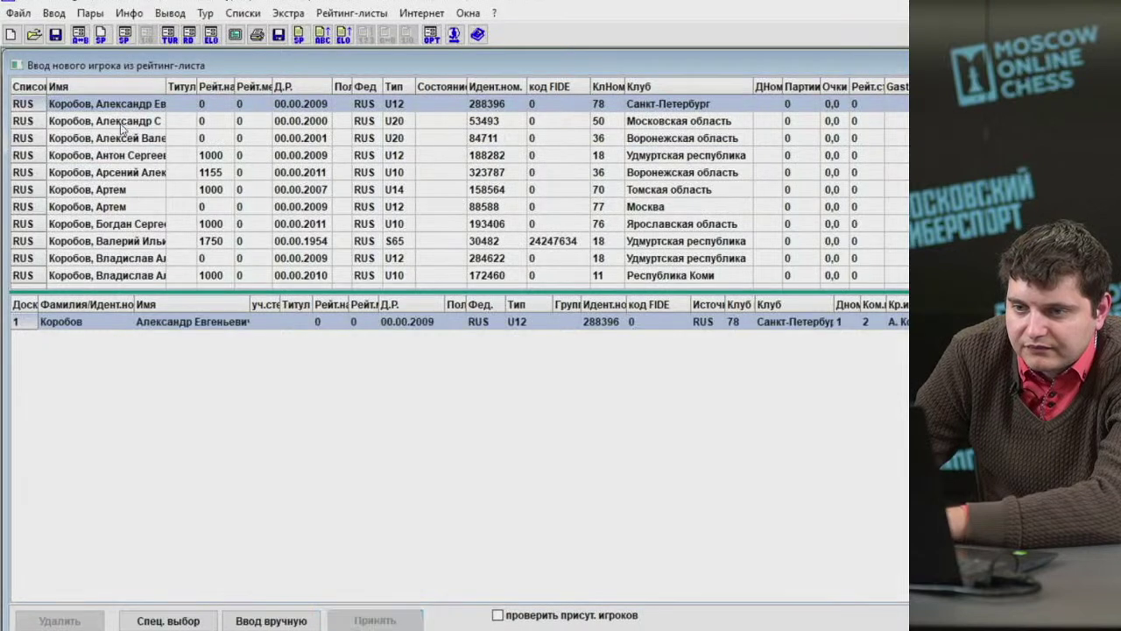
click(122, 125)
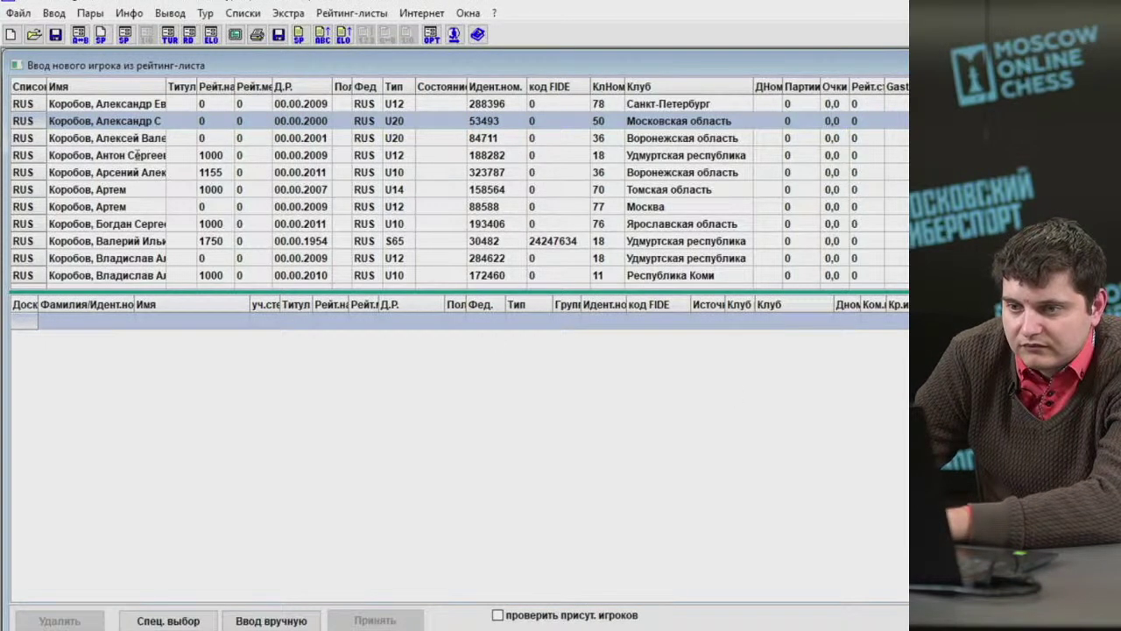
double_click(136, 123)
click(133, 140)
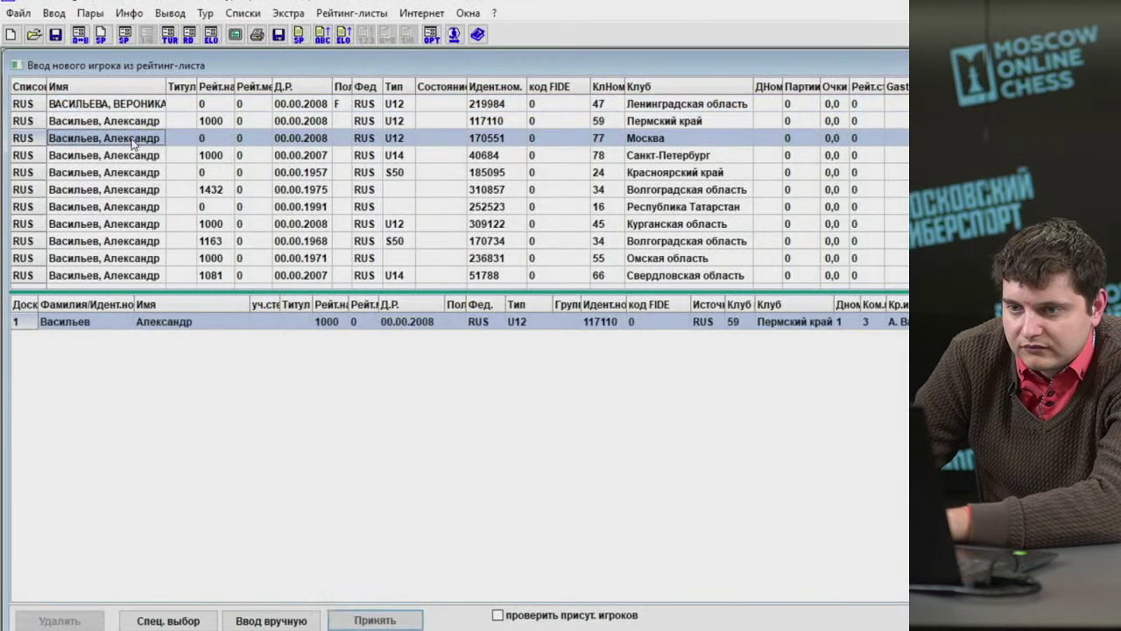
double_click(133, 145)
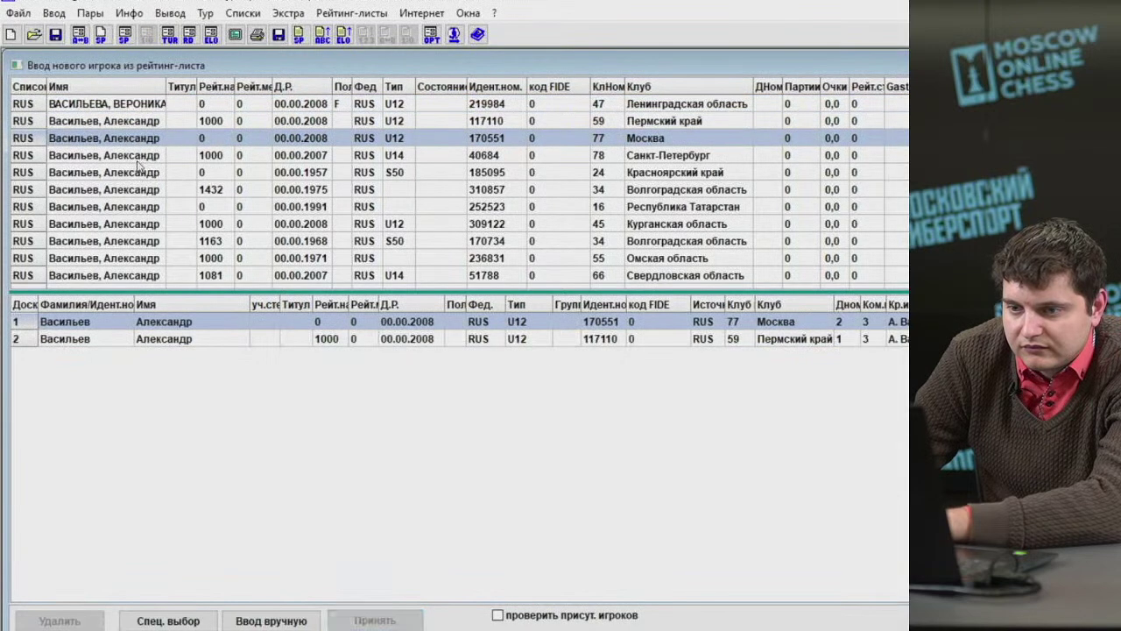
click(327, 322)
text(1000)
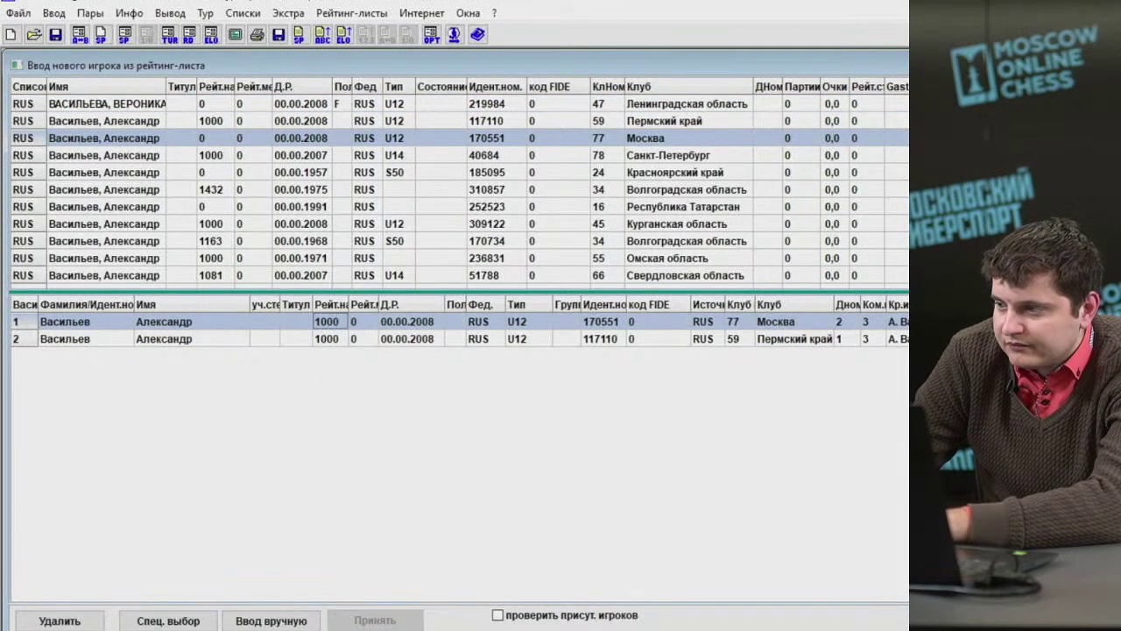
key(Delete)
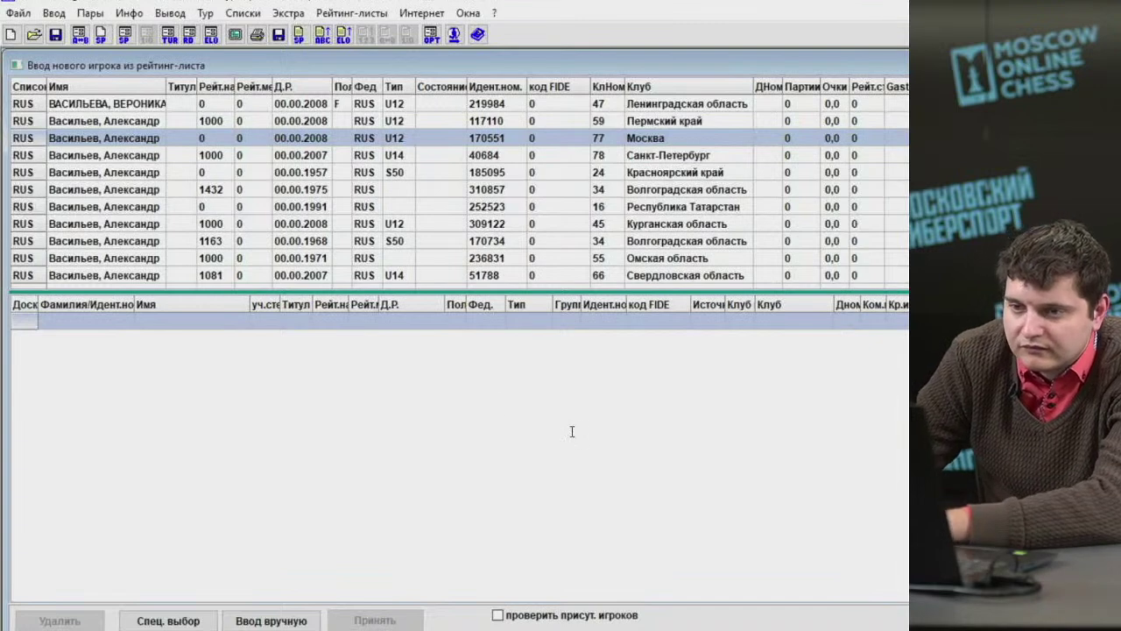
Search a further surname and add two found players for Команда 4.
text(Конкин)
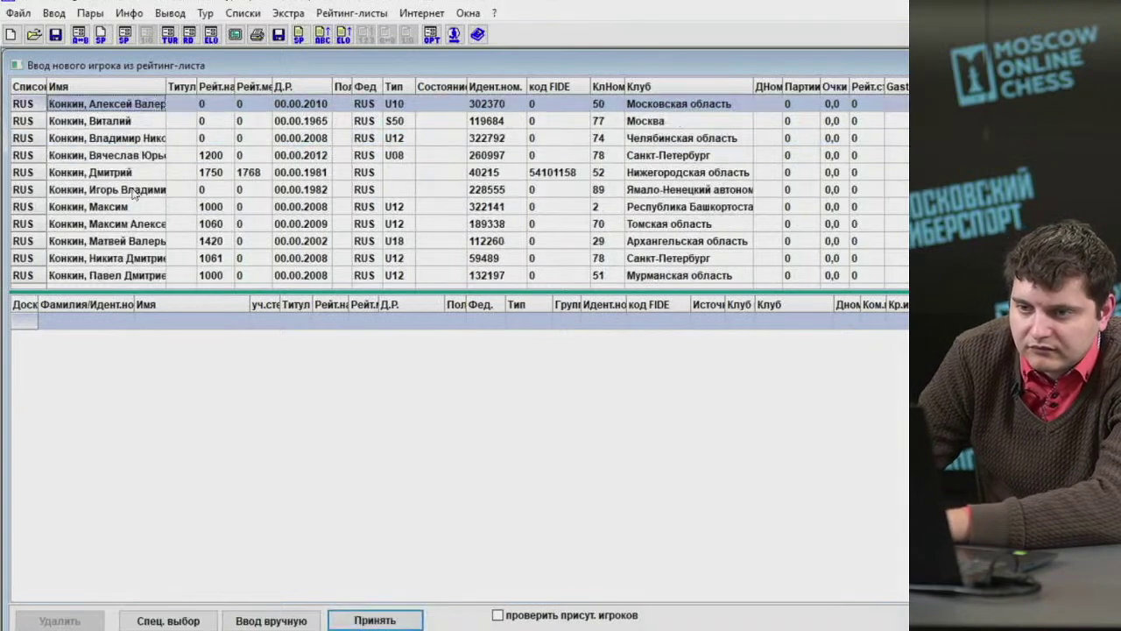
key(Return)
key(Down)
key(Return)
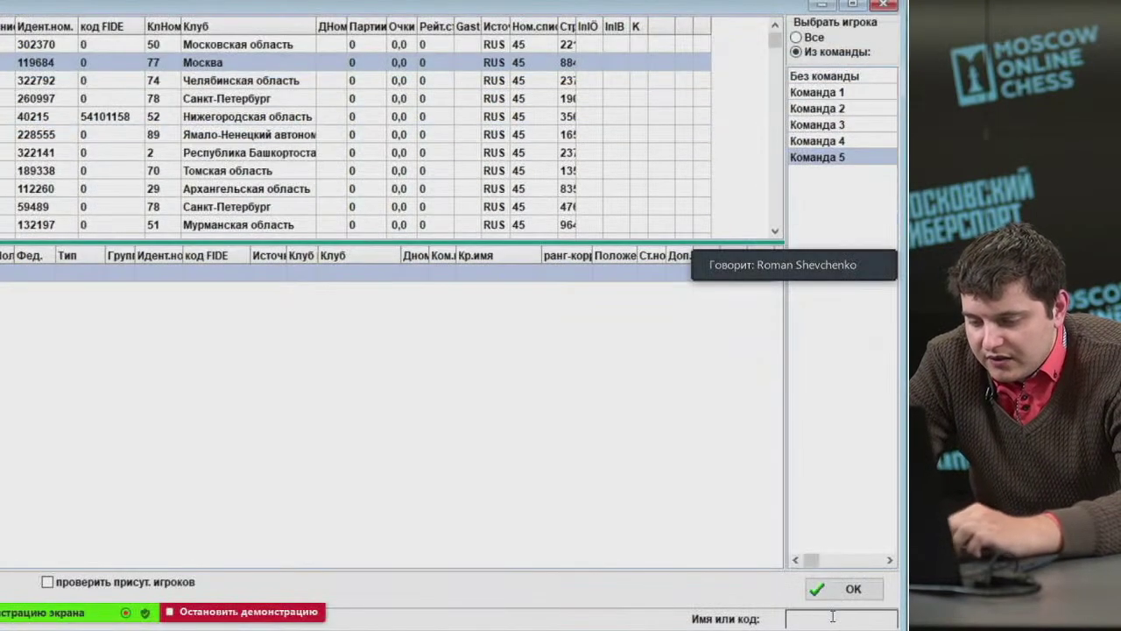
Search a surname and add two rating-list players to Команда 5, each rated 1000.
text(орлов)
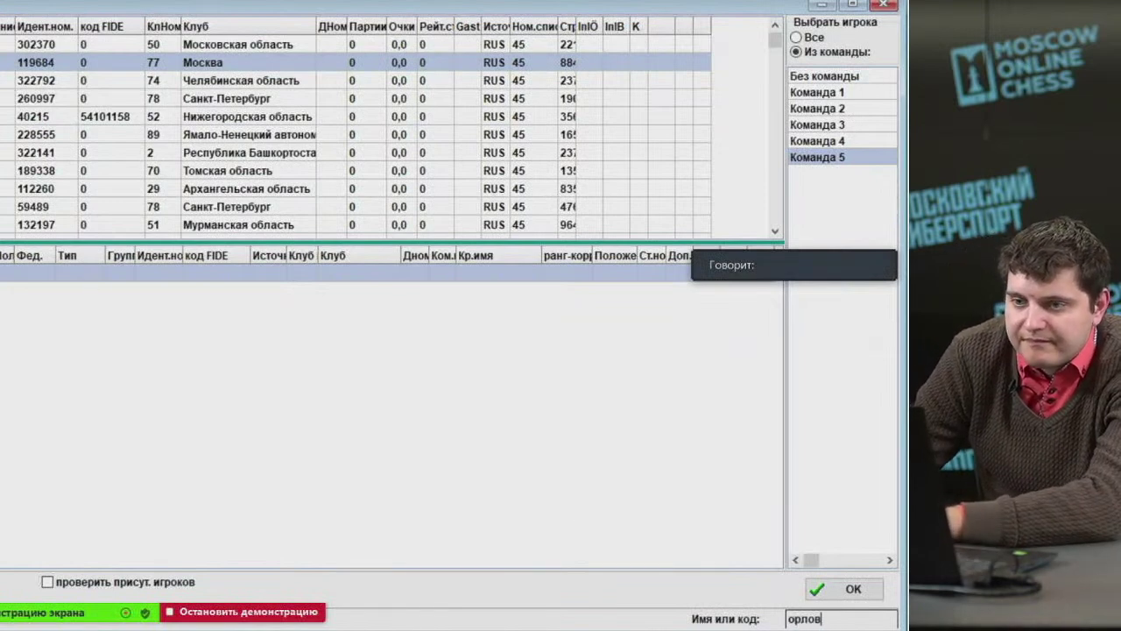
key(Return)
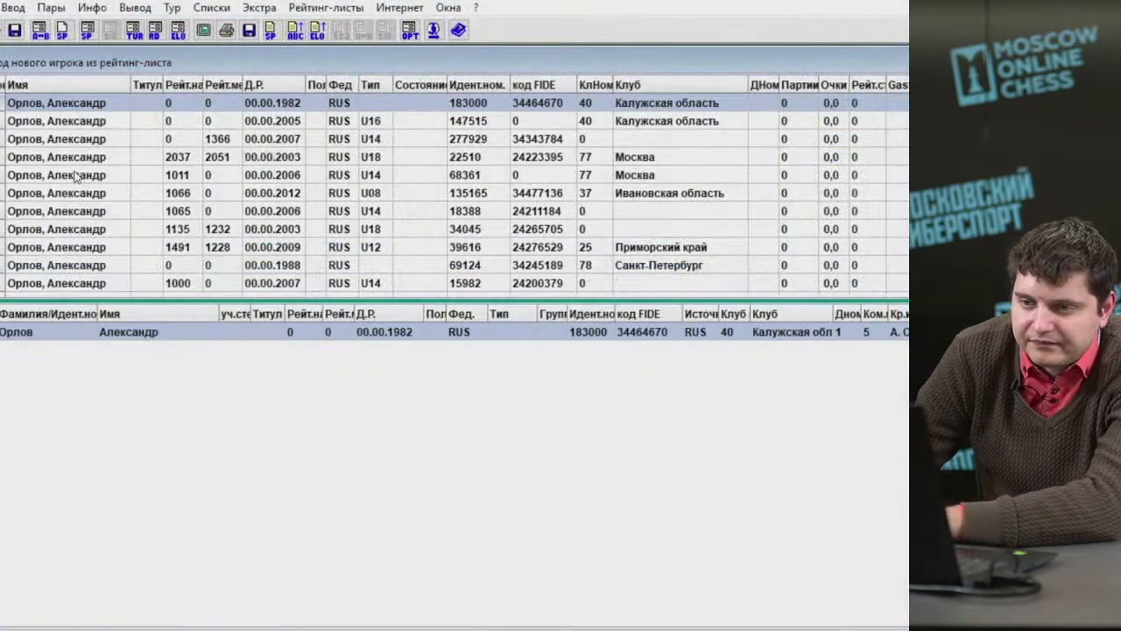
double_click(70, 123)
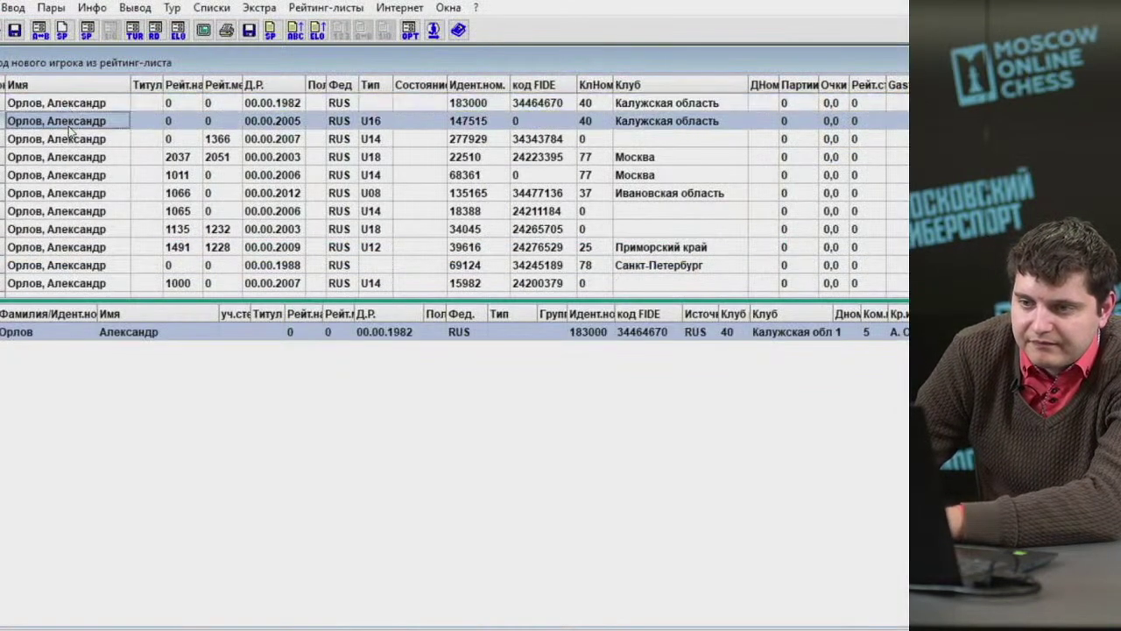
text(1000)
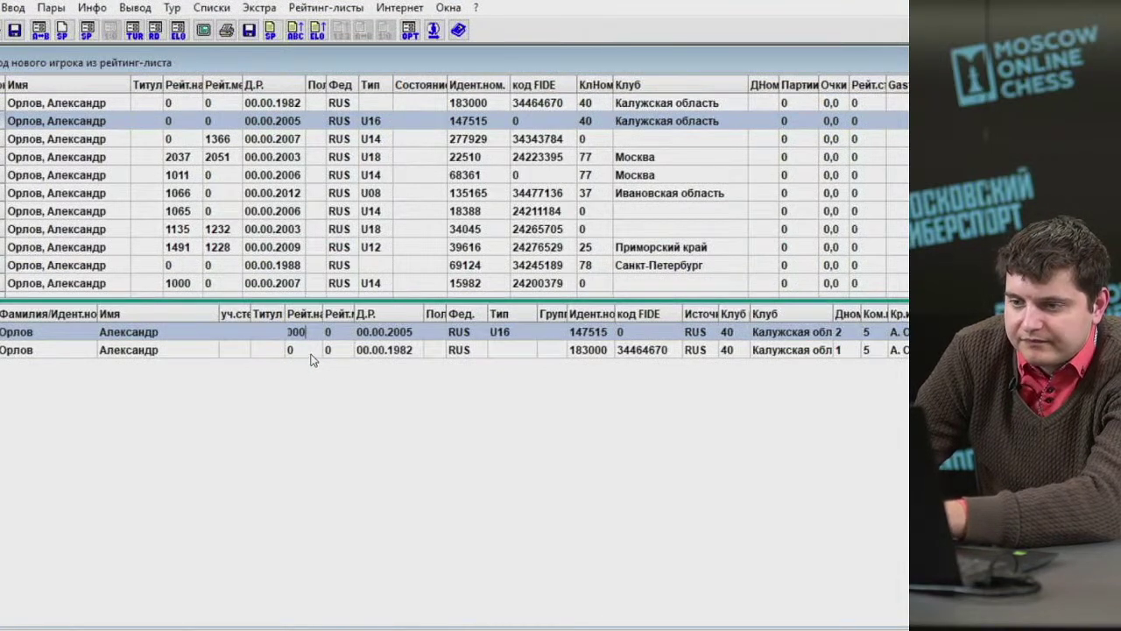
click(309, 355)
text(1000)
Step back through the earlier teams' line-ups and clear the line-up table.
key(Return)
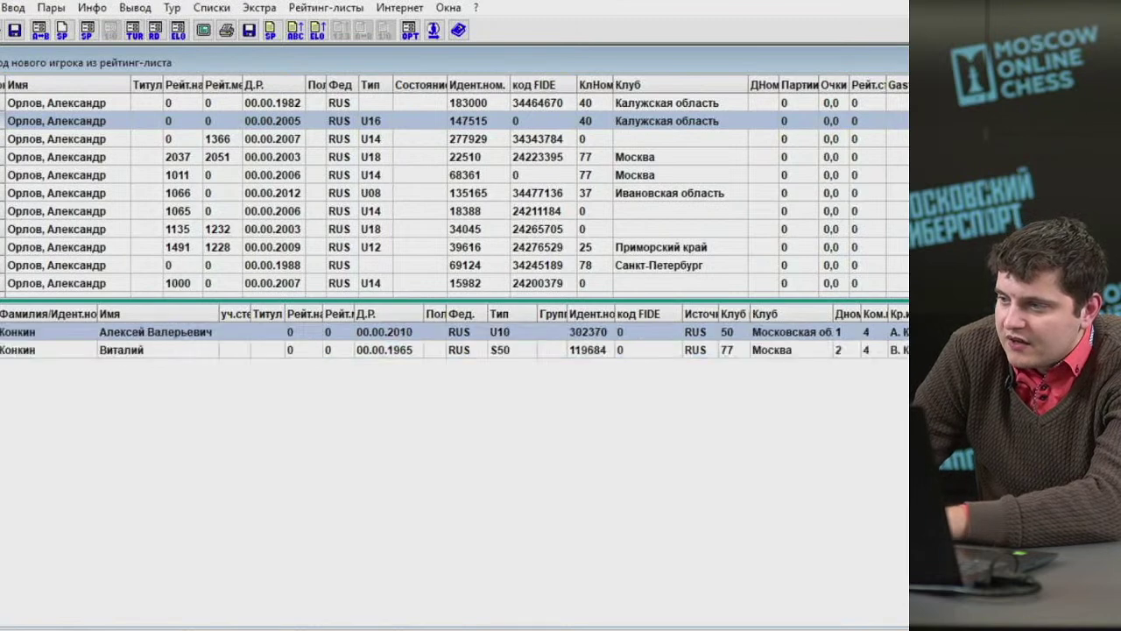
key(Return)
key(Return)
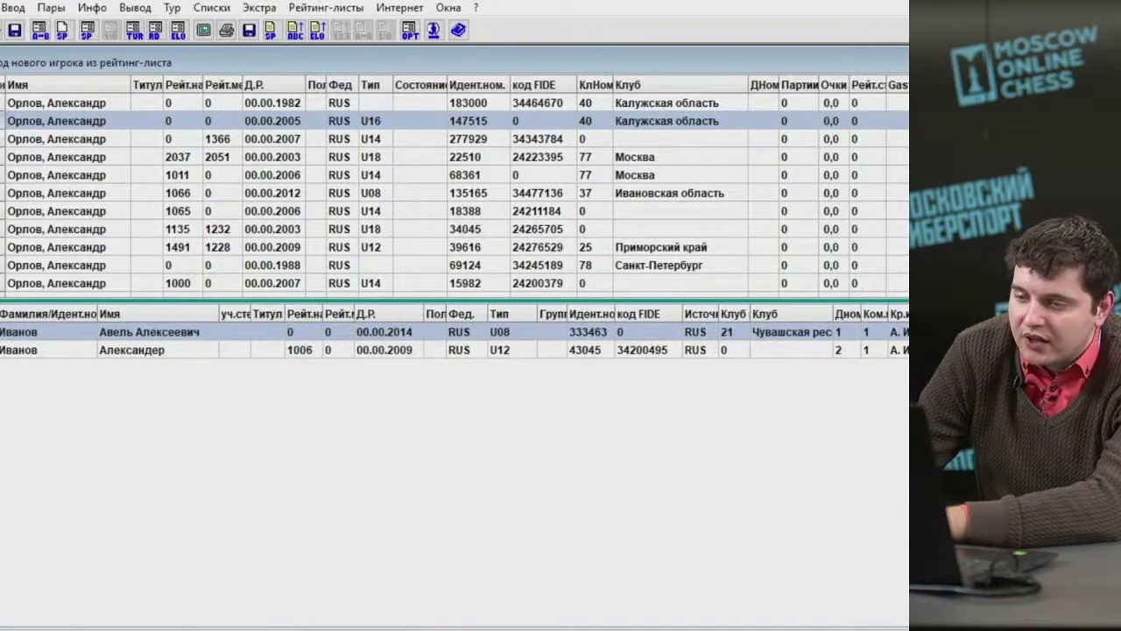
key(Delete)
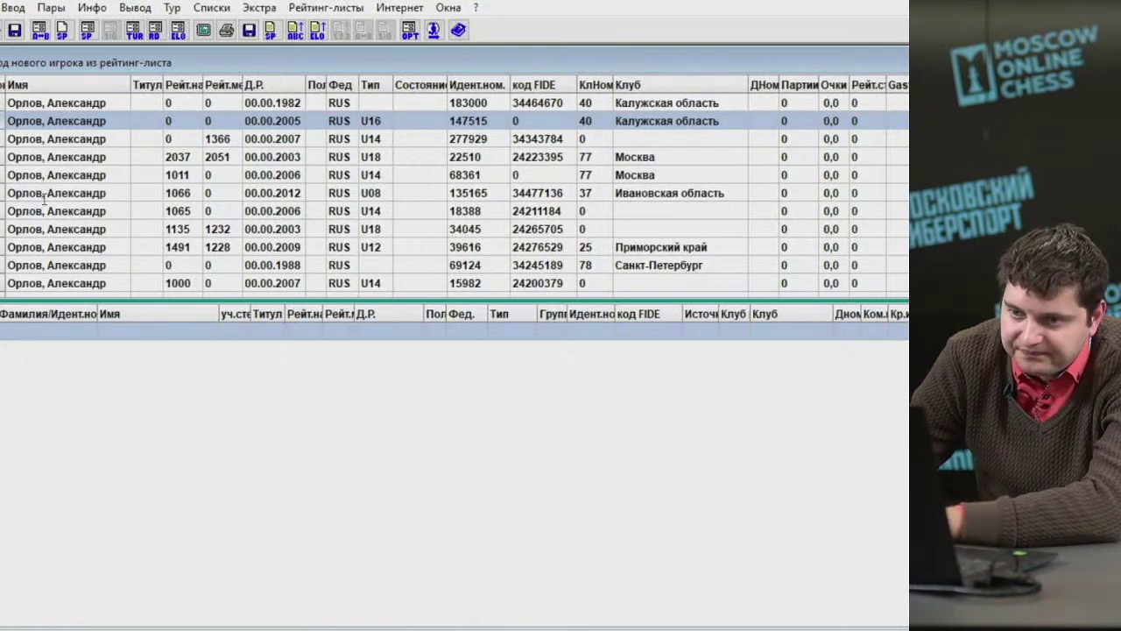
Search the rating list by surname, pick the Москва player, and add the found players to the line-up.
text(Титов)
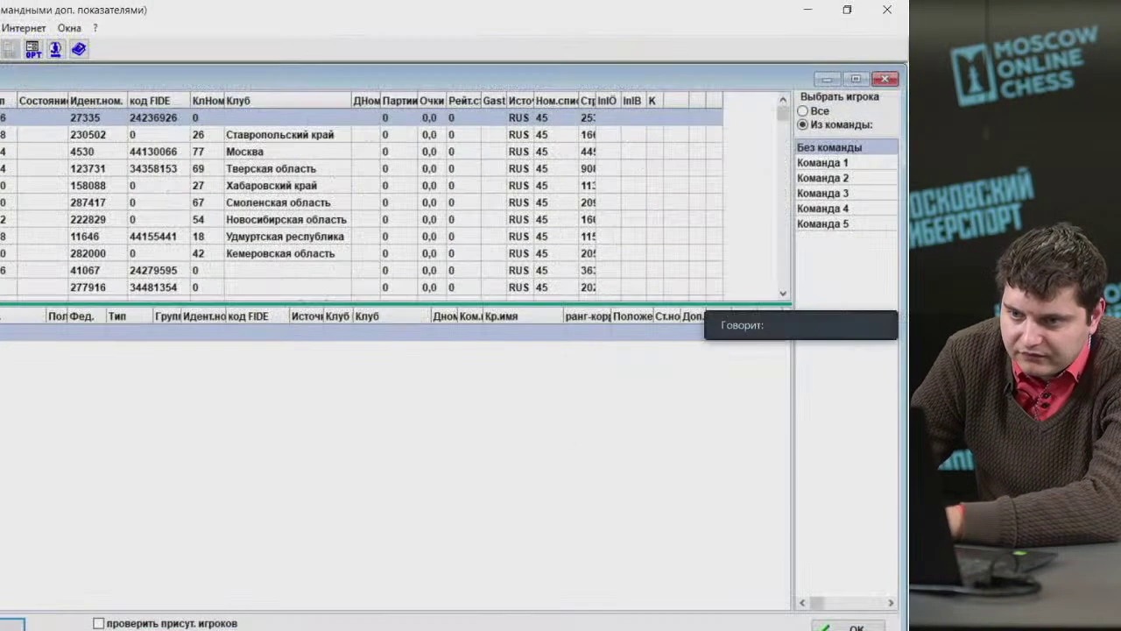
click(245, 151)
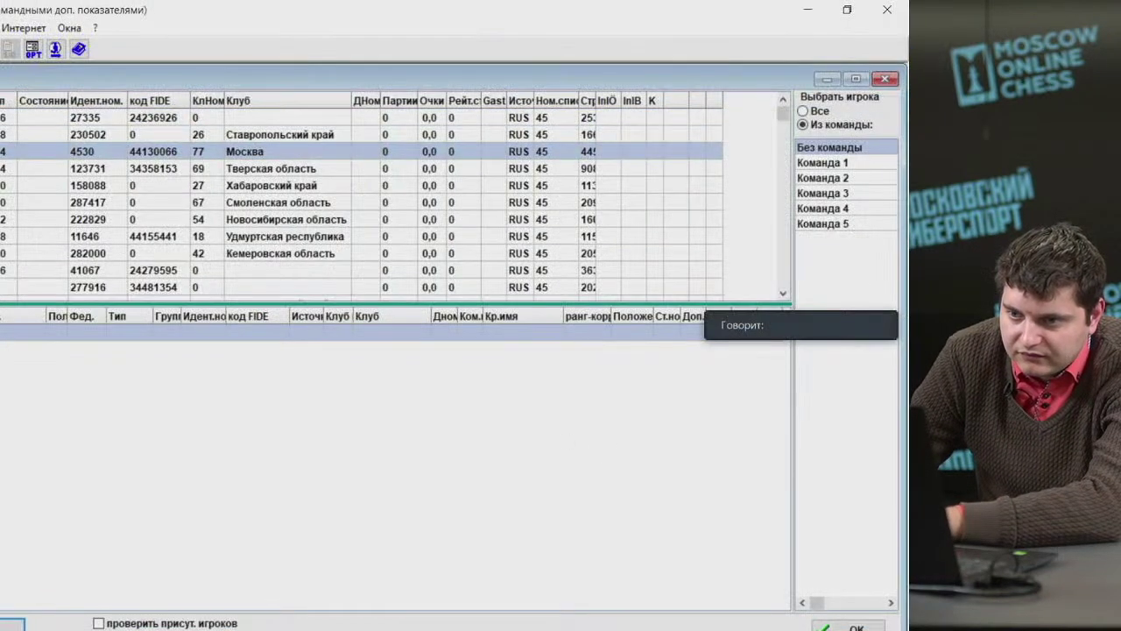
key(Return)
key(Return)
key(Return)
key(Return)
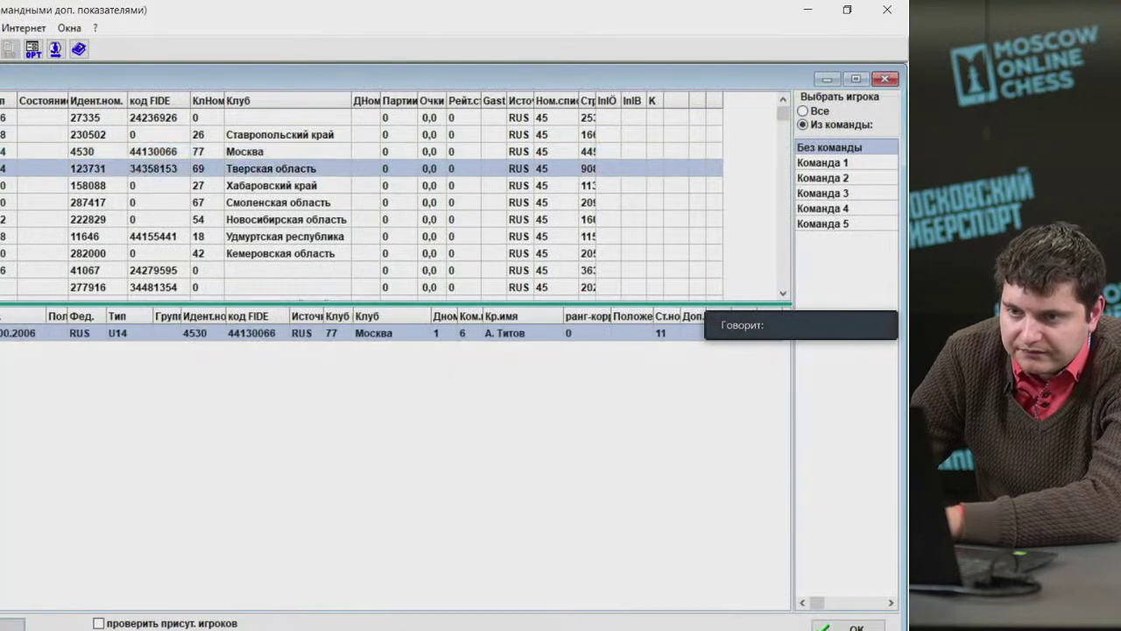
key(Return)
key(Return)
key(Return)
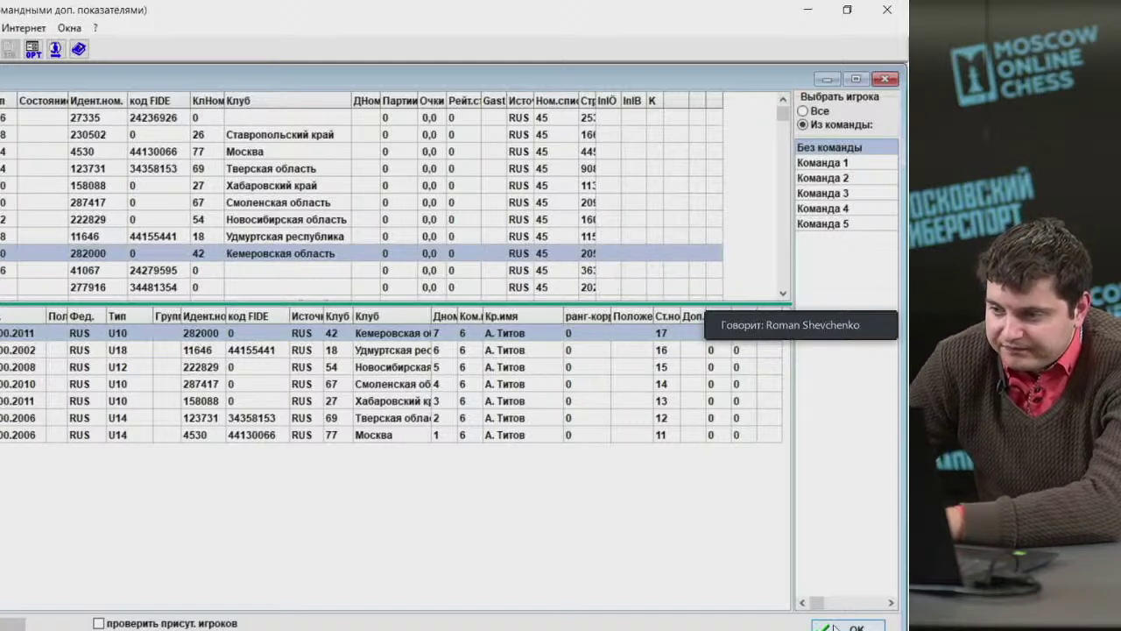
Step down through the seven newly added players in the line-up.
click(134, 352)
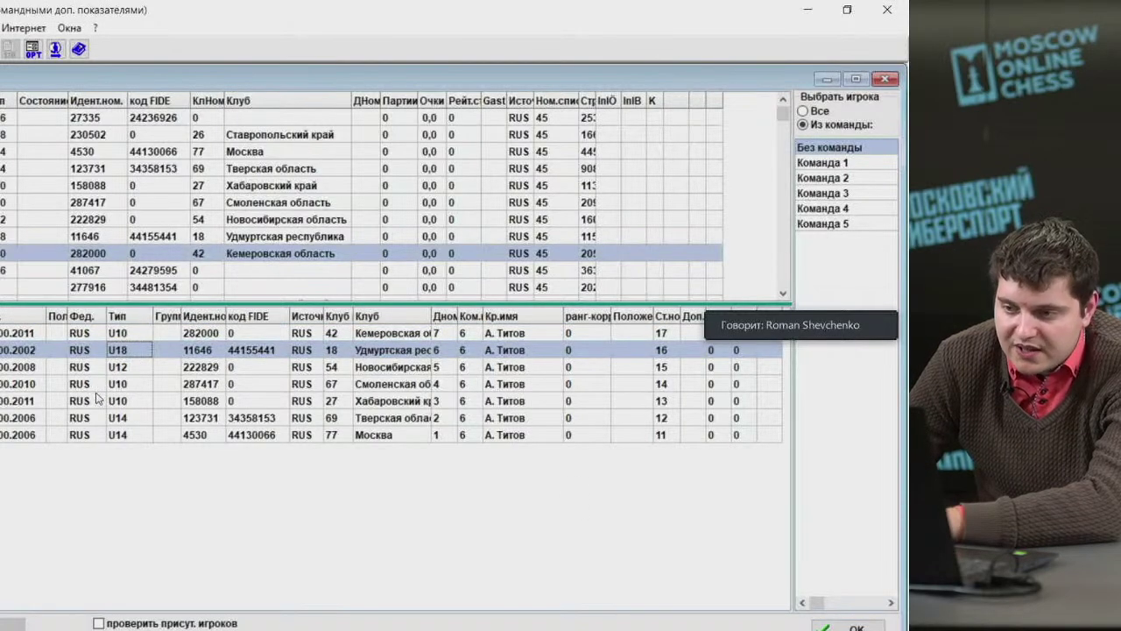
click(92, 368)
click(91, 384)
click(89, 398)
click(89, 416)
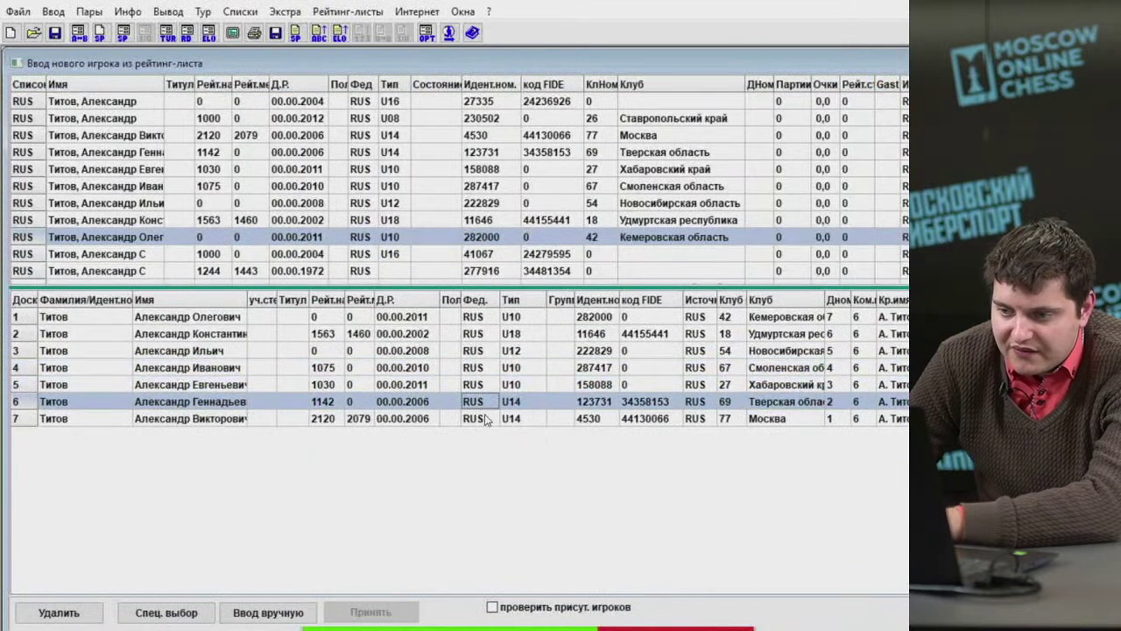
Reverse the seven players' board order and close the Ввод нового игрока window.
click(486, 419)
click(465, 401)
click(447, 386)
click(425, 368)
click(415, 350)
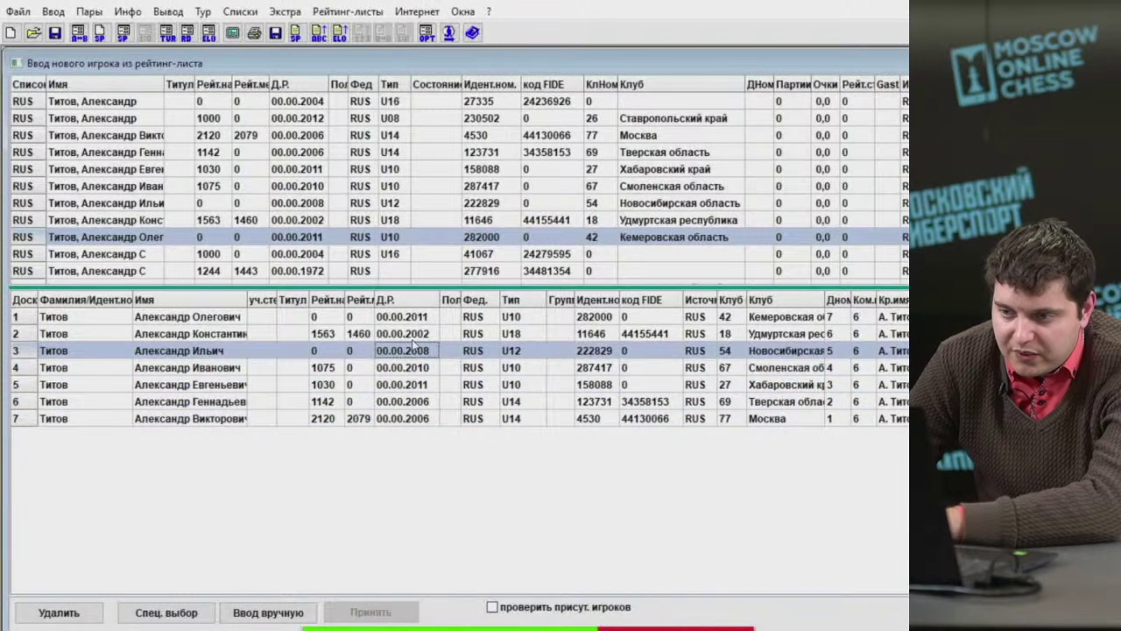
key(Up)
key(Up)
key(Down)
key(Down)
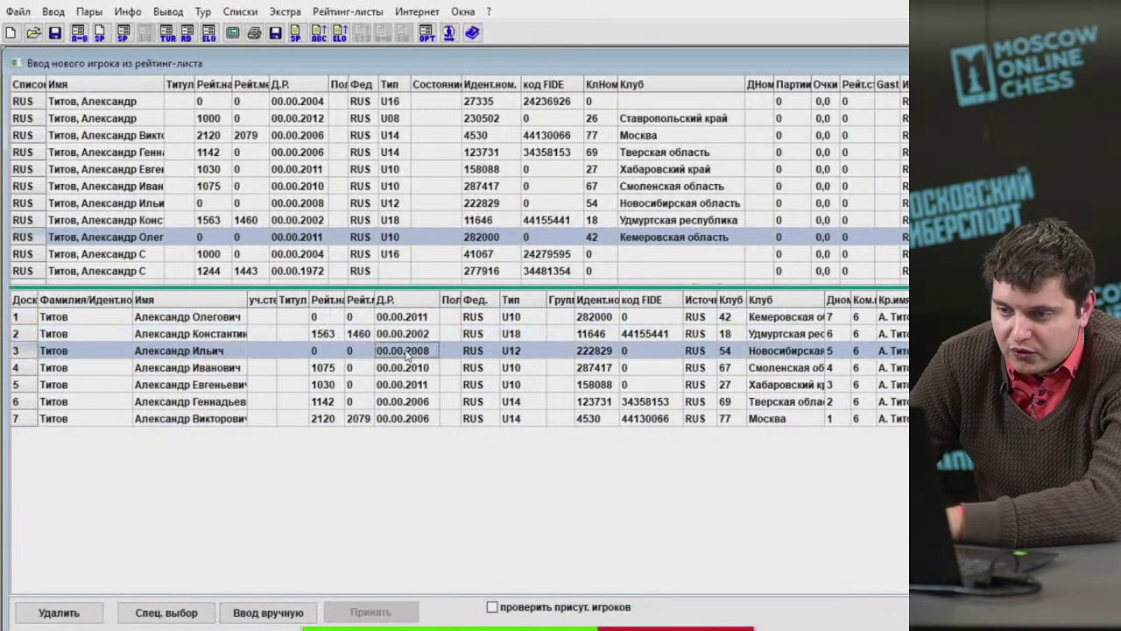
click(399, 368)
click(416, 390)
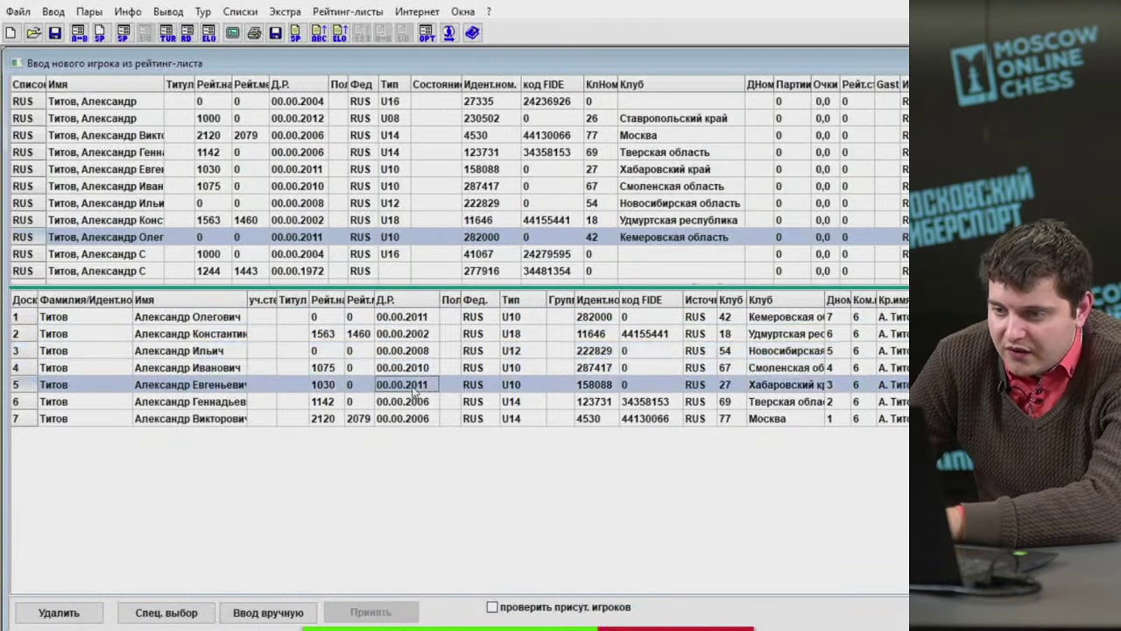
click(417, 401)
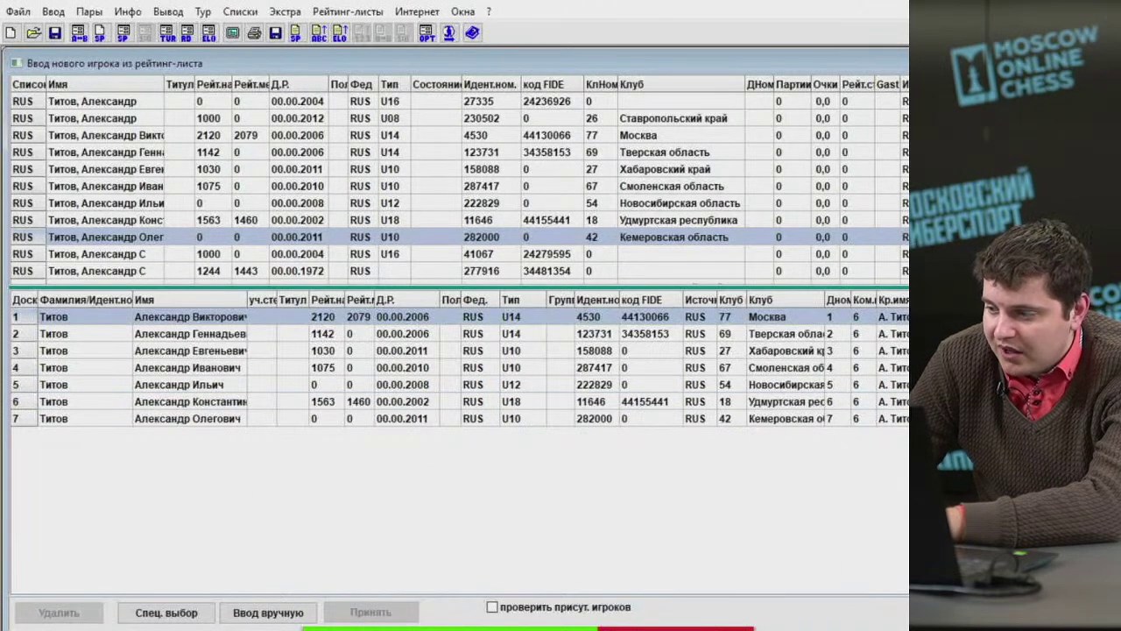
key(Escape)
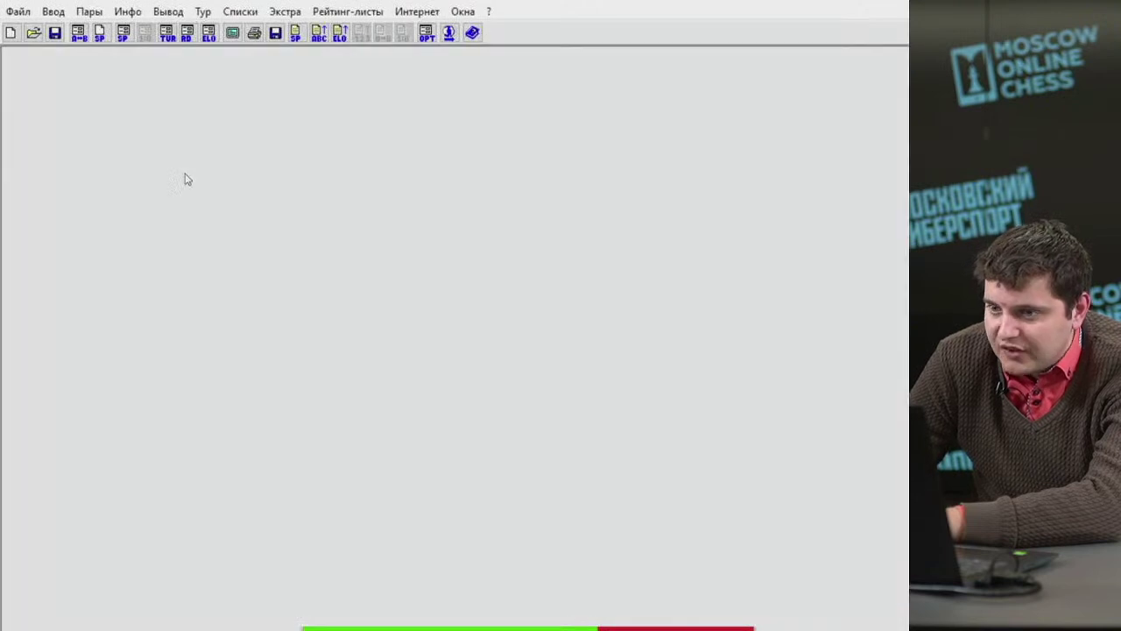
Sort the tournament starting list, confirming with Да.
click(89, 11)
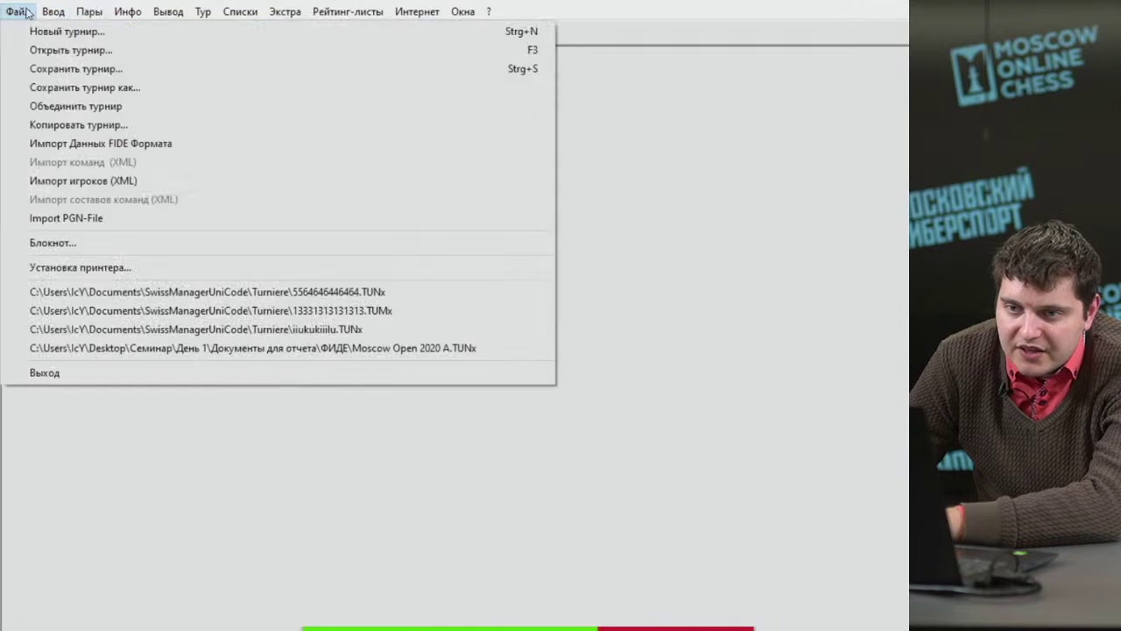
mouse_move(54, 11)
click(110, 179)
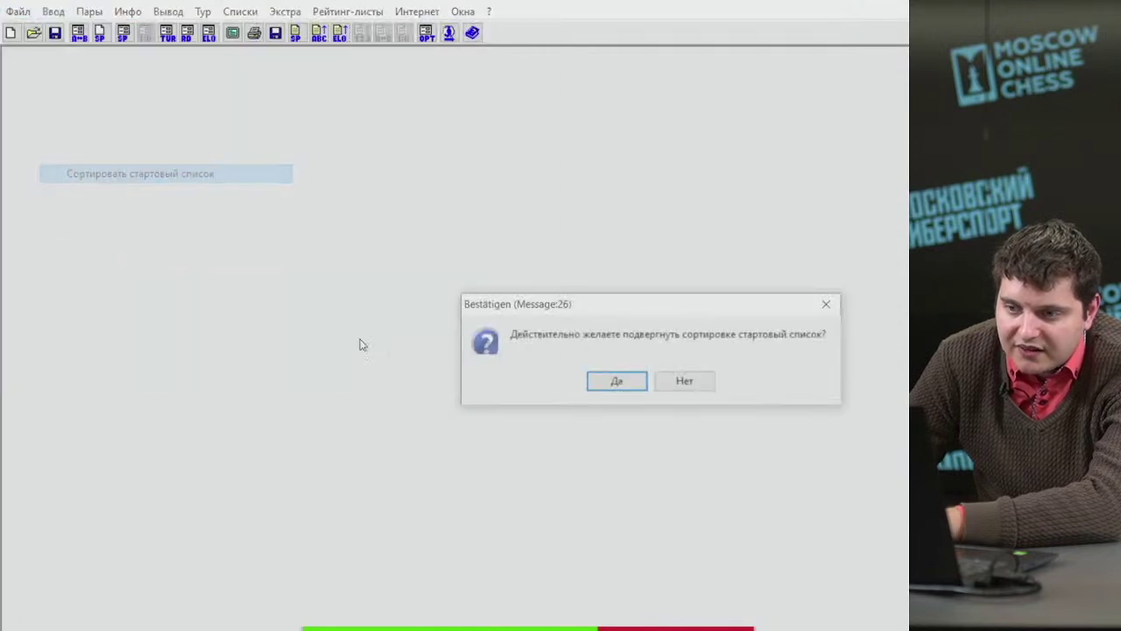
click(622, 386)
Set the dates of rounds 1–5 to 05.12.2020 and save them.
click(53, 12)
click(98, 149)
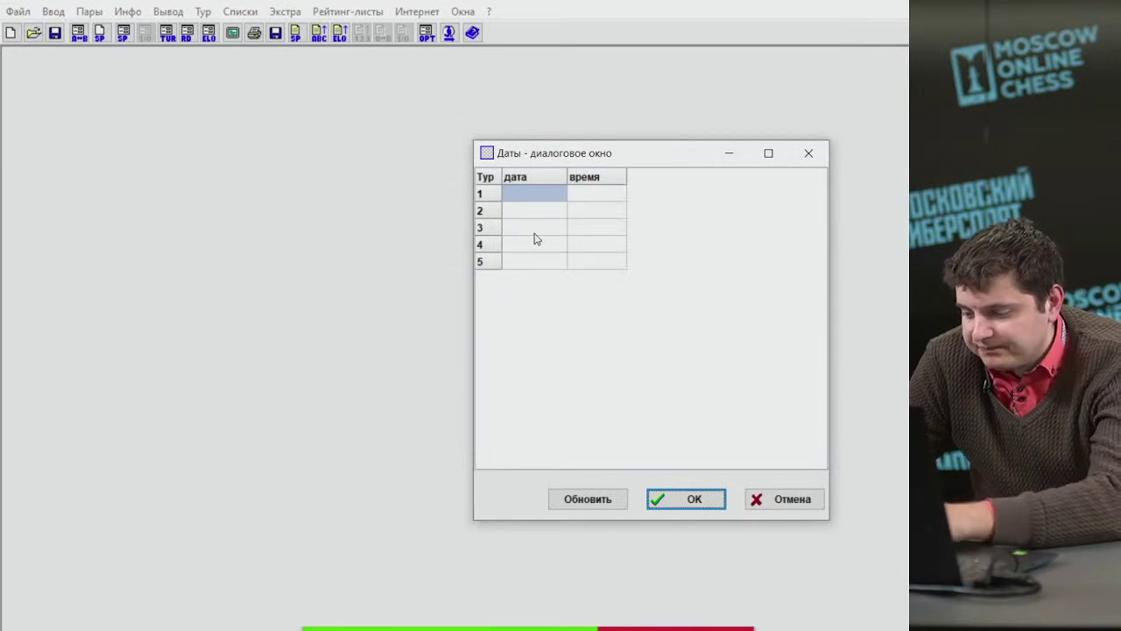
click(538, 193)
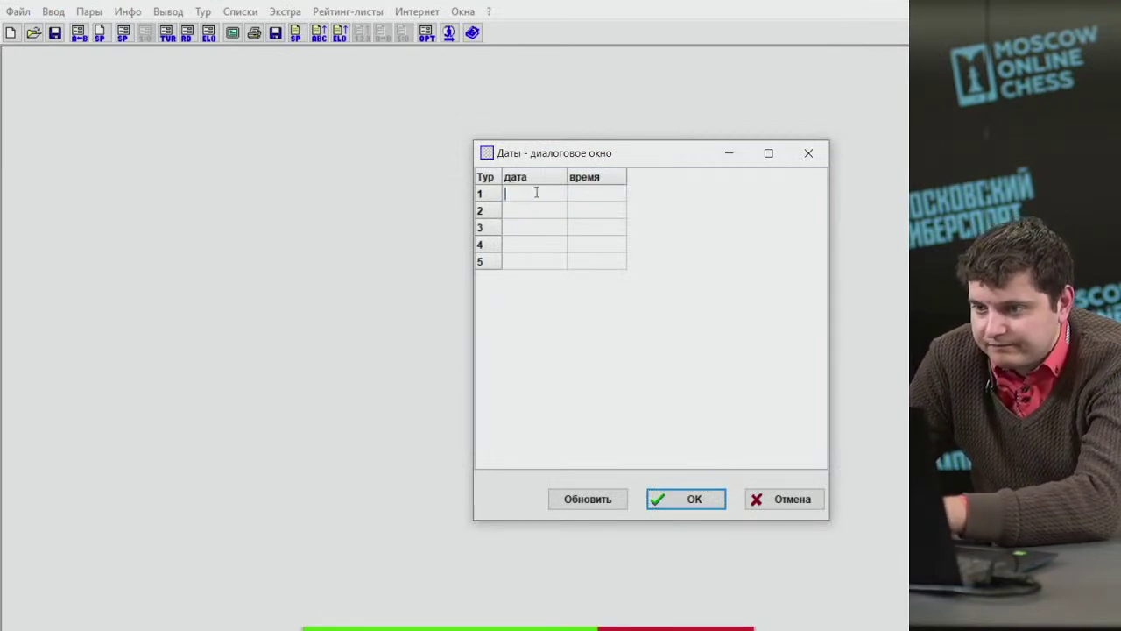
text(05.12.)
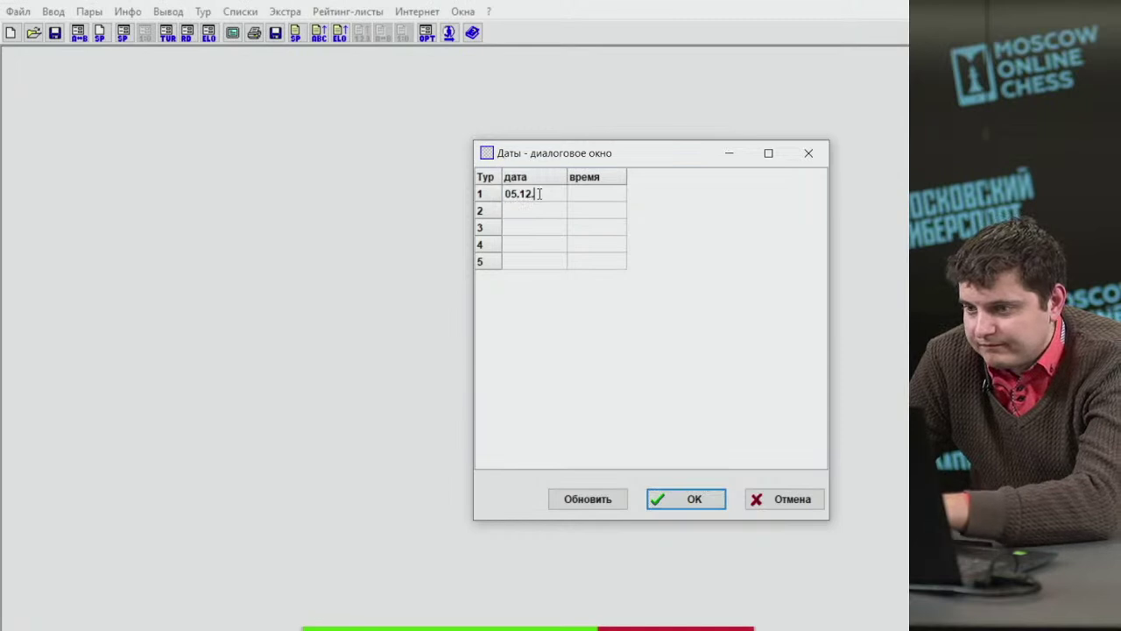
text(2020)
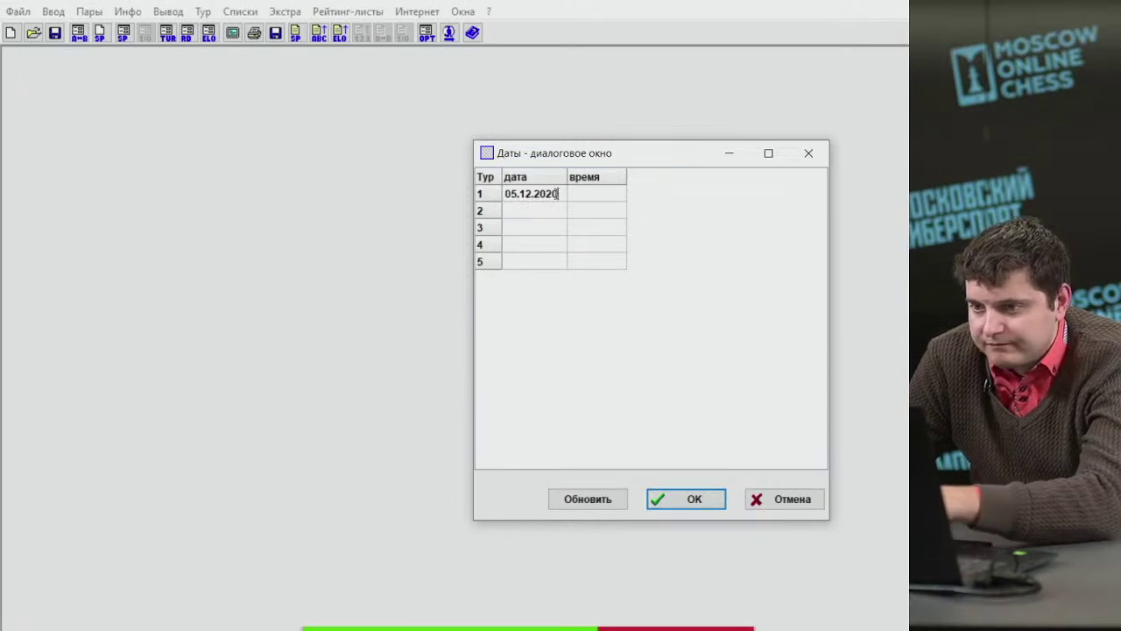
key(Return)
click(547, 210)
click(541, 228)
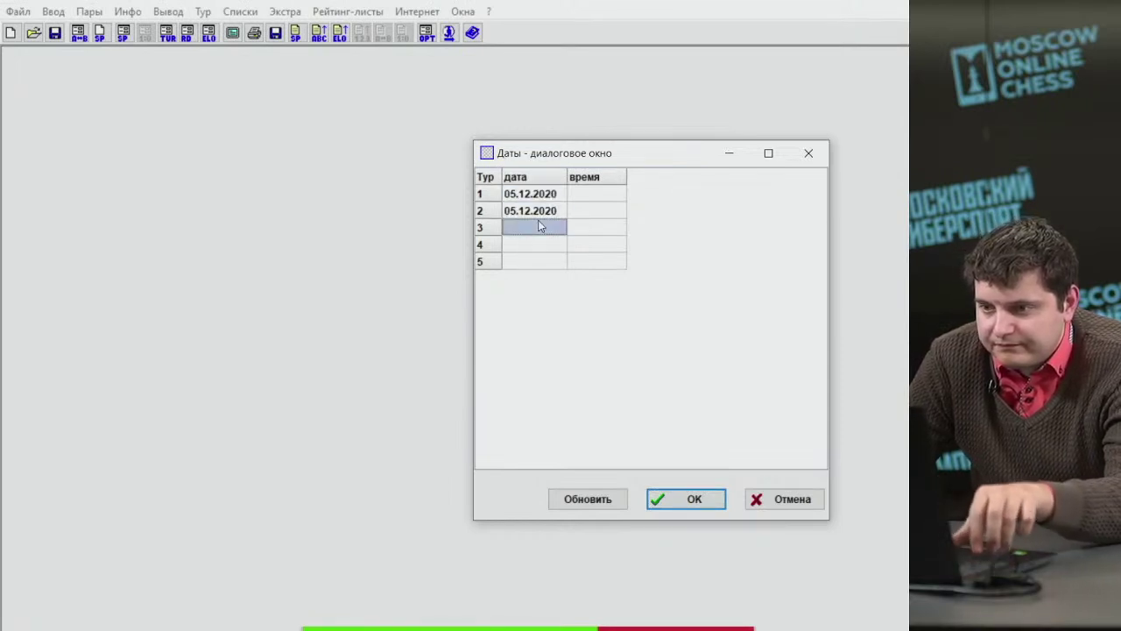
click(538, 245)
click(534, 260)
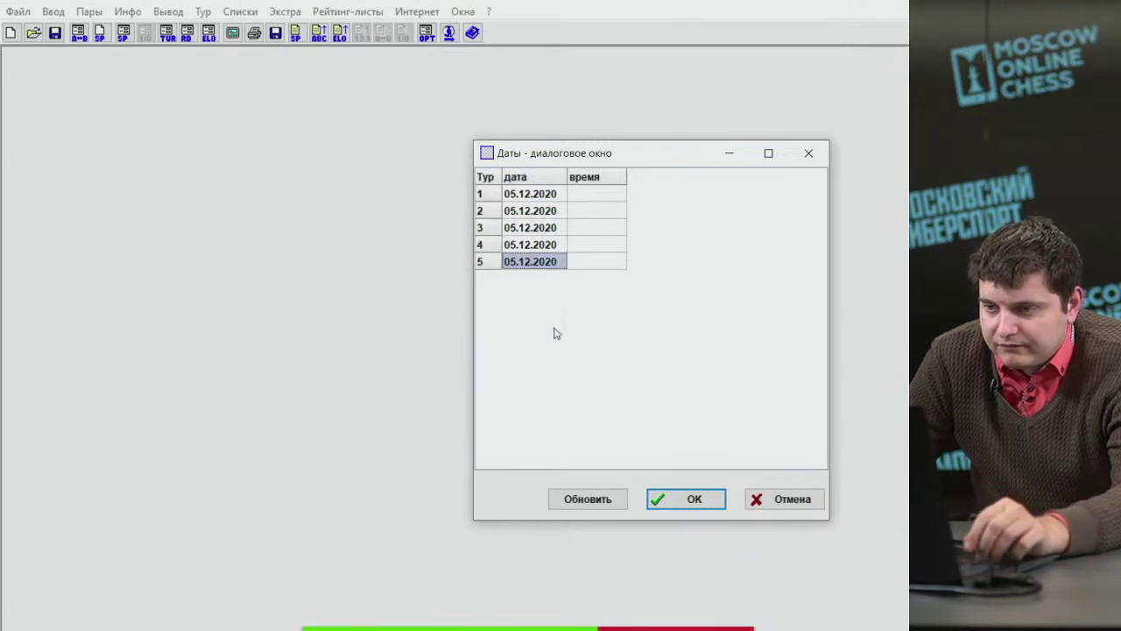
click(676, 501)
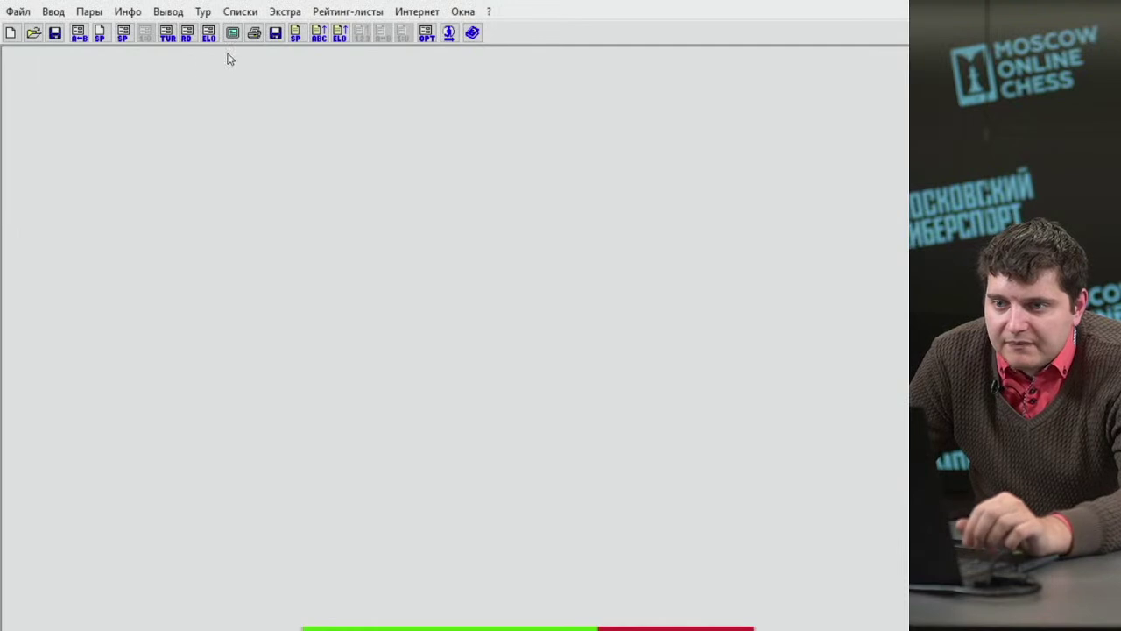
click(89, 12)
Pair round 1 with JaVaFo, keeping clubmates apart, and accept the pairings.
click(106, 38)
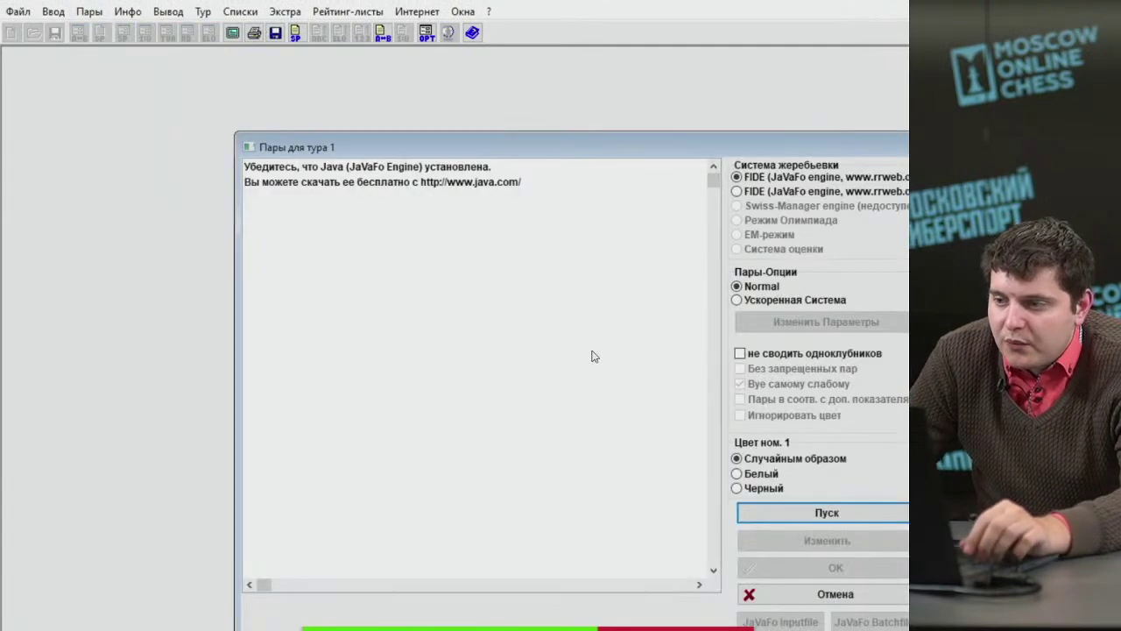
drag(577, 141, 445, 76)
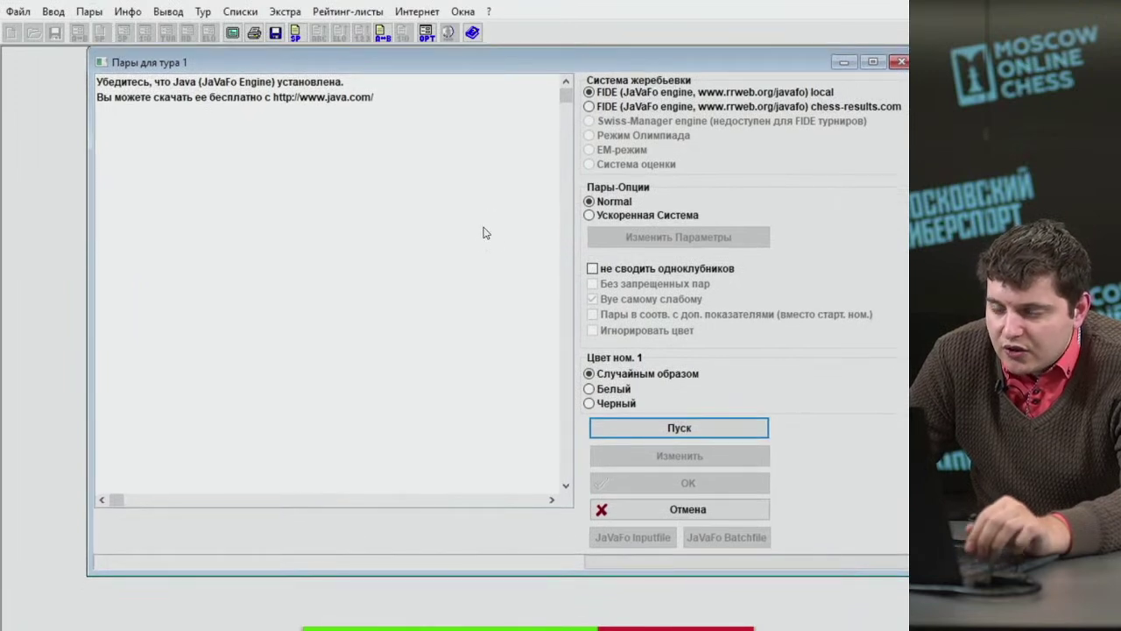
click(603, 279)
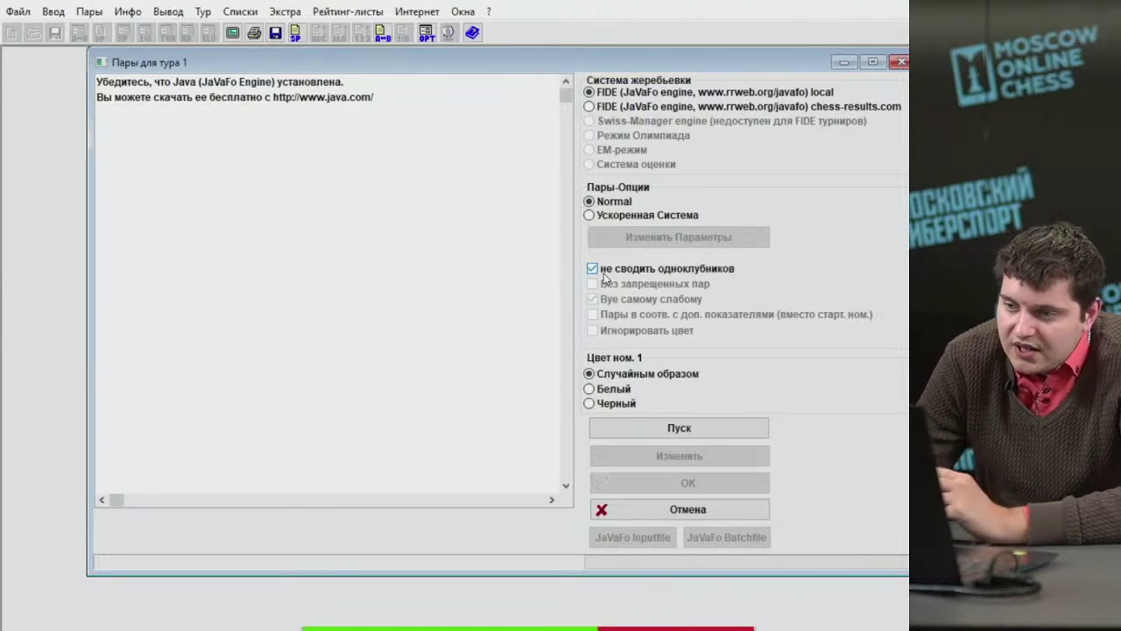
click(635, 272)
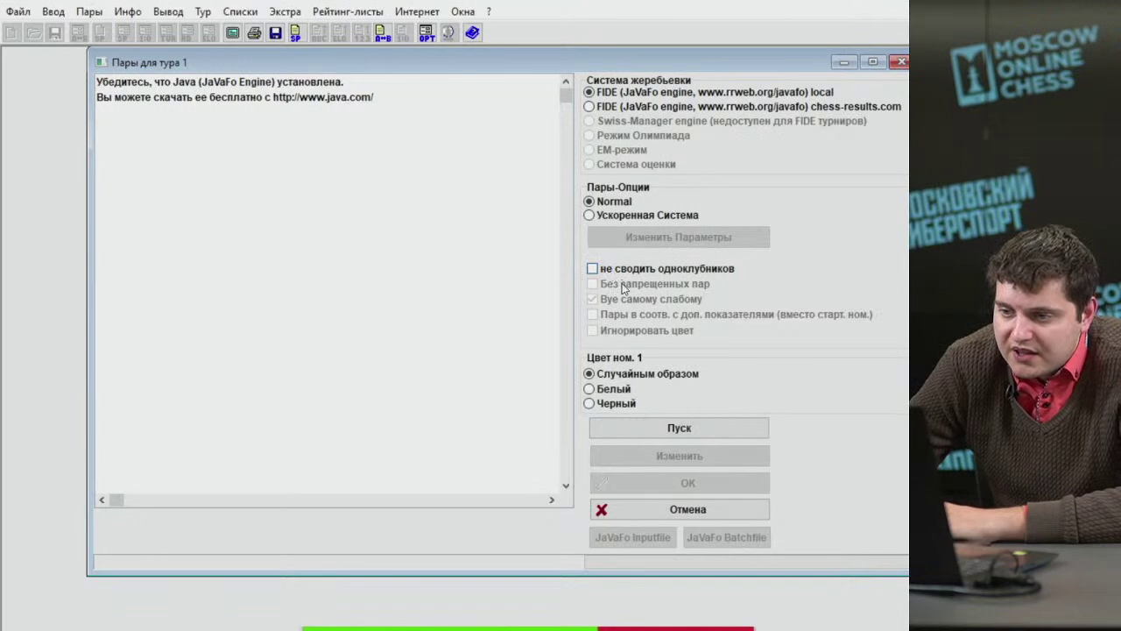
click(609, 272)
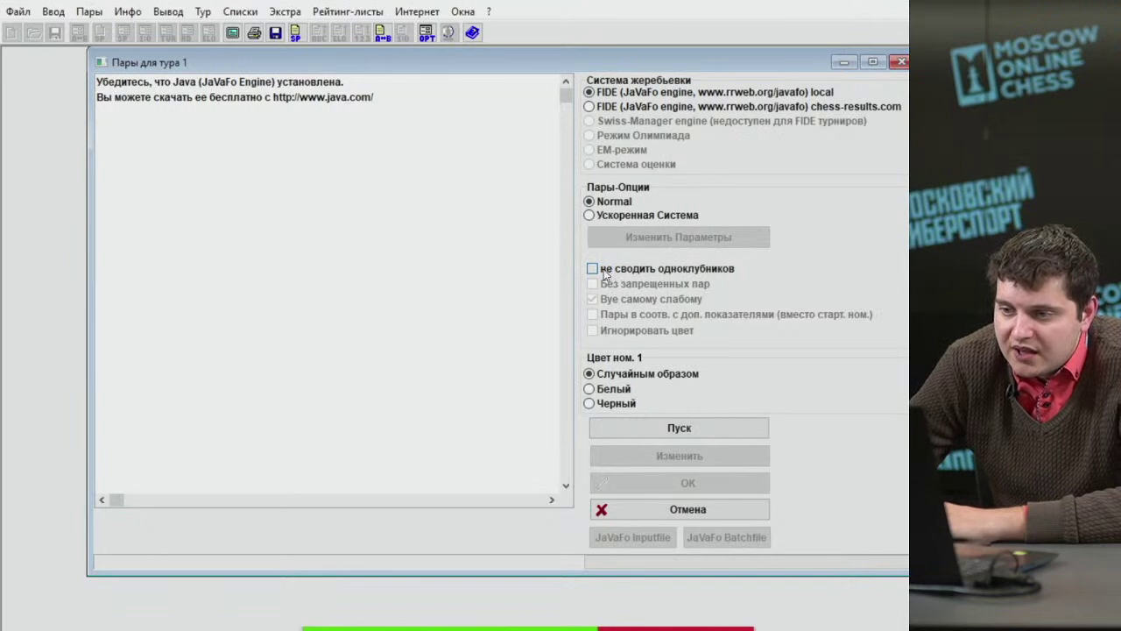
click(669, 433)
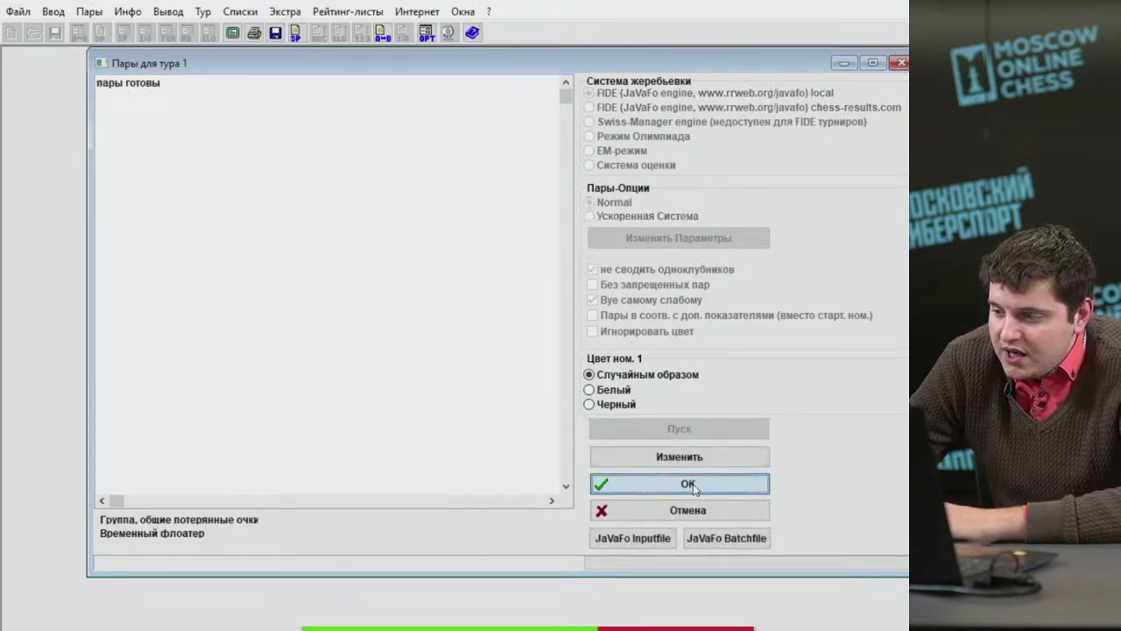
click(691, 483)
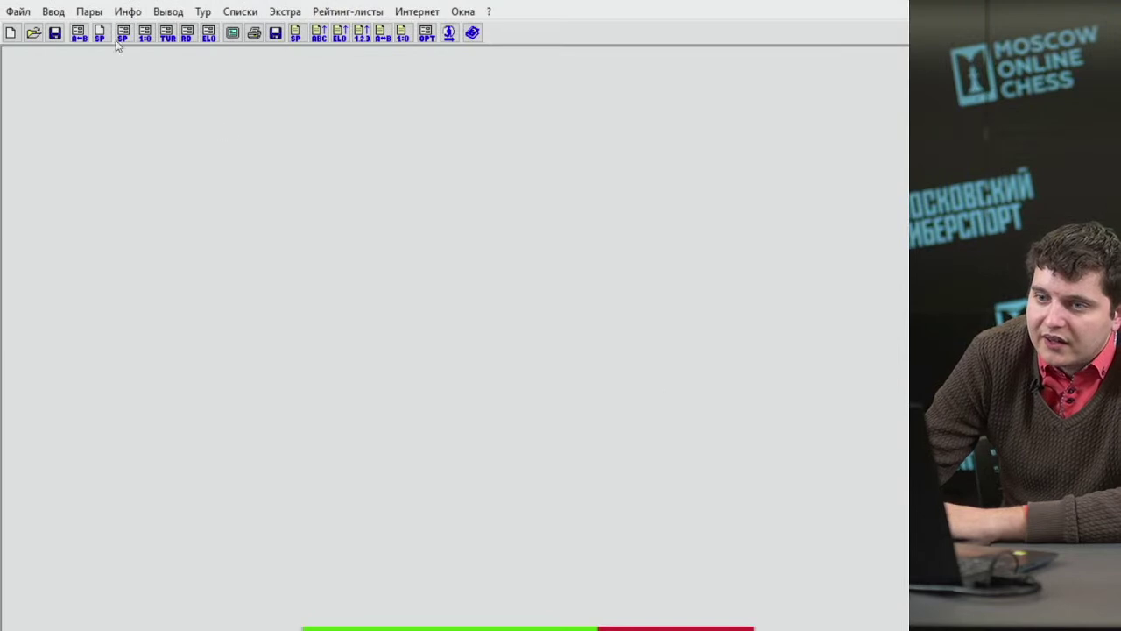
click(62, 14)
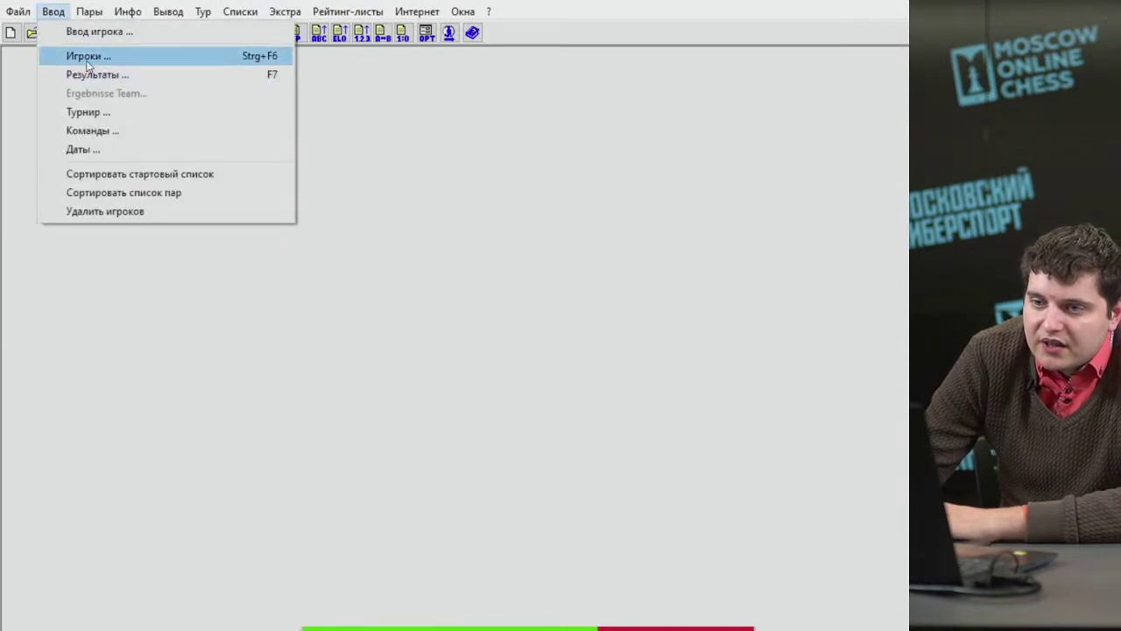
click(88, 56)
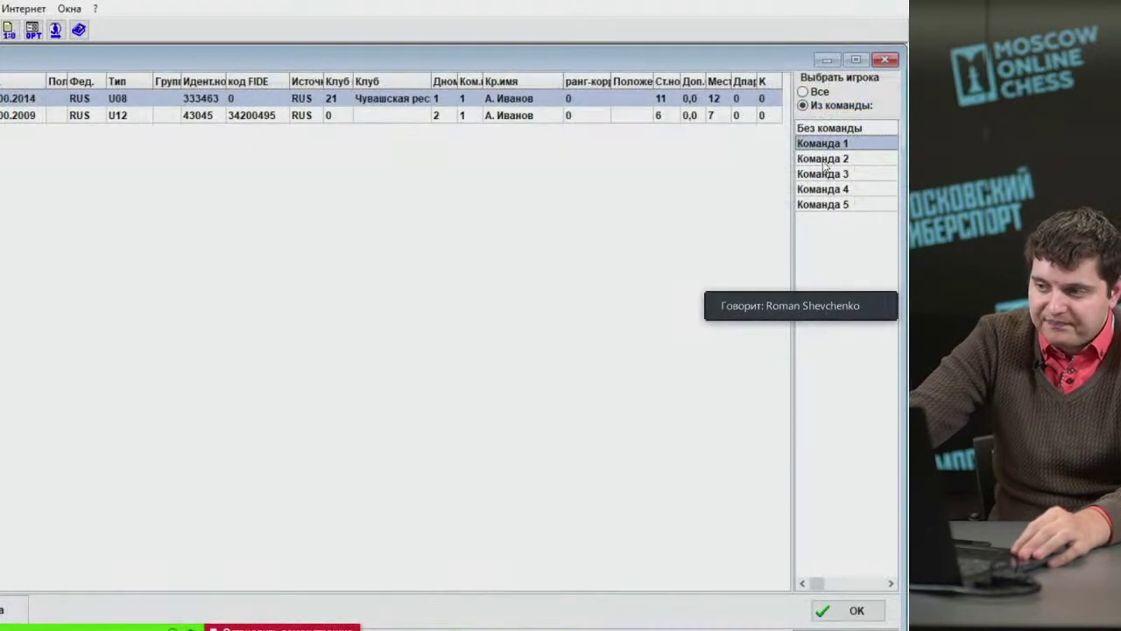
key(Down)
key(Down)
key(Down)
key(Down)
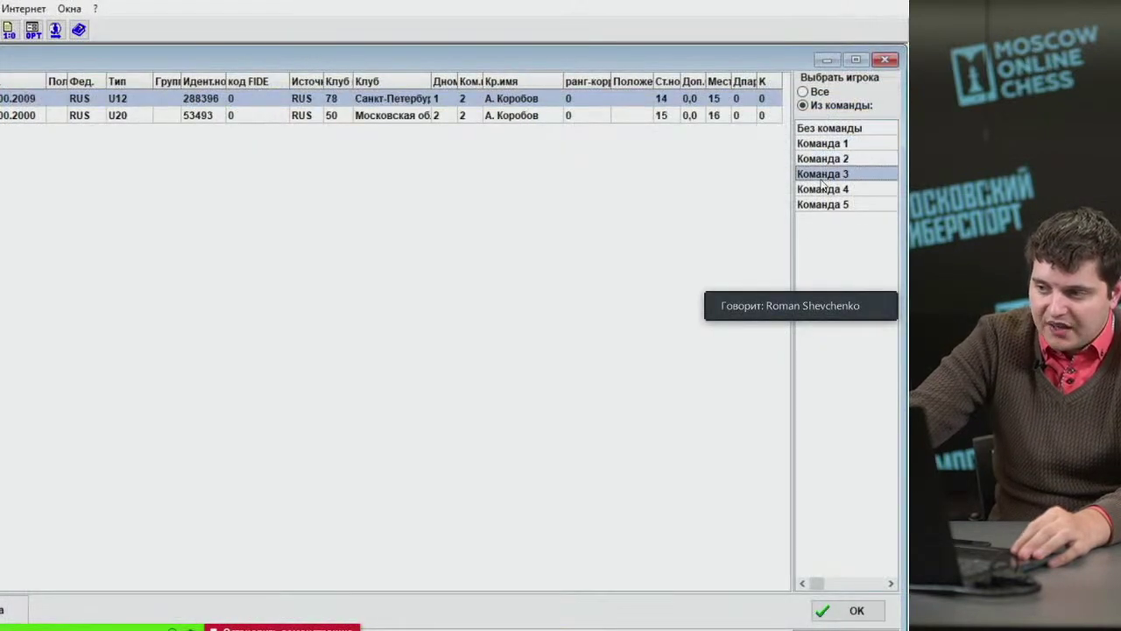
click(824, 160)
click(823, 144)
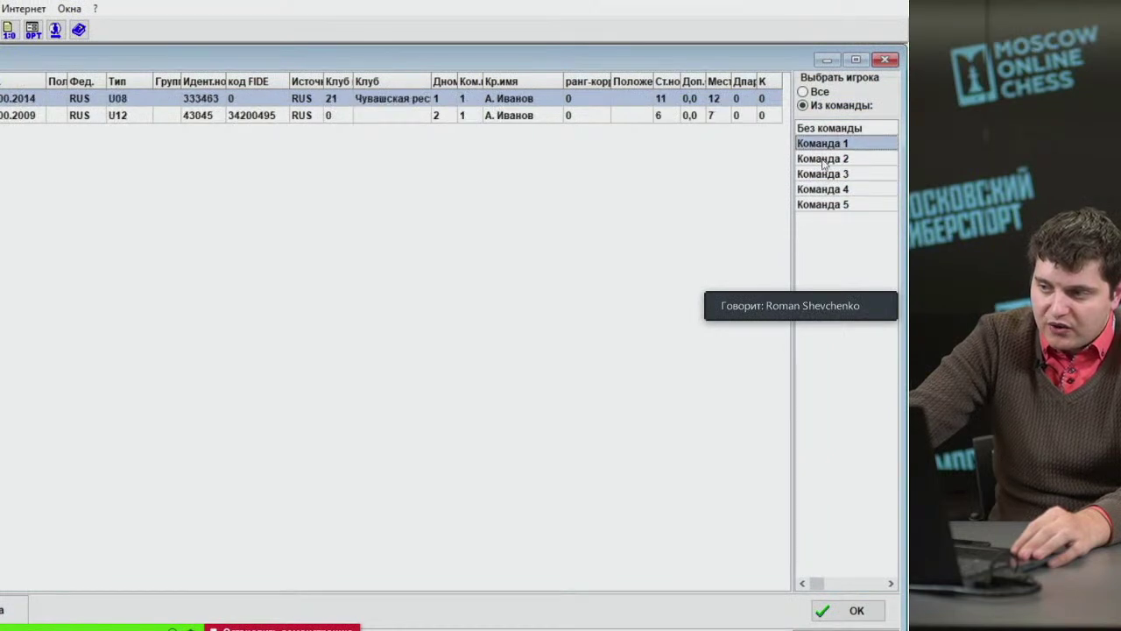
click(823, 159)
click(819, 174)
click(815, 189)
click(818, 205)
click(824, 129)
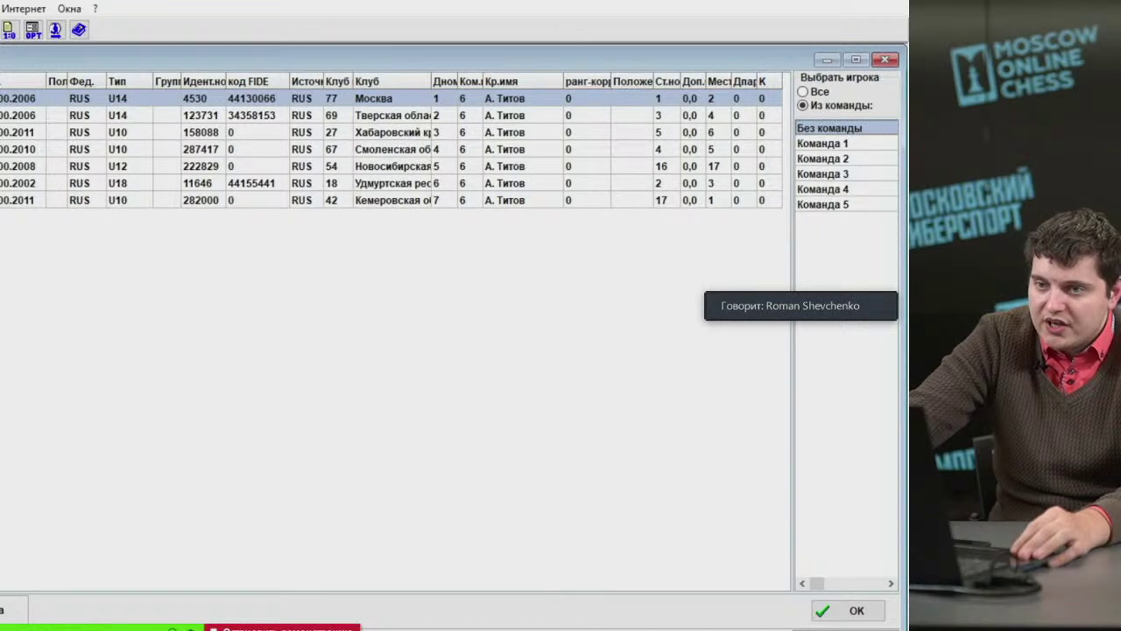
key(Return)
click(272, 380)
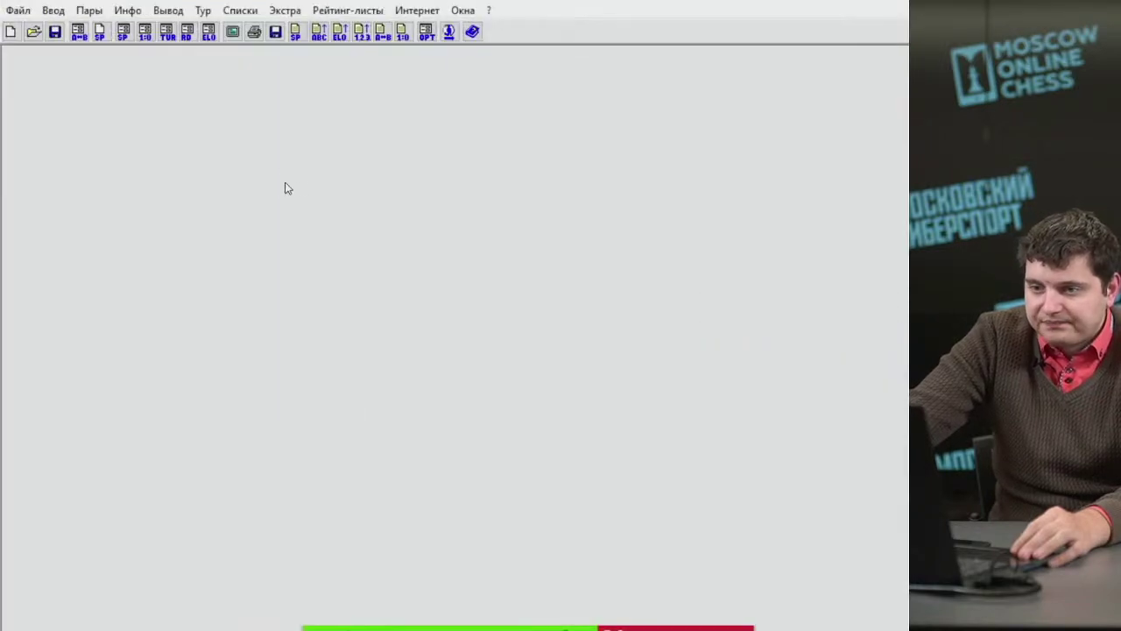
Enter the remaining round 1 board results in the results window.
click(54, 10)
click(66, 73)
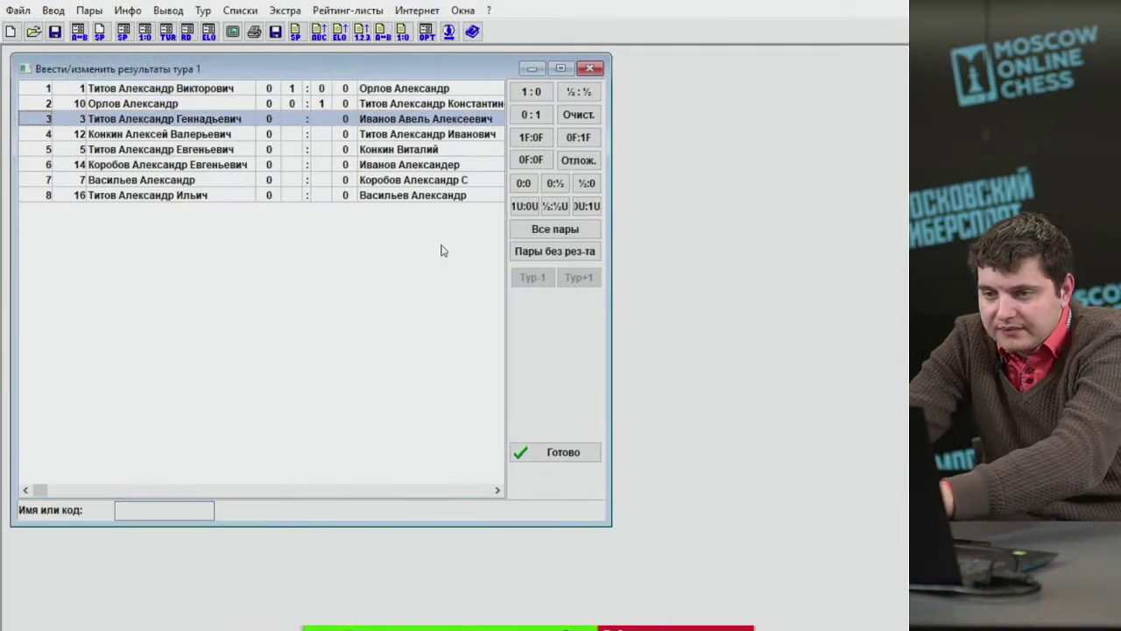
key(1)
key(0)
key(1)
key(0)
key(1)
key(1)
Set up round 2 pairing with clubmates kept apart, then close it and the results window.
click(88, 11)
click(105, 32)
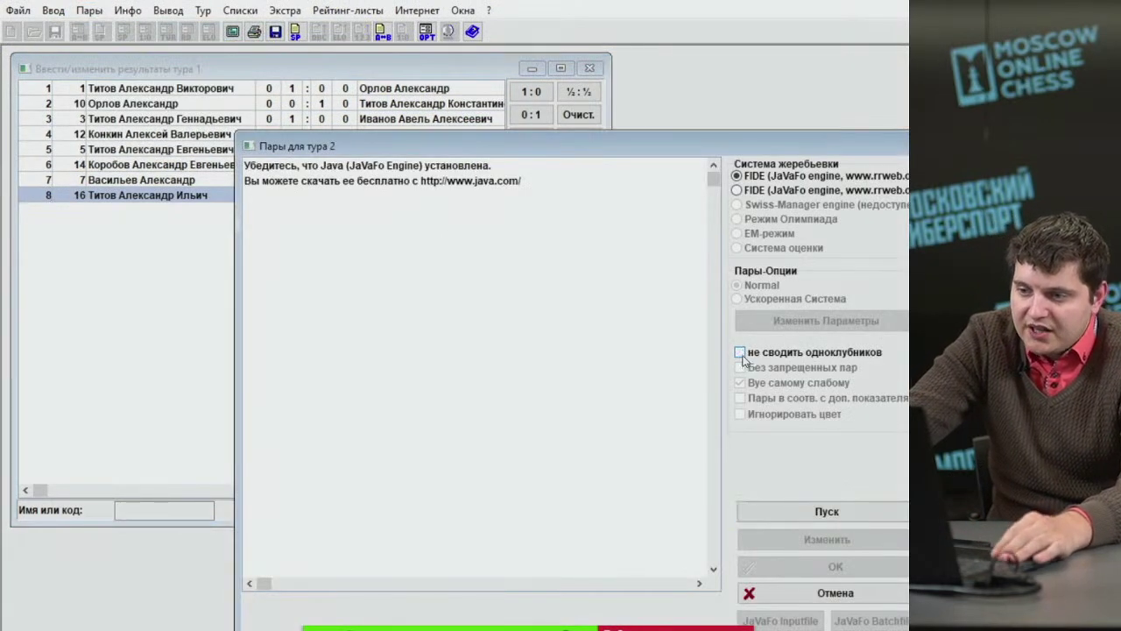
click(741, 354)
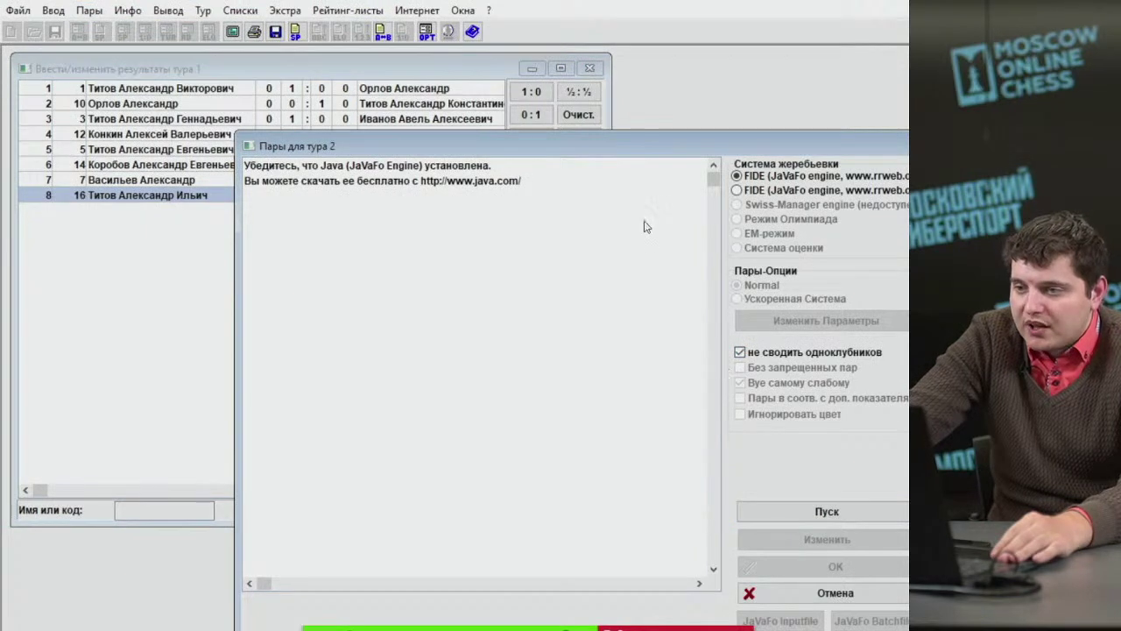
drag(655, 153, 501, 78)
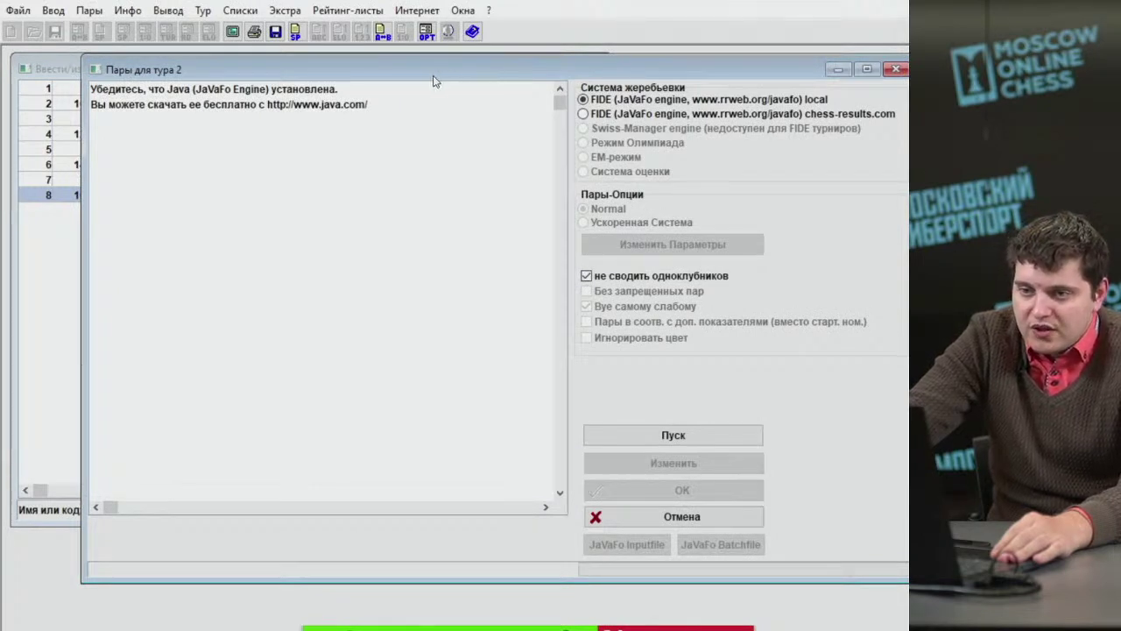
drag(435, 80, 366, 82)
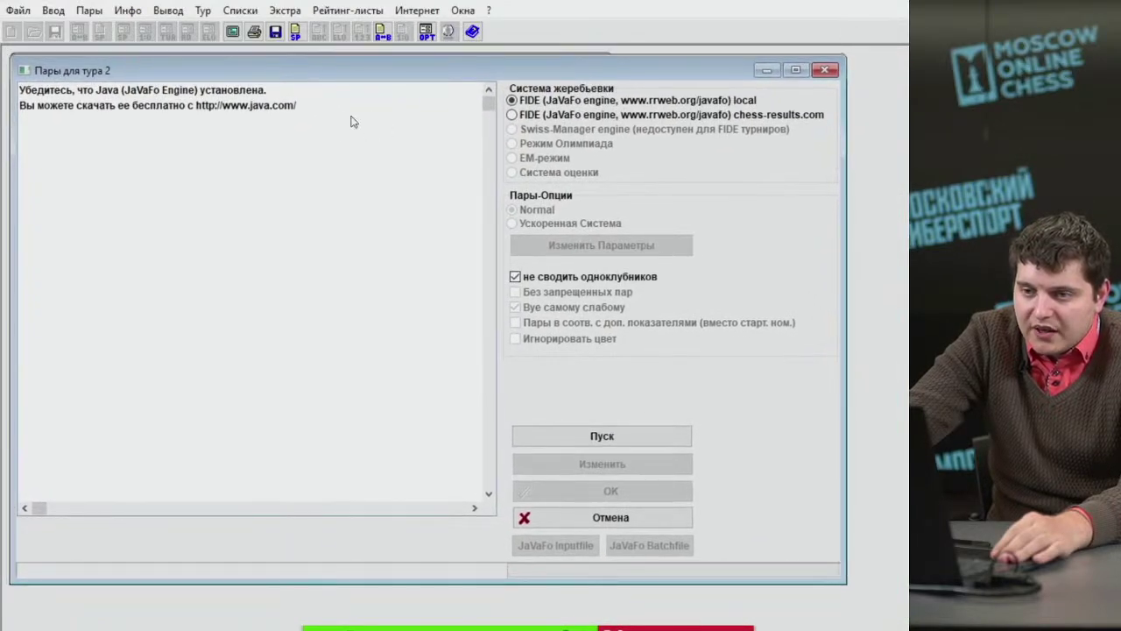
drag(229, 73, 232, 73)
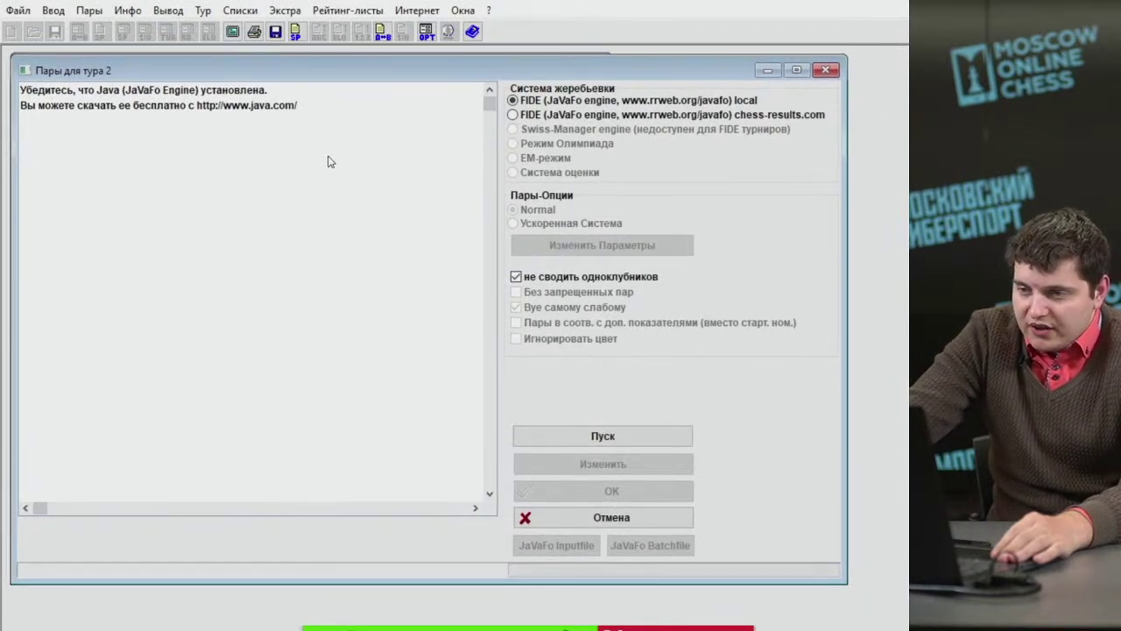
click(238, 106)
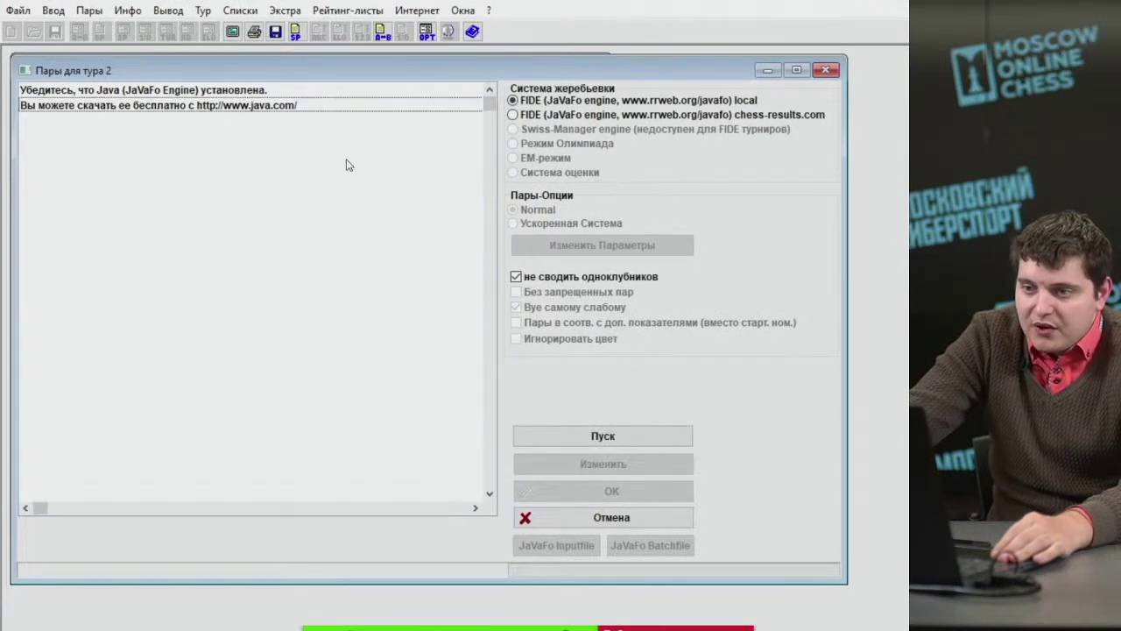
click(826, 70)
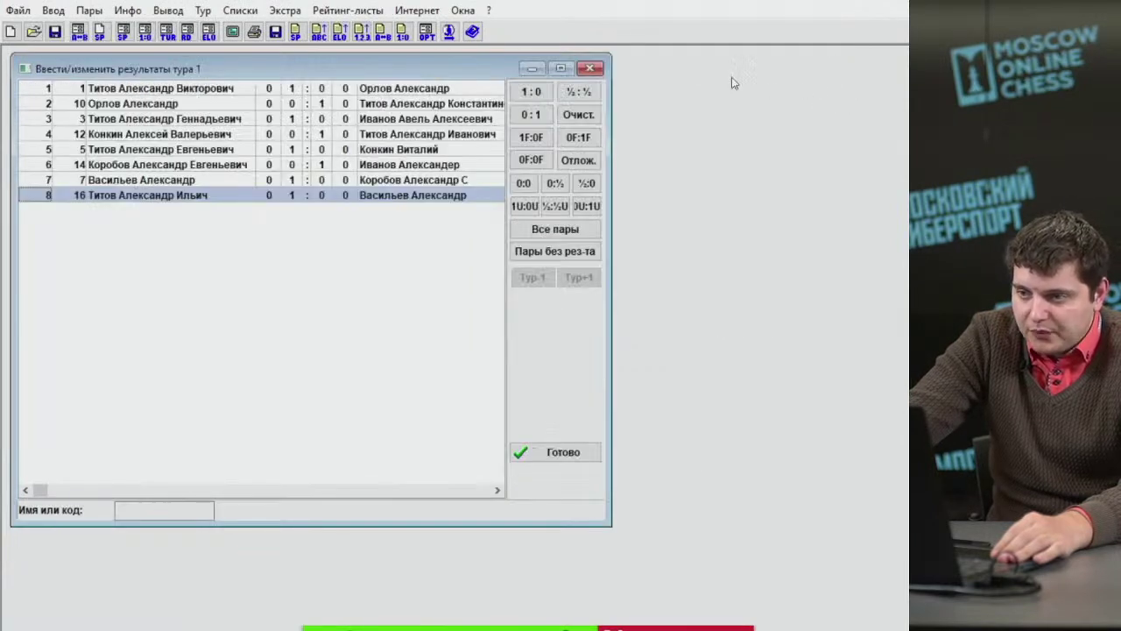
click(601, 69)
click(53, 9)
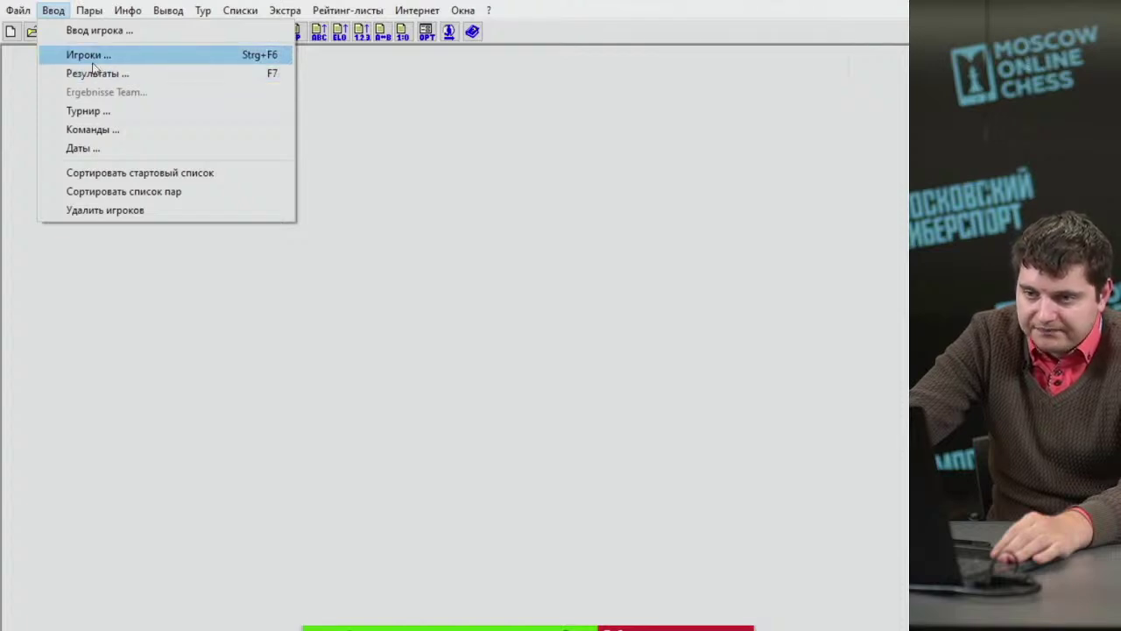
Rename the Без команды team to Личный 1 in the team list.
click(88, 56)
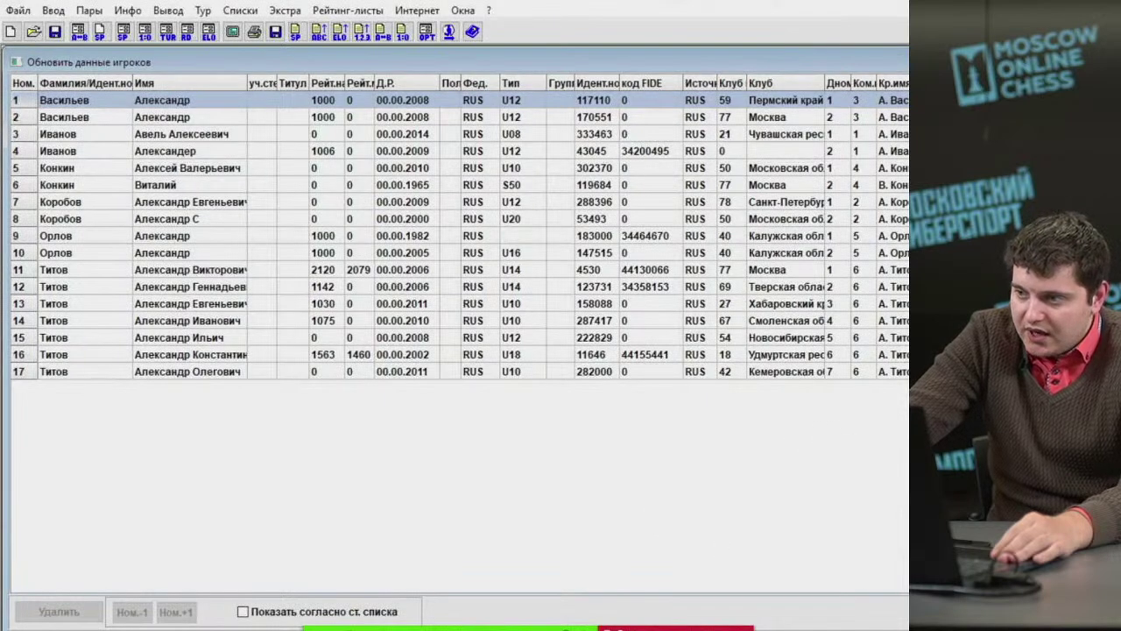
click(53, 10)
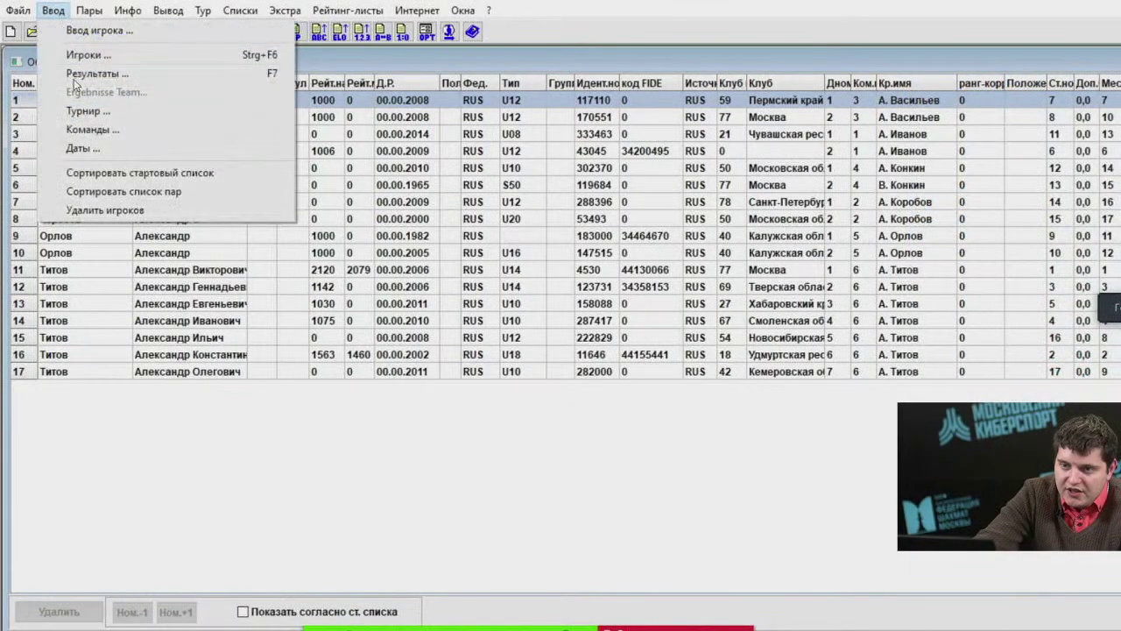
click(103, 132)
click(324, 184)
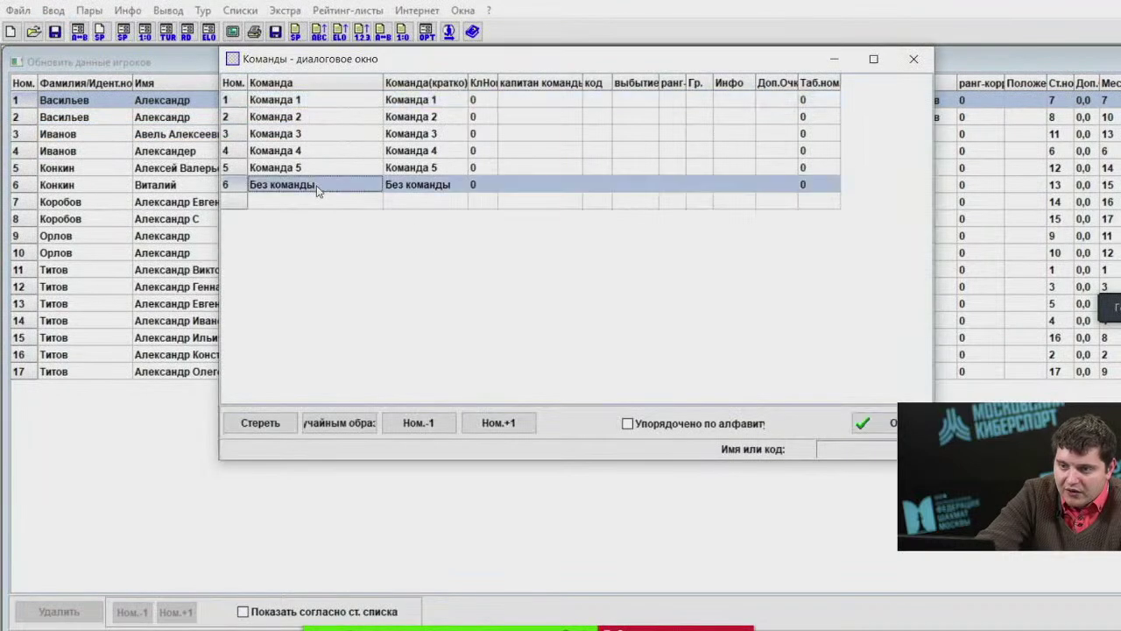
click(329, 184)
text(Ли)
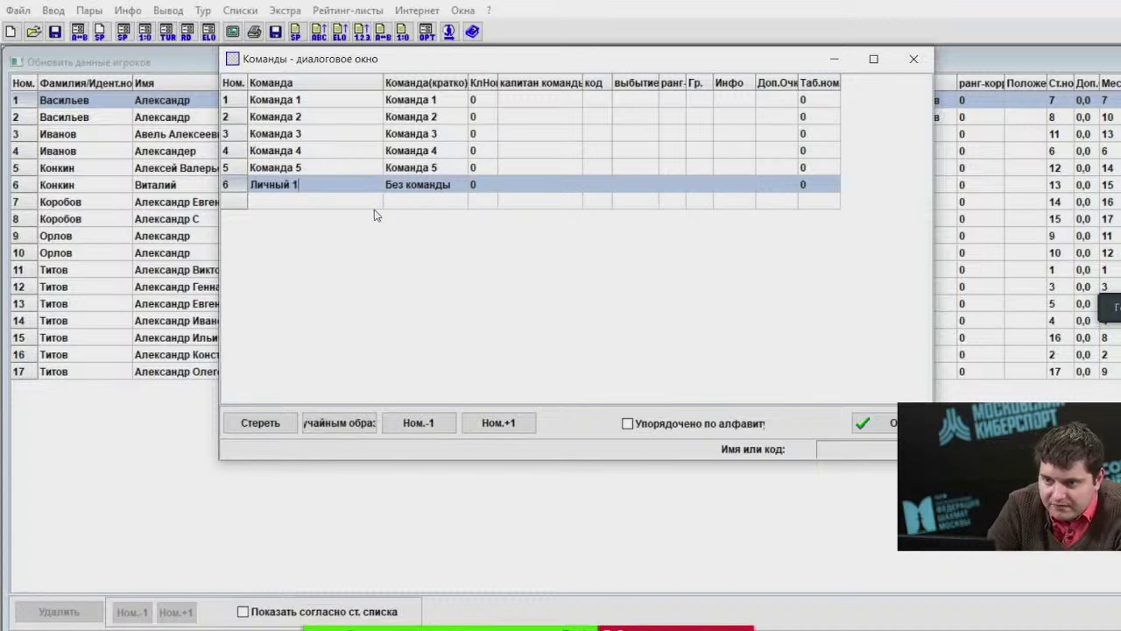
text(чный 1)
key(Return)
Add teams Личный 2 and Личный 3 as rows 7–8 and save the team list.
click(298, 204)
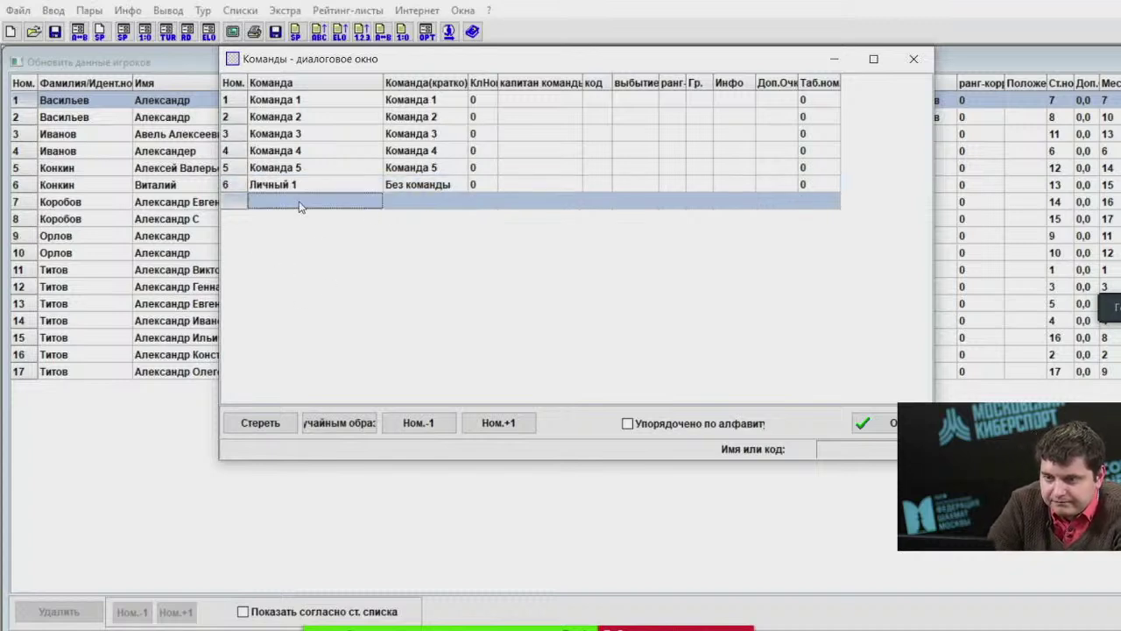
text(Личный 1)
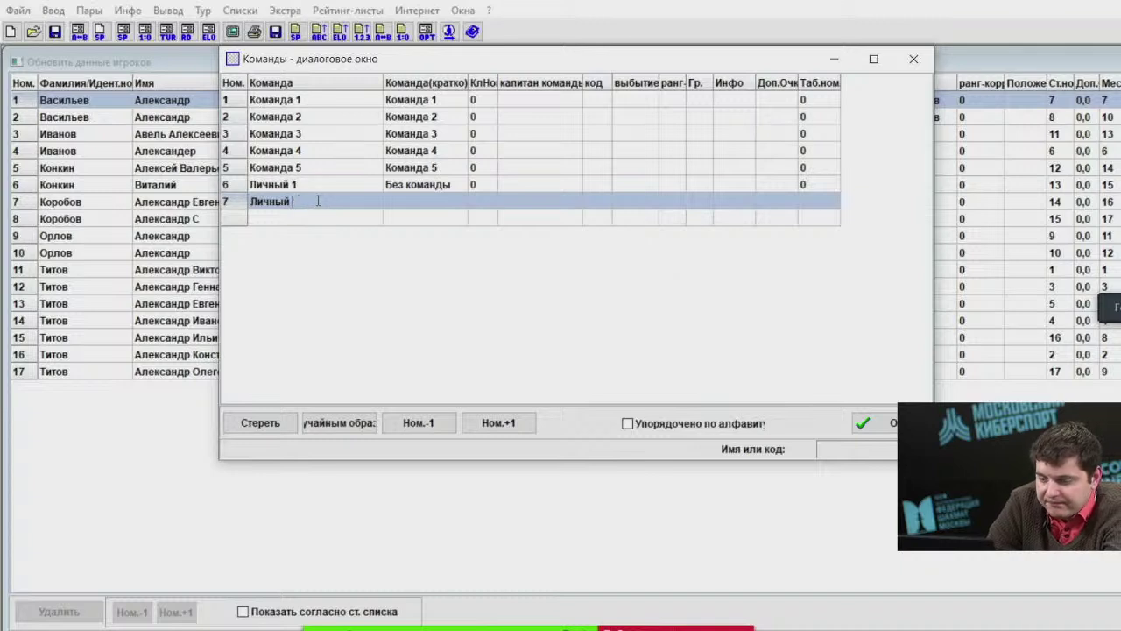
click(442, 186)
text(Личный 1)
click(443, 218)
click(333, 219)
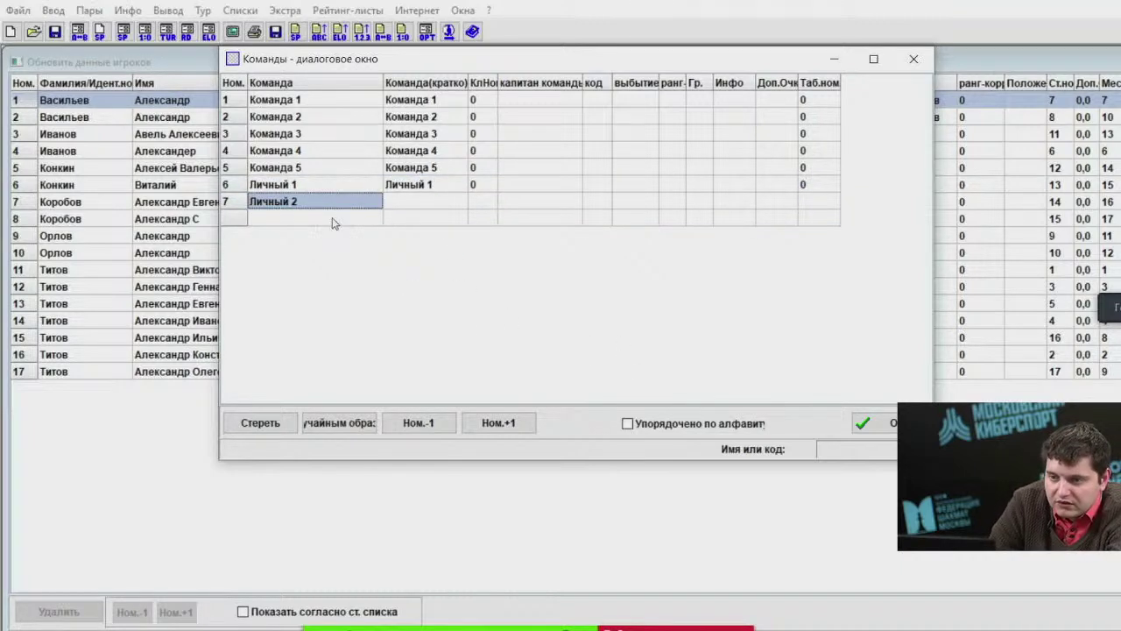
text(Лич)
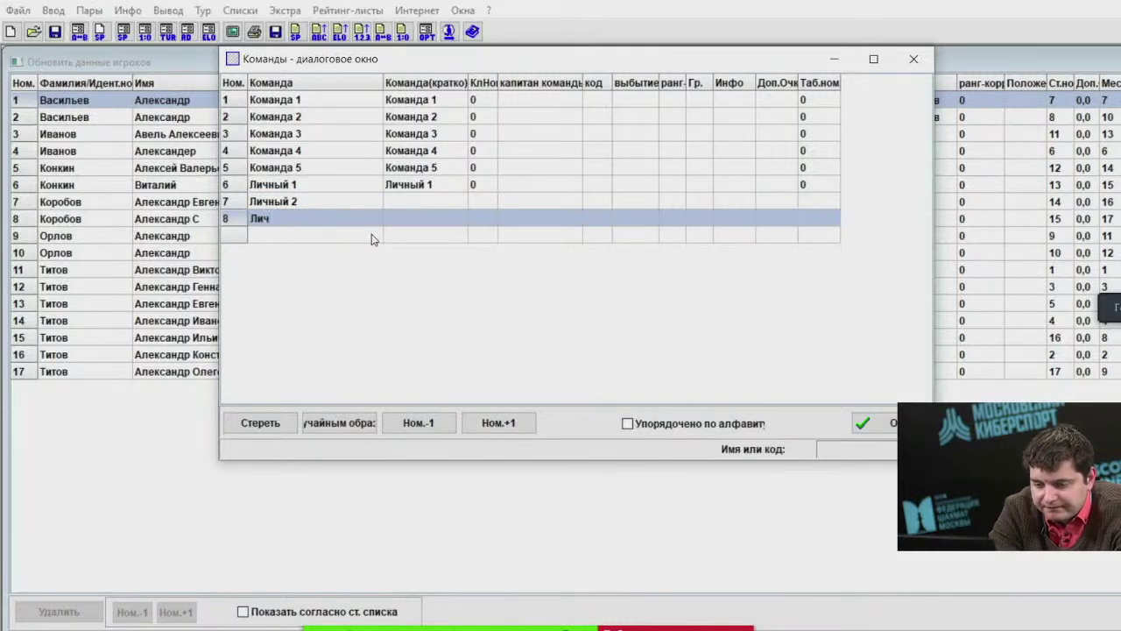
text(нфный 3)
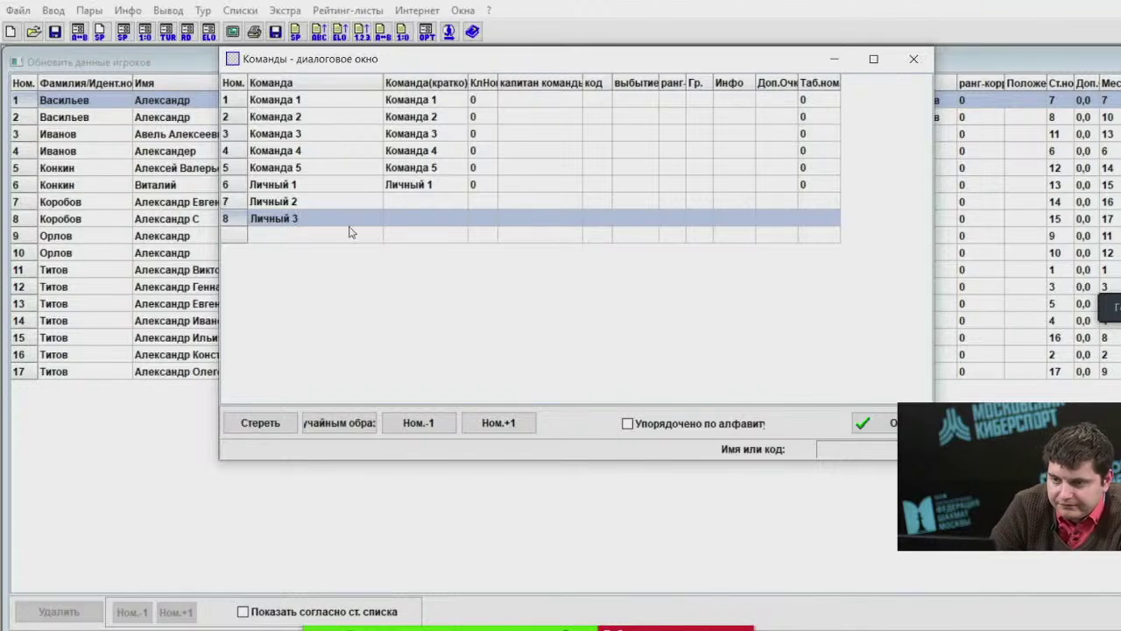
key(Return)
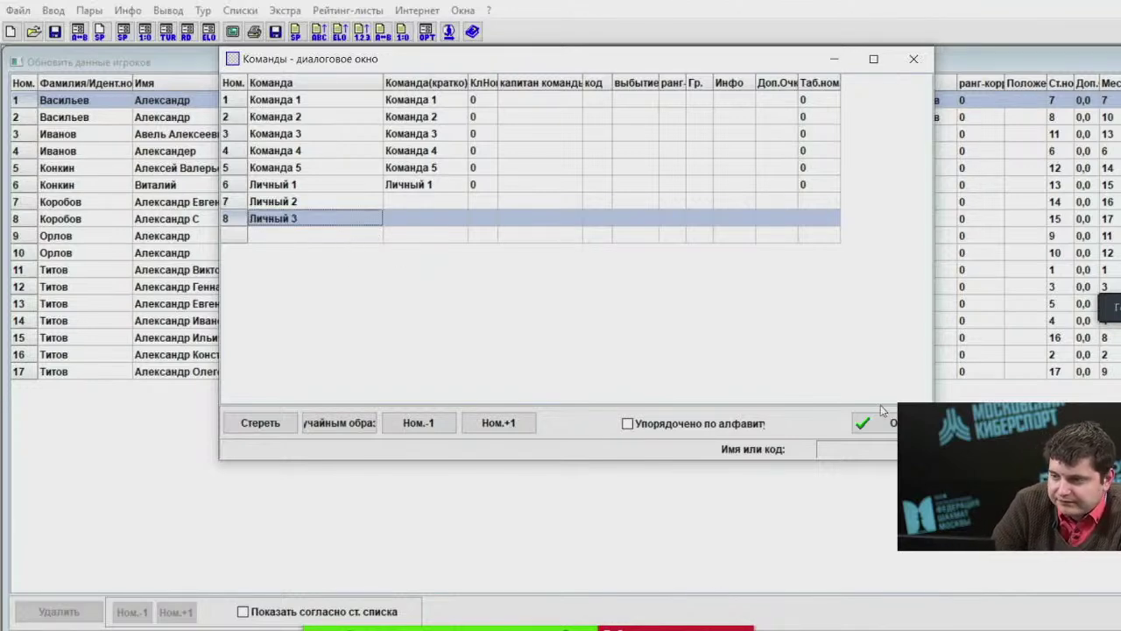
click(879, 420)
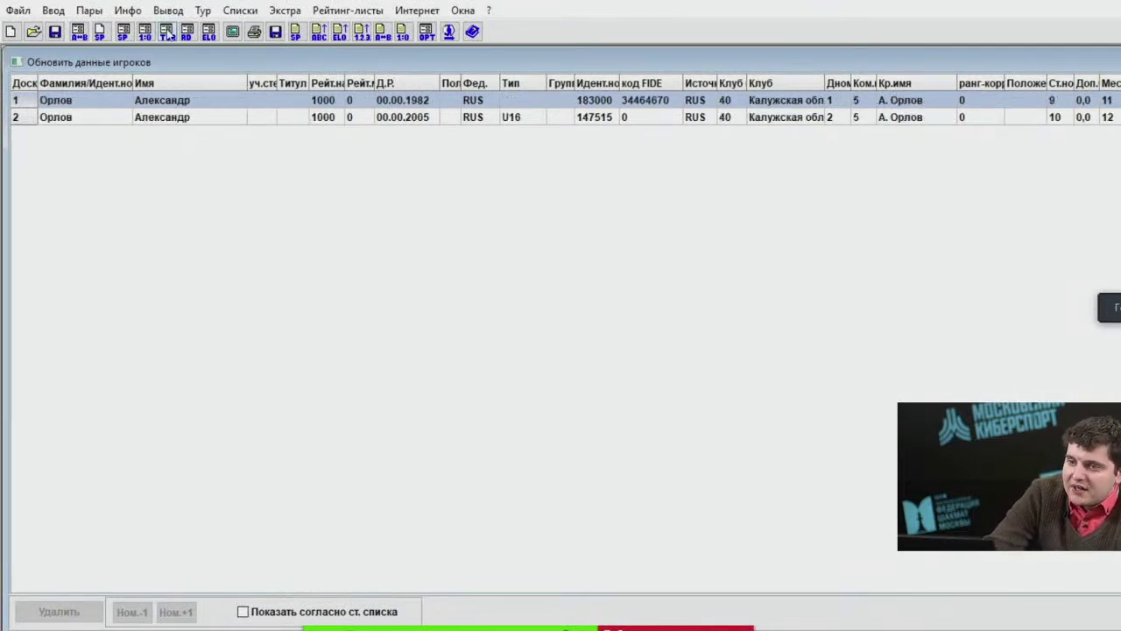
Close the player list and open new-player entry from the rating list.
click(58, 12)
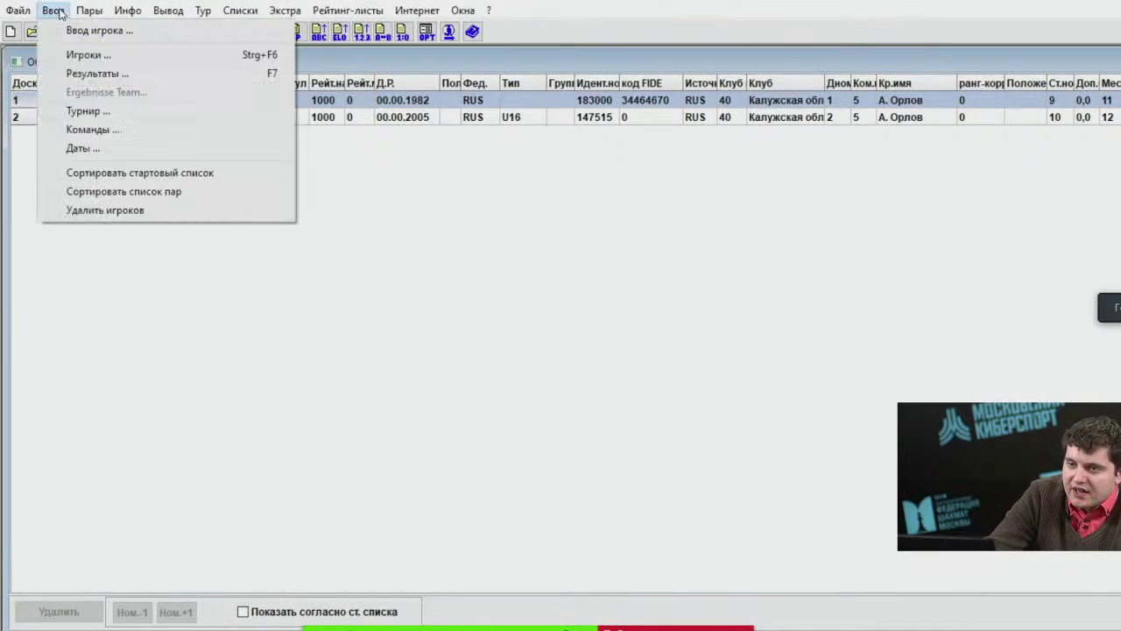
click(707, 223)
click(53, 11)
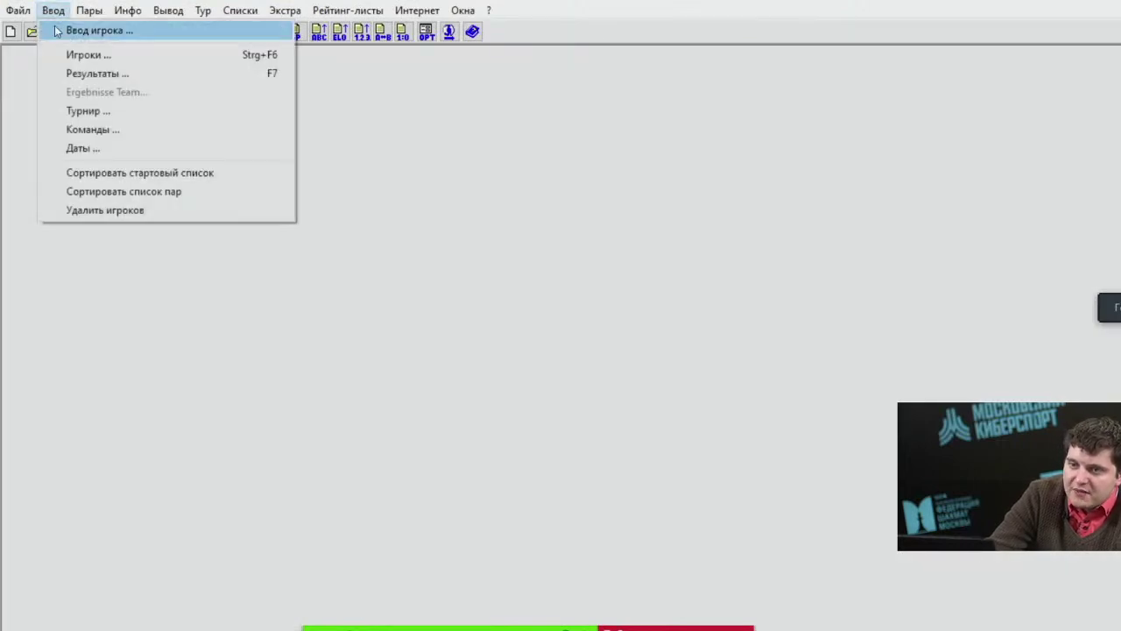
click(62, 32)
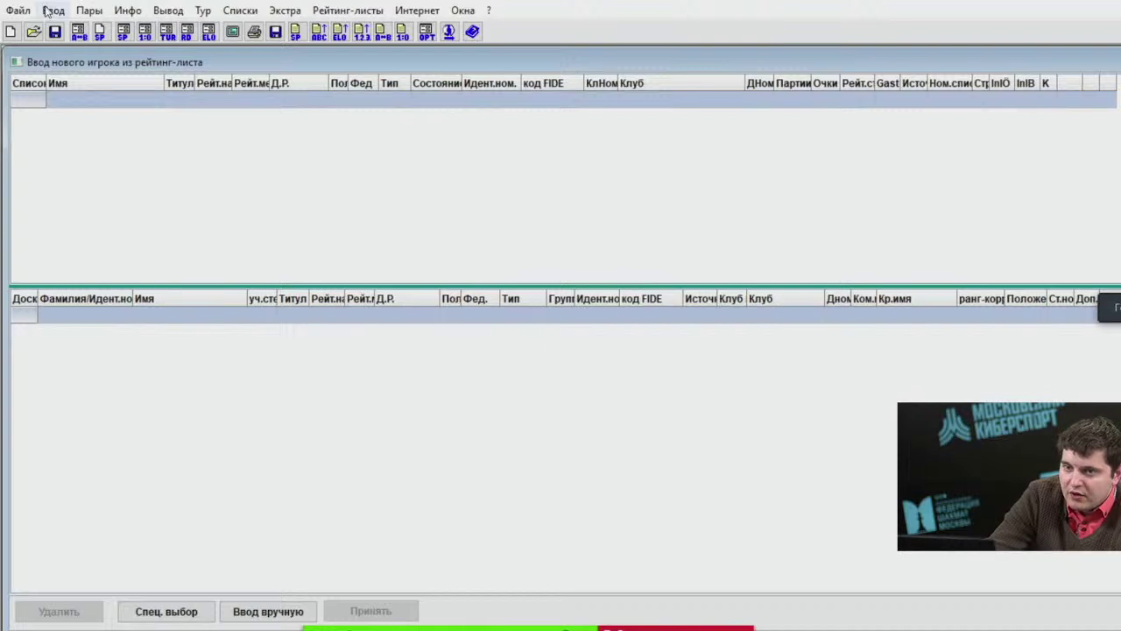
Move team Личный 1 to the end of the team list and save it.
click(52, 10)
click(92, 130)
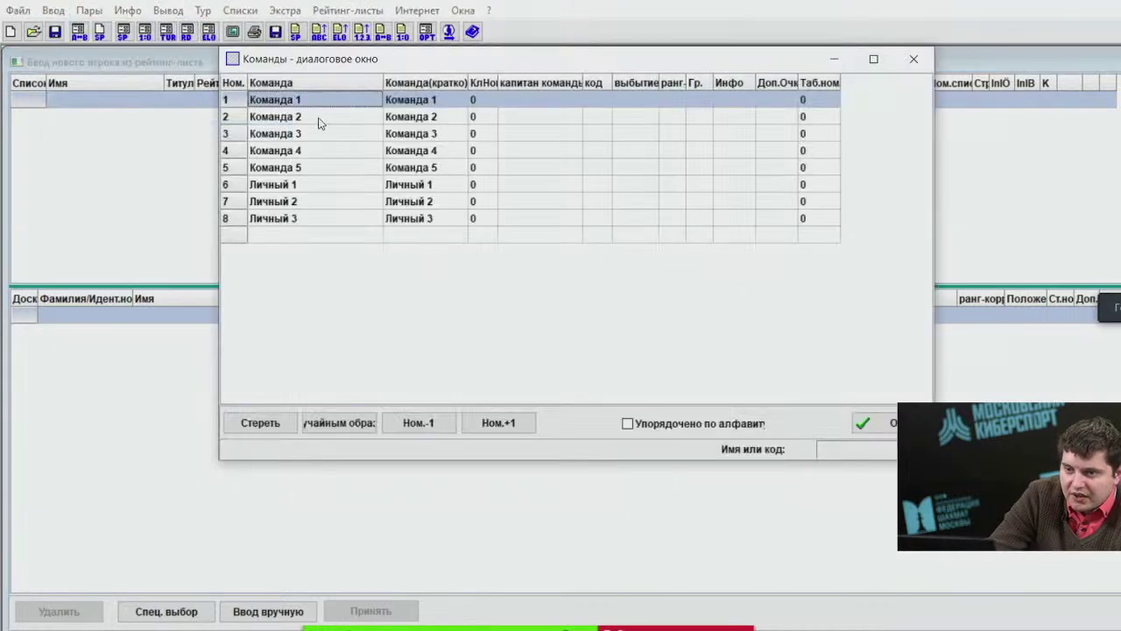
click(303, 186)
click(304, 201)
click(302, 189)
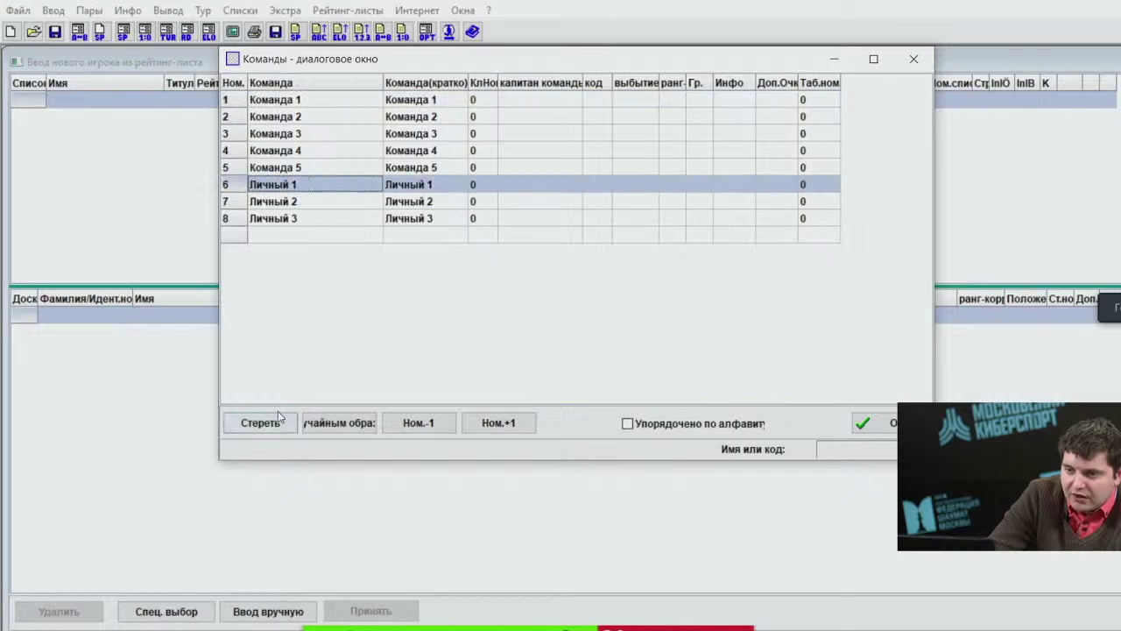
click(436, 424)
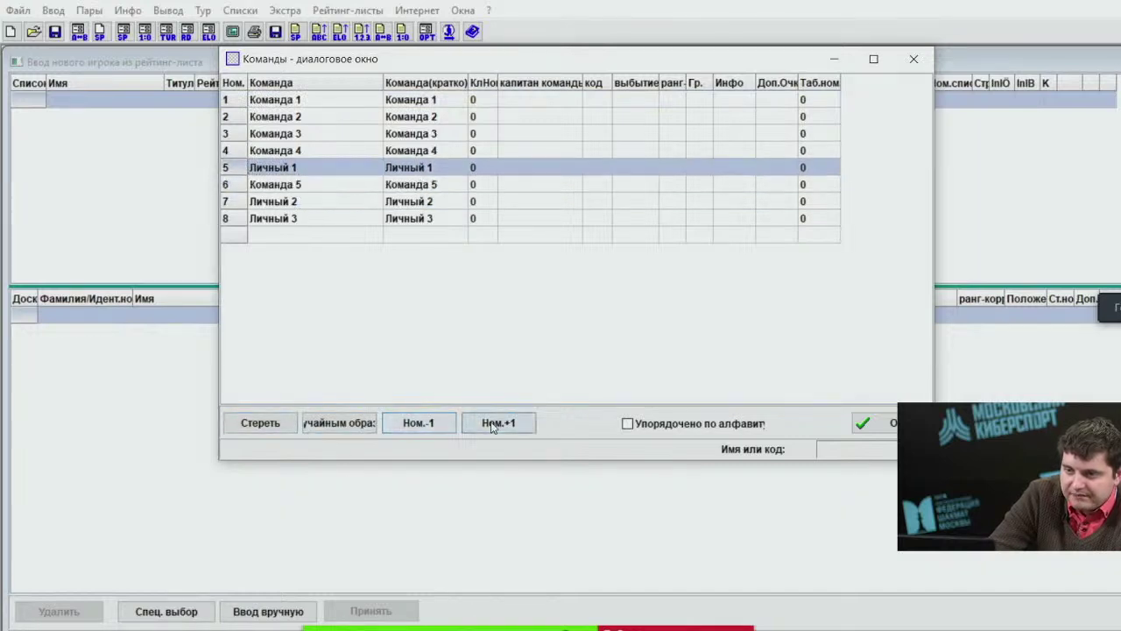
click(491, 426)
click(492, 425)
click(491, 425)
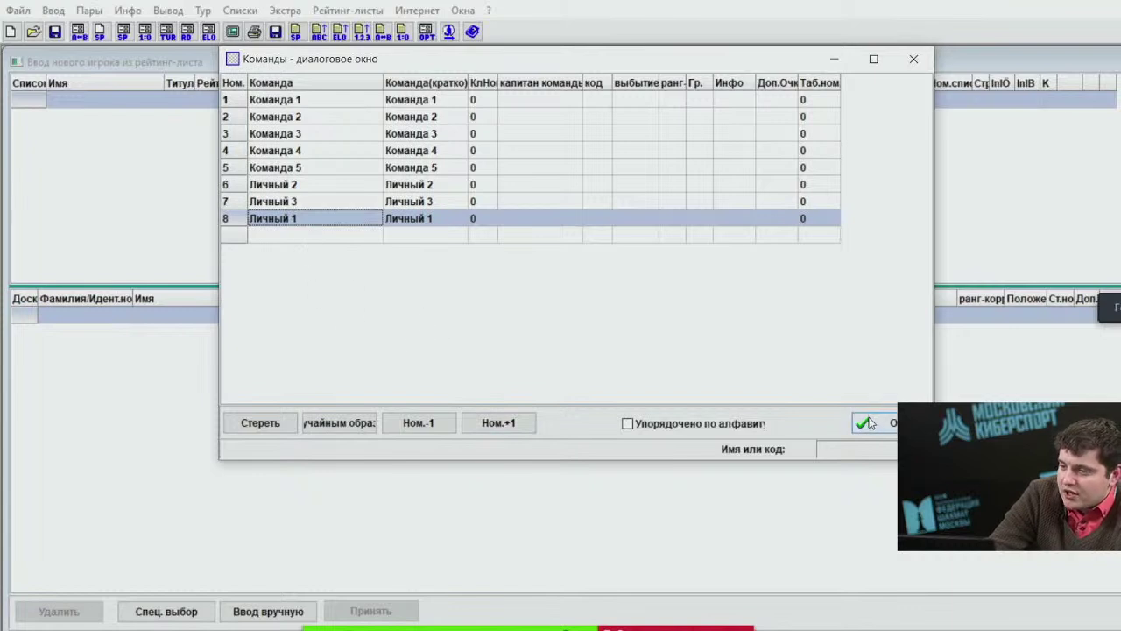
click(870, 424)
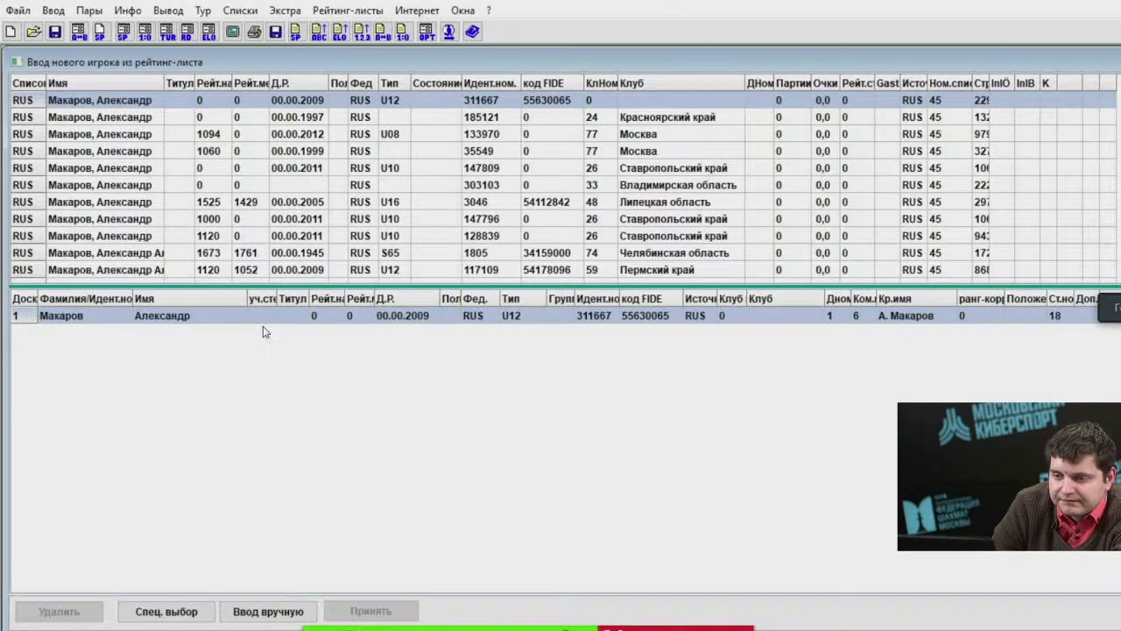
Enter the new player's surname and first name in the new-player row.
click(315, 317)
text(1000)
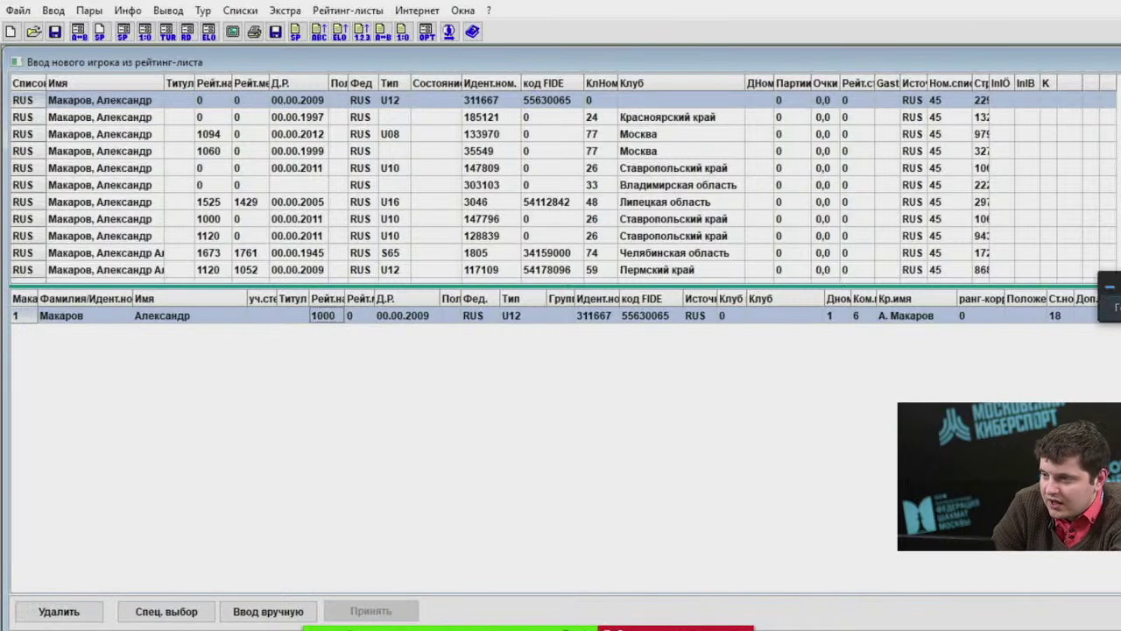
click(58, 612)
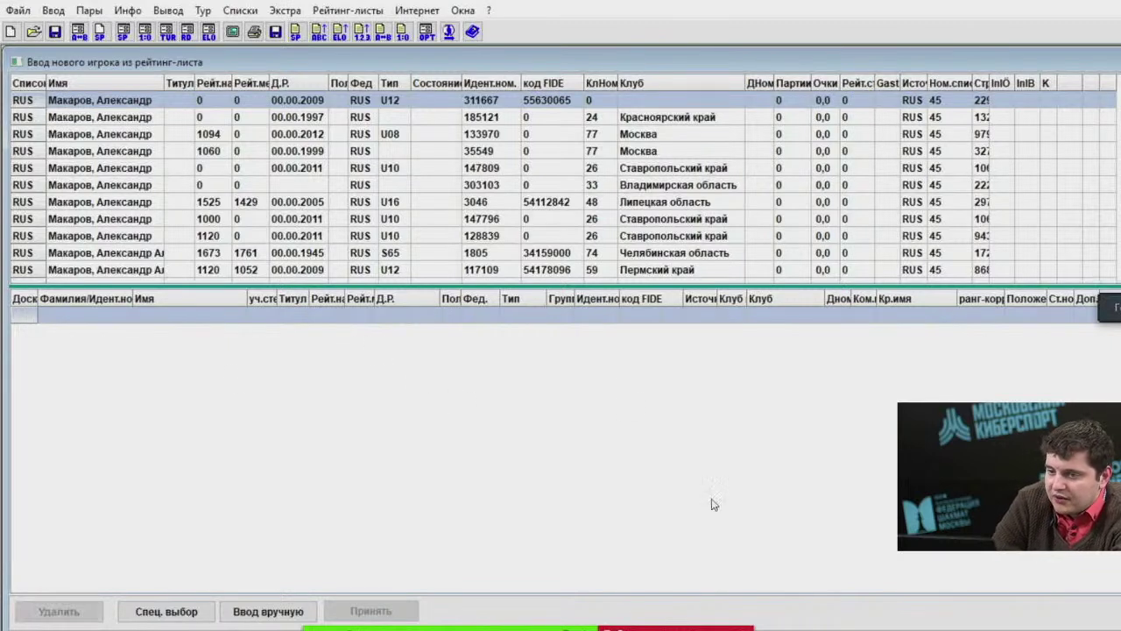
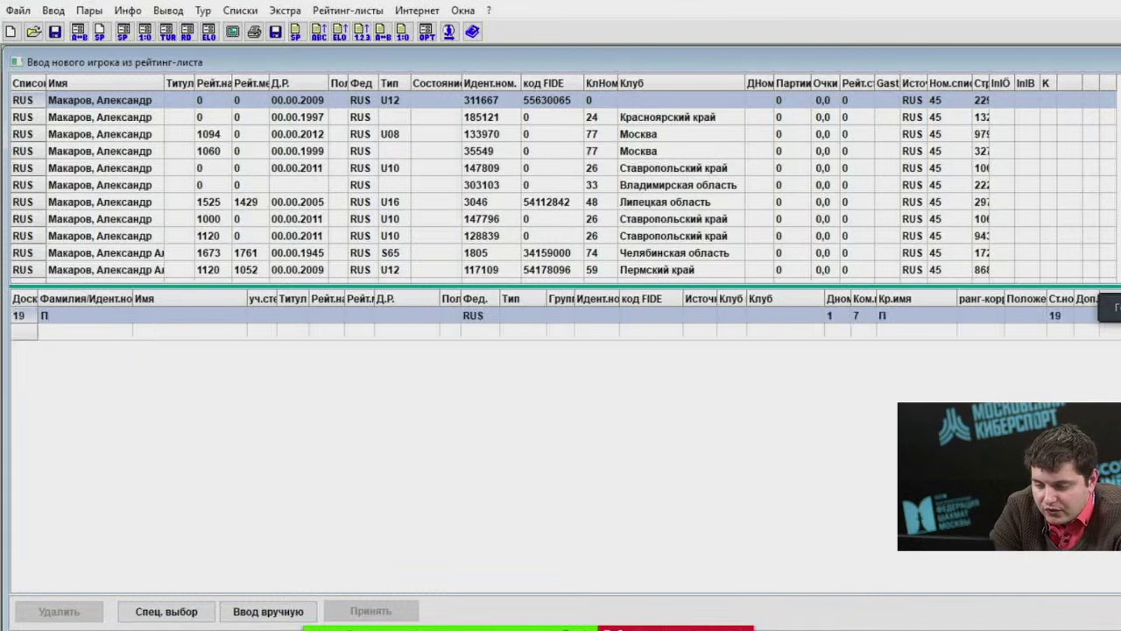
key(Tab)
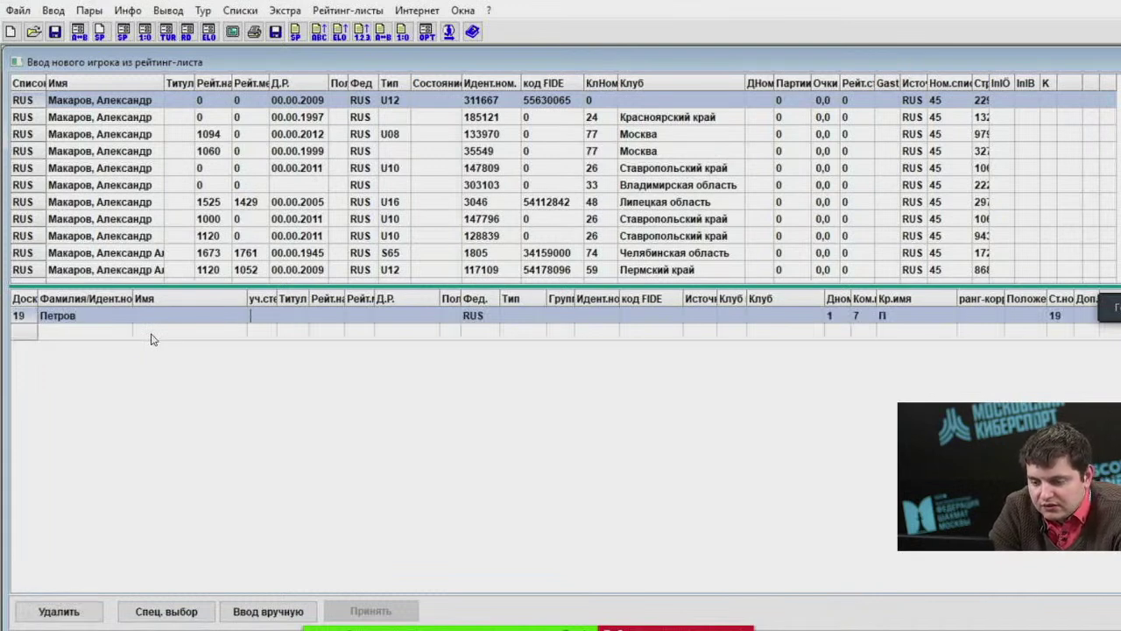
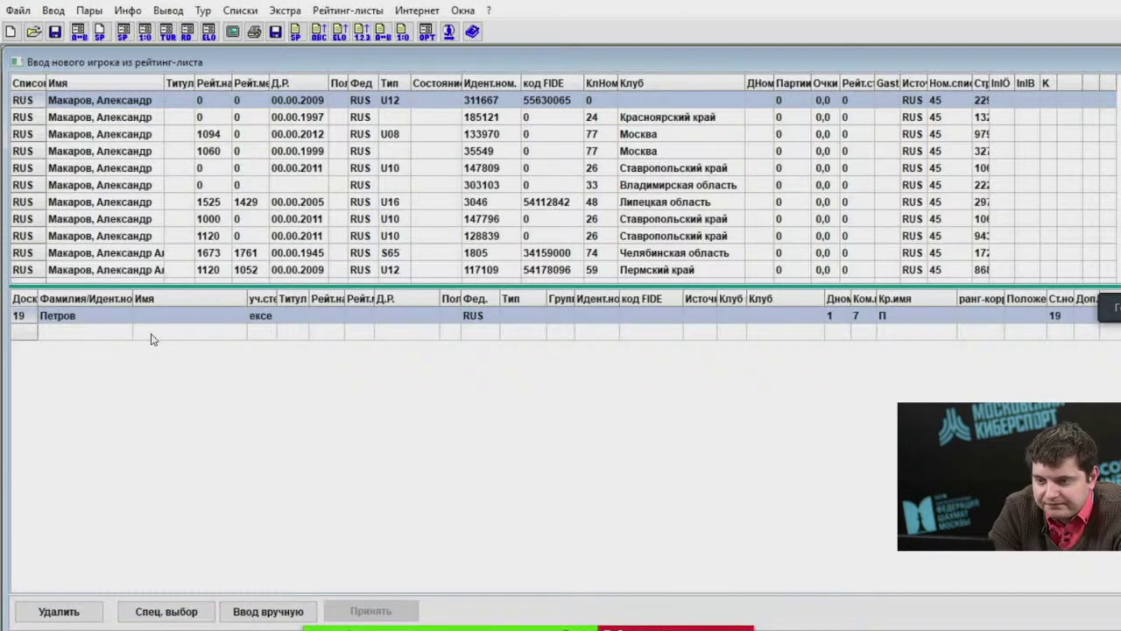
click(196, 317)
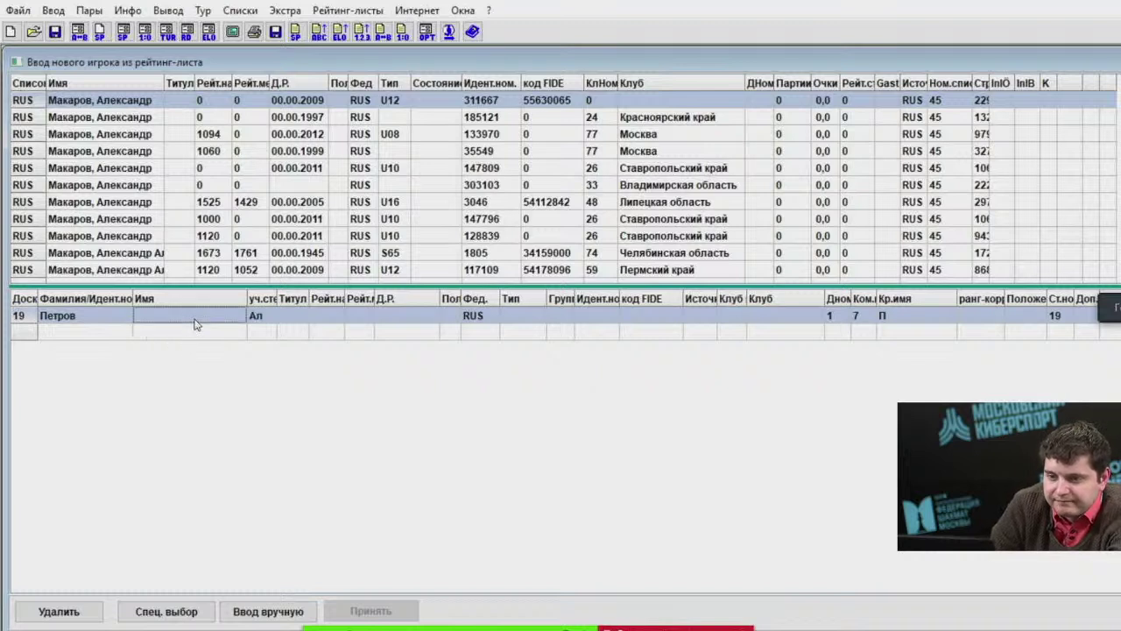
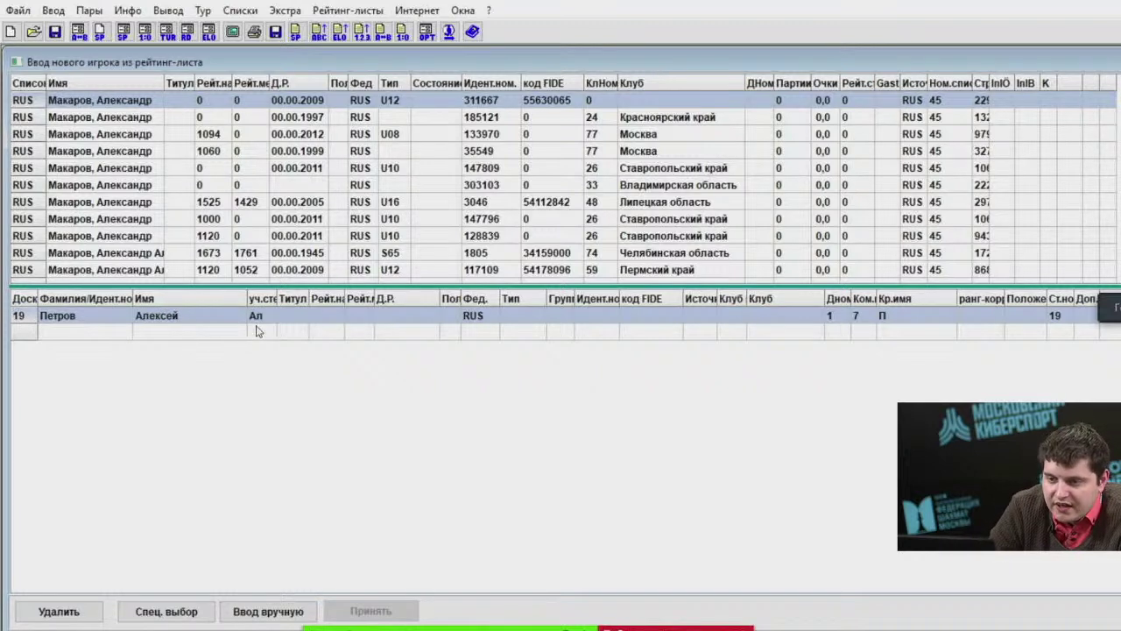
key(Tab)
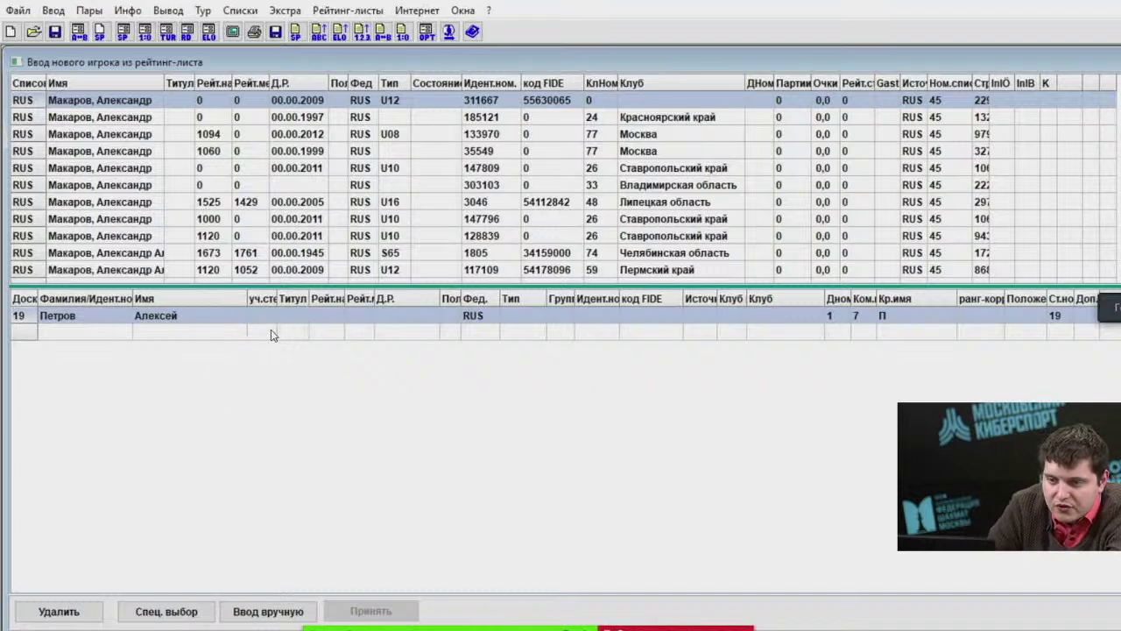
Set the new player's national rating to 1000 and birth date to 21.12.2020.
click(325, 323)
text(1000)
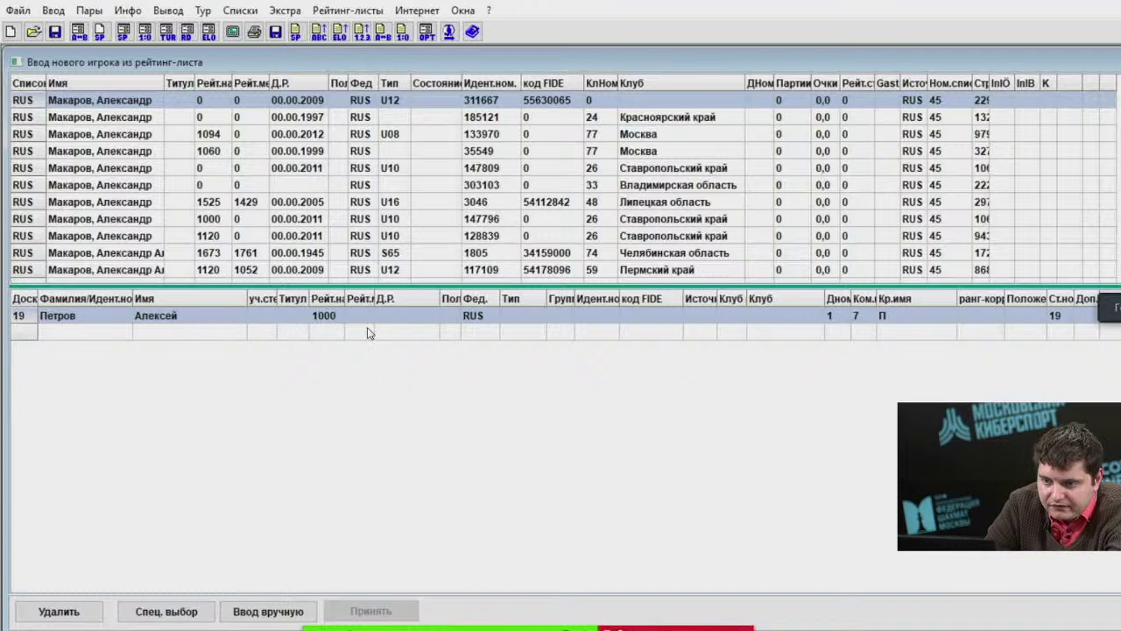
click(400, 326)
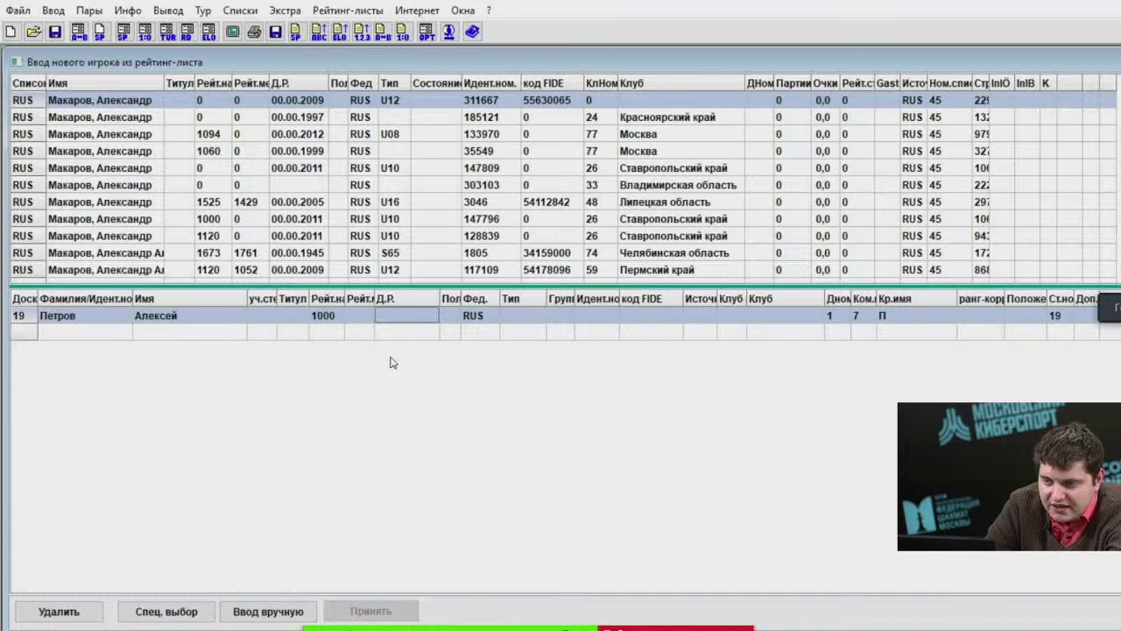
click(331, 323)
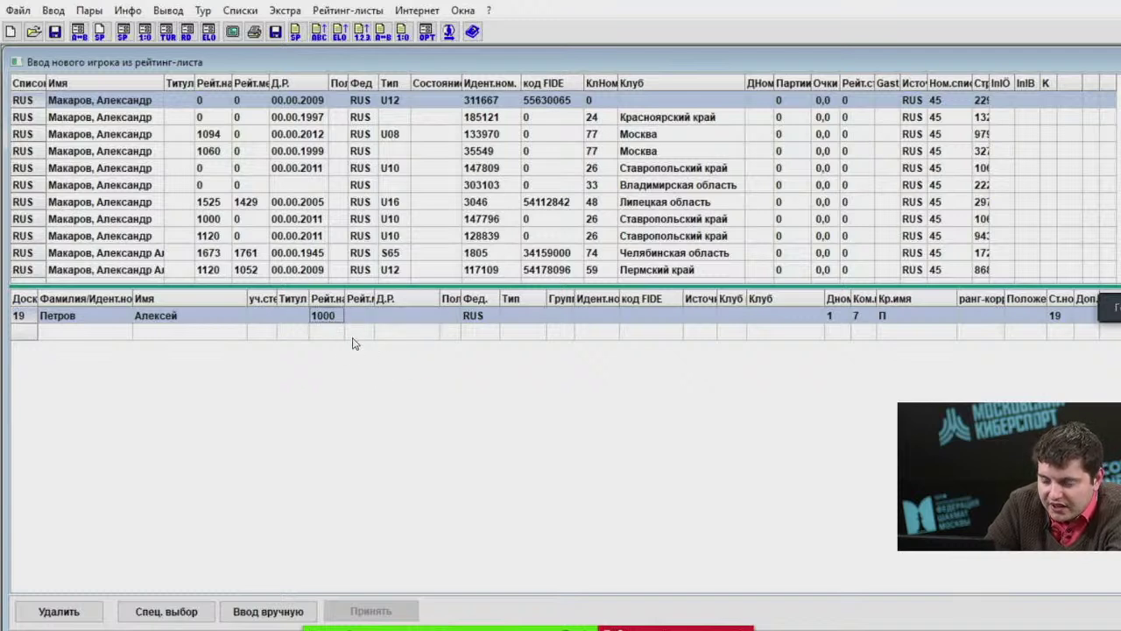
click(400, 321)
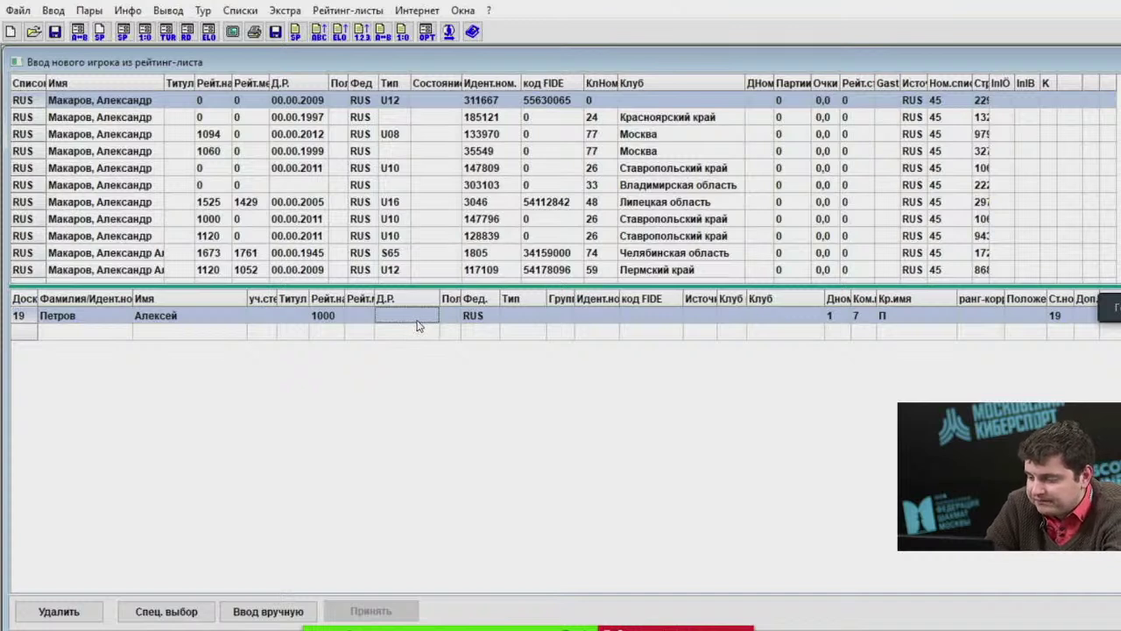
text(21.12)
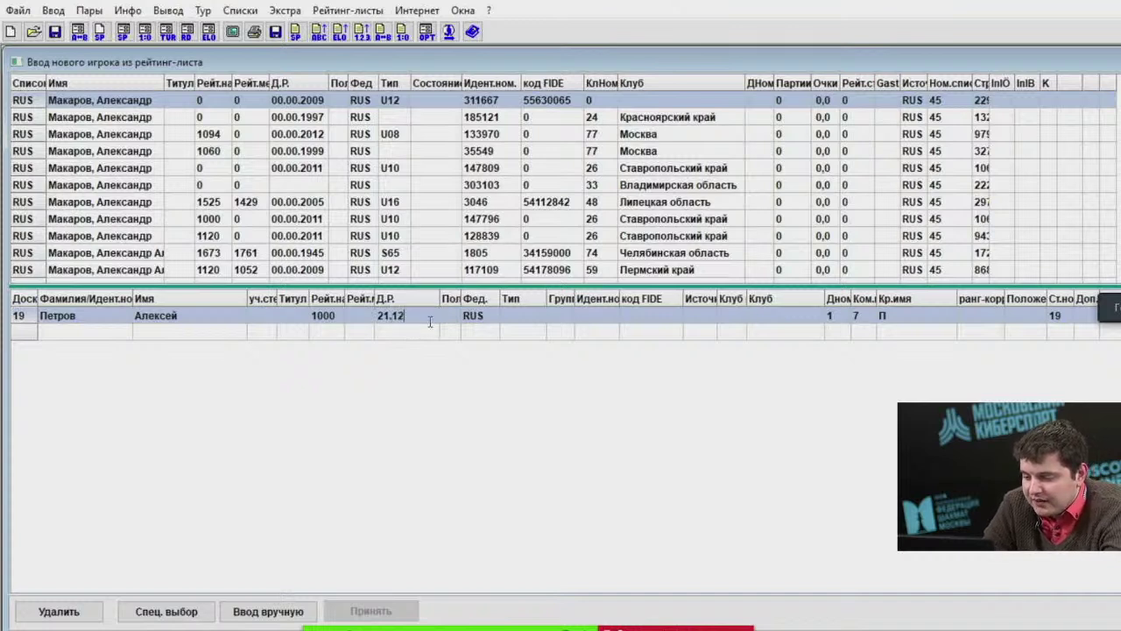
text(.2020)
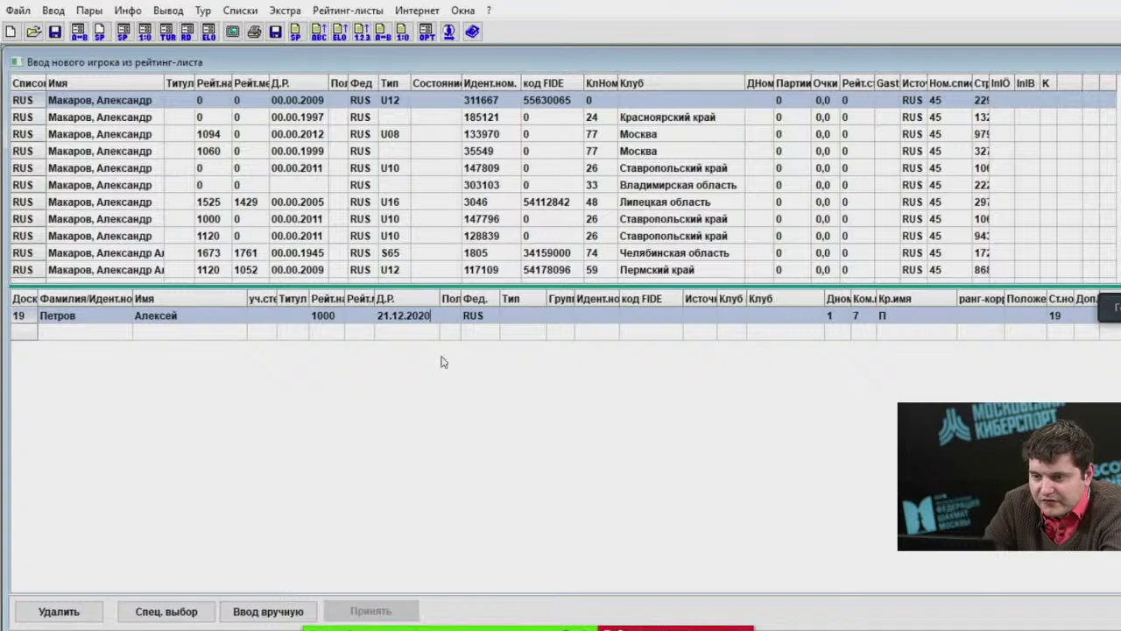
key(Return)
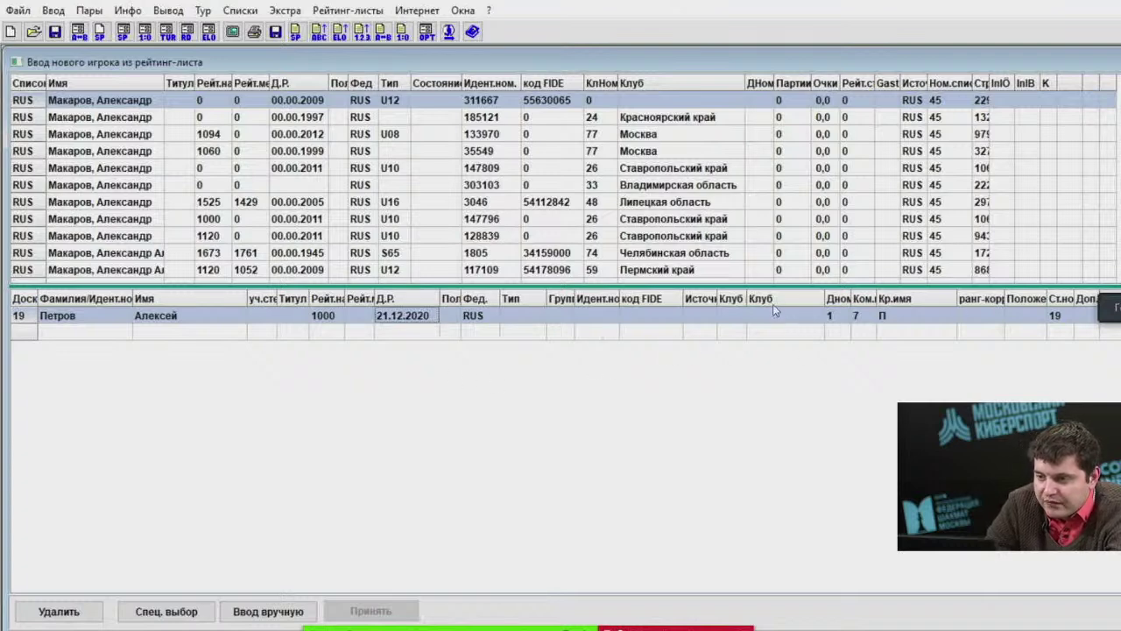
click(776, 318)
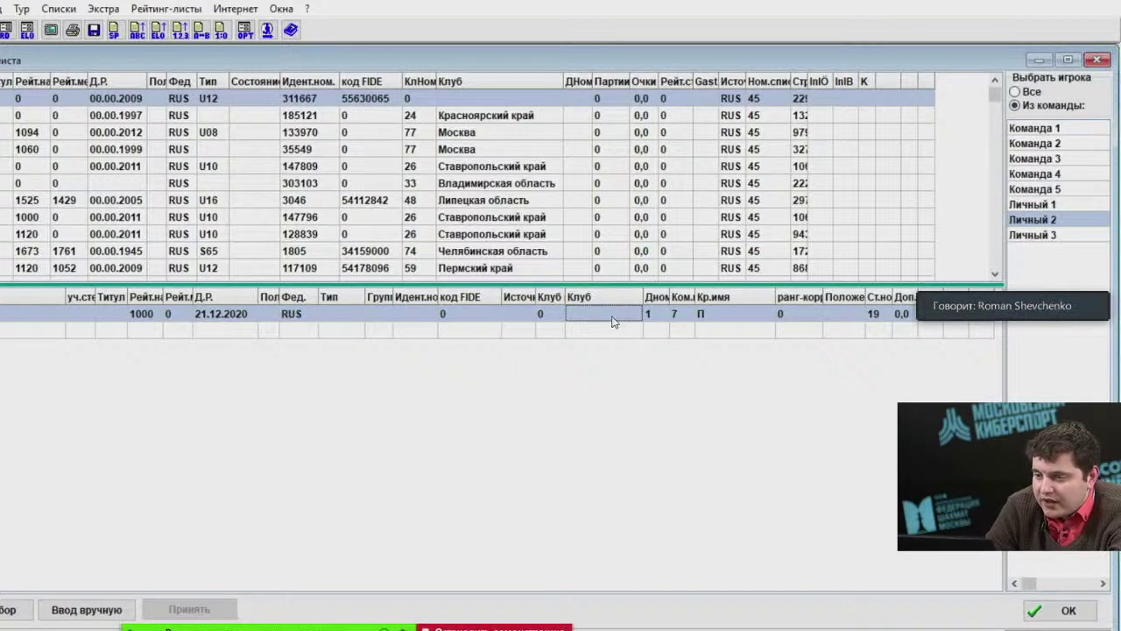
Set the player's club to Омская область and display the Личный 3 line-up.
click(614, 320)
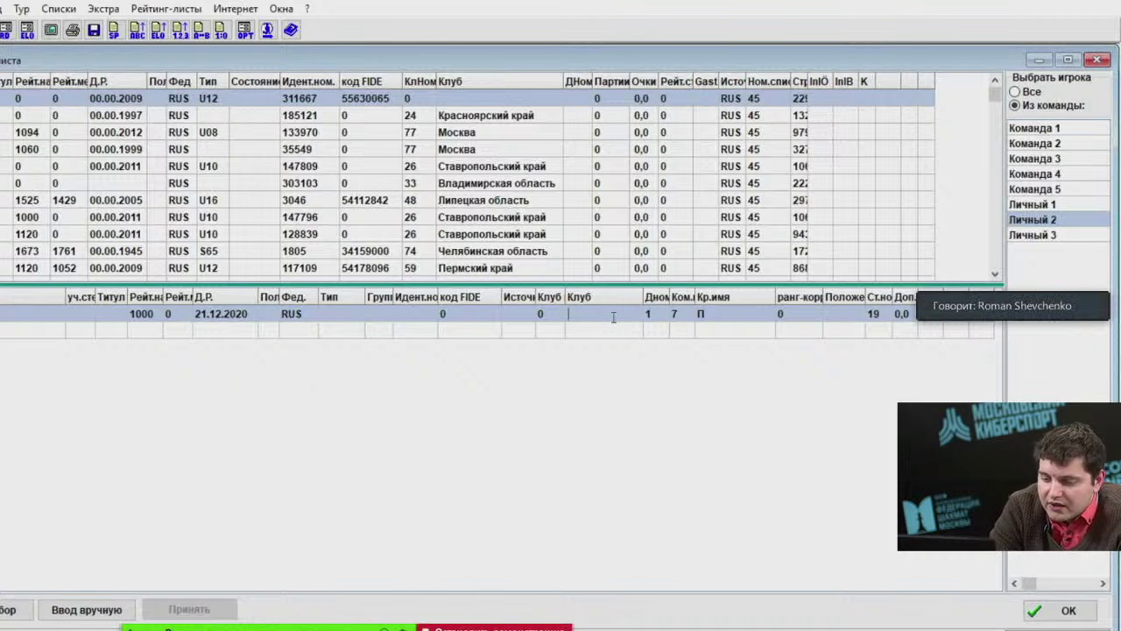
text(Омская)
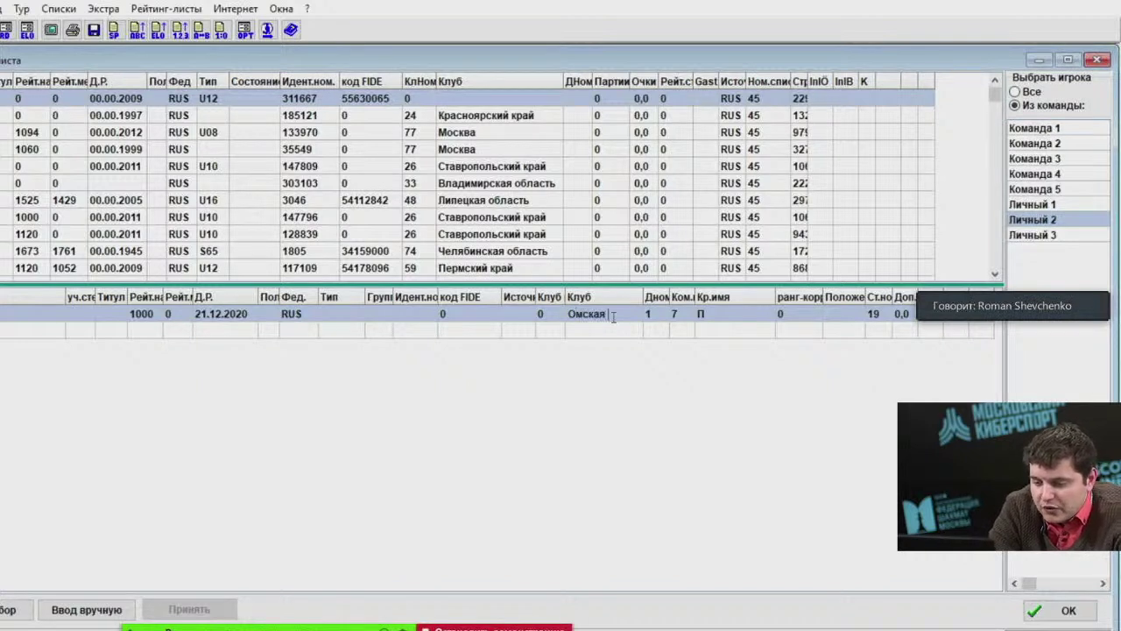
text( область)
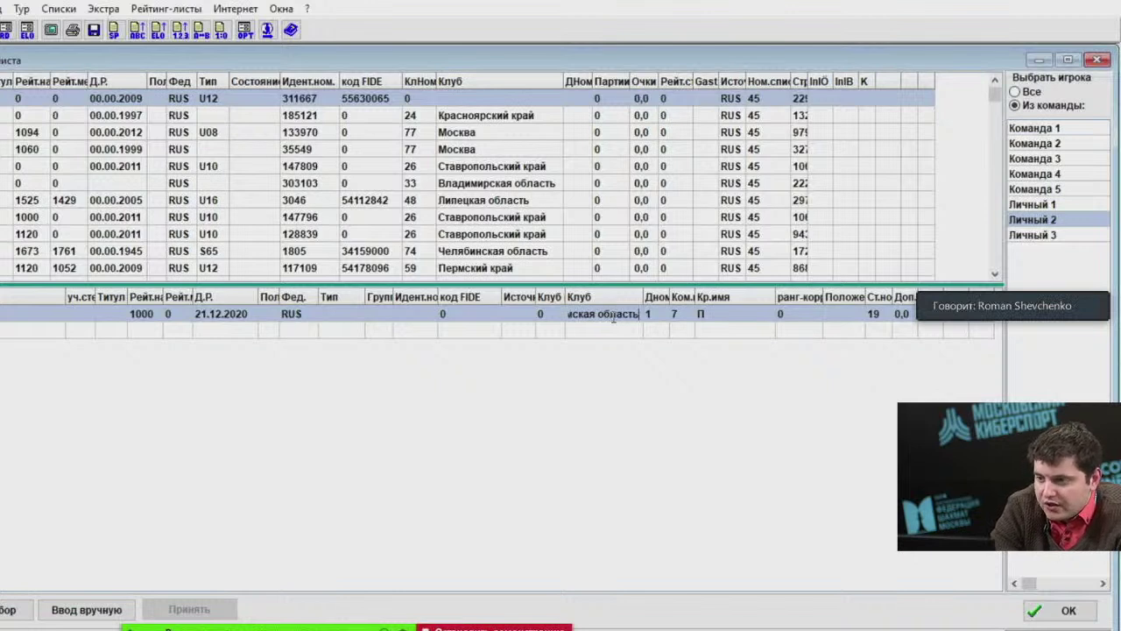
key(Return)
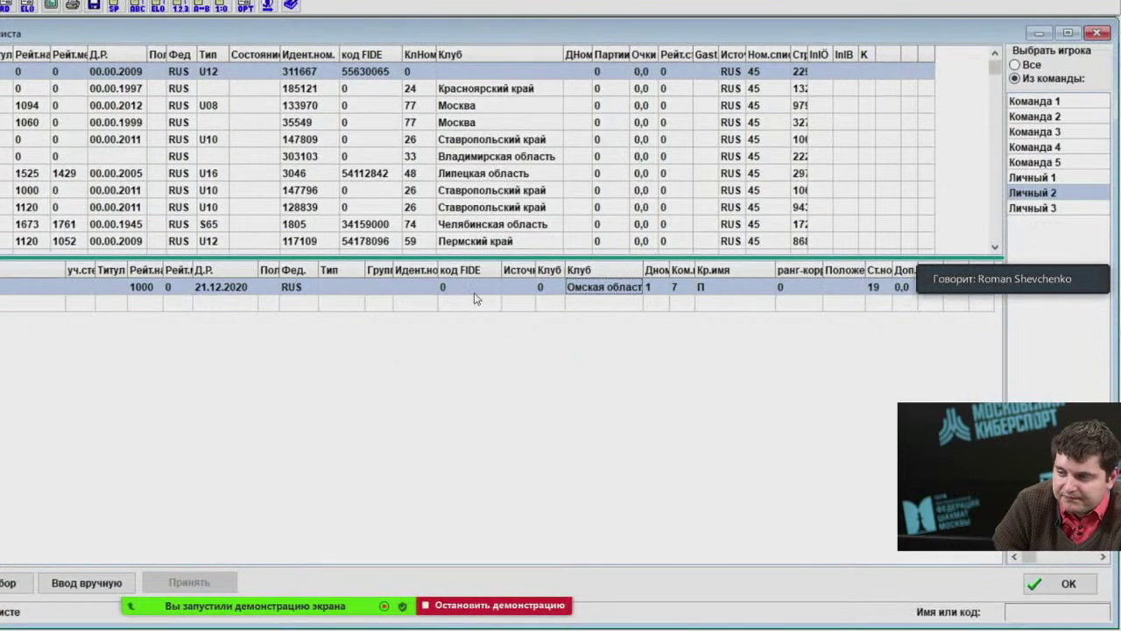
click(582, 293)
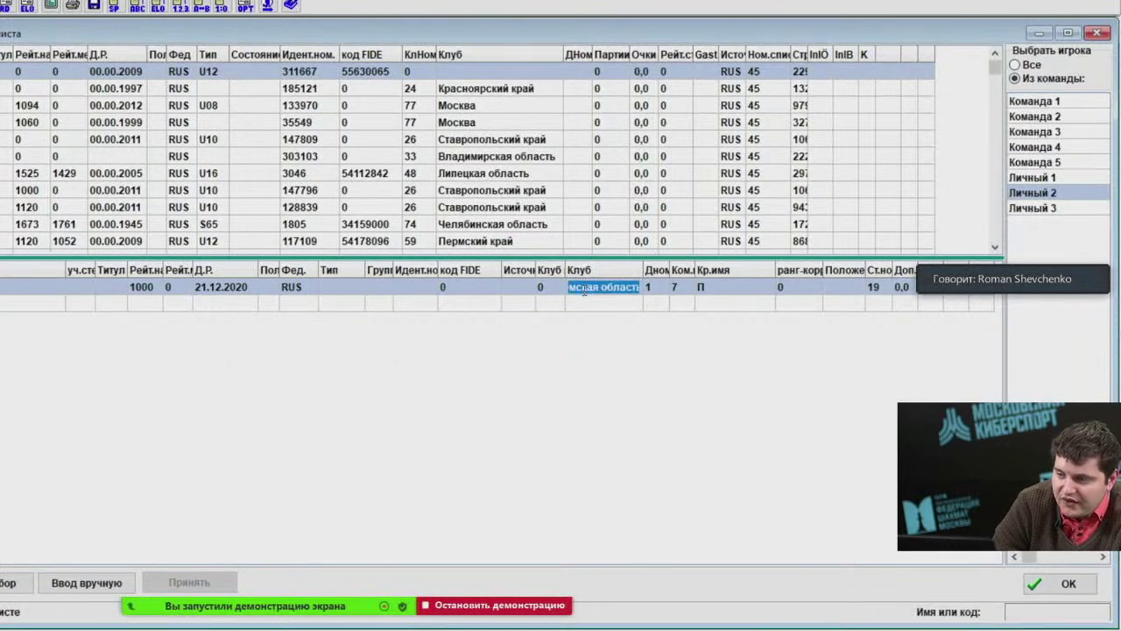
click(590, 343)
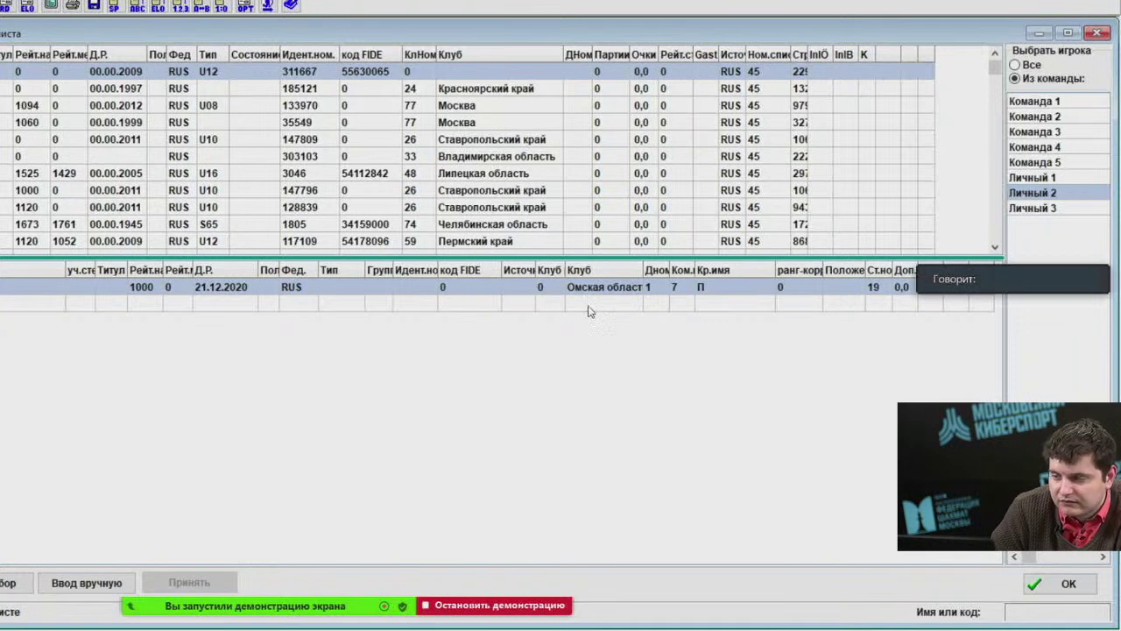
click(613, 291)
click(1034, 208)
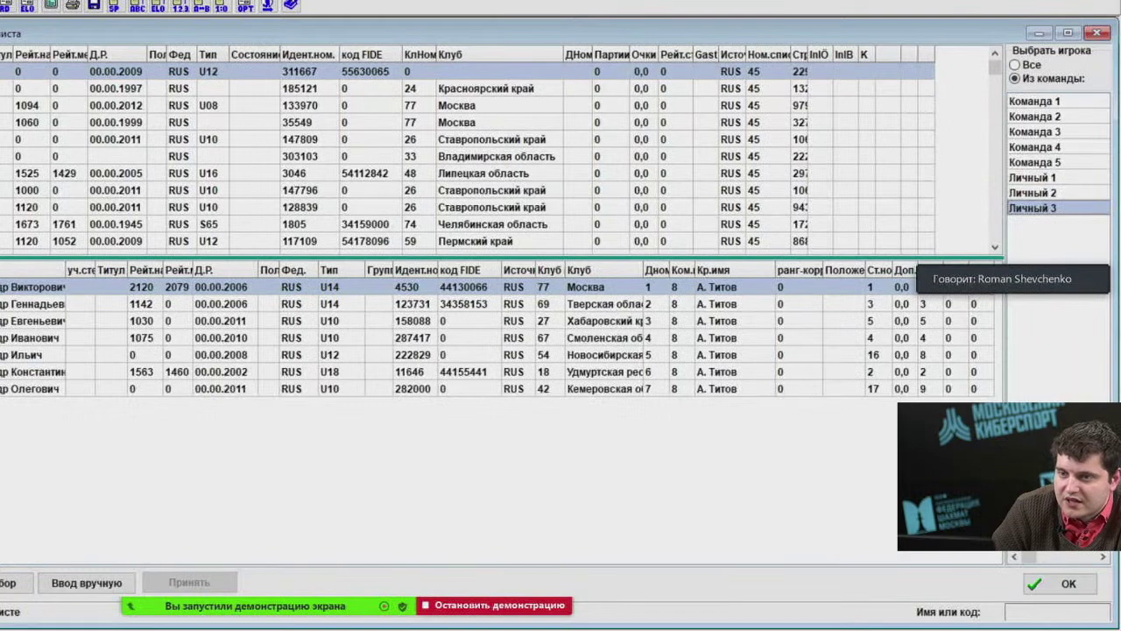
Delete the second Личный 1 player, confirming the exclusion of the already-paired player.
click(35, 8)
click(35, 27)
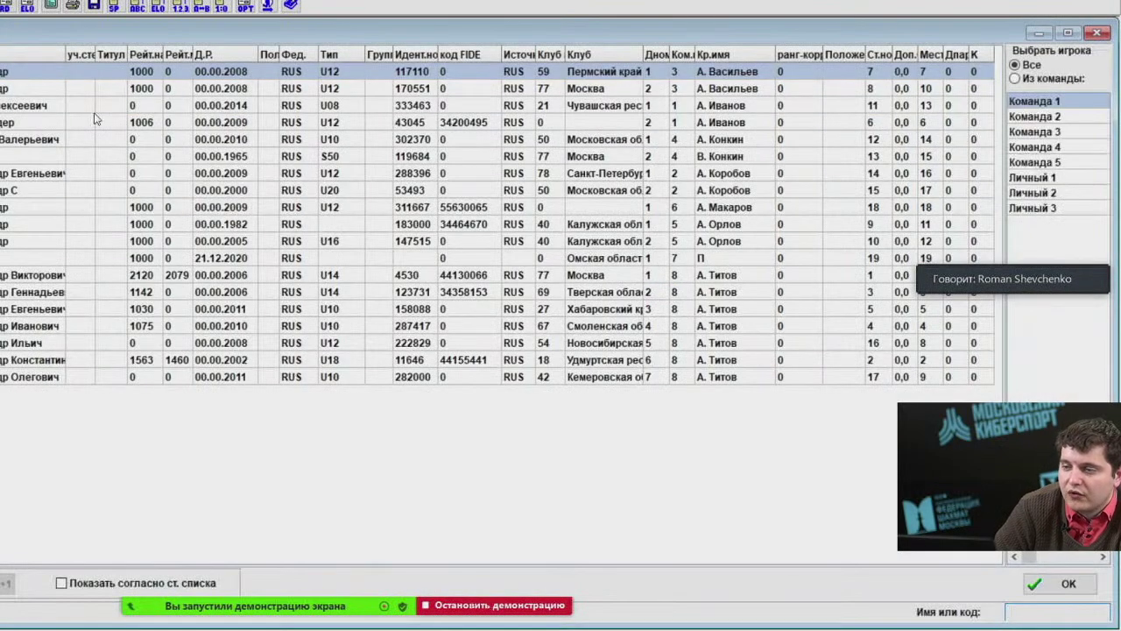
click(1033, 177)
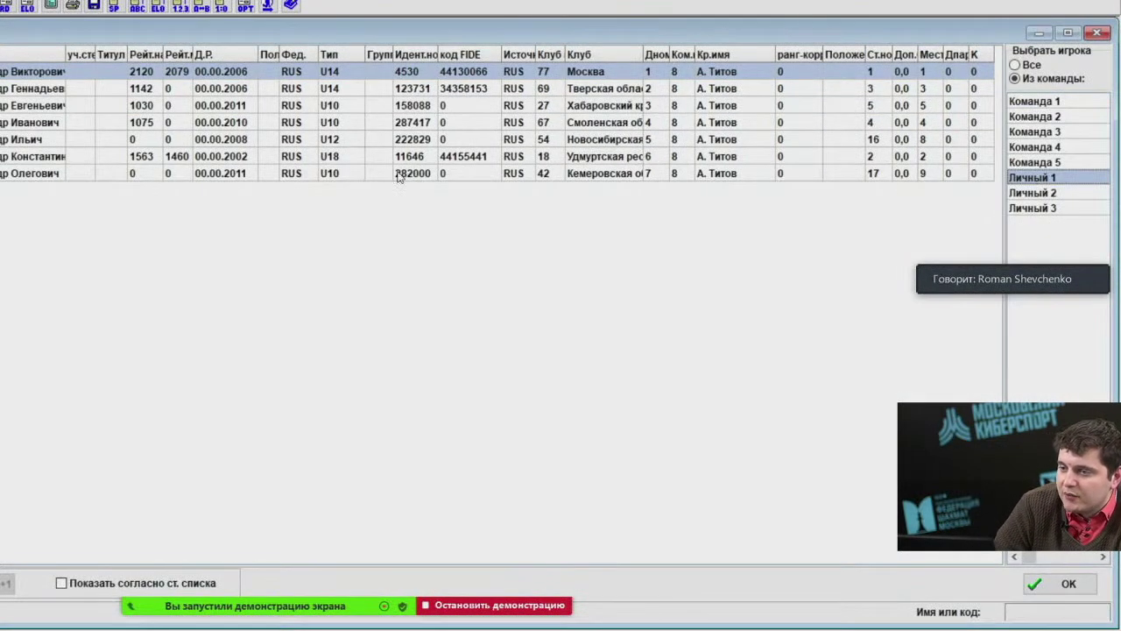
click(350, 88)
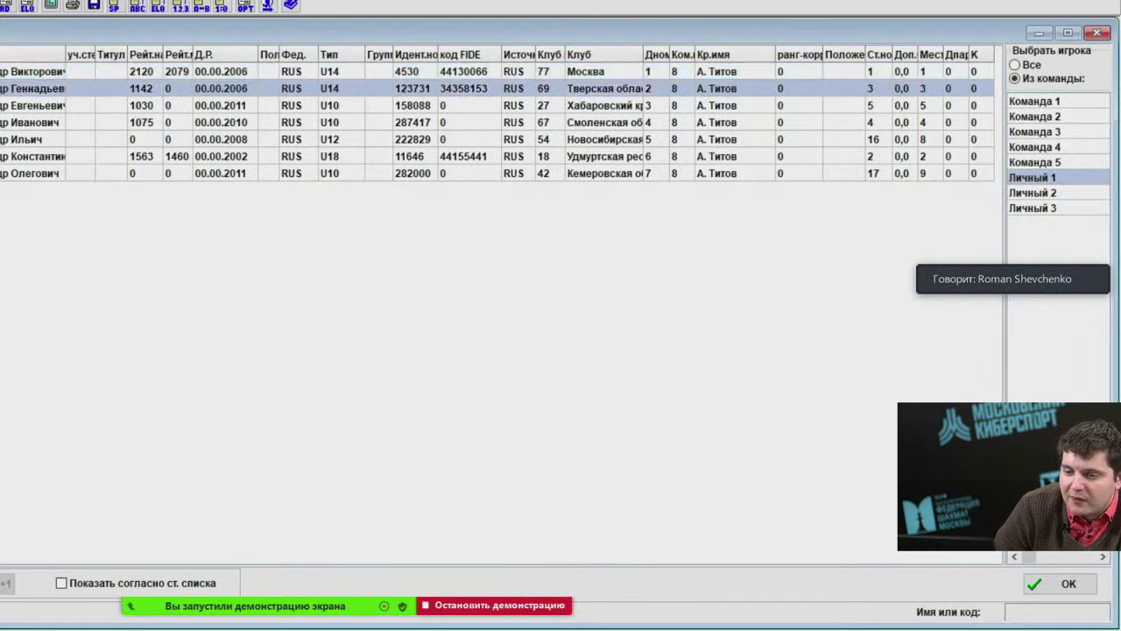
key(Delete)
click(378, 357)
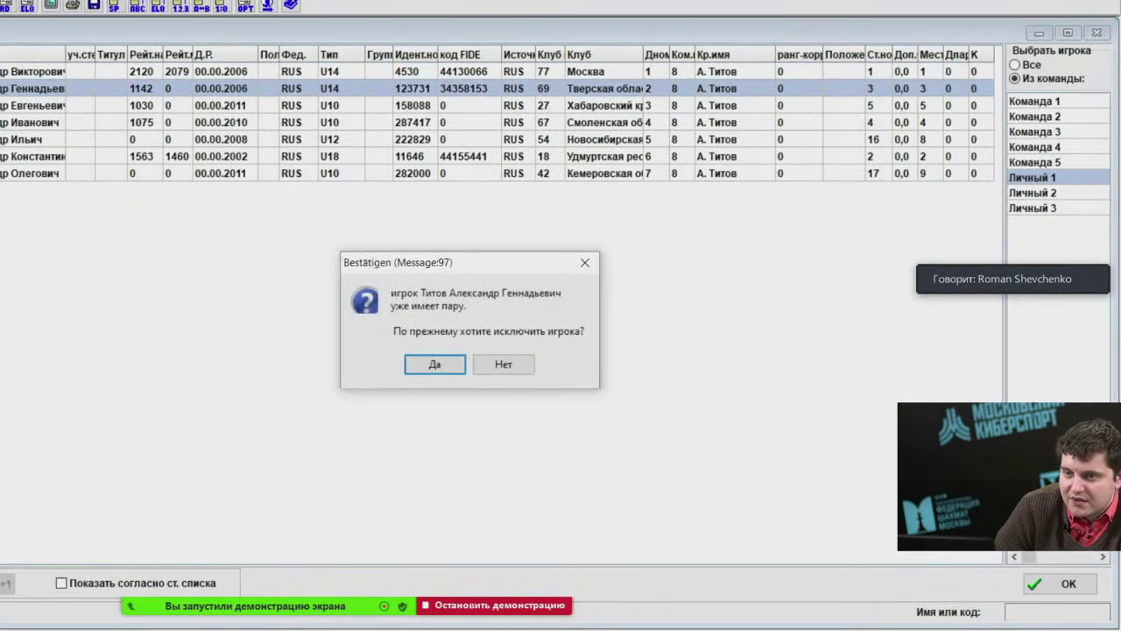
click(418, 362)
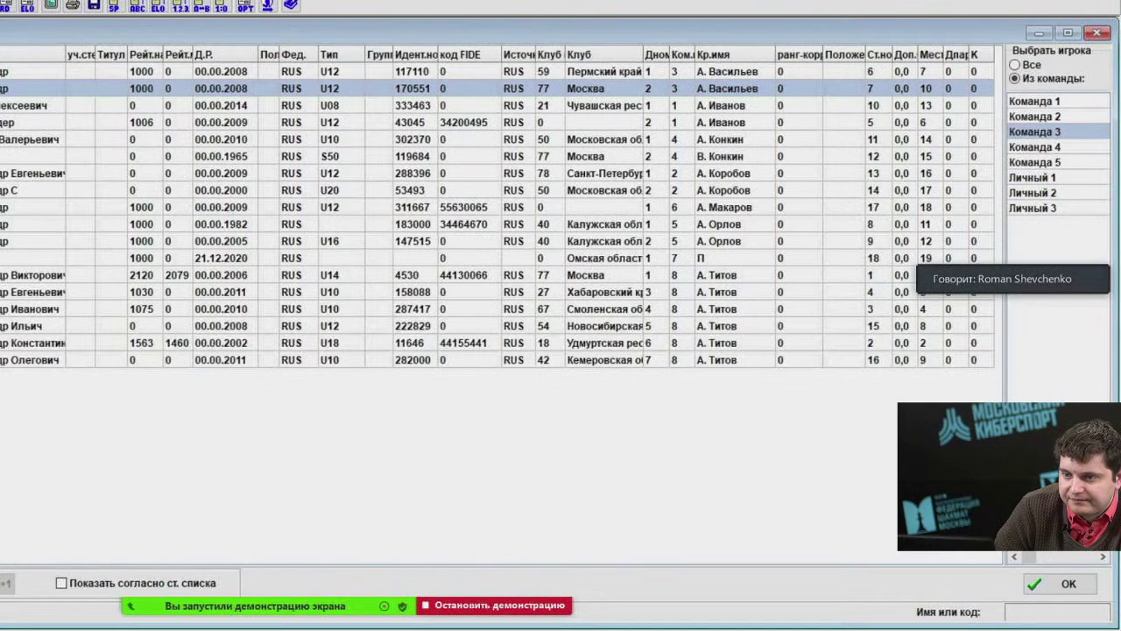
click(1044, 179)
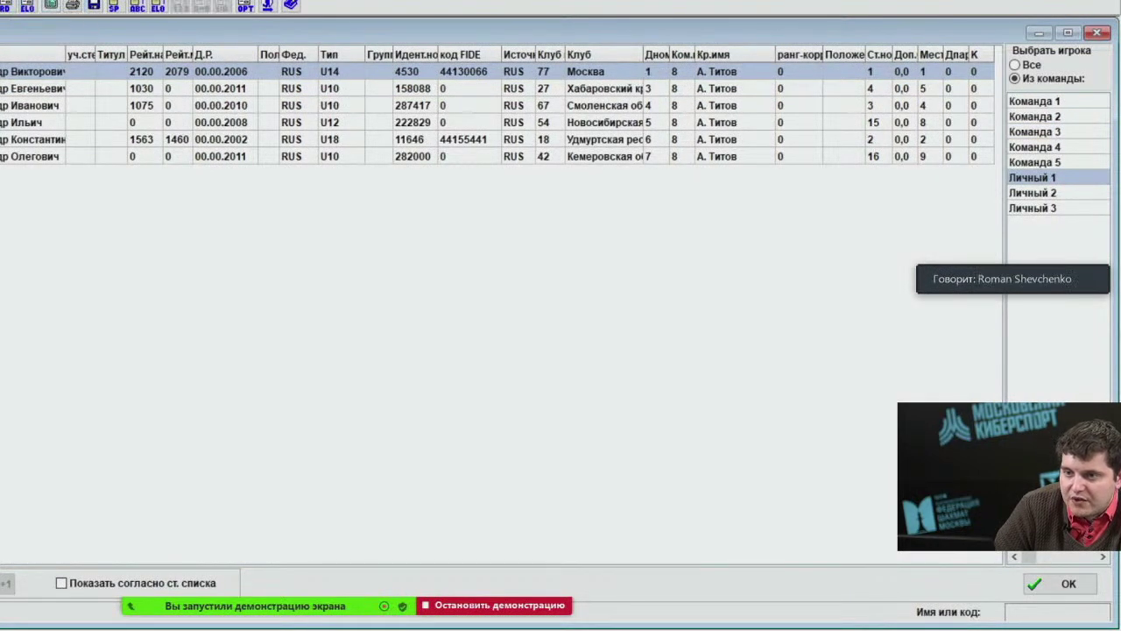
Delete all tournament rounds in the program options and accept the change.
click(109, 2)
click(123, 21)
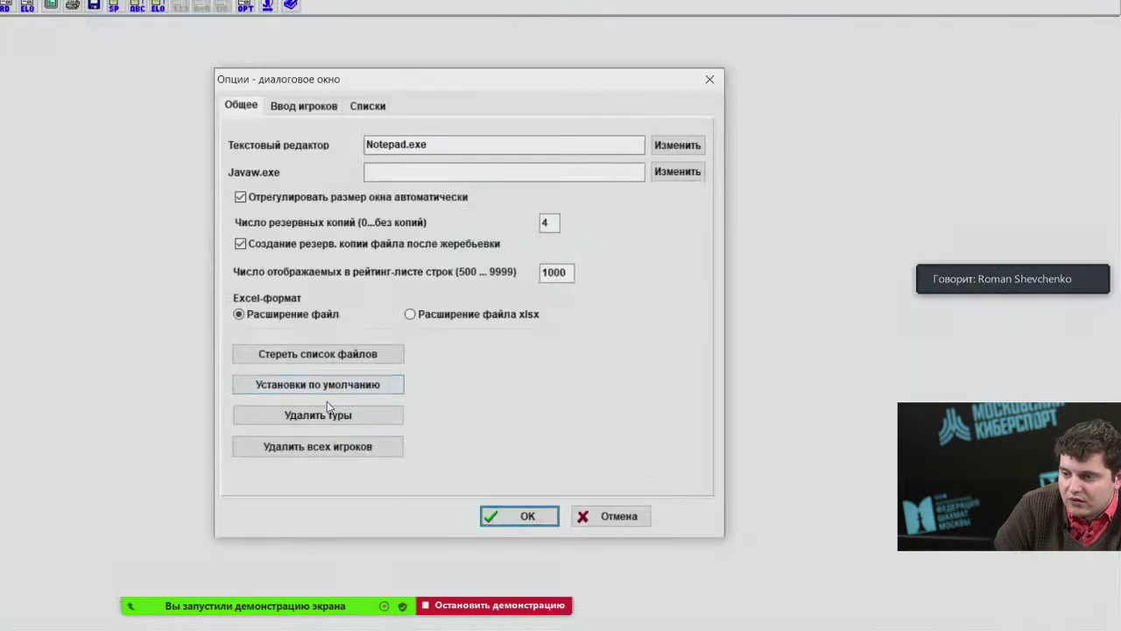
click(318, 415)
click(458, 354)
click(515, 513)
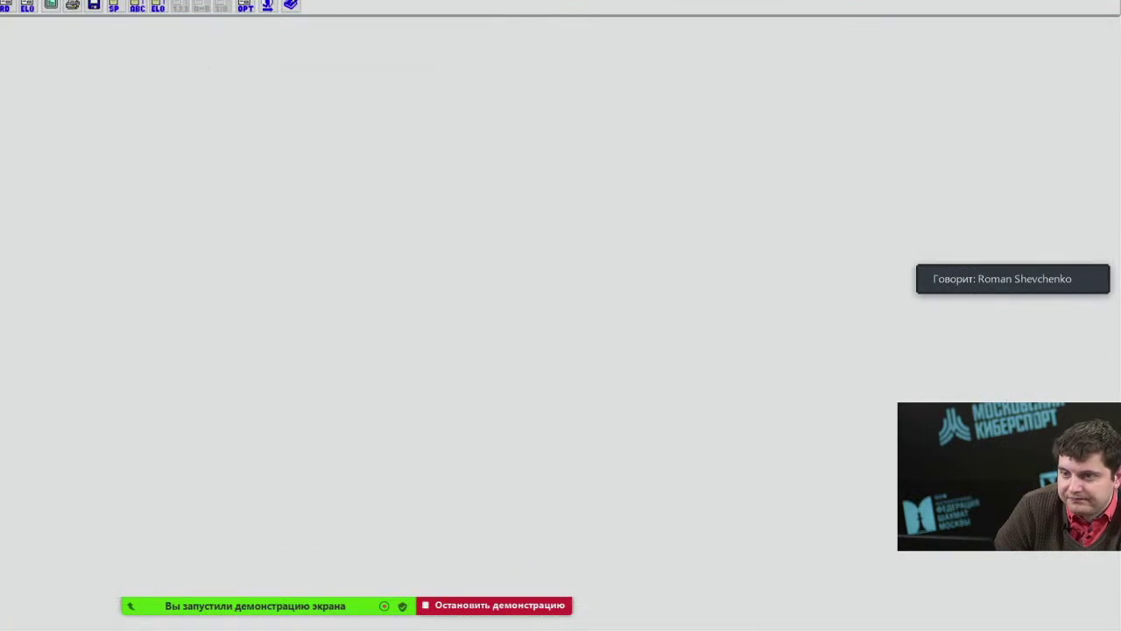
Reopen the team-grouped player list and delete two more surplus Личный 1 players.
click(53, 1)
click(52, 25)
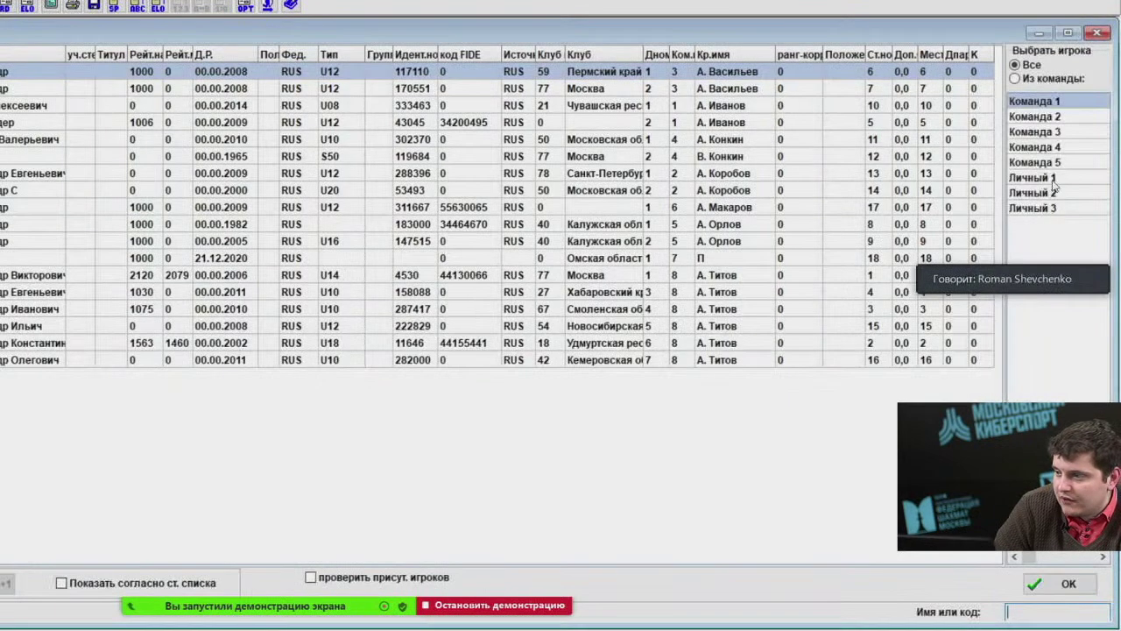
key(Down)
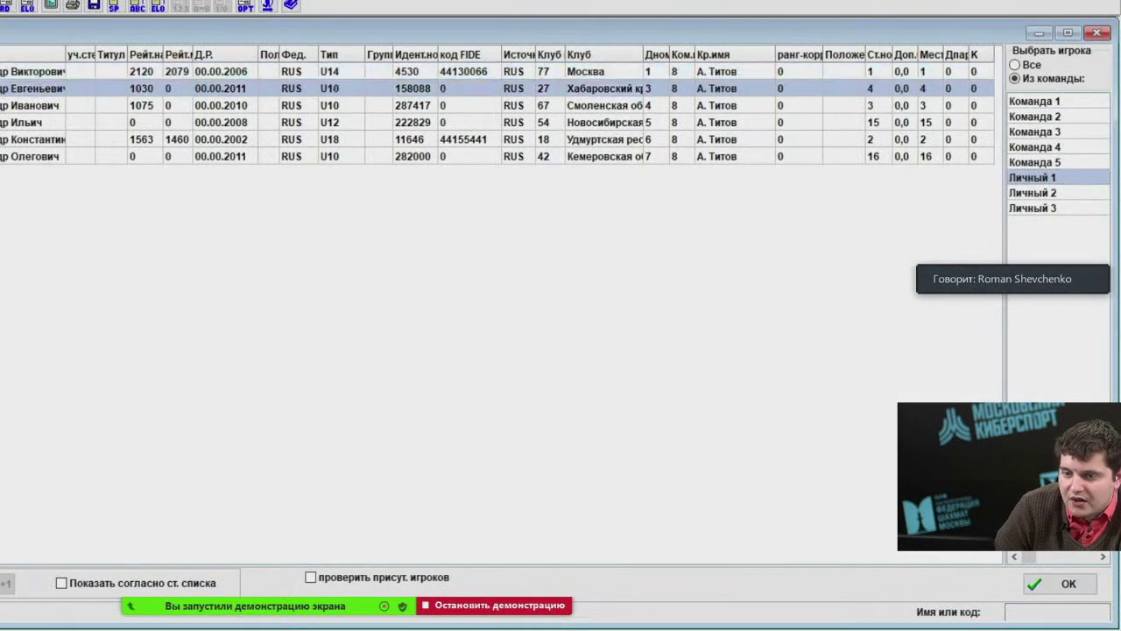
key(Delete)
key(Return)
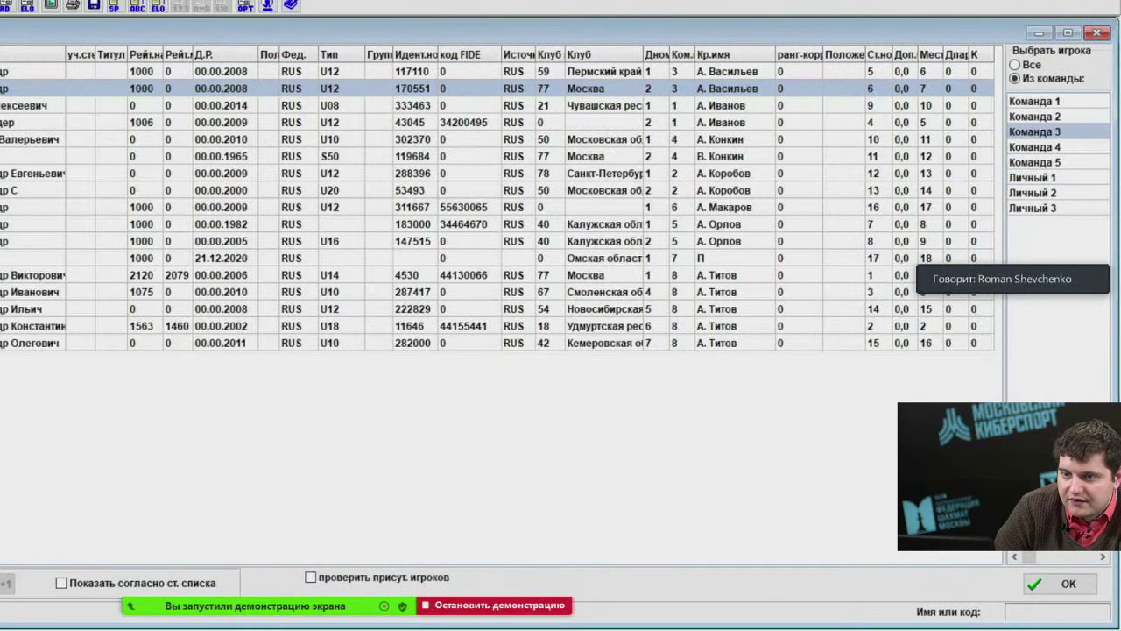
click(1044, 193)
click(1042, 181)
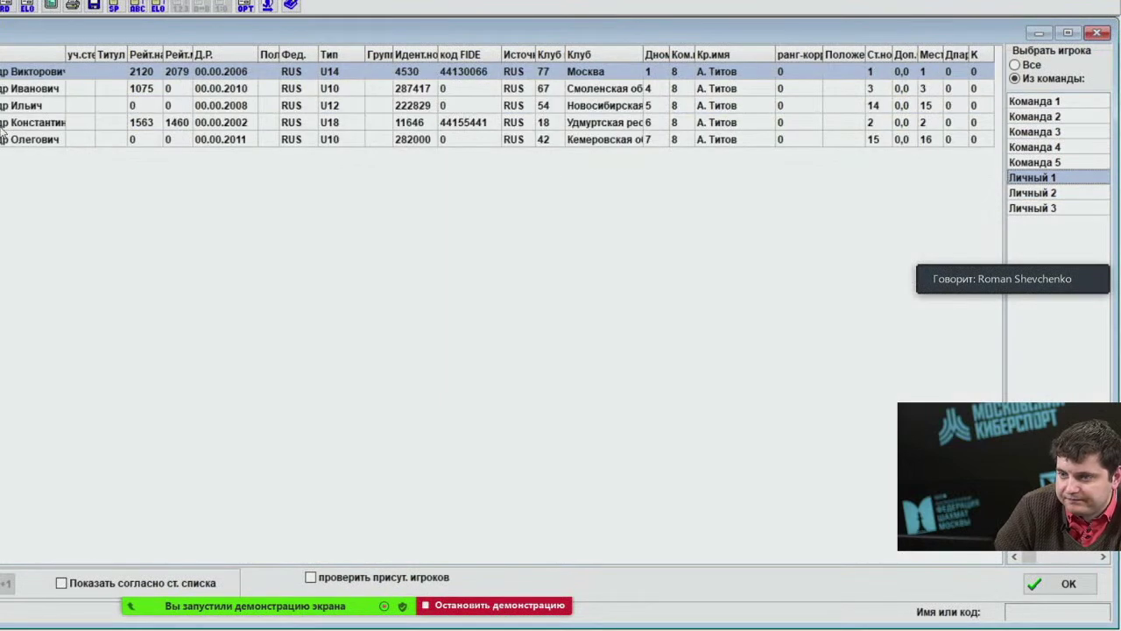
click(35, 139)
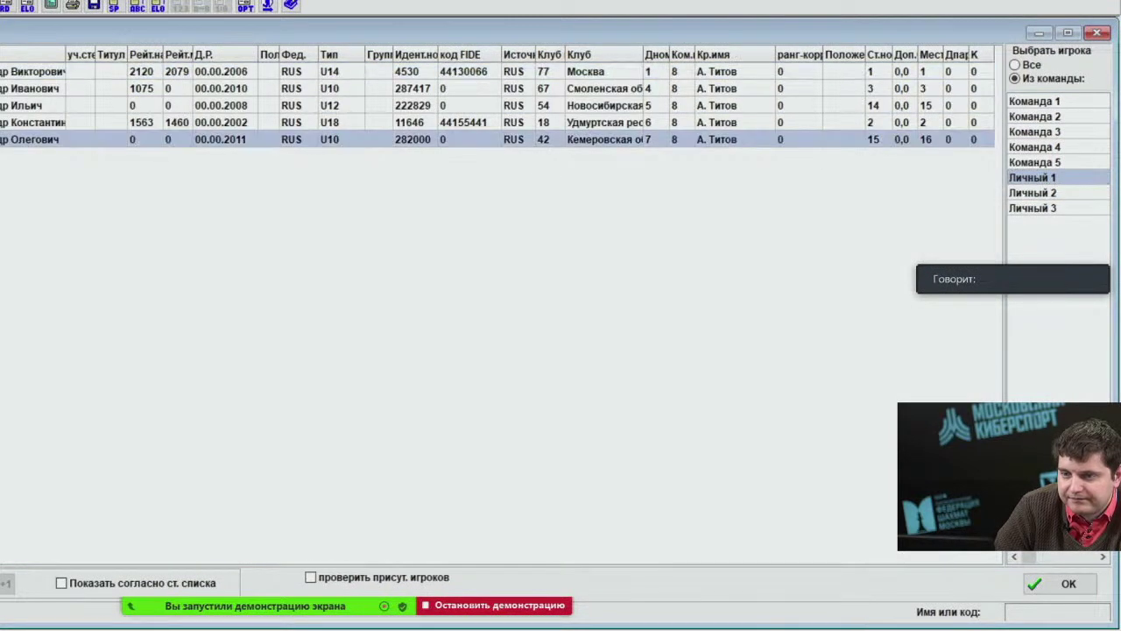
key(Delete)
click(389, 359)
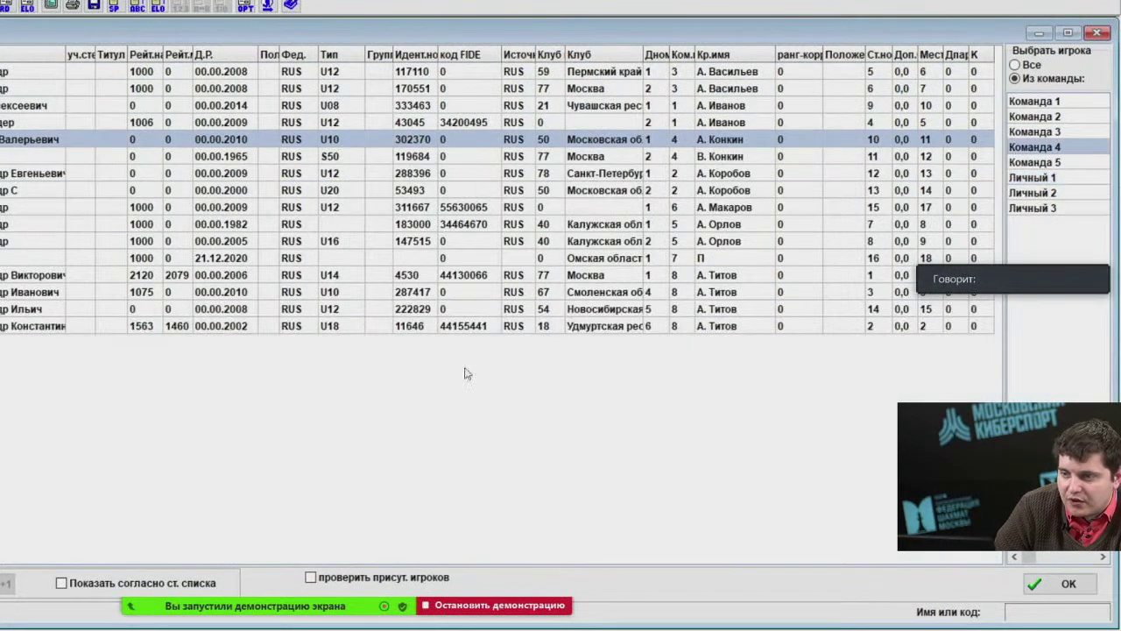
Delete the remaining three extra Личный 1 players, leaving a single player in the group.
click(1025, 179)
click(35, 105)
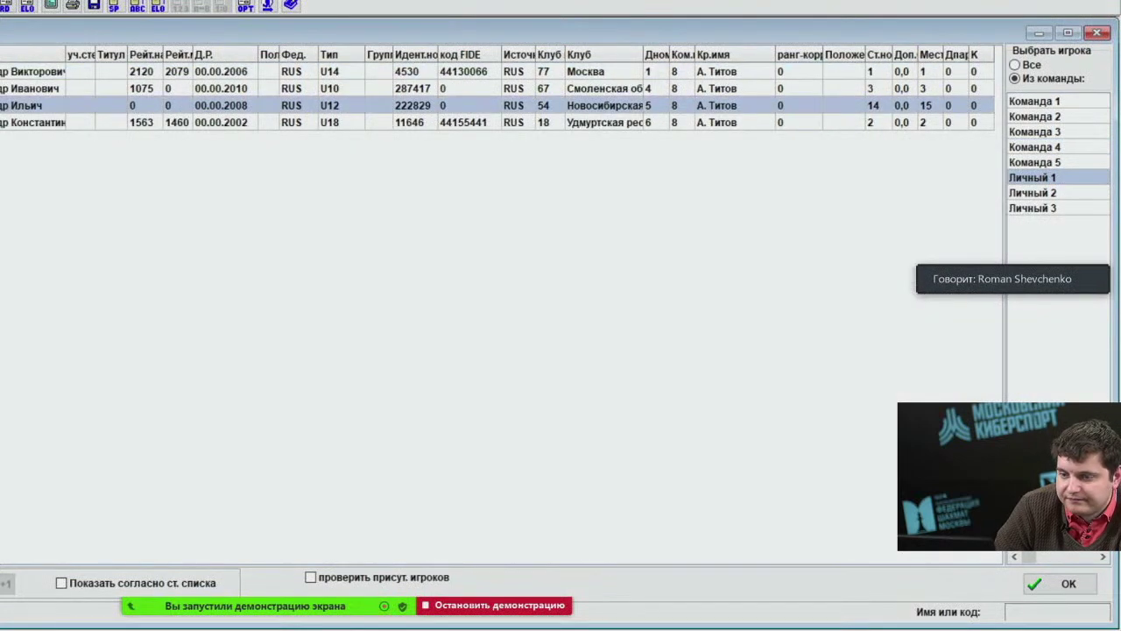
key(Delete)
click(390, 359)
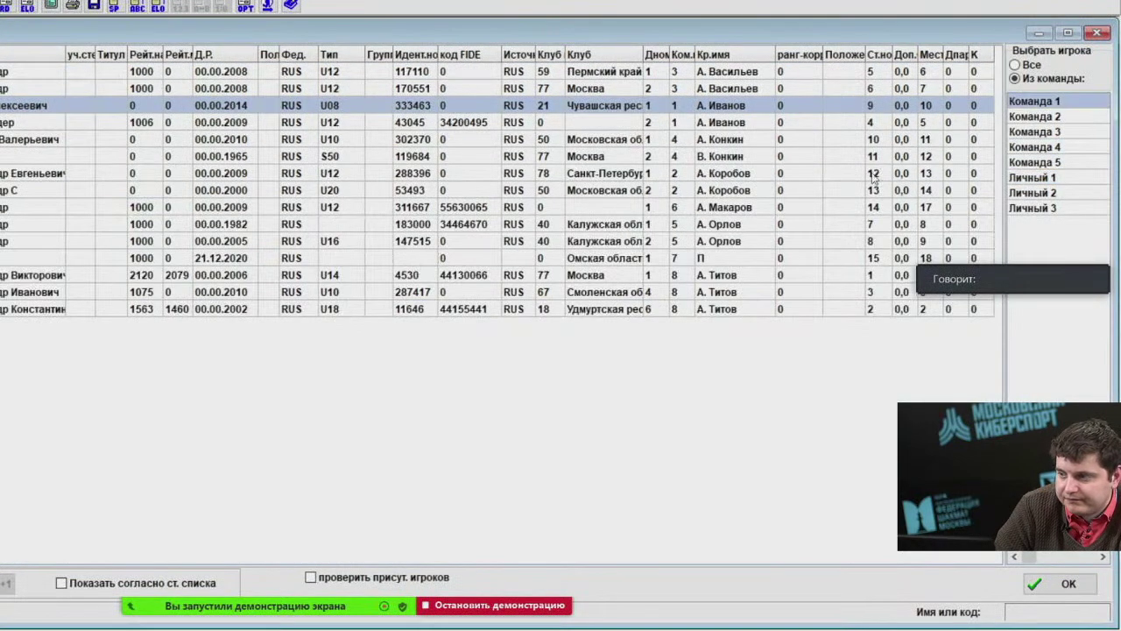
click(1025, 179)
click(35, 106)
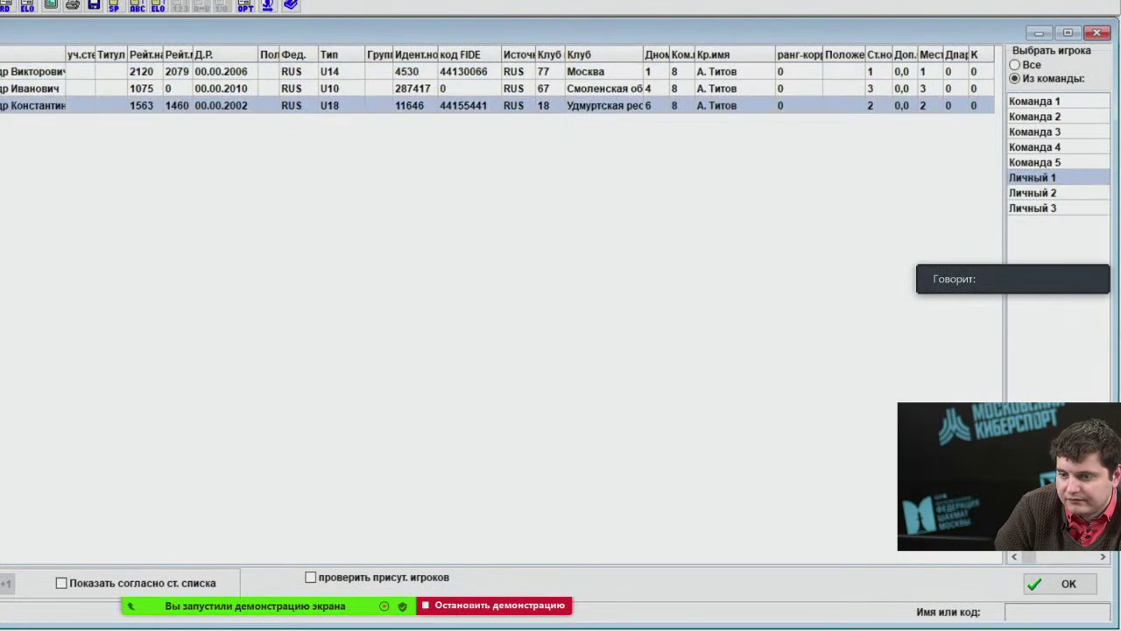
key(Delete)
click(398, 360)
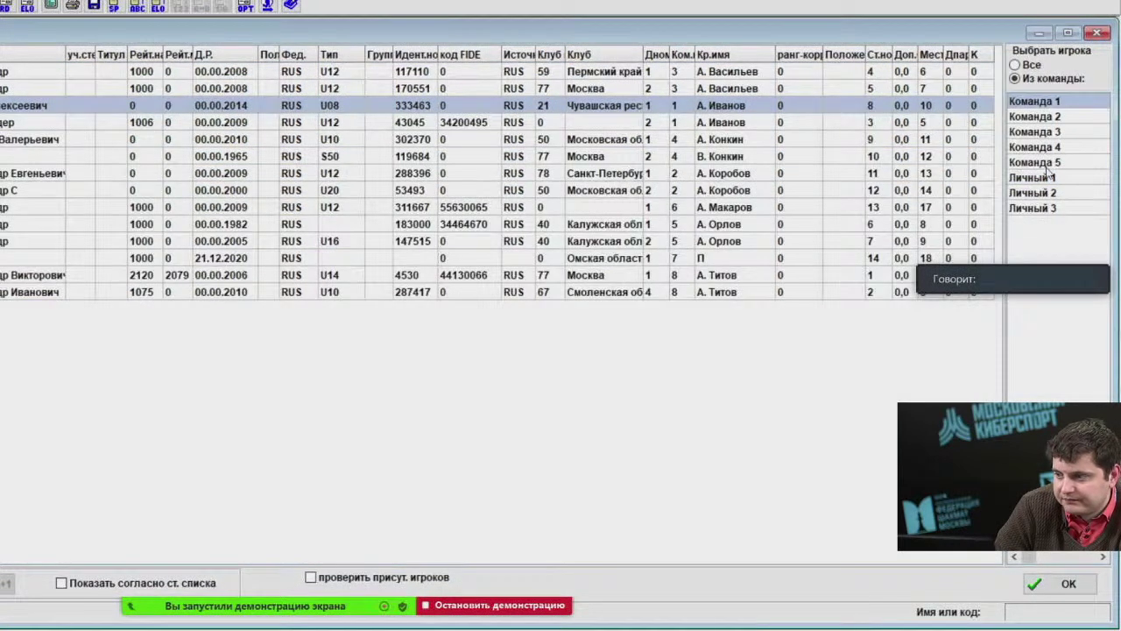
click(1047, 177)
click(35, 89)
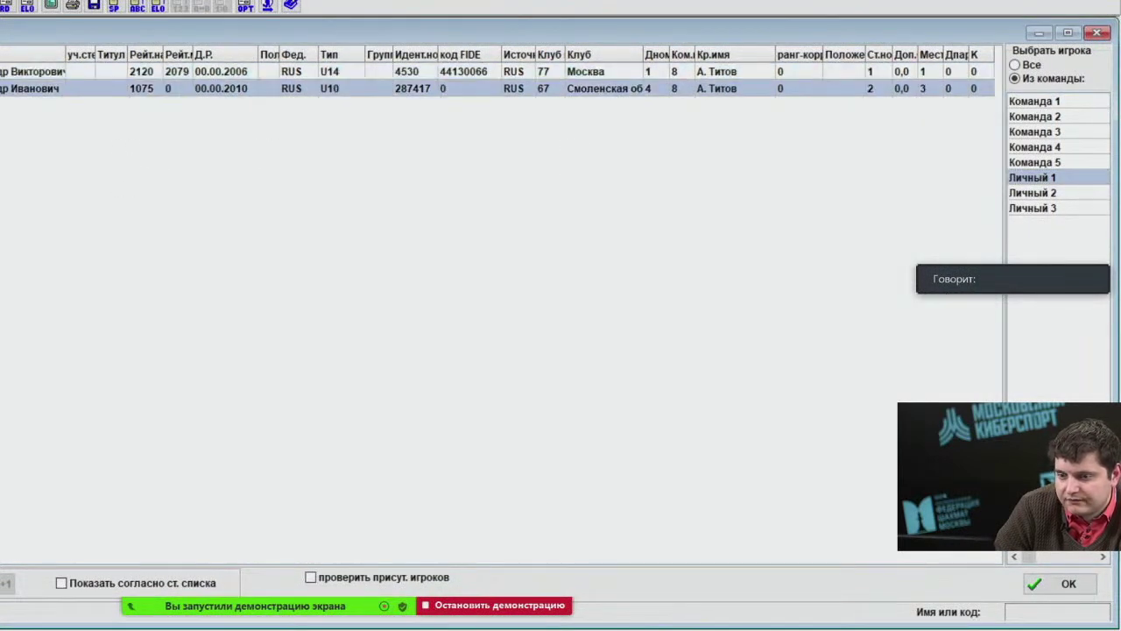
key(Delete)
key(Return)
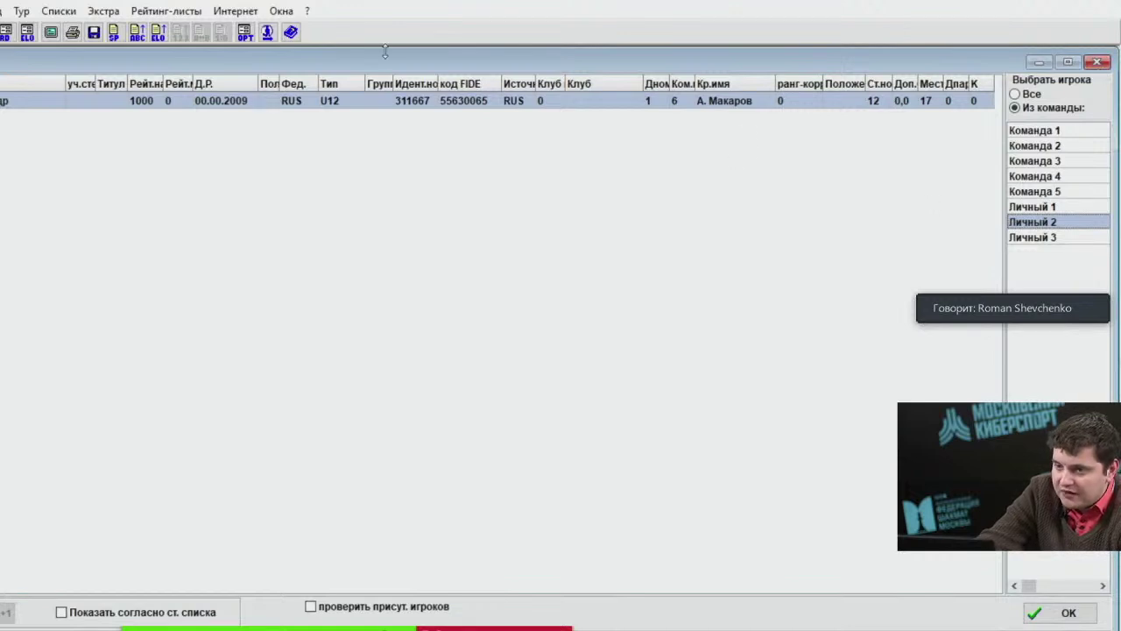
click(1, 10)
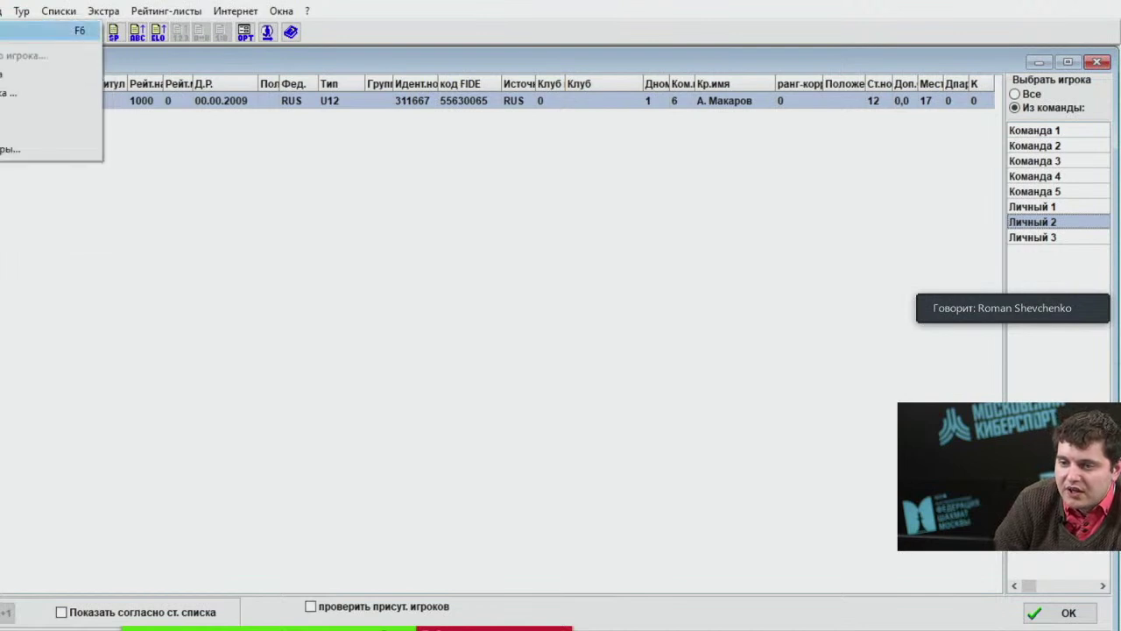
Re-pair round 1 with JaVaFo, accept the pairings and overwrite the round 1 backup.
click(26, 32)
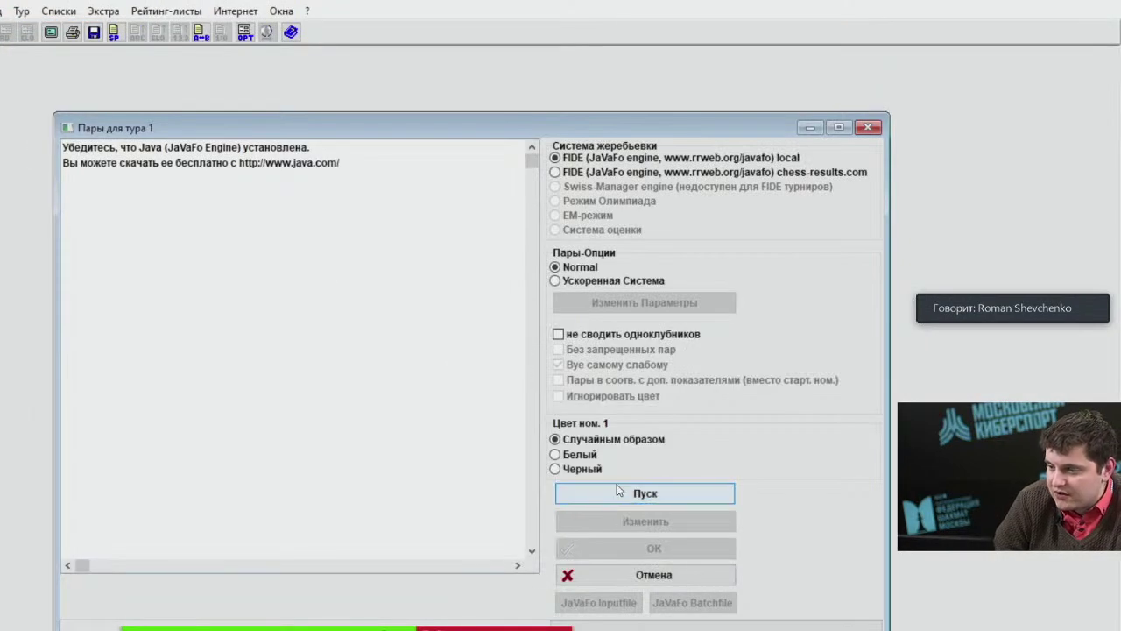
click(627, 493)
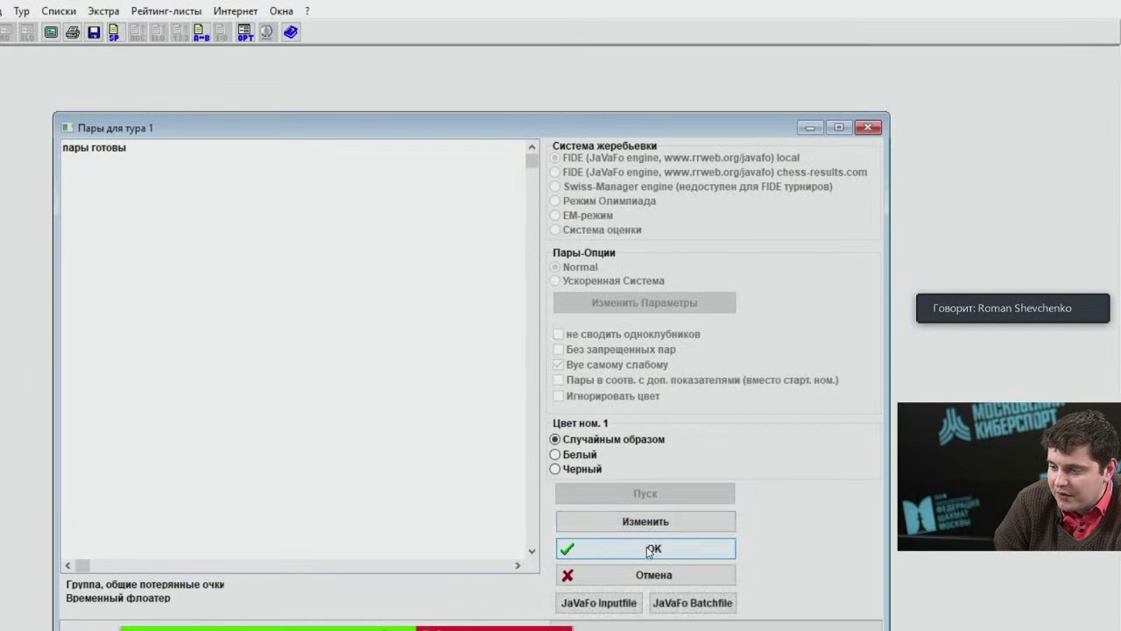
click(649, 548)
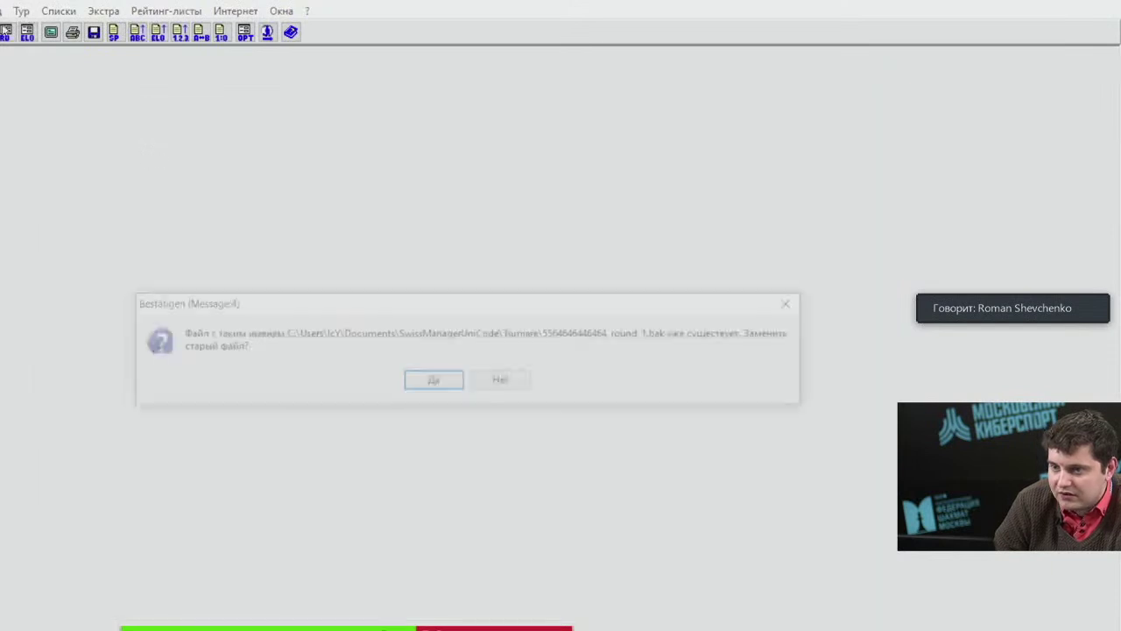
click(433, 383)
click(103, 10)
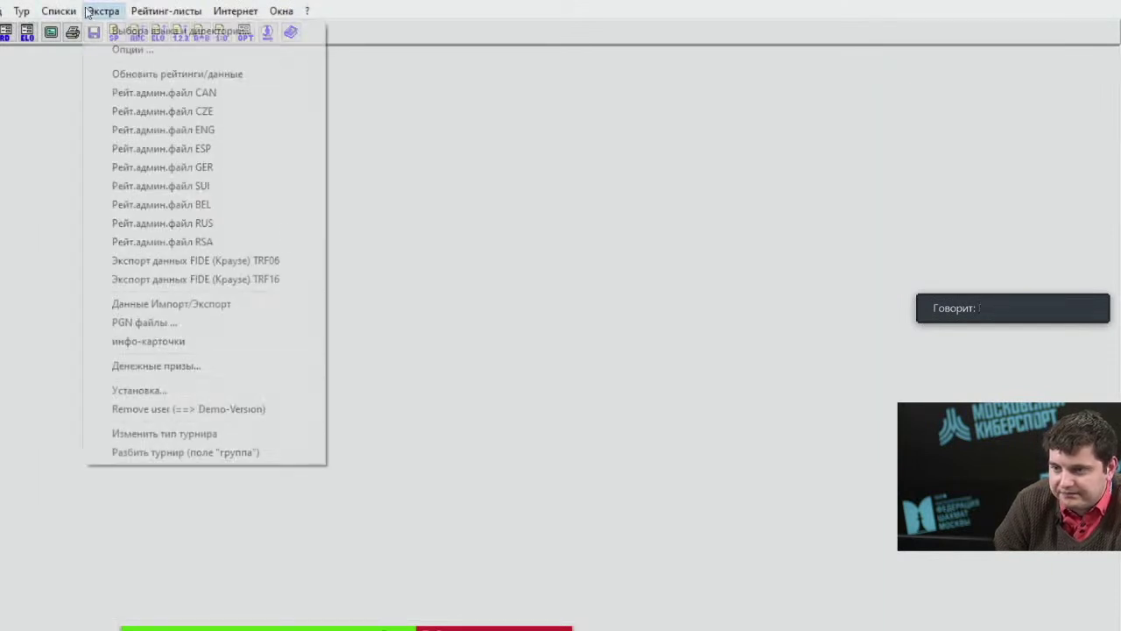
Delete all rounds via Экстра > Опции, resetting the tournament to round 0 with 8 teams.
click(114, 51)
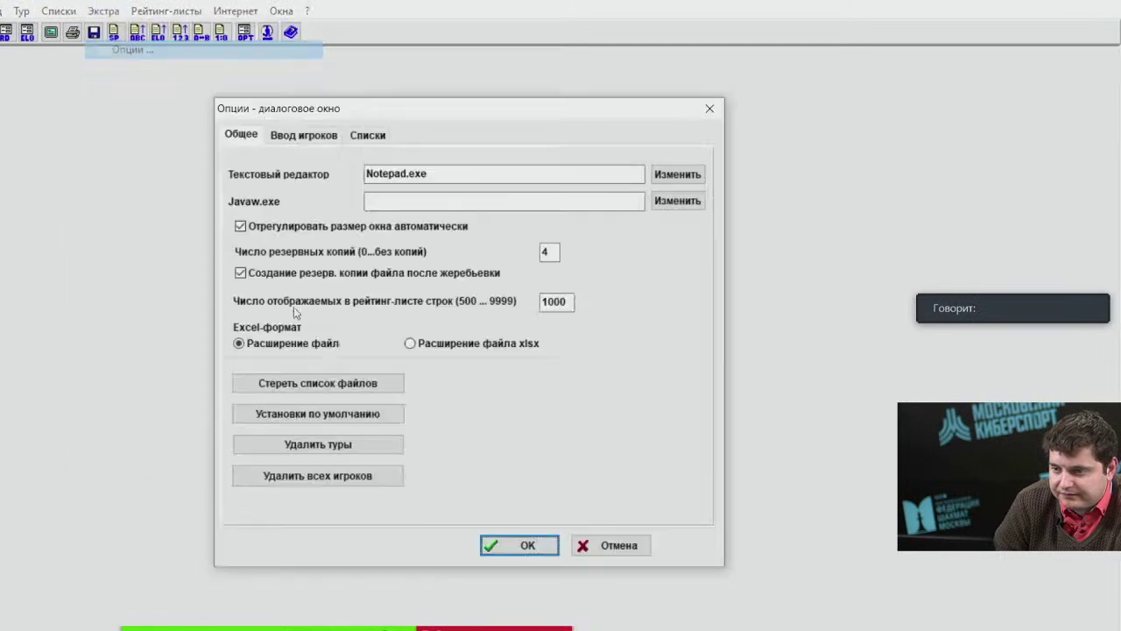
click(530, 539)
click(38, 14)
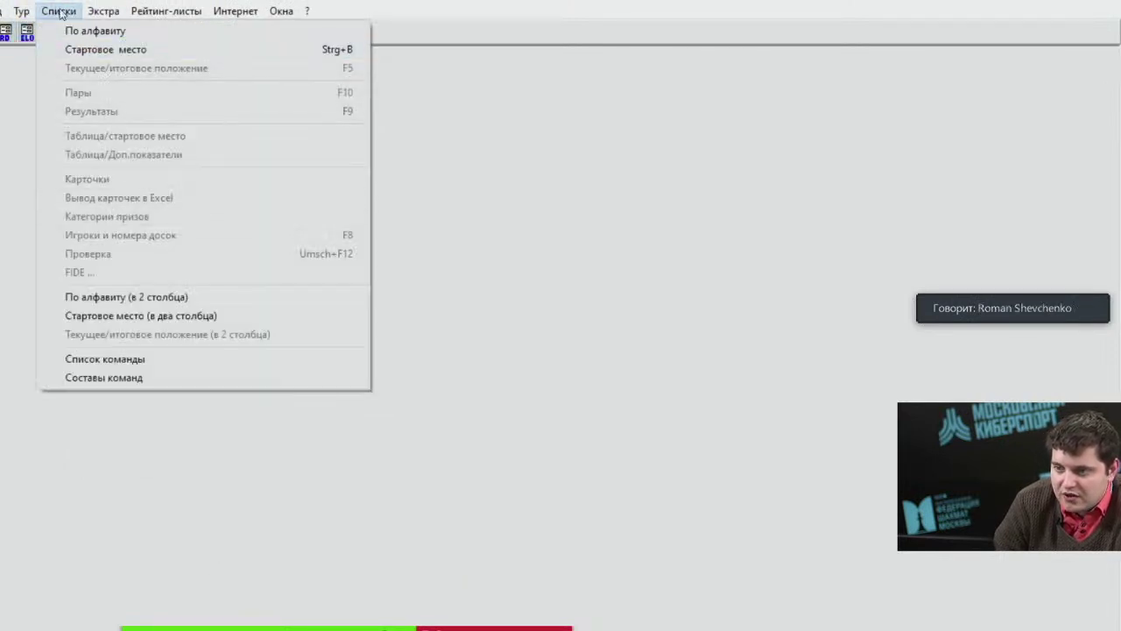
click(104, 49)
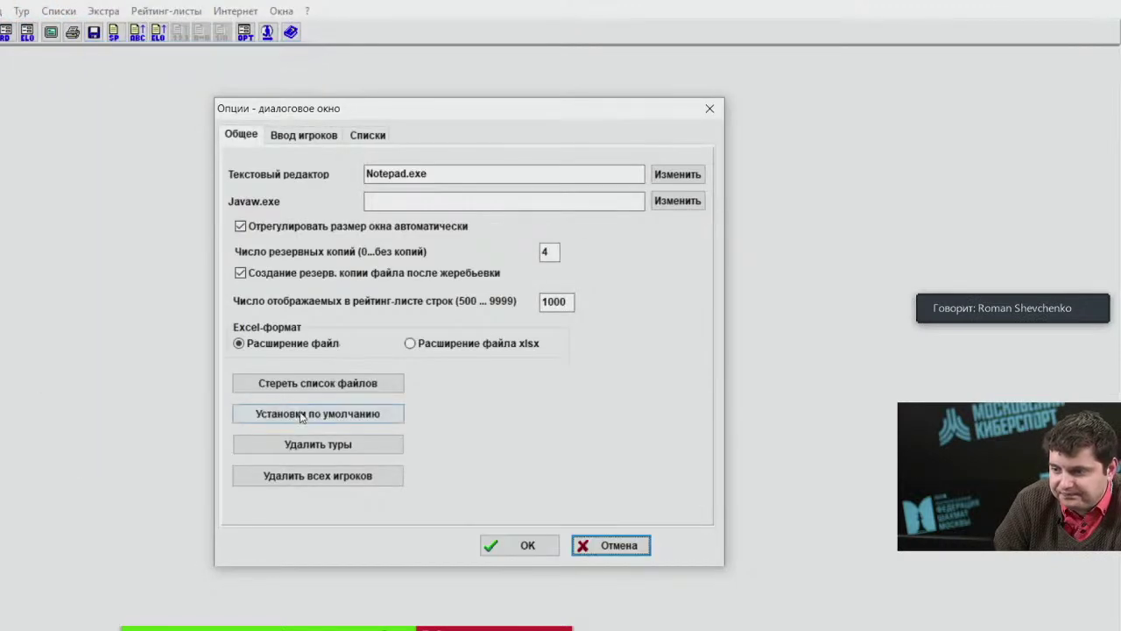
click(318, 444)
key(Escape)
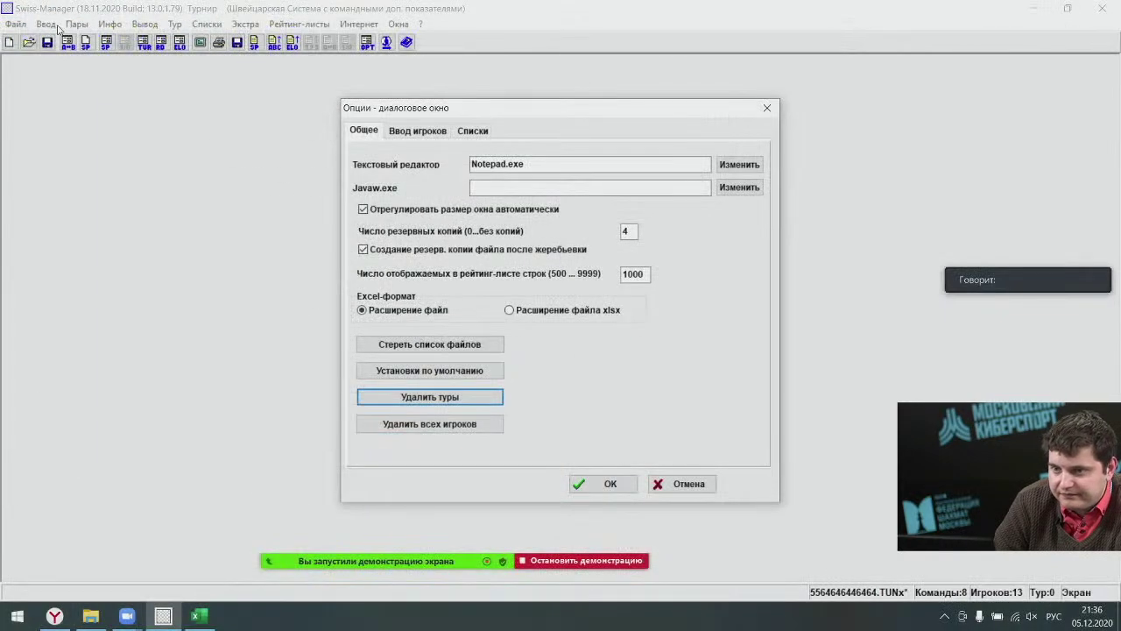
click(596, 483)
click(45, 23)
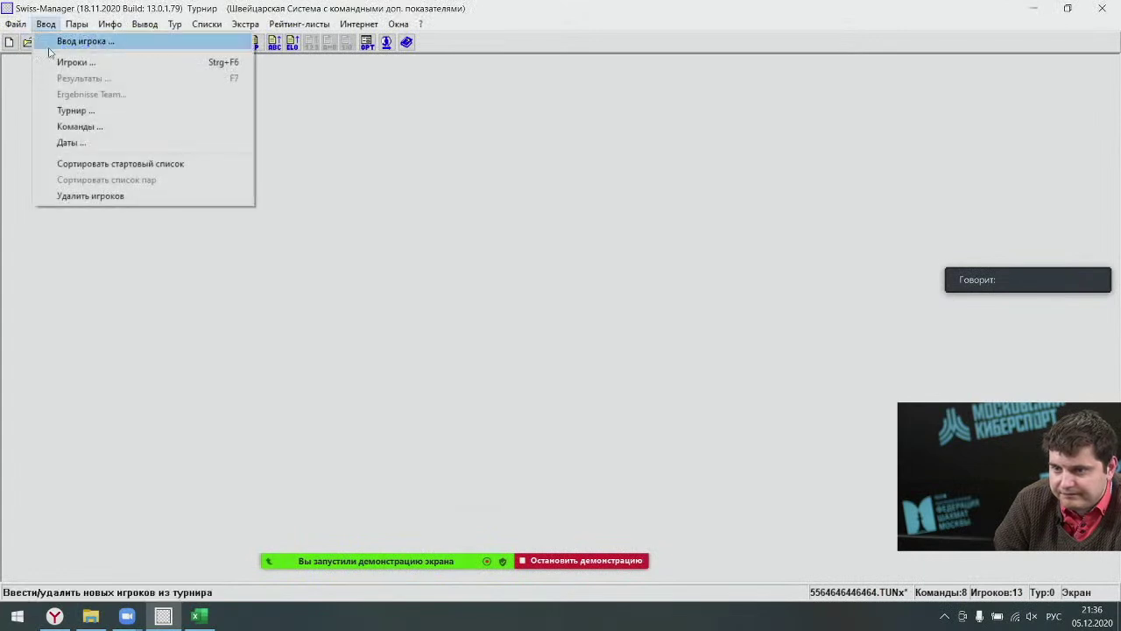
Delete the only player of the Личный 3 group.
click(54, 40)
click(1067, 218)
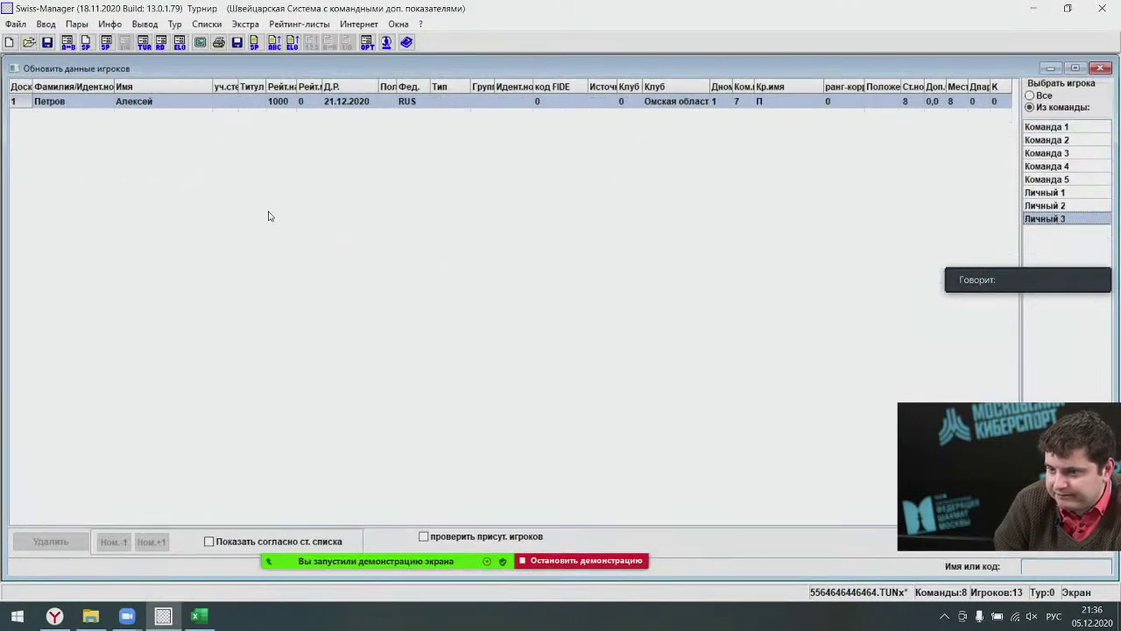
click(52, 101)
click(51, 542)
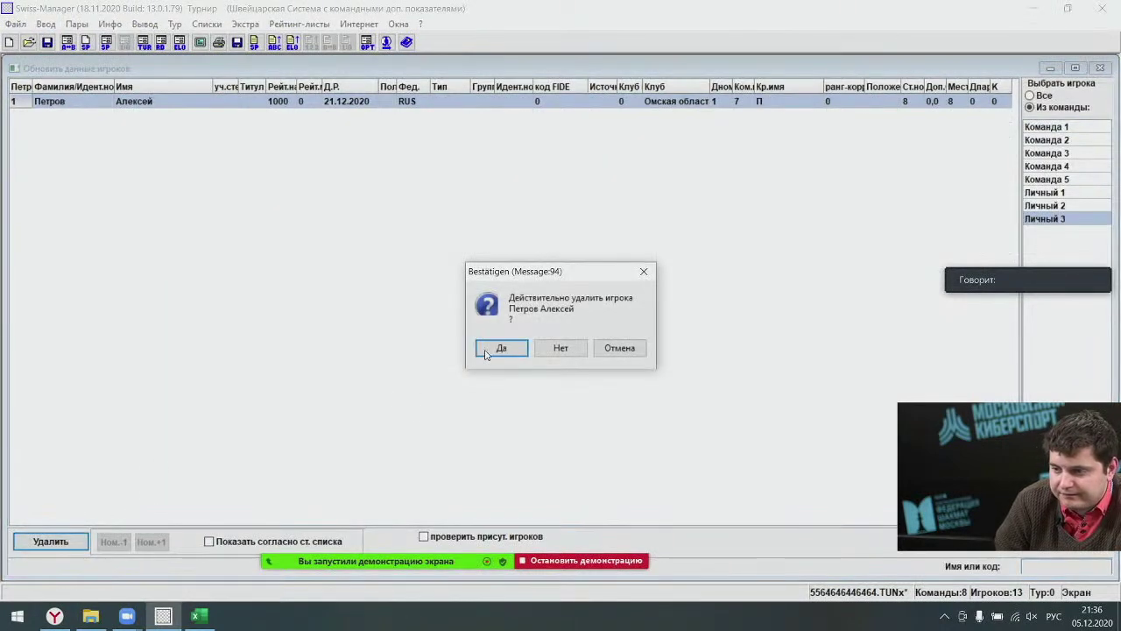
click(489, 348)
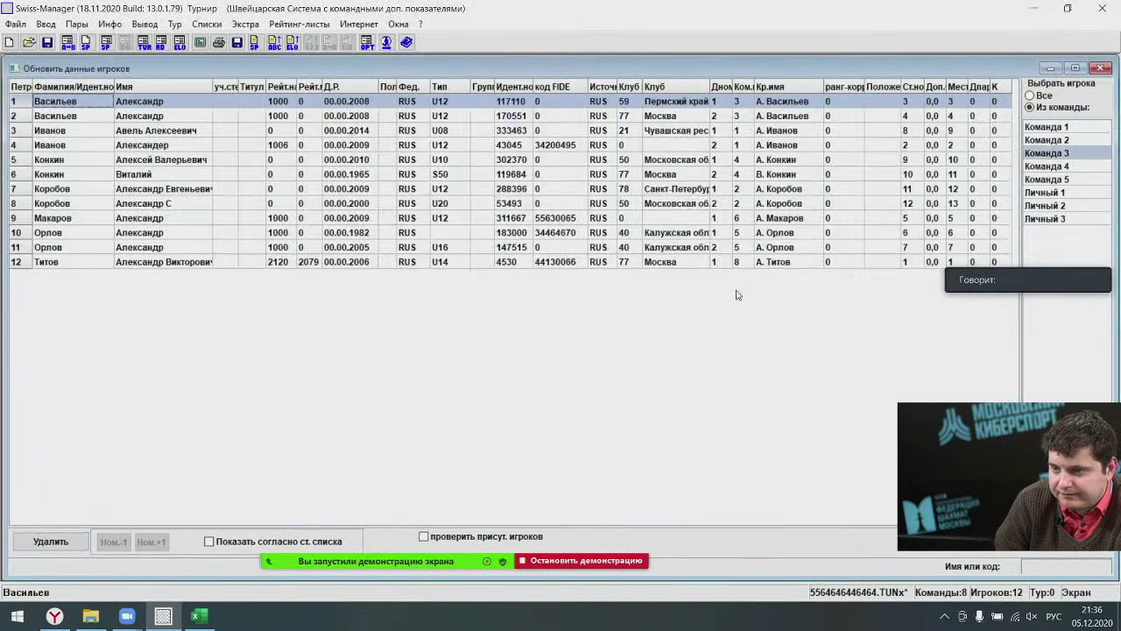
Delete both players of Команда 5.
click(1047, 153)
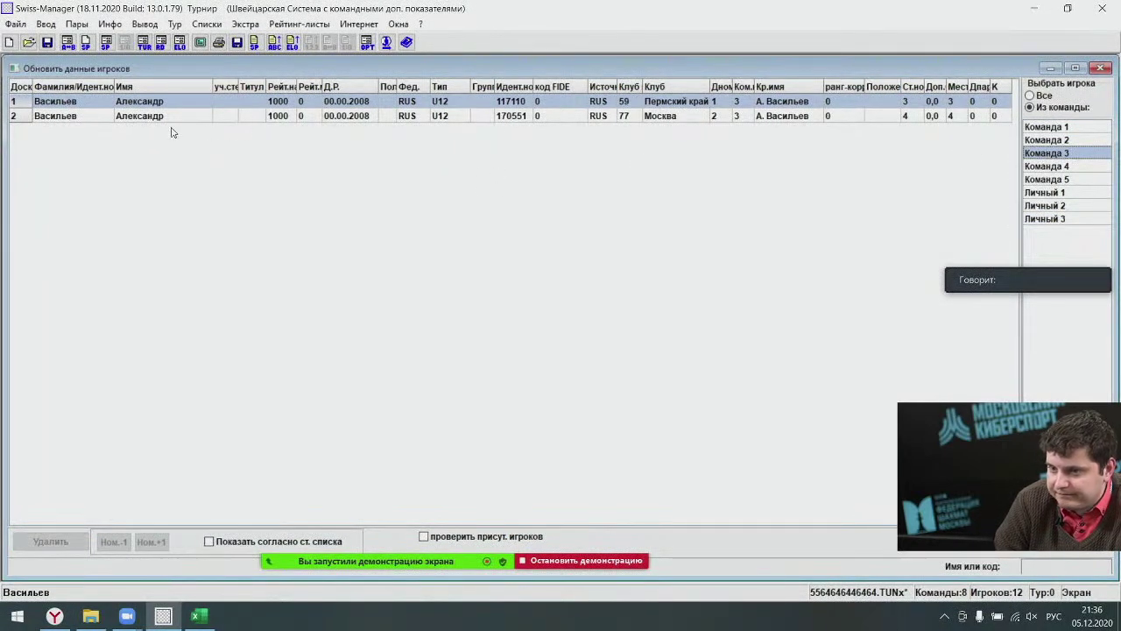
key(Down)
key(Down)
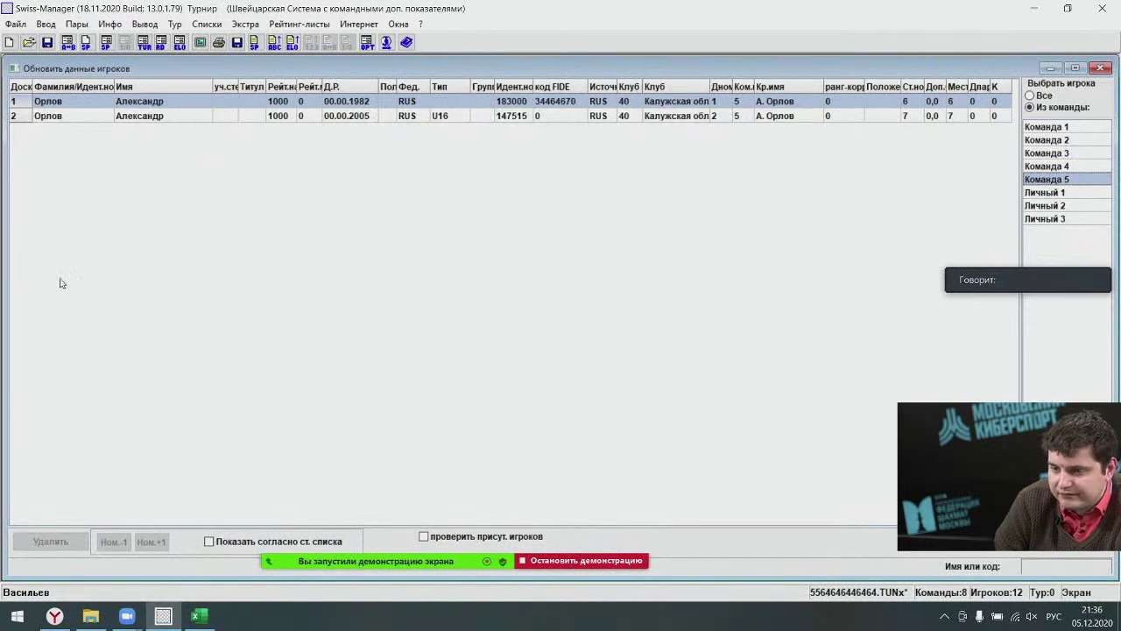
click(72, 118)
click(51, 541)
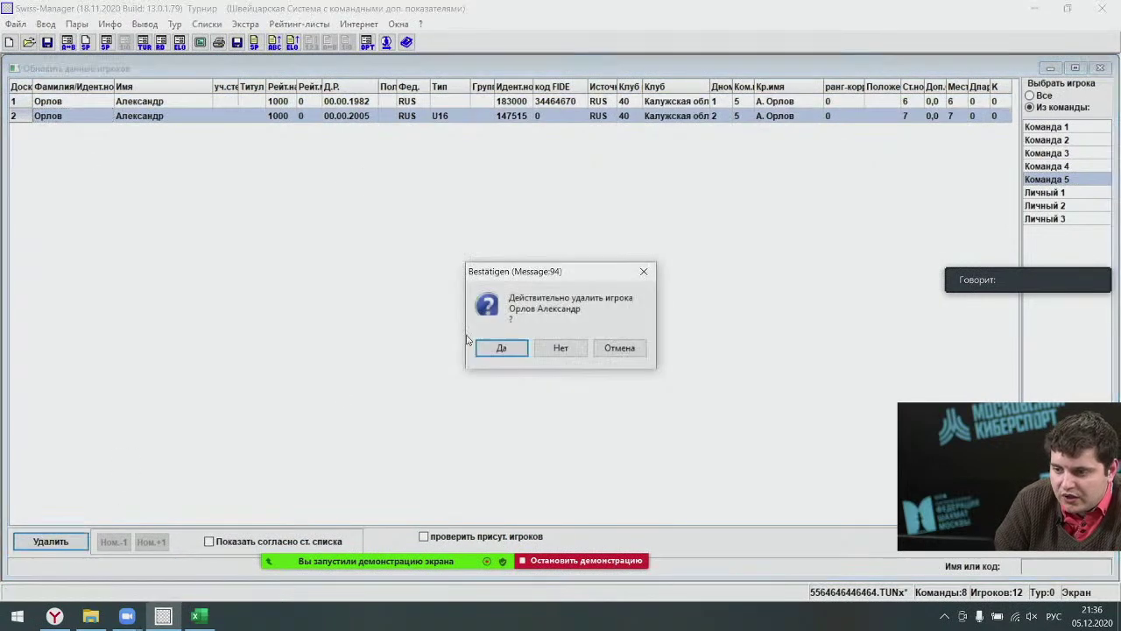
click(492, 348)
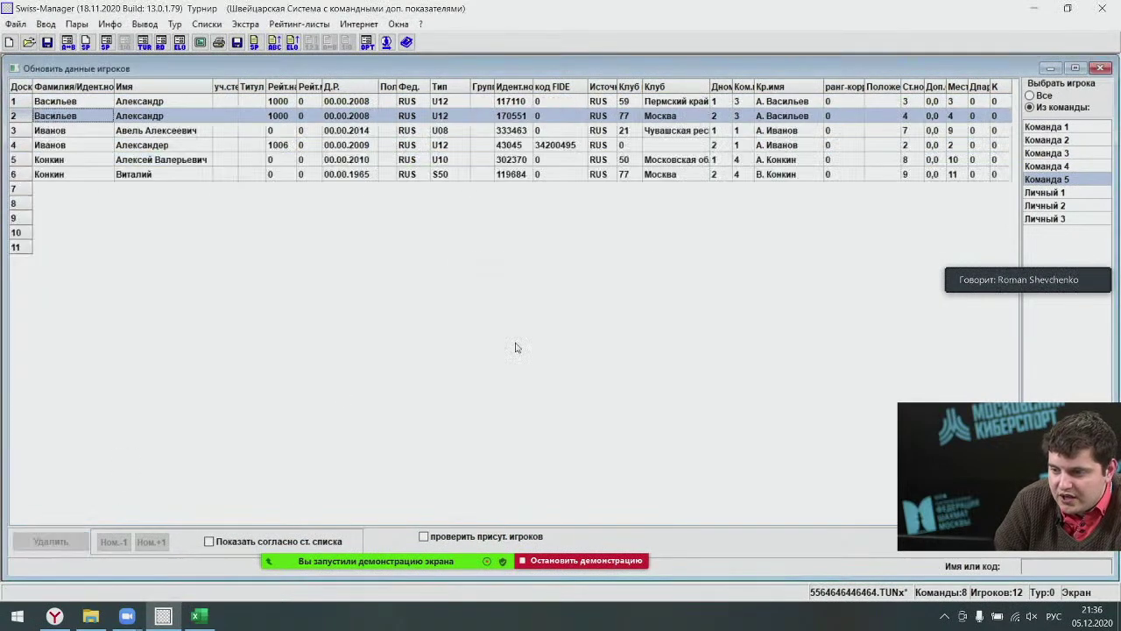
click(1047, 167)
key(Down)
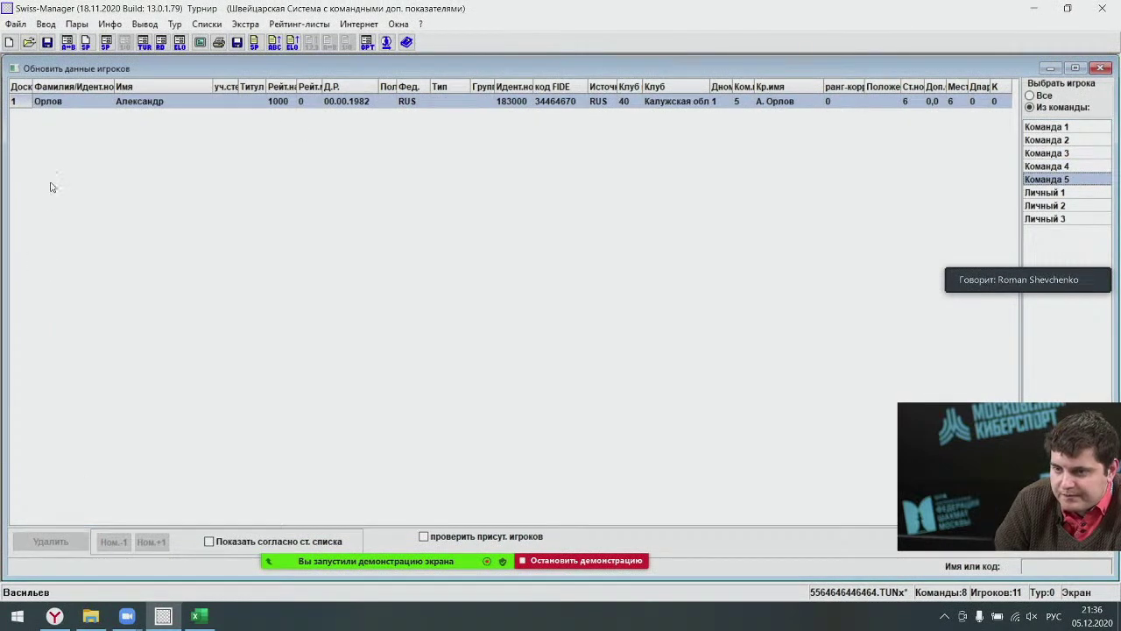
click(64, 102)
click(51, 542)
click(489, 346)
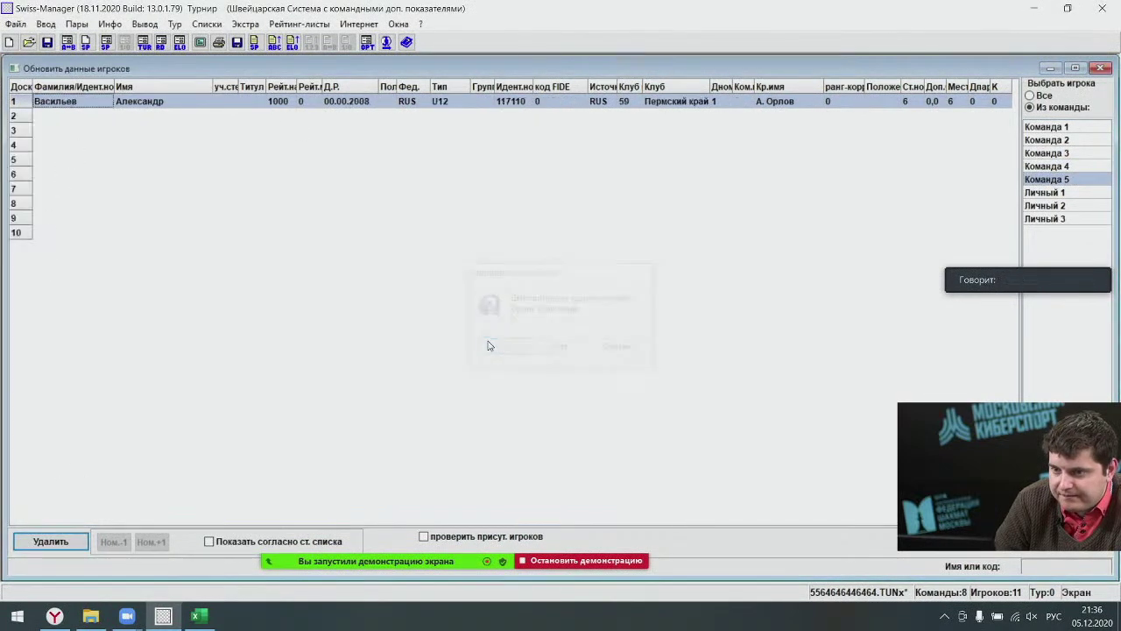
Delete the two Конкин players from Команда 4.
click(1068, 179)
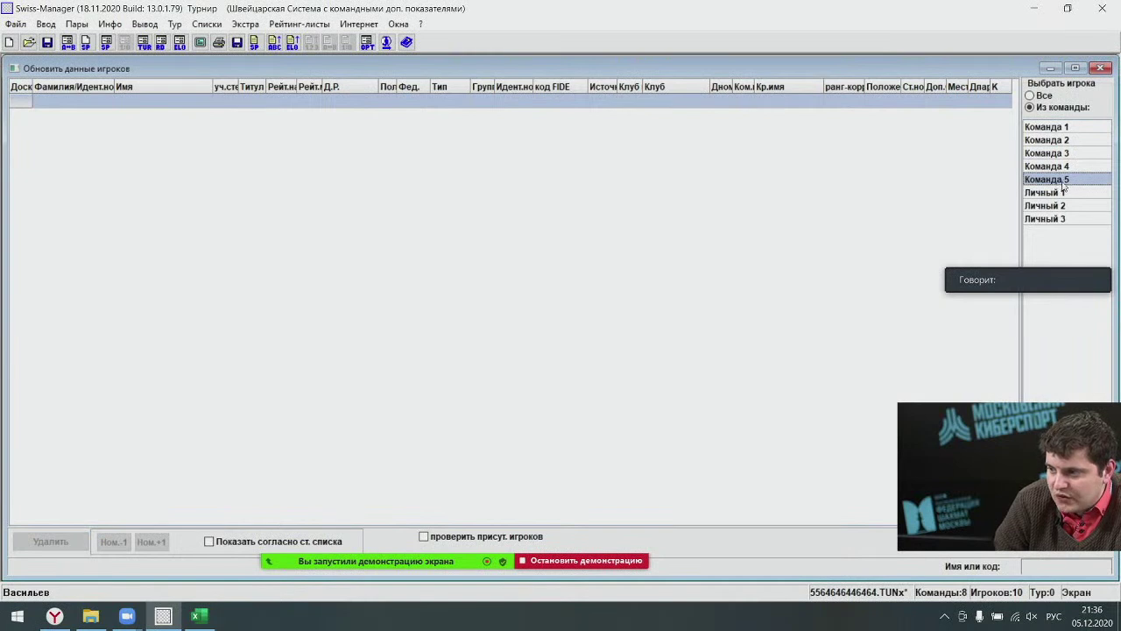
click(1069, 167)
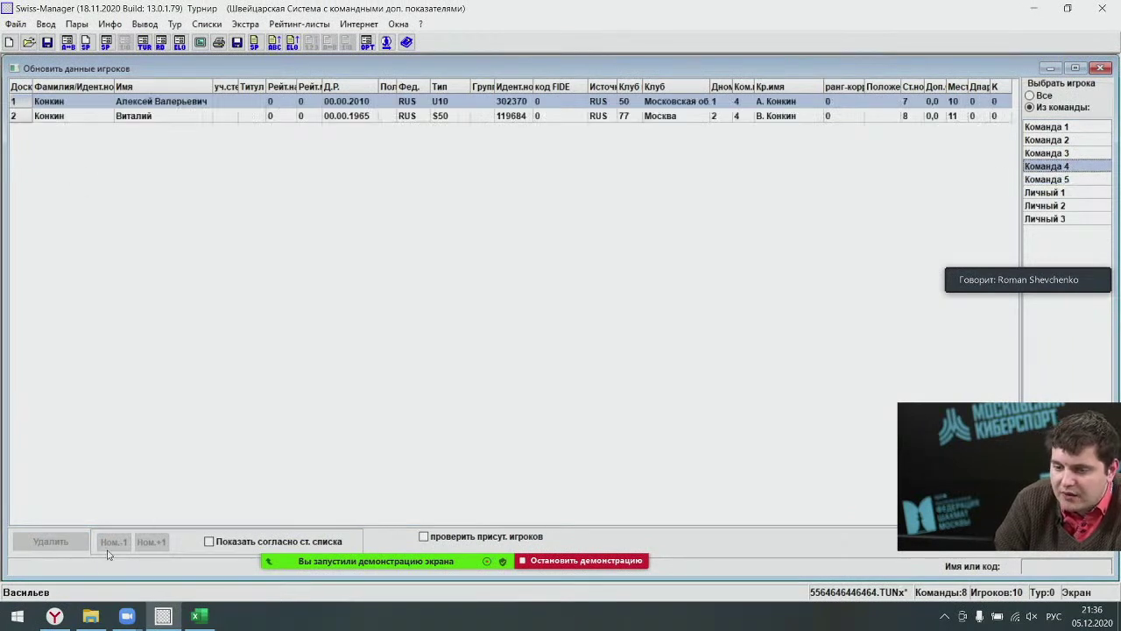
click(84, 116)
click(50, 540)
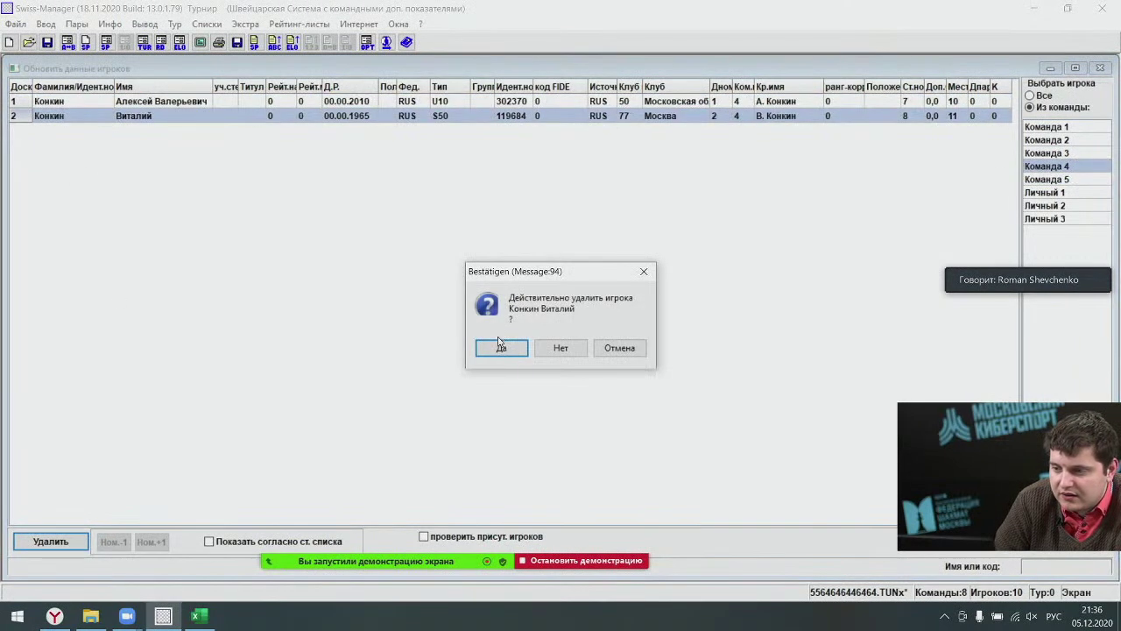
click(501, 344)
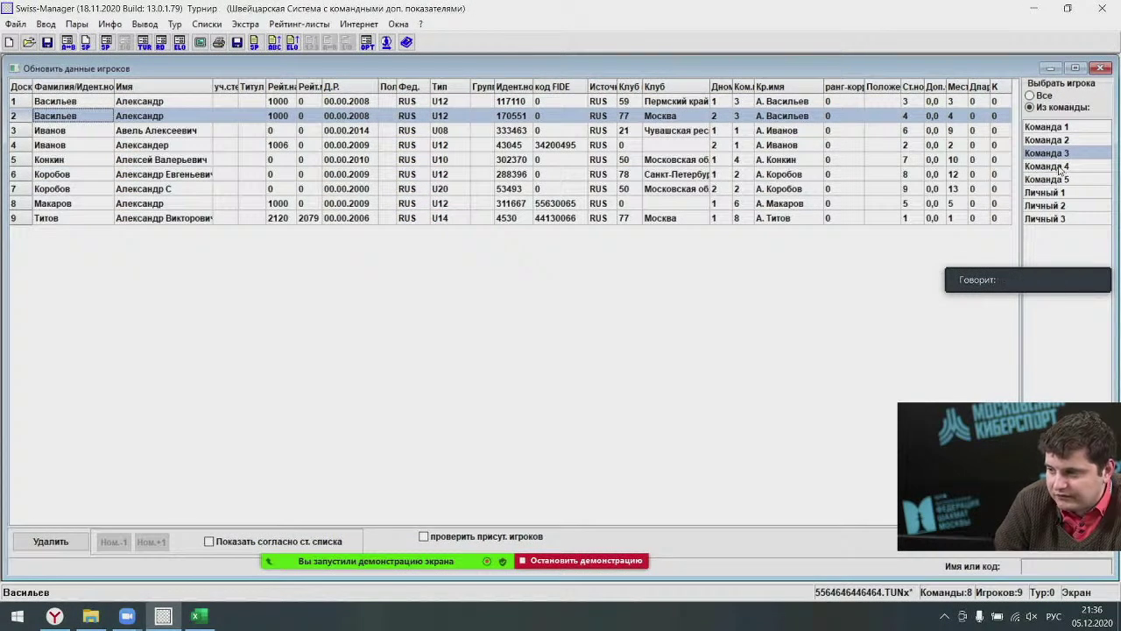
click(1055, 166)
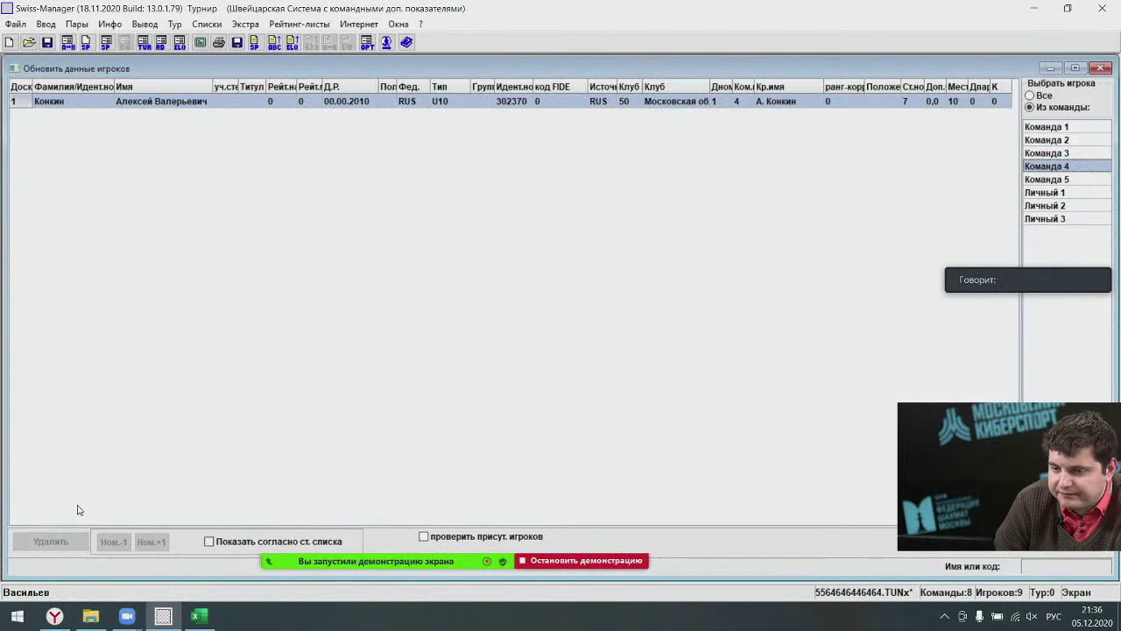
click(55, 103)
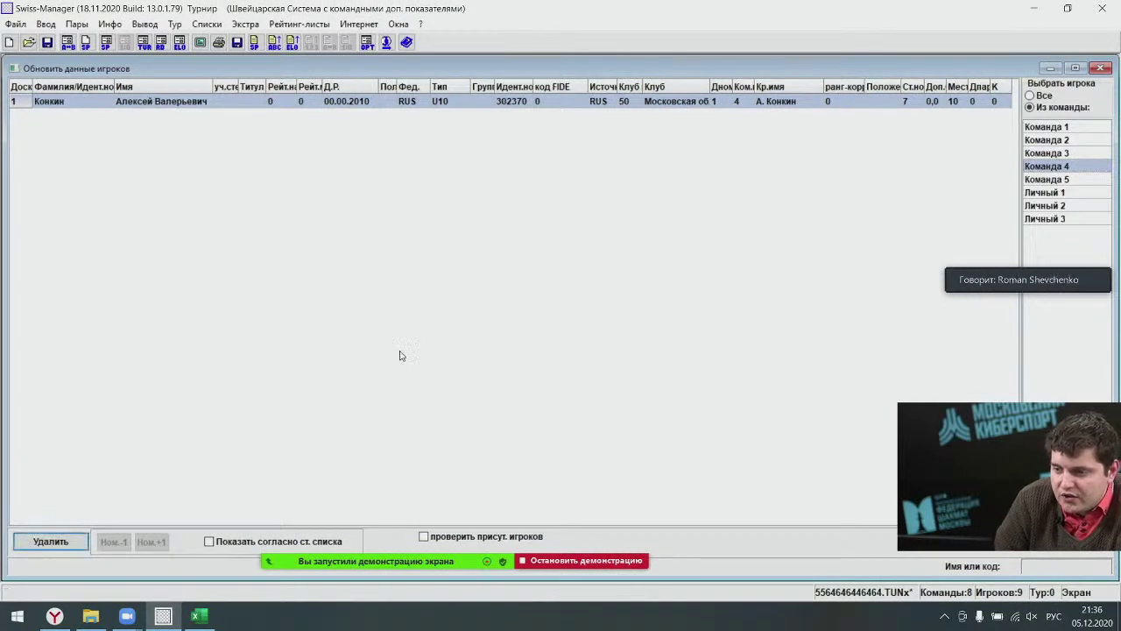
click(50, 541)
click(508, 353)
Delete both Васильев players from Команда 3, then review Команда 2, Личный 1 and Личный 2.
click(1043, 155)
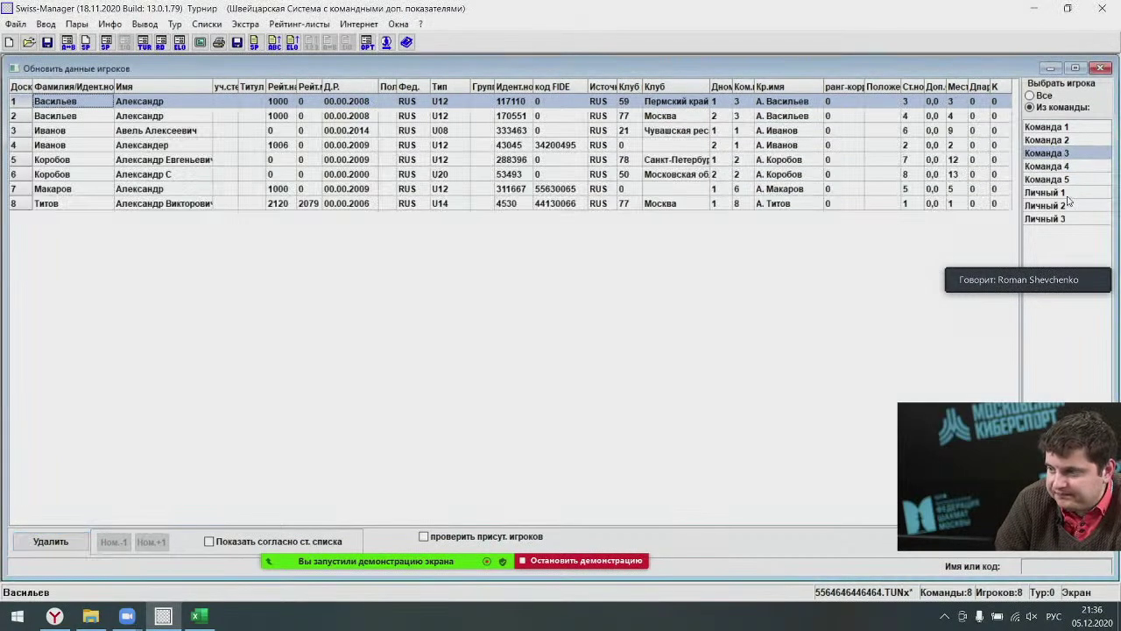
click(85, 117)
click(50, 541)
click(499, 349)
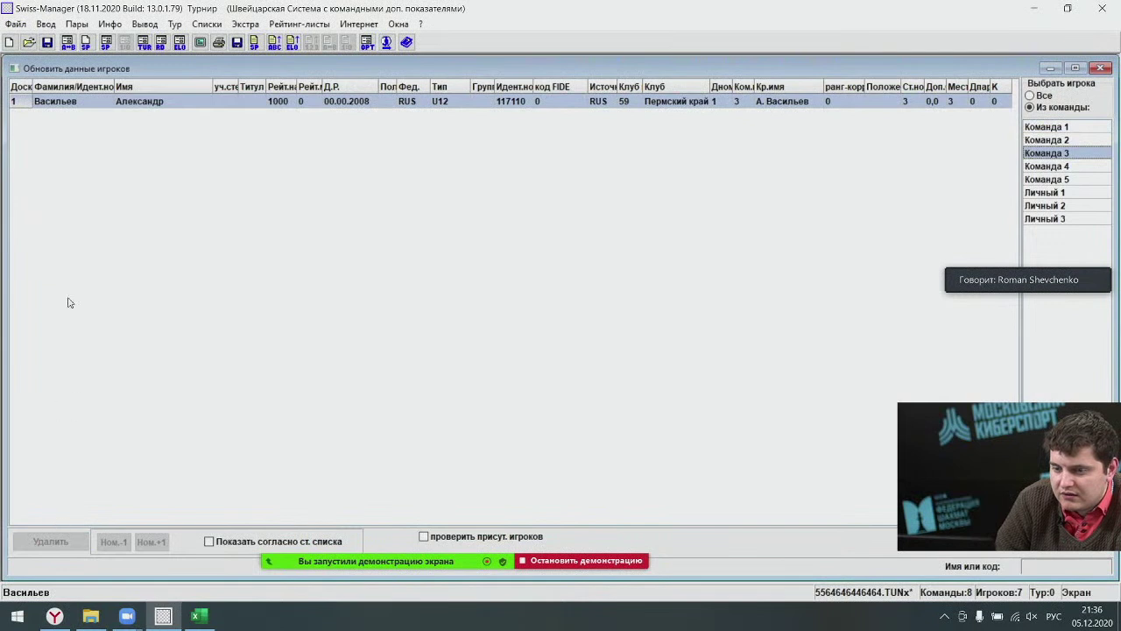
click(57, 100)
click(50, 541)
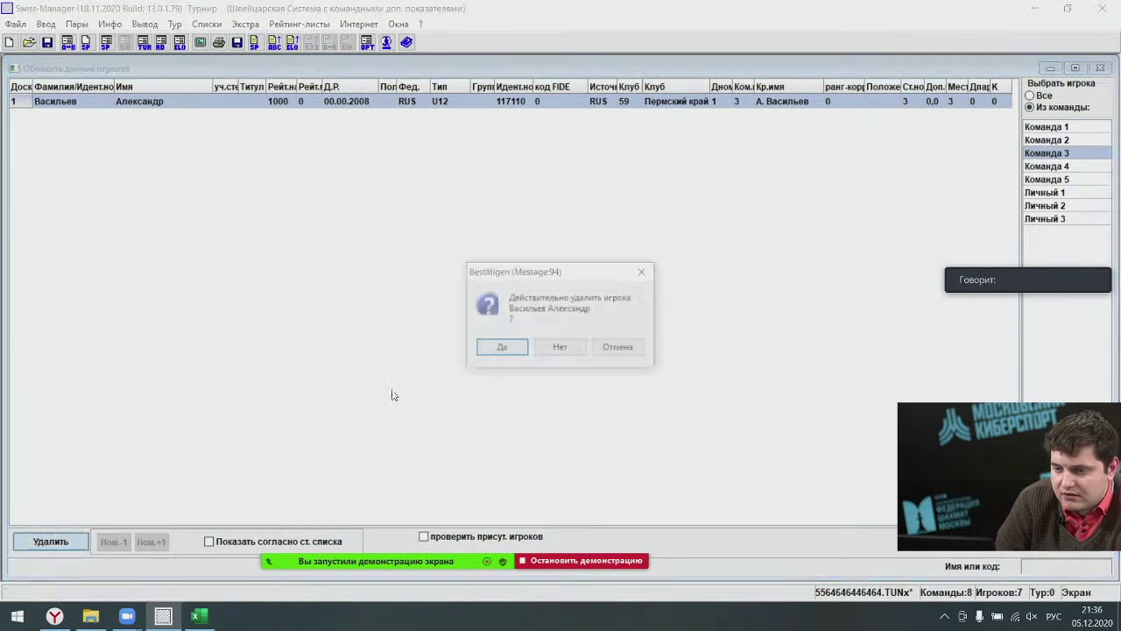
click(504, 350)
click(1057, 140)
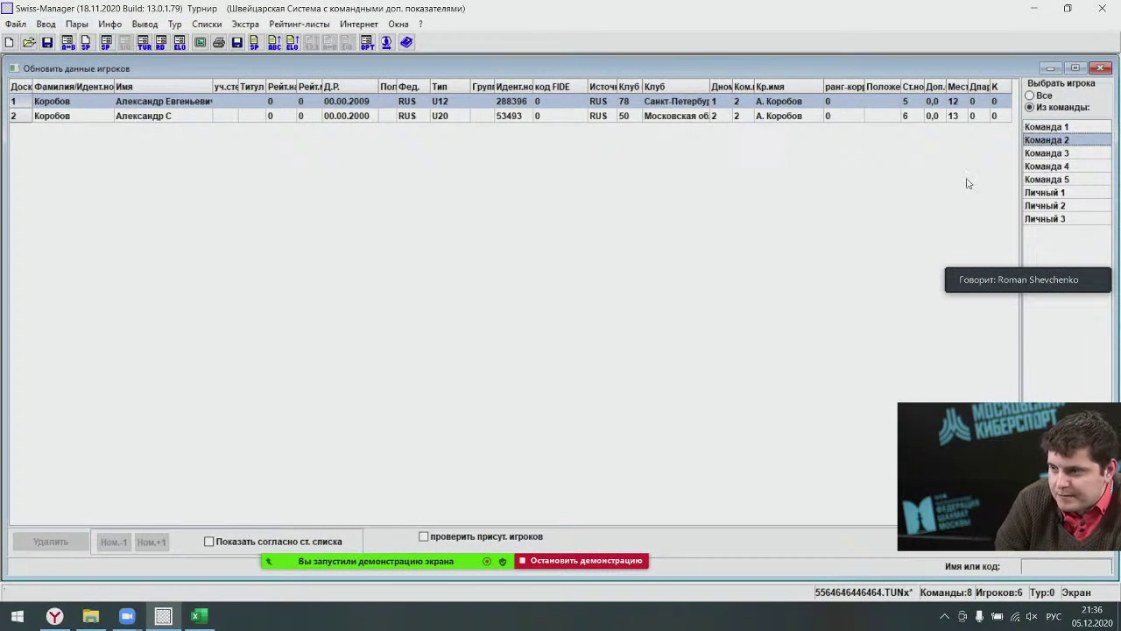
click(1052, 192)
click(1047, 205)
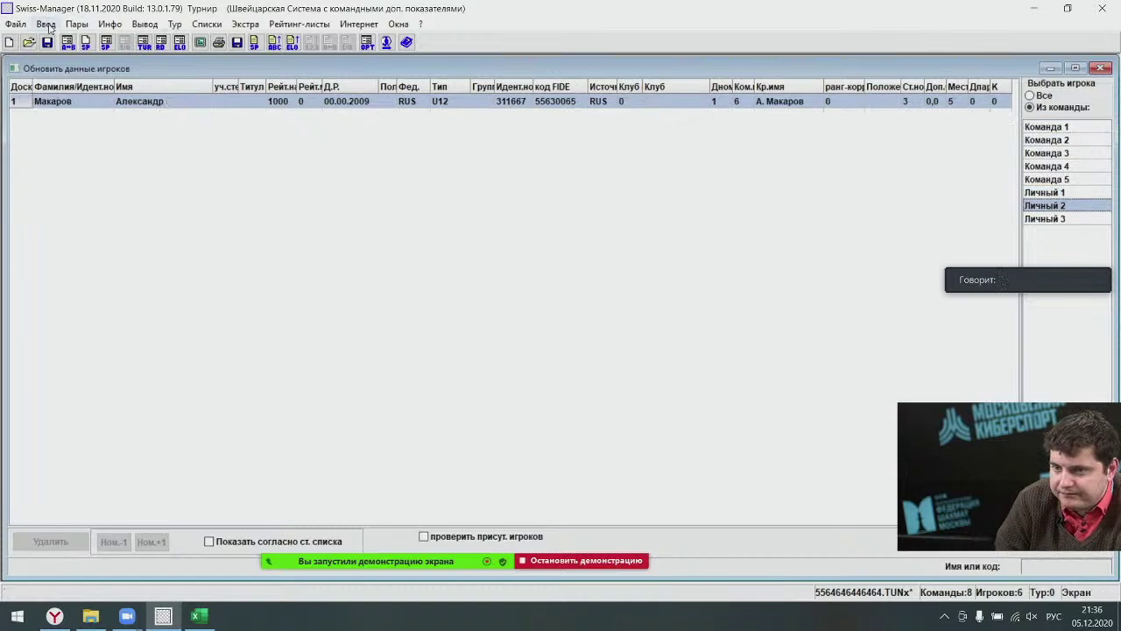
click(46, 24)
Erase teams Личный 3, Команда 5, Команда 4 and Команда 3, keeping Команда 1, Команда 2, Личный 2, Личный 1.
click(83, 127)
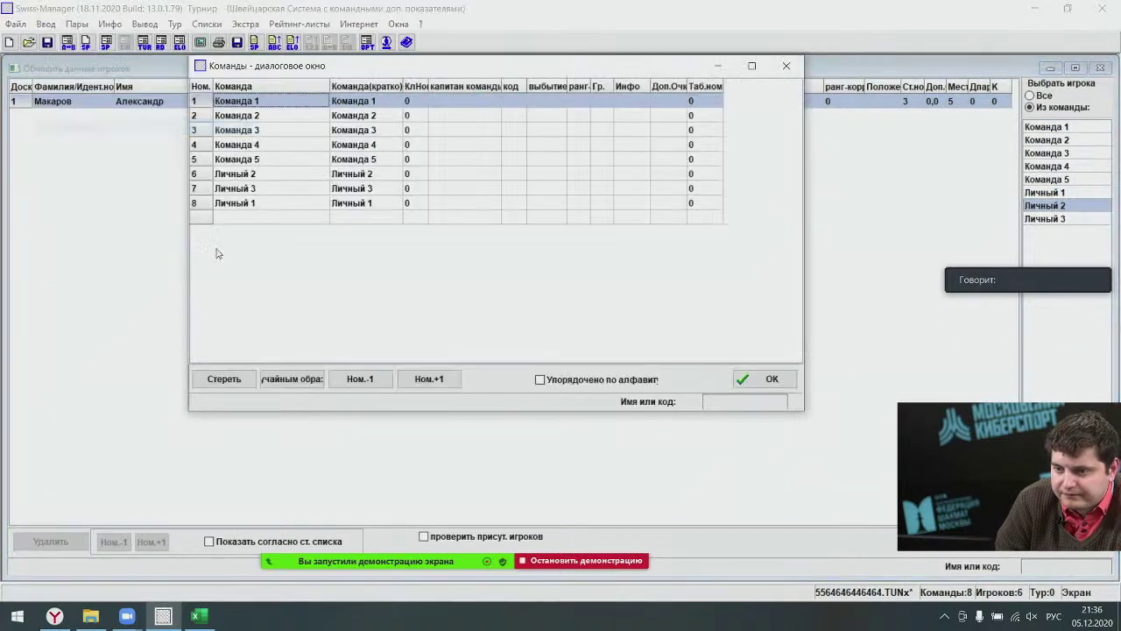
click(257, 186)
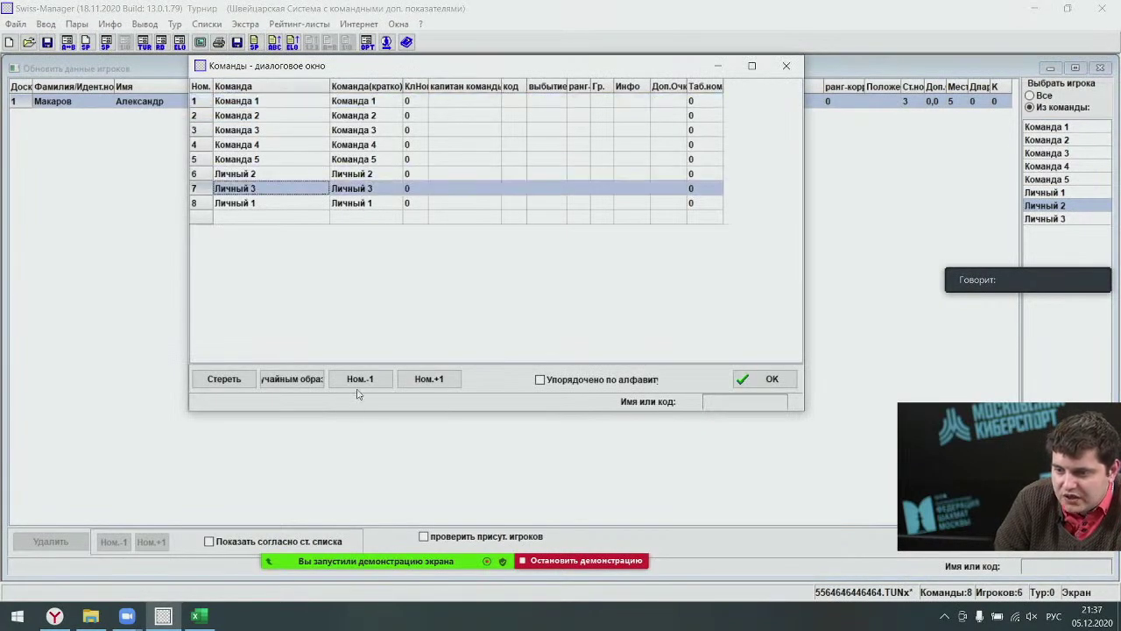
click(429, 378)
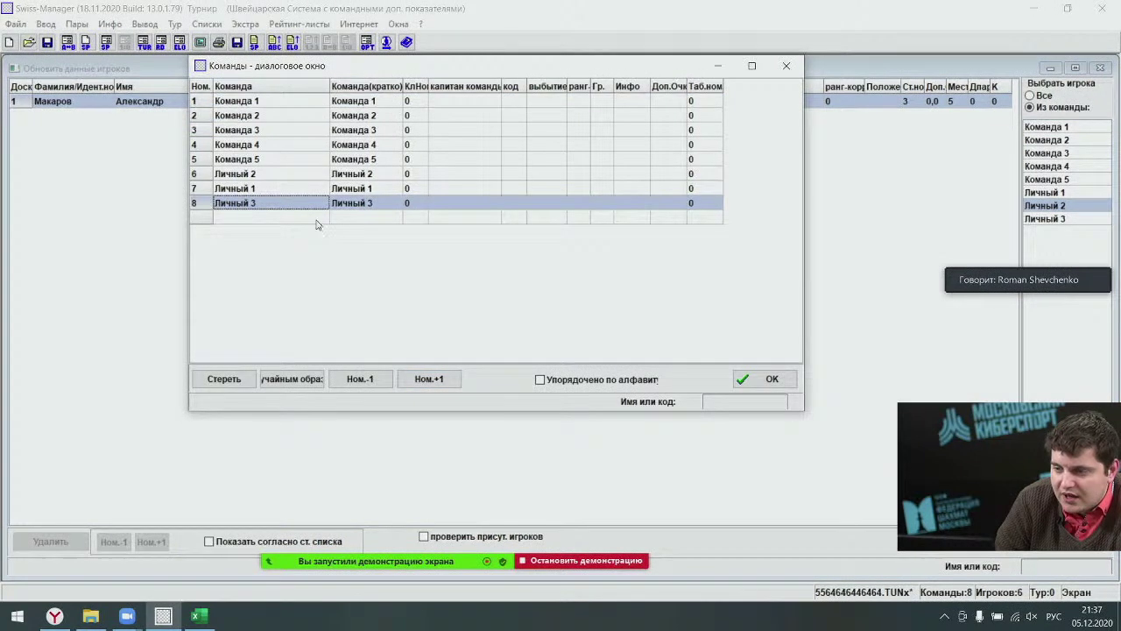
click(224, 378)
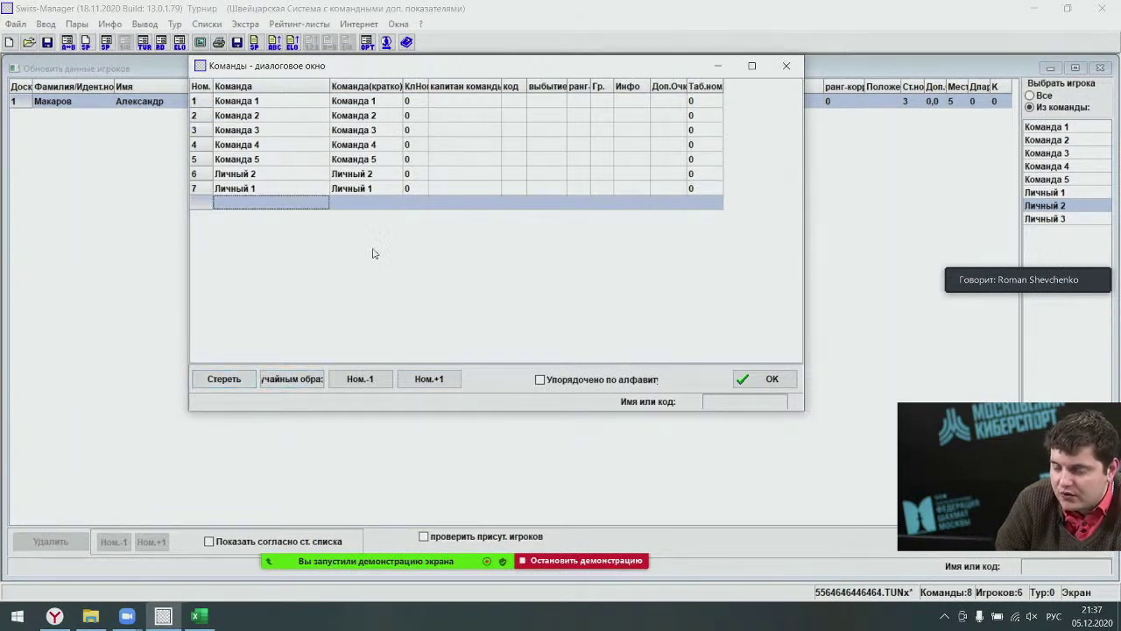
click(258, 159)
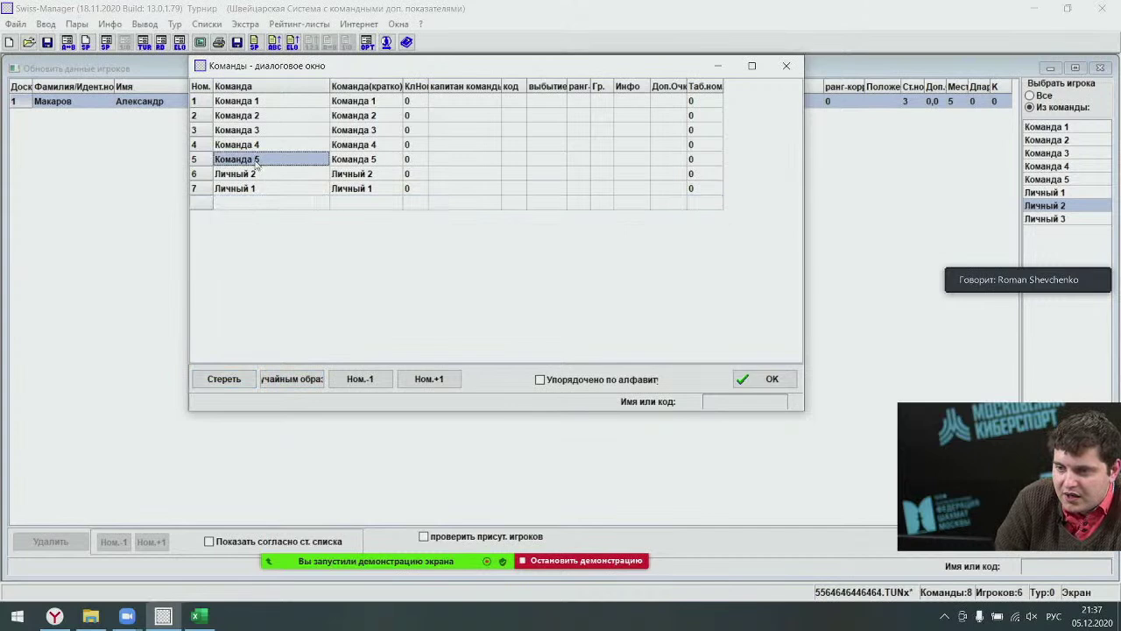
key(Delete)
click(239, 146)
click(224, 379)
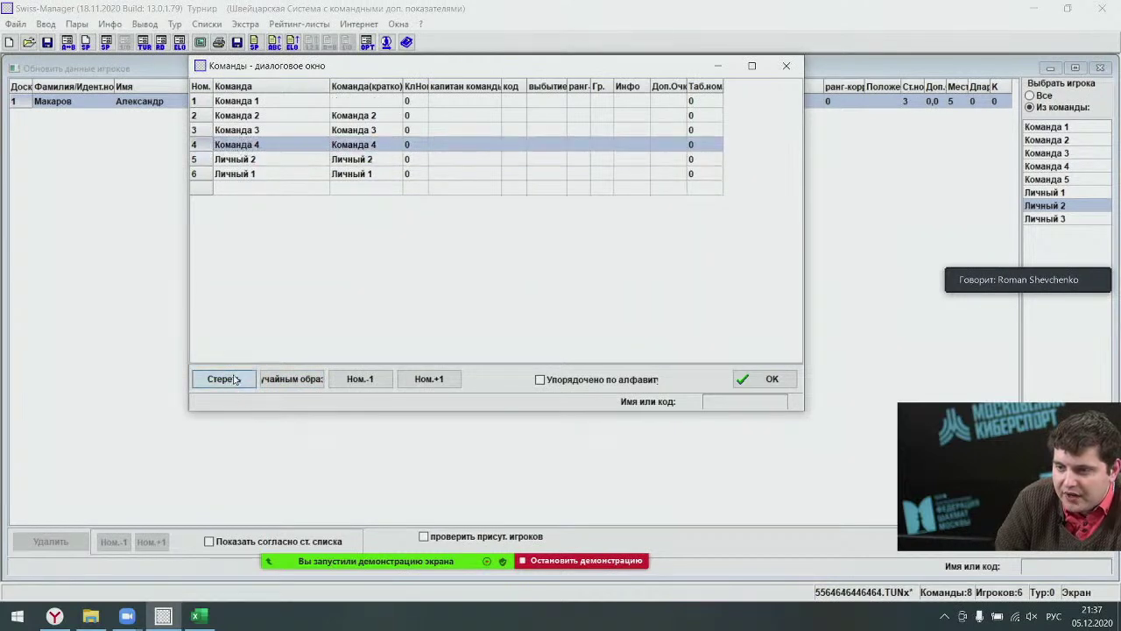
click(226, 382)
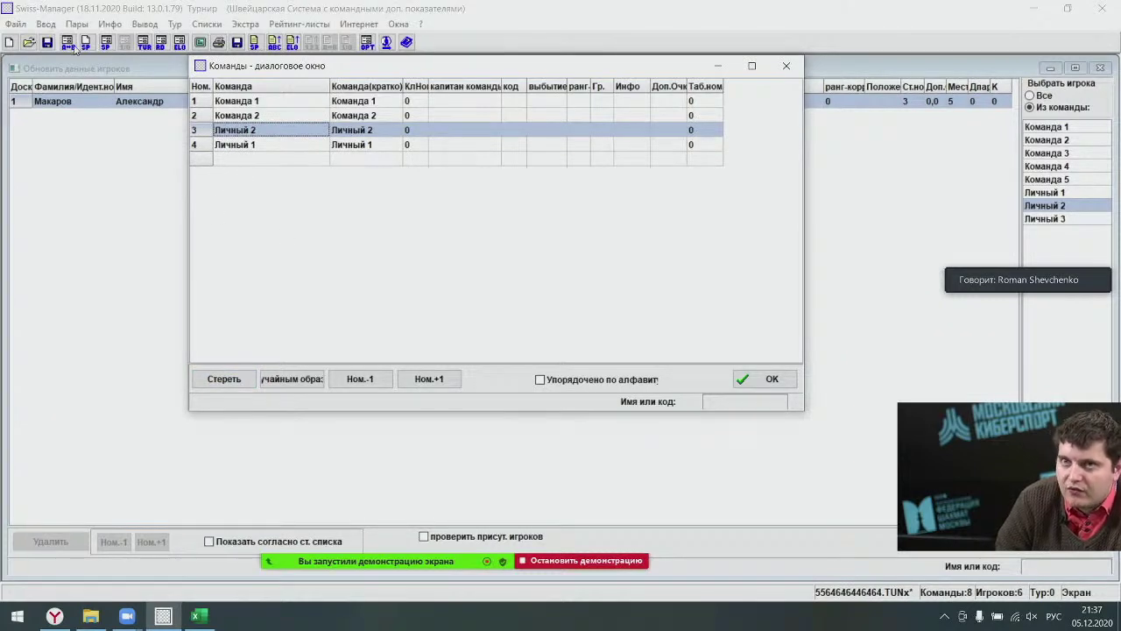
click(760, 379)
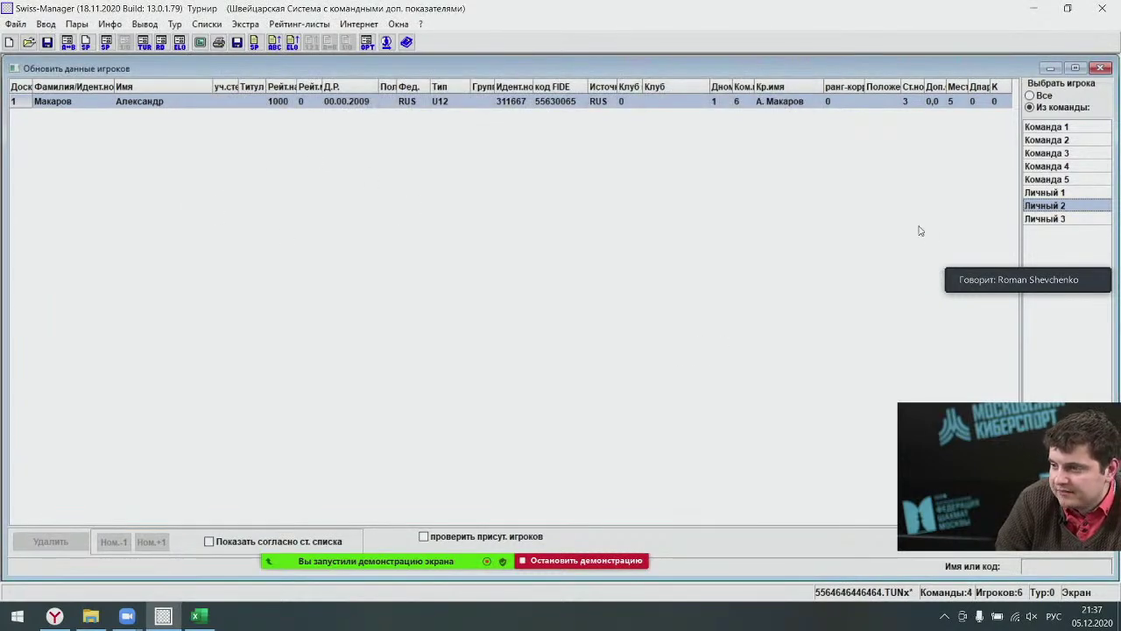
Check the player lists of Команда 2, Личный 1 and Личный 2 in the player entry window.
key(Escape)
click(43, 26)
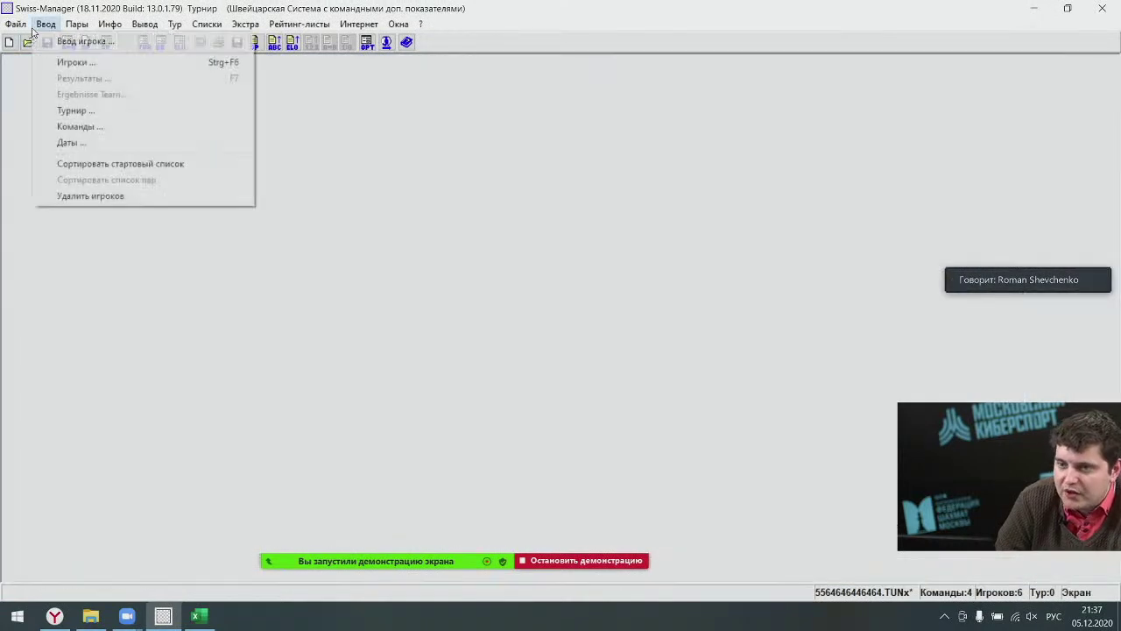
click(76, 62)
click(1052, 141)
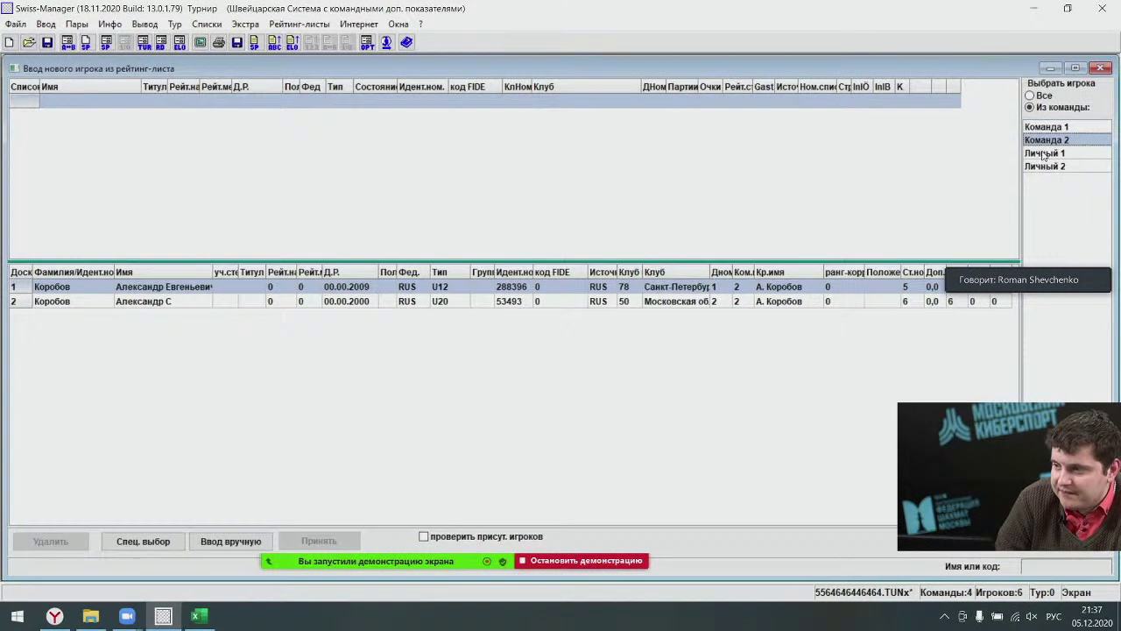
click(1044, 128)
click(1045, 140)
click(1043, 154)
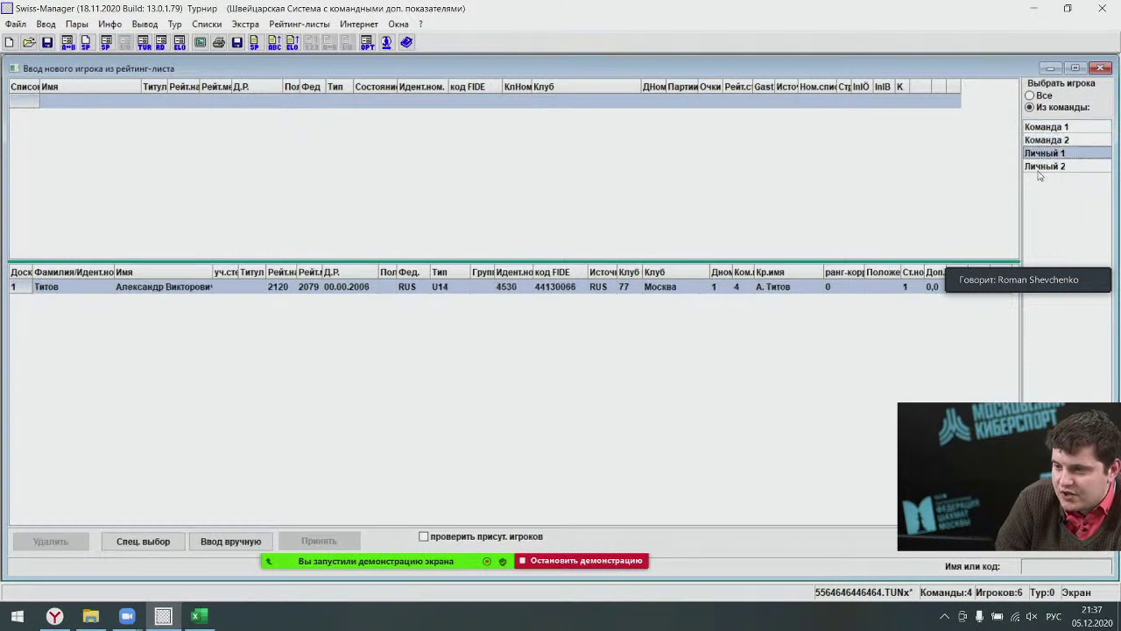
click(1040, 167)
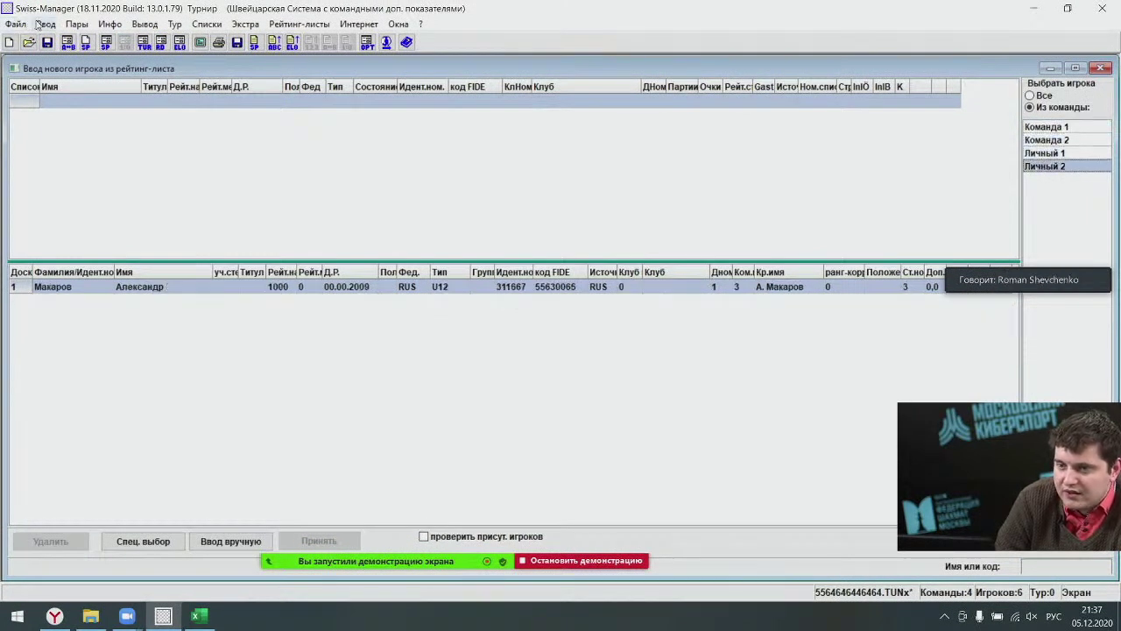
Delete the single player of team Личный 2.
click(43, 24)
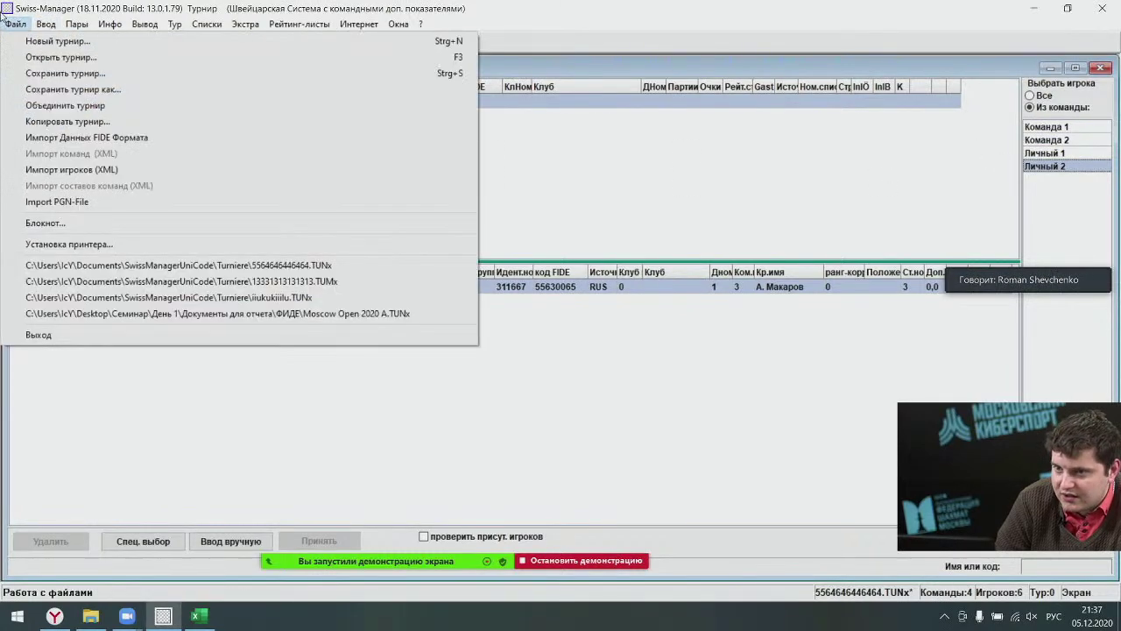
click(61, 63)
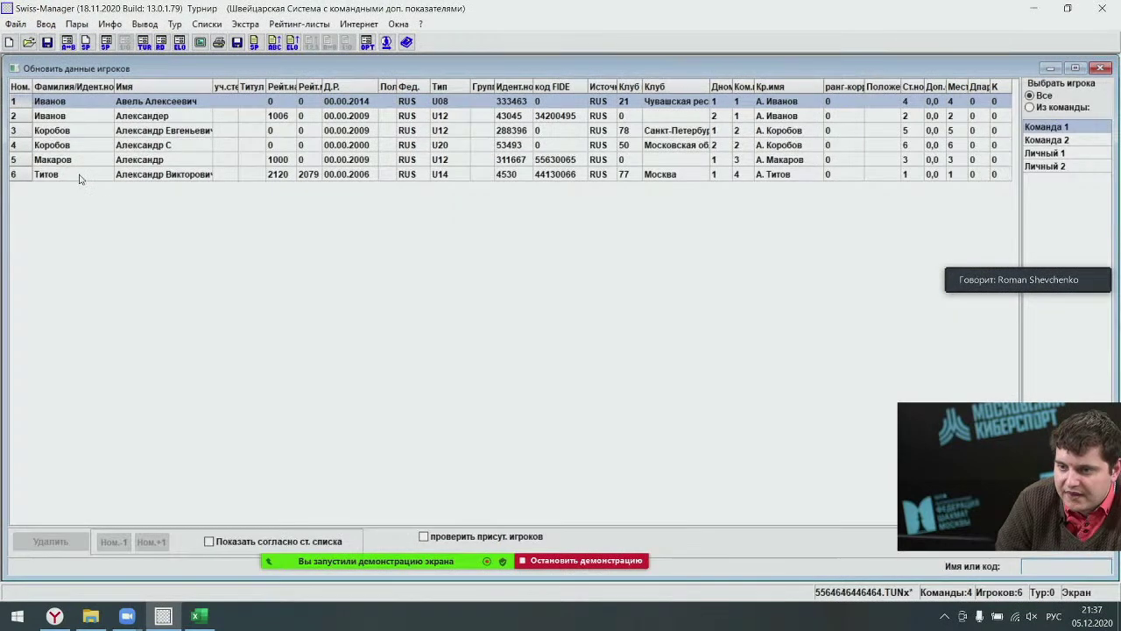
click(1044, 166)
click(76, 105)
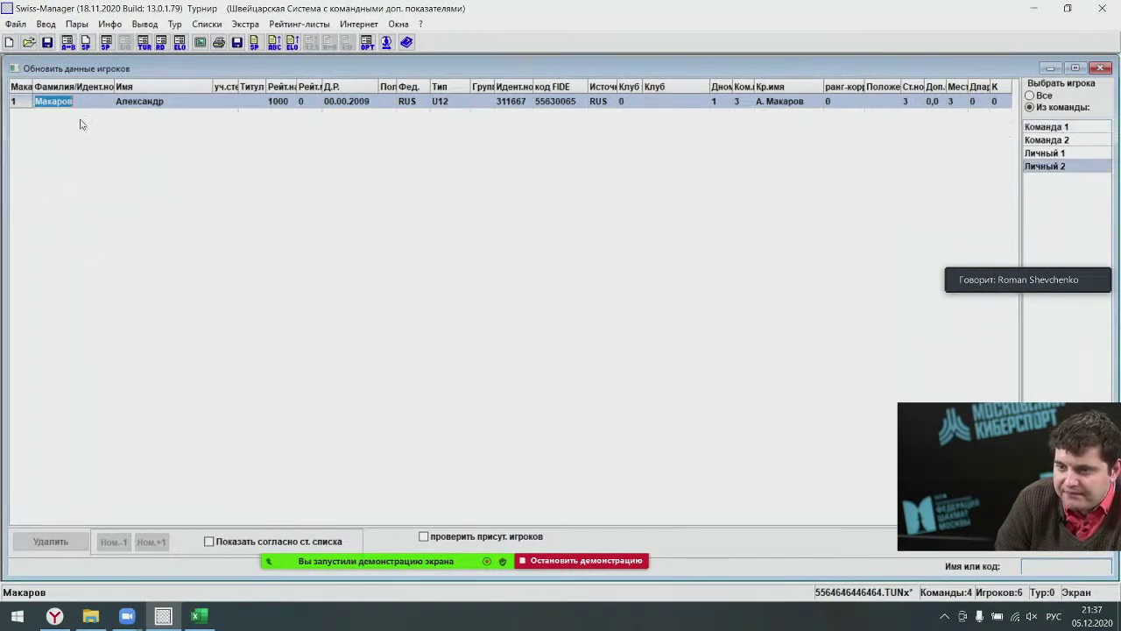
click(50, 541)
click(502, 349)
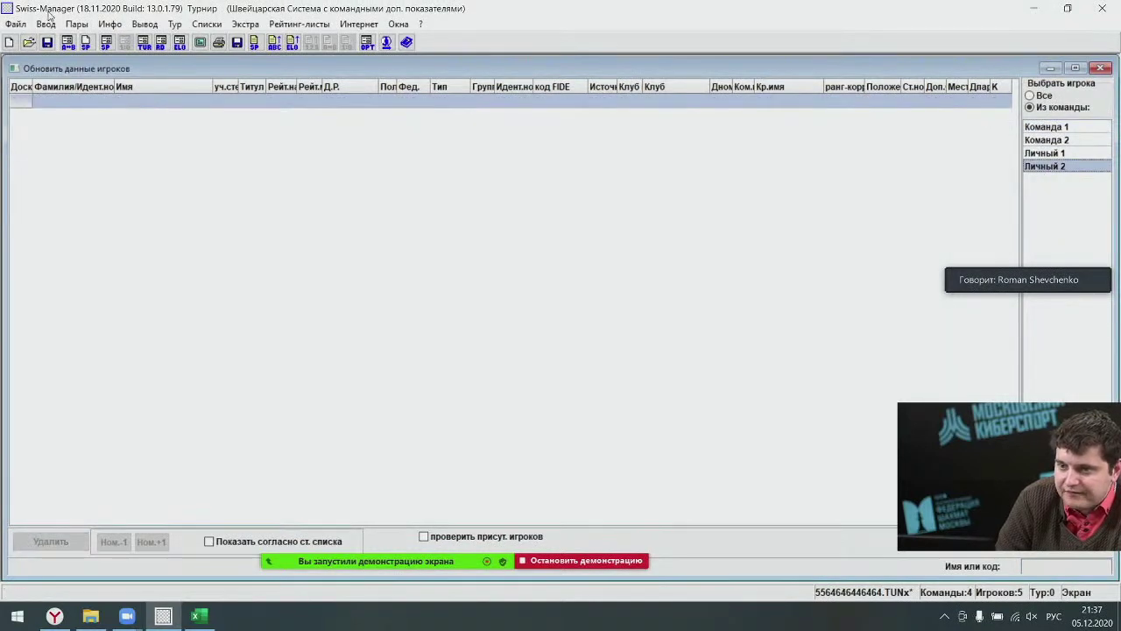
Erase team Личный 2, apply the three-team list, and recheck the remaining teams' players.
click(45, 24)
click(80, 126)
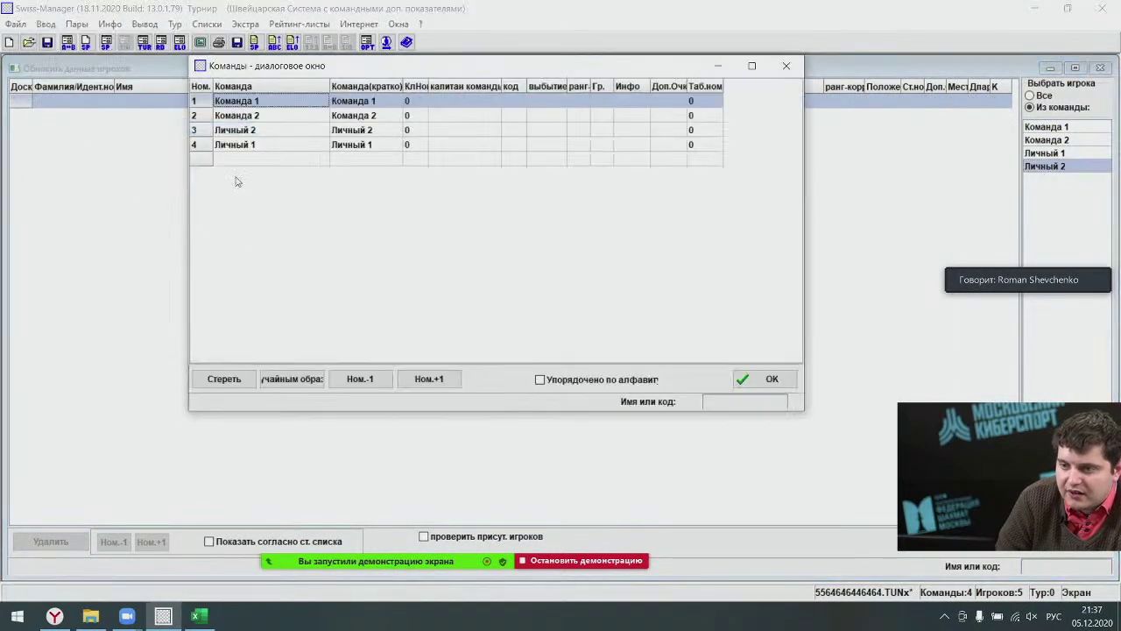
click(249, 130)
click(429, 379)
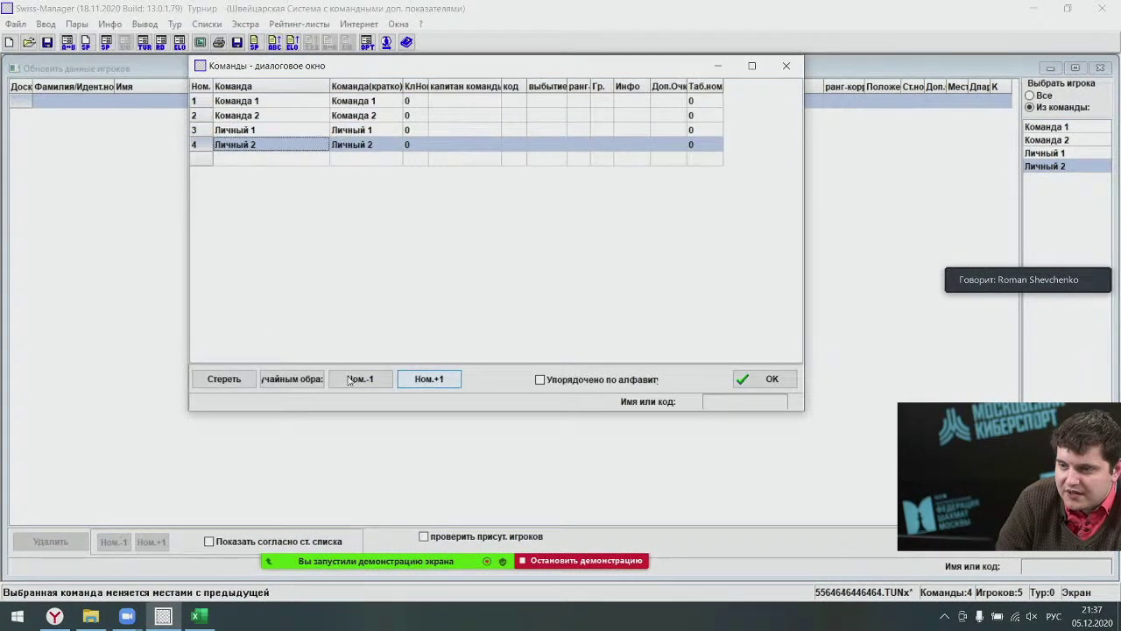
click(224, 378)
click(770, 379)
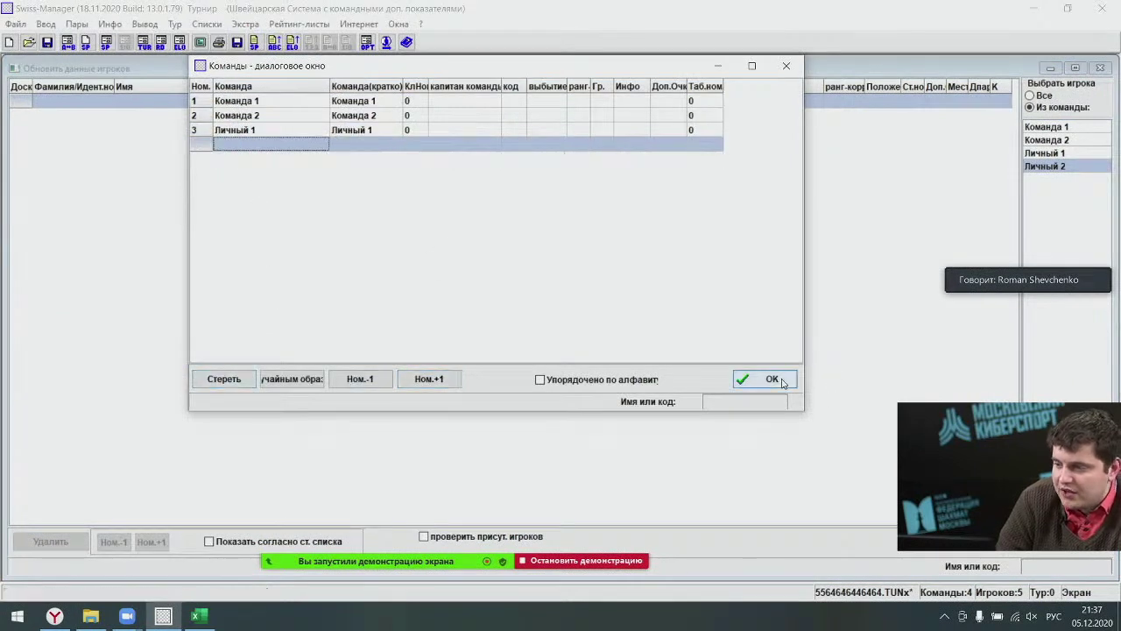
click(1052, 156)
click(1058, 169)
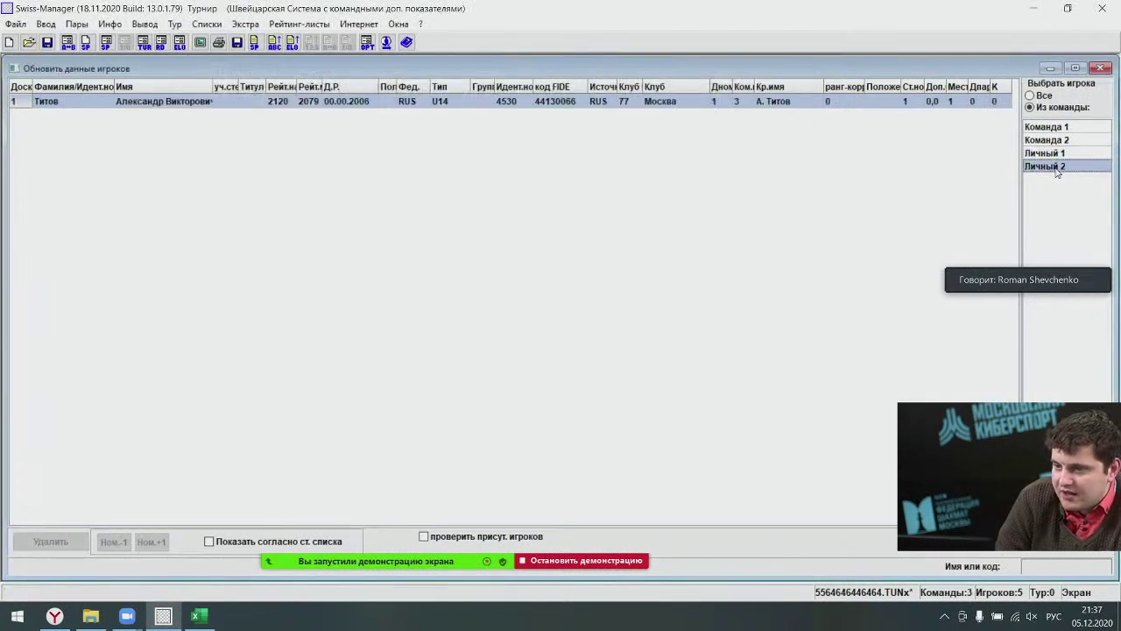
click(1052, 158)
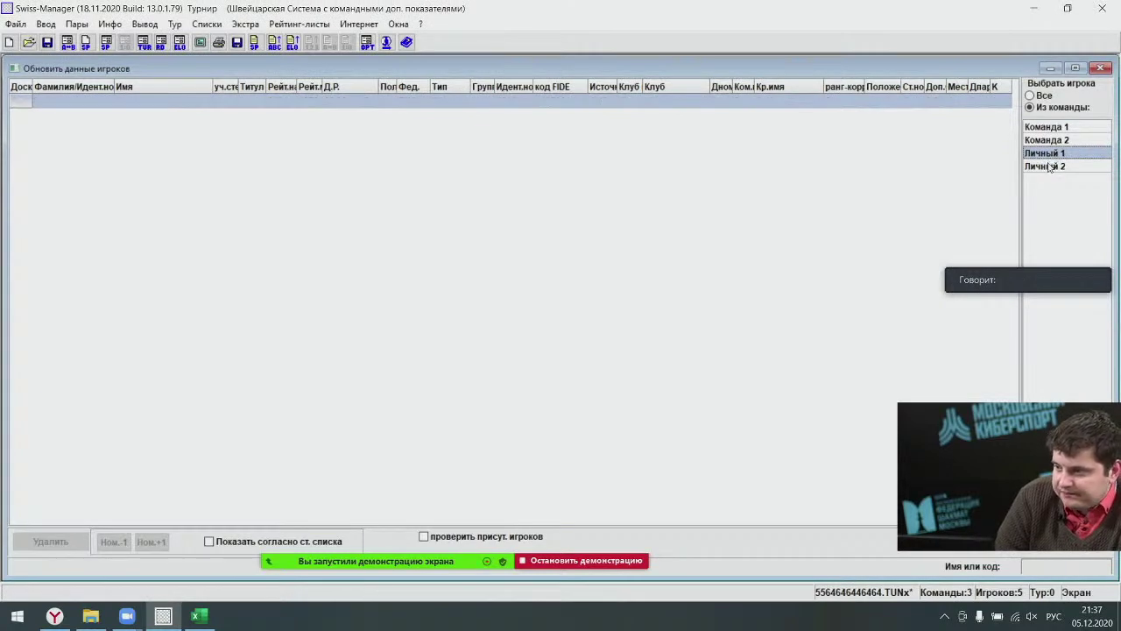
Review the player tables of Команда 1, Команда 2 and Личный 1.
key(Escape)
click(46, 23)
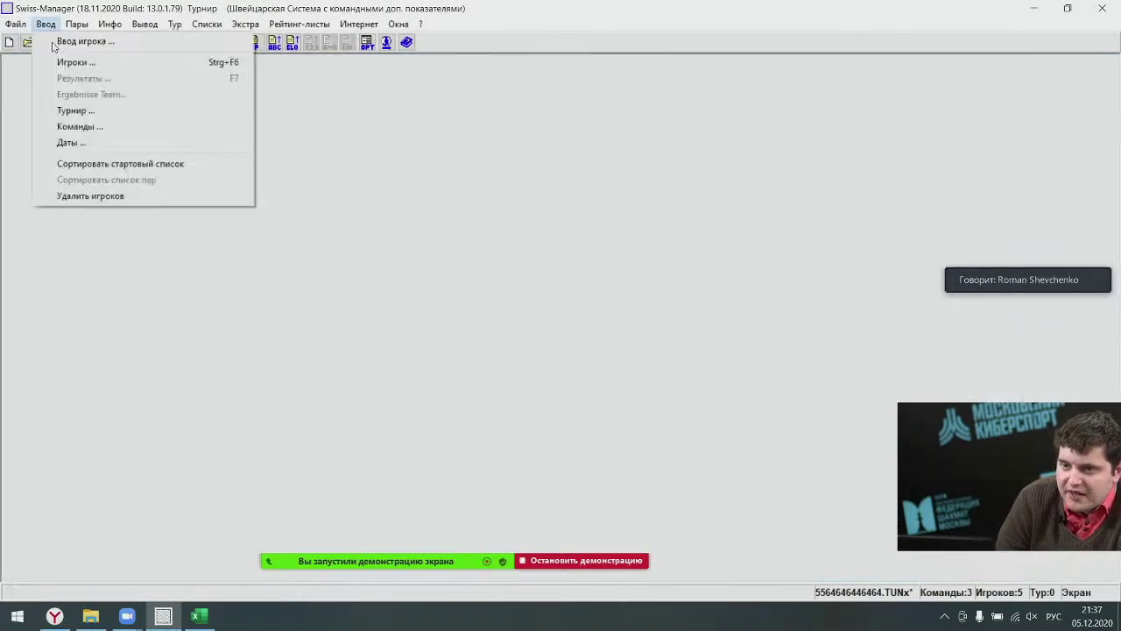
click(70, 60)
click(1047, 140)
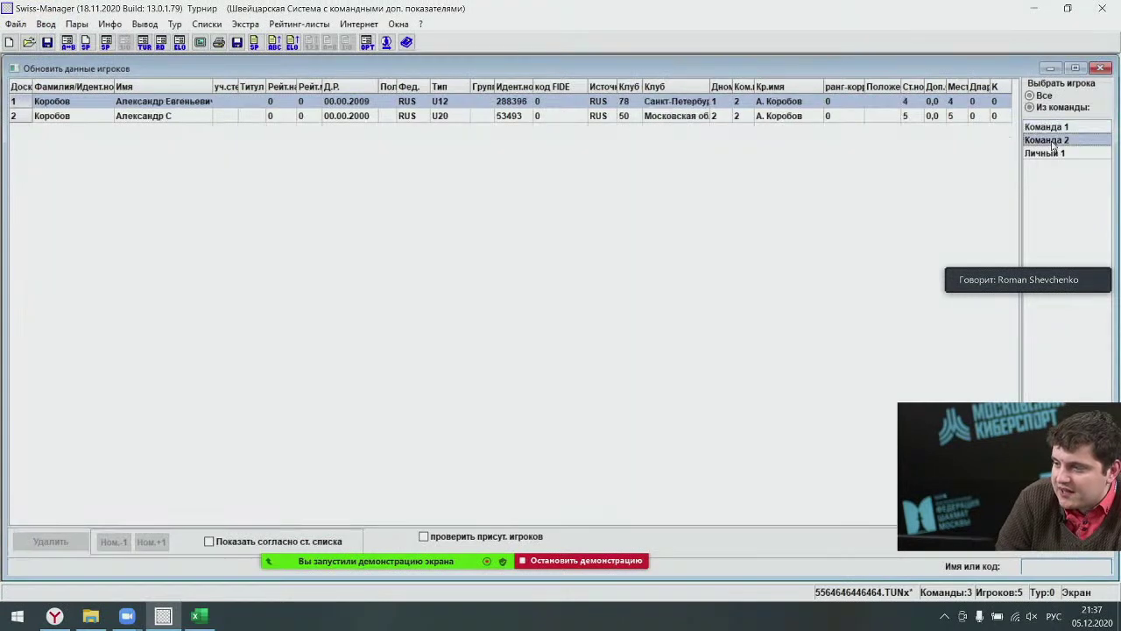
click(1046, 153)
click(1048, 127)
click(1049, 141)
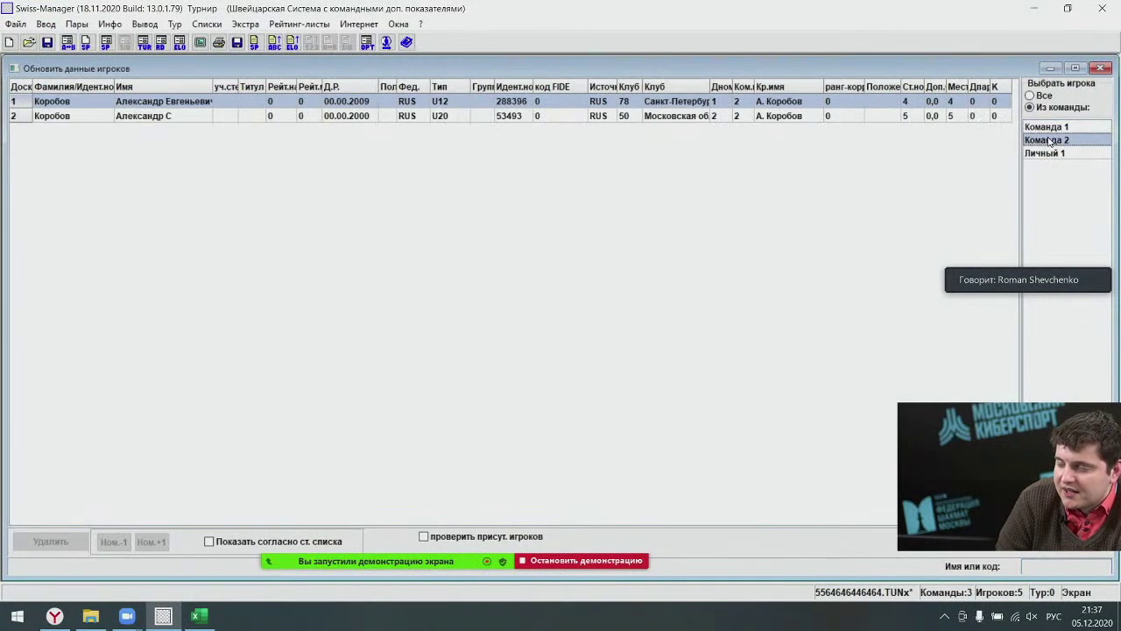
key(Up)
click(1052, 153)
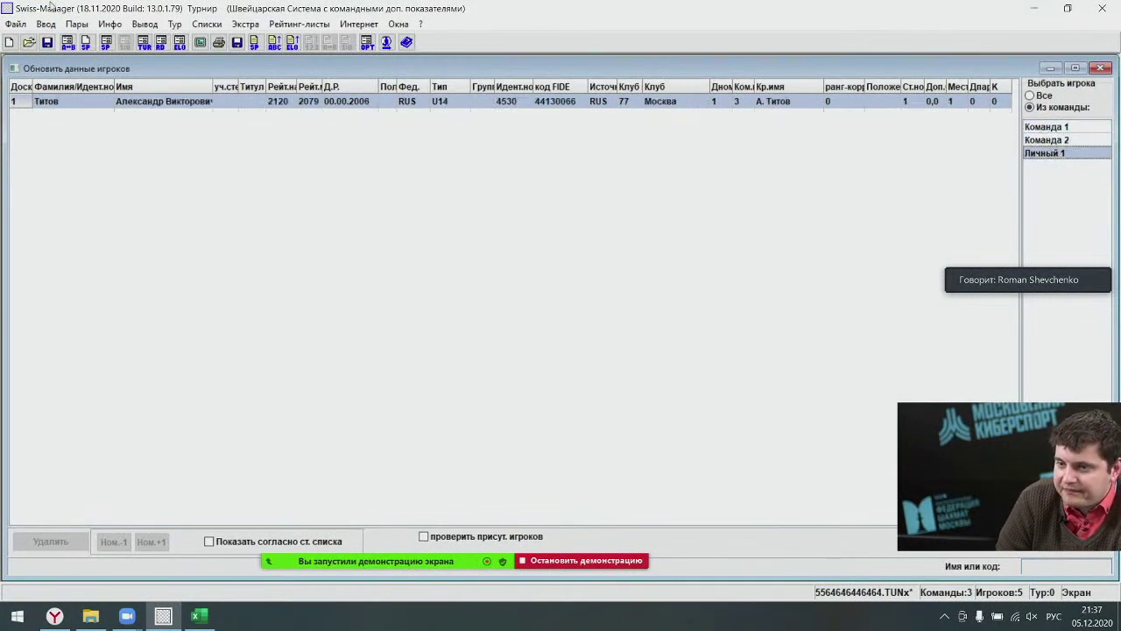
Start adding rating-list players to team Личный 1, ready to search by name.
click(46, 24)
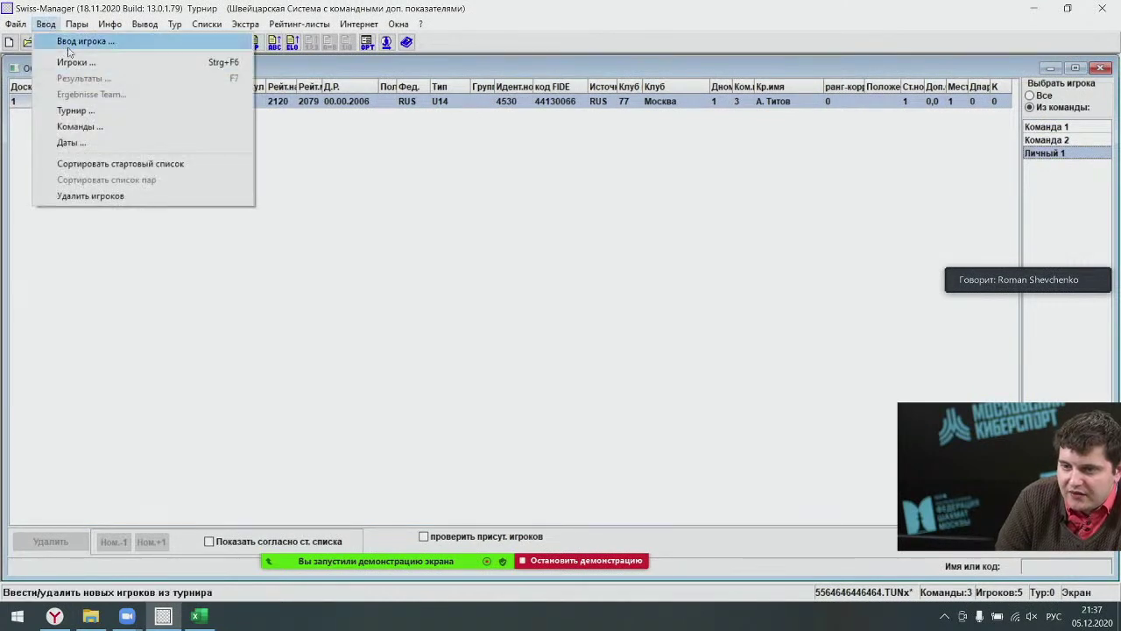
click(70, 41)
click(1058, 153)
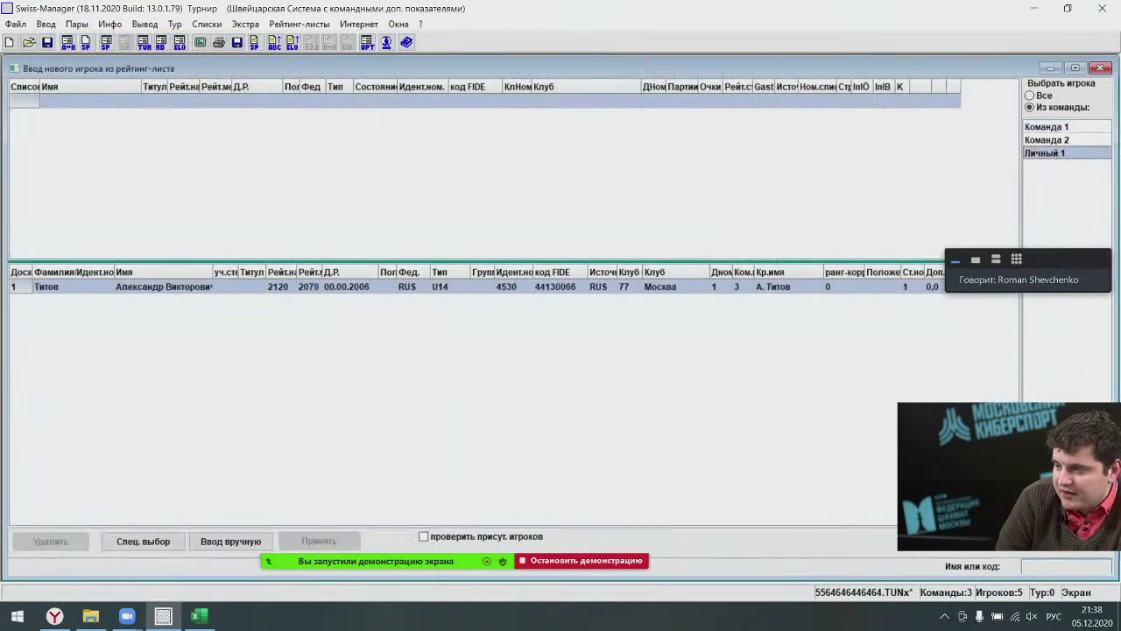
click(1057, 567)
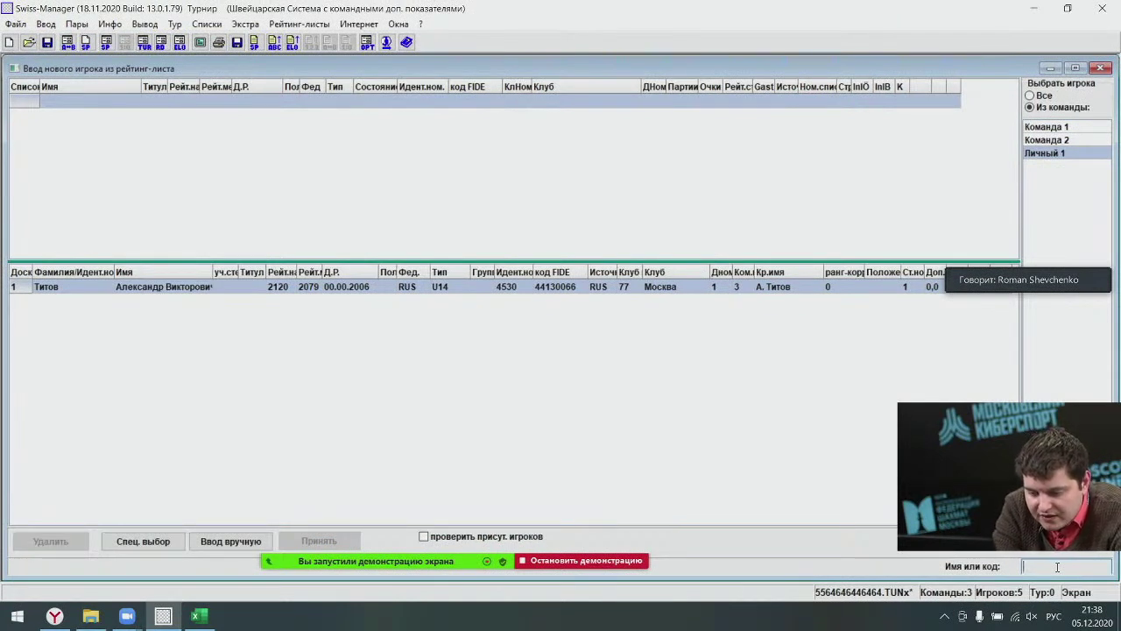
Search the rating list for 'рахманов' and add all eleven matching players to Личный 1.
text(рахман)
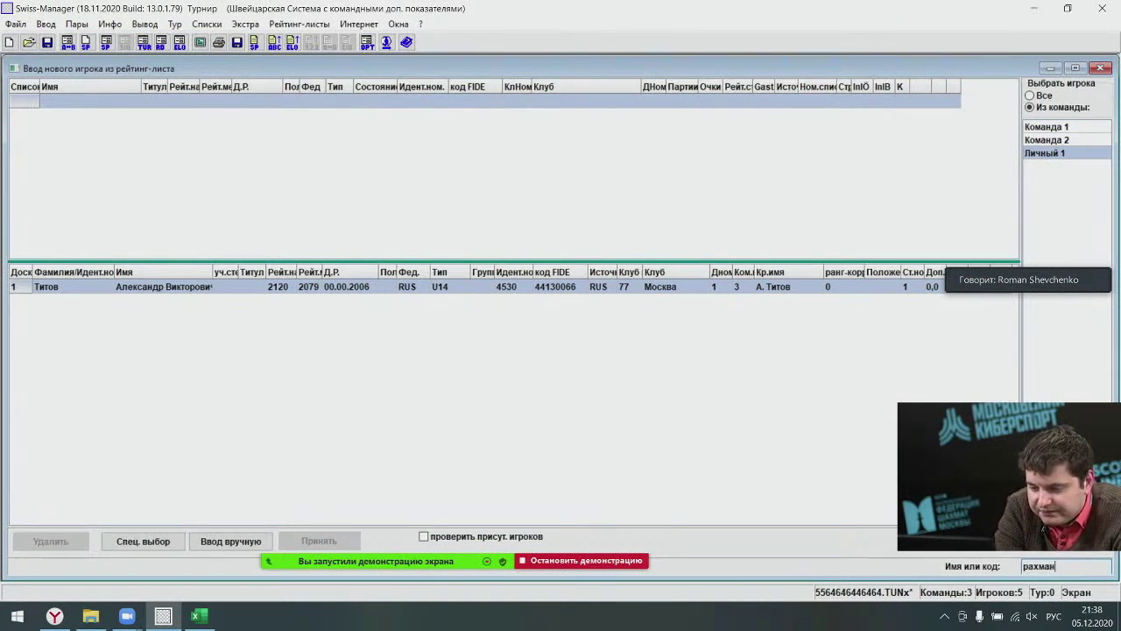
text(ов)
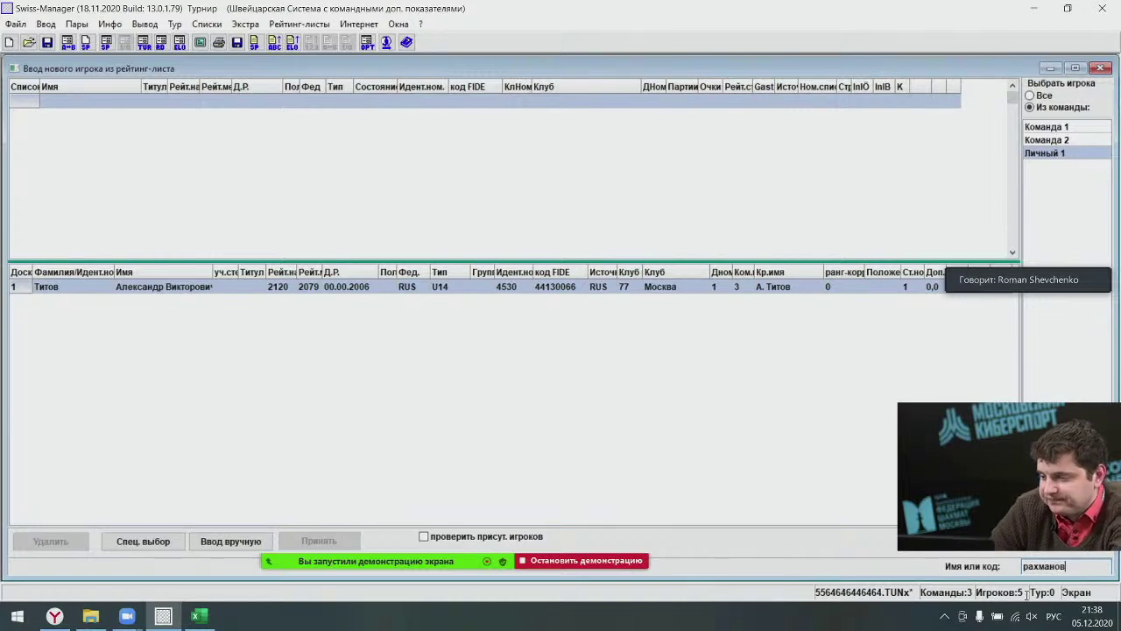
key(Return)
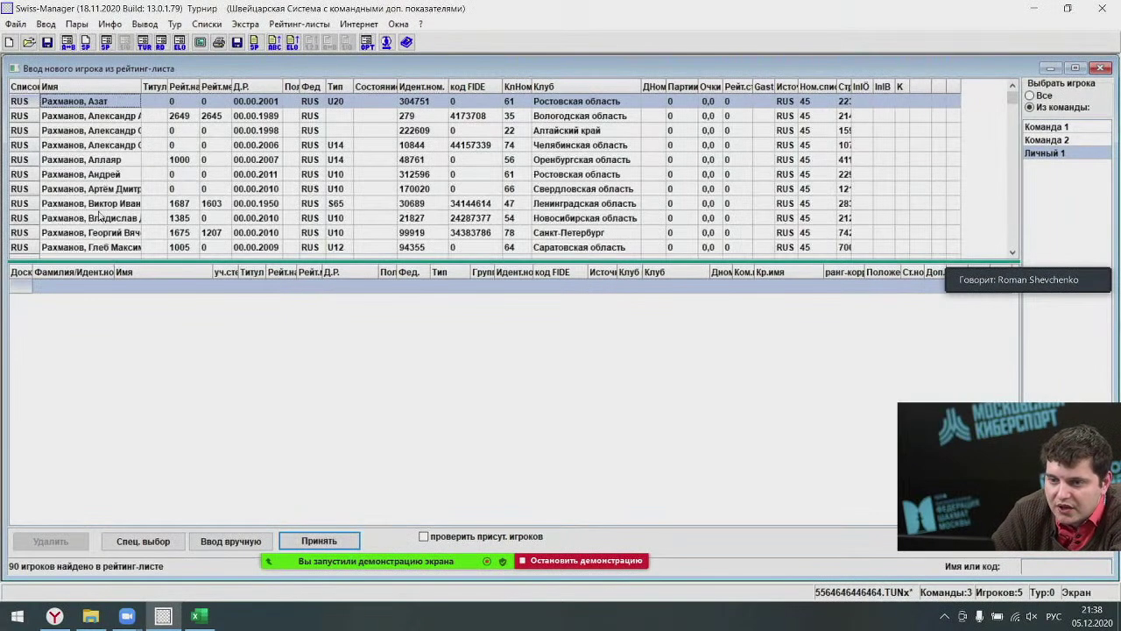
double_click(93, 145)
double_click(93, 159)
double_click(91, 173)
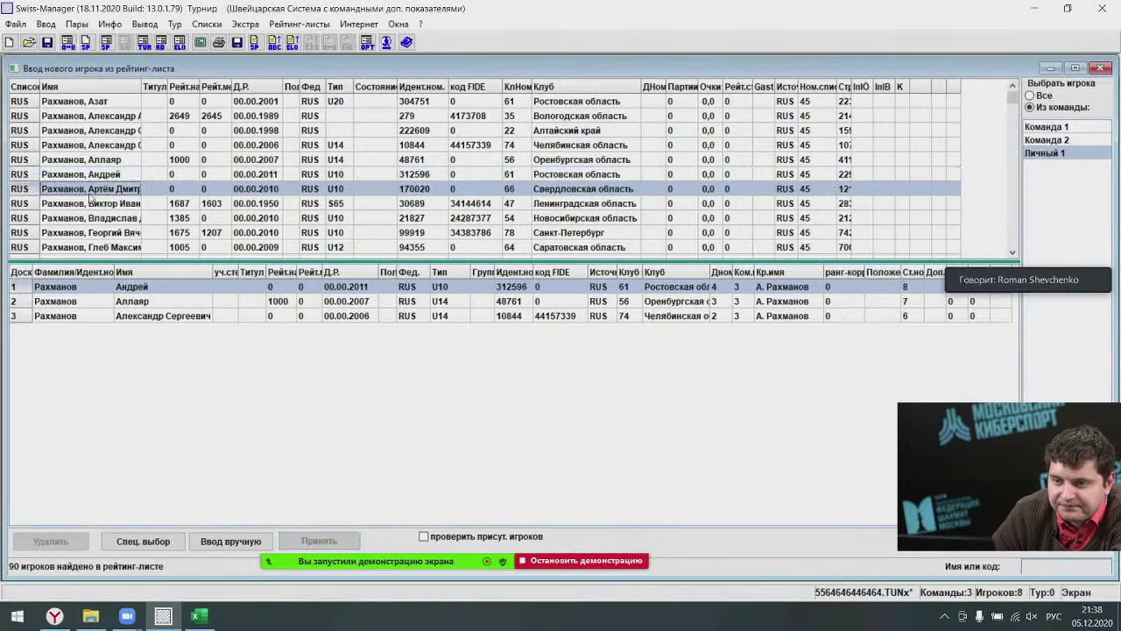
double_click(91, 190)
double_click(92, 203)
double_click(93, 217)
double_click(95, 232)
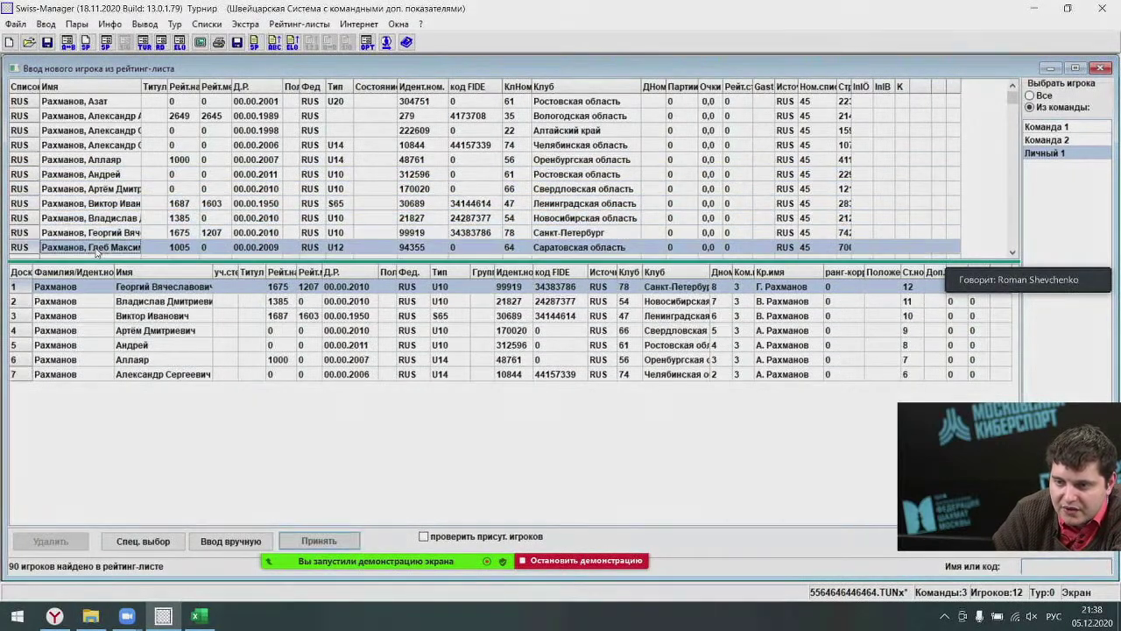
double_click(98, 249)
scroll(97, 232, down, 3)
double_click(97, 217)
double_click(97, 232)
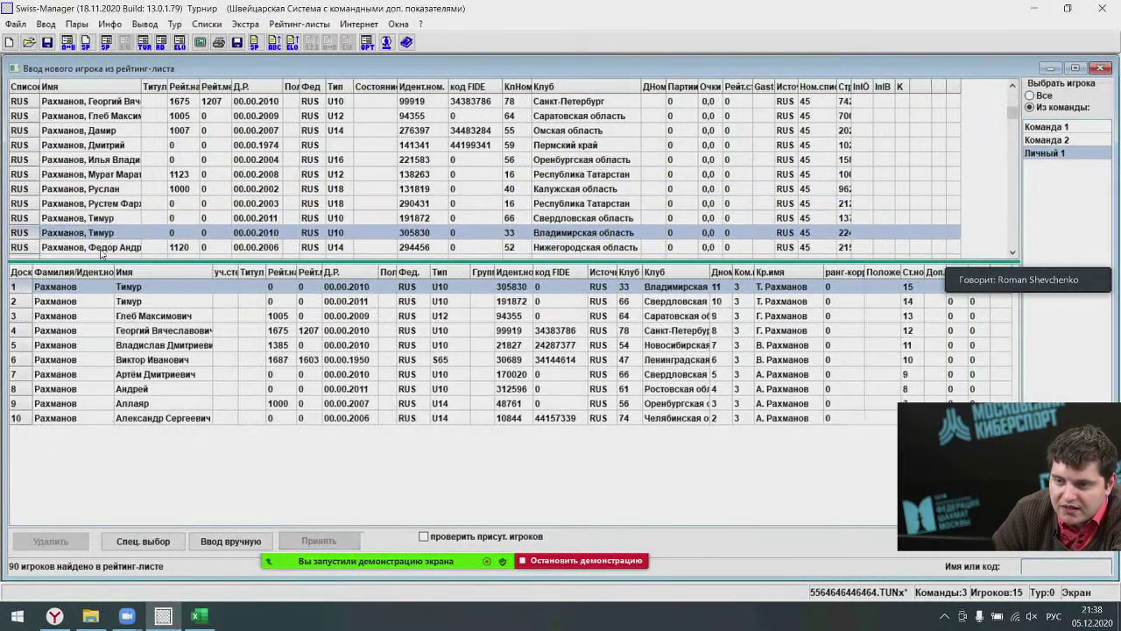
double_click(102, 249)
Refresh the Личный 1 player list and close the player entry window.
click(1048, 155)
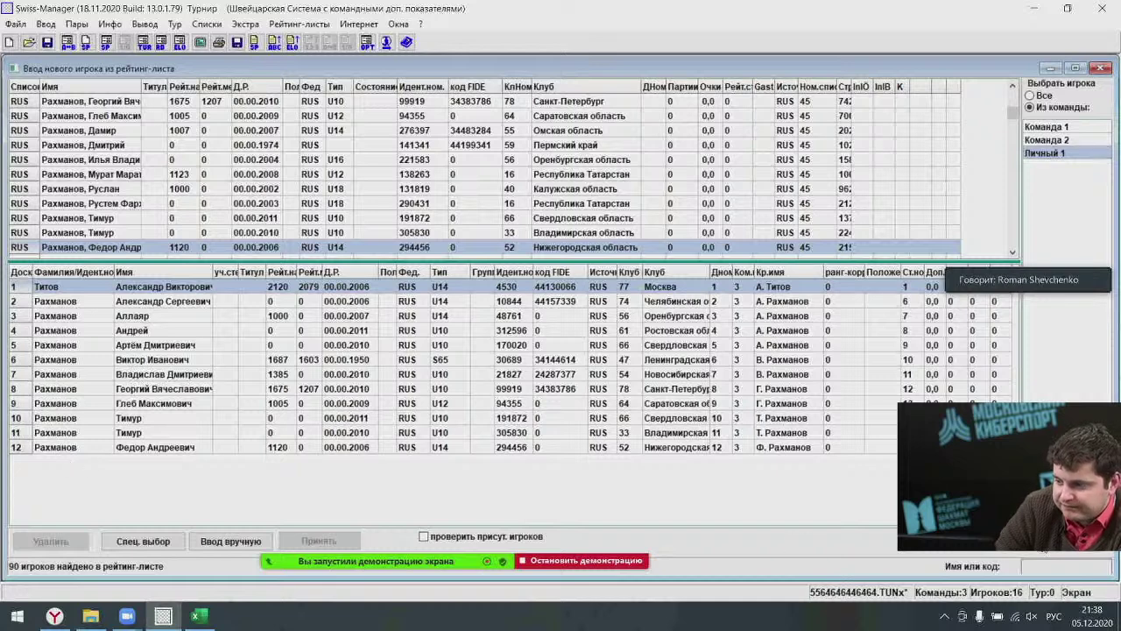
key(Escape)
click(45, 24)
Confirm the tournament settings and pair round 1, overwriting the previous pairing file.
click(52, 110)
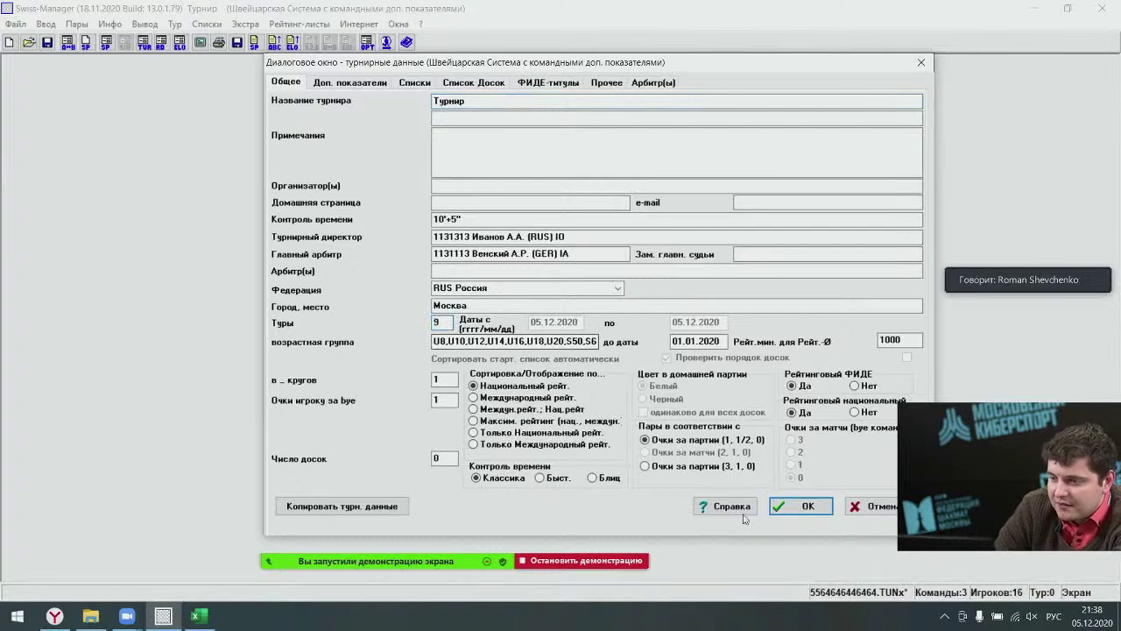
click(799, 506)
key(alt+g)
key(Return)
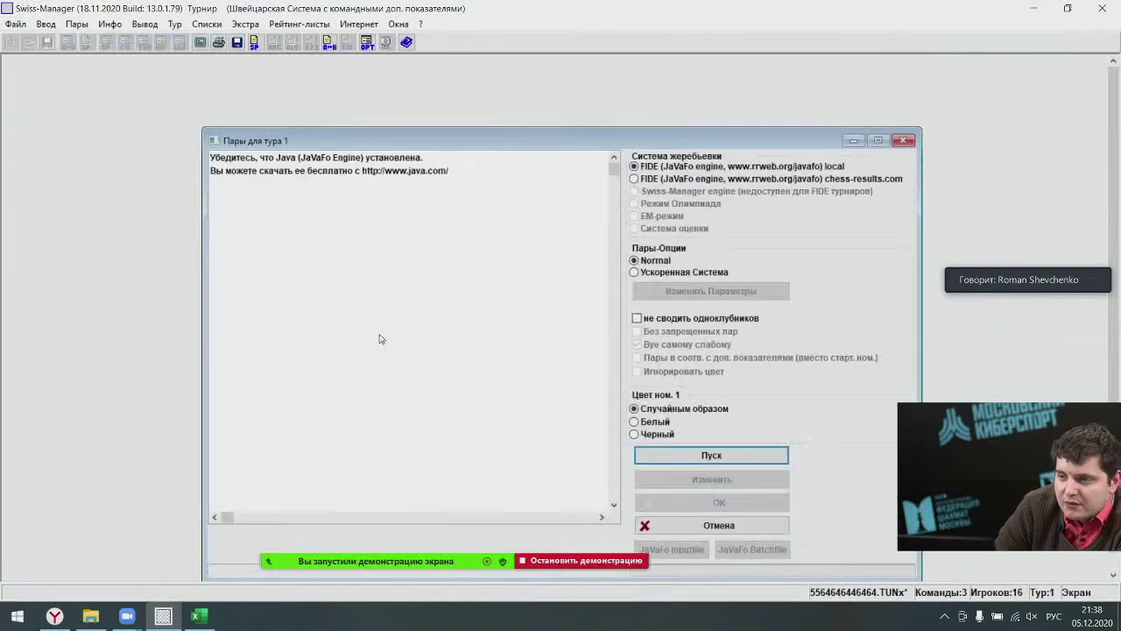
click(685, 459)
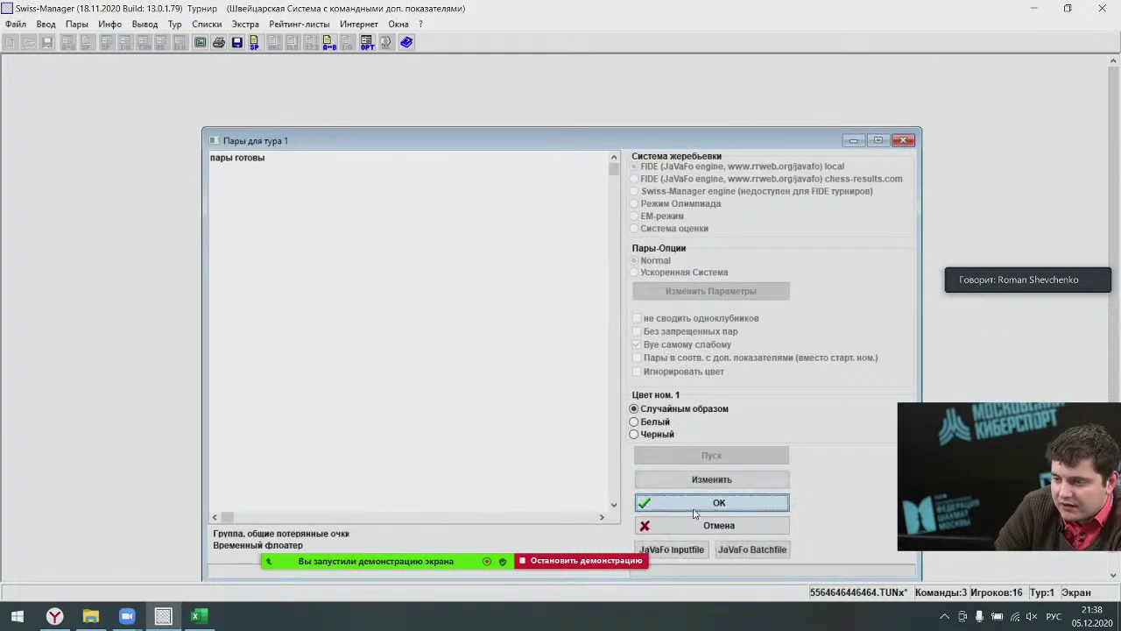
click(697, 506)
click(536, 343)
Enter the round 1 game results (0, 1, 0, 1 and the rest).
click(45, 24)
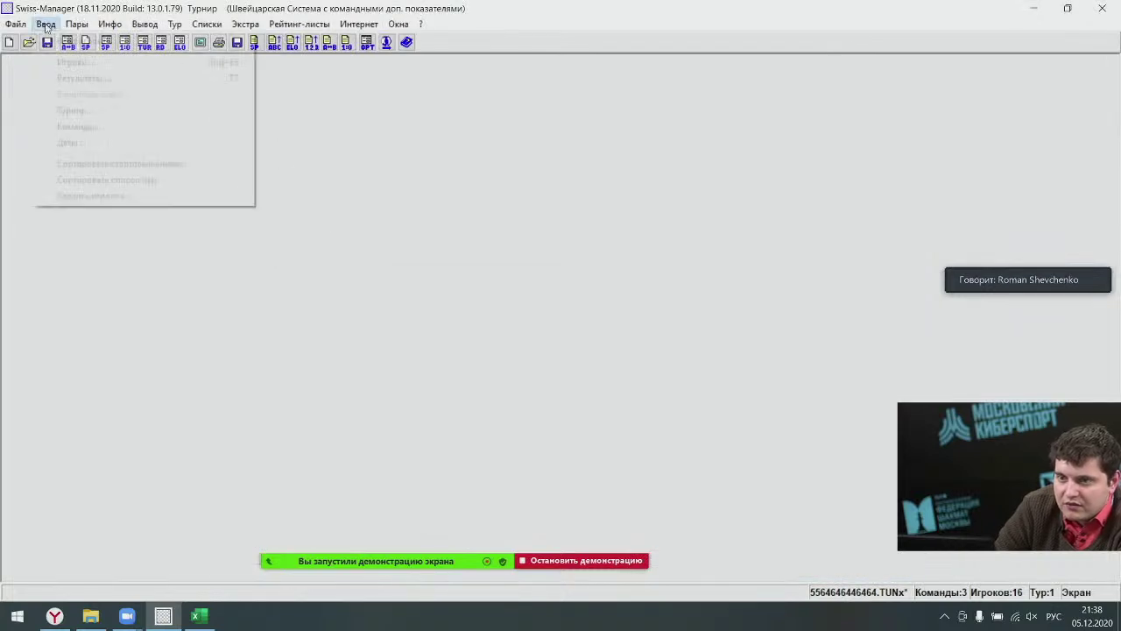
click(75, 79)
key(0)
key(1)
key(0)
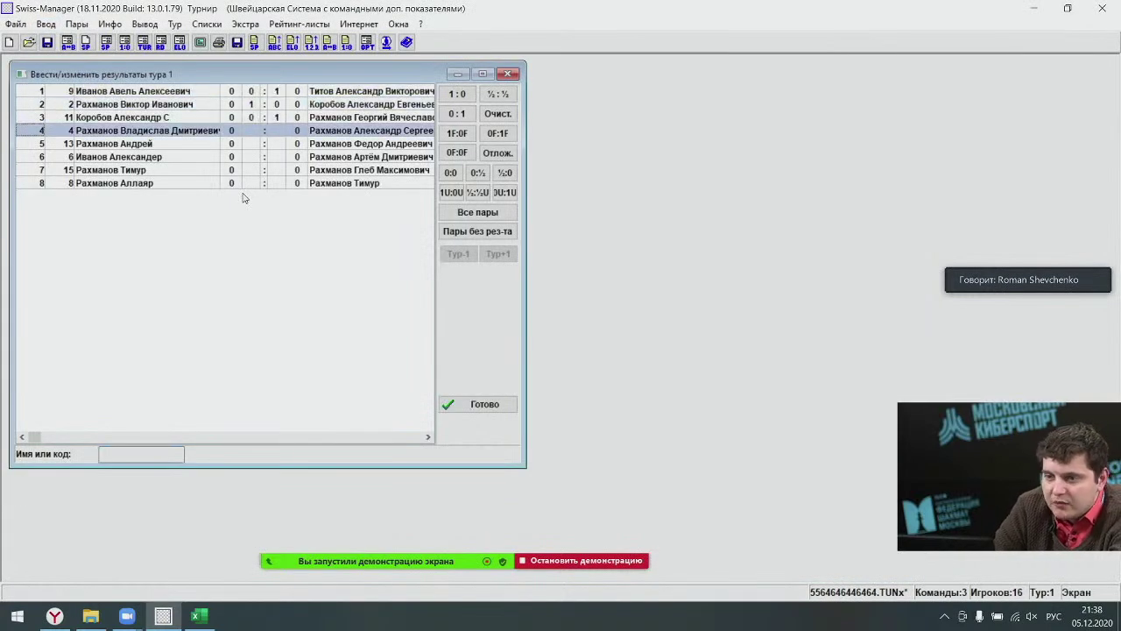
key(0)
key(1)
key(0)
key(1)
key(0)
Pair round 2 with 'не сводить одноклубников' ticked, which fails with a JaVaFo error.
click(76, 24)
click(105, 38)
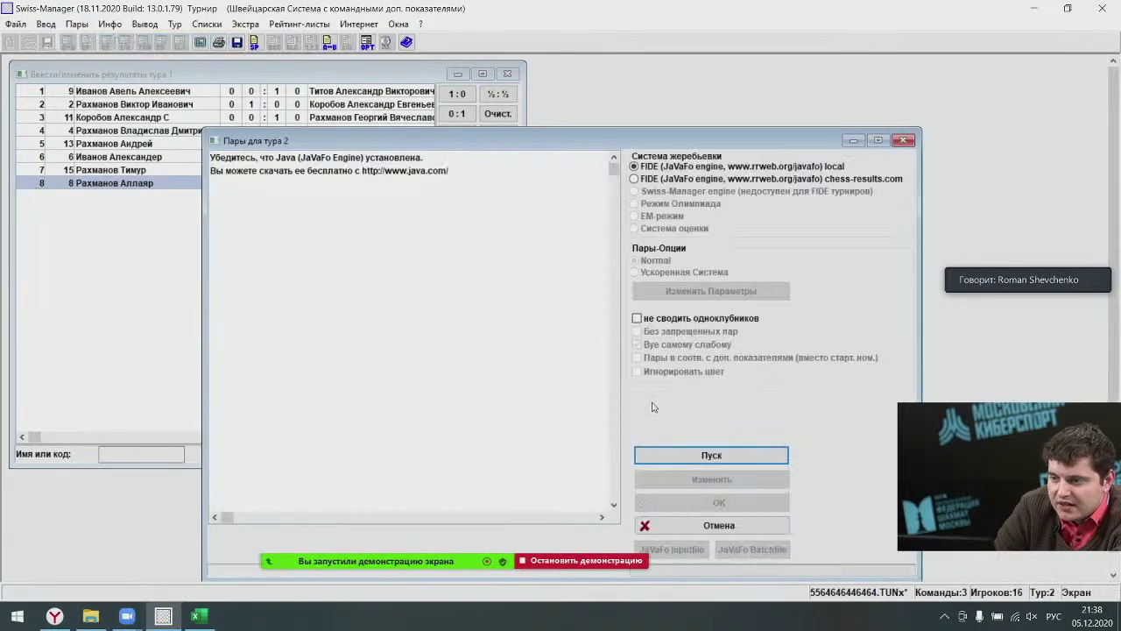
click(664, 321)
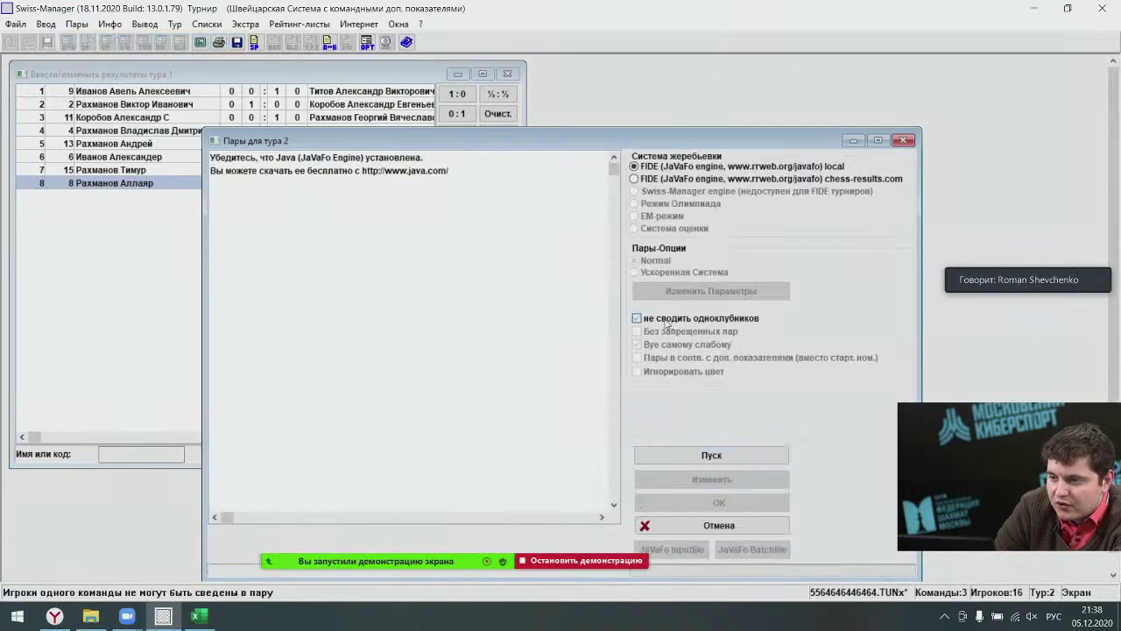
click(701, 460)
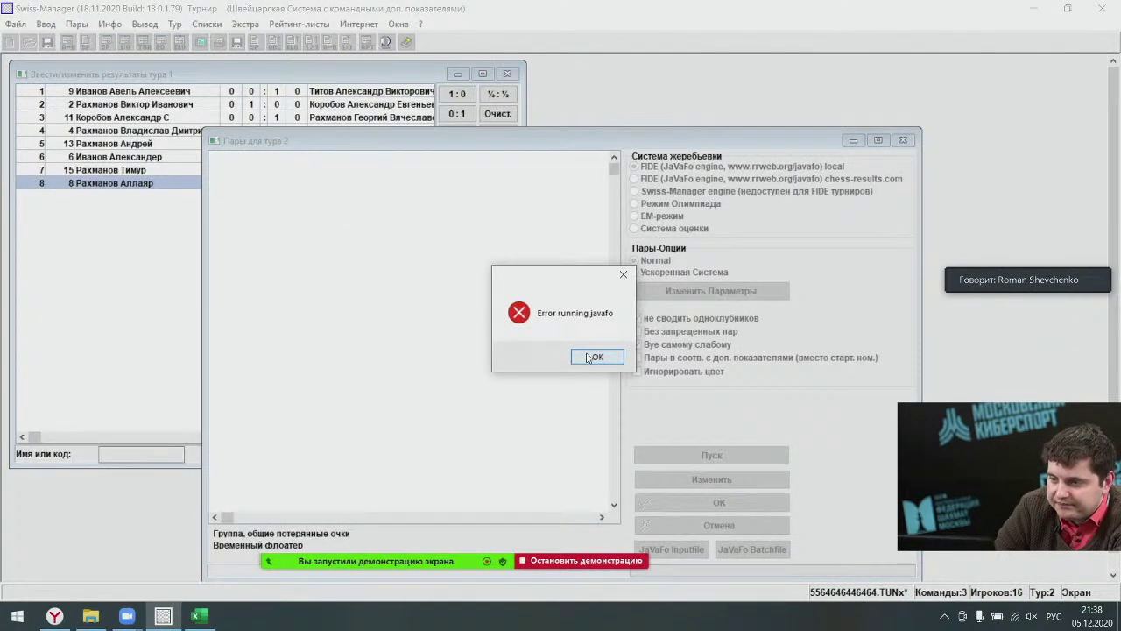
click(591, 357)
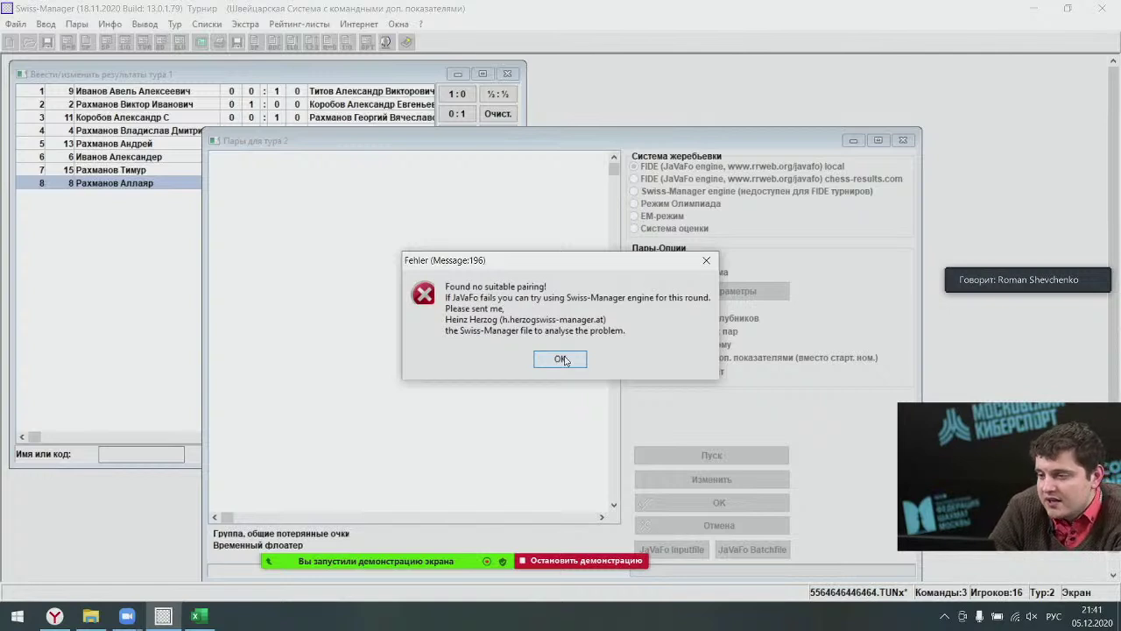
Dismiss the 'Found no suitable pairing!' message, returning to the round 2 pairing window.
click(560, 359)
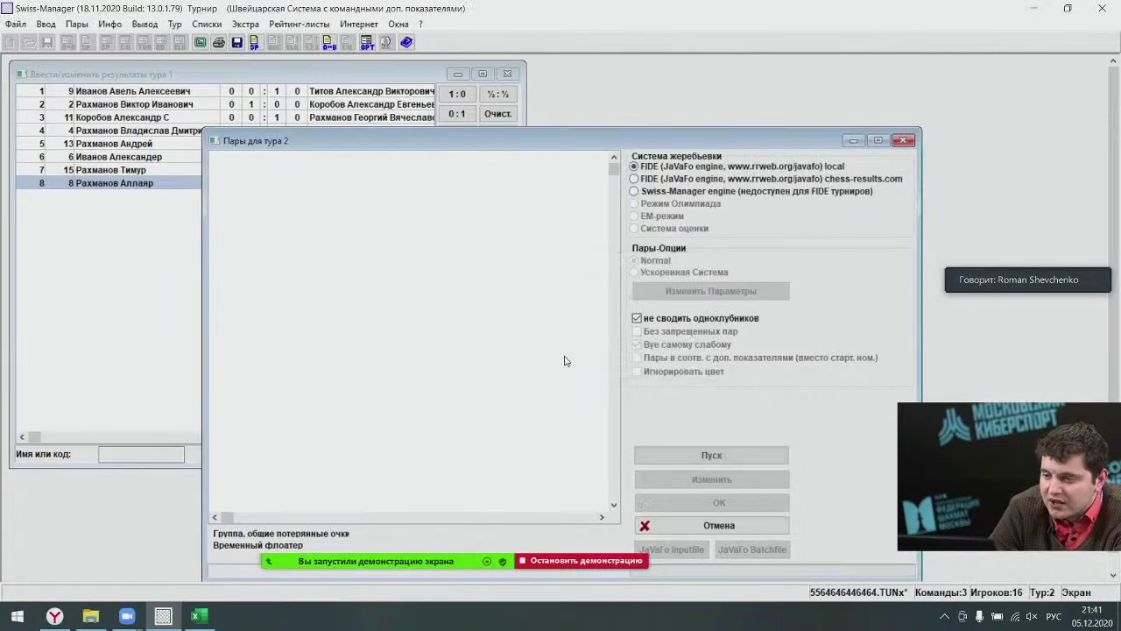